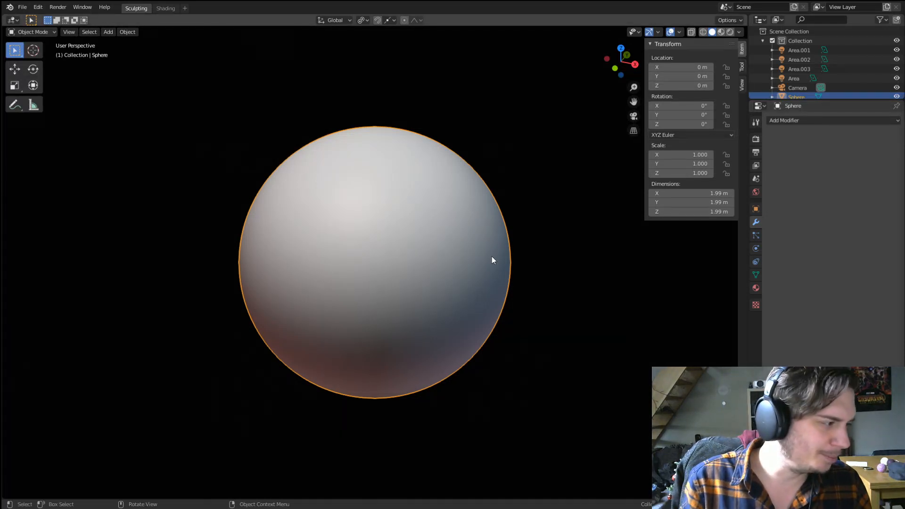
pyautogui.scroll(-3, 514, 281)
pyautogui.scroll(3, 582, 278)
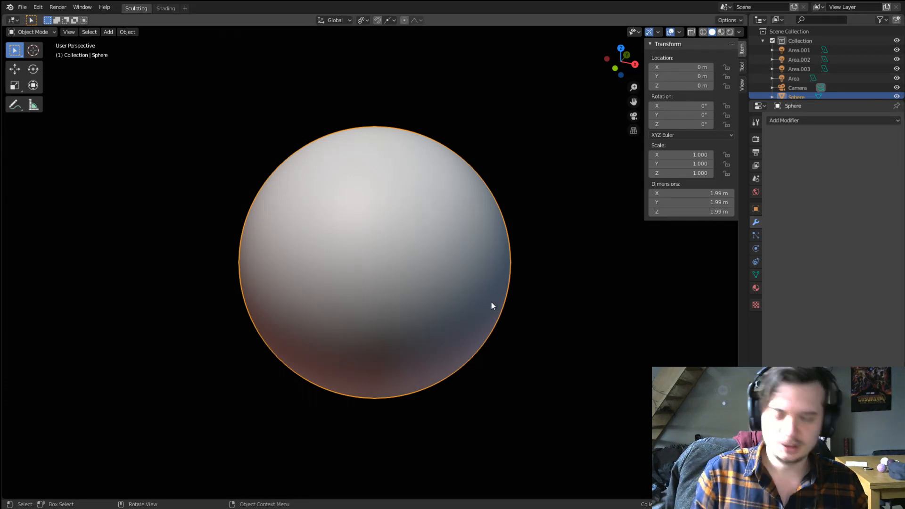
# Switch the sphere to Sculpt Mode and set the Crease brush radius to 158 px in the front view.
pyautogui.click(34, 32)
pyautogui.click(40, 63)
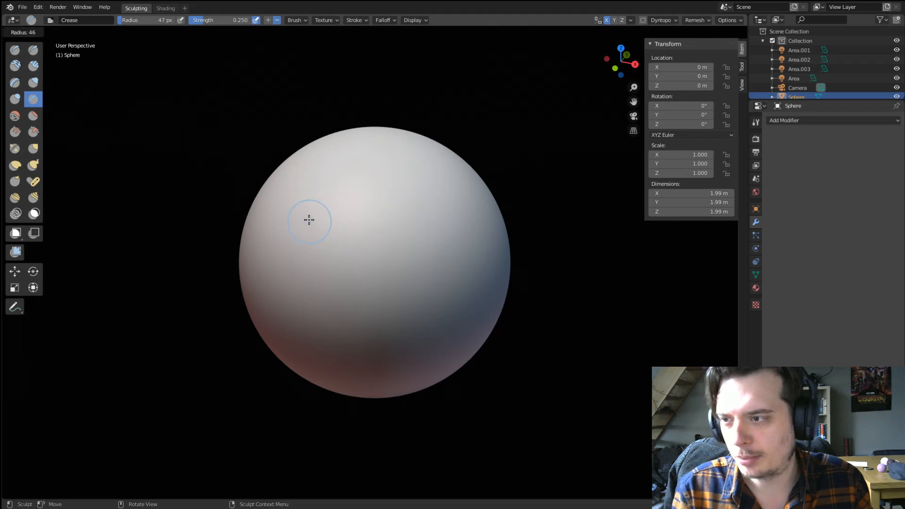
pyautogui.press('f')
pyautogui.click(387, 235)
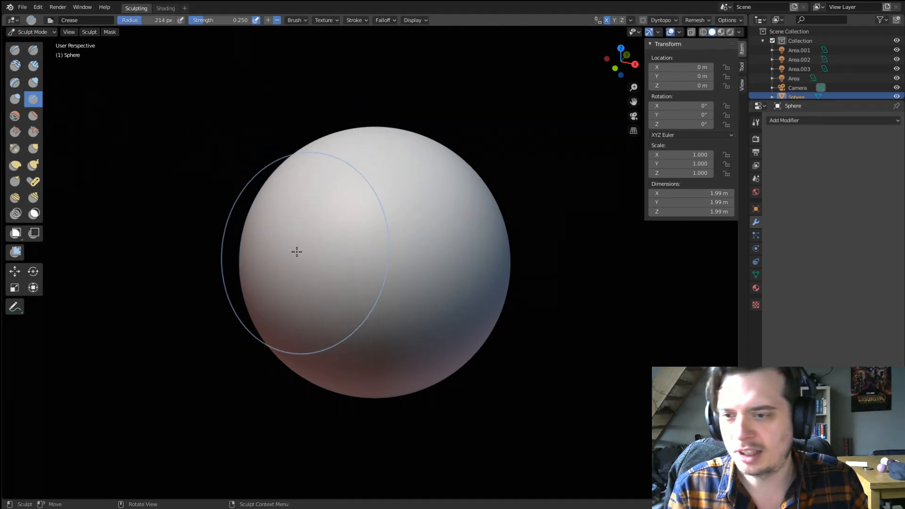
pyautogui.scroll(-2, 313, 255)
pyautogui.press('f')
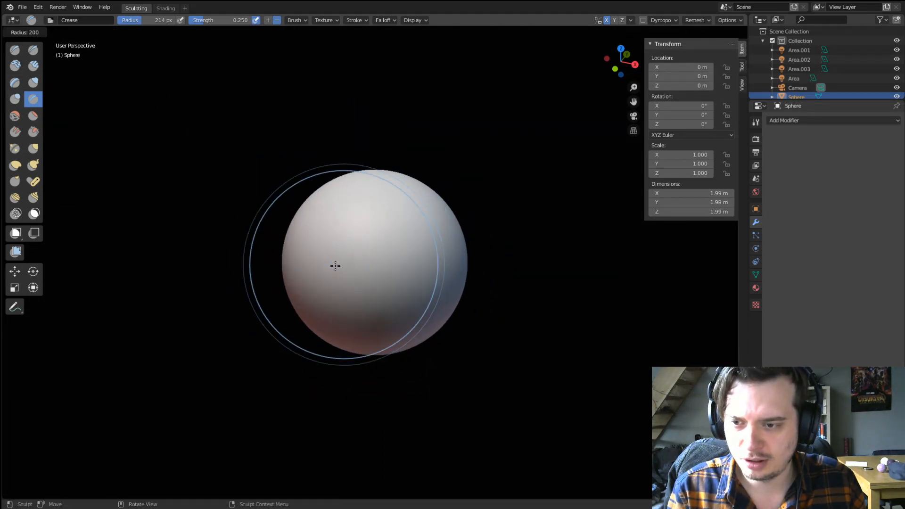
pyautogui.click(318, 268)
pyautogui.moveTo(351, 271); pyautogui.dragTo(364, 270, button='middle')
pyautogui.press('KP_1')
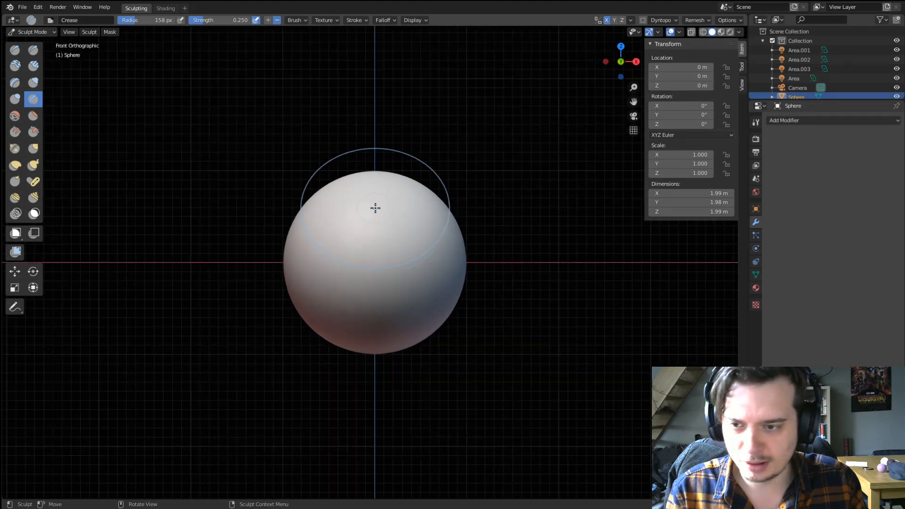
# Carve a pair of mirrored eye sockets into the front of the sphere, undoing a failed first stroke.
pyautogui.moveTo(376, 208)
pyautogui.mouseDown(button='middle')
pyautogui.moveTo(406, 216)
pyautogui.moveTo(404, 237)
pyautogui.mouseUp(button='middle')
pyautogui.press('f')
pyautogui.click(333, 286)
pyautogui.moveTo(372, 283)
pyautogui.mouseDown()
pyautogui.moveTo(360, 301)
pyautogui.moveTo(382, 293)
pyautogui.moveTo(363, 289)
pyautogui.moveTo(410, 289)
pyautogui.moveTo(393, 234)
pyautogui.mouseUp()
pyautogui.hotkey('ctrl', 'z')
pyautogui.click(15, 99)
pyautogui.moveTo(393, 234); pyautogui.dragTo(386, 236, button='middle')
# Pull the eye sockets and the area above them downward with the Grab brush.
pyautogui.press('g')
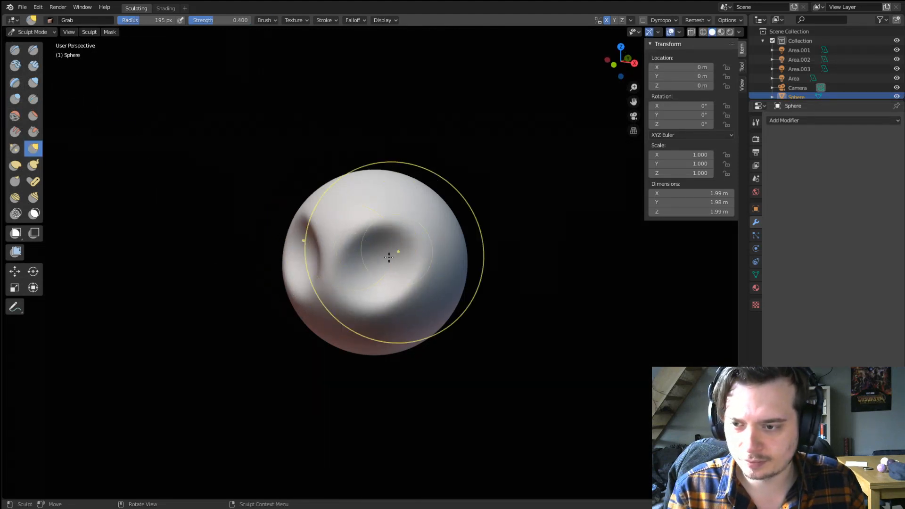
pyautogui.moveTo(390, 269); pyautogui.dragTo(367, 323)
pyautogui.moveTo(394, 221); pyautogui.dragTo(401, 248)
pyautogui.moveTo(404, 244); pyautogui.dragTo(398, 275)
# Push the face below the eye sockets back into the head with a 146 px Grab brush.
pyautogui.moveTo(399, 275); pyautogui.dragTo(337, 279, button='middle')
pyautogui.press('f')
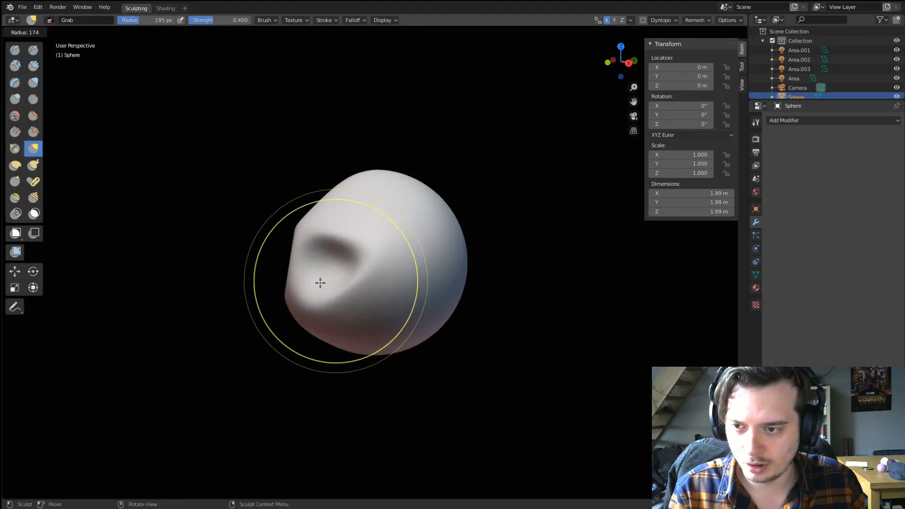
pyautogui.click(304, 284)
pyautogui.moveTo(302, 291); pyautogui.dragTo(318, 301)
pyautogui.moveTo(319, 302); pyautogui.dragTo(370, 298, button='middle')
pyautogui.moveTo(321, 300); pyautogui.dragTo(333, 302)
# Squeeze both sides of the head inward to about 1.69 m wide with a 260 px Grab brush.
pyautogui.moveTo(408, 306); pyautogui.dragTo(381, 309, button='middle')
pyautogui.press('f')
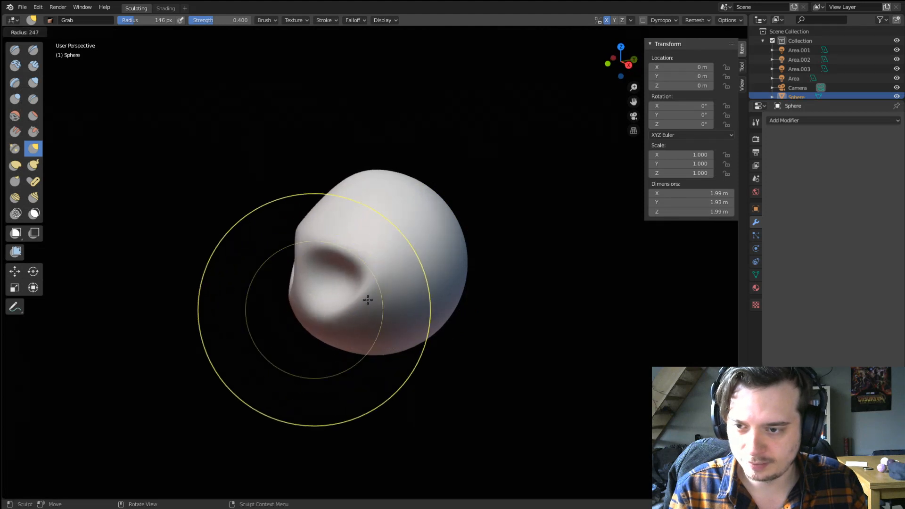
pyautogui.click(435, 309)
pyautogui.moveTo(386, 268); pyautogui.dragTo(457, 266, button='middle')
pyautogui.moveTo(453, 269); pyautogui.dragTo(414, 285)
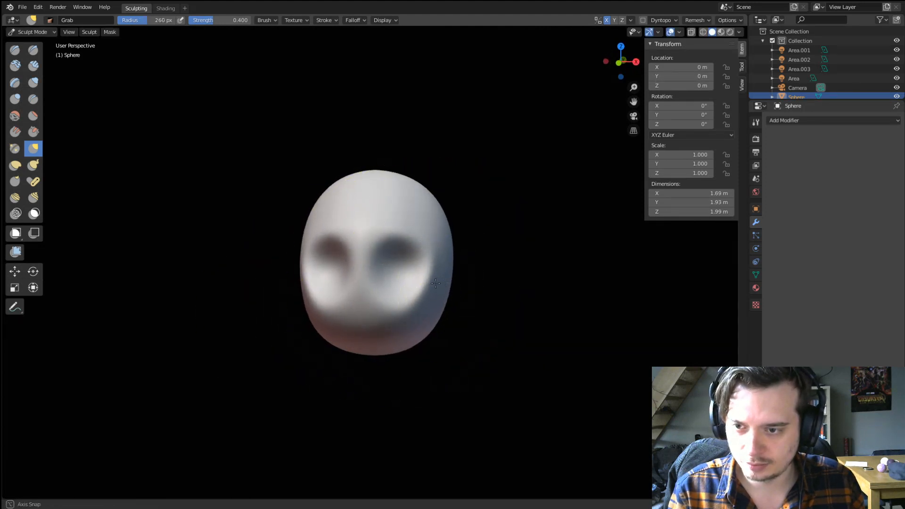
# Pull the lower front of the head downward into a rough jaw with a 170 px Grab brush.
pyautogui.moveTo(414, 285); pyautogui.dragTo(350, 294, button='middle')
pyautogui.press('f')
pyautogui.click(309, 304)
pyautogui.moveTo(309, 306); pyautogui.dragTo(310, 369)
pyautogui.moveTo(332, 341); pyautogui.dragTo(340, 377)
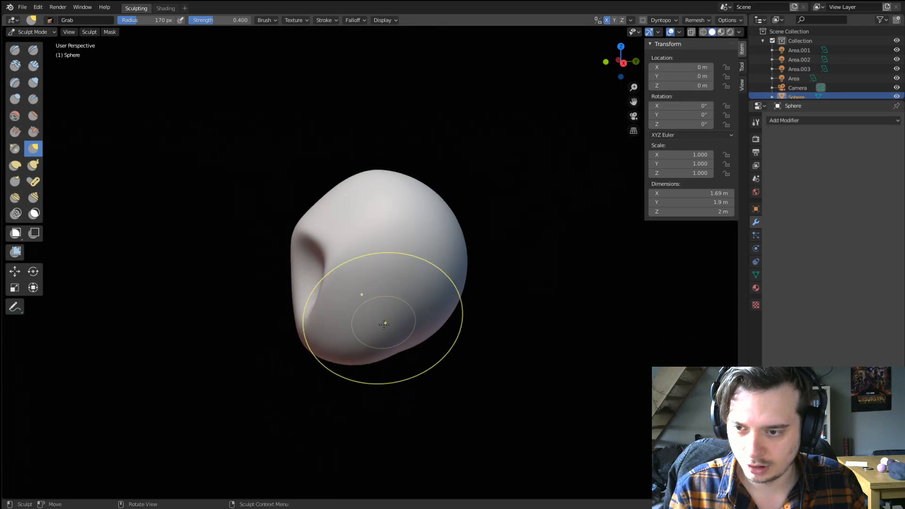
# Draw the sides of the jaw forward and extend the chin down with a 225 px Grab brush, to about 2.1 m overall height.
pyautogui.moveTo(362, 321); pyautogui.dragTo(384, 308, button='middle')
pyautogui.moveTo(385, 308); pyautogui.dragTo(353, 305)
pyautogui.moveTo(353, 305); pyautogui.dragTo(309, 301, button='middle')
pyautogui.press('f')
pyautogui.click(312, 337)
pyautogui.moveTo(310, 341); pyautogui.dragTo(311, 360)
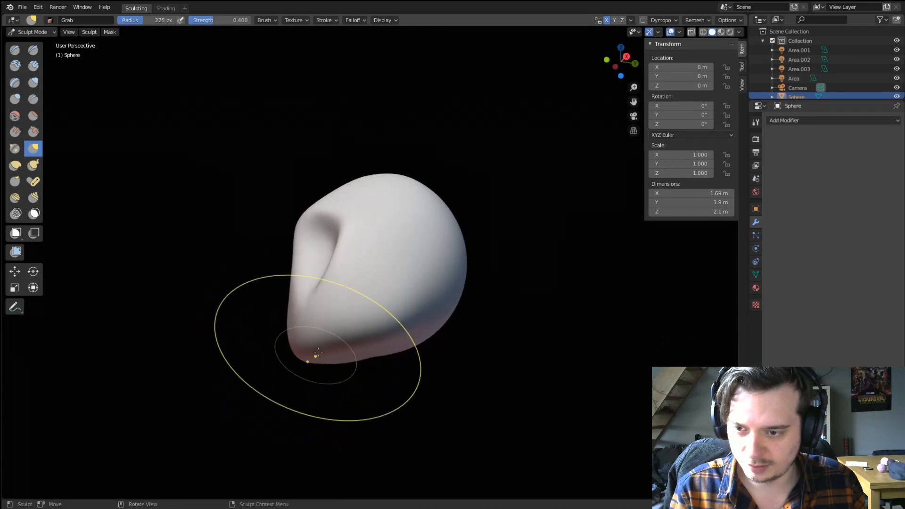
# Lower the brow over the eye sockets with a 149 px Grab brush.
pyautogui.moveTo(312, 333)
pyautogui.mouseDown(button='middle')
pyautogui.moveTo(353, 340)
pyautogui.moveTo(349, 275)
pyautogui.moveTo(360, 289)
pyautogui.mouseUp(button='middle')
pyautogui.press('f')
pyautogui.click(344, 267)
pyautogui.moveTo(379, 230); pyautogui.dragTo(393, 243)
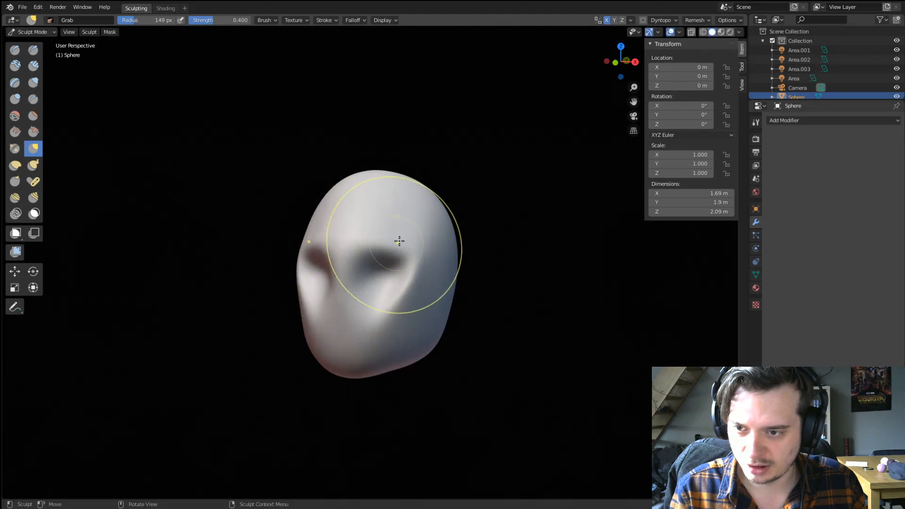
# Push the brow slightly back into the head from the side and set the Grab brush radius to 144 px.
pyautogui.moveTo(399, 245); pyautogui.dragTo(348, 259, button='middle')
pyautogui.press('f')
pyautogui.click(298, 290)
pyautogui.moveTo(300, 254); pyautogui.dragTo(309, 253)
pyautogui.press('f')
pyautogui.click(309, 241)
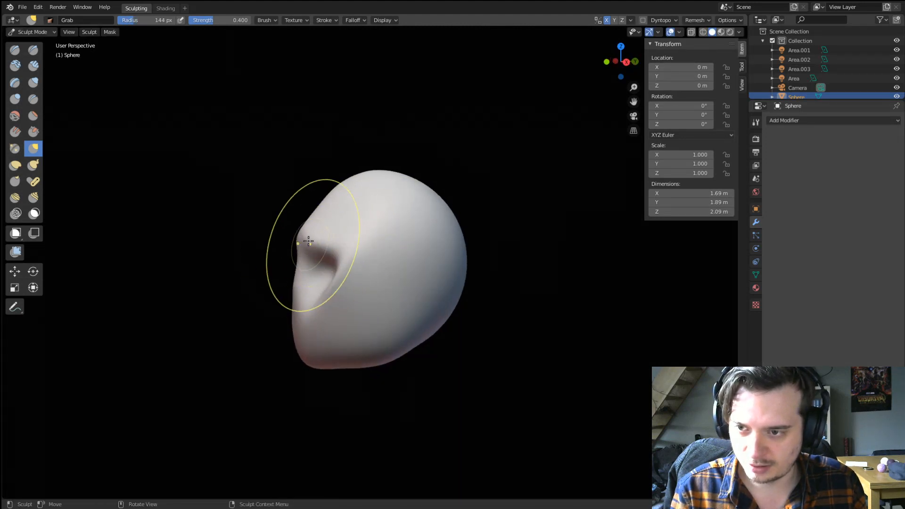
# Stretch the chin slightly downward, to about 2.11 m overall height, and set the Grab brush radius to 149 px.
pyautogui.moveTo(303, 203); pyautogui.dragTo(365, 312, button='middle')
pyautogui.press('f')
pyautogui.click(356, 312)
pyautogui.moveTo(357, 314); pyautogui.dragTo(354, 329)
pyautogui.moveTo(346, 327)
pyautogui.mouseDown(button='middle')
pyautogui.moveTo(359, 307)
pyautogui.moveTo(322, 315)
pyautogui.mouseUp(button='middle')
pyautogui.press('f')
pyautogui.click(337, 317)
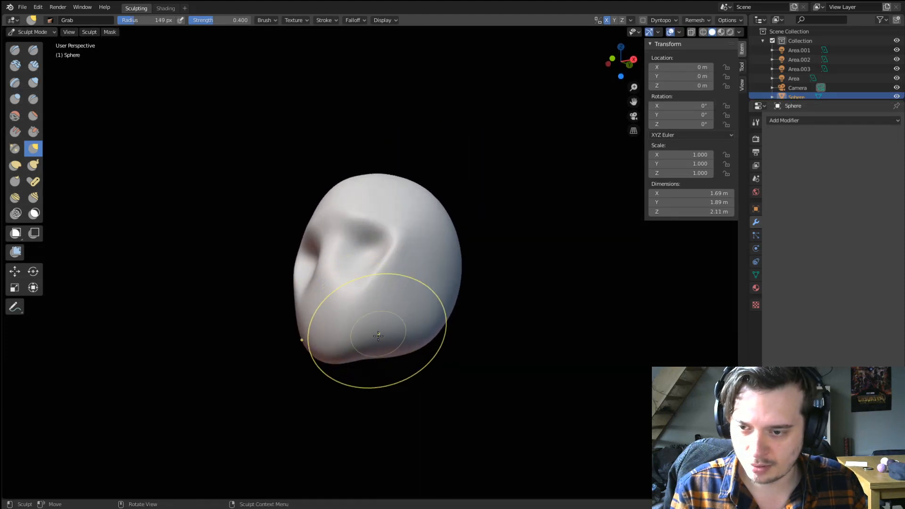
pyautogui.moveTo(375, 332); pyautogui.dragTo(355, 351, button='middle')
# Pull a thick neck downward from the rear underside of the head, to about 3.08 m overall height.
pyautogui.moveTo(380, 293)
pyautogui.mouseDown(button='middle')
pyautogui.moveTo(372, 269)
pyautogui.moveTo(355, 297)
pyautogui.moveTo(380, 311)
pyautogui.moveTo(393, 221)
pyautogui.mouseUp(button='middle')
pyautogui.scroll(-1, 396, 231)
pyautogui.press('f')
pyautogui.click(421, 270)
pyautogui.moveTo(436, 239); pyautogui.dragTo(430, 311)
pyautogui.moveTo(423, 278); pyautogui.dragTo(387, 345)
pyautogui.moveTo(370, 348); pyautogui.dragTo(410, 313, button='middle')
pyautogui.moveTo(408, 313); pyautogui.dragTo(393, 382)
pyautogui.moveTo(395, 340); pyautogui.dragTo(386, 424)
# Narrow the neck by pushing its sides inward with the Grab brush.
pyautogui.press('f')
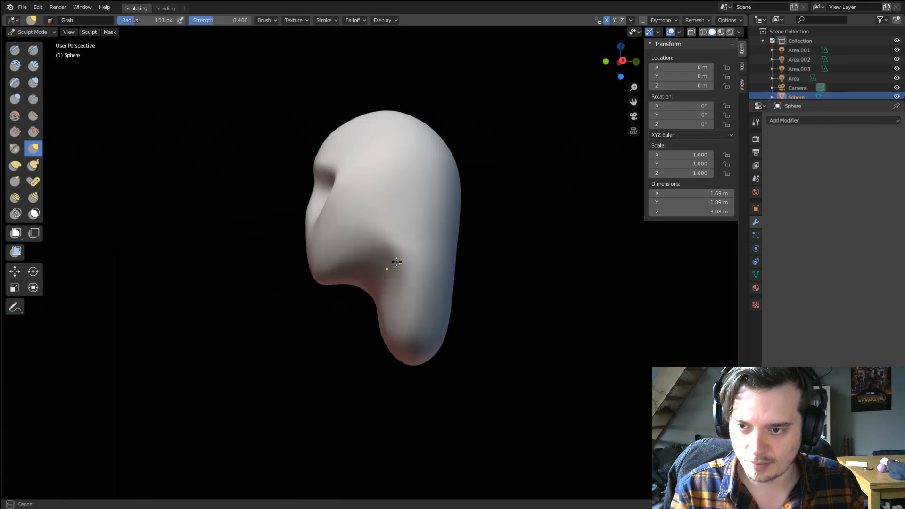
pyautogui.click(414, 298)
pyautogui.moveTo(431, 303)
pyautogui.mouseDown(button='middle')
pyautogui.moveTo(428, 321)
pyautogui.moveTo(473, 314)
pyautogui.mouseUp(button='middle')
pyautogui.moveTo(448, 302); pyautogui.dragTo(421, 297)
pyautogui.moveTo(412, 304); pyautogui.dragTo(384, 312)
# Pull the base of the neck forward and down with a 250 px Grab brush, to about 3.23 m overall height.
pyautogui.moveTo(415, 283); pyautogui.dragTo(372, 297, button='middle')
pyautogui.press('f')
pyautogui.click(396, 307)
pyautogui.moveTo(383, 343); pyautogui.dragTo(360, 360)
pyautogui.moveTo(356, 360); pyautogui.dragTo(425, 360, button='middle')
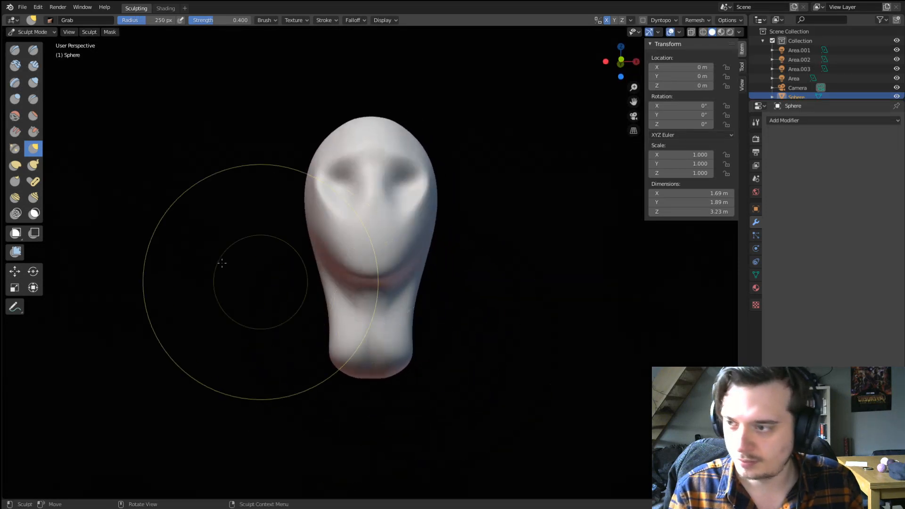
# Pull mirrored shoulder tips outward from the base of the neck with the Snake Hook brush, to about 2.81 m wide.
pyautogui.click(33, 165)
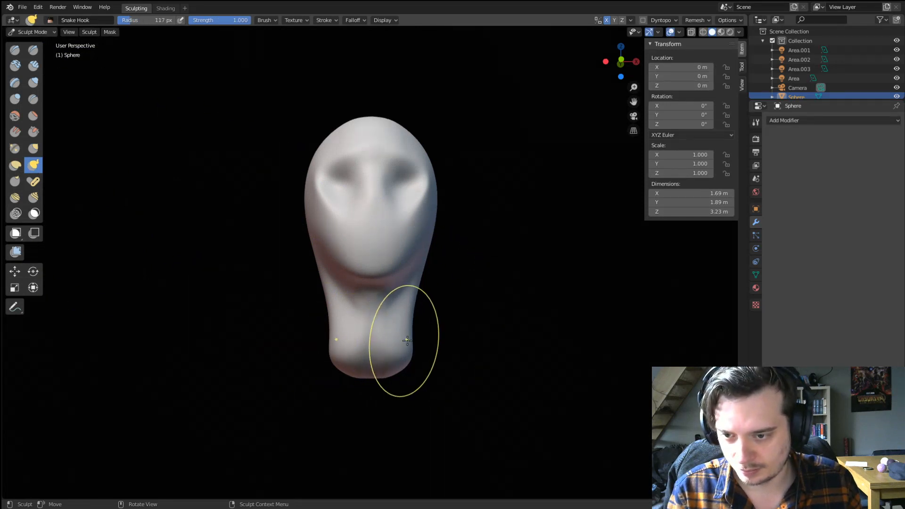
pyautogui.moveTo(407, 341); pyautogui.dragTo(457, 353)
pyautogui.moveTo(456, 353)
pyautogui.mouseDown(button='middle')
pyautogui.moveTo(371, 329)
pyautogui.moveTo(379, 363)
pyautogui.mouseUp(button='middle')
# Extend the neck base and shoulders downward and backward with the Snake Hook brush, to about 3.66 m overall height.
pyautogui.press('f')
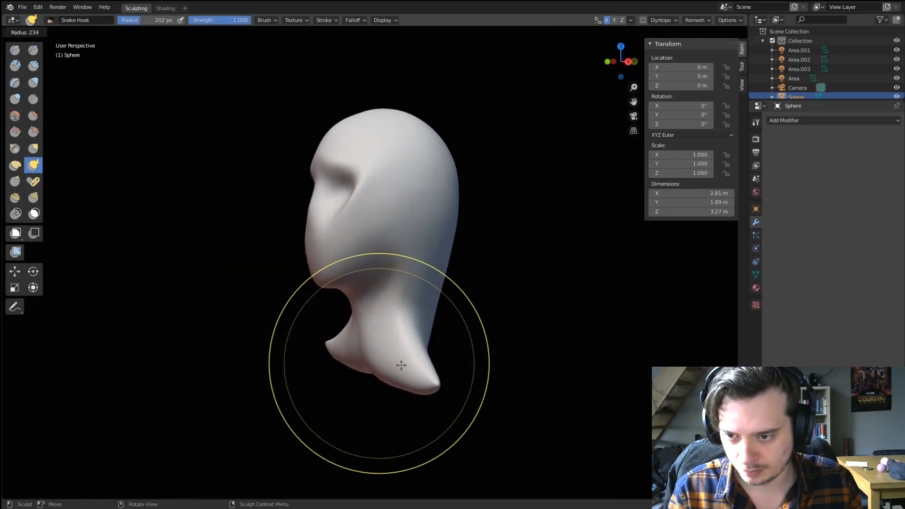
pyautogui.click(401, 365)
pyautogui.moveTo(390, 361); pyautogui.dragTo(374, 384)
pyautogui.moveTo(404, 378); pyautogui.dragTo(372, 369, button='middle')
pyautogui.press('f')
pyautogui.click(355, 380)
pyautogui.moveTo(389, 362); pyautogui.dragTo(440, 384)
# Push the throat back below the chin and reshape the lower face with the Snake Hook brush.
pyautogui.press('f')
pyautogui.click(353, 349)
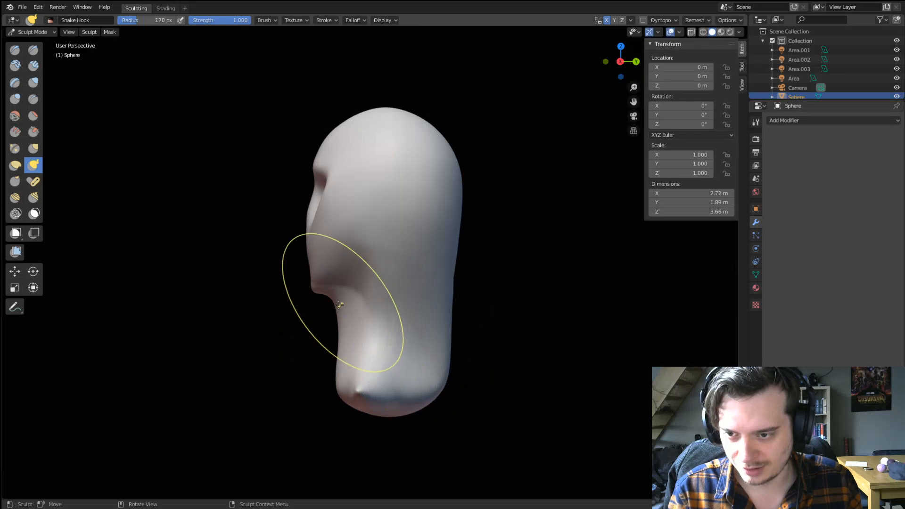
pyautogui.moveTo(338, 305); pyautogui.dragTo(367, 307)
pyautogui.moveTo(360, 303); pyautogui.dragTo(372, 284, button='middle')
pyautogui.press('f')
pyautogui.click(371, 282)
pyautogui.moveTo(351, 273)
pyautogui.mouseDown()
pyautogui.moveTo(340, 307)
pyautogui.moveTo(310, 304)
pyautogui.moveTo(324, 236)
pyautogui.mouseUp()
# Lift the lower face slightly around the mouth and jaw with the Grab brush.
pyautogui.press('g')
pyautogui.moveTo(323, 236); pyautogui.dragTo(360, 298, button='middle')
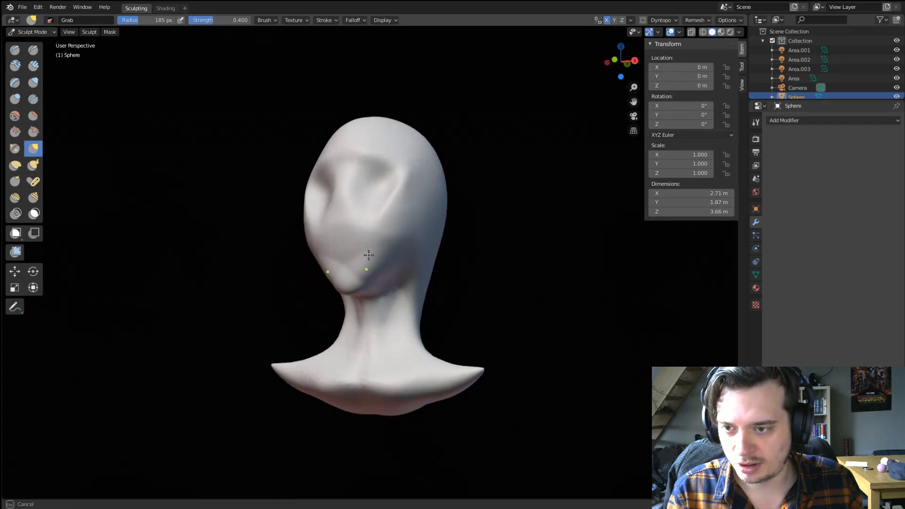
pyautogui.moveTo(369, 255); pyautogui.dragTo(370, 253)
pyautogui.moveTo(369, 257); pyautogui.dragTo(326, 272, button='middle')
pyautogui.press('f')
pyautogui.click(339, 270)
pyautogui.press('f')
pyautogui.moveTo(347, 257); pyautogui.dragTo(349, 251)
# Push the side of the jaw inward and upward to slim the lower face.
pyautogui.press('f')
pyautogui.moveTo(351, 253)
pyautogui.mouseDown(button='middle')
pyautogui.moveTo(408, 253)
pyautogui.moveTo(364, 253)
pyautogui.moveTo(374, 223)
pyautogui.moveTo(414, 245)
pyautogui.mouseUp(button='middle')
pyautogui.click(382, 256)
pyautogui.moveTo(414, 249); pyautogui.dragTo(386, 236)
# Flatten the eye sockets and the front of the face with the Flatten/Contrast brush.
pyautogui.moveTo(386, 237)
pyautogui.mouseDown(button='middle')
pyautogui.moveTo(415, 226)
pyautogui.moveTo(438, 236)
pyautogui.moveTo(475, 293)
pyautogui.moveTo(372, 216)
pyautogui.mouseUp(button='middle')
pyautogui.press('f')
pyautogui.click(438, 264)
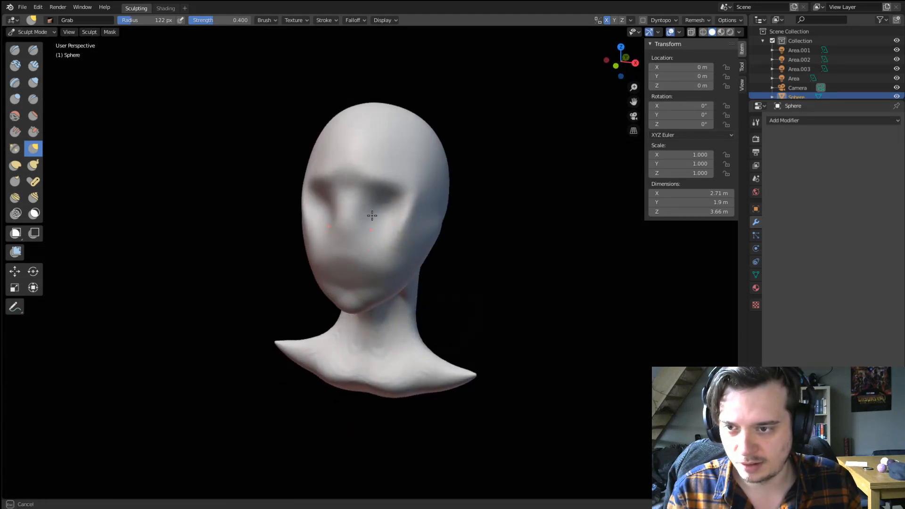
pyautogui.click(33, 115)
pyautogui.moveTo(322, 222)
pyautogui.mouseDown()
pyautogui.moveTo(391, 212)
pyautogui.moveTo(471, 222)
pyautogui.mouseUp()
# Pull the middle of the face forward with the Grab brush, to about 1.94 m overall depth.
pyautogui.moveTo(471, 223); pyautogui.dragTo(416, 158, button='middle')
pyautogui.press('g')
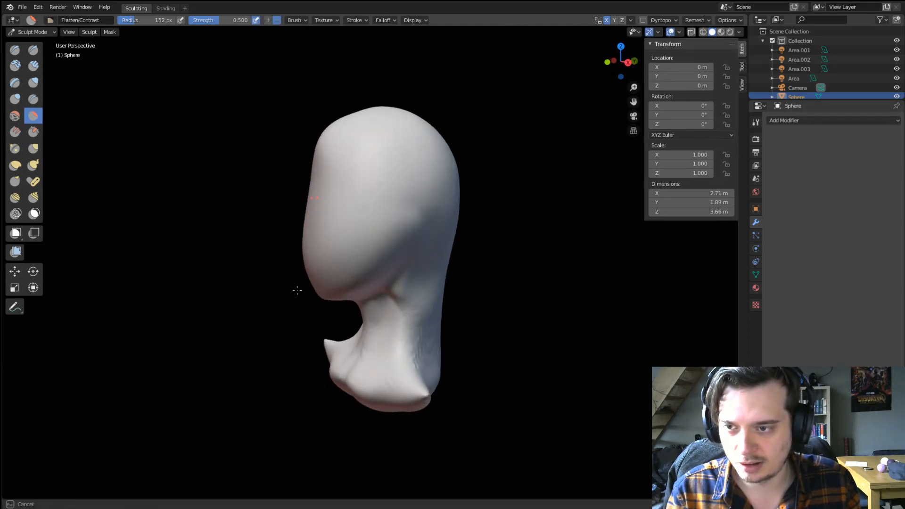
pyautogui.moveTo(312, 204); pyautogui.dragTo(289, 192)
# Reshape the front of the neck base upward with a 199 px Grab brush.
pyautogui.moveTo(428, 229); pyautogui.dragTo(401, 220, button='middle')
pyautogui.press('f')
pyautogui.click(419, 221)
pyautogui.keyDown('shift'); pyautogui.moveTo(379, 313); pyautogui.dragTo(414, 250, button='middle'); pyautogui.keyUp('shift')
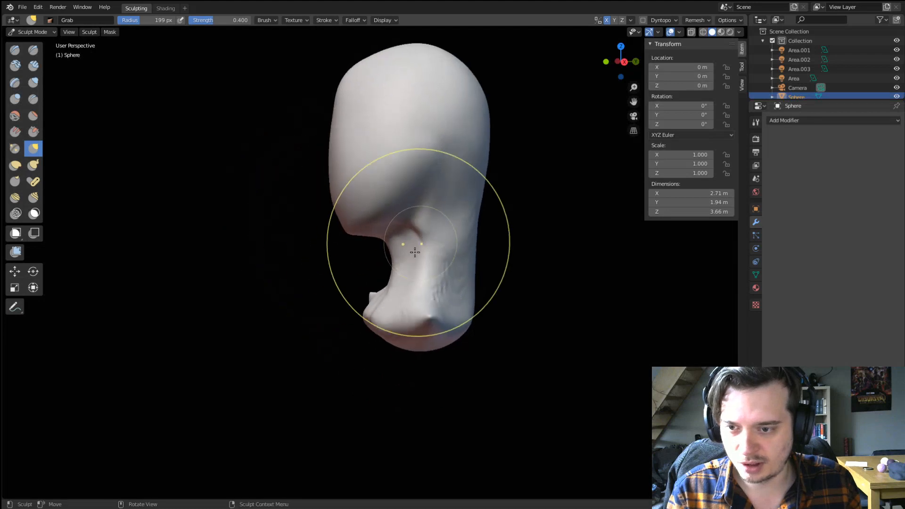
pyautogui.moveTo(382, 302); pyautogui.dragTo(383, 277)
# Even out the rough surface below the jaw and along the neck with the Flatten/Contrast brush.
pyautogui.click(33, 115)
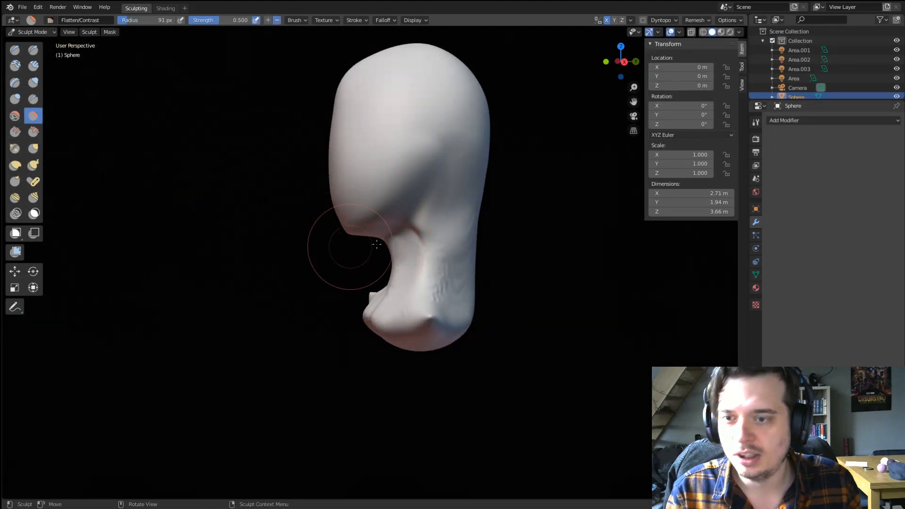
pyautogui.moveTo(418, 238)
pyautogui.mouseDown()
pyautogui.moveTo(418, 268)
pyautogui.moveTo(467, 236)
pyautogui.moveTo(470, 219)
pyautogui.mouseUp()
pyautogui.moveTo(457, 227); pyautogui.dragTo(411, 233, button='middle')
pyautogui.moveTo(413, 236); pyautogui.dragTo(428, 324)
pyautogui.moveTo(344, 268); pyautogui.dragTo(381, 248, button='middle')
pyautogui.moveTo(381, 247)
pyautogui.mouseDown()
pyautogui.moveTo(383, 263)
pyautogui.moveTo(400, 243)
pyautogui.mouseUp()
# Move the lower rear edge of the jaw slightly back and down with the Grab brush.
pyautogui.press('g')
pyautogui.moveTo(401, 212)
pyautogui.mouseDown(button='middle')
pyautogui.moveTo(395, 227)
pyautogui.moveTo(359, 226)
pyautogui.mouseUp(button='middle')
pyautogui.press('f')
pyautogui.click(414, 227)
pyautogui.press('f')
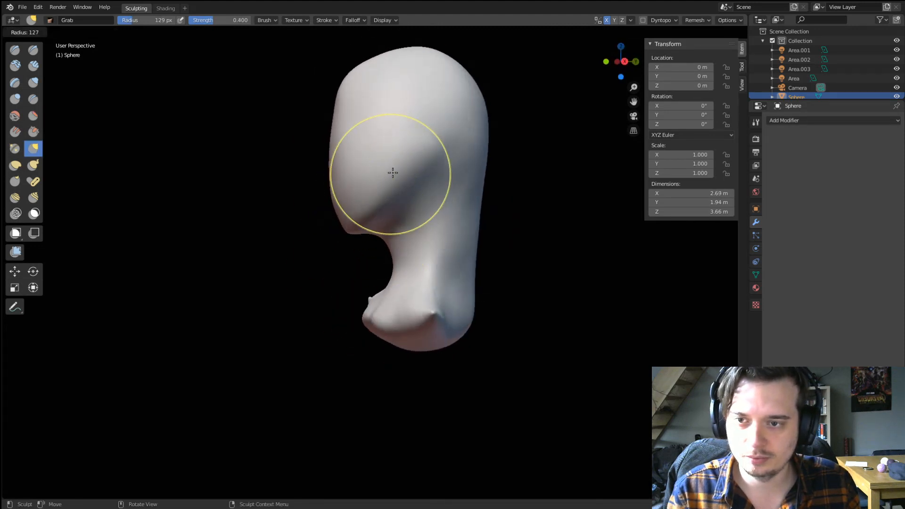
pyautogui.click(402, 171)
pyautogui.moveTo(407, 210); pyautogui.dragTo(415, 216)
# Push the sides of the head inward with the Grab brush, resizing the brush between strokes.
pyautogui.moveTo(404, 199)
pyautogui.mouseDown(button='middle')
pyautogui.moveTo(503, 200)
pyautogui.moveTo(467, 189)
pyautogui.mouseUp(button='middle')
pyautogui.moveTo(461, 144); pyautogui.dragTo(441, 145)
pyautogui.moveTo(482, 153)
pyautogui.mouseDown(button='middle')
pyautogui.moveTo(505, 176)
pyautogui.moveTo(473, 169)
pyautogui.mouseUp(button='middle')
pyautogui.press('f')
pyautogui.click(428, 162)
pyautogui.moveTo(414, 153); pyautogui.dragTo(423, 141, button='middle')
pyautogui.press('f')
pyautogui.click(442, 137)
pyautogui.moveTo(458, 145); pyautogui.dragTo(451, 148)
# Nudge the front of the face slightly forward and up with an enlarged Grab brush.
pyautogui.moveTo(450, 147)
pyautogui.mouseDown(button='middle')
pyautogui.moveTo(465, 154)
pyautogui.moveTo(359, 159)
pyautogui.moveTo(373, 155)
pyautogui.mouseUp(button='middle')
pyautogui.scroll(-3, 410, 151)
pyautogui.press('f')
pyautogui.click(378, 154)
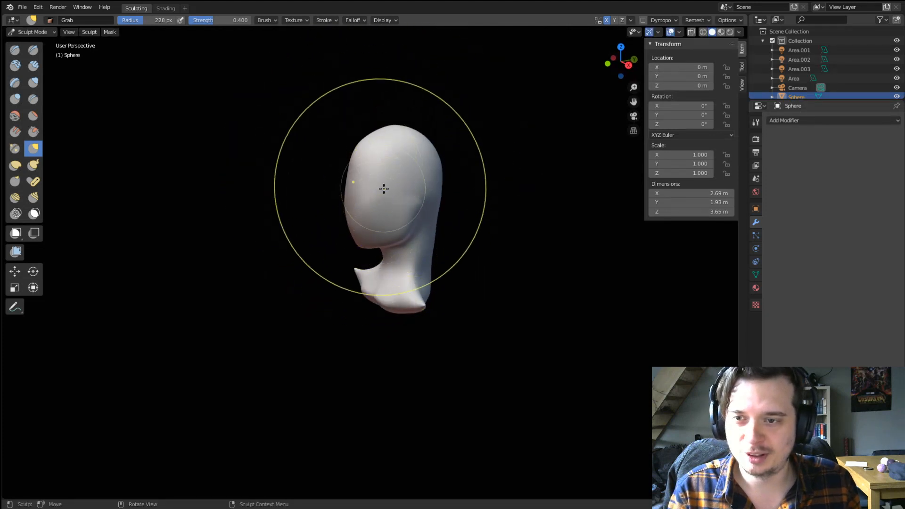
pyautogui.press('f')
pyautogui.click(372, 158)
pyautogui.moveTo(367, 157); pyautogui.dragTo(362, 153)
pyautogui.moveTo(362, 153); pyautogui.dragTo(462, 161, button='middle')
# Pull the lower end of the neck backward and up with the Grab brush to shorten the neck and tilt it.
pyautogui.press('f')
pyautogui.moveTo(406, 282)
pyautogui.keyDown('shift'); pyautogui.mouseDown(button='middle')
pyautogui.moveTo(408, 226)
pyautogui.moveTo(428, 244)
pyautogui.mouseUp(button='middle'); pyautogui.keyUp('shift')
pyautogui.click(380, 239)
pyautogui.press('f')
pyautogui.press('f')
pyautogui.click(465, 244)
pyautogui.moveTo(443, 244)
pyautogui.mouseDown()
pyautogui.moveTo(485, 201)
pyautogui.moveTo(481, 212)
pyautogui.mouseUp()
pyautogui.moveTo(492, 218); pyautogui.dragTo(549, 217, button='middle')
pyautogui.press('f')
pyautogui.click(415, 215)
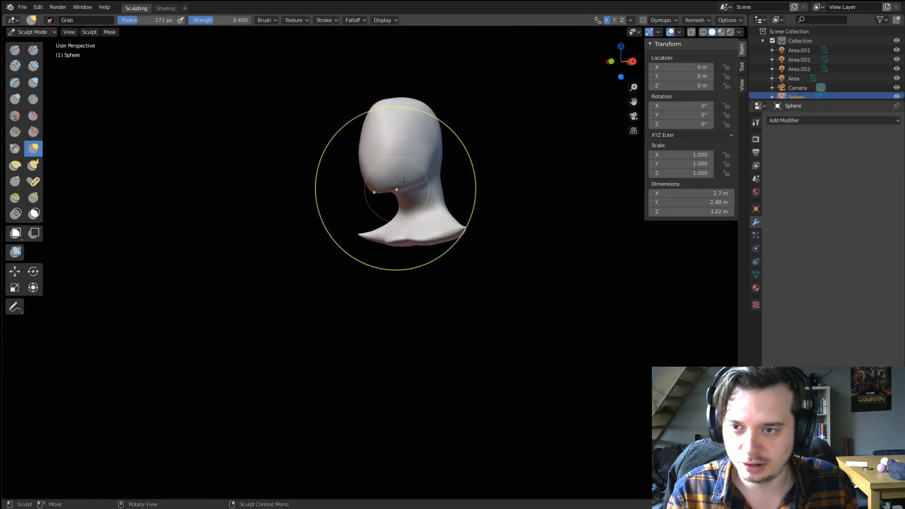
# Reshape the face profile with the Grab brush, tucking the chin back and lifting the forehead, resizing the brush between strokes.
pyautogui.moveTo(426, 186); pyautogui.dragTo(380, 183, button='middle')
pyautogui.press('f')
pyautogui.click(382, 182)
pyautogui.press('f')
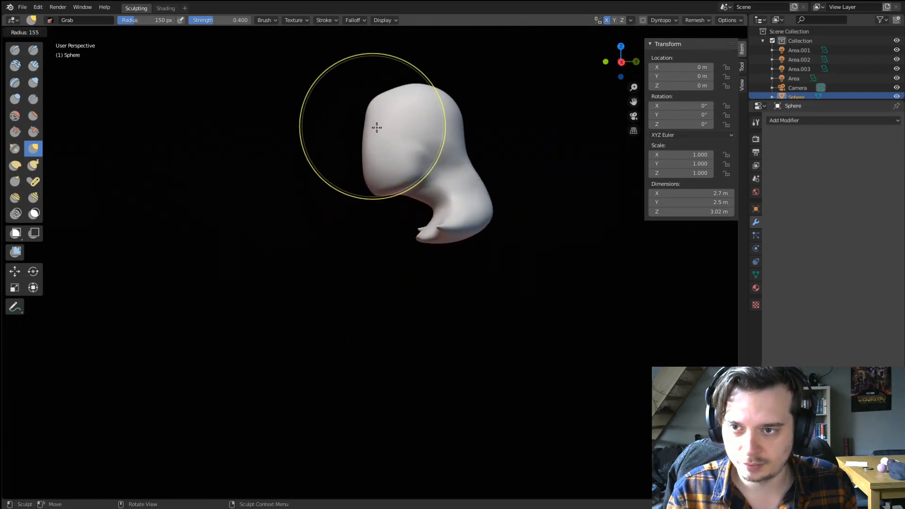
pyautogui.click(376, 127)
pyautogui.moveTo(379, 112); pyautogui.dragTo(371, 122)
pyautogui.press('f')
pyautogui.rightClick(353, 186)
pyautogui.moveTo(358, 180); pyautogui.dragTo(370, 175)
pyautogui.press('f')
pyautogui.rightClick(372, 127)
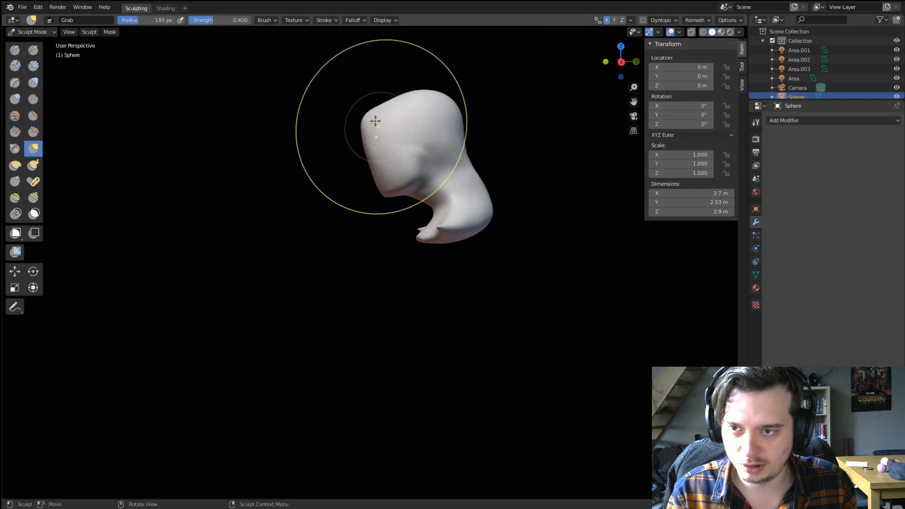
pyautogui.moveTo(374, 121); pyautogui.dragTo(379, 106)
# Round the upper forehead by pushing it back and slightly up with the Grab brush.
pyautogui.moveTo(393, 154); pyautogui.dragTo(443, 191, button='middle')
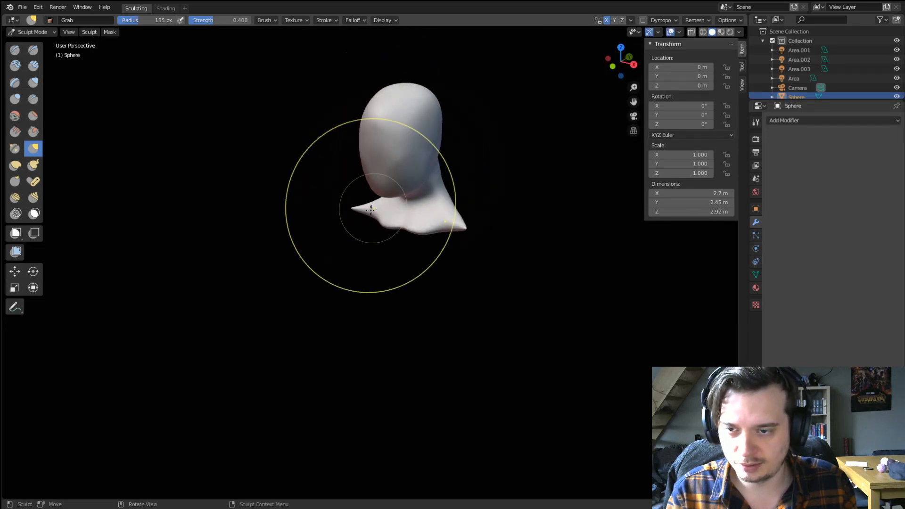
pyautogui.moveTo(370, 206); pyautogui.dragTo(354, 231, button='middle')
pyautogui.moveTo(446, 210); pyautogui.dragTo(491, 230, button='middle')
pyautogui.press('f')
pyautogui.click(406, 123)
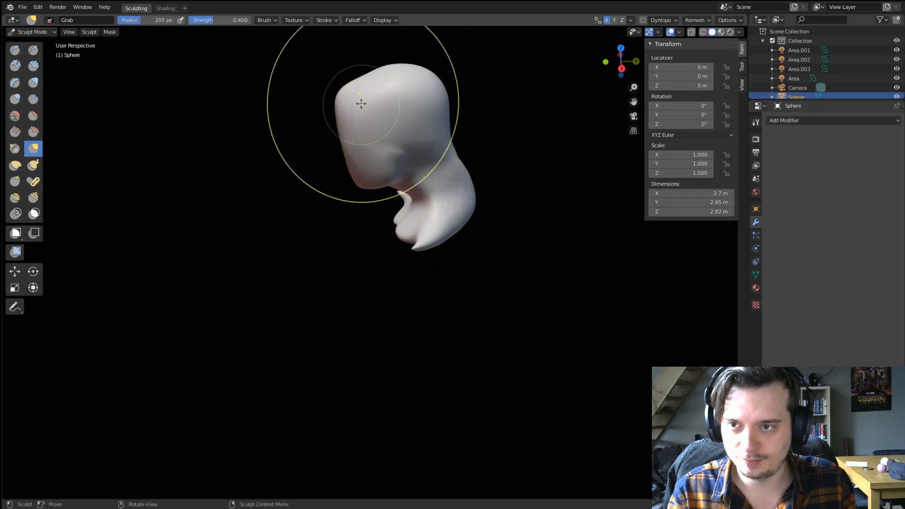
pyautogui.press('f')
pyautogui.click(361, 101)
pyautogui.moveTo(361, 99); pyautogui.dragTo(369, 94)
pyautogui.moveTo(372, 94); pyautogui.dragTo(386, 71, button='middle')
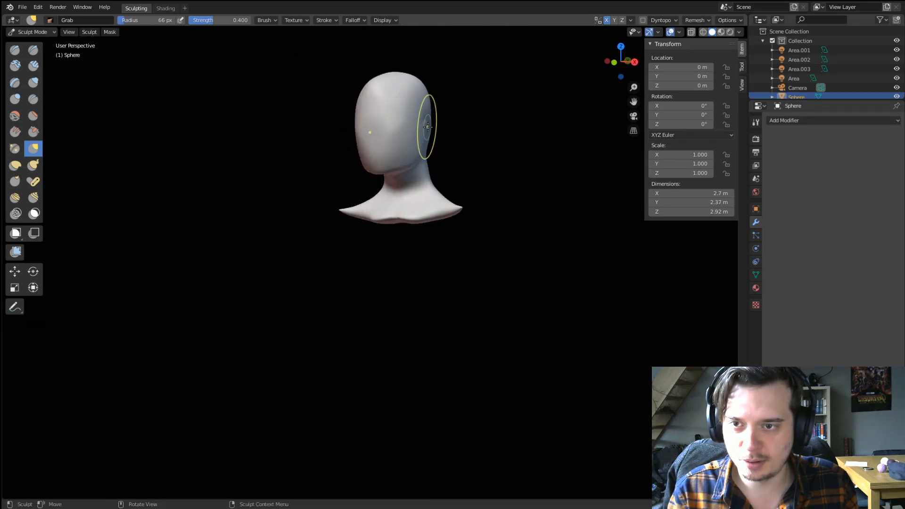
# Adjust the side of the jaw and the rear of the neck base with the Grab brush, resizing it between strokes.
pyautogui.keyDown('shift'); pyautogui.moveTo(424, 162); pyautogui.dragTo(401, 135, button='middle'); pyautogui.keyUp('shift')
pyautogui.press('f')
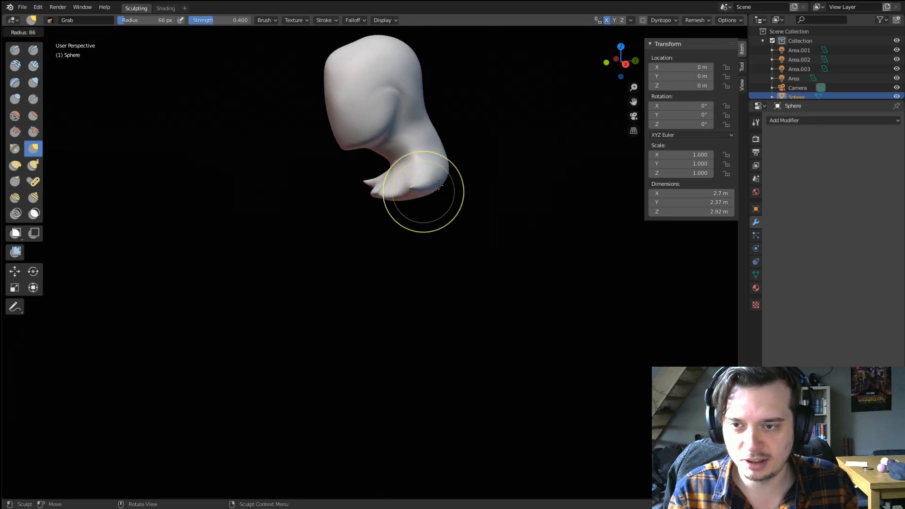
pyautogui.click(476, 190)
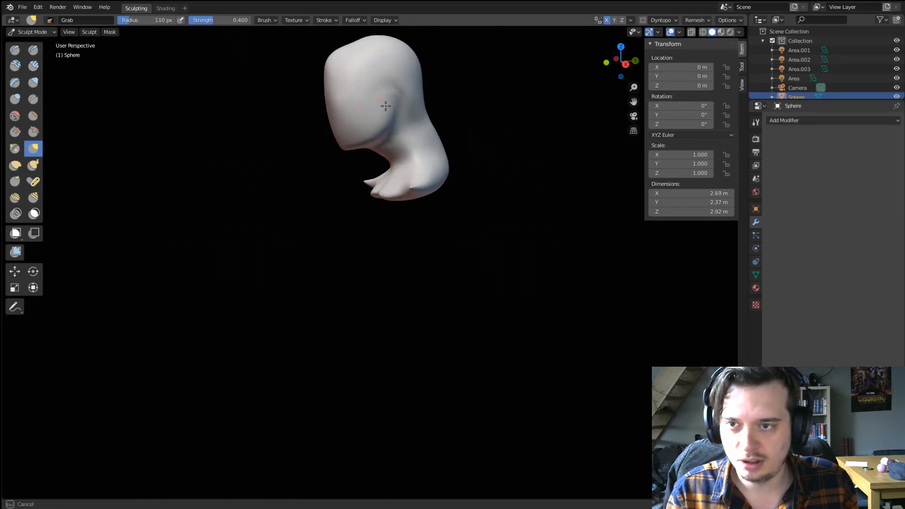
pyautogui.press('f')
pyautogui.click(472, 187)
pyautogui.moveTo(467, 188); pyautogui.dragTo(423, 187, button='middle')
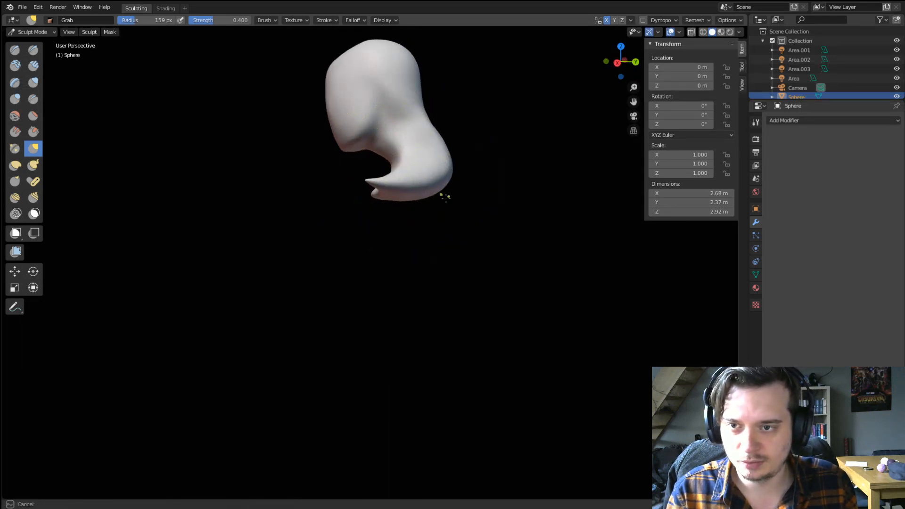
pyautogui.moveTo(433, 141)
pyautogui.mouseDown(button='middle')
pyautogui.moveTo(495, 185)
pyautogui.moveTo(422, 150)
pyautogui.mouseUp(button='middle')
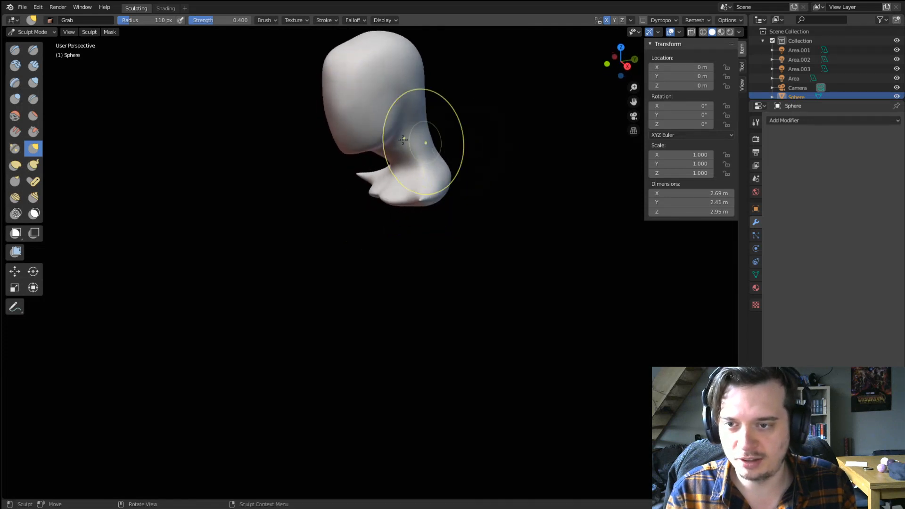
# Pull the shoulder area outward and back, and lift the front of the base with the Snake Hook brush at about 131 px.
pyautogui.click(31, 168)
pyautogui.press('f')
pyautogui.click(484, 196)
pyautogui.moveTo(460, 194); pyautogui.dragTo(421, 234, button='middle')
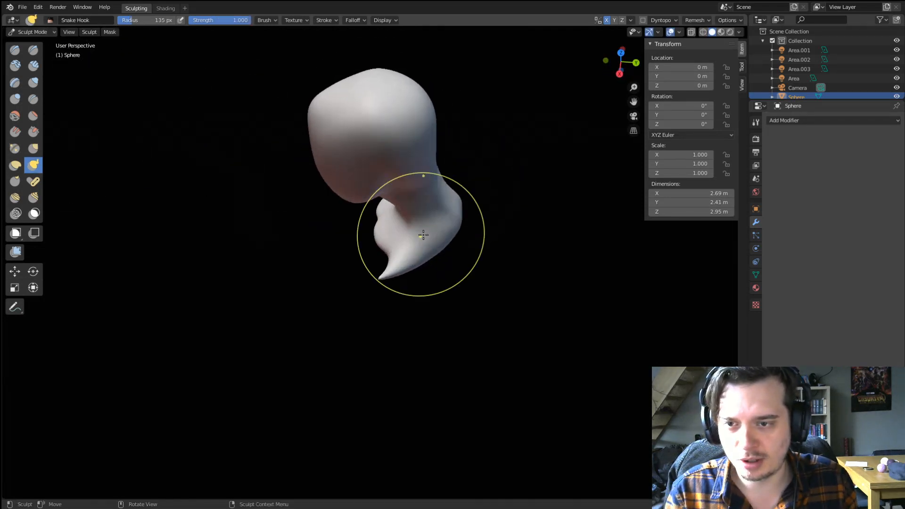
pyautogui.press('f')
pyautogui.click(501, 238)
pyautogui.moveTo(422, 252); pyautogui.dragTo(451, 261)
pyautogui.moveTo(451, 261); pyautogui.dragTo(477, 228, button='middle')
pyautogui.press('f')
pyautogui.click(502, 228)
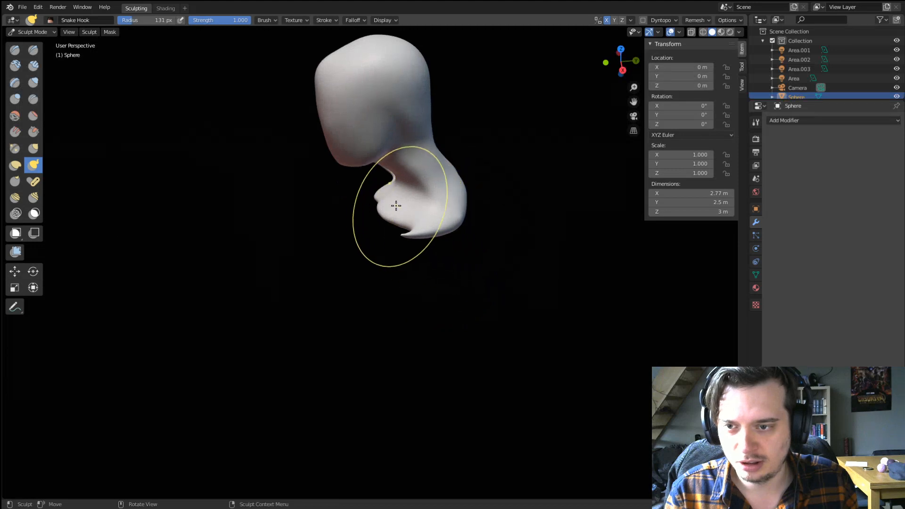
pyautogui.moveTo(407, 210); pyautogui.dragTo(415, 190)
# Nudge the front of the neck base slightly up and inward with a 131 px Grab brush.
pyautogui.press('g')
pyautogui.moveTo(433, 180); pyautogui.dragTo(453, 174, button='middle')
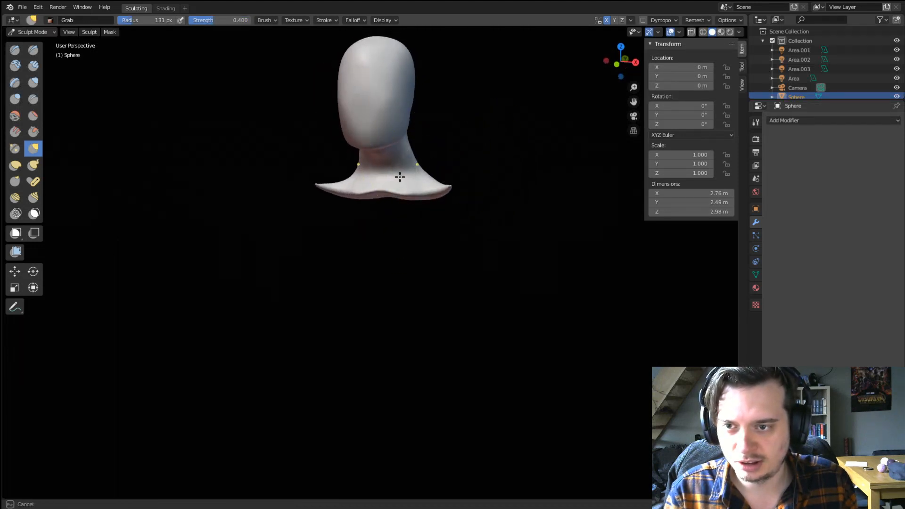
pyautogui.moveTo(400, 176); pyautogui.dragTo(396, 171)
pyautogui.moveTo(413, 168); pyautogui.dragTo(397, 168, button='middle')
# Thicken the underside of the neck base into a fuller chest volume with the Inflate/Deflate brush at 114 px.
pyautogui.click(35, 86)
pyautogui.click(17, 98)
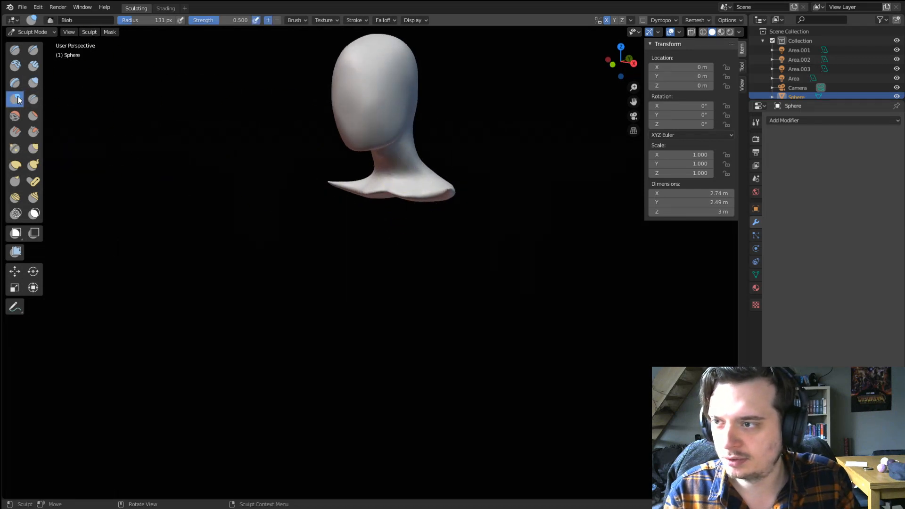
pyautogui.click(33, 83)
pyautogui.moveTo(382, 228)
pyautogui.mouseDown(button='middle')
pyautogui.moveTo(415, 218)
pyautogui.moveTo(427, 167)
pyautogui.mouseUp(button='middle')
pyautogui.moveTo(340, 239)
pyautogui.mouseDown()
pyautogui.moveTo(332, 247)
pyautogui.moveTo(333, 226)
pyautogui.moveTo(318, 254)
pyautogui.mouseUp()
pyautogui.moveTo(389, 200); pyautogui.dragTo(338, 233, button='middle')
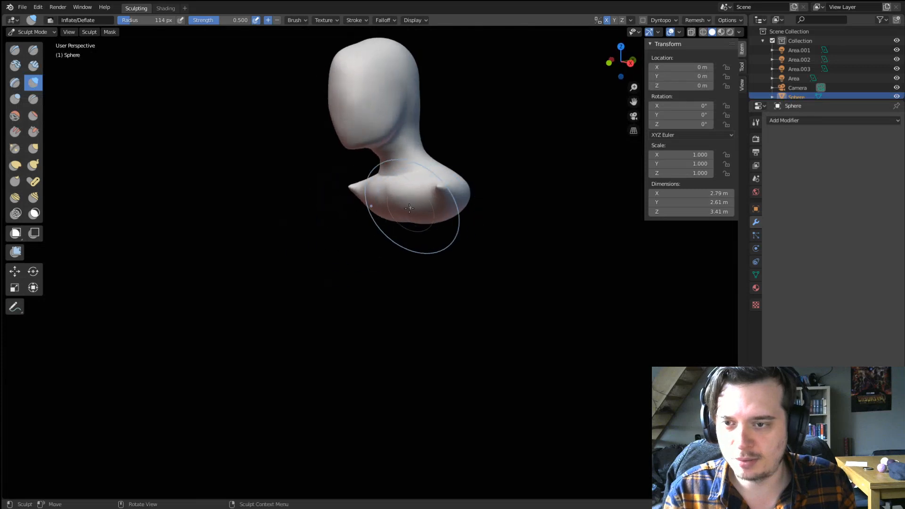
# Pull the shoulder tips down and slightly outward with the Grab brush.
pyautogui.press('g')
pyautogui.moveTo(415, 186); pyautogui.dragTo(423, 178, button='middle')
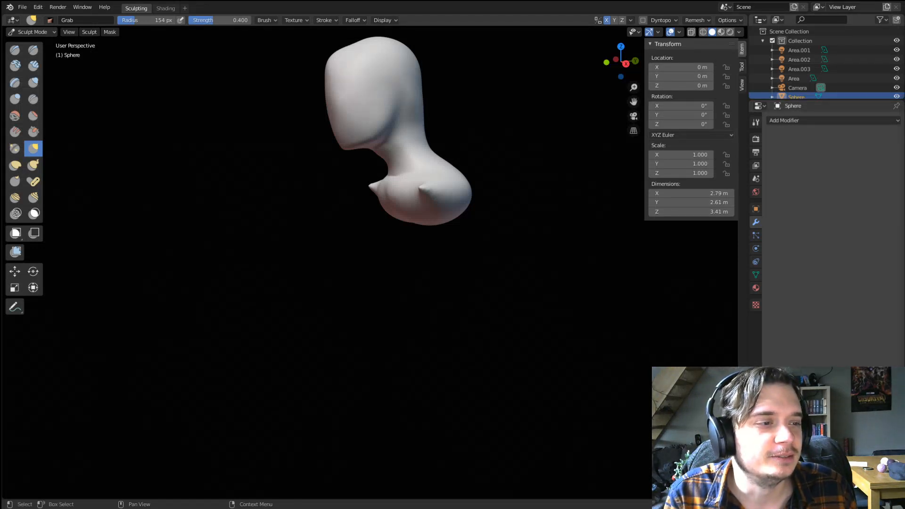
pyautogui.moveTo(309, 192)
pyautogui.mouseDown(button='middle')
pyautogui.moveTo(323, 206)
pyautogui.moveTo(335, 201)
pyautogui.mouseUp(button='middle')
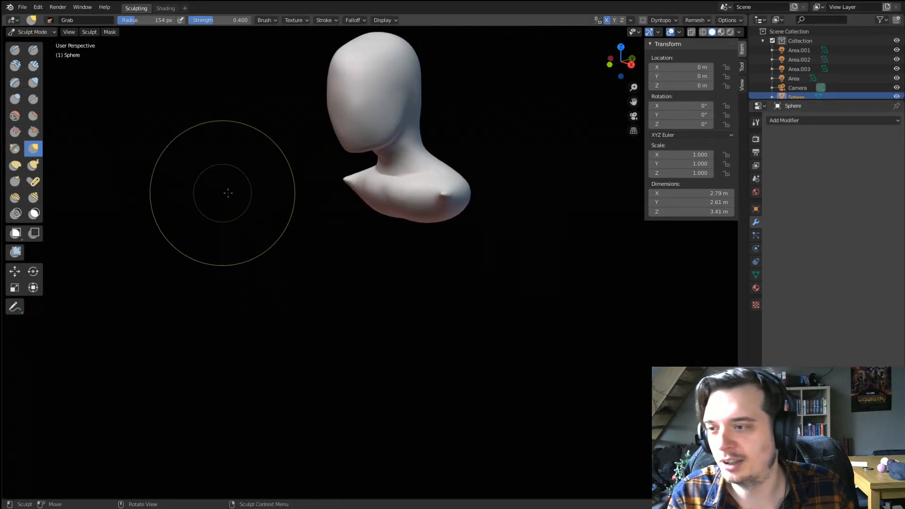
pyautogui.press('f')
pyautogui.click(252, 143)
pyautogui.press('f')
pyautogui.click(418, 184)
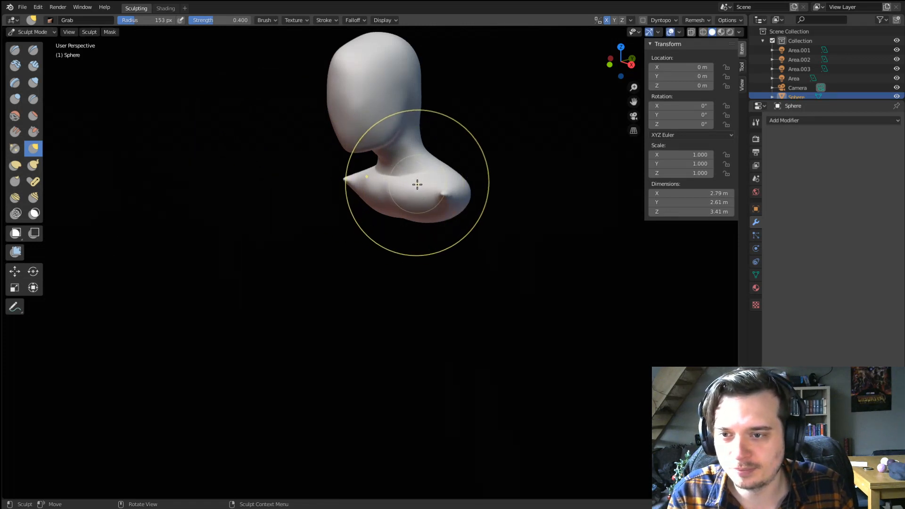
pyautogui.press('f')
pyautogui.click(413, 192)
pyautogui.moveTo(414, 194)
pyautogui.mouseDown()
pyautogui.moveTo(417, 214)
pyautogui.moveTo(424, 211)
pyautogui.mouseUp()
pyautogui.moveTo(426, 206); pyautogui.dragTo(405, 189, button='middle')
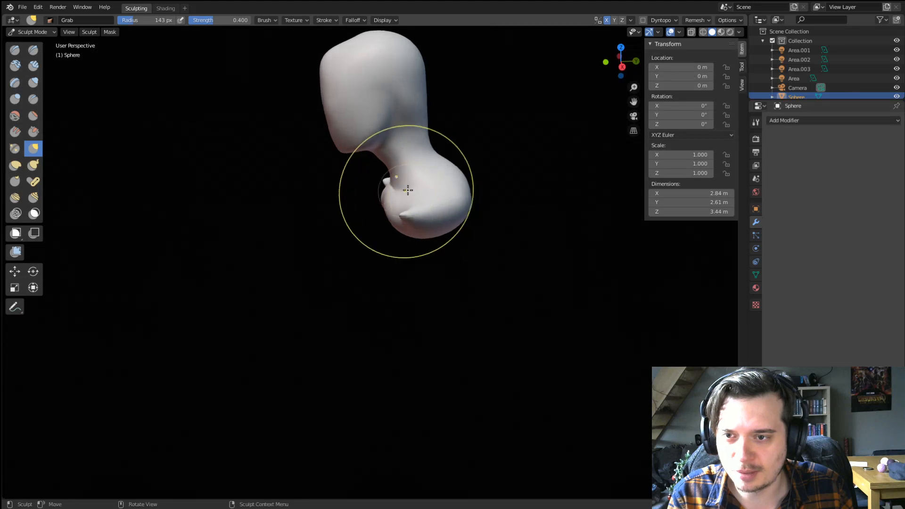
# Pull the back of the neck slightly backward with a 153 px Grab brush.
pyautogui.press('f')
pyautogui.click(405, 183)
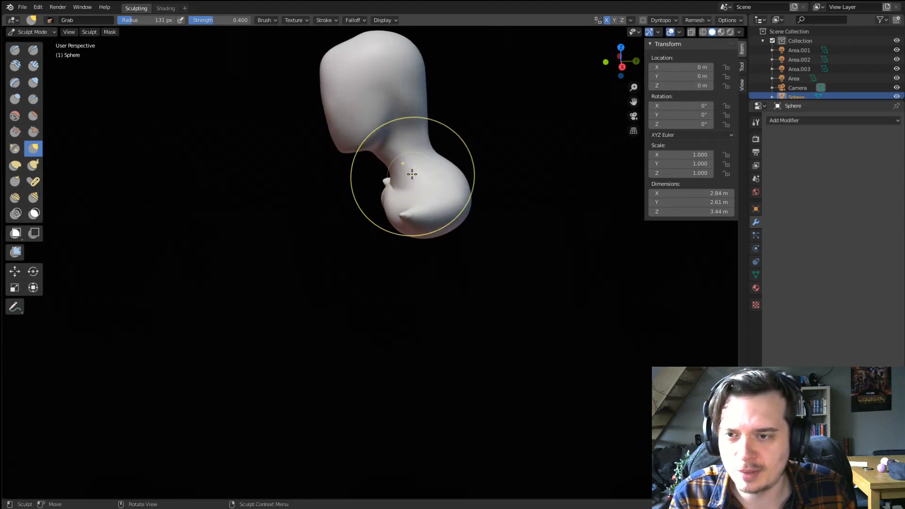
pyautogui.press('f')
pyautogui.moveTo(404, 141); pyautogui.dragTo(384, 155, button='middle')
pyautogui.press('f')
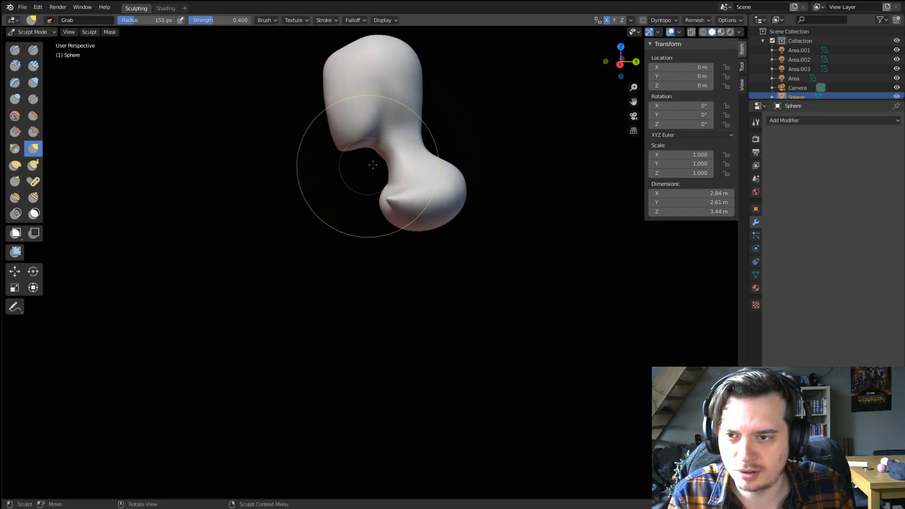
pyautogui.click(414, 163)
pyautogui.press('f')
pyautogui.click(405, 159)
pyautogui.moveTo(420, 130); pyautogui.dragTo(434, 128)
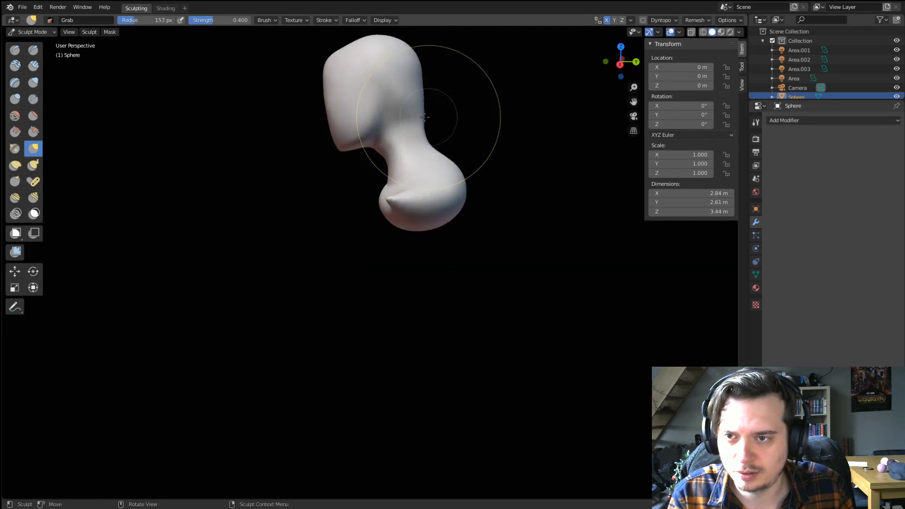
# Push the underside of the shoulders upward with a 187 px Grab brush.
pyautogui.moveTo(418, 91); pyautogui.dragTo(510, 85, button='middle')
pyautogui.press('f')
pyautogui.click(502, 150)
pyautogui.moveTo(499, 148); pyautogui.dragTo(442, 143, button='middle')
pyautogui.moveTo(421, 216); pyautogui.dragTo(419, 196)
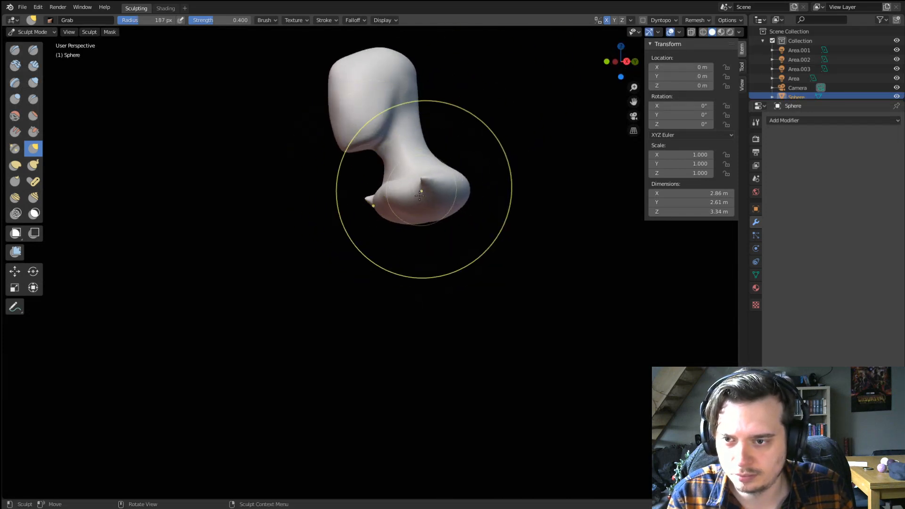
pyautogui.moveTo(419, 194); pyautogui.dragTo(436, 208, button='middle')
# Widen the shoulders and shape the front of the chest with a 158 px Grab brush.
pyautogui.press('f')
pyautogui.click(430, 204)
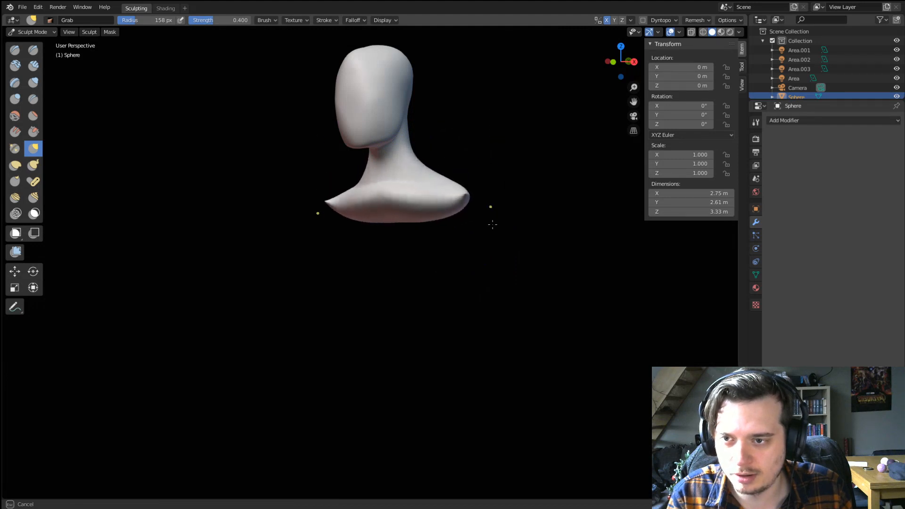
pyautogui.moveTo(491, 237); pyautogui.dragTo(492, 234)
pyautogui.moveTo(476, 176); pyautogui.dragTo(428, 186, button='middle')
pyautogui.moveTo(383, 200); pyautogui.dragTo(395, 195)
pyautogui.moveTo(395, 195); pyautogui.dragTo(426, 190, button='middle')
# Build up rounded volume on the shoulders and upper back with the Blob brush, reducing the radius to 85 px.
pyautogui.click(15, 99)
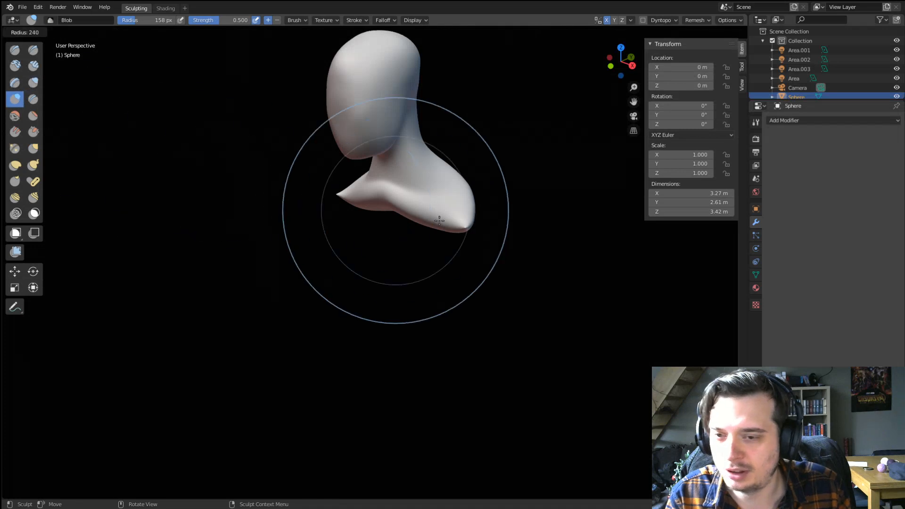
pyautogui.moveTo(469, 216); pyautogui.dragTo(468, 219)
pyautogui.moveTo(500, 219); pyautogui.dragTo(495, 230, button='middle')
pyautogui.press('f')
pyautogui.click(487, 231)
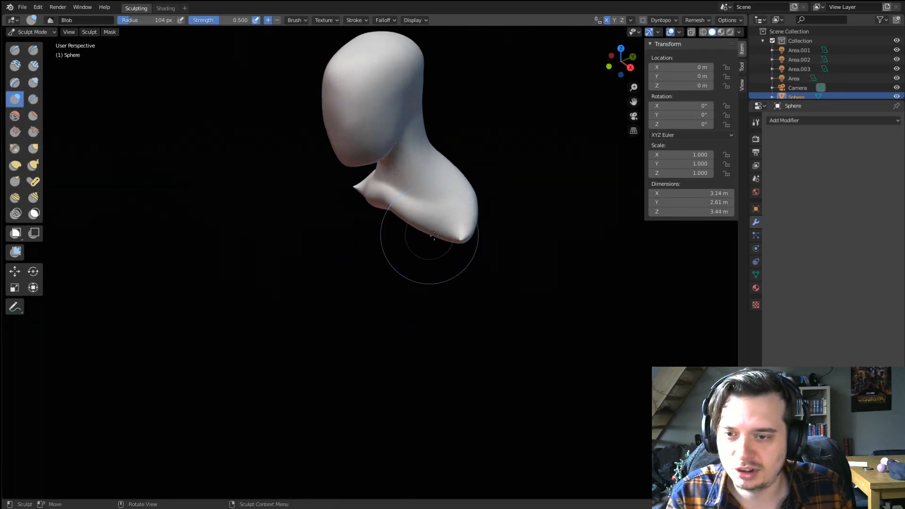
pyautogui.moveTo(428, 237); pyautogui.dragTo(404, 277, button='middle')
pyautogui.moveTo(439, 285); pyautogui.dragTo(430, 307)
pyautogui.moveTo(464, 286); pyautogui.dragTo(440, 304, button='middle')
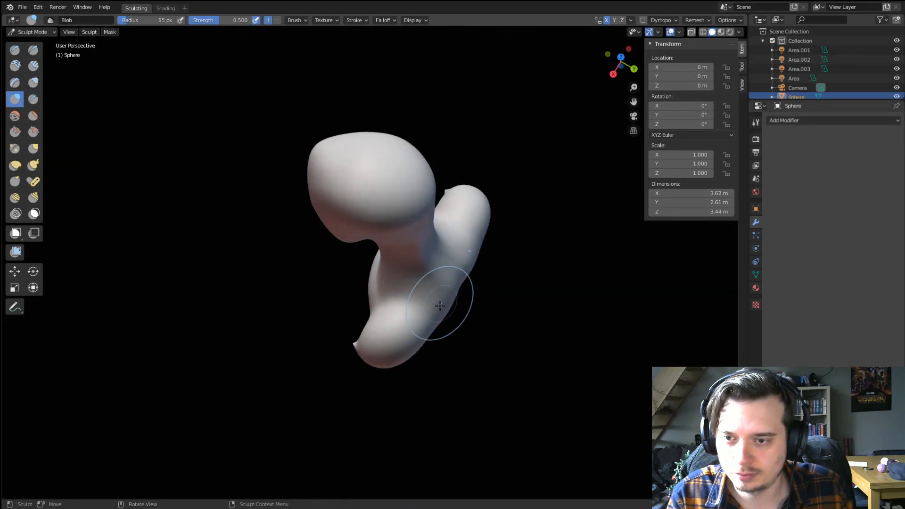
pyautogui.moveTo(440, 306)
pyautogui.mouseDown()
pyautogui.moveTo(431, 326)
pyautogui.moveTo(392, 351)
pyautogui.mouseUp()
pyautogui.moveTo(460, 288); pyautogui.dragTo(415, 265, button='middle')
# Build up muscle volume from the back of the neck down to the upper back with a 48 px Blob brush.
pyautogui.press('f')
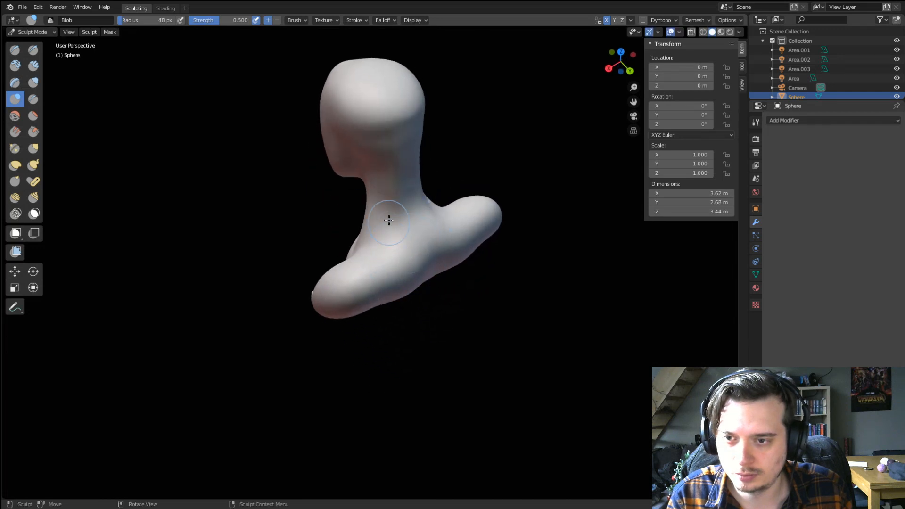
pyautogui.click(413, 202)
pyautogui.moveTo(398, 153); pyautogui.dragTo(377, 298)
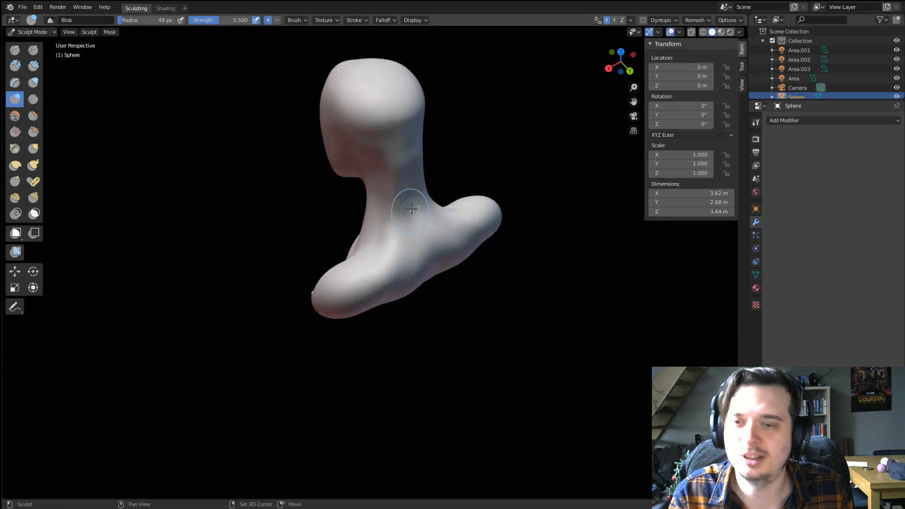
pyautogui.moveTo(405, 128); pyautogui.dragTo(414, 190, button='middle')
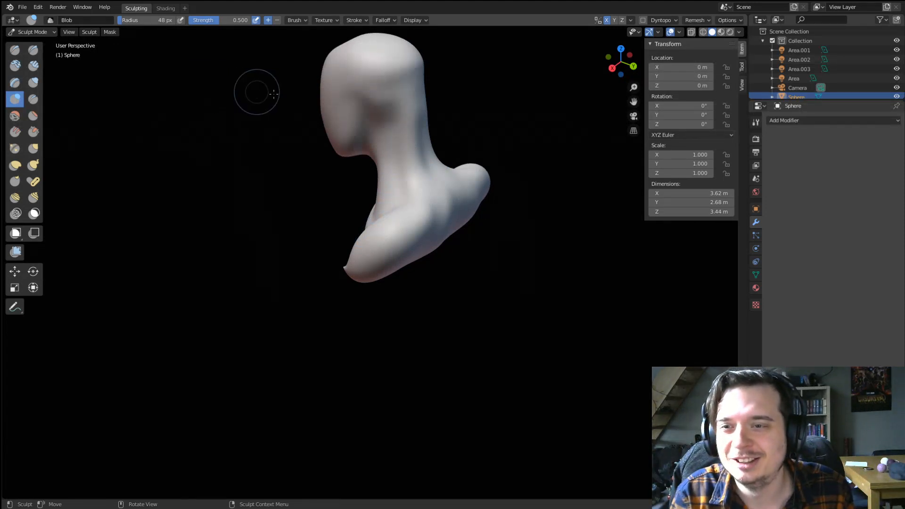
# Pull the front of the neck base downward with a 94 px Grab brush.
pyautogui.moveTo(388, 174); pyautogui.dragTo(475, 168, button='middle')
pyautogui.moveTo(360, 196); pyautogui.dragTo(380, 188, button='middle')
pyautogui.press('g')
pyautogui.press('f')
pyautogui.click(412, 201)
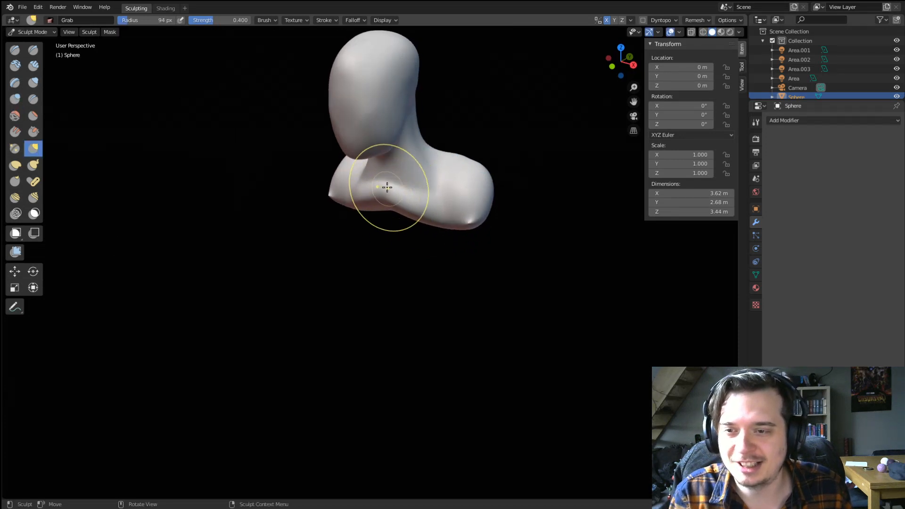
pyautogui.moveTo(387, 187); pyautogui.dragTo(387, 201)
# Push the pointed front tips of the shoulders inward and up with a 76 px Grab brush.
pyautogui.press('f')
pyautogui.click(427, 204)
pyautogui.moveTo(431, 204); pyautogui.dragTo(428, 236, button='middle')
pyautogui.press('f')
pyautogui.click(392, 253)
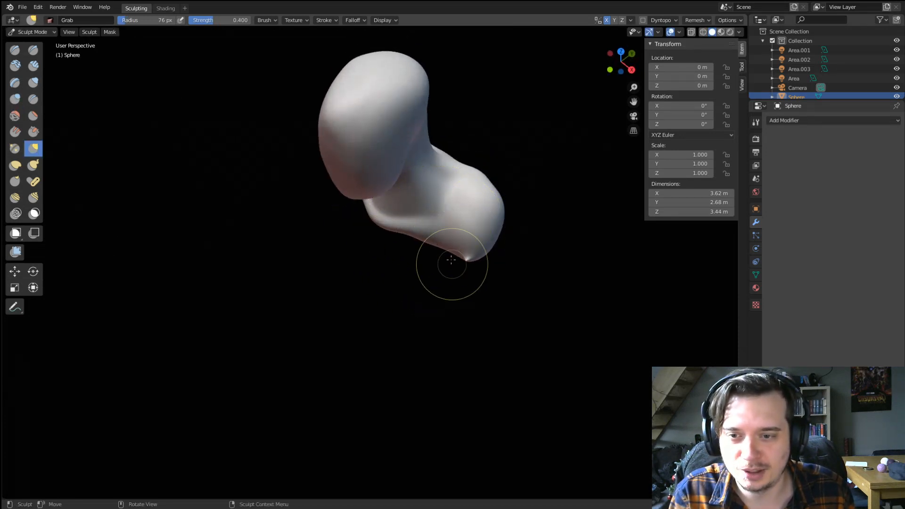
pyautogui.moveTo(452, 263)
pyautogui.mouseDown()
pyautogui.moveTo(468, 255)
pyautogui.moveTo(456, 230)
pyautogui.moveTo(463, 245)
pyautogui.mouseUp()
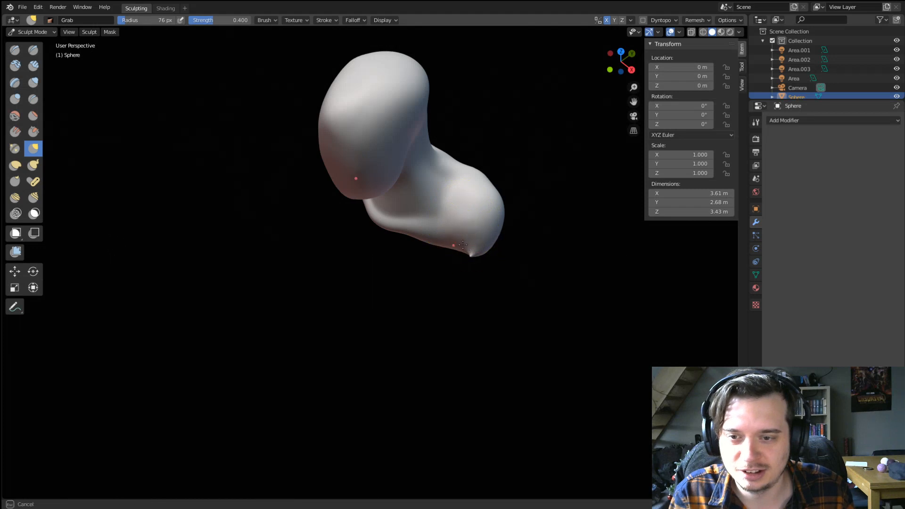
# Smooth down the pointed lower tips of the shoulders with a Flatten/Contrast brush of about 75 px.
pyautogui.click(33, 115)
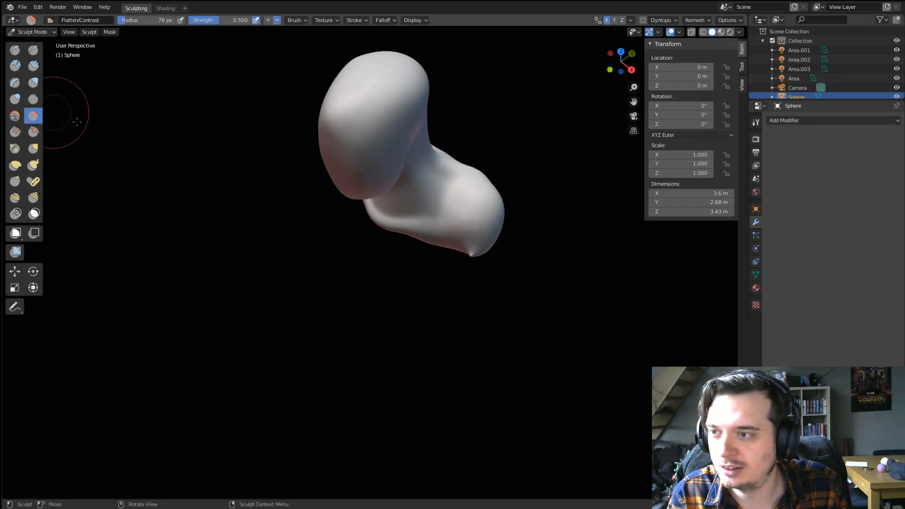
pyautogui.moveTo(434, 278); pyautogui.dragTo(444, 222, button='middle')
pyautogui.moveTo(445, 222); pyautogui.dragTo(452, 218)
pyautogui.moveTo(481, 158); pyautogui.dragTo(494, 173, button='middle')
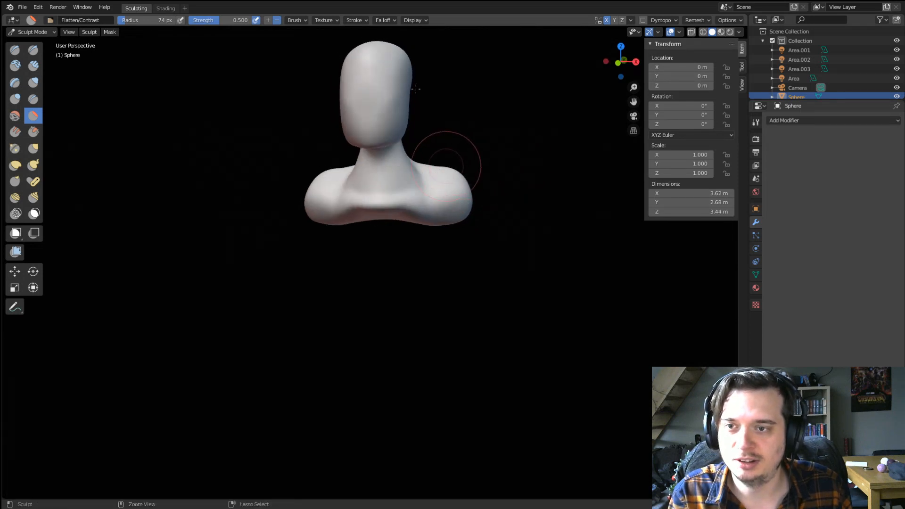
# Round the forehead and the back of the head with an 85 px Grab brush.
pyautogui.press('g')
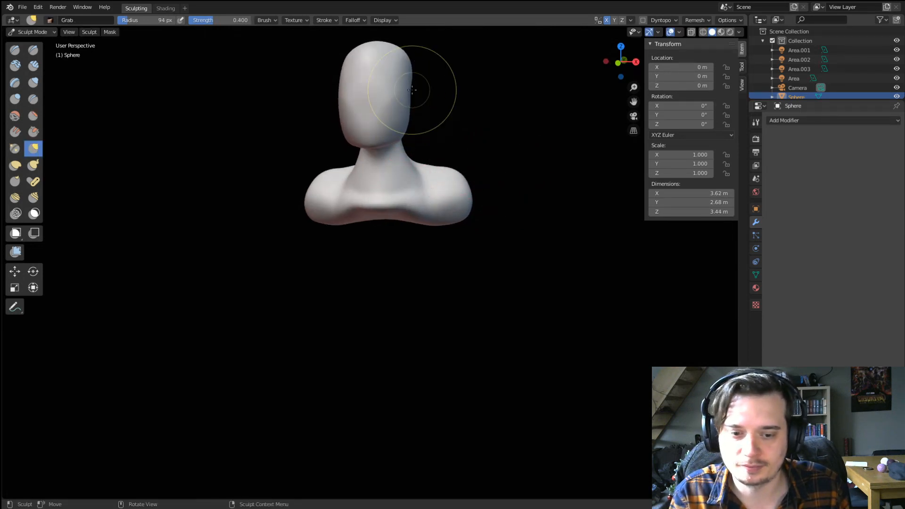
pyautogui.moveTo(429, 91)
pyautogui.mouseDown(button='middle')
pyautogui.moveTo(389, 130)
pyautogui.moveTo(355, 133)
pyautogui.moveTo(350, 174)
pyautogui.moveTo(333, 192)
pyautogui.moveTo(332, 174)
pyautogui.moveTo(328, 181)
pyautogui.mouseUp(button='middle')
pyautogui.press('f')
pyautogui.click(283, 144)
pyautogui.moveTo(282, 145); pyautogui.dragTo(291, 153)
pyautogui.moveTo(306, 136); pyautogui.dragTo(312, 132)
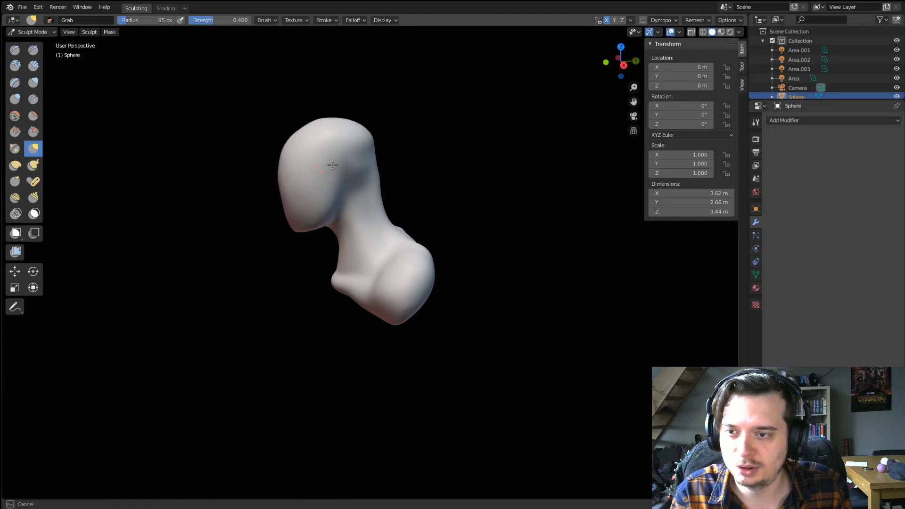
pyautogui.moveTo(333, 165); pyautogui.dragTo(377, 134, button='middle')
pyautogui.moveTo(381, 137); pyautogui.dragTo(372, 139)
# Push the rear of the shoulders slightly forward with the Grab brush.
pyautogui.moveTo(416, 212); pyautogui.dragTo(363, 236, button='middle')
pyautogui.press('f')
pyautogui.click(453, 238)
pyautogui.moveTo(403, 256); pyautogui.dragTo(396, 258)
# Reshape the base of the neck where it meets the shoulders with the Grab brush, using radii of 124 px and 114 px.
pyautogui.moveTo(357, 274); pyautogui.dragTo(371, 277, button='middle')
pyautogui.press('f')
pyautogui.click(412, 271)
pyautogui.moveTo(340, 255)
pyautogui.mouseDown()
pyautogui.moveTo(361, 252)
pyautogui.moveTo(364, 264)
pyautogui.mouseUp()
pyautogui.moveTo(365, 263); pyautogui.dragTo(413, 237, button='middle')
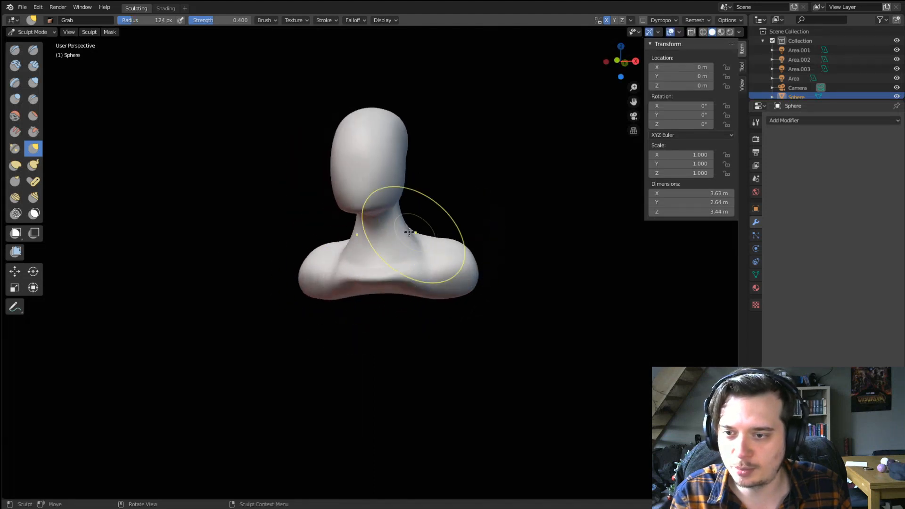
pyautogui.press('f')
pyautogui.click(409, 240)
pyautogui.moveTo(410, 249); pyautogui.dragTo(382, 267)
# Push the face and upper head back over the neck with a 293 px Grab brush.
pyautogui.moveTo(381, 267)
pyautogui.mouseDown(button='middle')
pyautogui.moveTo(353, 250)
pyautogui.moveTo(473, 228)
pyautogui.moveTo(521, 242)
pyautogui.moveTo(492, 220)
pyautogui.moveTo(327, 233)
pyautogui.mouseUp(button='middle')
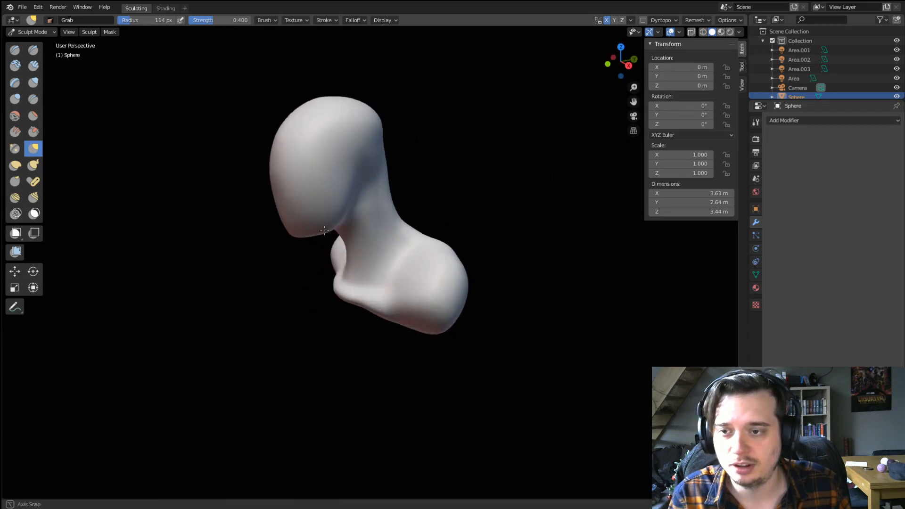
pyautogui.scroll(2, 323, 231)
pyautogui.click(15, 98)
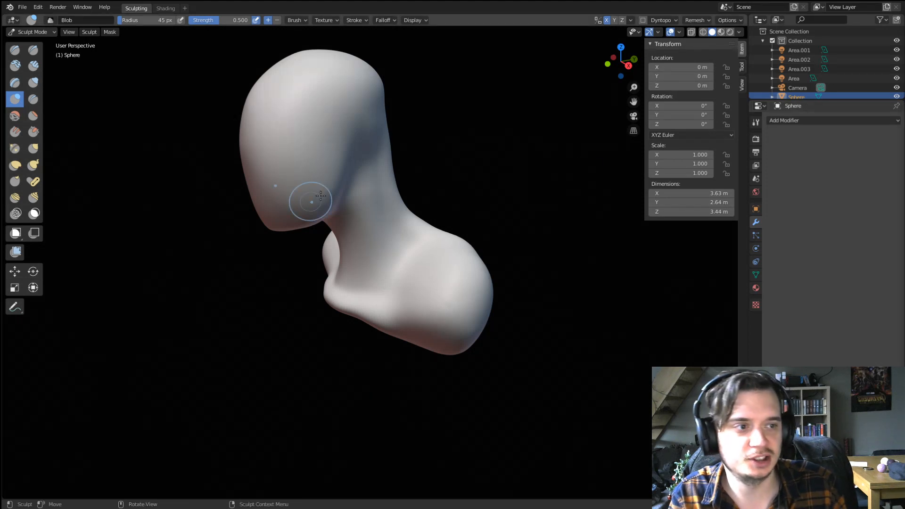
pyautogui.moveTo(320, 195)
pyautogui.mouseDown(button='middle')
pyautogui.moveTo(390, 177)
pyautogui.moveTo(311, 176)
pyautogui.mouseUp(button='middle')
pyautogui.press('g')
pyautogui.press('f')
pyautogui.click(358, 173)
pyautogui.press('f')
pyautogui.click(350, 176)
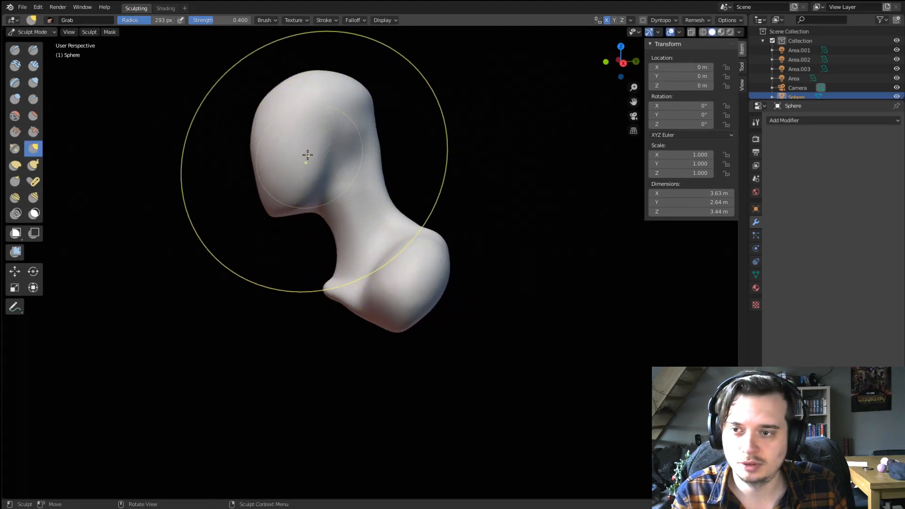
pyautogui.moveTo(307, 155); pyautogui.dragTo(333, 166)
pyautogui.moveTo(350, 111); pyautogui.dragTo(369, 121)
# Pull the front of the neck base forward with the large Grab brush.
pyautogui.moveTo(350, 278); pyautogui.dragTo(332, 279)
pyautogui.moveTo(355, 285); pyautogui.dragTo(362, 284)
pyautogui.moveTo(349, 240)
pyautogui.mouseDown(button='middle')
pyautogui.moveTo(393, 229)
pyautogui.moveTo(348, 238)
pyautogui.moveTo(383, 236)
pyautogui.mouseUp(button='middle')
pyautogui.press('f')
pyautogui.click(319, 256)
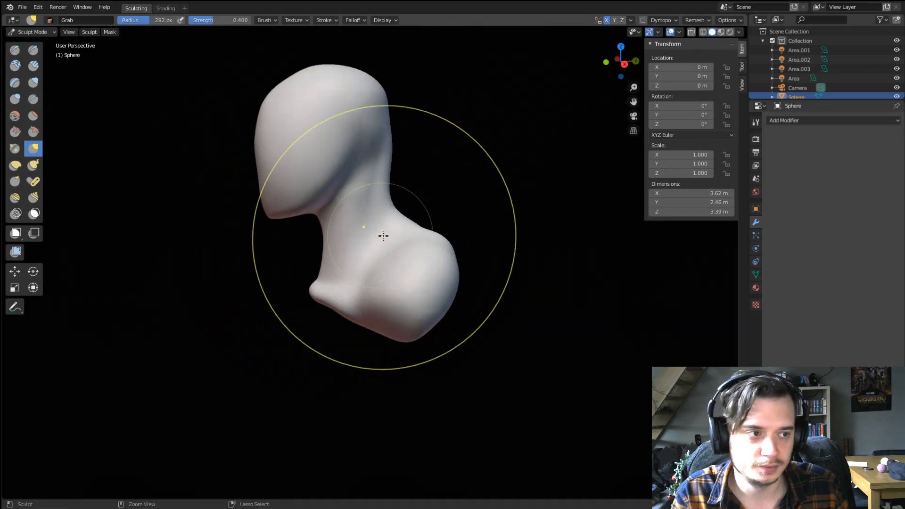
pyautogui.press('f')
pyautogui.click(354, 189)
# Pull the shoulders forward and outward with a large Grab brush.
pyautogui.moveTo(353, 188)
pyautogui.mouseDown(button='middle')
pyautogui.moveTo(394, 178)
pyautogui.moveTo(424, 186)
pyautogui.moveTo(415, 200)
pyautogui.mouseUp(button='middle')
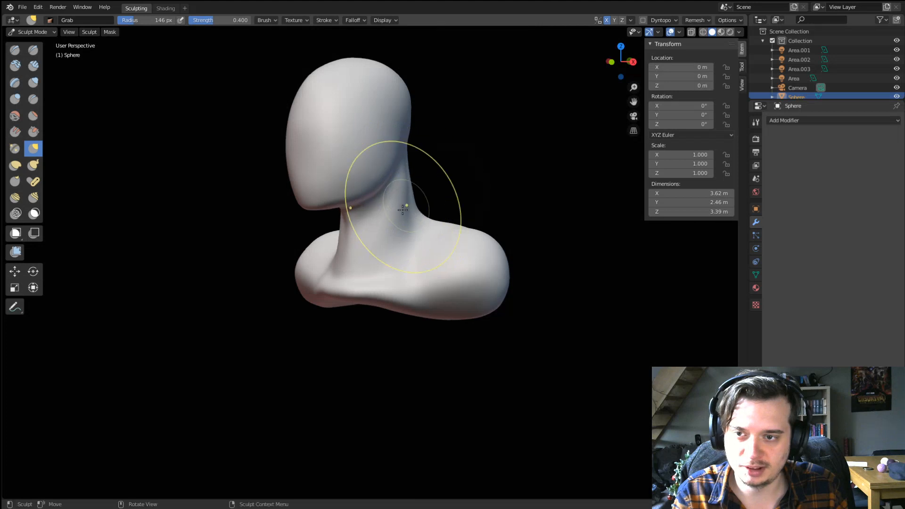
pyautogui.moveTo(386, 230)
pyautogui.mouseDown(button='middle')
pyautogui.moveTo(431, 250)
pyautogui.moveTo(353, 283)
pyautogui.mouseUp(button='middle')
pyautogui.moveTo(391, 247); pyautogui.dragTo(317, 264, button='middle')
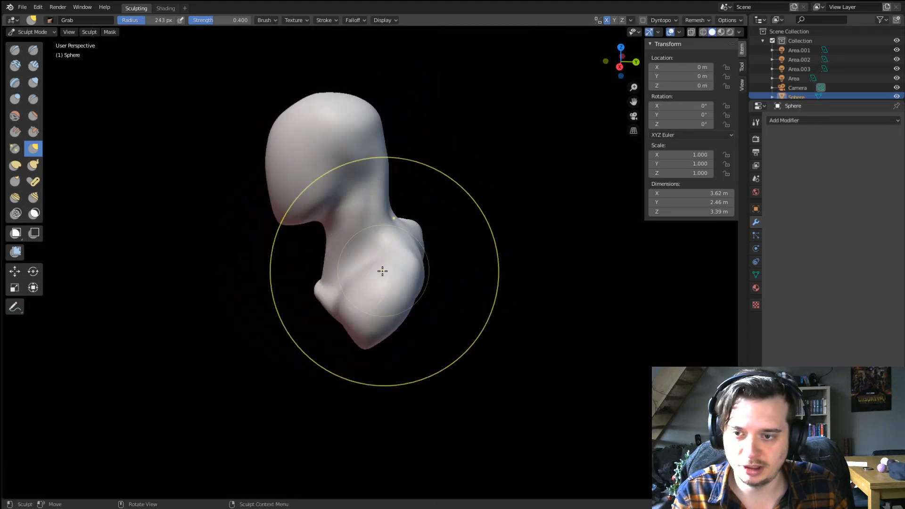
pyautogui.moveTo(386, 325); pyautogui.dragTo(396, 372, button='middle')
pyautogui.press('f')
pyautogui.click(476, 364)
pyautogui.moveTo(362, 360); pyautogui.dragTo(305, 359)
pyautogui.moveTo(312, 355)
pyautogui.mouseDown(button='middle')
pyautogui.moveTo(337, 307)
pyautogui.moveTo(359, 294)
pyautogui.mouseUp(button='middle')
pyautogui.moveTo(392, 309); pyautogui.dragTo(362, 304)
# Adjust the upper back below the neck with a 159 px Grab brush.
pyautogui.moveTo(363, 303); pyautogui.dragTo(341, 285, button='middle')
pyautogui.press('f')
pyautogui.click(337, 247)
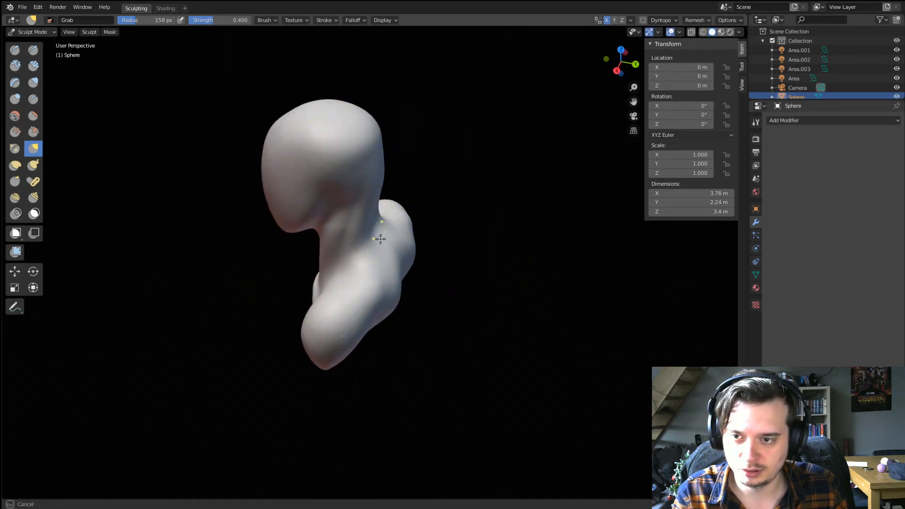
pyautogui.moveTo(390, 234)
pyautogui.mouseDown(button='middle')
pyautogui.moveTo(531, 171)
pyautogui.moveTo(354, 196)
pyautogui.mouseUp(button='middle')
pyautogui.press('f')
pyautogui.click(321, 277)
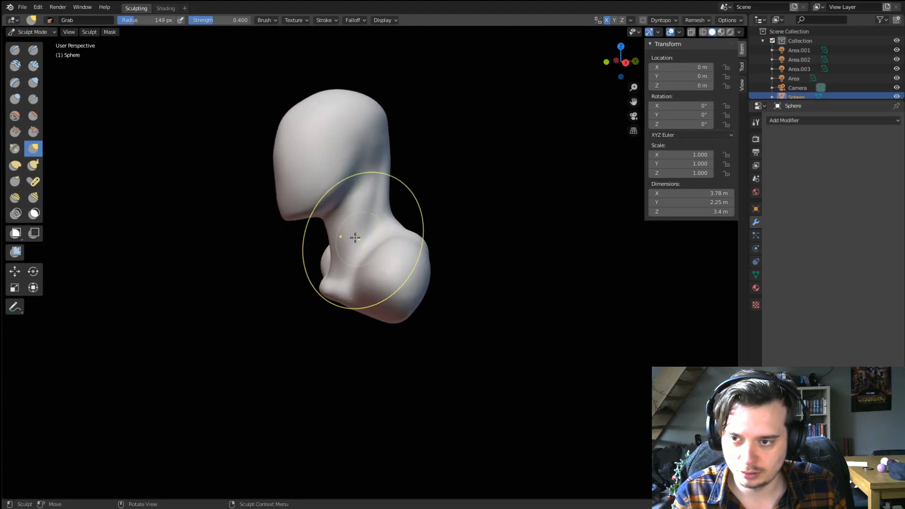
# Pull the neck slightly forward with the Grab brush.
pyautogui.press('f')
pyautogui.moveTo(353, 230); pyautogui.dragTo(319, 223)
pyautogui.click(358, 220)
# Narrow the sides of the jaw toward the chin with a 186 px Grab brush.
pyautogui.moveTo(325, 225)
pyautogui.mouseDown(button='middle')
pyautogui.moveTo(307, 224)
pyautogui.moveTo(434, 241)
pyautogui.mouseUp(button='middle')
pyautogui.press('f')
pyautogui.click(344, 221)
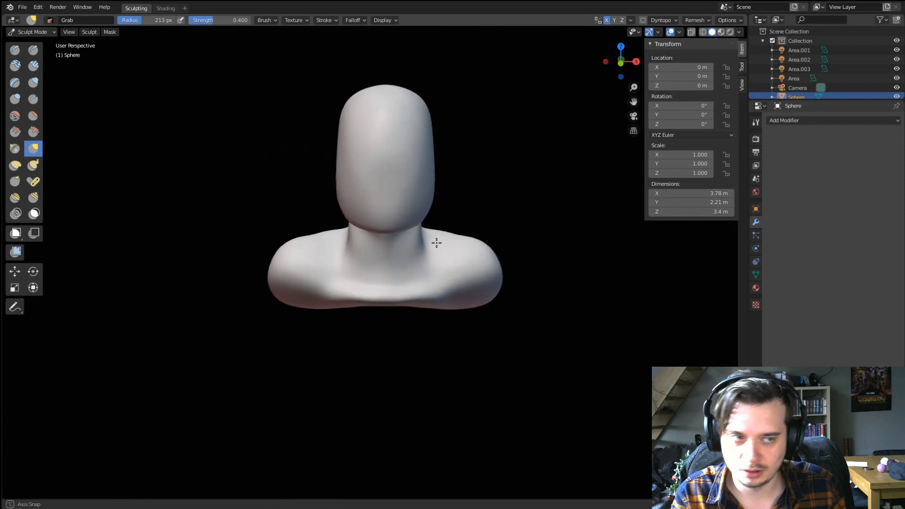
pyautogui.press('f')
pyautogui.click(416, 226)
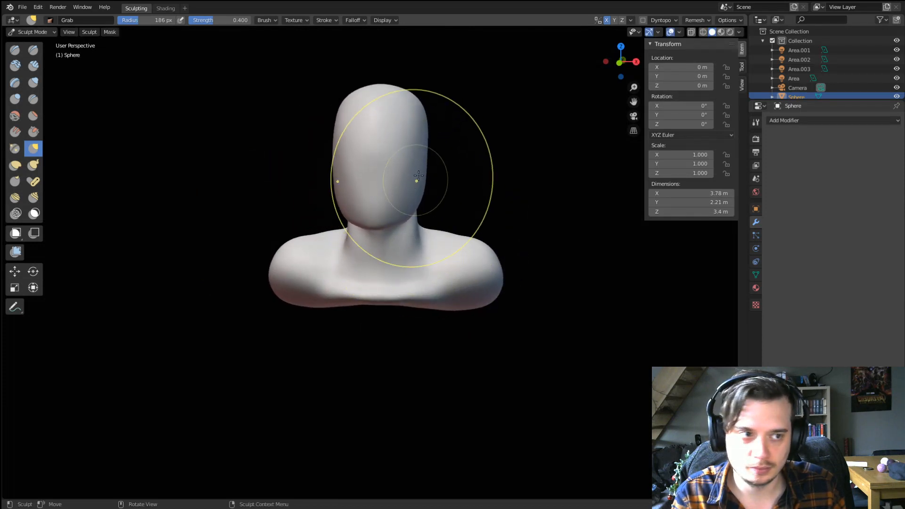
pyautogui.moveTo(415, 178)
pyautogui.mouseDown(button='middle')
pyautogui.moveTo(410, 166)
pyautogui.moveTo(350, 193)
pyautogui.mouseUp(button='middle')
# Build up a brow ridge and a cheek ridge across the face with a 58 px Blob brush.
pyautogui.moveTo(379, 195); pyautogui.dragTo(158, 80, button='middle')
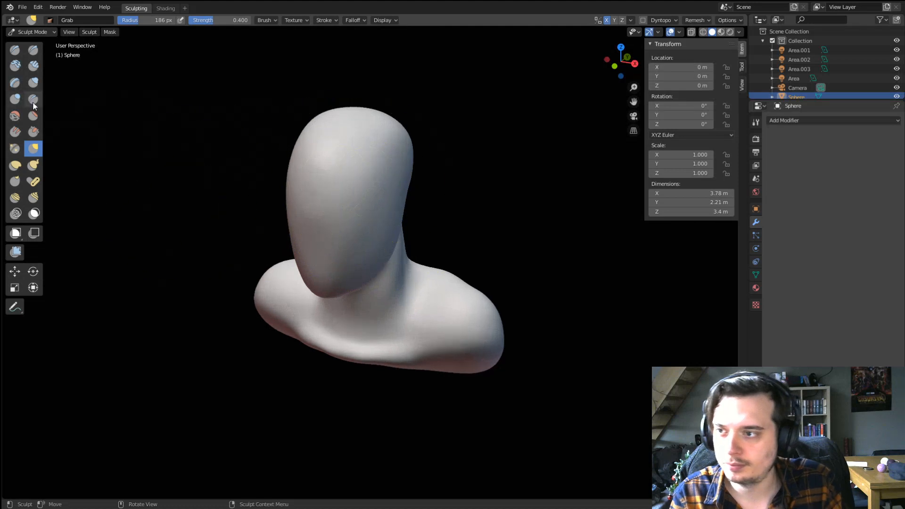
pyautogui.hotkey('shift', 'c')
pyautogui.click(16, 98)
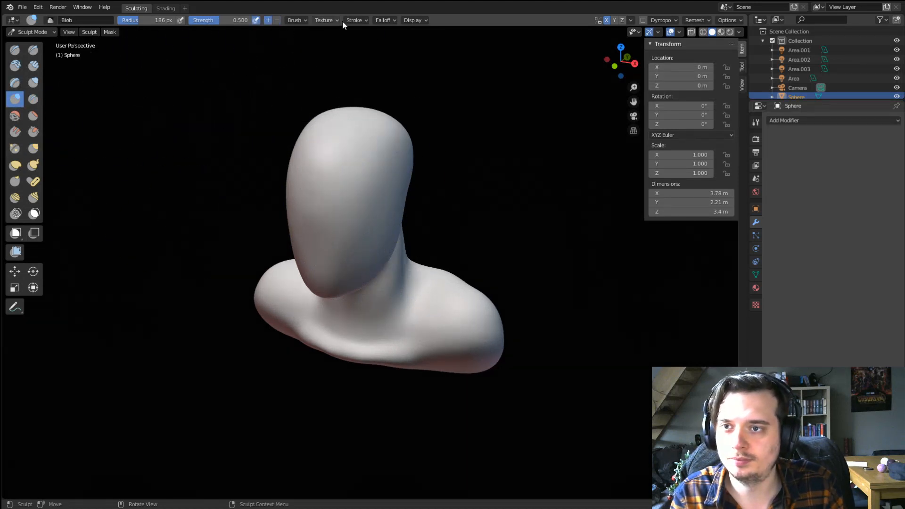
pyautogui.click(371, 39)
pyautogui.click(346, 100)
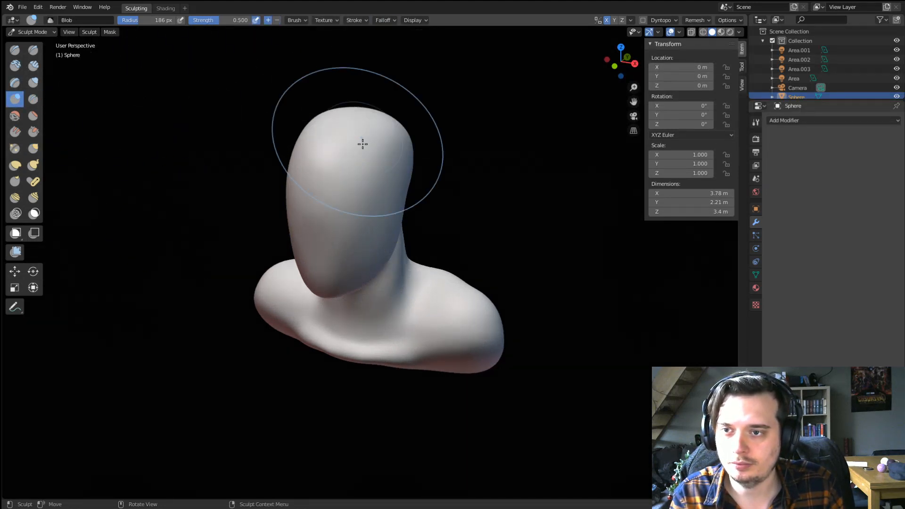
pyautogui.moveTo(448, 188); pyautogui.dragTo(440, 196, button='middle')
pyautogui.press('f')
pyautogui.click(341, 199)
pyautogui.press('f')
pyautogui.click(308, 218)
pyautogui.moveTo(309, 222); pyautogui.dragTo(342, 224)
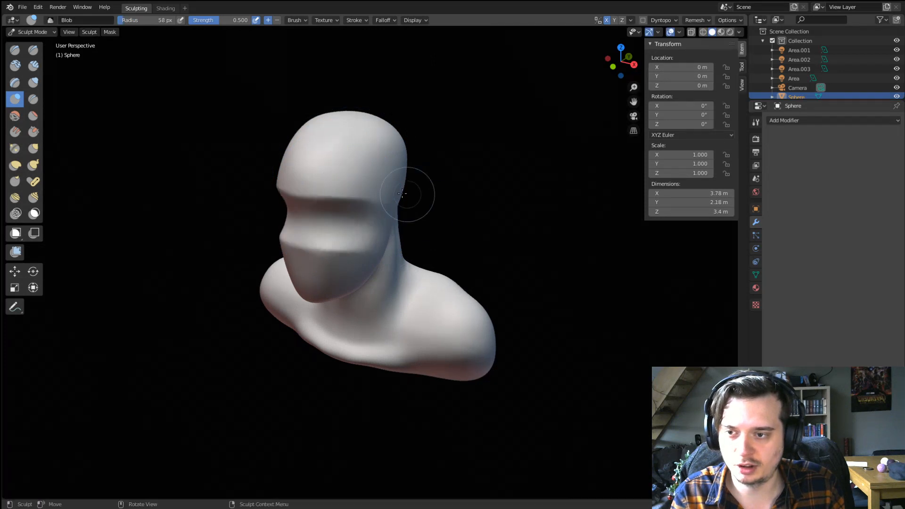
# Push the brow and cheek ridges into shape around the eye hollow with the Grab brush.
pyautogui.moveTo(354, 190); pyautogui.dragTo(313, 179, button='middle')
pyautogui.press('g')
pyautogui.moveTo(252, 187); pyautogui.dragTo(294, 177)
pyautogui.moveTo(307, 200)
pyautogui.mouseDown(button='middle')
pyautogui.moveTo(376, 203)
pyautogui.moveTo(283, 204)
pyautogui.mouseUp(button='middle')
pyautogui.moveTo(283, 204); pyautogui.dragTo(297, 206)
pyautogui.moveTo(298, 206); pyautogui.dragTo(368, 202, button='middle')
pyautogui.moveTo(341, 200); pyautogui.dragTo(342, 191)
pyautogui.moveTo(342, 194)
pyautogui.mouseDown(button='middle')
pyautogui.moveTo(345, 209)
pyautogui.moveTo(425, 207)
pyautogui.moveTo(327, 186)
pyautogui.moveTo(253, 187)
pyautogui.moveTo(259, 178)
pyautogui.mouseUp(button='middle')
# Build up rounded ear volume on the sides of the head with a 71 px Blob brush.
pyautogui.scroll(3, 391, 192)
pyautogui.scroll(-1, 249, 187)
pyautogui.press('f')
pyautogui.click(260, 176)
pyautogui.moveTo(310, 189); pyautogui.dragTo(307, 175, button='middle')
pyautogui.press('f')
pyautogui.click(322, 181)
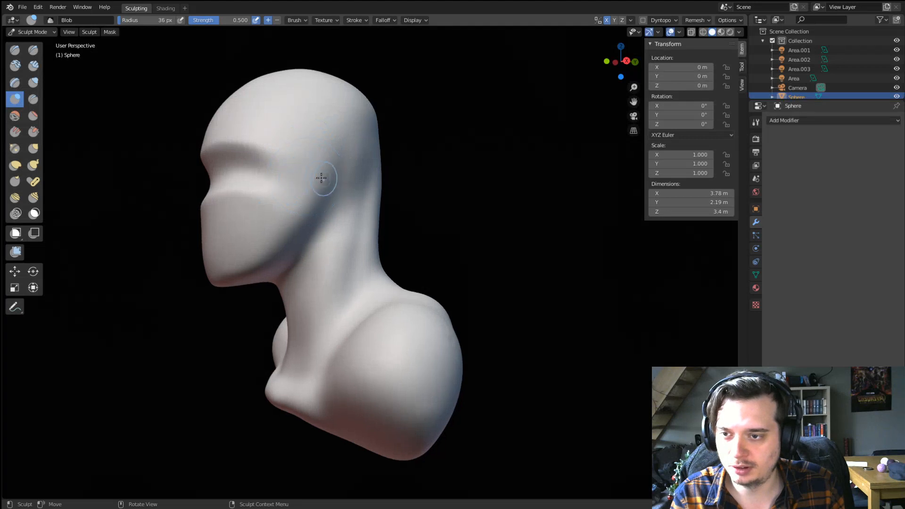
pyautogui.press('f')
pyautogui.click(315, 165)
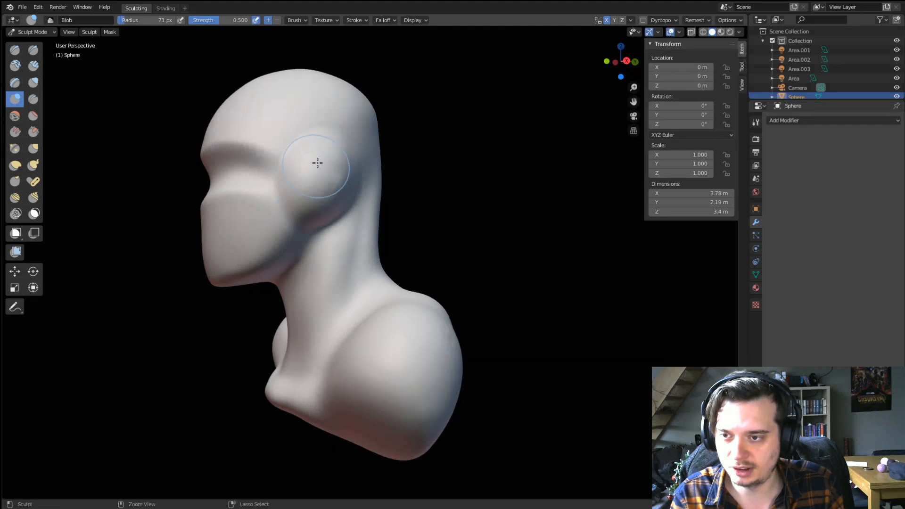
# Pull the ears outward and up from the head with the Grab brush, reducing the radius from 95 to 59 px.
pyautogui.moveTo(307, 158); pyautogui.dragTo(387, 151, button='middle')
pyautogui.press('g')
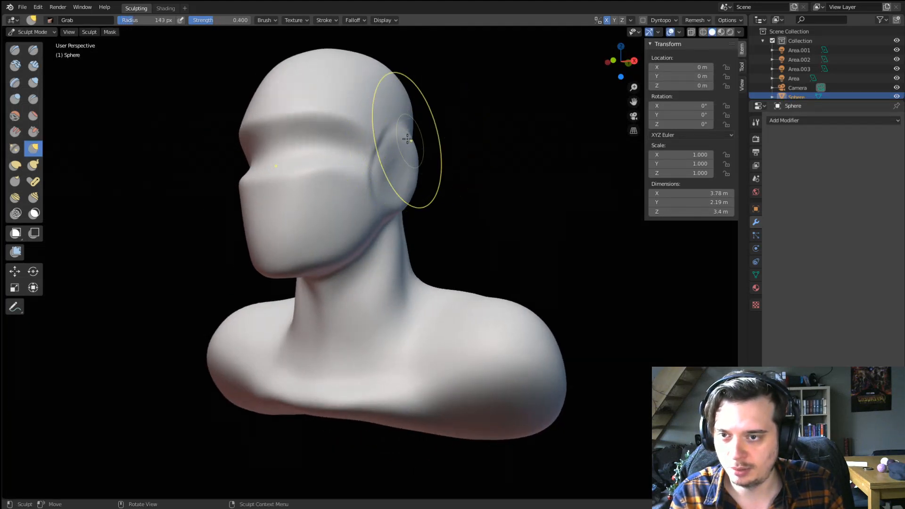
pyautogui.press('f')
pyautogui.moveTo(388, 175)
pyautogui.mouseDown()
pyautogui.moveTo(377, 181)
pyautogui.moveTo(430, 146)
pyautogui.mouseUp()
pyautogui.click(449, 180)
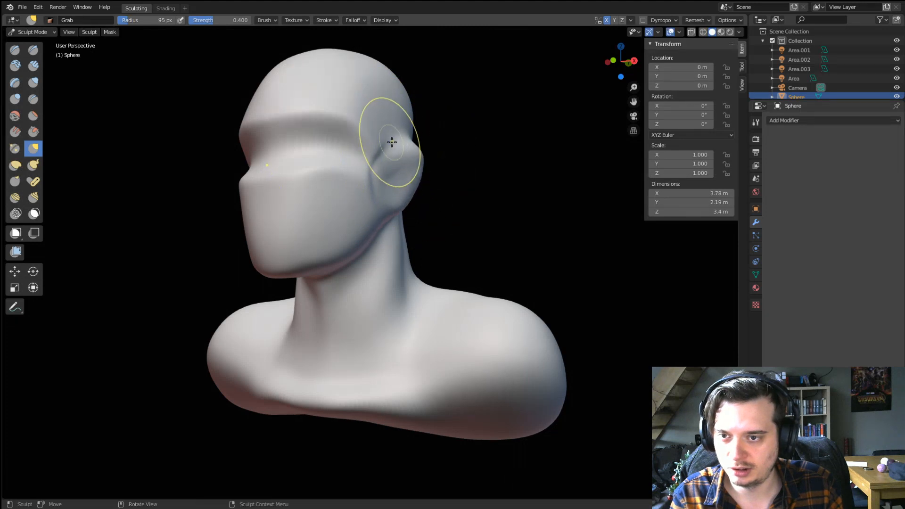
pyautogui.moveTo(401, 148); pyautogui.dragTo(432, 154, button='middle')
pyautogui.press('f')
pyautogui.click(477, 174)
pyautogui.moveTo(440, 162); pyautogui.dragTo(446, 150)
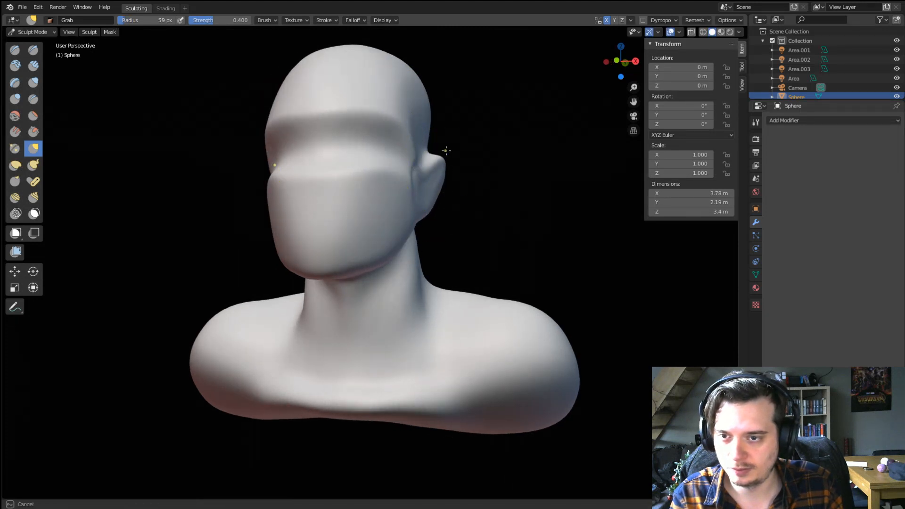
# Pull a nose out from the centre of the face with an 85 px Grab brush.
pyautogui.moveTo(436, 174)
pyautogui.mouseDown(button='middle')
pyautogui.moveTo(330, 182)
pyautogui.moveTo(323, 206)
pyautogui.moveTo(264, 191)
pyautogui.moveTo(424, 173)
pyautogui.moveTo(447, 186)
pyautogui.moveTo(315, 200)
pyautogui.moveTo(329, 181)
pyautogui.mouseUp(button='middle')
pyautogui.scroll(-5, 424, 173)
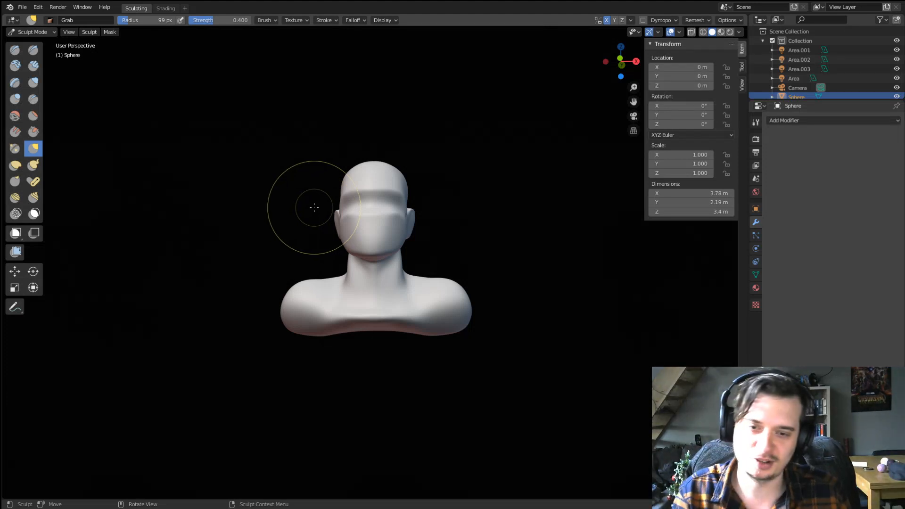
pyautogui.moveTo(375, 207)
pyautogui.mouseDown(button='middle')
pyautogui.moveTo(311, 218)
pyautogui.moveTo(329, 233)
pyautogui.moveTo(333, 207)
pyautogui.moveTo(319, 204)
pyautogui.moveTo(232, 242)
pyautogui.mouseUp(button='middle')
pyautogui.scroll(2, 340, 215)
pyautogui.scroll(2, 329, 231)
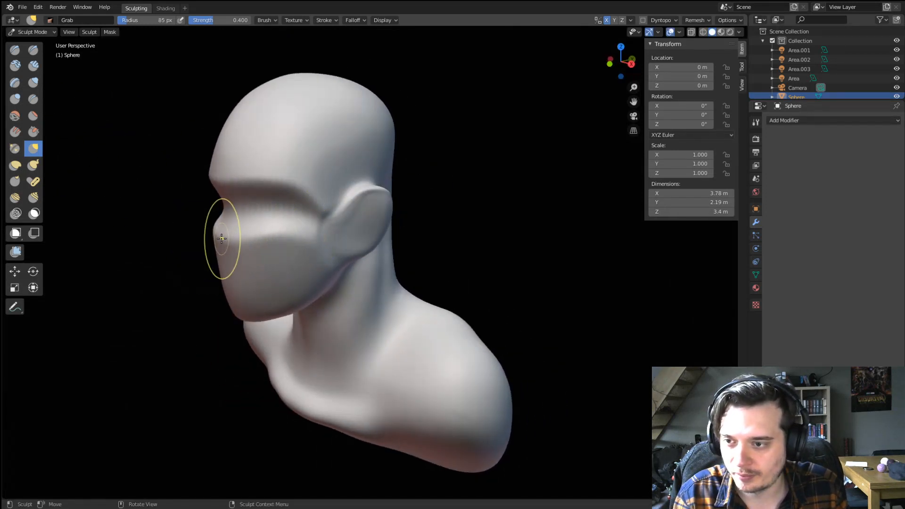
pyautogui.moveTo(222, 239); pyautogui.dragTo(202, 257)
pyautogui.moveTo(202, 257); pyautogui.dragTo(226, 238, button='middle')
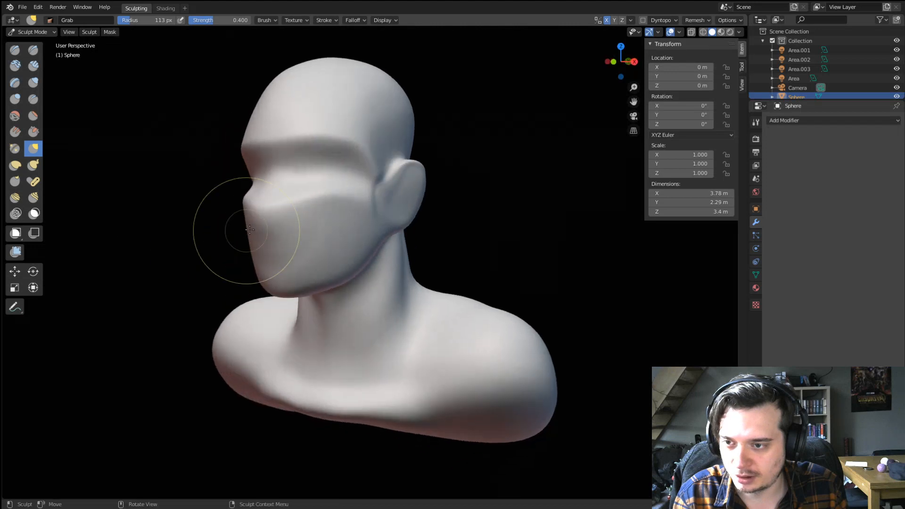
# Shape the nose tip with the Grab brush down to 54 px and crease around the nose with a 52 px Crease brush.
pyautogui.moveTo(291, 207)
pyautogui.mouseDown(button='middle')
pyautogui.moveTo(350, 184)
pyautogui.moveTo(329, 208)
pyautogui.moveTo(268, 218)
pyautogui.moveTo(290, 220)
pyautogui.moveTo(313, 203)
pyautogui.moveTo(305, 231)
pyautogui.mouseUp(button='middle')
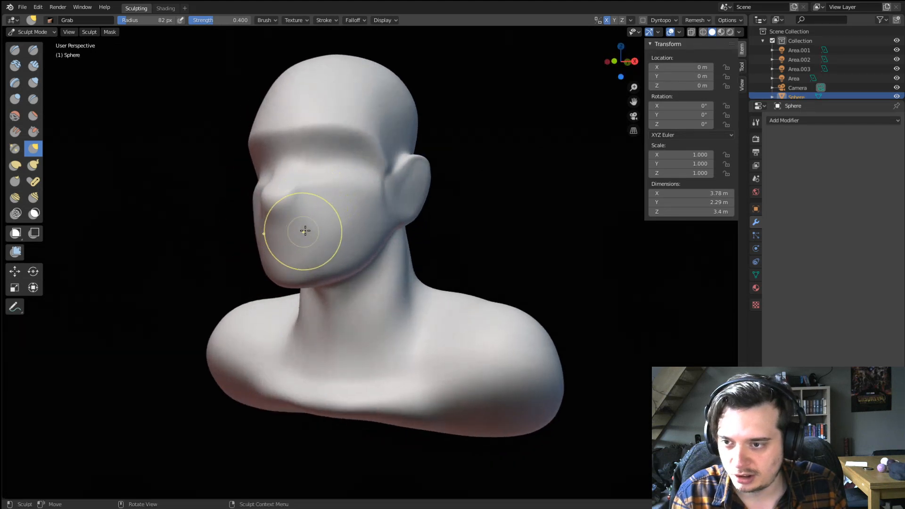
pyautogui.moveTo(309, 194); pyautogui.dragTo(297, 194, button='middle')
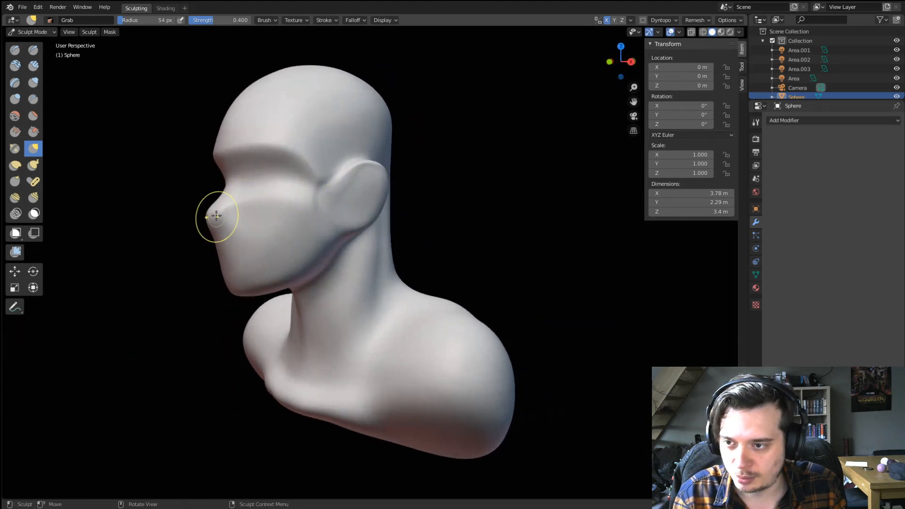
pyautogui.moveTo(212, 221); pyautogui.dragTo(292, 219, button='middle')
pyautogui.click(33, 99)
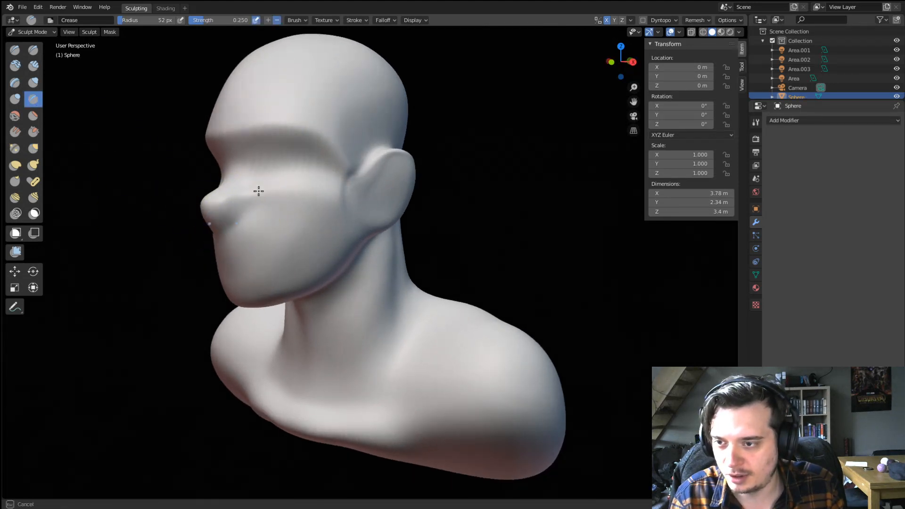
pyautogui.moveTo(251, 174)
pyautogui.mouseDown(button='middle')
pyautogui.moveTo(257, 248)
pyautogui.moveTo(307, 186)
pyautogui.moveTo(348, 243)
pyautogui.moveTo(362, 201)
pyautogui.mouseUp(button='middle')
# Adjust the side of the nose and extend its tip slightly forward with the Grab brush.
pyautogui.press('g')
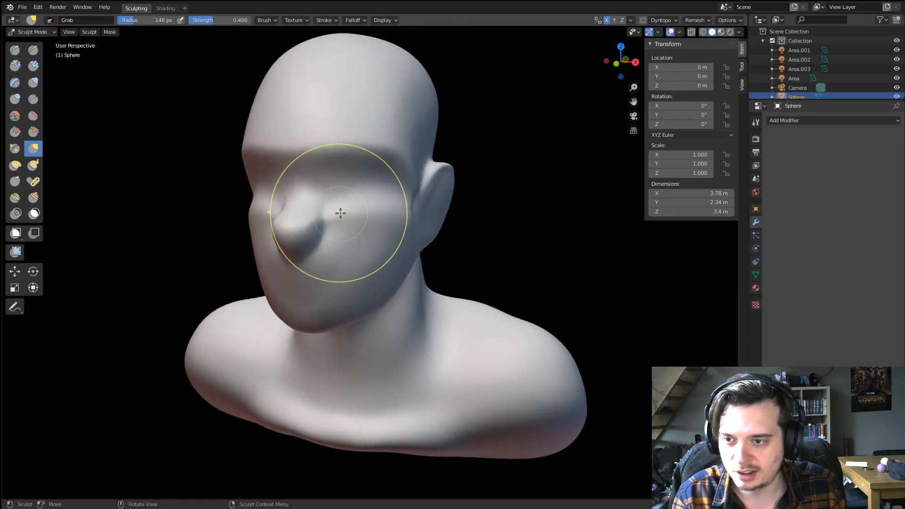
pyautogui.press('f')
pyautogui.moveTo(306, 195); pyautogui.dragTo(313, 192)
pyautogui.moveTo(320, 191); pyautogui.dragTo(236, 181, button='middle')
pyautogui.press('f')
pyautogui.click(260, 178)
pyautogui.moveTo(182, 180); pyautogui.dragTo(178, 181)
# Pull the nose bridge upward into the brow with the Grab brush.
pyautogui.moveTo(185, 182); pyautogui.dragTo(258, 173, button='middle')
pyautogui.press('f')
pyautogui.click(269, 170)
pyautogui.moveTo(276, 158); pyautogui.dragTo(277, 155)
pyautogui.moveTo(306, 167); pyautogui.dragTo(301, 169, button='middle')
pyautogui.press('f')
pyautogui.click(304, 169)
pyautogui.moveTo(303, 153); pyautogui.dragTo(301, 132)
# Pull the cheeks and outer eye hollows outward toward the ears with the Grab brush at about 142 px.
pyautogui.moveTo(342, 162)
pyautogui.mouseDown(button='middle')
pyautogui.moveTo(365, 155)
pyautogui.moveTo(330, 163)
pyautogui.mouseUp(button='middle')
pyautogui.press('f')
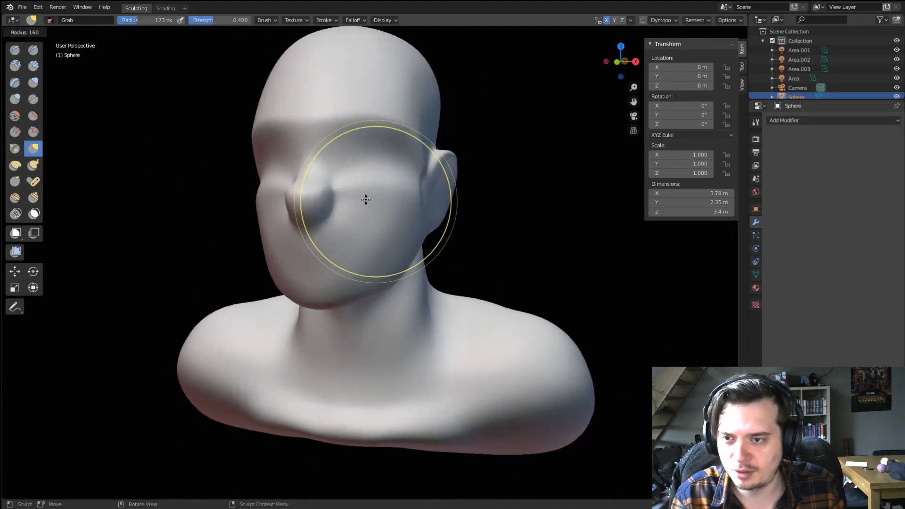
pyautogui.click(355, 197)
pyautogui.moveTo(370, 197); pyautogui.dragTo(392, 198)
pyautogui.moveTo(382, 198); pyautogui.dragTo(400, 192)
pyautogui.moveTo(400, 192)
pyautogui.mouseDown(button='middle')
pyautogui.moveTo(430, 196)
pyautogui.moveTo(444, 180)
pyautogui.mouseUp(button='middle')
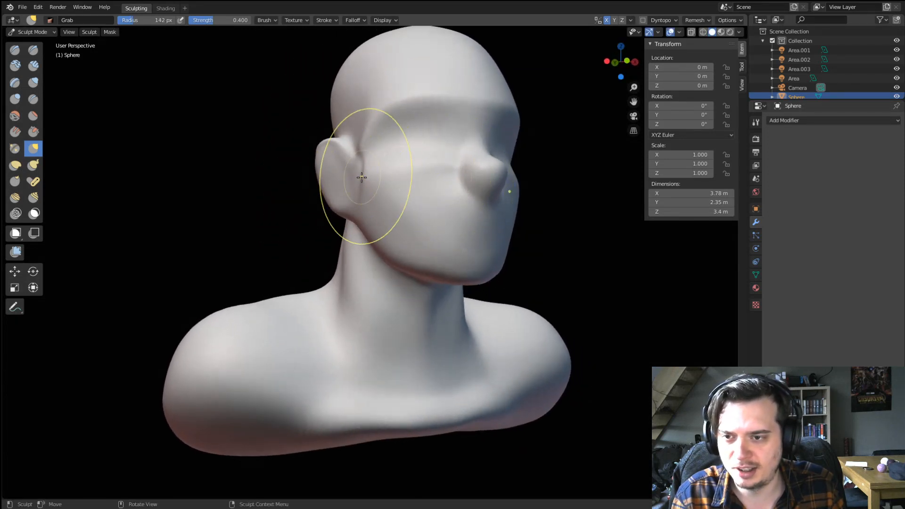
pyautogui.moveTo(361, 178); pyautogui.dragTo(358, 181)
# Adjust the cheekbones and slim the sides of the cheeks with the Grab brush at 126 px and 149 px.
pyautogui.moveTo(364, 191)
pyautogui.mouseDown(button='middle')
pyautogui.moveTo(338, 204)
pyautogui.moveTo(347, 202)
pyautogui.moveTo(318, 246)
pyautogui.mouseUp(button='middle')
pyautogui.press('f')
pyautogui.click(337, 207)
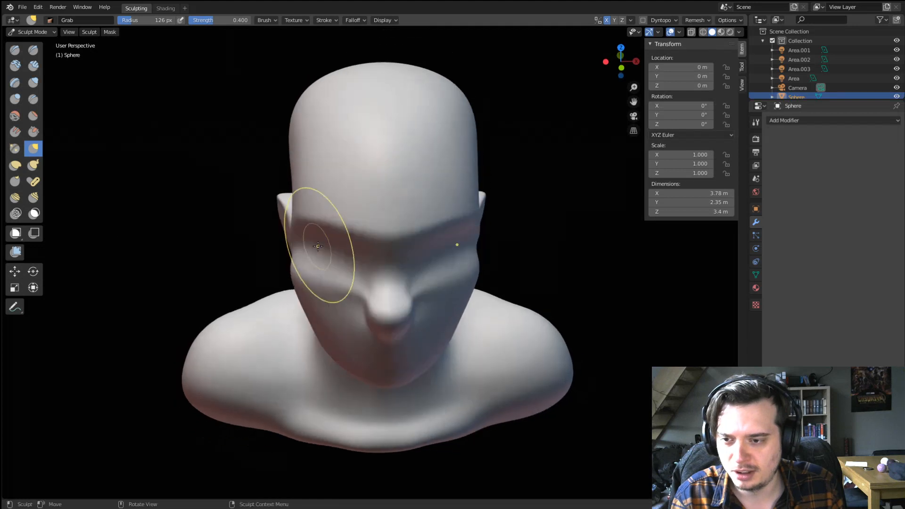
pyautogui.moveTo(319, 289); pyautogui.dragTo(315, 296)
pyautogui.moveTo(315, 293)
pyautogui.mouseDown(button='middle')
pyautogui.moveTo(315, 303)
pyautogui.moveTo(295, 305)
pyautogui.mouseUp(button='middle')
pyautogui.press('f')
pyautogui.click(305, 302)
pyautogui.moveTo(280, 294); pyautogui.dragTo(285, 292)
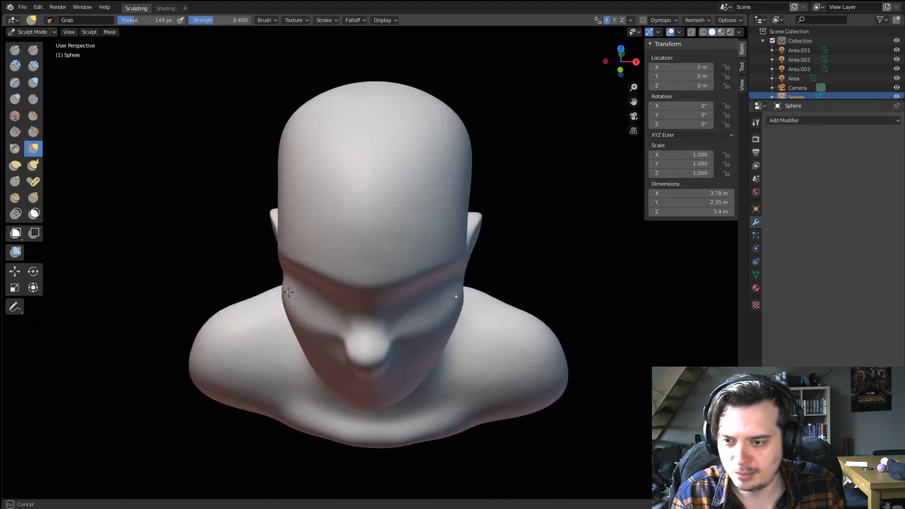
# Build up the eye area beneath the brow with the Blob brush at 61 px.
pyautogui.moveTo(285, 291)
pyautogui.mouseDown(button='middle')
pyautogui.moveTo(335, 221)
pyautogui.moveTo(335, 231)
pyautogui.moveTo(301, 235)
pyautogui.mouseUp(button='middle')
pyautogui.keyDown('ctrl'); pyautogui.moveTo(304, 236); pyautogui.dragTo(310, 216, button='middle'); pyautogui.keyUp('ctrl')
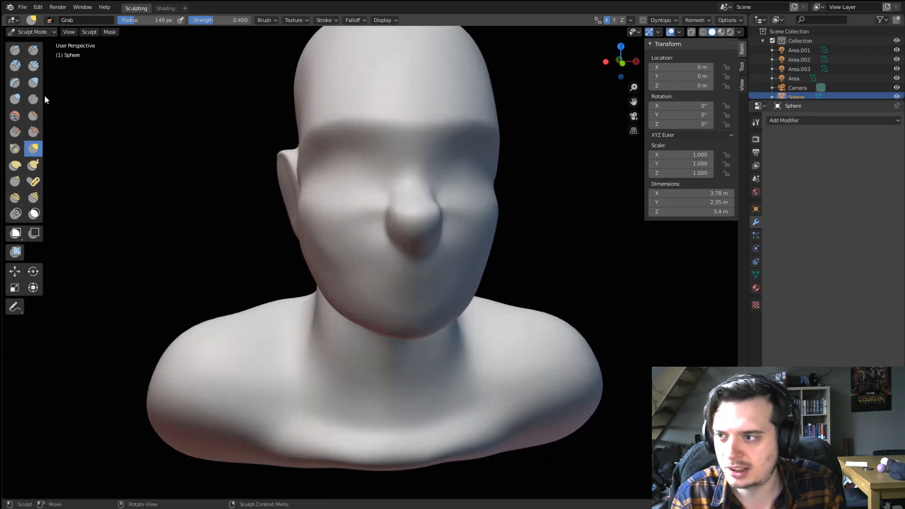
pyautogui.click(15, 98)
pyautogui.moveTo(399, 187)
pyautogui.mouseDown(button='middle')
pyautogui.moveTo(406, 198)
pyautogui.moveTo(341, 218)
pyautogui.mouseUp(button='middle')
pyautogui.press('f')
pyautogui.click(285, 220)
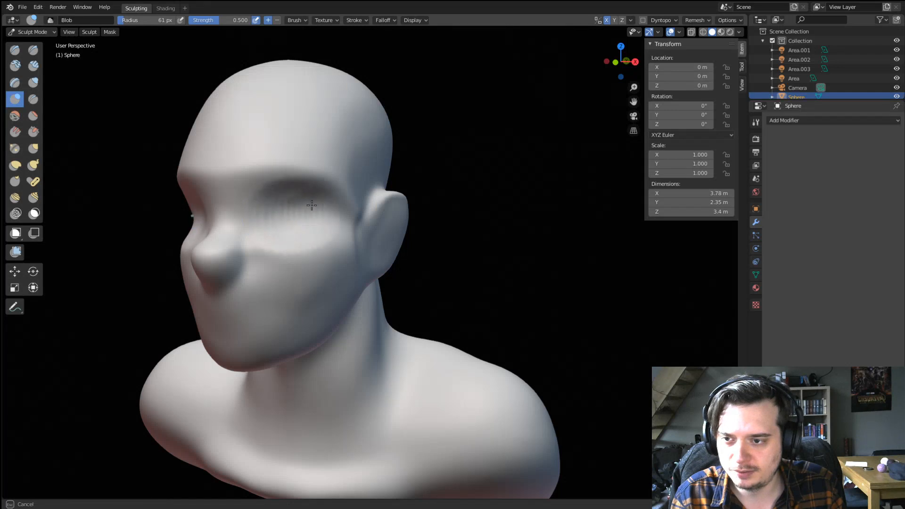
# Push the mouth area back in profile with a large Grab brush.
pyautogui.press('g')
pyautogui.moveTo(276, 236)
pyautogui.mouseDown(button='middle')
pyautogui.moveTo(315, 240)
pyautogui.moveTo(418, 220)
pyautogui.moveTo(389, 228)
pyautogui.moveTo(463, 250)
pyautogui.moveTo(518, 299)
pyautogui.mouseUp(button='middle')
pyautogui.press('f')
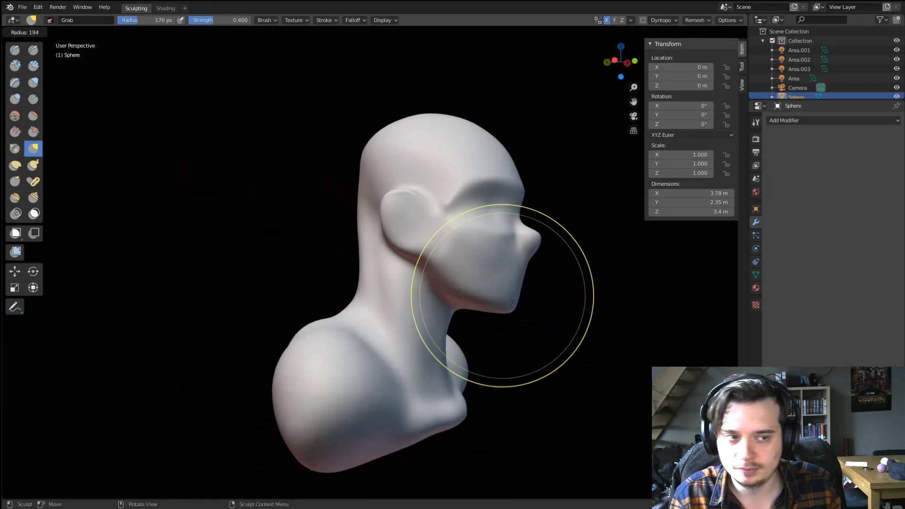
pyautogui.click(582, 298)
pyautogui.moveTo(504, 281); pyautogui.dragTo(491, 271)
# Pull the nose tip down and slightly back in profile with the Grab brush, reducing its radius to 55 px.
pyautogui.press('f')
pyautogui.click(557, 266)
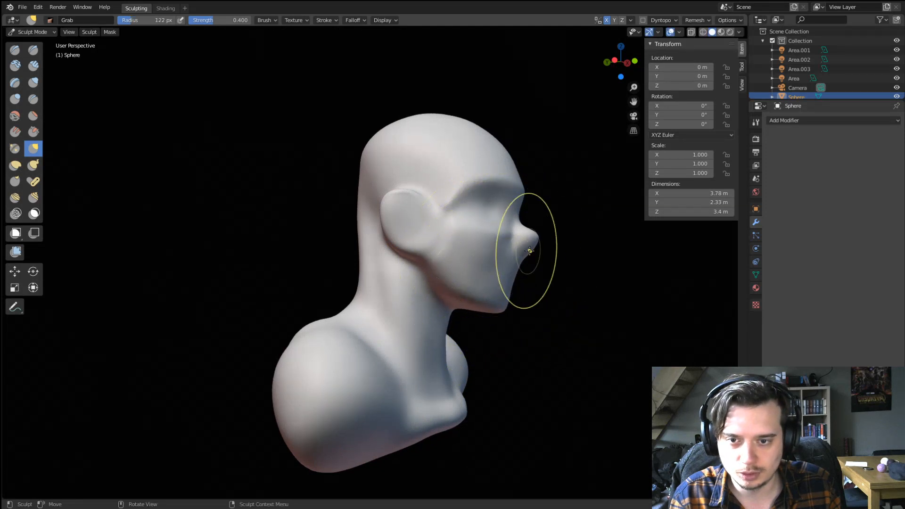
pyautogui.press('f')
pyautogui.click(566, 252)
pyautogui.moveTo(529, 249)
pyautogui.mouseDown()
pyautogui.moveTo(535, 261)
pyautogui.moveTo(535, 233)
pyautogui.mouseUp()
pyautogui.press('f')
pyautogui.click(559, 251)
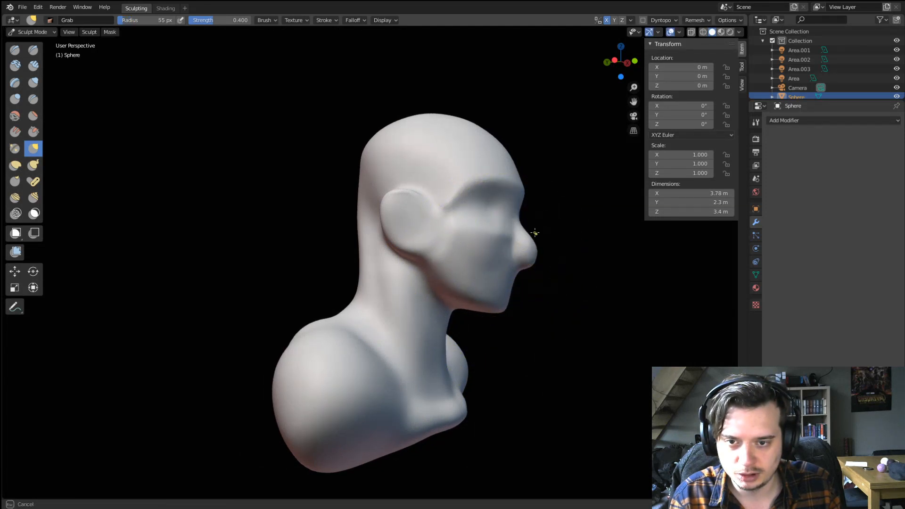
# Widen the base of the nose into nostrils with the Grab brush at about 55 px.
pyautogui.moveTo(521, 215); pyautogui.dragTo(408, 217, button='middle')
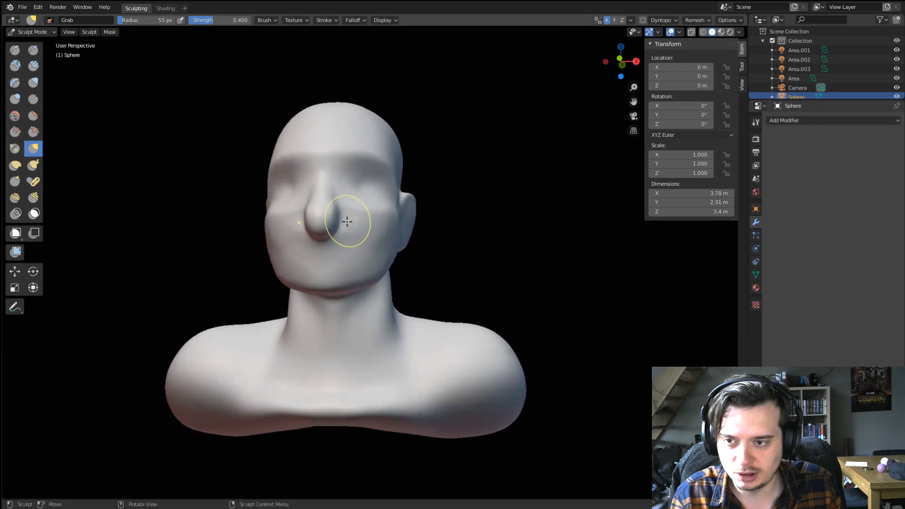
pyautogui.press('f')
pyautogui.click(381, 219)
pyautogui.keyDown('shift'); pyautogui.moveTo(331, 219); pyautogui.dragTo(331, 241, button='middle'); pyautogui.keyUp('shift')
pyautogui.keyDown('ctrl'); pyautogui.moveTo(331, 241); pyautogui.dragTo(329, 268, button='middle'); pyautogui.keyUp('ctrl')
pyautogui.moveTo(301, 271)
pyautogui.mouseDown()
pyautogui.moveTo(299, 251)
pyautogui.moveTo(338, 244)
pyautogui.mouseUp()
pyautogui.press('f')
pyautogui.click(332, 236)
# Narrow the nose bridge above the nostrils and up toward the brow with the Grab brush at 54 px.
pyautogui.moveTo(339, 246); pyautogui.dragTo(353, 251, button='middle')
pyautogui.press('f')
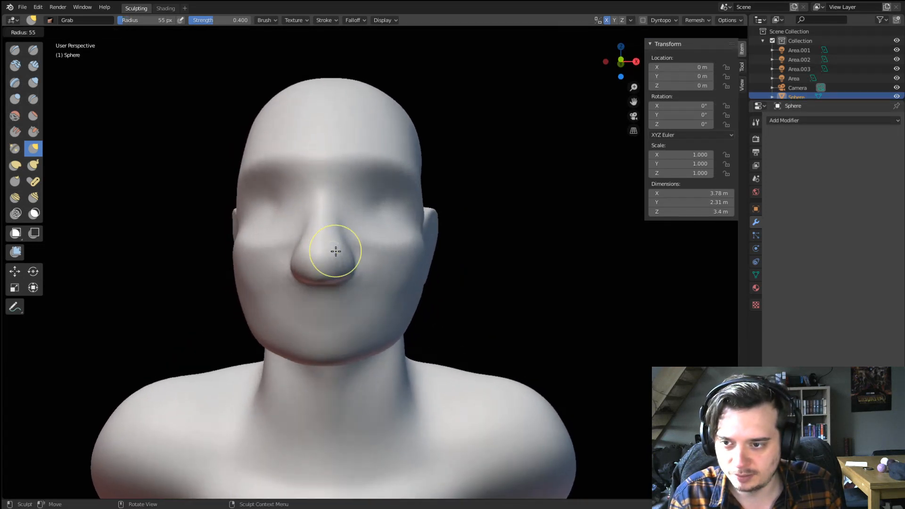
pyautogui.click(360, 253)
pyautogui.moveTo(344, 247); pyautogui.dragTo(333, 253)
pyautogui.moveTo(347, 211); pyautogui.dragTo(342, 200)
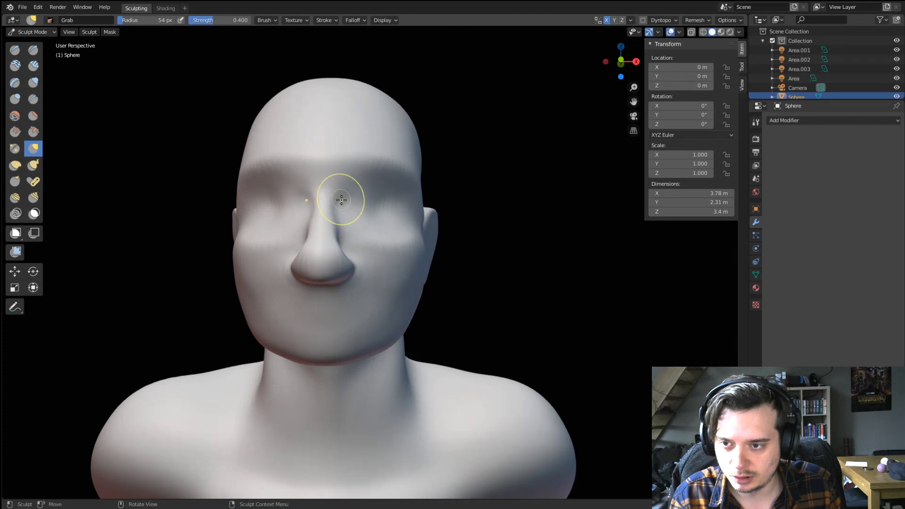
pyautogui.click(329, 208)
# Build up the nostril wings with the Blob brush at 49 px and adjust them with the Grab brush at 91 px.
pyautogui.moveTo(330, 207)
pyautogui.mouseDown(button='middle')
pyautogui.moveTo(189, 239)
pyautogui.moveTo(149, 279)
pyautogui.moveTo(426, 259)
pyautogui.moveTo(415, 259)
pyautogui.mouseUp(button='middle')
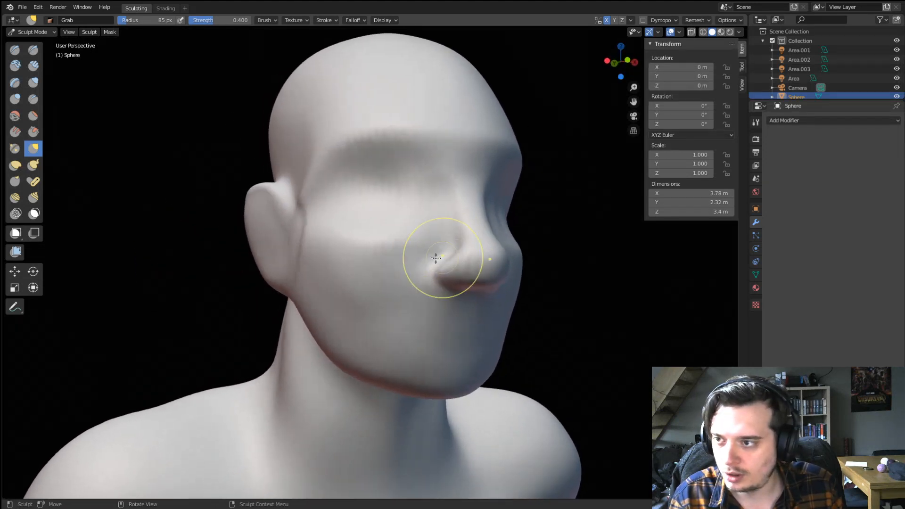
pyautogui.click(16, 99)
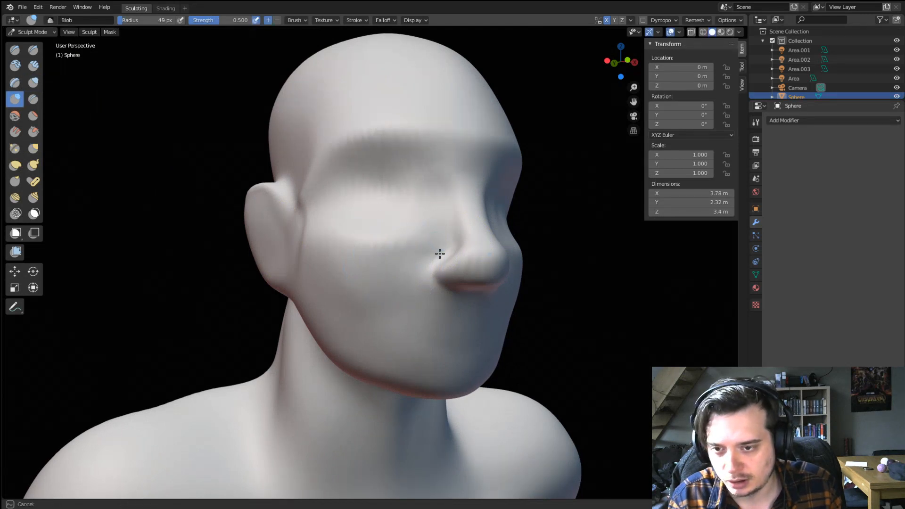
pyautogui.press('g')
pyautogui.moveTo(449, 256); pyautogui.dragTo(447, 236)
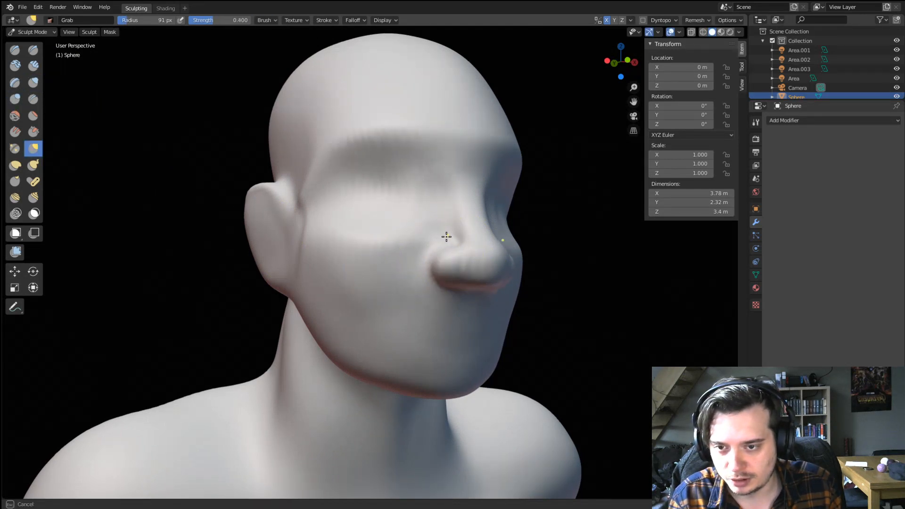
# Pull the nose tip forward and up from a low side angle with the Grab brush at 89 px.
pyautogui.moveTo(428, 259); pyautogui.dragTo(412, 226, button='middle')
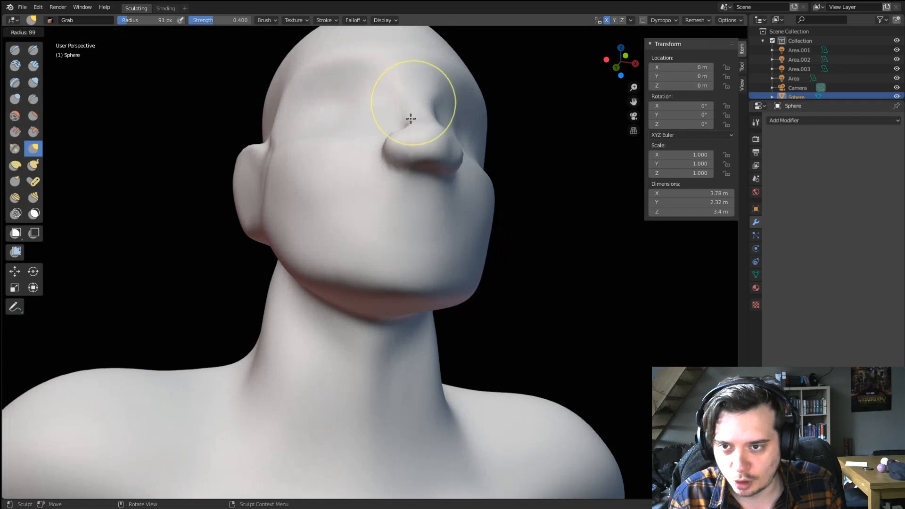
pyautogui.moveTo(411, 135); pyautogui.dragTo(439, 138, button='middle')
pyautogui.moveTo(537, 173); pyautogui.dragTo(574, 141, button='middle')
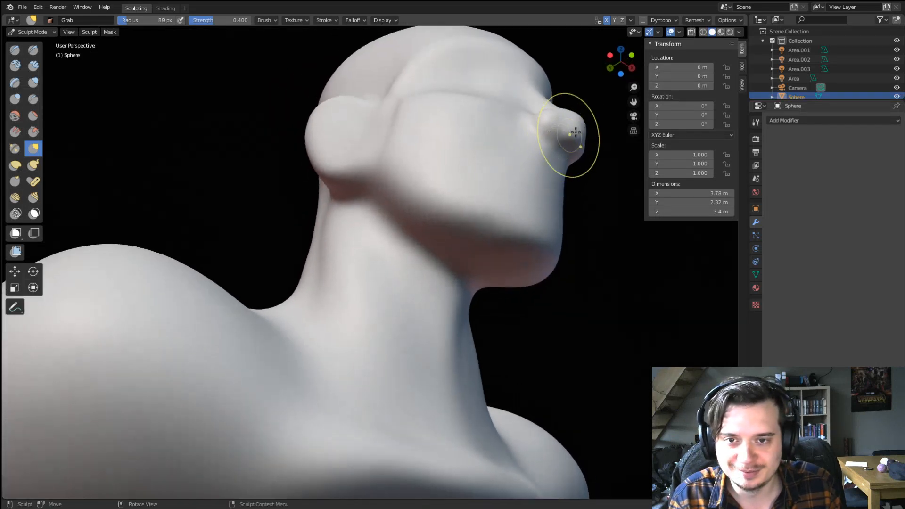
pyautogui.moveTo(573, 142); pyautogui.dragTo(598, 119)
# Carve the eye sockets under the brow ridge with the Crease brush at 42 px.
pyautogui.moveTo(583, 119); pyautogui.dragTo(493, 175, button='middle')
pyautogui.scroll(-4, 493, 167)
pyautogui.moveTo(372, 257)
pyautogui.mouseDown(button='middle')
pyautogui.moveTo(398, 232)
pyautogui.moveTo(384, 210)
pyautogui.mouseUp(button='middle')
pyautogui.scroll(2, 398, 233)
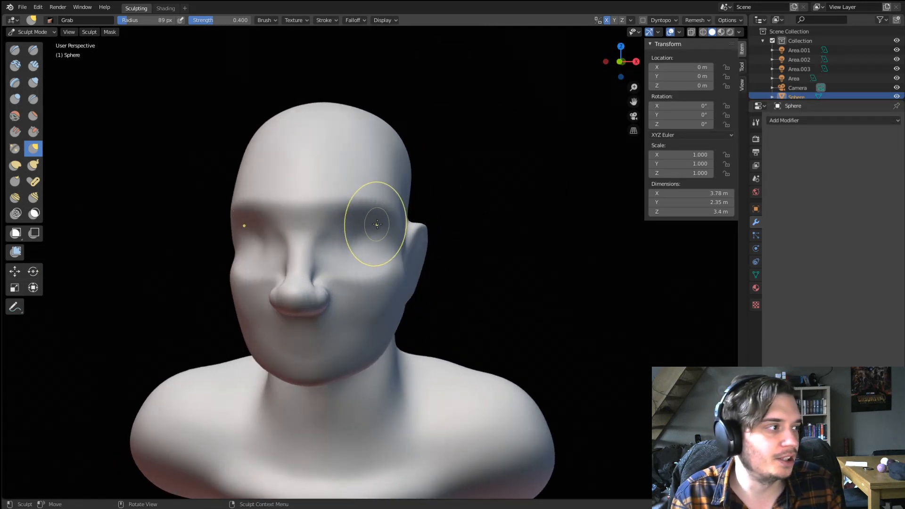
pyautogui.moveTo(373, 227); pyautogui.dragTo(372, 231, button='middle')
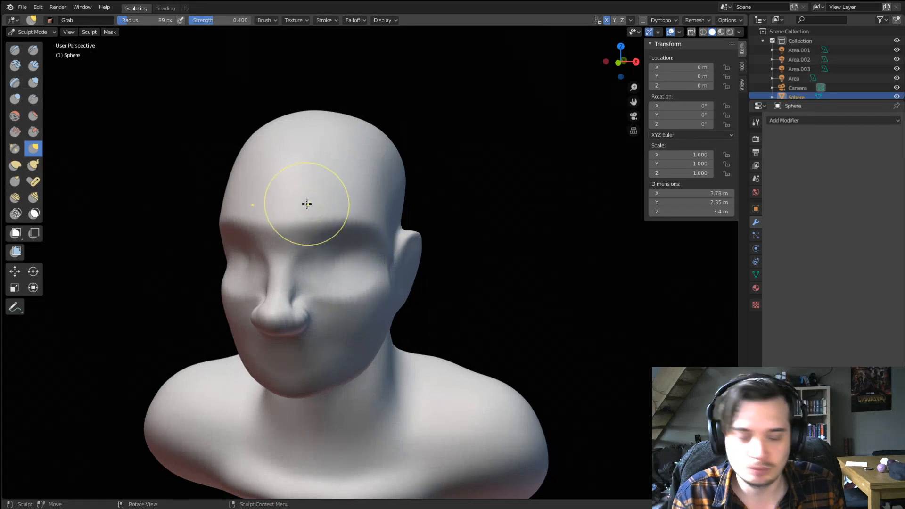
pyautogui.click(33, 99)
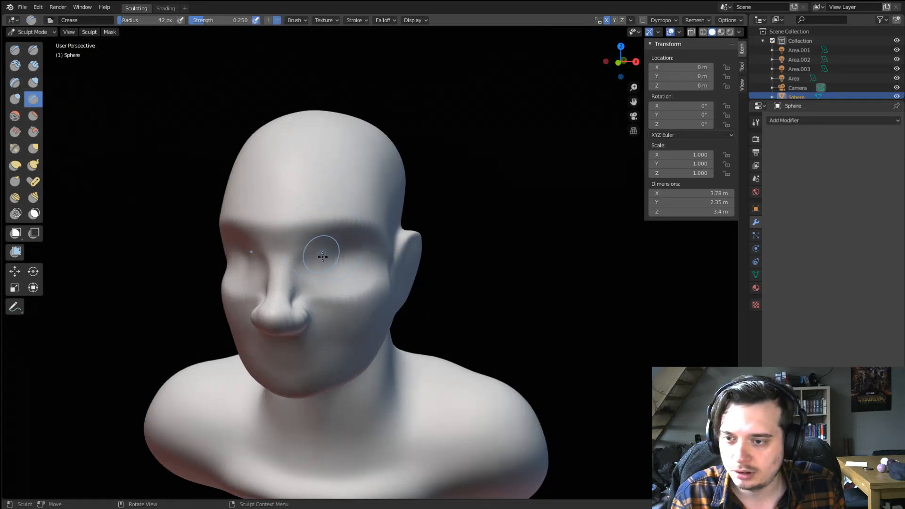
pyautogui.moveTo(369, 225)
pyautogui.mouseDown(button='middle')
pyautogui.moveTo(308, 217)
pyautogui.moveTo(368, 184)
pyautogui.moveTo(211, 182)
pyautogui.mouseUp(button='middle')
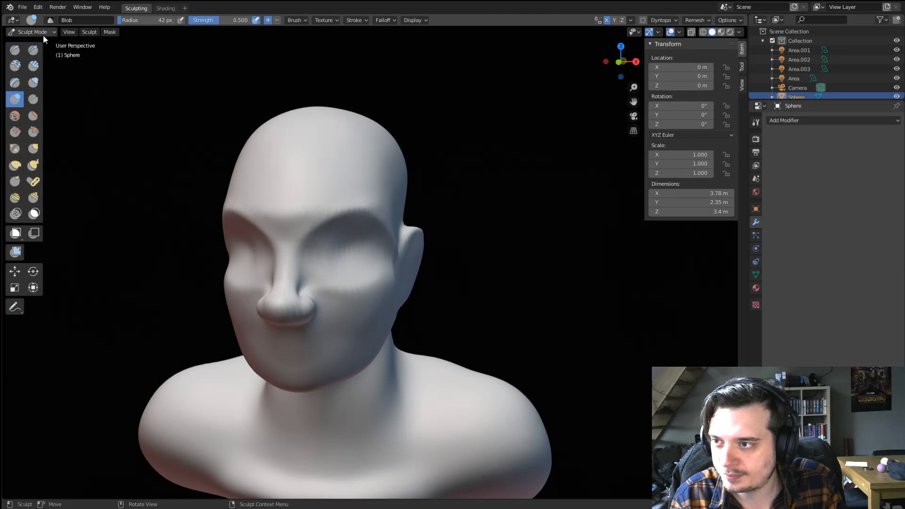
# Build up the lower eye sockets with a 60 px Blob brush and shape their outer brow edges with the Grab brush at 84–90 px.
pyautogui.moveTo(326, 265); pyautogui.dragTo(357, 262)
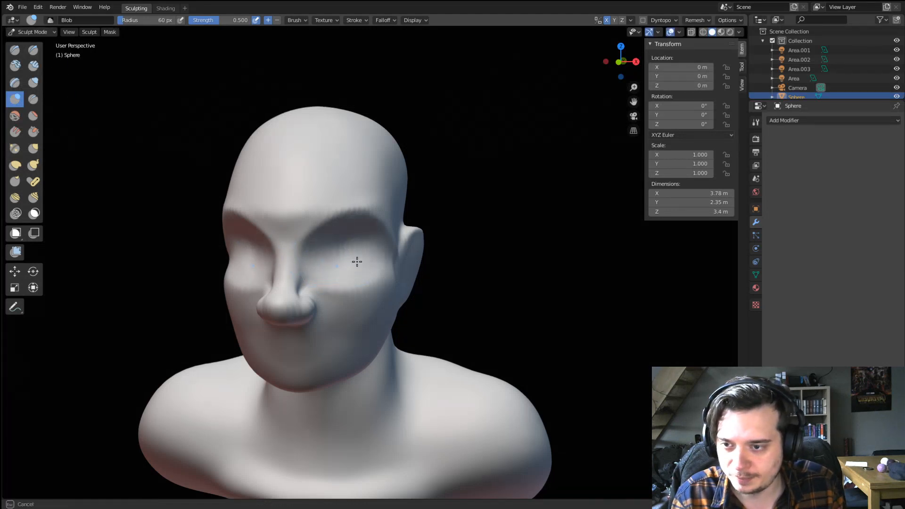
pyautogui.moveTo(341, 202)
pyautogui.mouseDown(button='middle')
pyautogui.moveTo(364, 265)
pyautogui.moveTo(340, 242)
pyautogui.moveTo(368, 241)
pyautogui.mouseUp(button='middle')
pyautogui.press('g')
pyautogui.moveTo(406, 236); pyautogui.dragTo(434, 244)
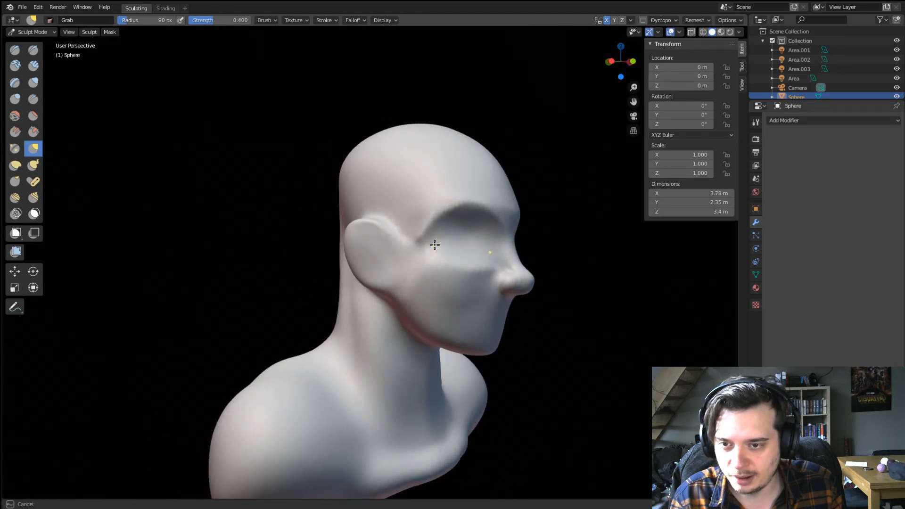
pyautogui.moveTo(424, 251); pyautogui.dragTo(451, 237, button='middle')
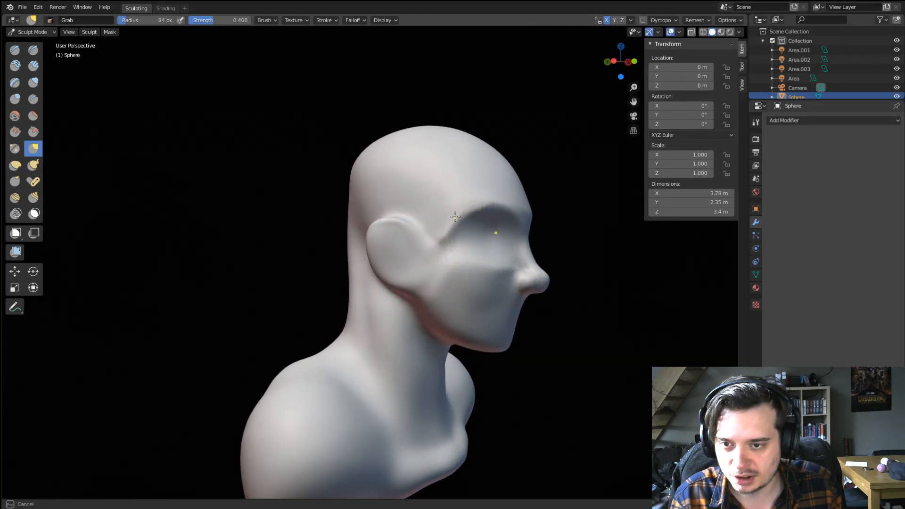
pyautogui.moveTo(449, 226); pyautogui.dragTo(473, 208)
# Push the front of the brow back in profile with the Grab brush.
pyautogui.moveTo(478, 207)
pyautogui.mouseDown(button='middle')
pyautogui.moveTo(394, 188)
pyautogui.moveTo(339, 190)
pyautogui.moveTo(345, 200)
pyautogui.moveTo(248, 241)
pyautogui.mouseUp(button='middle')
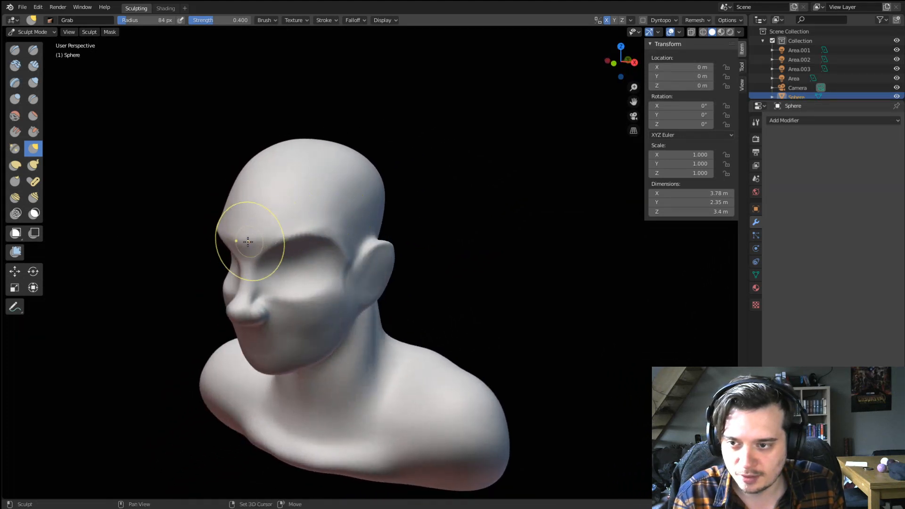
pyautogui.moveTo(356, 241)
pyautogui.mouseDown(button='middle')
pyautogui.moveTo(349, 212)
pyautogui.moveTo(361, 203)
pyautogui.moveTo(336, 246)
pyautogui.mouseUp(button='middle')
pyautogui.moveTo(336, 246); pyautogui.dragTo(349, 248, button='middle')
pyautogui.moveTo(350, 247)
pyautogui.mouseDown(button='middle')
pyautogui.moveTo(319, 269)
pyautogui.moveTo(324, 237)
pyautogui.moveTo(291, 246)
pyautogui.mouseUp(button='middle')
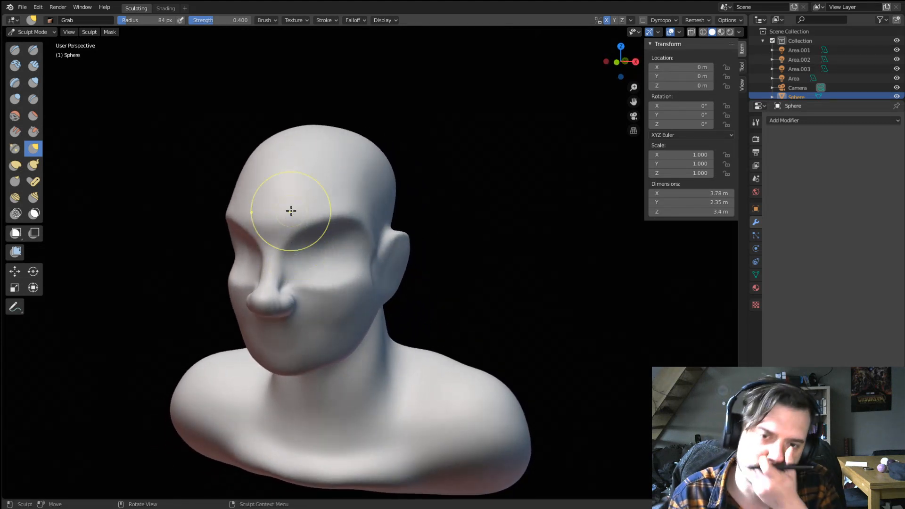
pyautogui.moveTo(356, 223); pyautogui.dragTo(262, 210, button='middle')
pyautogui.press('f')
pyautogui.click(277, 204)
pyautogui.moveTo(214, 223); pyautogui.dragTo(226, 220)
# Extend the outer edge of the eye socket back toward the ear with the Grab brush at radii from 92 to 132 px.
pyautogui.press('f')
pyautogui.click(189, 228)
pyautogui.press('f')
pyautogui.click(227, 251)
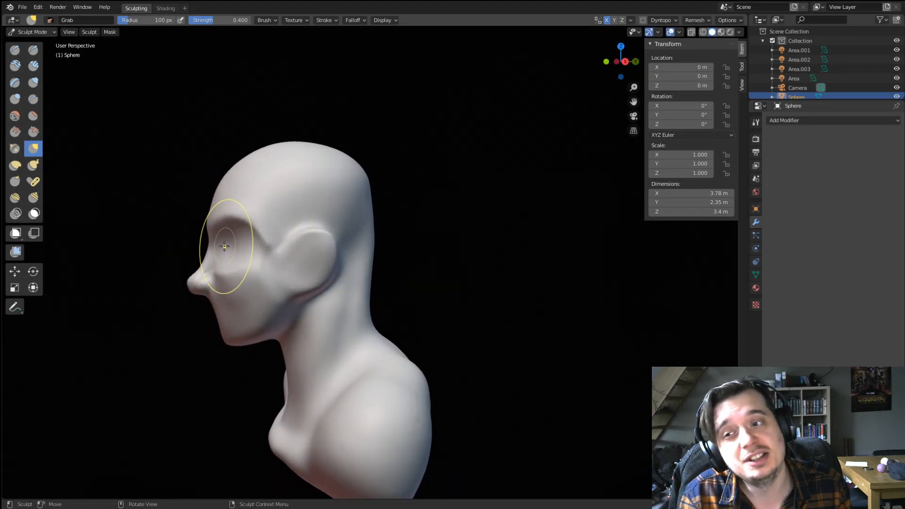
pyautogui.press('f')
pyautogui.click(230, 251)
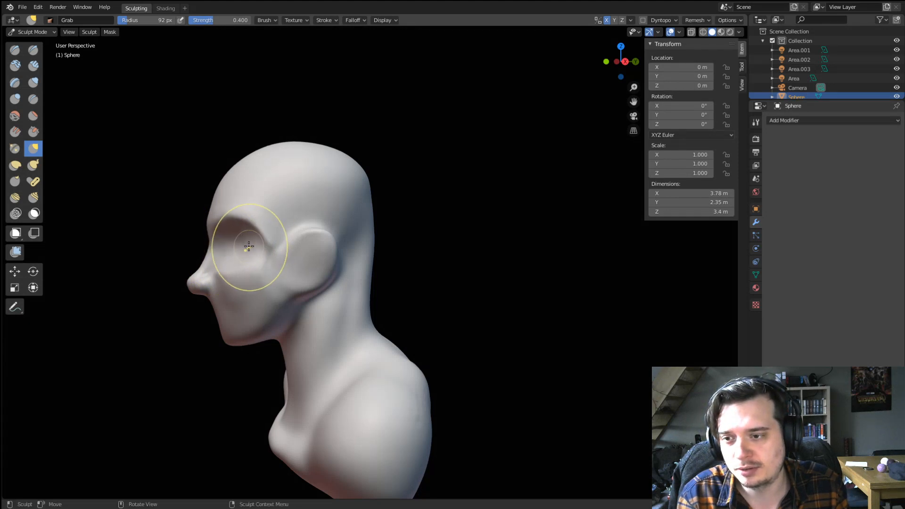
pyautogui.moveTo(244, 256); pyautogui.dragTo(309, 222, button='middle')
pyautogui.press('f')
pyautogui.click(339, 214)
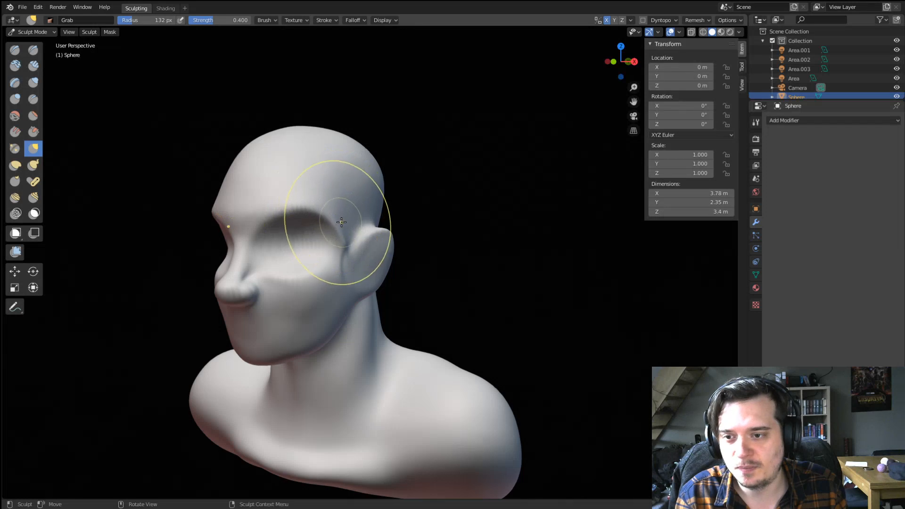
pyautogui.press('f')
pyautogui.click(359, 255)
# Push the upper nose bridge and the mouth area back in profile with the Grab brush at about 171 px and 135 px.
pyautogui.moveTo(318, 306)
pyautogui.mouseDown(button='middle')
pyautogui.moveTo(410, 222)
pyautogui.moveTo(380, 212)
pyautogui.moveTo(449, 250)
pyautogui.moveTo(485, 241)
pyautogui.mouseUp(button='middle')
pyautogui.press('f')
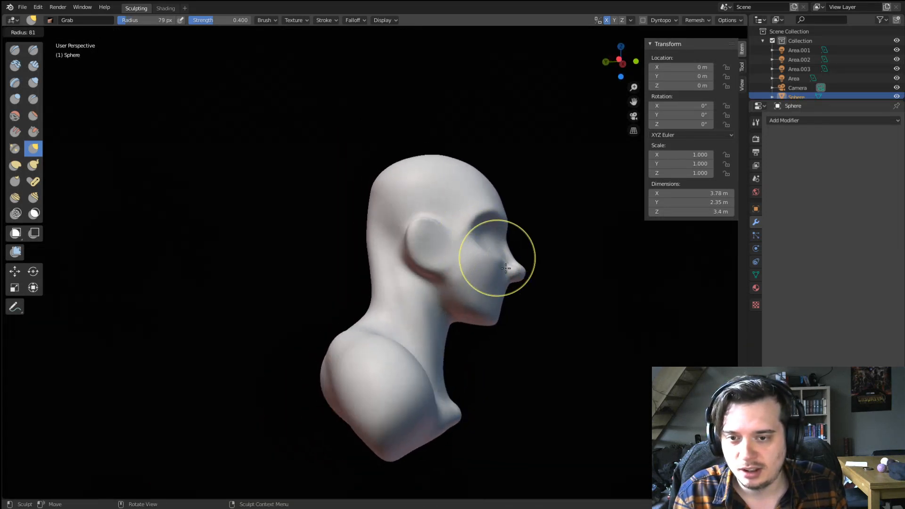
pyautogui.click(536, 258)
pyautogui.moveTo(536, 259); pyautogui.dragTo(528, 272, button='middle')
pyautogui.press('f')
pyautogui.click(574, 273)
pyautogui.moveTo(507, 233); pyautogui.dragTo(497, 232)
pyautogui.press('f')
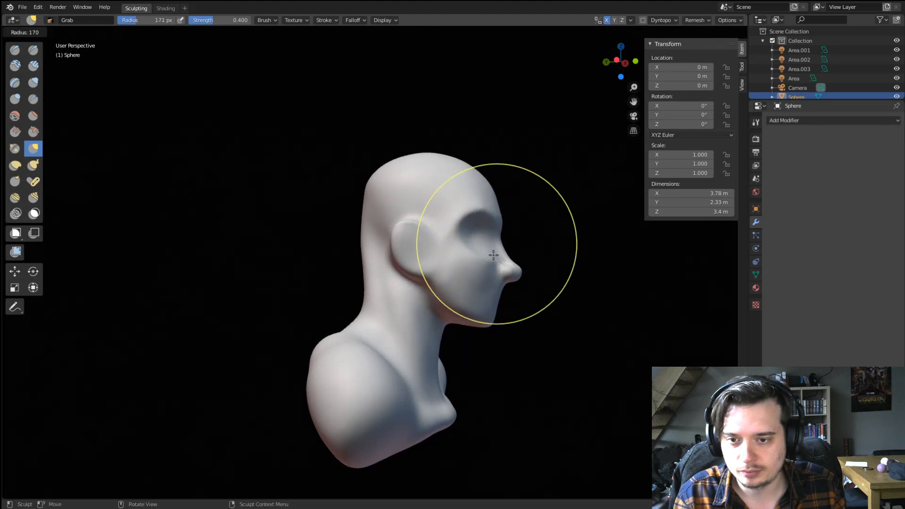
pyautogui.click(502, 271)
pyautogui.moveTo(492, 292); pyautogui.dragTo(490, 290)
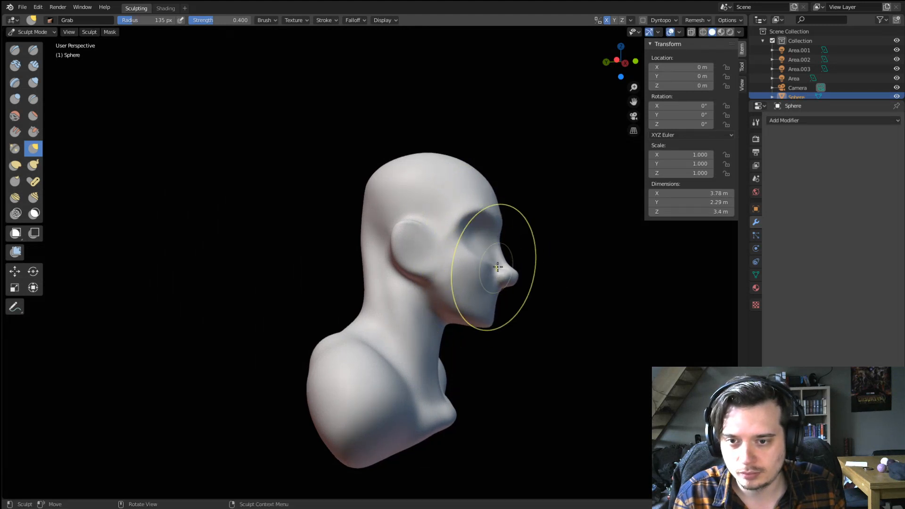
# Pull the nose bridge slightly forward in profile and adjust its sides from the front with the Grab brush at 101 px.
pyautogui.press('f')
pyautogui.click(497, 257)
pyautogui.moveTo(500, 247); pyautogui.dragTo(508, 246)
pyautogui.moveTo(508, 243); pyautogui.dragTo(359, 271, button='middle')
pyautogui.scroll(2, 341, 276)
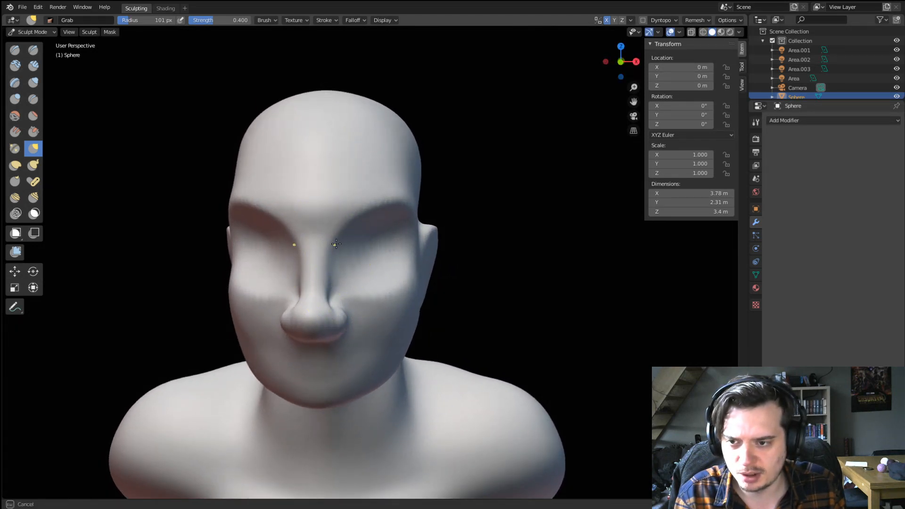
# Build up the mouth and chin area with the Clay Strips brush, reducing its radius from 101 to 77 px.
pyautogui.moveTo(335, 211)
pyautogui.mouseDown(button='middle')
pyautogui.moveTo(245, 217)
pyautogui.moveTo(304, 214)
pyautogui.moveTo(151, 243)
pyautogui.moveTo(256, 242)
pyautogui.moveTo(273, 208)
pyautogui.mouseUp(button='middle')
pyautogui.keyDown('ctrl'); pyautogui.moveTo(248, 247); pyautogui.dragTo(101, 151, button='middle'); pyautogui.keyUp('ctrl')
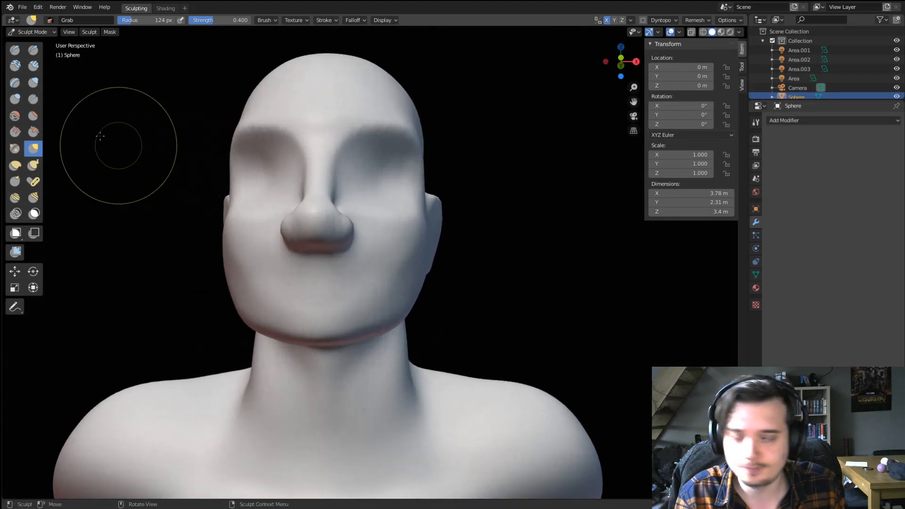
pyautogui.click(33, 66)
pyautogui.moveTo(268, 256); pyautogui.dragTo(289, 259, button='middle')
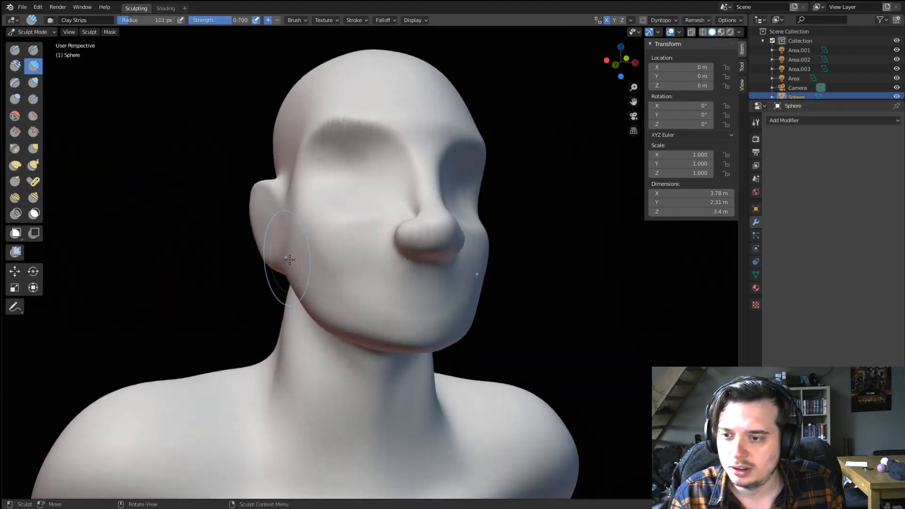
pyautogui.moveTo(369, 281); pyautogui.dragTo(354, 289, button='middle')
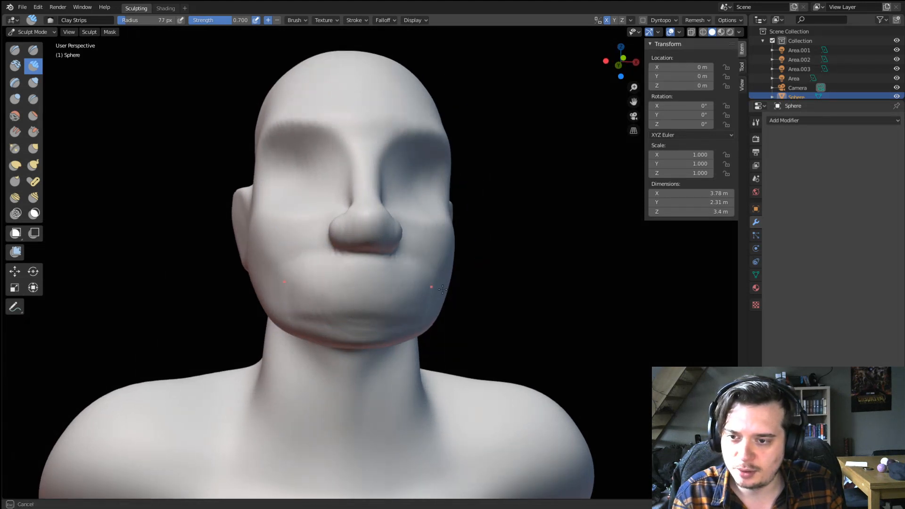
# Carve a mouth line between the nose and chin with the Crease brush at 51 px, undoing the first stroke and redrawing it.
pyautogui.moveTo(404, 316); pyautogui.dragTo(396, 263, button='middle')
pyautogui.moveTo(451, 263); pyautogui.dragTo(373, 254, button='middle')
pyautogui.press('f')
pyautogui.click(395, 296)
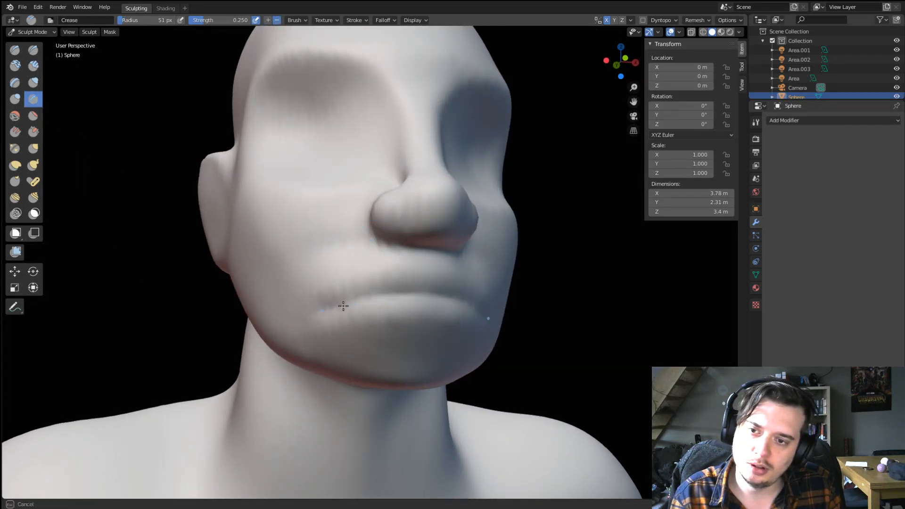
pyautogui.hotkey('ctrl', 'z')
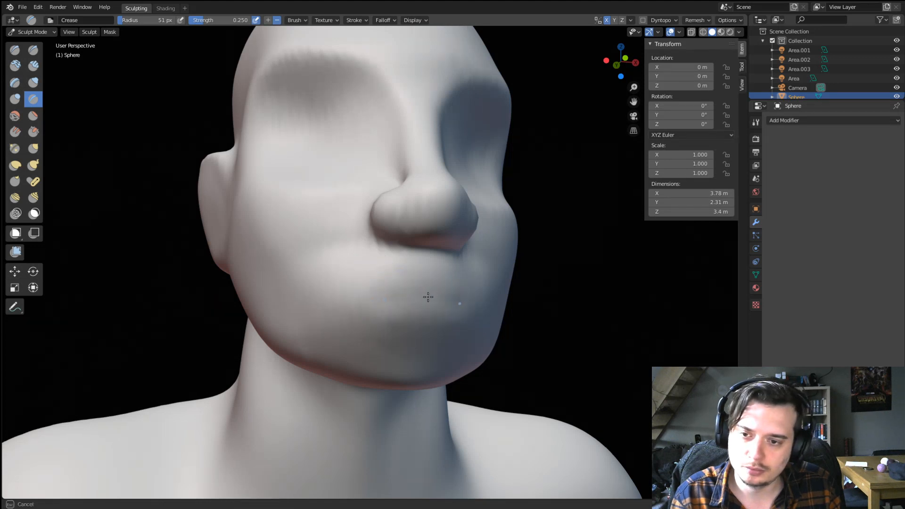
pyautogui.moveTo(428, 297)
pyautogui.mouseDown()
pyautogui.moveTo(352, 303)
pyautogui.moveTo(351, 321)
pyautogui.mouseUp()
# Pull the lips slightly forward in profile with the Grab brush at 161 px.
pyautogui.moveTo(351, 320); pyautogui.dragTo(394, 222, button='middle')
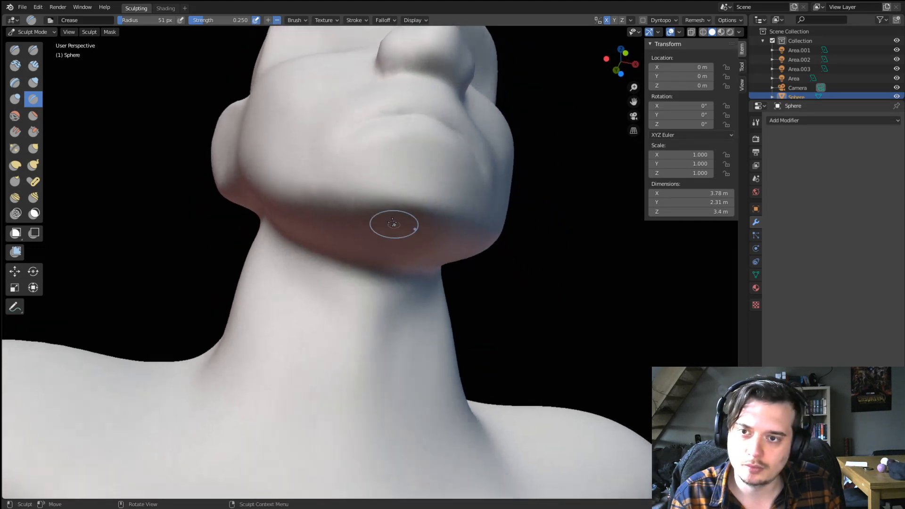
pyautogui.press('g')
pyautogui.moveTo(363, 138); pyautogui.dragTo(471, 186, button='middle')
pyautogui.press('f')
pyautogui.click(596, 273)
pyautogui.moveTo(593, 275); pyautogui.dragTo(614, 289, button='middle')
pyautogui.moveTo(640, 324); pyautogui.dragTo(659, 326)
pyautogui.moveTo(659, 326)
pyautogui.mouseDown(button='middle')
pyautogui.moveTo(615, 306)
pyautogui.moveTo(560, 319)
pyautogui.mouseUp(button='middle')
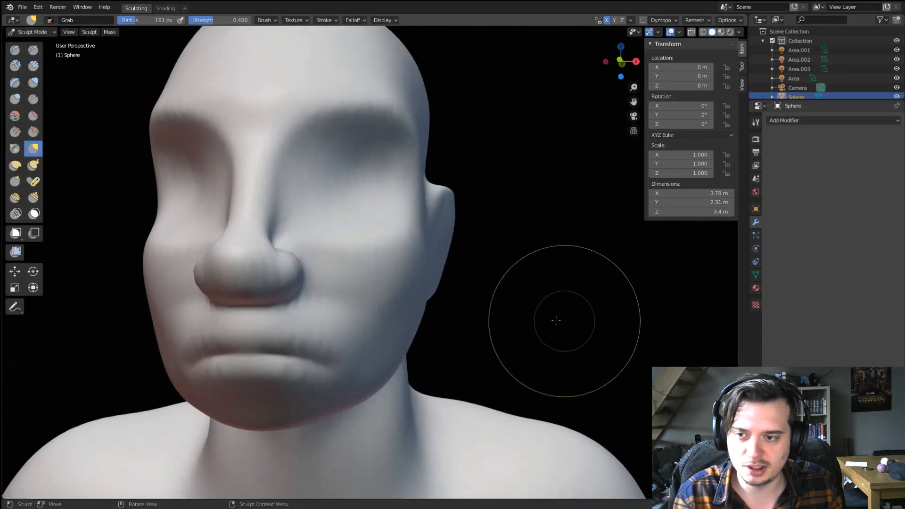
# Raise the upper lip and the side of the mouth with short upward Grab brush strokes at a smaller radius.
pyautogui.moveTo(318, 330); pyautogui.dragTo(307, 271, button='middle')
pyautogui.press('f')
pyautogui.click(287, 256)
pyautogui.press('f')
pyautogui.click(290, 230)
pyautogui.moveTo(282, 249); pyautogui.dragTo(279, 237)
pyautogui.moveTo(302, 259); pyautogui.dragTo(298, 242)
pyautogui.moveTo(320, 248)
pyautogui.mouseDown(button='middle')
pyautogui.moveTo(309, 246)
pyautogui.moveTo(326, 227)
pyautogui.moveTo(292, 226)
pyautogui.moveTo(299, 260)
pyautogui.mouseUp(button='middle')
# Deepen the mouth line with the Crease brush at 41 px and shape the groove between nose and upper lip at 94 px.
pyautogui.scroll(3, 323, 222)
pyautogui.click(33, 99)
pyautogui.scroll(-2, 128, 144)
pyautogui.press('f')
pyautogui.click(270, 212)
pyautogui.scroll(2, 329, 260)
pyautogui.press('f')
pyautogui.click(305, 279)
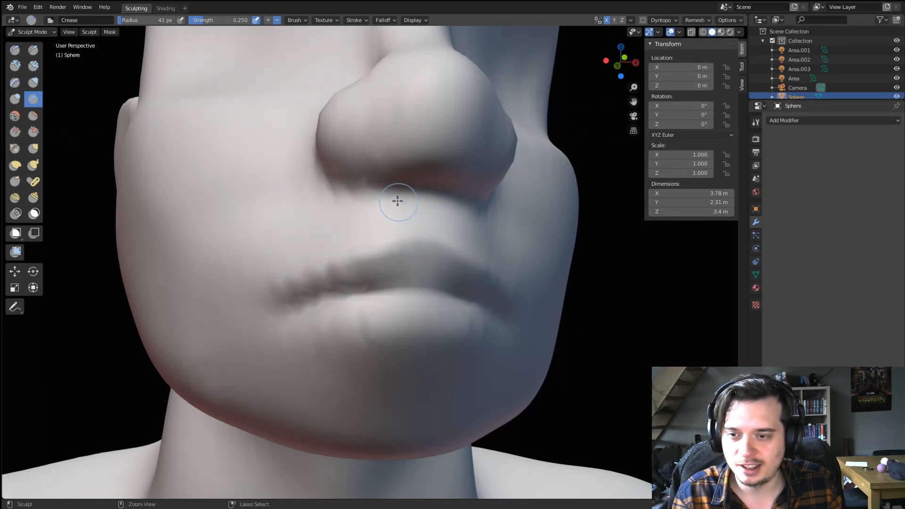
pyautogui.press('f')
pyautogui.click(427, 217)
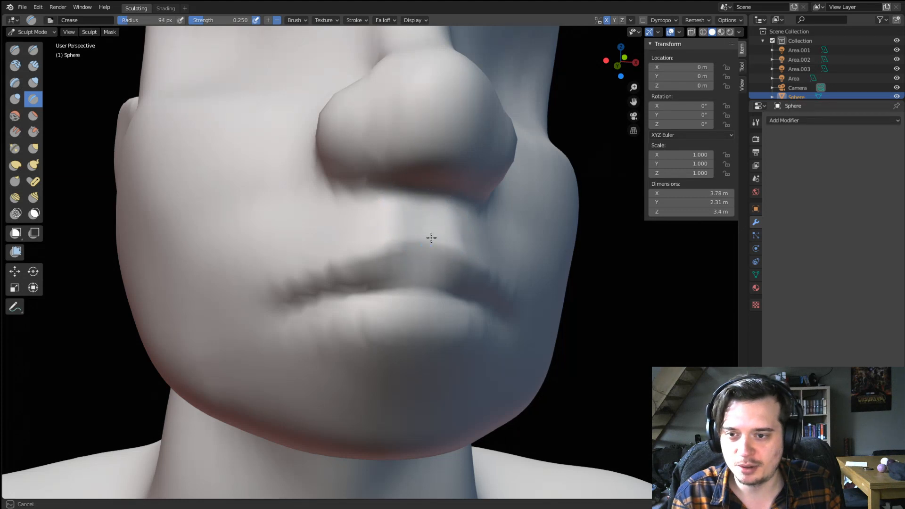
# Pull the lower lip slightly forward from a near-profile angle with the Grab brush at 152 px.
pyautogui.scroll(-2, 431, 237)
pyautogui.moveTo(402, 232)
pyautogui.mouseDown(button='middle')
pyautogui.moveTo(414, 201)
pyautogui.moveTo(460, 204)
pyautogui.mouseUp(button='middle')
pyautogui.press('g')
pyautogui.moveTo(566, 227)
pyautogui.mouseDown(button='middle')
pyautogui.moveTo(521, 239)
pyautogui.moveTo(545, 245)
pyautogui.mouseUp(button='middle')
pyautogui.press('f')
pyautogui.click(641, 267)
pyautogui.moveTo(607, 298); pyautogui.dragTo(613, 298)
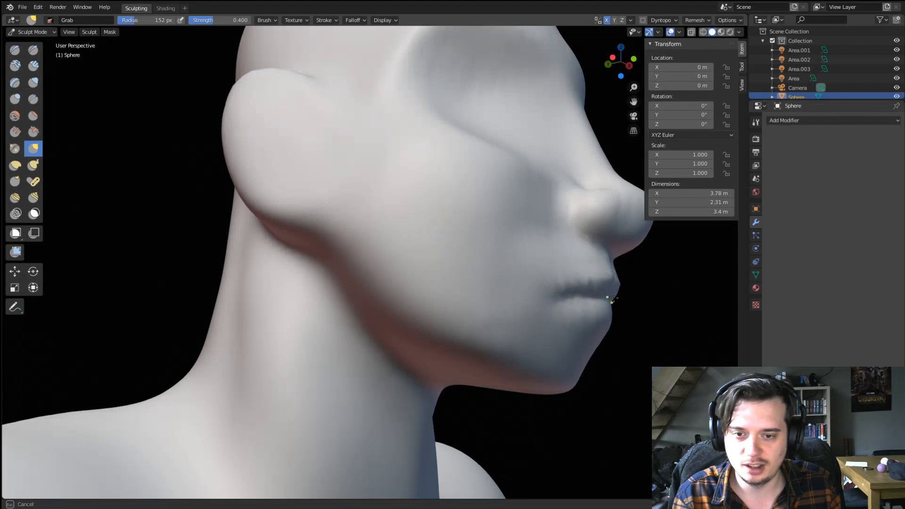
# Pull the mouth corners back toward the cheeks from above with the Grab brush, starting at 186 px.
pyautogui.moveTo(613, 290); pyautogui.dragTo(515, 299, button='middle')
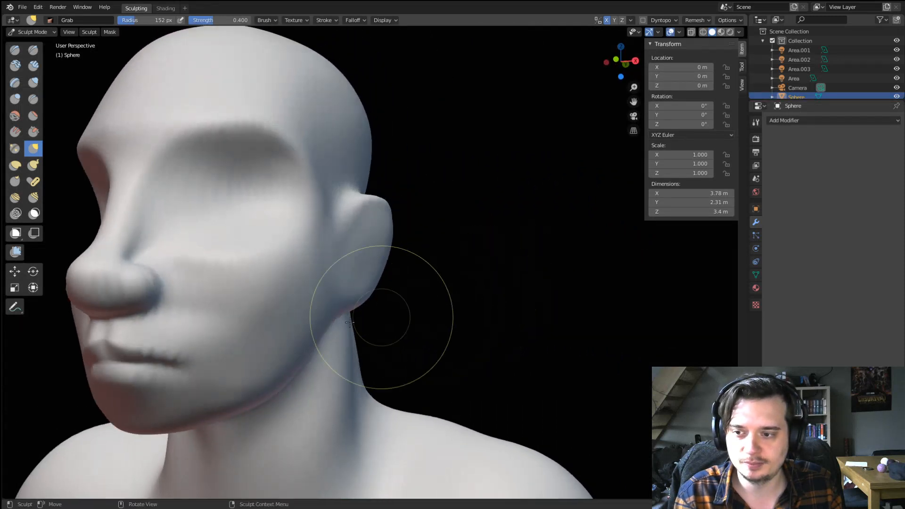
pyautogui.moveTo(273, 349)
pyautogui.mouseDown(button='middle')
pyautogui.moveTo(245, 355)
pyautogui.moveTo(282, 349)
pyautogui.mouseUp(button='middle')
pyautogui.press('f')
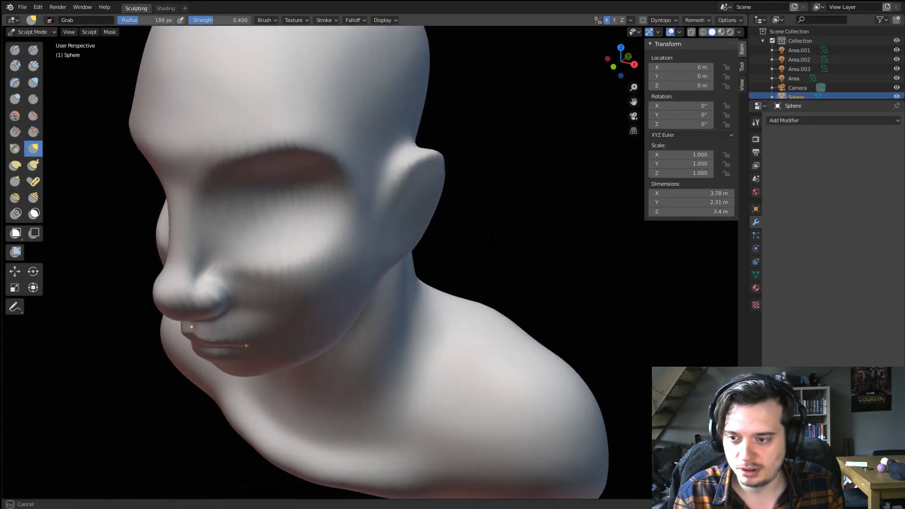
pyautogui.moveTo(246, 345); pyautogui.dragTo(252, 340)
pyautogui.moveTo(277, 312)
pyautogui.mouseDown(button='middle')
pyautogui.moveTo(337, 277)
pyautogui.moveTo(326, 270)
pyautogui.mouseUp(button='middle')
pyautogui.press('f')
pyautogui.click(279, 267)
pyautogui.moveTo(249, 264)
pyautogui.mouseDown()
pyautogui.moveTo(236, 263)
pyautogui.moveTo(247, 259)
pyautogui.mouseUp()
# Refine the mouth corners and adjoining cheeks from below and the front with the Grab brush at 142, 124 and 103 px.
pyautogui.moveTo(275, 242); pyautogui.dragTo(307, 181, button='middle')
pyautogui.press('f')
pyautogui.click(309, 148)
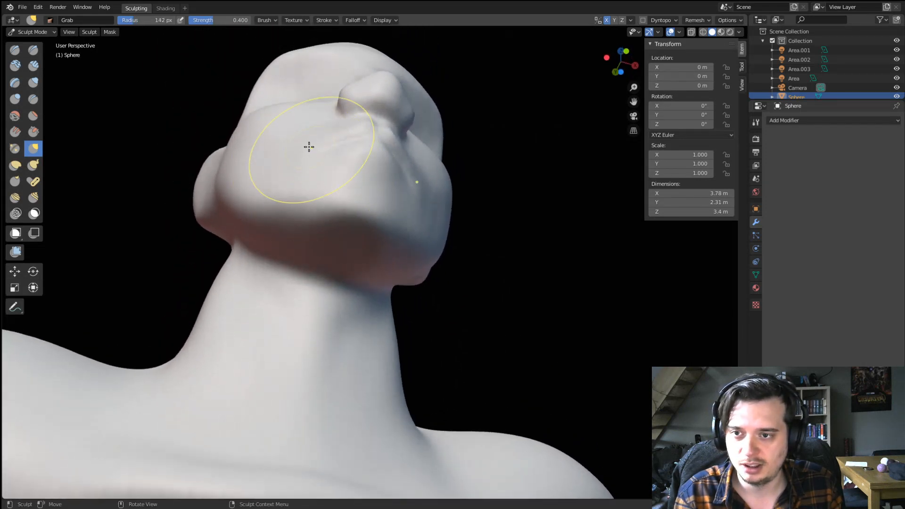
pyautogui.press('f')
pyautogui.click(344, 131)
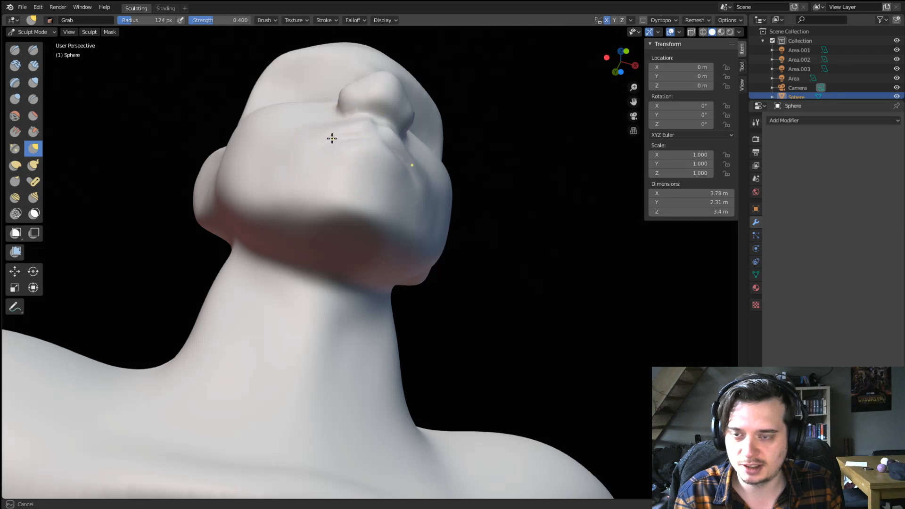
pyautogui.moveTo(332, 138); pyautogui.dragTo(279, 202, button='middle')
pyautogui.press('f')
pyautogui.click(318, 272)
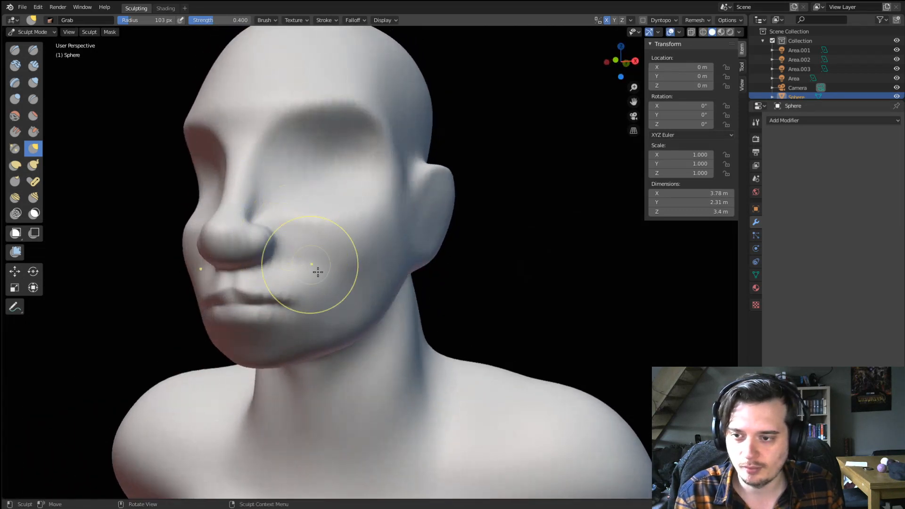
# Adjust the nose and mouth area in profile with the Grab brush at 191 px.
pyautogui.moveTo(324, 231)
pyautogui.mouseDown(button='middle')
pyautogui.moveTo(363, 236)
pyautogui.moveTo(410, 289)
pyautogui.moveTo(424, 255)
pyautogui.mouseUp(button='middle')
pyautogui.press('f')
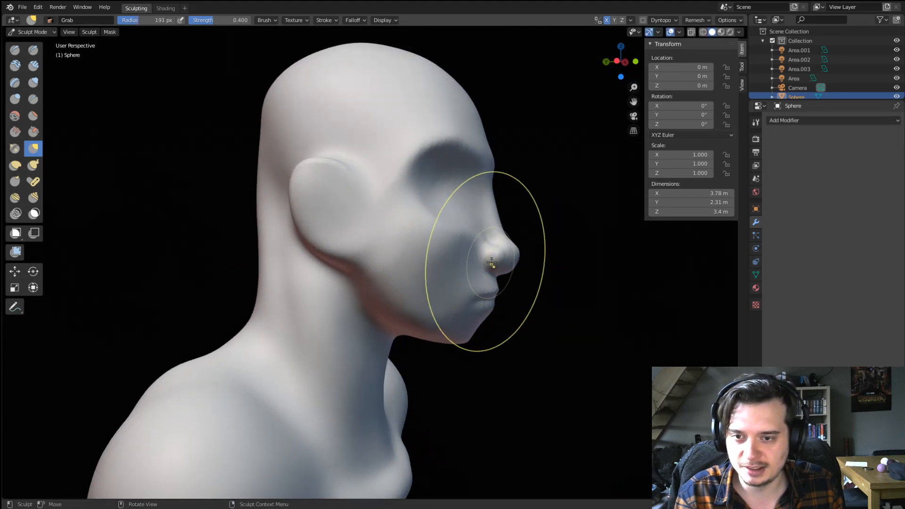
pyautogui.click(474, 264)
pyautogui.moveTo(465, 313)
pyautogui.mouseDown(button='middle')
pyautogui.moveTo(381, 277)
pyautogui.moveTo(303, 262)
pyautogui.moveTo(299, 303)
pyautogui.mouseUp(button='middle')
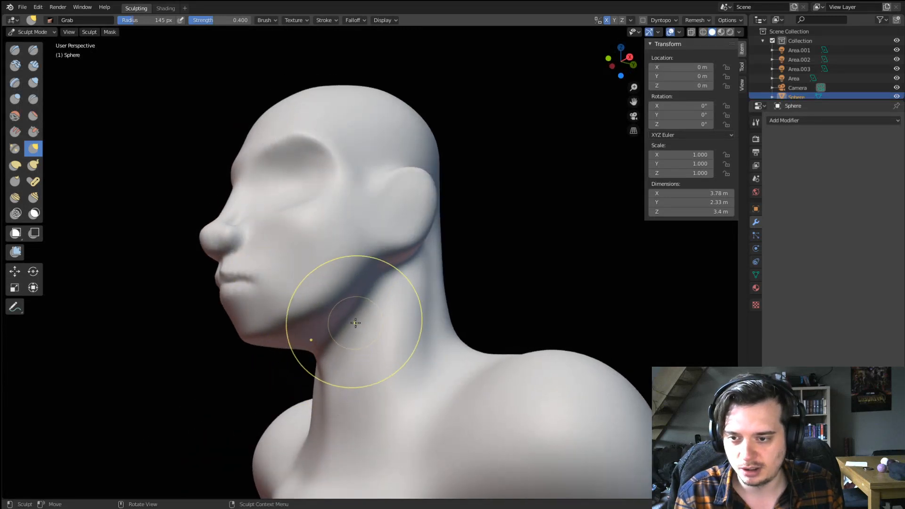
# Pull the chin slightly forward in profile with the Grab brush.
pyautogui.moveTo(320, 353)
pyautogui.mouseDown(button='middle')
pyautogui.moveTo(425, 289)
pyautogui.moveTo(461, 311)
pyautogui.moveTo(326, 324)
pyautogui.mouseUp(button='middle')
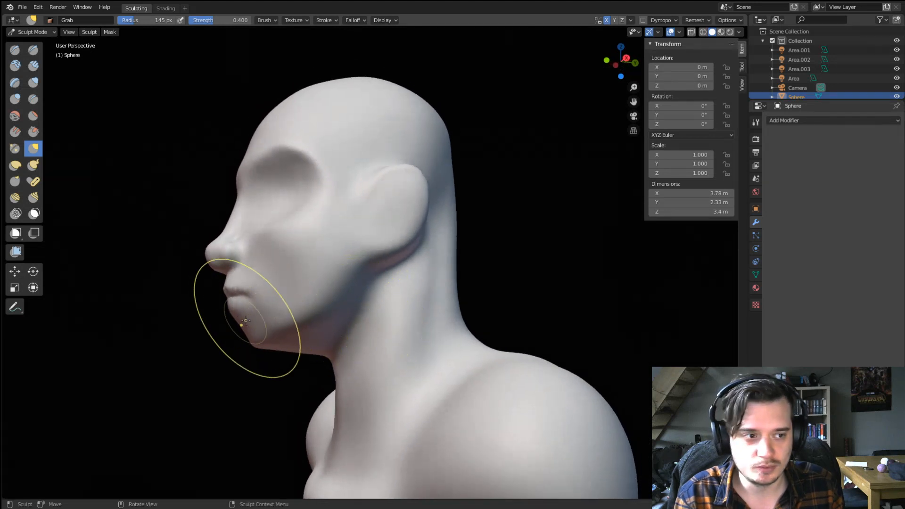
pyautogui.press('f')
pyautogui.click(247, 335)
pyautogui.moveTo(224, 348); pyautogui.dragTo(222, 347)
# Reshape the underside of the chin and jaw from below with the Grab brush at 182 px.
pyautogui.moveTo(223, 347)
pyautogui.mouseDown(button='middle')
pyautogui.moveTo(330, 314)
pyautogui.moveTo(352, 268)
pyautogui.mouseUp(button='middle')
pyautogui.press('f')
pyautogui.click(378, 267)
pyautogui.moveTo(279, 242); pyautogui.dragTo(278, 230)
pyautogui.moveTo(288, 235); pyautogui.dragTo(307, 203, button='middle')
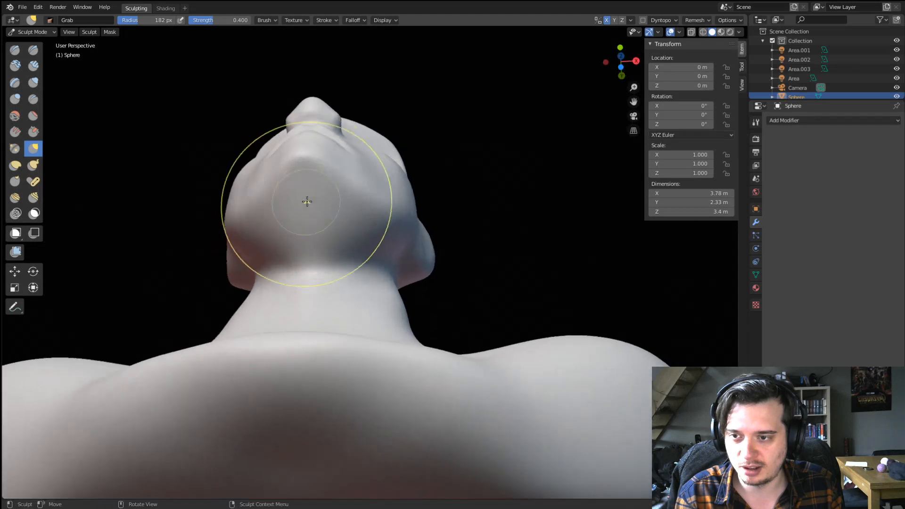
pyautogui.moveTo(327, 190); pyautogui.dragTo(354, 164)
# Push the area beneath the jaw, where it meets the neck, slightly back with the Grab brush at 185 px.
pyautogui.moveTo(355, 164)
pyautogui.mouseDown(button='middle')
pyautogui.moveTo(252, 258)
pyautogui.moveTo(265, 266)
pyautogui.mouseUp(button='middle')
pyautogui.press('f')
pyautogui.click(399, 345)
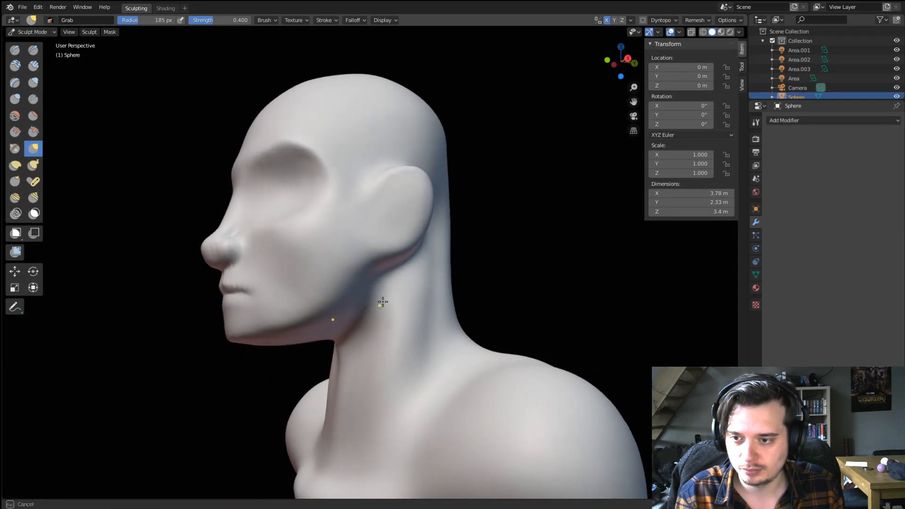
pyautogui.moveTo(382, 302); pyautogui.dragTo(385, 301)
# Push the nose and lower face back in full profile with the Grab brush at radii up to 220 px.
pyautogui.moveTo(384, 300)
pyautogui.mouseDown(button='middle')
pyautogui.moveTo(414, 293)
pyautogui.moveTo(436, 272)
pyautogui.mouseUp(button='middle')
pyautogui.scroll(-3, 400, 259)
pyautogui.moveTo(392, 253)
pyautogui.mouseDown(button='middle')
pyautogui.moveTo(366, 282)
pyautogui.moveTo(304, 278)
pyautogui.mouseUp(button='middle')
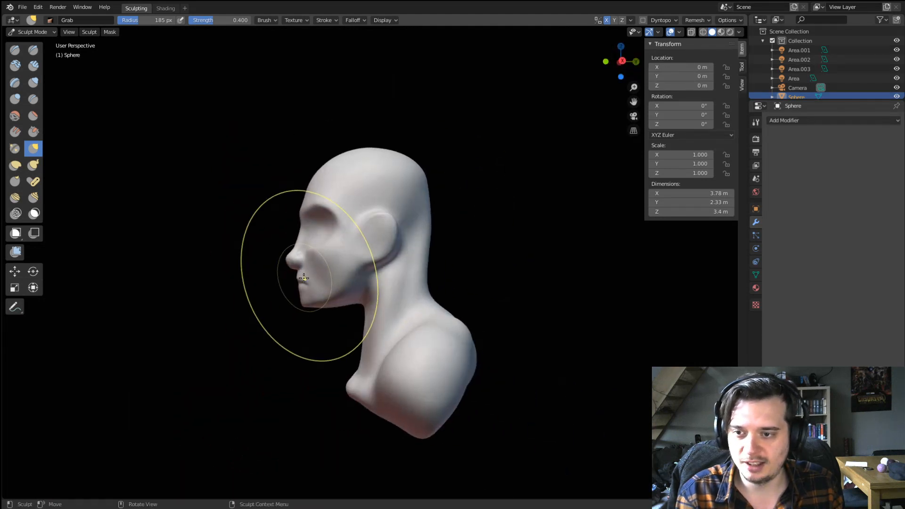
pyautogui.press('f')
pyautogui.click(271, 295)
pyautogui.press('f')
pyautogui.click(312, 304)
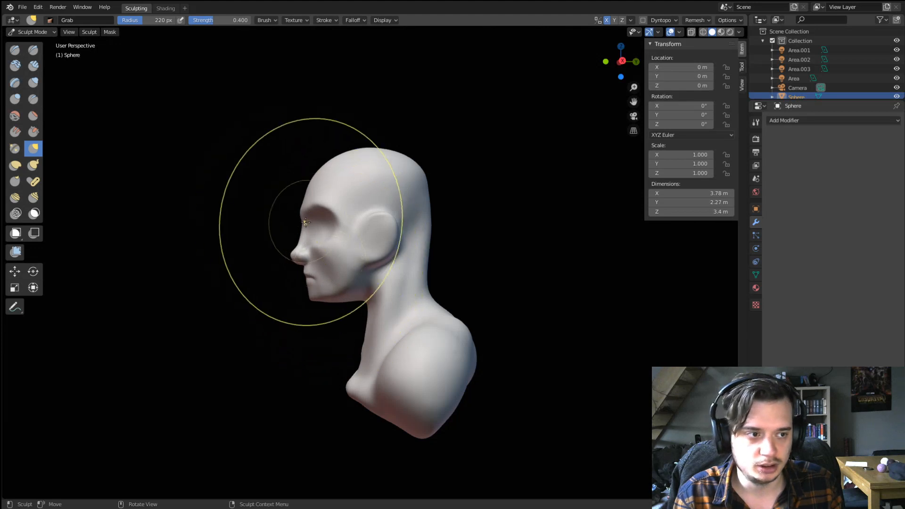
pyautogui.press('f')
pyautogui.click(438, 333)
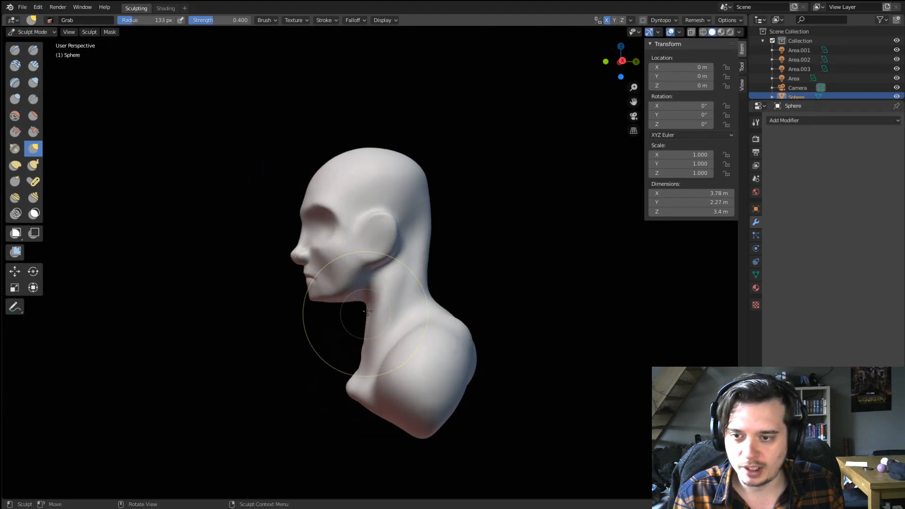
# Push the brow and upper nose bridge back in profile with the Grab brush at about 180 px.
pyautogui.moveTo(367, 310)
pyautogui.mouseDown(button='middle')
pyautogui.moveTo(396, 304)
pyautogui.moveTo(346, 302)
pyautogui.mouseUp(button='middle')
pyautogui.press('f')
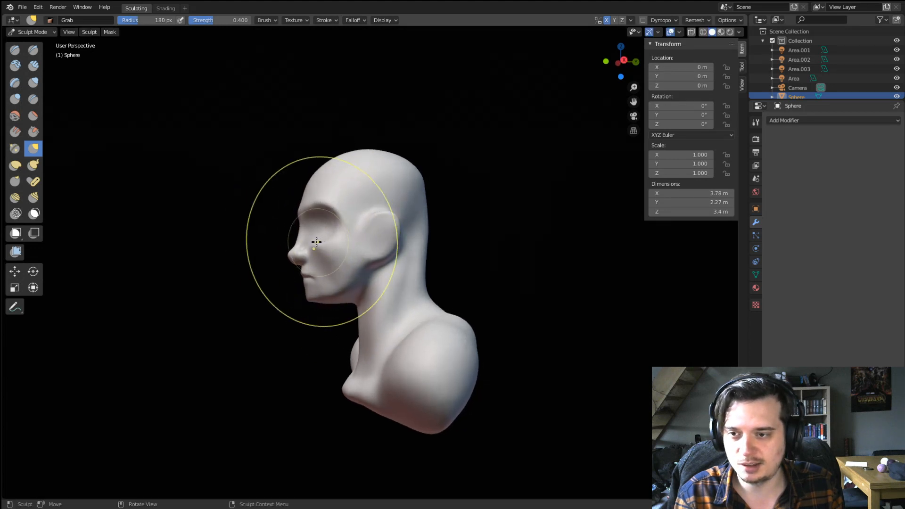
pyautogui.click(302, 215)
pyautogui.moveTo(302, 215); pyautogui.dragTo(338, 222)
pyautogui.press('f')
pyautogui.click(410, 258)
# Adjust the outer sides of the cheeks from the front with the Grab brush at 107 px.
pyautogui.moveTo(321, 253); pyautogui.dragTo(379, 235, button='middle')
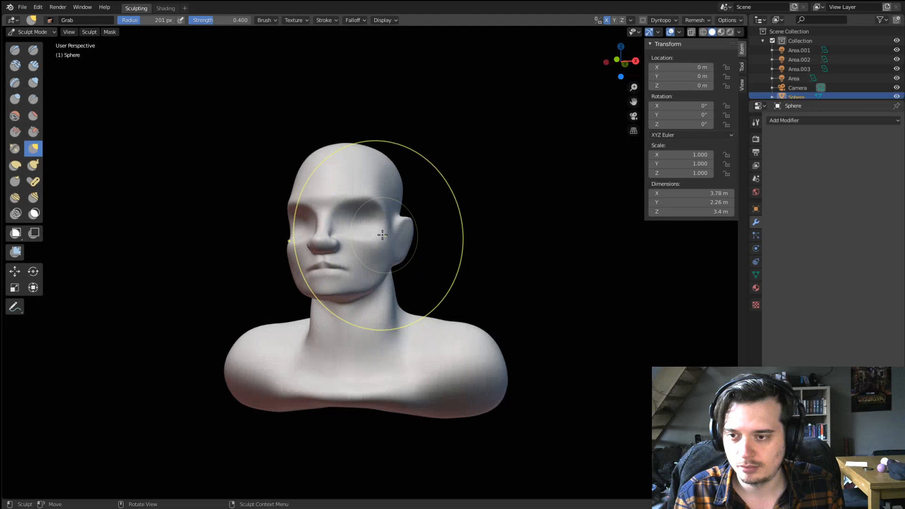
pyautogui.moveTo(323, 242); pyautogui.dragTo(360, 239, button='middle')
pyautogui.press('f')
pyautogui.click(313, 246)
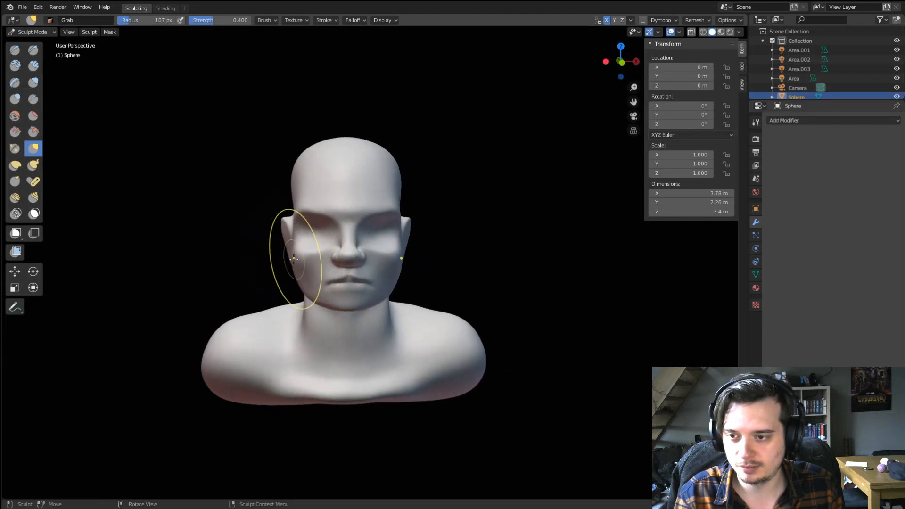
pyautogui.press('f')
pyautogui.click(301, 259)
# Refine the brow ridge and nose bridge from a three-quarter angle with the Grab brush at 72 px.
pyautogui.moveTo(305, 249)
pyautogui.mouseDown(button='middle')
pyautogui.moveTo(376, 234)
pyautogui.moveTo(303, 238)
pyautogui.moveTo(289, 255)
pyautogui.moveTo(354, 250)
pyautogui.moveTo(262, 254)
pyautogui.moveTo(266, 245)
pyautogui.mouseUp(button='middle')
pyautogui.scroll(3, 283, 236)
pyautogui.press('f')
pyautogui.click(292, 201)
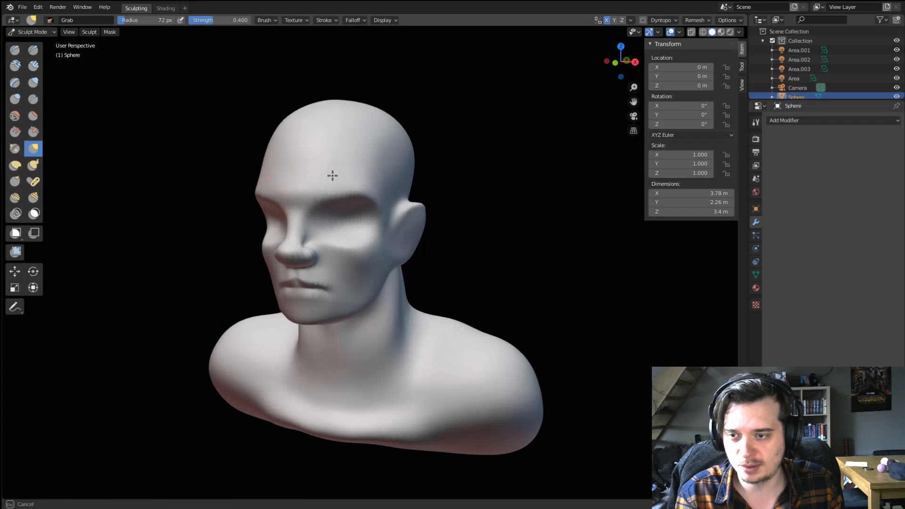
pyautogui.moveTo(386, 131)
pyautogui.mouseDown(button='middle')
pyautogui.moveTo(377, 151)
pyautogui.moveTo(402, 209)
pyautogui.moveTo(372, 181)
pyautogui.moveTo(339, 243)
pyautogui.moveTo(295, 194)
pyautogui.moveTo(339, 169)
pyautogui.moveTo(328, 184)
pyautogui.mouseUp(button='middle')
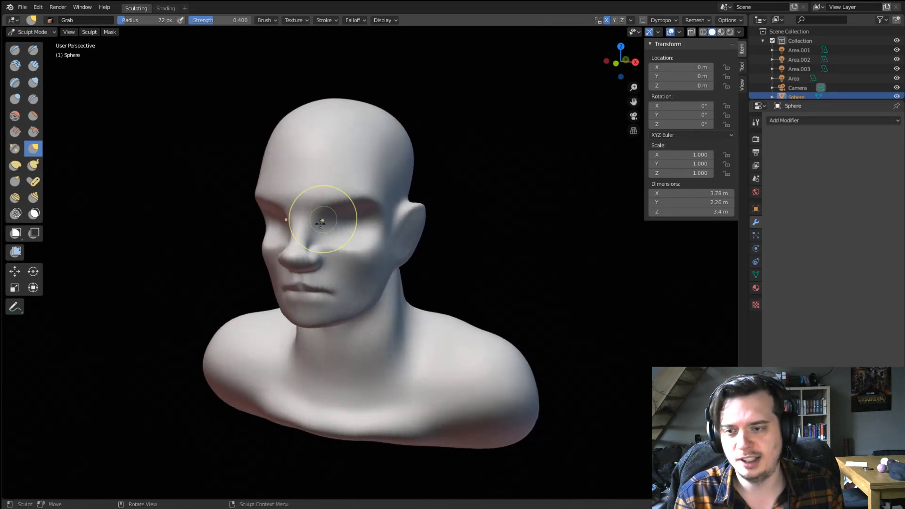
pyautogui.press('f')
pyautogui.click(346, 228)
# Carve creases from the inner eye sockets up between the brows with the Crease brush at radii from 63 to 42 px.
pyautogui.keyDown('ctrl'); pyautogui.moveTo(343, 227); pyautogui.dragTo(321, 198, button='middle'); pyautogui.keyUp('ctrl')
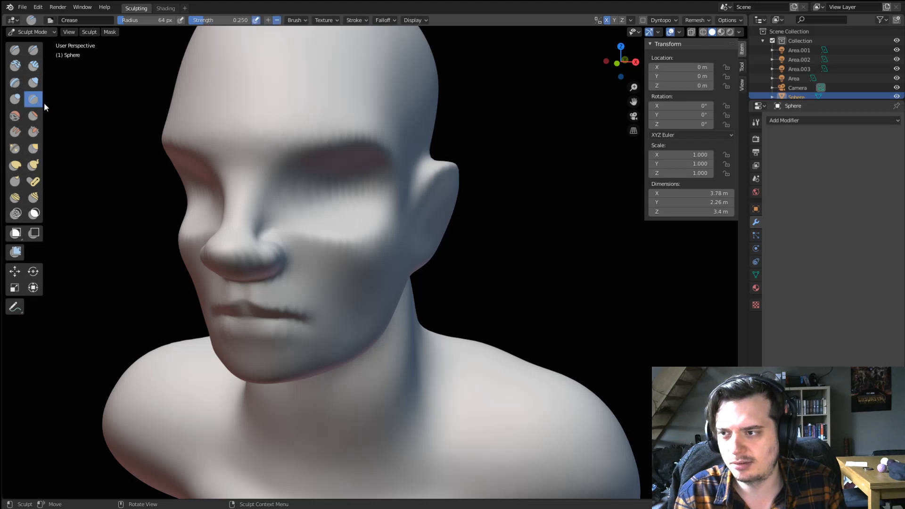
pyautogui.moveTo(264, 213); pyautogui.dragTo(282, 136)
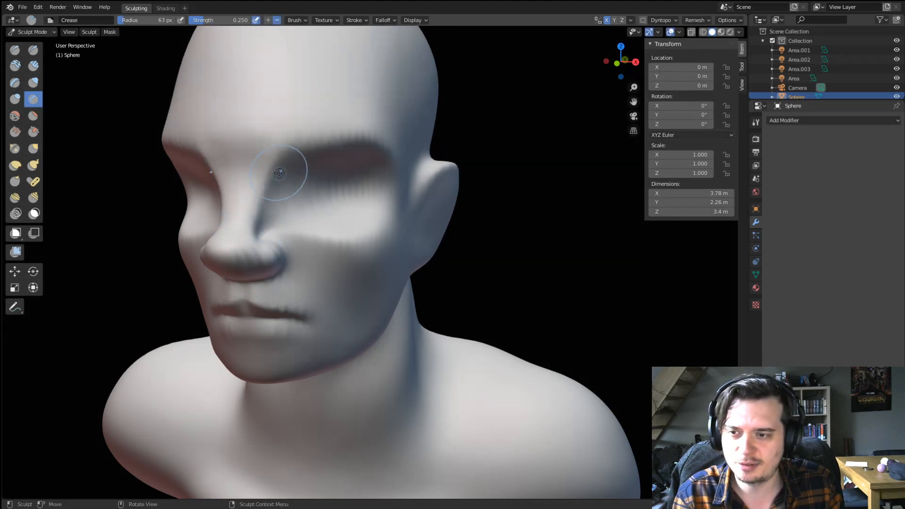
pyautogui.press('g')
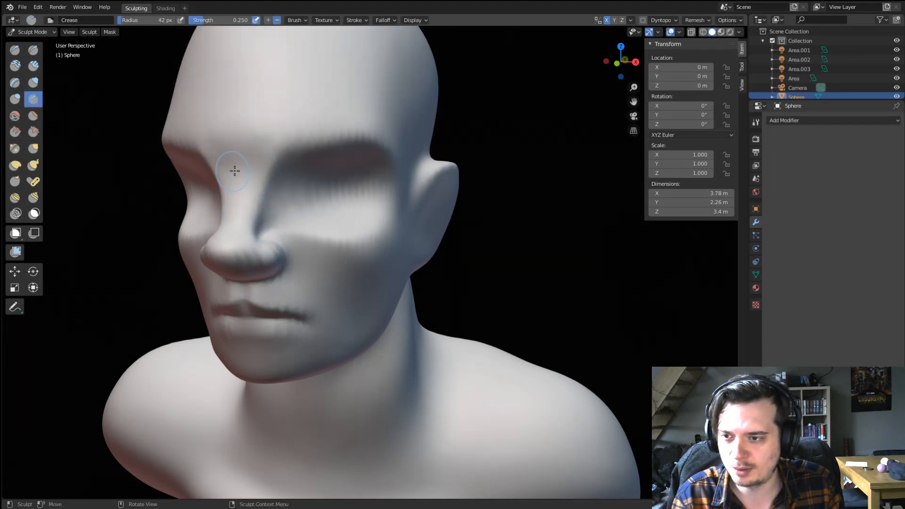
pyautogui.moveTo(247, 131); pyautogui.dragTo(245, 127)
pyautogui.press('f')
pyautogui.click(306, 146)
pyautogui.moveTo(271, 169)
pyautogui.mouseDown()
pyautogui.moveTo(238, 135)
pyautogui.moveTo(242, 125)
pyautogui.mouseUp()
# Reshape the inner brow and the sides of the nose bridge with the Grab brush at 96 px and 88 px.
pyautogui.press('g')
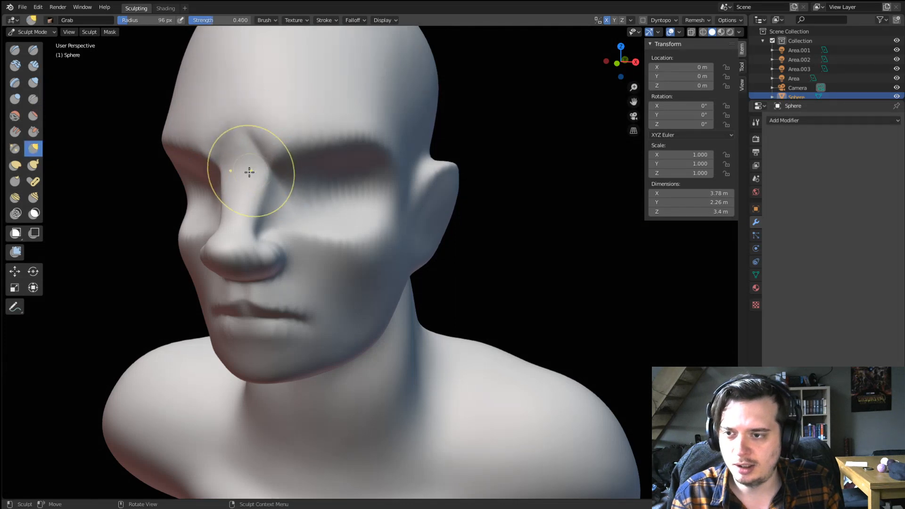
pyautogui.press('f')
pyautogui.click(300, 179)
pyautogui.moveTo(276, 176); pyautogui.dragTo(268, 169)
pyautogui.moveTo(267, 150); pyautogui.dragTo(288, 147, button='middle')
pyautogui.press('f')
pyautogui.click(310, 179)
pyautogui.moveTo(306, 181); pyautogui.dragTo(298, 186)
pyautogui.moveTo(302, 162)
pyautogui.mouseDown(button='middle')
pyautogui.moveTo(218, 157)
pyautogui.moveTo(225, 161)
pyautogui.moveTo(279, 163)
pyautogui.moveTo(39, 124)
pyautogui.mouseUp(button='middle')
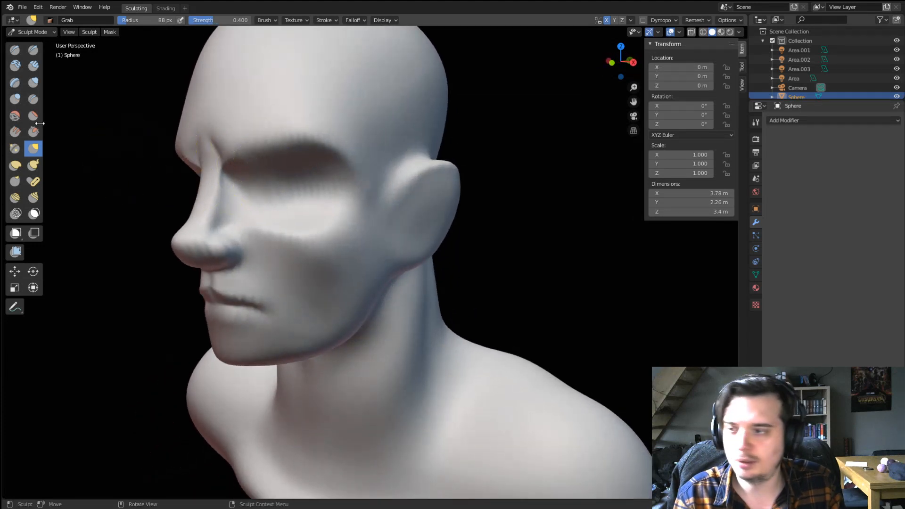
# Switch to Object Mode, add a UV sphere and move it up in front of the cheek.
pyautogui.click(29, 32)
pyautogui.click(34, 45)
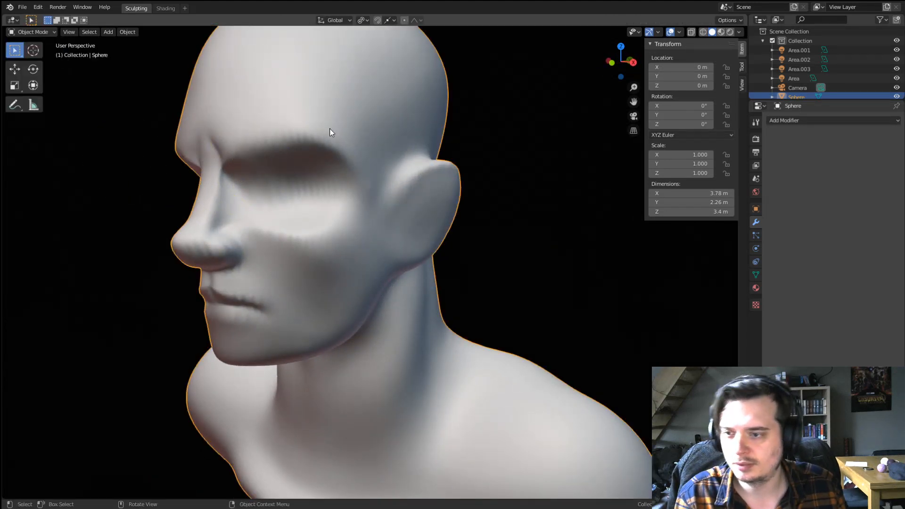
pyautogui.hotkey('shift', 'a')
pyautogui.moveTo(287, 187)
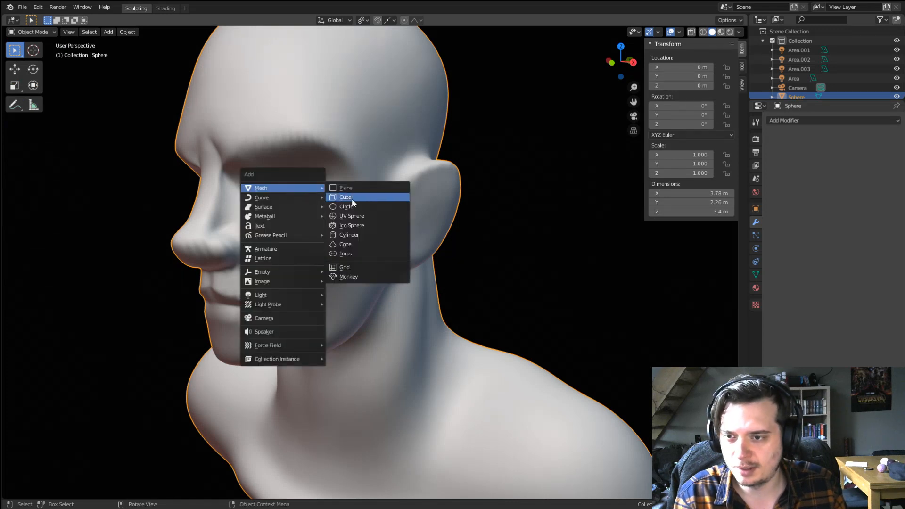
pyautogui.click(350, 215)
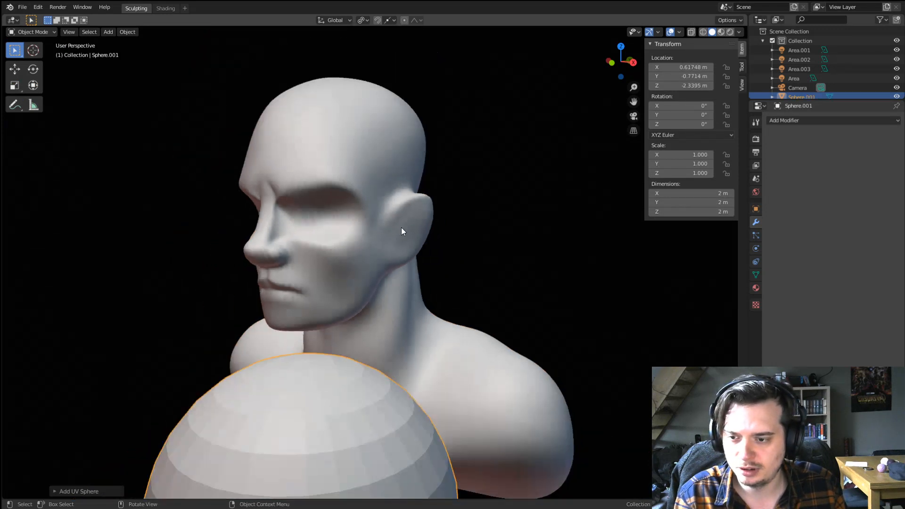
pyautogui.press('g')
pyautogui.click(335, 217)
# Scale the new sphere down to about 0.097 and rotate it 90° around the X axis.
pyautogui.press('s')
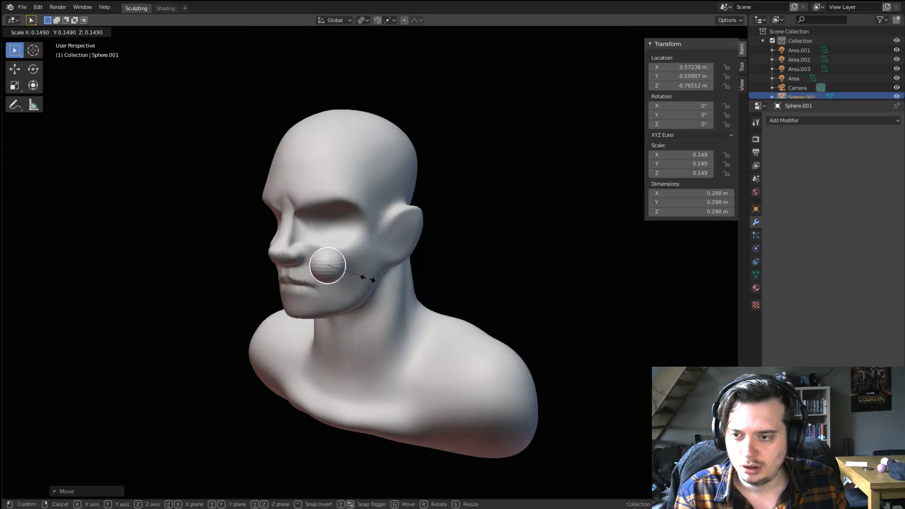
pyautogui.click(363, 275)
pyautogui.write('rx90')
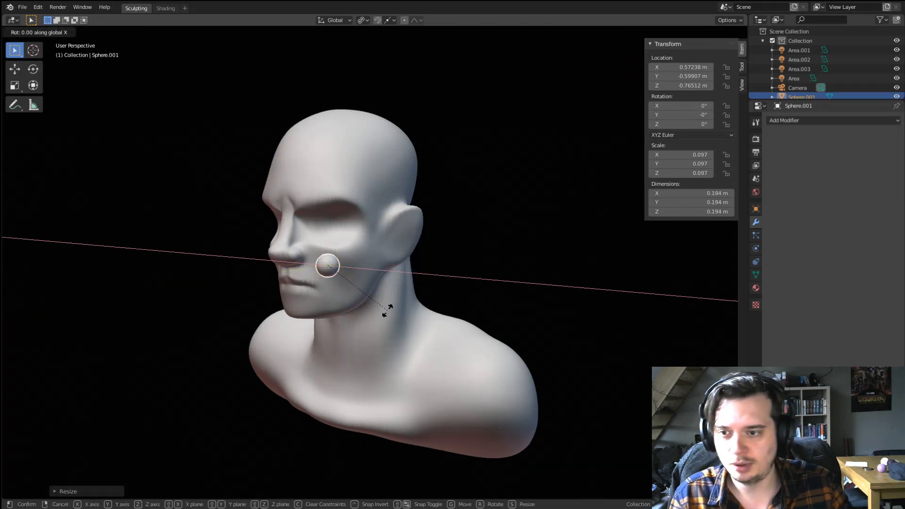
pyautogui.press('Return')
# Move the small sphere from the cheek up into the eye socket, aligning it from the side and the front.
pyautogui.moveTo(387, 311); pyautogui.dragTo(306, 323, button='middle')
pyautogui.press('g')
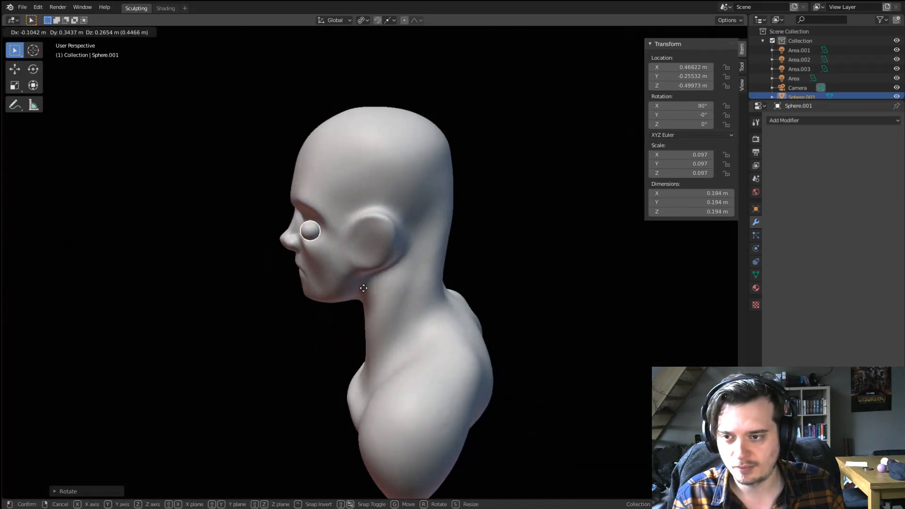
pyautogui.click(363, 287)
pyautogui.moveTo(431, 298); pyautogui.dragTo(543, 291, button='middle')
pyautogui.press('g')
pyautogui.click(528, 289)
pyautogui.scroll(4, 436, 252)
# Enlarge the eyeball sphere to a scale of about 0.144 and set it deeper into the eye socket.
pyautogui.press('s')
pyautogui.moveTo(472, 268); pyautogui.dragTo(522, 296, button='middle')
pyautogui.click(436, 241)
pyautogui.press('g')
pyautogui.click(432, 298)
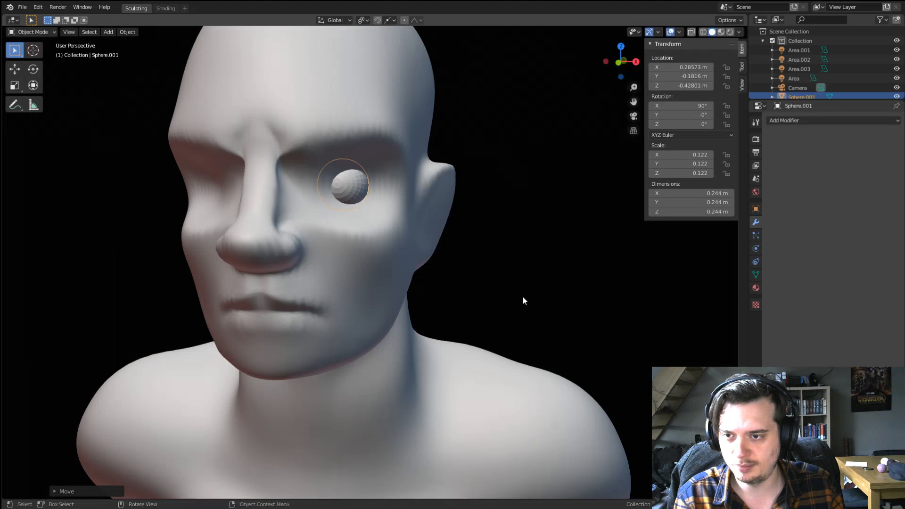
pyautogui.press('s')
pyautogui.click(442, 242)
pyautogui.moveTo(447, 302); pyautogui.dragTo(464, 302, button='middle')
# Add a Mirror modifier on the X axis to the eyeball, with the head mesh as the mirror object.
pyautogui.click(385, 292)
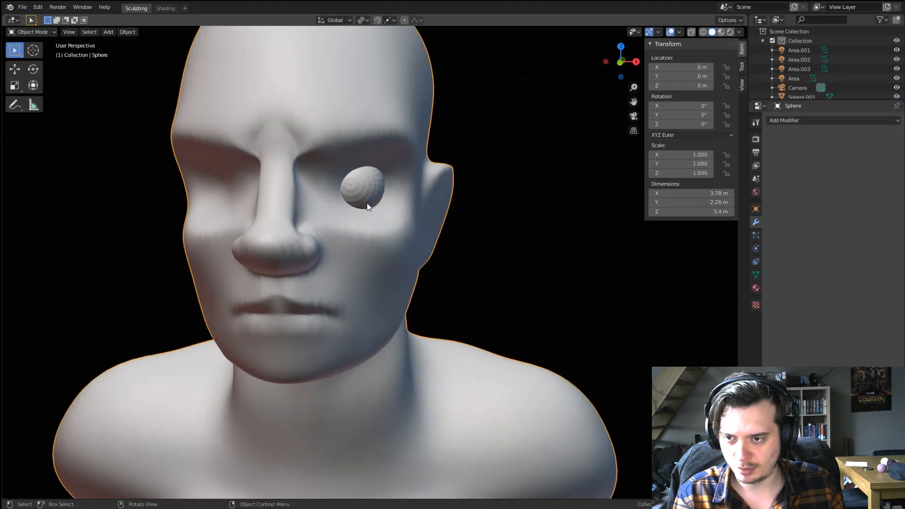
pyautogui.keyDown('shift'); pyautogui.click(367, 203); pyautogui.keyUp('shift')
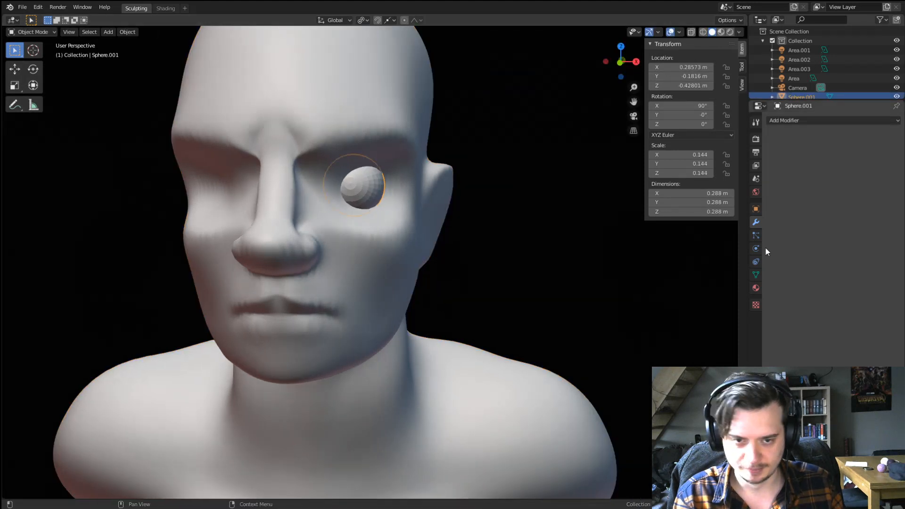
pyautogui.click(807, 121)
pyautogui.click(717, 213)
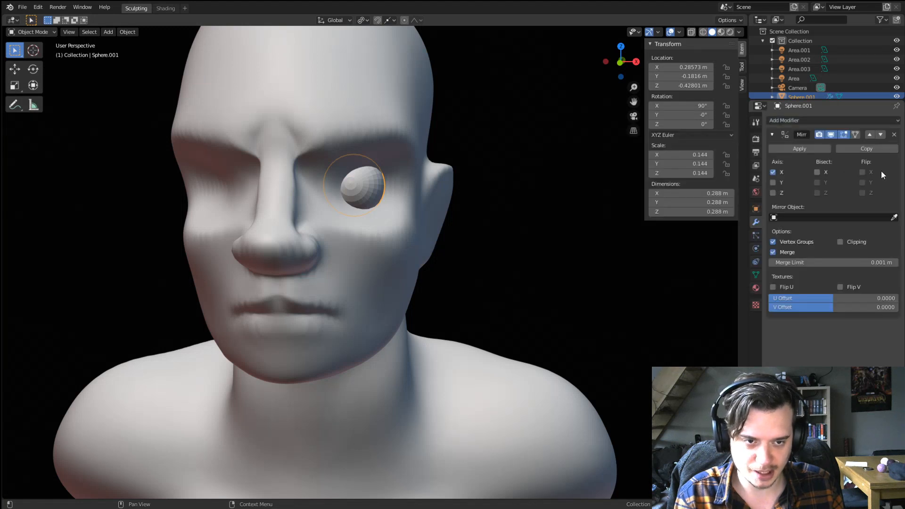
pyautogui.click(373, 323)
pyautogui.moveTo(372, 323); pyautogui.dragTo(473, 323, button='middle')
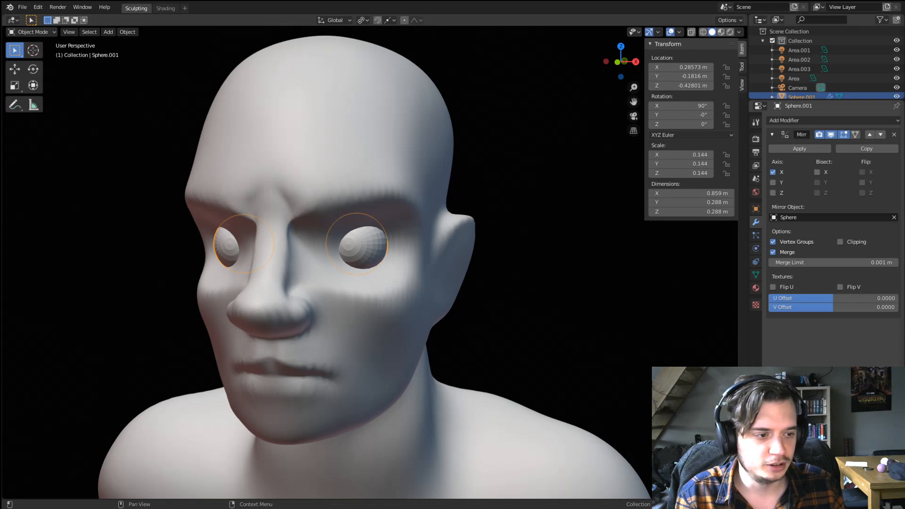
pyautogui.moveTo(295, 326); pyautogui.dragTo(239, 321, button='middle')
# Select the head mesh and switch it back to Sculpt Mode.
pyautogui.click(317, 267)
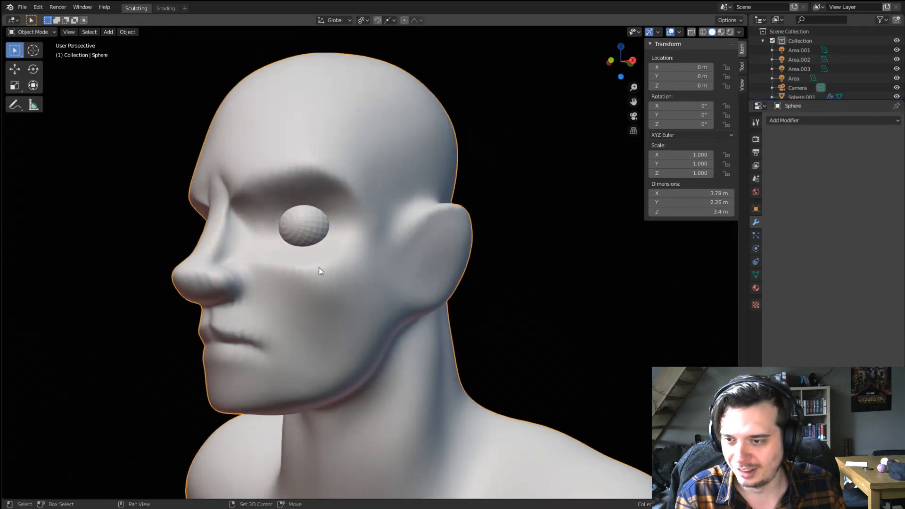
pyautogui.keyDown('shift'); pyautogui.moveTo(318, 267); pyautogui.dragTo(428, 323, button='middle'); pyautogui.keyUp('shift')
pyautogui.moveTo(428, 322); pyautogui.dragTo(452, 315, button='middle')
pyautogui.click(32, 32)
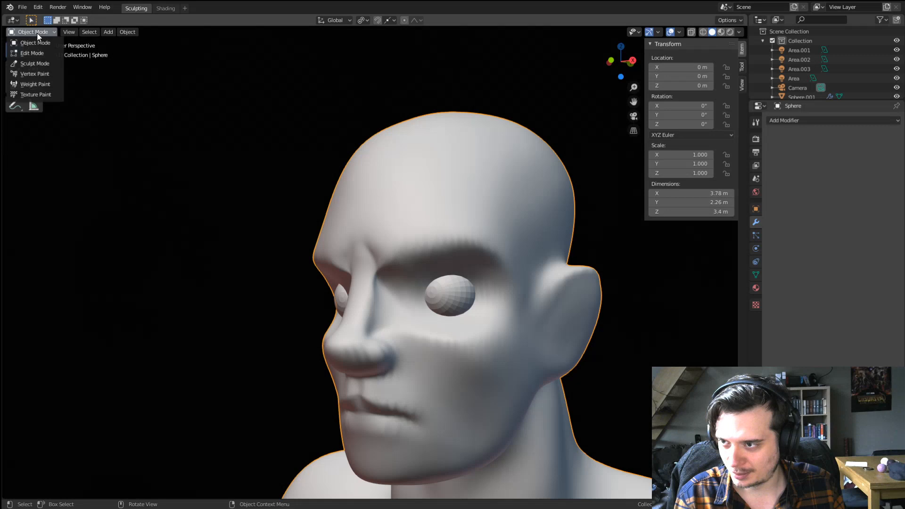
pyautogui.click(37, 61)
pyautogui.scroll(3, 490, 388)
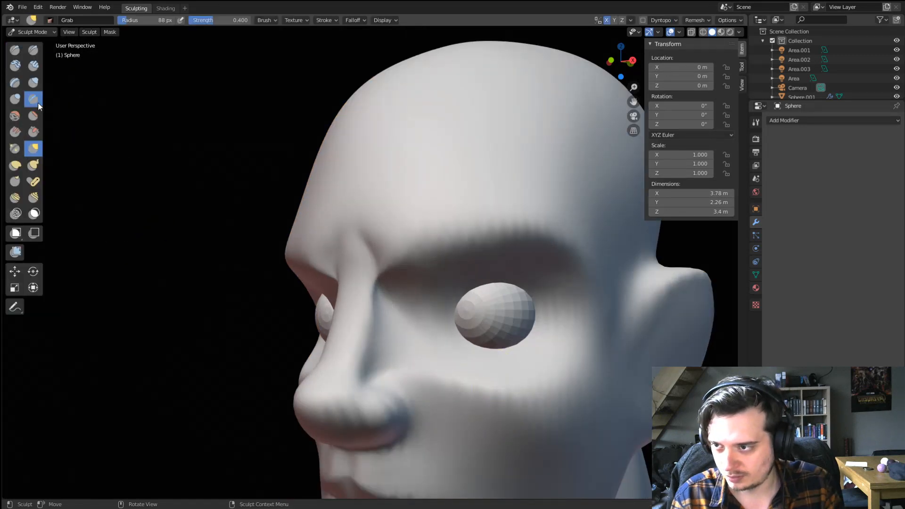
# Pull the eye socket surface in around the eyeball with the Grab brush at 150 px and 185 px.
pyautogui.click(34, 99)
pyautogui.moveTo(458, 287)
pyautogui.mouseDown(button='middle')
pyautogui.moveTo(481, 265)
pyautogui.moveTo(524, 308)
pyautogui.moveTo(399, 335)
pyautogui.mouseUp(button='middle')
pyautogui.press('g')
pyautogui.press('f')
pyautogui.click(493, 312)
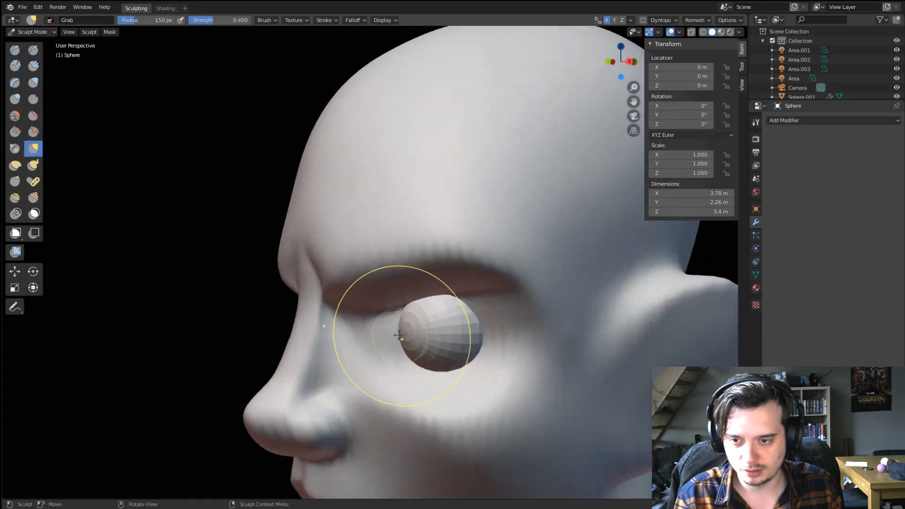
pyautogui.moveTo(399, 335); pyautogui.dragTo(420, 325)
pyautogui.moveTo(420, 325); pyautogui.dragTo(509, 313, button='middle')
pyautogui.press('f')
pyautogui.click(525, 314)
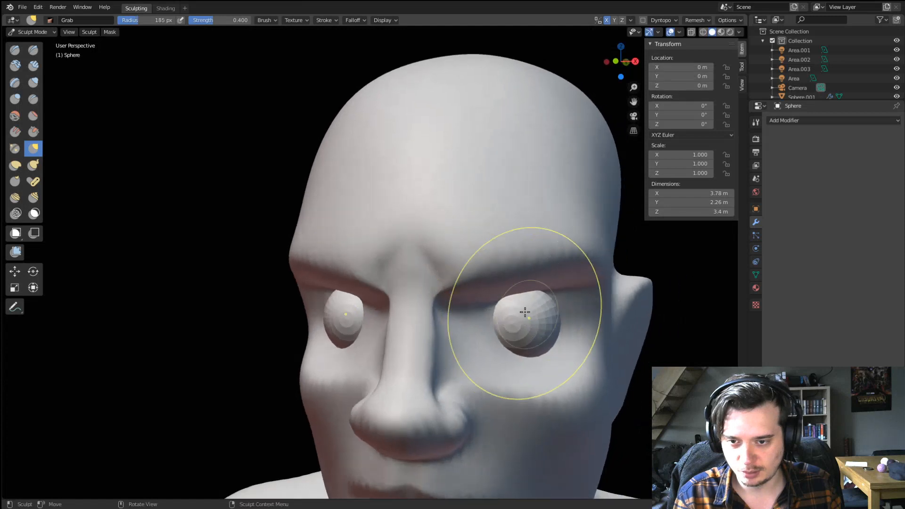
pyautogui.moveTo(525, 313)
pyautogui.mouseDown()
pyautogui.moveTo(523, 323)
pyautogui.moveTo(486, 321)
pyautogui.mouseUp()
# Build up the upper eyelid over the eyeball with the Blob brush at 79 px and open the remesh settings.
pyautogui.moveTo(486, 322)
pyautogui.mouseDown(button='middle')
pyautogui.moveTo(403, 327)
pyautogui.moveTo(409, 317)
pyautogui.mouseUp(button='middle')
pyautogui.press('f')
pyautogui.click(379, 326)
pyautogui.click(34, 84)
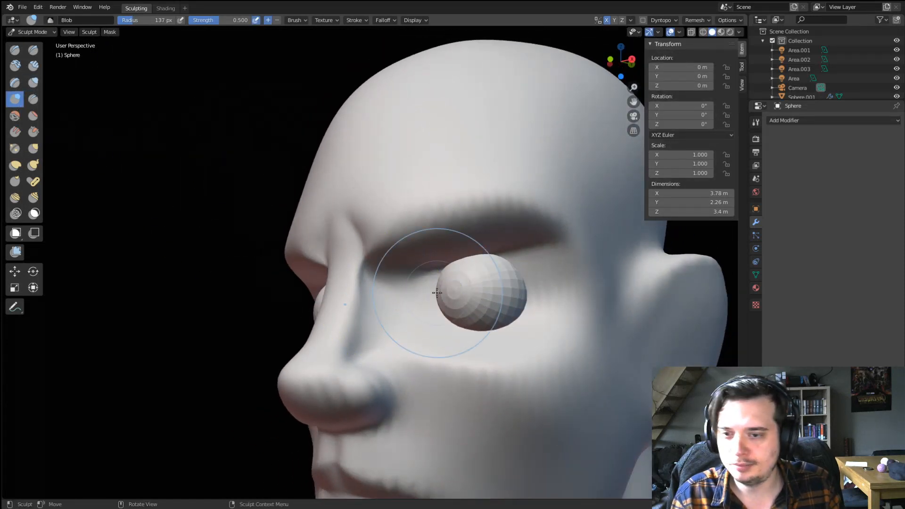
pyautogui.press('f')
pyautogui.moveTo(449, 265)
pyautogui.mouseDown()
pyautogui.moveTo(542, 271)
pyautogui.moveTo(426, 296)
pyautogui.moveTo(443, 273)
pyautogui.moveTo(427, 281)
pyautogui.mouseUp()
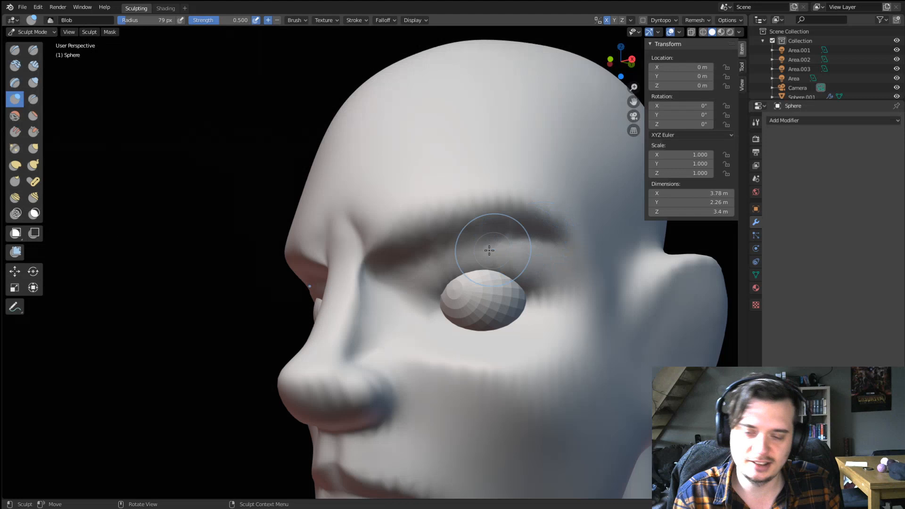
pyautogui.moveTo(489, 250); pyautogui.dragTo(497, 235, button='middle')
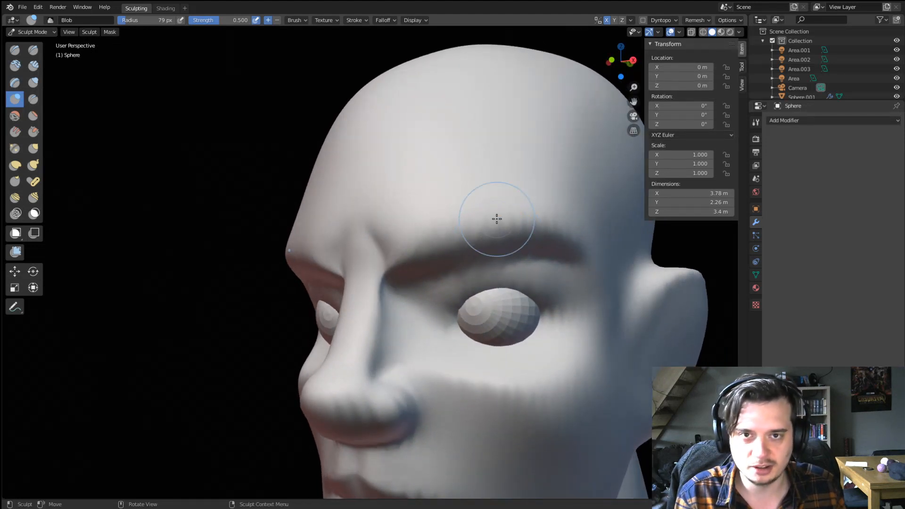
pyautogui.click(706, 18)
pyautogui.click(721, 38)
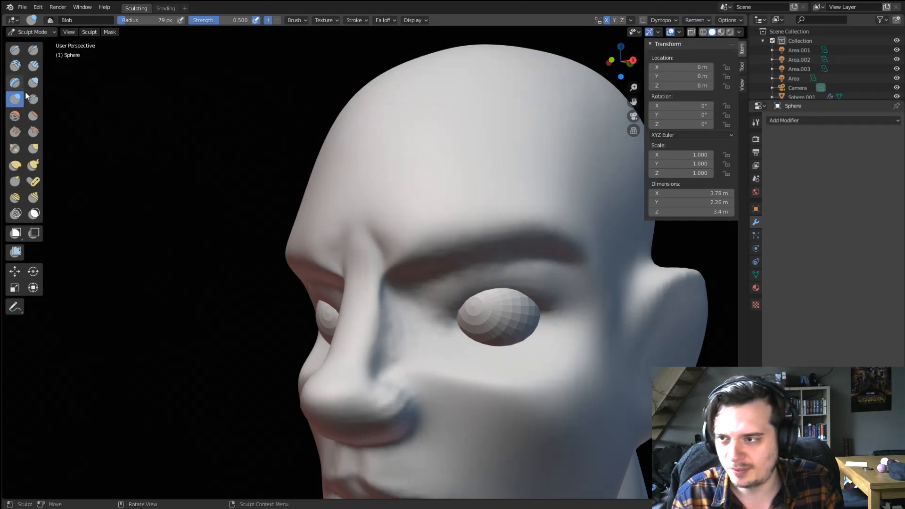
# Carve a crease along the upper eyelid from the inner to the outer corner with the Crease brush at 42 px.
pyautogui.press('f')
pyautogui.click(441, 326)
pyautogui.press('f')
pyautogui.click(446, 316)
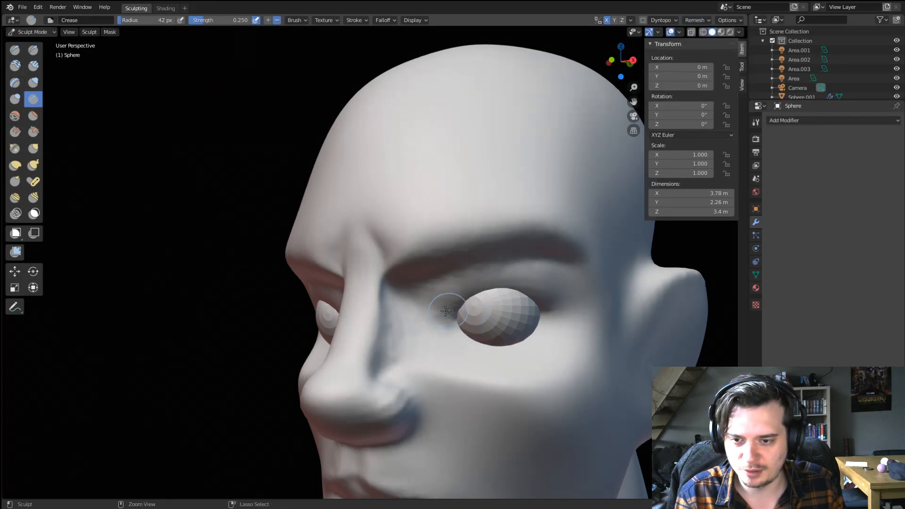
pyautogui.moveTo(465, 298); pyautogui.dragTo(464, 295)
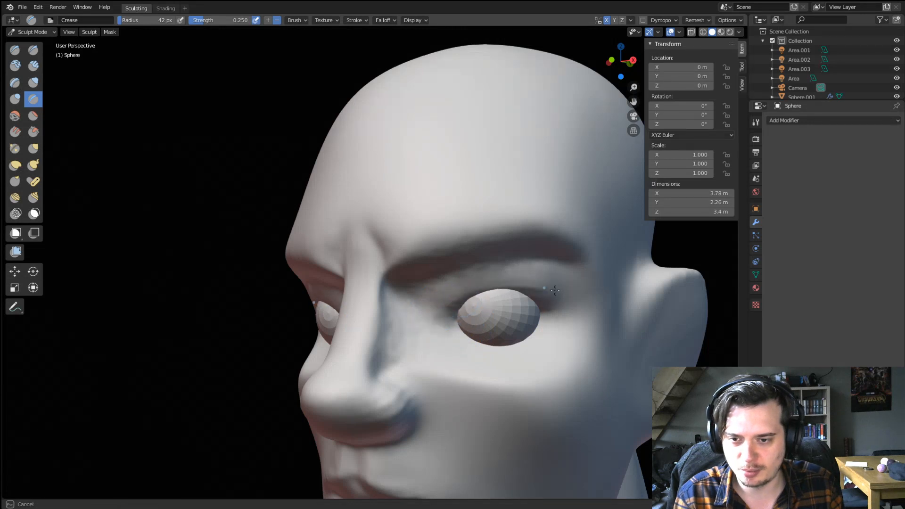
pyautogui.moveTo(553, 287); pyautogui.dragTo(556, 289)
# Reshape the inner eye corner against the eyeball with the Grab brush, starting at 126 px.
pyautogui.moveTo(502, 283); pyautogui.dragTo(448, 278, button='middle')
pyautogui.press('g')
pyautogui.press('f')
pyautogui.click(488, 279)
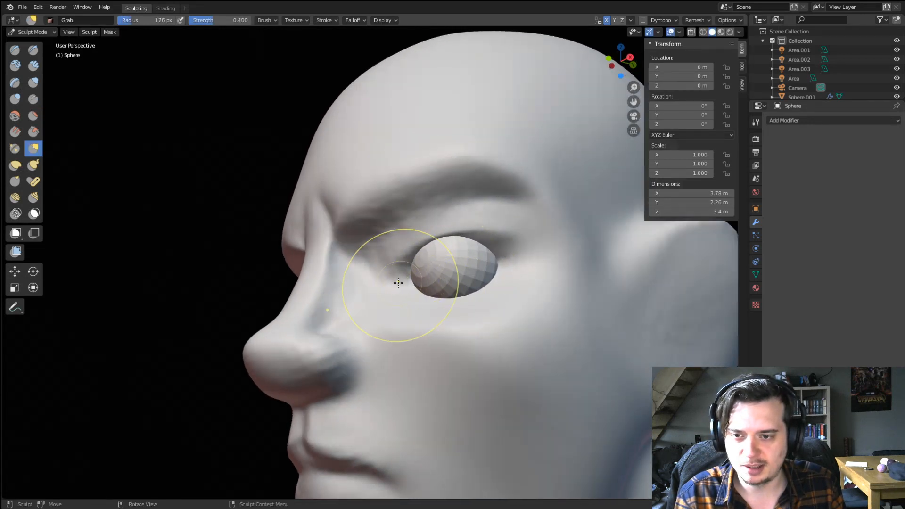
pyautogui.moveTo(398, 281); pyautogui.dragTo(406, 279)
pyautogui.moveTo(425, 282); pyautogui.dragTo(395, 270, button='middle')
pyautogui.press('f')
pyautogui.click(409, 260)
pyautogui.moveTo(386, 250); pyautogui.dragTo(371, 246)
# Adjust the upper eyelid and inner eye corner from the front with the Grab brush at 142 px.
pyautogui.moveTo(393, 235); pyautogui.dragTo(522, 227, button='middle')
pyautogui.press('f')
pyautogui.click(512, 234)
pyautogui.moveTo(535, 233); pyautogui.dragTo(535, 220)
pyautogui.moveTo(532, 208); pyautogui.dragTo(570, 267, button='middle')
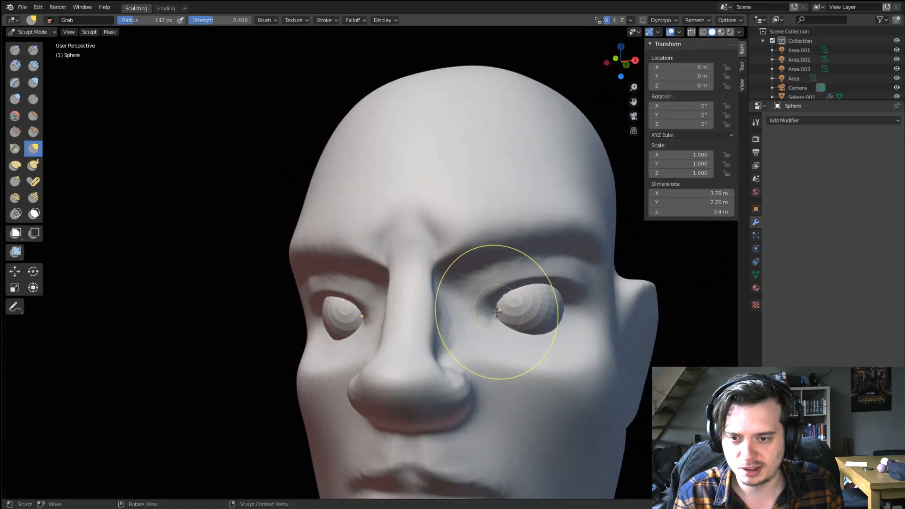
pyautogui.moveTo(498, 313); pyautogui.dragTo(491, 308)
# Fit the inner eyelid corner more closely around the eyeball from alternating side and front angles with the 142 px Grab brush.
pyautogui.moveTo(492, 300)
pyautogui.mouseDown(button='middle')
pyautogui.moveTo(494, 320)
pyautogui.moveTo(399, 309)
pyautogui.mouseUp(button='middle')
pyautogui.moveTo(283, 320); pyautogui.dragTo(304, 330, button='middle')
pyautogui.moveTo(303, 327); pyautogui.dragTo(295, 325)
pyautogui.moveTo(297, 325)
pyautogui.mouseDown(button='middle')
pyautogui.moveTo(370, 333)
pyautogui.moveTo(416, 317)
pyautogui.mouseUp(button='middle')
pyautogui.moveTo(475, 305); pyautogui.dragTo(468, 303)
pyautogui.moveTo(465, 304); pyautogui.dragTo(273, 318, button='middle')
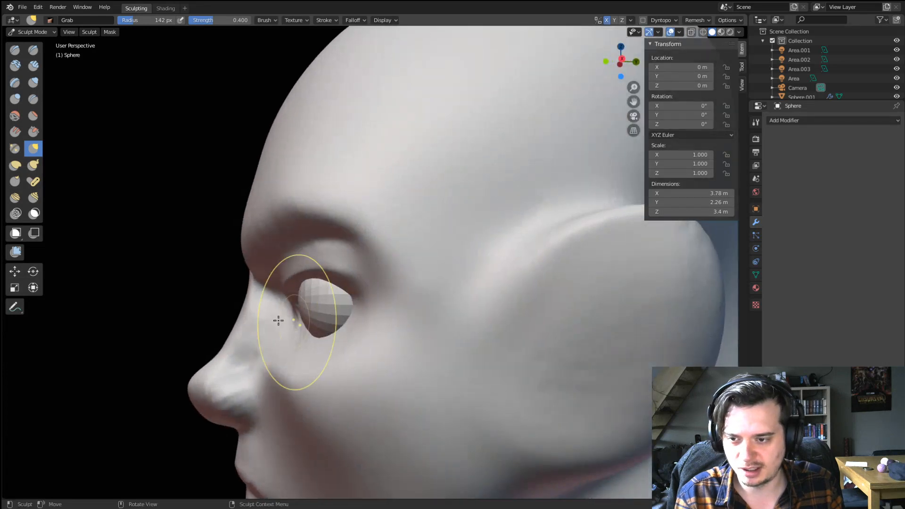
pyautogui.moveTo(296, 319); pyautogui.dragTo(315, 313)
pyautogui.moveTo(314, 313)
pyautogui.mouseDown(button='middle')
pyautogui.moveTo(424, 293)
pyautogui.moveTo(472, 297)
pyautogui.mouseUp(button='middle')
# Reshape the outer brow and temple with the Grab brush, enlarging its radius to 197 px and 254 px.
pyautogui.press('f')
pyautogui.click(316, 321)
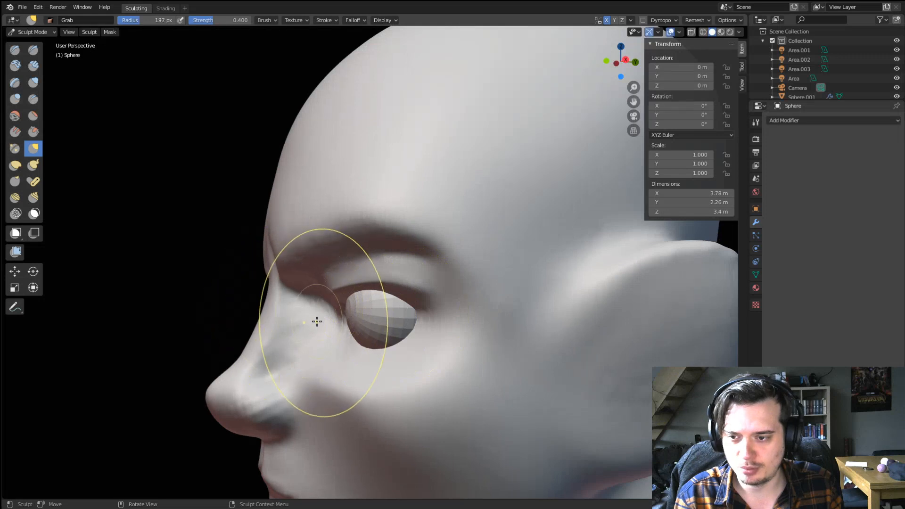
pyautogui.moveTo(343, 314); pyautogui.dragTo(483, 298, button='middle')
pyautogui.moveTo(459, 327); pyautogui.dragTo(455, 305, button='middle')
pyautogui.scroll(-3, 424, 351)
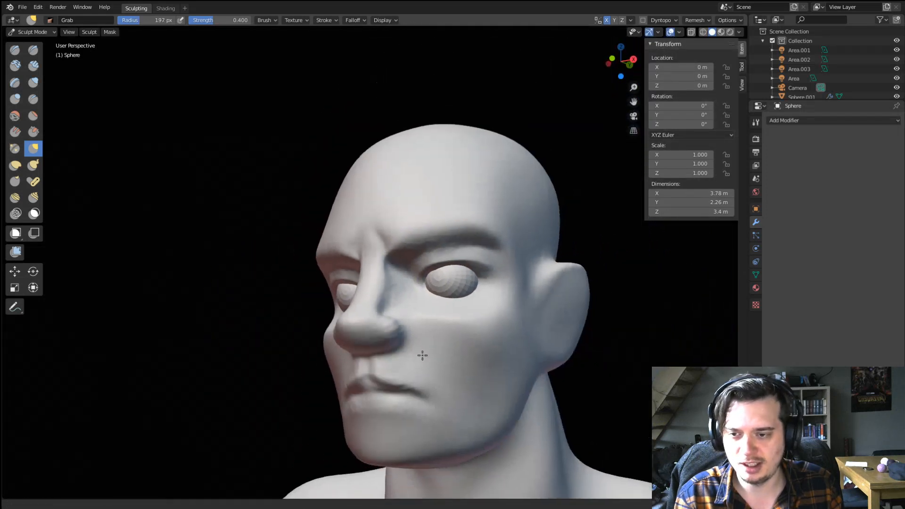
pyautogui.moveTo(423, 355); pyautogui.dragTo(542, 344, button='middle')
pyautogui.press('f')
pyautogui.click(401, 330)
pyautogui.click(516, 329)
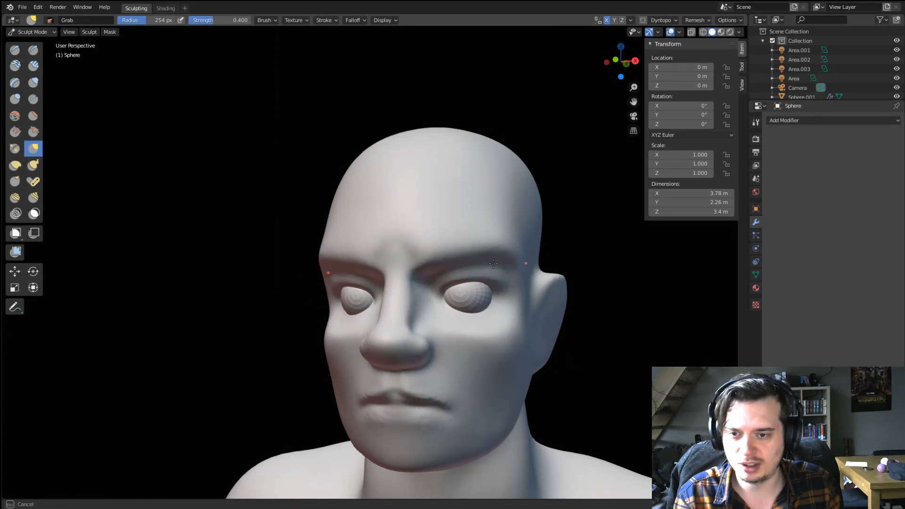
pyautogui.moveTo(385, 343); pyautogui.dragTo(471, 327, button='middle')
pyautogui.moveTo(505, 283); pyautogui.dragTo(461, 287, button='middle')
# Reshape the eye area with the Grab brush at 325 px, smooth the cheek and undo the last stroke.
pyautogui.press('f')
pyautogui.click(439, 300)
pyautogui.scroll(-2, 438, 306)
pyautogui.moveTo(422, 334); pyautogui.dragTo(430, 344, button='middle')
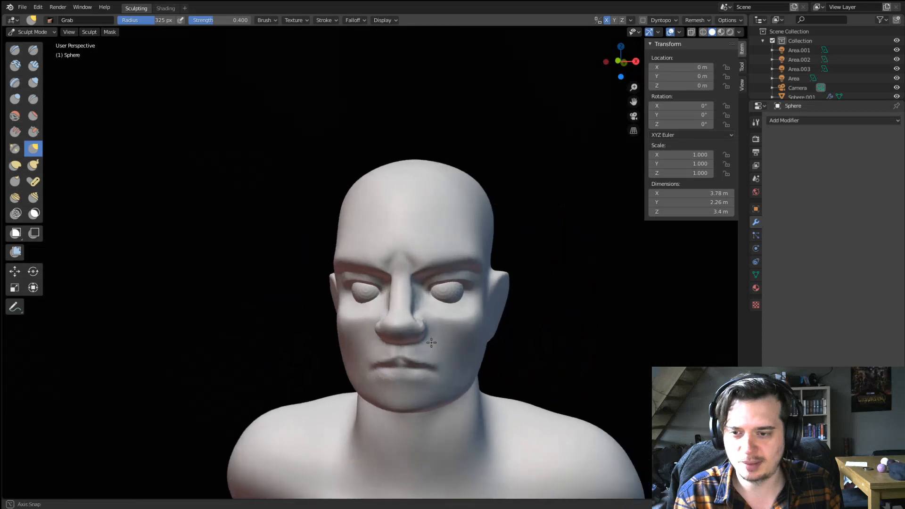
pyautogui.moveTo(408, 300); pyautogui.dragTo(464, 288)
pyautogui.keyDown('shift'); pyautogui.moveTo(461, 331); pyautogui.dragTo(451, 334); pyautogui.keyUp('shift')
pyautogui.moveTo(415, 325)
pyautogui.mouseDown(button='middle')
pyautogui.moveTo(376, 321)
pyautogui.moveTo(424, 290)
pyautogui.mouseUp(button='middle')
pyautogui.hotkey('ctrl', 'z')
# Examine the brow, eye and nose shapes from close up and from a distance.
pyautogui.scroll(2, 413, 317)
pyautogui.scroll(2, 421, 290)
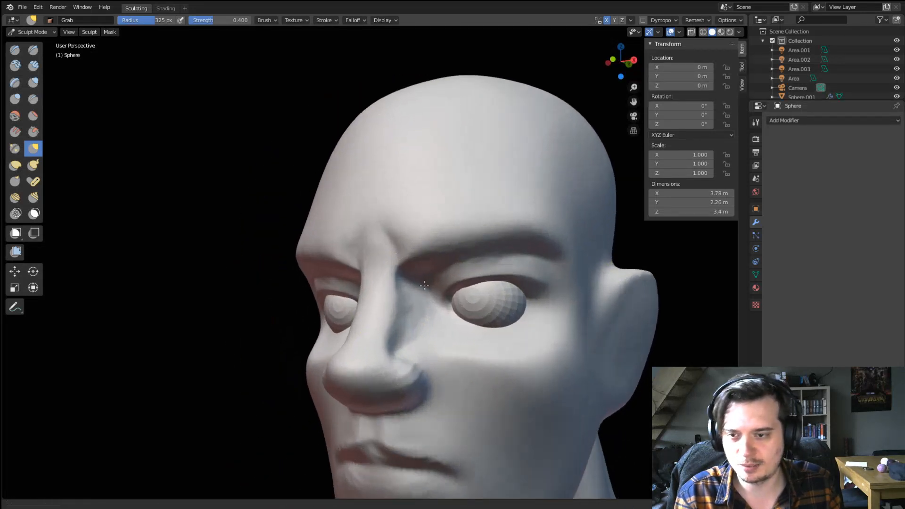
pyautogui.press('f')
pyautogui.click(424, 309)
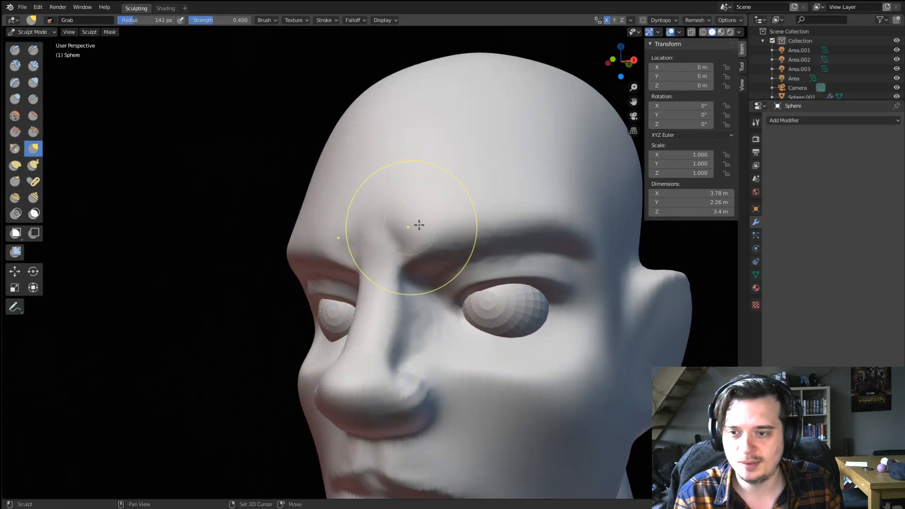
pyautogui.moveTo(419, 225)
pyautogui.mouseDown(button='middle')
pyautogui.moveTo(467, 216)
pyautogui.moveTo(437, 234)
pyautogui.moveTo(411, 223)
pyautogui.mouseUp(button='middle')
pyautogui.scroll(-5, 401, 273)
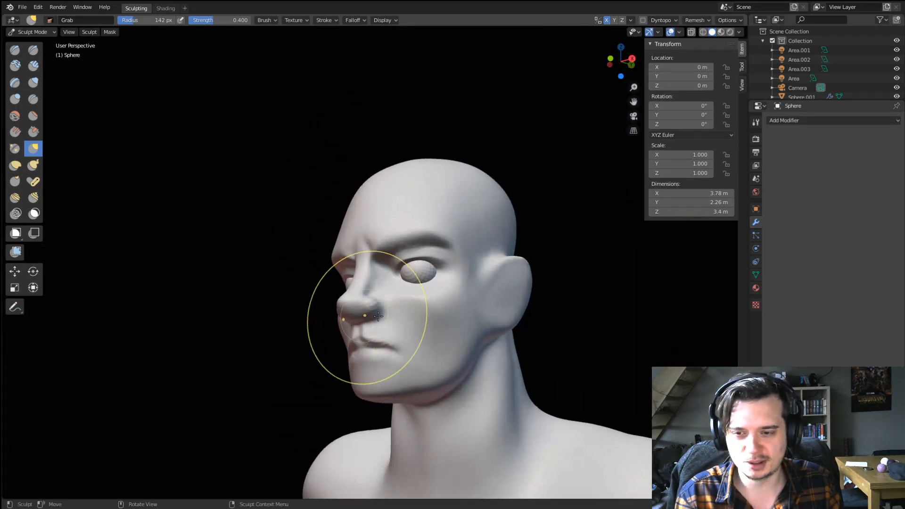
pyautogui.moveTo(378, 315); pyautogui.dragTo(418, 322, button='middle')
pyautogui.scroll(2, 419, 321)
pyautogui.moveTo(488, 403); pyautogui.dragTo(434, 323, button='middle')
pyautogui.scroll(3, 435, 324)
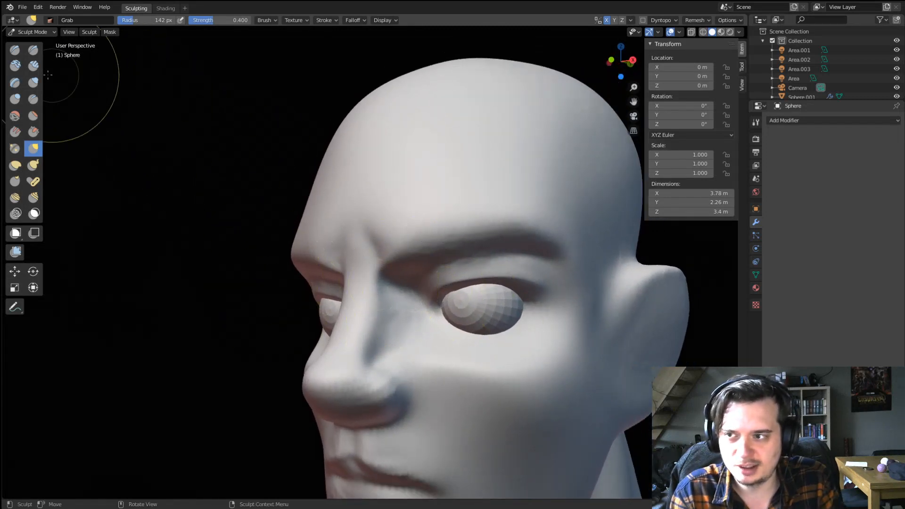
# Build up the brow ridge and lower forehead with the Clay Strips brush at 66 px and 113 px, smoothing between strokes.
pyautogui.click(33, 66)
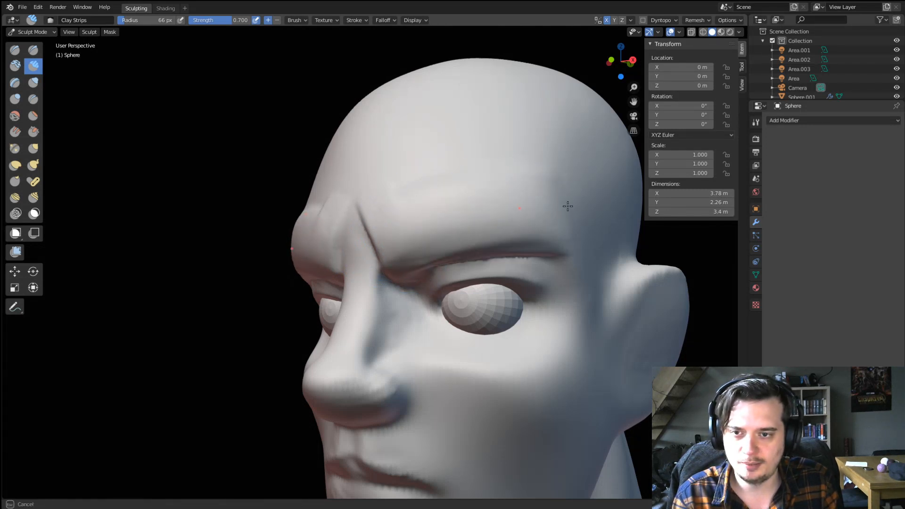
pyautogui.keyDown('shift'); pyautogui.moveTo(568, 206); pyautogui.dragTo(523, 204); pyautogui.keyUp('shift')
pyautogui.moveTo(456, 196); pyautogui.dragTo(465, 209, button='middle')
pyautogui.press('f')
pyautogui.click(473, 209)
pyautogui.moveTo(351, 210); pyautogui.dragTo(556, 204)
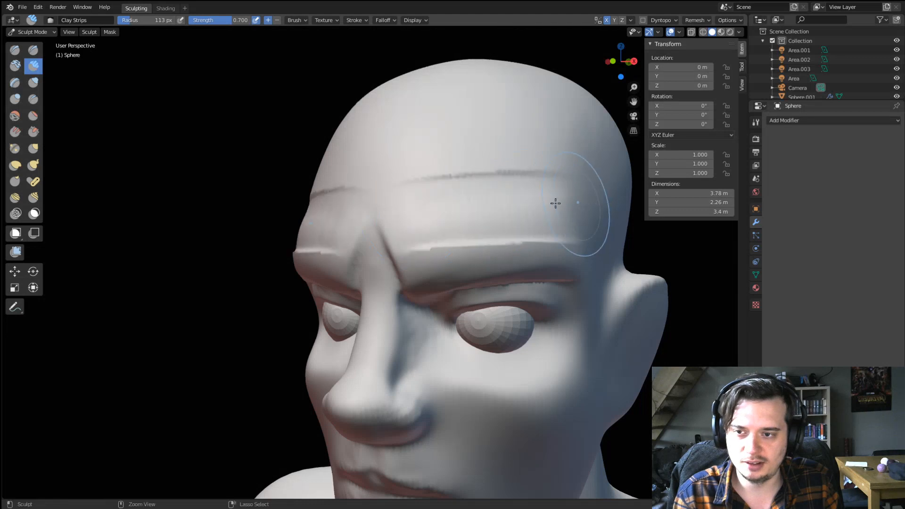
# Pull the outer end of the brow ridge outward with the Grab brush at 121 px.
pyautogui.moveTo(527, 230); pyautogui.dragTo(542, 178, button='middle')
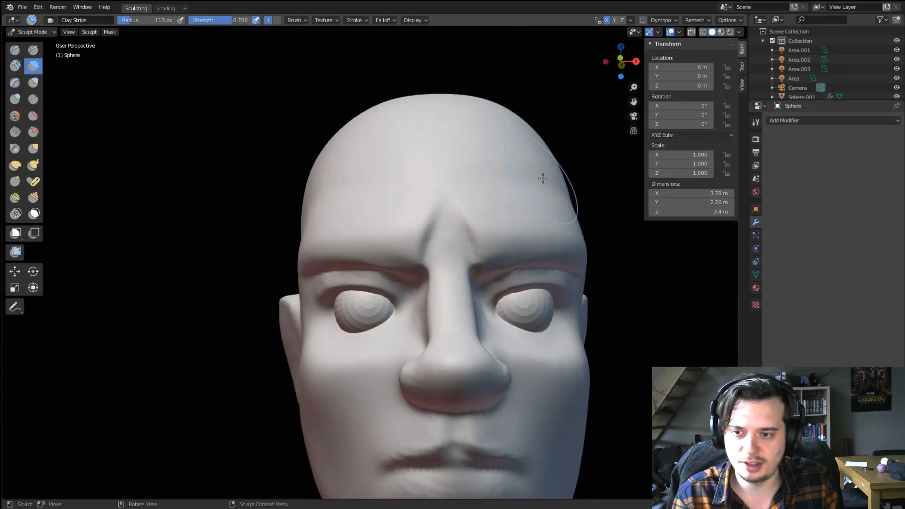
pyautogui.press('g')
pyautogui.press('f')
pyautogui.click(566, 234)
pyautogui.moveTo(565, 233); pyautogui.dragTo(583, 232)
pyautogui.moveTo(581, 232); pyautogui.dragTo(546, 232, button='middle')
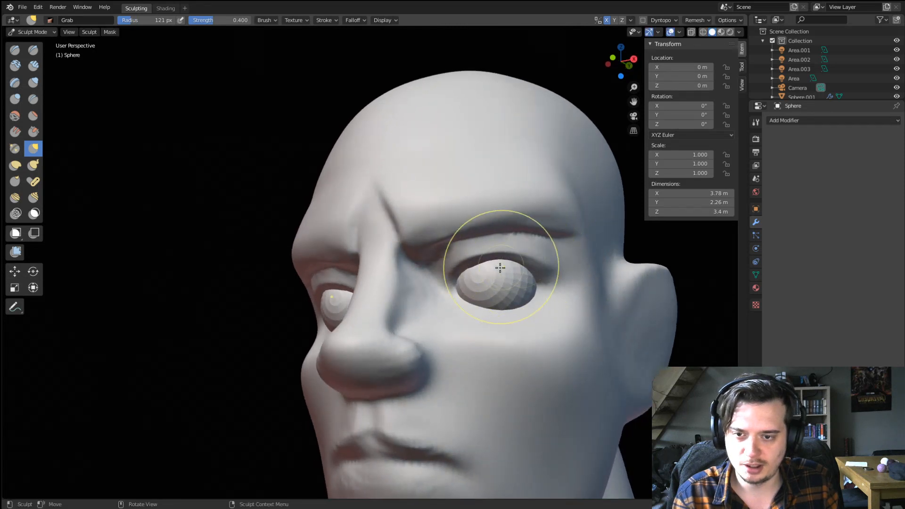
# Reshape the upper eyelid over the eyeball with the Grab brush, starting at 90 px.
pyautogui.moveTo(500, 267)
pyautogui.mouseDown(button='middle')
pyautogui.moveTo(414, 270)
pyautogui.moveTo(490, 289)
pyautogui.mouseUp(button='middle')
pyautogui.press('f')
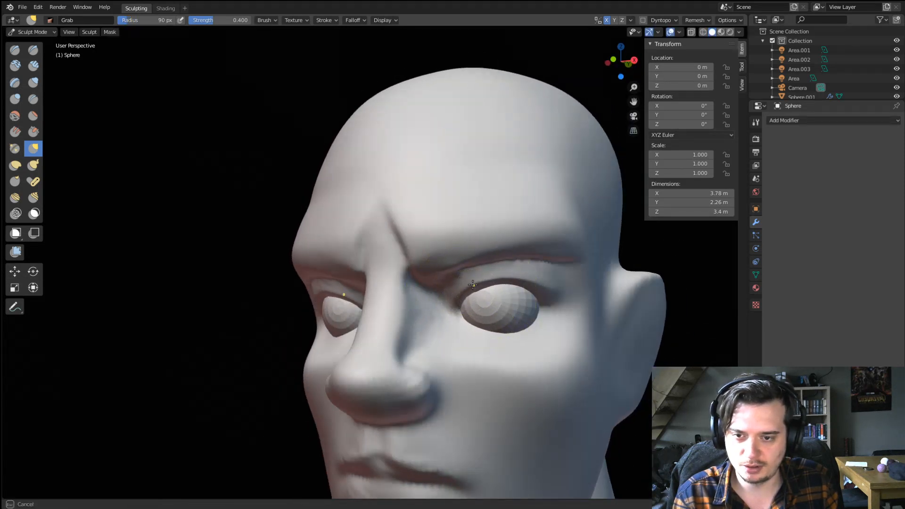
pyautogui.press('f')
pyautogui.moveTo(497, 289); pyautogui.dragTo(529, 290)
pyautogui.click(605, 295)
pyautogui.scroll(-2, 518, 283)
# Shape a more pronounced cheekbone beneath the eye with the Grab brush at 197 px.
pyautogui.moveTo(500, 298)
pyautogui.mouseDown(button='middle')
pyautogui.moveTo(576, 307)
pyautogui.moveTo(580, 299)
pyautogui.moveTo(461, 303)
pyautogui.moveTo(406, 325)
pyautogui.moveTo(430, 307)
pyautogui.mouseUp(button='middle')
pyautogui.scroll(-2, 400, 341)
pyautogui.scroll(2, 434, 293)
pyautogui.moveTo(387, 372)
pyautogui.keyDown('shift'); pyautogui.mouseDown(button='middle')
pyautogui.moveTo(392, 307)
pyautogui.moveTo(417, 279)
pyautogui.mouseUp(button='middle'); pyautogui.keyUp('shift')
pyautogui.scroll(3, 396, 297)
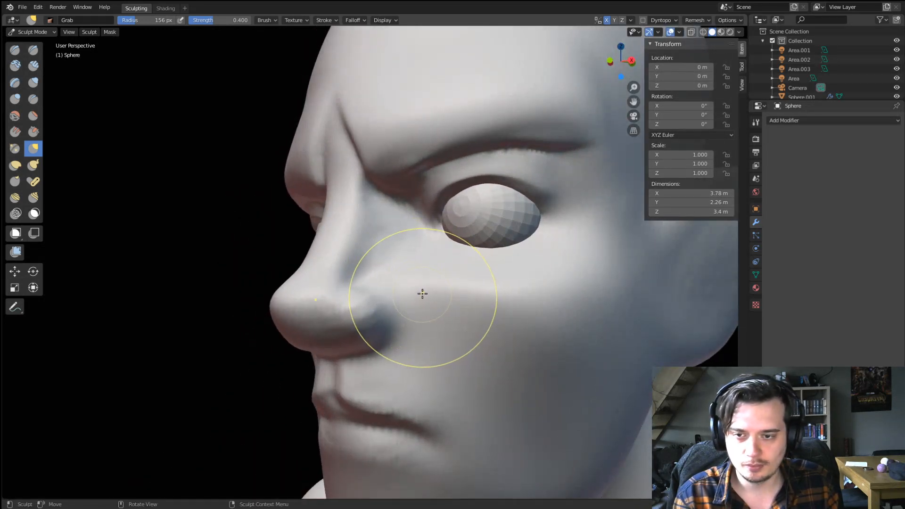
pyautogui.press('f')
pyautogui.click(480, 285)
pyautogui.scroll(-1, 474, 288)
pyautogui.press('f')
pyautogui.click(431, 318)
pyautogui.press('f')
pyautogui.click(411, 312)
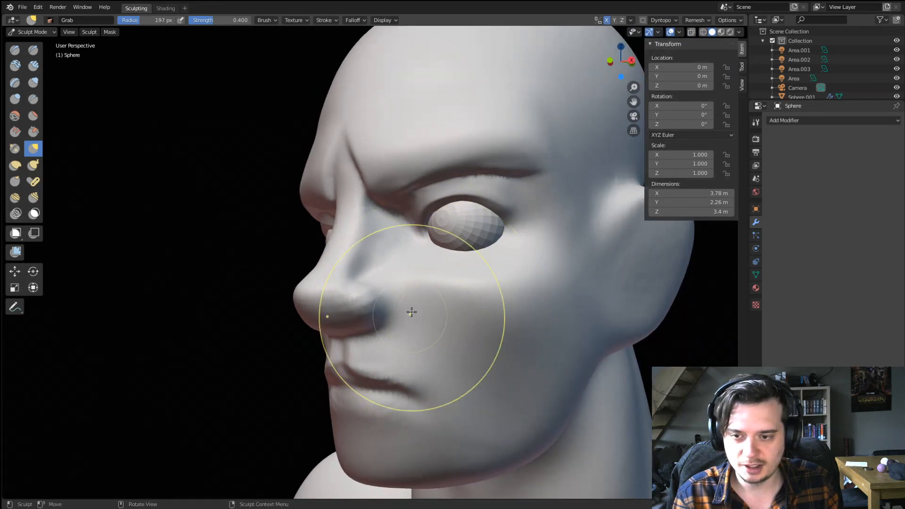
pyautogui.moveTo(411, 312); pyautogui.dragTo(506, 323)
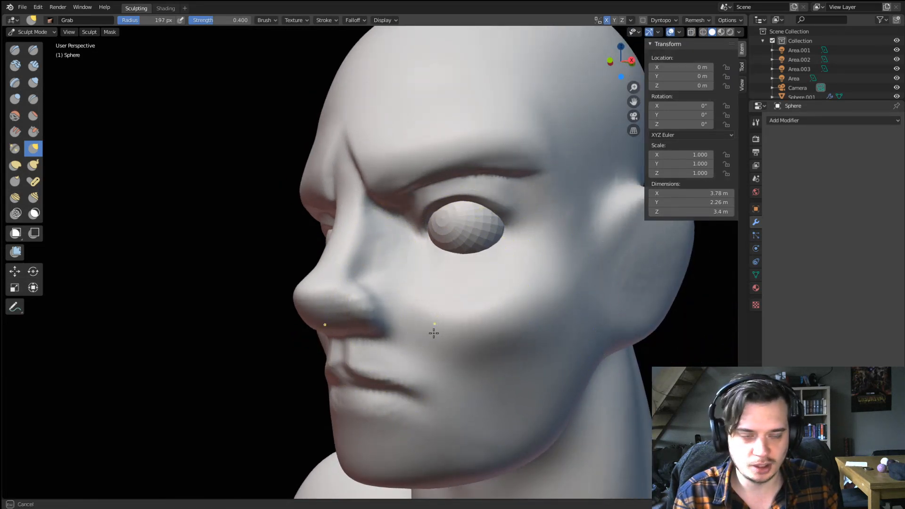
pyautogui.moveTo(433, 334); pyautogui.dragTo(446, 326)
pyautogui.moveTo(458, 325)
pyautogui.mouseDown(button='middle')
pyautogui.moveTo(532, 283)
pyautogui.moveTo(490, 268)
pyautogui.mouseUp(button='middle')
pyautogui.scroll(-1, 491, 255)
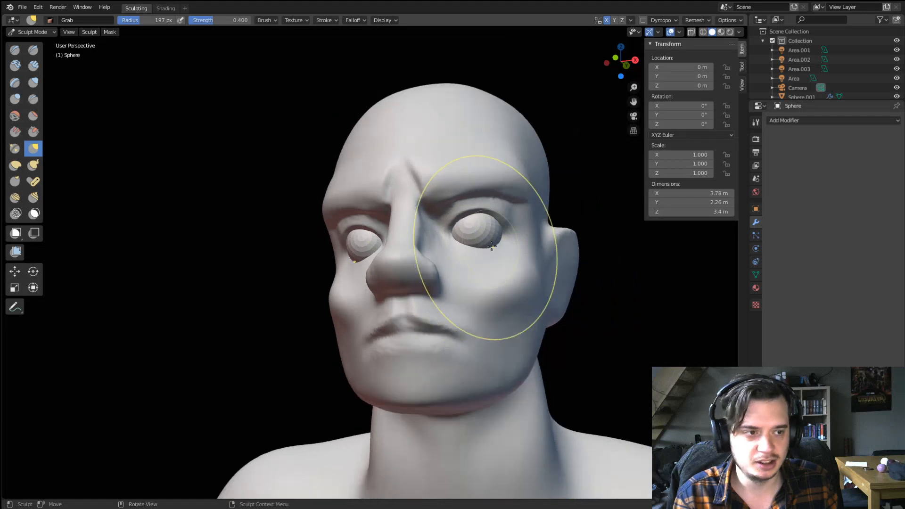
# Carve a curved eye-bag fold beneath the lower eyelid with the Crease brush at 67 px.
pyautogui.scroll(5, 491, 245)
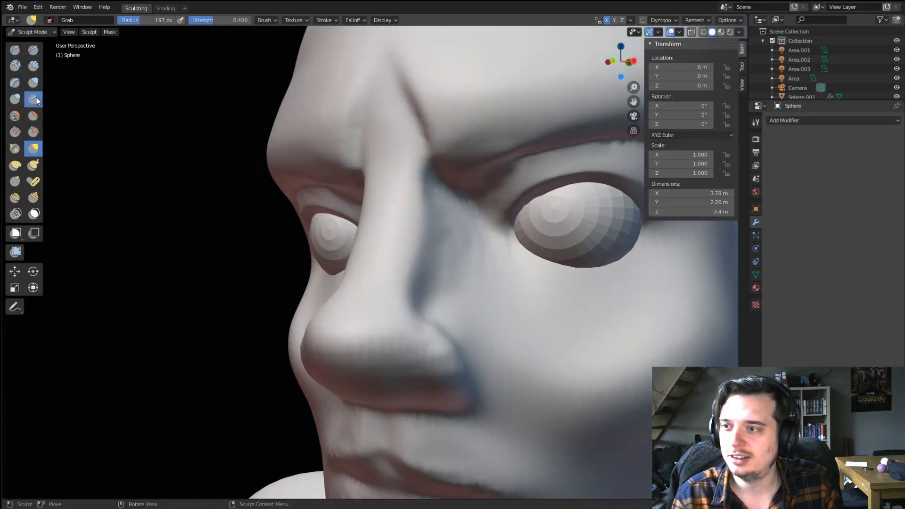
pyautogui.click(33, 99)
pyautogui.moveTo(439, 254)
pyautogui.mouseDown(button='middle')
pyautogui.moveTo(457, 259)
pyautogui.moveTo(404, 263)
pyautogui.mouseUp(button='middle')
pyautogui.scroll(2, 415, 236)
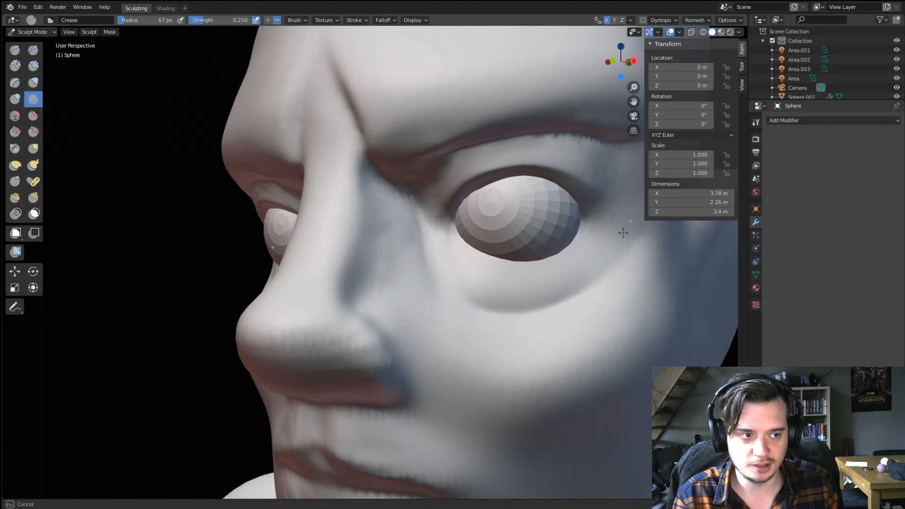
# Refine the cheeks and narrow the jaw with the Grab brush, starting at 106 px.
pyautogui.scroll(-5, 478, 319)
pyautogui.moveTo(478, 319); pyautogui.dragTo(519, 305, button='middle')
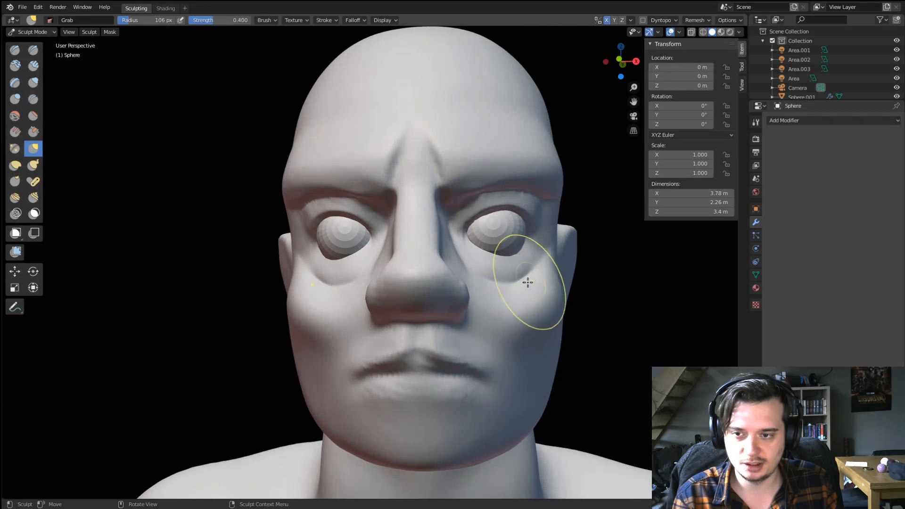
pyautogui.press('f')
pyautogui.click(545, 302)
pyautogui.press('f')
pyautogui.click(543, 332)
pyautogui.moveTo(515, 378); pyautogui.dragTo(513, 367)
pyautogui.moveTo(514, 367)
pyautogui.mouseDown(button='middle')
pyautogui.moveTo(487, 361)
pyautogui.moveTo(462, 320)
pyautogui.mouseUp(button='middle')
pyautogui.moveTo(481, 283); pyautogui.dragTo(482, 282)
pyautogui.moveTo(483, 282)
pyautogui.mouseDown(button='middle')
pyautogui.moveTo(485, 289)
pyautogui.moveTo(575, 263)
pyautogui.moveTo(549, 260)
pyautogui.moveTo(523, 285)
pyautogui.moveTo(510, 279)
pyautogui.moveTo(517, 289)
pyautogui.mouseUp(button='middle')
pyautogui.moveTo(550, 264)
pyautogui.mouseDown(button='middle')
pyautogui.moveTo(585, 263)
pyautogui.moveTo(501, 270)
pyautogui.moveTo(570, 259)
pyautogui.moveTo(579, 247)
pyautogui.moveTo(459, 176)
pyautogui.moveTo(434, 186)
pyautogui.moveTo(431, 197)
pyautogui.moveTo(368, 202)
pyautogui.moveTo(303, 242)
pyautogui.moveTo(279, 242)
pyautogui.moveTo(344, 239)
pyautogui.moveTo(374, 269)
pyautogui.mouseUp(button='middle')
# Adjust the nose from the front and in profile with the Grab brush at 95 px and 124 px.
pyautogui.press('f')
pyautogui.click(414, 204)
pyautogui.press('f')
pyautogui.click(262, 252)
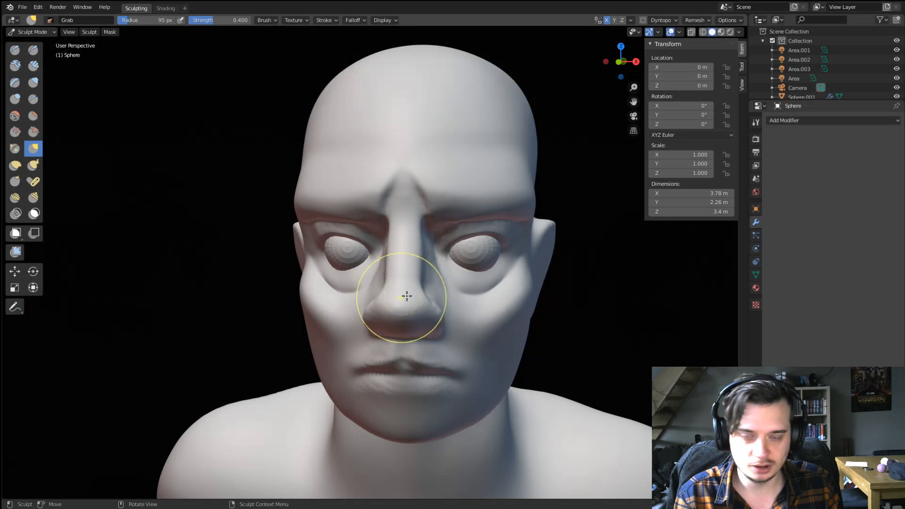
pyautogui.moveTo(416, 228)
pyautogui.mouseDown(button='middle')
pyautogui.moveTo(457, 250)
pyautogui.moveTo(276, 267)
pyautogui.mouseUp(button='middle')
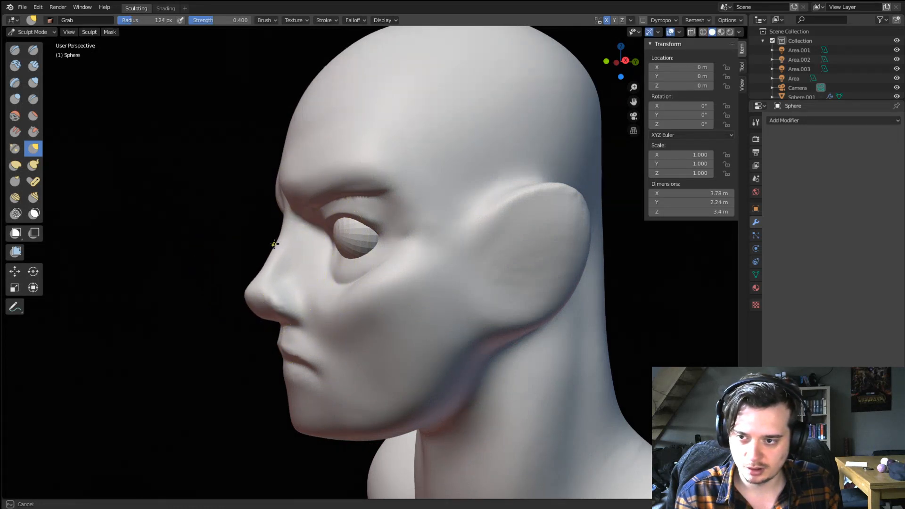
pyautogui.click(277, 246)
pyautogui.moveTo(277, 245)
pyautogui.mouseDown(button='middle')
pyautogui.moveTo(289, 268)
pyautogui.moveTo(330, 297)
pyautogui.moveTo(323, 264)
pyautogui.moveTo(399, 270)
pyautogui.moveTo(354, 257)
pyautogui.moveTo(312, 313)
pyautogui.mouseUp(button='middle')
# Adjust the mouth and chin profile with the Grab brush at 122 px, and the lower cheeks from the front at 199 px.
pyautogui.press('f')
pyautogui.click(291, 344)
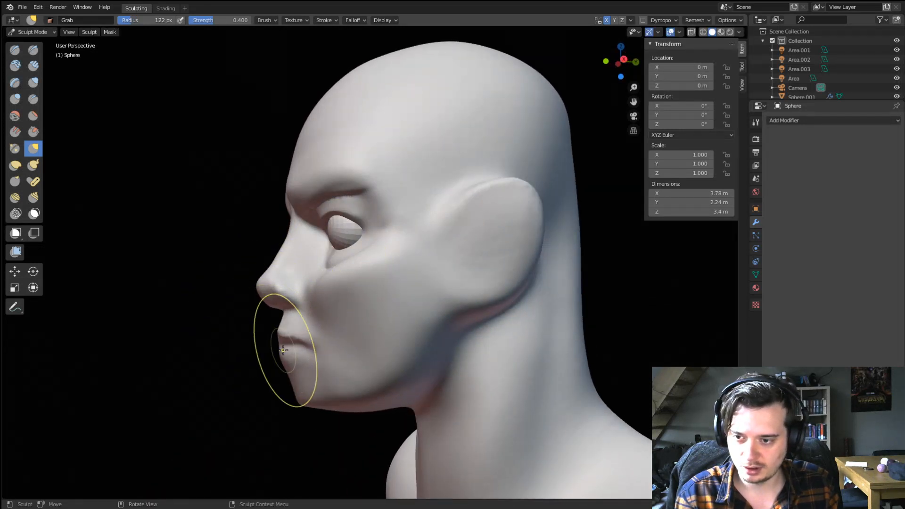
pyautogui.moveTo(291, 350)
pyautogui.mouseDown(button='middle')
pyautogui.moveTo(364, 313)
pyautogui.moveTo(339, 329)
pyautogui.moveTo(359, 353)
pyautogui.moveTo(344, 307)
pyautogui.moveTo(332, 314)
pyautogui.moveTo(361, 333)
pyautogui.moveTo(377, 320)
pyautogui.moveTo(363, 269)
pyautogui.mouseUp(button='middle')
pyautogui.press('f')
pyautogui.click(390, 311)
pyautogui.moveTo(362, 269)
pyautogui.keyDown('ctrl'); pyautogui.mouseDown(button='middle')
pyautogui.moveTo(360, 295)
pyautogui.moveTo(344, 302)
pyautogui.mouseUp(button='middle'); pyautogui.keyUp('ctrl')
pyautogui.press('f')
pyautogui.click(344, 312)
pyautogui.moveTo(367, 324); pyautogui.dragTo(370, 329)
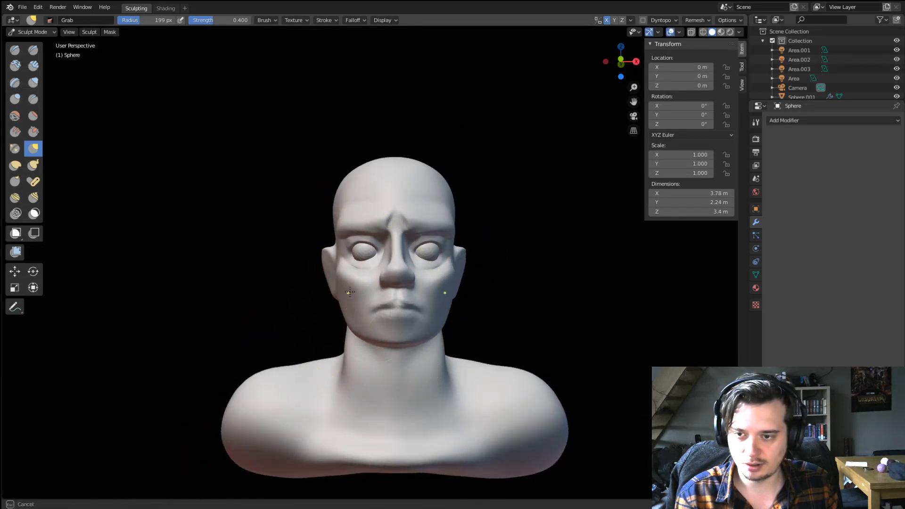
# Reshape the forehead in profile with the Grab brush at 211 px and the brow area at 140 px.
pyautogui.moveTo(392, 336); pyautogui.dragTo(279, 335, button='middle')
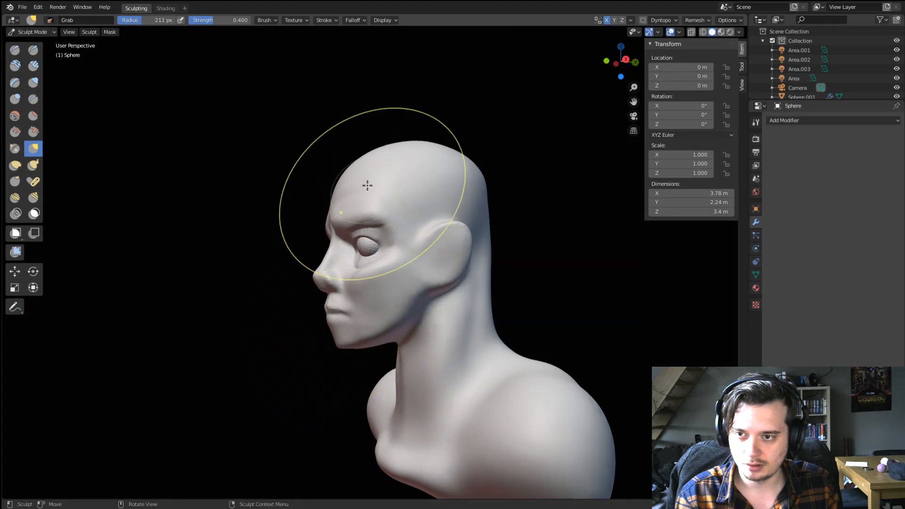
pyautogui.moveTo(367, 186); pyautogui.dragTo(361, 154)
pyautogui.moveTo(365, 162)
pyautogui.mouseDown(button='middle')
pyautogui.moveTo(431, 185)
pyautogui.moveTo(477, 227)
pyautogui.moveTo(426, 238)
pyautogui.mouseUp(button='middle')
pyautogui.scroll(4, 461, 188)
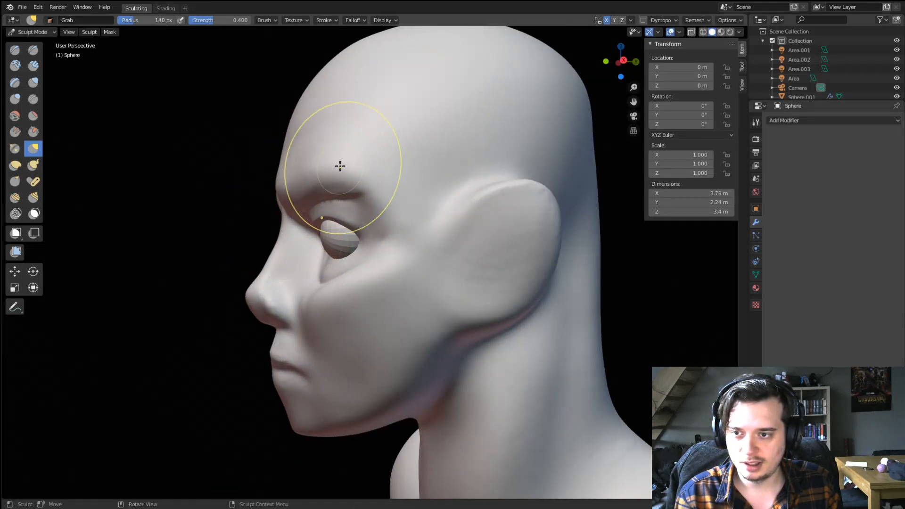
pyautogui.moveTo(337, 177); pyautogui.dragTo(477, 160, button='middle')
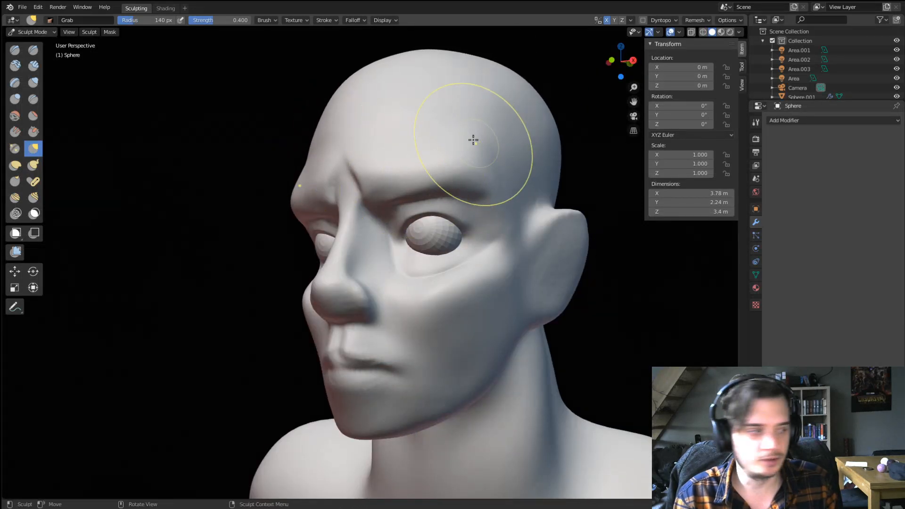
pyautogui.scroll(1, 355, 245)
pyautogui.scroll(-1, 361, 240)
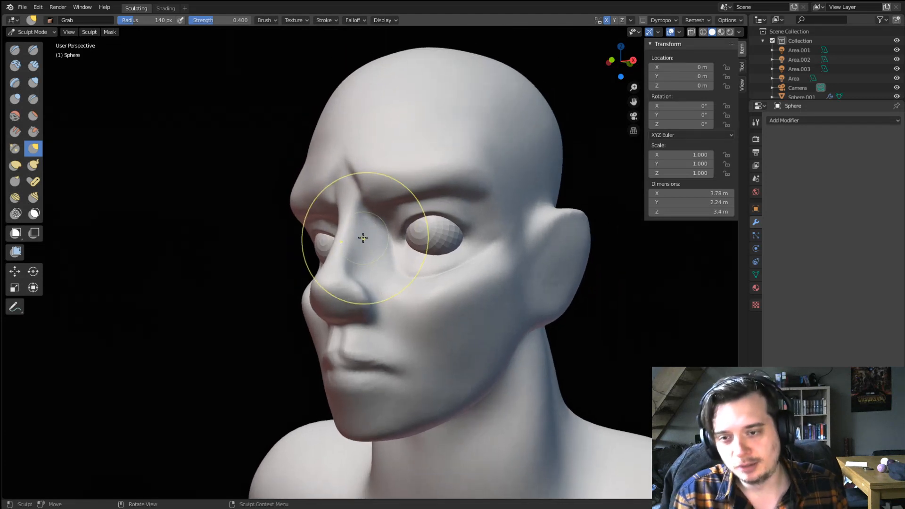
# Adjust the upper eyelid's edge against the eyeball with the Grab brush at 92 px.
pyautogui.scroll(1, 372, 250)
pyautogui.press('f')
pyautogui.moveTo(372, 250); pyautogui.dragTo(474, 238, button='middle')
pyautogui.click(451, 245)
pyautogui.press('f')
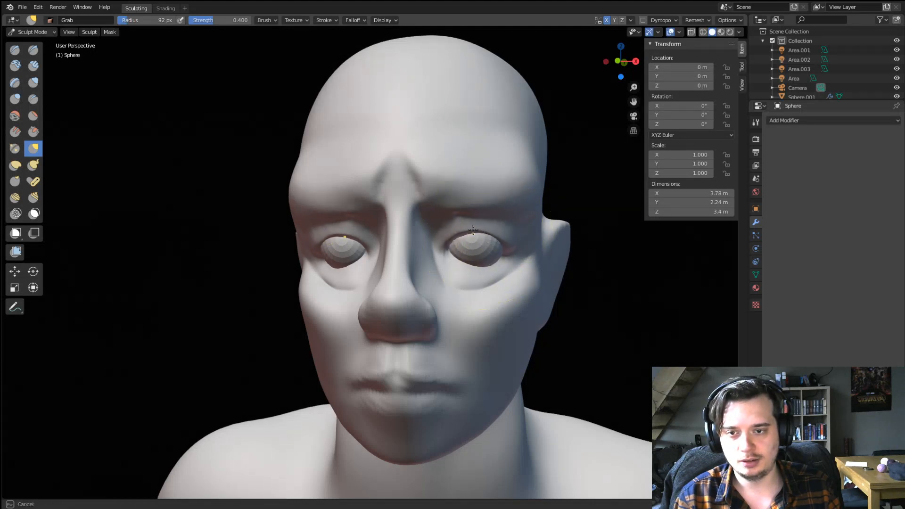
pyautogui.click(461, 231)
# Reshape the outer part of the brow ridge with the Grab brush at 115 px and 143 px.
pyautogui.moveTo(461, 231); pyautogui.dragTo(406, 231, button='middle')
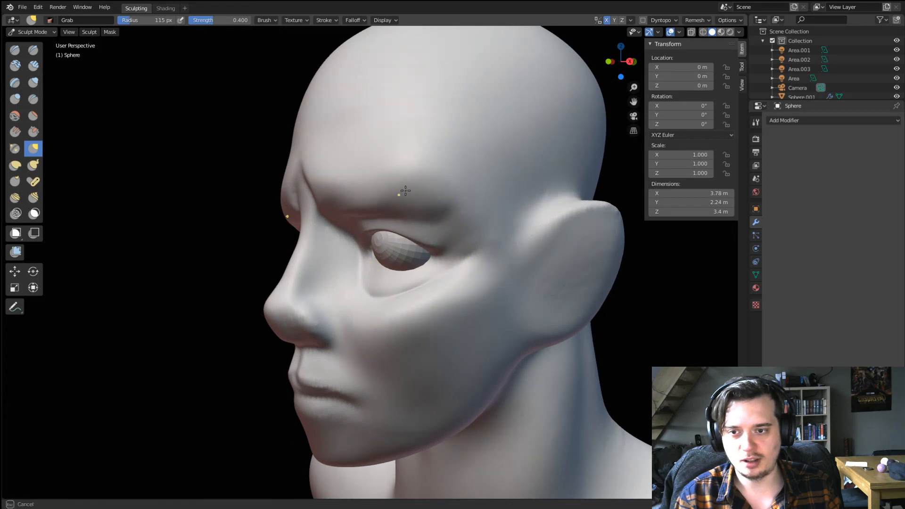
pyautogui.moveTo(457, 176); pyautogui.dragTo(517, 177, button='middle')
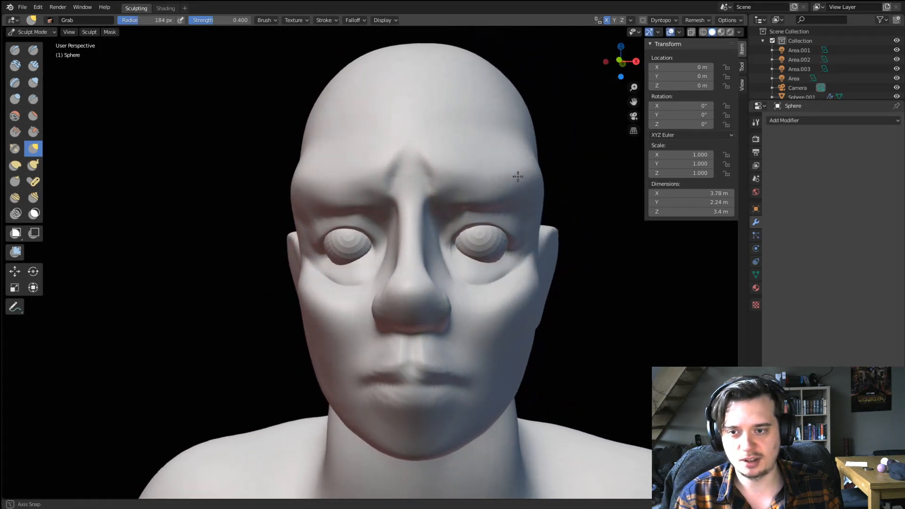
pyautogui.press('f')
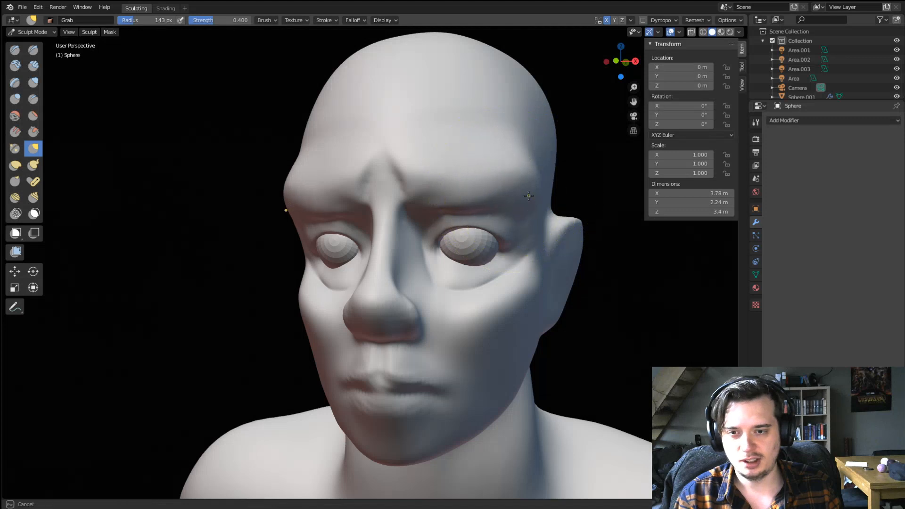
pyautogui.moveTo(528, 190)
pyautogui.mouseDown(button='middle')
pyautogui.moveTo(524, 179)
pyautogui.moveTo(479, 194)
pyautogui.mouseUp(button='middle')
pyautogui.press('f')
# Sharpen the brow ridge into a defined edge with the Crease brush at 98 px and 62 px.
pyautogui.click(33, 99)
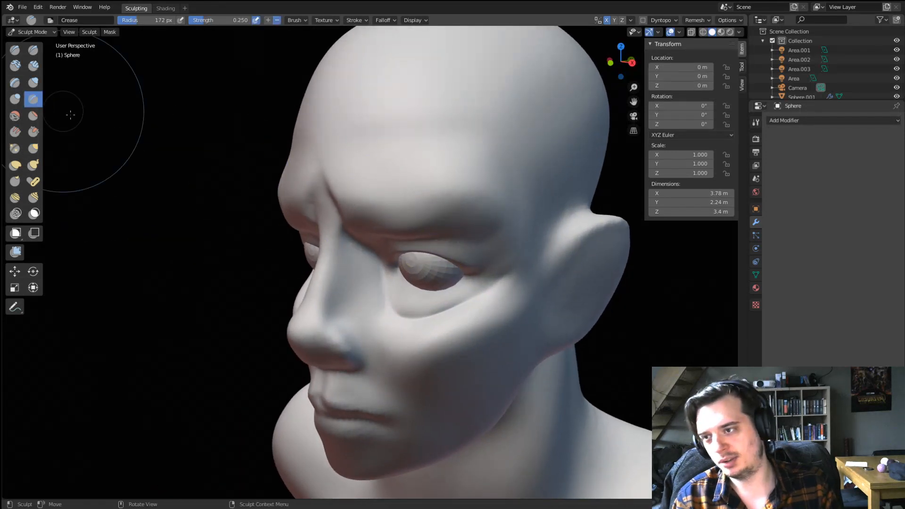
pyautogui.moveTo(365, 224); pyautogui.dragTo(395, 214, button='middle')
pyautogui.press('f')
pyautogui.click(388, 177)
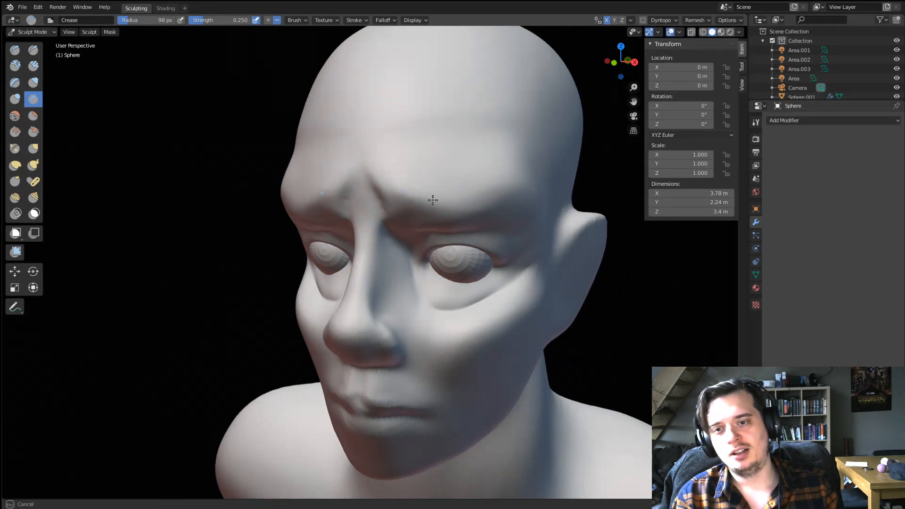
pyautogui.moveTo(509, 193)
pyautogui.mouseDown(button='middle')
pyautogui.moveTo(451, 170)
pyautogui.moveTo(380, 195)
pyautogui.moveTo(426, 197)
pyautogui.mouseUp(button='middle')
pyautogui.press('f')
pyautogui.click(386, 170)
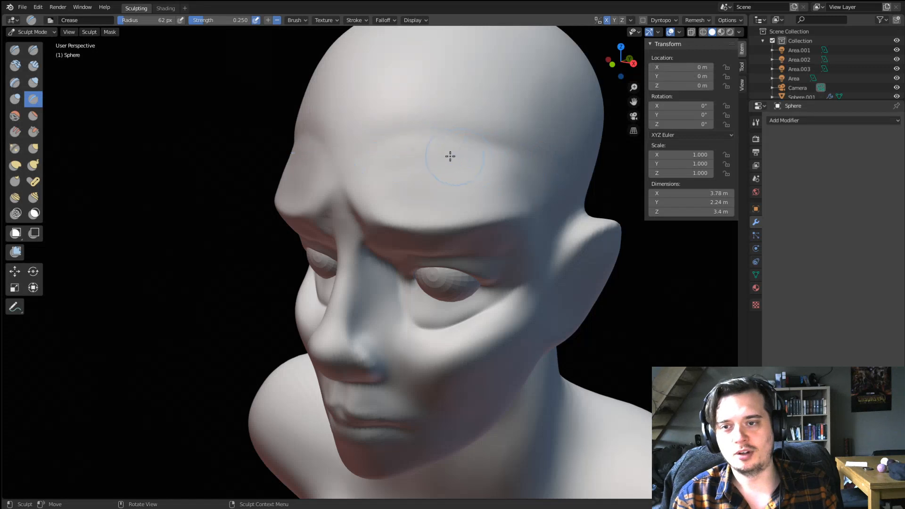
pyautogui.moveTo(437, 138)
pyautogui.mouseDown(button='middle')
pyautogui.moveTo(475, 148)
pyautogui.moveTo(452, 146)
pyautogui.moveTo(472, 137)
pyautogui.moveTo(422, 150)
pyautogui.mouseUp(button='middle')
# Adjust the brow with the Grab brush at 137 px and define the crease between nose bridge and inner brow with the Crease brush at 83 px.
pyautogui.press('g')
pyautogui.scroll(3, 422, 150)
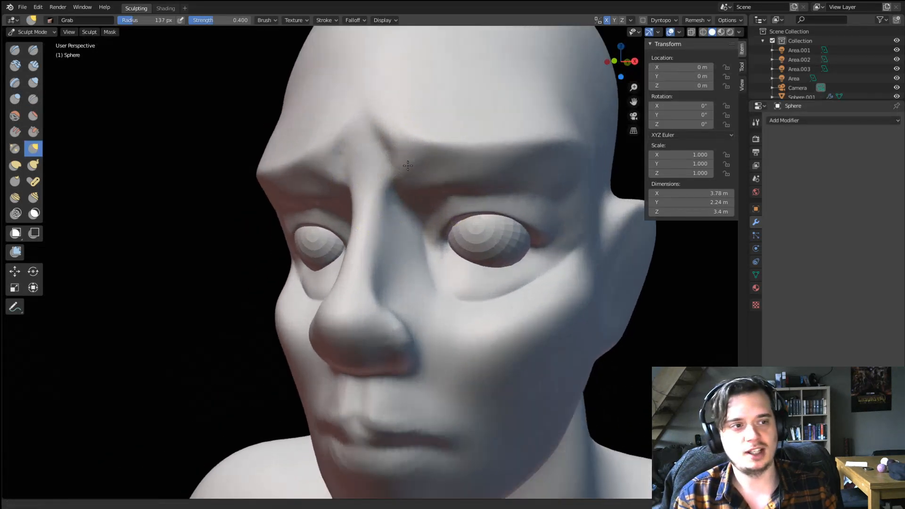
pyautogui.click(33, 99)
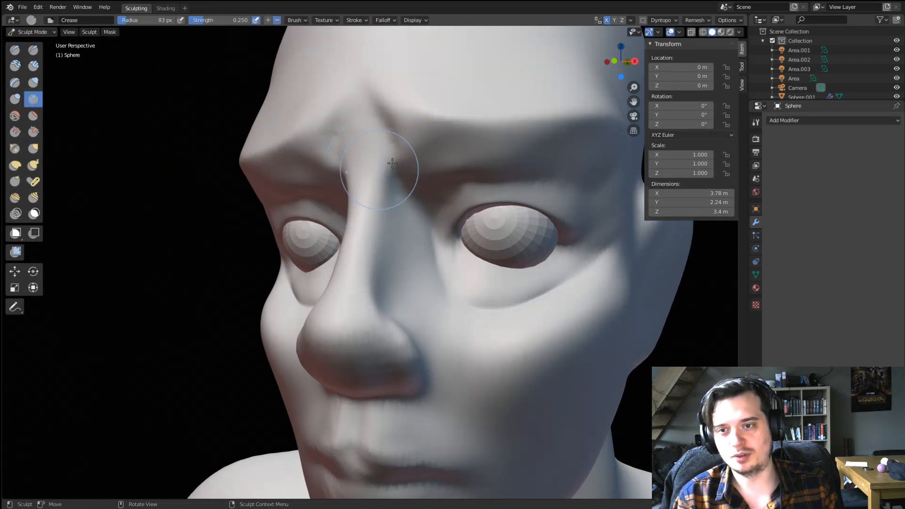
pyautogui.moveTo(383, 160); pyautogui.dragTo(371, 122)
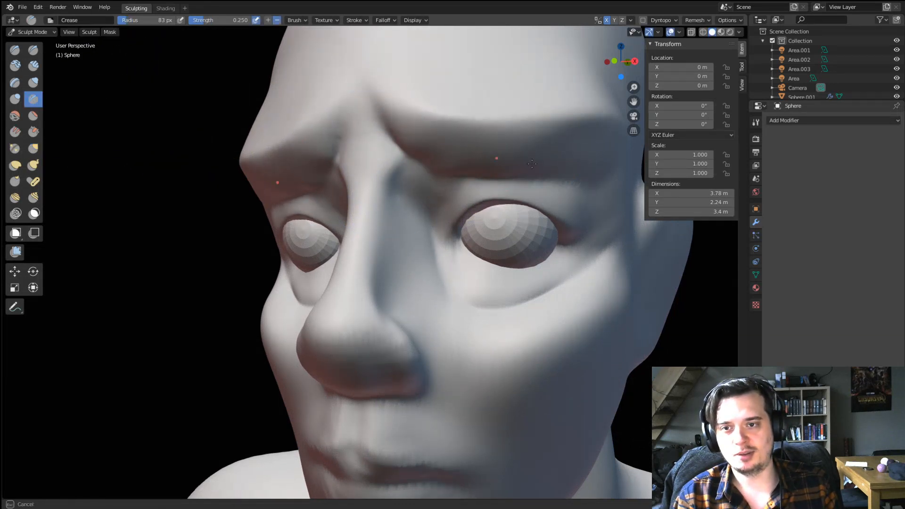
# Reposition the inner ends of the brow ridge beside the nose bridge with the Grab brush at 152 px.
pyautogui.scroll(-5, 457, 181)
pyautogui.moveTo(457, 182); pyautogui.dragTo(485, 162, button='middle')
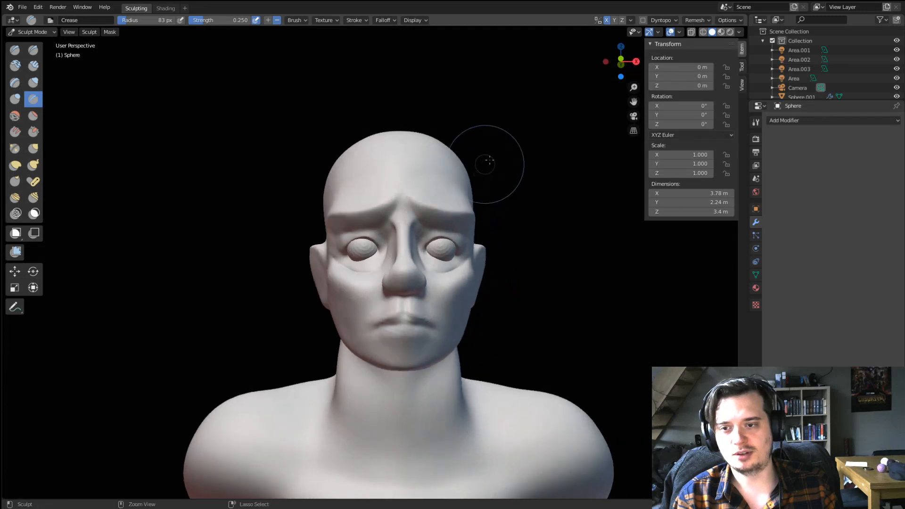
pyautogui.scroll(1, 466, 176)
pyautogui.moveTo(442, 173); pyautogui.dragTo(425, 194)
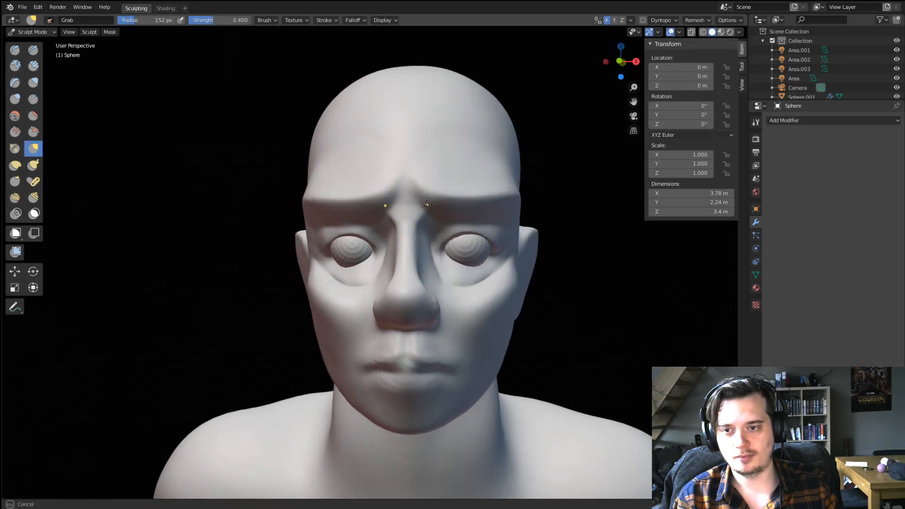
pyautogui.moveTo(426, 204)
pyautogui.mouseDown(button='middle')
pyautogui.moveTo(469, 198)
pyautogui.moveTo(415, 198)
pyautogui.moveTo(454, 188)
pyautogui.mouseUp(button='middle')
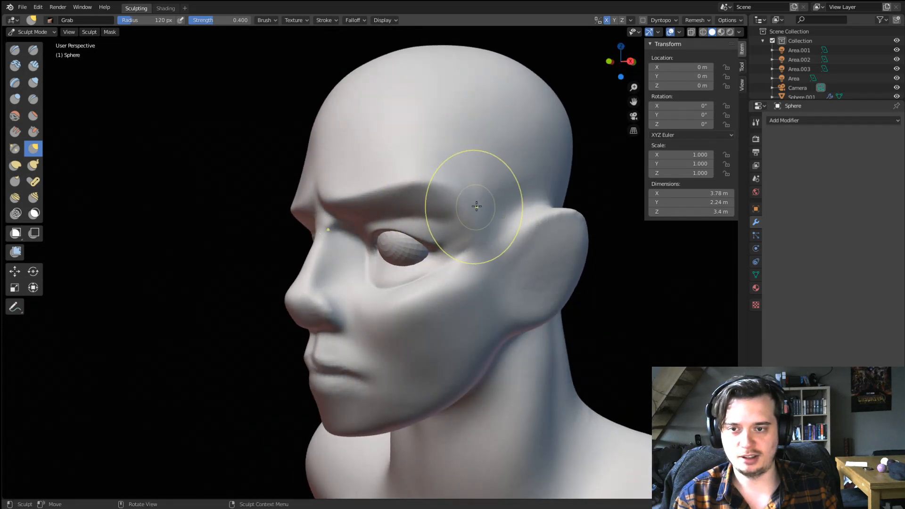
# Fit the upper eyelid and eye corners around the eyeball with the Grab brush, including strokes at 132 px and 221 px.
pyautogui.moveTo(479, 207)
pyautogui.mouseDown(button='middle')
pyautogui.moveTo(512, 221)
pyautogui.moveTo(485, 216)
pyautogui.moveTo(503, 198)
pyautogui.mouseUp(button='middle')
pyautogui.scroll(2, 485, 217)
pyautogui.press('f')
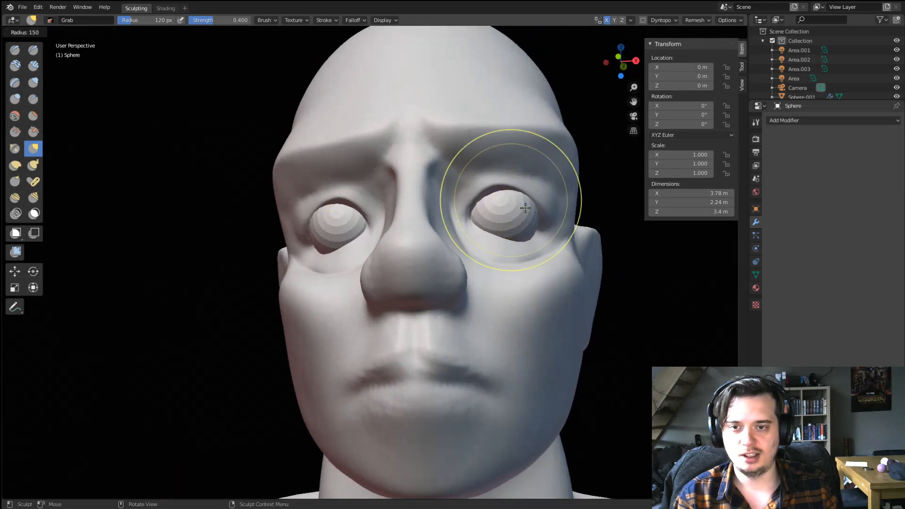
pyautogui.click(581, 198)
pyautogui.moveTo(542, 210); pyautogui.dragTo(538, 201)
pyautogui.moveTo(524, 208); pyautogui.dragTo(520, 232, button='middle')
pyautogui.press('f')
pyautogui.click(473, 235)
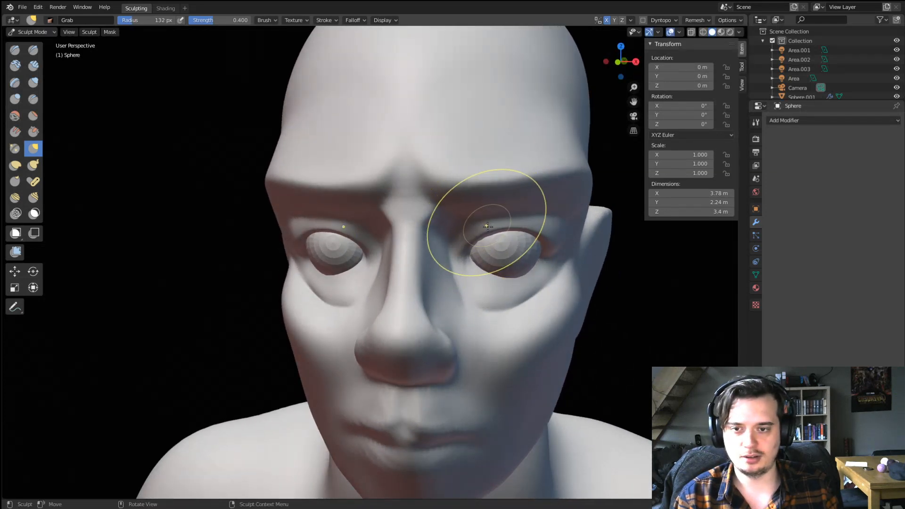
pyautogui.press('f')
pyautogui.click(598, 224)
pyautogui.moveTo(511, 234); pyautogui.dragTo(509, 229)
pyautogui.moveTo(504, 227); pyautogui.dragTo(444, 204, button='middle')
# Nudge the inner brow slightly forward in profile with the Grab brush.
pyautogui.press('f')
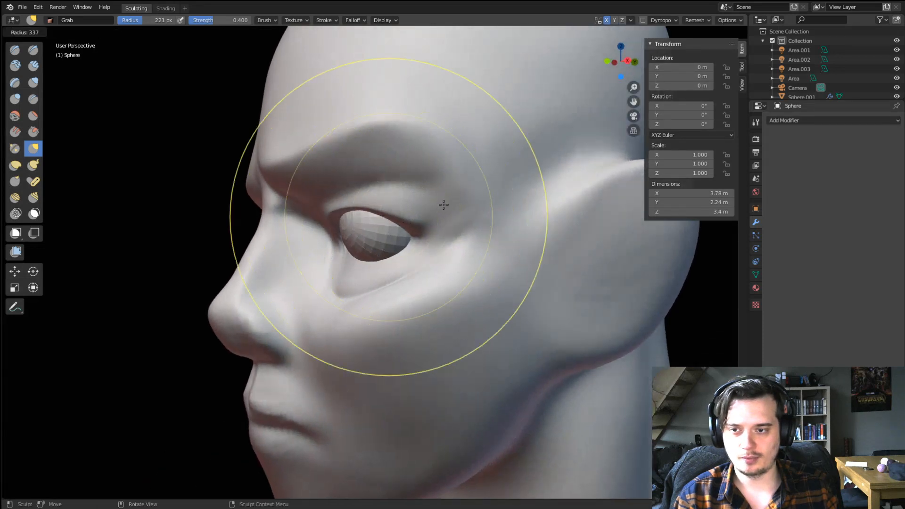
pyautogui.click(548, 217)
pyautogui.scroll(-3, 544, 216)
pyautogui.moveTo(533, 217); pyautogui.dragTo(496, 217, button='middle')
pyautogui.press('f')
pyautogui.click(446, 217)
pyautogui.moveTo(312, 212); pyautogui.dragTo(303, 211)
pyautogui.moveTo(301, 210)
pyautogui.mouseDown(button='middle')
pyautogui.moveTo(359, 214)
pyautogui.moveTo(395, 202)
pyautogui.mouseUp(button='middle')
# Define the fold above the upper eyelid and the brow with the Crease brush at 86 px, and adjust the shape with Grab at 141 px.
pyautogui.scroll(2, 359, 215)
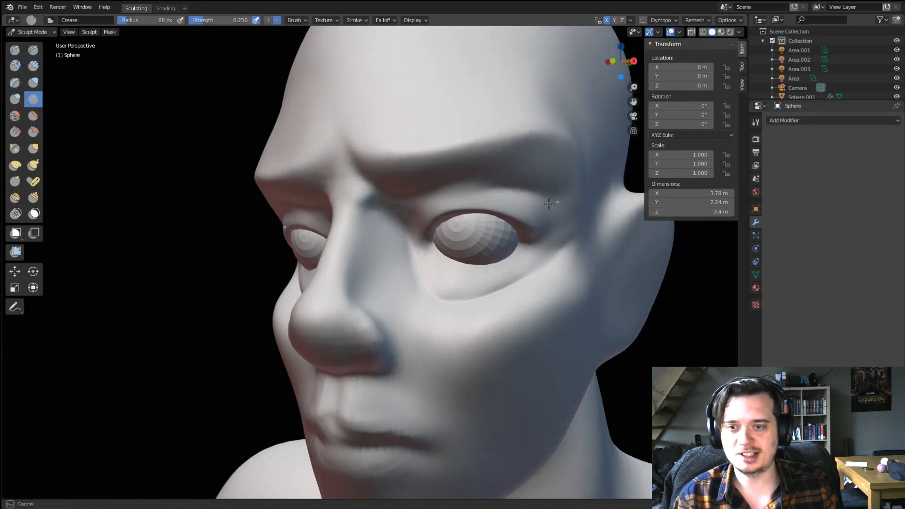
pyautogui.moveTo(522, 198); pyautogui.dragTo(540, 175, button='middle')
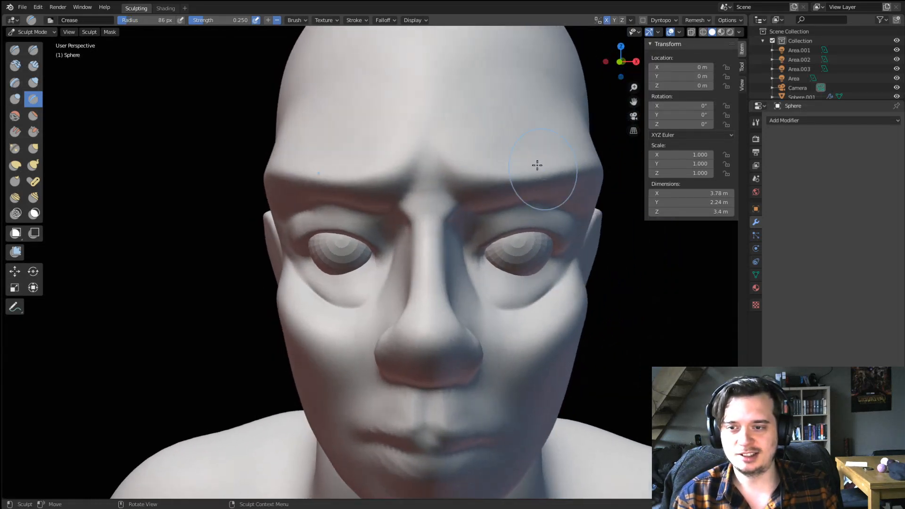
pyautogui.press('g')
pyautogui.moveTo(476, 174); pyautogui.dragTo(175, 183, button='middle')
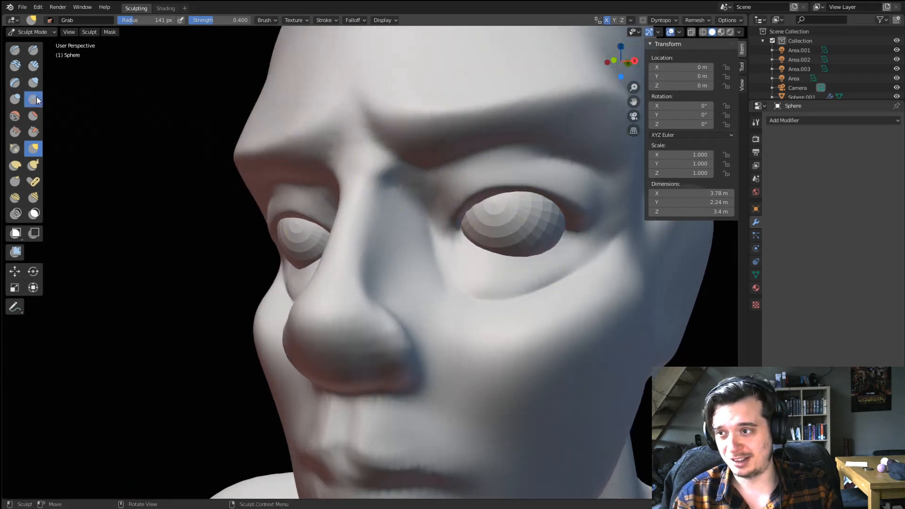
# Refine the fold between the upper eyelid and brow with the Crease brush at 69 px and the Grab brush at 175 px.
pyautogui.click(33, 99)
pyautogui.moveTo(330, 141); pyautogui.dragTo(415, 141, button='middle')
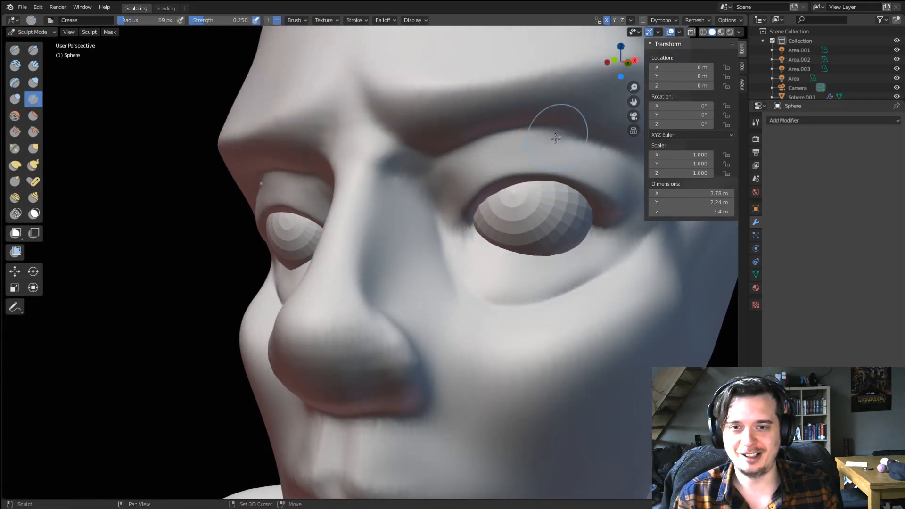
pyautogui.keyDown('shift'); pyautogui.moveTo(555, 139); pyautogui.dragTo(426, 150, button='middle'); pyautogui.keyUp('shift')
pyautogui.press('g')
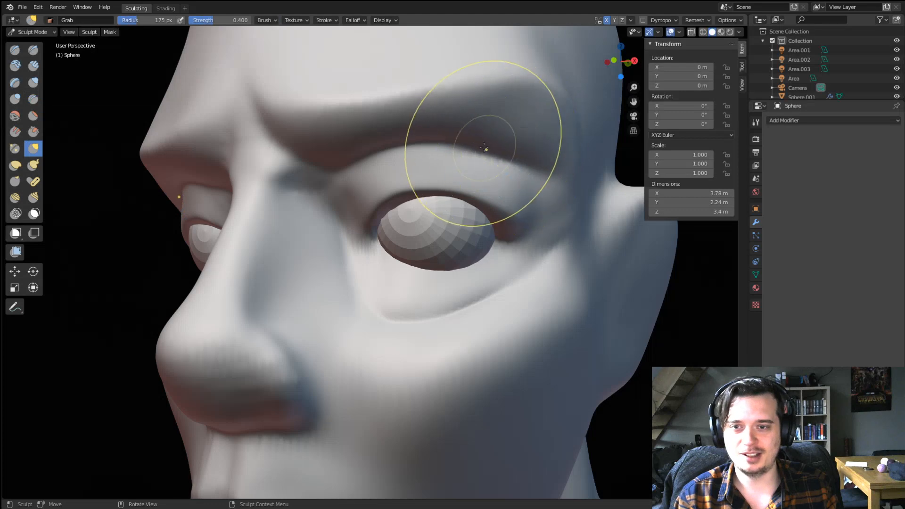
pyautogui.moveTo(496, 130)
pyautogui.keyDown('ctrl'); pyautogui.mouseDown(button='middle')
pyautogui.moveTo(475, 167)
pyautogui.moveTo(368, 191)
pyautogui.moveTo(430, 166)
pyautogui.moveTo(348, 216)
pyautogui.moveTo(263, 218)
pyautogui.mouseUp(button='middle'); pyautogui.keyUp('ctrl')
# Nudge the inner brow slightly upward in side view with the Grab brush at 123 px.
pyautogui.press('f')
pyautogui.click(506, 179)
pyautogui.press('f')
pyautogui.click(268, 214)
pyautogui.moveTo(265, 223); pyautogui.dragTo(272, 215)
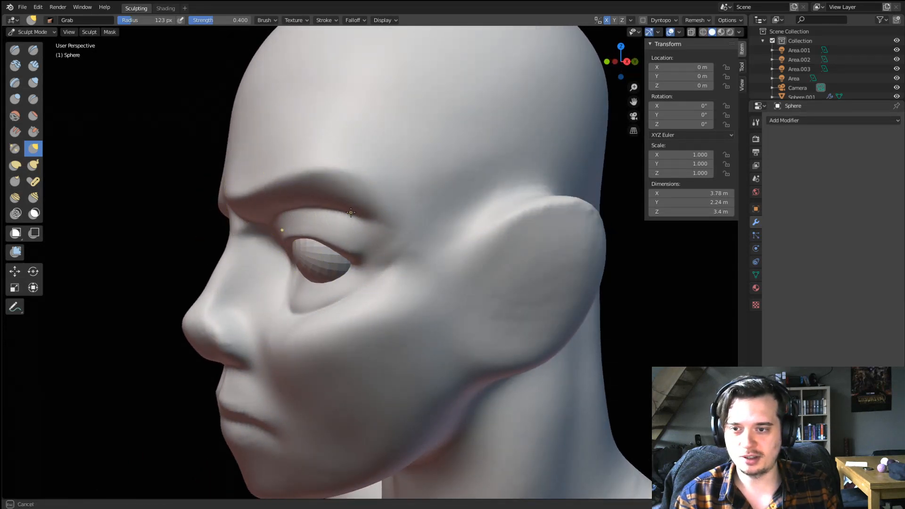
pyautogui.moveTo(381, 215)
pyautogui.mouseDown(button='middle')
pyautogui.moveTo(422, 181)
pyautogui.moveTo(413, 180)
pyautogui.mouseUp(button='middle')
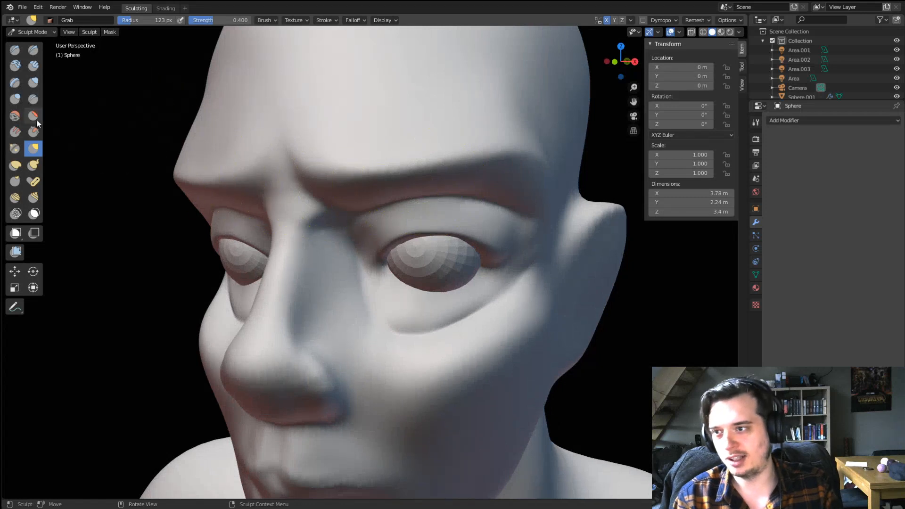
# Define the upper eyelid fold with the Crease brush at 53 px and smooth the outer eye corner.
pyautogui.click(33, 99)
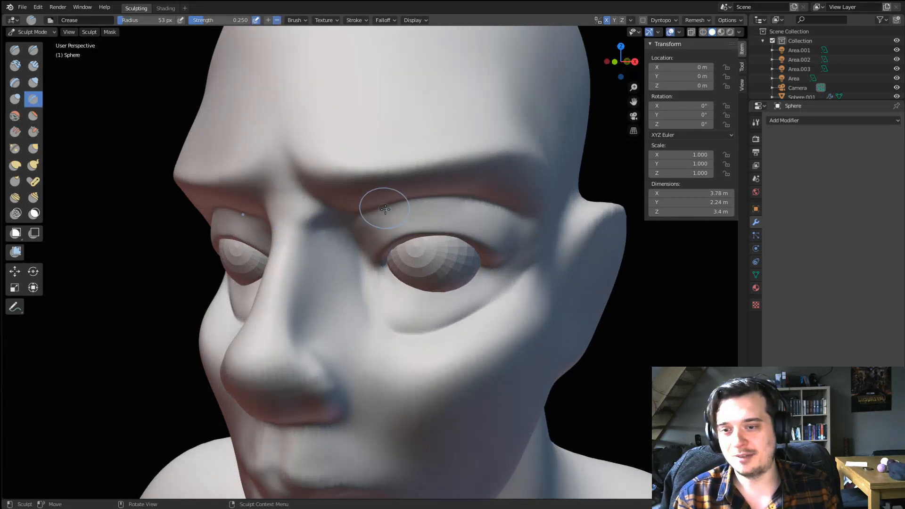
pyautogui.moveTo(385, 208); pyautogui.dragTo(495, 259, button='middle')
pyautogui.moveTo(530, 217); pyautogui.dragTo(425, 270, button='middle')
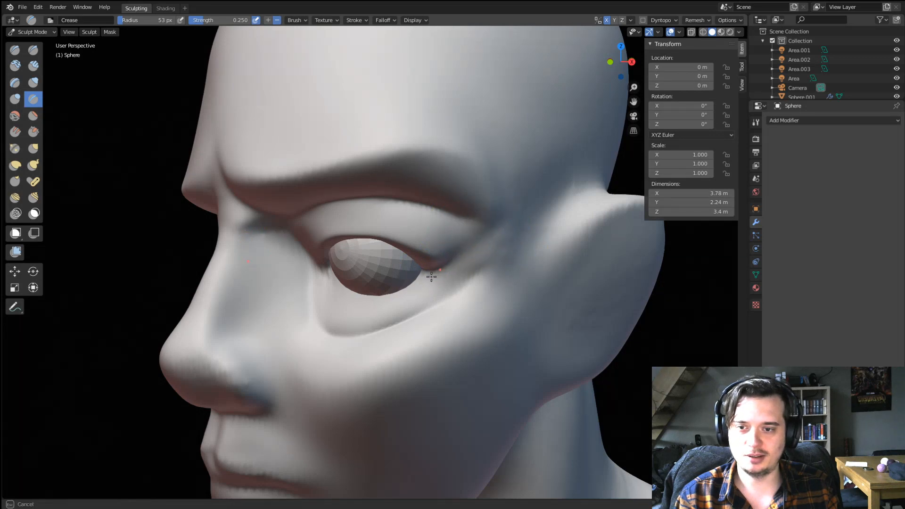
pyautogui.keyDown('shift'); pyautogui.moveTo(431, 276); pyautogui.dragTo(428, 277); pyautogui.keyUp('shift')
pyautogui.moveTo(428, 273)
pyautogui.mouseDown(button='middle')
pyautogui.moveTo(431, 220)
pyautogui.moveTo(450, 185)
pyautogui.moveTo(396, 156)
pyautogui.mouseUp(button='middle')
# Lift the brow area slightly with a resized Grab brush.
pyautogui.press('f')
pyautogui.click(423, 216)
pyautogui.press('f')
pyautogui.press('f')
pyautogui.click(412, 135)
pyautogui.moveTo(412, 132); pyautogui.dragTo(413, 110)
pyautogui.moveTo(405, 121); pyautogui.dragTo(374, 242, button='middle')
pyautogui.scroll(-4, 394, 222)
pyautogui.scroll(3, 391, 215)
pyautogui.scroll(1, 391, 215)
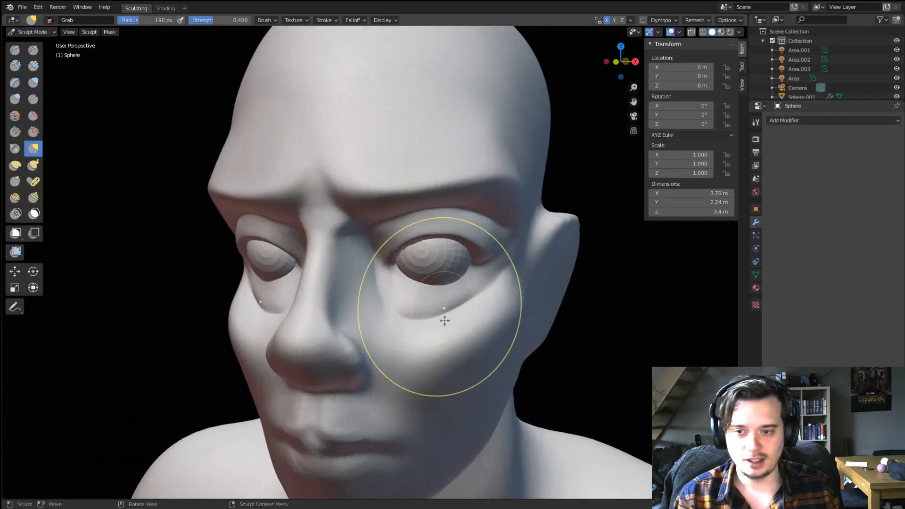
# Raise the outer and inner parts of the cheek below the eye bag with the Grab brush.
pyautogui.press('f')
pyautogui.click(415, 330)
pyautogui.moveTo(450, 324)
pyautogui.mouseDown()
pyautogui.moveTo(477, 306)
pyautogui.moveTo(471, 300)
pyautogui.mouseUp()
pyautogui.moveTo(407, 327); pyautogui.dragTo(399, 308)
pyautogui.moveTo(416, 296); pyautogui.dragTo(341, 285, button='middle')
# Thicken the lower eyelid rim along the eyeball with the Inflate/Deflate brush at 49 px.
pyautogui.scroll(3, 339, 283)
pyautogui.press('i')
pyautogui.press('f')
pyautogui.click(312, 283)
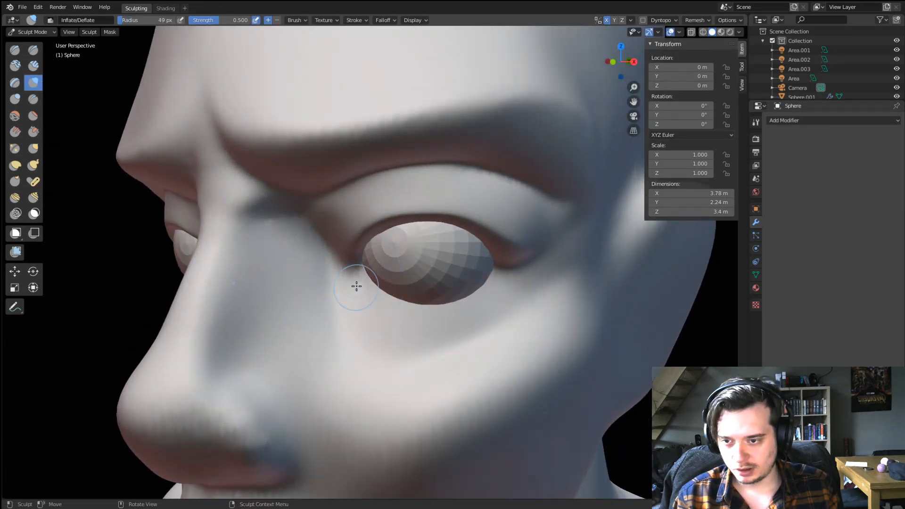
pyautogui.moveTo(357, 277)
pyautogui.mouseDown()
pyautogui.moveTo(417, 307)
pyautogui.moveTo(510, 275)
pyautogui.moveTo(339, 263)
pyautogui.moveTo(420, 300)
pyautogui.moveTo(461, 301)
pyautogui.moveTo(406, 295)
pyautogui.mouseUp()
pyautogui.moveTo(377, 279); pyautogui.dragTo(399, 261, button='middle')
pyautogui.scroll(2, 399, 261)
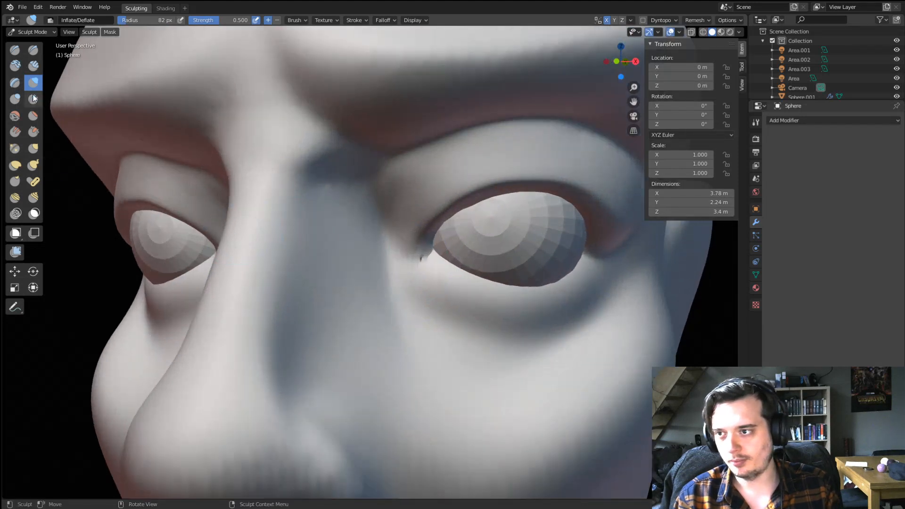
# Crease the line beneath the lower eyelid from the inner to the outer eye corner with the Crease brush at 51 px.
pyautogui.hotkey('shift', 'c')
pyautogui.moveTo(427, 262)
pyautogui.mouseDown()
pyautogui.moveTo(522, 305)
pyautogui.moveTo(541, 270)
pyautogui.moveTo(499, 292)
pyautogui.mouseUp()
pyautogui.moveTo(437, 273); pyautogui.dragTo(461, 293, button='middle')
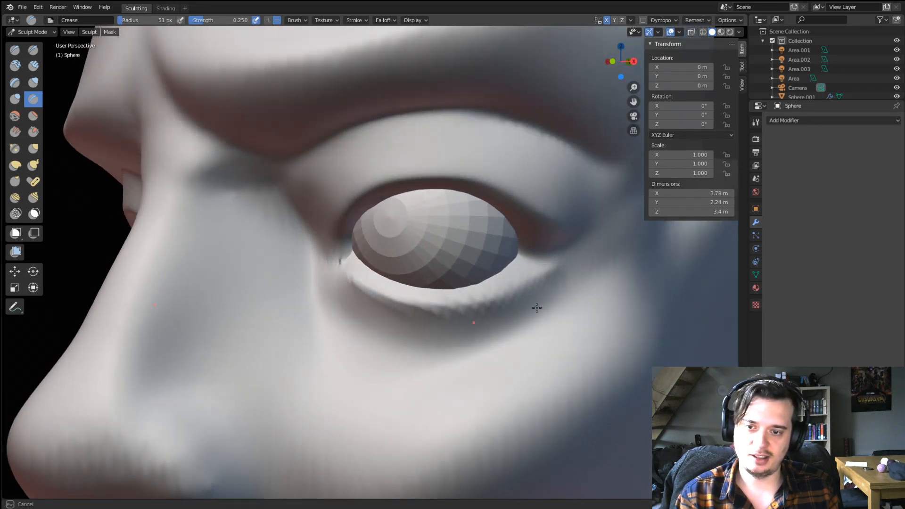
pyautogui.moveTo(537, 308); pyautogui.dragTo(547, 239)
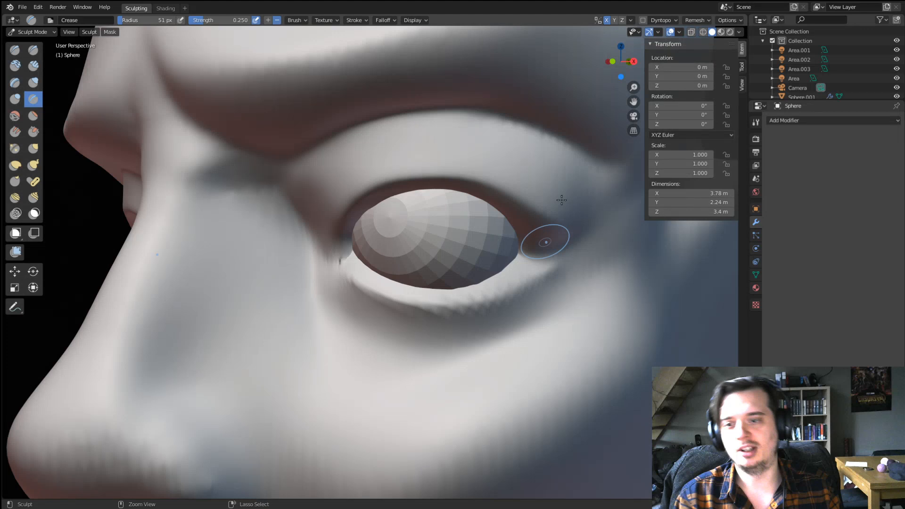
# Remesh the bust, deepen the crease under the lower eyelid at 90 px, and remesh again.
pyautogui.hotkey('ctrl', 'r')
pyautogui.press('f')
pyautogui.click(376, 285)
pyautogui.moveTo(341, 272); pyautogui.dragTo(344, 276)
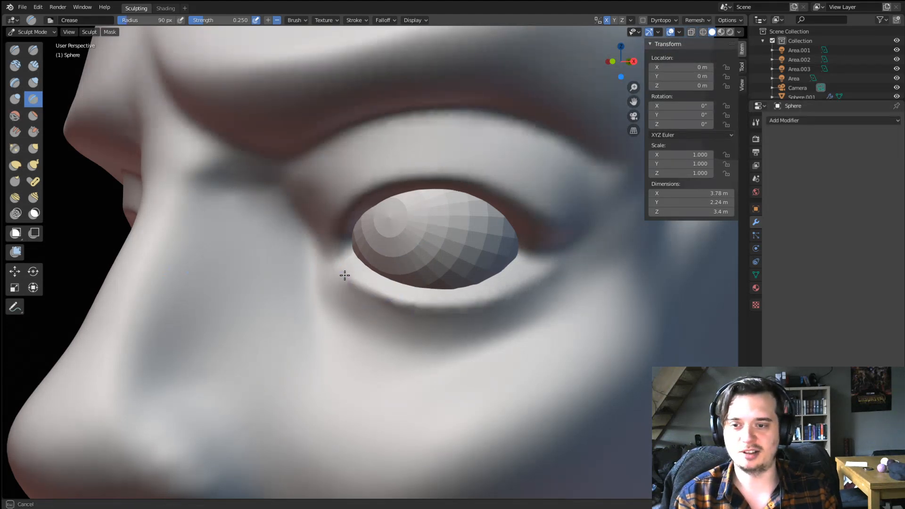
pyautogui.moveTo(482, 302); pyautogui.dragTo(533, 273)
pyautogui.hotkey('ctrl', 'r')
pyautogui.moveTo(489, 303)
pyautogui.keyDown('ctrl'); pyautogui.mouseDown(button='middle')
pyautogui.moveTo(352, 386)
pyautogui.moveTo(416, 344)
pyautogui.mouseUp(button='middle'); pyautogui.keyUp('ctrl')
pyautogui.moveTo(434, 315); pyautogui.dragTo(407, 316, button='middle')
pyautogui.keyDown('ctrl'); pyautogui.moveTo(406, 317); pyautogui.dragTo(447, 254, button='middle'); pyautogui.keyUp('ctrl')
# Adjust the fit of the eyelid around the eyeball with a short Grab stroke.
pyautogui.press('g')
pyautogui.press('f')
pyautogui.click(459, 253)
pyautogui.moveTo(448, 252); pyautogui.dragTo(442, 255)
pyautogui.moveTo(440, 255)
pyautogui.mouseDown(button='middle')
pyautogui.moveTo(442, 269)
pyautogui.moveTo(454, 268)
pyautogui.moveTo(395, 278)
pyautogui.mouseUp(button='middle')
# Reshape the area between the eye and the nose with Grab strokes from the side.
pyautogui.press('f')
pyautogui.click(439, 260)
pyautogui.press('f')
pyautogui.click(453, 283)
pyautogui.moveTo(369, 291); pyautogui.dragTo(367, 294)
pyautogui.moveTo(358, 293); pyautogui.dragTo(329, 292, button='middle')
pyautogui.moveTo(286, 290); pyautogui.dragTo(269, 258)
pyautogui.moveTo(271, 261); pyautogui.dragTo(364, 269, button='middle')
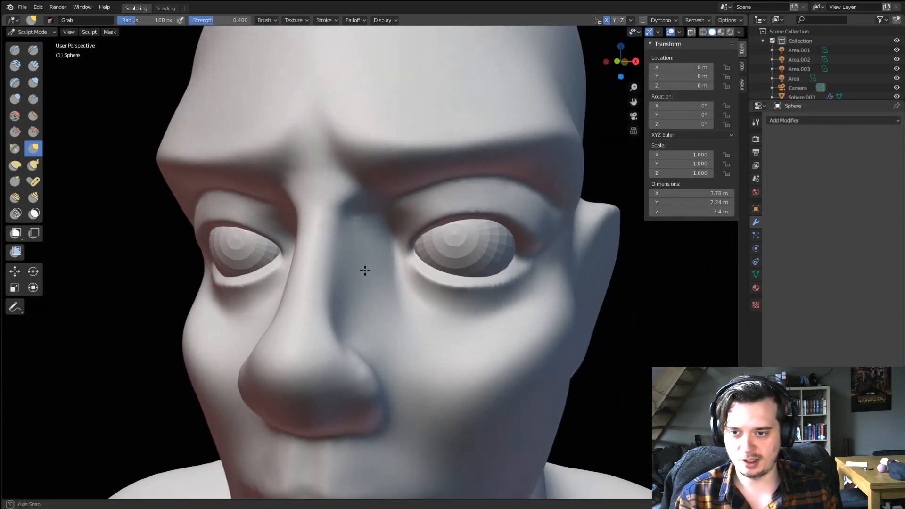
# Fit the inner part of the upper eyelid to the eyeball with the Grab brush at 131 px.
pyautogui.press('f')
pyautogui.click(390, 265)
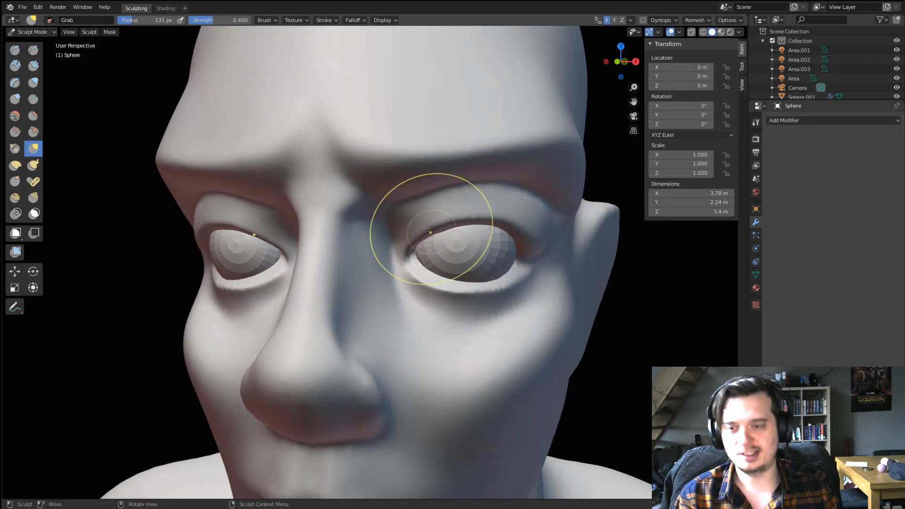
pyautogui.moveTo(430, 236)
pyautogui.mouseDown(button='middle')
pyautogui.moveTo(429, 280)
pyautogui.moveTo(471, 279)
pyautogui.moveTo(299, 299)
pyautogui.moveTo(325, 279)
pyautogui.mouseUp(button='middle')
pyautogui.moveTo(332, 277); pyautogui.dragTo(303, 274, button='middle')
# Adjust the nose tip in profile with the Grab brush at 85 px.
pyautogui.press('f')
pyautogui.click(326, 303)
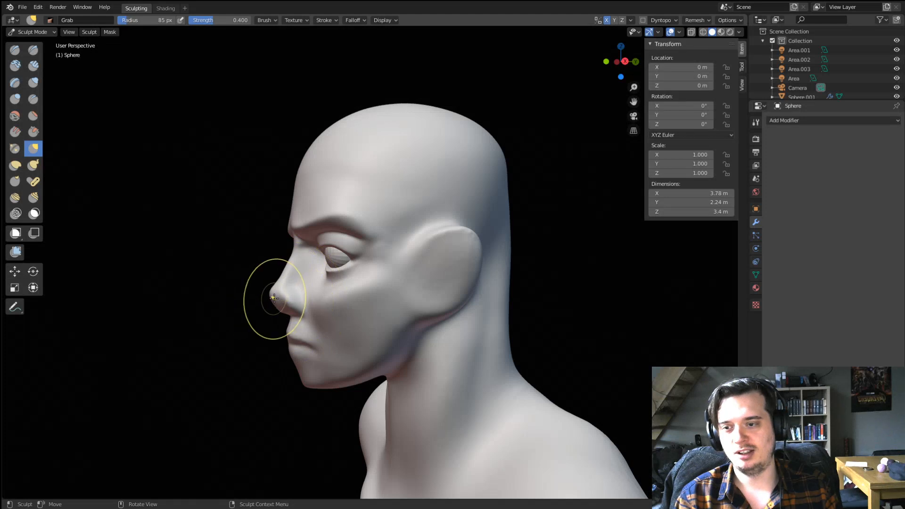
pyautogui.moveTo(274, 300)
pyautogui.mouseDown()
pyautogui.moveTo(262, 299)
pyautogui.moveTo(277, 296)
pyautogui.mouseUp()
pyautogui.moveTo(277, 297); pyautogui.dragTo(361, 262, button='middle')
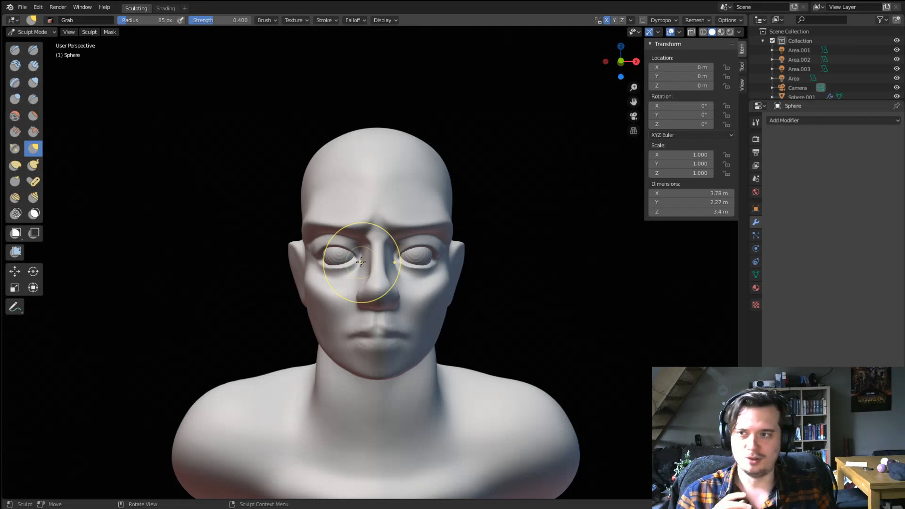
# Raise the cheek area beside the mouth corner slightly with the Grab brush at 128 px.
pyautogui.moveTo(251, 302)
pyautogui.mouseDown(button='middle')
pyautogui.moveTo(202, 310)
pyautogui.moveTo(234, 250)
pyautogui.moveTo(287, 304)
pyautogui.moveTo(286, 293)
pyautogui.moveTo(266, 322)
pyautogui.moveTo(271, 333)
pyautogui.mouseUp(button='middle')
pyautogui.press('f')
pyautogui.click(300, 292)
pyautogui.press('f')
pyautogui.click(329, 351)
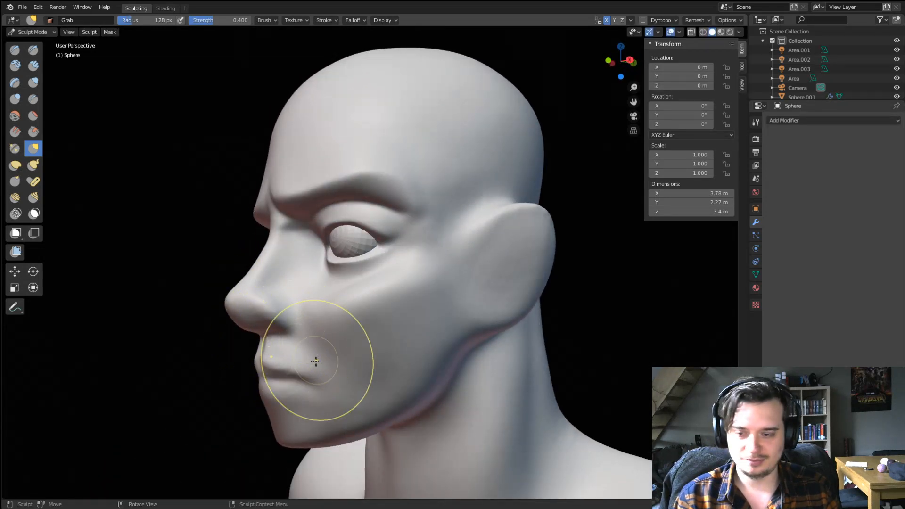
pyautogui.moveTo(326, 373); pyautogui.dragTo(327, 359)
pyautogui.moveTo(327, 359); pyautogui.dragTo(384, 363, button='middle')
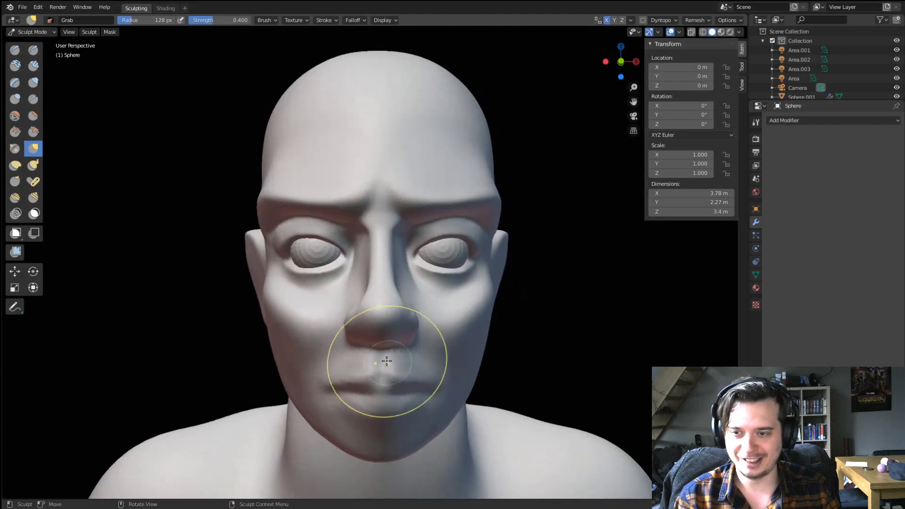
# Pull the cheekbone below the eye outward and upward with a resized Grab brush.
pyautogui.press('f')
pyautogui.moveTo(450, 310); pyautogui.dragTo(477, 284)
pyautogui.click(467, 298)
pyautogui.moveTo(476, 284)
pyautogui.mouseDown(button='middle')
pyautogui.moveTo(505, 305)
pyautogui.moveTo(461, 310)
pyautogui.moveTo(425, 263)
pyautogui.moveTo(399, 273)
pyautogui.mouseUp(button='middle')
pyautogui.press('f')
pyautogui.click(423, 268)
# Refine the inner eye corner beside the nose bridge with the Grab brush at 152, 127 and 102 px.
pyautogui.moveTo(349, 296); pyautogui.dragTo(311, 290, button='middle')
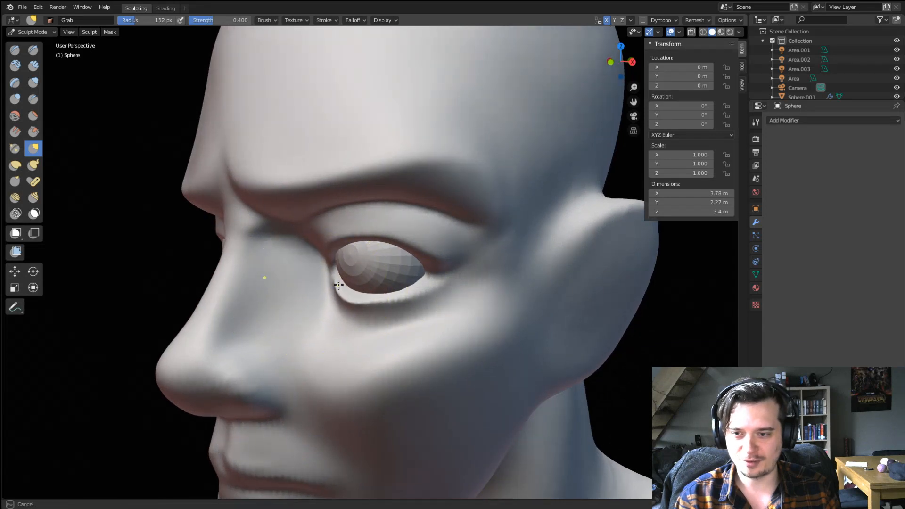
pyautogui.moveTo(356, 262); pyautogui.dragTo(387, 264, button='middle')
pyautogui.press('f')
pyautogui.click(381, 283)
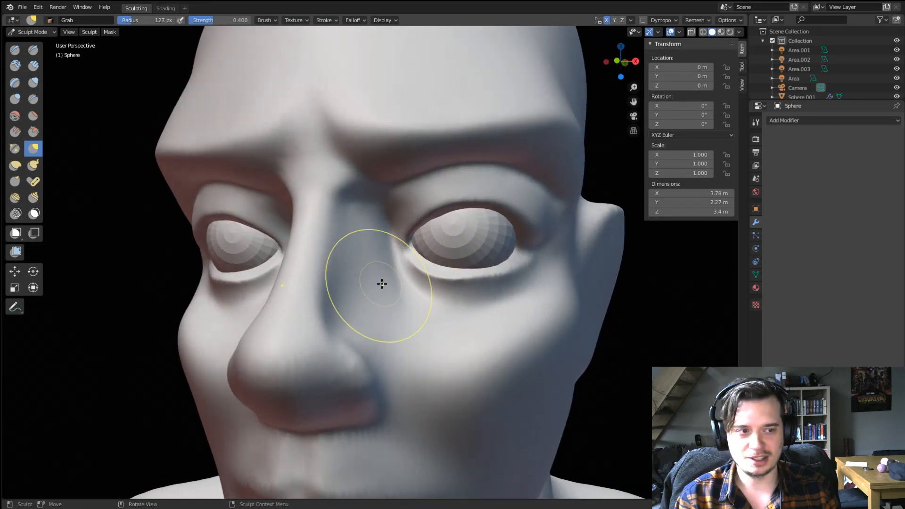
pyautogui.moveTo(360, 232); pyautogui.dragTo(398, 238, button='middle')
pyautogui.press('f')
pyautogui.click(402, 222)
pyautogui.moveTo(399, 229); pyautogui.dragTo(403, 226)
pyautogui.scroll(-5, 386, 245)
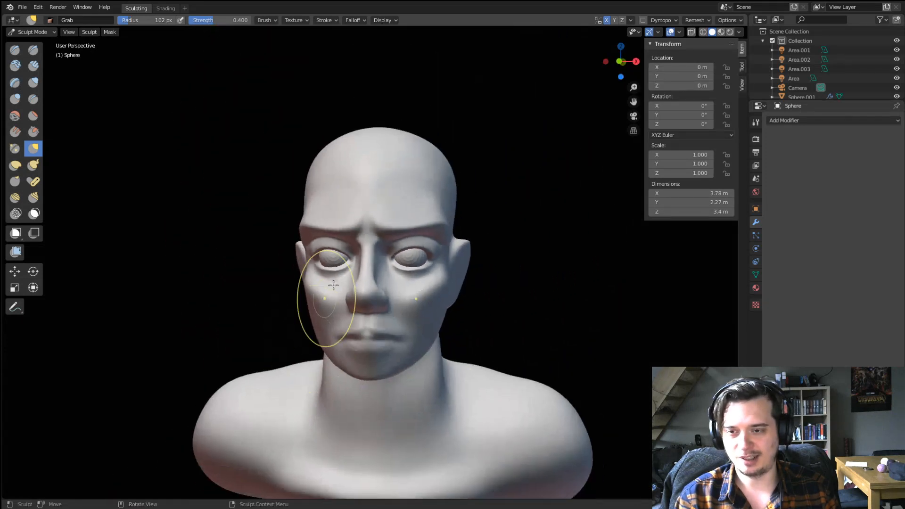
# Examine the proportions of the face and ear from the front and the side.
pyautogui.moveTo(334, 285)
pyautogui.mouseDown(button='middle')
pyautogui.moveTo(252, 283)
pyautogui.moveTo(264, 268)
pyautogui.mouseUp(button='middle')
pyautogui.moveTo(344, 250)
pyautogui.mouseDown(button='middle')
pyautogui.moveTo(213, 290)
pyautogui.moveTo(327, 283)
pyautogui.mouseUp(button='middle')
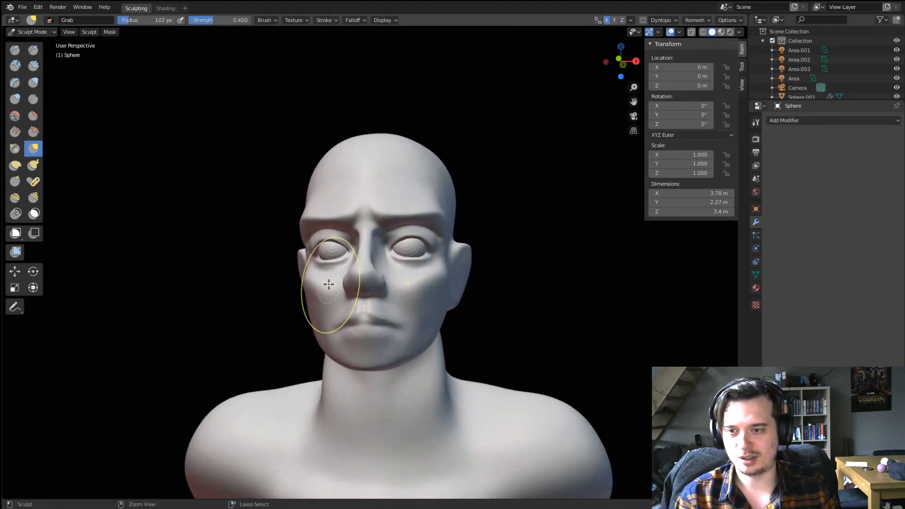
pyautogui.moveTo(400, 283); pyautogui.dragTo(324, 295, button='middle')
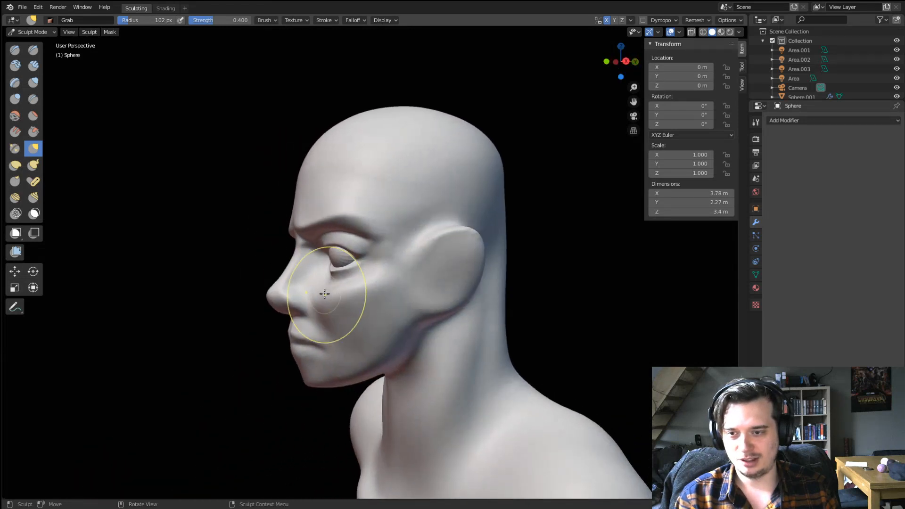
pyautogui.press('f')
pyautogui.click(403, 293)
pyautogui.moveTo(394, 295)
pyautogui.mouseDown(button='middle')
pyautogui.moveTo(379, 298)
pyautogui.moveTo(395, 291)
pyautogui.mouseUp(button='middle')
pyautogui.press('f')
pyautogui.click(414, 347)
pyautogui.scroll(2, 395, 291)
# Carve out the inner hollow of the ear with the Blob brush at 51 px in subtracting mode.
pyautogui.click(33, 83)
pyautogui.click(21, 98)
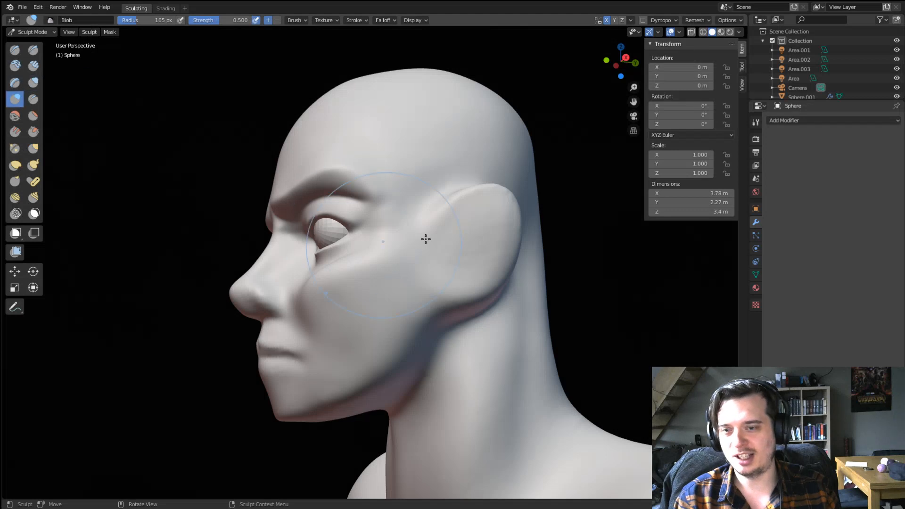
pyautogui.moveTo(424, 238); pyautogui.dragTo(404, 276, button='middle')
pyautogui.press('f')
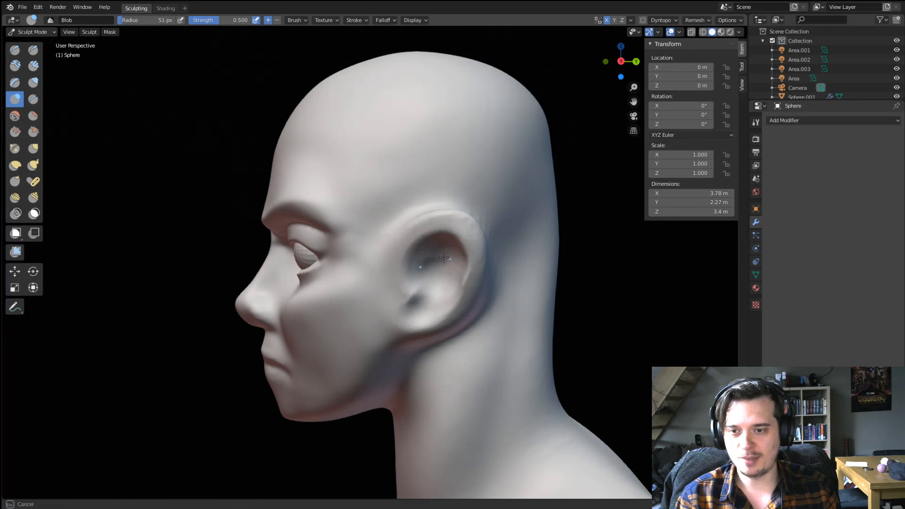
pyautogui.keyDown('ctrl'); pyautogui.moveTo(430, 300); pyautogui.dragTo(422, 303); pyautogui.keyUp('ctrl')
pyautogui.moveTo(422, 302)
pyautogui.mouseDown(button='middle')
pyautogui.moveTo(425, 271)
pyautogui.moveTo(466, 264)
pyautogui.mouseUp(button='middle')
# Pull the small flap at the front of the ear opening backward with the Grab brush at 52 px.
pyautogui.press('g')
pyautogui.press('f')
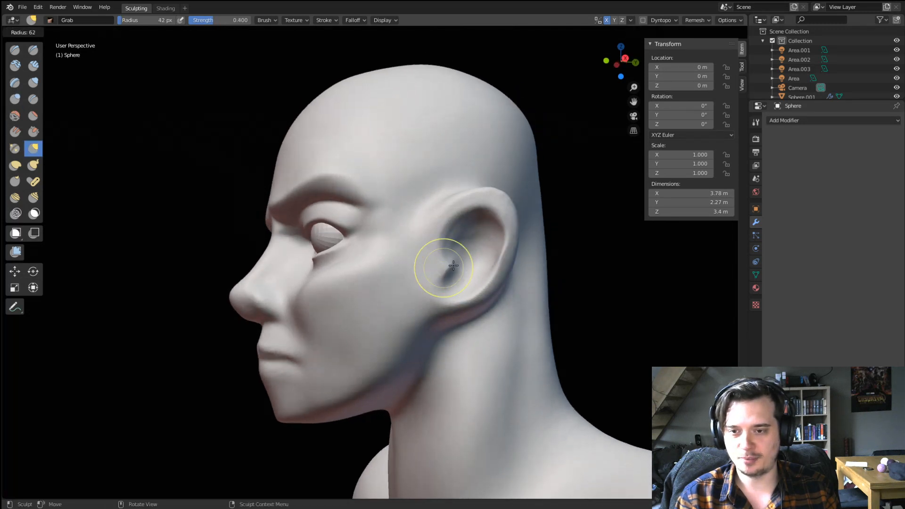
pyautogui.click(477, 264)
pyautogui.moveTo(446, 266); pyautogui.dragTo(454, 265)
pyautogui.press('f')
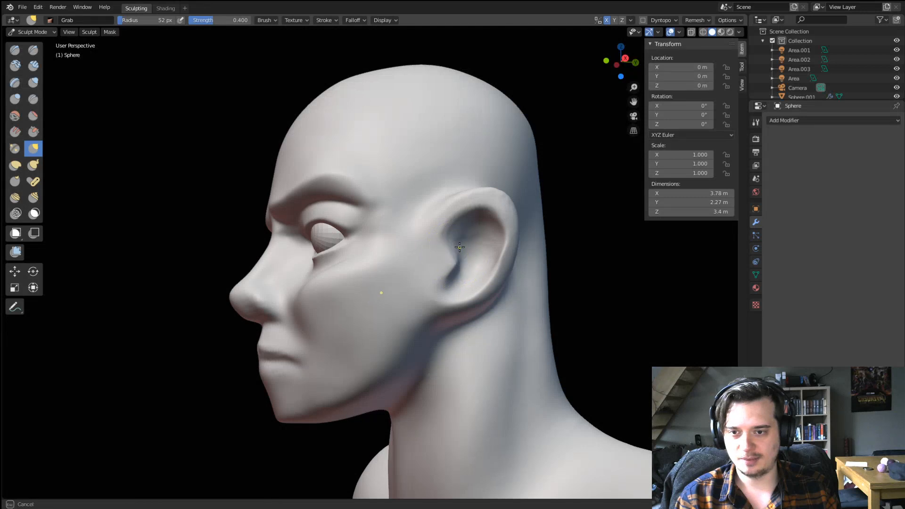
# Reshape the ear's outline and its rear junction with the head using the Grab brush at 116 px and 85 px.
pyautogui.moveTo(456, 249)
pyautogui.mouseDown(button='middle')
pyautogui.moveTo(411, 282)
pyautogui.moveTo(451, 244)
pyautogui.moveTo(467, 243)
pyautogui.mouseUp(button='middle')
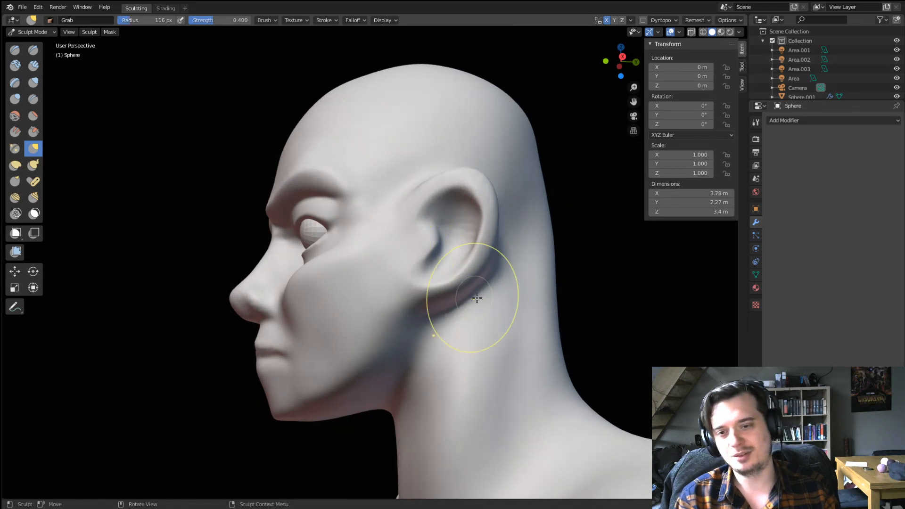
pyautogui.moveTo(404, 344); pyautogui.dragTo(434, 296, button='middle')
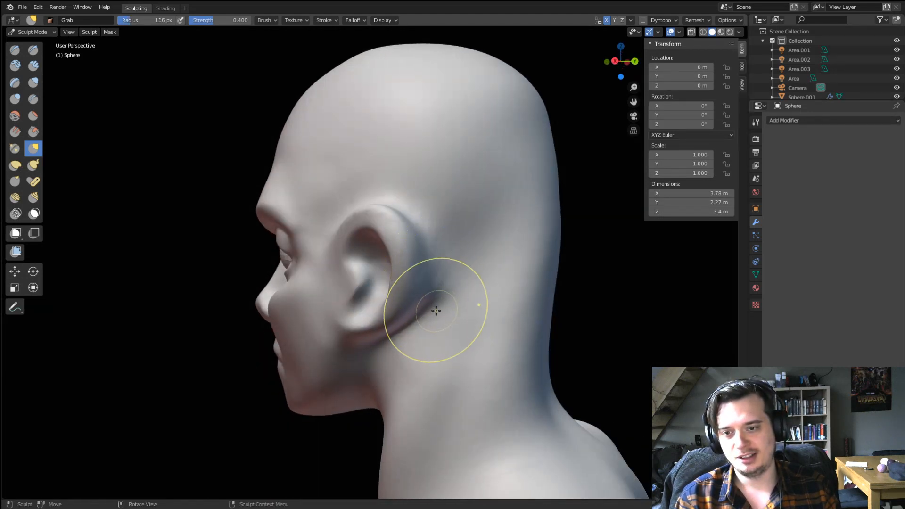
pyautogui.moveTo(447, 260)
pyautogui.mouseDown(button='middle')
pyautogui.moveTo(435, 297)
pyautogui.moveTo(408, 274)
pyautogui.mouseUp(button='middle')
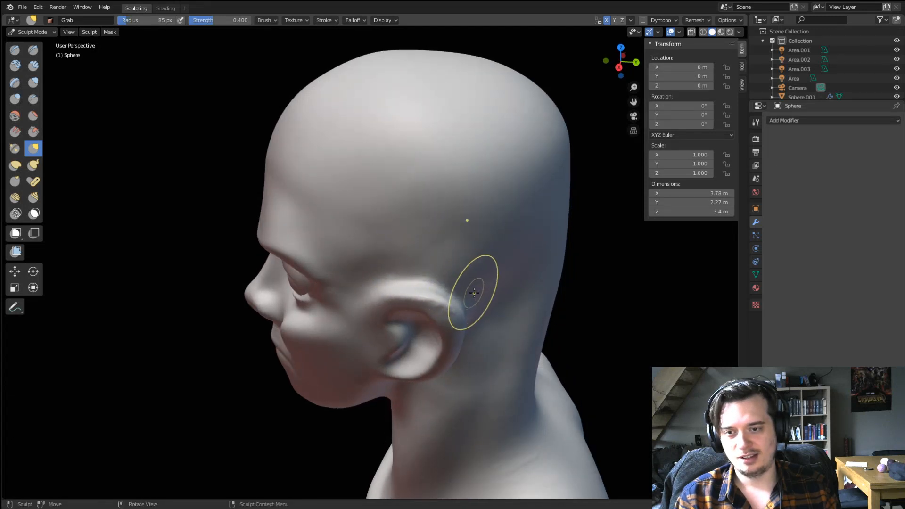
pyautogui.moveTo(474, 292); pyautogui.dragTo(429, 259, button='middle')
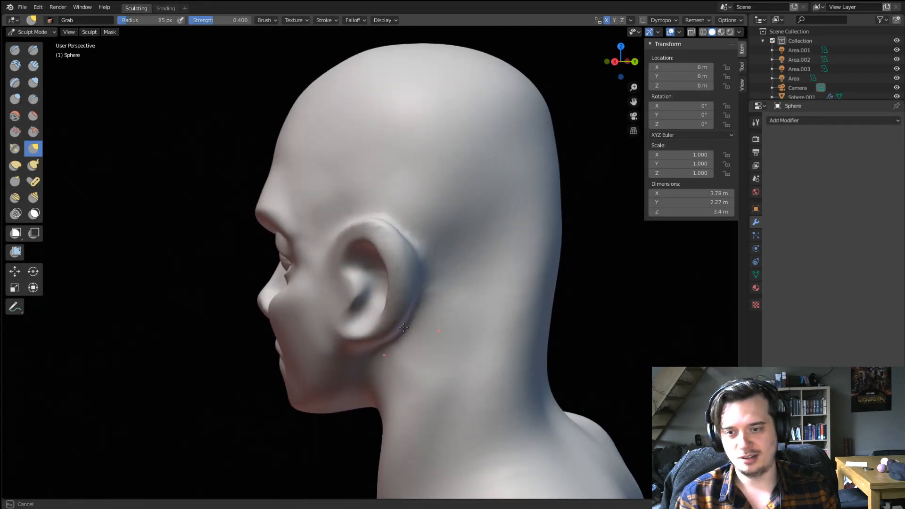
# Adjust the ear's outer rim with the Grab brush at 114 px.
pyautogui.moveTo(404, 327)
pyautogui.mouseDown(button='middle')
pyautogui.moveTo(476, 245)
pyautogui.moveTo(493, 258)
pyautogui.moveTo(557, 254)
pyautogui.moveTo(547, 267)
pyautogui.moveTo(495, 267)
pyautogui.mouseUp(button='middle')
pyautogui.scroll(4, 501, 266)
pyautogui.click(501, 277)
pyautogui.moveTo(495, 267); pyautogui.dragTo(489, 270)
pyautogui.moveTo(481, 275); pyautogui.dragTo(543, 278, button='middle')
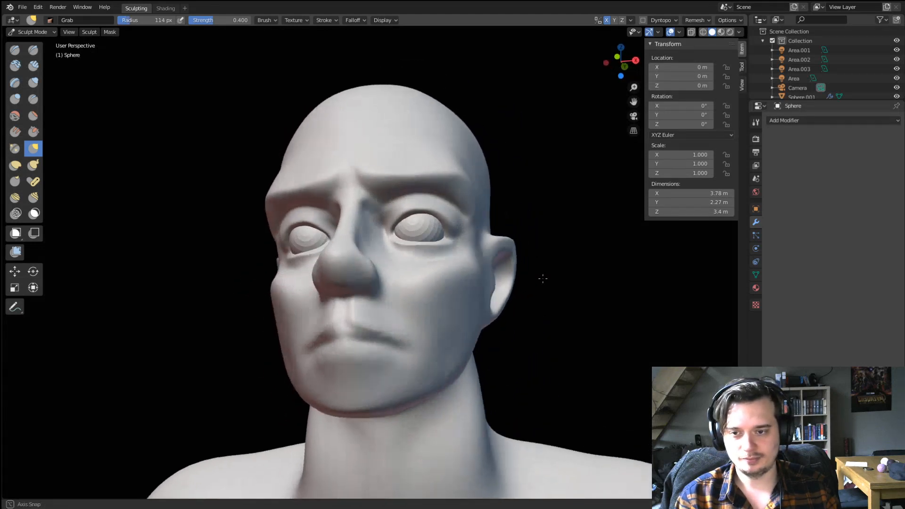
pyautogui.scroll(-6, 424, 333)
pyautogui.moveTo(454, 323); pyautogui.dragTo(409, 302, button='middle')
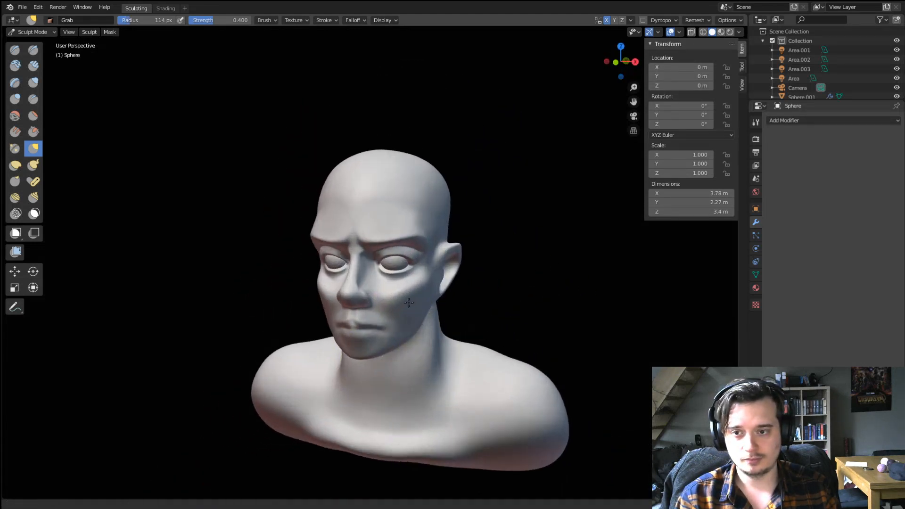
# Switch to the Crease brush and open the Remesh settings.
pyautogui.scroll(3, 408, 302)
pyautogui.moveTo(395, 264); pyautogui.dragTo(453, 247, button='middle')
pyautogui.scroll(1, 453, 247)
pyautogui.click(31, 102)
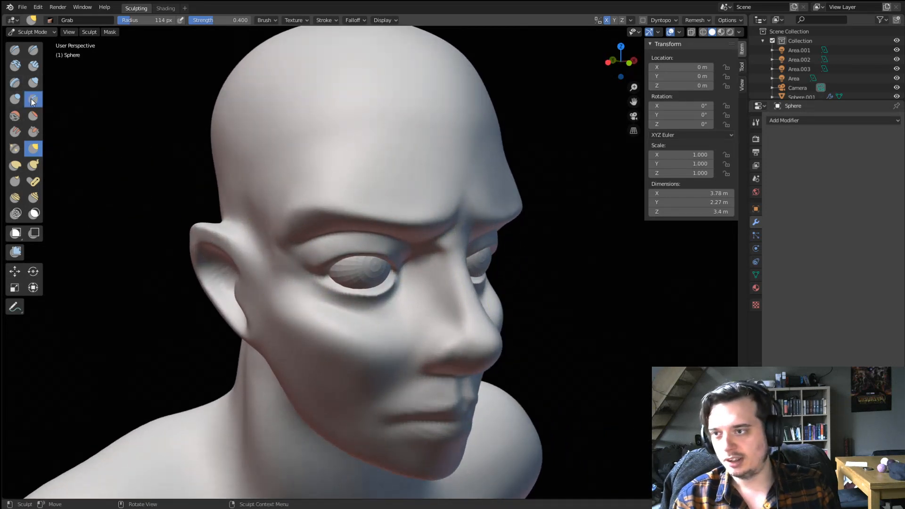
pyautogui.moveTo(245, 222); pyautogui.dragTo(273, 202, button='middle')
pyautogui.click(696, 20)
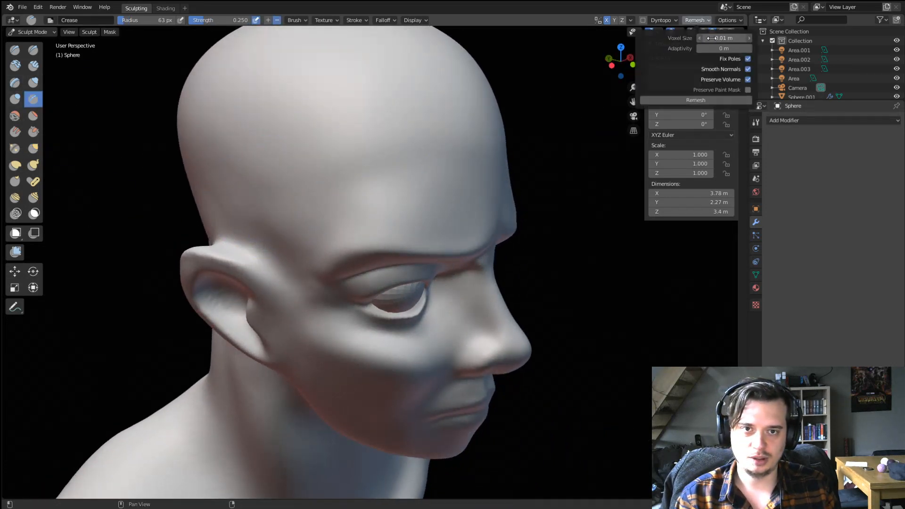
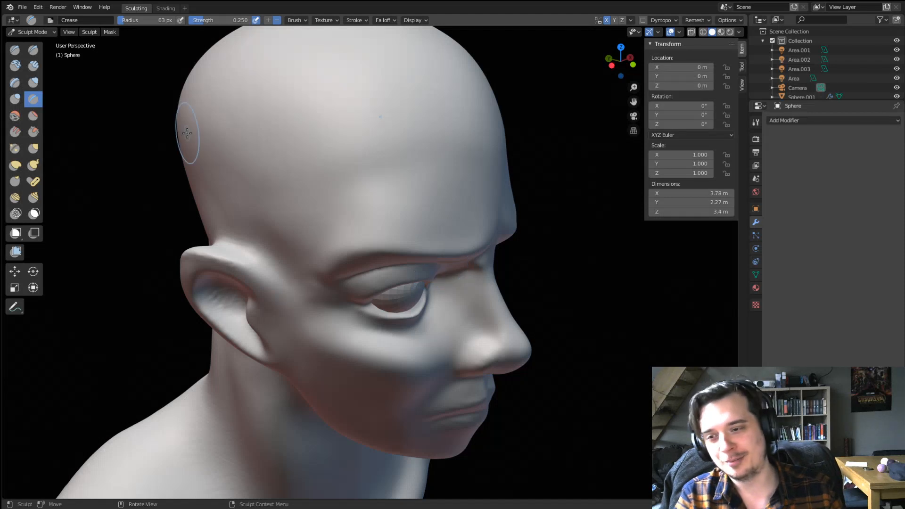
# Sharpen the upper border of the upper lip using the Crease brush inverted, at 51 px and 35 px.
pyautogui.moveTo(348, 235)
pyautogui.mouseDown(button='middle')
pyautogui.moveTo(313, 247)
pyautogui.moveTo(289, 227)
pyautogui.moveTo(291, 214)
pyautogui.mouseUp(button='middle')
pyautogui.moveTo(290, 236)
pyautogui.keyDown('ctrl'); pyautogui.mouseDown(button='middle')
pyautogui.moveTo(286, 299)
pyautogui.moveTo(273, 292)
pyautogui.mouseUp(button='middle'); pyautogui.keyUp('ctrl')
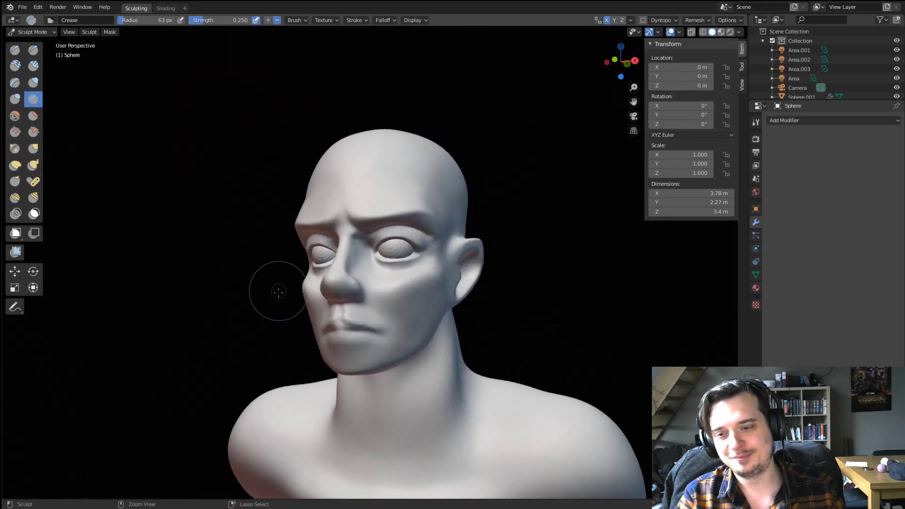
pyautogui.scroll(3, 292, 289)
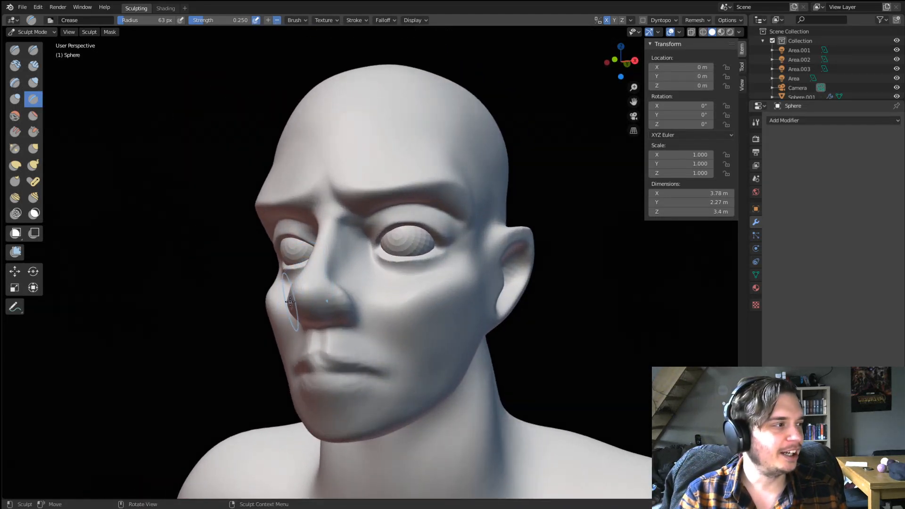
pyautogui.moveTo(291, 306)
pyautogui.mouseDown(button='middle')
pyautogui.moveTo(337, 309)
pyautogui.moveTo(329, 265)
pyautogui.moveTo(335, 283)
pyautogui.moveTo(333, 273)
pyautogui.mouseUp(button='middle')
pyautogui.scroll(3, 356, 269)
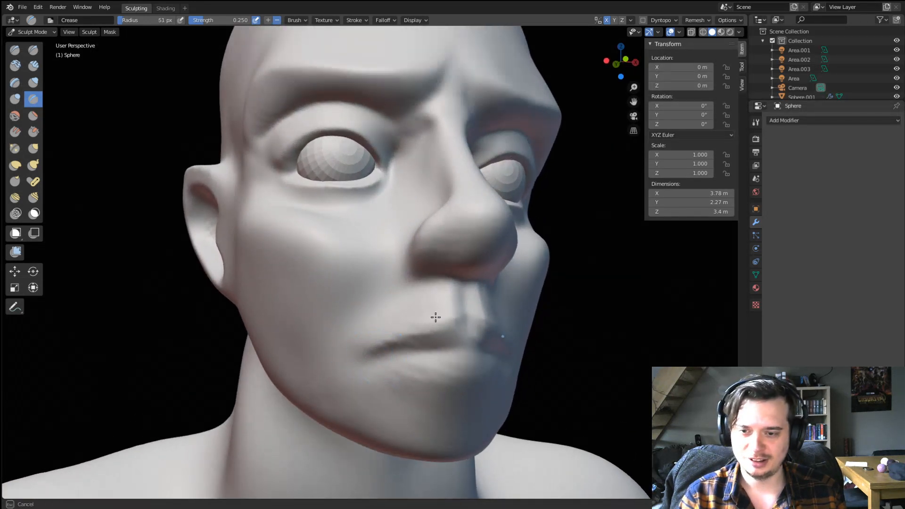
pyautogui.keyDown('ctrl'); pyautogui.moveTo(449, 313); pyautogui.dragTo(454, 299); pyautogui.keyUp('ctrl')
pyautogui.moveTo(454, 299); pyautogui.dragTo(451, 300, button='middle')
pyautogui.press('f')
pyautogui.click(451, 319)
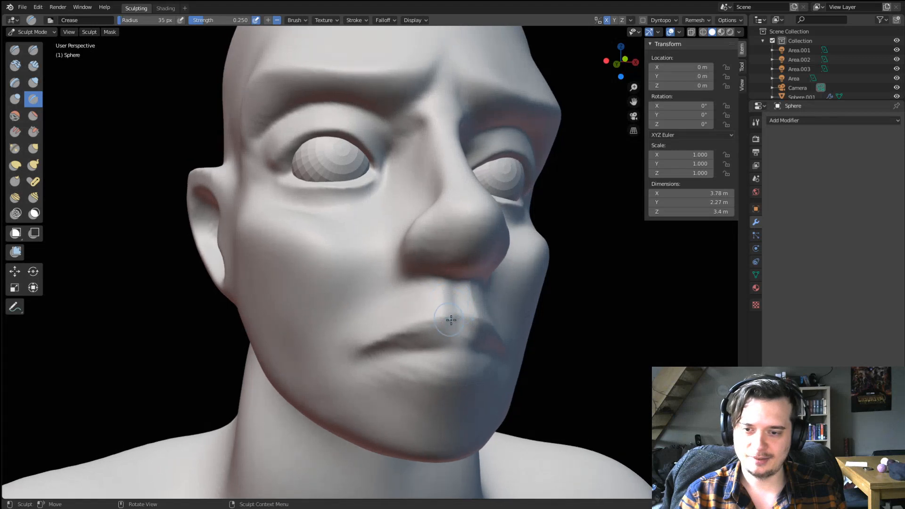
pyautogui.keyDown('ctrl'); pyautogui.moveTo(491, 331); pyautogui.dragTo(476, 302); pyautogui.keyUp('ctrl')
pyautogui.moveTo(473, 302); pyautogui.dragTo(466, 295, button='middle')
# Deepen the line between the lips with the Crease brush at 48 px and sharpen the upper lip's edge at 36 px.
pyautogui.press('f')
pyautogui.click(383, 344)
pyautogui.moveTo(371, 331)
pyautogui.mouseDown()
pyautogui.moveTo(475, 332)
pyautogui.moveTo(415, 318)
pyautogui.mouseUp()
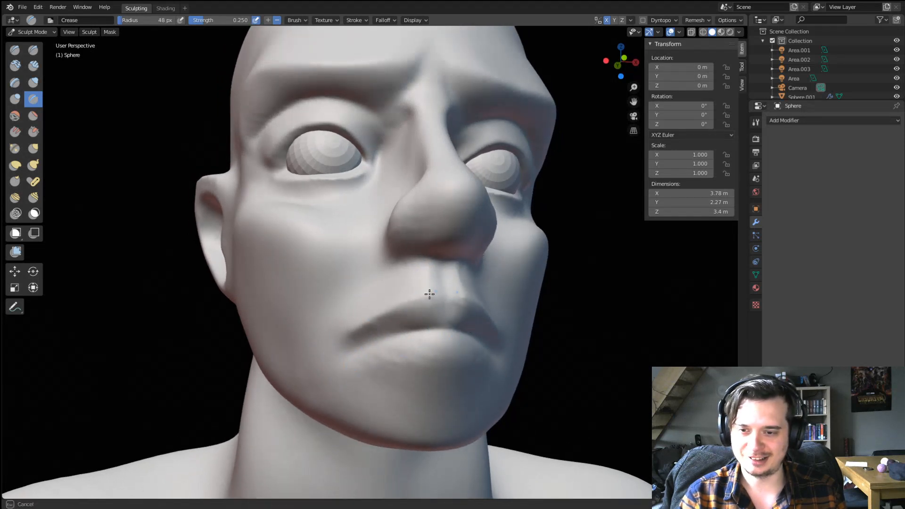
pyautogui.press('f')
pyautogui.click(437, 313)
pyautogui.keyDown('ctrl'); pyautogui.moveTo(494, 328); pyautogui.dragTo(455, 301); pyautogui.keyUp('ctrl')
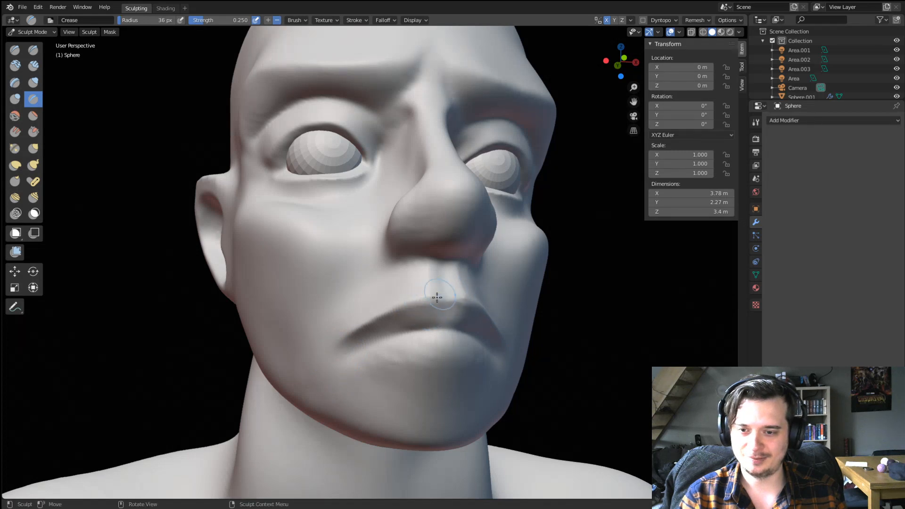
# Reshape the corners of the mouth with the Grab brush at 110 px.
pyautogui.moveTo(481, 318)
pyautogui.mouseDown(button='middle')
pyautogui.moveTo(394, 289)
pyautogui.moveTo(373, 317)
pyautogui.mouseUp(button='middle')
pyautogui.press('g')
pyautogui.moveTo(335, 328); pyautogui.dragTo(334, 332)
pyautogui.press('f')
pyautogui.click(355, 309)
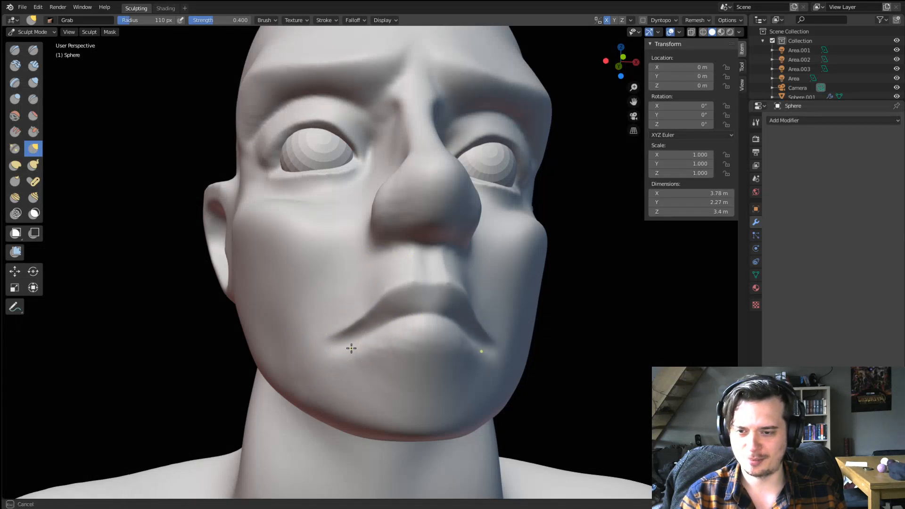
pyautogui.moveTo(351, 349)
pyautogui.mouseDown(button='middle')
pyautogui.moveTo(268, 347)
pyautogui.moveTo(352, 346)
pyautogui.moveTo(364, 303)
pyautogui.moveTo(363, 329)
pyautogui.moveTo(348, 302)
pyautogui.mouseUp(button='middle')
# Define the area beneath the lower lip with the Crease brush at 83 px, 69 px and 93 px.
pyautogui.click(33, 99)
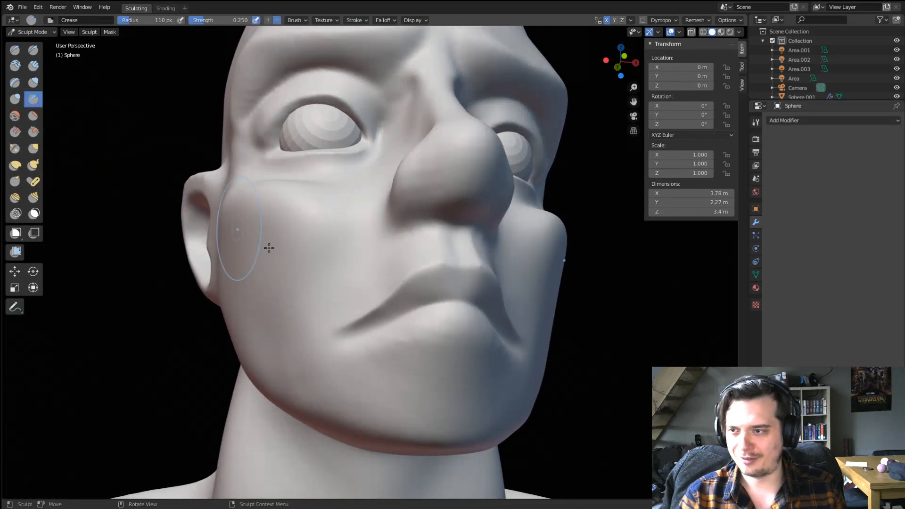
pyautogui.press('f')
pyautogui.click(366, 349)
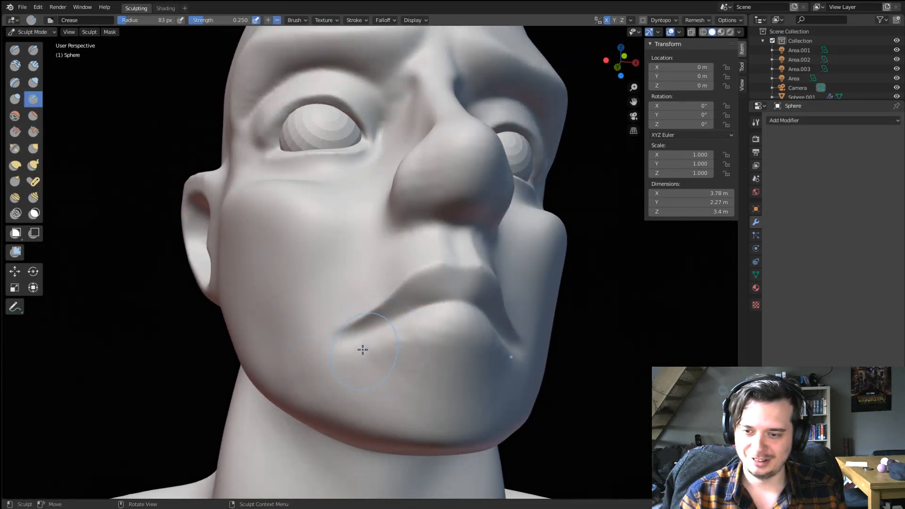
pyautogui.moveTo(485, 344)
pyautogui.mouseDown(button='middle')
pyautogui.moveTo(363, 363)
pyautogui.moveTo(327, 338)
pyautogui.moveTo(313, 354)
pyautogui.mouseUp(button='middle')
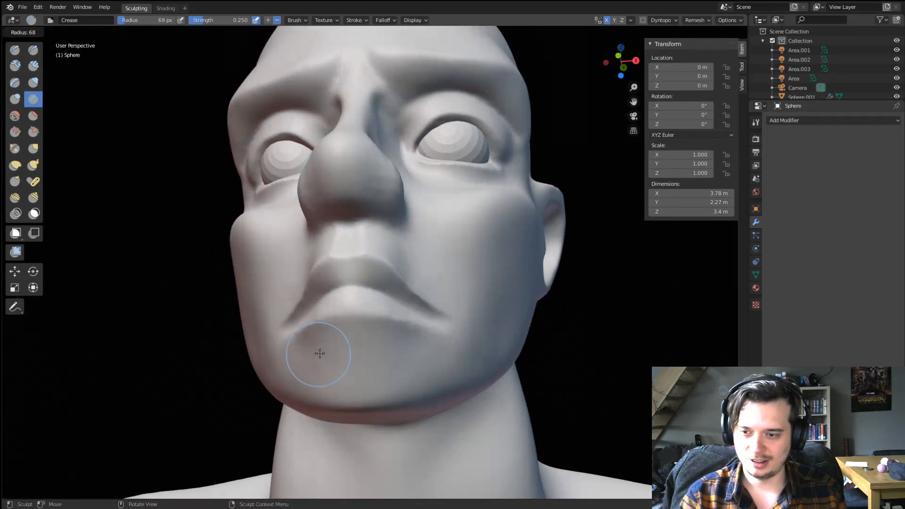
pyautogui.press('f')
pyautogui.click(378, 374)
pyautogui.moveTo(377, 374); pyautogui.dragTo(344, 329, button='middle')
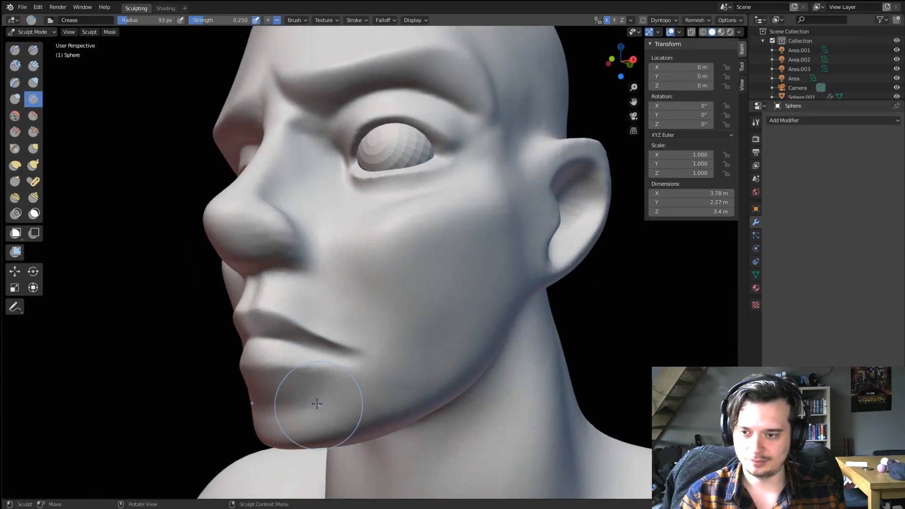
# Reshape the front of the chin in near-profile view with the Grab brush at 188 px.
pyautogui.moveTo(317, 398)
pyautogui.mouseDown(button='middle')
pyautogui.moveTo(339, 337)
pyautogui.moveTo(296, 354)
pyautogui.moveTo(253, 328)
pyautogui.moveTo(263, 339)
pyautogui.mouseUp(button='middle')
pyautogui.press('g')
pyautogui.moveTo(337, 341); pyautogui.dragTo(349, 356, button='middle')
pyautogui.press('f')
pyautogui.click(339, 355)
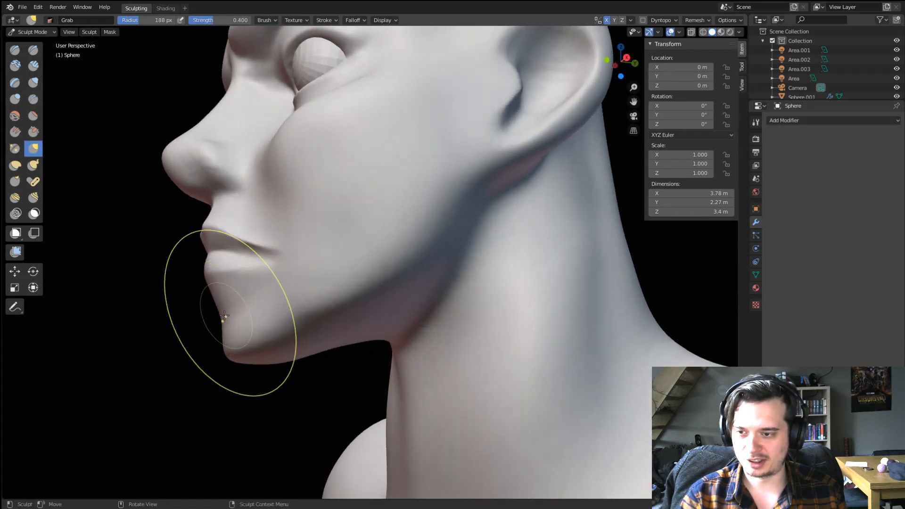
pyautogui.moveTo(222, 317); pyautogui.dragTo(231, 302)
pyautogui.moveTo(231, 302); pyautogui.dragTo(401, 309, button='middle')
# Adjust the lower lip and the side of the chin with the Grab brush at 59 px and 110 px.
pyautogui.press('f')
pyautogui.click(372, 326)
pyautogui.moveTo(377, 297)
pyautogui.keyDown('ctrl'); pyautogui.mouseDown(button='middle')
pyautogui.moveTo(374, 318)
pyautogui.moveTo(384, 293)
pyautogui.mouseUp(button='middle'); pyautogui.keyUp('ctrl')
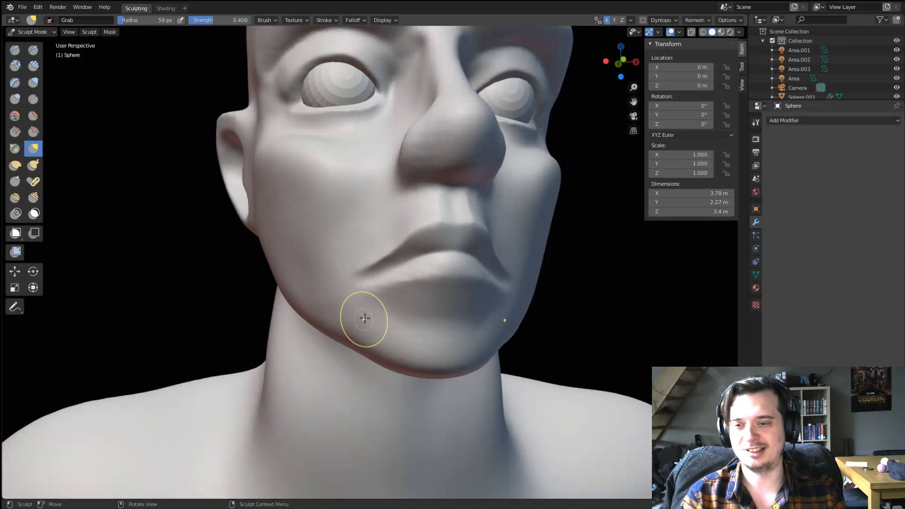
pyautogui.press('f')
pyautogui.click(408, 286)
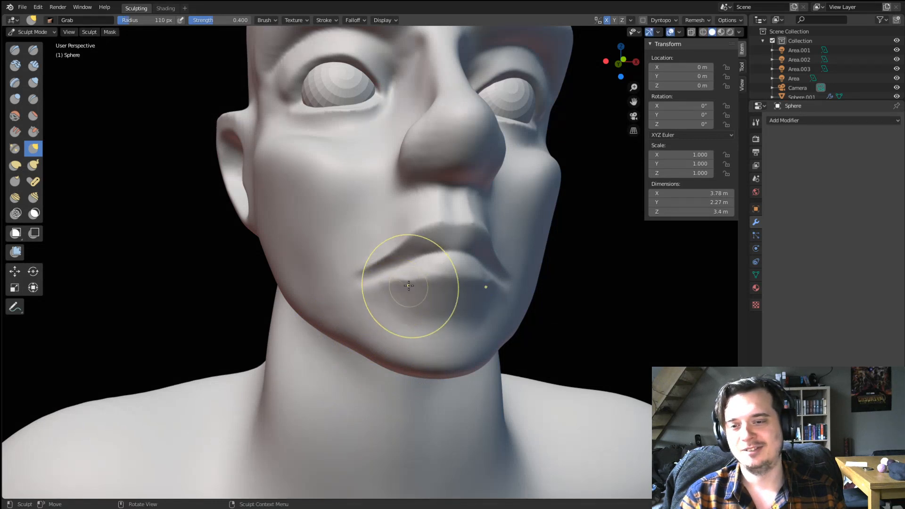
pyautogui.moveTo(410, 285); pyautogui.dragTo(401, 284)
pyautogui.moveTo(399, 287); pyautogui.dragTo(404, 283, button='middle')
# Tighten the corners of the mouth with the Pinch/Magnify brush at 118 px.
pyautogui.click(14, 149)
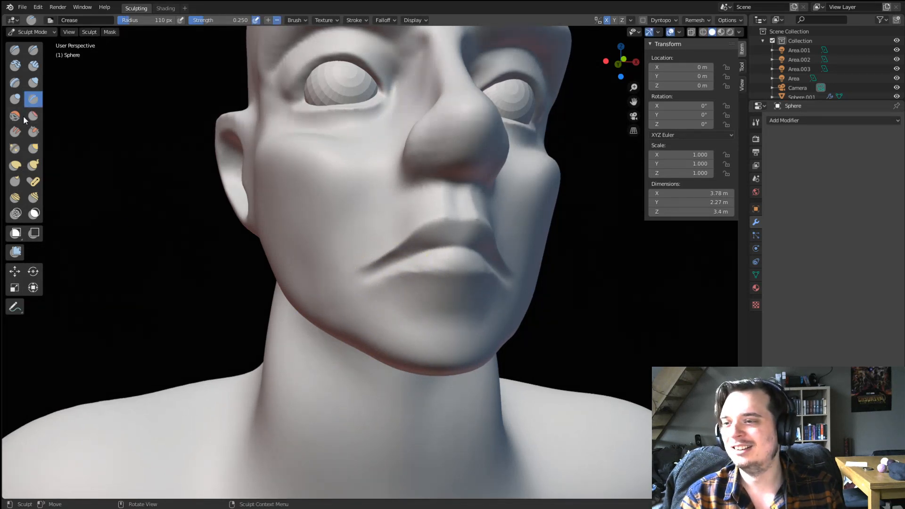
pyautogui.moveTo(240, 209); pyautogui.dragTo(463, 290, button='middle')
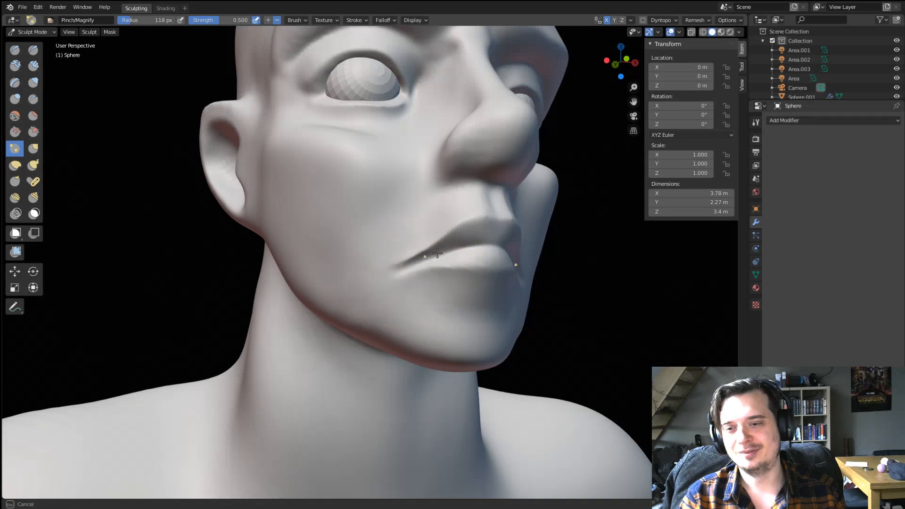
pyautogui.moveTo(399, 285)
pyautogui.mouseDown()
pyautogui.moveTo(396, 275)
pyautogui.moveTo(382, 288)
pyautogui.mouseUp()
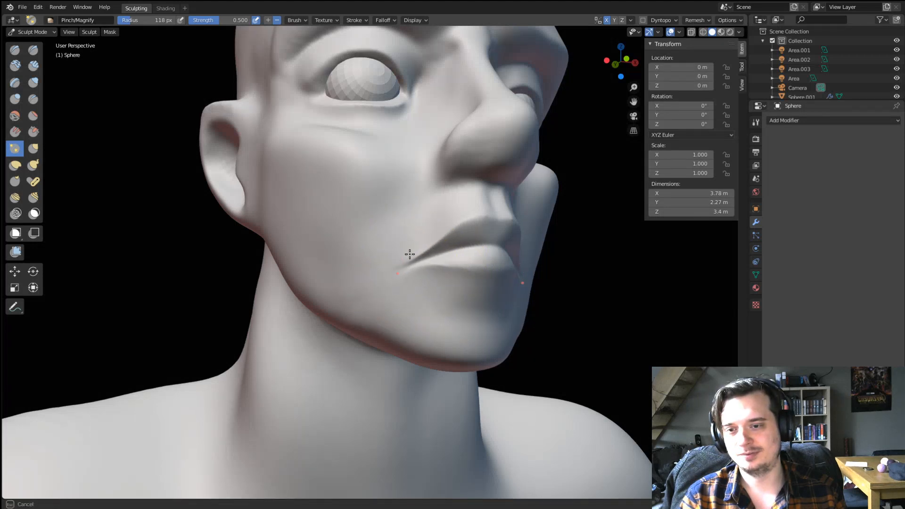
pyautogui.moveTo(410, 254); pyautogui.dragTo(408, 256)
# Carve the crease at the mouth corners and lower lip with the Crease brush, starting at 34 px.
pyautogui.press('f')
pyautogui.click(405, 272)
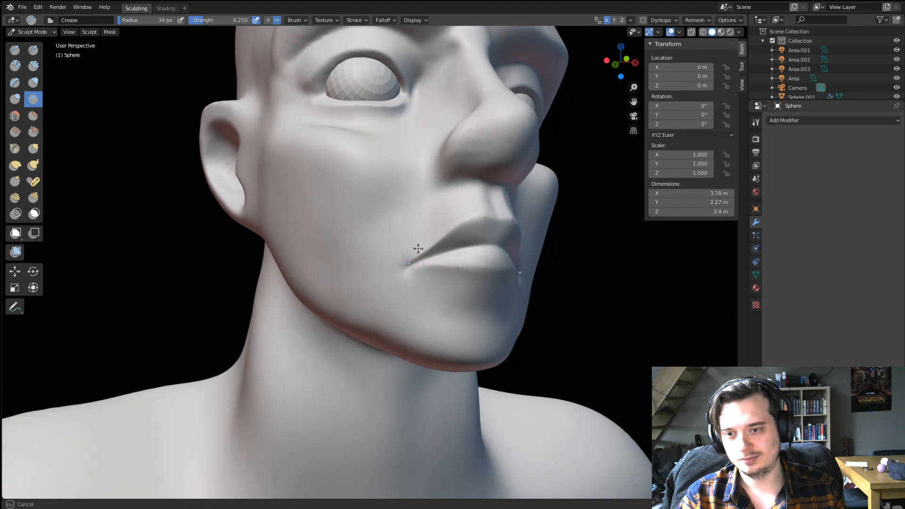
pyautogui.moveTo(424, 252); pyautogui.dragTo(450, 259, button='middle')
pyautogui.press('f')
pyautogui.click(452, 279)
pyautogui.moveTo(453, 283)
pyautogui.mouseDown()
pyautogui.moveTo(444, 296)
pyautogui.moveTo(455, 290)
pyautogui.mouseUp()
# Adjust the lip shape near the mouth corners with the Grab brush at 66 px.
pyautogui.scroll(-2, 420, 264)
pyautogui.moveTo(410, 260)
pyautogui.mouseDown(button='middle')
pyautogui.moveTo(369, 258)
pyautogui.moveTo(384, 239)
pyautogui.moveTo(398, 239)
pyautogui.mouseUp(button='middle')
pyautogui.scroll(1, 382, 243)
pyautogui.press('g')
pyautogui.scroll(1, 395, 230)
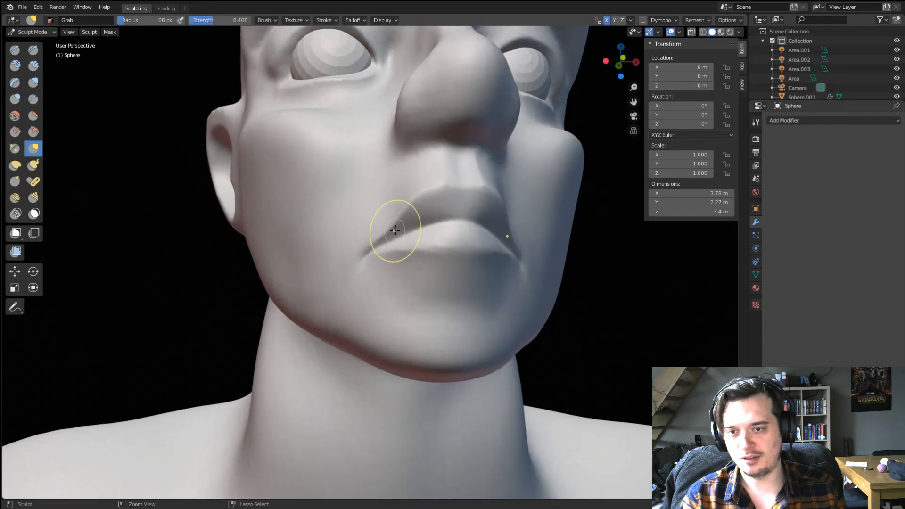
# Crease the hollow between the lower lip and the chin with the Crease brush.
pyautogui.click(33, 99)
pyautogui.moveTo(196, 142); pyautogui.dragTo(395, 273, button='middle')
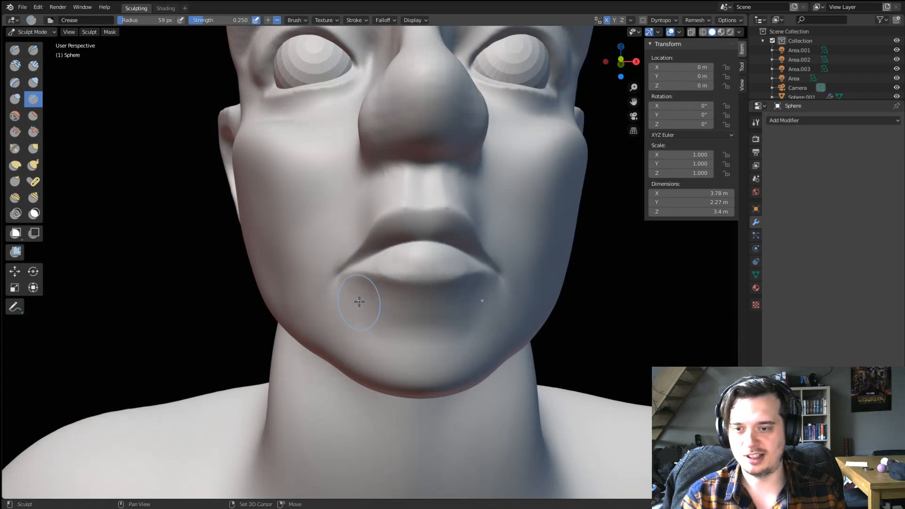
pyautogui.press('f')
pyautogui.click(375, 307)
pyautogui.moveTo(370, 306); pyautogui.dragTo(428, 323)
pyautogui.moveTo(362, 289)
pyautogui.mouseDown(button='middle')
pyautogui.moveTo(294, 288)
pyautogui.moveTo(292, 299)
pyautogui.mouseUp(button='middle')
# Refine the mouth corners and the adjoining lower cheeks using the Grab brush, starting at 128 px and reducing it to 101 px.
pyautogui.press('g')
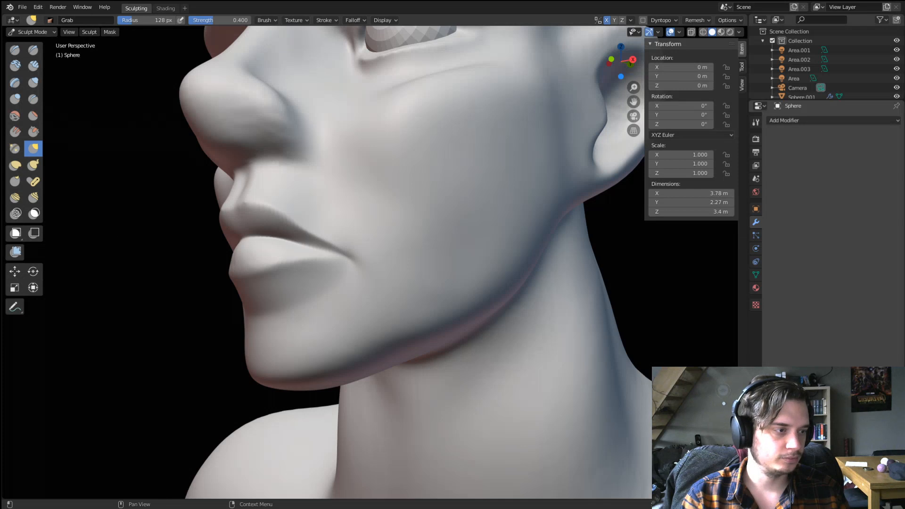
pyautogui.moveTo(485, 293); pyautogui.dragTo(500, 307, button='middle')
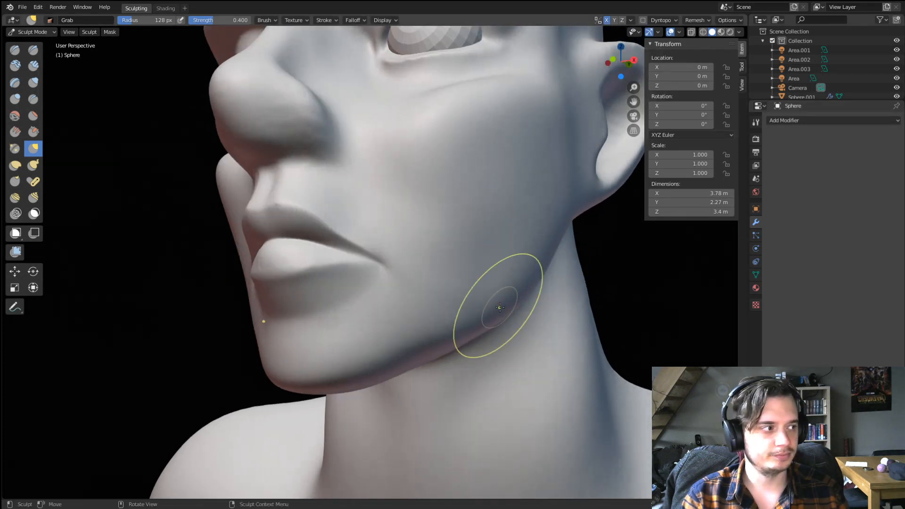
pyautogui.moveTo(168, 223); pyautogui.dragTo(182, 223, button='middle')
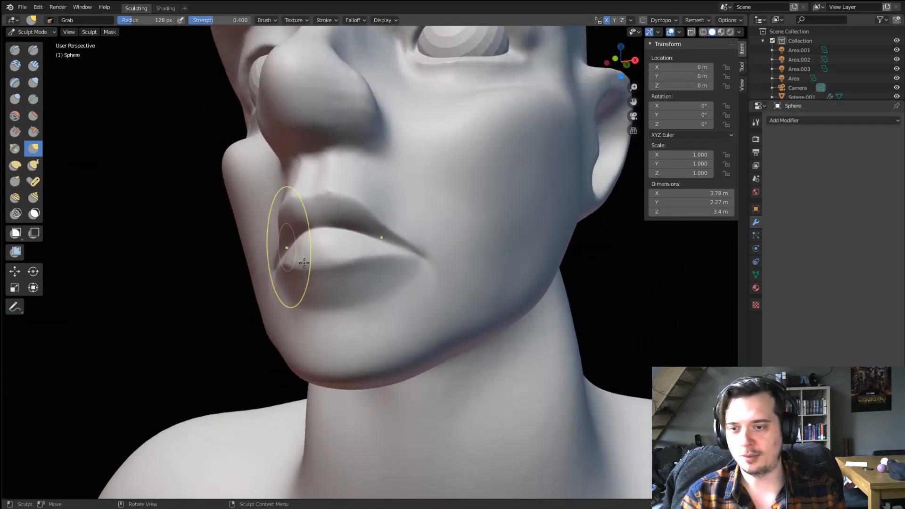
pyautogui.press('f')
pyautogui.click(371, 263)
pyautogui.moveTo(358, 264)
pyautogui.keyDown('ctrl'); pyautogui.mouseDown(button='middle')
pyautogui.moveTo(316, 347)
pyautogui.moveTo(309, 396)
pyautogui.mouseUp(button='middle'); pyautogui.keyUp('ctrl')
pyautogui.moveTo(302, 301)
pyautogui.mouseDown(button='middle')
pyautogui.moveTo(400, 278)
pyautogui.moveTo(368, 271)
pyautogui.moveTo(358, 251)
pyautogui.mouseUp(button='middle')
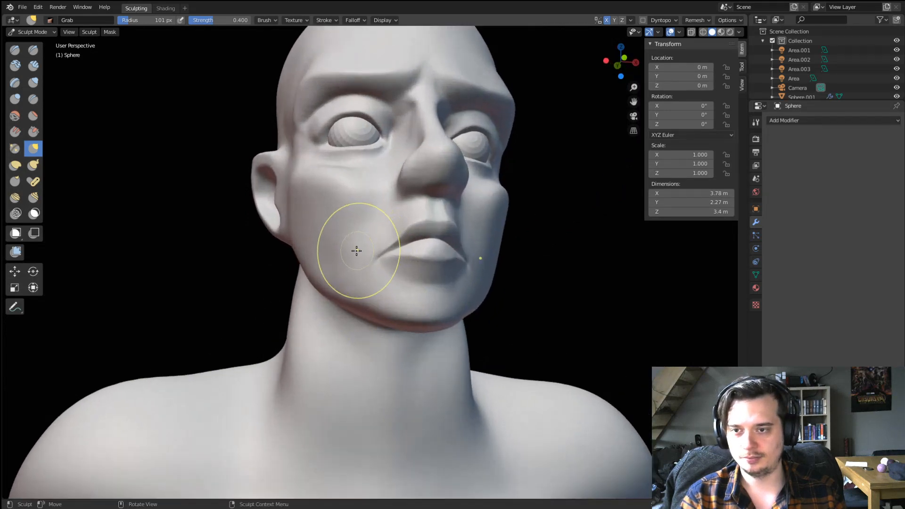
pyautogui.press('f')
pyautogui.click(386, 250)
pyautogui.moveTo(372, 255); pyautogui.dragTo(389, 240)
pyautogui.press('f')
pyautogui.click(357, 250)
pyautogui.moveTo(387, 242); pyautogui.dragTo(420, 243, button='middle')
pyautogui.moveTo(414, 245); pyautogui.dragTo(409, 248)
# Try to form the nostrils on the underside of the nose with the Blob brush at 36 px.
pyautogui.moveTo(409, 247)
pyautogui.mouseDown(button='middle')
pyautogui.moveTo(304, 283)
pyautogui.moveTo(299, 260)
pyautogui.moveTo(355, 284)
pyautogui.moveTo(360, 234)
pyautogui.mouseUp(button='middle')
pyautogui.moveTo(359, 234)
pyautogui.keyDown('ctrl'); pyautogui.mouseDown(button='middle')
pyautogui.moveTo(396, 203)
pyautogui.moveTo(401, 169)
pyautogui.mouseUp(button='middle'); pyautogui.keyUp('ctrl')
pyautogui.click(20, 99)
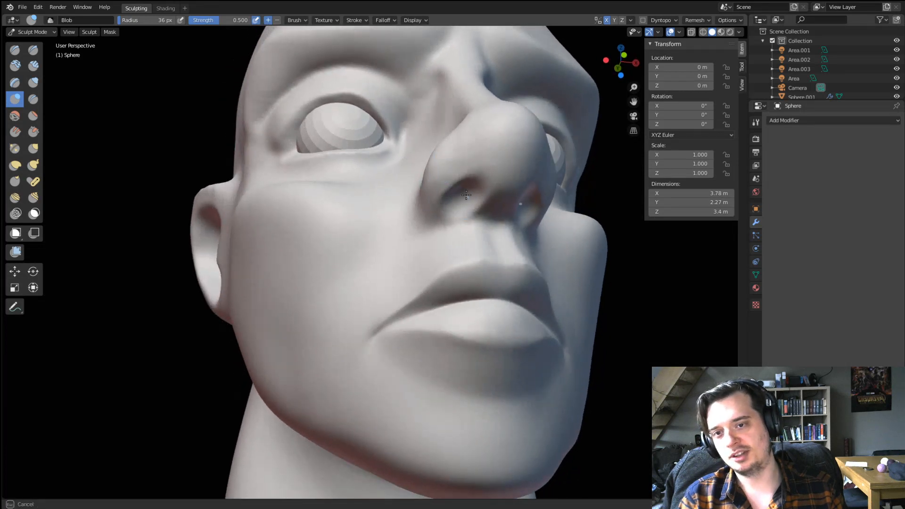
pyautogui.hotkey('ctrl', 'z')
# Reshape the nose's wings and underside with the Grab brush at 127 px and 108 px.
pyautogui.moveTo(463, 188); pyautogui.dragTo(457, 247, button='middle')
pyautogui.press('g')
pyautogui.press('f')
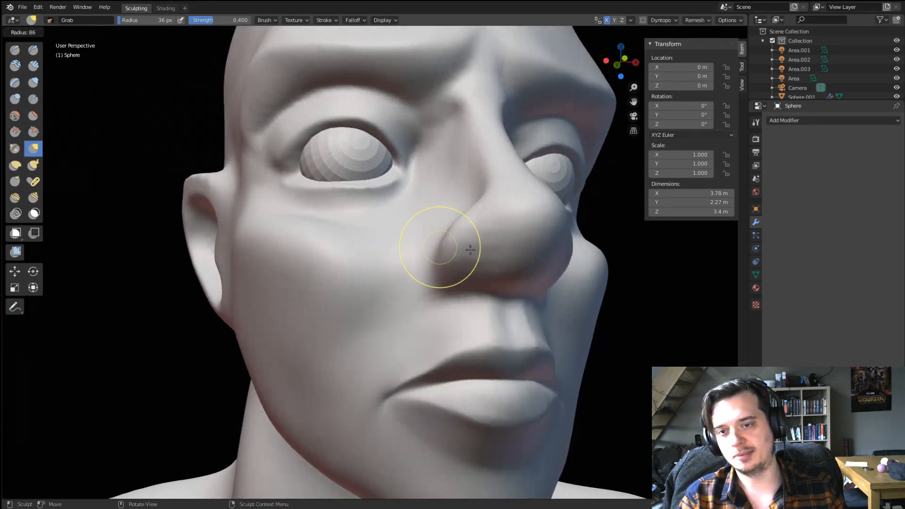
pyautogui.click(499, 247)
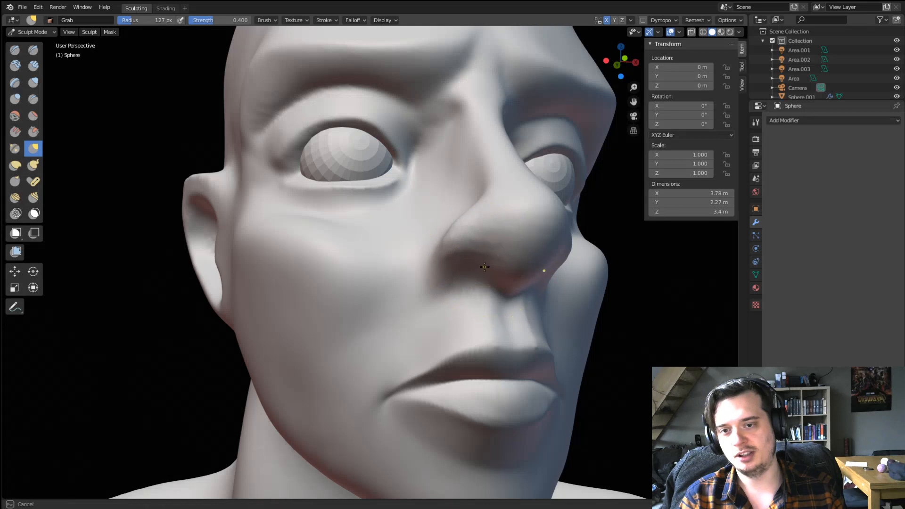
pyautogui.moveTo(442, 267)
pyautogui.mouseDown(button='middle')
pyautogui.moveTo(462, 248)
pyautogui.moveTo(507, 236)
pyautogui.moveTo(557, 248)
pyautogui.mouseUp(button='middle')
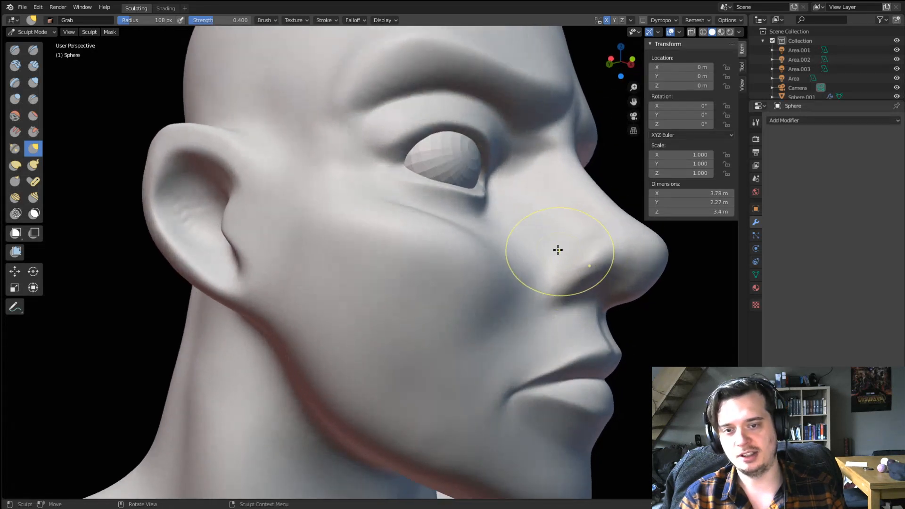
pyautogui.moveTo(605, 228)
pyautogui.mouseDown(button='middle')
pyautogui.moveTo(546, 286)
pyautogui.moveTo(513, 252)
pyautogui.moveTo(495, 256)
pyautogui.moveTo(447, 299)
pyautogui.moveTo(466, 295)
pyautogui.moveTo(450, 284)
pyautogui.moveTo(384, 283)
pyautogui.mouseUp(button='middle')
# Adjust the base and tip of the nose with the Grab brush at 131 px.
pyautogui.press('f')
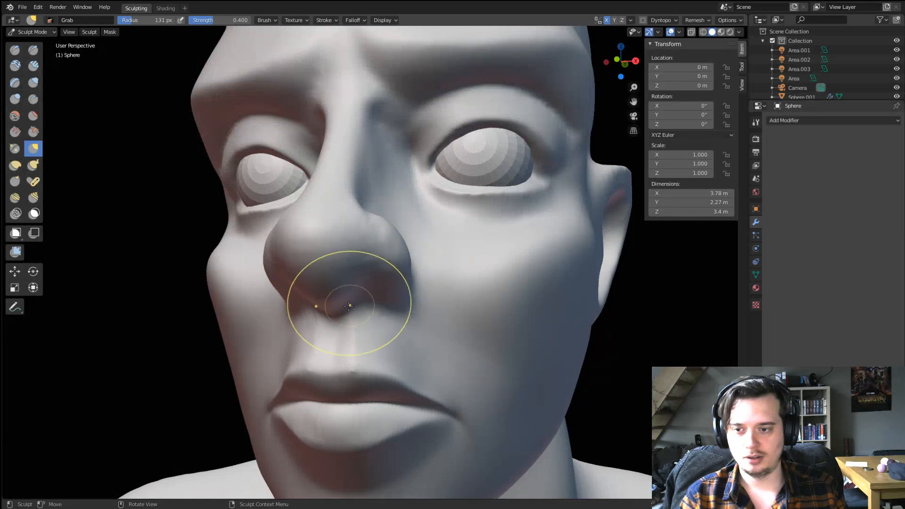
pyautogui.click(349, 319)
pyautogui.moveTo(349, 319); pyautogui.dragTo(303, 317, button='middle')
pyautogui.moveTo(191, 302); pyautogui.dragTo(184, 281, button='middle')
pyautogui.moveTo(183, 282); pyautogui.dragTo(177, 278)
pyautogui.moveTo(176, 278); pyautogui.dragTo(200, 269, button='middle')
pyautogui.scroll(1, 188, 264)
# Puff out the wings of the nose with the Inflate/Deflate brush at 131 px and 108 px.
pyautogui.click(33, 82)
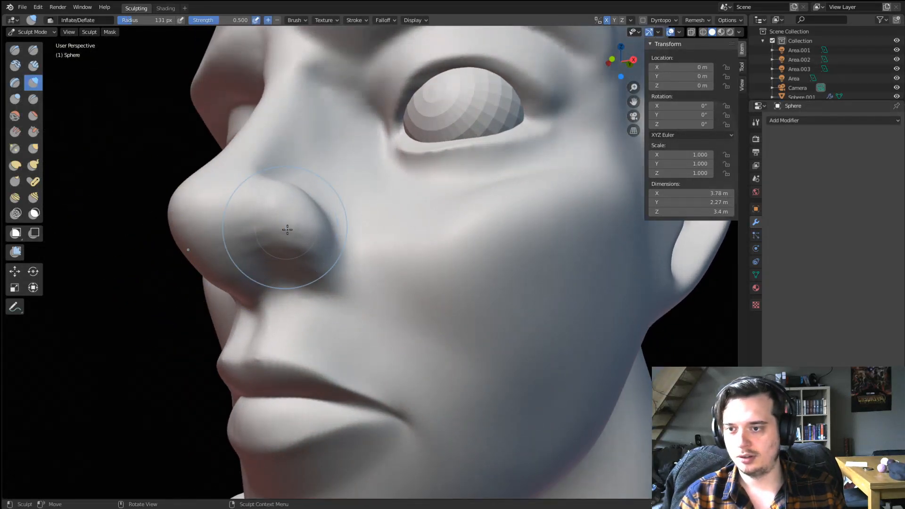
pyautogui.moveTo(322, 241); pyautogui.dragTo(285, 204)
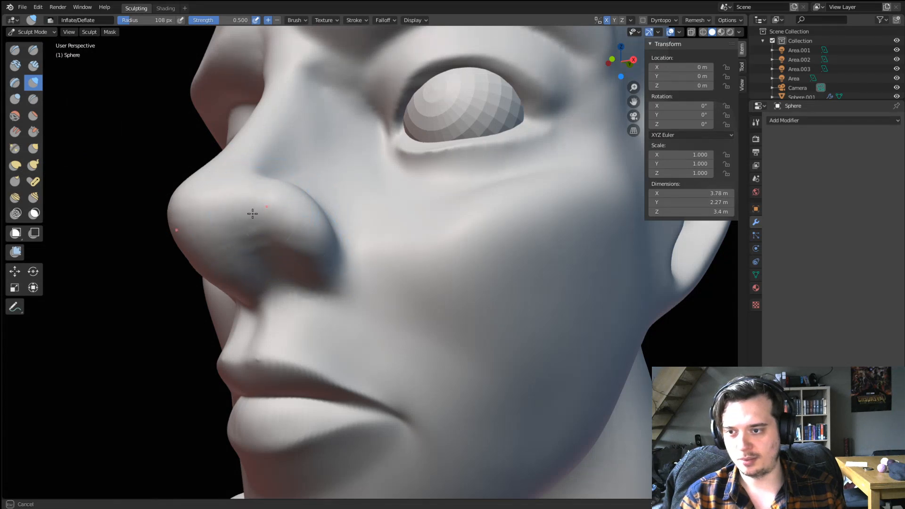
pyautogui.moveTo(307, 209); pyautogui.dragTo(349, 165, button='middle')
# Reshape the wings of the nose with the Grab brush, starting at a radius of 90 px.
pyautogui.keyDown('ctrl'); pyautogui.moveTo(370, 130); pyautogui.dragTo(354, 207, button='middle'); pyautogui.keyUp('ctrl')
pyautogui.moveTo(354, 207)
pyautogui.mouseDown(button='middle')
pyautogui.moveTo(377, 259)
pyautogui.moveTo(369, 261)
pyautogui.moveTo(380, 222)
pyautogui.mouseUp(button='middle')
pyautogui.moveTo(380, 222); pyautogui.dragTo(410, 227, button='middle')
pyautogui.press('g')
pyautogui.press('f')
pyautogui.click(520, 280)
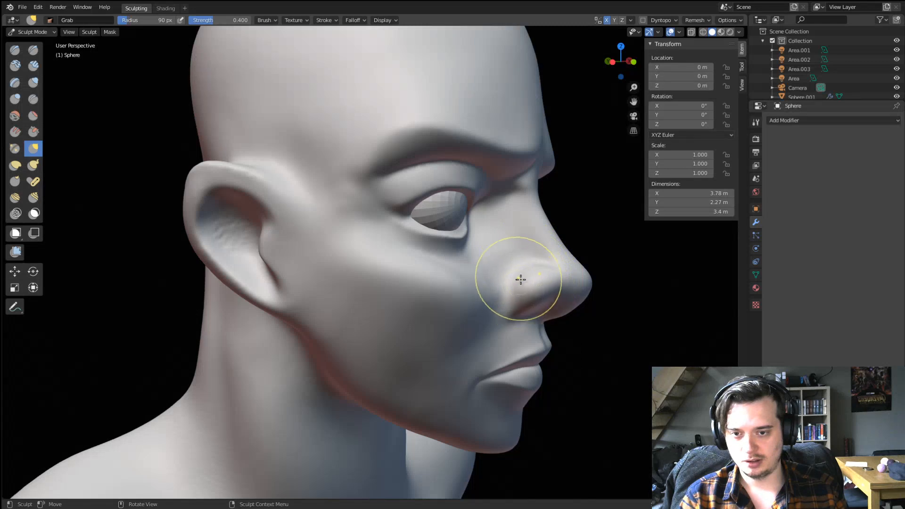
pyautogui.moveTo(528, 286); pyautogui.dragTo(465, 303, button='middle')
pyautogui.press('f')
pyautogui.click(505, 297)
pyautogui.moveTo(485, 301); pyautogui.dragTo(480, 292)
# Adjust the sides of the nose above its wings with the Grab brush at 114 px and 148 px.
pyautogui.moveTo(481, 292)
pyautogui.mouseDown(button='middle')
pyautogui.moveTo(443, 288)
pyautogui.moveTo(444, 303)
pyautogui.mouseUp(button='middle')
pyautogui.press('f')
pyautogui.click(505, 302)
pyautogui.moveTo(451, 309); pyautogui.dragTo(444, 297)
pyautogui.press('f')
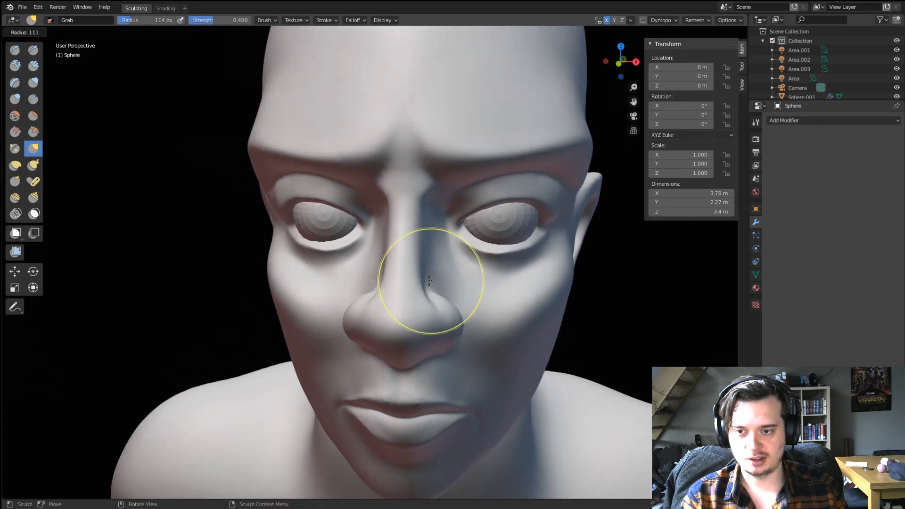
pyautogui.click(494, 279)
pyautogui.press('f')
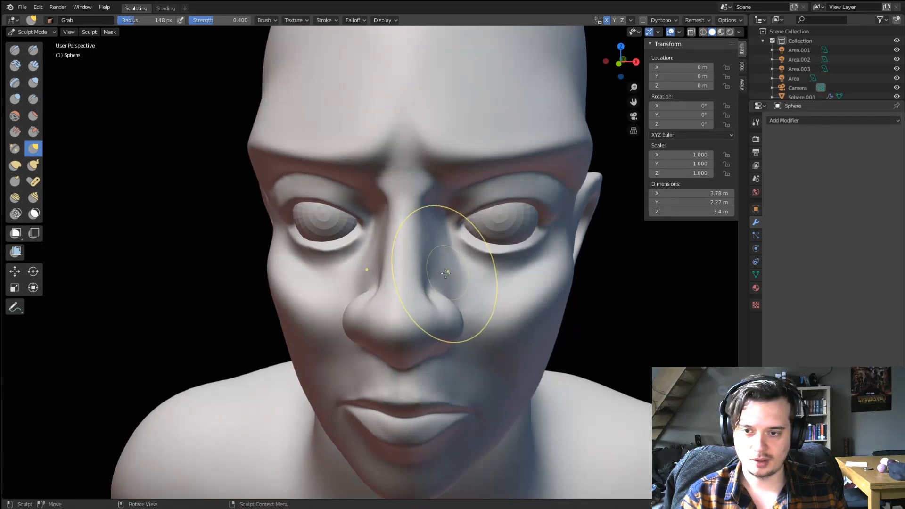
pyautogui.moveTo(445, 273); pyautogui.dragTo(410, 269, button='middle')
# Build up the area between the side of the nose and the cheek with the Clay Strips brush at 82 px.
pyautogui.press('c')
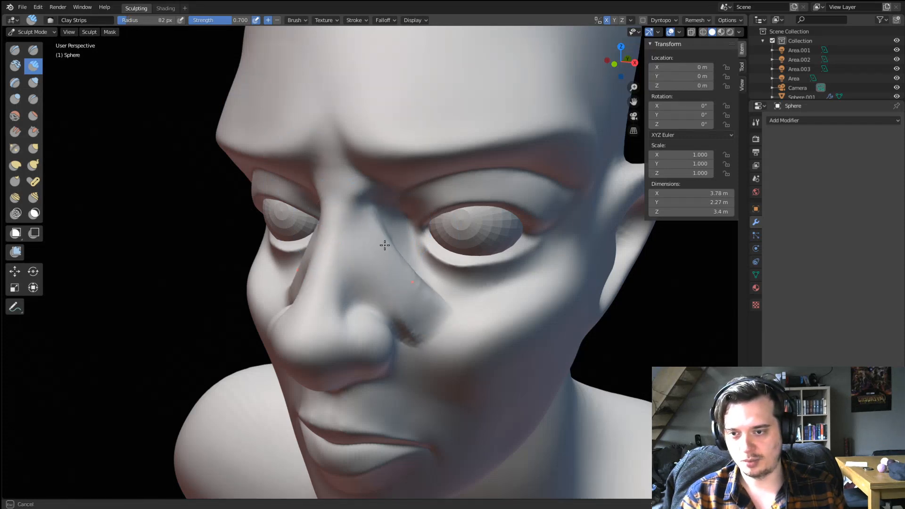
pyautogui.click(416, 336)
pyautogui.moveTo(416, 336)
pyautogui.mouseDown(button='middle')
pyautogui.moveTo(434, 228)
pyautogui.moveTo(380, 228)
pyautogui.moveTo(457, 256)
pyautogui.moveTo(431, 241)
pyautogui.mouseUp(button='middle')
# Refine the side and wing of the nose with the Grab brush at 121 px.
pyautogui.press('g')
pyautogui.moveTo(421, 248); pyautogui.dragTo(419, 243)
pyautogui.scroll(-3, 419, 219)
pyautogui.moveTo(420, 219)
pyautogui.mouseDown(button='middle')
pyautogui.moveTo(420, 233)
pyautogui.moveTo(438, 224)
pyautogui.moveTo(440, 201)
pyautogui.moveTo(369, 226)
pyautogui.mouseUp(button='middle')
pyautogui.scroll(3, 436, 226)
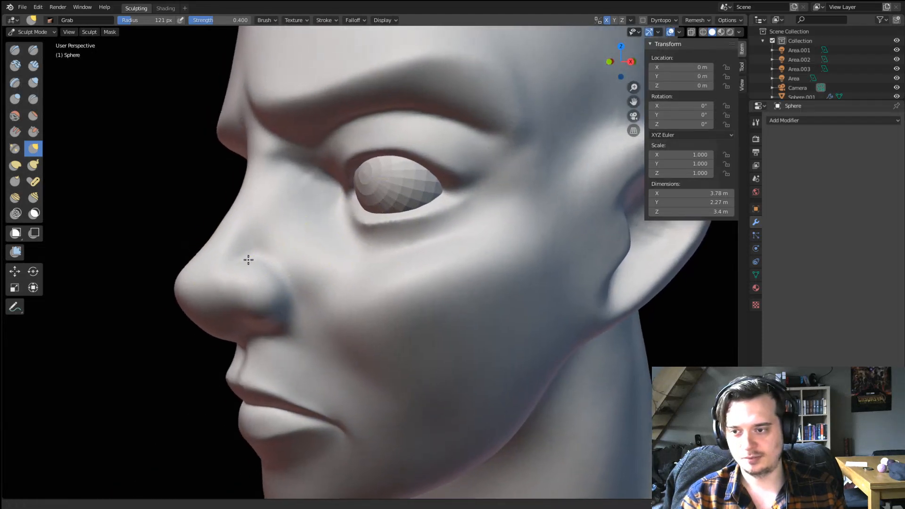
pyautogui.scroll(3, 250, 249)
pyautogui.moveTo(270, 284)
pyautogui.mouseDown(button='middle')
pyautogui.moveTo(303, 259)
pyautogui.moveTo(257, 250)
pyautogui.moveTo(247, 264)
pyautogui.mouseUp(button='middle')
# Push the tip of the nose back toward the face in near-profile with the Grab brush at 126 px.
pyautogui.scroll(-4, 230, 299)
pyautogui.scroll(1, 230, 299)
pyautogui.moveTo(312, 288); pyautogui.dragTo(301, 292, button='middle')
pyautogui.press('f')
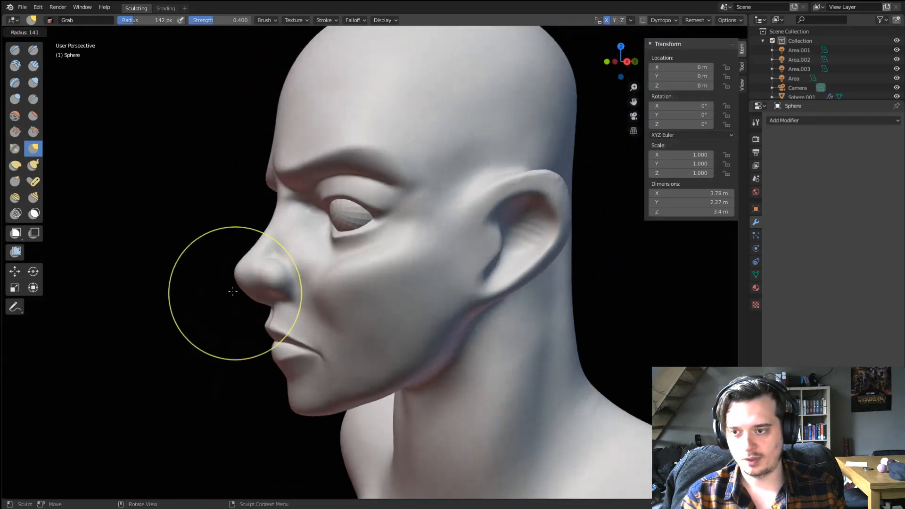
pyautogui.click(292, 293)
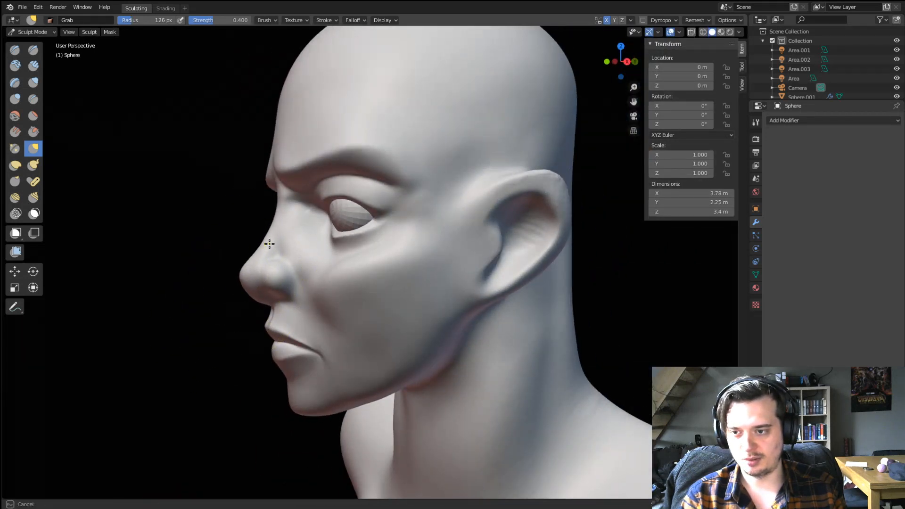
pyautogui.moveTo(258, 274)
pyautogui.mouseDown(button='middle')
pyautogui.moveTo(377, 243)
pyautogui.moveTo(410, 222)
pyautogui.mouseUp(button='middle')
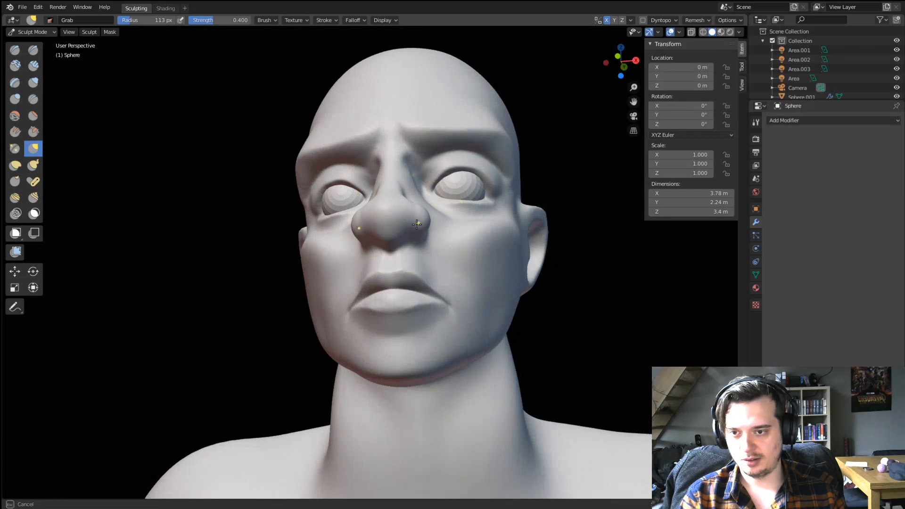
# Pull the nose wings inward and up with the Grab brush at 113 px and 76 px.
pyautogui.moveTo(424, 219); pyautogui.dragTo(419, 210)
pyautogui.press('f')
pyautogui.click(419, 213)
pyautogui.moveTo(415, 206)
pyautogui.mouseDown(button='middle')
pyautogui.moveTo(464, 212)
pyautogui.moveTo(469, 226)
pyautogui.moveTo(430, 193)
pyautogui.moveTo(473, 226)
pyautogui.mouseUp(button='middle')
pyautogui.press('f')
pyautogui.click(475, 269)
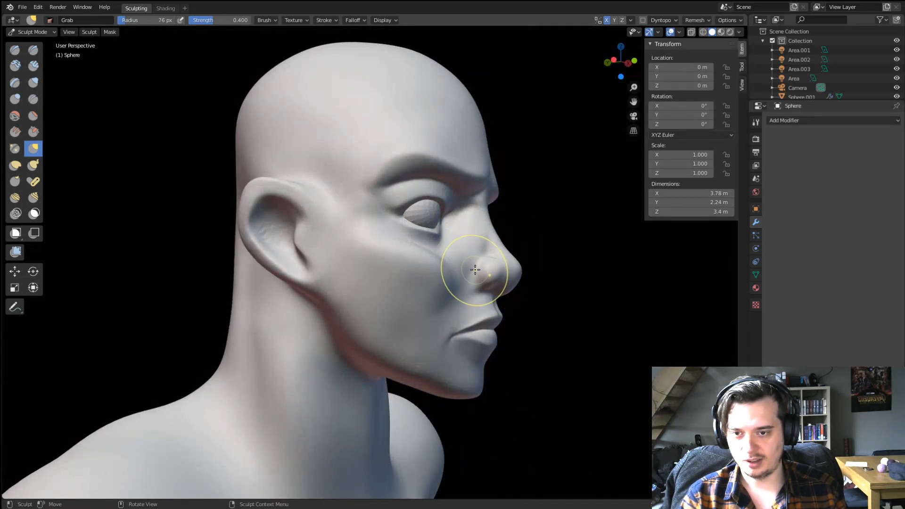
# Form the nostrils on the underside of the nose with the Blob brush at about 50 px.
pyautogui.moveTo(473, 266); pyautogui.dragTo(417, 206, button='middle')
pyautogui.scroll(3, 380, 258)
pyautogui.scroll(2, 416, 205)
pyautogui.click(15, 99)
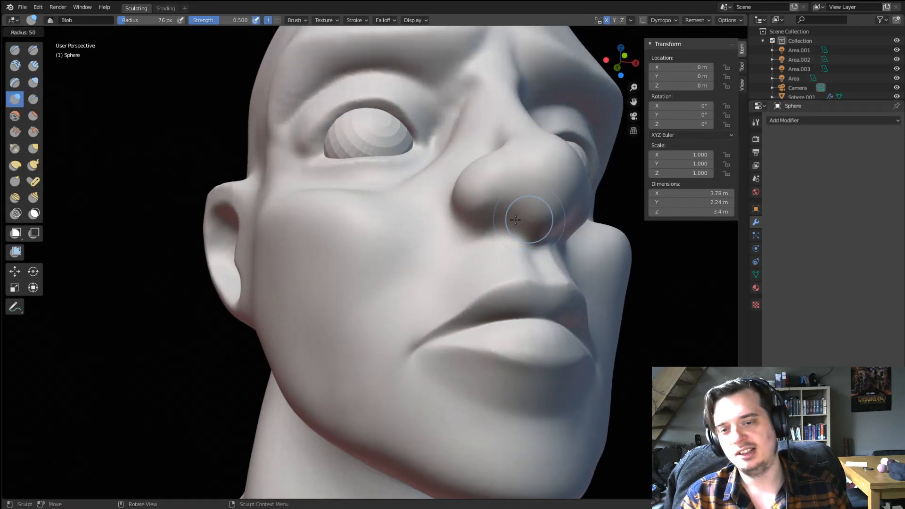
pyautogui.scroll(-4, 504, 200)
pyautogui.moveTo(504, 200)
pyautogui.mouseDown(button='middle')
pyautogui.moveTo(430, 300)
pyautogui.moveTo(422, 262)
pyautogui.mouseUp(button='middle')
pyautogui.scroll(3, 424, 276)
# Refine the rims around the nostrils with the Grab brush at 63 px and the Inflate/Deflate brush at 120 px.
pyautogui.press('g')
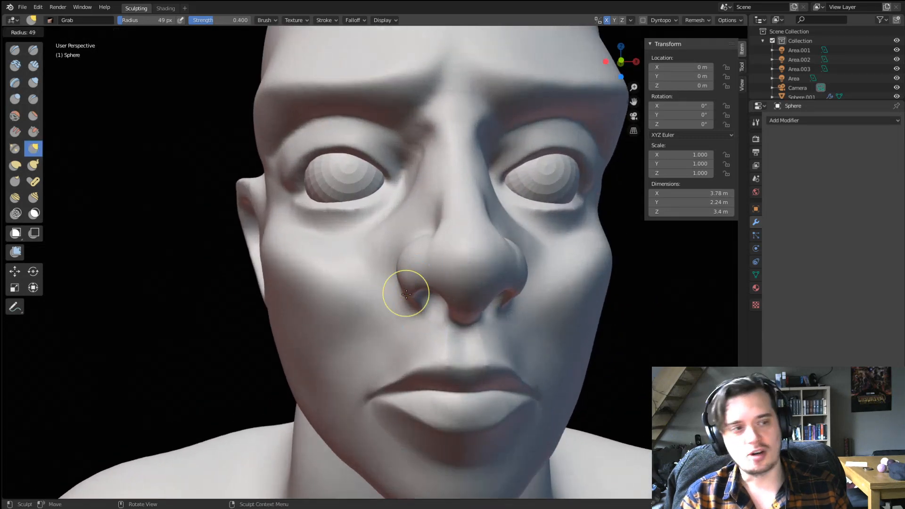
pyautogui.moveTo(404, 293)
pyautogui.mouseDown(button='middle')
pyautogui.moveTo(439, 263)
pyautogui.moveTo(393, 252)
pyautogui.mouseUp(button='middle')
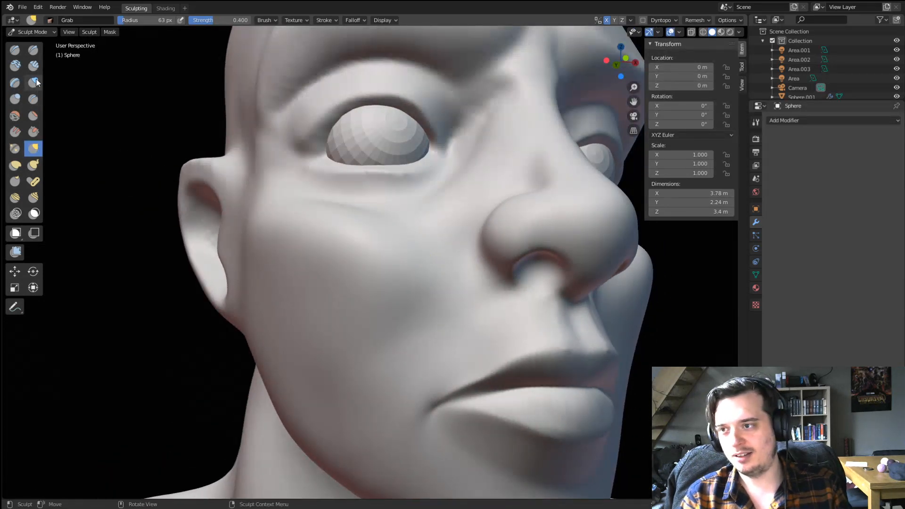
pyautogui.click(36, 82)
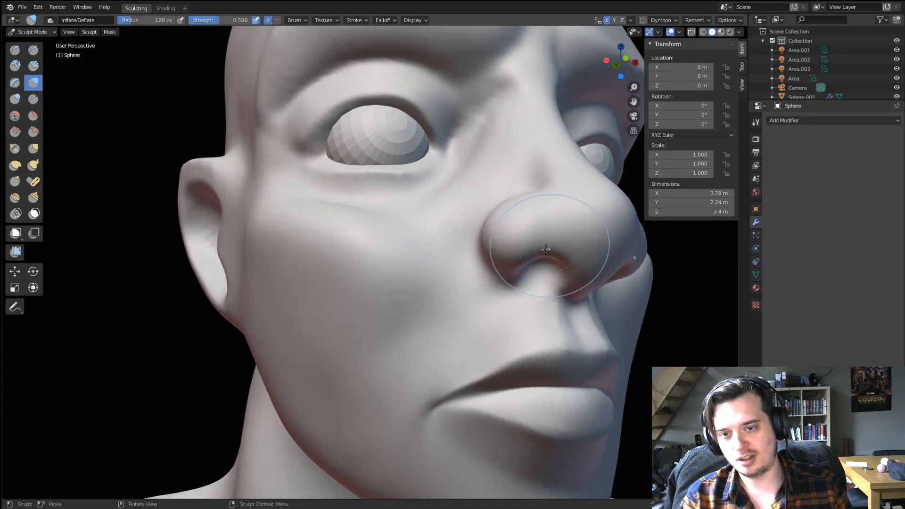
pyautogui.moveTo(554, 246)
pyautogui.mouseDown(button='middle')
pyautogui.moveTo(560, 236)
pyautogui.moveTo(598, 282)
pyautogui.moveTo(439, 311)
pyautogui.moveTo(464, 294)
pyautogui.moveTo(436, 297)
pyautogui.mouseUp(button='middle')
# Lift the inner brow area above the nose bridge with the Grab brush at 130 px.
pyautogui.press('g')
pyautogui.scroll(-4, 610, 300)
pyautogui.press('f')
pyautogui.click(402, 162)
pyautogui.moveTo(395, 168); pyautogui.dragTo(397, 157)
pyautogui.moveTo(398, 163); pyautogui.dragTo(477, 150, button='middle')
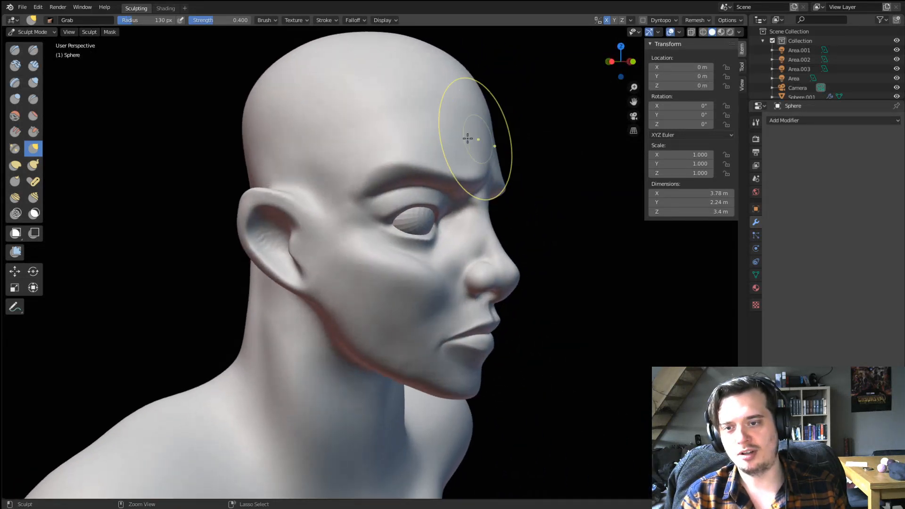
# Adjust the shape of the brow ridge above the eyes with the Grab brush at 125 px.
pyautogui.scroll(-2, 443, 165)
pyautogui.moveTo(417, 205)
pyautogui.mouseDown(button='middle')
pyautogui.moveTo(452, 198)
pyautogui.moveTo(362, 205)
pyautogui.moveTo(360, 185)
pyautogui.moveTo(322, 185)
pyautogui.mouseUp(button='middle')
pyautogui.scroll(1, 396, 188)
pyautogui.scroll(1, 427, 160)
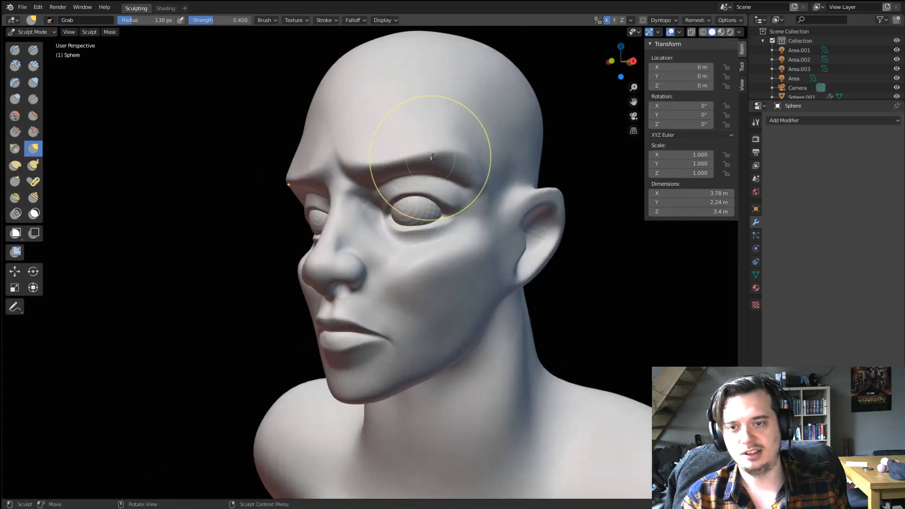
pyautogui.press('f')
pyautogui.click(427, 159)
pyautogui.moveTo(429, 160); pyautogui.dragTo(402, 170, button='middle')
pyautogui.moveTo(395, 170); pyautogui.dragTo(407, 164)
pyautogui.moveTo(407, 165)
pyautogui.mouseDown(button='middle')
pyautogui.moveTo(440, 163)
pyautogui.moveTo(451, 148)
pyautogui.mouseUp(button='middle')
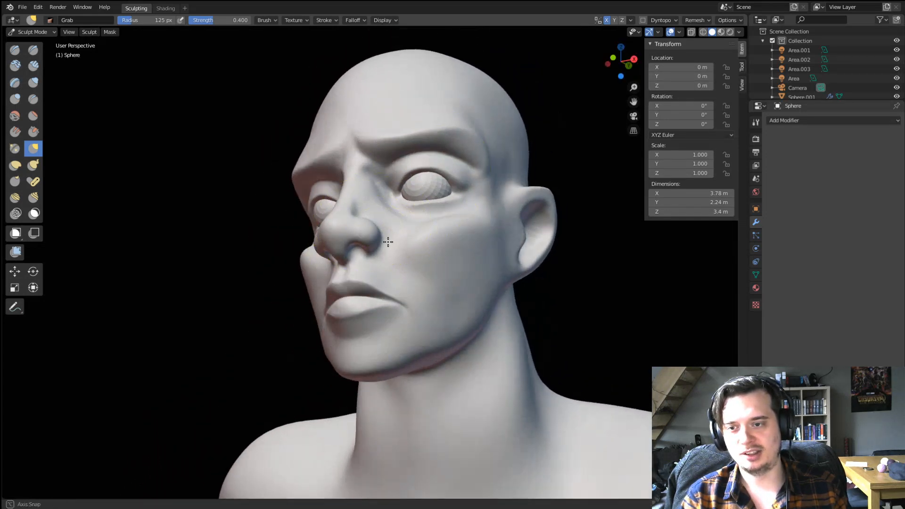
pyautogui.moveTo(372, 237); pyautogui.dragTo(400, 236, button='middle')
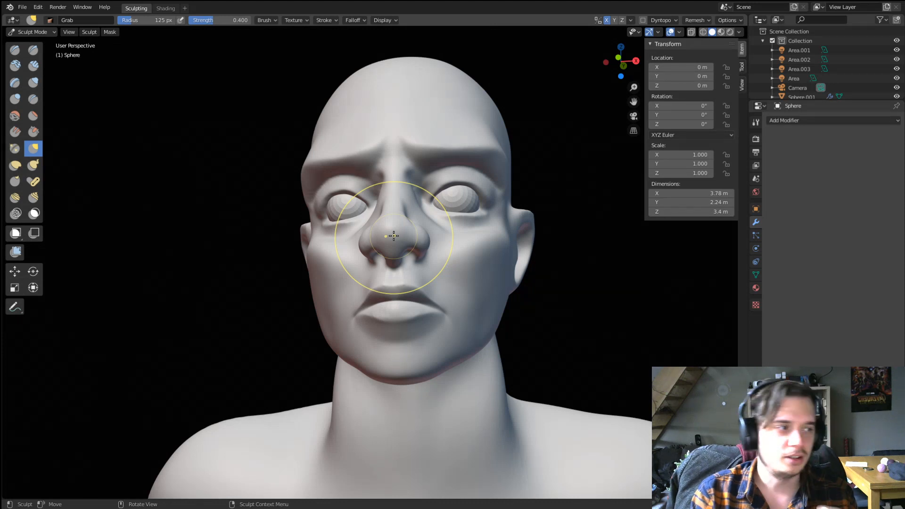
# Puff out the nose around the nostrils with the Inflate/Deflate brush at 98 px.
pyautogui.scroll(2, 337, 278)
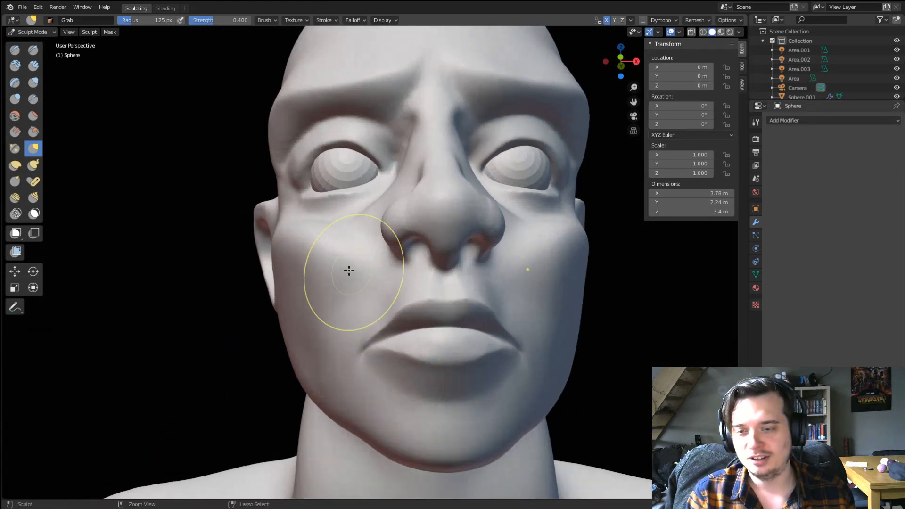
pyautogui.moveTo(363, 291); pyautogui.dragTo(405, 264, button='middle')
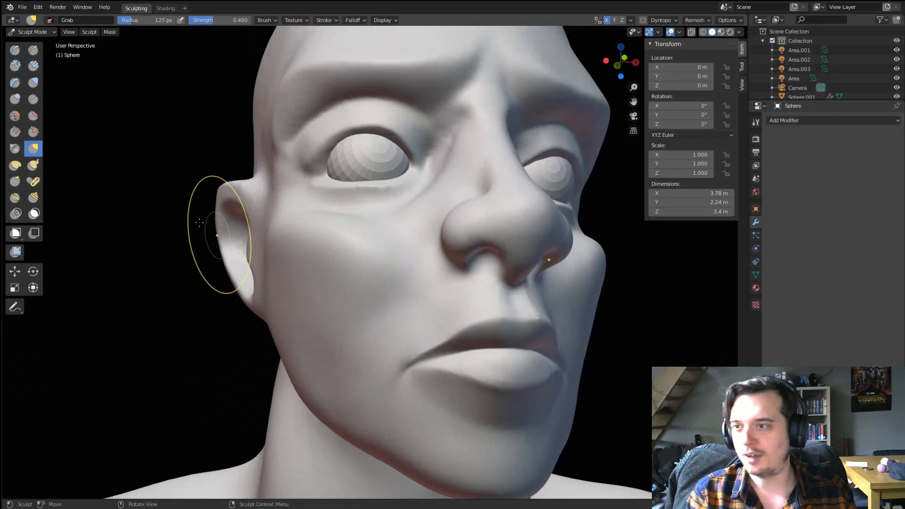
pyautogui.click(33, 82)
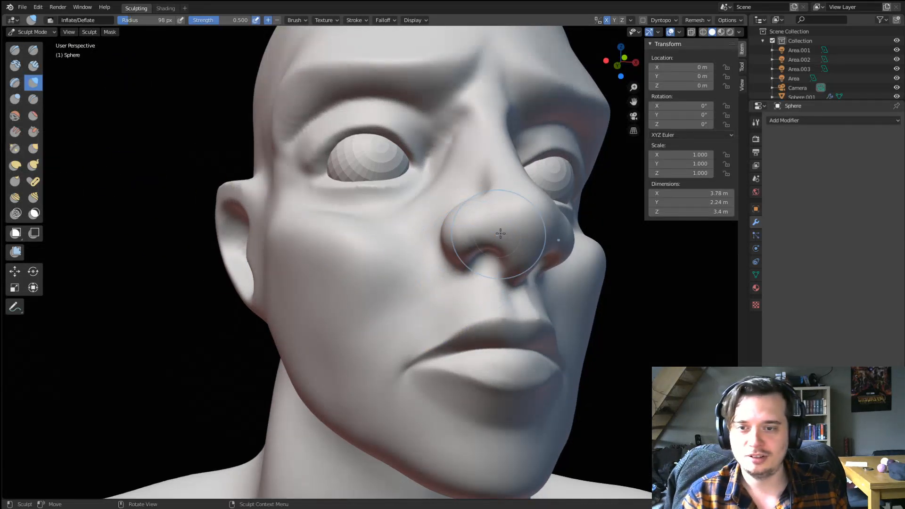
pyautogui.moveTo(543, 241); pyautogui.dragTo(537, 227)
pyautogui.scroll(-3, 519, 231)
pyautogui.moveTo(481, 240)
pyautogui.mouseDown(button='middle')
pyautogui.moveTo(414, 286)
pyautogui.moveTo(432, 257)
pyautogui.mouseUp(button='middle')
# Define the upper side of the nose bridge with the Crease brush at 68 px and the Grab brush at 96 px.
pyautogui.press('g')
pyautogui.moveTo(411, 217); pyautogui.dragTo(363, 211, button='middle')
pyautogui.scroll(2, 363, 212)
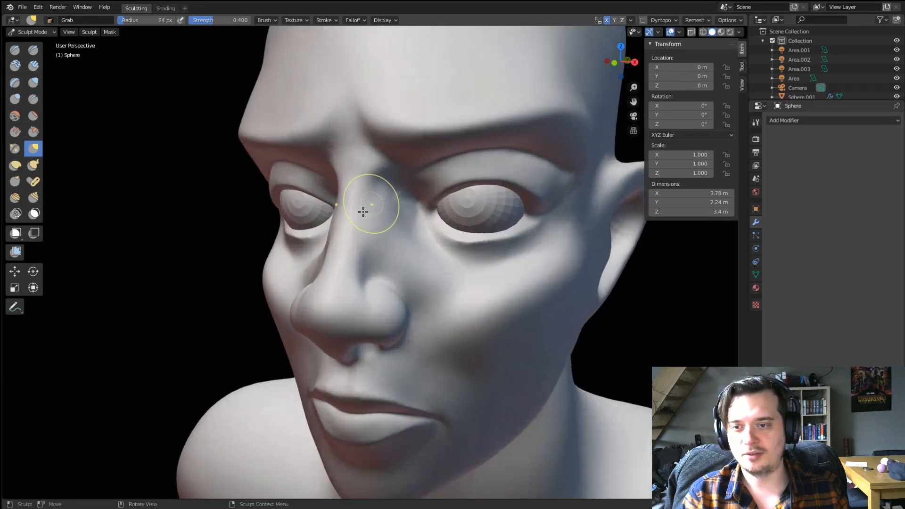
pyautogui.click(33, 99)
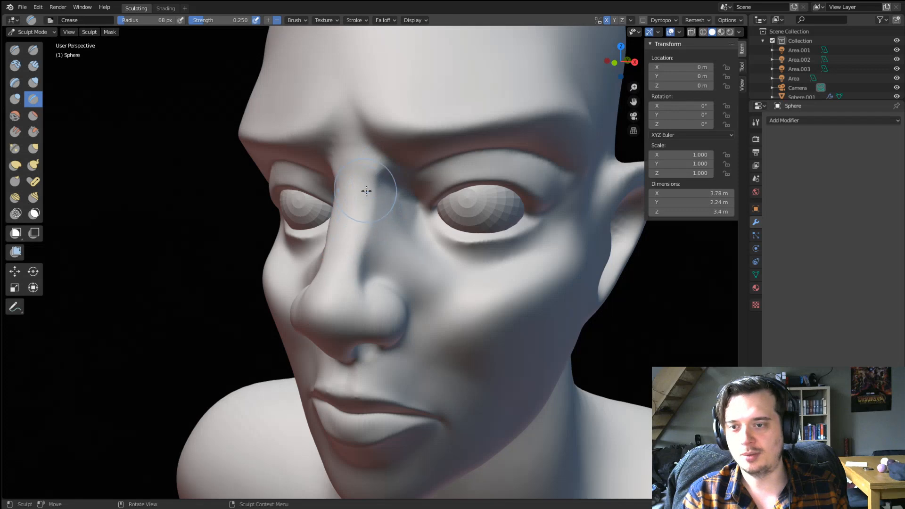
pyautogui.press('g')
pyautogui.moveTo(366, 191)
pyautogui.mouseDown(button='middle')
pyautogui.moveTo(425, 223)
pyautogui.moveTo(383, 219)
pyautogui.moveTo(412, 227)
pyautogui.mouseUp(button='middle')
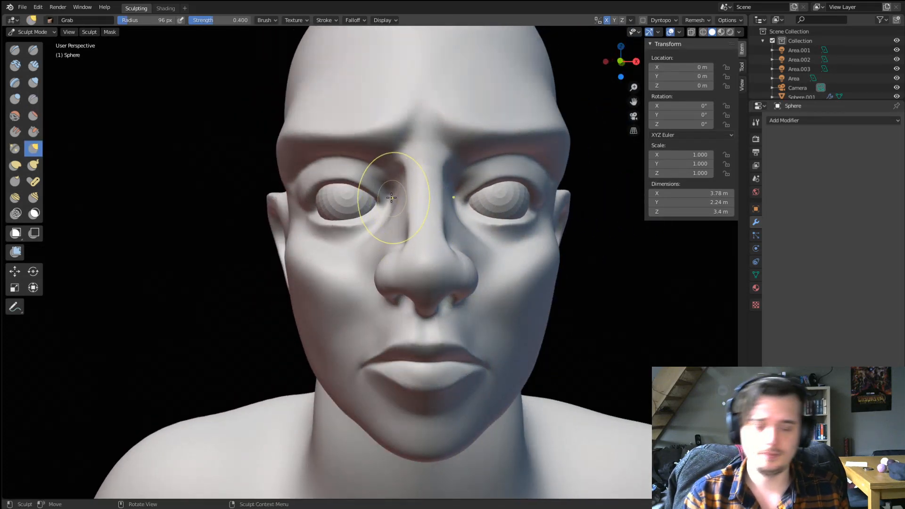
# Define the groove above the nose wing with the Crease brush at 44 px.
pyautogui.moveTo(392, 197)
pyautogui.mouseDown(button='middle')
pyautogui.moveTo(383, 226)
pyautogui.moveTo(442, 222)
pyautogui.moveTo(405, 245)
pyautogui.moveTo(394, 234)
pyautogui.moveTo(443, 249)
pyautogui.mouseUp(button='middle')
pyautogui.moveTo(355, 311)
pyautogui.mouseDown(button='middle')
pyautogui.moveTo(323, 258)
pyautogui.moveTo(387, 226)
pyautogui.moveTo(429, 243)
pyautogui.mouseUp(button='middle')
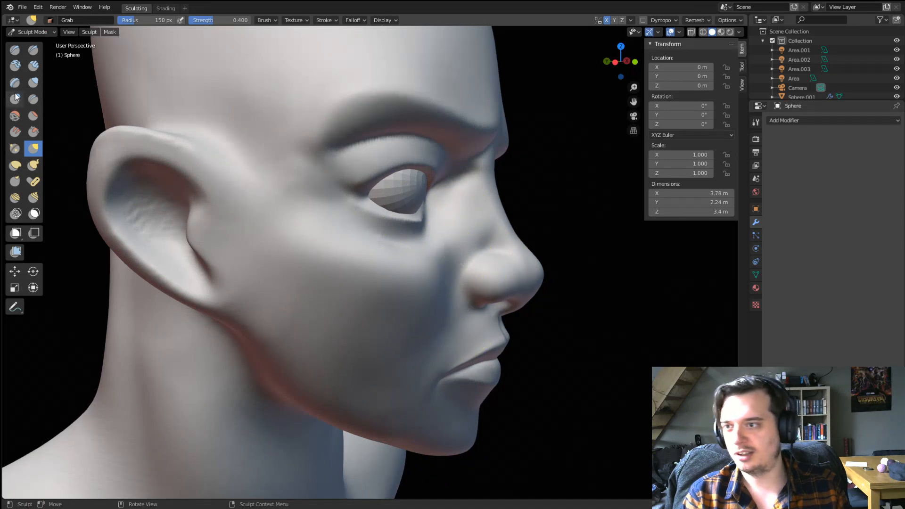
pyautogui.hotkey('shift', 'c')
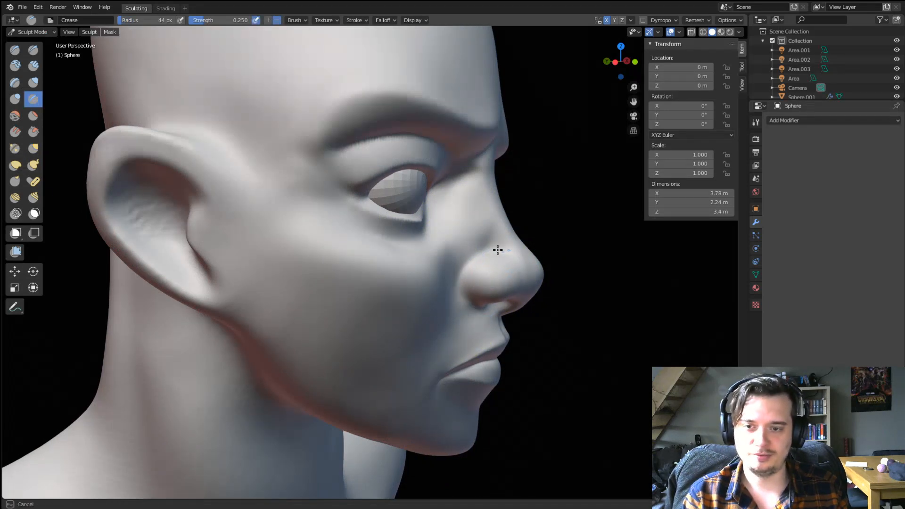
pyautogui.moveTo(464, 262)
pyautogui.mouseDown(button='middle')
pyautogui.moveTo(455, 232)
pyautogui.moveTo(402, 222)
pyautogui.moveTo(417, 246)
pyautogui.moveTo(461, 246)
pyautogui.moveTo(487, 218)
pyautogui.moveTo(512, 240)
pyautogui.moveTo(396, 261)
pyautogui.moveTo(485, 255)
pyautogui.moveTo(549, 266)
pyautogui.mouseUp(button='middle')
# Reshape the tip and underside of the nose with the Grab brush at 114 px and 133 px.
pyautogui.press('g')
pyautogui.press('f')
pyautogui.click(475, 241)
pyautogui.press('f')
pyautogui.click(518, 249)
pyautogui.press('f')
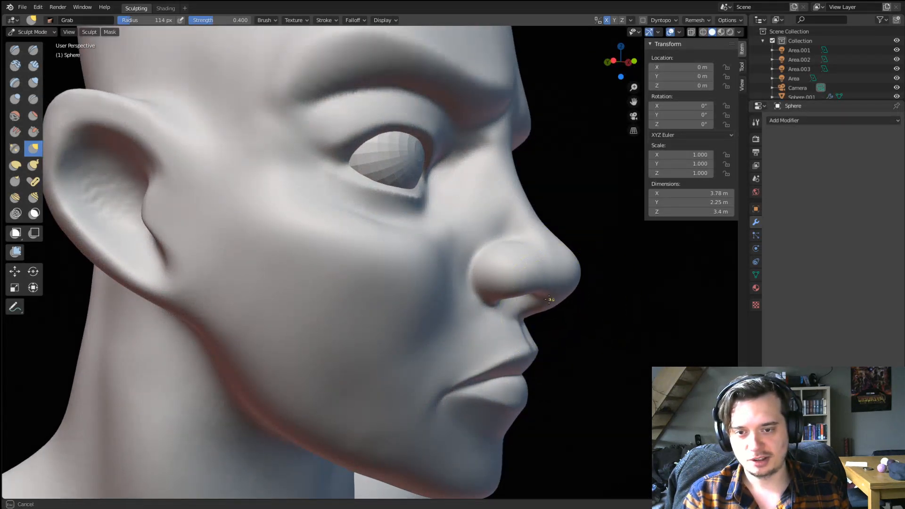
pyautogui.press('f')
pyautogui.click(619, 292)
pyautogui.moveTo(545, 295)
pyautogui.mouseDown()
pyautogui.moveTo(569, 283)
pyautogui.moveTo(560, 275)
pyautogui.mouseUp()
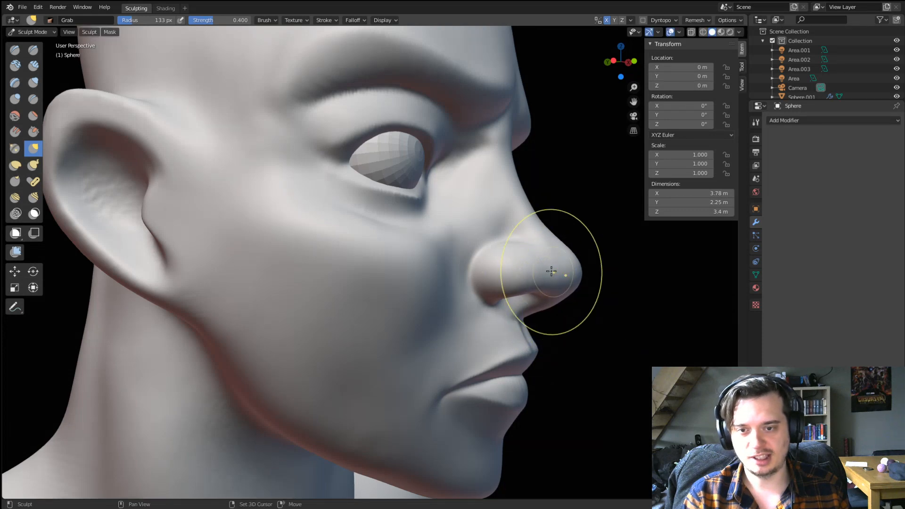
# Raise the underside of the chin and jaw with the Grab brush, varying its radius between 178 px and 156 px.
pyautogui.scroll(-2, 501, 290)
pyautogui.moveTo(499, 290)
pyautogui.mouseDown(button='middle')
pyautogui.moveTo(428, 289)
pyautogui.moveTo(343, 321)
pyautogui.moveTo(401, 330)
pyautogui.moveTo(475, 297)
pyautogui.mouseUp(button='middle')
pyautogui.scroll(-2, 424, 294)
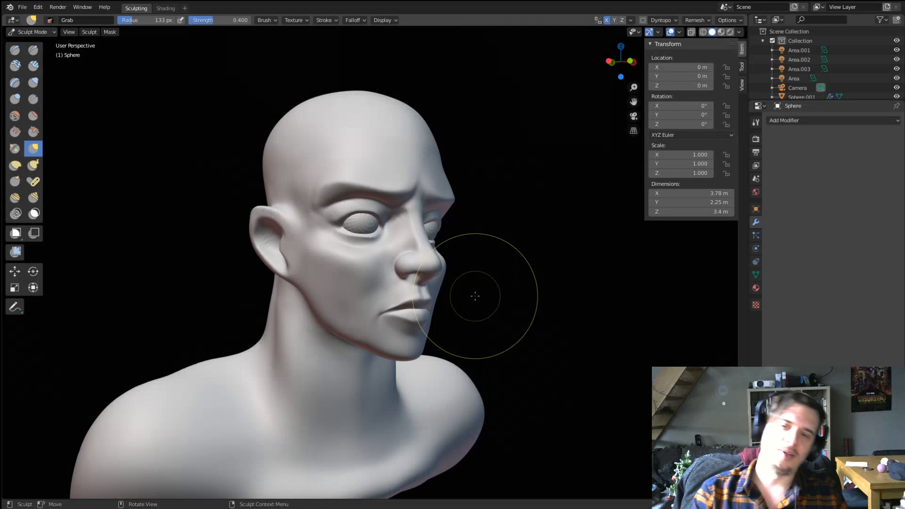
pyautogui.moveTo(349, 264); pyautogui.dragTo(390, 278, button='middle')
pyautogui.press('f')
pyautogui.click(396, 295)
pyautogui.moveTo(366, 332); pyautogui.dragTo(374, 337, button='middle')
pyautogui.press('f')
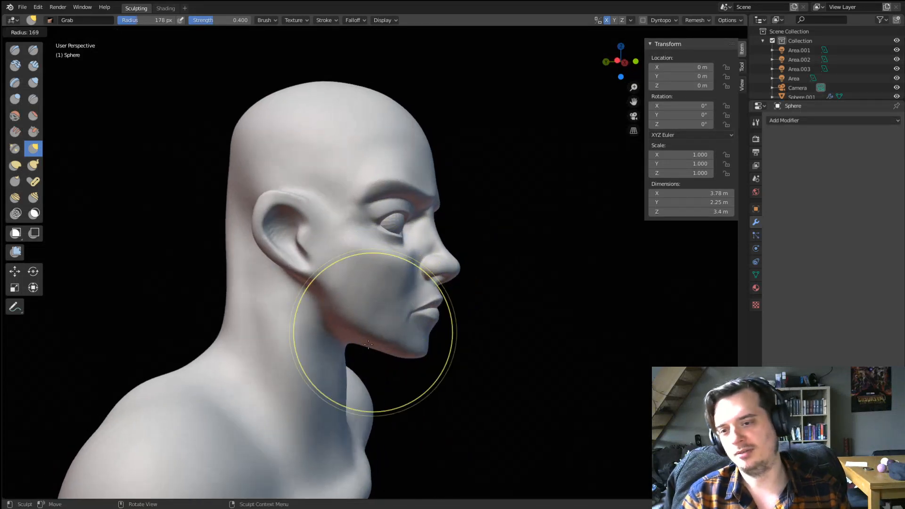
pyautogui.click(386, 350)
pyautogui.press('f')
pyautogui.click(410, 355)
pyautogui.moveTo(410, 355); pyautogui.dragTo(416, 344)
pyautogui.press('f')
pyautogui.click(375, 356)
pyautogui.press('f')
pyautogui.click(397, 351)
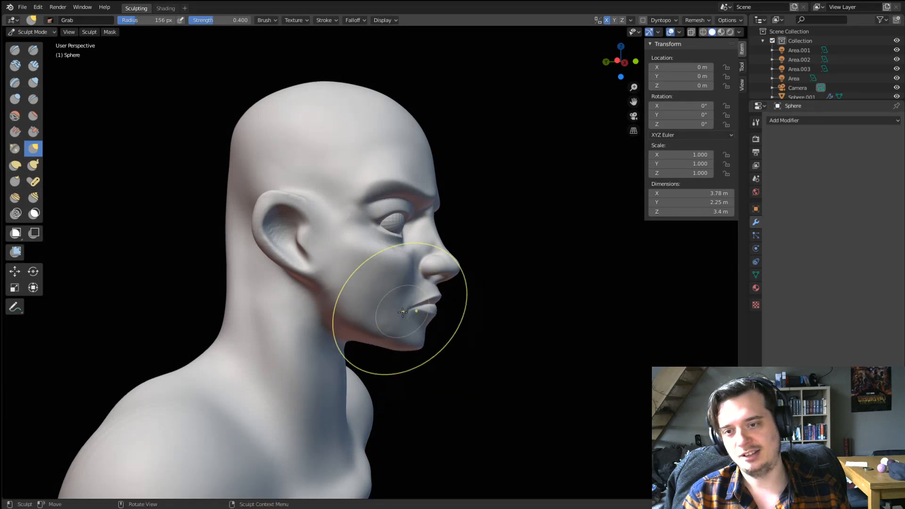
# Flatten the temple beside the outer end of the brow with the Flatten/Contrast brush at 59 px.
pyautogui.moveTo(403, 312); pyautogui.dragTo(389, 266, button='middle')
pyautogui.moveTo(373, 244); pyautogui.dragTo(396, 243, button='middle')
pyautogui.scroll(3, 396, 243)
pyautogui.click(33, 116)
pyautogui.moveTo(301, 203)
pyautogui.mouseDown(button='middle')
pyautogui.moveTo(304, 193)
pyautogui.moveTo(301, 202)
pyautogui.mouseUp(button='middle')
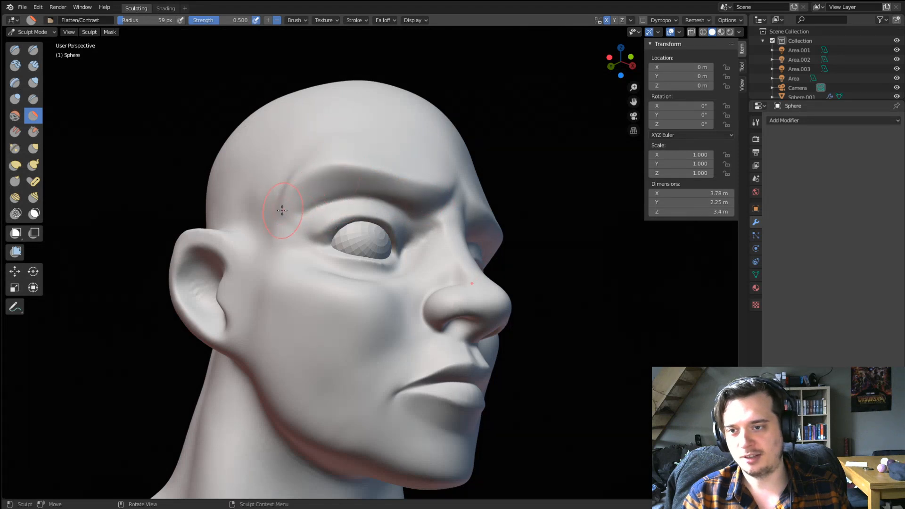
pyautogui.moveTo(281, 210); pyautogui.dragTo(296, 213, button='middle')
pyautogui.moveTo(402, 190); pyautogui.dragTo(259, 202, button='middle')
# Reshape the outer part of the upper eyelid and eye socket with the Grab brush.
pyautogui.press('g')
pyautogui.moveTo(285, 272); pyautogui.dragTo(327, 257, button='middle')
pyautogui.scroll(4, 328, 257)
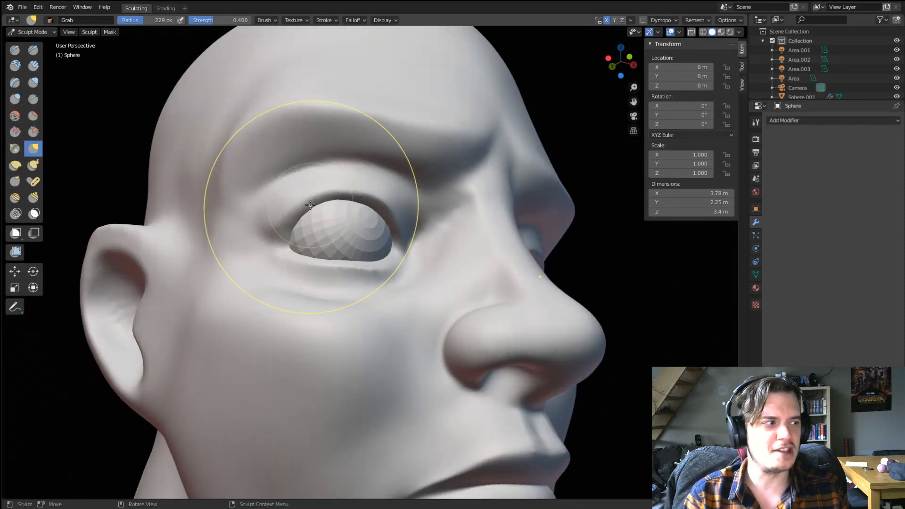
pyautogui.moveTo(321, 195); pyautogui.dragTo(288, 230, button='middle')
pyautogui.press('f')
pyautogui.click(262, 230)
pyautogui.moveTo(272, 249); pyautogui.dragTo(307, 228)
pyautogui.press('f')
pyautogui.click(289, 243)
# Sharpen the eyelid folds around the outer eye corner with the Crease brush at 48 px.
pyautogui.moveTo(306, 228)
pyautogui.mouseDown(button='middle')
pyautogui.moveTo(299, 254)
pyautogui.moveTo(309, 259)
pyautogui.mouseUp(button='middle')
pyautogui.scroll(2, 311, 252)
pyautogui.click(38, 100)
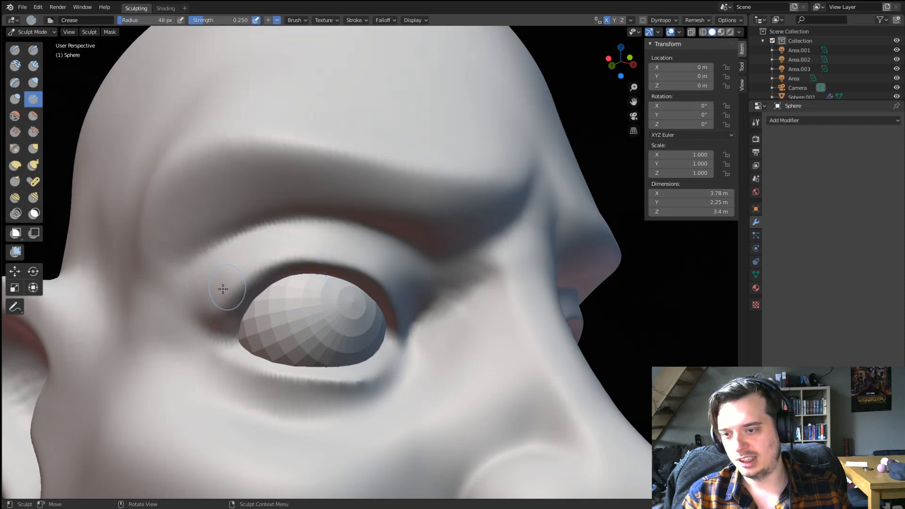
pyautogui.moveTo(285, 269); pyautogui.dragTo(316, 284)
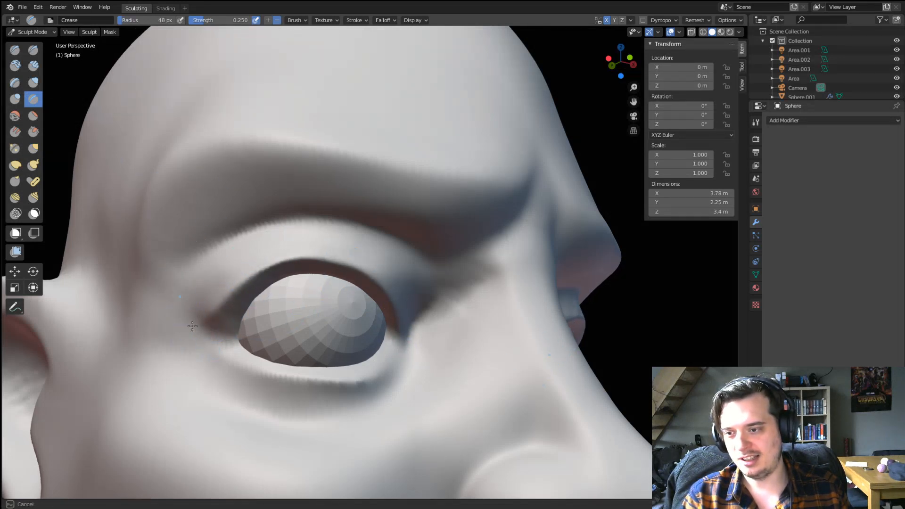
pyautogui.moveTo(290, 326); pyautogui.dragTo(275, 371, button='middle')
pyautogui.moveTo(360, 343); pyautogui.dragTo(274, 338, button='middle')
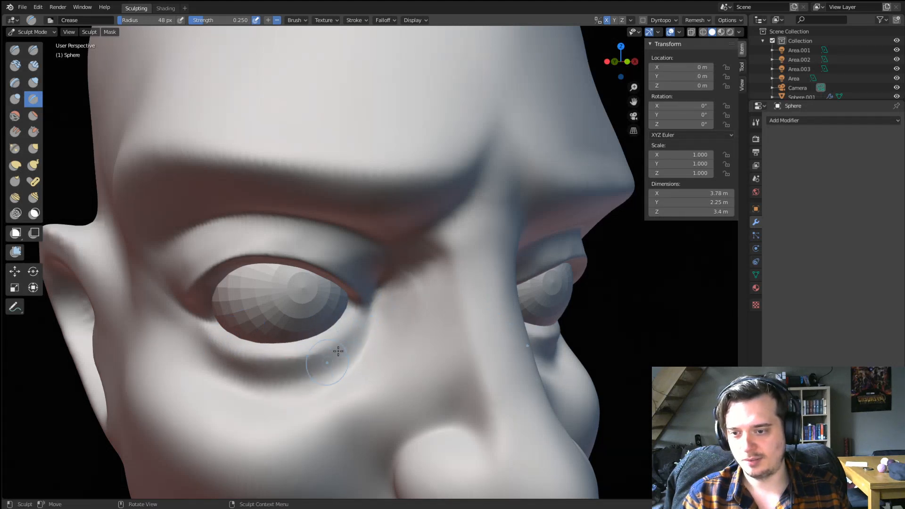
# Define the fold beneath the lower eyelid with the Crease brush at 73 px.
pyautogui.moveTo(369, 307); pyautogui.dragTo(236, 401)
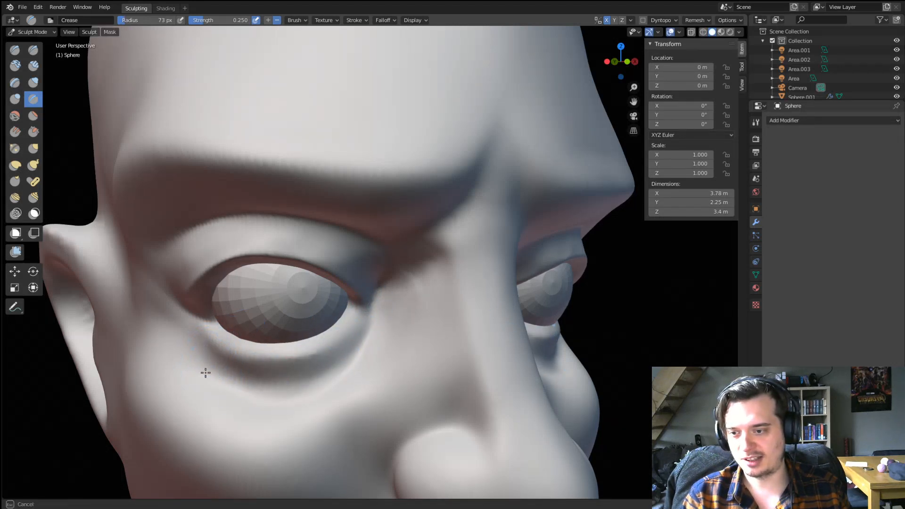
pyautogui.moveTo(206, 373); pyautogui.dragTo(267, 416)
pyautogui.moveTo(326, 373); pyautogui.dragTo(251, 429)
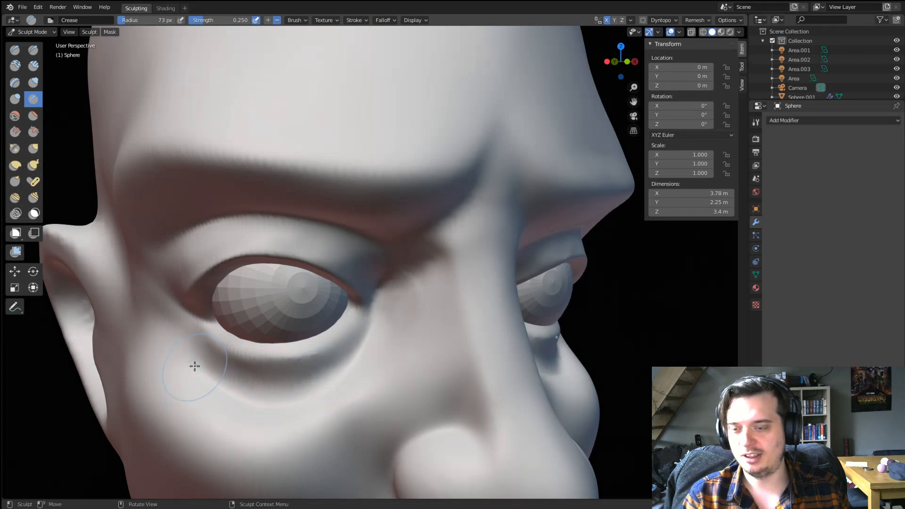
# Raise the top of the cheek below the outer eye corner slightly with the Grab brush at 111 px.
pyautogui.scroll(-4, 195, 366)
pyautogui.moveTo(226, 362)
pyautogui.mouseDown(button='middle')
pyautogui.moveTo(263, 358)
pyautogui.moveTo(211, 383)
pyautogui.moveTo(239, 373)
pyautogui.moveTo(250, 341)
pyautogui.moveTo(242, 339)
pyautogui.mouseUp(button='middle')
pyautogui.scroll(2, 267, 350)
pyautogui.press('g')
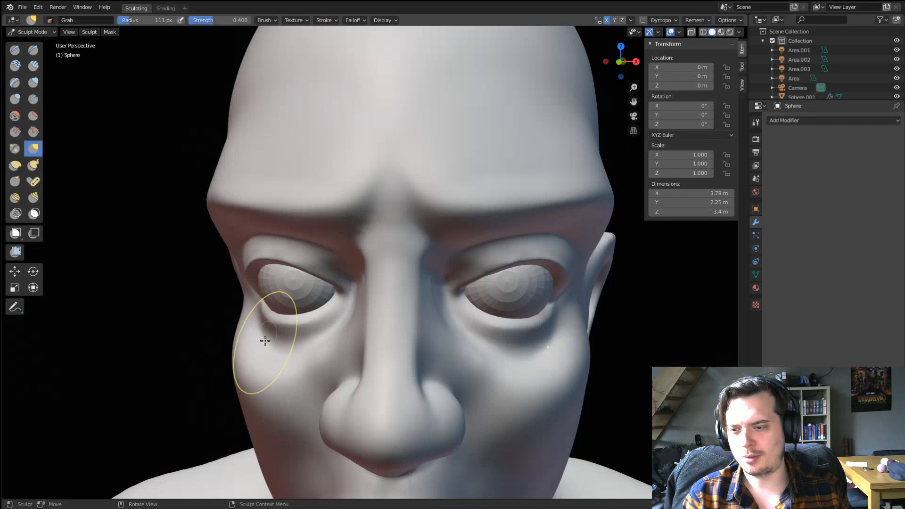
pyautogui.moveTo(264, 340); pyautogui.dragTo(261, 328)
pyautogui.moveTo(278, 347); pyautogui.dragTo(279, 340)
# Push the area under the middle of the lower eyelid up slightly with the Grab brush at 126 px.
pyautogui.moveTo(279, 341); pyautogui.dragTo(317, 343, button='middle')
pyautogui.press('f')
pyautogui.click(310, 347)
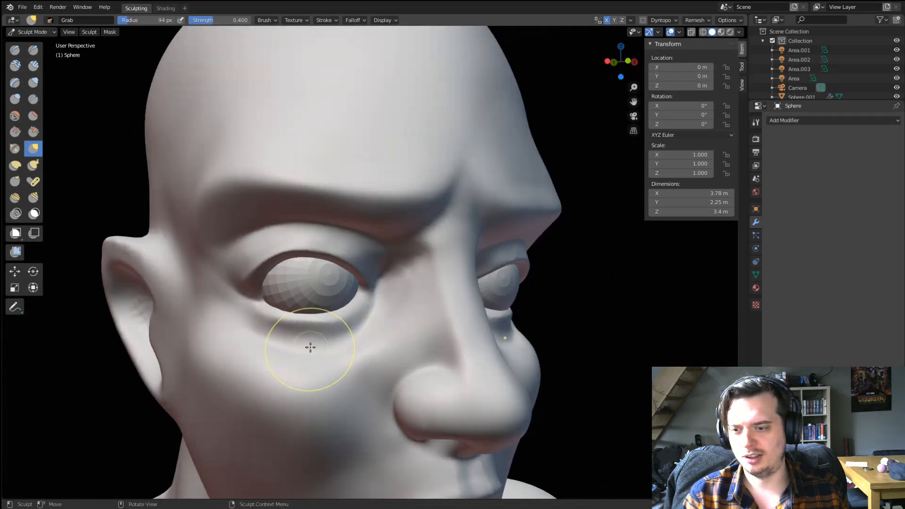
pyautogui.press('f')
pyautogui.click(325, 348)
pyautogui.moveTo(317, 346); pyautogui.dragTo(324, 339)
# Reshape the outer eye socket and temple with the Grab brush, varying its radius between 218 px and 184 px.
pyautogui.scroll(1, 326, 339)
pyautogui.moveTo(325, 340)
pyautogui.mouseDown(button='middle')
pyautogui.moveTo(361, 335)
pyautogui.moveTo(334, 325)
pyautogui.mouseUp(button='middle')
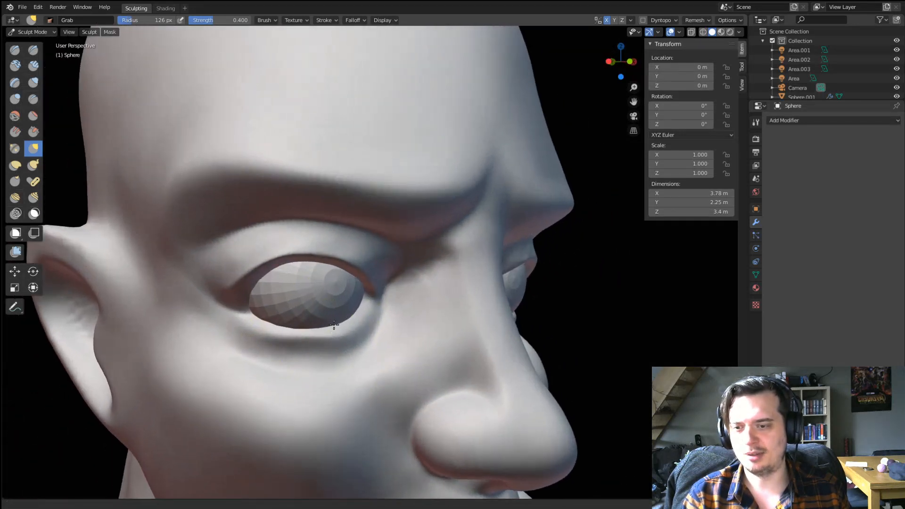
pyautogui.press('f')
pyautogui.click(321, 326)
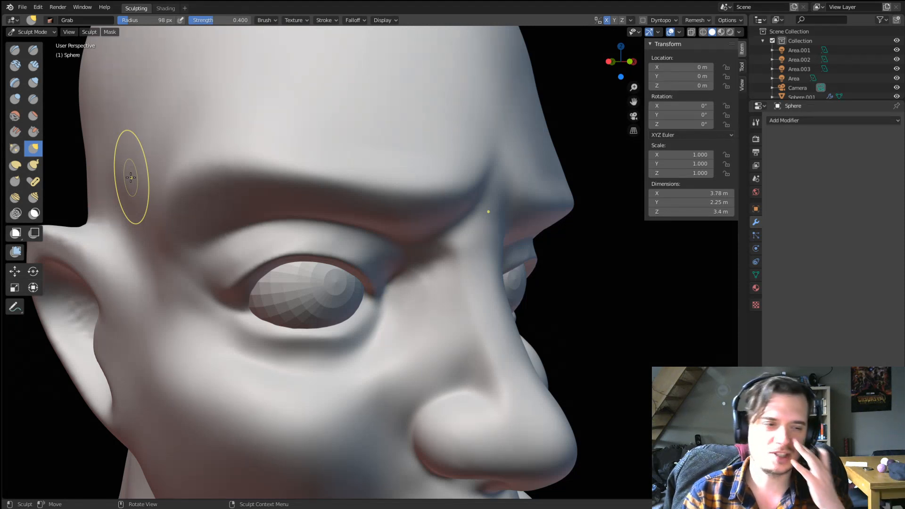
pyautogui.press('f')
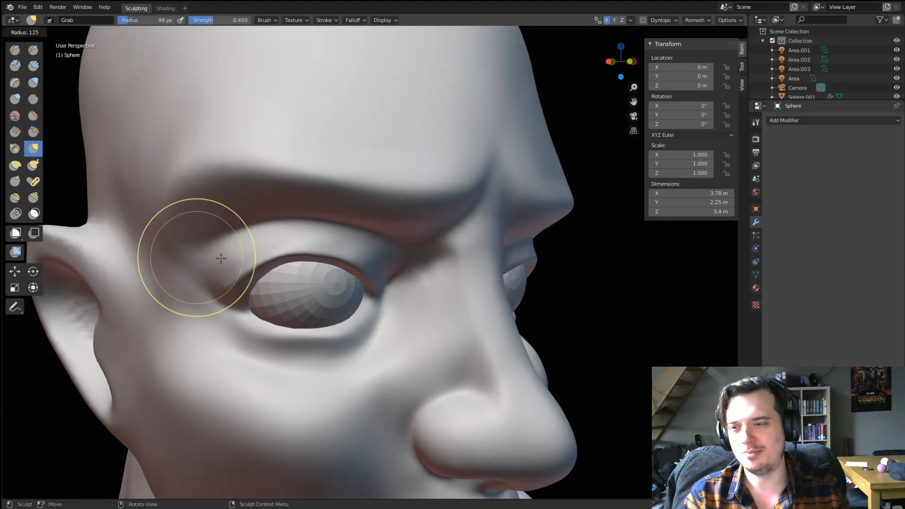
pyautogui.click(299, 258)
pyautogui.moveTo(203, 269); pyautogui.dragTo(179, 278, button='middle')
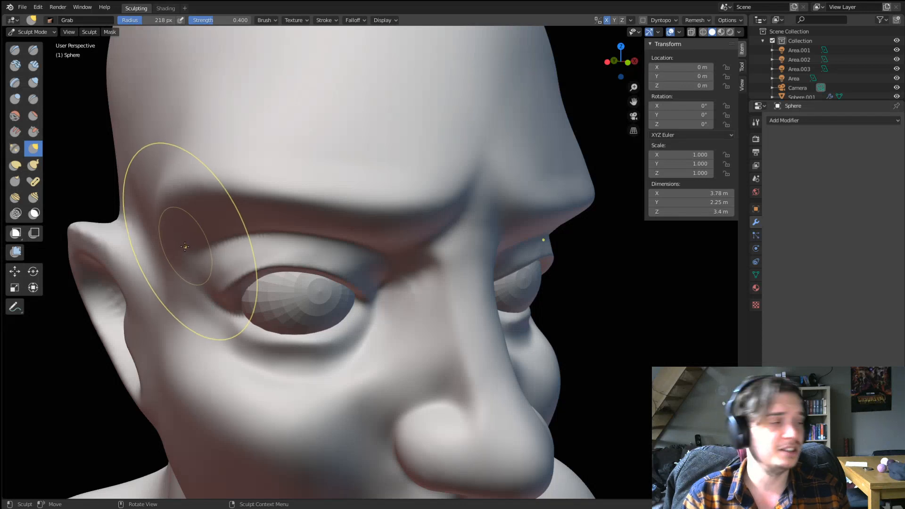
pyautogui.moveTo(178, 243)
pyautogui.mouseDown(button='middle')
pyautogui.moveTo(202, 226)
pyautogui.moveTo(202, 241)
pyautogui.moveTo(231, 215)
pyautogui.mouseUp(button='middle')
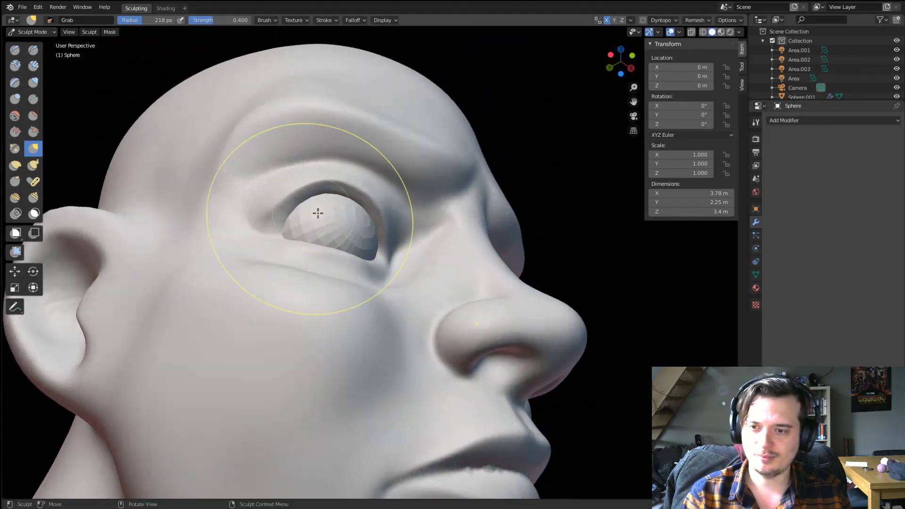
pyautogui.press('f')
pyautogui.click(325, 208)
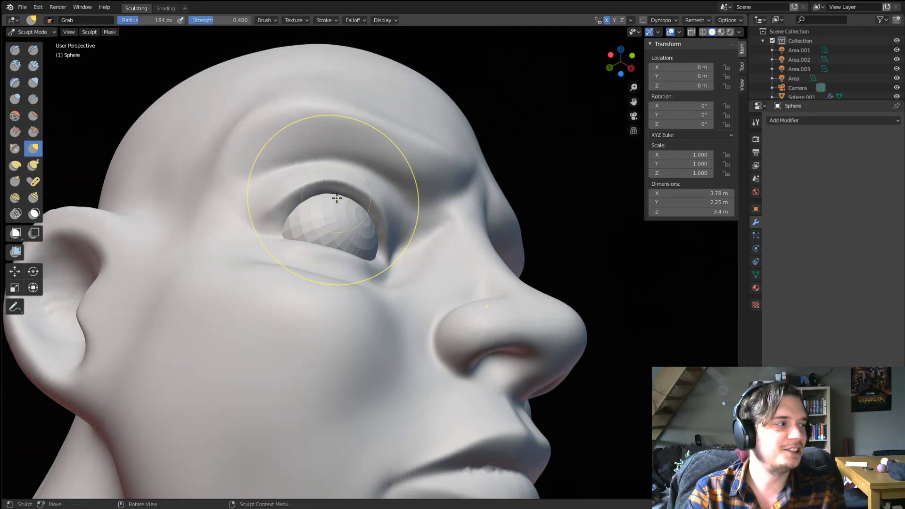
pyautogui.moveTo(336, 198)
pyautogui.mouseDown(button='middle')
pyautogui.moveTo(327, 282)
pyautogui.moveTo(364, 267)
pyautogui.mouseUp(button='middle')
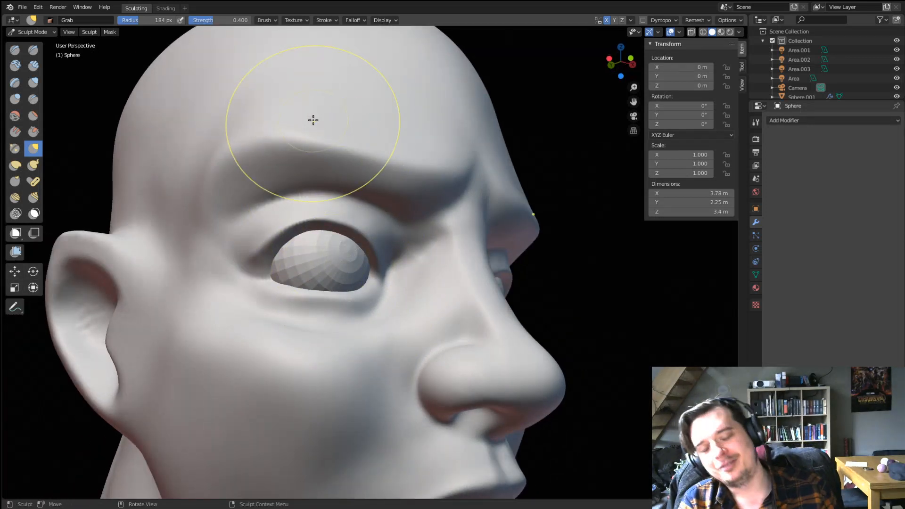
# Adjust the hollow between the inner eye corner and the nose bridge with the Grab brush at about 116 px.
pyautogui.press('f')
pyautogui.click(416, 244)
pyautogui.moveTo(415, 243)
pyautogui.mouseDown(button='middle')
pyautogui.moveTo(423, 265)
pyautogui.moveTo(424, 248)
pyautogui.mouseUp(button='middle')
pyautogui.press('f')
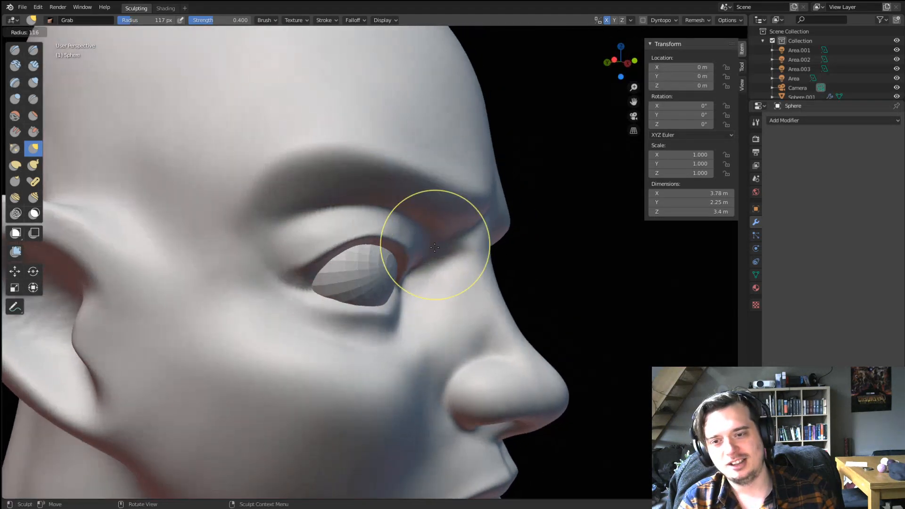
pyautogui.click(489, 245)
pyautogui.moveTo(434, 244); pyautogui.dragTo(429, 248)
pyautogui.moveTo(429, 248); pyautogui.dragTo(430, 251)
# Lift the inner end of the eye opening slightly with the Grab brush at 150 px.
pyautogui.moveTo(430, 251)
pyautogui.mouseDown(button='middle')
pyautogui.moveTo(420, 242)
pyautogui.moveTo(369, 246)
pyautogui.moveTo(416, 231)
pyautogui.mouseUp(button='middle')
pyautogui.press('f')
pyautogui.click(448, 233)
pyautogui.moveTo(379, 251); pyautogui.dragTo(383, 241)
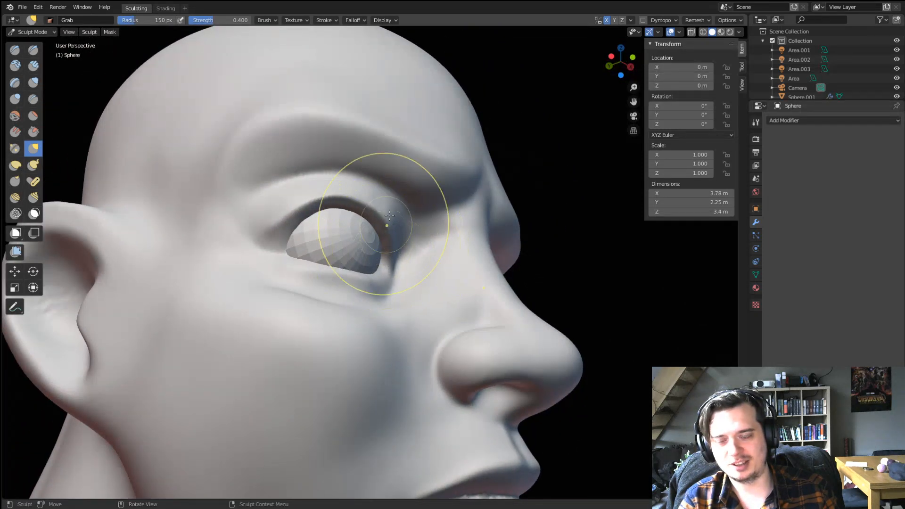
# Fill the hollow under the lower eyelid with Clay Strips at 64 px and refine it with the Crease brush at 60 px.
pyautogui.moveTo(385, 223); pyautogui.dragTo(356, 266, button='middle')
pyautogui.scroll(2, 337, 290)
pyautogui.moveTo(325, 305); pyautogui.dragTo(348, 253, button='middle')
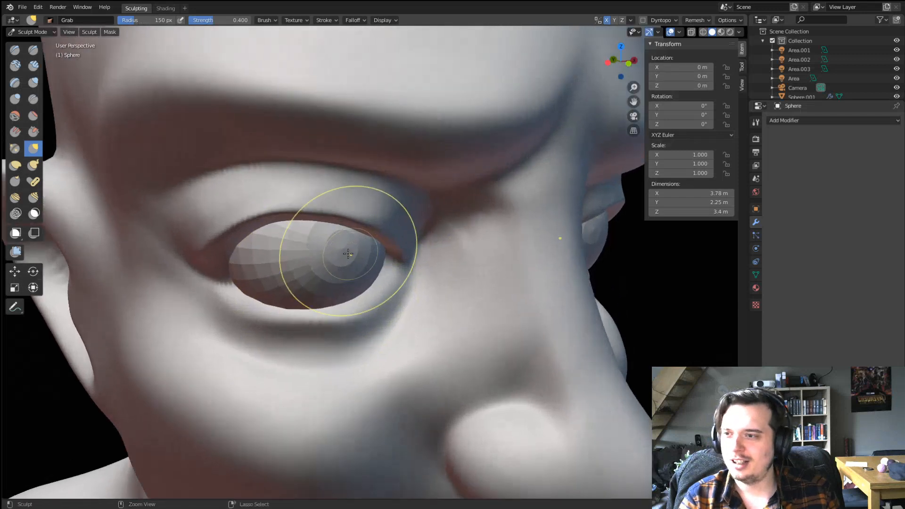
pyautogui.click(33, 65)
pyautogui.moveTo(113, 117); pyautogui.dragTo(276, 285, button='middle')
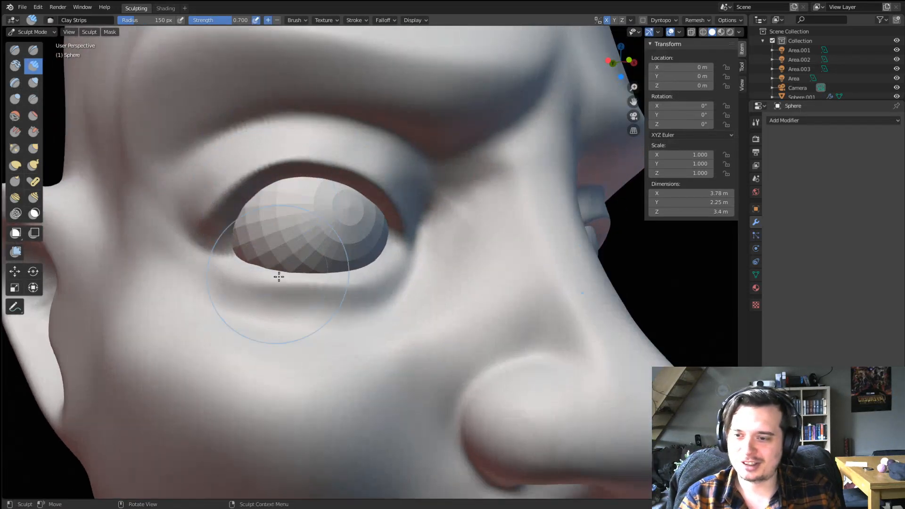
pyautogui.moveTo(240, 312); pyautogui.dragTo(354, 311)
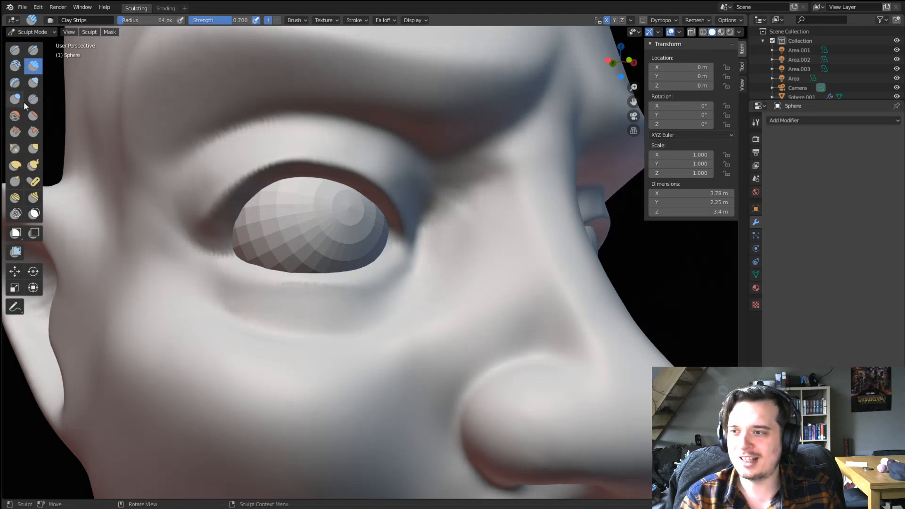
pyautogui.click(33, 99)
pyautogui.moveTo(207, 283); pyautogui.dragTo(233, 295, button='middle')
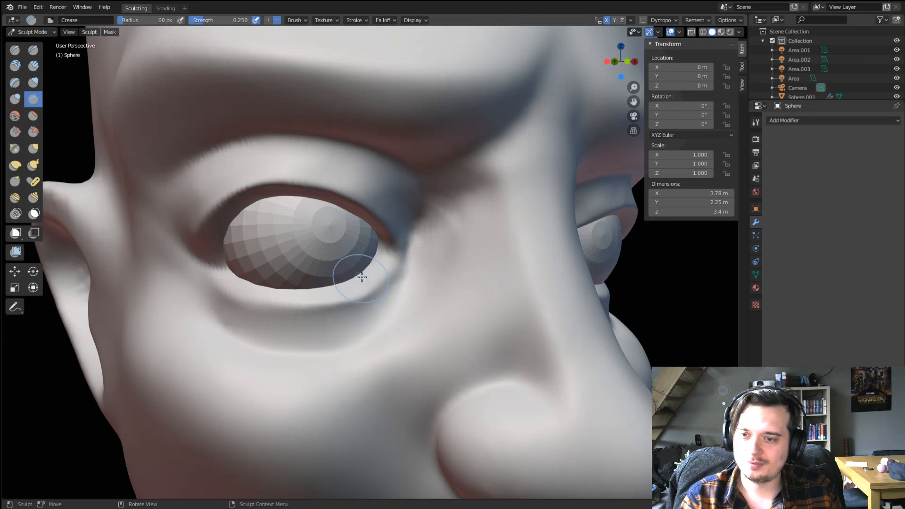
# Pull the inner eye corner slightly downward with the Grab brush at 169 px.
pyautogui.moveTo(381, 256); pyautogui.dragTo(315, 256, button='middle')
pyautogui.press('g')
pyautogui.press('f')
pyautogui.click(357, 255)
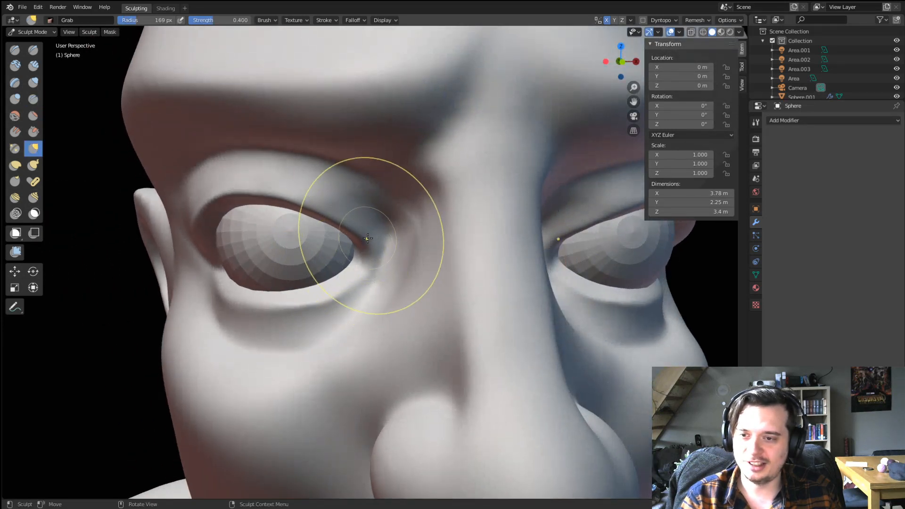
pyautogui.moveTo(372, 236); pyautogui.dragTo(368, 243)
# Nudge the area under the inner brow slightly back and down with the Grab brush from a side view.
pyautogui.moveTo(202, 264); pyautogui.dragTo(259, 271, button='middle')
pyautogui.moveTo(259, 271)
pyautogui.keyDown('ctrl'); pyautogui.mouseDown(button='middle')
pyautogui.moveTo(255, 309)
pyautogui.moveTo(275, 271)
pyautogui.mouseUp(button='middle'); pyautogui.keyUp('ctrl')
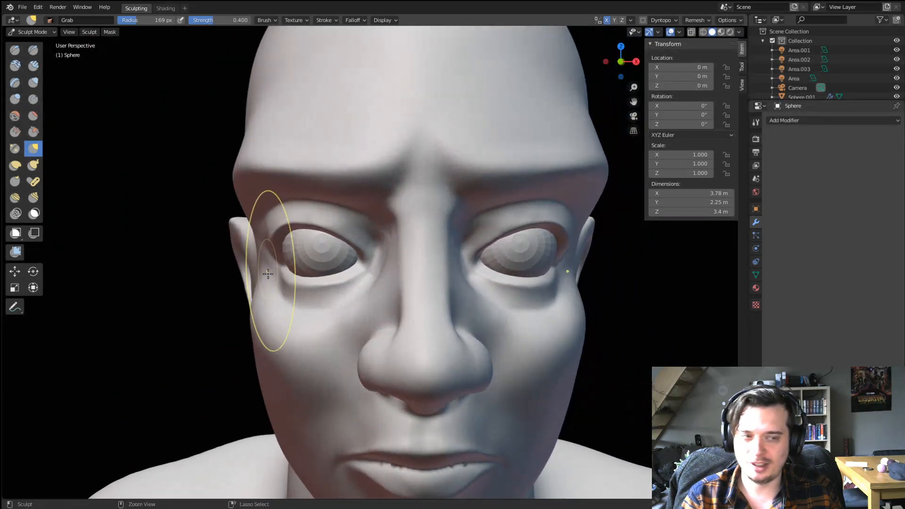
pyautogui.scroll(4, 279, 273)
pyautogui.press('f')
pyautogui.click(285, 240)
pyautogui.moveTo(289, 240)
pyautogui.mouseDown(button='middle')
pyautogui.moveTo(365, 203)
pyautogui.moveTo(412, 212)
pyautogui.mouseUp(button='middle')
pyautogui.press('f')
pyautogui.click(415, 206)
pyautogui.scroll(-2, 377, 205)
pyautogui.moveTo(420, 205); pyautogui.dragTo(413, 210)
# Raise the upper eyelid and the underside of the brow with the Grab brush at 172 px and 189 px.
pyautogui.moveTo(429, 196); pyautogui.dragTo(341, 192, button='middle')
pyautogui.press('f')
pyautogui.click(349, 205)
pyautogui.press('f')
pyautogui.click(346, 239)
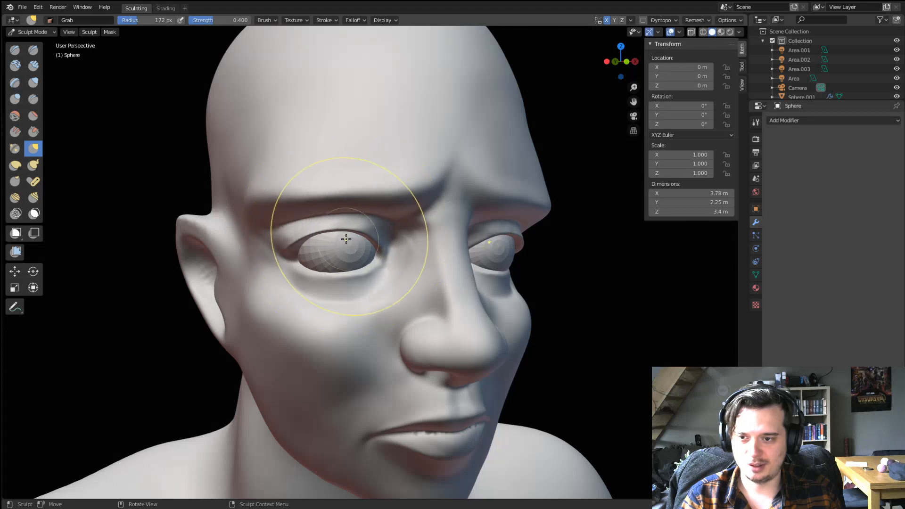
pyautogui.moveTo(351, 227); pyautogui.dragTo(351, 224)
pyautogui.moveTo(350, 224); pyautogui.dragTo(300, 222, button='middle')
pyautogui.press('f')
pyautogui.click(328, 214)
pyautogui.moveTo(330, 214); pyautogui.dragTo(329, 208)
# Reshape the brow with the Grab brush, pulling its outer half up and outward and its middle down at 209 px.
pyautogui.moveTo(328, 207); pyautogui.dragTo(359, 205, button='middle')
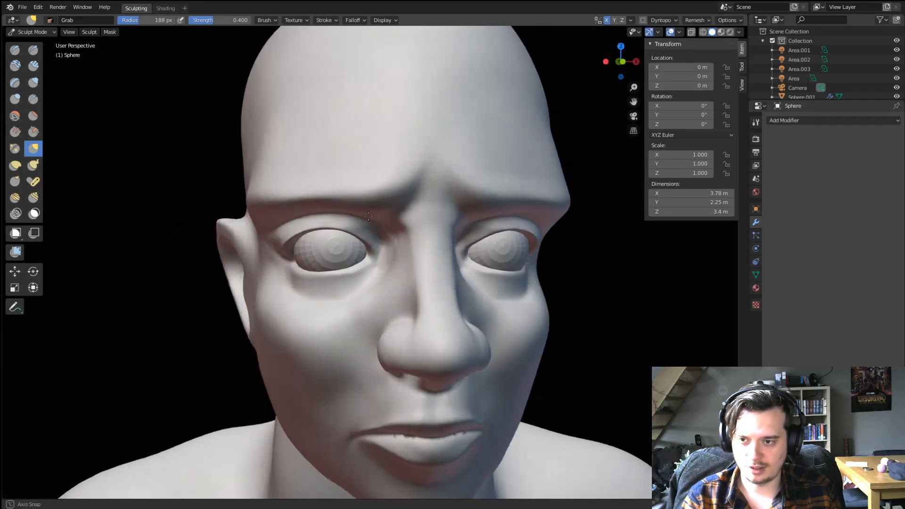
pyautogui.press('f')
pyautogui.click(316, 198)
pyautogui.moveTo(312, 196); pyautogui.dragTo(287, 180)
pyautogui.moveTo(264, 197); pyautogui.dragTo(271, 196, button='middle')
pyautogui.press('f')
pyautogui.click(309, 187)
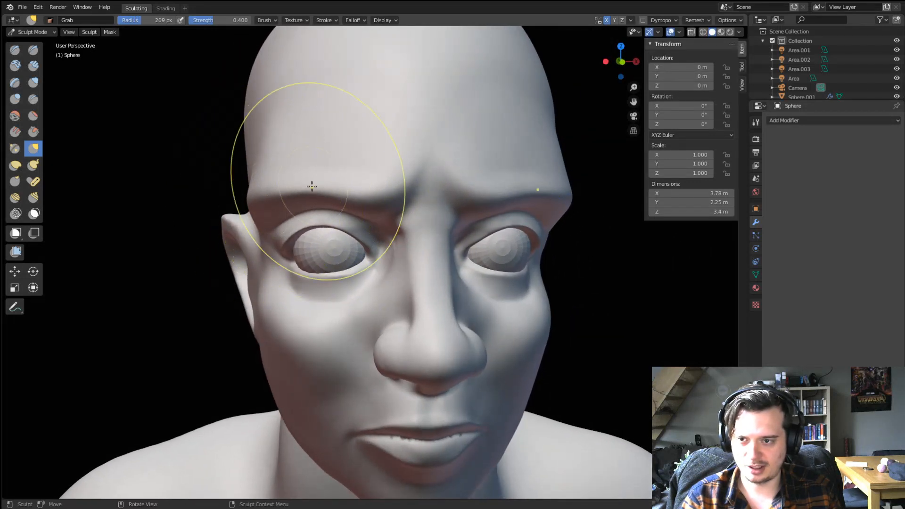
pyautogui.moveTo(311, 188); pyautogui.dragTo(313, 196)
# Lower the middle of the brow towards the eye with the Grab brush at 298 px.
pyautogui.moveTo(340, 197)
pyautogui.mouseDown(button='middle')
pyautogui.moveTo(362, 202)
pyautogui.moveTo(369, 187)
pyautogui.moveTo(318, 192)
pyautogui.mouseUp(button='middle')
pyautogui.press('f')
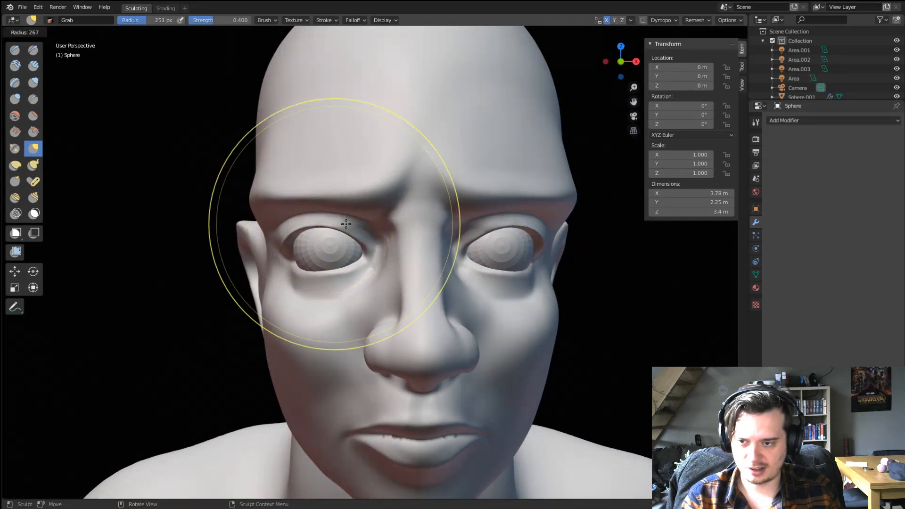
pyautogui.click(356, 224)
pyautogui.moveTo(315, 214); pyautogui.dragTo(320, 240)
pyautogui.moveTo(325, 235); pyautogui.dragTo(431, 206, button='middle')
pyautogui.press('f')
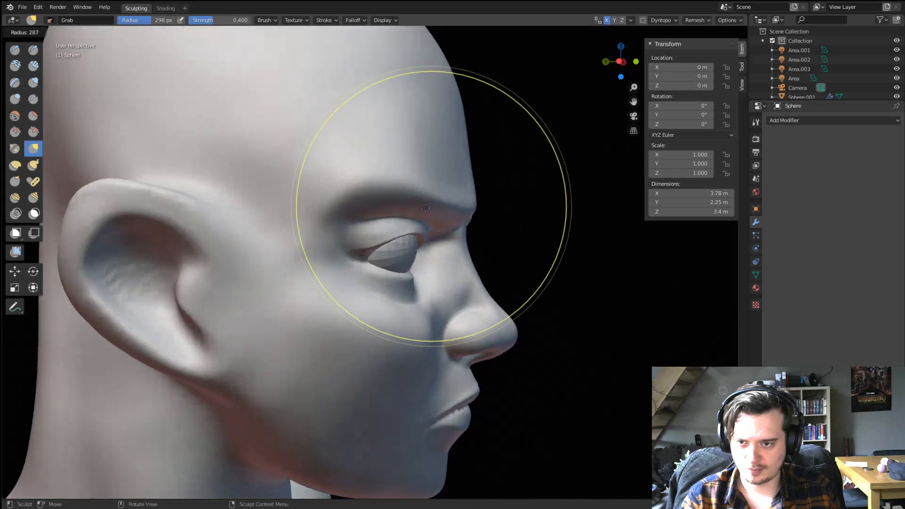
pyautogui.click(426, 207)
pyautogui.moveTo(398, 177)
pyautogui.mouseDown(button='middle')
pyautogui.moveTo(319, 196)
pyautogui.moveTo(355, 192)
pyautogui.mouseUp(button='middle')
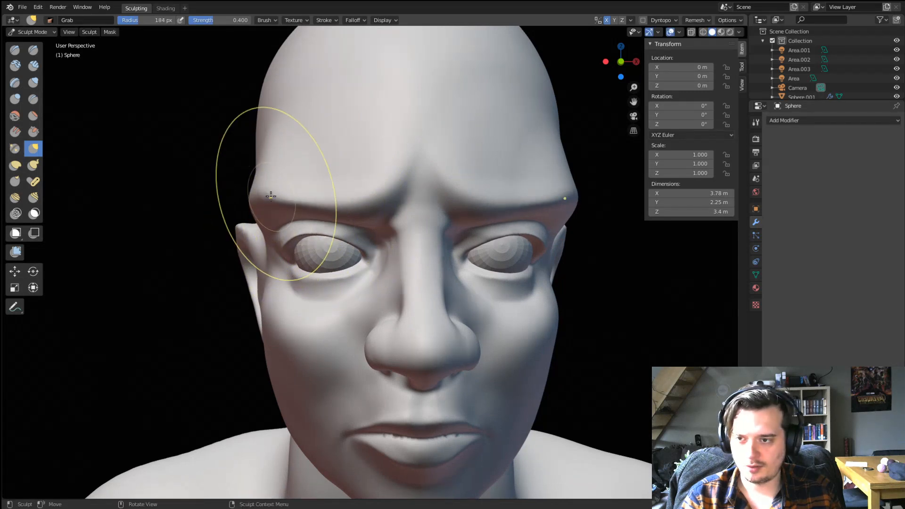
# Thicken the brow and upper eyelid with the Inflate/Deflate brush at 251 px.
pyautogui.moveTo(271, 209)
pyautogui.mouseDown(button='middle')
pyautogui.moveTo(360, 208)
pyautogui.moveTo(377, 221)
pyautogui.moveTo(344, 212)
pyautogui.moveTo(323, 243)
pyautogui.moveTo(287, 250)
pyautogui.moveTo(317, 210)
pyautogui.moveTo(354, 217)
pyautogui.moveTo(333, 206)
pyautogui.moveTo(334, 194)
pyautogui.mouseUp(button='middle')
pyautogui.scroll(3, 321, 206)
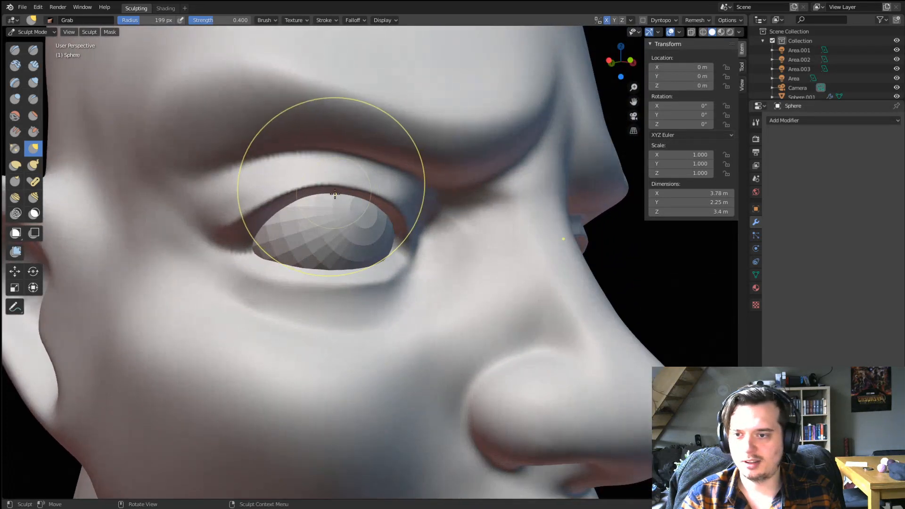
pyautogui.click(33, 82)
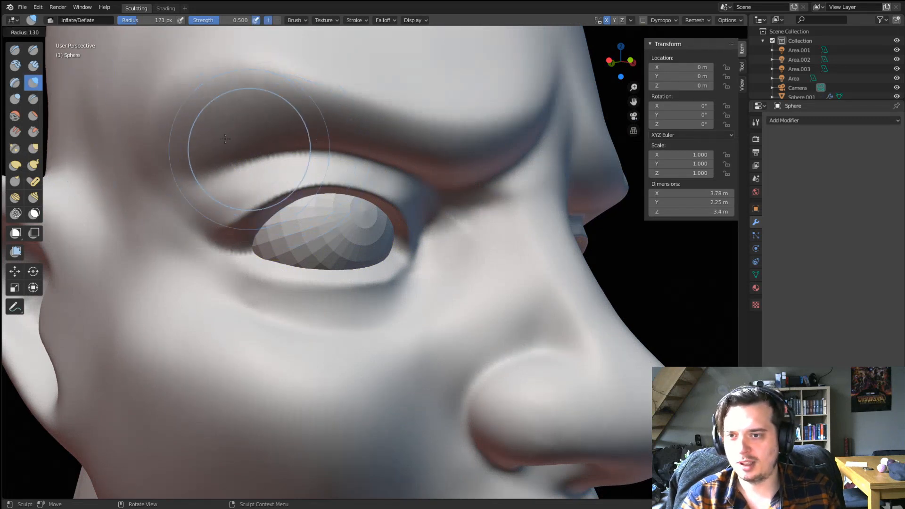
pyautogui.press('f')
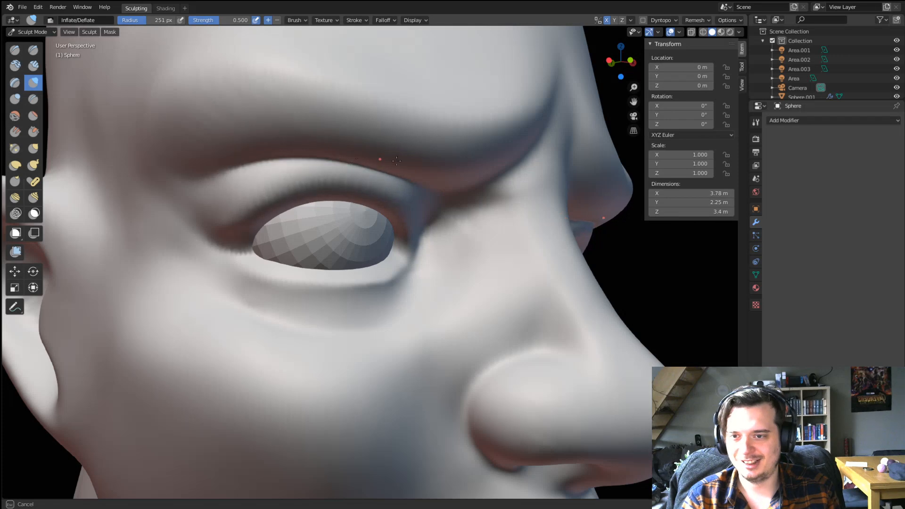
# Adjust the thickened brow and upper eyelid from the front with the Grab brush at 184 px.
pyautogui.moveTo(305, 190); pyautogui.dragTo(260, 187, button='middle')
pyautogui.scroll(-5, 216, 251)
pyautogui.moveTo(216, 250); pyautogui.dragTo(211, 264, button='middle')
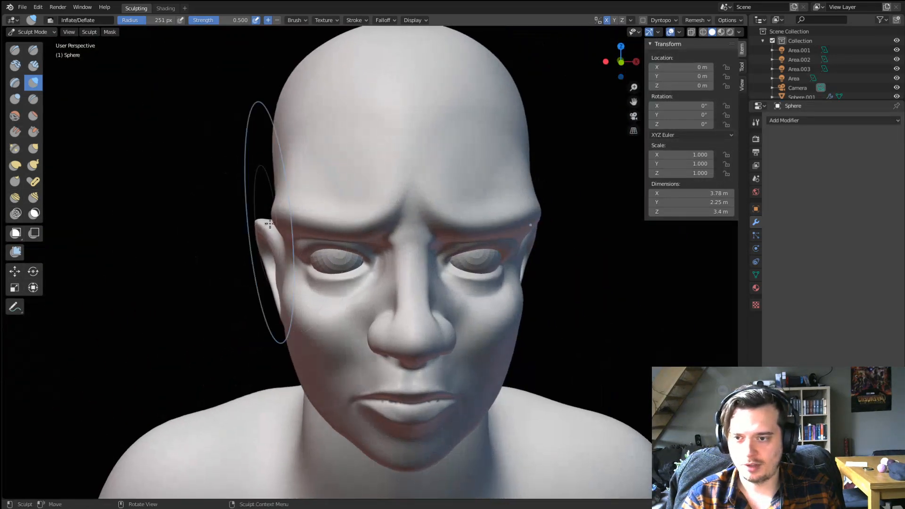
pyautogui.press('g')
pyautogui.press('f')
pyautogui.click(380, 220)
pyautogui.moveTo(365, 221)
pyautogui.mouseDown(button='middle')
pyautogui.moveTo(377, 222)
pyautogui.moveTo(364, 225)
pyautogui.mouseUp(button='middle')
pyautogui.press('f')
pyautogui.click(344, 239)
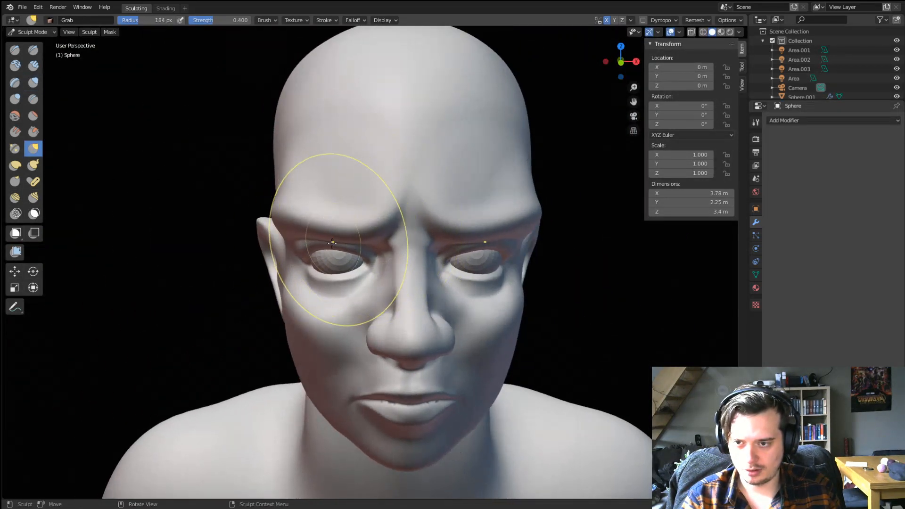
# Reshape the brow ridge and its outer end near the temple with the Grab brush, enlarging the brush to 214 px.
pyautogui.moveTo(343, 240); pyautogui.dragTo(344, 234)
pyautogui.moveTo(344, 234); pyautogui.dragTo(327, 192, button='middle')
pyautogui.press('f')
pyautogui.click(288, 202)
pyautogui.moveTo(256, 236); pyautogui.dragTo(214, 233, button='middle')
pyautogui.press('f')
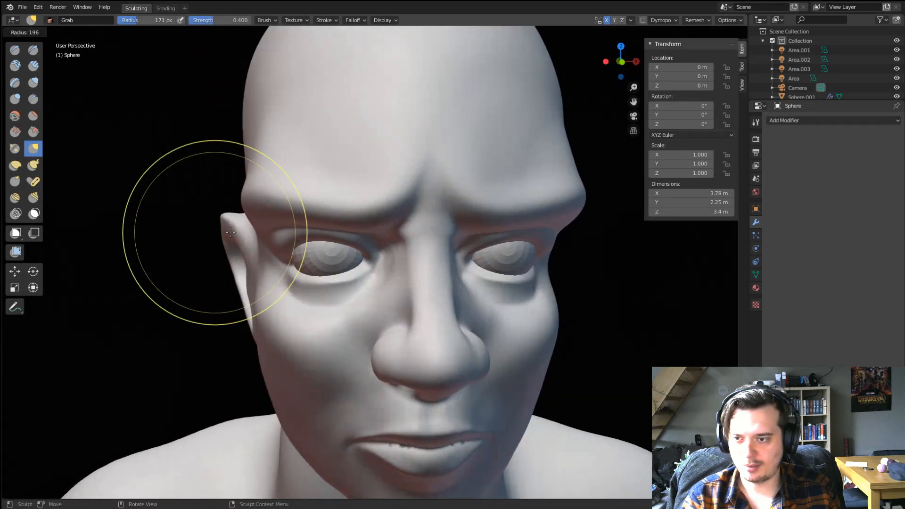
pyautogui.click(314, 231)
pyautogui.moveTo(251, 219); pyautogui.dragTo(255, 220)
pyautogui.moveTo(255, 219)
pyautogui.mouseDown(button='middle')
pyautogui.moveTo(269, 222)
pyautogui.moveTo(231, 220)
pyautogui.mouseUp(button='middle')
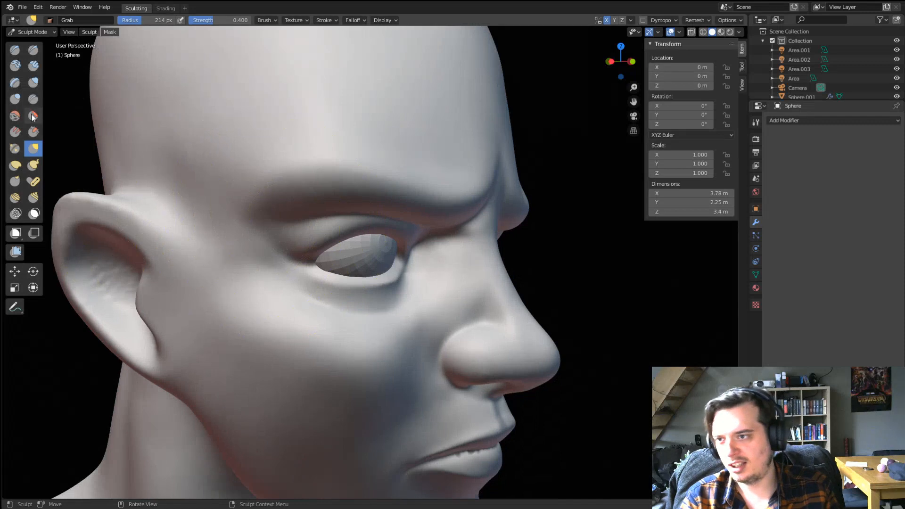
# Carve the fold between the brow and the upper eyelid with the Crease brush, reducing its radius to 47 px.
pyautogui.click(33, 99)
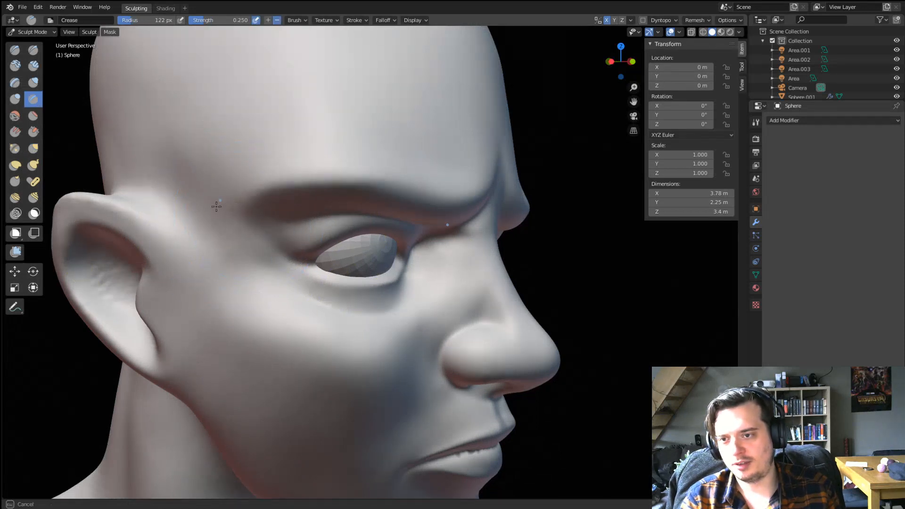
pyautogui.moveTo(217, 207); pyautogui.dragTo(281, 187, button='middle')
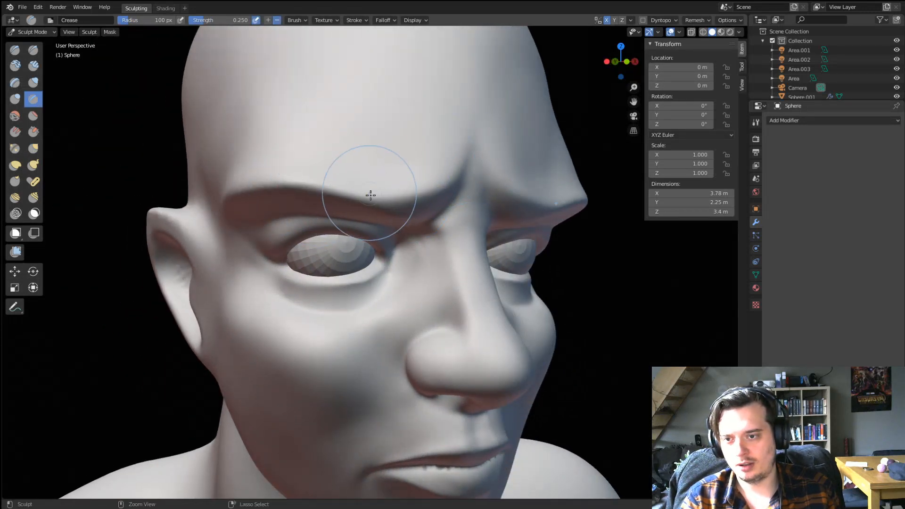
pyautogui.moveTo(351, 182); pyautogui.dragTo(224, 204, button='middle')
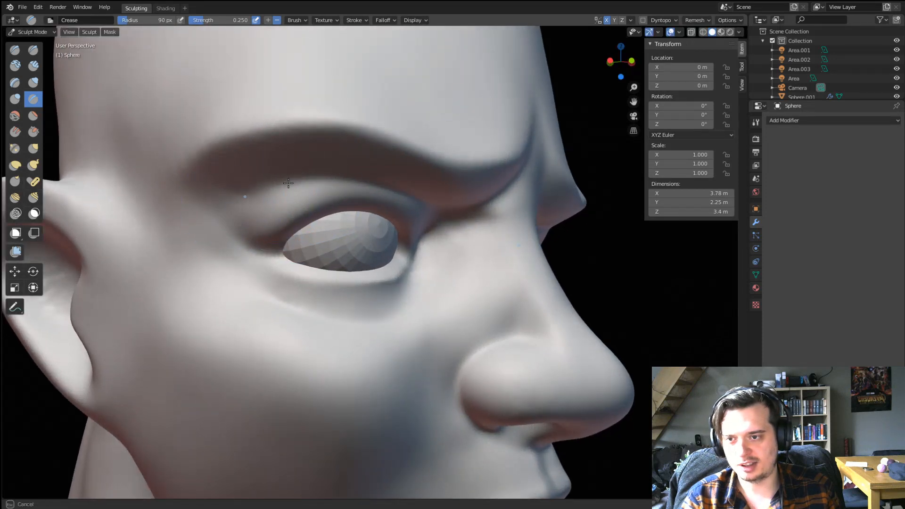
pyautogui.moveTo(431, 211)
pyautogui.mouseDown(button='middle')
pyautogui.moveTo(323, 192)
pyautogui.moveTo(434, 218)
pyautogui.mouseUp(button='middle')
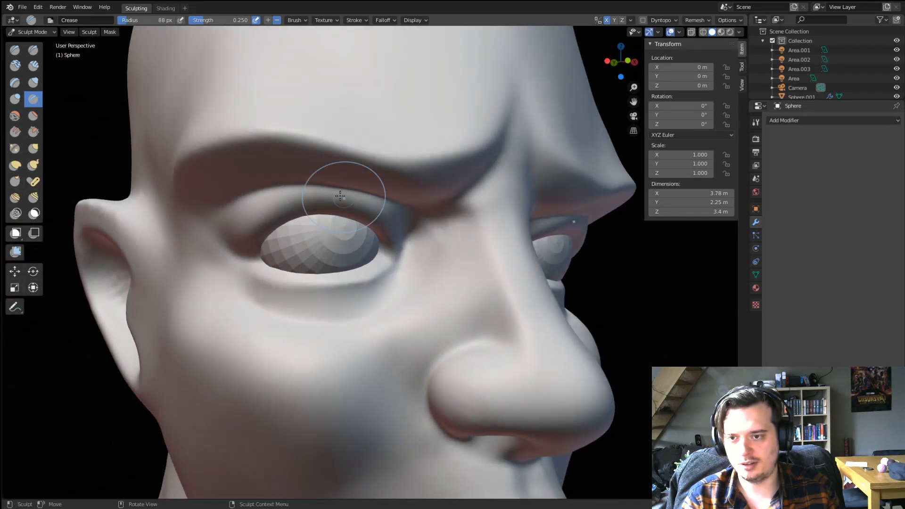
pyautogui.moveTo(340, 195)
pyautogui.mouseDown(button='middle')
pyautogui.moveTo(363, 196)
pyautogui.moveTo(363, 177)
pyautogui.moveTo(336, 192)
pyautogui.moveTo(379, 244)
pyautogui.mouseUp(button='middle')
pyautogui.press('f')
pyautogui.click(227, 238)
pyautogui.scroll(-6, 347, 209)
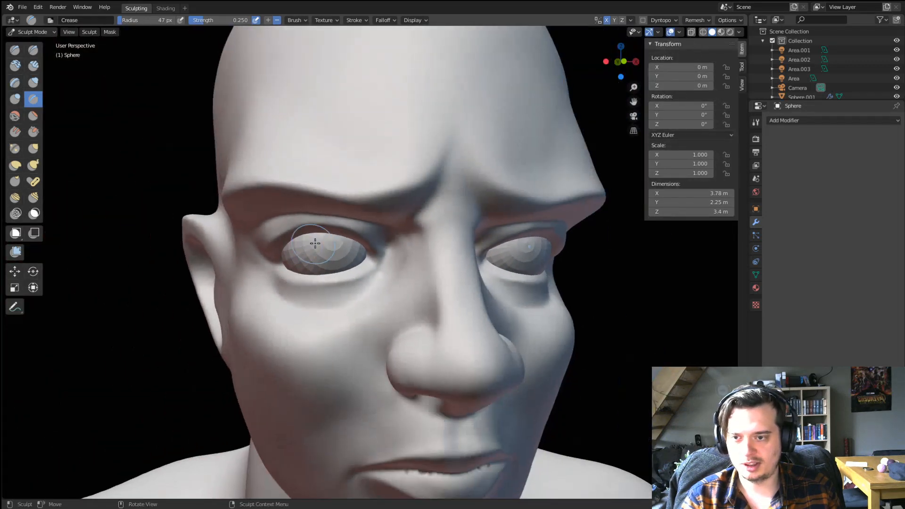
# Adjust the shape of the eyelids around the eyeball with the Grab brush.
pyautogui.press('g')
pyautogui.moveTo(353, 213)
pyautogui.mouseDown(button='middle')
pyautogui.moveTo(343, 242)
pyautogui.moveTo(340, 230)
pyautogui.moveTo(457, 226)
pyautogui.mouseUp(button='middle')
pyautogui.press('f')
pyautogui.click(496, 229)
pyautogui.moveTo(411, 243); pyautogui.dragTo(360, 252, button='middle')
pyautogui.press('f')
pyautogui.click(330, 253)
pyautogui.moveTo(317, 253); pyautogui.dragTo(325, 245)
pyautogui.moveTo(329, 243); pyautogui.dragTo(290, 240, button='middle')
pyautogui.scroll(-3, 301, 240)
pyautogui.moveTo(264, 298); pyautogui.dragTo(279, 289, button='middle')
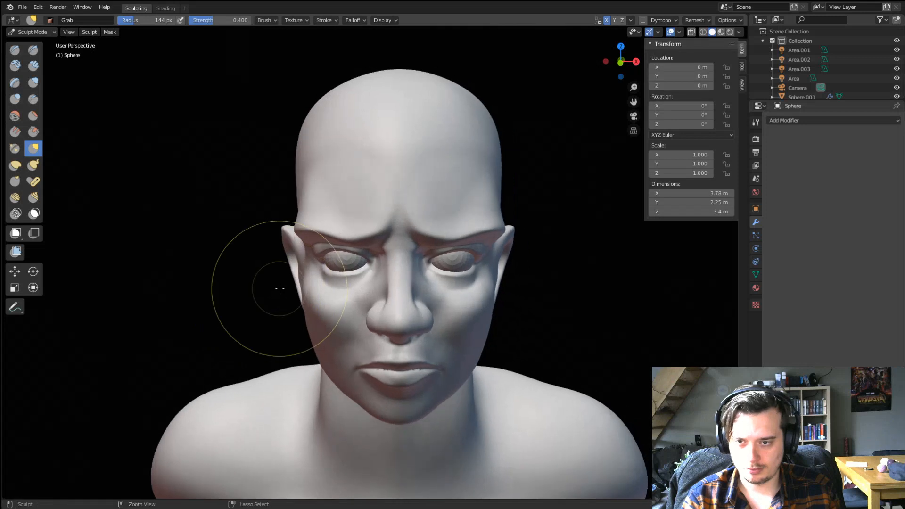
# Nudge the inner end of the brow slightly upward with the Grab brush at 144 px.
pyautogui.scroll(1, 309, 257)
pyautogui.moveTo(374, 234); pyautogui.dragTo(376, 232)
pyautogui.moveTo(373, 234); pyautogui.dragTo(381, 218, button='middle')
pyautogui.scroll(-1, 363, 245)
# Resize the Grab brush and pull the upper lip near the mouth corner slightly downward.
pyautogui.moveTo(321, 288); pyautogui.dragTo(364, 285, button='middle')
pyautogui.press('f')
pyautogui.click(359, 324)
pyautogui.moveTo(380, 355); pyautogui.dragTo(383, 359)
pyautogui.moveTo(382, 359); pyautogui.dragTo(342, 363, button='middle')
pyautogui.moveTo(348, 321); pyautogui.dragTo(352, 313, button='middle')
# Pull the inner brow up and back from the side with the Grab brush at 132 px.
pyautogui.press('f')
pyautogui.click(366, 230)
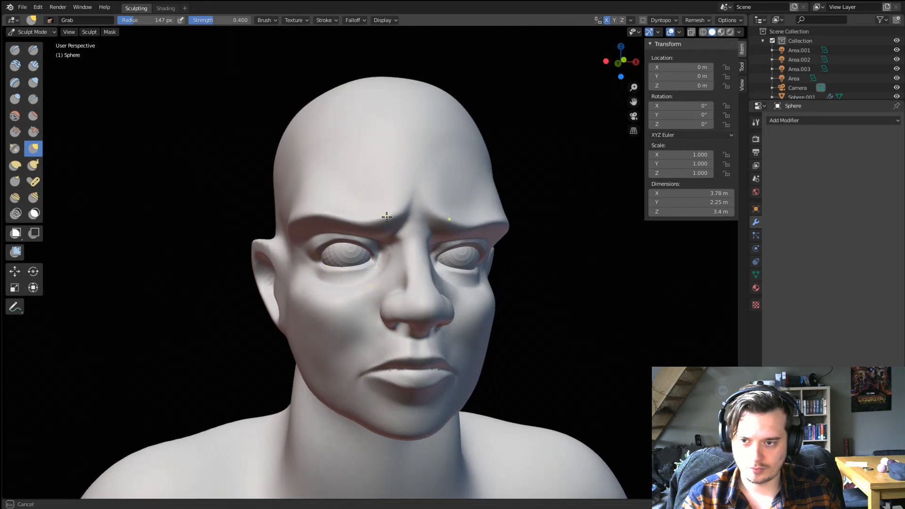
pyautogui.moveTo(386, 216); pyautogui.dragTo(358, 225, button='middle')
pyautogui.press('f')
pyautogui.click(349, 227)
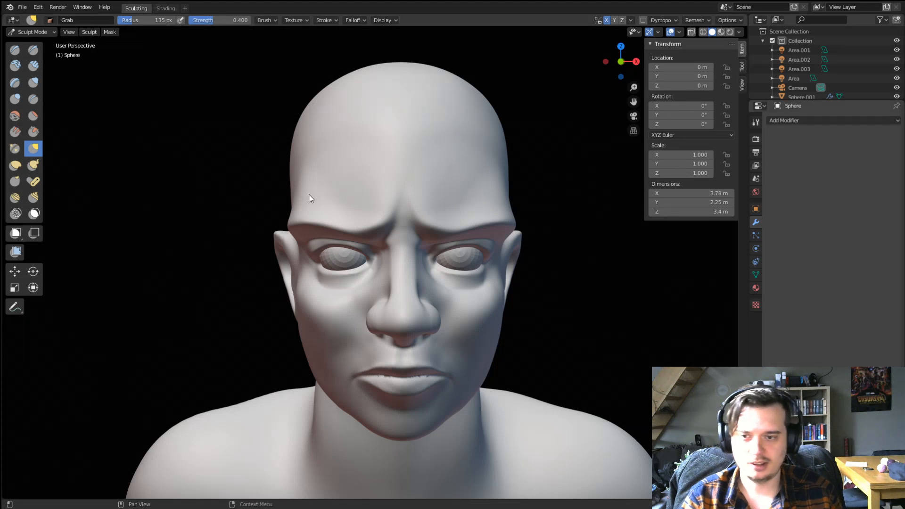
pyautogui.moveTo(387, 238)
pyautogui.mouseDown(button='middle')
pyautogui.moveTo(345, 247)
pyautogui.moveTo(321, 236)
pyautogui.moveTo(330, 230)
pyautogui.mouseUp(button='middle')
pyautogui.press('f')
pyautogui.click(351, 231)
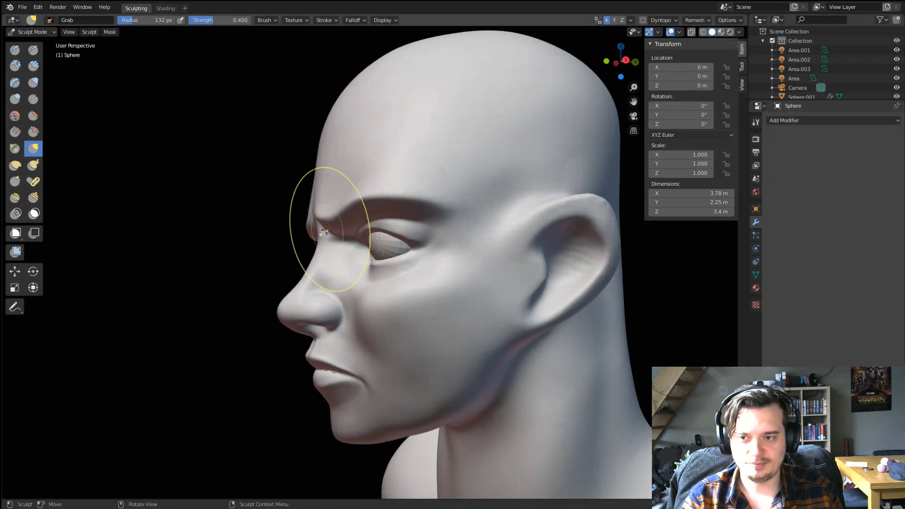
pyautogui.moveTo(330, 230)
pyautogui.mouseDown()
pyautogui.moveTo(334, 204)
pyautogui.moveTo(340, 208)
pyautogui.mouseUp()
pyautogui.press('f')
pyautogui.click(347, 212)
pyautogui.moveTo(361, 217); pyautogui.dragTo(363, 212, button='middle')
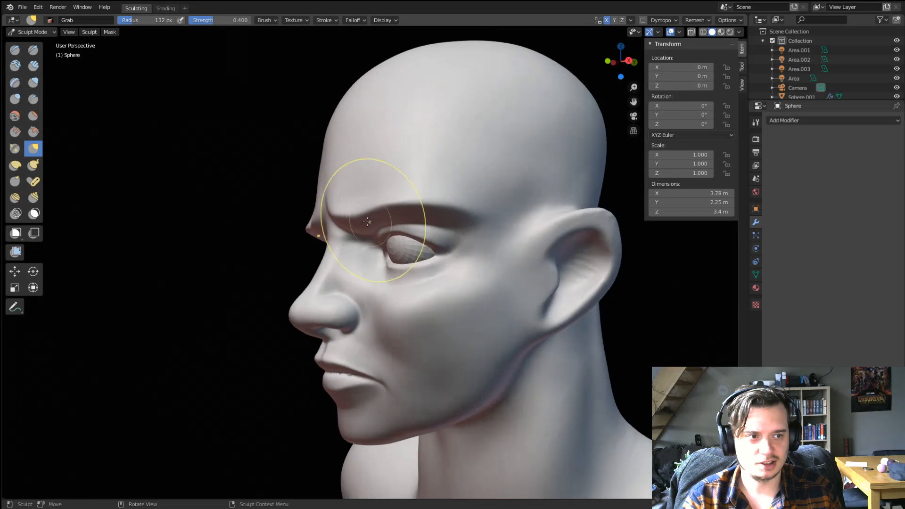
# Reshape the outer end of the brow above the eye corner with the Grab brush at 187 px.
pyautogui.scroll(3, 363, 212)
pyautogui.press('f')
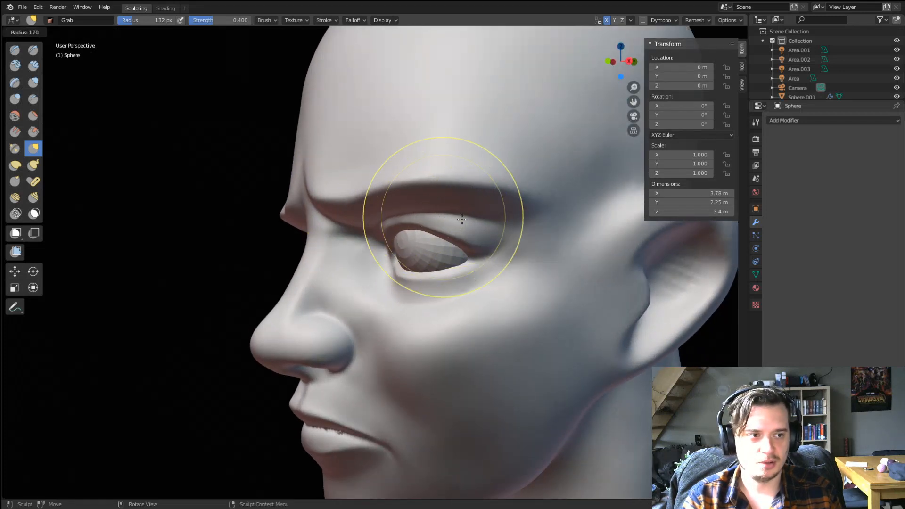
pyautogui.click(521, 218)
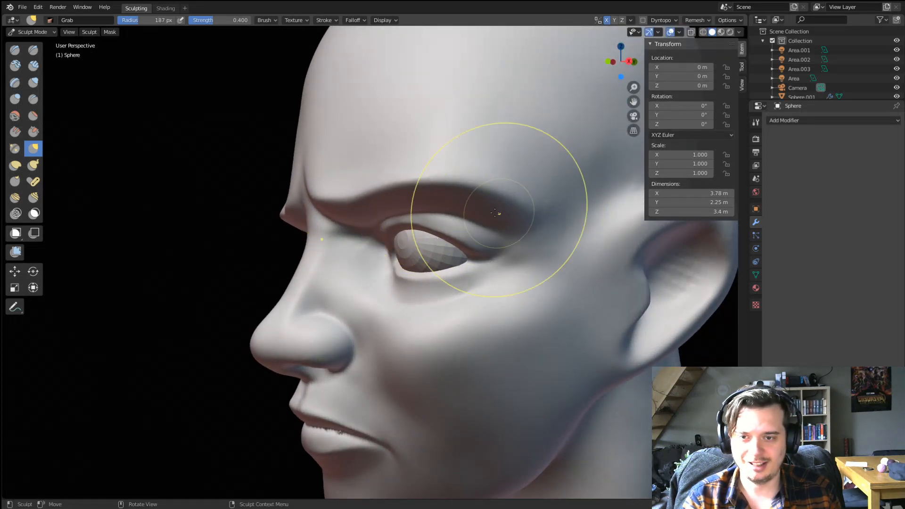
pyautogui.moveTo(496, 208)
pyautogui.mouseDown(button='middle')
pyautogui.moveTo(552, 198)
pyautogui.moveTo(457, 209)
pyautogui.mouseUp(button='middle')
# Pull the area between the brows above the nose bridge upward with the Grab brush at 121 px.
pyautogui.press('f')
pyautogui.click(496, 213)
pyautogui.moveTo(375, 221)
pyautogui.mouseDown(button='middle')
pyautogui.moveTo(378, 247)
pyautogui.moveTo(395, 239)
pyautogui.mouseUp(button='middle')
pyautogui.moveTo(428, 229); pyautogui.dragTo(416, 185)
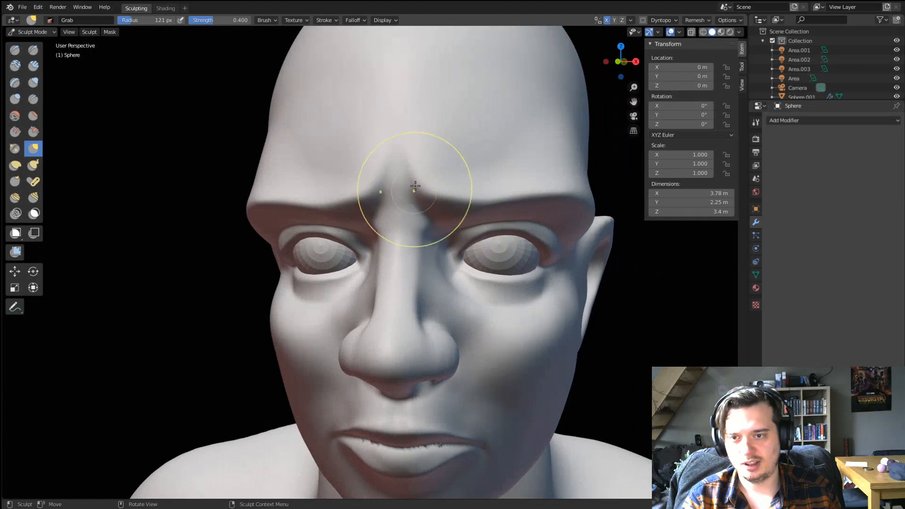
pyautogui.scroll(-4, 427, 177)
pyautogui.moveTo(411, 211)
pyautogui.mouseDown(button='middle')
pyautogui.moveTo(460, 214)
pyautogui.moveTo(380, 242)
pyautogui.moveTo(376, 217)
pyautogui.mouseUp(button='middle')
pyautogui.scroll(3, 439, 210)
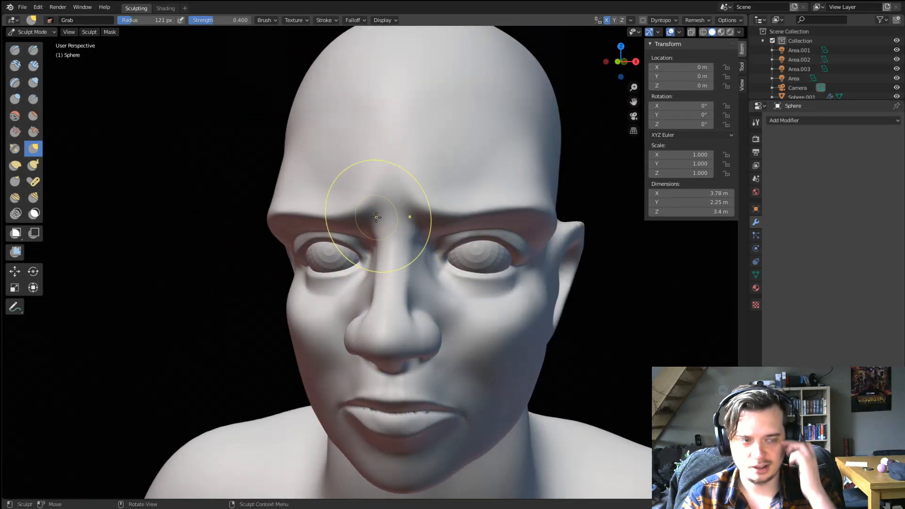
# Pull the outer corner of the eye back toward the temple with the Grab brush at 193 px.
pyautogui.moveTo(303, 262); pyautogui.dragTo(353, 289, button='middle')
pyautogui.scroll(2, 330, 264)
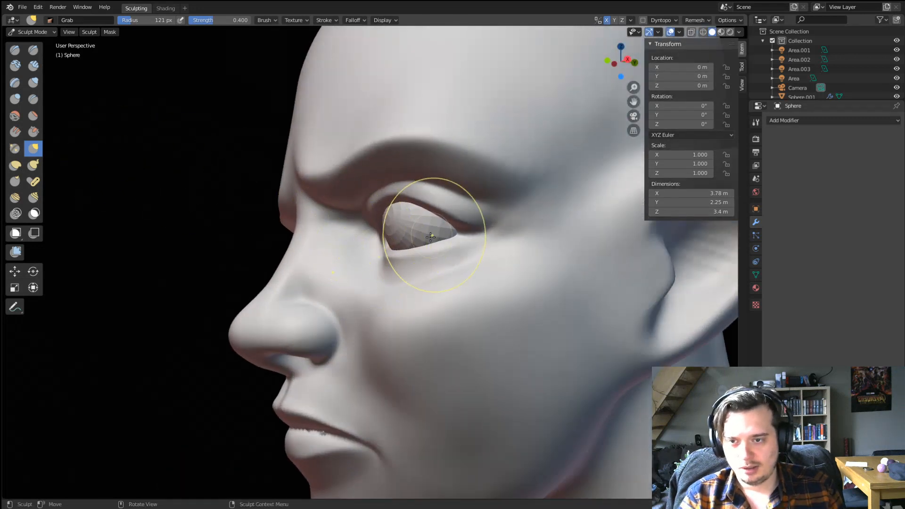
pyautogui.press('f')
pyautogui.click(464, 243)
pyautogui.moveTo(464, 244); pyautogui.dragTo(484, 233)
pyautogui.moveTo(484, 232); pyautogui.dragTo(476, 229, button='middle')
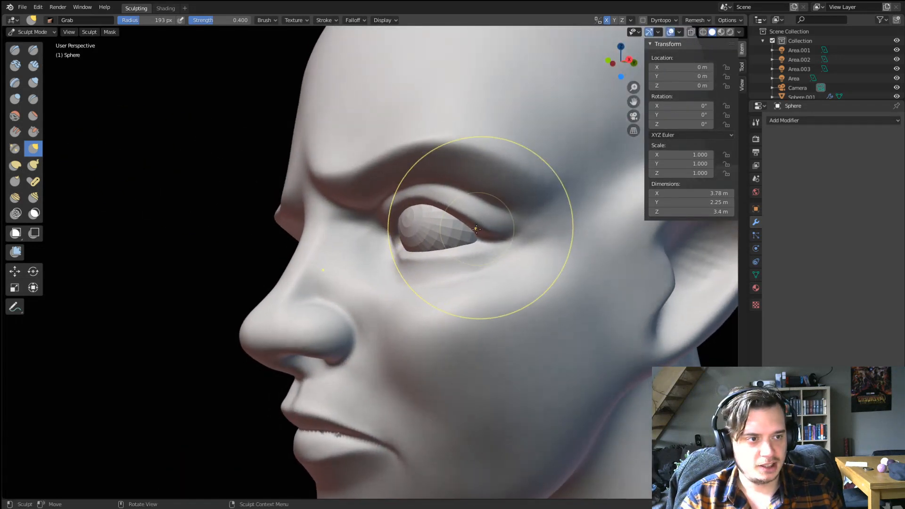
# Refine the upper eyelid and the skin above it with the Grab brush at 94 px.
pyautogui.press('f')
pyautogui.click(498, 206)
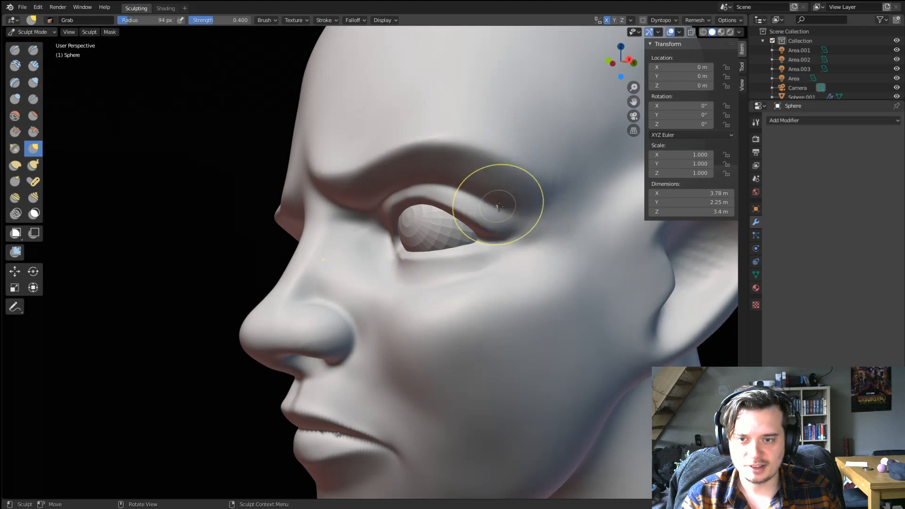
pyautogui.moveTo(459, 186); pyautogui.dragTo(458, 185)
pyautogui.moveTo(459, 186); pyautogui.dragTo(459, 190, button='middle')
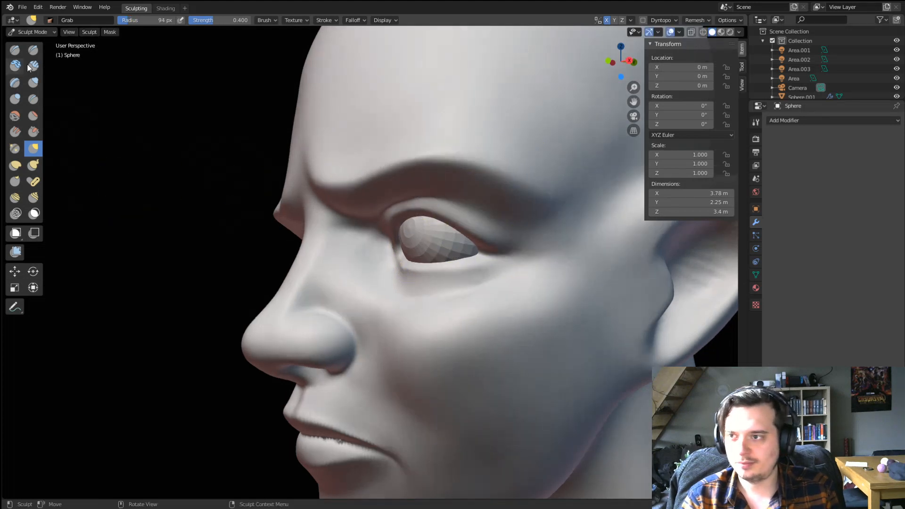
# Build up volume between the outer brow and the eye corner with the Clay Strips brush at 91 px.
pyautogui.click(33, 66)
pyautogui.moveTo(528, 245); pyautogui.dragTo(494, 208)
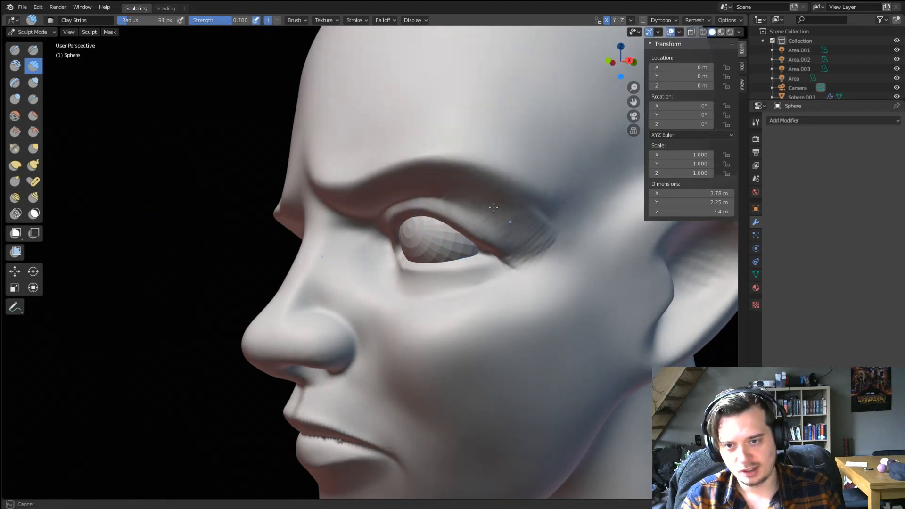
pyautogui.moveTo(561, 237); pyautogui.dragTo(554, 208, button='middle')
pyautogui.moveTo(569, 254); pyautogui.dragTo(173, 125, button='middle')
# Deepen the inner part of the fold above the upper eyelid with the Crease brush at 86 px.
pyautogui.click(33, 99)
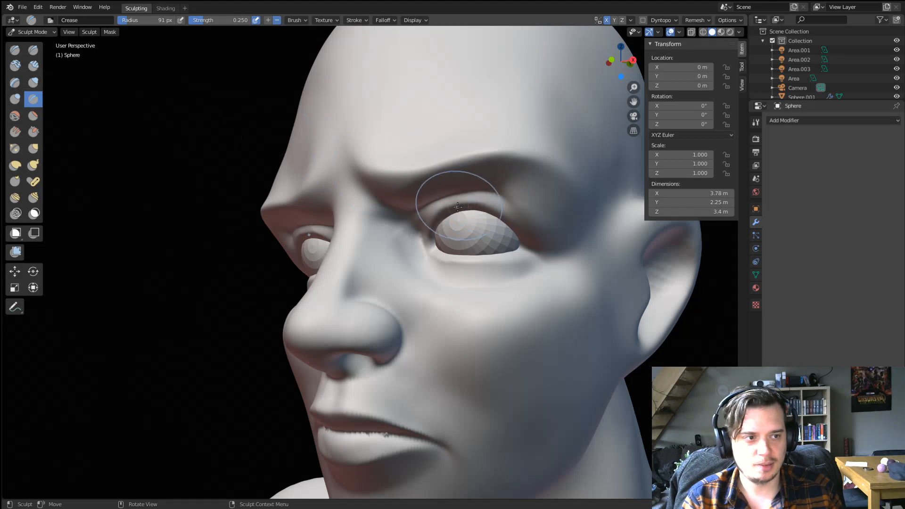
pyautogui.moveTo(444, 193); pyautogui.dragTo(440, 197, button='middle')
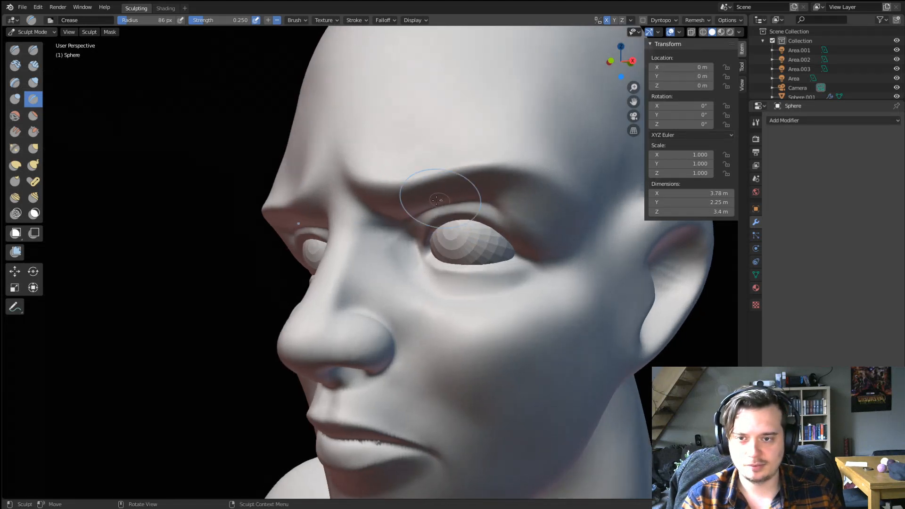
pyautogui.scroll(2, 441, 197)
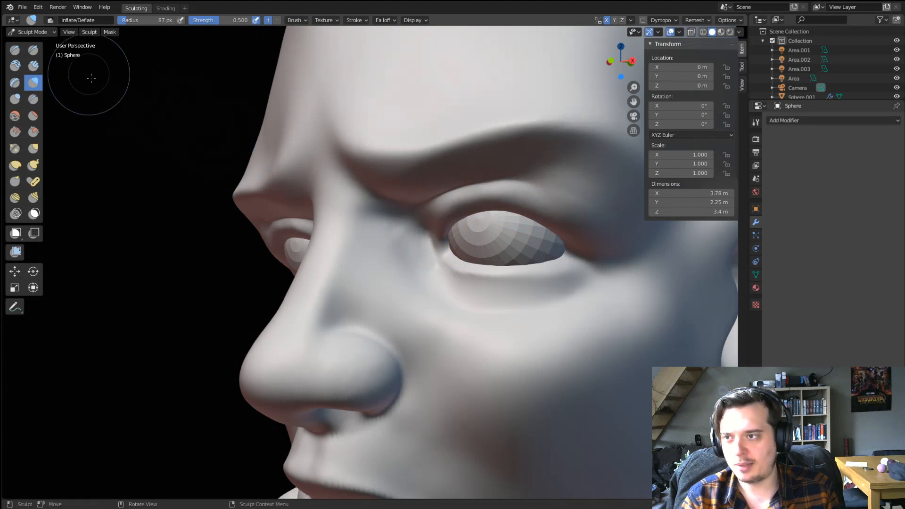
# Sharpen the outer part of the upper eyelid fold with the Crease brush at 72 px.
pyautogui.click(33, 99)
pyautogui.keyDown('shift'); pyautogui.moveTo(550, 186); pyautogui.dragTo(508, 196, button='middle'); pyautogui.keyUp('shift')
pyautogui.press('f')
pyautogui.click(500, 196)
pyautogui.moveTo(531, 215); pyautogui.dragTo(543, 224)
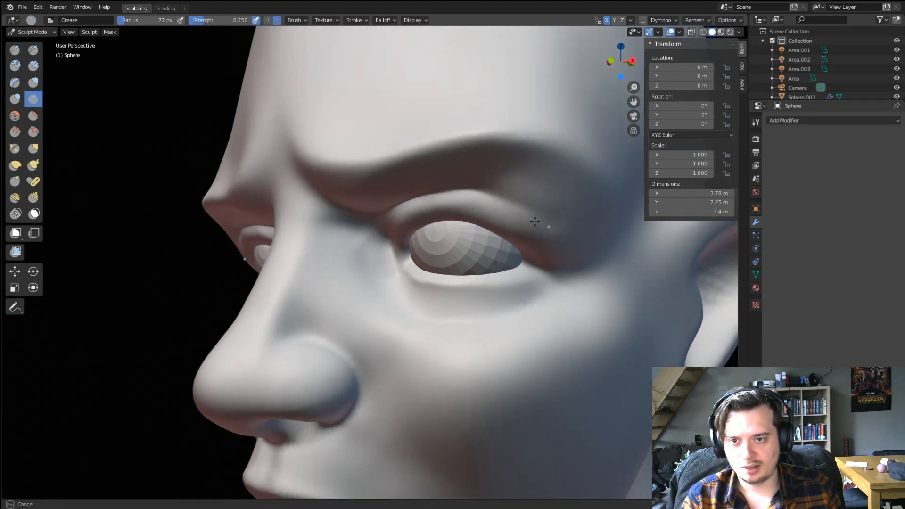
pyautogui.scroll(-3, 556, 228)
pyautogui.moveTo(555, 227); pyautogui.dragTo(592, 250, button='middle')
pyautogui.scroll(2, 452, 247)
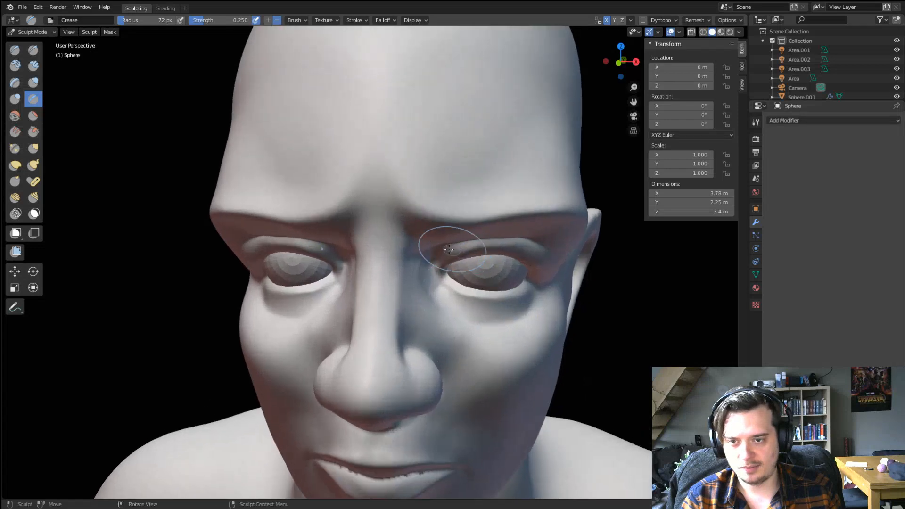
pyautogui.moveTo(453, 246); pyautogui.dragTo(405, 227, button='middle')
pyautogui.moveTo(540, 248); pyautogui.dragTo(446, 206, button='middle')
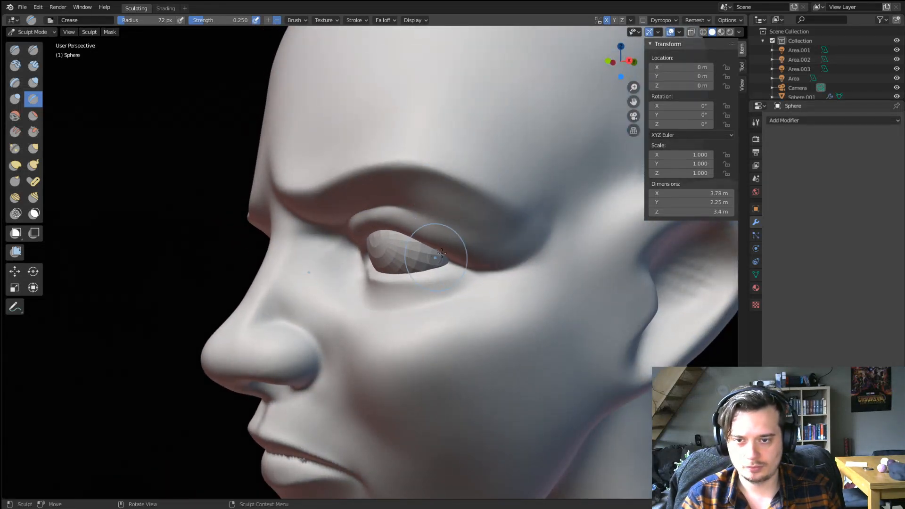
# Reshape the outer brow and the skin beside the eye with the Grab brush at 143 px.
pyautogui.scroll(-3, 441, 253)
pyautogui.moveTo(442, 253); pyautogui.dragTo(512, 266, button='middle')
pyautogui.scroll(2, 485, 205)
pyautogui.press('g')
pyautogui.press('f')
pyautogui.moveTo(485, 202)
pyautogui.mouseDown(button='middle')
pyautogui.moveTo(443, 186)
pyautogui.moveTo(514, 188)
pyautogui.mouseUp(button='middle')
pyautogui.click(520, 224)
pyautogui.moveTo(526, 222); pyautogui.dragTo(499, 224, button='middle')
pyautogui.press('f')
pyautogui.click(542, 236)
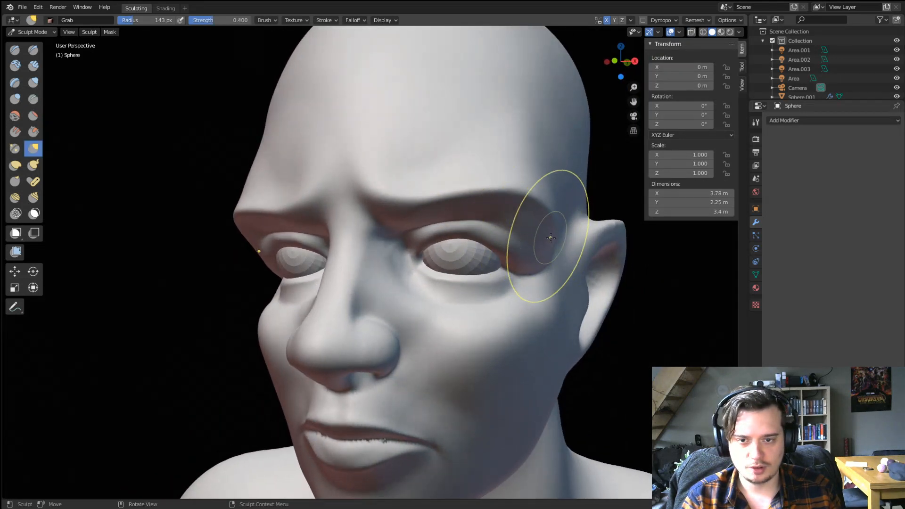
# Adjust the transition from the outer brow to the temple with the Grab brush at 136 px.
pyautogui.press('f')
pyautogui.click(514, 222)
pyautogui.moveTo(551, 238)
pyautogui.mouseDown(button='middle')
pyautogui.moveTo(507, 223)
pyautogui.moveTo(503, 273)
pyautogui.moveTo(542, 202)
pyautogui.moveTo(461, 219)
pyautogui.mouseUp(button='middle')
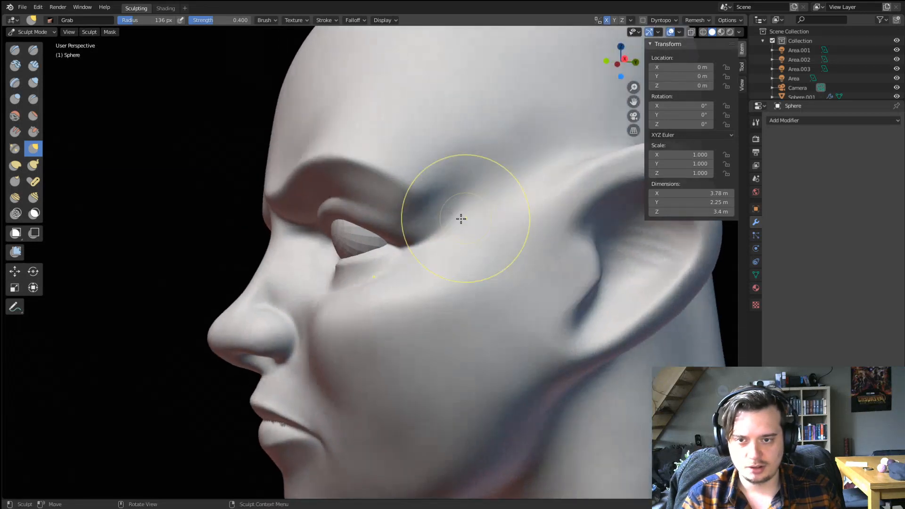
pyautogui.moveTo(445, 170); pyautogui.dragTo(451, 172)
pyautogui.moveTo(455, 177); pyautogui.dragTo(551, 187, button='middle')
# Lift the outer part of the brow with the Grab brush at 200 px.
pyautogui.press('f')
pyautogui.click(546, 186)
pyautogui.moveTo(544, 179); pyautogui.dragTo(542, 168)
pyautogui.scroll(-3, 538, 168)
pyautogui.moveTo(531, 171); pyautogui.dragTo(471, 178, button='middle')
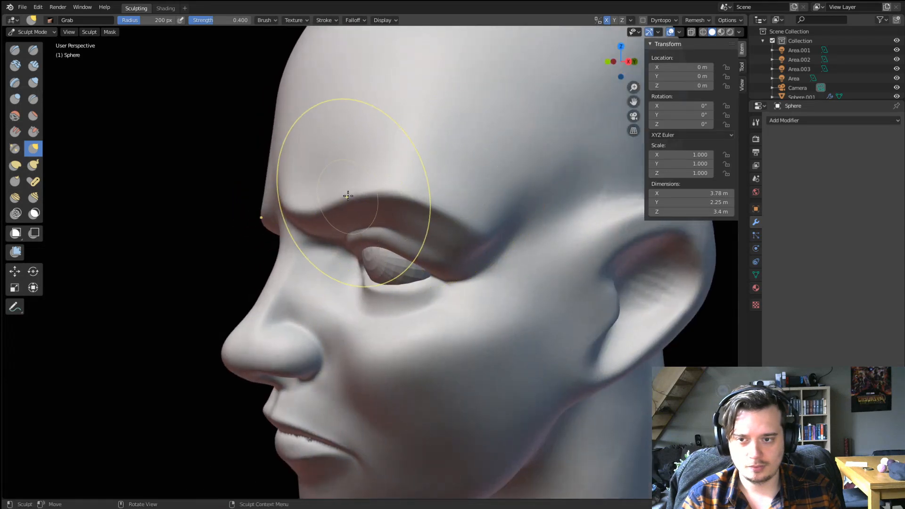
# Pull the skin between the brow and upper eyelid toward the nose with a smaller Grab brush.
pyautogui.moveTo(347, 196); pyautogui.dragTo(333, 213, button='middle')
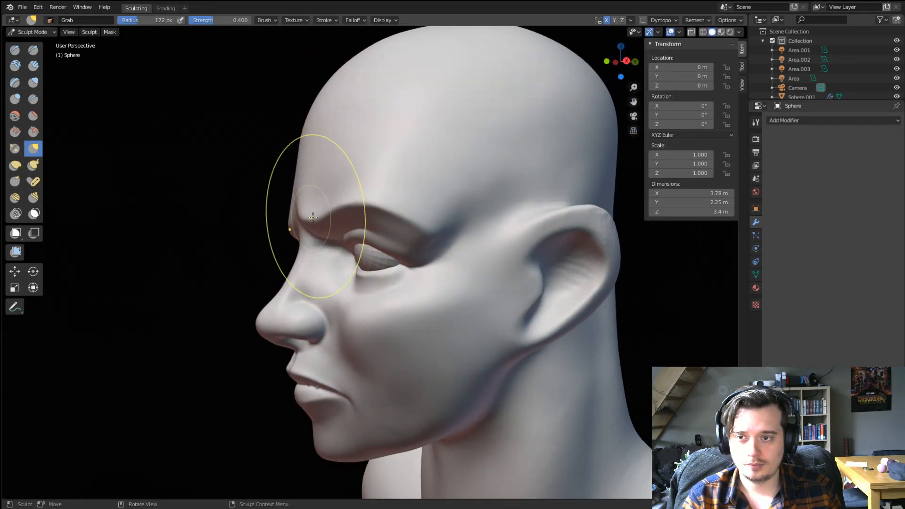
pyautogui.moveTo(332, 181)
pyautogui.mouseDown(button='middle')
pyautogui.moveTo(392, 182)
pyautogui.moveTo(400, 196)
pyautogui.moveTo(372, 198)
pyautogui.moveTo(406, 170)
pyautogui.mouseUp(button='middle')
pyautogui.press('f')
pyautogui.click(484, 212)
pyautogui.moveTo(456, 201); pyautogui.dragTo(410, 207)
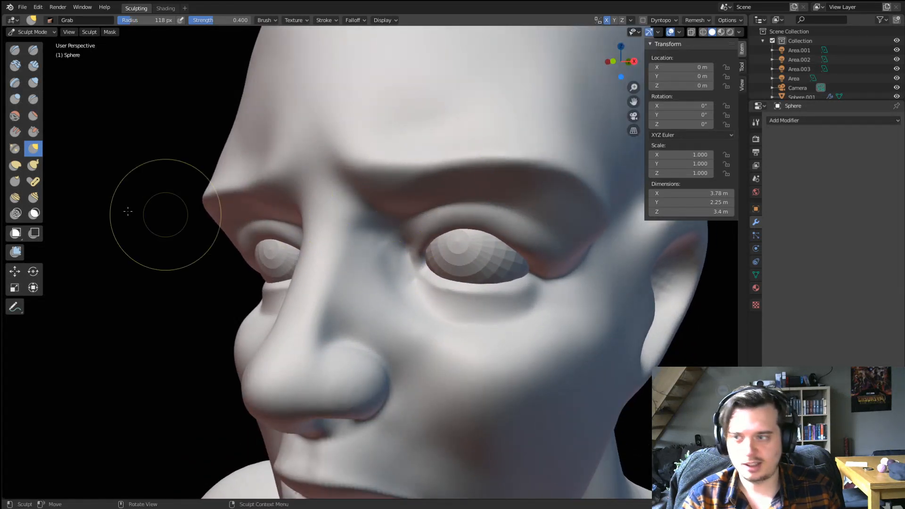
# Shape the skin under the brow into a hood over the upper eyelid with the Grab brush at 153 px.
pyautogui.click(33, 115)
pyautogui.moveTo(448, 208)
pyautogui.mouseDown(button='middle')
pyautogui.moveTo(370, 214)
pyautogui.moveTo(360, 204)
pyautogui.mouseUp(button='middle')
pyautogui.press('g')
pyautogui.press('f')
pyautogui.click(394, 213)
pyautogui.moveTo(359, 204); pyautogui.dragTo(353, 199)
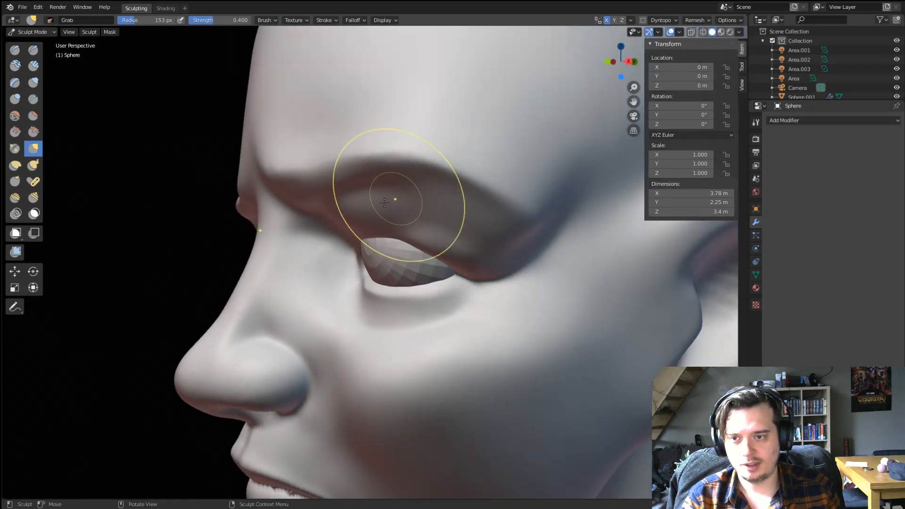
# Adjust the overall shape of the brow and eye socket with the Grab brush enlarged to 217 px.
pyautogui.moveTo(422, 225); pyautogui.dragTo(474, 209, button='middle')
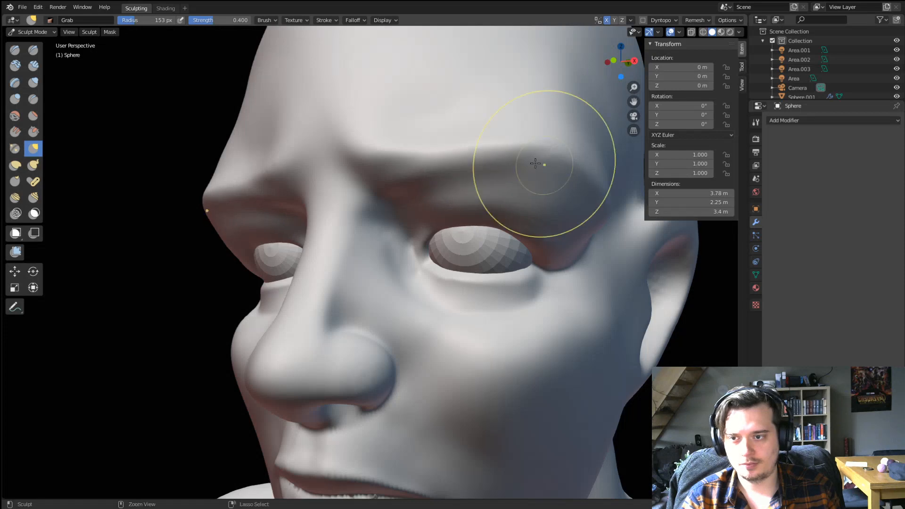
pyautogui.moveTo(535, 163); pyautogui.dragTo(424, 198, button='middle')
pyautogui.press('f')
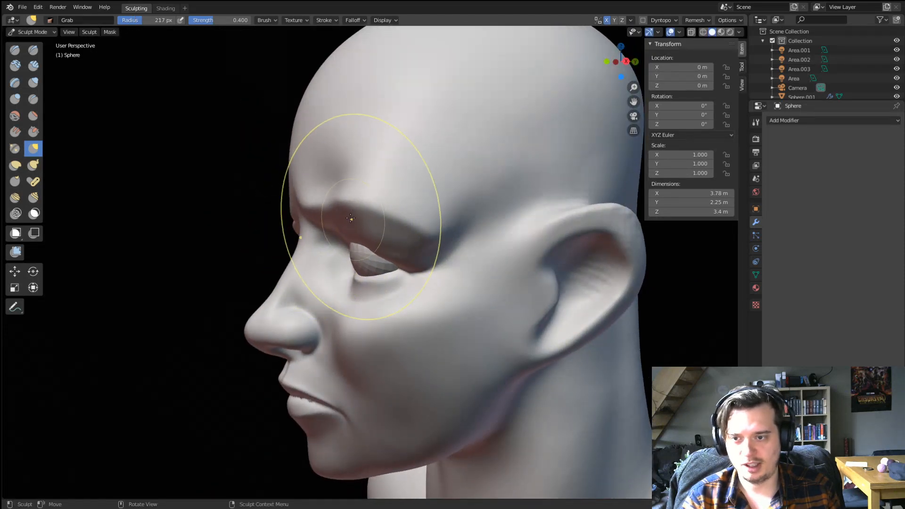
pyautogui.moveTo(370, 214); pyautogui.dragTo(445, 223, button='middle')
pyautogui.scroll(4, 415, 228)
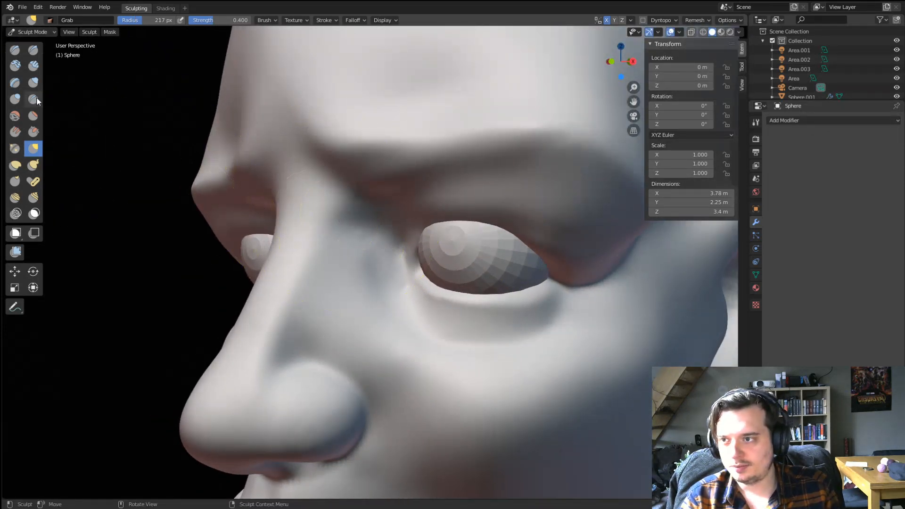
# Sharpen the fold along the upper eyelid's edge with the Crease brush at 50 px.
pyautogui.click(34, 99)
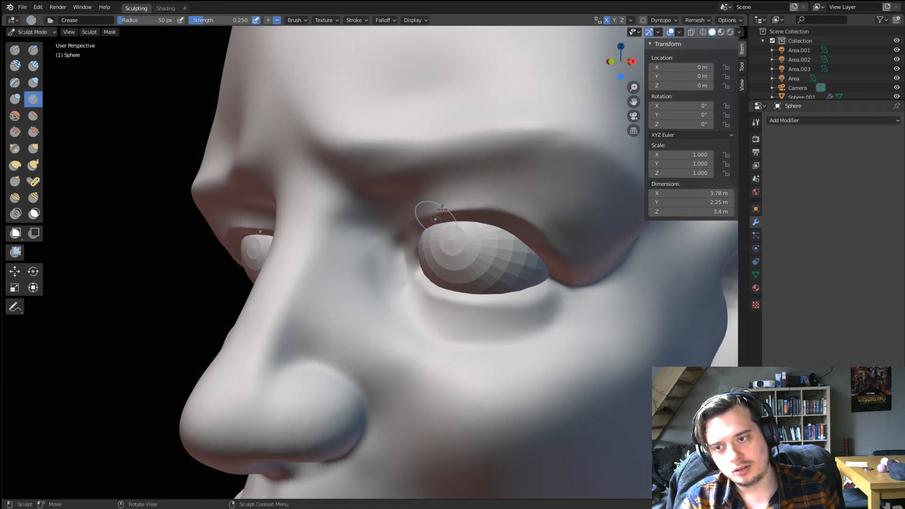
pyautogui.scroll(-3, 442, 209)
pyautogui.moveTo(432, 221); pyautogui.dragTo(486, 212, button='middle')
pyautogui.scroll(1, 452, 236)
# Reshape the outer brow and its transition to the temple with the Grab brush at 189 px.
pyautogui.press('g')
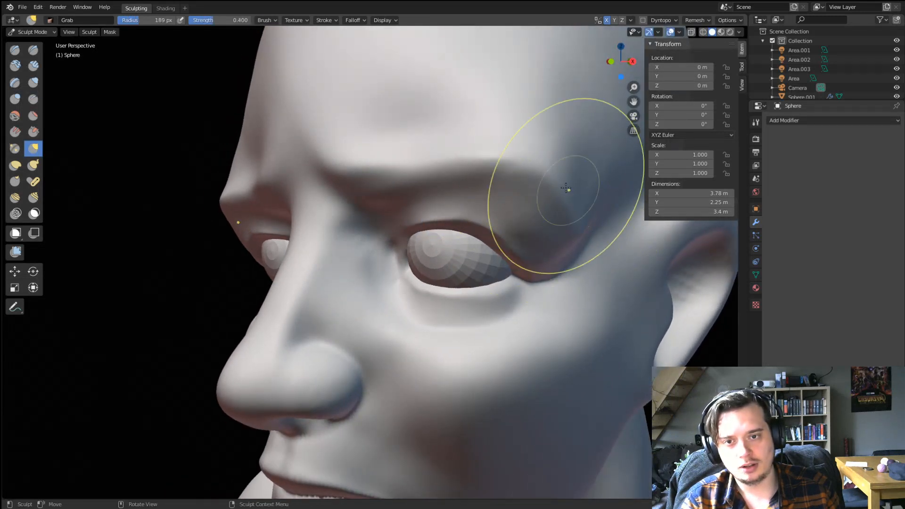
pyautogui.moveTo(503, 168); pyautogui.dragTo(374, 177, button='middle')
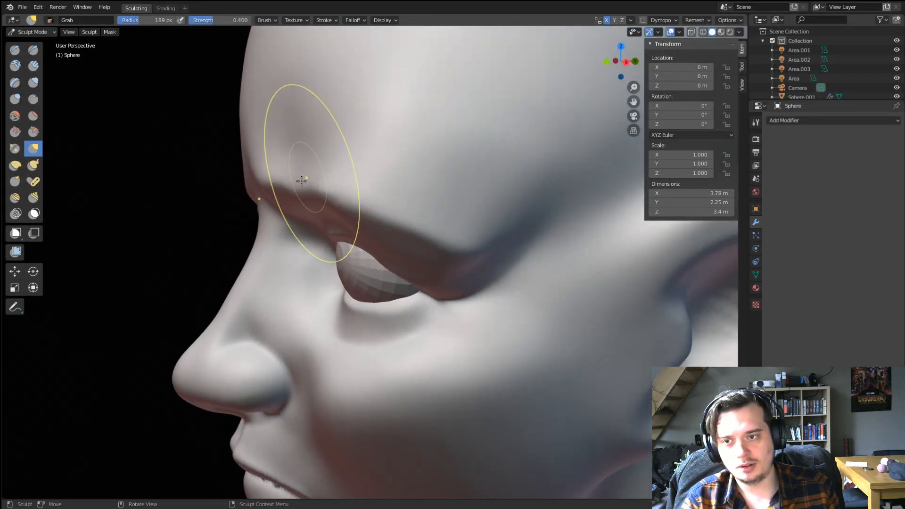
pyautogui.moveTo(301, 181); pyautogui.dragTo(366, 171, button='middle')
pyautogui.moveTo(478, 176); pyautogui.dragTo(454, 207, button='middle')
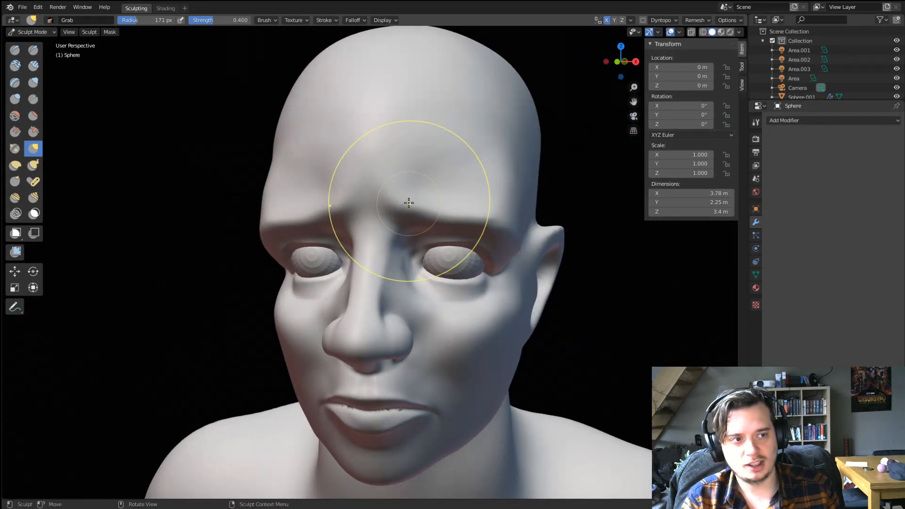
# Pull the brow above the eye outward and upward, resizing the Grab brush between strokes.
pyautogui.press('f')
pyautogui.click(455, 214)
pyautogui.moveTo(457, 214)
pyautogui.mouseDown()
pyautogui.moveTo(458, 205)
pyautogui.moveTo(494, 200)
pyautogui.mouseUp()
pyautogui.moveTo(488, 199); pyautogui.dragTo(482, 199, button='middle')
pyautogui.press('f')
pyautogui.click(453, 210)
pyautogui.moveTo(434, 249); pyautogui.dragTo(435, 248)
# Adjust the upper eyelid's contour over the eyeball with the Grab brush at 126 px.
pyautogui.press('f')
pyautogui.click(458, 238)
pyautogui.moveTo(441, 246); pyautogui.dragTo(372, 239, button='middle')
pyautogui.press('f')
pyautogui.click(464, 237)
pyautogui.moveTo(371, 240); pyautogui.dragTo(368, 235)
pyautogui.moveTo(369, 235); pyautogui.dragTo(399, 228, button='middle')
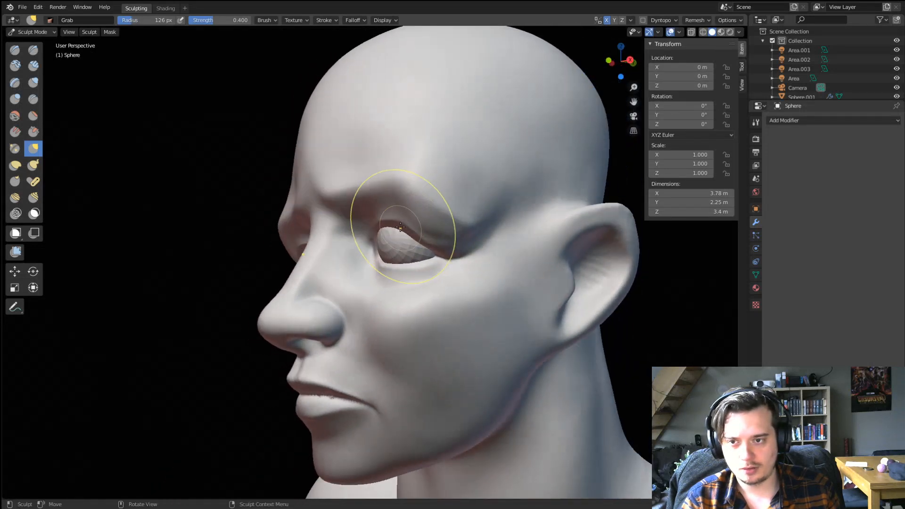
# Lift the outer half of the brow slightly with the Grab brush at 122 px.
pyautogui.press('f')
pyautogui.click(431, 193)
pyautogui.moveTo(433, 191); pyautogui.dragTo(437, 187)
pyautogui.moveTo(485, 197)
pyautogui.mouseDown(button='middle')
pyautogui.moveTo(532, 198)
pyautogui.moveTo(502, 201)
pyautogui.mouseUp(button='middle')
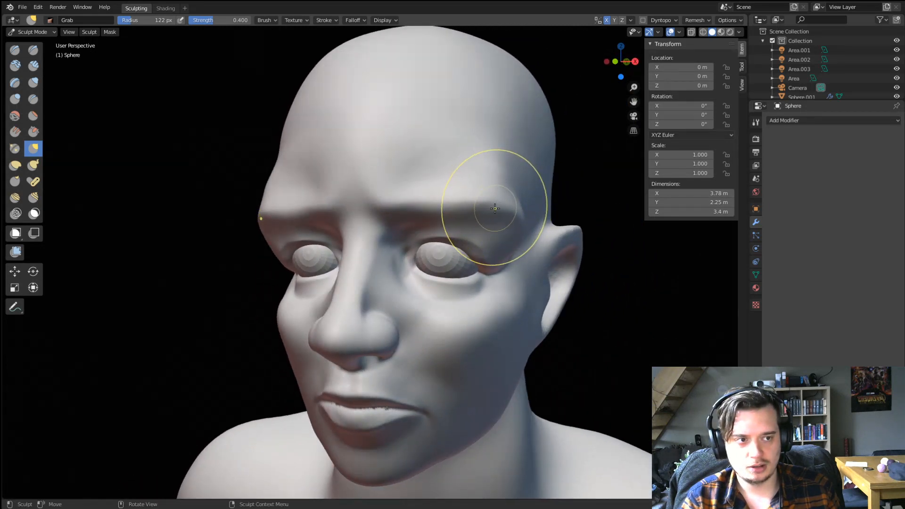
# Raise the middle of the brow into an arch with the Grab brush at 129 px.
pyautogui.press('f')
pyautogui.click(567, 207)
pyautogui.moveTo(567, 208); pyautogui.dragTo(568, 208, button='middle')
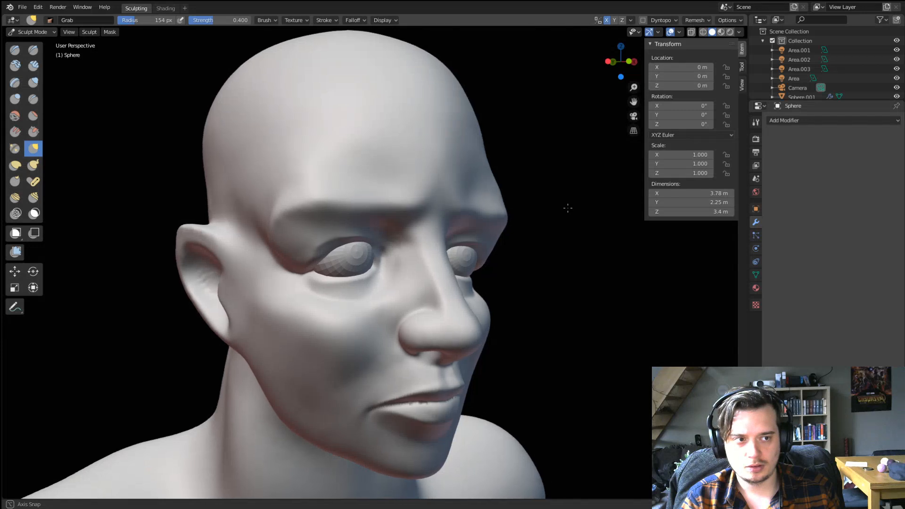
pyautogui.press('f')
pyautogui.click(632, 203)
pyautogui.moveTo(499, 222)
pyautogui.mouseDown(button='middle')
pyautogui.moveTo(415, 171)
pyautogui.moveTo(448, 161)
pyautogui.moveTo(437, 158)
pyautogui.mouseUp(button='middle')
pyautogui.moveTo(428, 160)
pyautogui.mouseDown()
pyautogui.moveTo(416, 139)
pyautogui.moveTo(400, 144)
pyautogui.mouseUp()
# Pull up the brow's inner end and outer corner with the Grab brush at 129 px.
pyautogui.moveTo(400, 143); pyautogui.dragTo(399, 162, button='middle')
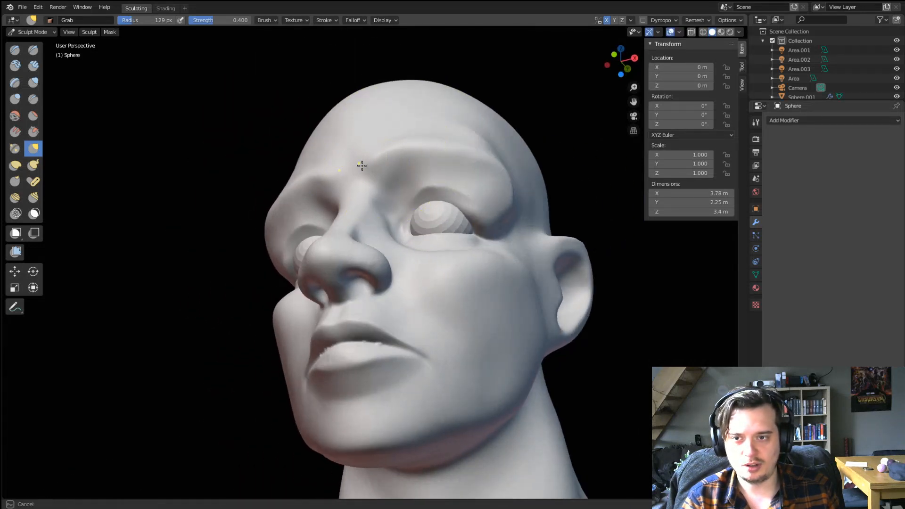
pyautogui.moveTo(362, 165); pyautogui.dragTo(362, 159)
pyautogui.moveTo(365, 162); pyautogui.dragTo(376, 190, button='middle')
pyautogui.moveTo(493, 171); pyautogui.dragTo(480, 156)
pyautogui.moveTo(447, 186)
pyautogui.mouseDown(button='middle')
pyautogui.moveTo(360, 218)
pyautogui.moveTo(485, 207)
pyautogui.mouseUp(button='middle')
pyautogui.moveTo(426, 189); pyautogui.dragTo(218, 99, button='middle')
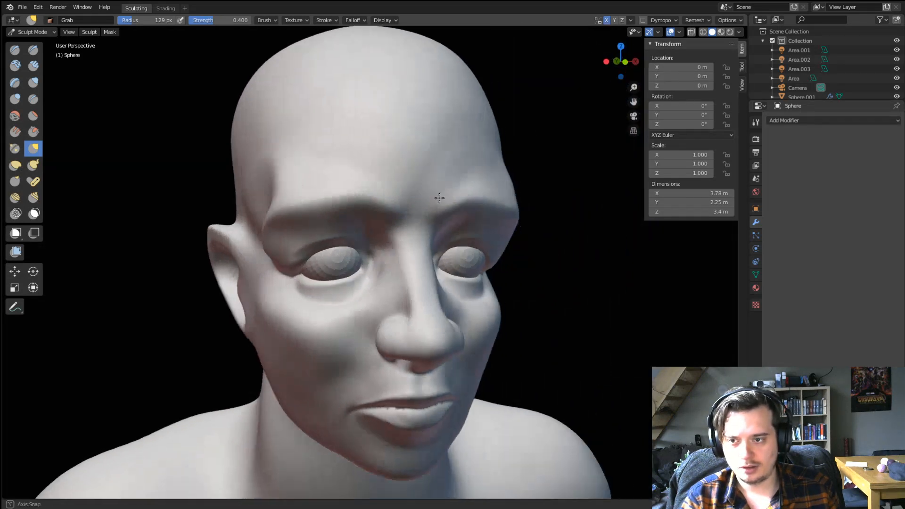
# Soften the brow ridges and upper eyelids into smooth, full volumes with the Flatten/Contrast brush at 159 px.
pyautogui.click(33, 116)
pyautogui.moveTo(305, 218)
pyautogui.mouseDown()
pyautogui.moveTo(247, 254)
pyautogui.moveTo(278, 231)
pyautogui.mouseUp()
pyautogui.moveTo(300, 185)
pyautogui.mouseDown(button='middle')
pyautogui.moveTo(313, 208)
pyautogui.moveTo(340, 185)
pyautogui.mouseUp(button='middle')
pyautogui.moveTo(346, 203)
pyautogui.mouseDown()
pyautogui.moveTo(317, 214)
pyautogui.moveTo(368, 198)
pyautogui.moveTo(324, 208)
pyautogui.mouseUp()
pyautogui.moveTo(324, 208); pyautogui.dragTo(313, 212, button='middle')
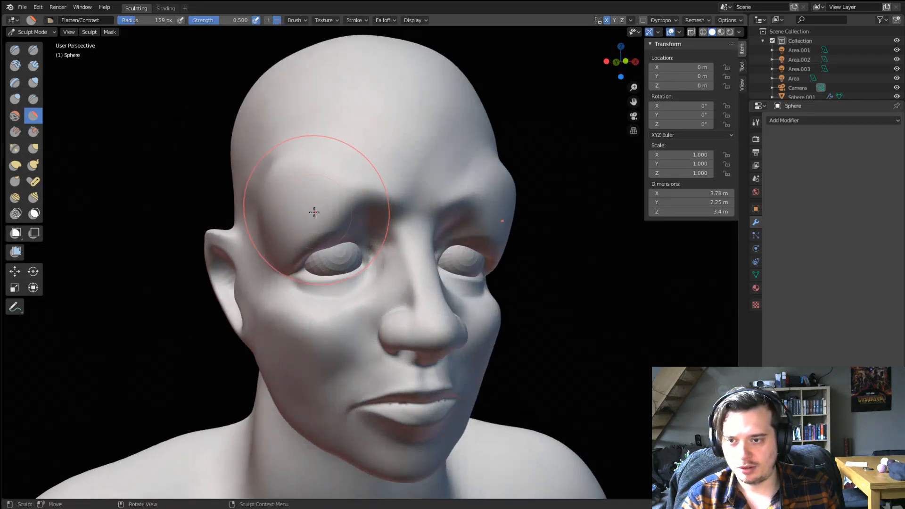
pyautogui.moveTo(313, 212)
pyautogui.mouseDown()
pyautogui.moveTo(352, 212)
pyautogui.moveTo(303, 221)
pyautogui.moveTo(329, 217)
pyautogui.moveTo(301, 171)
pyautogui.mouseUp()
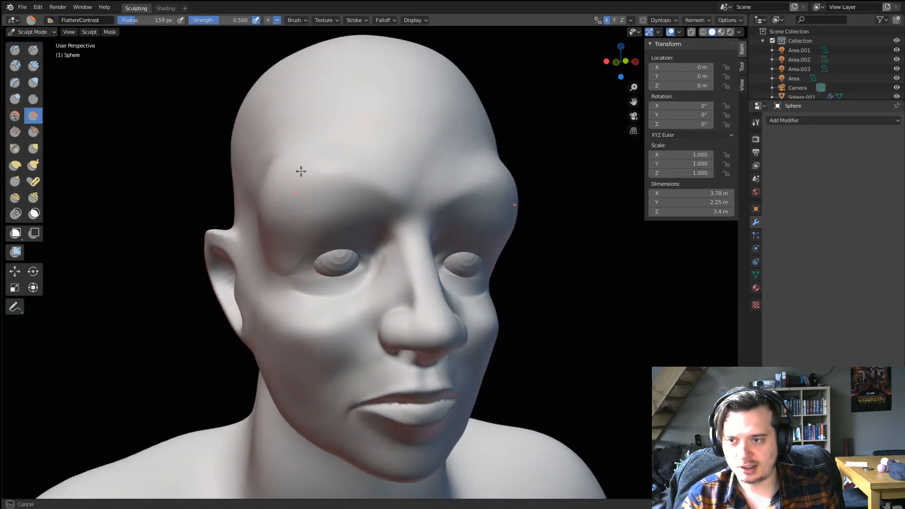
pyautogui.moveTo(313, 199); pyautogui.dragTo(312, 202, button='middle')
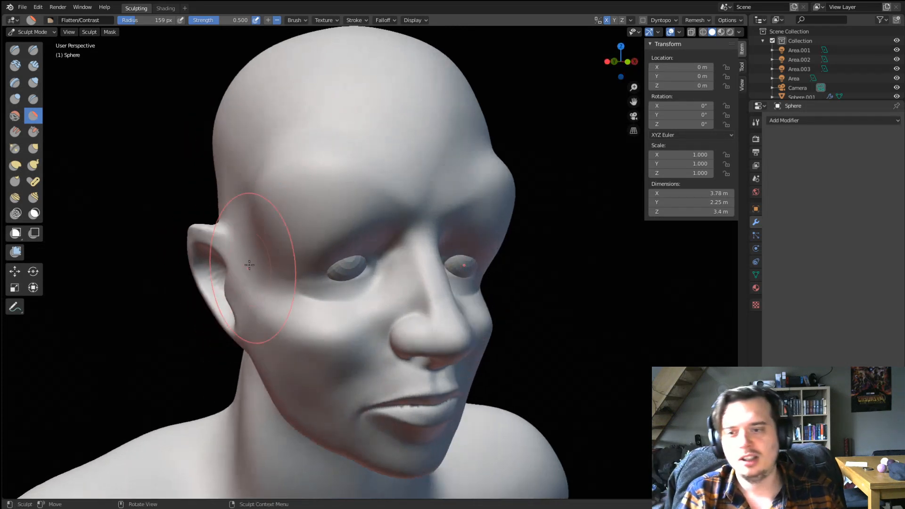
# Carve a new upper eyelid line from the inner to the outer eye corner with the Crease brush at 76 px.
pyautogui.scroll(3, 273, 235)
pyautogui.click(33, 99)
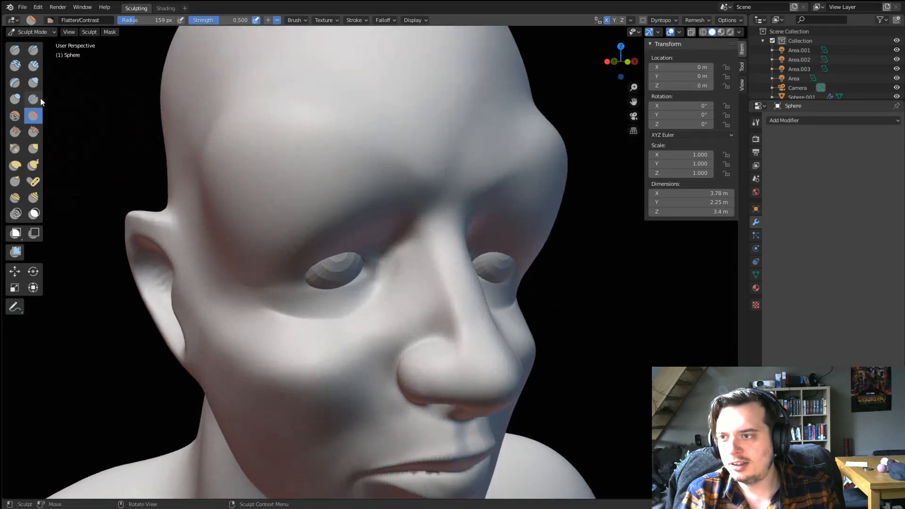
pyautogui.moveTo(267, 282)
pyautogui.mouseDown()
pyautogui.moveTo(376, 265)
pyautogui.moveTo(288, 282)
pyautogui.moveTo(273, 277)
pyautogui.mouseUp()
pyautogui.press('f')
pyautogui.click(396, 264)
pyautogui.moveTo(315, 244); pyautogui.dragTo(307, 235, button='middle')
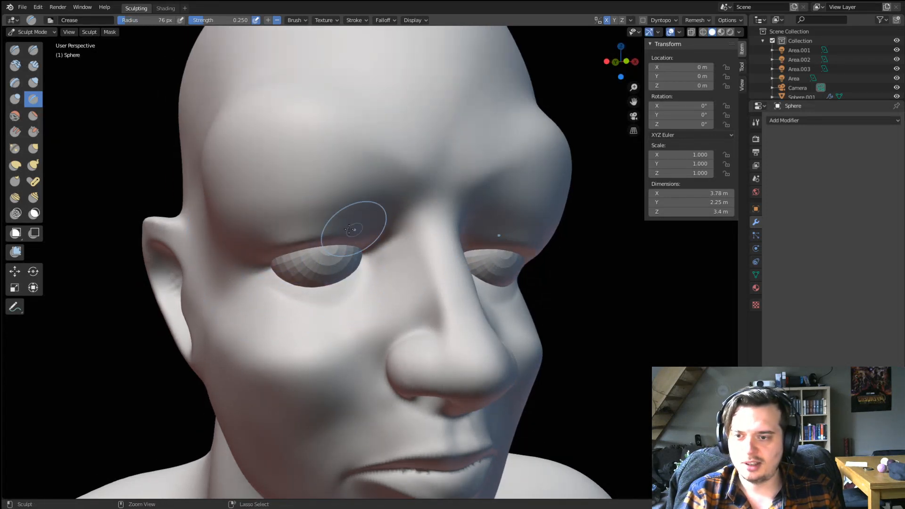
pyautogui.moveTo(354, 212); pyautogui.dragTo(334, 202, button='middle')
pyautogui.moveTo(239, 243); pyautogui.dragTo(284, 227, button='middle')
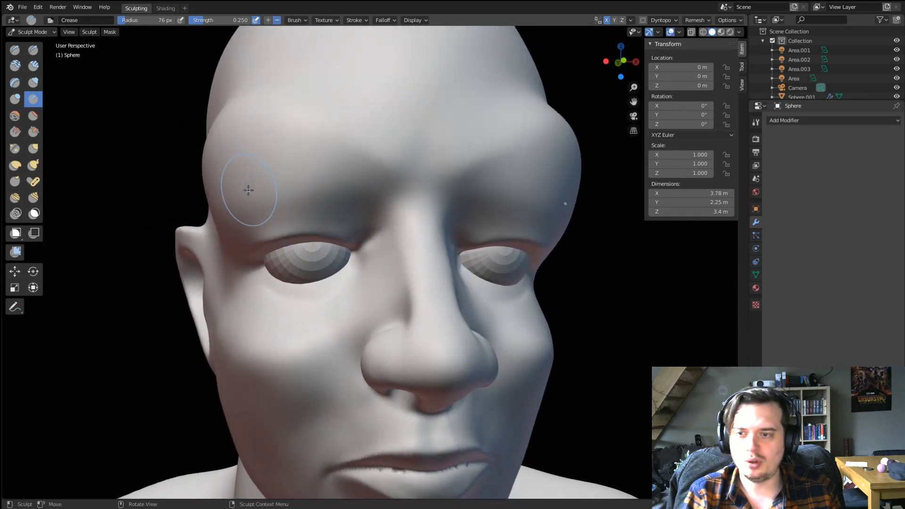
pyautogui.moveTo(249, 190)
pyautogui.mouseDown(button='middle')
pyautogui.moveTo(323, 196)
pyautogui.moveTo(303, 192)
pyautogui.mouseUp(button='middle')
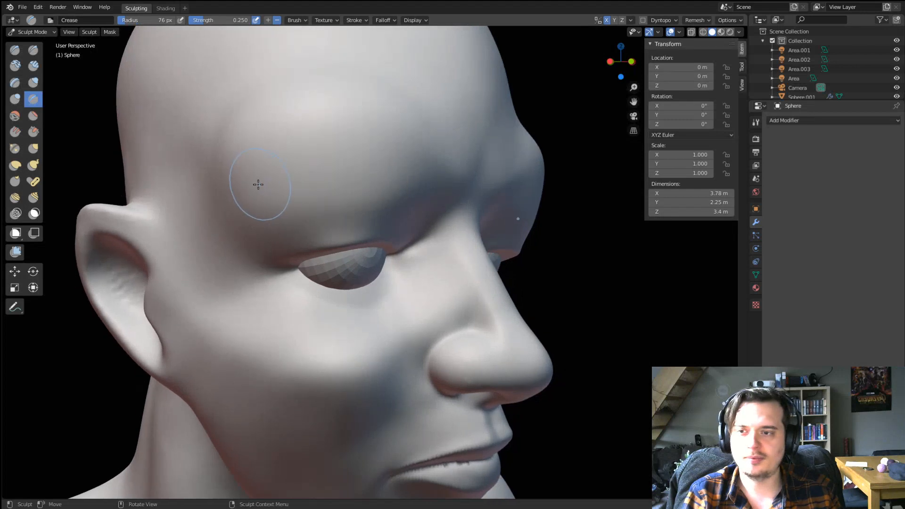
pyautogui.moveTo(242, 202); pyautogui.dragTo(271, 213, button='middle')
# Carve back the bulging forehead above the brows with Clay Strips at 82 px and strength 0.700, smoothing the stroke marks.
pyautogui.click(37, 65)
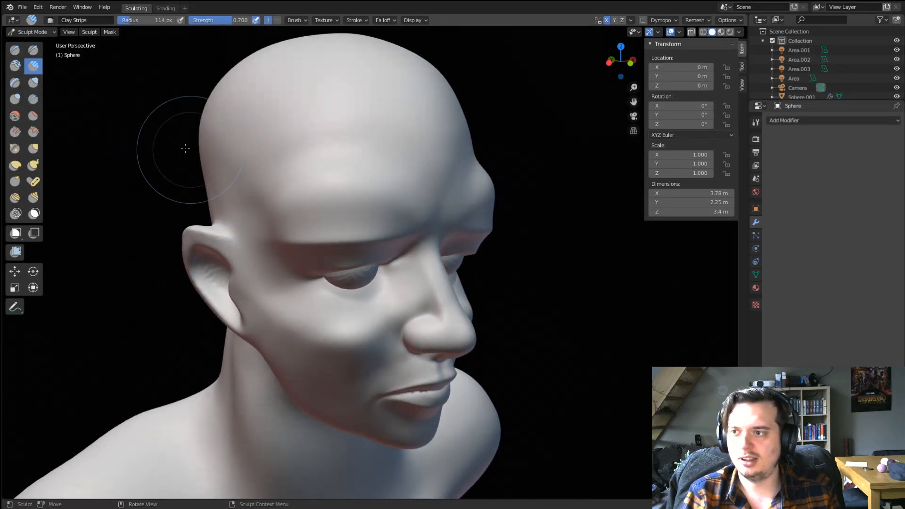
pyautogui.press('f')
pyautogui.click(291, 214)
pyautogui.moveTo(275, 207)
pyautogui.keyDown('ctrl'); pyautogui.mouseDown()
pyautogui.moveTo(410, 203)
pyautogui.moveTo(333, 154)
pyautogui.mouseUp(); pyautogui.keyUp('ctrl')
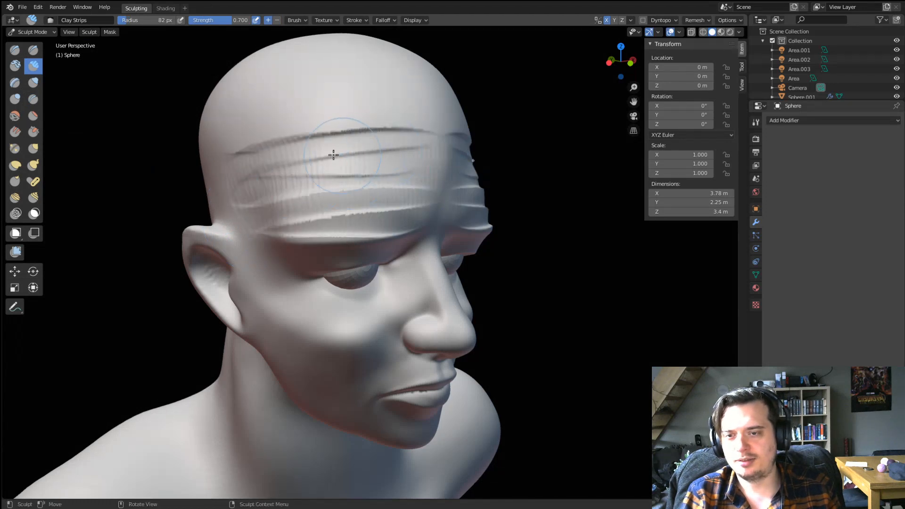
pyautogui.moveTo(334, 153)
pyautogui.mouseDown(button='middle')
pyautogui.moveTo(380, 141)
pyautogui.moveTo(384, 193)
pyautogui.moveTo(362, 157)
pyautogui.mouseUp(button='middle')
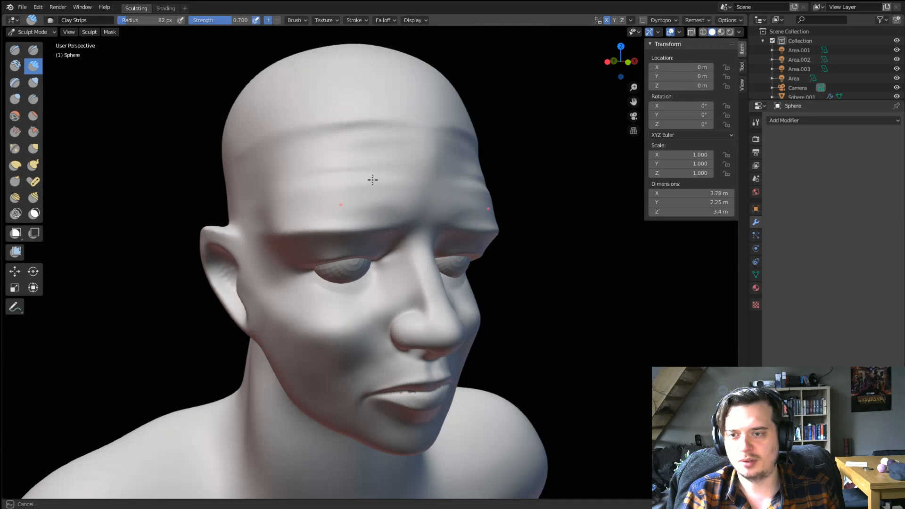
pyautogui.moveTo(452, 157)
pyautogui.mouseDown(button='middle')
pyautogui.moveTo(303, 174)
pyautogui.moveTo(317, 137)
pyautogui.moveTo(361, 154)
pyautogui.mouseUp(button='middle')
# Refine the inner brow and the area above the eye with the Grab brush at 86 px.
pyautogui.press('g')
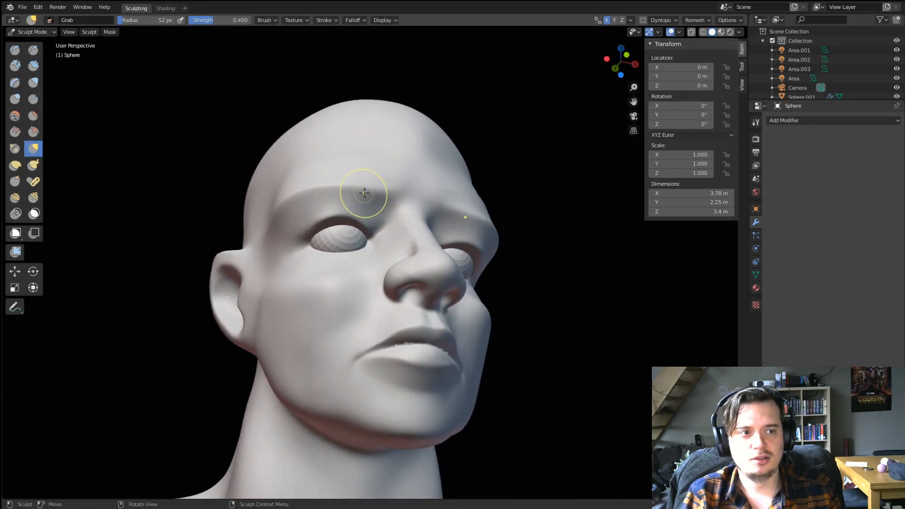
pyautogui.press('f')
pyautogui.click(356, 195)
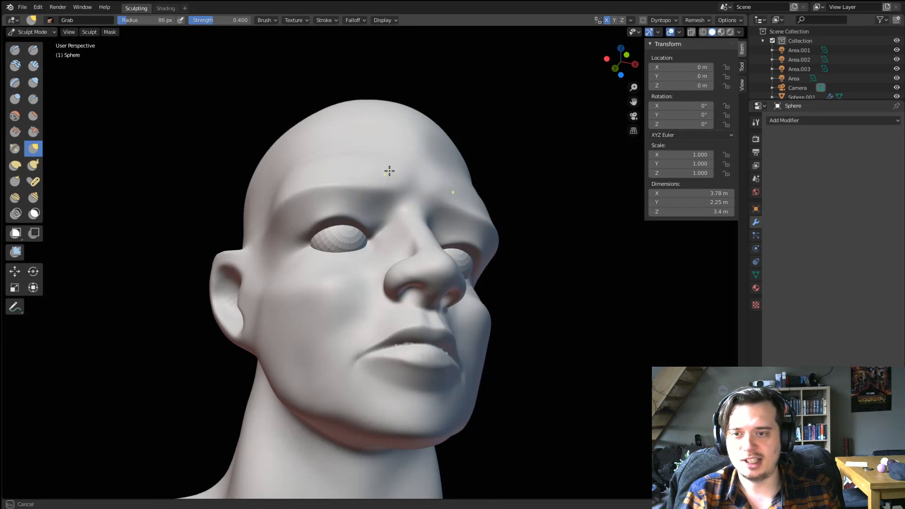
pyautogui.moveTo(389, 171); pyautogui.dragTo(325, 207, button='middle')
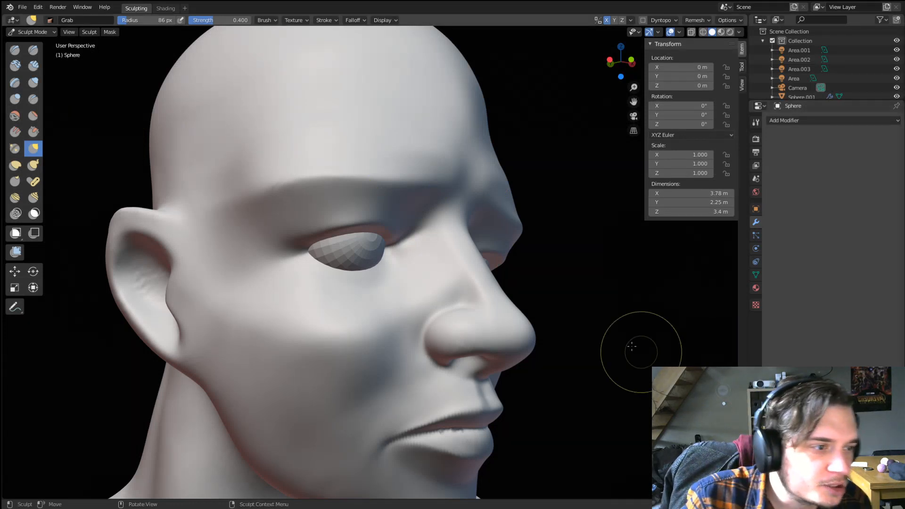
pyautogui.moveTo(322, 203); pyautogui.dragTo(245, 206, button='middle')
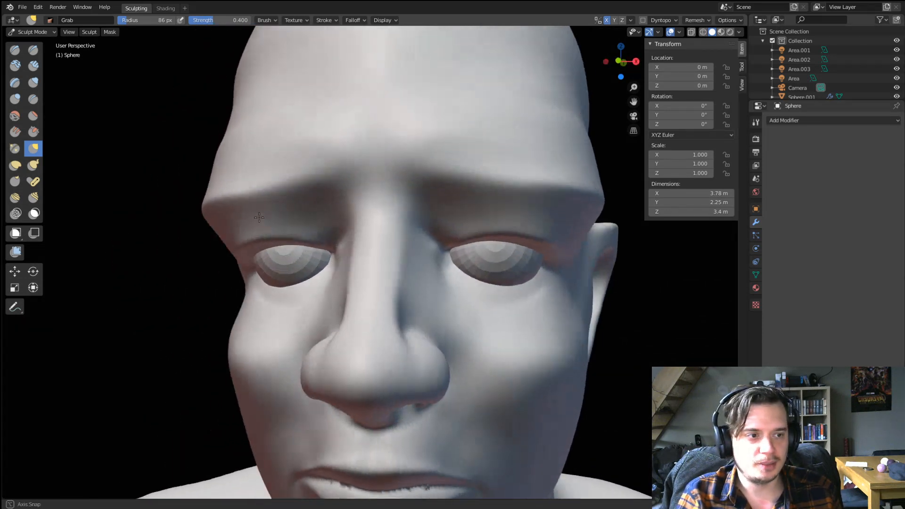
pyautogui.moveTo(325, 221); pyautogui.dragTo(289, 179, button='middle')
# Reshape the upper eyelid and eye socket as seen from below with the Grab brush at 165 px.
pyautogui.press('f')
pyautogui.click(407, 178)
pyautogui.moveTo(406, 180); pyautogui.dragTo(371, 197, button='middle')
pyautogui.press('f')
pyautogui.click(435, 185)
pyautogui.moveTo(444, 182); pyautogui.dragTo(450, 150, button='middle')
pyautogui.moveTo(462, 176); pyautogui.dragTo(462, 190)
pyautogui.moveTo(417, 153); pyautogui.dragTo(408, 162)
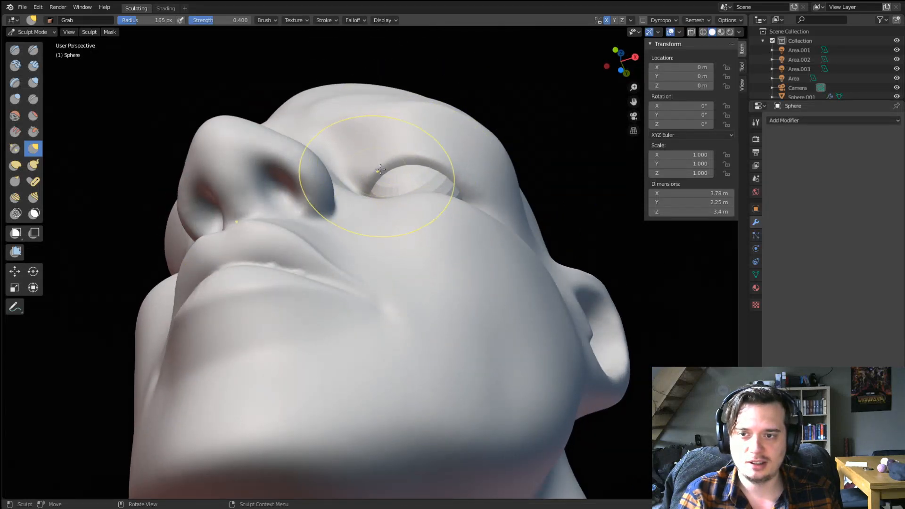
# Adjust the eye opening and the surrounding brow area with the Grab brush at 182 px.
pyautogui.moveTo(380, 169)
pyautogui.mouseDown(button='middle')
pyautogui.moveTo(389, 176)
pyautogui.moveTo(340, 204)
pyautogui.moveTo(406, 216)
pyautogui.moveTo(389, 235)
pyautogui.mouseUp(button='middle')
pyautogui.press('f')
pyautogui.click(391, 236)
pyautogui.press('f')
pyautogui.click(395, 262)
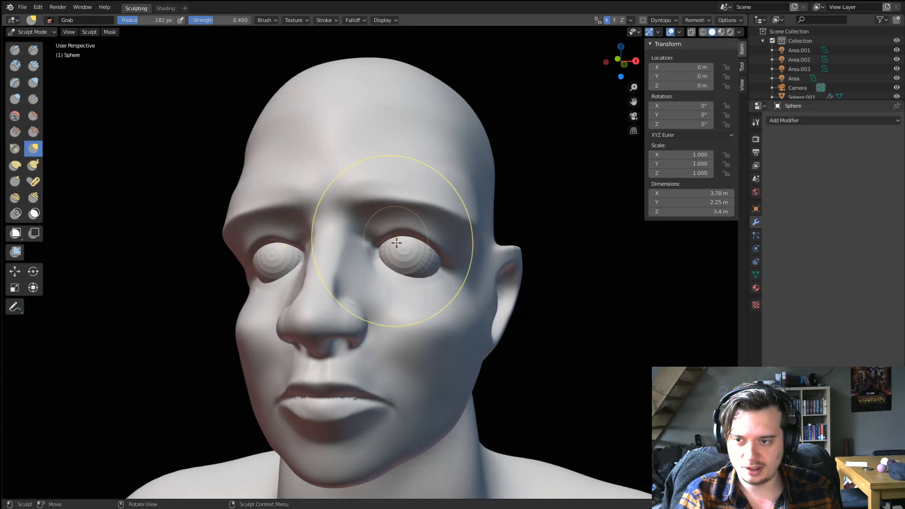
# Refine the eyelids and the outer eye area with the Grab brush at 95 px.
pyautogui.moveTo(404, 255)
pyautogui.mouseDown(button='middle')
pyautogui.moveTo(372, 264)
pyautogui.moveTo(357, 253)
pyautogui.moveTo(414, 256)
pyautogui.moveTo(184, 223)
pyautogui.mouseUp(button='middle')
pyautogui.press('f')
pyautogui.click(427, 279)
pyautogui.press('f')
pyautogui.click(346, 251)
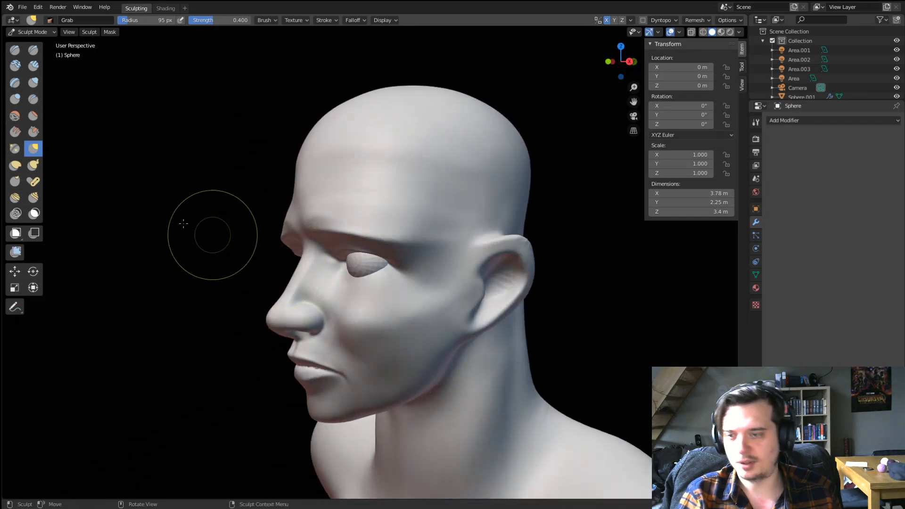
# Smooth away the eyes, brows and cheeks into blank surfaces with the Flatten/Contrast brush at 178 px and 135 px.
pyautogui.click(33, 116)
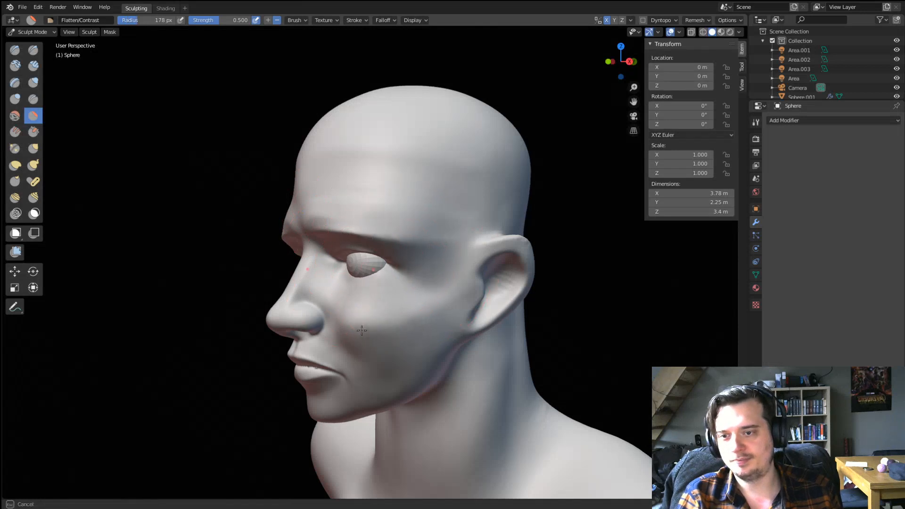
pyautogui.moveTo(406, 189); pyautogui.dragTo(360, 197, button='middle')
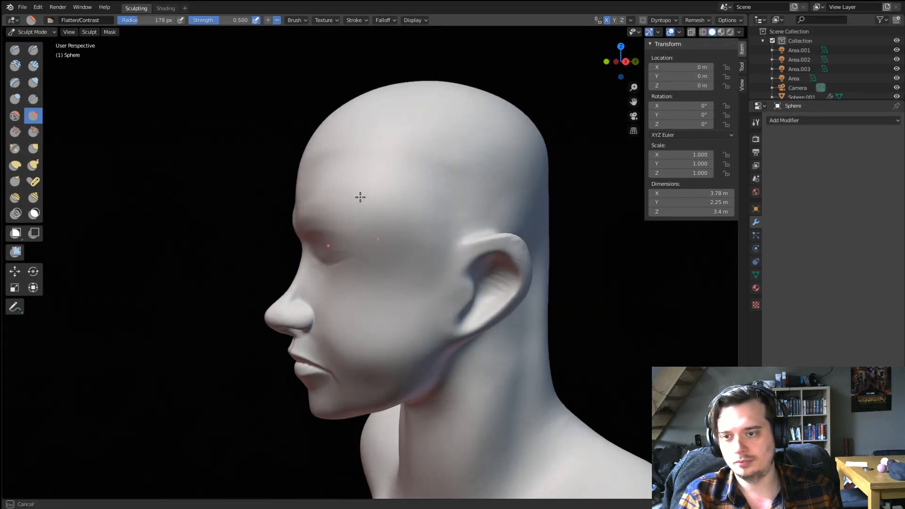
pyautogui.moveTo(391, 285); pyautogui.dragTo(420, 275, button='middle')
pyautogui.press('f')
pyautogui.click(372, 287)
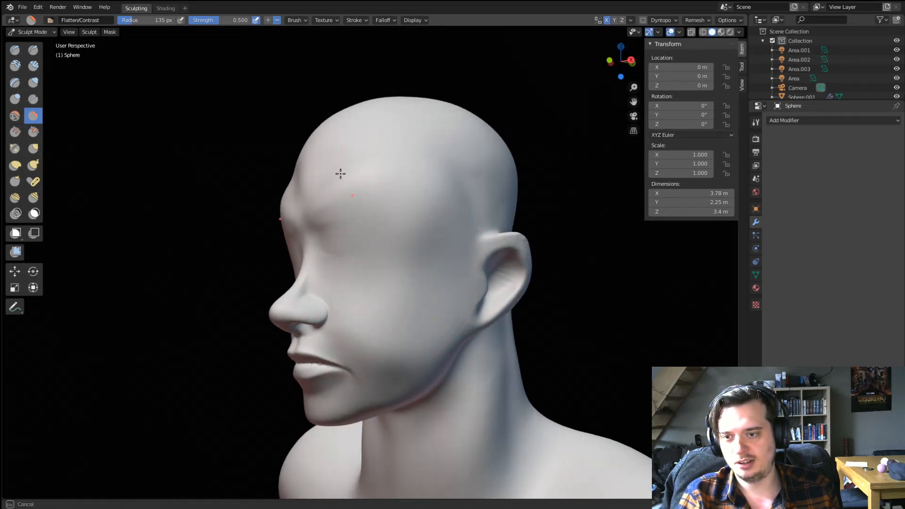
pyautogui.moveTo(356, 175); pyautogui.dragTo(361, 188, button='middle')
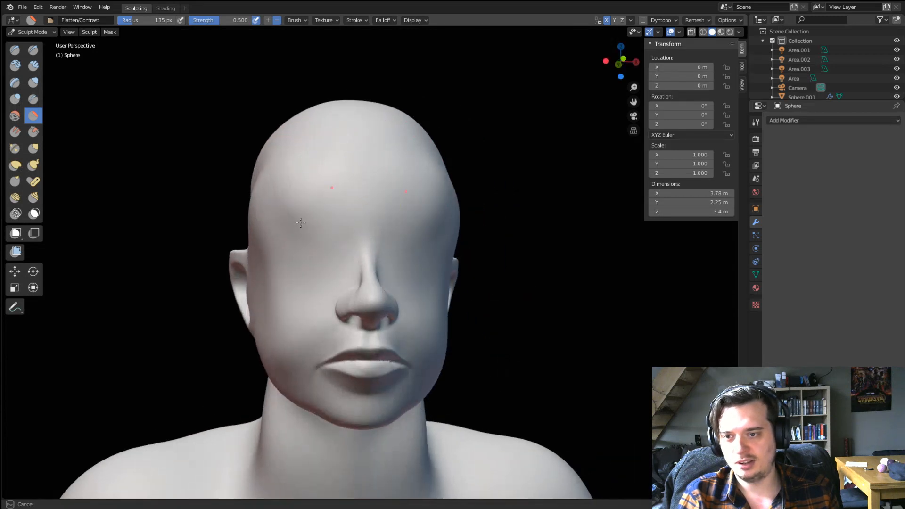
pyautogui.moveTo(300, 222); pyautogui.dragTo(304, 217, button='middle')
# Push the side of the jaw inward with the Grab brush at 259 px.
pyautogui.scroll(-3, 311, 206)
pyautogui.press('g')
pyautogui.moveTo(385, 334); pyautogui.dragTo(386, 325, button='middle')
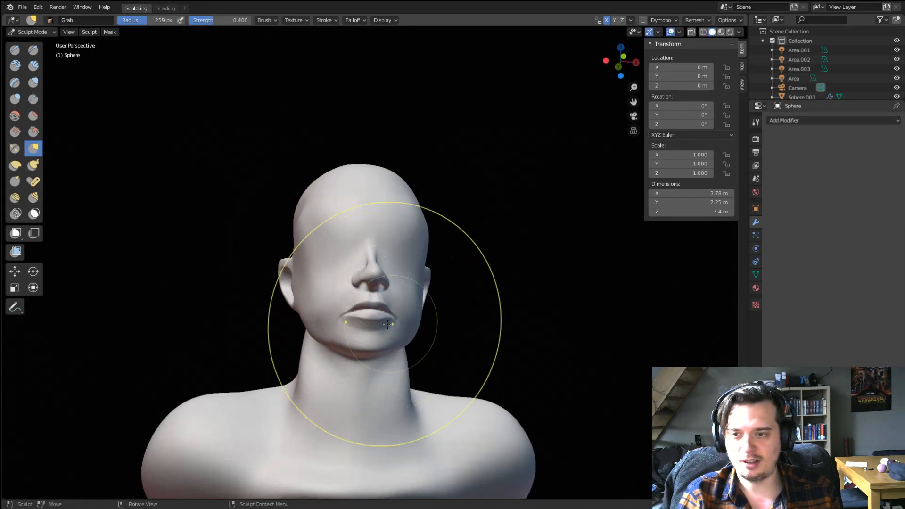
pyautogui.moveTo(387, 324); pyautogui.dragTo(359, 319)
pyautogui.moveTo(360, 319); pyautogui.dragTo(407, 313, button='middle')
# Reshape the forehead and upper face profile with the Grab brush at 221 px and 184 px.
pyautogui.press('f')
pyautogui.click(390, 313)
pyautogui.moveTo(389, 263); pyautogui.dragTo(398, 262)
pyautogui.moveTo(397, 263); pyautogui.dragTo(420, 263, button='middle')
pyautogui.press('f')
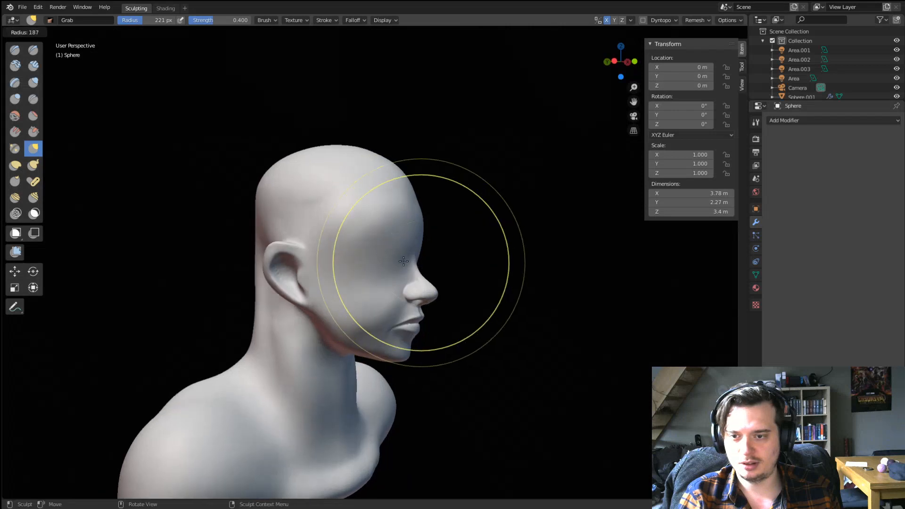
pyautogui.click(403, 261)
pyautogui.moveTo(406, 259); pyautogui.dragTo(415, 249)
pyautogui.moveTo(414, 249); pyautogui.dragTo(276, 243, button='middle')
pyautogui.scroll(2, 334, 246)
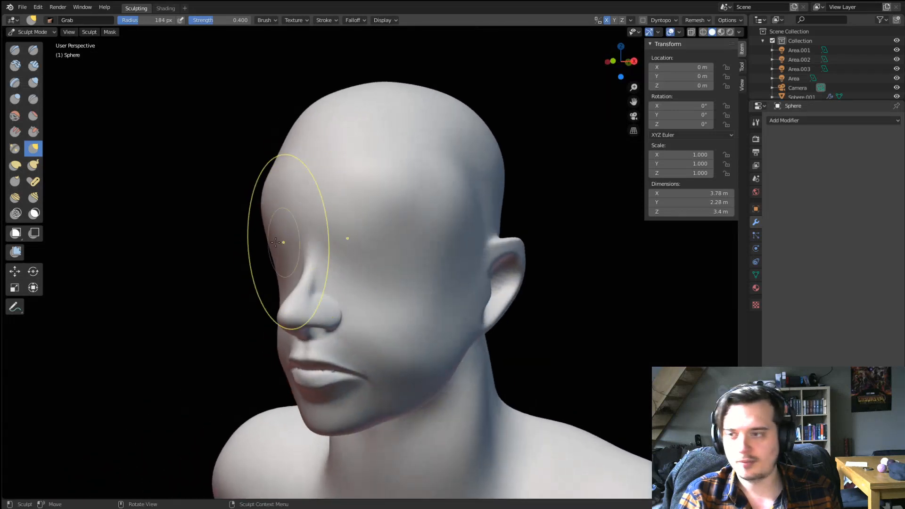
# Carve out the eye sockets around the eyeballs with the Blob brush at 81 px and 71 px, and choose a falloff curve preset.
pyautogui.click(35, 82)
pyautogui.click(16, 99)
pyautogui.moveTo(391, 236); pyautogui.dragTo(375, 231, button='middle')
pyautogui.press('f')
pyautogui.click(327, 233)
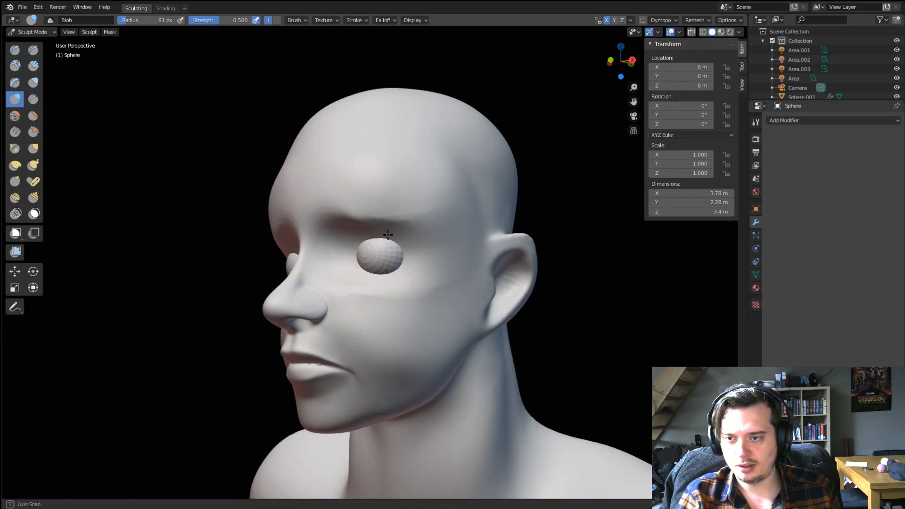
pyautogui.moveTo(388, 234)
pyautogui.mouseDown(button='middle')
pyautogui.moveTo(403, 243)
pyautogui.moveTo(395, 240)
pyautogui.mouseUp(button='middle')
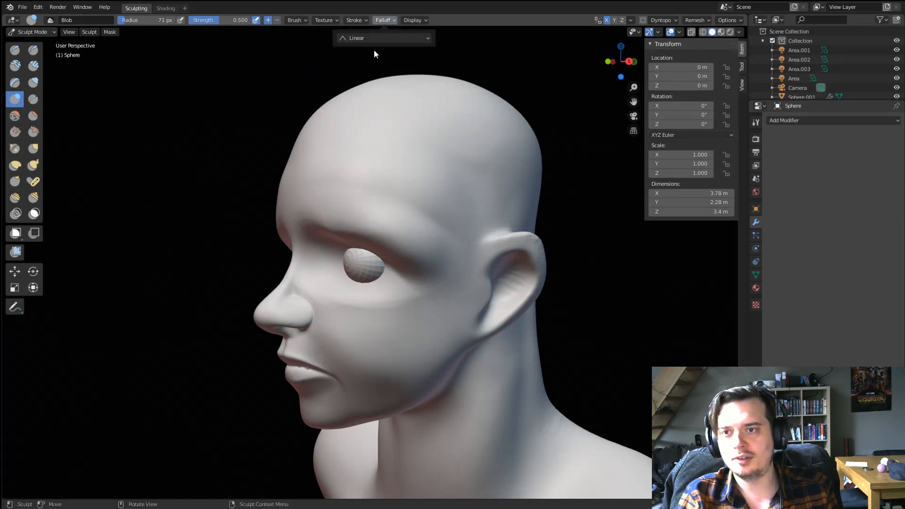
pyautogui.click(373, 40)
pyautogui.click(363, 57)
pyautogui.moveTo(357, 267)
pyautogui.mouseDown(button='middle')
pyautogui.moveTo(377, 257)
pyautogui.moveTo(452, 262)
pyautogui.moveTo(442, 256)
pyautogui.mouseUp(button='middle')
# Adjust the brow ridge above the eye with the Grab brush at 152 px.
pyautogui.press('g')
pyautogui.press('f')
pyautogui.click(488, 226)
pyautogui.moveTo(453, 224); pyautogui.dragTo(426, 221, button='middle')
pyautogui.moveTo(379, 205); pyautogui.dragTo(387, 214)
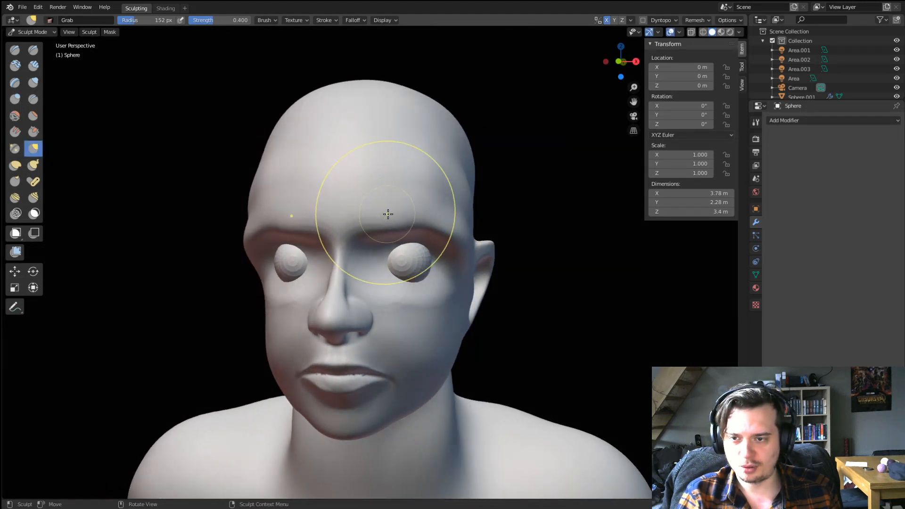
pyautogui.moveTo(388, 214); pyautogui.dragTo(384, 224, button='middle')
# Refine the nose bridge and inner brow with the Grab brush at 120 px and 110 px.
pyautogui.press('f')
pyautogui.click(343, 246)
pyautogui.moveTo(363, 259)
pyautogui.mouseDown()
pyautogui.moveTo(376, 259)
pyautogui.moveTo(352, 257)
pyautogui.mouseUp()
pyautogui.moveTo(351, 257)
pyautogui.mouseDown(button='middle')
pyautogui.moveTo(299, 263)
pyautogui.moveTo(374, 208)
pyautogui.mouseUp(button='middle')
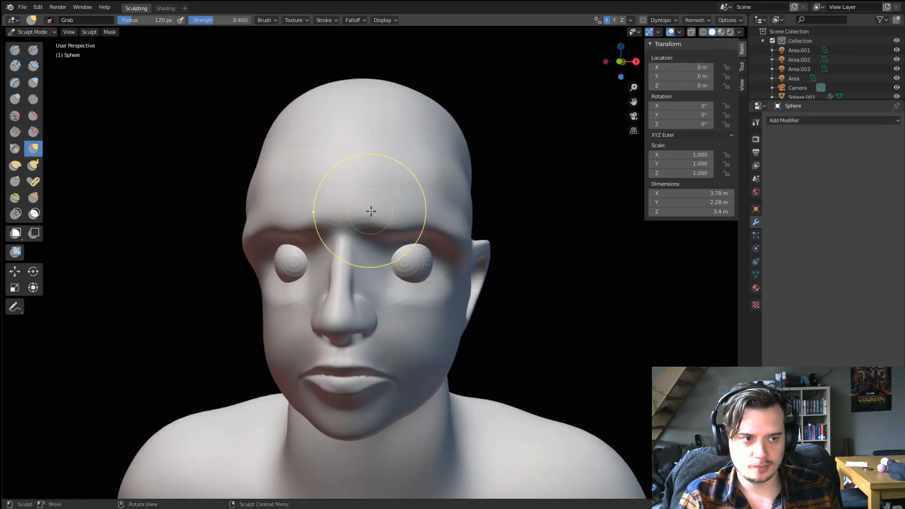
pyautogui.moveTo(386, 222); pyautogui.dragTo(375, 214)
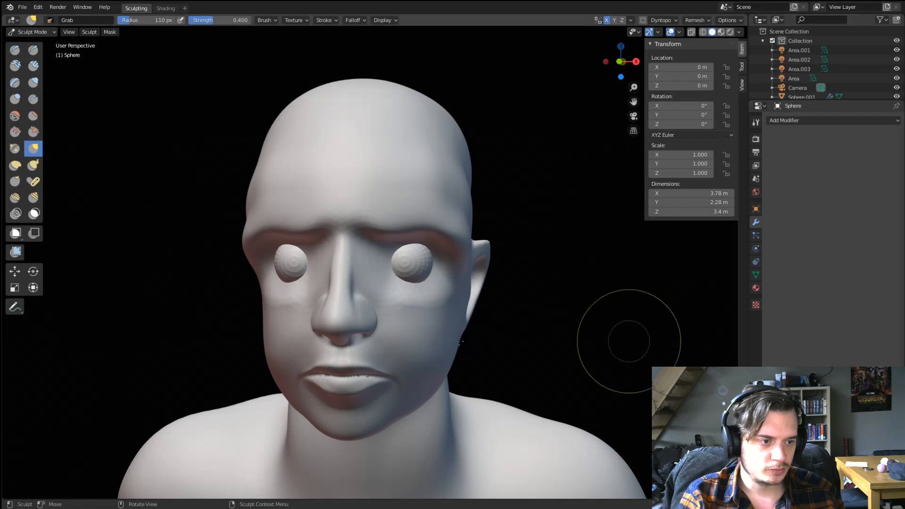
pyautogui.moveTo(479, 201)
pyautogui.mouseDown(button='middle')
pyautogui.moveTo(464, 228)
pyautogui.moveTo(469, 186)
pyautogui.mouseUp(button='middle')
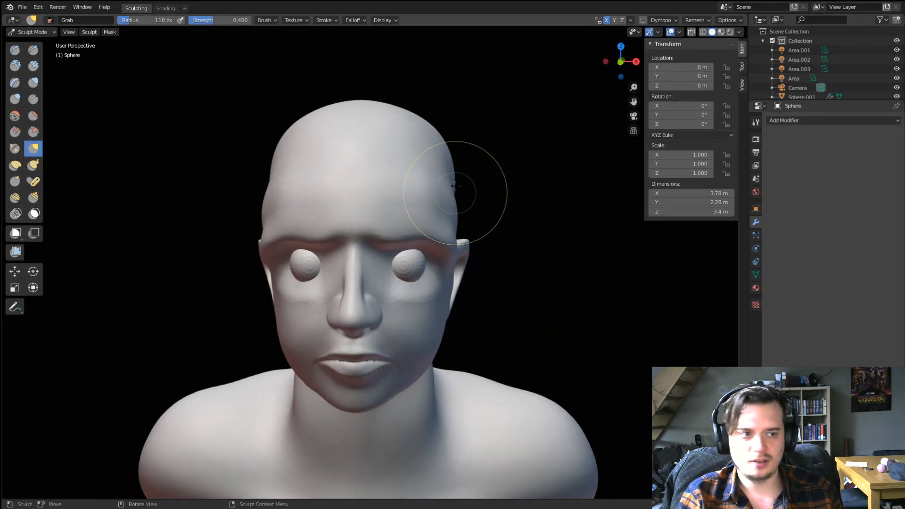
# In Object Mode, move the mirrored eyeballs closer together along the X axis, to an X location of about 0.265 m.
pyautogui.click(40, 35)
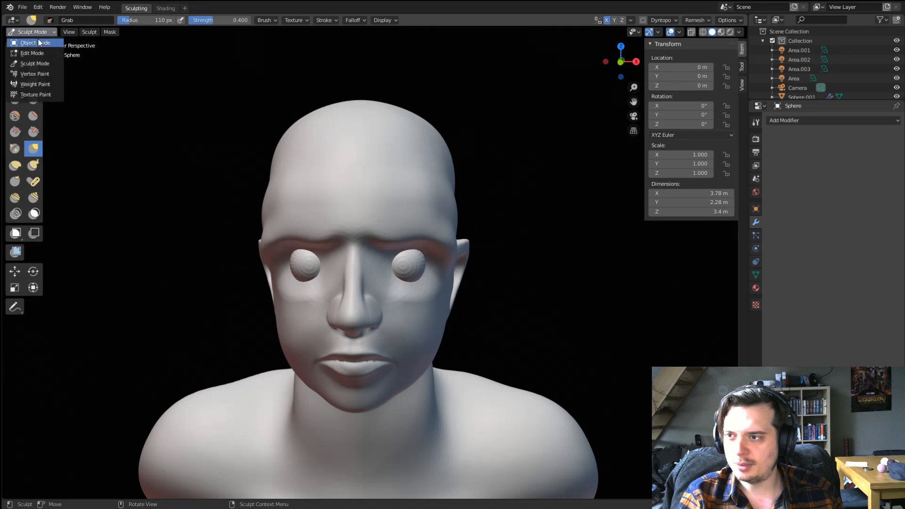
pyautogui.click(407, 271)
pyautogui.press('g')
pyautogui.press('z')
pyautogui.press('y')
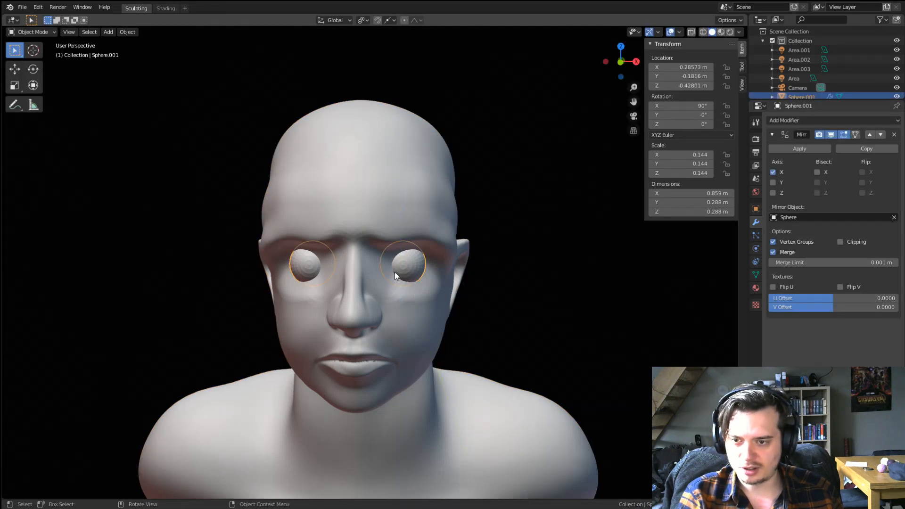
pyautogui.press('x')
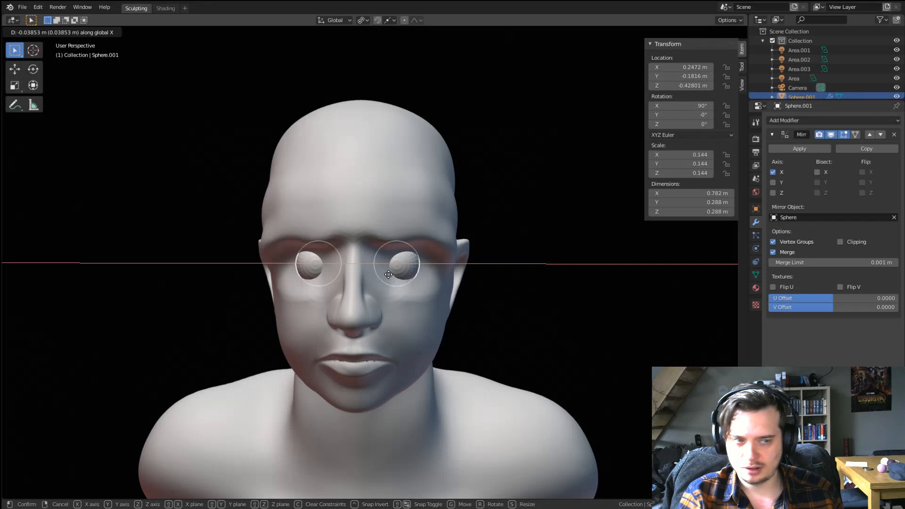
pyautogui.click(389, 274)
pyautogui.moveTo(389, 274); pyautogui.dragTo(420, 255, button='middle')
pyautogui.press('g')
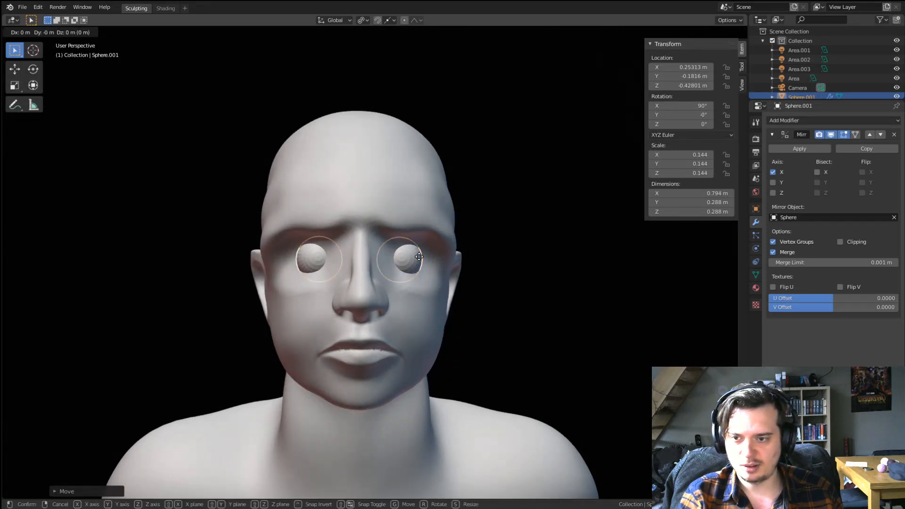
pyautogui.press('x')
pyautogui.click(421, 258)
# Select the head mesh instead of the eyeballs and return to Sculpt Mode.
pyautogui.moveTo(420, 258); pyautogui.dragTo(243, 180, button='middle')
pyautogui.click(32, 31)
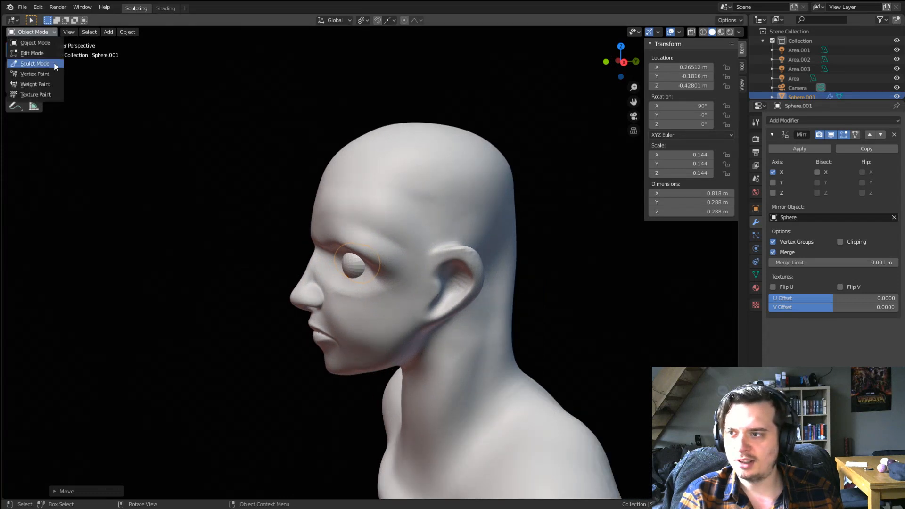
pyautogui.click(53, 62)
pyautogui.click(32, 32)
pyautogui.click(47, 42)
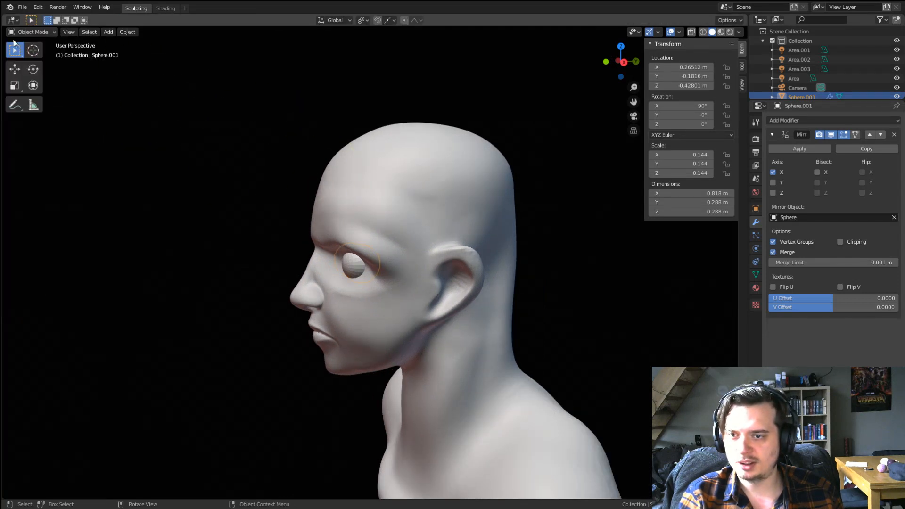
pyautogui.click(53, 30)
pyautogui.click(384, 168)
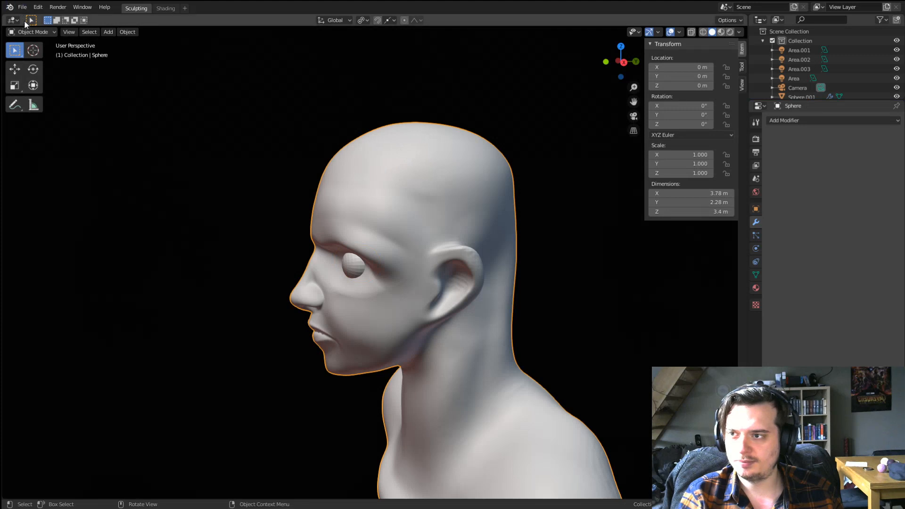
pyautogui.click(31, 32)
pyautogui.press('Return')
pyautogui.moveTo(349, 126); pyautogui.dragTo(398, 117, button='middle')
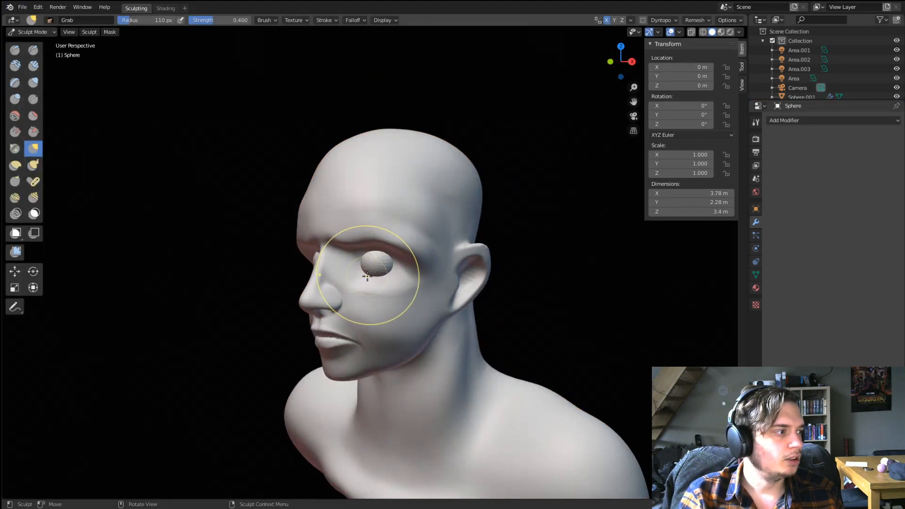
# Push in the side of the head beside the eye with the Grab brush at 213 px.
pyautogui.press('f')
pyautogui.click(445, 261)
pyautogui.press('f')
pyautogui.moveTo(428, 248)
pyautogui.mouseDown(button='middle')
pyautogui.moveTo(456, 248)
pyautogui.moveTo(452, 259)
pyautogui.mouseUp(button='middle')
pyautogui.click(523, 256)
pyautogui.moveTo(430, 266); pyautogui.dragTo(427, 262)
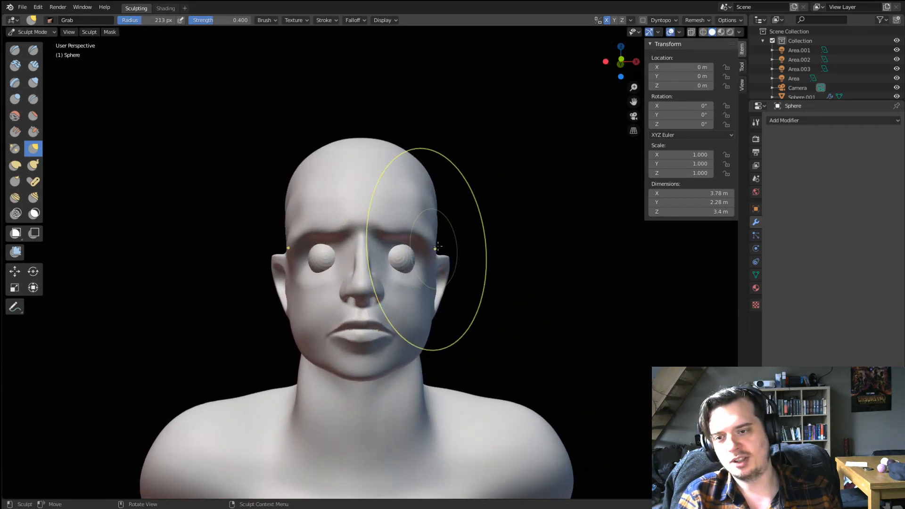
# Adjust the nose bridge and its profile with the Grab brush at 99 px, 110 px and 107 px.
pyautogui.moveTo(461, 212)
pyautogui.mouseDown(button='middle')
pyautogui.moveTo(390, 204)
pyautogui.moveTo(409, 213)
pyautogui.moveTo(410, 203)
pyautogui.moveTo(318, 303)
pyautogui.moveTo(369, 280)
pyautogui.mouseUp(button='middle')
pyautogui.press('f')
pyautogui.click(316, 307)
pyautogui.press('f')
pyautogui.click(335, 283)
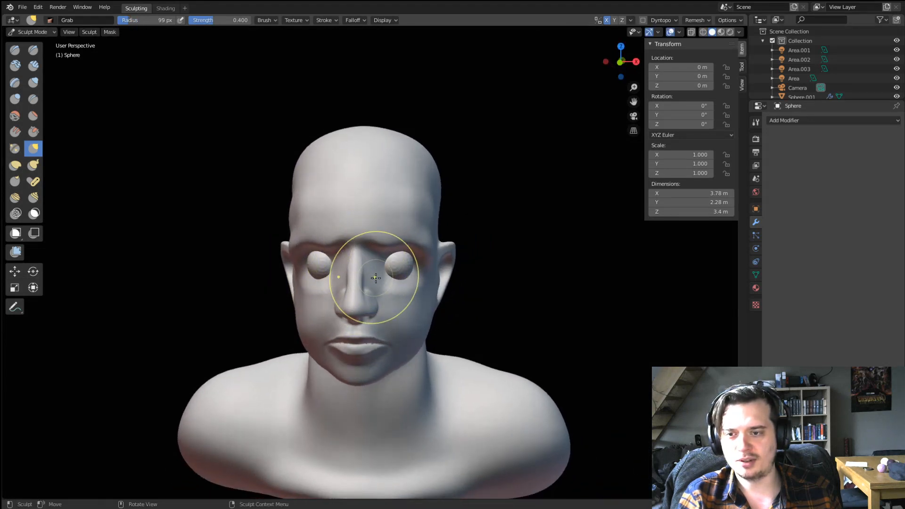
pyautogui.scroll(2, 372, 269)
pyautogui.moveTo(371, 267); pyautogui.dragTo(300, 264, button='middle')
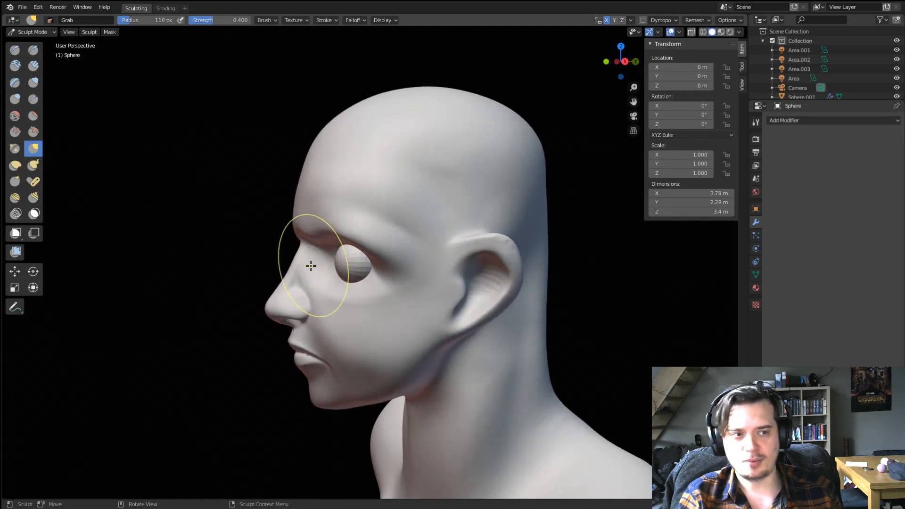
pyautogui.press('f')
pyautogui.click(349, 272)
pyautogui.moveTo(287, 276); pyautogui.dragTo(286, 276)
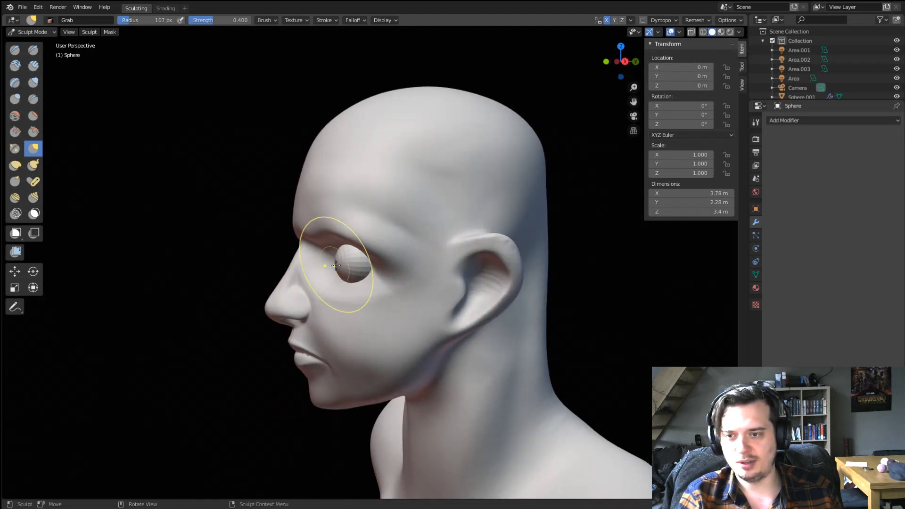
# Build up the lower eyelids beneath the eyeballs with the Blob brush at 60 px.
pyautogui.moveTo(335, 266)
pyautogui.mouseDown(button='middle')
pyautogui.moveTo(407, 224)
pyautogui.moveTo(384, 240)
pyautogui.moveTo(392, 240)
pyautogui.mouseUp(button='middle')
pyautogui.scroll(2, 392, 231)
pyautogui.click(18, 100)
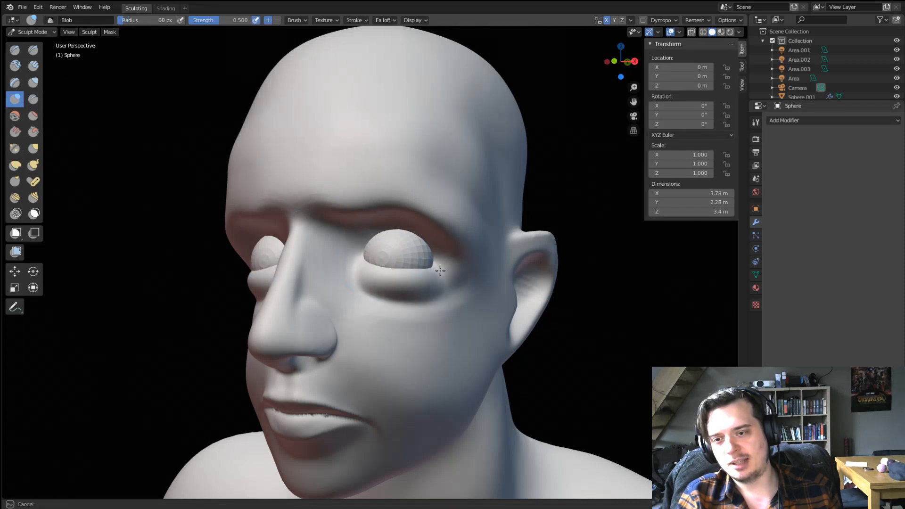
pyautogui.moveTo(440, 271); pyautogui.dragTo(435, 274)
pyautogui.moveTo(404, 249)
pyautogui.mouseDown(button='middle')
pyautogui.moveTo(439, 244)
pyautogui.moveTo(395, 253)
pyautogui.mouseUp(button='middle')
# Shape the lower eyelids and outer eye corners around the eyeballs with the Grab brush at 119 px and 149 px.
pyautogui.press('g')
pyautogui.press('f')
pyautogui.click(417, 252)
pyautogui.press('f')
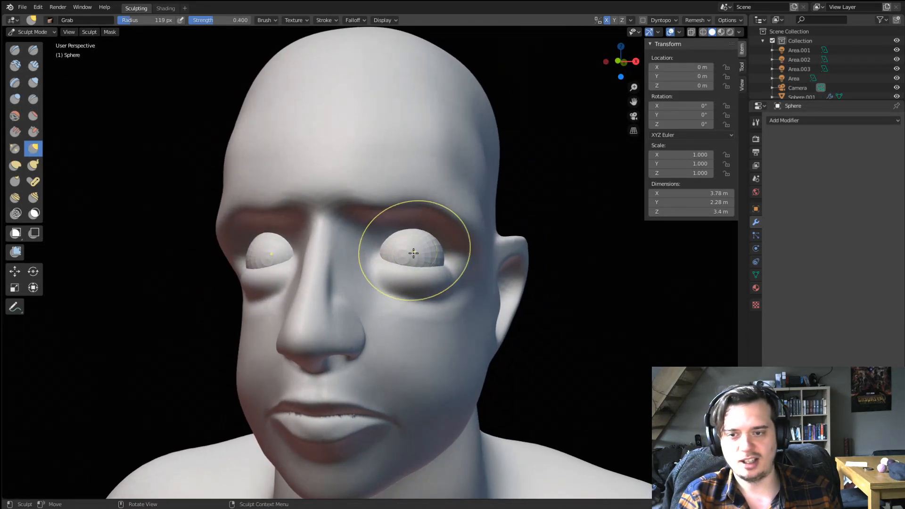
pyautogui.moveTo(419, 274); pyautogui.dragTo(420, 272)
pyautogui.moveTo(421, 272)
pyautogui.mouseDown(button='middle')
pyautogui.moveTo(410, 271)
pyautogui.moveTo(416, 299)
pyautogui.mouseUp(button='middle')
pyautogui.moveTo(436, 309); pyautogui.dragTo(458, 279)
pyautogui.moveTo(406, 303); pyautogui.dragTo(405, 298)
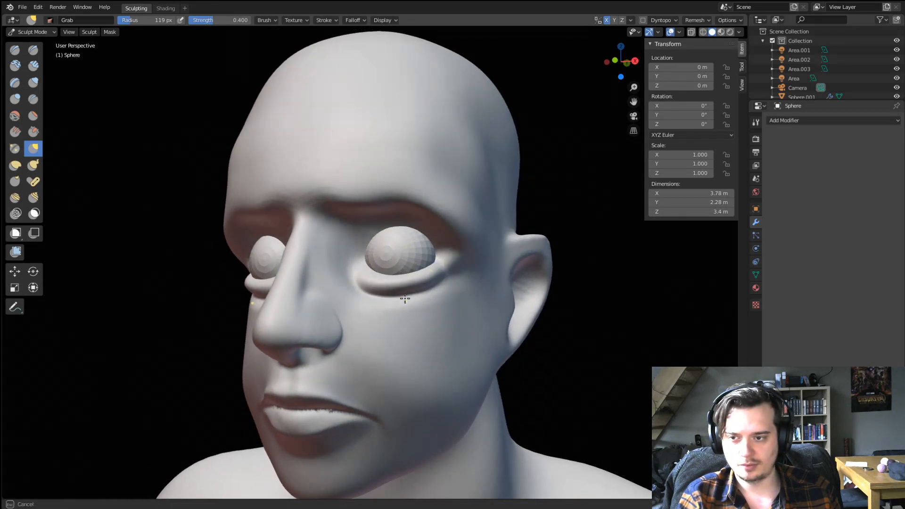
pyautogui.moveTo(402, 295); pyautogui.dragTo(354, 291, button='middle')
pyautogui.moveTo(438, 268)
pyautogui.mouseDown(button='middle')
pyautogui.moveTo(368, 284)
pyautogui.moveTo(430, 246)
pyautogui.moveTo(401, 267)
pyautogui.moveTo(385, 236)
pyautogui.moveTo(396, 235)
pyautogui.moveTo(374, 225)
pyautogui.mouseUp(button='middle')
pyautogui.scroll(2, 385, 236)
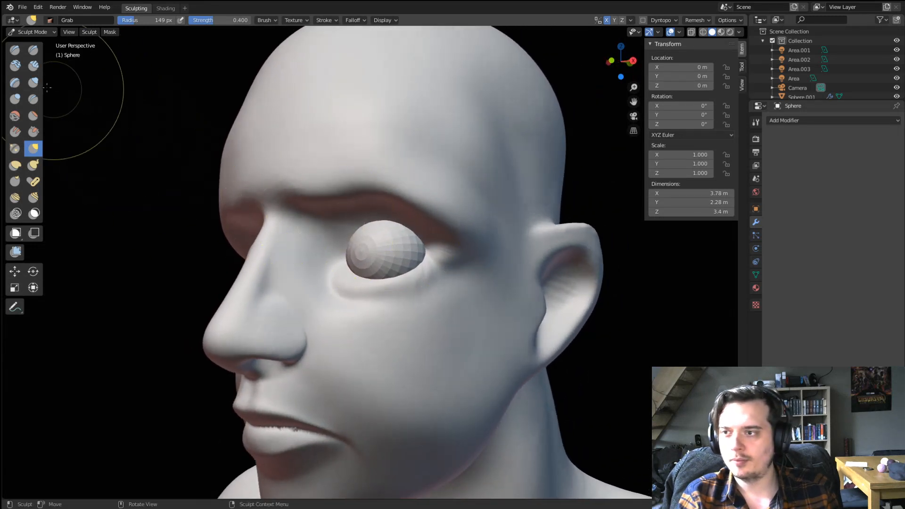
# Work the brow ridge with the Inflate/Deflate brush at 129 px, and even it out with the Flatten/Contrast brush at 116 px.
pyautogui.click(33, 83)
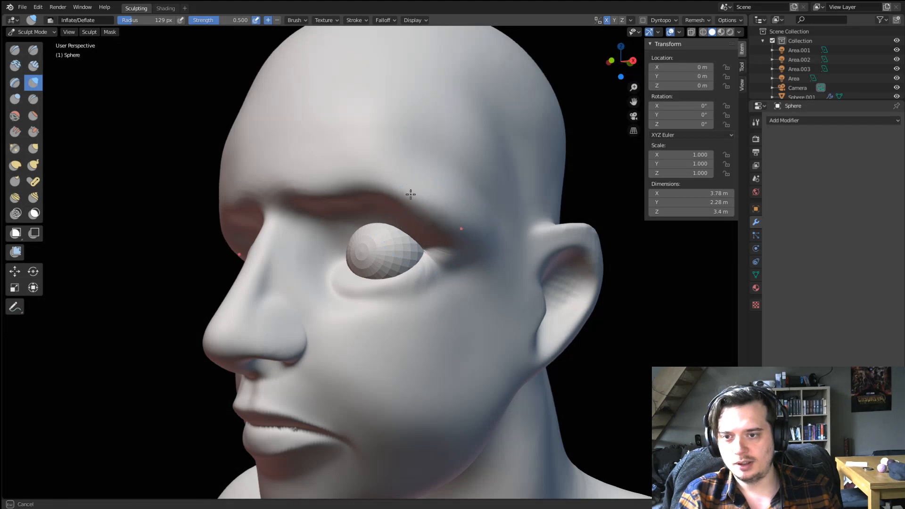
pyautogui.click(33, 116)
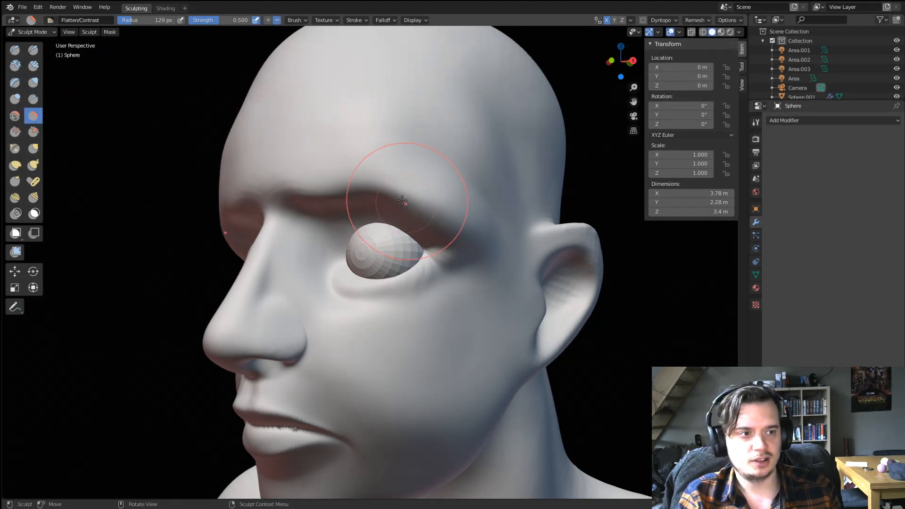
pyautogui.press('[')
pyautogui.moveTo(324, 176); pyautogui.dragTo(346, 152)
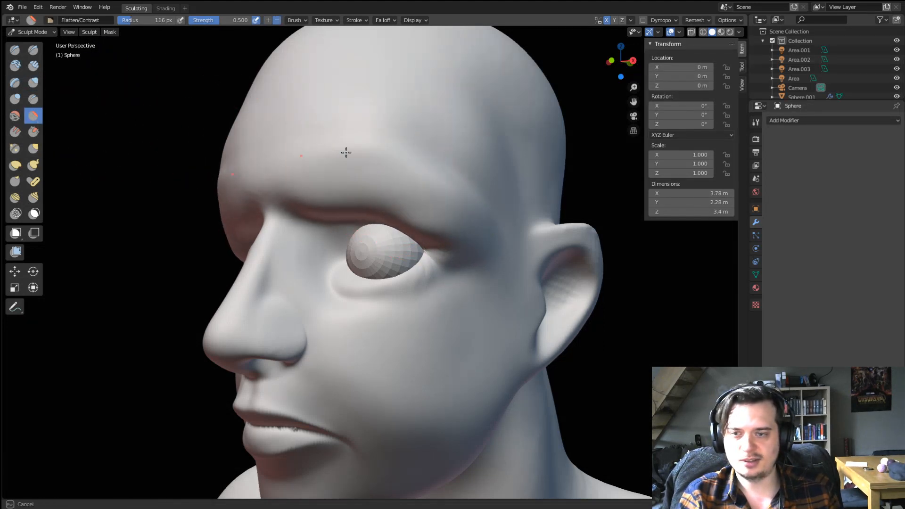
pyautogui.moveTo(459, 171); pyautogui.dragTo(410, 184)
# Add volume across the forehead and temples with the Clay Strips brush at 94 px and 0.700 strength.
pyautogui.scroll(-3, 346, 201)
pyautogui.moveTo(345, 202); pyautogui.dragTo(343, 218, button='middle')
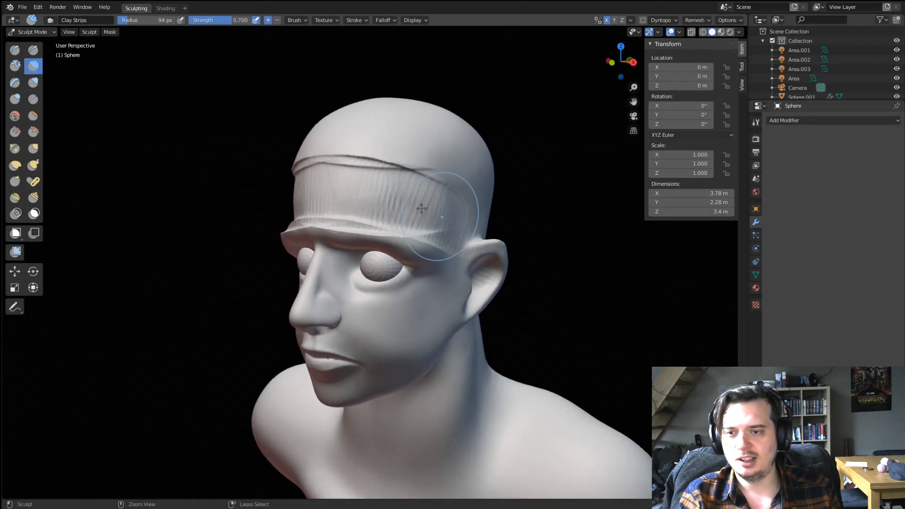
pyautogui.moveTo(466, 151); pyautogui.dragTo(358, 178)
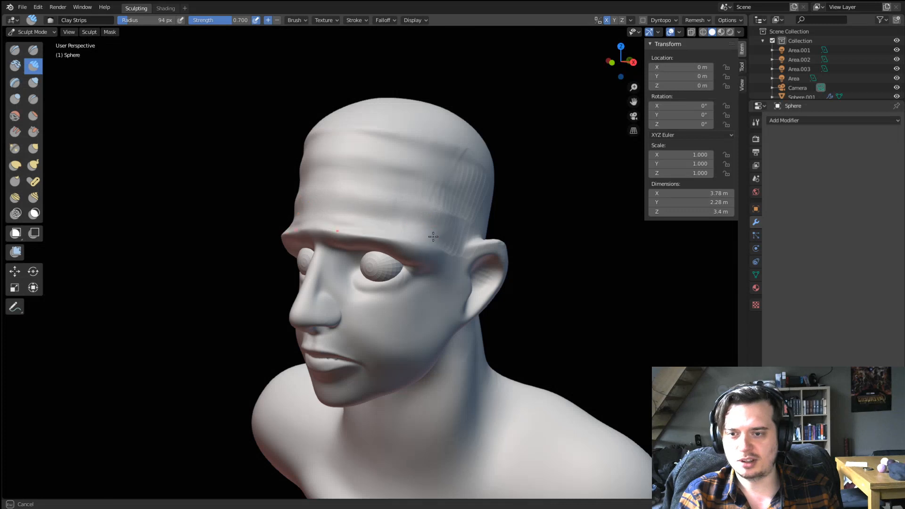
pyautogui.moveTo(396, 125)
pyautogui.mouseDown(button='middle')
pyautogui.moveTo(339, 170)
pyautogui.moveTo(380, 148)
pyautogui.moveTo(494, 152)
pyautogui.moveTo(447, 149)
pyautogui.moveTo(347, 178)
pyautogui.mouseUp(button='middle')
# Adjust the side of the skull with the Grab brush at 233 px, and smooth the forehead with the Flatten/Contrast brush at 143 px.
pyautogui.press('g')
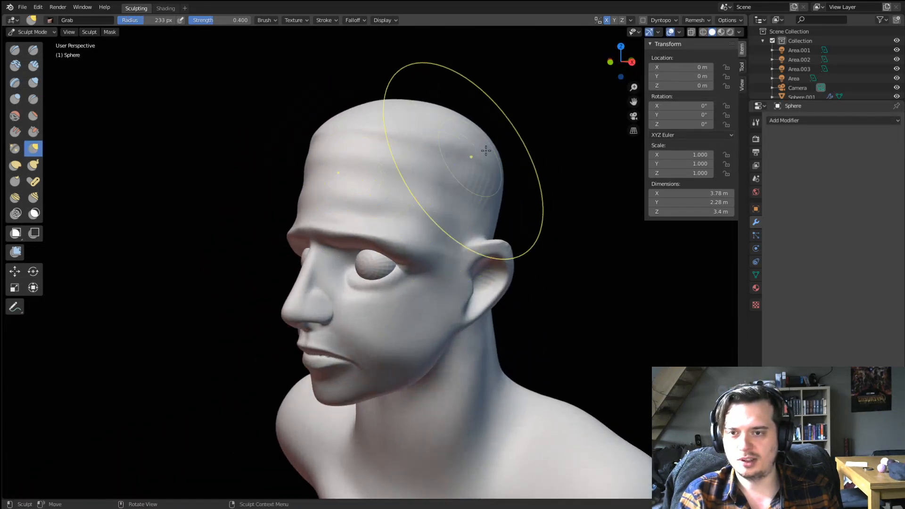
pyautogui.click(33, 116)
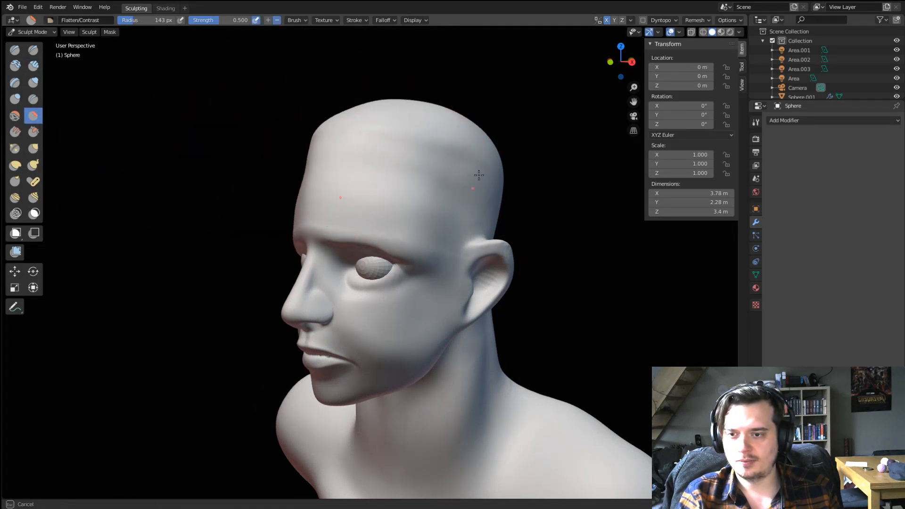
pyautogui.moveTo(478, 175); pyautogui.dragTo(427, 162)
# Reposition the brow and upper eye area with the Grab brush.
pyautogui.moveTo(377, 165)
pyautogui.mouseDown(button='middle')
pyautogui.moveTo(485, 180)
pyautogui.moveTo(384, 200)
pyautogui.mouseUp(button='middle')
pyautogui.press('g')
pyautogui.press('f')
pyautogui.click(358, 236)
pyautogui.moveTo(358, 239)
pyautogui.mouseDown(button='middle')
pyautogui.moveTo(351, 241)
pyautogui.moveTo(401, 254)
pyautogui.mouseUp(button='middle')
pyautogui.moveTo(416, 241); pyautogui.dragTo(416, 237)
pyautogui.moveTo(363, 236)
pyautogui.mouseDown(button='middle')
pyautogui.moveTo(397, 236)
pyautogui.moveTo(289, 209)
pyautogui.moveTo(365, 180)
pyautogui.mouseUp(button='middle')
pyautogui.press('f')
pyautogui.click(369, 229)
# Push the top of the skull down with the Grab brush at 222 px.
pyautogui.moveTo(315, 235); pyautogui.dragTo(349, 144, button='middle')
pyautogui.press('f')
pyautogui.click(303, 120)
pyautogui.moveTo(302, 119); pyautogui.dragTo(281, 149)
pyautogui.moveTo(284, 147); pyautogui.dragTo(348, 154, button='middle')
pyautogui.moveTo(266, 121); pyautogui.dragTo(265, 155)
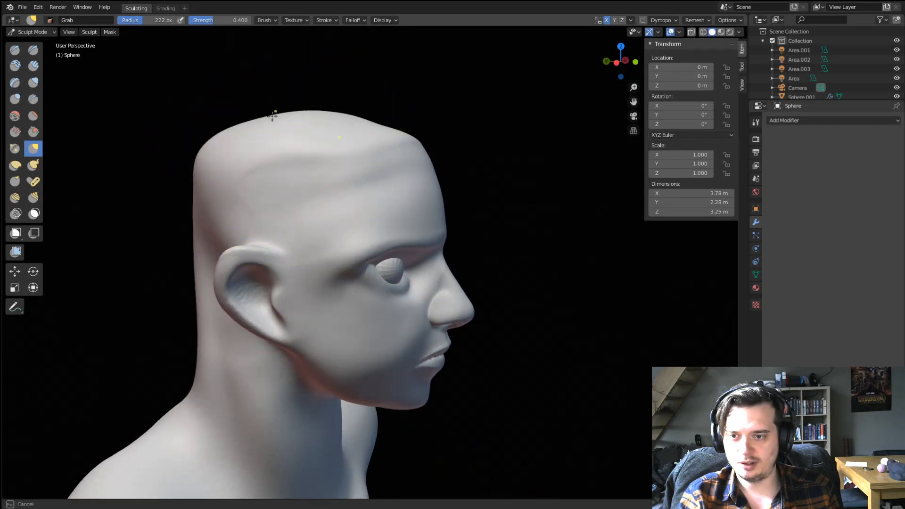
pyautogui.moveTo(271, 113)
pyautogui.mouseDown(button='middle')
pyautogui.moveTo(299, 109)
pyautogui.moveTo(267, 172)
pyautogui.mouseUp(button='middle')
# Shape the back of the skull and the nape with the Grab brush, reducing its radius to 128 px.
pyautogui.moveTo(266, 172); pyautogui.dragTo(280, 175, button='middle')
pyautogui.press('f')
pyautogui.click(294, 196)
pyautogui.moveTo(293, 196); pyautogui.dragTo(283, 220)
pyautogui.press('f')
pyautogui.click(248, 239)
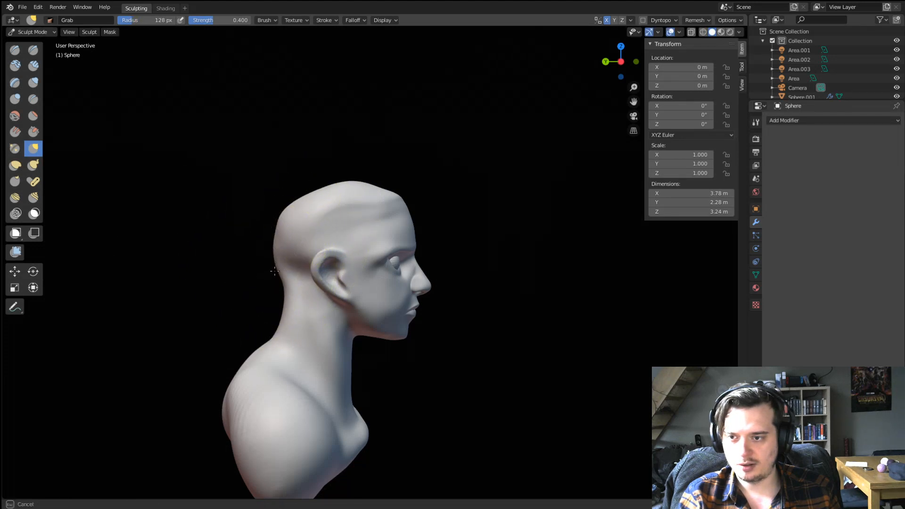
# Refine the outer brow and upper eyelid with the Grab brush at 128 px.
pyautogui.moveTo(348, 190)
pyautogui.mouseDown(button='middle')
pyautogui.moveTo(279, 188)
pyautogui.moveTo(288, 163)
pyautogui.moveTo(295, 177)
pyautogui.moveTo(362, 214)
pyautogui.mouseUp(button='middle')
pyautogui.scroll(5, 333, 176)
pyautogui.scroll(3, 358, 211)
pyautogui.moveTo(384, 230); pyautogui.dragTo(401, 221)
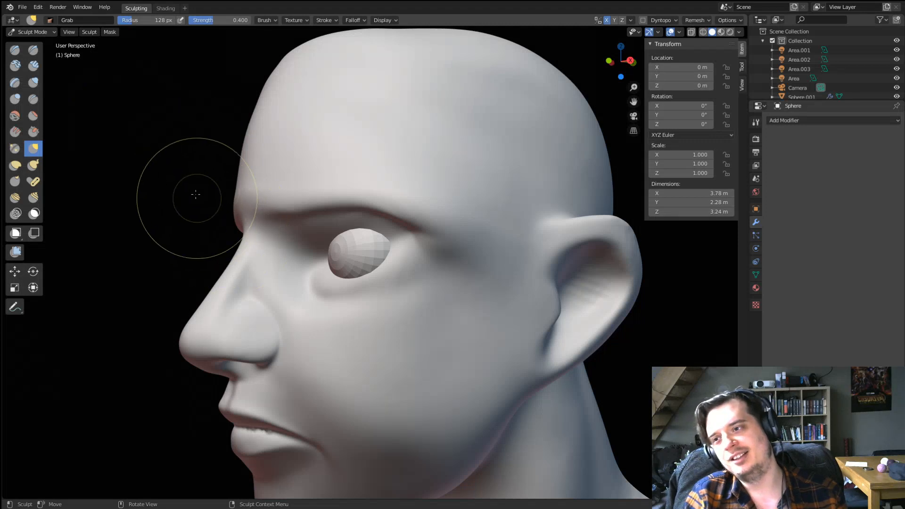
# Define the upper eyelid fold above the eyeball with the Crease brush, reducing its radius to 66 px.
pyautogui.click(33, 99)
pyautogui.press('f')
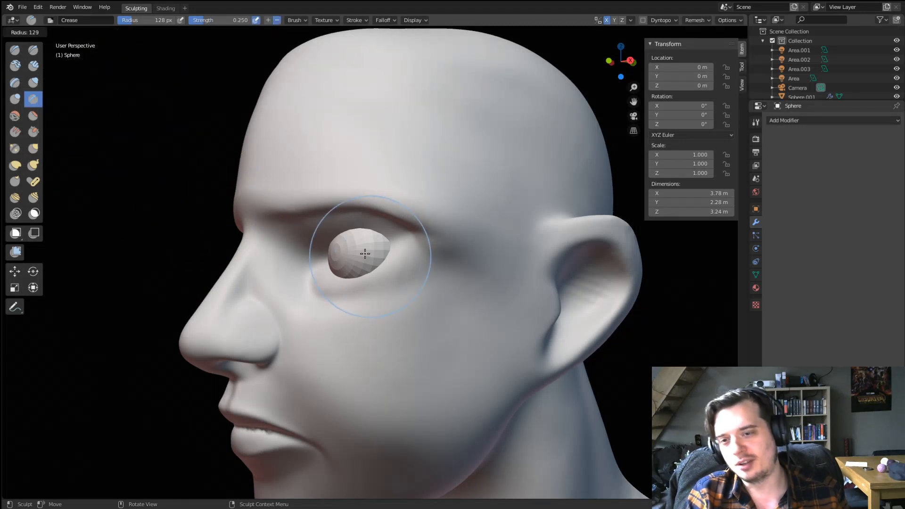
pyautogui.click(394, 245)
pyautogui.moveTo(384, 242); pyautogui.dragTo(397, 240, button='middle')
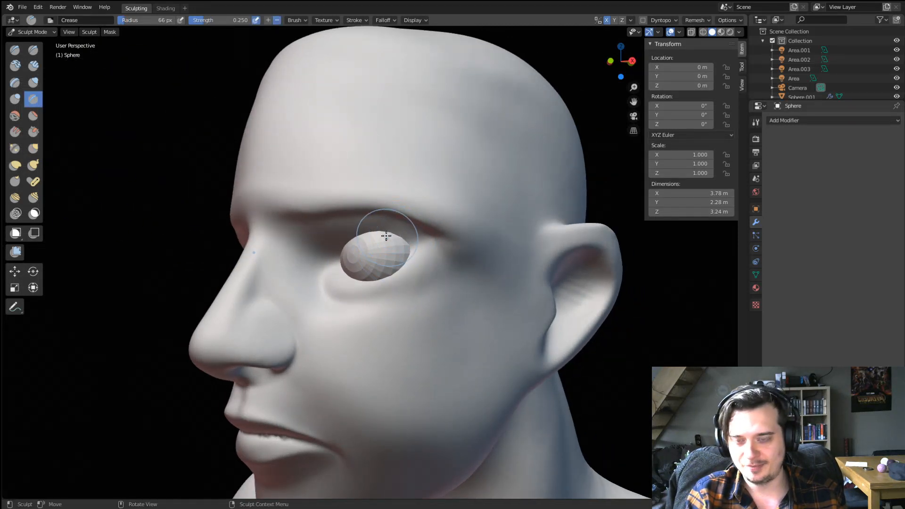
pyautogui.press('f')
pyautogui.moveTo(508, 197); pyautogui.dragTo(411, 221, button='middle')
# Pull the inner brow and nose bridge downward with the Grab brush, enlarging its radius to 198 px.
pyautogui.press('g')
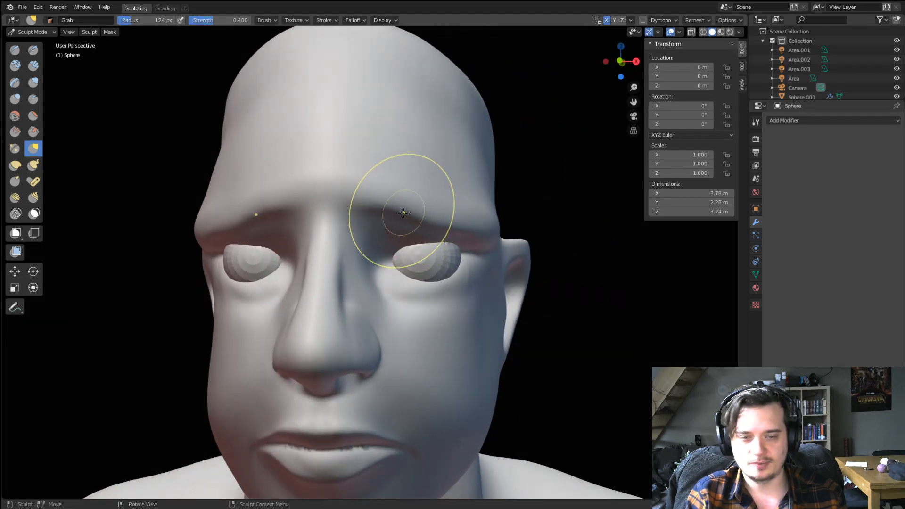
pyautogui.press('f')
pyautogui.click(355, 210)
pyautogui.press('f')
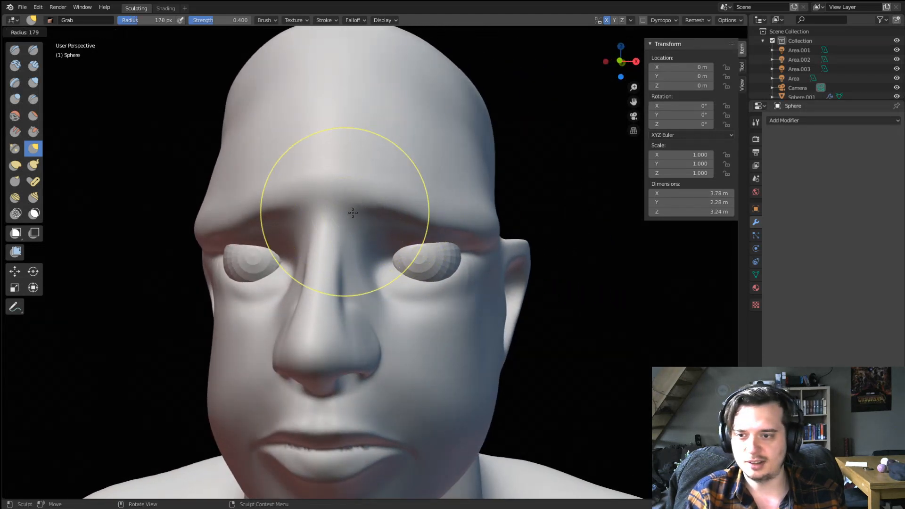
pyautogui.click(383, 211)
pyautogui.moveTo(335, 220); pyautogui.dragTo(332, 235)
pyautogui.moveTo(332, 223); pyautogui.dragTo(334, 234)
pyautogui.moveTo(371, 239); pyautogui.dragTo(367, 230, button='middle')
pyautogui.press('f')
pyautogui.click(337, 229)
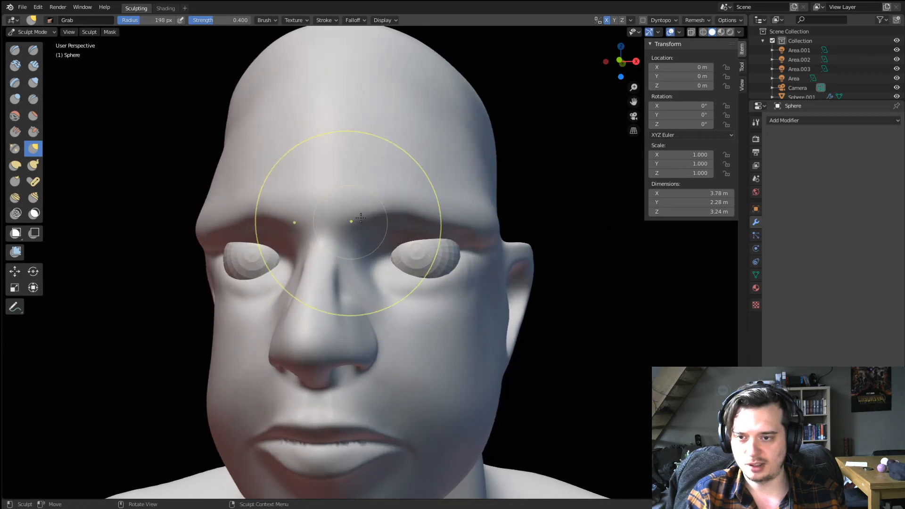
# Slim the cheeks and jaw with the Grab brush, reducing its radius from about 197 to 161 px.
pyautogui.moveTo(432, 235)
pyautogui.mouseDown(button='middle')
pyautogui.moveTo(414, 218)
pyautogui.moveTo(420, 243)
pyautogui.moveTo(475, 222)
pyautogui.moveTo(445, 288)
pyautogui.mouseUp(button='middle')
pyautogui.moveTo(396, 301); pyautogui.dragTo(368, 285, button='middle')
pyautogui.press('f')
pyautogui.click(501, 321)
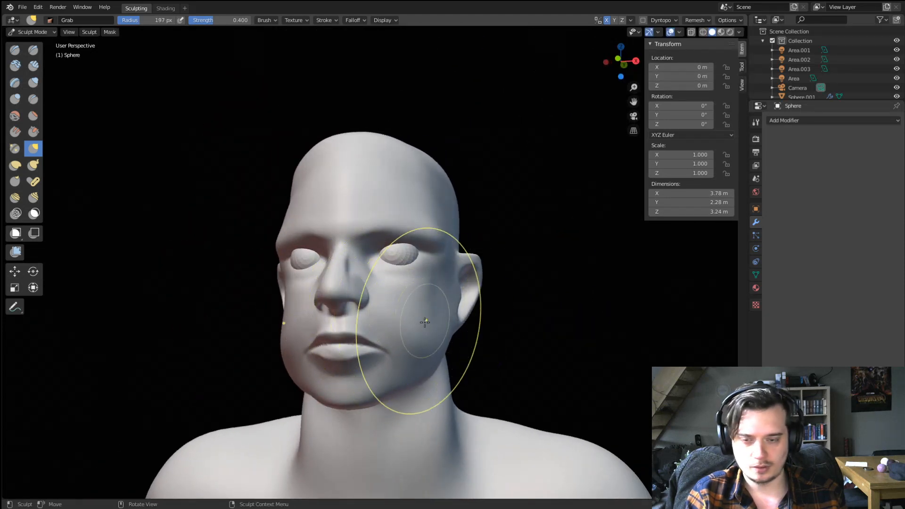
pyautogui.moveTo(421, 338)
pyautogui.mouseDown(button='middle')
pyautogui.moveTo(493, 336)
pyautogui.moveTo(352, 337)
pyautogui.mouseUp(button='middle')
pyautogui.press('f')
pyautogui.click(399, 324)
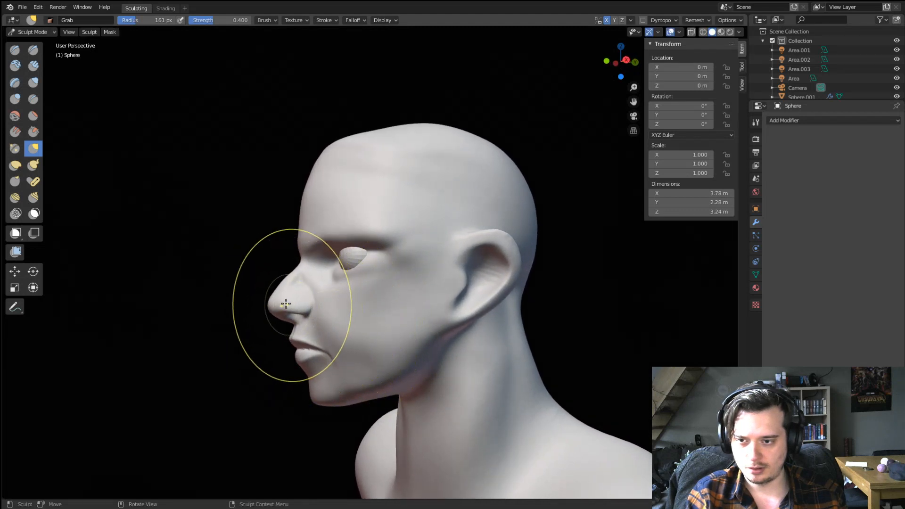
# Push the nose back toward the face in profile with the Grab brush.
pyautogui.press('f')
pyautogui.click(300, 292)
pyautogui.moveTo(295, 313)
pyautogui.mouseDown(button='middle')
pyautogui.moveTo(391, 318)
pyautogui.moveTo(375, 310)
pyautogui.mouseUp(button='middle')
pyautogui.scroll(-3, 311, 301)
pyautogui.scroll(1, 375, 309)
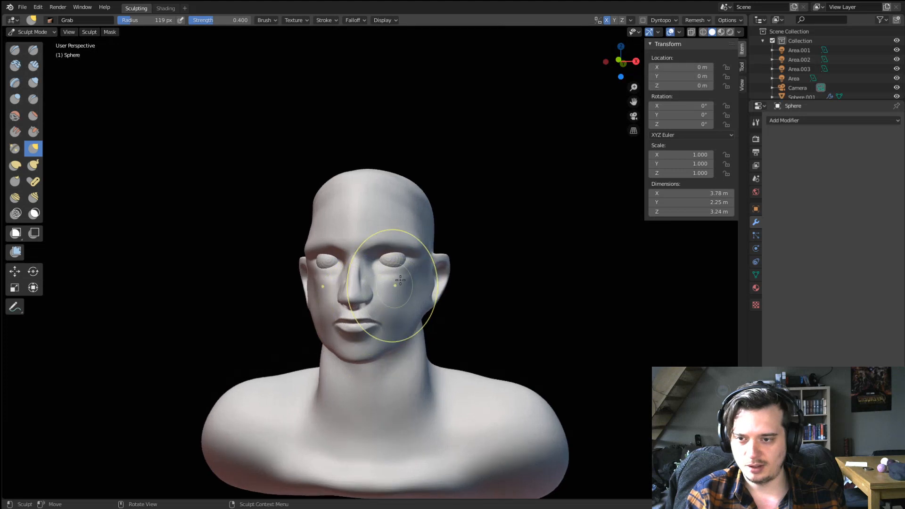
# Refine the sides of the nose and the mouth area with the Grab brush at 74 to 86 px.
pyautogui.moveTo(391, 278)
pyautogui.mouseDown(button='middle')
pyautogui.moveTo(425, 287)
pyautogui.moveTo(485, 277)
pyautogui.moveTo(392, 306)
pyautogui.mouseUp(button='middle')
pyautogui.scroll(-2, 400, 296)
pyautogui.scroll(2, 393, 306)
pyautogui.press('f')
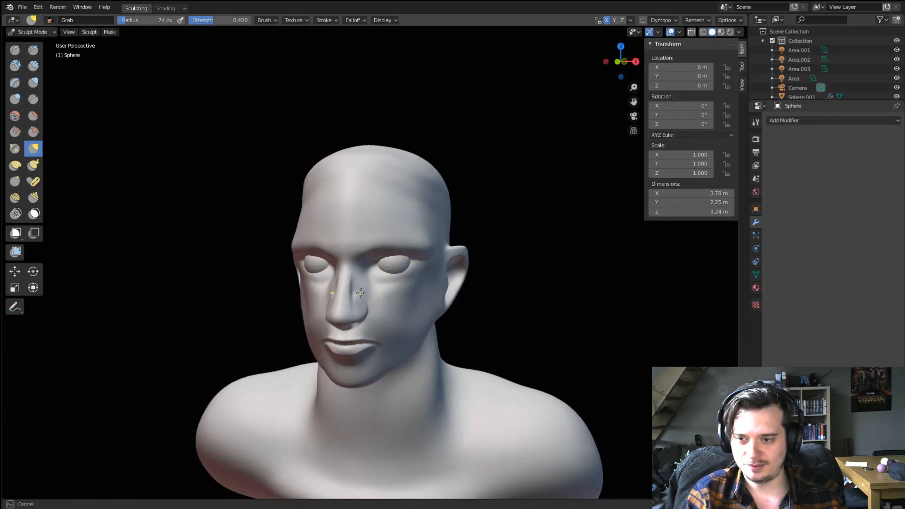
pyautogui.moveTo(368, 310)
pyautogui.mouseDown(button='middle')
pyautogui.moveTo(373, 298)
pyautogui.moveTo(424, 297)
pyautogui.moveTo(292, 311)
pyautogui.moveTo(388, 303)
pyautogui.moveTo(378, 304)
pyautogui.mouseUp(button='middle')
pyautogui.press('f')
pyautogui.click(382, 333)
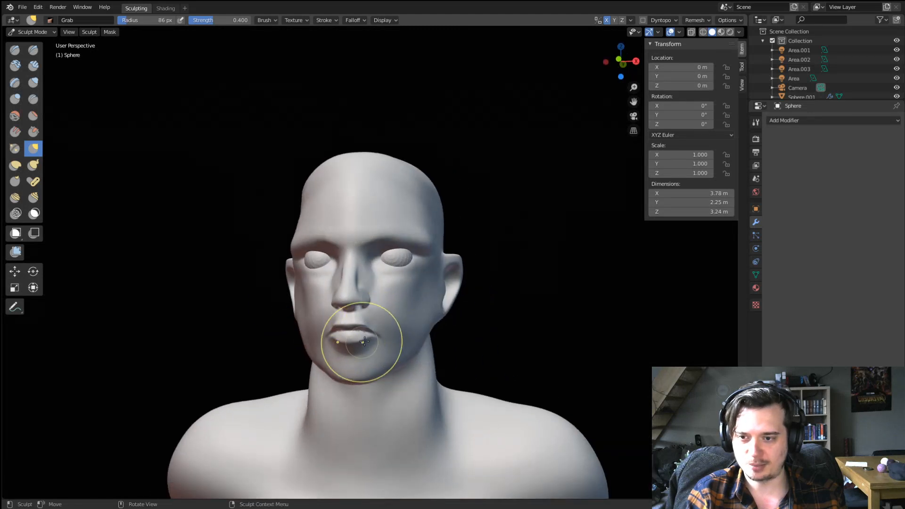
# Narrow the neck below the jaw with the Grab brush enlarged to 173 px.
pyautogui.moveTo(366, 342); pyautogui.dragTo(344, 346, button='middle')
pyautogui.press('f')
pyautogui.click(456, 345)
pyautogui.moveTo(411, 347)
pyautogui.mouseDown(button='middle')
pyautogui.moveTo(379, 346)
pyautogui.moveTo(428, 347)
pyautogui.mouseUp(button='middle')
pyautogui.press('f')
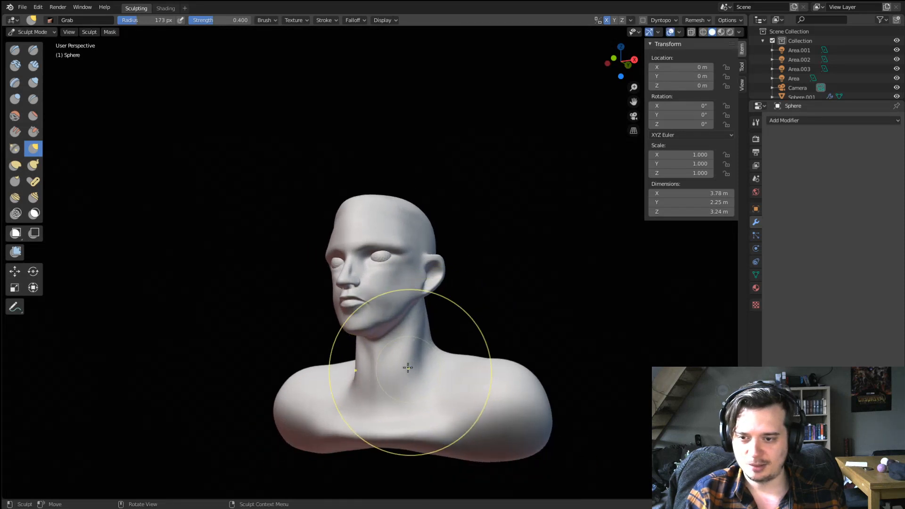
# Pull both shoulders inward to narrow the bust with the Grab brush at 350 px.
pyautogui.press('f')
pyautogui.click(527, 395)
pyautogui.moveTo(485, 414); pyautogui.dragTo(490, 384, button='middle')
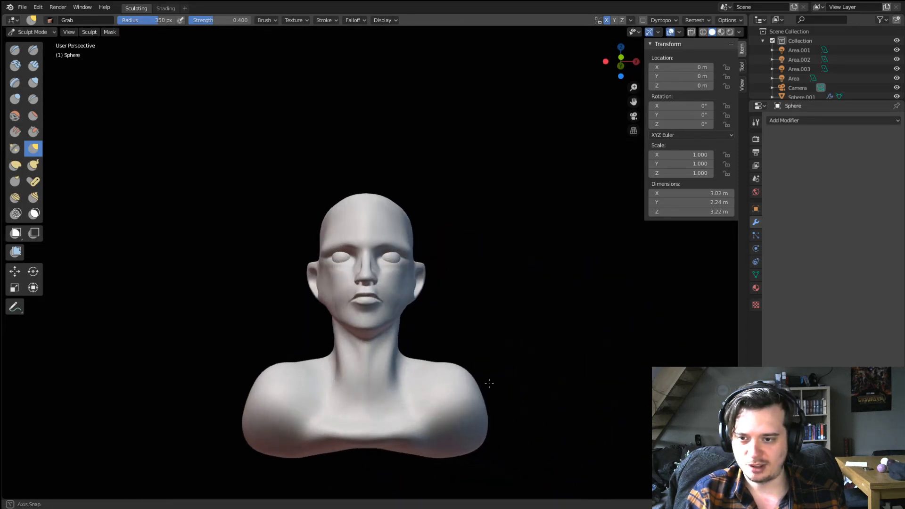
pyautogui.press('f')
pyautogui.moveTo(427, 356); pyautogui.dragTo(418, 360)
pyautogui.moveTo(430, 357); pyautogui.dragTo(418, 360)
# Push the upper chest and base of the neck back with the Grab brush at 172 px.
pyautogui.press('[')
pyautogui.press('[')
pyautogui.moveTo(434, 358); pyautogui.dragTo(359, 368, button='middle')
pyautogui.moveTo(377, 383); pyautogui.dragTo(397, 384)
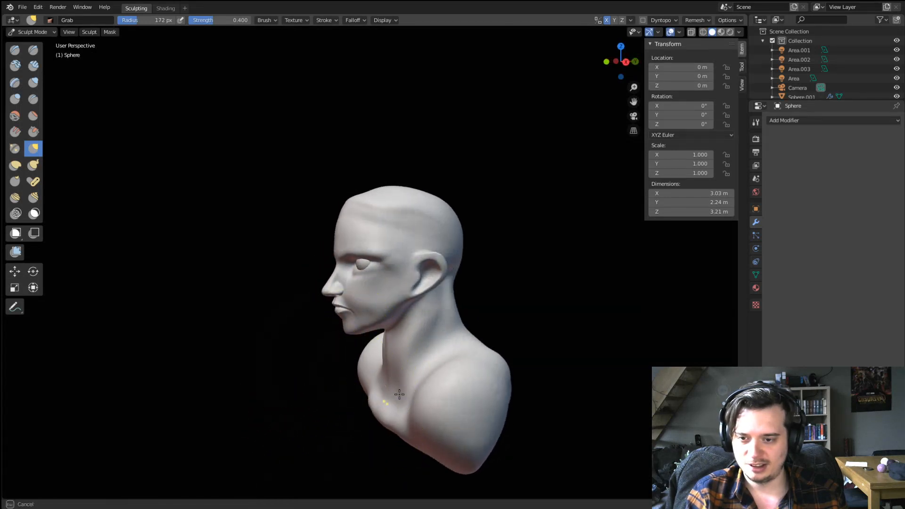
# Push the upper back and shoulders forward in side view with the Grab brush at 236 px.
pyautogui.moveTo(462, 376); pyautogui.dragTo(431, 378, button='middle')
pyautogui.press('f')
pyautogui.click(460, 376)
pyautogui.moveTo(460, 385)
pyautogui.mouseDown()
pyautogui.moveTo(448, 395)
pyautogui.moveTo(440, 353)
pyautogui.mouseUp()
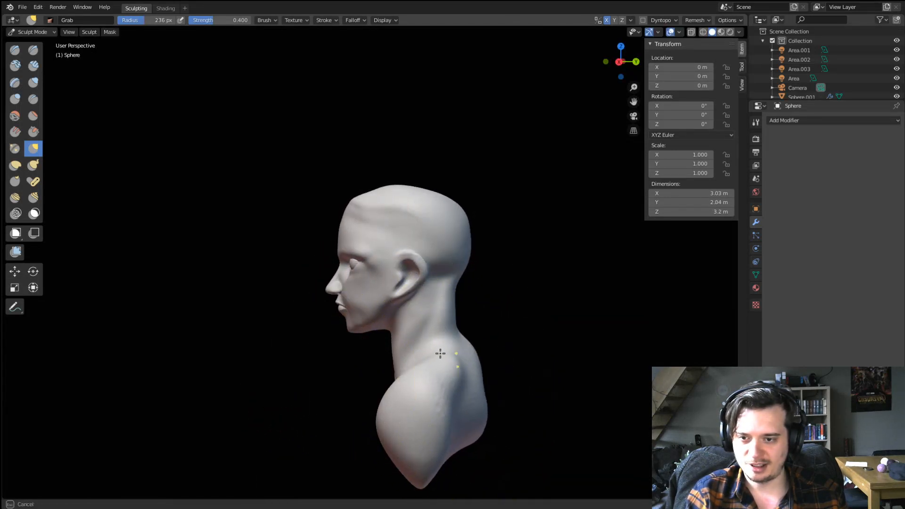
# Raise the upper side of the skull toward the crown with the Grab brush at 116 px.
pyautogui.press('f')
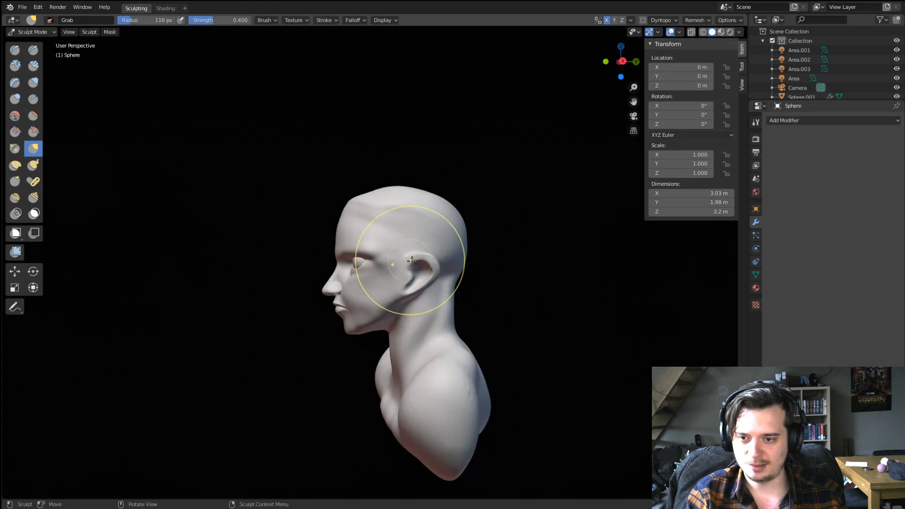
pyautogui.moveTo(397, 280)
pyautogui.mouseDown(button='middle')
pyautogui.moveTo(490, 273)
pyautogui.moveTo(416, 273)
pyautogui.mouseUp(button='middle')
pyautogui.moveTo(407, 207)
pyautogui.mouseDown()
pyautogui.moveTo(380, 182)
pyautogui.moveTo(396, 186)
pyautogui.mouseUp()
pyautogui.moveTo(400, 188); pyautogui.dragTo(422, 190, button='middle')
pyautogui.press('f')
pyautogui.click(366, 192)
# Reshape the sides of the forehead with the Grab brush, reducing its radius to 109 px.
pyautogui.moveTo(313, 207); pyautogui.dragTo(327, 211, button='middle')
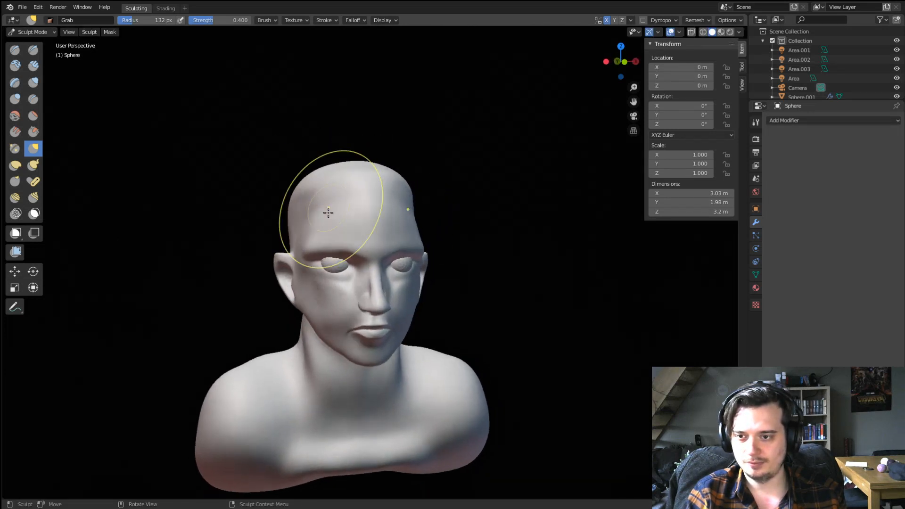
pyautogui.press('f')
pyautogui.click(307, 210)
pyautogui.moveTo(306, 220); pyautogui.dragTo(310, 231)
pyautogui.moveTo(303, 228)
pyautogui.mouseDown(button='middle')
pyautogui.moveTo(359, 208)
pyautogui.moveTo(360, 186)
pyautogui.moveTo(370, 196)
pyautogui.mouseUp(button='middle')
pyautogui.click(379, 195)
pyautogui.moveTo(378, 192); pyautogui.dragTo(380, 190)
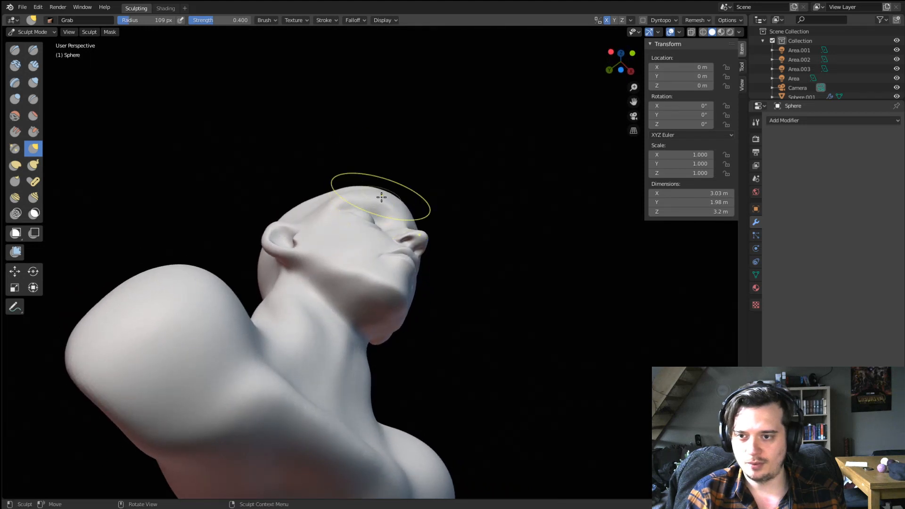
# Push the tip of the nose in slightly in profile with the Grab brush at 75 px.
pyautogui.moveTo(381, 197)
pyautogui.mouseDown(button='middle')
pyautogui.moveTo(345, 256)
pyautogui.moveTo(324, 250)
pyautogui.moveTo(339, 276)
pyautogui.moveTo(300, 283)
pyautogui.mouseUp(button='middle')
pyautogui.press('f')
pyautogui.click(293, 285)
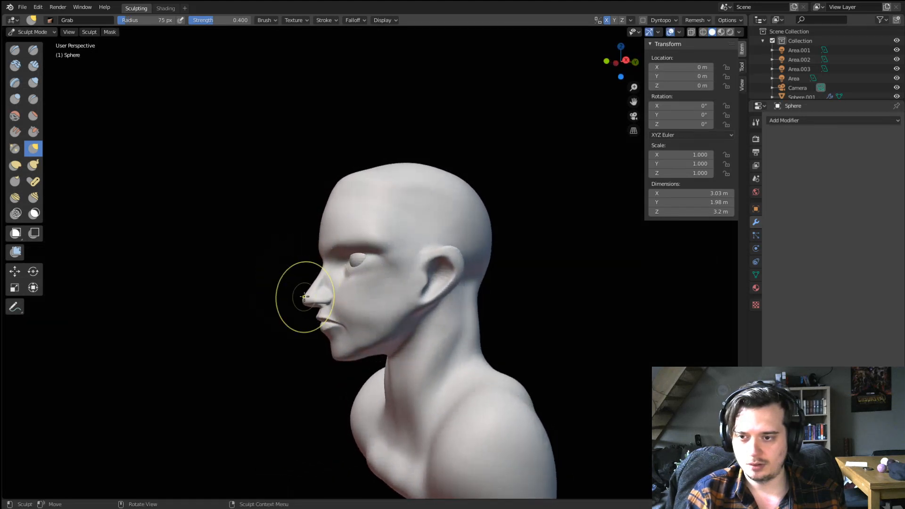
pyautogui.moveTo(305, 297); pyautogui.dragTo(309, 297)
pyautogui.moveTo(303, 268); pyautogui.dragTo(289, 264, button='middle')
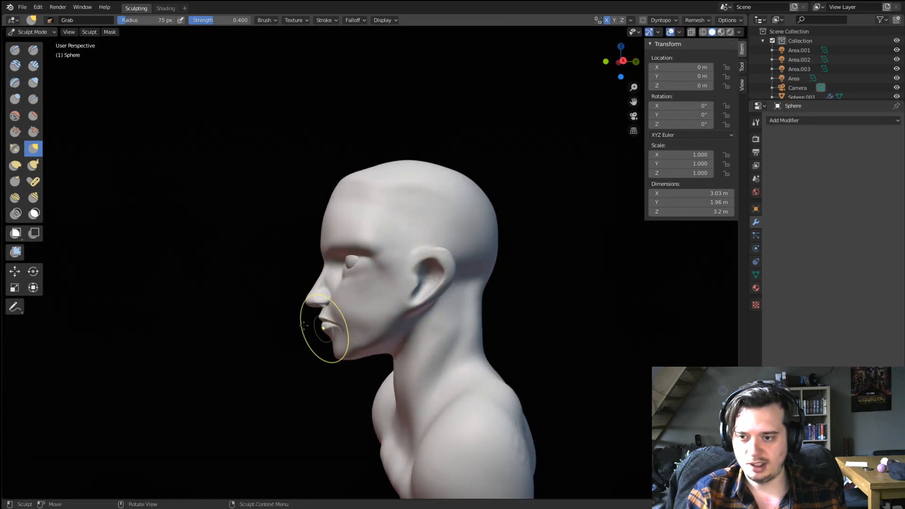
# Adjust the lips at 80 px and the nose tip at 104 px with the Grab brush in side view.
pyautogui.press('f')
pyautogui.click(329, 329)
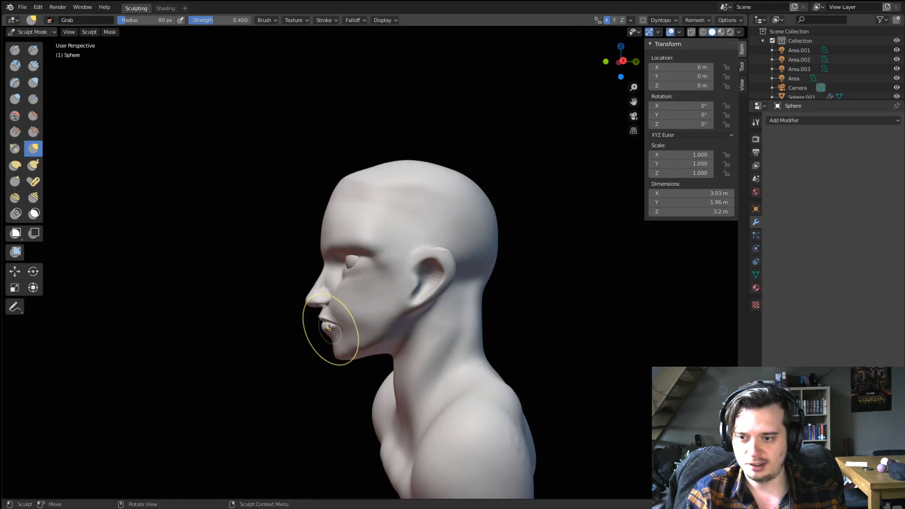
pyautogui.press('f')
pyautogui.click(311, 300)
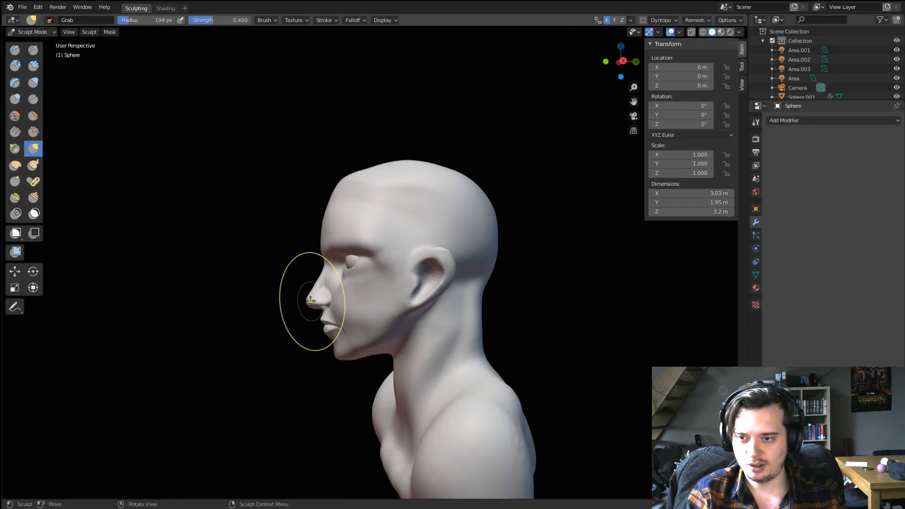
# Reposition the ear slightly toward the face with the Grab brush.
pyautogui.moveTo(305, 286)
pyautogui.mouseDown(button='middle')
pyautogui.moveTo(360, 295)
pyautogui.moveTo(374, 313)
pyautogui.moveTo(348, 283)
pyautogui.mouseUp(button='middle')
pyautogui.scroll(1, 364, 288)
pyautogui.press('f')
pyautogui.click(458, 267)
pyautogui.moveTo(461, 265); pyautogui.dragTo(455, 264)
pyautogui.moveTo(461, 263); pyautogui.dragTo(444, 258, button='middle')
# Adjust the side of the skull above the ear with an enlarged Grab brush.
pyautogui.press('f')
pyautogui.click(536, 247)
pyautogui.moveTo(474, 230); pyautogui.dragTo(461, 229)
pyautogui.moveTo(468, 190); pyautogui.dragTo(466, 191)
pyautogui.moveTo(465, 191)
pyautogui.mouseDown(button='middle')
pyautogui.moveTo(429, 196)
pyautogui.moveTo(429, 234)
pyautogui.moveTo(428, 217)
pyautogui.mouseUp(button='middle')
# Carve the temple hollow from the outer brow up the side of the skull with the Crease brush.
pyautogui.click(34, 99)
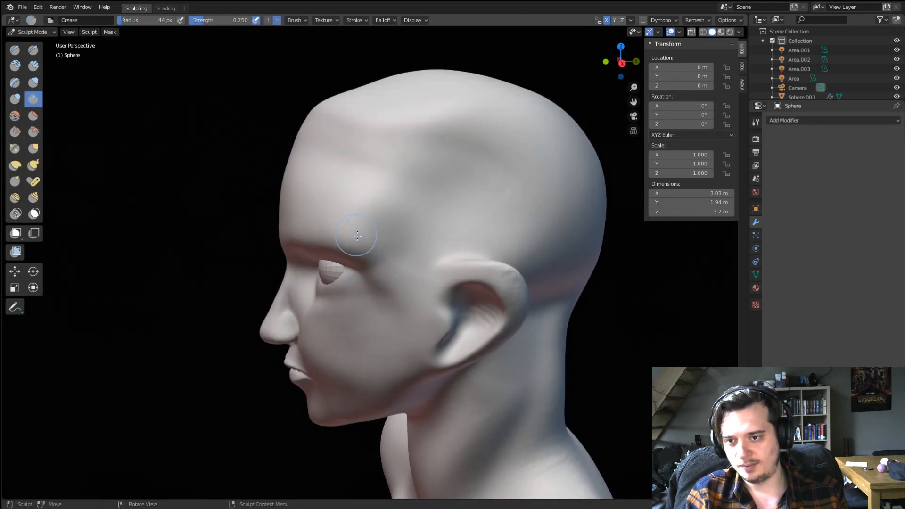
pyautogui.moveTo(370, 248)
pyautogui.mouseDown()
pyautogui.moveTo(440, 146)
pyautogui.moveTo(576, 218)
pyautogui.moveTo(374, 221)
pyautogui.moveTo(388, 179)
pyautogui.moveTo(393, 186)
pyautogui.mouseUp()
pyautogui.moveTo(393, 186); pyautogui.dragTo(401, 222, button='middle')
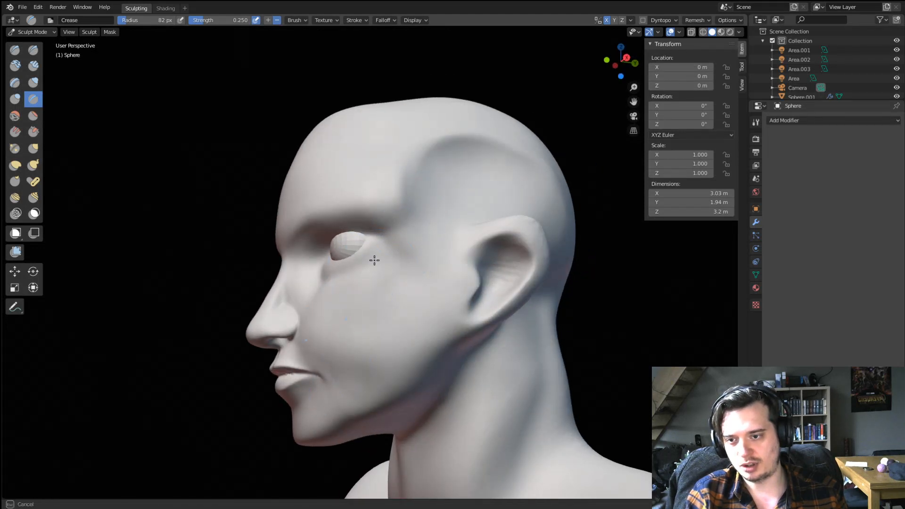
# Carve the hollow beneath the cheekbone with the Crease brush at 61 px.
pyautogui.moveTo(374, 260); pyautogui.dragTo(411, 298, button='middle')
pyautogui.moveTo(409, 277); pyautogui.dragTo(402, 299)
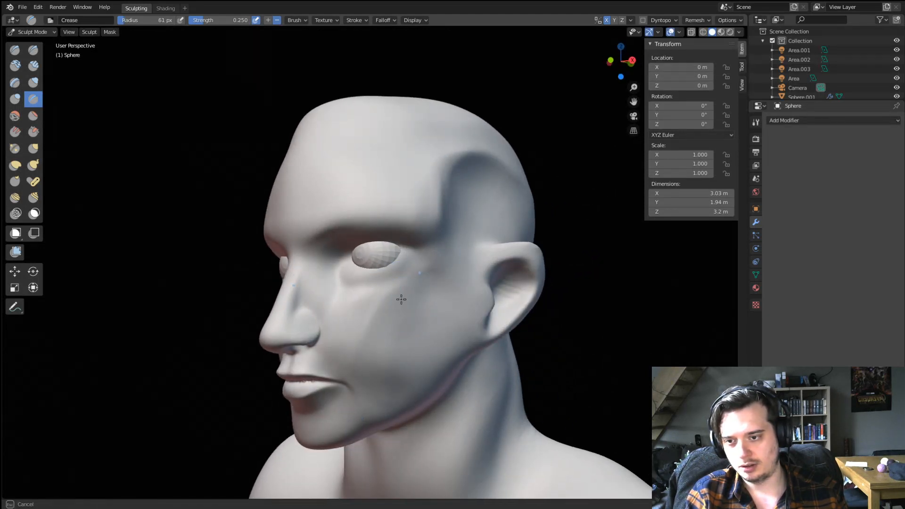
pyautogui.moveTo(393, 324)
pyautogui.mouseDown(button='middle')
pyautogui.moveTo(477, 269)
pyautogui.moveTo(338, 320)
pyautogui.moveTo(329, 309)
pyautogui.moveTo(412, 293)
pyautogui.moveTo(425, 309)
pyautogui.mouseUp(button='middle')
# Lift and shape the cheekbone and cheek with the Grab brush, adjusting its radius between strokes.
pyautogui.press('g')
pyautogui.moveTo(426, 310)
pyautogui.mouseDown()
pyautogui.moveTo(444, 306)
pyautogui.moveTo(420, 285)
pyautogui.mouseUp()
pyautogui.press('f')
pyautogui.click(424, 295)
pyautogui.moveTo(420, 286); pyautogui.dragTo(336, 321, button='middle')
pyautogui.press('f')
pyautogui.click(362, 304)
pyautogui.moveTo(337, 322); pyautogui.dragTo(342, 323)
pyautogui.moveTo(342, 322)
pyautogui.mouseDown(button='middle')
pyautogui.moveTo(456, 365)
pyautogui.moveTo(433, 385)
pyautogui.moveTo(410, 327)
pyautogui.mouseUp(button='middle')
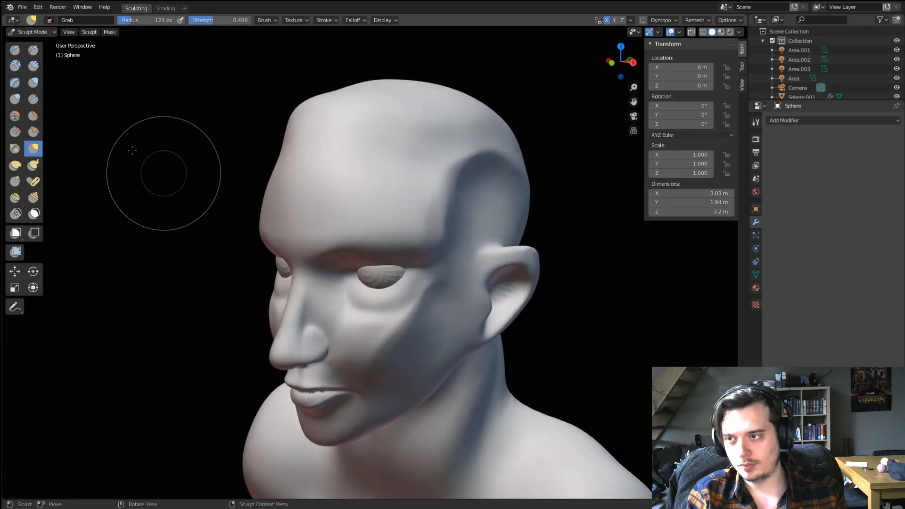
# Crease the upper eyelid line out to the outer eye corner with the Crease brush at 63 px.
pyautogui.click(33, 99)
pyautogui.moveTo(355, 228); pyautogui.dragTo(410, 230, button='middle')
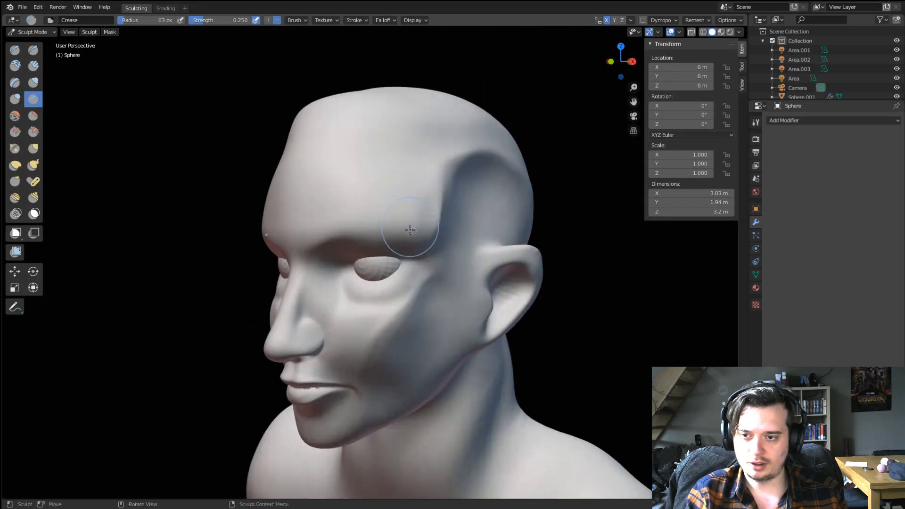
pyautogui.moveTo(346, 230)
pyautogui.mouseDown(button='middle')
pyautogui.moveTo(383, 220)
pyautogui.moveTo(350, 240)
pyautogui.mouseUp(button='middle')
pyautogui.scroll(2, 385, 220)
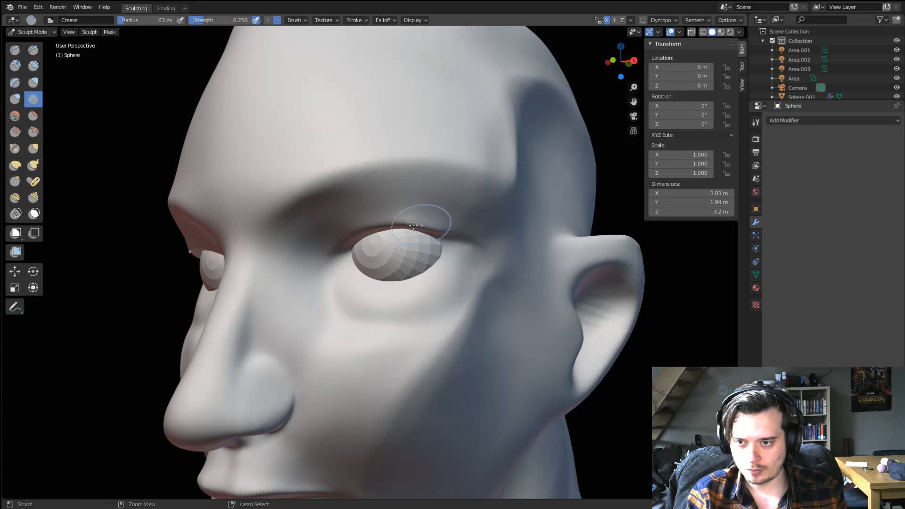
pyautogui.moveTo(471, 245); pyautogui.dragTo(477, 248)
pyautogui.moveTo(474, 249); pyautogui.dragTo(535, 257, button='middle')
pyautogui.scroll(-2, 386, 271)
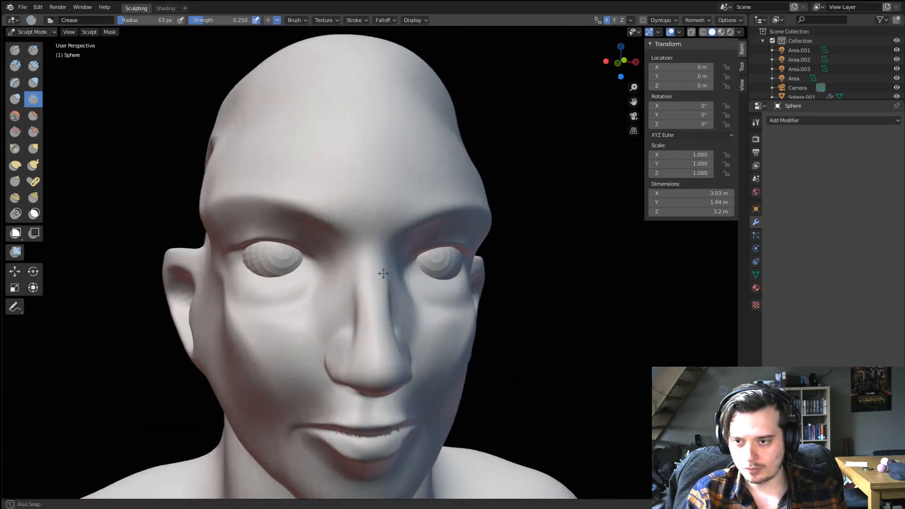
# Raise the top of the skull with the Grab brush enlarged to 227 px.
pyautogui.moveTo(384, 273); pyautogui.dragTo(361, 270, button='middle')
pyautogui.press('g')
pyautogui.scroll(-2, 468, 278)
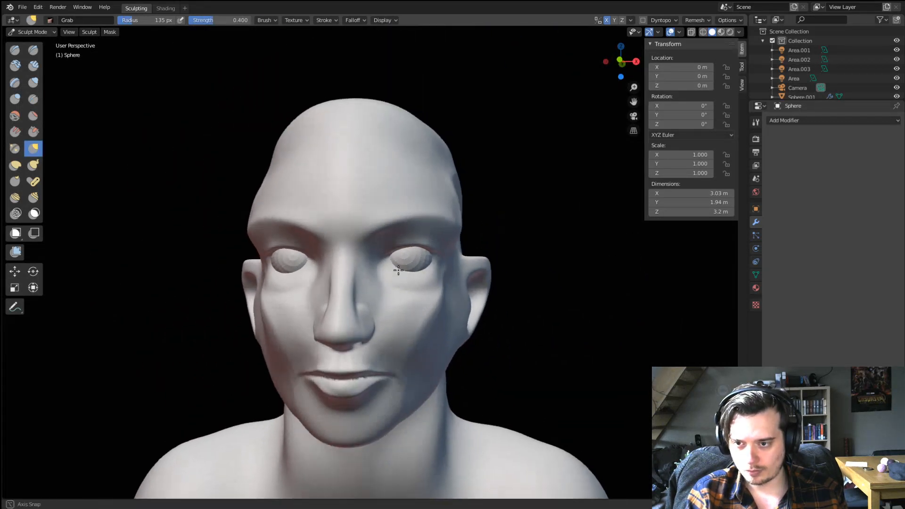
pyautogui.moveTo(468, 278)
pyautogui.mouseDown(button='middle')
pyautogui.moveTo(475, 262)
pyautogui.moveTo(410, 184)
pyautogui.moveTo(434, 170)
pyautogui.moveTo(358, 245)
pyautogui.mouseUp(button='middle')
pyautogui.press('f')
pyautogui.click(369, 128)
pyautogui.scroll(2, 434, 167)
pyautogui.scroll(-3, 435, 165)
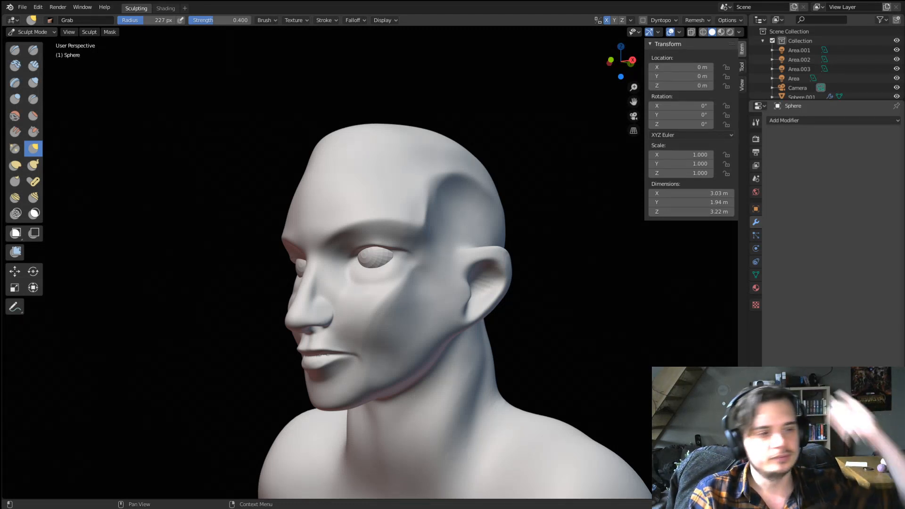
# Refine the inner eye socket beside the nose bridge with the Crease brush, changing its radius from 227 px.
pyautogui.moveTo(490, 325)
pyautogui.mouseDown(button='middle')
pyautogui.moveTo(524, 328)
pyautogui.moveTo(521, 317)
pyautogui.mouseUp(button='middle')
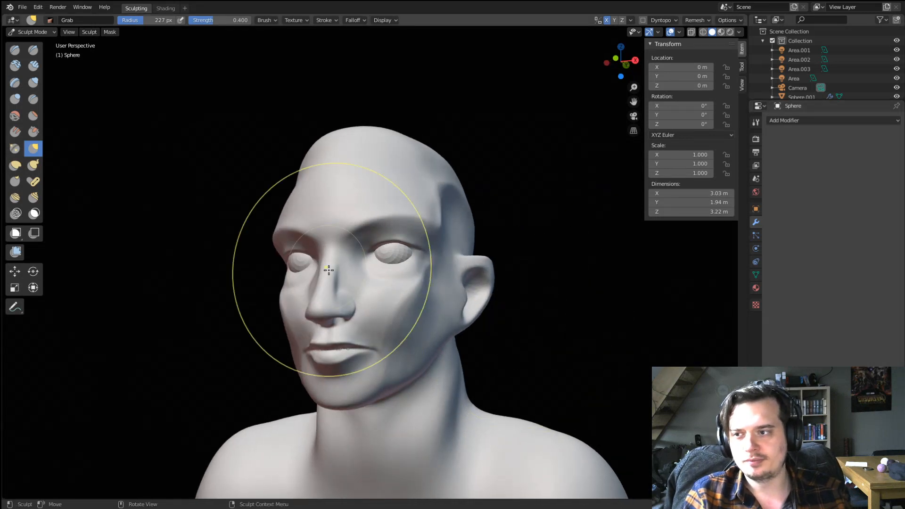
pyautogui.scroll(2, 331, 276)
pyautogui.click(17, 147)
pyautogui.click(33, 99)
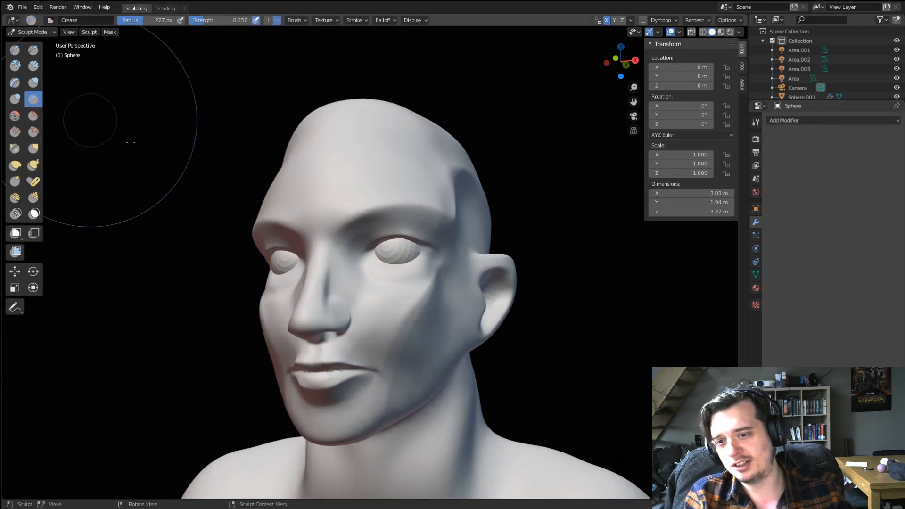
pyautogui.moveTo(427, 208); pyautogui.dragTo(383, 220, button='middle')
pyautogui.press('f')
pyautogui.click(357, 254)
pyautogui.moveTo(355, 255)
pyautogui.mouseDown(button='middle')
pyautogui.moveTo(374, 259)
pyautogui.moveTo(423, 225)
pyautogui.mouseUp(button='middle')
pyautogui.scroll(2, 379, 245)
# Reposition the brow and outer eye socket with the Grab brush at 196 px.
pyautogui.press('g')
pyautogui.moveTo(425, 233); pyautogui.dragTo(409, 250)
pyautogui.moveTo(395, 247)
pyautogui.mouseDown(button='middle')
pyautogui.moveTo(427, 242)
pyautogui.moveTo(422, 206)
pyautogui.mouseUp(button='middle')
pyautogui.press('f')
pyautogui.click(458, 241)
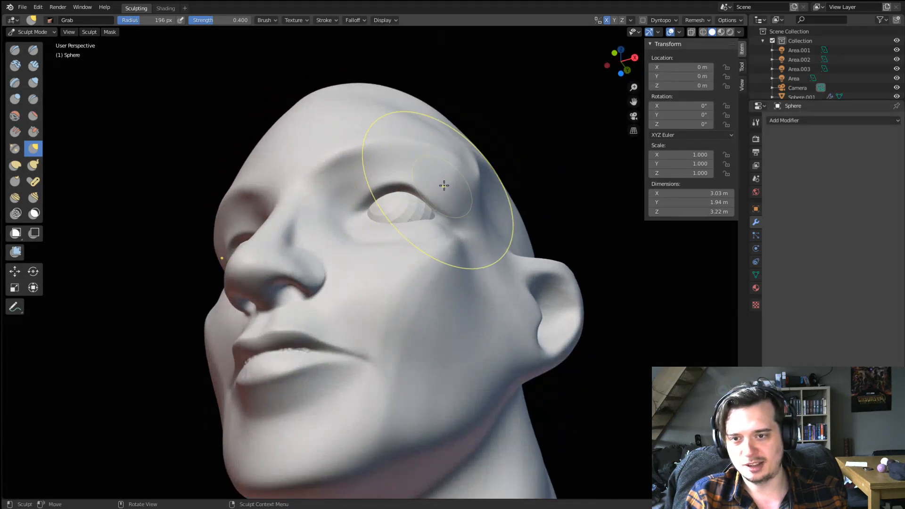
pyautogui.moveTo(444, 185); pyautogui.dragTo(457, 179)
# Adjust the inner eye corner and the side of the nose bridge with the Grab brush at 168 px.
pyautogui.moveTo(451, 183); pyautogui.dragTo(458, 236, button='middle')
pyautogui.moveTo(390, 251); pyautogui.dragTo(402, 257, button='middle')
pyautogui.press('f')
pyautogui.click(388, 257)
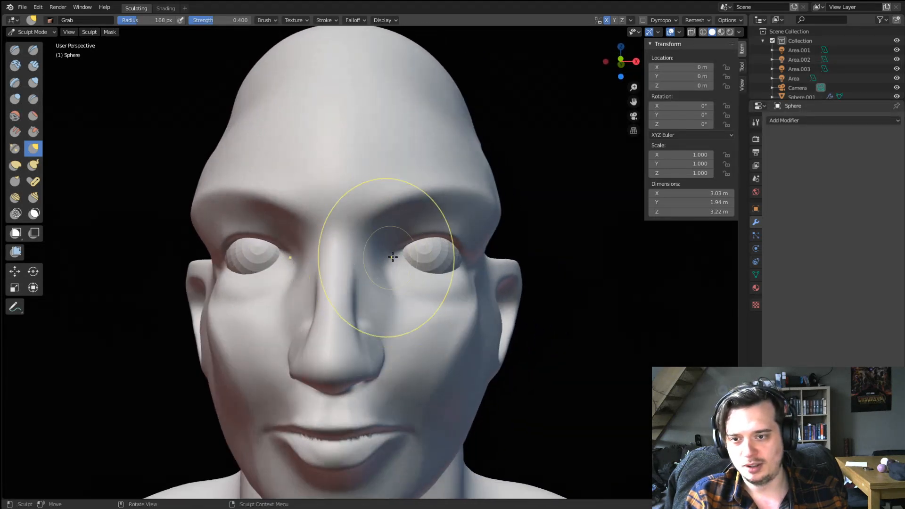
pyautogui.moveTo(388, 257); pyautogui.dragTo(384, 259)
pyautogui.moveTo(384, 259); pyautogui.dragTo(320, 266, button='middle')
pyautogui.moveTo(318, 267); pyautogui.dragTo(329, 264)
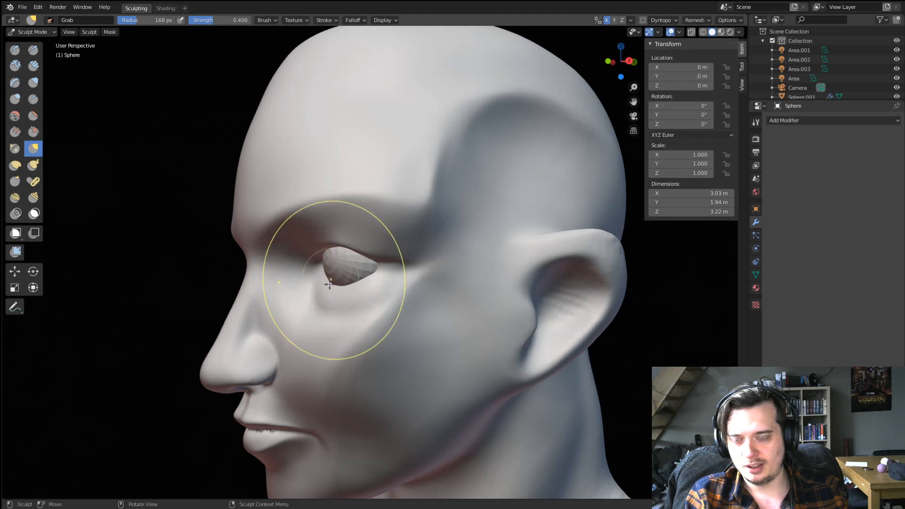
# Reshape the eyelids around the eye opening with the Grab brush at a radius of 121 px.
pyautogui.moveTo(331, 282); pyautogui.dragTo(363, 281, button='middle')
pyautogui.press('f')
pyautogui.click(341, 272)
pyautogui.moveTo(341, 271); pyautogui.dragTo(341, 267)
pyautogui.moveTo(354, 258); pyautogui.dragTo(385, 254, button='middle')
pyautogui.keyDown('ctrl'); pyautogui.moveTo(492, 146); pyautogui.dragTo(468, 162, button='middle'); pyautogui.keyUp('ctrl')
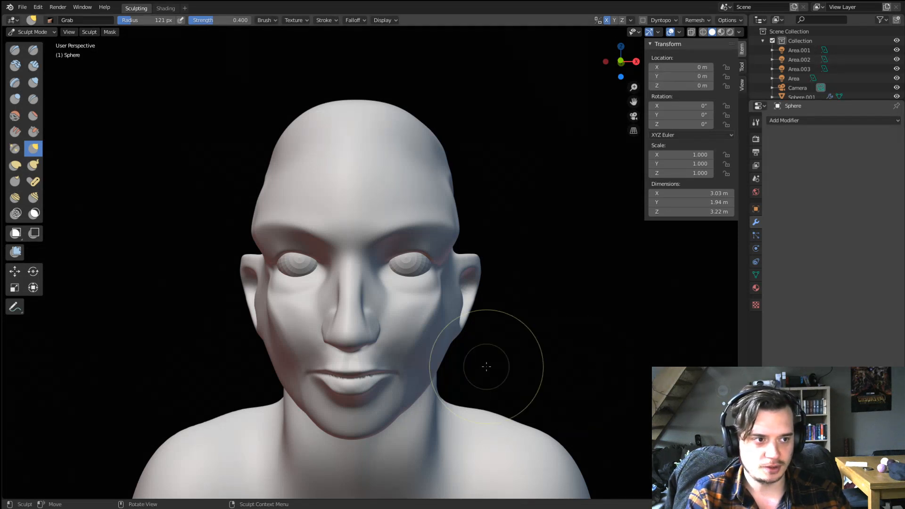
# Build up the brow ridge from the frown area to the temple with the Clay Strips brush at 68 px.
pyautogui.scroll(3, 253, 283)
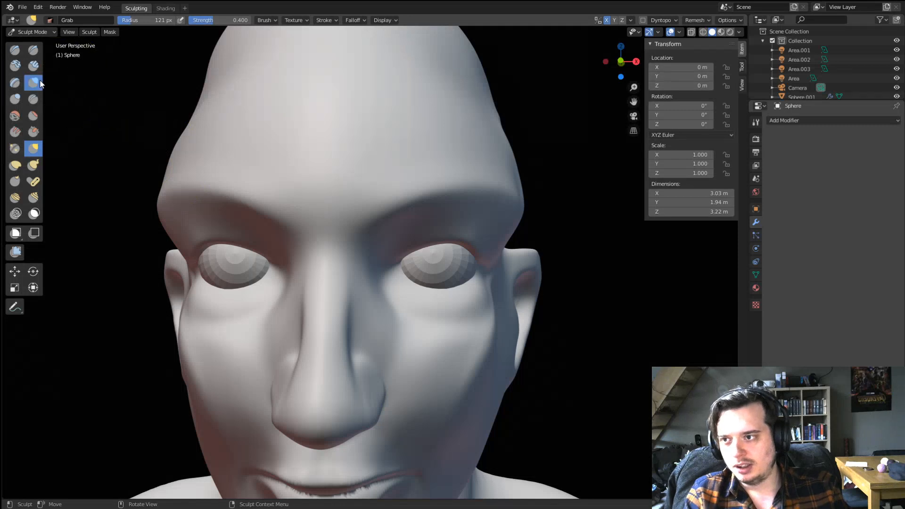
pyautogui.click(33, 66)
pyautogui.press('f')
pyautogui.click(259, 151)
pyautogui.moveTo(351, 219)
pyautogui.mouseDown()
pyautogui.moveTo(352, 188)
pyautogui.moveTo(363, 207)
pyautogui.moveTo(548, 194)
pyautogui.mouseUp()
pyautogui.moveTo(548, 193); pyautogui.dragTo(383, 202, button='middle')
pyautogui.moveTo(383, 202)
pyautogui.mouseDown()
pyautogui.moveTo(434, 192)
pyautogui.moveTo(378, 185)
pyautogui.mouseUp()
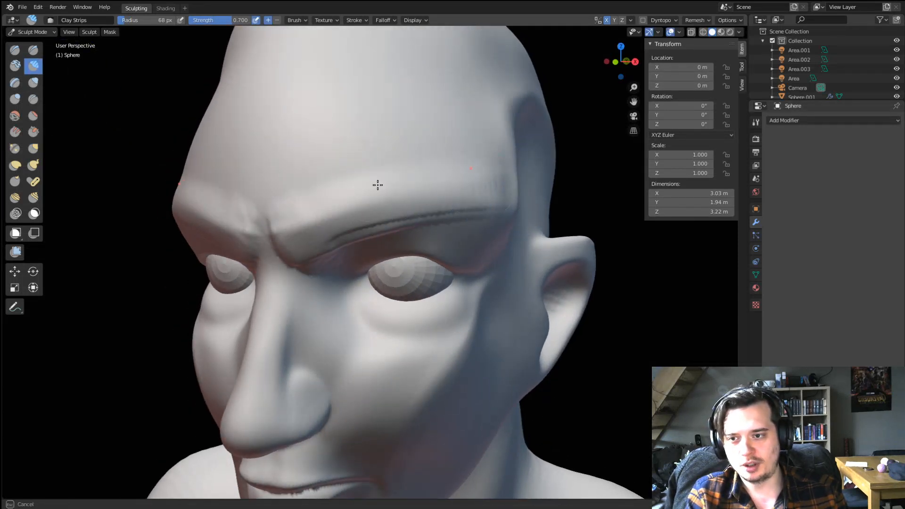
pyautogui.scroll(-4, 447, 169)
pyautogui.moveTo(447, 169)
pyautogui.mouseDown(button='middle')
pyautogui.moveTo(483, 181)
pyautogui.moveTo(350, 210)
pyautogui.moveTo(367, 214)
pyautogui.moveTo(354, 212)
pyautogui.moveTo(377, 210)
pyautogui.moveTo(222, 179)
pyautogui.mouseUp(button='middle')
pyautogui.scroll(3, 401, 204)
pyautogui.scroll(-1, 392, 221)
# Add volume along the side of the nose with the Clay Strips brush at 74 px.
pyautogui.press('f')
pyautogui.click(378, 211)
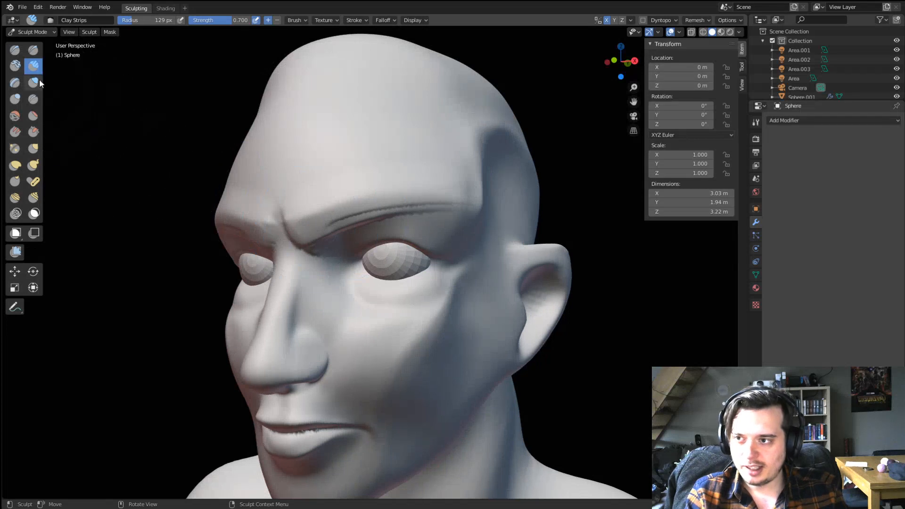
pyautogui.press('f')
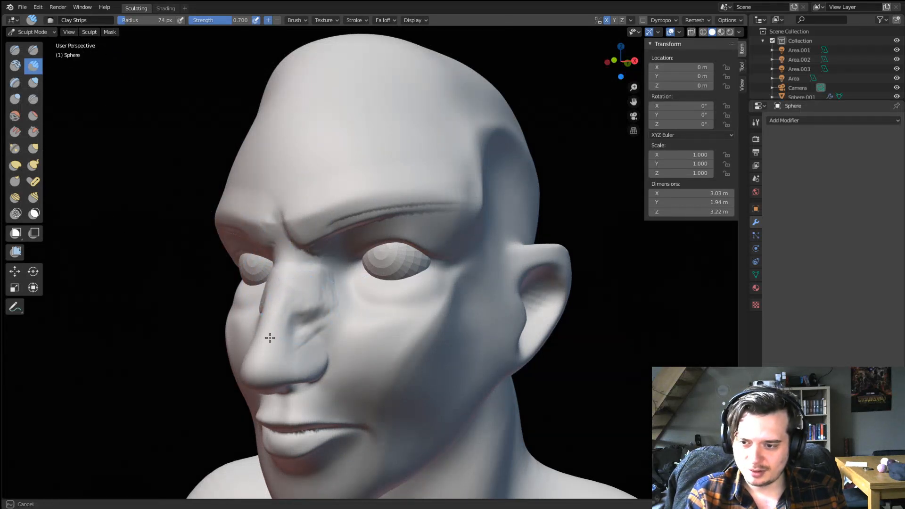
pyautogui.moveTo(284, 309); pyautogui.dragTo(313, 323, button='middle')
# Reposition the back of the jaw below the ear with the Grab brush at 225 px.
pyautogui.press('g')
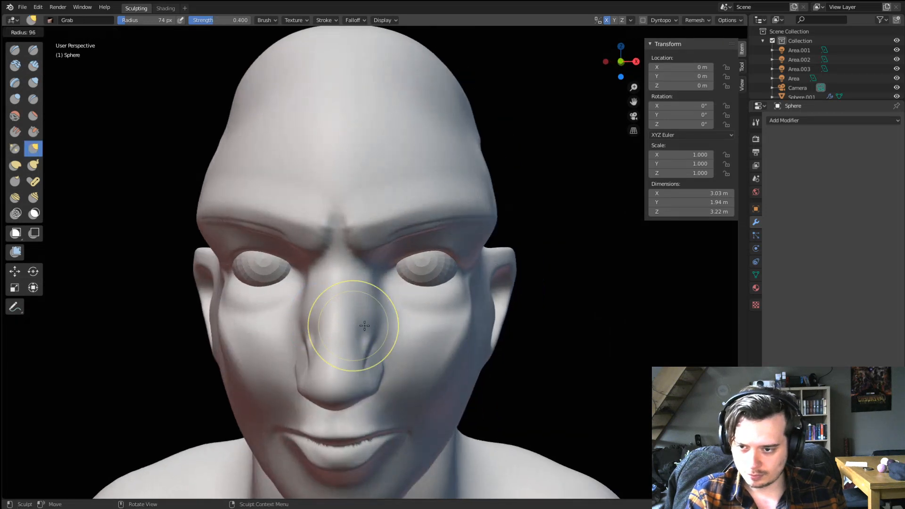
pyautogui.moveTo(355, 275)
pyautogui.mouseDown(button='middle')
pyautogui.moveTo(344, 289)
pyautogui.moveTo(313, 283)
pyautogui.moveTo(377, 269)
pyautogui.moveTo(420, 243)
pyautogui.mouseUp(button='middle')
pyautogui.press('f')
pyautogui.click(457, 278)
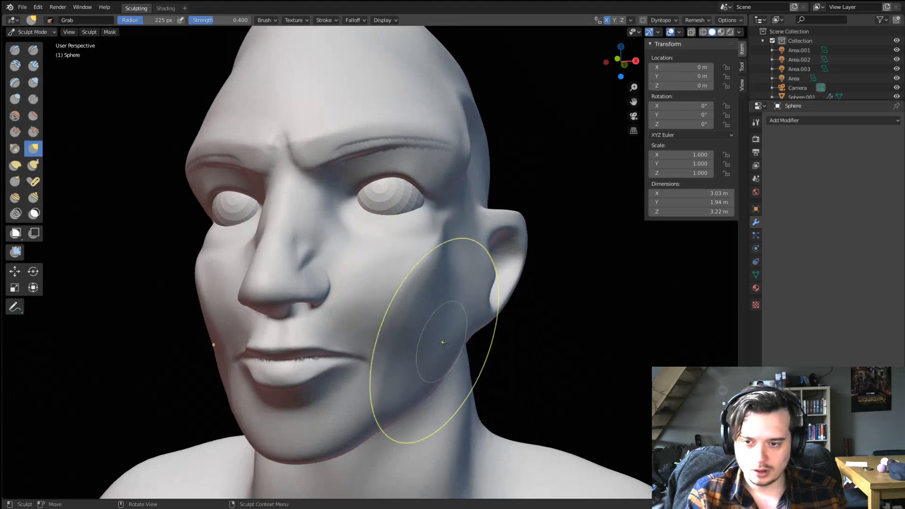
pyautogui.moveTo(443, 360)
pyautogui.mouseDown()
pyautogui.moveTo(446, 380)
pyautogui.moveTo(427, 402)
pyautogui.mouseUp()
# Refine the jawline toward the chin in side view with the Grab brush at 160 px.
pyautogui.moveTo(419, 402)
pyautogui.mouseDown(button='middle')
pyautogui.moveTo(447, 408)
pyautogui.moveTo(379, 377)
pyautogui.moveTo(377, 362)
pyautogui.moveTo(395, 347)
pyautogui.mouseUp(button='middle')
pyautogui.press('f')
pyautogui.click(501, 368)
pyautogui.press('f')
pyautogui.click(388, 360)
pyautogui.moveTo(402, 374); pyautogui.dragTo(399, 377)
pyautogui.moveTo(363, 392); pyautogui.dragTo(348, 401)
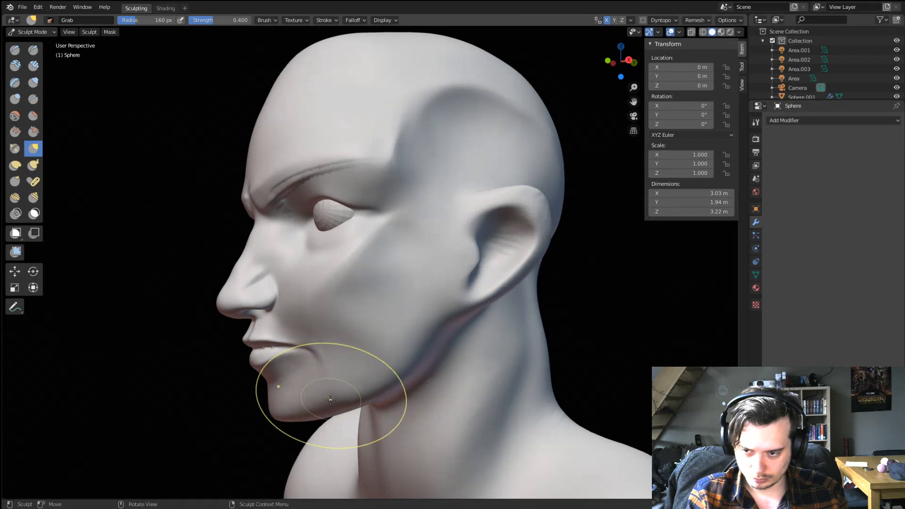
# Adjust the area between nose and upper lip and the chin with the Grab brush at 81 px.
pyautogui.moveTo(337, 368)
pyautogui.mouseDown(button='middle')
pyautogui.moveTo(392, 361)
pyautogui.moveTo(375, 323)
pyautogui.mouseUp(button='middle')
pyautogui.press('f')
pyautogui.click(386, 348)
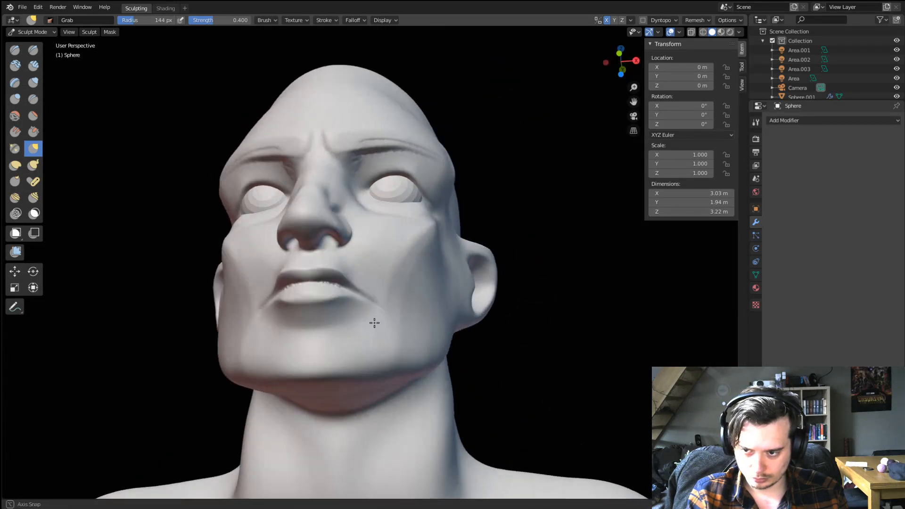
pyautogui.press('f')
pyautogui.click(407, 295)
pyautogui.moveTo(311, 286); pyautogui.dragTo(341, 296, button='middle')
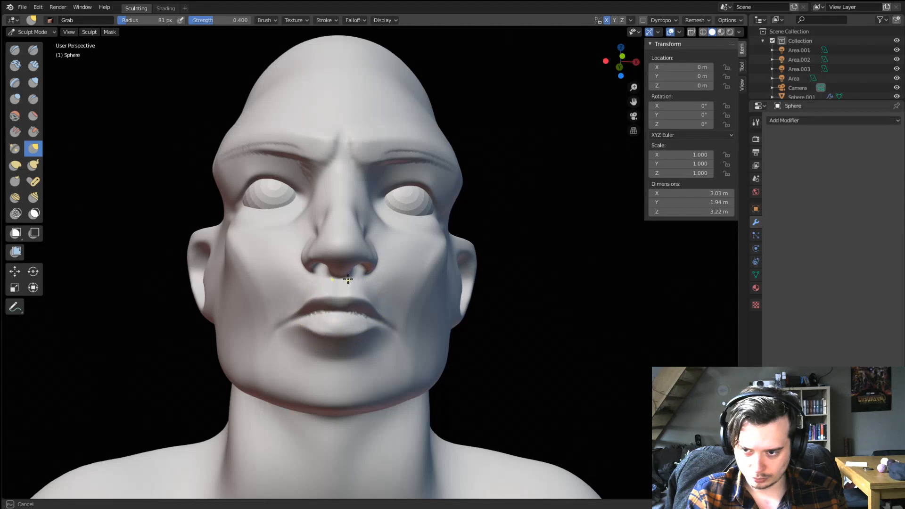
pyautogui.moveTo(310, 335)
pyautogui.mouseDown(button='middle')
pyautogui.moveTo(269, 352)
pyautogui.moveTo(304, 355)
pyautogui.mouseUp(button='middle')
pyautogui.moveTo(306, 381); pyautogui.dragTo(305, 380)
pyautogui.moveTo(306, 372)
pyautogui.mouseDown(button='middle')
pyautogui.moveTo(363, 344)
pyautogui.moveTo(327, 285)
pyautogui.mouseUp(button='middle')
# Sharpen the line between the lips with the Crease brush at 49 px.
pyautogui.scroll(1, 369, 308)
pyautogui.click(33, 99)
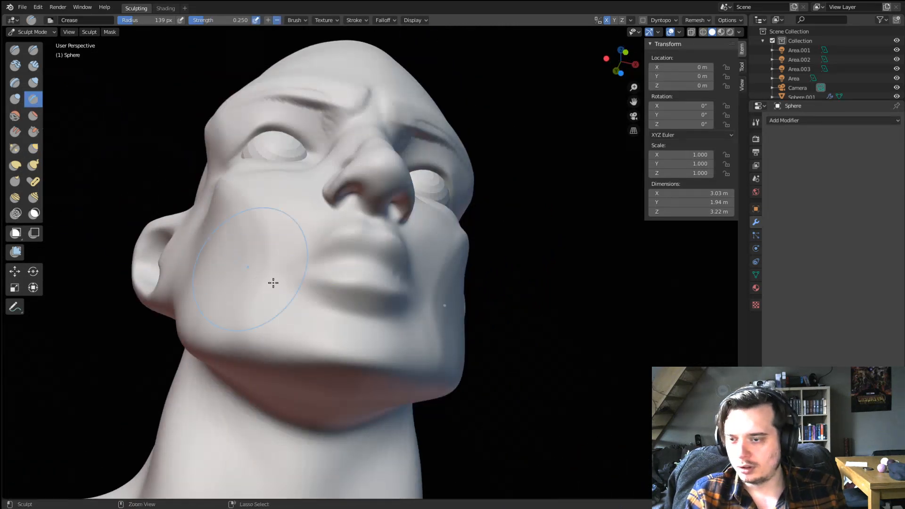
pyautogui.moveTo(272, 281); pyautogui.dragTo(309, 297, button='middle')
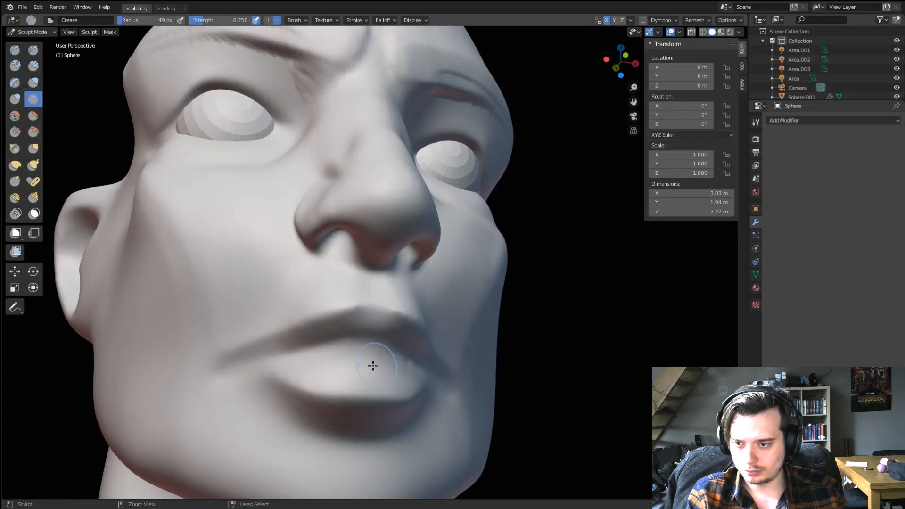
pyautogui.scroll(-3, 330, 353)
pyautogui.moveTo(278, 344); pyautogui.dragTo(250, 344, button='middle')
pyautogui.scroll(2, 247, 349)
pyautogui.moveTo(346, 322); pyautogui.dragTo(311, 326, button='middle')
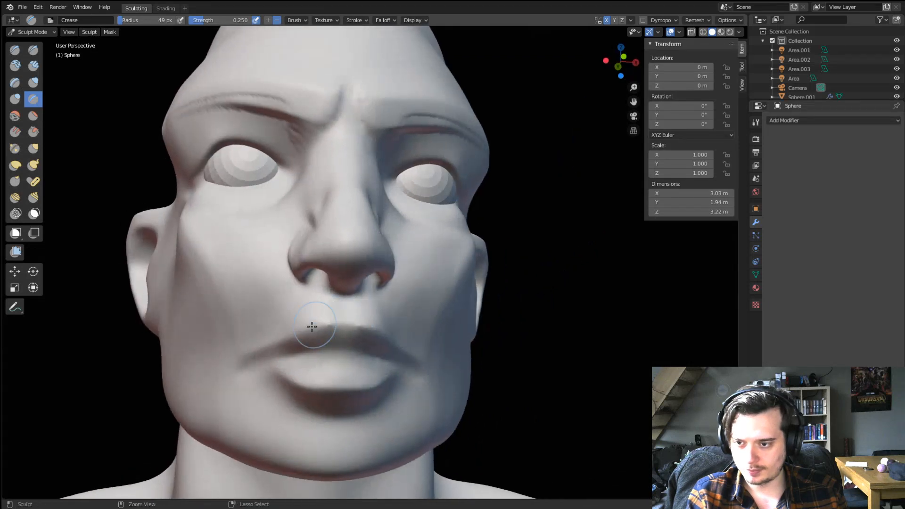
pyautogui.moveTo(355, 347); pyautogui.dragTo(411, 371)
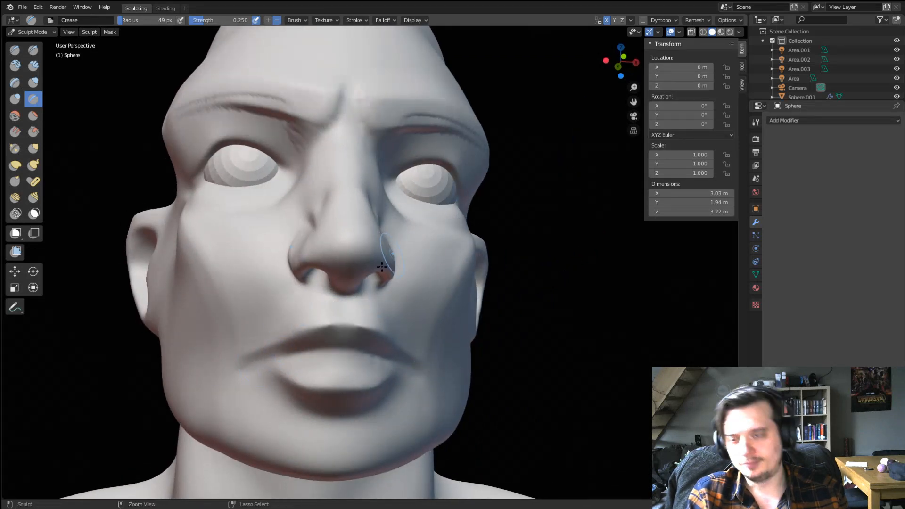
# Crease the mouth corner and the fold running down beside it at a radius of 49 px.
pyautogui.scroll(-3, 383, 259)
pyautogui.moveTo(384, 259)
pyautogui.mouseDown(button='middle')
pyautogui.moveTo(275, 341)
pyautogui.moveTo(312, 326)
pyautogui.moveTo(339, 273)
pyautogui.moveTo(324, 292)
pyautogui.mouseUp(button='middle')
pyautogui.scroll(-1, 283, 346)
pyautogui.moveTo(336, 363); pyautogui.dragTo(372, 417)
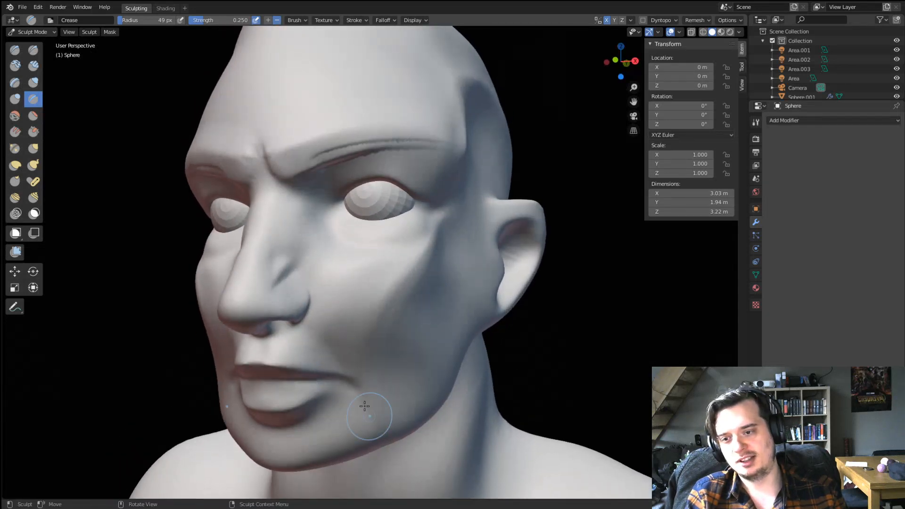
pyautogui.moveTo(334, 346); pyautogui.dragTo(372, 385)
pyautogui.moveTo(361, 391); pyautogui.dragTo(391, 383)
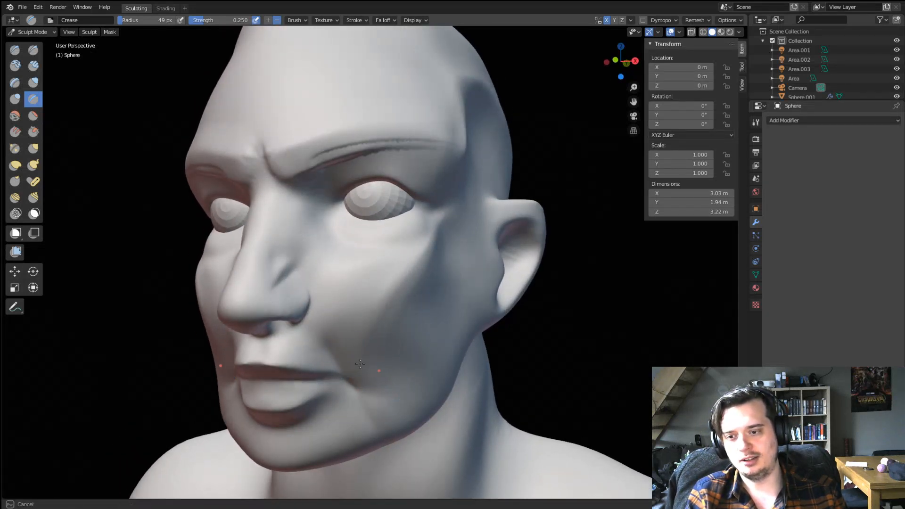
# Reshape the mouth corner and lower cheek with the Grab brush, varying its radius and finishing at 137 px.
pyautogui.press('g')
pyautogui.moveTo(374, 344)
pyautogui.mouseDown(button='middle')
pyautogui.moveTo(360, 335)
pyautogui.moveTo(375, 285)
pyautogui.moveTo(358, 280)
pyautogui.mouseUp(button='middle')
pyautogui.press('f')
pyautogui.click(394, 326)
pyautogui.press('f')
pyautogui.click(375, 278)
pyautogui.moveTo(375, 278); pyautogui.dragTo(394, 259)
pyautogui.moveTo(391, 264); pyautogui.dragTo(371, 312, button='middle')
pyautogui.press('f')
pyautogui.click(352, 344)
pyautogui.moveTo(365, 343); pyautogui.dragTo(376, 347)
# Adjust the front edge of the temple hollow with the Grab brush at 132 px.
pyautogui.moveTo(367, 295)
pyautogui.keyDown('ctrl'); pyautogui.mouseDown(button='middle')
pyautogui.moveTo(358, 321)
pyautogui.moveTo(396, 334)
pyautogui.moveTo(336, 406)
pyautogui.mouseUp(button='middle'); pyautogui.keyUp('ctrl')
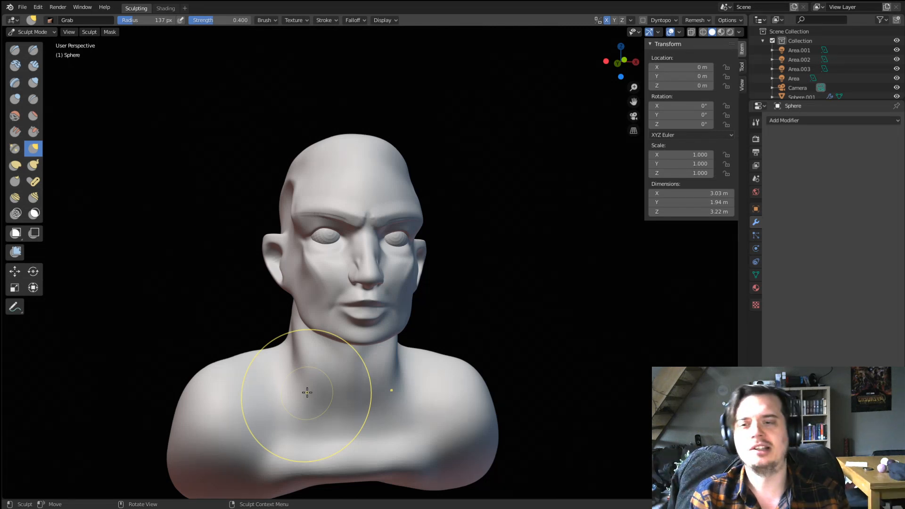
pyautogui.moveTo(234, 276)
pyautogui.mouseDown(button='middle')
pyautogui.moveTo(146, 289)
pyautogui.moveTo(168, 289)
pyautogui.mouseUp(button='middle')
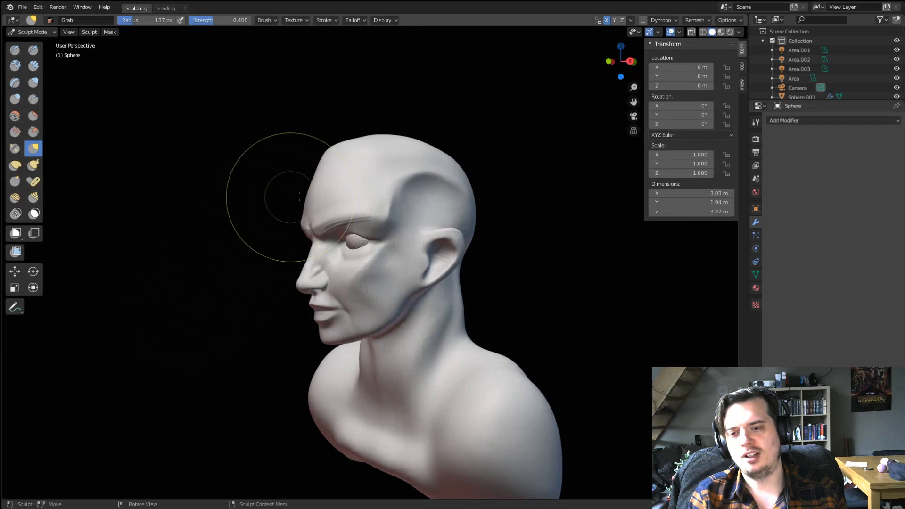
pyautogui.moveTo(394, 230); pyautogui.dragTo(374, 235, button='middle')
pyautogui.keyDown('shift'); pyautogui.moveTo(397, 203); pyautogui.dragTo(379, 238, button='middle'); pyautogui.keyUp('shift')
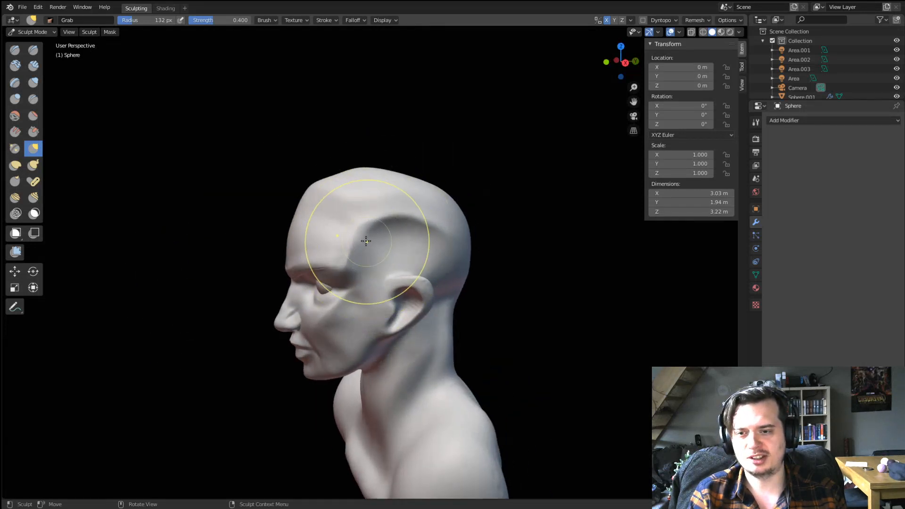
pyautogui.moveTo(366, 239); pyautogui.dragTo(370, 226)
pyautogui.moveTo(369, 227); pyautogui.dragTo(445, 211, button='middle')
pyautogui.moveTo(382, 209)
pyautogui.mouseDown(button='middle')
pyautogui.moveTo(345, 228)
pyautogui.moveTo(414, 209)
pyautogui.moveTo(427, 188)
pyautogui.mouseUp(button='middle')
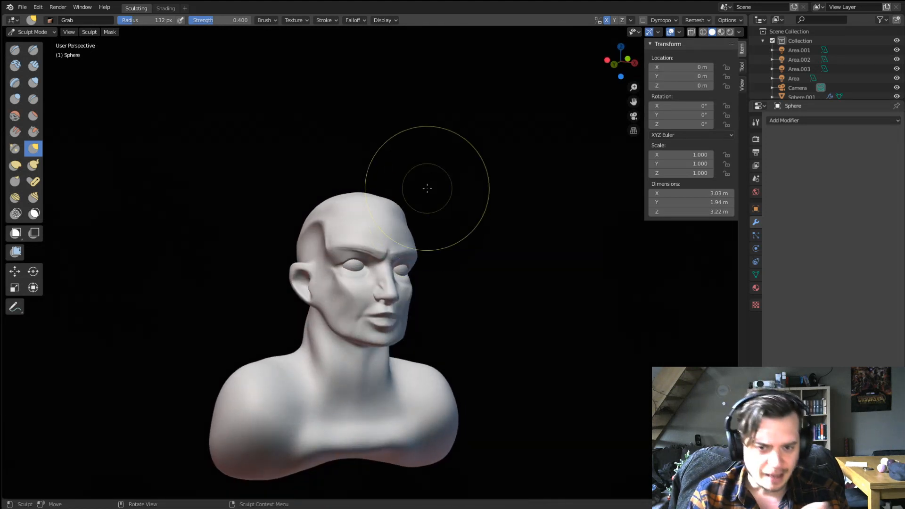
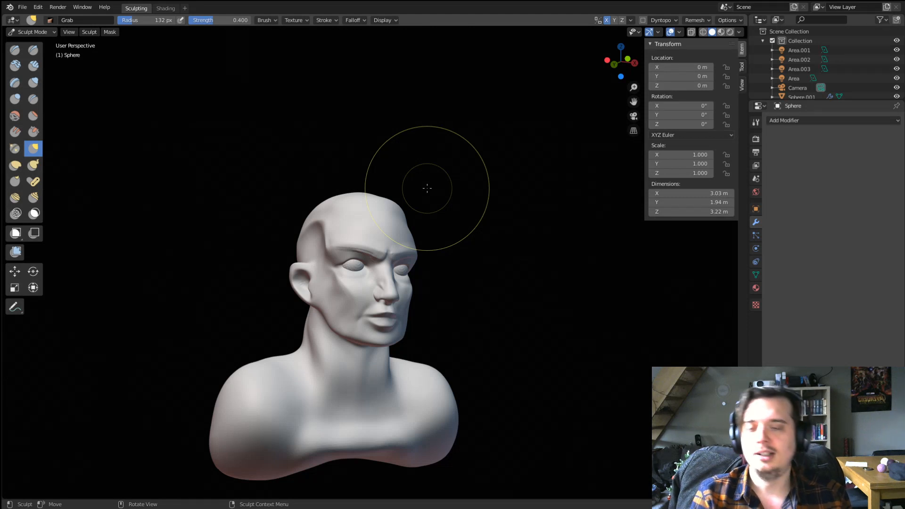
# Carve along the outer brow with the inverted Clay Strips brush at 73 px and smooth the strokes.
pyautogui.moveTo(368, 287)
pyautogui.mouseDown(button='middle')
pyautogui.moveTo(297, 299)
pyautogui.moveTo(334, 250)
pyautogui.mouseUp(button='middle')
pyautogui.scroll(2, 298, 296)
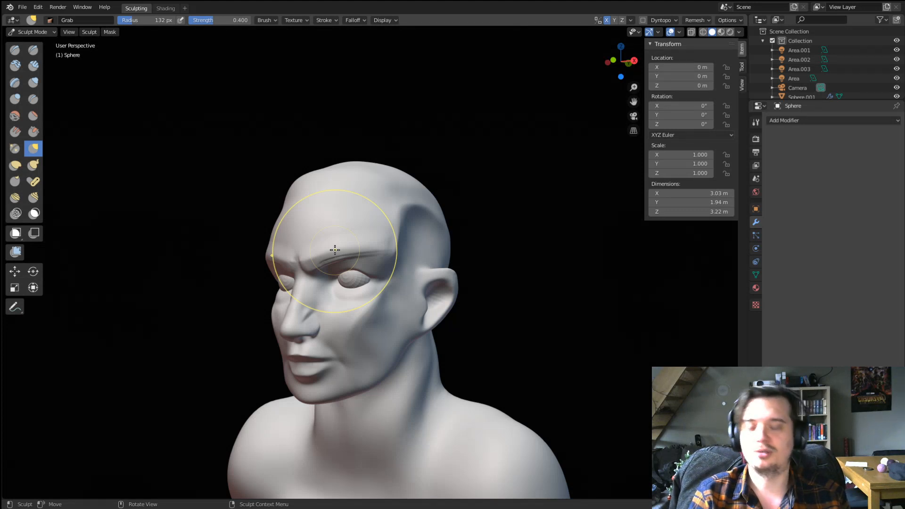
pyautogui.moveTo(334, 250); pyautogui.dragTo(303, 284, button='middle')
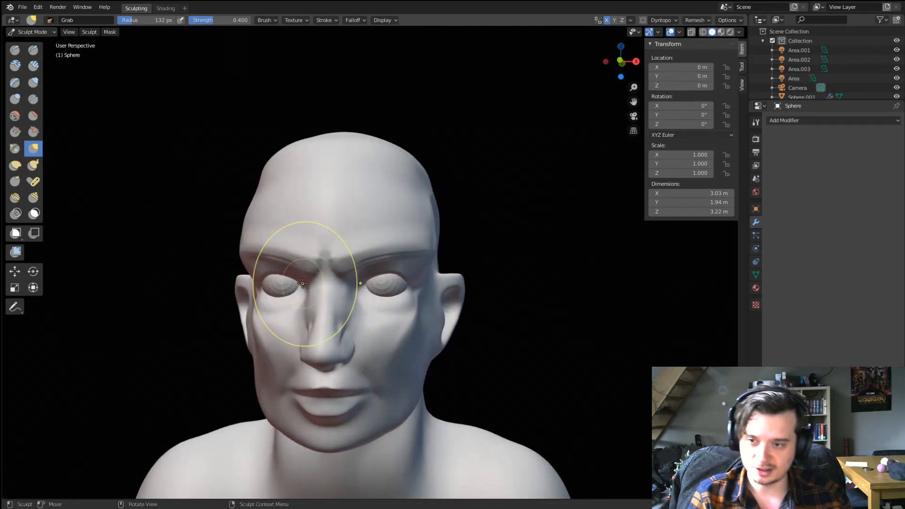
pyautogui.click(32, 65)
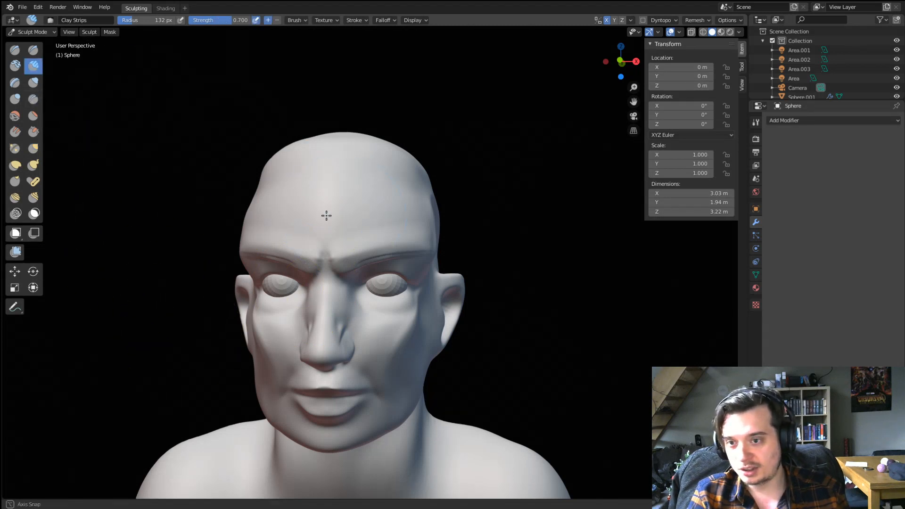
pyautogui.moveTo(326, 215); pyautogui.dragTo(330, 239, button='middle')
pyautogui.press('f')
pyautogui.click(366, 236)
pyautogui.moveTo(369, 254)
pyautogui.keyDown('ctrl'); pyautogui.mouseDown()
pyautogui.moveTo(396, 221)
pyautogui.moveTo(249, 274)
pyautogui.mouseUp(); pyautogui.keyUp('ctrl')
pyautogui.moveTo(264, 250)
pyautogui.keyDown('shift'); pyautogui.mouseDown()
pyautogui.moveTo(335, 231)
pyautogui.moveTo(259, 257)
pyautogui.mouseUp(); pyautogui.keyUp('shift')
# Carve the side of the forehead with the inverted Clay Strips brush and smooth the brow below it.
pyautogui.moveTo(318, 206); pyautogui.dragTo(352, 207, button='middle')
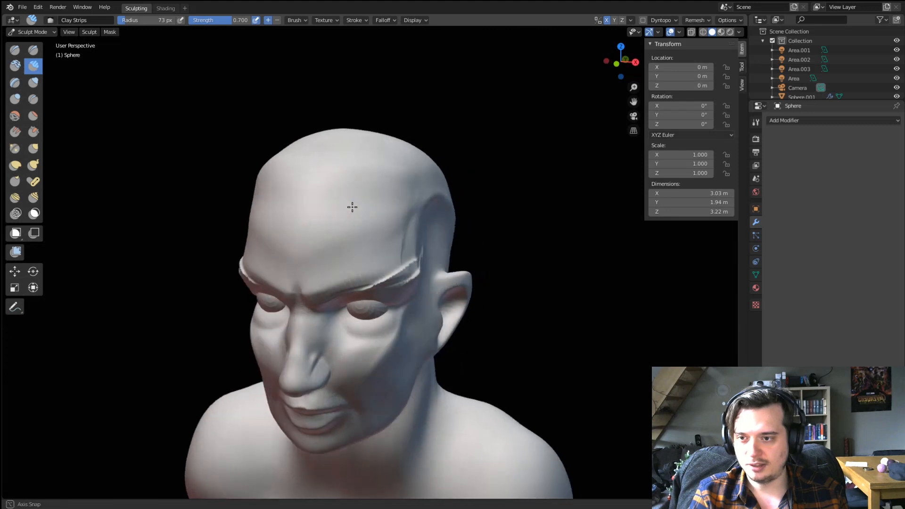
pyautogui.moveTo(344, 169)
pyautogui.keyDown('ctrl'); pyautogui.mouseDown()
pyautogui.moveTo(321, 166)
pyautogui.moveTo(400, 158)
pyautogui.moveTo(392, 202)
pyautogui.mouseUp(); pyautogui.keyUp('ctrl')
pyautogui.moveTo(387, 203); pyautogui.dragTo(353, 192, button='middle')
pyautogui.moveTo(337, 264)
pyautogui.keyDown('shift'); pyautogui.mouseDown()
pyautogui.moveTo(361, 259)
pyautogui.moveTo(329, 257)
pyautogui.mouseUp(); pyautogui.keyUp('shift')
# Define the edge of the upper eyelid with the Crease brush at 32 px.
pyautogui.moveTo(359, 203)
pyautogui.mouseDown(button='middle')
pyautogui.moveTo(383, 188)
pyautogui.moveTo(377, 181)
pyautogui.mouseUp(button='middle')
pyautogui.scroll(4, 374, 186)
pyautogui.click(37, 99)
pyautogui.press('f')
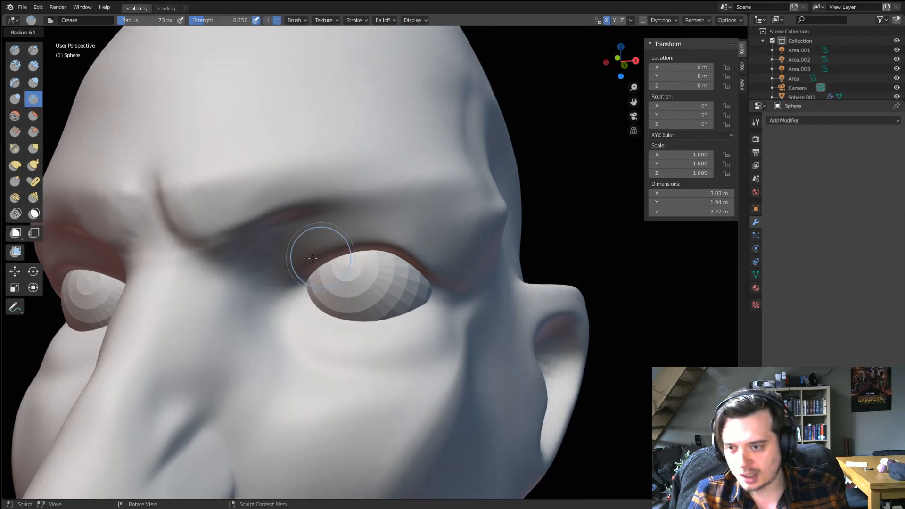
pyautogui.click(306, 262)
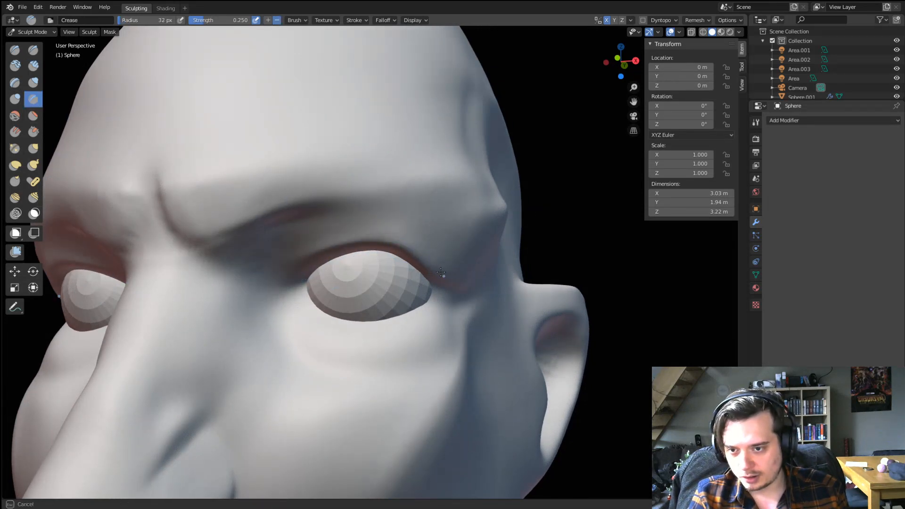
pyautogui.moveTo(440, 273); pyautogui.dragTo(426, 265)
# Deepen the outer eye corner toward the temple with the Crease brush at 50 px.
pyautogui.moveTo(424, 263); pyautogui.dragTo(381, 282, button='middle')
pyautogui.moveTo(380, 282); pyautogui.dragTo(411, 286)
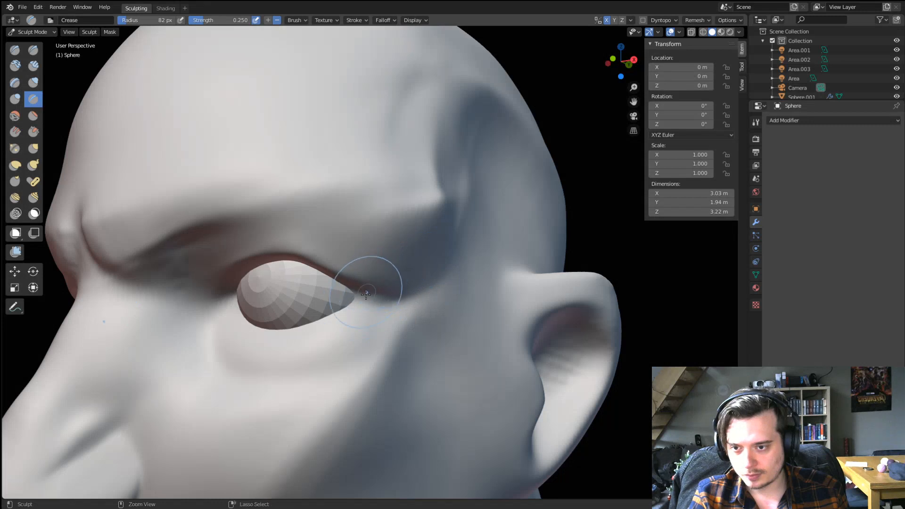
pyautogui.keyDown('ctrl'); pyautogui.moveTo(366, 295); pyautogui.dragTo(370, 299, button='middle'); pyautogui.keyUp('ctrl')
pyautogui.press('f')
pyautogui.click(372, 288)
pyautogui.moveTo(359, 288)
pyautogui.mouseDown()
pyautogui.moveTo(410, 278)
pyautogui.moveTo(428, 290)
pyautogui.mouseUp()
# Define the inner eye socket and the area beneath the brow with normal and inverted Crease strokes at 50 px.
pyautogui.keyDown('ctrl'); pyautogui.moveTo(469, 252); pyautogui.dragTo(457, 302, button='middle'); pyautogui.keyUp('ctrl')
pyautogui.moveTo(392, 283)
pyautogui.mouseDown(button='middle')
pyautogui.moveTo(428, 285)
pyautogui.moveTo(434, 266)
pyautogui.mouseUp(button='middle')
pyautogui.moveTo(308, 279); pyautogui.dragTo(336, 289)
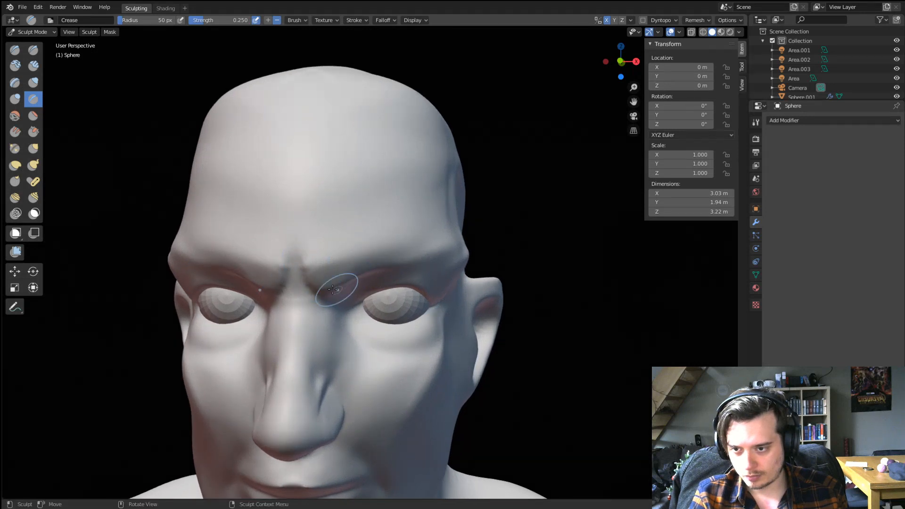
pyautogui.moveTo(337, 289); pyautogui.dragTo(319, 246, button='middle')
pyautogui.moveTo(318, 246)
pyautogui.keyDown('ctrl'); pyautogui.mouseDown()
pyautogui.moveTo(390, 237)
pyautogui.moveTo(349, 244)
pyautogui.mouseUp(); pyautogui.keyUp('ctrl')
pyautogui.moveTo(351, 245)
pyautogui.keyDown('ctrl'); pyautogui.mouseDown(button='middle')
pyautogui.moveTo(355, 284)
pyautogui.moveTo(357, 250)
pyautogui.mouseUp(button='middle'); pyautogui.keyUp('ctrl')
pyautogui.moveTo(358, 248); pyautogui.dragTo(303, 257)
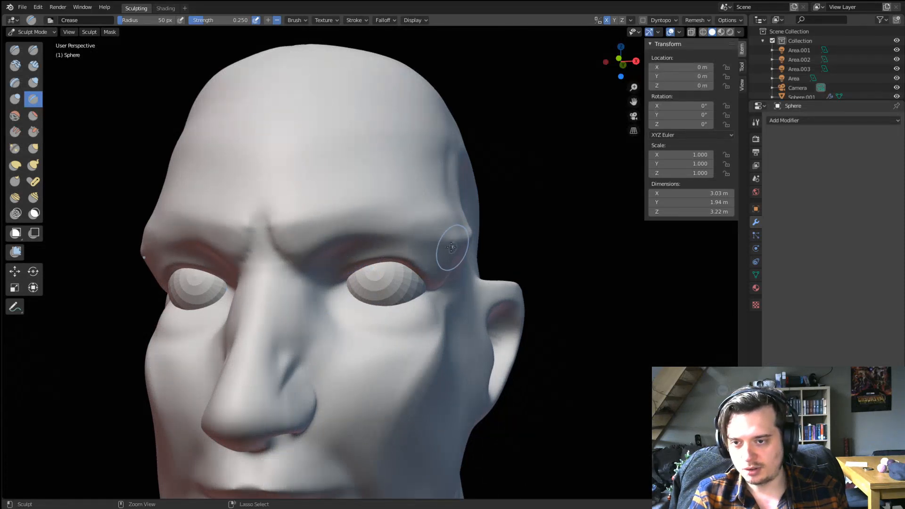
# Lower the brow area above the eye with the Grab brush at 151 px.
pyautogui.moveTo(404, 246)
pyautogui.mouseDown(button='middle')
pyautogui.moveTo(417, 238)
pyautogui.moveTo(394, 285)
pyautogui.mouseUp(button='middle')
pyautogui.press('g')
pyautogui.press('f')
pyautogui.click(426, 279)
pyautogui.moveTo(356, 269); pyautogui.dragTo(351, 281)
pyautogui.moveTo(351, 280); pyautogui.dragTo(333, 256, button='middle')
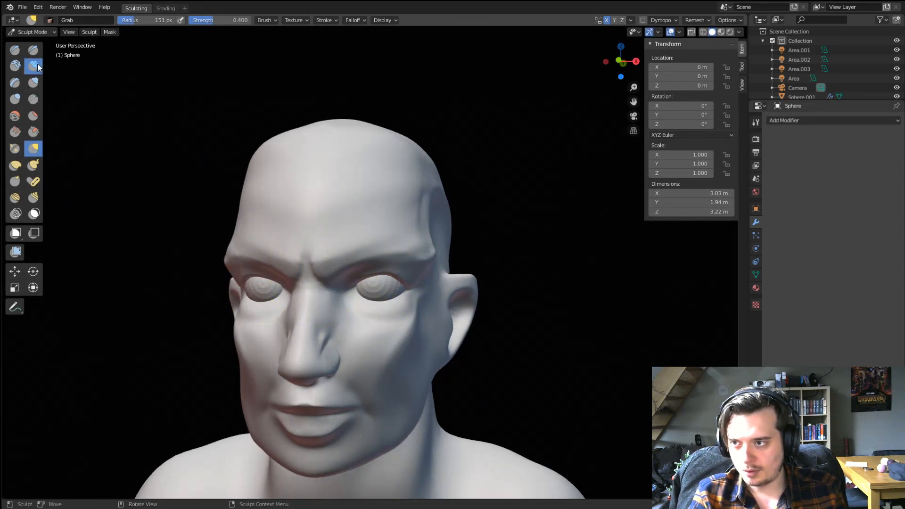
# Build up both brows from the frown area outward with the Clay Strips brush, starting at 28 px.
pyautogui.click(33, 66)
pyautogui.moveTo(282, 253); pyautogui.dragTo(327, 243)
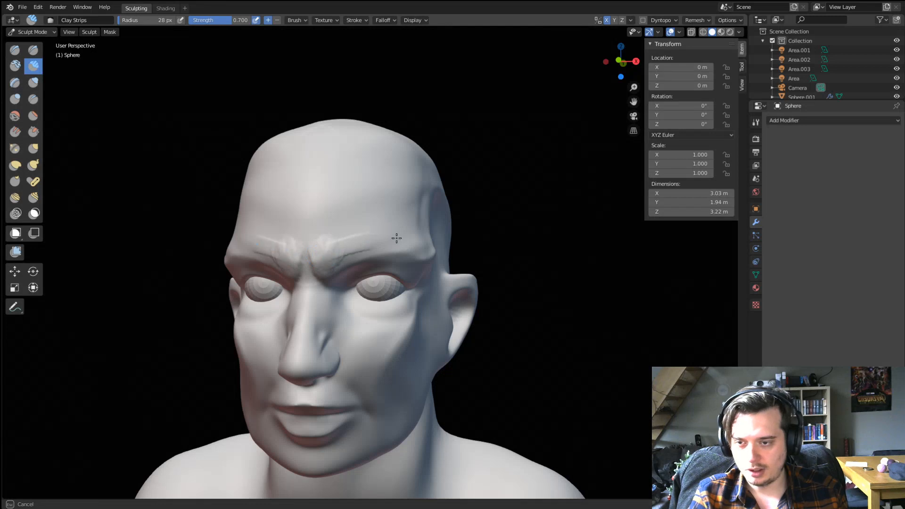
pyautogui.moveTo(396, 239); pyautogui.dragTo(419, 245)
pyautogui.moveTo(325, 252)
pyautogui.mouseDown()
pyautogui.moveTo(420, 243)
pyautogui.moveTo(352, 232)
pyautogui.moveTo(366, 231)
pyautogui.mouseUp()
pyautogui.press('f')
pyautogui.click(337, 257)
pyautogui.moveTo(363, 210)
pyautogui.mouseDown(button='middle')
pyautogui.moveTo(342, 226)
pyautogui.moveTo(258, 242)
pyautogui.moveTo(343, 260)
pyautogui.mouseUp(button='middle')
# Pull the inner brow down beside the nose bridge with the Grab brush at 94 px.
pyautogui.press('g')
pyautogui.press('f')
pyautogui.click(307, 246)
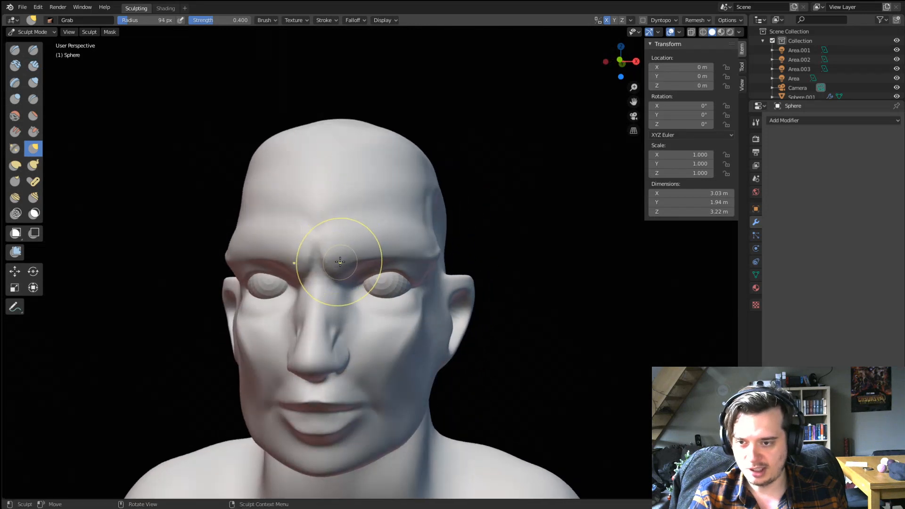
pyautogui.moveTo(334, 254); pyautogui.dragTo(331, 266)
pyautogui.moveTo(335, 268); pyautogui.dragTo(332, 280)
# Raise the outer brow above the eye from a low view with the Grab brush at 90 px.
pyautogui.press('f')
pyautogui.click(359, 271)
pyautogui.moveTo(351, 257)
pyautogui.mouseDown(button='middle')
pyautogui.moveTo(355, 266)
pyautogui.moveTo(353, 215)
pyautogui.moveTo(334, 202)
pyautogui.moveTo(360, 234)
pyautogui.moveTo(341, 186)
pyautogui.moveTo(337, 231)
pyautogui.moveTo(342, 202)
pyautogui.mouseUp(button='middle')
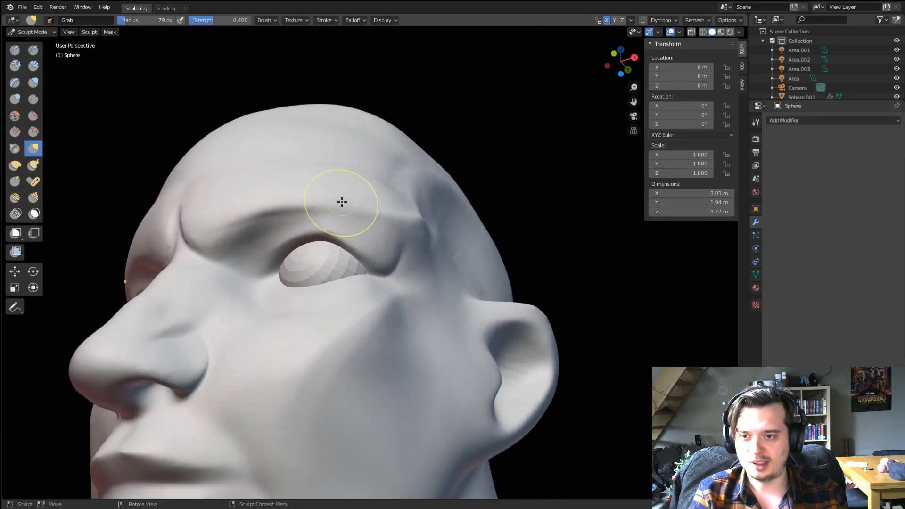
pyautogui.press('f')
pyautogui.click(347, 205)
pyautogui.moveTo(346, 205); pyautogui.dragTo(347, 193)
pyautogui.moveTo(327, 203)
pyautogui.mouseDown()
pyautogui.moveTo(326, 193)
pyautogui.moveTo(337, 195)
pyautogui.mouseUp()
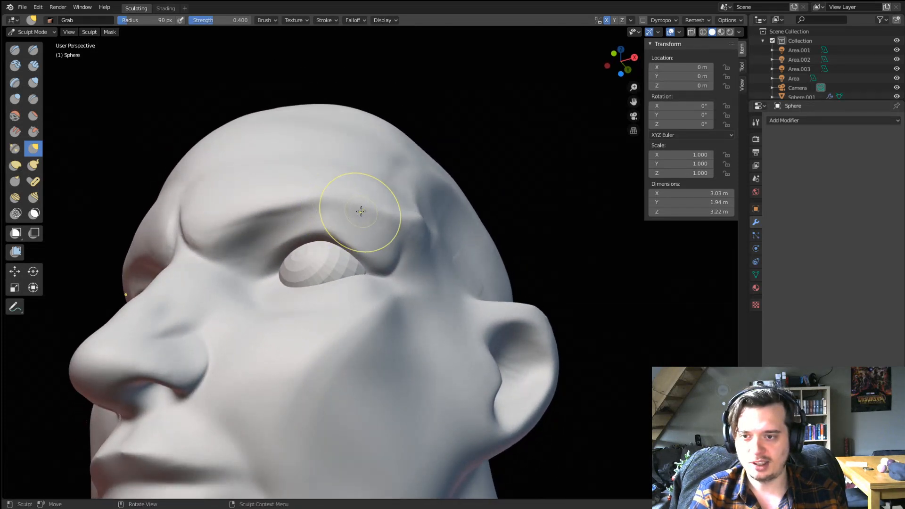
# Nudge the outer brow inward with the Grab brush, and deepen the fold above the eye with the Crease brush at 33 px.
pyautogui.moveTo(389, 212); pyautogui.dragTo(333, 278, button='middle')
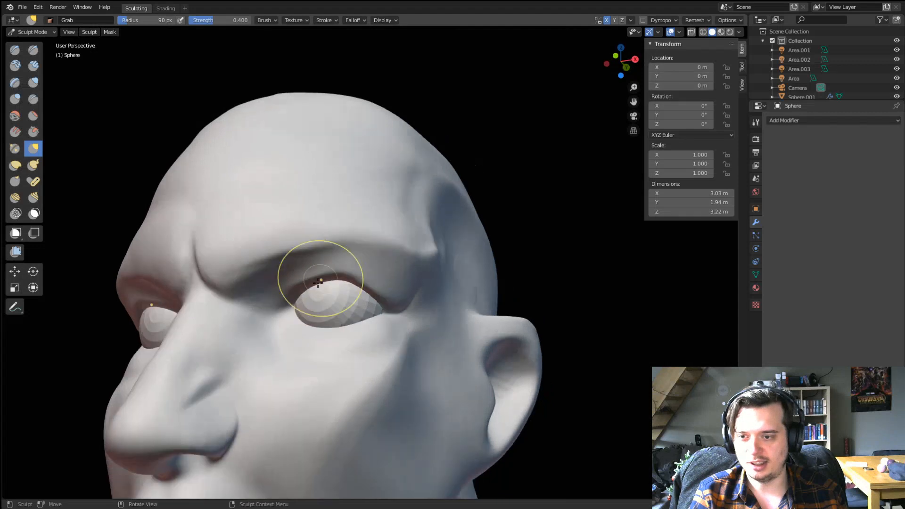
pyautogui.moveTo(426, 267); pyautogui.dragTo(422, 267)
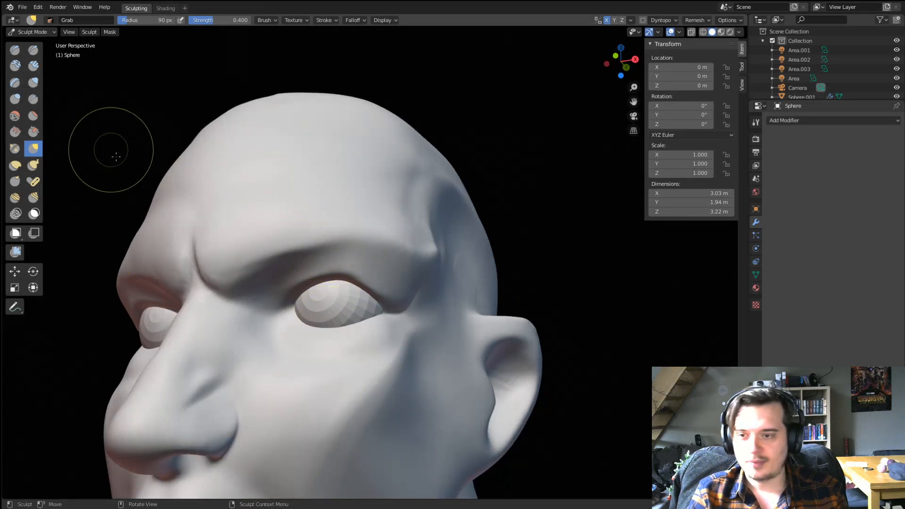
pyautogui.click(33, 99)
pyautogui.moveTo(272, 291); pyautogui.dragTo(352, 254)
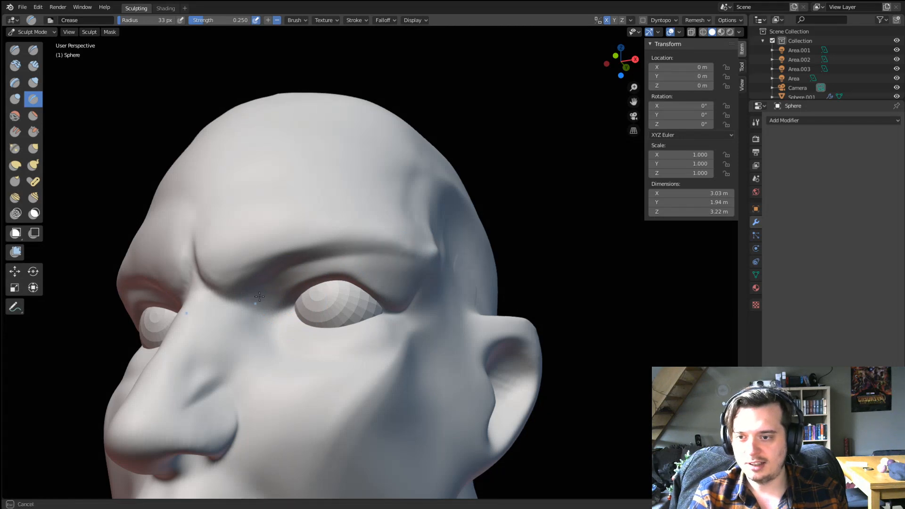
# Refine the outer end of the brow ridge above the eye with the inverted Crease brush.
pyautogui.moveTo(281, 283)
pyautogui.mouseDown(button='middle')
pyautogui.moveTo(362, 267)
pyautogui.moveTo(292, 283)
pyautogui.moveTo(307, 347)
pyautogui.moveTo(321, 282)
pyautogui.moveTo(295, 297)
pyautogui.mouseUp(button='middle')
pyautogui.press('g')
pyautogui.scroll(4, 299, 282)
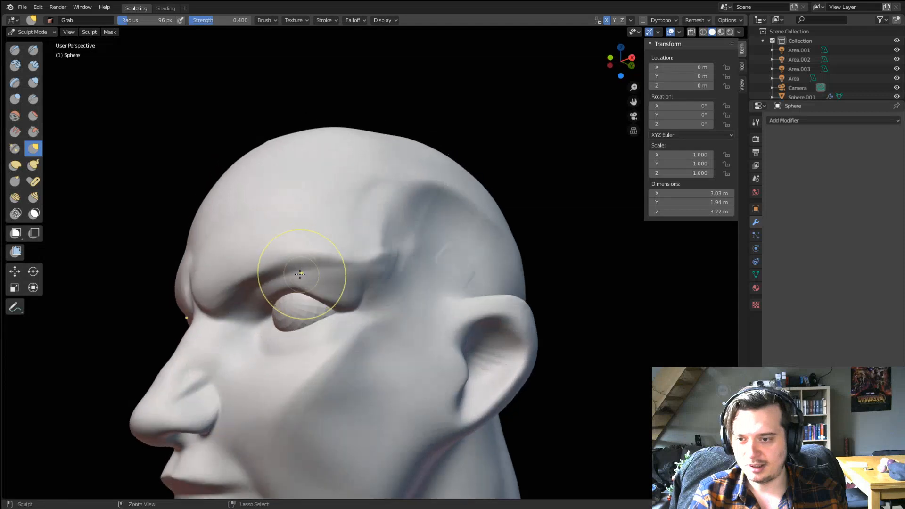
pyautogui.click(33, 98)
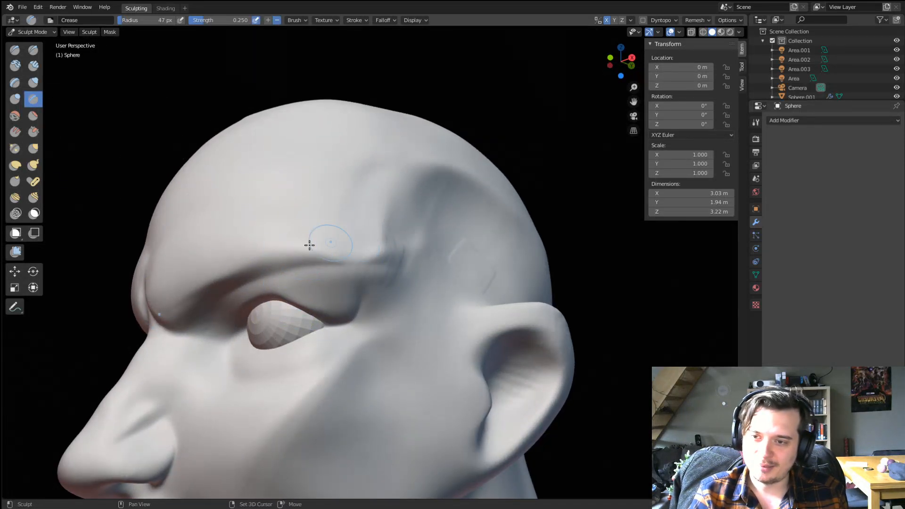
pyautogui.moveTo(344, 251)
pyautogui.keyDown('ctrl'); pyautogui.mouseDown()
pyautogui.moveTo(264, 257)
pyautogui.moveTo(308, 267)
pyautogui.mouseUp(); pyautogui.keyUp('ctrl')
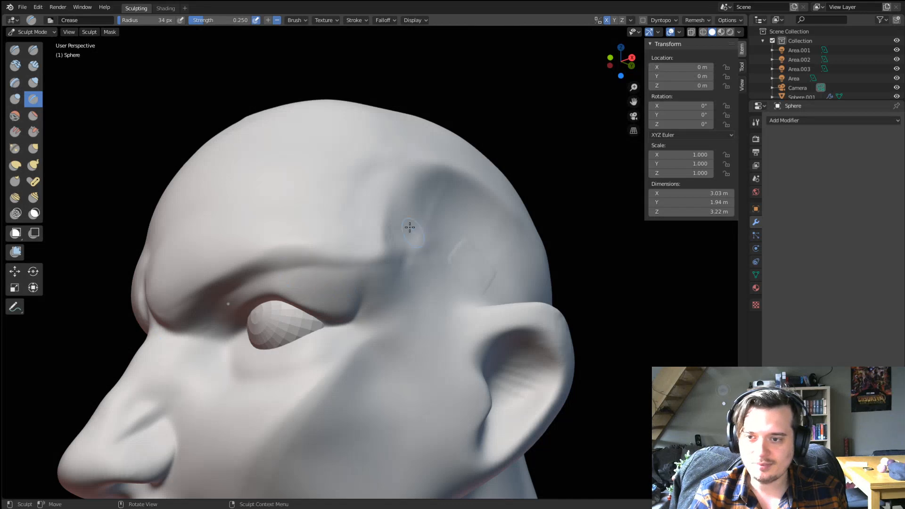
# Reshape the temple and the side of the skull from a side view with the Grab brush at 148 px.
pyautogui.moveTo(409, 228); pyautogui.dragTo(331, 266, button='middle')
pyautogui.press('g')
pyautogui.moveTo(393, 257)
pyautogui.mouseDown(button='middle')
pyautogui.moveTo(425, 255)
pyautogui.moveTo(440, 266)
pyautogui.moveTo(430, 257)
pyautogui.mouseUp(button='middle')
pyautogui.press('f')
pyautogui.click(474, 264)
pyautogui.moveTo(449, 214)
pyautogui.mouseDown(button='middle')
pyautogui.moveTo(450, 261)
pyautogui.moveTo(401, 278)
pyautogui.mouseUp(button='middle')
pyautogui.press('f')
pyautogui.click(382, 252)
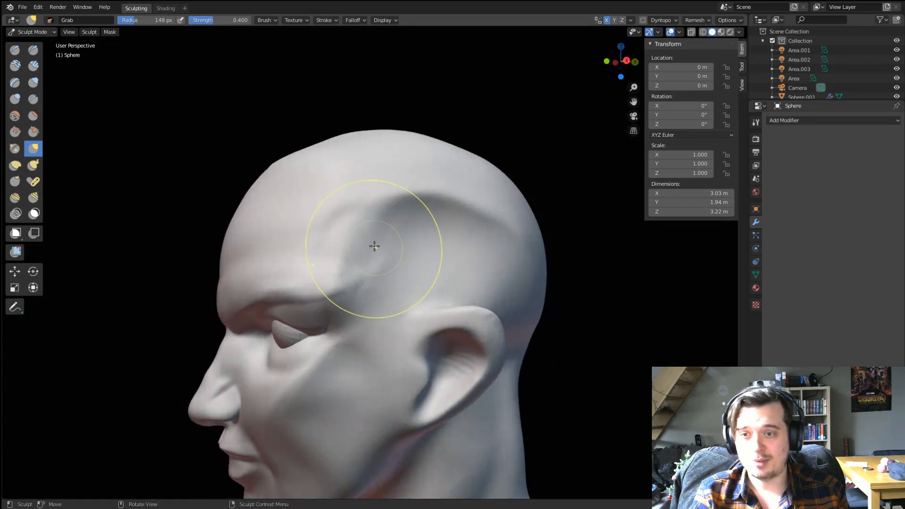
pyautogui.moveTo(381, 221); pyautogui.dragTo(374, 209)
pyautogui.moveTo(469, 221); pyautogui.dragTo(487, 217)
# Fill out the nostril wing with the Inflate/Deflate brush at 77 px.
pyautogui.moveTo(487, 216)
pyautogui.mouseDown(button='middle')
pyautogui.moveTo(454, 222)
pyautogui.moveTo(391, 292)
pyautogui.moveTo(344, 283)
pyautogui.moveTo(374, 282)
pyautogui.mouseUp(button='middle')
pyautogui.moveTo(346, 332); pyautogui.dragTo(350, 267, button='middle')
pyautogui.scroll(3, 341, 285)
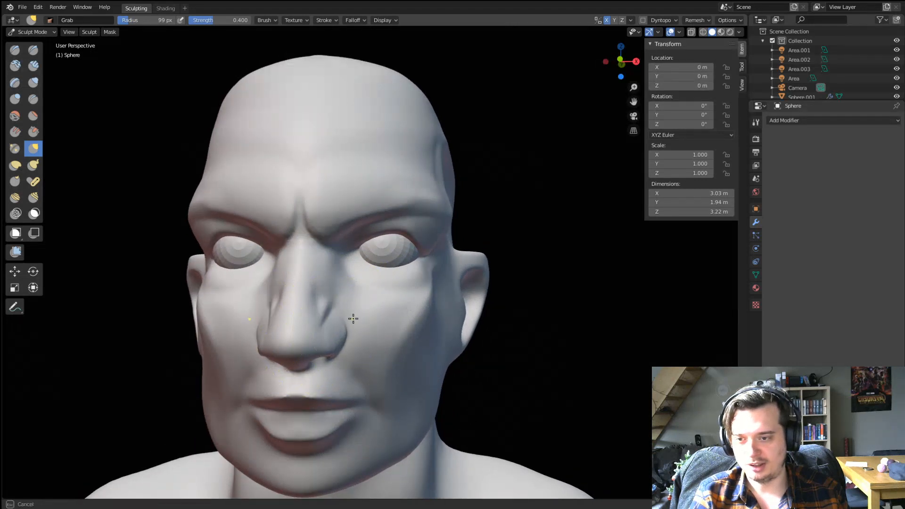
pyautogui.moveTo(313, 318)
pyautogui.mouseDown(button='middle')
pyautogui.moveTo(333, 327)
pyautogui.moveTo(344, 313)
pyautogui.moveTo(282, 293)
pyautogui.mouseUp(button='middle')
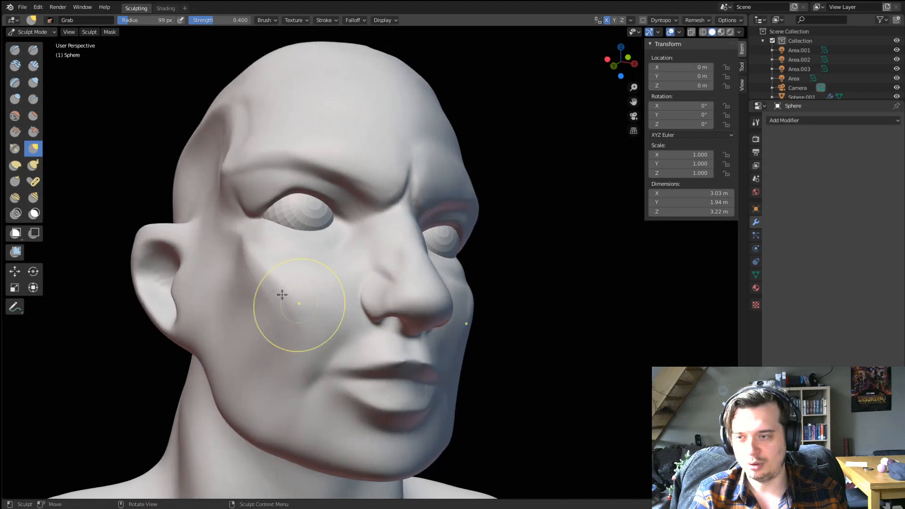
pyautogui.click(33, 82)
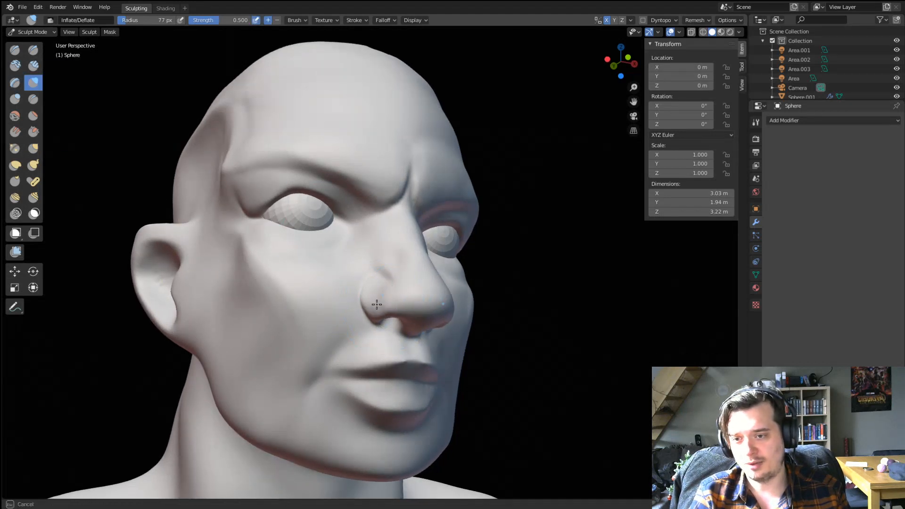
pyautogui.moveTo(376, 304)
pyautogui.mouseDown(button='middle')
pyautogui.moveTo(378, 294)
pyautogui.moveTo(336, 257)
pyautogui.moveTo(337, 290)
pyautogui.moveTo(315, 305)
pyautogui.moveTo(354, 321)
pyautogui.moveTo(297, 301)
pyautogui.mouseUp(button='middle')
pyautogui.press('g')
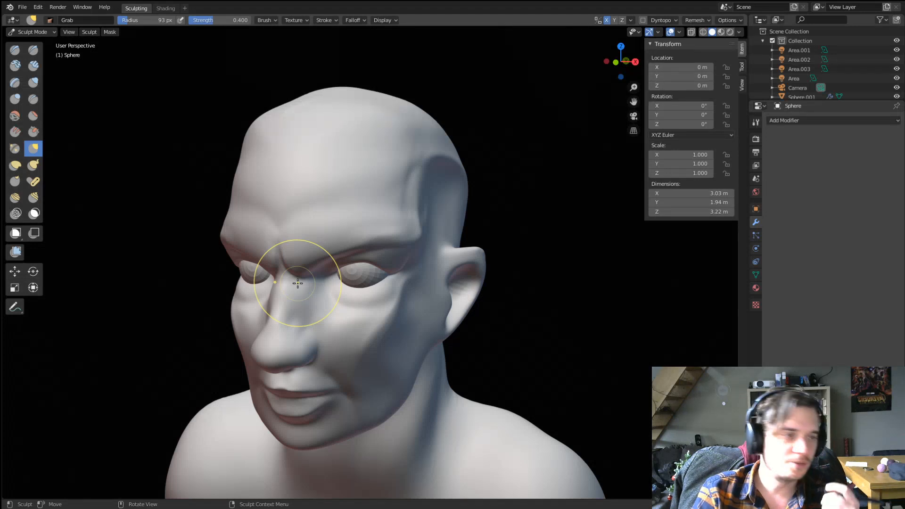
# Define the transition from the nose bridge to the nose tip with the Crease brush at 51 px.
pyautogui.moveTo(296, 334)
pyautogui.mouseDown(button='middle')
pyautogui.moveTo(319, 328)
pyautogui.moveTo(335, 293)
pyautogui.moveTo(340, 314)
pyautogui.moveTo(344, 286)
pyautogui.mouseUp(button='middle')
pyautogui.click(31, 103)
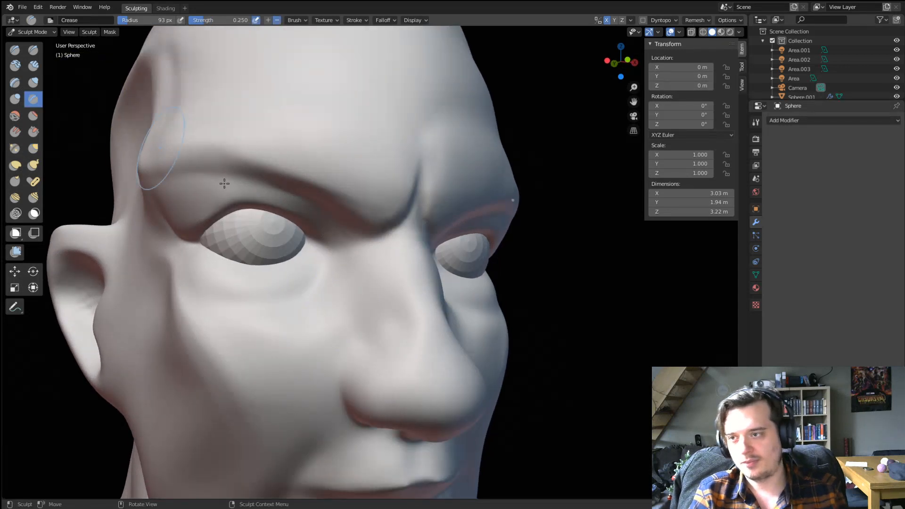
pyautogui.moveTo(416, 356)
pyautogui.mouseDown(button='middle')
pyautogui.moveTo(411, 347)
pyautogui.moveTo(435, 360)
pyautogui.mouseUp(button='middle')
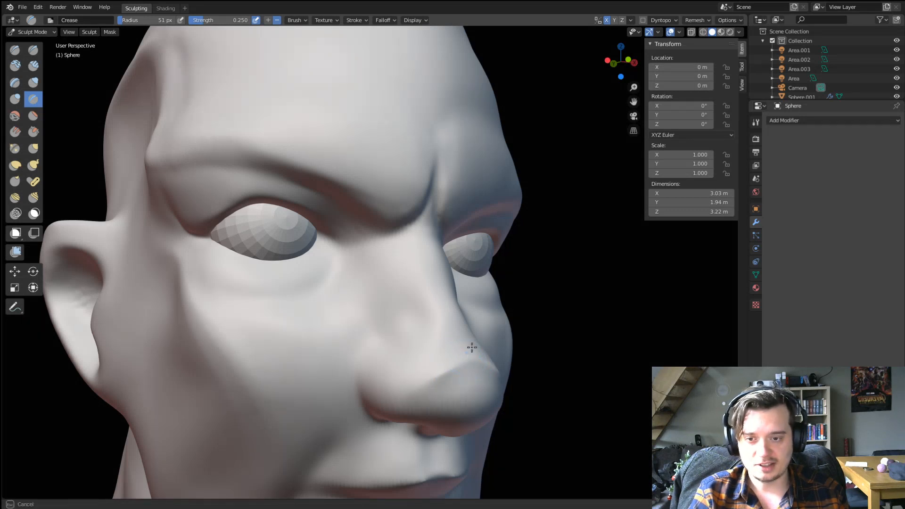
pyautogui.moveTo(472, 347); pyautogui.dragTo(485, 332)
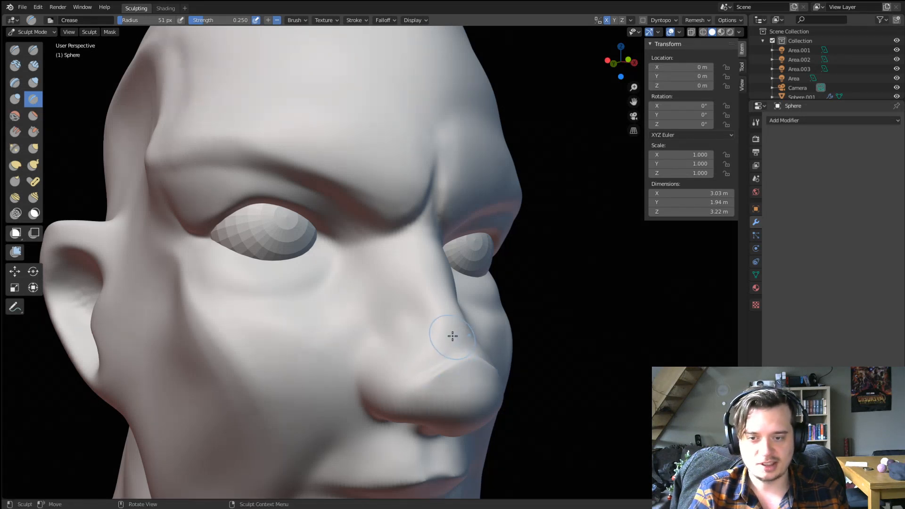
pyautogui.moveTo(452, 335); pyautogui.dragTo(442, 349, button='middle')
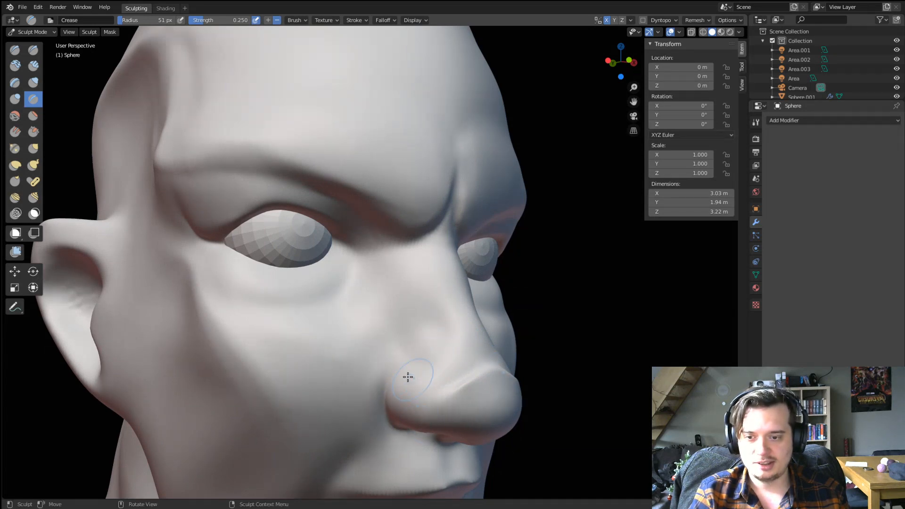
# Pull the nostril wing upward and outward from a low view with the Grab brush.
pyautogui.moveTo(407, 377); pyautogui.dragTo(402, 338, button='middle')
pyautogui.keyDown('shift'); pyautogui.moveTo(401, 358); pyautogui.dragTo(400, 281, button='middle'); pyautogui.keyUp('shift')
pyautogui.press('g')
pyautogui.press('f')
pyautogui.click(409, 330)
pyautogui.press('f')
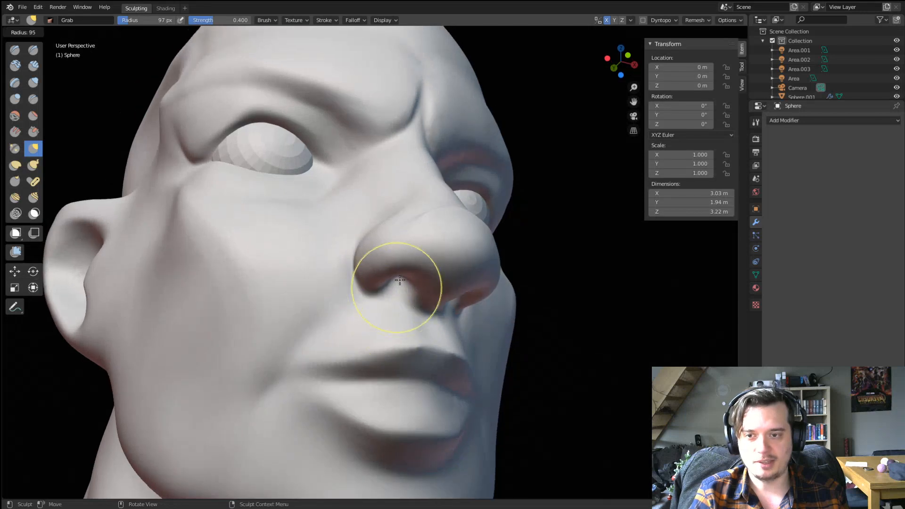
pyautogui.click(399, 280)
pyautogui.moveTo(400, 281)
pyautogui.mouseDown()
pyautogui.moveTo(404, 273)
pyautogui.moveTo(375, 235)
pyautogui.mouseUp()
pyautogui.press('f')
pyautogui.click(388, 252)
pyautogui.moveTo(378, 245); pyautogui.dragTo(387, 273, button='middle')
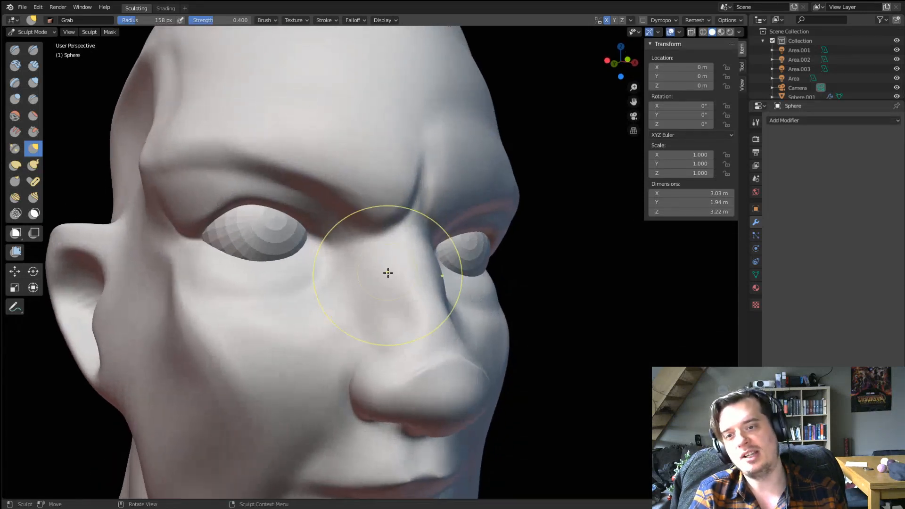
# Raise the nose tip with the Grab brush at 137 px and adjust its profile at 105 px.
pyautogui.press('f')
pyautogui.click(378, 276)
pyautogui.moveTo(412, 365); pyautogui.dragTo(416, 326)
pyautogui.moveTo(416, 325); pyautogui.dragTo(452, 317, button='middle')
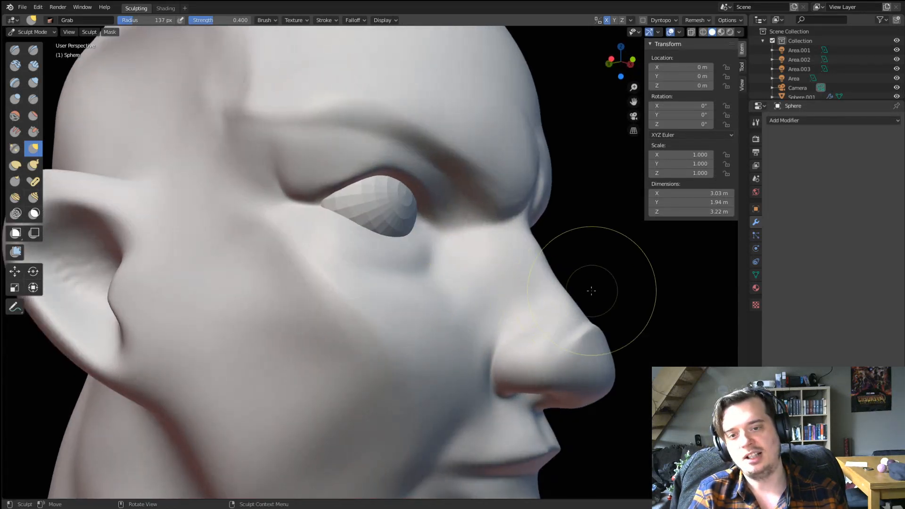
pyautogui.moveTo(591, 291); pyautogui.dragTo(601, 294, button='middle')
pyautogui.press('f')
pyautogui.click(599, 302)
pyautogui.moveTo(594, 337); pyautogui.dragTo(596, 327)
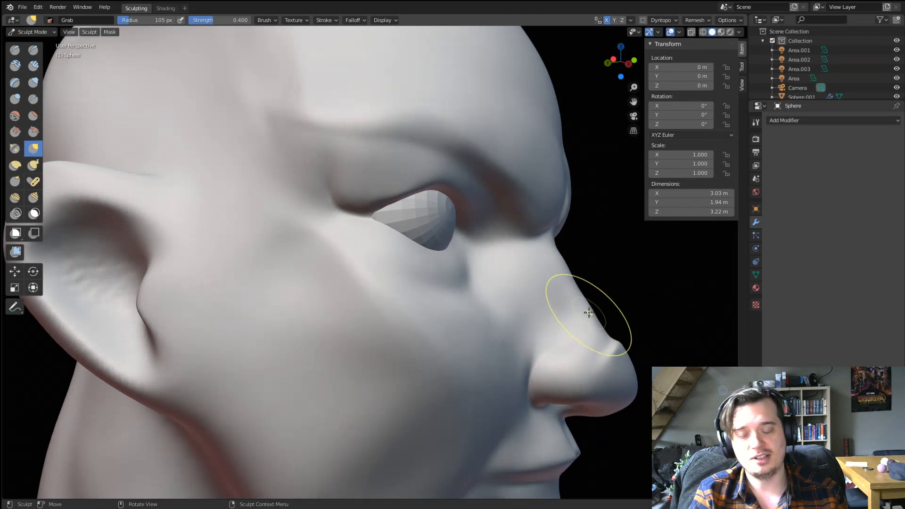
# Even out the bump on the nose profile above the tip with the Grab brush at 79 px.
pyautogui.keyDown('ctrl'); pyautogui.moveTo(575, 283); pyautogui.dragTo(537, 303, button='middle'); pyautogui.keyUp('ctrl')
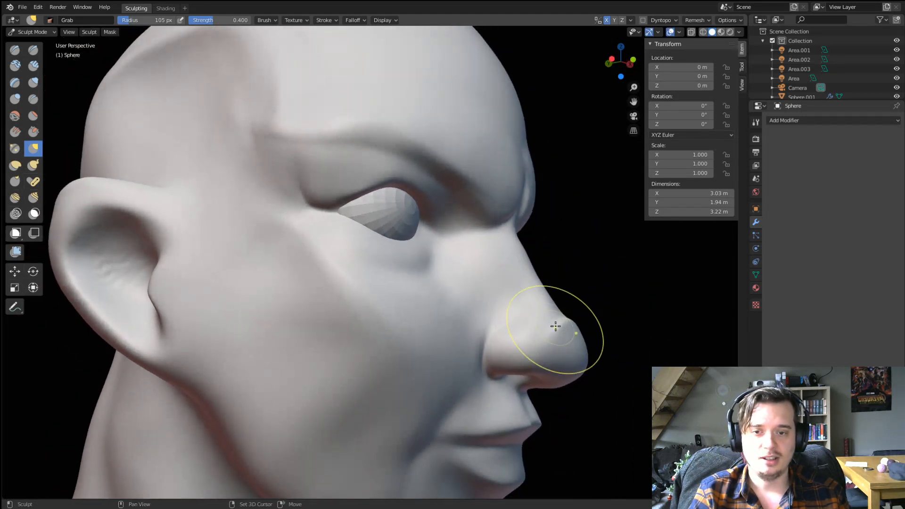
pyautogui.press('f')
pyautogui.click(552, 325)
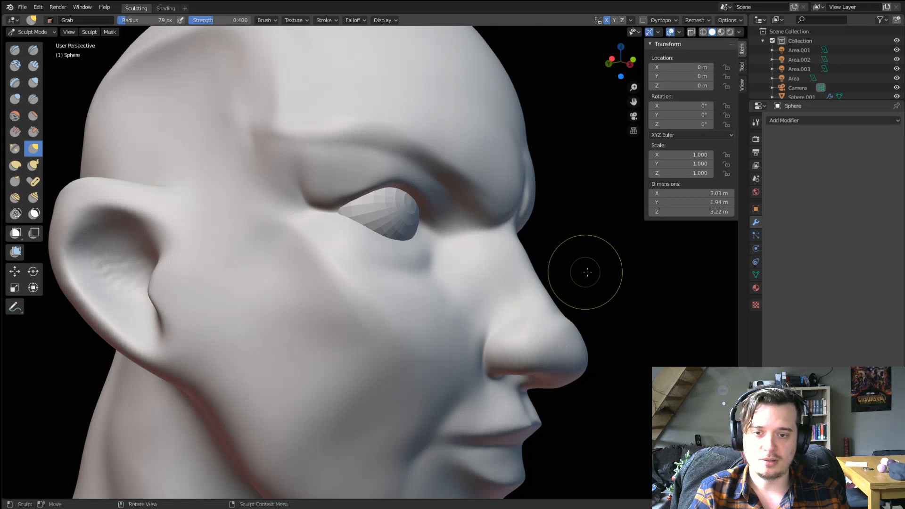
pyautogui.moveTo(586, 269); pyautogui.dragTo(475, 310, button='middle')
# Lift the side of the nose tip and widen it outward with the Grab brush enlarged to about 91 px.
pyautogui.moveTo(319, 320)
pyautogui.mouseDown(button='middle')
pyautogui.moveTo(324, 344)
pyautogui.moveTo(343, 354)
pyautogui.moveTo(349, 343)
pyautogui.mouseUp(button='middle')
pyautogui.press('f')
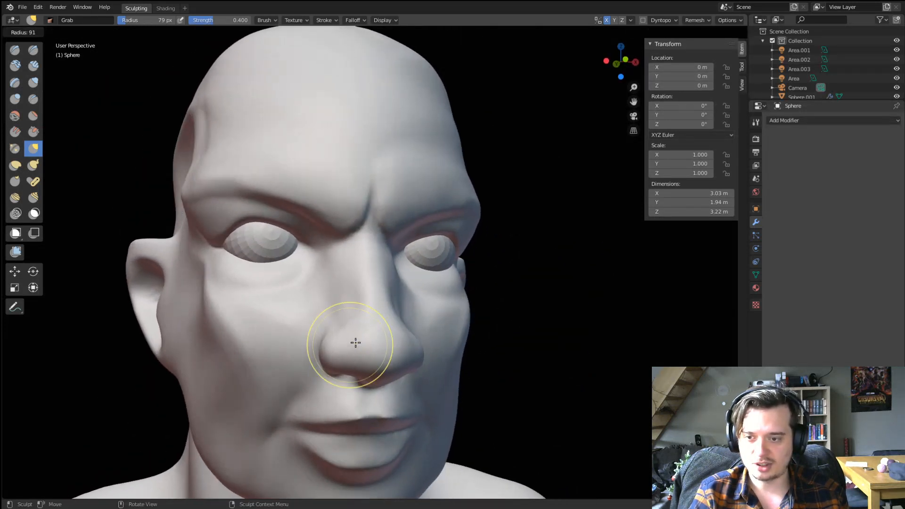
pyautogui.click(356, 344)
pyautogui.moveTo(355, 339); pyautogui.dragTo(352, 329)
pyautogui.moveTo(349, 331); pyautogui.dragTo(404, 327, button='middle')
pyautogui.moveTo(404, 327); pyautogui.dragTo(415, 323)
pyautogui.moveTo(414, 324); pyautogui.dragTo(303, 359, button='middle')
# Carve the nostril opening deeper from below with the inverted Blob brush at 75 px.
pyautogui.scroll(2, 390, 256)
pyautogui.moveTo(381, 258)
pyautogui.mouseDown(button='middle')
pyautogui.moveTo(481, 295)
pyautogui.moveTo(545, 304)
pyautogui.moveTo(495, 309)
pyautogui.moveTo(473, 289)
pyautogui.mouseUp(button='middle')
pyautogui.scroll(2, 388, 253)
pyautogui.press('f')
pyautogui.click(416, 267)
pyautogui.press('f')
pyautogui.click(530, 304)
pyautogui.click(15, 98)
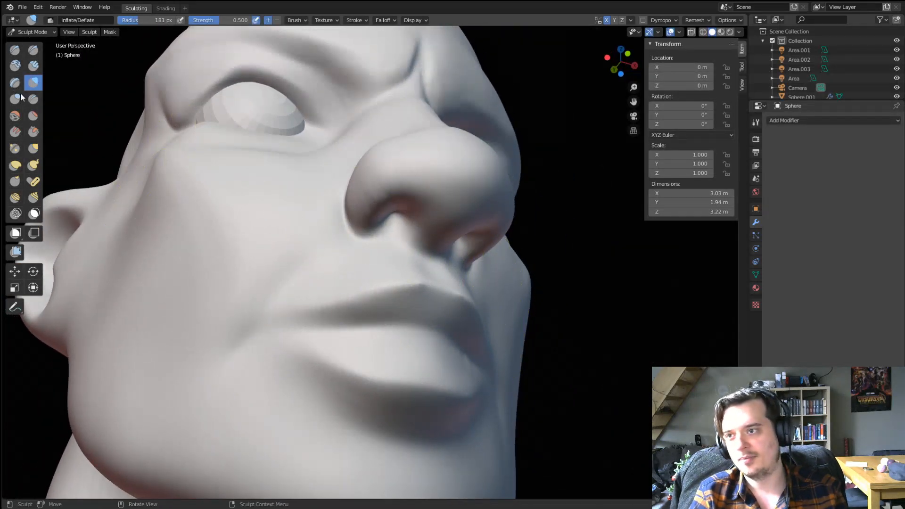
pyautogui.moveTo(390, 253); pyautogui.dragTo(373, 233, button='middle')
pyautogui.press('f')
pyautogui.click(418, 228)
pyautogui.moveTo(427, 221)
pyautogui.keyDown('ctrl'); pyautogui.mouseDown()
pyautogui.moveTo(441, 206)
pyautogui.moveTo(414, 217)
pyautogui.moveTo(438, 202)
pyautogui.mouseUp(); pyautogui.keyUp('ctrl')
pyautogui.scroll(-1, 410, 225)
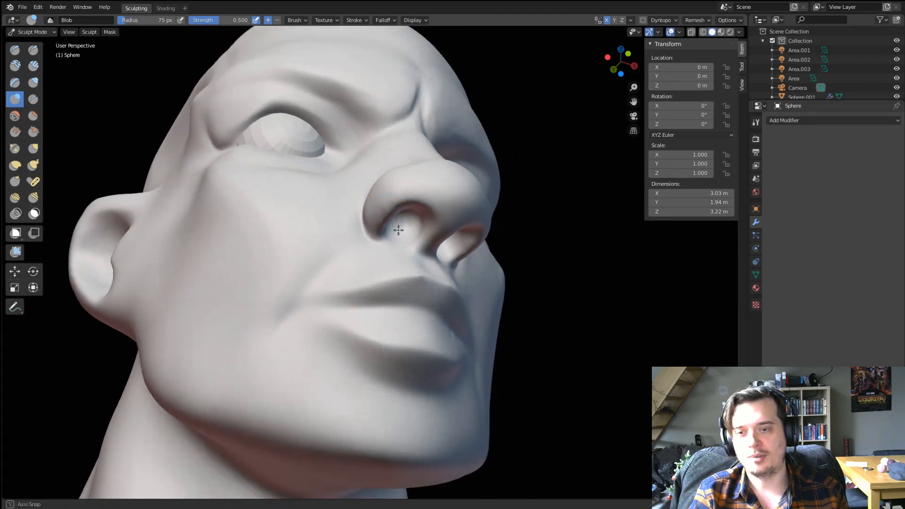
# Raise the nostril rim from a low view with the Grab brush, and reduce the brush radius to 62 px.
pyautogui.moveTo(396, 230); pyautogui.dragTo(390, 214, button='middle')
pyautogui.press('g')
pyautogui.press('f')
pyautogui.click(391, 213)
pyautogui.moveTo(400, 192)
pyautogui.mouseDown()
pyautogui.moveTo(393, 186)
pyautogui.moveTo(415, 161)
pyautogui.moveTo(395, 162)
pyautogui.mouseUp()
pyautogui.press('f')
pyautogui.click(383, 175)
pyautogui.moveTo(381, 174); pyautogui.dragTo(346, 258, button='middle')
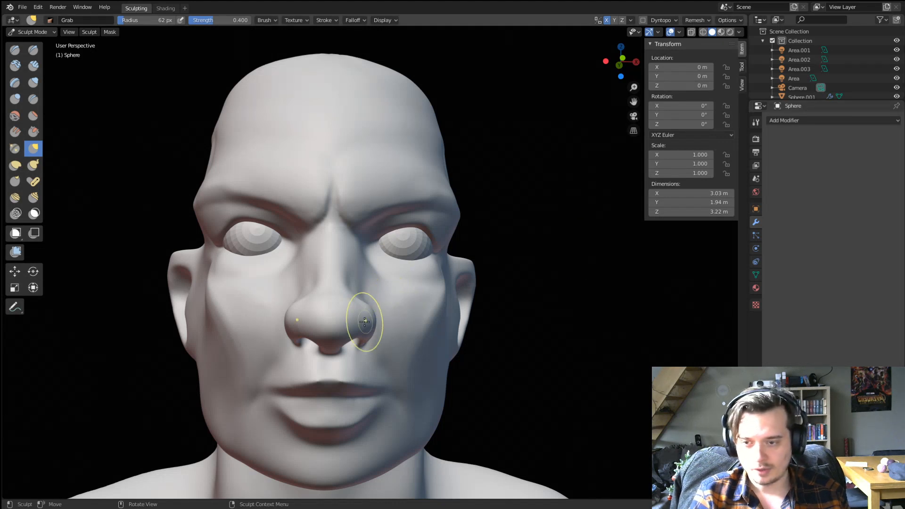
# Pull the nostril area up and inward with the Grab brush at 108 px, and lift the wing at 94 px.
pyautogui.moveTo(357, 325)
pyautogui.mouseDown(button='middle')
pyautogui.moveTo(331, 368)
pyautogui.moveTo(346, 365)
pyautogui.mouseUp(button='middle')
pyautogui.press('f')
pyautogui.click(351, 368)
pyautogui.moveTo(345, 367); pyautogui.dragTo(336, 348)
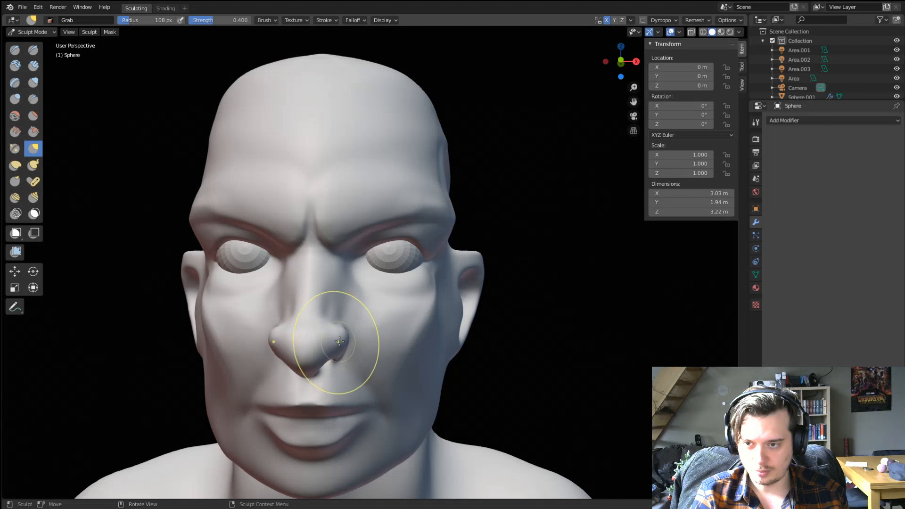
pyautogui.moveTo(339, 341); pyautogui.dragTo(369, 342, button='middle')
pyautogui.press('f')
pyautogui.click(364, 342)
pyautogui.moveTo(365, 342); pyautogui.dragTo(368, 324)
pyautogui.moveTo(368, 323)
pyautogui.mouseDown(button='middle')
pyautogui.moveTo(381, 313)
pyautogui.moveTo(343, 323)
pyautogui.moveTo(360, 303)
pyautogui.moveTo(326, 313)
pyautogui.mouseUp(button='middle')
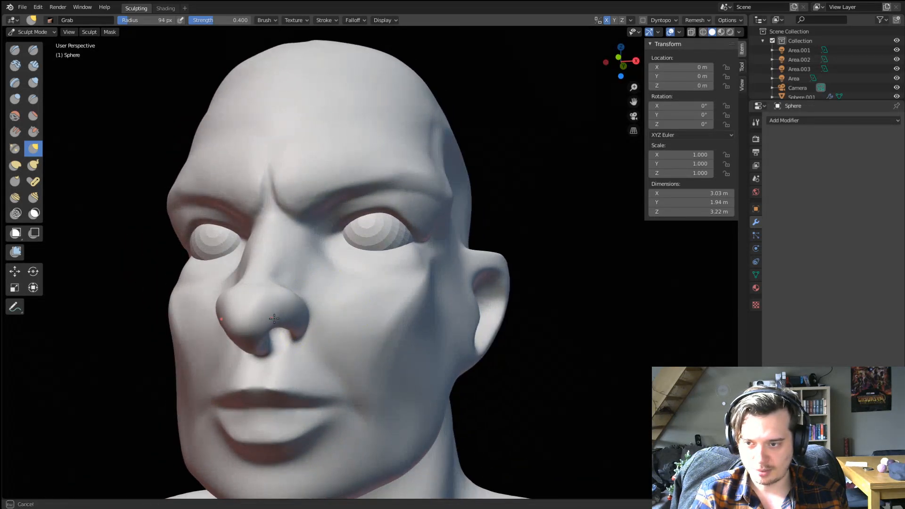
# Smooth the surface beside the nose tip and nudge the nostril wing slightly with the Grab brush at 94 px.
pyautogui.keyDown('shift'); pyautogui.moveTo(274, 318); pyautogui.dragTo(283, 325); pyautogui.keyUp('shift')
pyautogui.moveTo(306, 318); pyautogui.dragTo(329, 318, button='middle')
pyautogui.moveTo(326, 318); pyautogui.dragTo(323, 315)
# Reshape the underside of the nose below the tip by pulling it down and inward with the Grab brush.
pyautogui.moveTo(341, 336); pyautogui.dragTo(333, 341, button='middle')
pyautogui.press('f')
pyautogui.click(321, 343)
pyautogui.moveTo(321, 343); pyautogui.dragTo(290, 371)
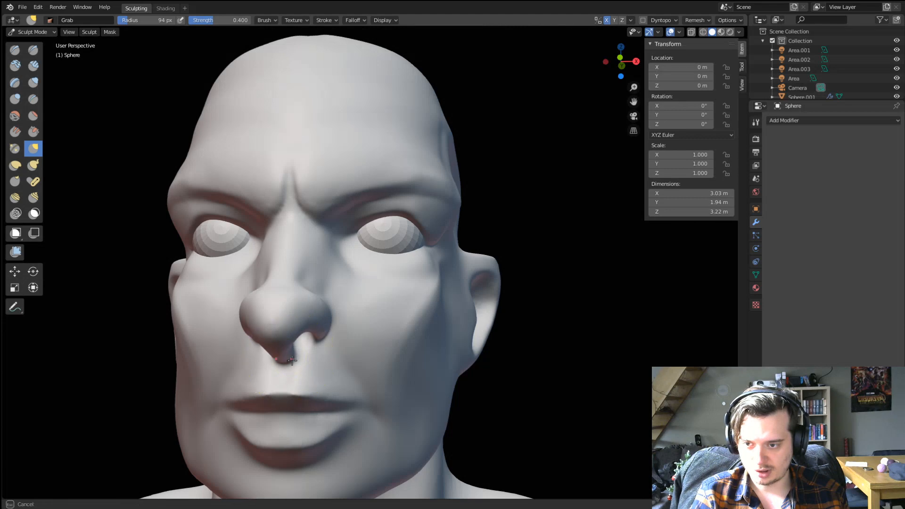
pyautogui.moveTo(292, 360)
pyautogui.mouseDown(button='middle')
pyautogui.moveTo(248, 358)
pyautogui.moveTo(294, 352)
pyautogui.mouseUp(button='middle')
pyautogui.moveTo(282, 346); pyautogui.dragTo(281, 346)
pyautogui.moveTo(282, 346); pyautogui.dragTo(299, 348, button='middle')
pyautogui.scroll(1, 299, 347)
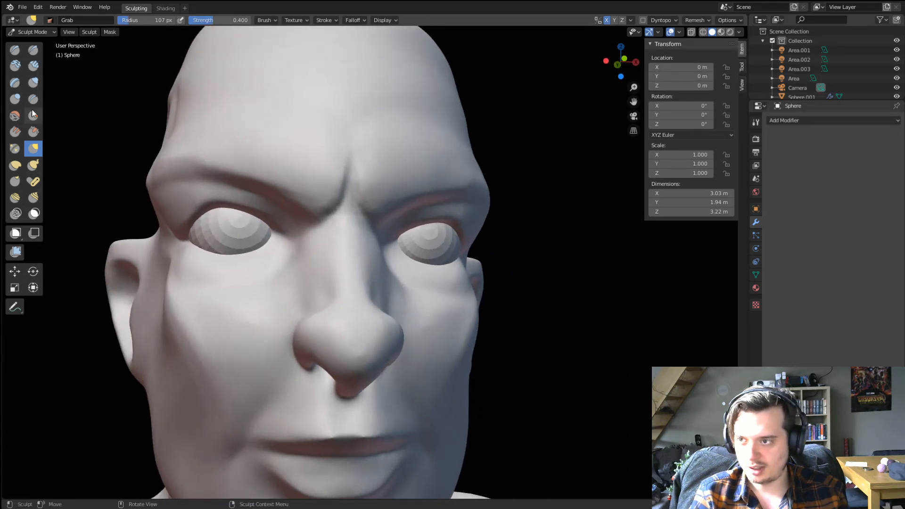
# Carve the groove between the nose tip and the nostril wing with the Crease brush at 28 px and 37 px.
pyautogui.click(33, 100)
pyautogui.moveTo(391, 332)
pyautogui.mouseDown(button='middle')
pyautogui.moveTo(418, 360)
pyautogui.moveTo(353, 369)
pyautogui.mouseUp(button='middle')
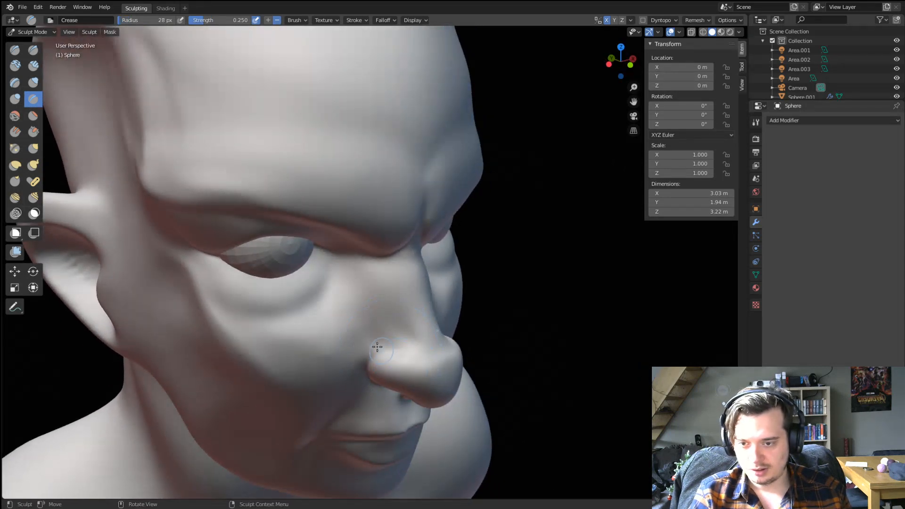
pyautogui.moveTo(411, 356); pyautogui.dragTo(410, 409)
pyautogui.moveTo(410, 341); pyautogui.dragTo(405, 308, button='middle')
pyautogui.moveTo(398, 311); pyautogui.dragTo(386, 344)
pyautogui.moveTo(395, 301); pyautogui.dragTo(389, 307, button='middle')
pyautogui.press('f')
pyautogui.click(393, 325)
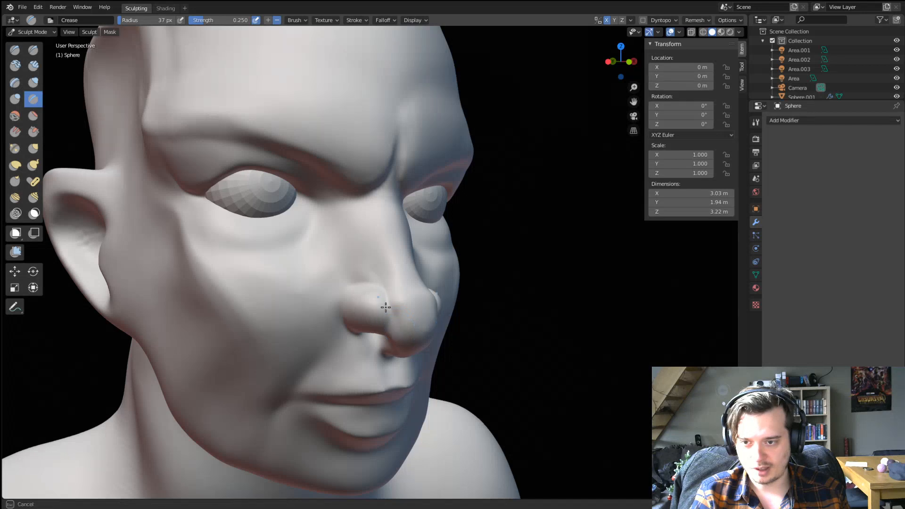
pyautogui.moveTo(403, 328)
pyautogui.mouseDown(button='middle')
pyautogui.moveTo(380, 292)
pyautogui.moveTo(335, 266)
pyautogui.mouseUp(button='middle')
pyautogui.moveTo(312, 232); pyautogui.dragTo(335, 259, button='middle')
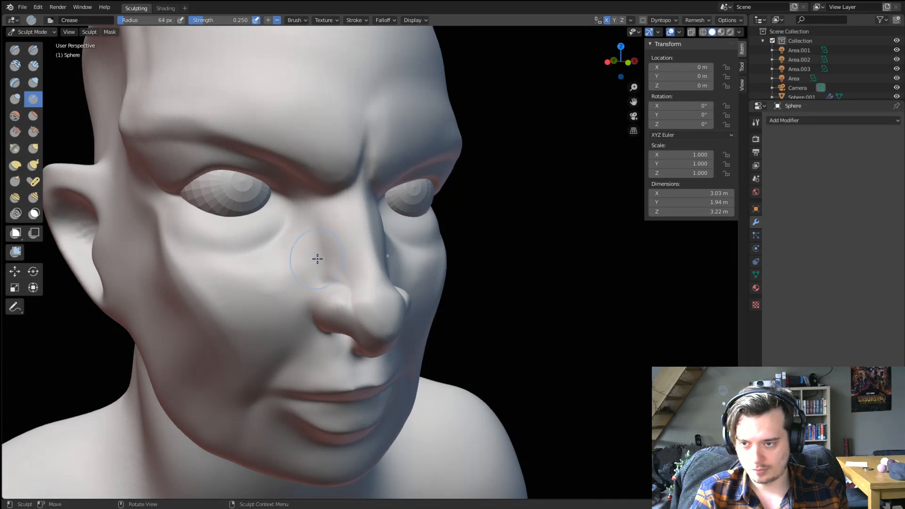
# Flatten the cheek surface below the eye with the Flatten/Contrast brush at 96 px.
pyautogui.moveTo(228, 295); pyautogui.dragTo(301, 251, button='middle')
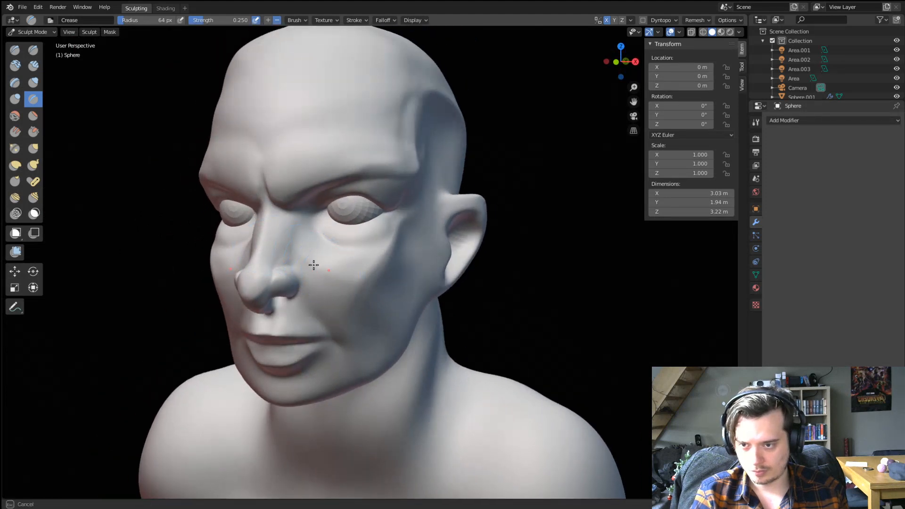
pyautogui.click(36, 115)
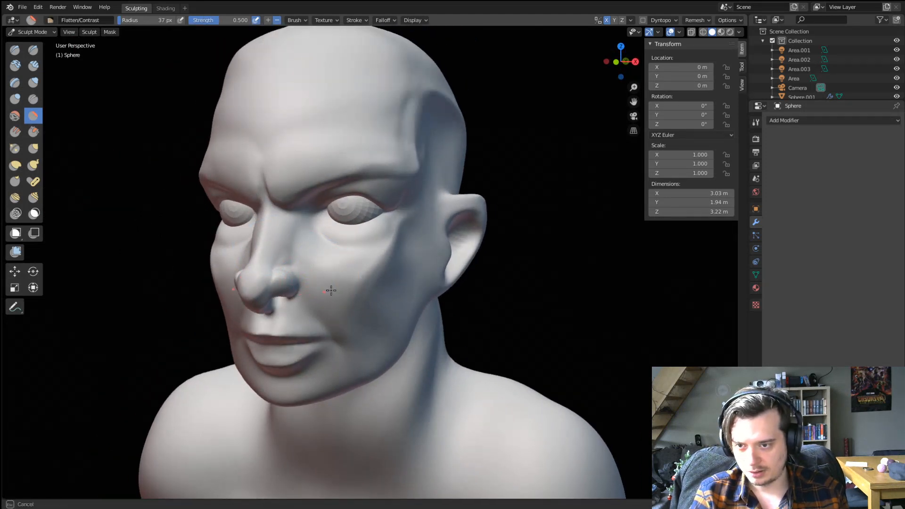
pyautogui.moveTo(300, 263)
pyautogui.mouseDown(button='middle')
pyautogui.moveTo(330, 239)
pyautogui.moveTo(363, 233)
pyautogui.moveTo(336, 243)
pyautogui.mouseUp(button='middle')
pyautogui.click(358, 245)
pyautogui.moveTo(385, 264)
pyautogui.mouseDown(button='middle')
pyautogui.moveTo(360, 262)
pyautogui.moveTo(404, 196)
pyautogui.moveTo(372, 278)
pyautogui.moveTo(348, 276)
pyautogui.mouseUp(button='middle')
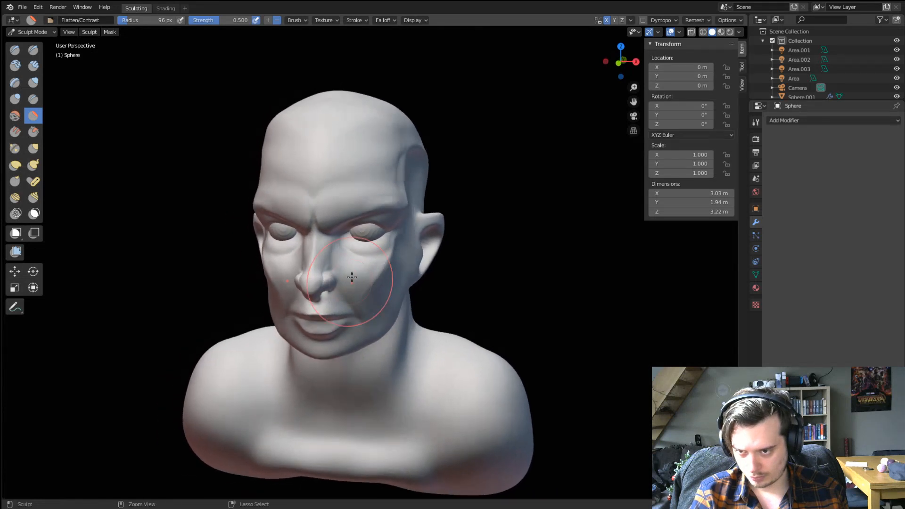
pyautogui.scroll(4, 351, 271)
pyautogui.press('g')
# Carve the fold beneath the lower eyelid with the Crease brush at 38 px.
pyautogui.moveTo(332, 208); pyautogui.dragTo(123, 184, button='middle')
pyautogui.click(33, 99)
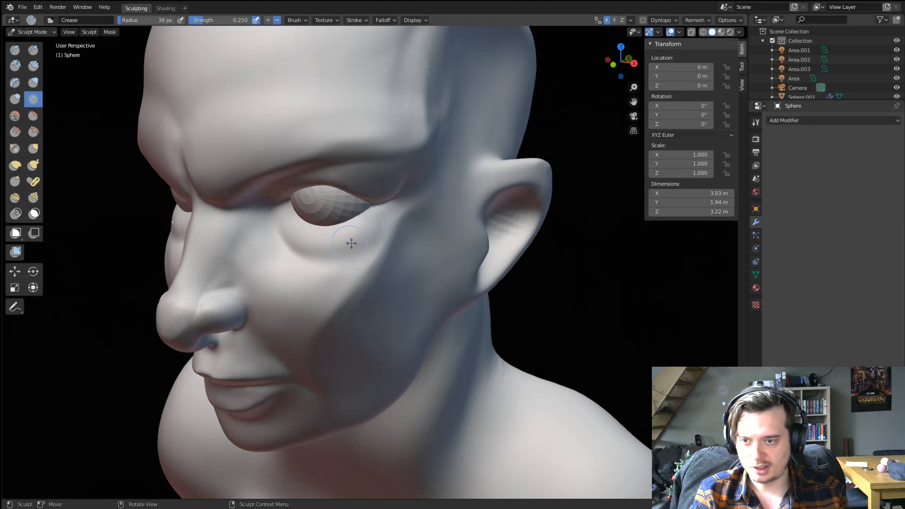
pyautogui.keyDown('ctrl'); pyautogui.moveTo(312, 237); pyautogui.dragTo(344, 274, button='middle'); pyautogui.keyUp('ctrl')
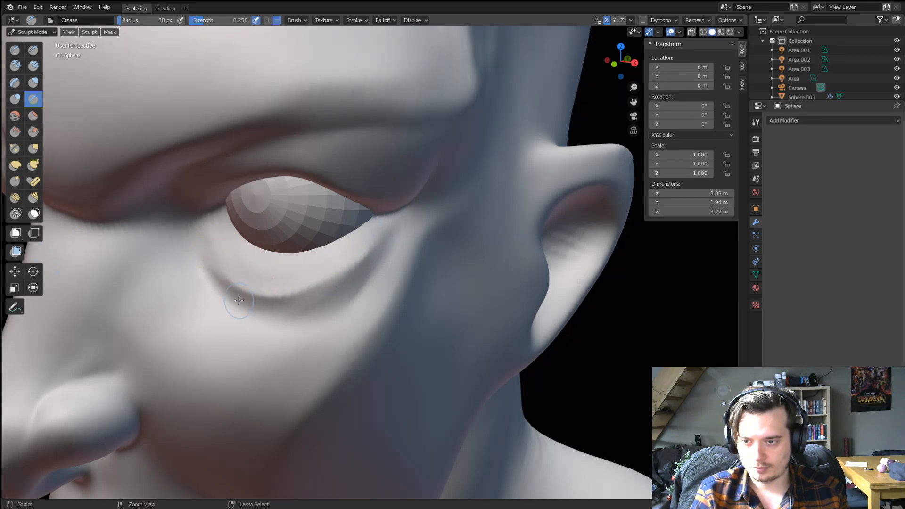
# Pull the inner end of the under-eye fold up toward the inner eye corner with the Grab brush.
pyautogui.press('g')
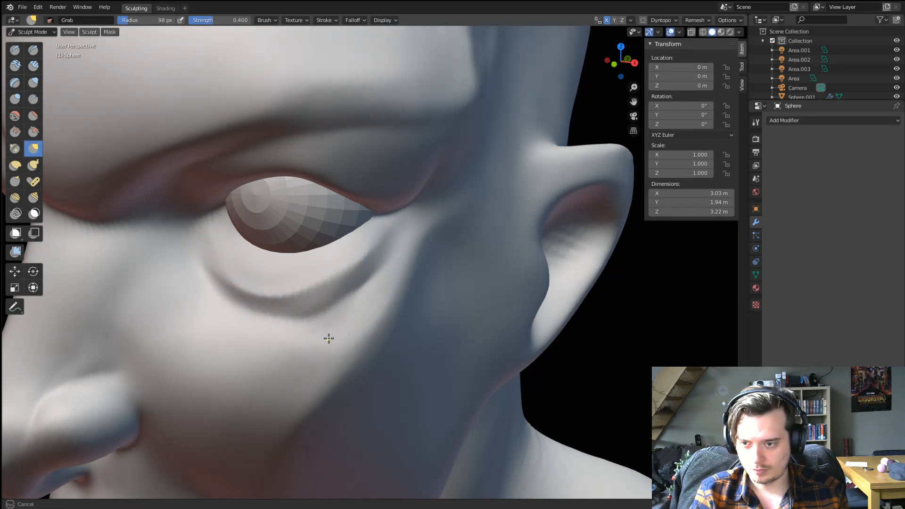
pyautogui.press('f')
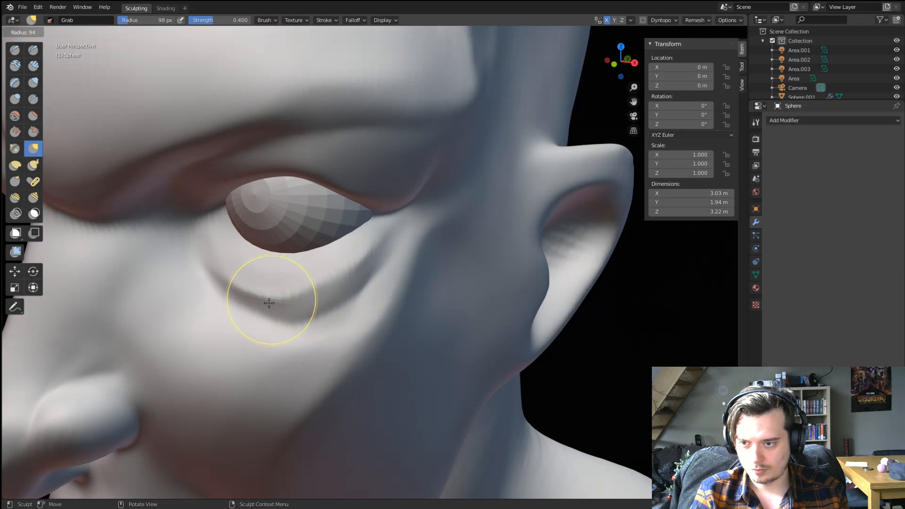
pyautogui.click(316, 298)
pyautogui.moveTo(219, 277); pyautogui.dragTo(206, 252)
# Lift the outer part of the lower eyelid toward the outer eye corner with the Grab brush at 142 px.
pyautogui.scroll(-4, 218, 223)
pyautogui.moveTo(263, 297)
pyautogui.mouseDown(button='middle')
pyautogui.moveTo(283, 287)
pyautogui.moveTo(287, 256)
pyautogui.mouseUp(button='middle')
pyautogui.scroll(2, 302, 248)
pyautogui.moveTo(378, 225); pyautogui.dragTo(353, 233, button='middle')
pyautogui.press('f')
pyautogui.click(380, 231)
pyautogui.moveTo(377, 231); pyautogui.dragTo(388, 208)
# Lower the upper eyelid edge slightly over the eyeball with the Grab brush at 141 px and 183 px.
pyautogui.press('f')
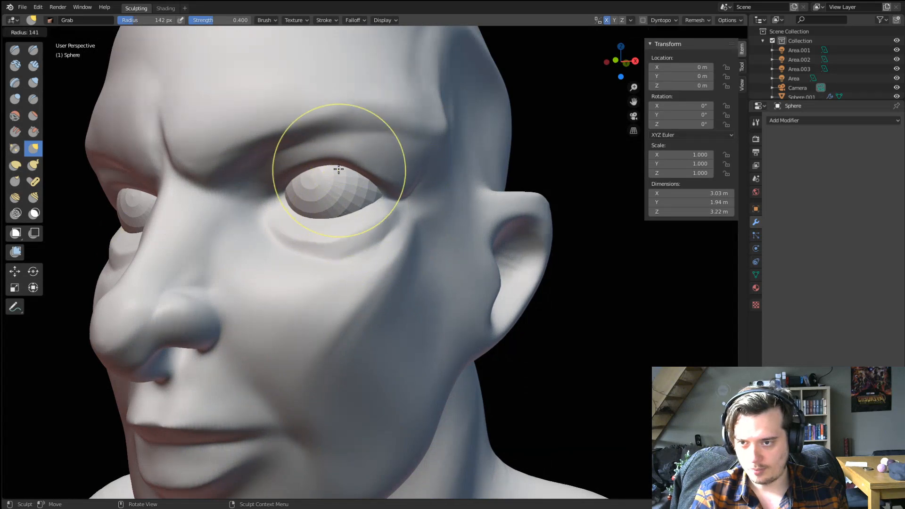
pyautogui.click(339, 170)
pyautogui.moveTo(339, 165); pyautogui.dragTo(341, 172)
pyautogui.moveTo(345, 187); pyautogui.dragTo(365, 195, button='middle')
pyautogui.press('f')
pyautogui.click(366, 190)
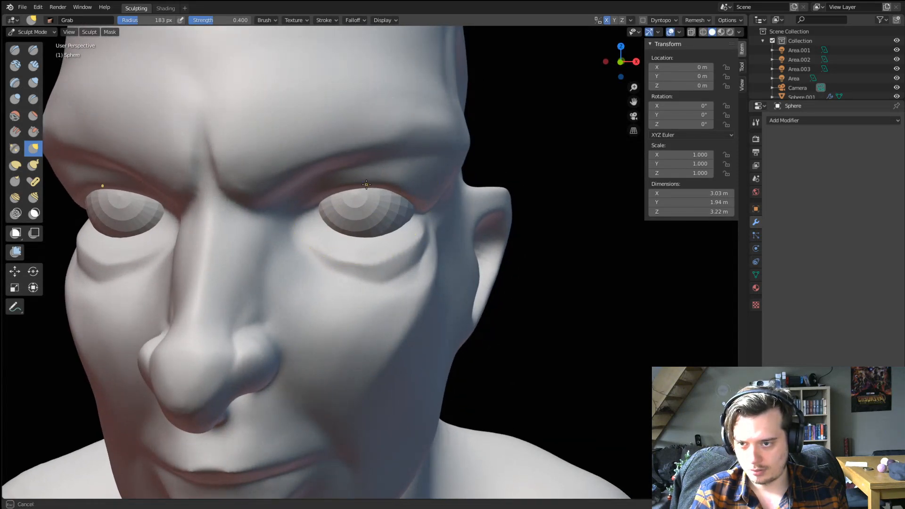
pyautogui.moveTo(365, 186); pyautogui.dragTo(367, 193)
# Thicken the sides of the nose bridge with the Inflate/Deflate brush and adjust them with the Grab brush at 109 px.
pyautogui.moveTo(373, 193)
pyautogui.mouseDown(button='middle')
pyautogui.moveTo(345, 202)
pyautogui.moveTo(283, 253)
pyautogui.moveTo(309, 257)
pyautogui.moveTo(298, 282)
pyautogui.moveTo(318, 274)
pyautogui.moveTo(312, 266)
pyautogui.moveTo(213, 305)
pyautogui.moveTo(309, 285)
pyautogui.mouseUp(button='middle')
pyautogui.press('f')
pyautogui.click(289, 259)
pyautogui.press('f')
pyautogui.click(187, 307)
pyautogui.moveTo(309, 284)
pyautogui.keyDown('ctrl'); pyautogui.mouseDown(button='middle')
pyautogui.moveTo(311, 239)
pyautogui.moveTo(339, 259)
pyautogui.mouseUp(button='middle'); pyautogui.keyUp('ctrl')
pyautogui.click(34, 84)
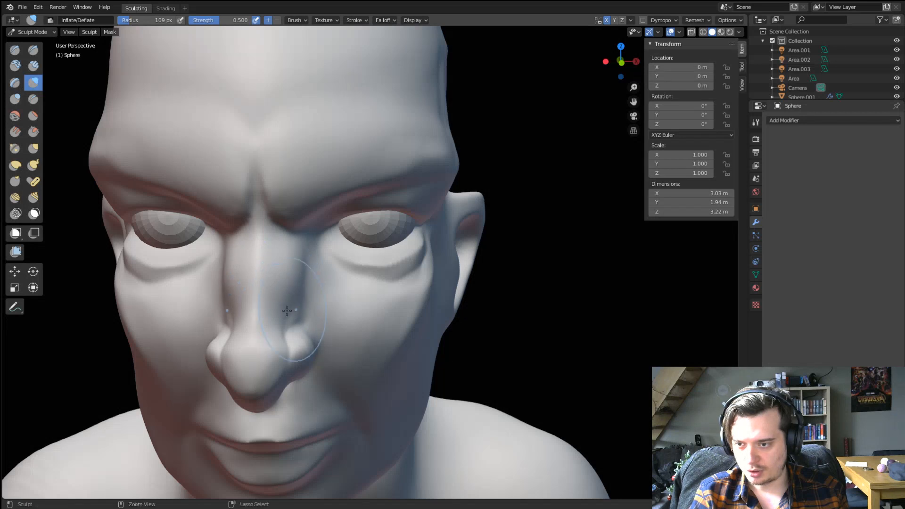
pyautogui.press('g')
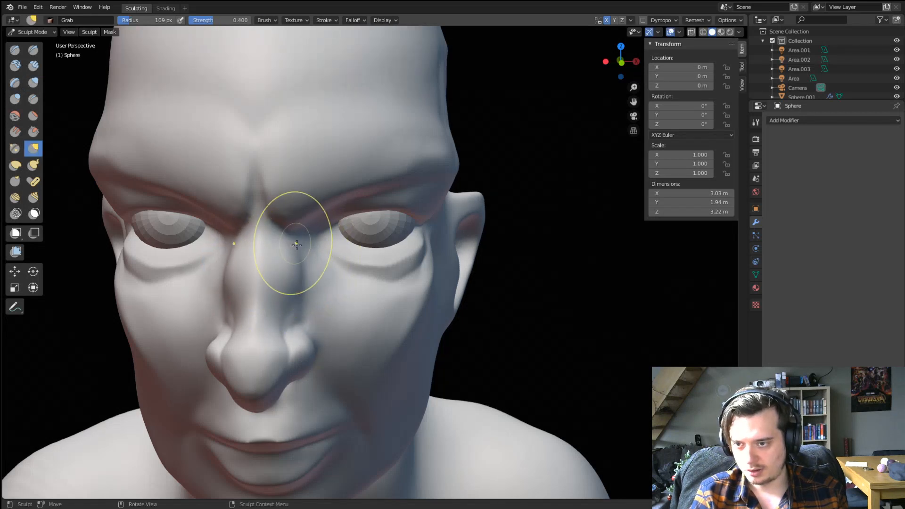
pyautogui.moveTo(296, 282); pyautogui.dragTo(228, 294, button='middle')
pyautogui.scroll(-1, 242, 297)
pyautogui.scroll(1, 222, 282)
# Scrape the nose bridge flatter with the Scrape/Peaks brush at 92 px and pull the nose tip outward with the Grab brush.
pyautogui.click(33, 131)
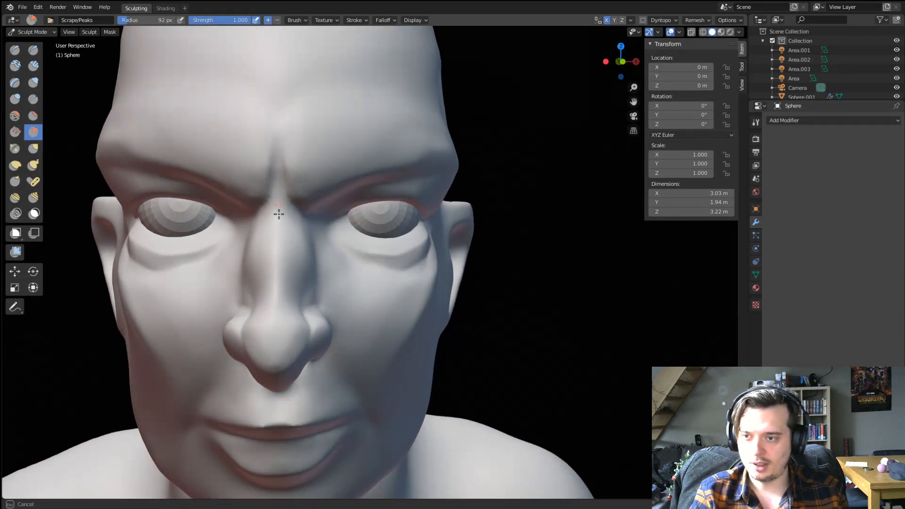
pyautogui.moveTo(281, 225); pyautogui.dragTo(333, 220, button='middle')
pyautogui.press('g')
pyautogui.press('f')
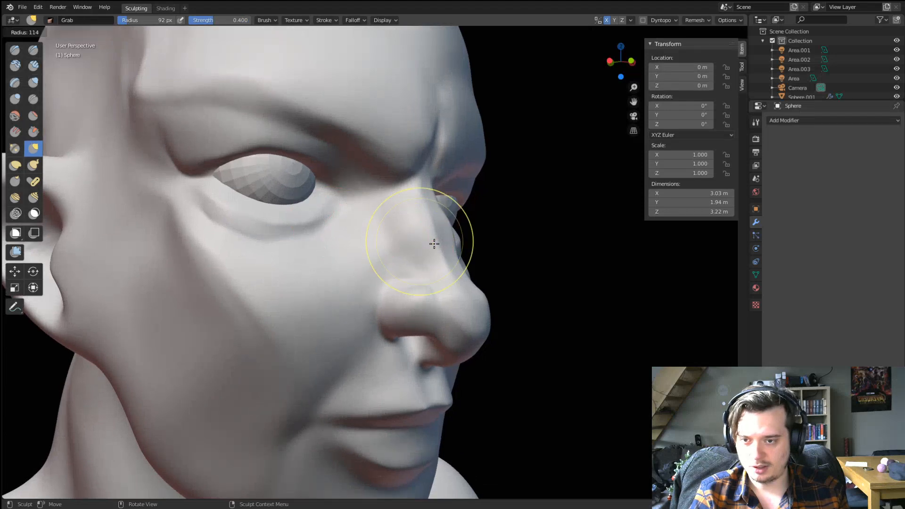
pyautogui.click(443, 243)
pyautogui.moveTo(446, 250); pyautogui.dragTo(471, 235, button='middle')
pyautogui.moveTo(514, 302); pyautogui.dragTo(527, 294)
# Build up the jawline from below toward the ear with the Blob brush at 98 px.
pyautogui.scroll(-3, 528, 294)
pyautogui.moveTo(469, 313)
pyautogui.mouseDown(button='middle')
pyautogui.moveTo(329, 319)
pyautogui.moveTo(410, 325)
pyautogui.moveTo(320, 265)
pyautogui.moveTo(252, 263)
pyautogui.mouseUp(button='middle')
pyautogui.scroll(2, 321, 265)
pyautogui.click(14, 99)
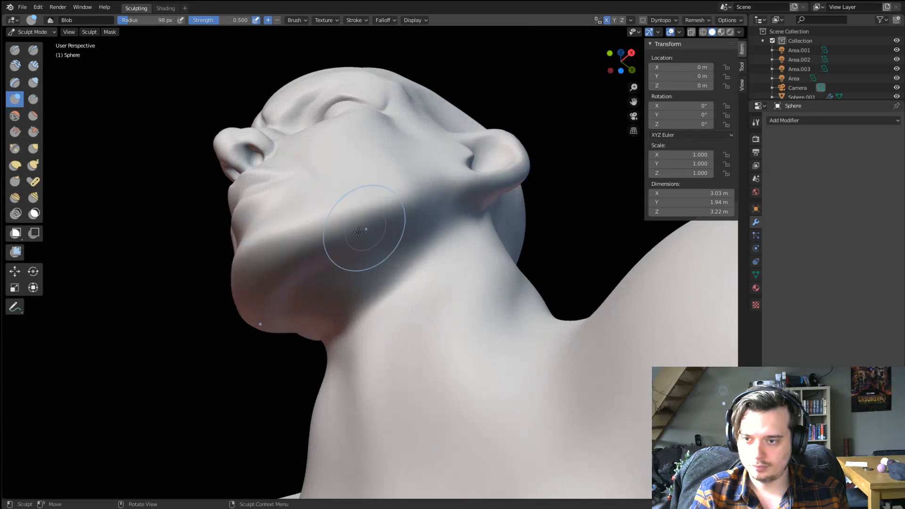
pyautogui.moveTo(358, 232); pyautogui.dragTo(414, 230)
# Pull the lower jaw outward beside the chin with the Grab brush, enlarging it to 138 px.
pyautogui.moveTo(276, 276)
pyautogui.mouseDown(button='middle')
pyautogui.moveTo(269, 317)
pyautogui.moveTo(377, 325)
pyautogui.moveTo(386, 339)
pyautogui.mouseUp(button='middle')
pyautogui.press('g')
pyautogui.press('f')
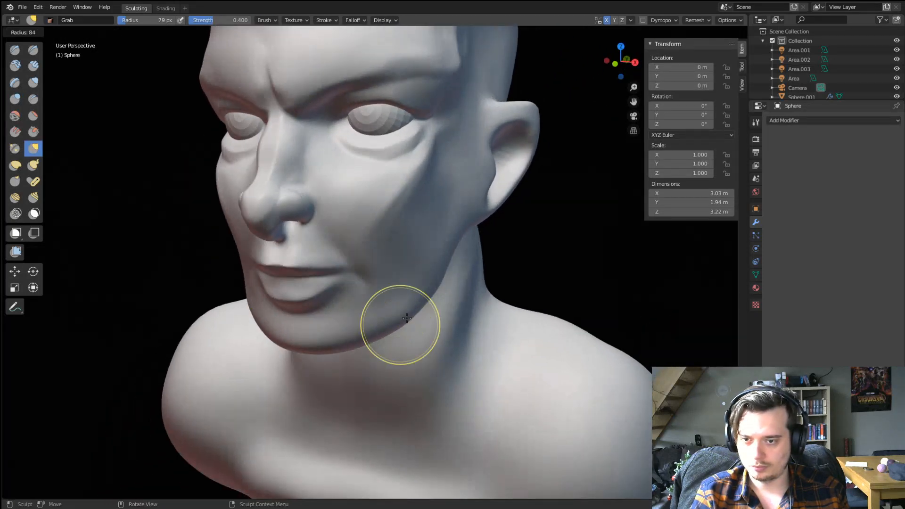
pyautogui.click(417, 318)
pyautogui.moveTo(402, 325); pyautogui.dragTo(407, 327)
pyautogui.moveTo(399, 326)
pyautogui.mouseDown(button='middle')
pyautogui.moveTo(409, 325)
pyautogui.moveTo(405, 297)
pyautogui.mouseUp(button='middle')
pyautogui.moveTo(407, 301); pyautogui.dragTo(413, 302)
# Define the cheekbone edge and the cheek beside the mouth corner with the Crease brush at 77 px.
pyautogui.scroll(-3, 414, 303)
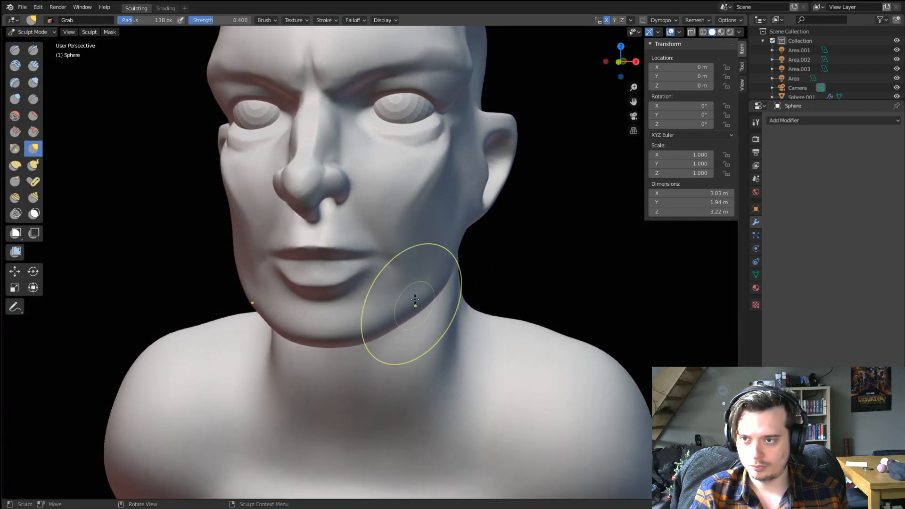
pyautogui.moveTo(340, 302)
pyautogui.mouseDown(button='middle')
pyautogui.moveTo(390, 315)
pyautogui.moveTo(352, 313)
pyautogui.mouseUp(button='middle')
pyautogui.scroll(3, 352, 313)
pyautogui.moveTo(390, 278); pyautogui.dragTo(351, 255, button='middle')
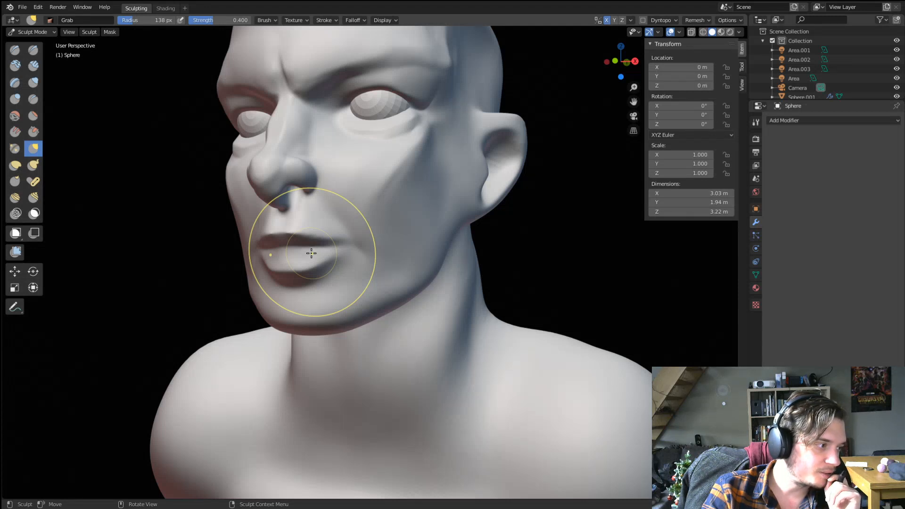
pyautogui.moveTo(212, 283)
pyautogui.mouseDown(button='middle')
pyautogui.moveTo(245, 222)
pyautogui.moveTo(196, 126)
pyautogui.mouseUp(button='middle')
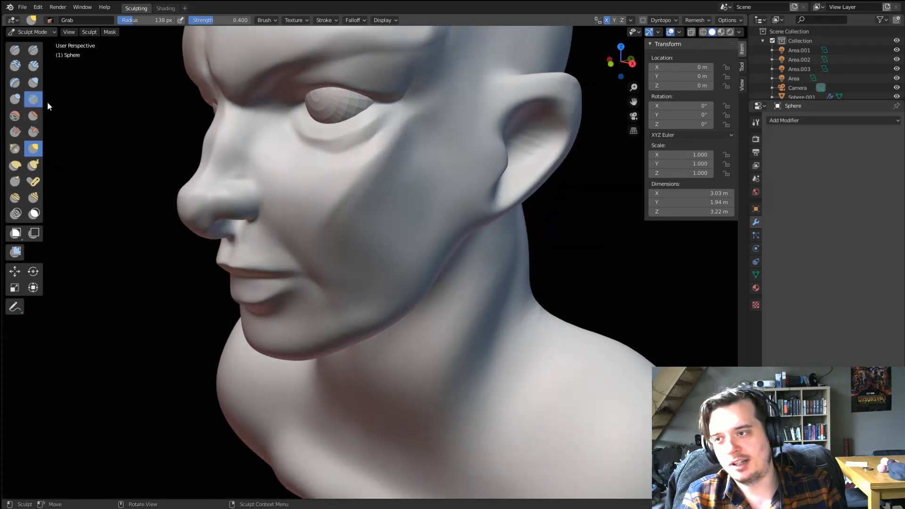
pyautogui.click(33, 99)
pyautogui.moveTo(357, 170); pyautogui.dragTo(379, 151)
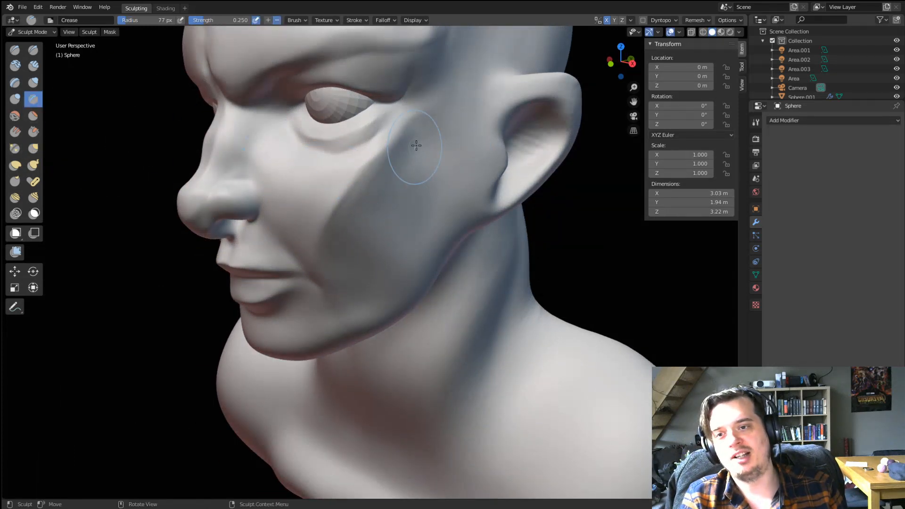
pyautogui.moveTo(328, 274); pyautogui.dragTo(328, 278)
# Pull the outer cheekbone slightly outward with the Grab brush.
pyautogui.scroll(-3, 395, 199)
pyautogui.moveTo(379, 203)
pyautogui.mouseDown(button='middle')
pyautogui.moveTo(367, 215)
pyautogui.moveTo(420, 198)
pyautogui.moveTo(388, 184)
pyautogui.moveTo(433, 192)
pyautogui.moveTo(419, 195)
pyautogui.mouseUp(button='middle')
pyautogui.press('g')
pyautogui.press('f')
pyautogui.click(407, 193)
pyautogui.moveTo(418, 196); pyautogui.dragTo(427, 196)
# Pull the bag under the eye downward with the Grab brush at 145 px.
pyautogui.moveTo(418, 190)
pyautogui.mouseDown(button='middle')
pyautogui.moveTo(396, 206)
pyautogui.moveTo(417, 177)
pyautogui.moveTo(410, 182)
pyautogui.mouseUp(button='middle')
pyautogui.scroll(3, 396, 206)
pyautogui.press('f')
pyautogui.click(395, 197)
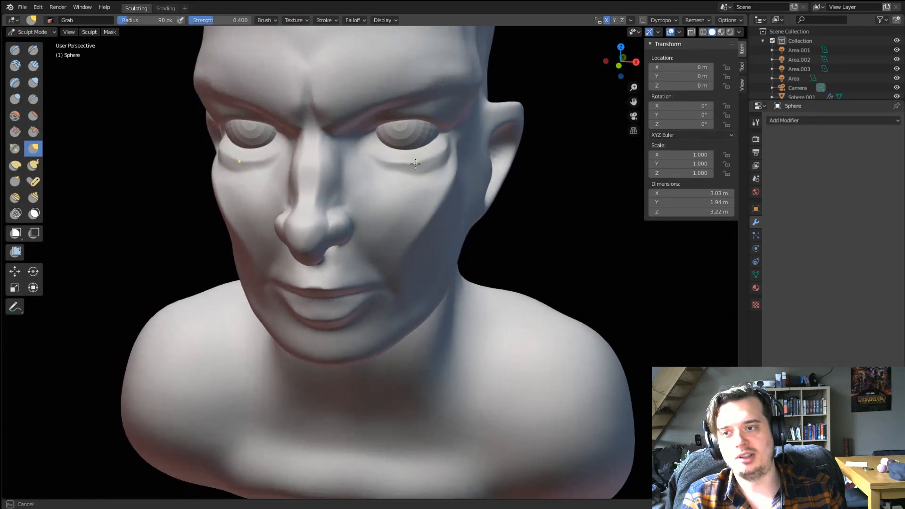
pyautogui.scroll(3, 374, 230)
pyautogui.moveTo(375, 229); pyautogui.dragTo(382, 174, button='middle')
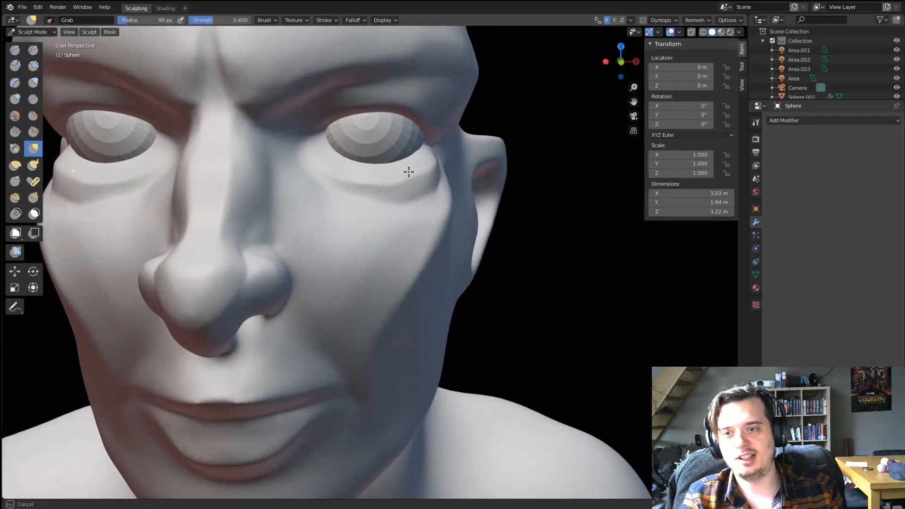
pyautogui.press('f')
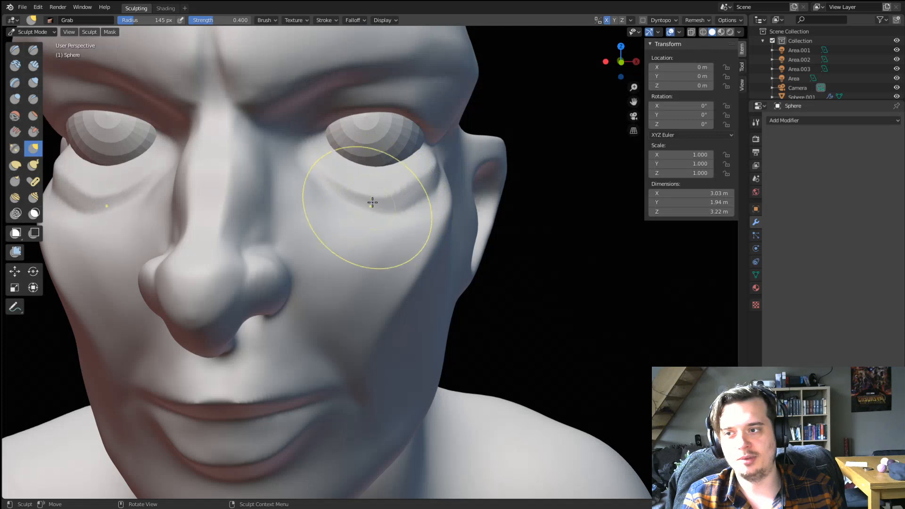
pyautogui.click(371, 202)
# Build up a raised lower eyelid rim along the eyeball with the Blob brush at 58 px.
pyautogui.moveTo(372, 202); pyautogui.dragTo(291, 211, button='middle')
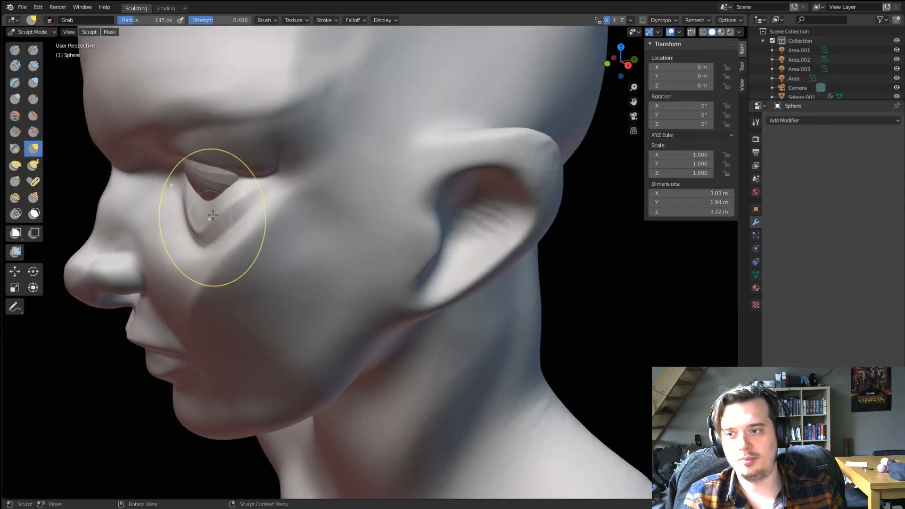
pyautogui.moveTo(212, 222)
pyautogui.mouseDown(button='middle')
pyautogui.moveTo(305, 212)
pyautogui.moveTo(267, 182)
pyautogui.mouseUp(button='middle')
pyautogui.click(33, 82)
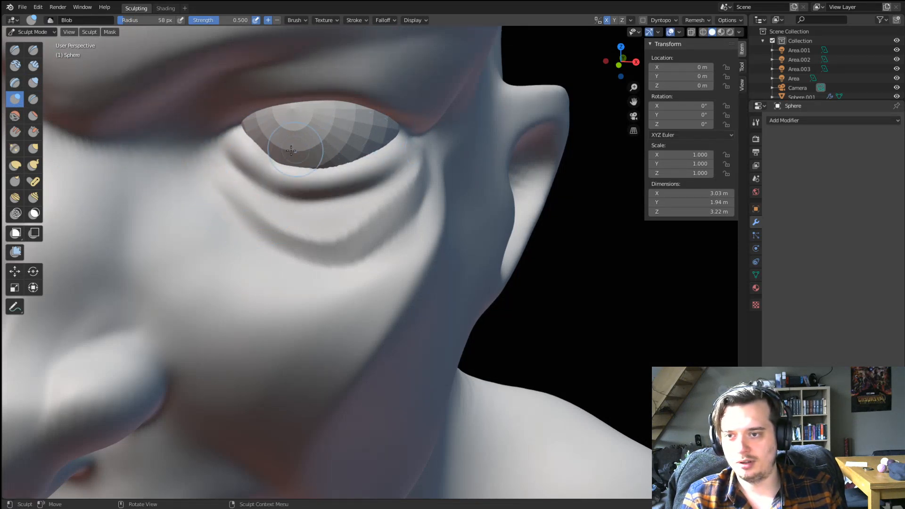
pyautogui.press('f')
pyautogui.click(228, 137)
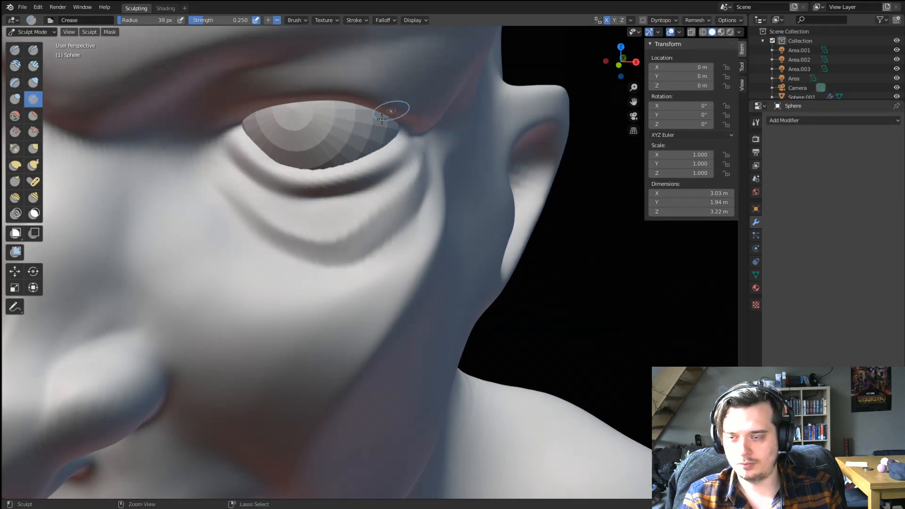
# Soften the folds below the lower eyelid and refine the lid's crease with the Crease brush at 36 px.
pyautogui.keyDown('ctrl'); pyautogui.moveTo(382, 119); pyautogui.dragTo(360, 155, button='middle'); pyautogui.keyUp('ctrl')
pyautogui.moveTo(351, 154); pyautogui.dragTo(331, 163, button='middle')
pyautogui.moveTo(331, 162)
pyautogui.keyDown('ctrl'); pyautogui.mouseDown(button='middle')
pyautogui.moveTo(333, 139)
pyautogui.moveTo(321, 157)
pyautogui.mouseUp(button='middle'); pyautogui.keyUp('ctrl')
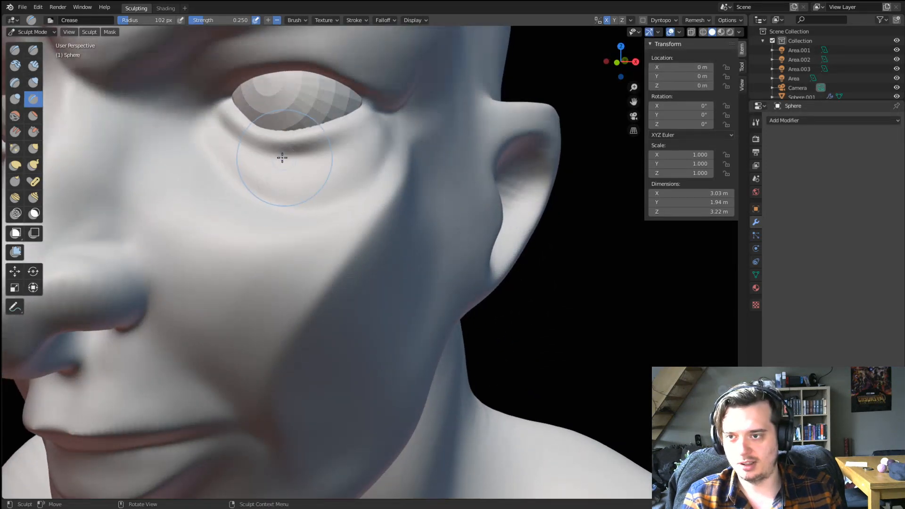
pyautogui.moveTo(265, 168); pyautogui.dragTo(248, 151, button='middle')
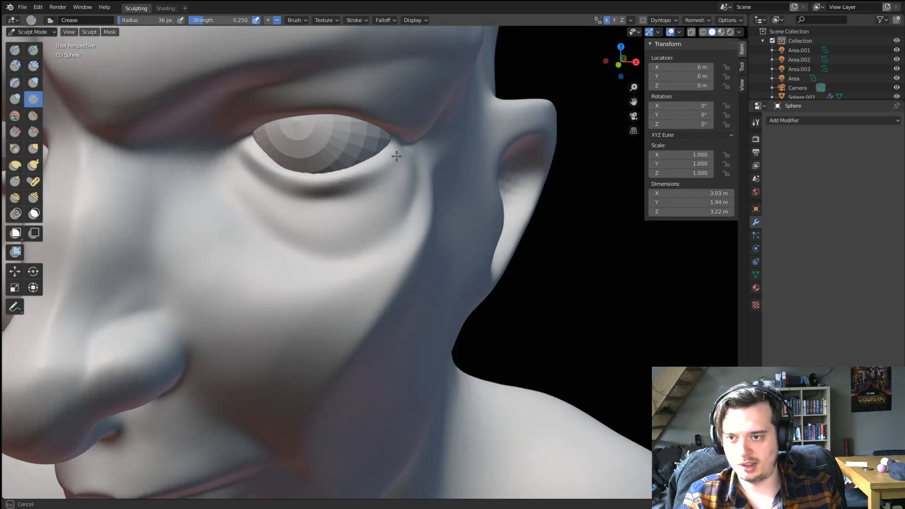
pyautogui.moveTo(292, 178); pyautogui.dragTo(279, 172)
pyautogui.moveTo(279, 172)
pyautogui.mouseDown(button='middle')
pyautogui.moveTo(253, 152)
pyautogui.moveTo(182, 283)
pyautogui.moveTo(252, 231)
pyautogui.moveTo(266, 246)
pyautogui.moveTo(303, 198)
pyautogui.mouseUp(button='middle')
# Nudge the inner eye corner and adjoining lower eyelid into shape with the Grab brush at 61 px.
pyautogui.press('g')
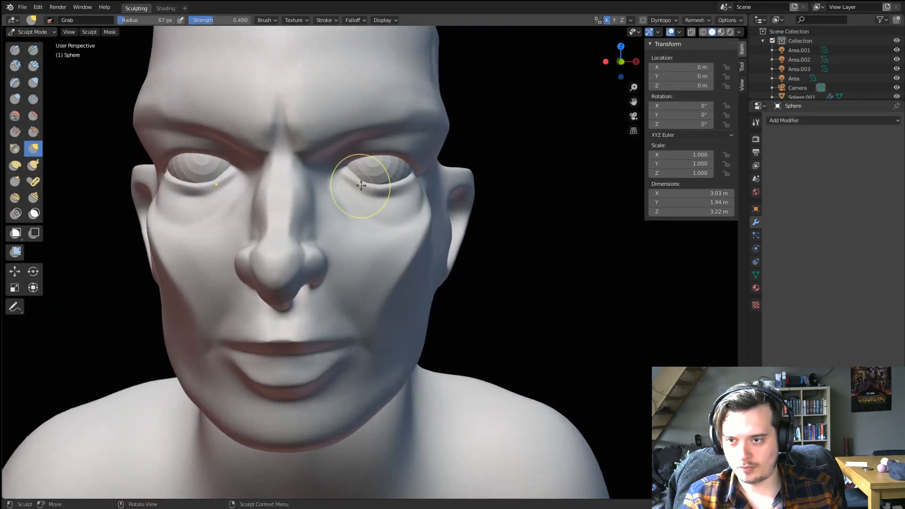
pyautogui.press('f')
pyautogui.click(399, 179)
pyautogui.moveTo(337, 182); pyautogui.dragTo(339, 181)
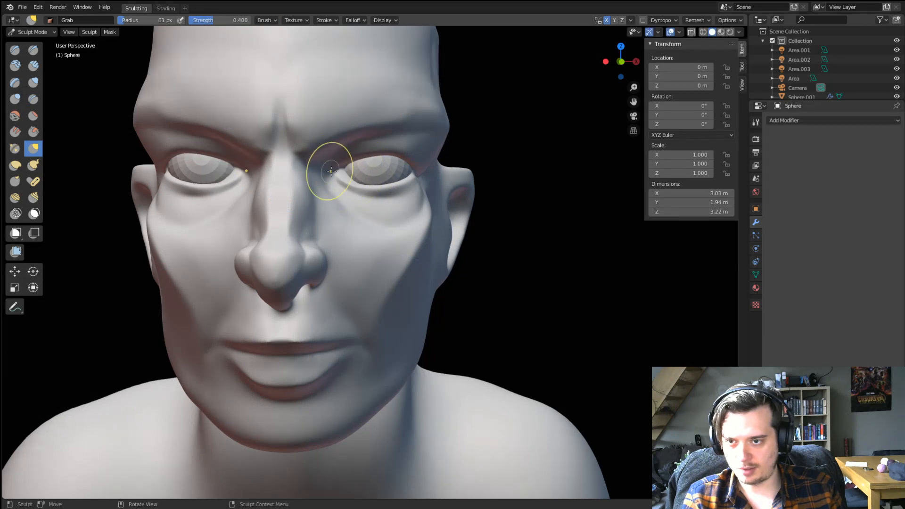
# Adjust the upper eyelid edge above the eyeball slightly with the Grab brush.
pyautogui.moveTo(337, 176)
pyautogui.mouseDown(button='middle')
pyautogui.moveTo(248, 199)
pyautogui.moveTo(362, 157)
pyautogui.moveTo(353, 157)
pyautogui.mouseUp(button='middle')
pyautogui.press('f')
pyautogui.click(411, 137)
pyautogui.moveTo(380, 148); pyautogui.dragTo(381, 146)
# Reshape the lower eyelid and inner eye area from the side with the Grab brush at 123 px.
pyautogui.moveTo(367, 150)
pyautogui.mouseDown(button='middle')
pyautogui.moveTo(281, 201)
pyautogui.moveTo(253, 200)
pyautogui.mouseUp(button='middle')
pyautogui.press('f')
pyautogui.click(380, 148)
pyautogui.press('f')
pyautogui.click(272, 203)
pyautogui.press('f')
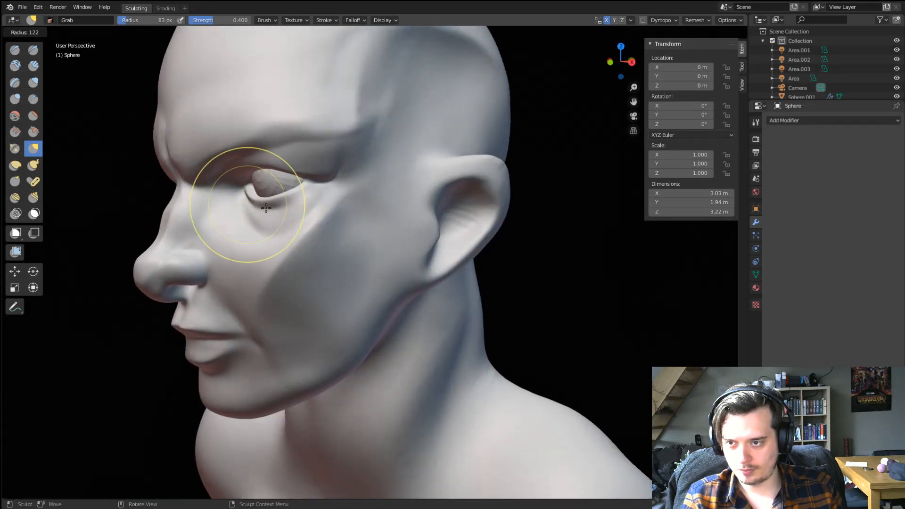
pyautogui.click(307, 207)
pyautogui.moveTo(272, 219); pyautogui.dragTo(271, 217)
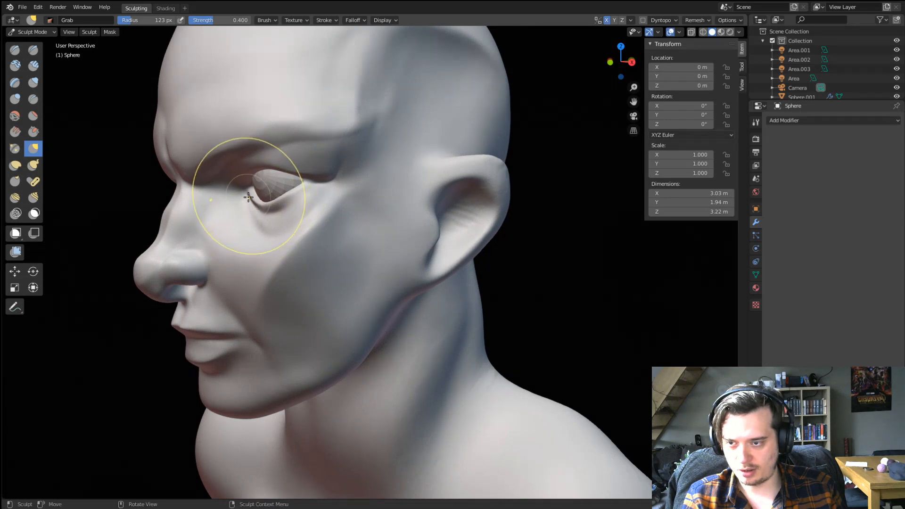
# Adjust the outer eye corner around the eyeball with the Grab brush at 148 px.
pyautogui.press('f')
pyautogui.click(306, 206)
pyautogui.press('f')
pyautogui.moveTo(282, 198); pyautogui.dragTo(357, 181, button='middle')
pyautogui.click(375, 195)
pyautogui.press('f')
pyautogui.click(386, 175)
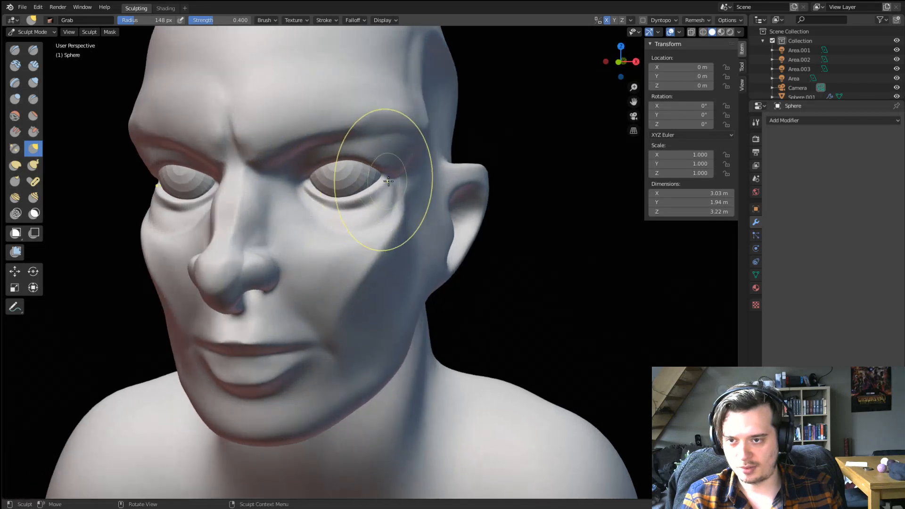
# Raise the inner part of the upper eyelid with the Grab brush, then reduce the brush to 89 px.
pyautogui.press('f')
pyautogui.click(416, 173)
pyautogui.moveTo(331, 166); pyautogui.dragTo(329, 160)
pyautogui.moveTo(330, 160); pyautogui.dragTo(357, 168, button='middle')
pyautogui.press('f')
pyautogui.click(401, 182)
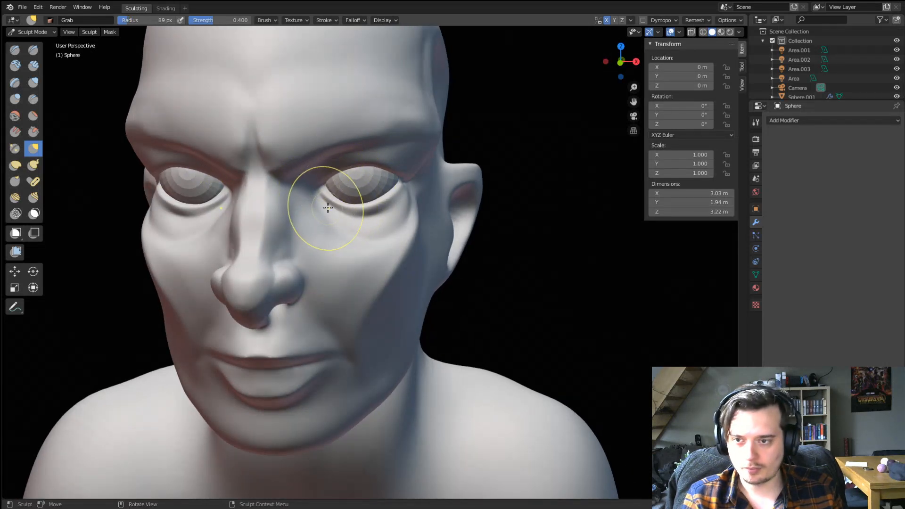
# Adjust the lower eyelid near the inner eye corner with the Grab brush at 102 px.
pyautogui.press('f')
pyautogui.moveTo(336, 201); pyautogui.dragTo(377, 191)
pyautogui.click(420, 204)
# Adjust the upper eyelid above the eyeball with the Grab brush, using a radius of 102 px and then 88 px.
pyautogui.moveTo(348, 177); pyautogui.dragTo(352, 162, button='middle')
pyautogui.press('f')
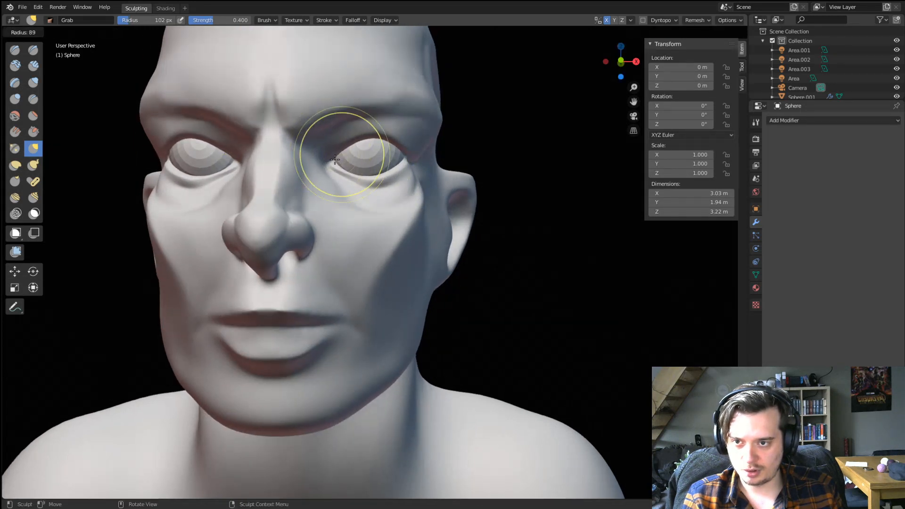
pyautogui.click(377, 151)
pyautogui.press('f')
pyautogui.click(385, 142)
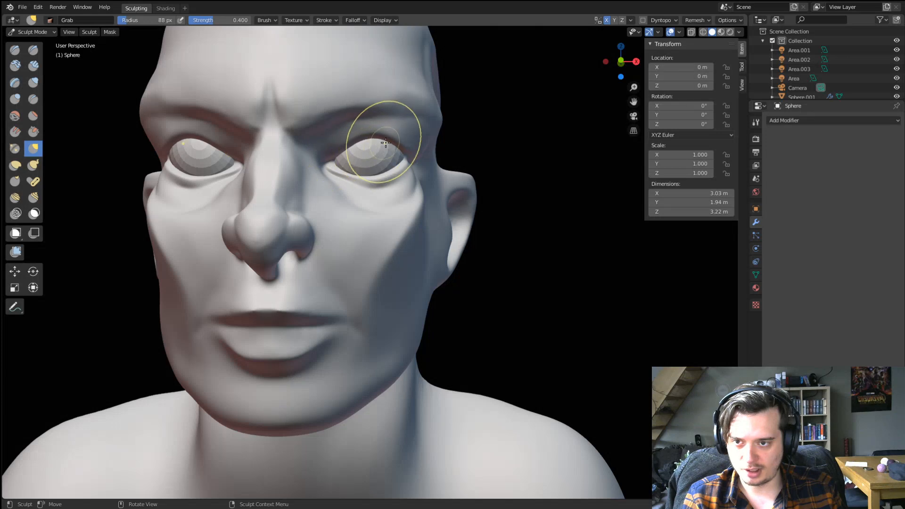
# Reshape the inner eye corner from a three-quarter view with the Grab brush at 103 px.
pyautogui.moveTo(398, 140)
pyautogui.mouseDown(button='middle')
pyautogui.moveTo(408, 143)
pyautogui.moveTo(354, 166)
pyautogui.moveTo(315, 154)
pyautogui.mouseUp(button='middle')
pyautogui.scroll(-2, 401, 144)
pyautogui.scroll(2, 354, 168)
pyautogui.press('f')
pyautogui.click(249, 165)
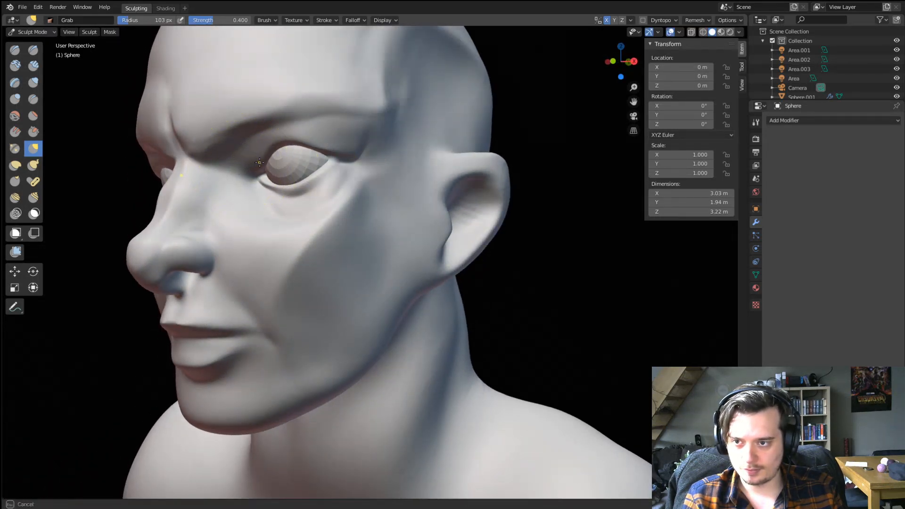
pyautogui.press('f')
pyautogui.click(253, 171)
# Refine the eyelids around the eyeball from below with the Grab brush at 77 px, then enlarge it to 125 px.
pyautogui.moveTo(254, 170)
pyautogui.mouseDown(button='middle')
pyautogui.moveTo(296, 142)
pyautogui.moveTo(310, 177)
pyautogui.moveTo(384, 121)
pyautogui.mouseUp(button='middle')
pyautogui.press('f')
pyautogui.click(311, 176)
pyautogui.click(327, 173)
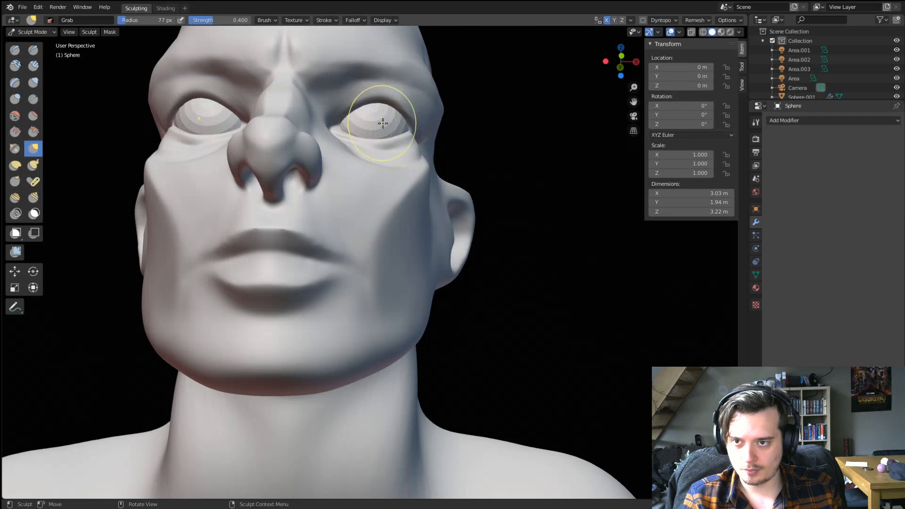
pyautogui.press('f')
pyautogui.click(384, 107)
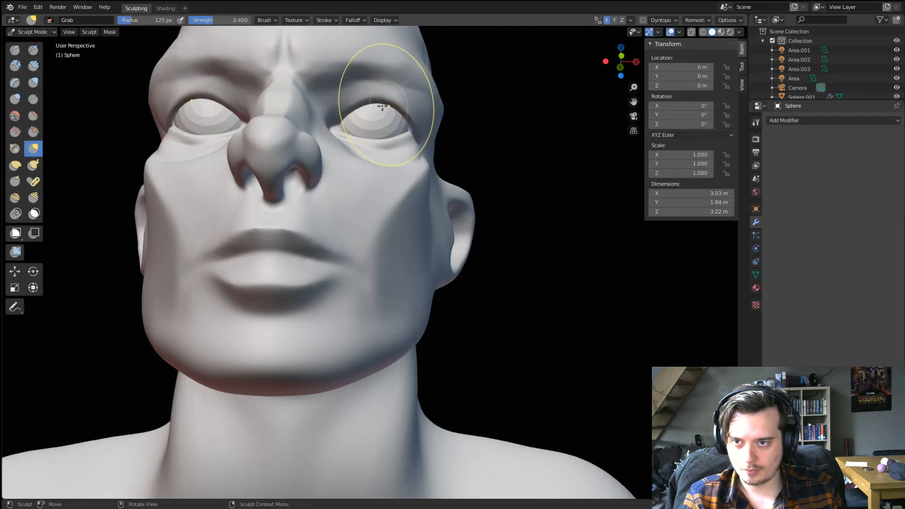
# Pull the nostril wing outward with the Grab brush at 82 px and check the face at full-bust distance.
pyautogui.moveTo(357, 104)
pyautogui.mouseDown(button='middle')
pyautogui.moveTo(360, 145)
pyautogui.moveTo(329, 185)
pyautogui.moveTo(279, 185)
pyautogui.moveTo(311, 155)
pyautogui.moveTo(323, 163)
pyautogui.moveTo(323, 149)
pyautogui.mouseUp(button='middle')
pyautogui.scroll(-1, 320, 156)
pyautogui.moveTo(294, 192); pyautogui.dragTo(313, 187, button='middle')
pyautogui.scroll(2, 325, 198)
pyautogui.press('f')
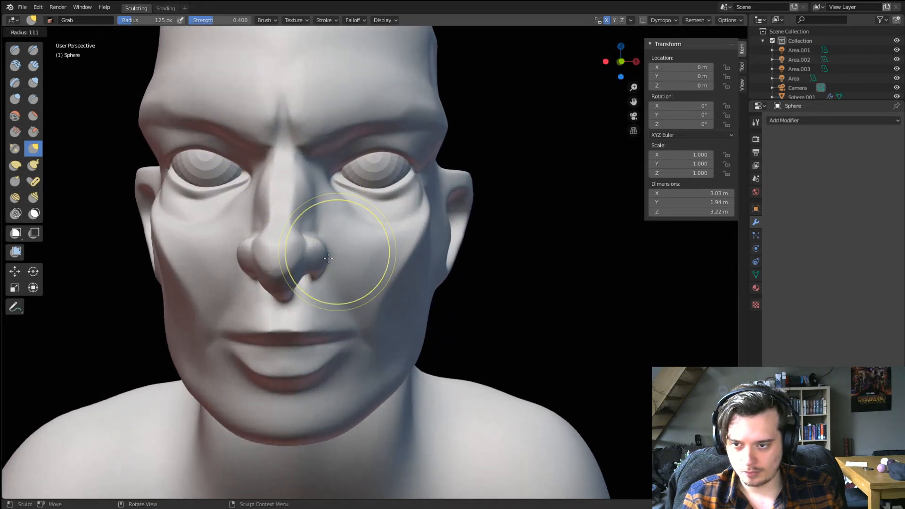
pyautogui.click(376, 253)
pyautogui.moveTo(328, 259); pyautogui.dragTo(343, 264)
pyautogui.scroll(-2, 314, 250)
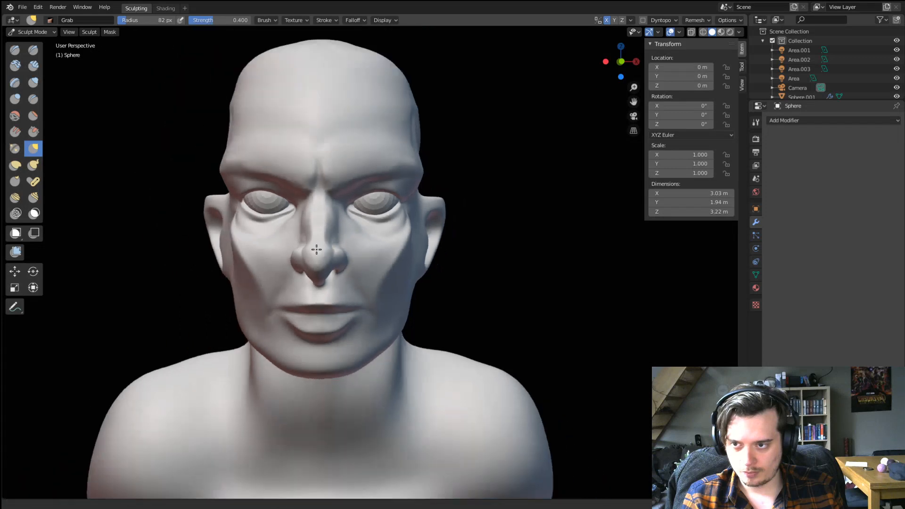
pyautogui.moveTo(315, 250)
pyautogui.mouseDown(button='middle')
pyautogui.moveTo(390, 242)
pyautogui.moveTo(245, 241)
pyautogui.moveTo(331, 242)
pyautogui.moveTo(313, 198)
pyautogui.mouseUp(button='middle')
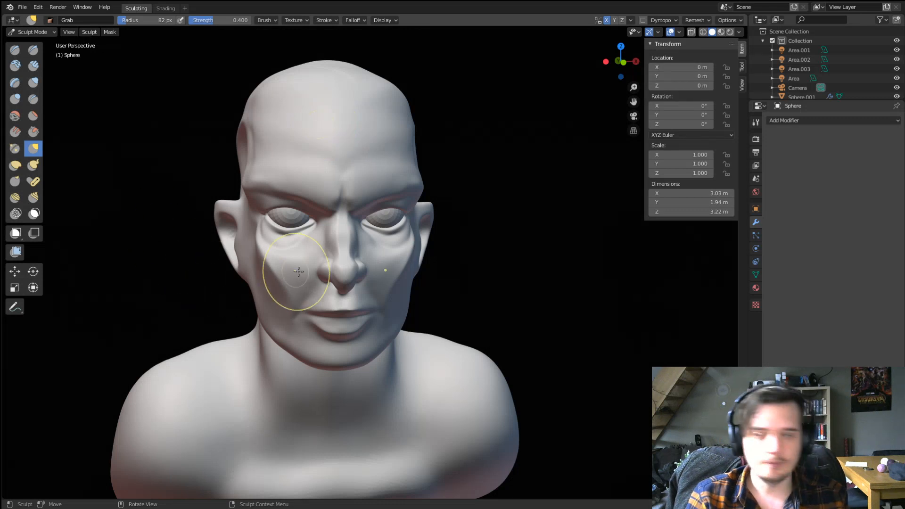
# Start building hair volume above the forehead with the Blob brush at 57 px.
pyautogui.moveTo(299, 265); pyautogui.dragTo(233, 269, button='middle')
pyautogui.click(34, 83)
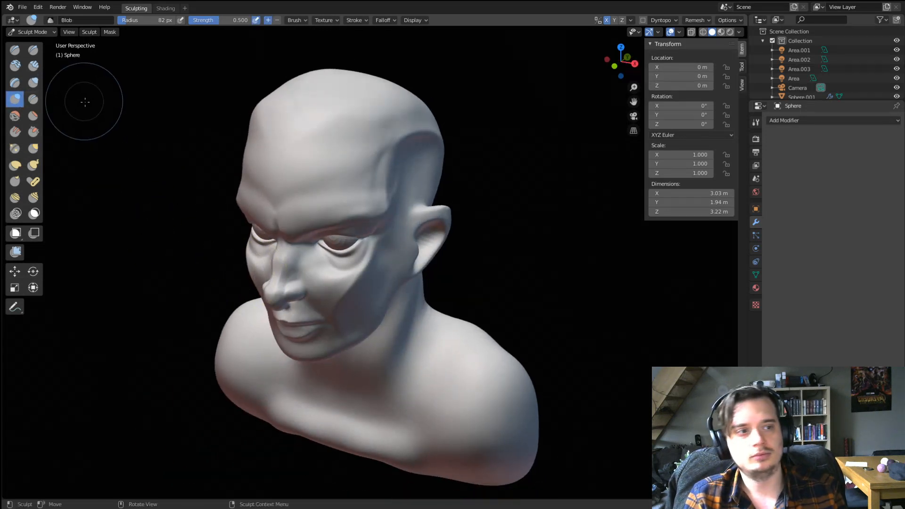
pyautogui.moveTo(278, 155); pyautogui.dragTo(278, 190, button='middle')
pyautogui.press('f')
pyautogui.click(290, 144)
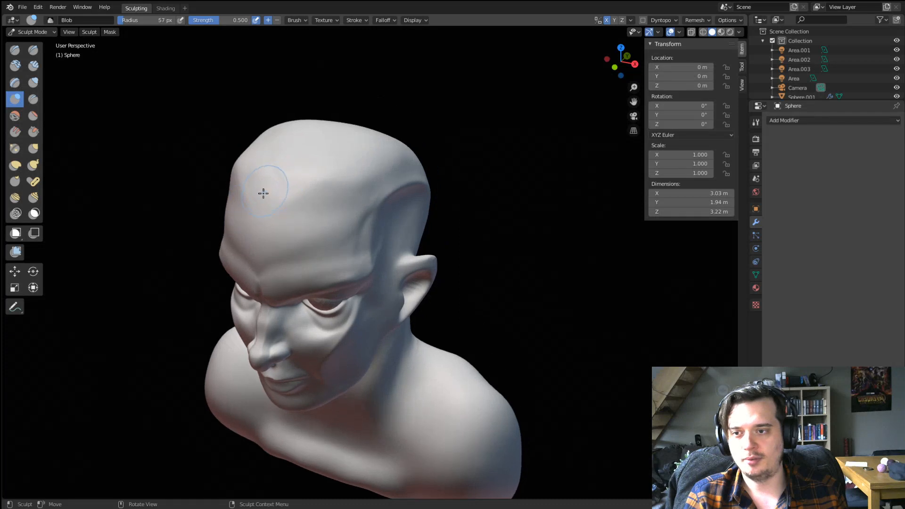
pyautogui.moveTo(333, 153); pyautogui.dragTo(268, 196, button='middle')
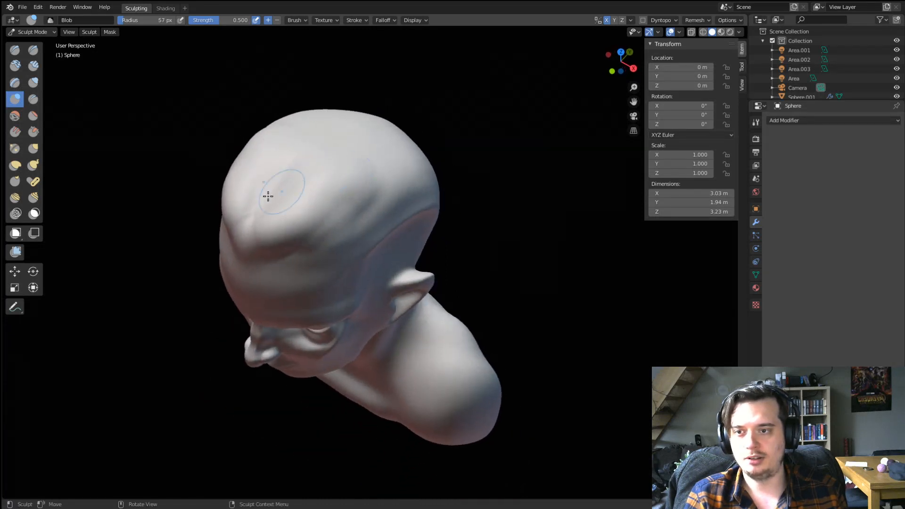
# Build up the hair mass over the crown and back of the head with the Blob brush at 100 px.
pyautogui.press('f')
pyautogui.click(319, 169)
pyautogui.moveTo(316, 169)
pyautogui.mouseDown()
pyautogui.moveTo(376, 137)
pyautogui.moveTo(418, 137)
pyautogui.mouseUp()
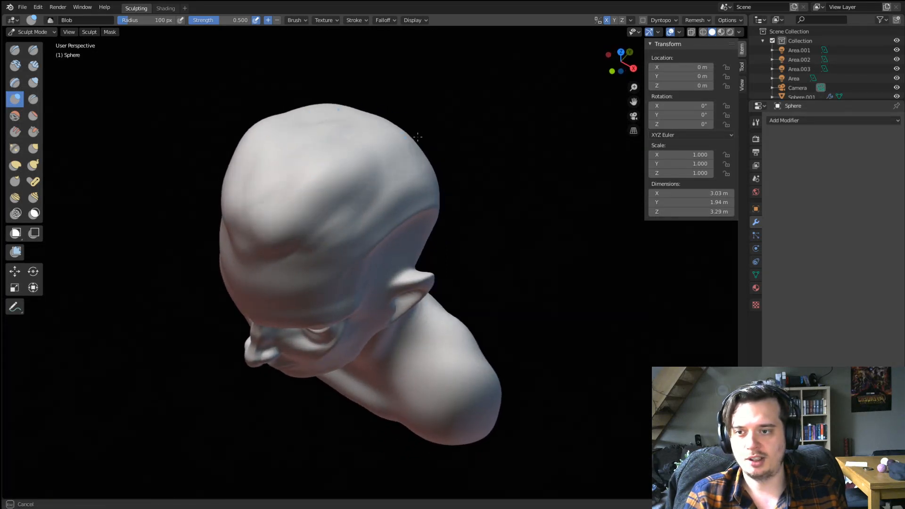
pyautogui.moveTo(368, 144); pyautogui.dragTo(285, 156, button='middle')
pyautogui.moveTo(403, 134); pyautogui.dragTo(359, 133, button='middle')
pyautogui.moveTo(359, 132)
pyautogui.mouseDown()
pyautogui.moveTo(395, 103)
pyautogui.moveTo(428, 129)
pyautogui.mouseUp()
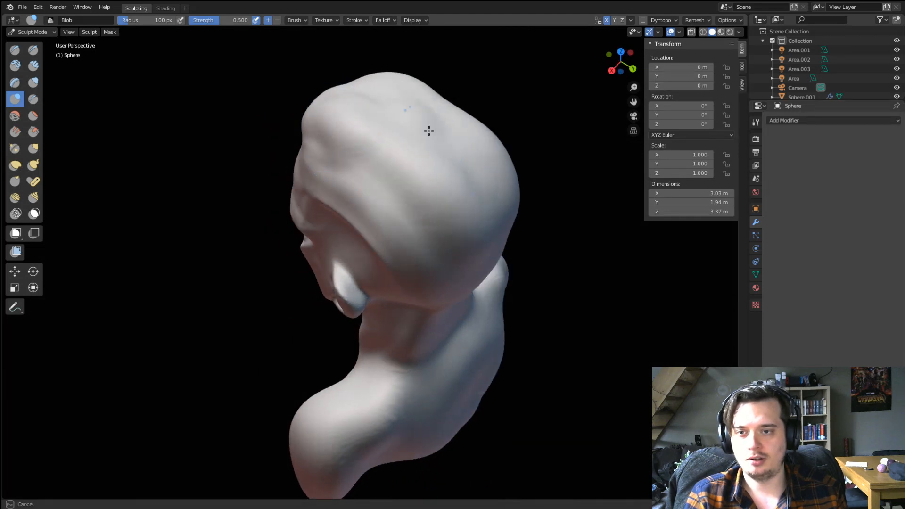
pyautogui.moveTo(428, 129)
pyautogui.mouseDown(button='middle')
pyautogui.moveTo(439, 115)
pyautogui.moveTo(449, 276)
pyautogui.moveTo(412, 171)
pyautogui.moveTo(469, 151)
pyautogui.moveTo(363, 178)
pyautogui.moveTo(382, 199)
pyautogui.mouseUp(button='middle')
# Add raised strands along the hairline, temple and sideburn with the Blob brush at 29 px.
pyautogui.press('f')
pyautogui.click(354, 201)
pyautogui.press('f')
pyautogui.click(346, 197)
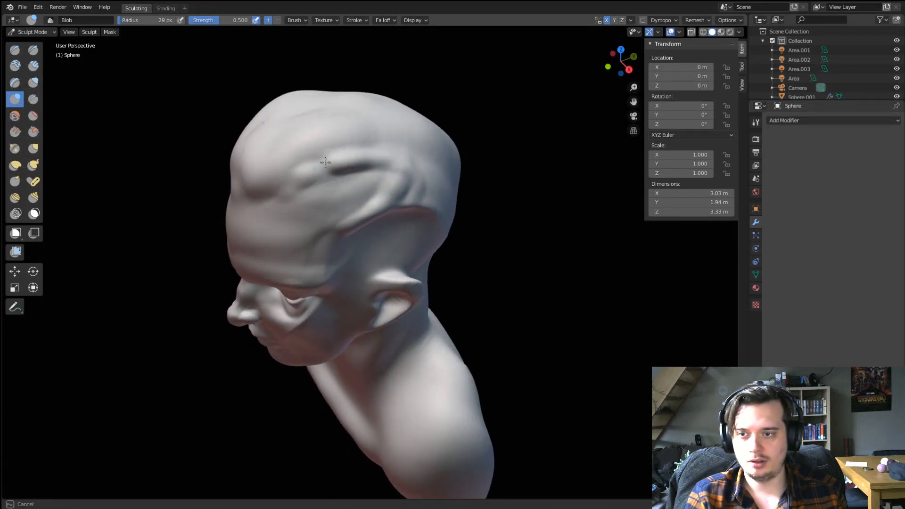
pyautogui.moveTo(274, 183)
pyautogui.mouseDown(button='middle')
pyautogui.moveTo(378, 151)
pyautogui.moveTo(362, 155)
pyautogui.moveTo(353, 182)
pyautogui.mouseUp(button='middle')
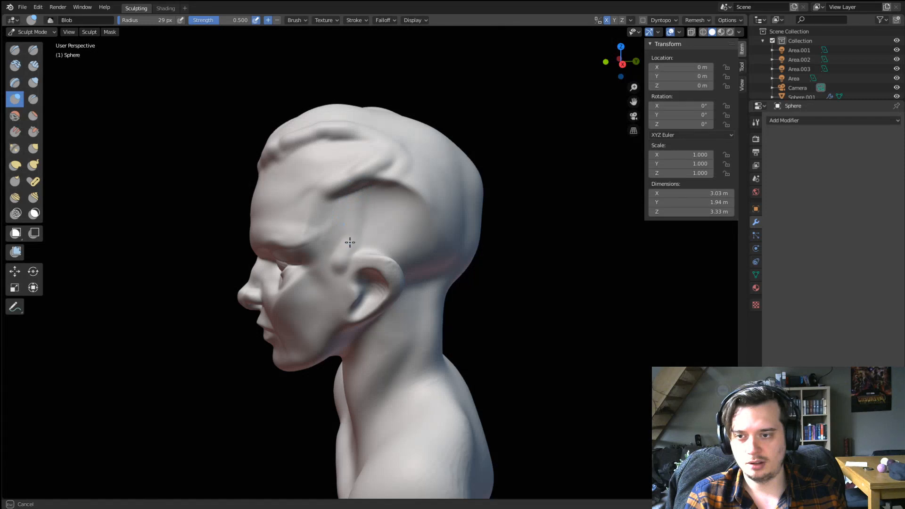
# Thicken the hair over the crown and back of the skull with the Blob brush at 85 px.
pyautogui.moveTo(334, 252)
pyautogui.mouseDown(button='middle')
pyautogui.moveTo(330, 189)
pyautogui.moveTo(470, 173)
pyautogui.moveTo(440, 202)
pyautogui.moveTo(401, 192)
pyautogui.mouseUp(button='middle')
pyautogui.press('g')
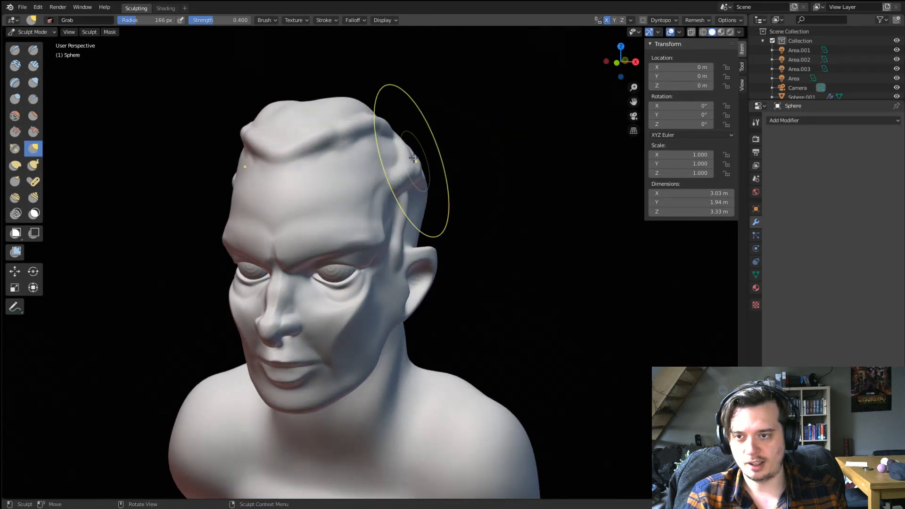
pyautogui.moveTo(413, 158)
pyautogui.mouseDown(button='middle')
pyautogui.moveTo(402, 145)
pyautogui.moveTo(301, 142)
pyautogui.moveTo(336, 160)
pyautogui.mouseUp(button='middle')
pyautogui.click(15, 99)
pyautogui.click(249, 141)
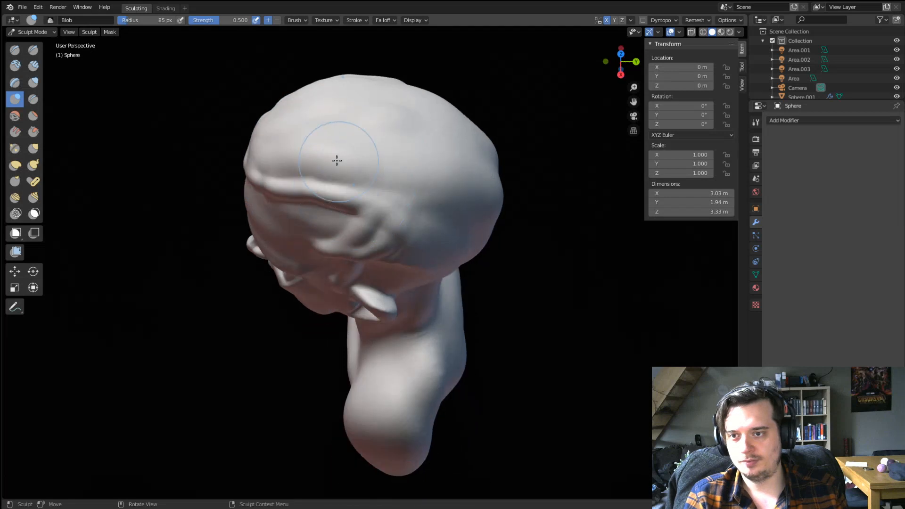
pyautogui.moveTo(469, 245); pyautogui.dragTo(351, 143)
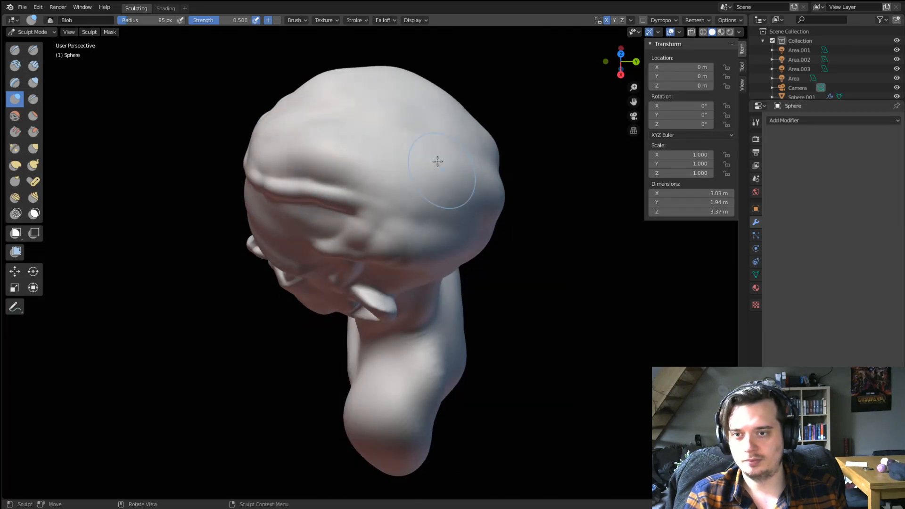
# Pull the crown and front of the hair outward with the Grab brush at 149 px.
pyautogui.moveTo(437, 162)
pyautogui.mouseDown(button='middle')
pyautogui.moveTo(491, 97)
pyautogui.moveTo(392, 133)
pyautogui.mouseUp(button='middle')
pyautogui.press('g')
pyautogui.moveTo(427, 114); pyautogui.dragTo(454, 126)
pyautogui.moveTo(381, 96); pyautogui.dragTo(372, 83)
pyautogui.moveTo(286, 102); pyautogui.dragTo(276, 96)
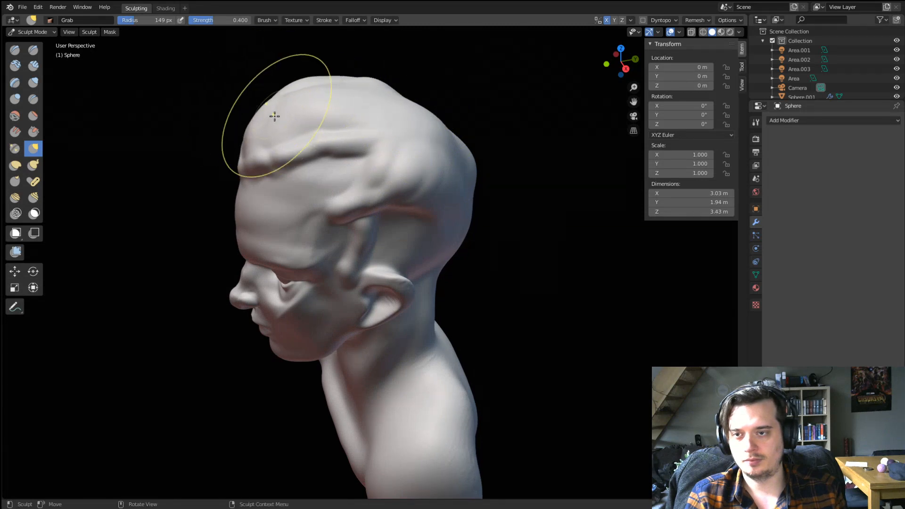
pyautogui.moveTo(274, 116); pyautogui.dragTo(295, 133, button='middle')
# Raise the top of the hair with an enlarged Grab brush and correct its shape in profile.
pyautogui.moveTo(354, 108)
pyautogui.mouseDown(button='middle')
pyautogui.moveTo(347, 119)
pyautogui.moveTo(397, 82)
pyautogui.moveTo(368, 109)
pyautogui.moveTo(408, 97)
pyautogui.moveTo(405, 131)
pyautogui.moveTo(354, 132)
pyautogui.moveTo(313, 152)
pyautogui.moveTo(347, 142)
pyautogui.moveTo(303, 201)
pyautogui.moveTo(295, 192)
pyautogui.mouseUp(button='middle')
pyautogui.press(']')
pyautogui.press(']')
pyautogui.press(']')
pyautogui.moveTo(391, 162); pyautogui.dragTo(389, 133)
pyautogui.moveTo(387, 176); pyautogui.dragTo(448, 176, button='middle')
pyautogui.moveTo(312, 179); pyautogui.dragTo(314, 180)
# Shape the hair's side silhouette with the Grab brush, going from 133 px down to 83 px.
pyautogui.press('f')
pyautogui.click(396, 178)
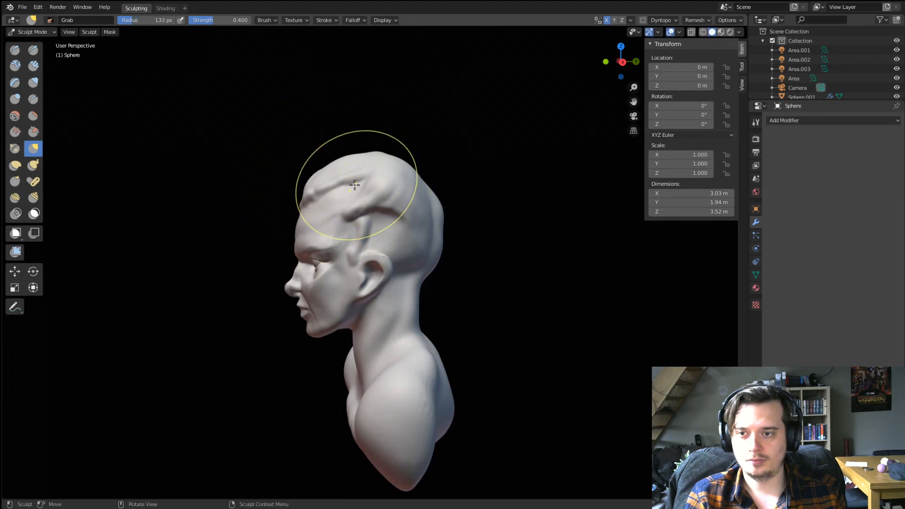
pyautogui.press('f')
pyautogui.click(357, 193)
pyautogui.moveTo(358, 187)
pyautogui.mouseDown(button='middle')
pyautogui.moveTo(362, 204)
pyautogui.moveTo(367, 186)
pyautogui.moveTo(461, 165)
pyautogui.moveTo(401, 203)
pyautogui.moveTo(420, 232)
pyautogui.moveTo(468, 200)
pyautogui.moveTo(420, 211)
pyautogui.moveTo(303, 208)
pyautogui.moveTo(420, 209)
pyautogui.mouseUp(button='middle')
pyautogui.click(400, 202)
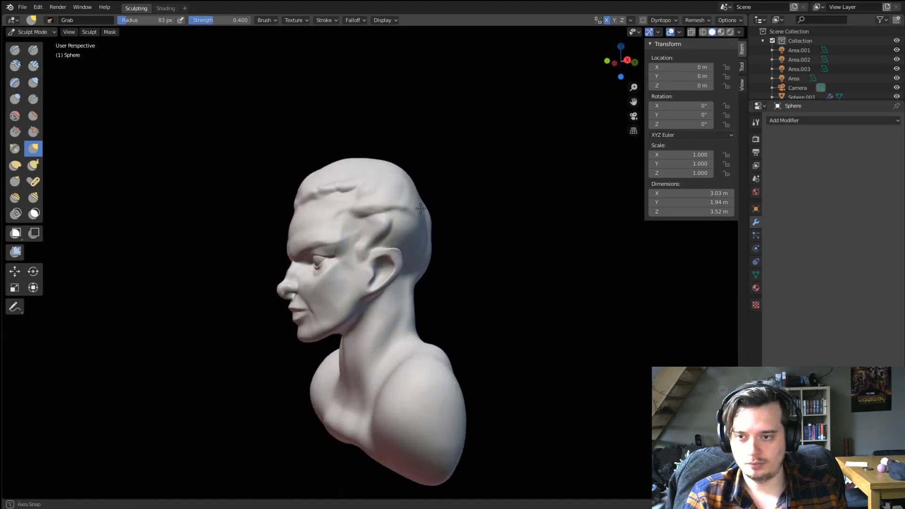
# Adjust the hair behind the ear and at the nape with the Grab brush at 104 px.
pyautogui.press('f')
pyautogui.click(396, 246)
pyautogui.press('f')
pyautogui.moveTo(406, 254)
pyautogui.mouseDown(button='middle')
pyautogui.moveTo(369, 252)
pyautogui.moveTo(367, 274)
pyautogui.moveTo(380, 243)
pyautogui.moveTo(396, 238)
pyautogui.moveTo(407, 269)
pyautogui.mouseUp(button='middle')
pyautogui.click(388, 253)
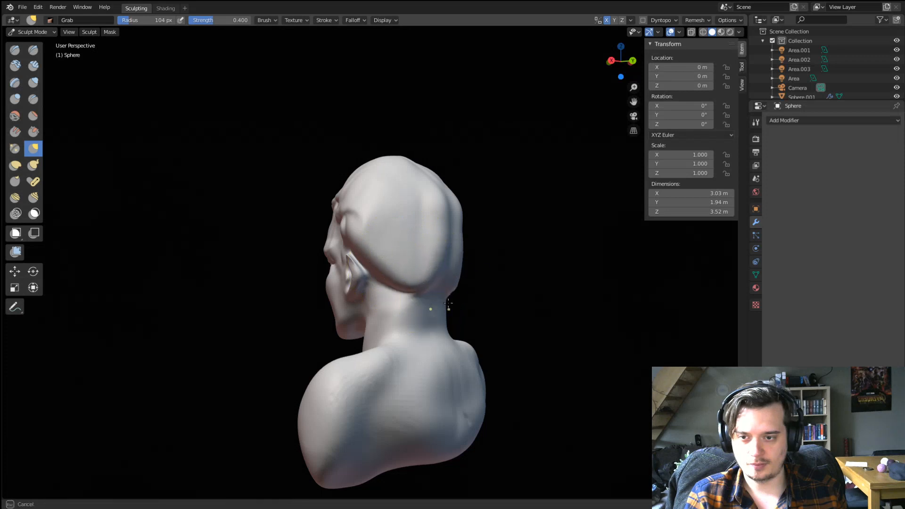
# Pull the lower back edge of the hair down over the nape with the Grab brush at 88 px.
pyautogui.moveTo(451, 308)
pyautogui.mouseDown(button='middle')
pyautogui.moveTo(448, 289)
pyautogui.moveTo(460, 299)
pyautogui.moveTo(461, 258)
pyautogui.moveTo(420, 250)
pyautogui.mouseUp(button='middle')
pyautogui.press('f')
pyautogui.click(459, 295)
pyautogui.scroll(3, 419, 250)
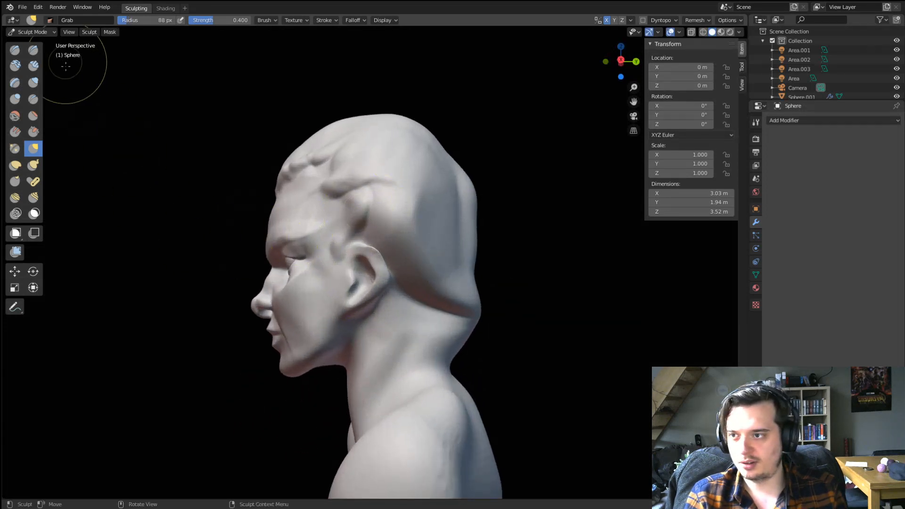
# Carve the lower hair edge behind the ear with the Crease brush at 33 px.
pyautogui.click(33, 99)
pyautogui.click(135, 126)
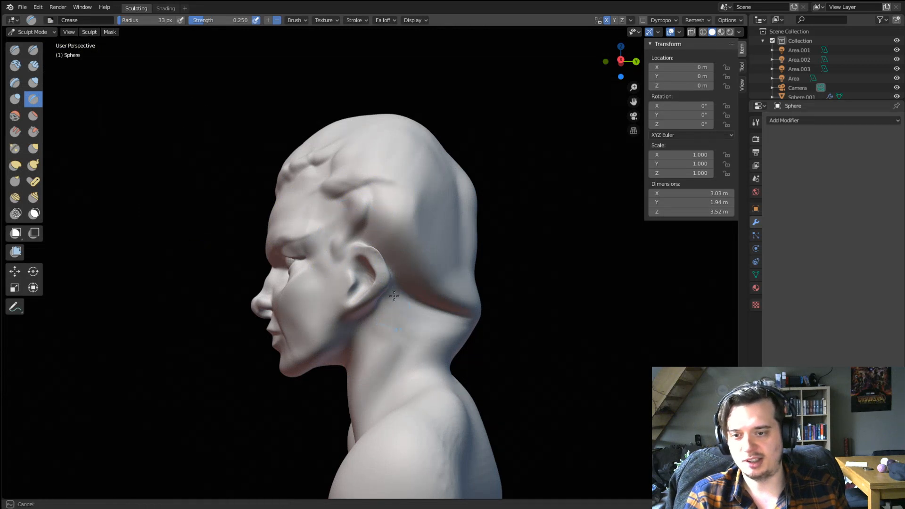
pyautogui.moveTo(406, 323)
pyautogui.mouseDown(button='middle')
pyautogui.moveTo(469, 368)
pyautogui.moveTo(431, 344)
pyautogui.moveTo(374, 344)
pyautogui.mouseUp(button='middle')
pyautogui.press('g')
# Carve the side neck muscle from below the ear down to the collarbone pit with repeated Crease strokes.
pyautogui.click(33, 99)
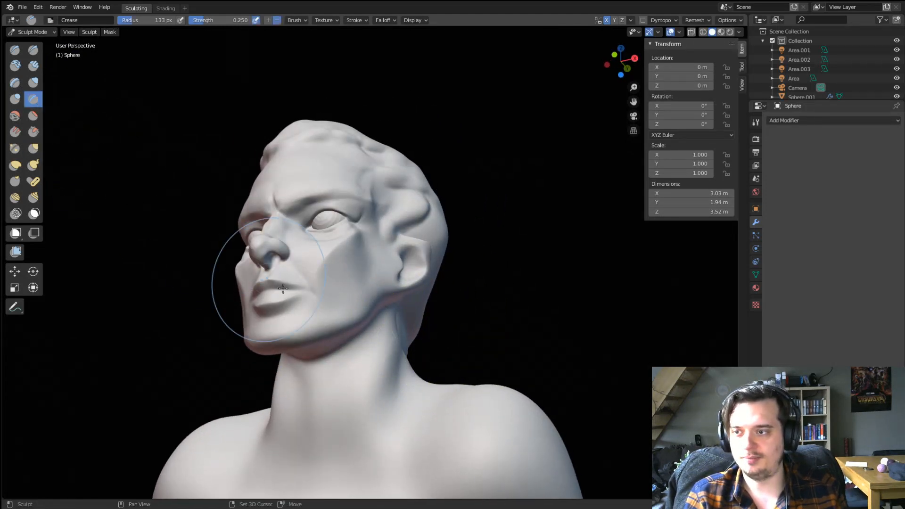
pyautogui.moveTo(247, 280); pyautogui.dragTo(337, 338, button='middle')
pyautogui.moveTo(380, 303); pyautogui.dragTo(307, 424)
pyautogui.press('f')
pyautogui.click(332, 422)
pyautogui.moveTo(389, 295); pyautogui.dragTo(345, 408)
pyautogui.moveTo(388, 297); pyautogui.dragTo(345, 406)
pyautogui.moveTo(373, 313); pyautogui.dragTo(345, 396)
pyautogui.moveTo(335, 339); pyautogui.dragTo(315, 368, button='middle')
# Pull the base of the neck down between the collarbones with the Grab brush at 133 px.
pyautogui.press('g')
pyautogui.press('f')
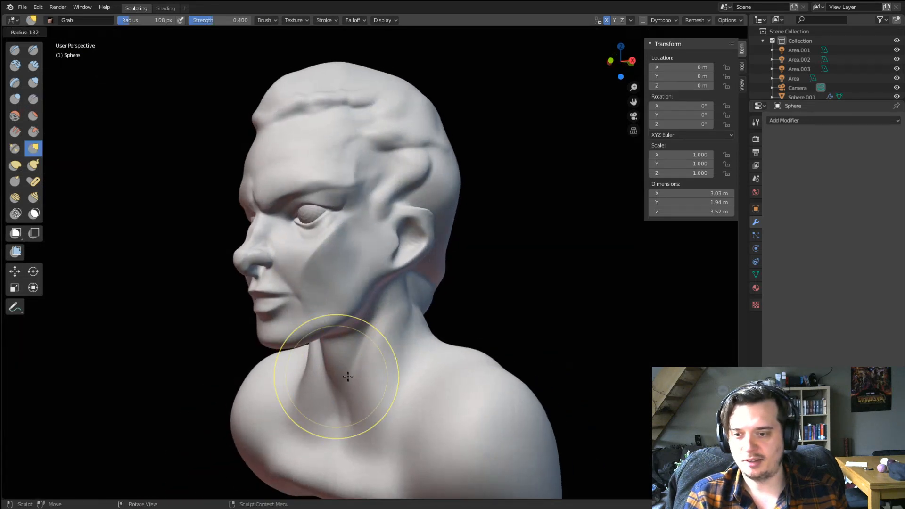
pyautogui.click(399, 378)
pyautogui.moveTo(336, 405); pyautogui.dragTo(338, 441)
pyautogui.moveTo(341, 398); pyautogui.dragTo(372, 397, button='middle')
pyautogui.moveTo(357, 411); pyautogui.dragTo(359, 427)
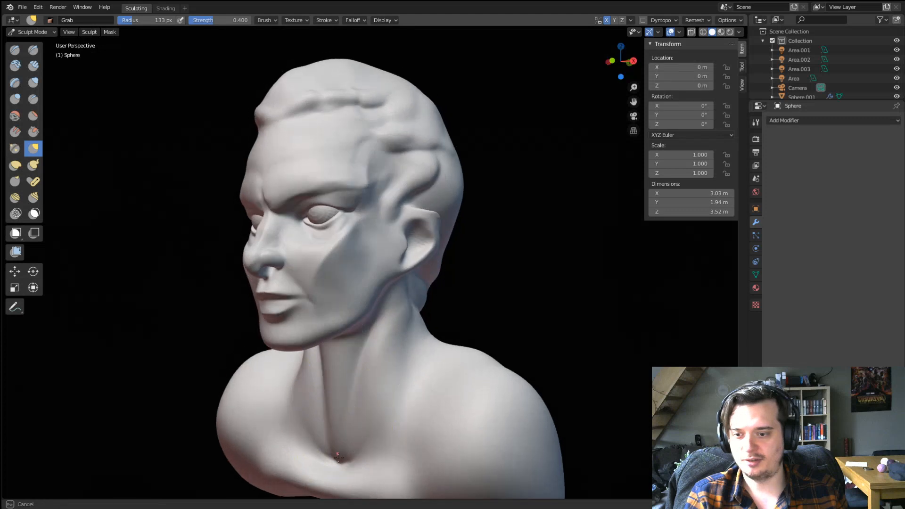
# Pull the back of the hair outward in profile with the Grab brush at 79 px.
pyautogui.moveTo(429, 295)
pyautogui.mouseDown(button='middle')
pyautogui.moveTo(364, 316)
pyautogui.moveTo(337, 341)
pyautogui.mouseUp(button='middle')
pyautogui.scroll(-3, 424, 153)
pyautogui.press('f')
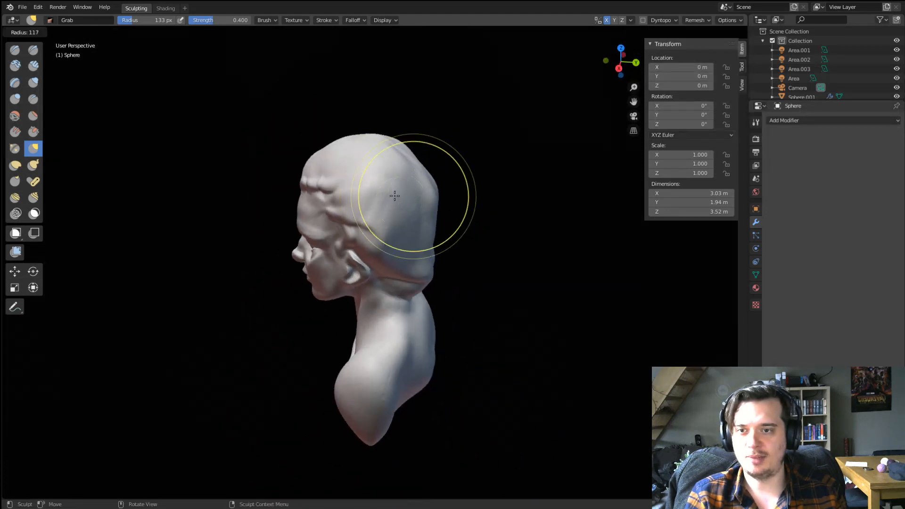
pyautogui.click(452, 196)
pyautogui.moveTo(414, 233); pyautogui.dragTo(444, 239)
pyautogui.moveTo(444, 238)
pyautogui.mouseDown(button='middle')
pyautogui.moveTo(531, 177)
pyautogui.moveTo(523, 163)
pyautogui.moveTo(501, 172)
pyautogui.moveTo(485, 154)
pyautogui.mouseUp(button='middle')
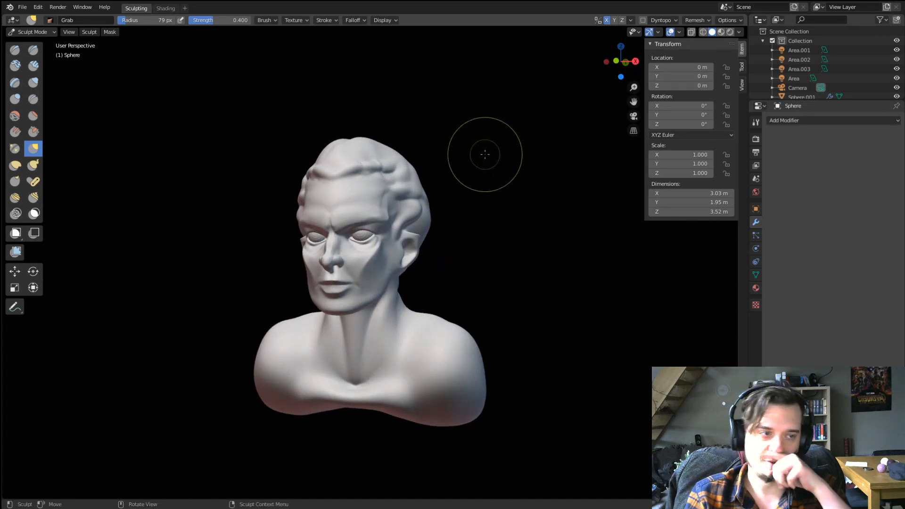
# Even out the hair above the forehead with the Flatten/Contrast brush at 51 px.
pyautogui.moveTo(165, 325); pyautogui.dragTo(174, 344, button='middle')
pyautogui.scroll(2, 171, 342)
pyautogui.click(33, 99)
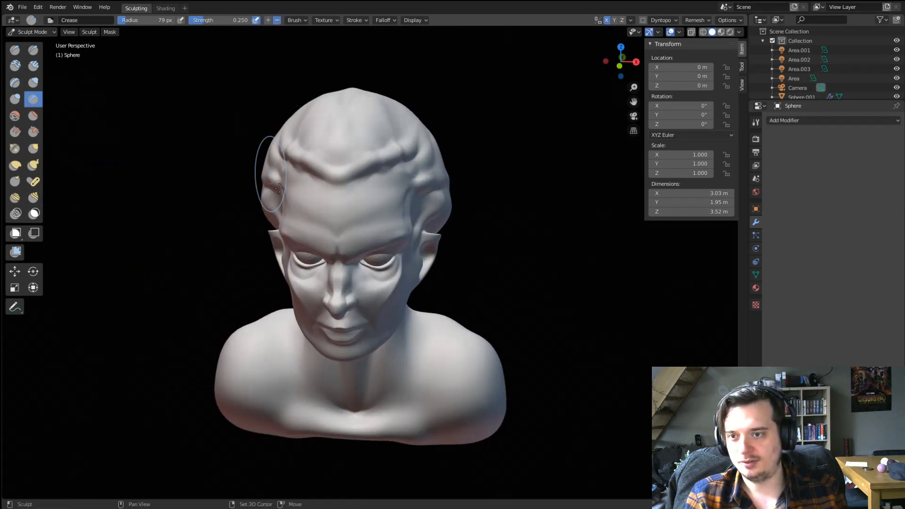
pyautogui.keyDown('shift'); pyautogui.moveTo(337, 170); pyautogui.dragTo(321, 201, button='middle'); pyautogui.keyUp('shift')
pyautogui.press('f')
pyautogui.click(312, 203)
pyautogui.press('f')
pyautogui.click(311, 203)
pyautogui.moveTo(308, 208); pyautogui.dragTo(302, 209, button='middle')
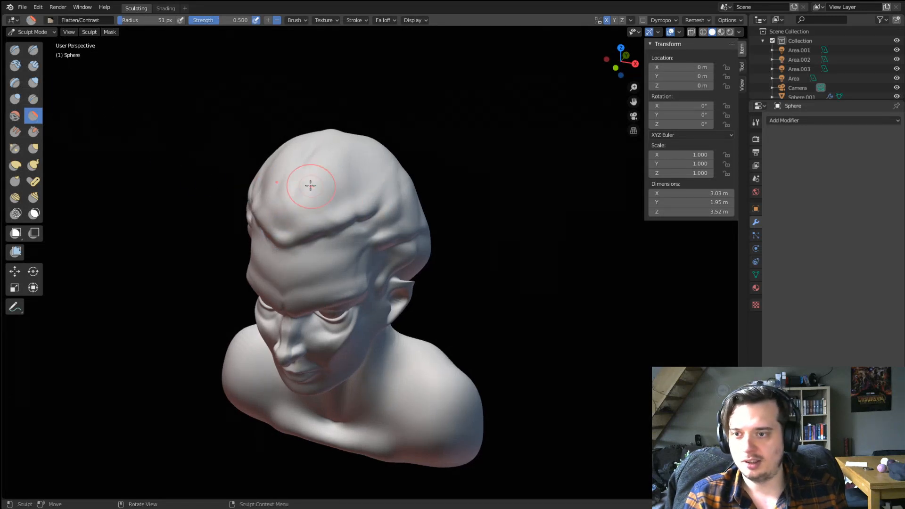
pyautogui.moveTo(334, 182); pyautogui.dragTo(431, 180)
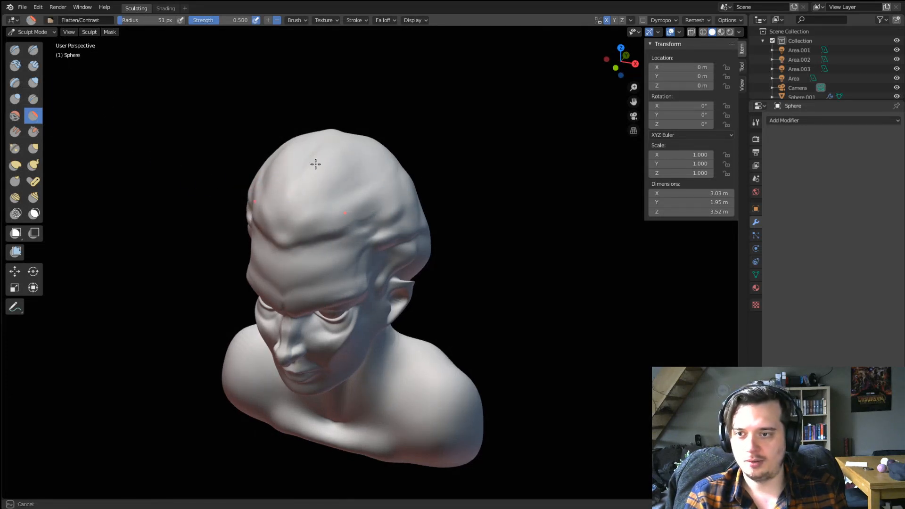
# Flatten the lumpy hair on the top and side of the head with the Flatten/Contrast brush at 88 px.
pyautogui.moveTo(315, 164); pyautogui.dragTo(283, 151, button='middle')
pyautogui.press('f')
pyautogui.click(335, 171)
pyautogui.moveTo(283, 184)
pyautogui.mouseDown()
pyautogui.moveTo(273, 189)
pyautogui.moveTo(314, 179)
pyautogui.mouseUp()
pyautogui.moveTo(394, 175); pyautogui.dragTo(346, 169, button='middle')
pyautogui.press('f')
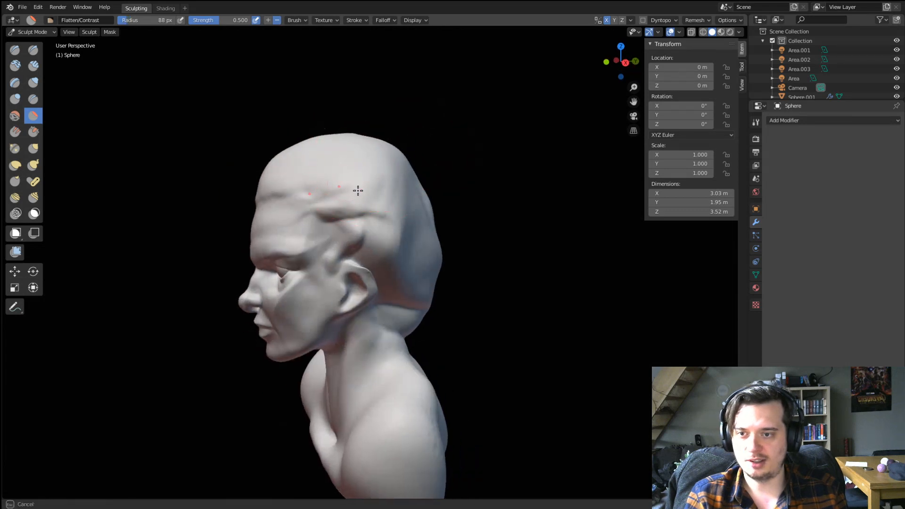
pyautogui.moveTo(407, 239); pyautogui.dragTo(368, 257)
# Define the front hairline across the forehead to the temple with the Crease brush at 33 px.
pyautogui.moveTo(364, 249); pyautogui.dragTo(429, 264, button='middle')
pyautogui.scroll(3, 368, 226)
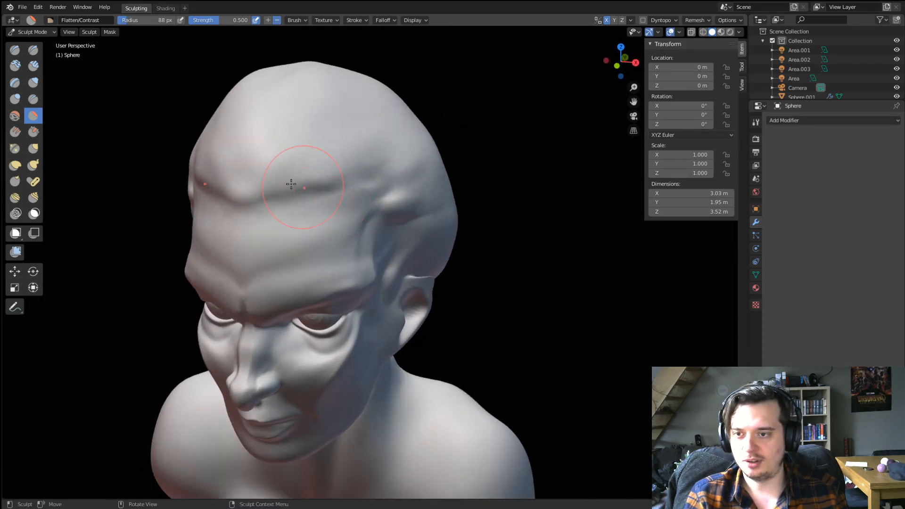
pyautogui.moveTo(240, 209); pyautogui.dragTo(351, 195)
pyautogui.moveTo(235, 210); pyautogui.dragTo(362, 190)
pyautogui.moveTo(342, 188)
pyautogui.mouseDown(button='middle')
pyautogui.moveTo(288, 175)
pyautogui.moveTo(250, 228)
pyautogui.mouseUp(button='middle')
pyautogui.moveTo(312, 210); pyautogui.dragTo(310, 186, button='middle')
pyautogui.moveTo(256, 226); pyautogui.dragTo(304, 173, button='middle')
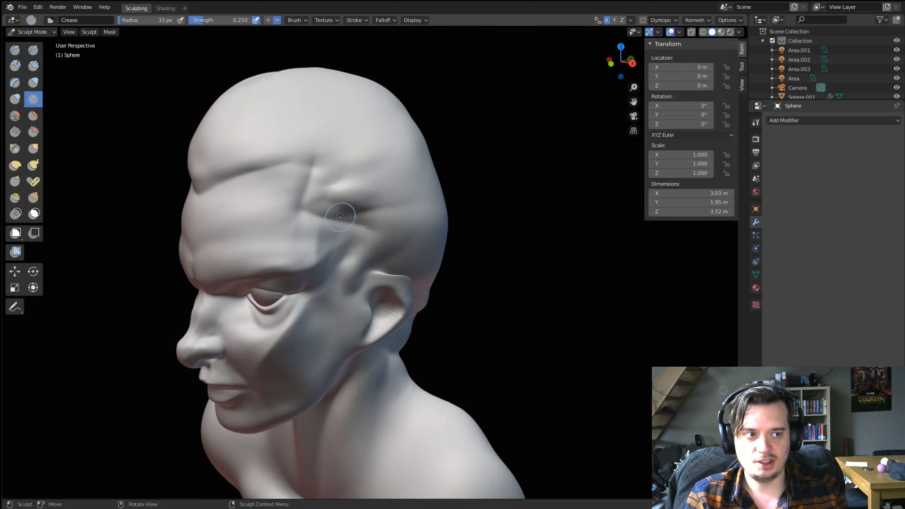
# Nudge the hair at the temple hairline backward in profile with the Grab brush.
pyautogui.moveTo(343, 296)
pyautogui.mouseDown(button='middle')
pyautogui.moveTo(331, 210)
pyautogui.moveTo(315, 179)
pyautogui.moveTo(268, 182)
pyautogui.moveTo(219, 200)
pyautogui.moveTo(207, 219)
pyautogui.moveTo(242, 190)
pyautogui.moveTo(236, 200)
pyautogui.mouseUp(button='middle')
pyautogui.press('g')
pyautogui.press('f')
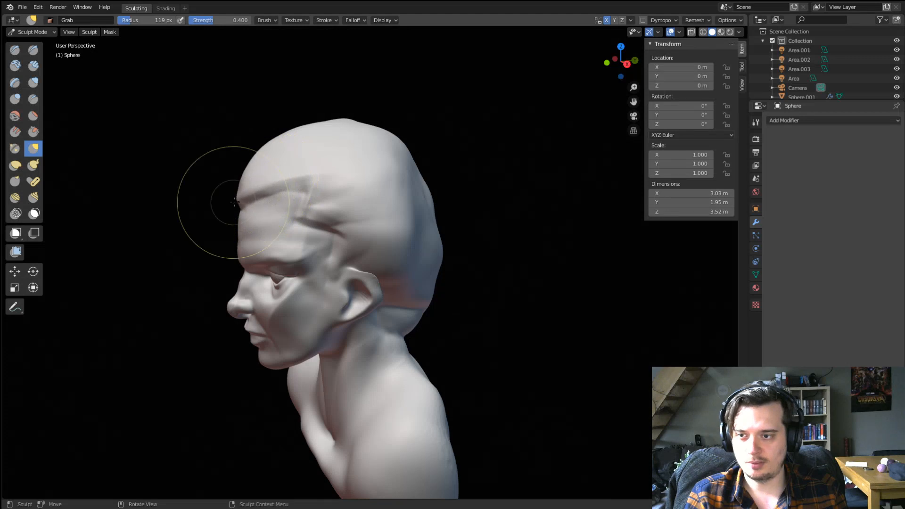
pyautogui.press('f')
pyautogui.click(328, 192)
pyautogui.moveTo(316, 191); pyautogui.dragTo(286, 188, button='middle')
pyautogui.moveTo(286, 187); pyautogui.dragTo(297, 192)
pyautogui.moveTo(296, 192); pyautogui.dragTo(279, 192, button='middle')
# Raise the front of the hair into a fuller quiff and lower the crown in profile with the Grab brush at 178 px.
pyautogui.press('f')
pyautogui.click(358, 189)
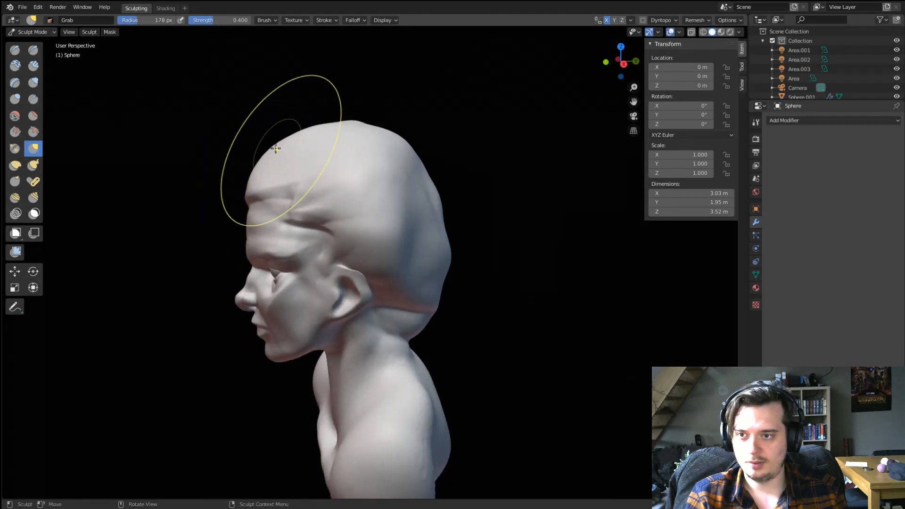
pyautogui.moveTo(269, 154); pyautogui.dragTo(255, 132)
pyautogui.moveTo(356, 132); pyautogui.dragTo(363, 143)
pyautogui.moveTo(413, 158); pyautogui.dragTo(411, 179)
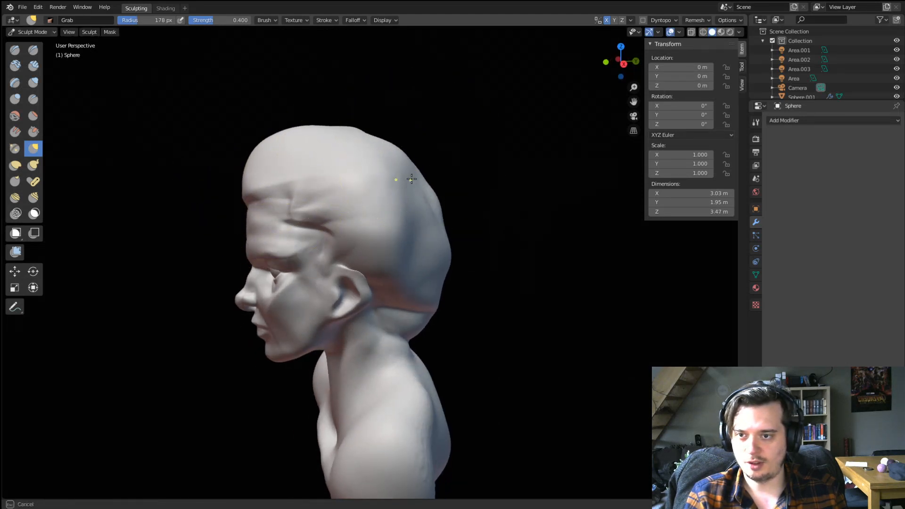
# Reshape the peaked top and upper sides of the hair from the front with the Grab brush at 116 px.
pyautogui.moveTo(412, 179)
pyautogui.mouseDown(button='middle')
pyautogui.moveTo(454, 157)
pyautogui.moveTo(363, 161)
pyautogui.moveTo(427, 147)
pyautogui.mouseUp(button='middle')
pyautogui.press('f')
pyautogui.click(398, 146)
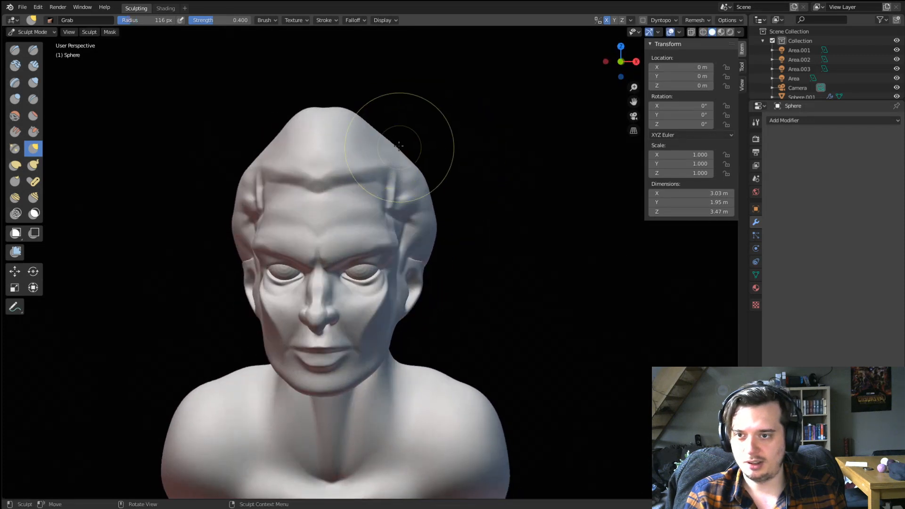
pyautogui.moveTo(399, 146)
pyautogui.mouseDown()
pyautogui.moveTo(396, 156)
pyautogui.moveTo(325, 121)
pyautogui.mouseUp()
pyautogui.moveTo(346, 129); pyautogui.dragTo(342, 121, button='middle')
pyautogui.moveTo(402, 138); pyautogui.dragTo(402, 150)
# Push the back of the hair and the rear of the crown inward in profile with the Grab brush at 154 px.
pyautogui.moveTo(433, 209)
pyautogui.mouseDown(button='middle')
pyautogui.moveTo(361, 180)
pyautogui.moveTo(334, 189)
pyautogui.moveTo(354, 209)
pyautogui.mouseUp(button='middle')
pyautogui.press('f')
pyautogui.click(502, 298)
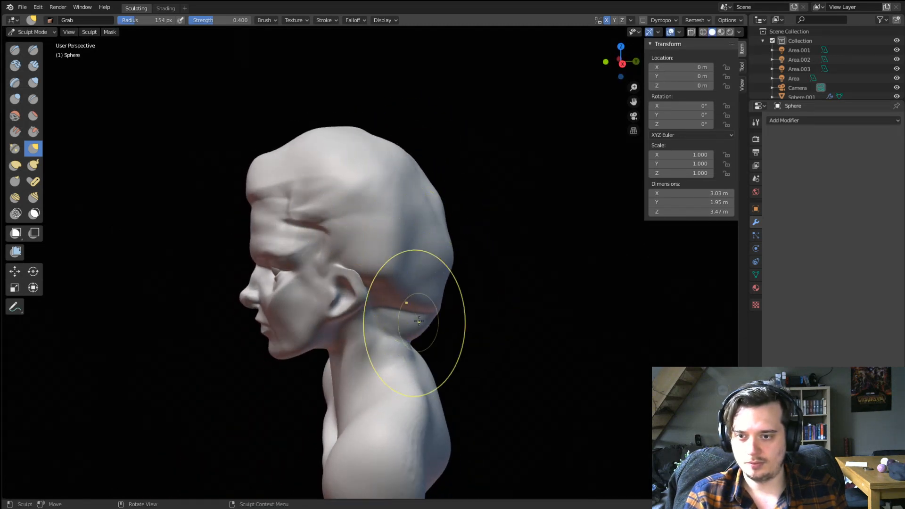
pyautogui.moveTo(440, 255); pyautogui.dragTo(429, 253)
pyautogui.moveTo(409, 150); pyautogui.dragTo(396, 156)
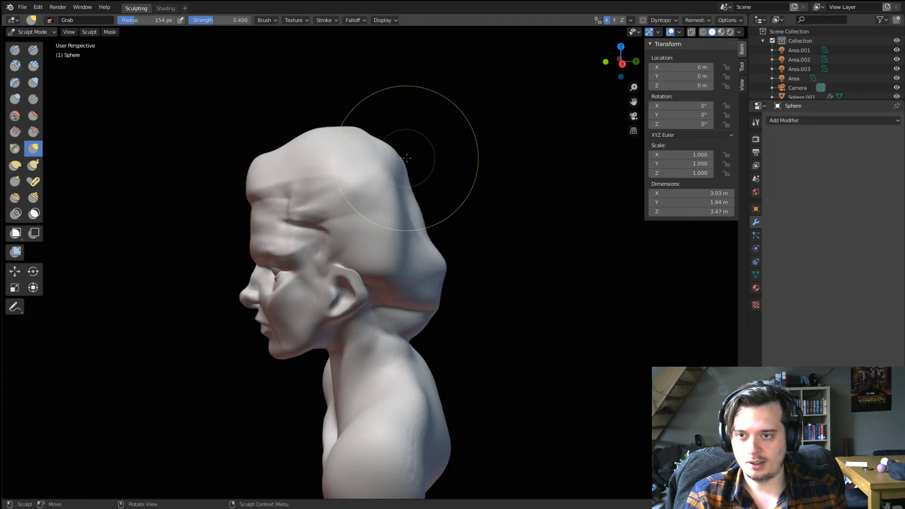
# Pull the middle of the back of the hair slightly outward with the Grab brush at 123 px.
pyautogui.moveTo(474, 184); pyautogui.dragTo(471, 178, button='middle')
pyautogui.press('f')
pyautogui.click(458, 178)
pyautogui.moveTo(417, 194); pyautogui.dragTo(426, 194)
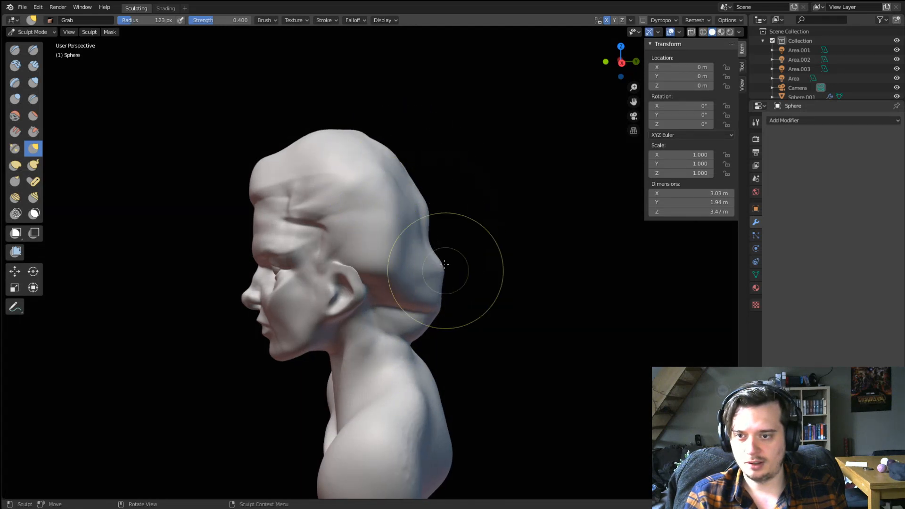
# Shift the ear slightly downward with the Grab brush at 129 px and adjust the earlobe area with a smaller radius.
pyautogui.moveTo(403, 238); pyautogui.dragTo(303, 241, button='middle')
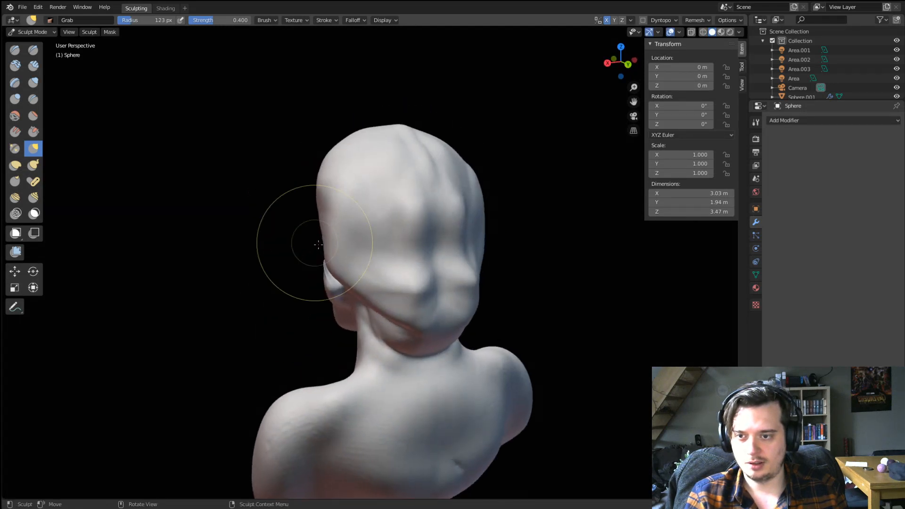
pyautogui.moveTo(355, 253)
pyautogui.mouseDown(button='middle')
pyautogui.moveTo(348, 273)
pyautogui.moveTo(377, 271)
pyautogui.moveTo(370, 261)
pyautogui.mouseUp(button='middle')
pyautogui.press('f')
pyautogui.click(364, 263)
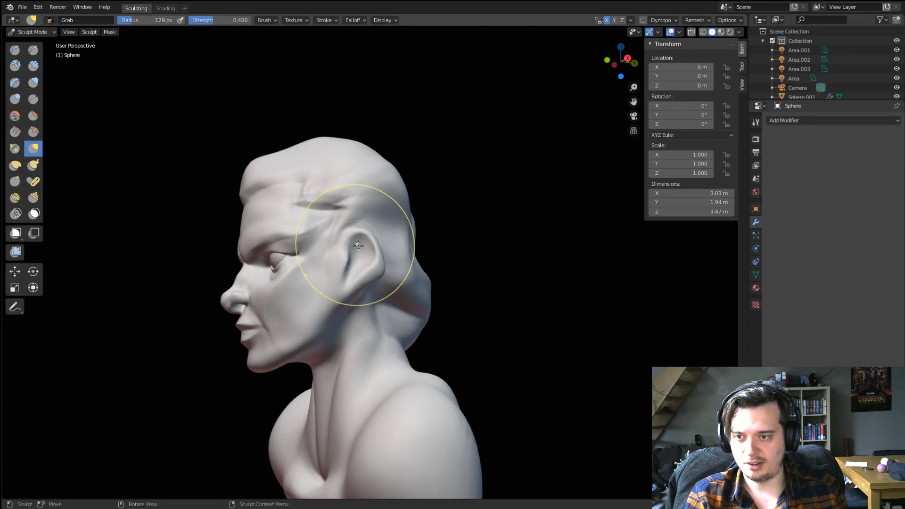
pyautogui.moveTo(358, 245); pyautogui.dragTo(355, 255)
pyautogui.moveTo(348, 274); pyautogui.dragTo(380, 282, button='middle')
pyautogui.press('f')
pyautogui.click(374, 284)
pyautogui.moveTo(368, 284); pyautogui.dragTo(366, 286)
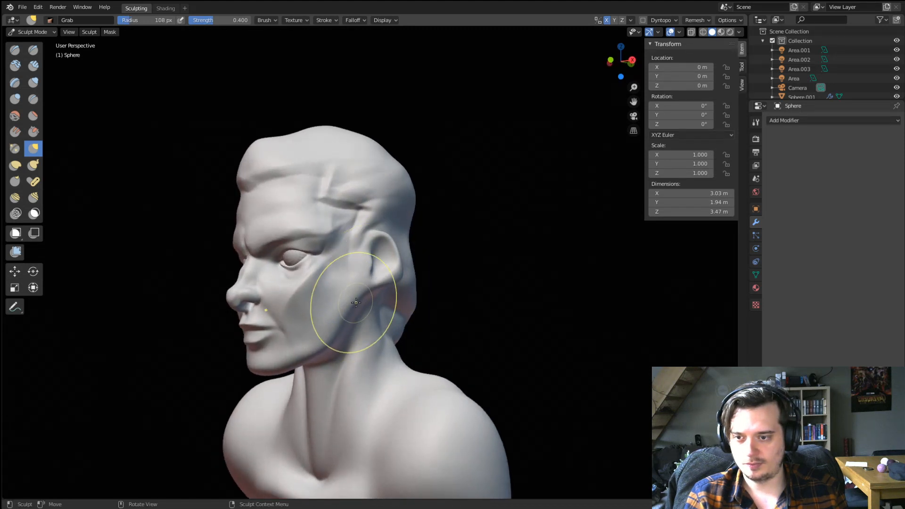
# Pull the jaw corners down and outward from the front with the Grab brush at 205 px.
pyautogui.press('f')
pyautogui.click(363, 267)
pyautogui.moveTo(362, 268)
pyautogui.mouseDown(button='middle')
pyautogui.moveTo(404, 282)
pyautogui.moveTo(352, 306)
pyautogui.mouseUp(button='middle')
pyautogui.moveTo(342, 339); pyautogui.dragTo(397, 299, button='middle')
pyautogui.press('f')
pyautogui.click(457, 289)
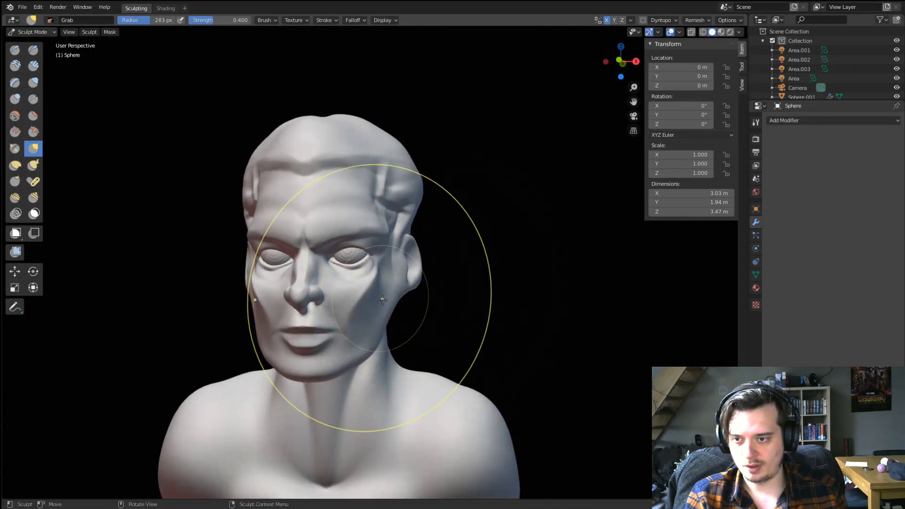
pyautogui.press('f')
pyautogui.click(371, 309)
pyautogui.moveTo(381, 317)
pyautogui.mouseDown()
pyautogui.moveTo(394, 317)
pyautogui.moveTo(385, 340)
pyautogui.mouseUp()
# Adjust the chin with the Grab brush at 150 px and draw the mouth corners inward at 116 px.
pyautogui.press('f')
pyautogui.click(370, 332)
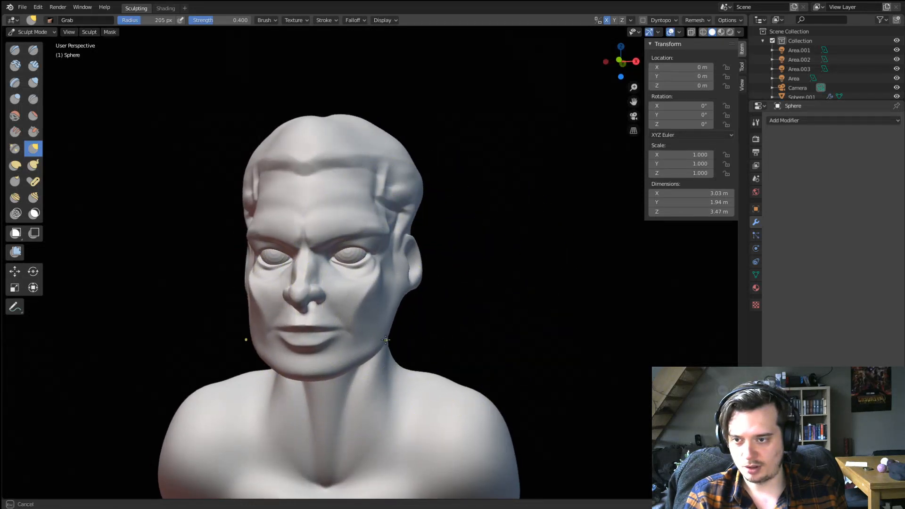
pyautogui.moveTo(313, 363); pyautogui.dragTo(313, 364)
pyautogui.press('f')
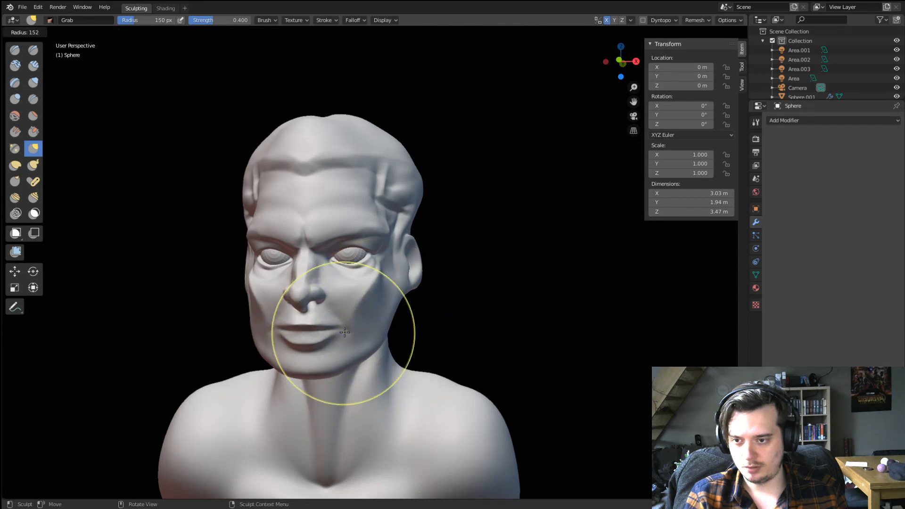
pyautogui.click(403, 337)
pyautogui.press('f')
pyautogui.click(381, 335)
pyautogui.moveTo(338, 335); pyautogui.dragTo(327, 340)
pyautogui.moveTo(327, 341)
pyautogui.mouseDown(button='middle')
pyautogui.moveTo(302, 330)
pyautogui.moveTo(345, 312)
pyautogui.moveTo(377, 358)
pyautogui.mouseUp(button='middle')
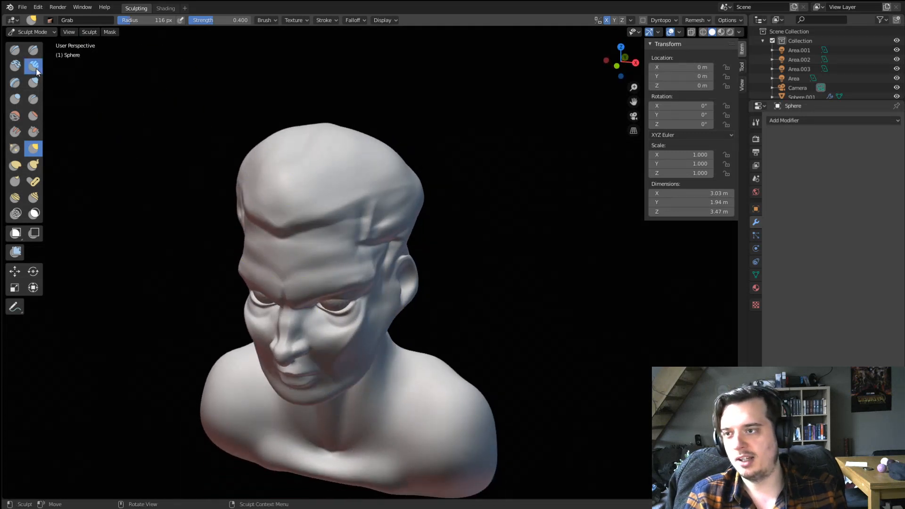
# Build up swept-back hair strands over the top and side of the head with the Clay Strips brush at 61 px.
pyautogui.click(33, 66)
pyautogui.moveTo(285, 178); pyautogui.dragTo(259, 201, button='middle')
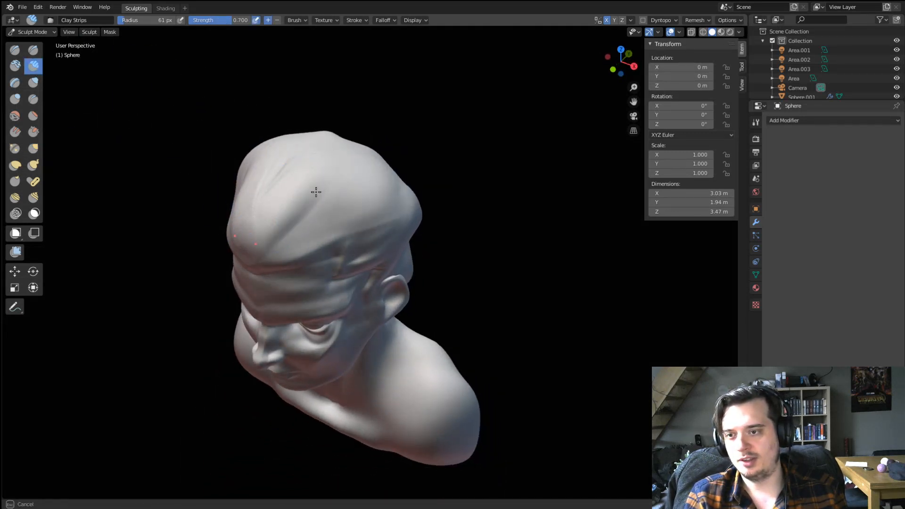
pyautogui.moveTo(316, 192); pyautogui.dragTo(332, 170, button='middle')
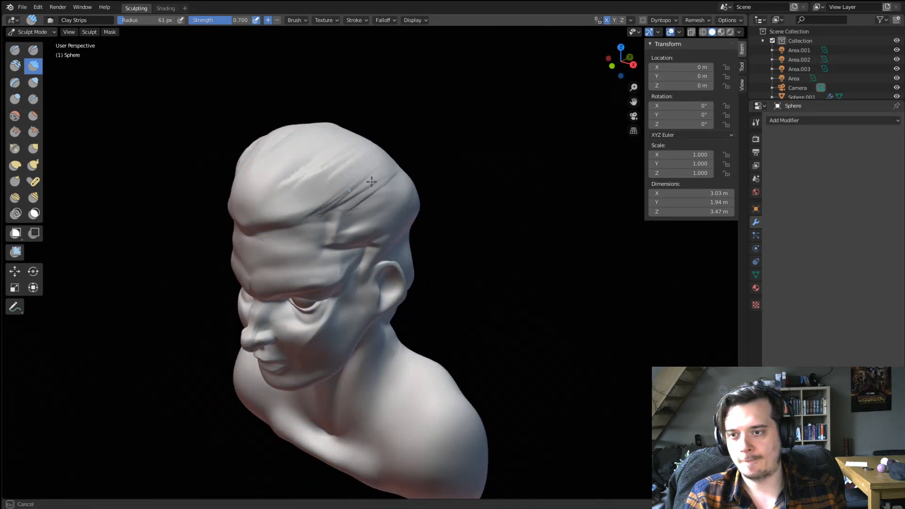
# Reshape the hairline corner at the temple with the Grab brush at 90 px.
pyautogui.moveTo(366, 232)
pyautogui.mouseDown(button='middle')
pyautogui.moveTo(458, 123)
pyautogui.moveTo(324, 168)
pyautogui.moveTo(306, 195)
pyautogui.moveTo(347, 210)
pyautogui.mouseUp(button='middle')
pyautogui.press('g')
pyautogui.press('f')
pyautogui.click(314, 195)
pyautogui.moveTo(301, 233)
pyautogui.mouseDown(button='middle')
pyautogui.moveTo(286, 212)
pyautogui.moveTo(313, 197)
pyautogui.mouseUp(button='middle')
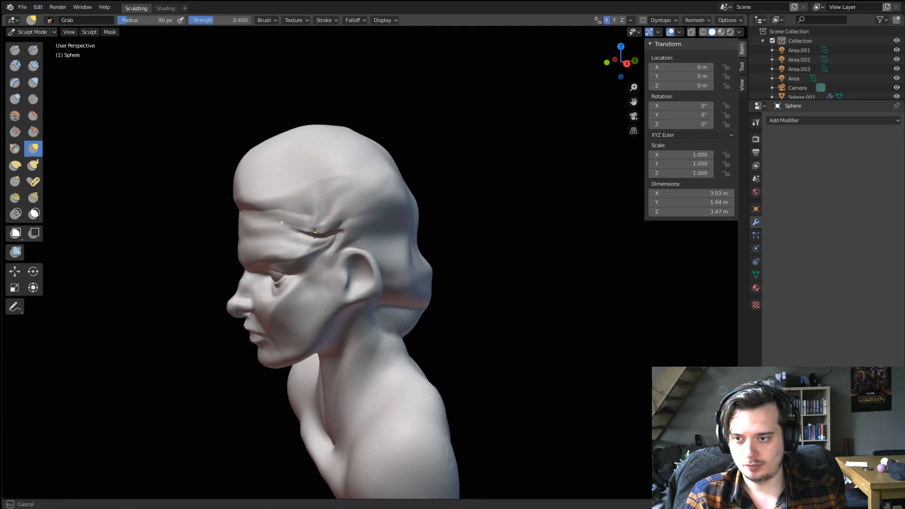
pyautogui.moveTo(315, 233); pyautogui.dragTo(343, 190, button='middle')
# Flatten the temple hair at 81 px and build a new hairline from the forehead to the ear with Clay Strips at 42 px.
pyautogui.click(33, 116)
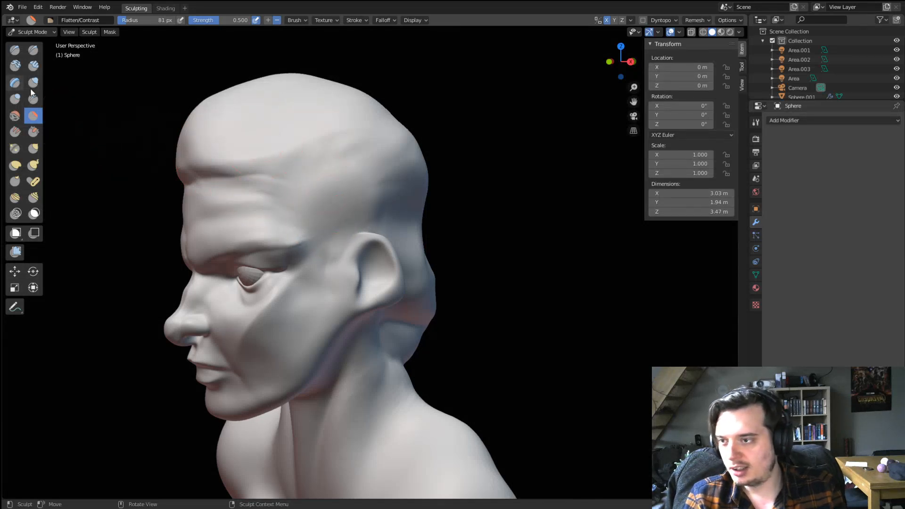
pyautogui.click(35, 64)
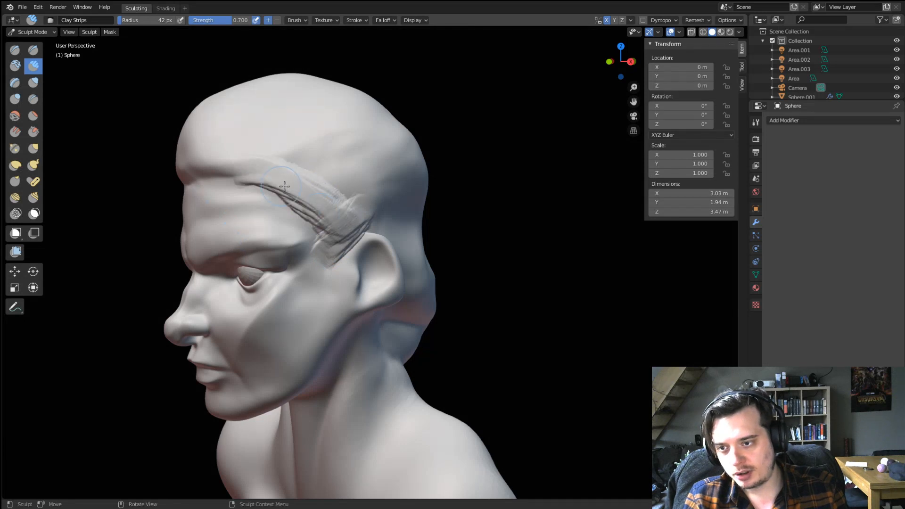
pyautogui.moveTo(285, 186)
pyautogui.mouseDown(button='middle')
pyautogui.moveTo(319, 184)
pyautogui.moveTo(286, 196)
pyautogui.mouseUp(button='middle')
# Curve the new temple hairline and sideburn with the Grab brush at 111 px.
pyautogui.press('g')
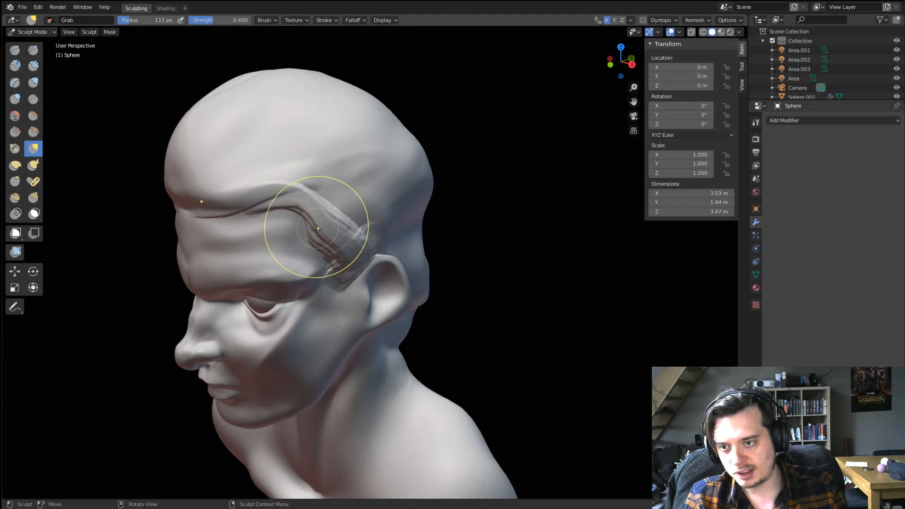
pyautogui.moveTo(324, 232); pyautogui.dragTo(320, 250)
pyautogui.moveTo(332, 250); pyautogui.dragTo(315, 236, button='middle')
pyautogui.moveTo(306, 216); pyautogui.dragTo(283, 197)
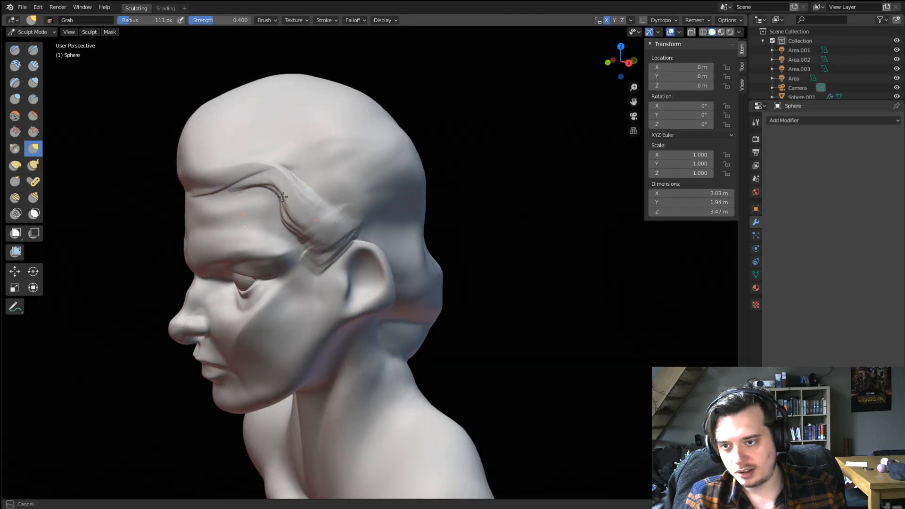
pyautogui.moveTo(258, 162); pyautogui.dragTo(309, 186, button='middle')
# Try to pull the top of the hair toward the back with the Grab brush at 112 px, and undo the last stroke.
pyautogui.scroll(-2, 323, 207)
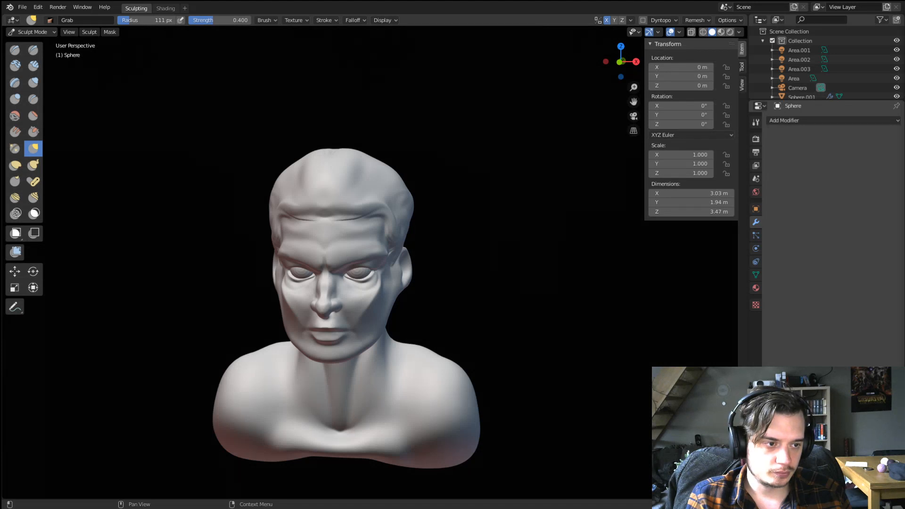
pyautogui.moveTo(424, 333); pyautogui.dragTo(389, 333, button='middle')
pyautogui.scroll(3, 384, 330)
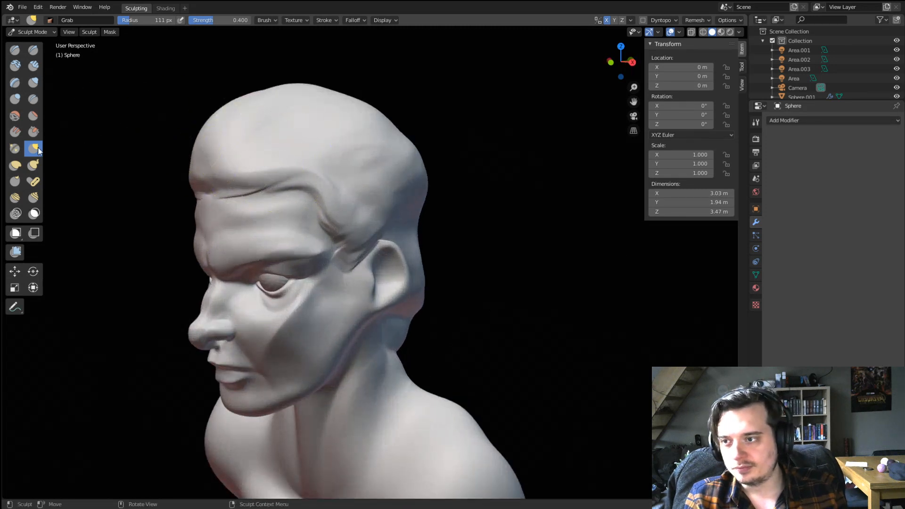
pyautogui.moveTo(255, 136); pyautogui.dragTo(206, 147, button='middle')
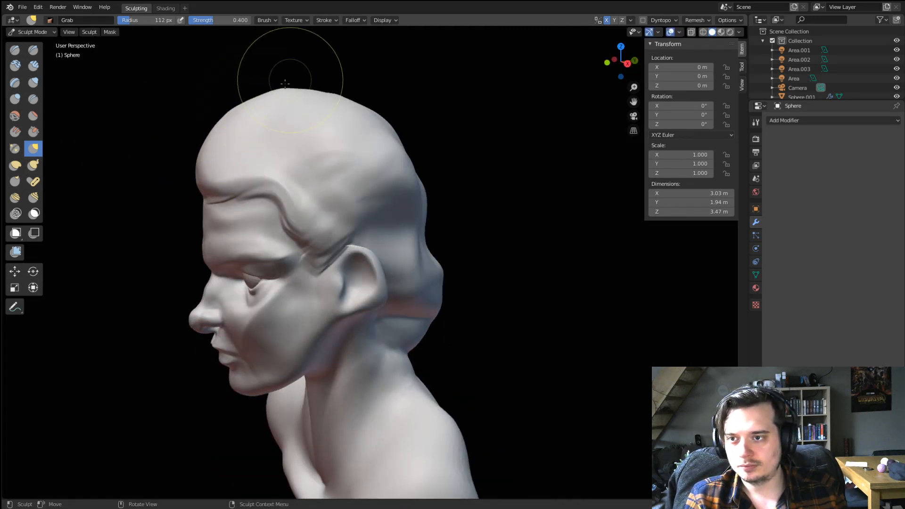
pyautogui.moveTo(323, 85); pyautogui.dragTo(298, 136, button='middle')
pyautogui.moveTo(298, 137); pyautogui.dragTo(379, 112)
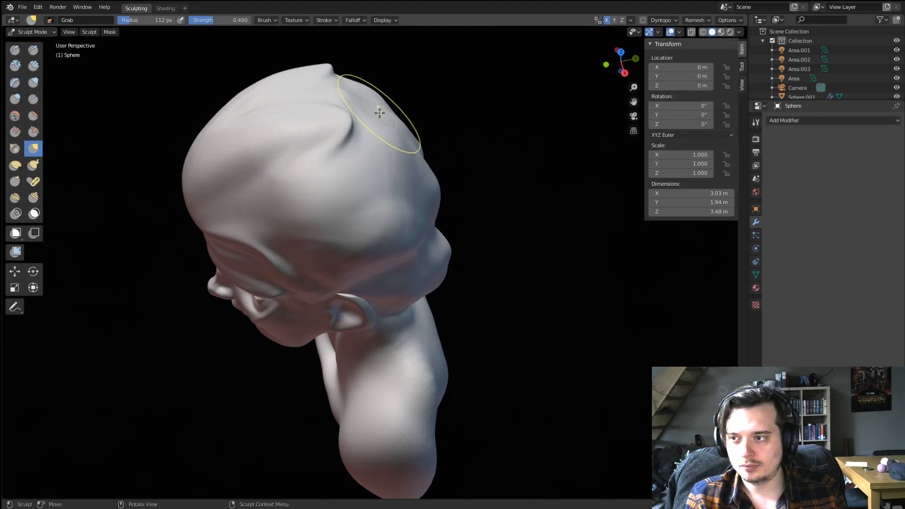
pyautogui.hotkey('ctrl', 'z')
# Pull the crown of the hair back and down with the Grab brush at 244 px.
pyautogui.press('f')
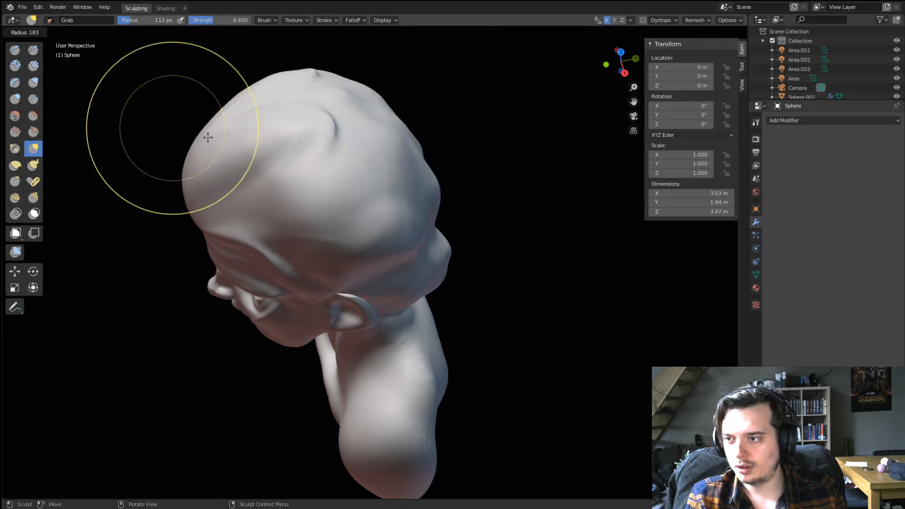
pyautogui.click(238, 163)
pyautogui.moveTo(368, 150); pyautogui.dragTo(340, 125, button='middle')
pyautogui.moveTo(346, 118); pyautogui.dragTo(419, 137)
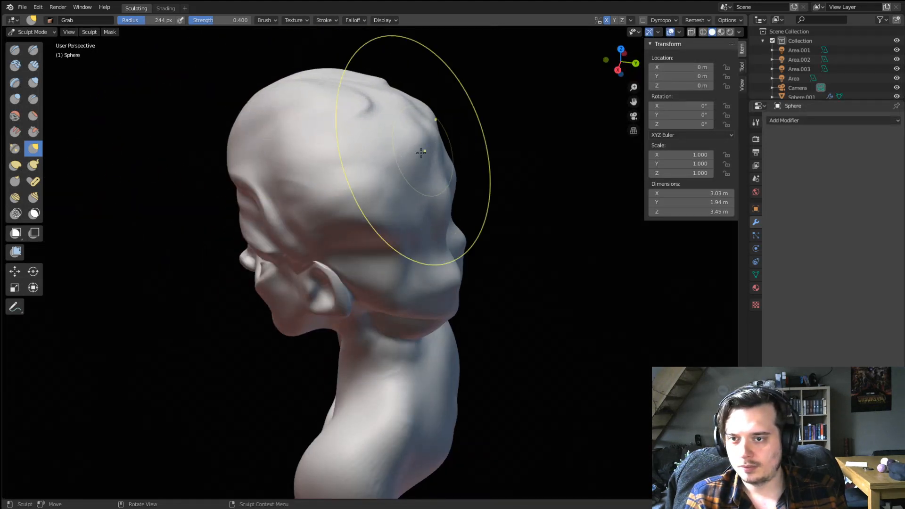
# Lower the top of the hair toward the sides of the head with a smaller Grab brush.
pyautogui.moveTo(406, 147)
pyautogui.mouseDown(button='middle')
pyautogui.moveTo(426, 121)
pyautogui.moveTo(470, 105)
pyautogui.moveTo(490, 111)
pyautogui.mouseUp(button='middle')
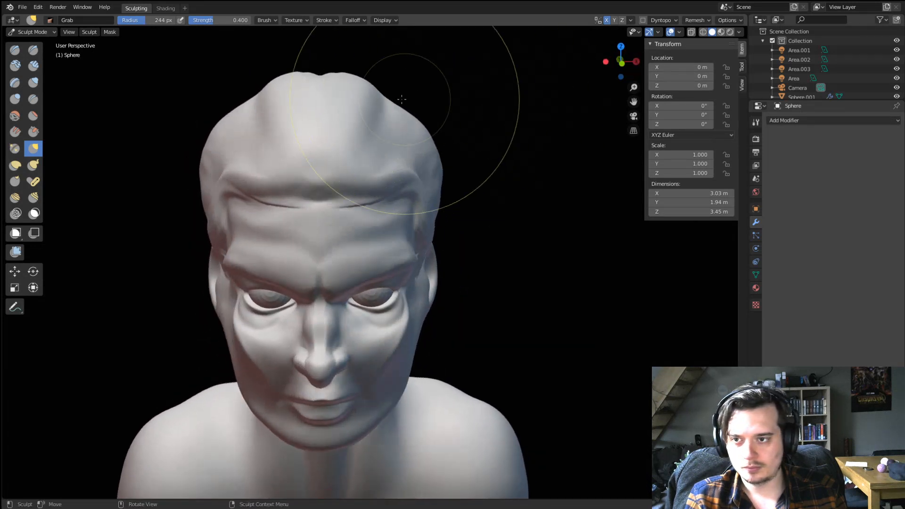
pyautogui.scroll(-1, 342, 100)
pyautogui.moveTo(340, 117); pyautogui.dragTo(328, 110, button='middle')
pyautogui.press('f')
pyautogui.click(302, 107)
pyautogui.moveTo(304, 119)
pyautogui.mouseDown()
pyautogui.moveTo(309, 139)
pyautogui.moveTo(306, 128)
pyautogui.moveTo(304, 145)
pyautogui.moveTo(262, 160)
pyautogui.moveTo(251, 184)
pyautogui.mouseUp()
# Widen the upper sides of the hair from the front with the Grab brush at 119 px.
pyautogui.moveTo(269, 167); pyautogui.dragTo(288, 157, button='middle')
pyautogui.press('f')
pyautogui.click(276, 154)
pyautogui.moveTo(270, 153); pyautogui.dragTo(248, 159)
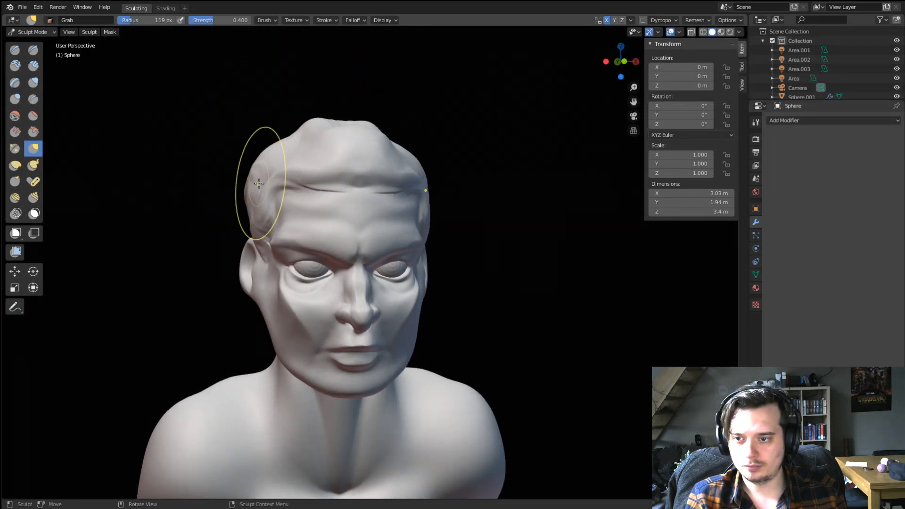
pyautogui.moveTo(262, 183); pyautogui.dragTo(250, 183, button='middle')
pyautogui.moveTo(283, 150); pyautogui.dragTo(273, 142)
# Push the tip of the nose back slightly in profile with the Grab brush.
pyautogui.moveTo(282, 138)
pyautogui.mouseDown(button='middle')
pyautogui.moveTo(339, 117)
pyautogui.moveTo(219, 135)
pyautogui.moveTo(338, 155)
pyautogui.moveTo(417, 150)
pyautogui.moveTo(439, 237)
pyautogui.mouseUp(button='middle')
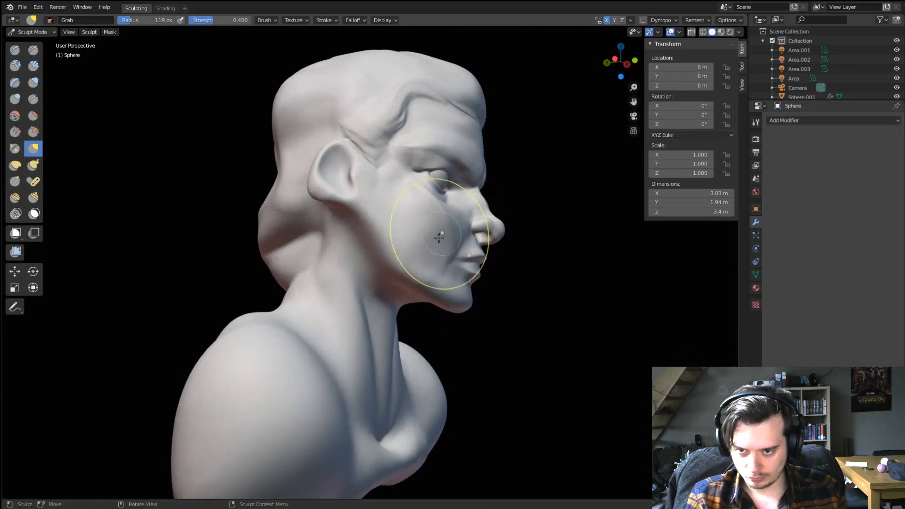
pyautogui.moveTo(477, 272); pyautogui.dragTo(482, 284, button='middle')
pyautogui.press('f')
pyautogui.click(513, 269)
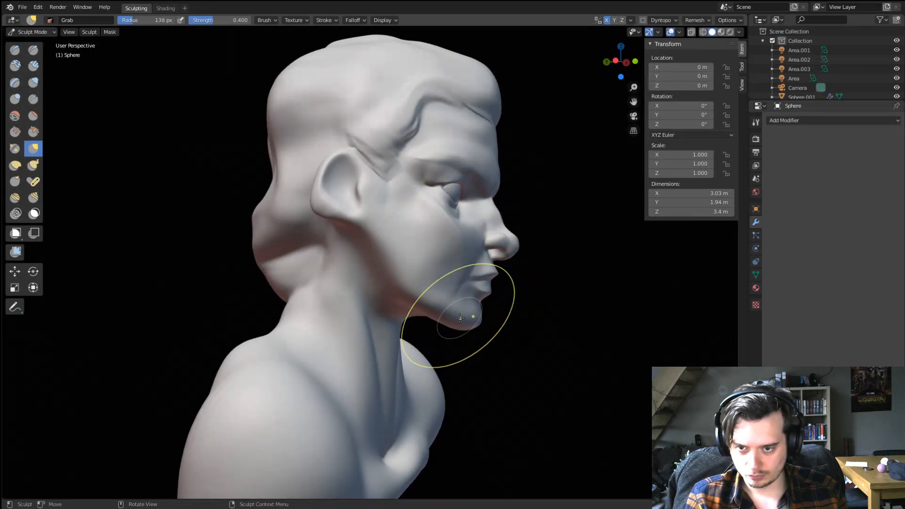
pyautogui.press('f')
pyautogui.click(547, 315)
pyautogui.press('f')
pyautogui.click(450, 299)
pyautogui.press('f')
pyautogui.click(512, 257)
pyautogui.moveTo(512, 250); pyautogui.dragTo(507, 250)
# Pull the mouth and lower lip area forward in profile with the Grab brush at 155 px.
pyautogui.press('f')
pyautogui.click(548, 262)
pyautogui.press('f')
pyautogui.click(552, 290)
pyautogui.moveTo(469, 288); pyautogui.dragTo(477, 288)
pyautogui.moveTo(481, 294); pyautogui.dragTo(487, 296)
# Pull the cheeks slightly inward from the front with the Grab brush, reducing its radius from 120 px.
pyautogui.moveTo(487, 296); pyautogui.dragTo(391, 296, button='middle')
pyautogui.press('f')
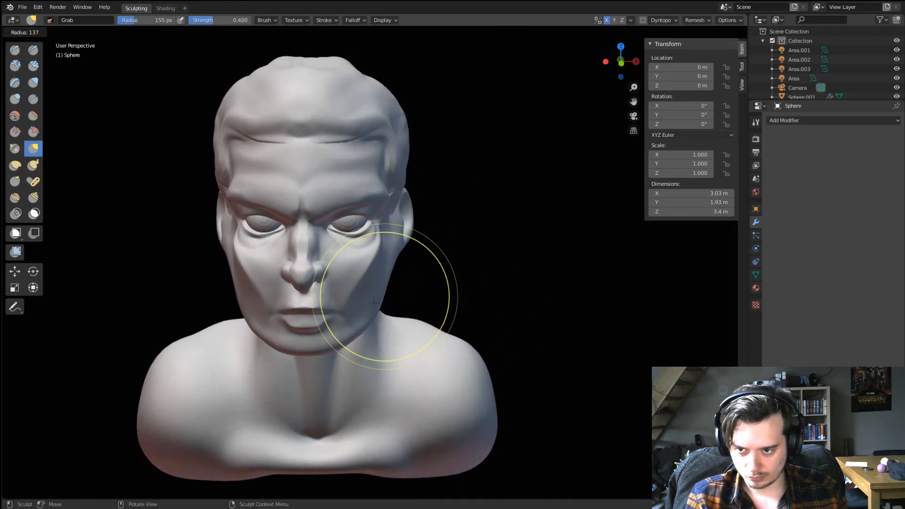
pyautogui.click(377, 296)
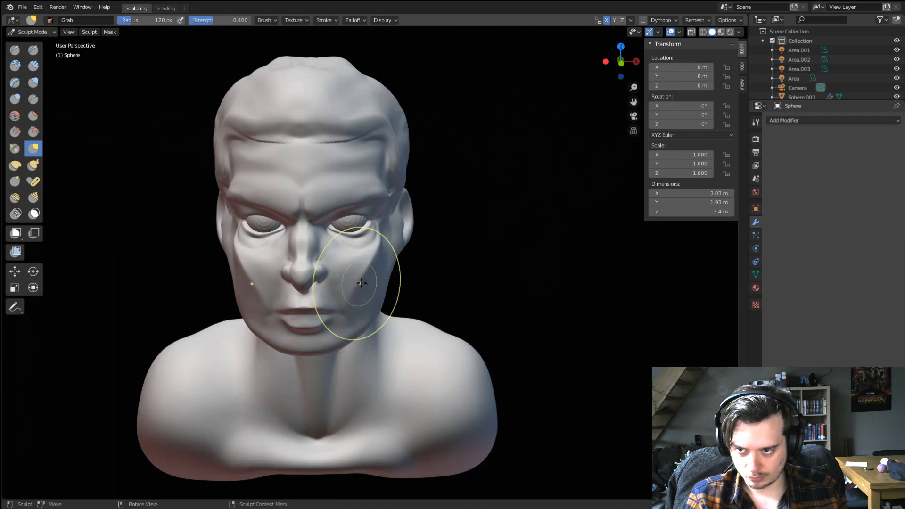
pyautogui.press('f')
pyautogui.click(370, 282)
pyautogui.moveTo(371, 283); pyautogui.dragTo(371, 266, button='middle')
pyautogui.moveTo(371, 266); pyautogui.dragTo(367, 263)
# Flatten the cheek beside the mouth with the Flatten/Contrast brush at 77 px.
pyautogui.moveTo(367, 263)
pyautogui.mouseDown(button='middle')
pyautogui.moveTo(310, 265)
pyautogui.moveTo(348, 262)
pyautogui.mouseUp(button='middle')
pyautogui.scroll(2, 348, 259)
pyautogui.click(33, 116)
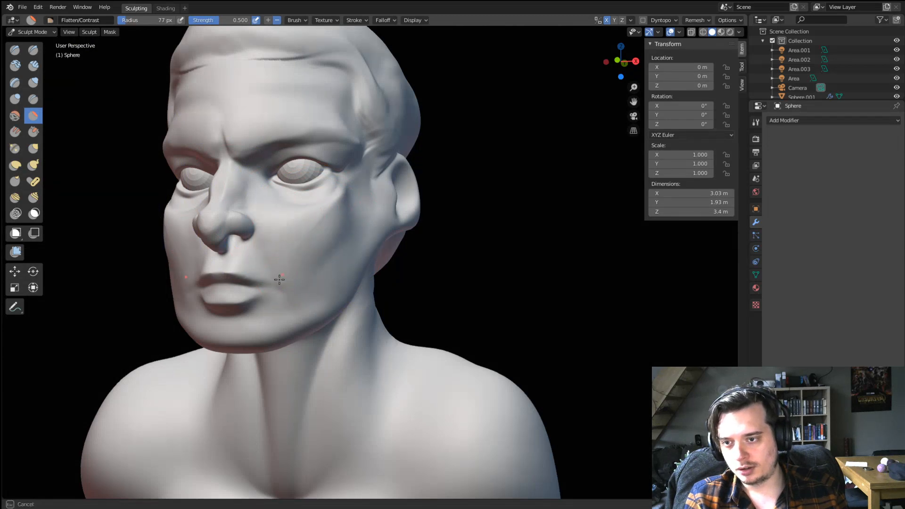
pyautogui.moveTo(306, 280); pyautogui.dragTo(354, 222, button='middle')
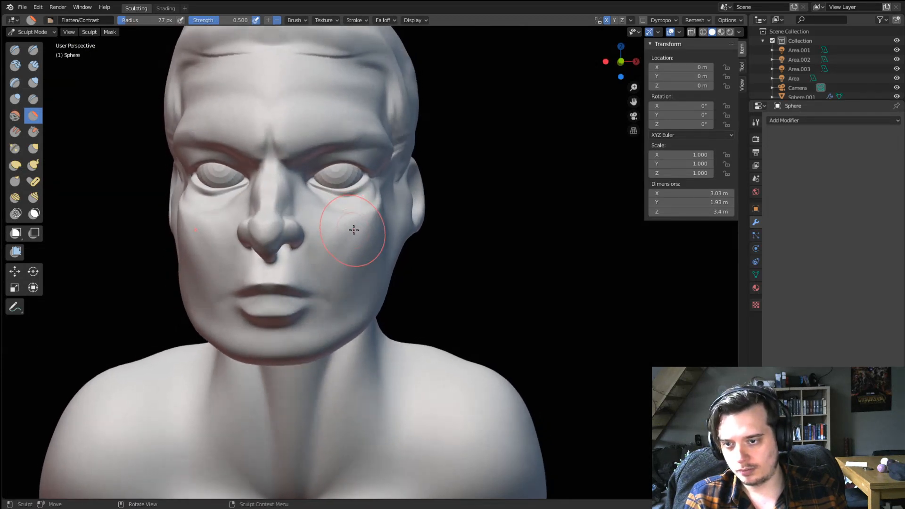
# Pull the jaw corner below the ear down into a stronger angle with the Grab brush, working at 128 px and 103 px.
pyautogui.press('g')
pyautogui.moveTo(362, 303); pyautogui.dragTo(291, 287, button='middle')
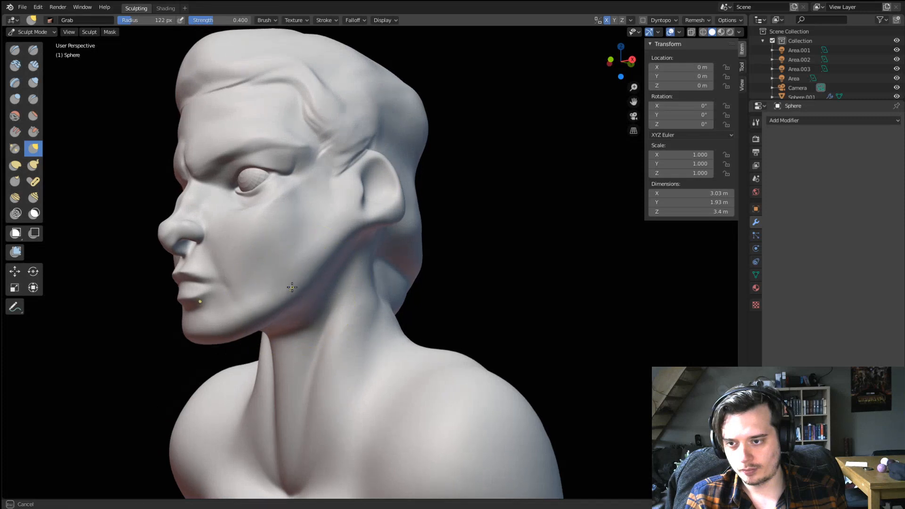
pyautogui.press('f')
pyautogui.moveTo(338, 240); pyautogui.dragTo(362, 250)
pyautogui.click(418, 228)
pyautogui.moveTo(361, 250)
pyautogui.mouseDown(button='middle')
pyautogui.moveTo(400, 263)
pyautogui.moveTo(340, 283)
pyautogui.mouseUp(button='middle')
pyautogui.press('f')
pyautogui.click(345, 305)
pyautogui.moveTo(269, 323); pyautogui.dragTo(268, 325)
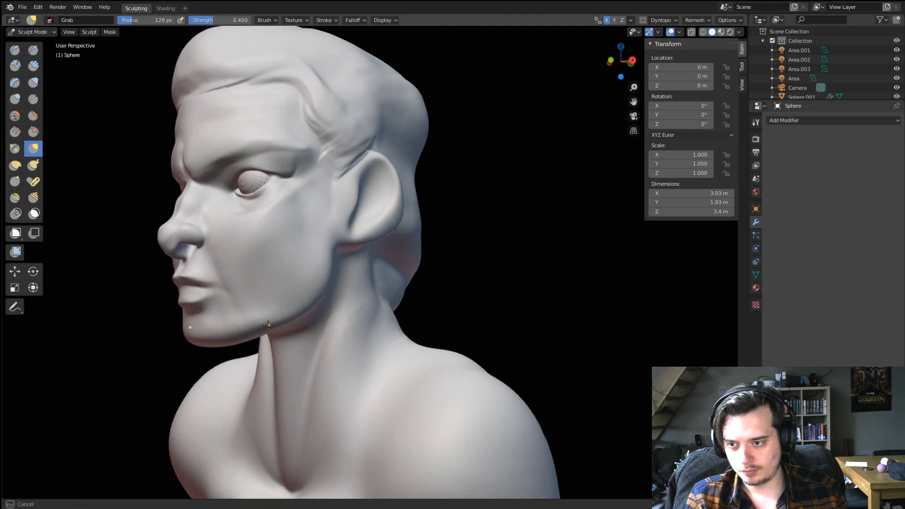
pyautogui.press('f')
pyautogui.click(321, 292)
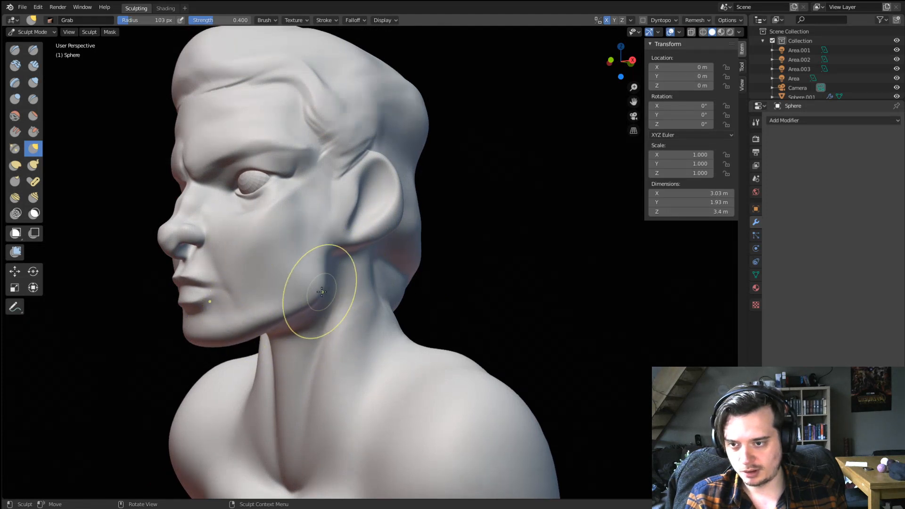
# Adjust the width of the jaw corners from the front with the Grab brush at 178 px.
pyautogui.moveTo(325, 264); pyautogui.dragTo(408, 290, button='middle')
pyautogui.press('f')
pyautogui.click(420, 260)
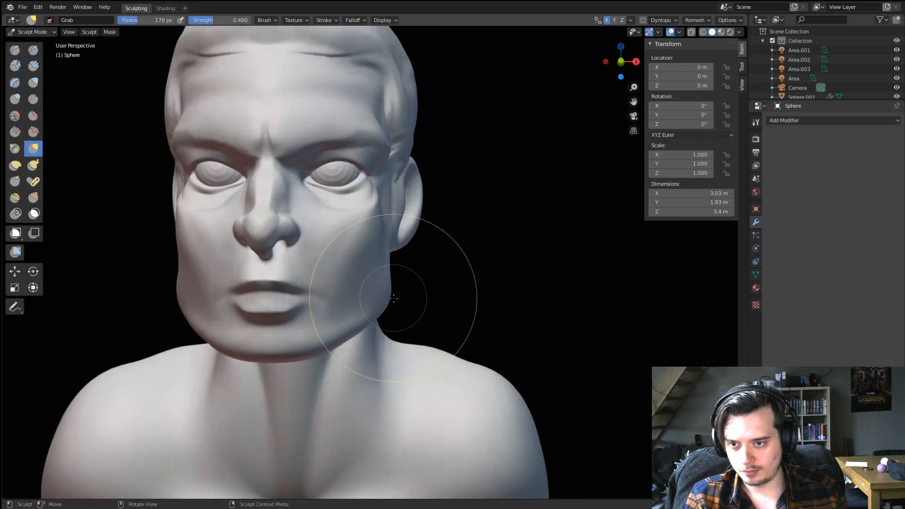
pyautogui.moveTo(365, 302); pyautogui.dragTo(362, 303)
# Reshape the underside of the jaw behind the chin with the Grab brush at 142 px.
pyautogui.moveTo(388, 320)
pyautogui.mouseDown(button='middle')
pyautogui.moveTo(354, 321)
pyautogui.moveTo(350, 307)
pyautogui.moveTo(332, 315)
pyautogui.mouseUp(button='middle')
pyautogui.press('f')
pyautogui.click(330, 319)
pyautogui.moveTo(240, 318)
pyautogui.mouseDown(button='middle')
pyautogui.moveTo(253, 324)
pyautogui.moveTo(242, 338)
pyautogui.mouseUp(button='middle')
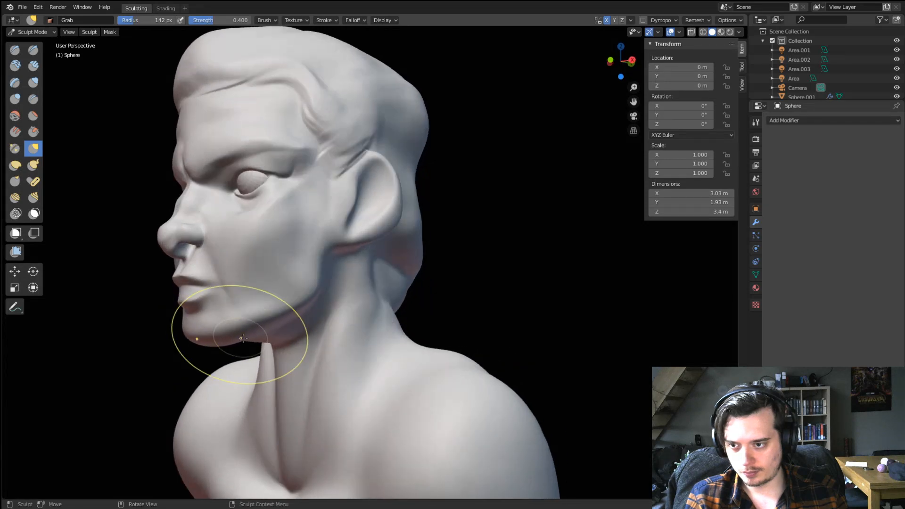
# Refine the mouth corners and lower cheeks with the Grab brush at 94 px and 132 px.
pyautogui.moveTo(292, 287)
pyautogui.mouseDown(button='middle')
pyautogui.moveTo(341, 287)
pyautogui.moveTo(297, 288)
pyautogui.mouseUp(button='middle')
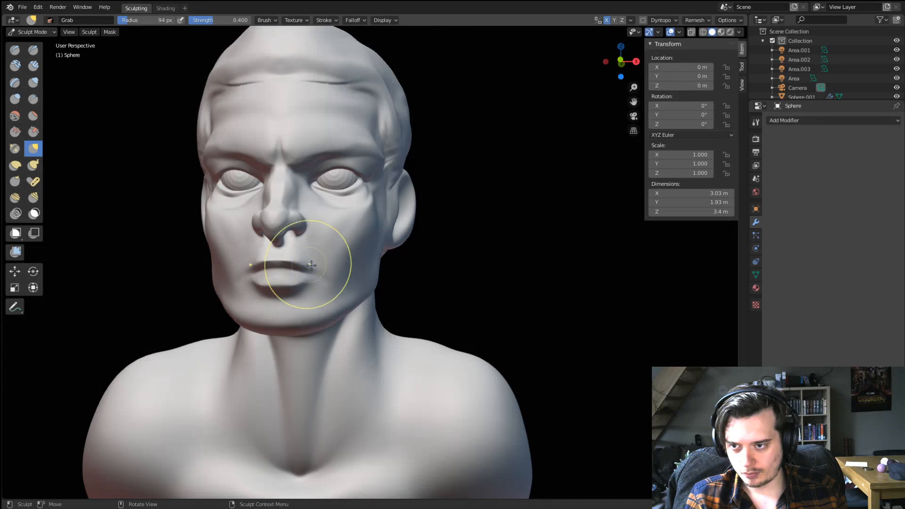
pyautogui.moveTo(320, 258)
pyautogui.mouseDown(button='middle')
pyautogui.moveTo(273, 263)
pyautogui.moveTo(251, 245)
pyautogui.mouseUp(button='middle')
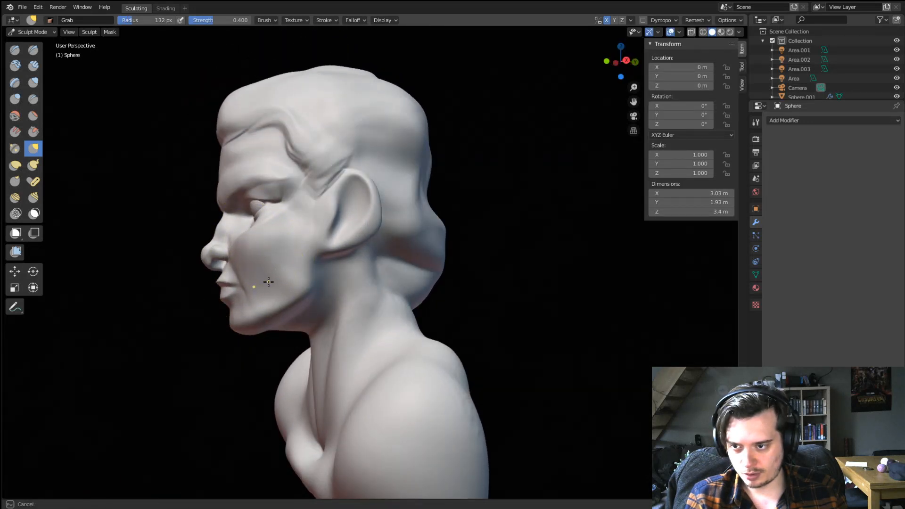
pyautogui.moveTo(268, 281)
pyautogui.mouseDown(button='middle')
pyautogui.moveTo(360, 273)
pyautogui.moveTo(340, 268)
pyautogui.mouseUp(button='middle')
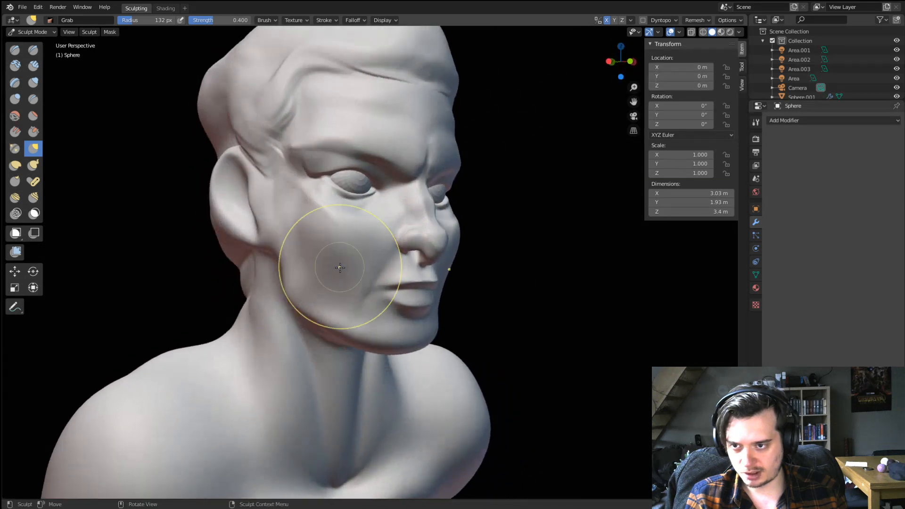
pyautogui.moveTo(289, 288)
pyautogui.mouseDown(button='middle')
pyautogui.moveTo(236, 323)
pyautogui.moveTo(190, 323)
pyautogui.moveTo(236, 323)
pyautogui.moveTo(266, 286)
pyautogui.moveTo(200, 298)
pyautogui.moveTo(264, 288)
pyautogui.moveTo(241, 283)
pyautogui.moveTo(257, 284)
pyautogui.mouseUp(button='middle')
pyautogui.scroll(3, 273, 282)
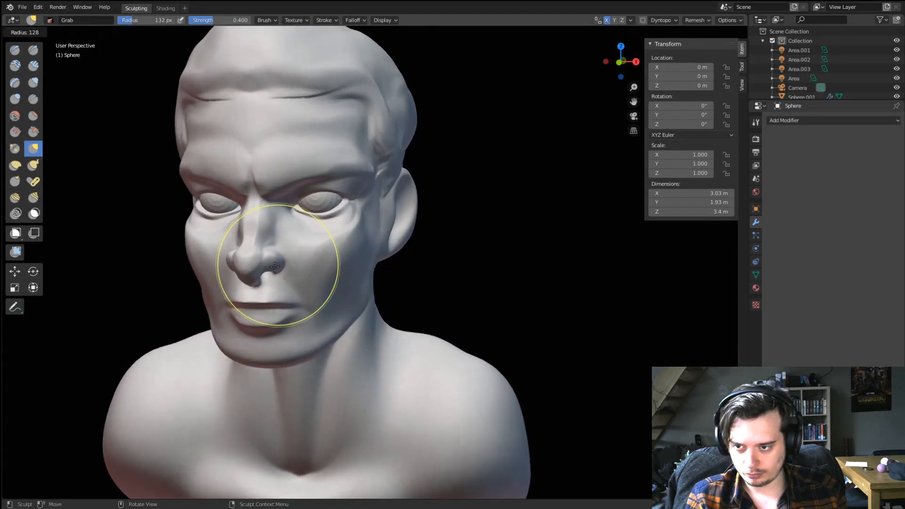
# Nudge the nostril wings slightly inward with the Grab brush at 81 px.
pyautogui.press('f')
pyautogui.click(266, 274)
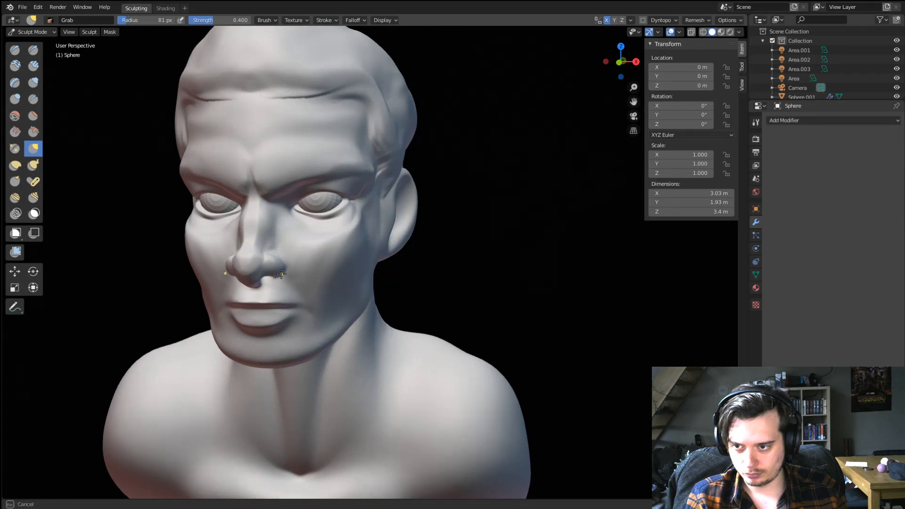
pyautogui.moveTo(282, 273); pyautogui.dragTo(279, 273)
pyautogui.moveTo(278, 273)
pyautogui.mouseDown(button='middle')
pyautogui.moveTo(293, 273)
pyautogui.moveTo(296, 285)
pyautogui.moveTo(348, 247)
pyautogui.moveTo(359, 253)
pyautogui.mouseUp(button='middle')
pyautogui.press('f')
pyautogui.click(292, 283)
# Adjust the profile of the nose bridge and tip with small Grab brush strokes.
pyautogui.moveTo(386, 241)
pyautogui.mouseDown(button='middle')
pyautogui.moveTo(475, 213)
pyautogui.moveTo(471, 227)
pyautogui.moveTo(525, 232)
pyautogui.mouseUp(button='middle')
pyautogui.press('f')
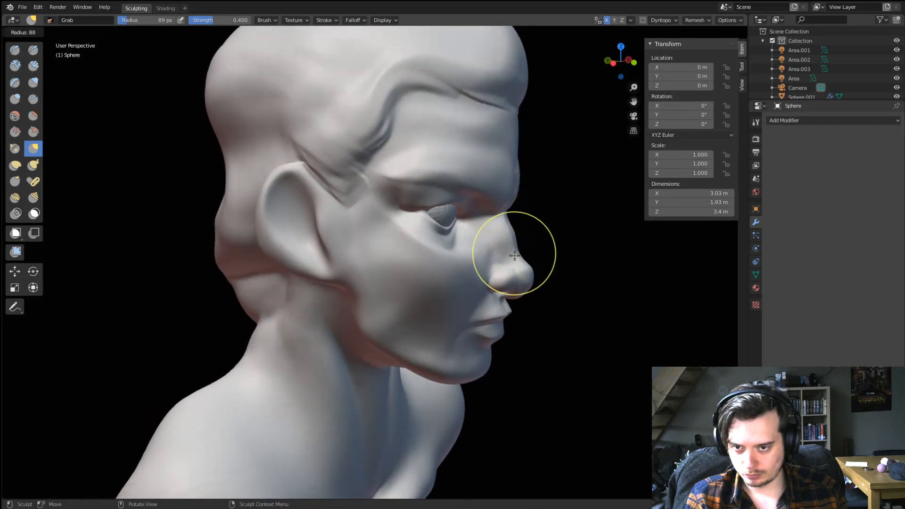
pyautogui.click(563, 252)
pyautogui.moveTo(524, 261); pyautogui.dragTo(529, 259)
pyautogui.moveTo(529, 259); pyautogui.dragTo(534, 224, button='middle')
pyautogui.press('f')
pyautogui.click(584, 231)
pyautogui.moveTo(539, 246); pyautogui.dragTo(534, 242)
pyautogui.moveTo(528, 238)
pyautogui.mouseDown(button='middle')
pyautogui.moveTo(477, 257)
pyautogui.moveTo(502, 246)
pyautogui.mouseUp(button='middle')
# Raise the side of the nose slightly with the Grab brush and set the brush radius to 130 px.
pyautogui.moveTo(456, 202)
pyautogui.mouseDown(button='middle')
pyautogui.moveTo(393, 204)
pyautogui.moveTo(434, 198)
pyautogui.moveTo(448, 233)
pyautogui.mouseUp(button='middle')
pyautogui.press('f')
pyautogui.click(421, 226)
pyautogui.moveTo(476, 265); pyautogui.dragTo(481, 252)
pyautogui.press('f')
pyautogui.click(493, 250)
pyautogui.moveTo(481, 247)
pyautogui.mouseDown(button='middle')
pyautogui.moveTo(508, 248)
pyautogui.moveTo(342, 255)
pyautogui.moveTo(429, 251)
pyautogui.mouseUp(button='middle')
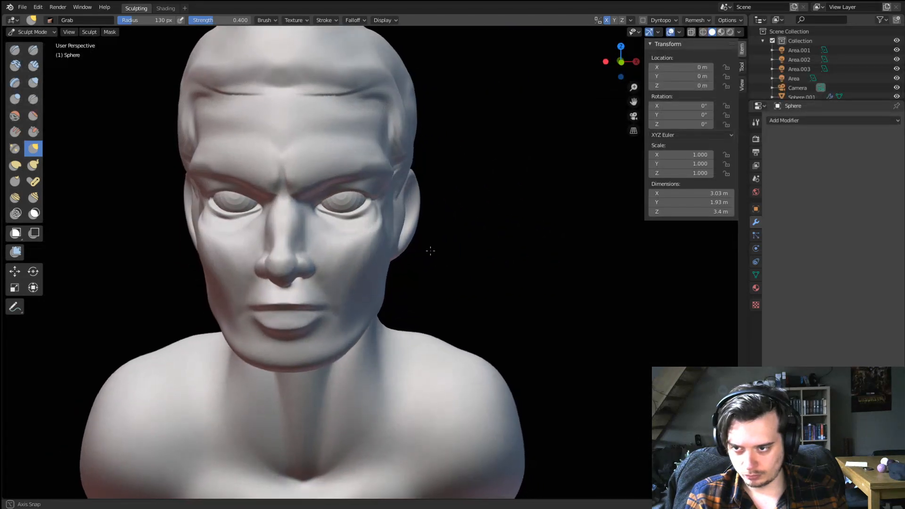
# Examine the face, ears and overall head proportions up close and from several angles.
pyautogui.scroll(4, 414, 250)
pyautogui.scroll(2, 387, 227)
pyautogui.scroll(1, 389, 220)
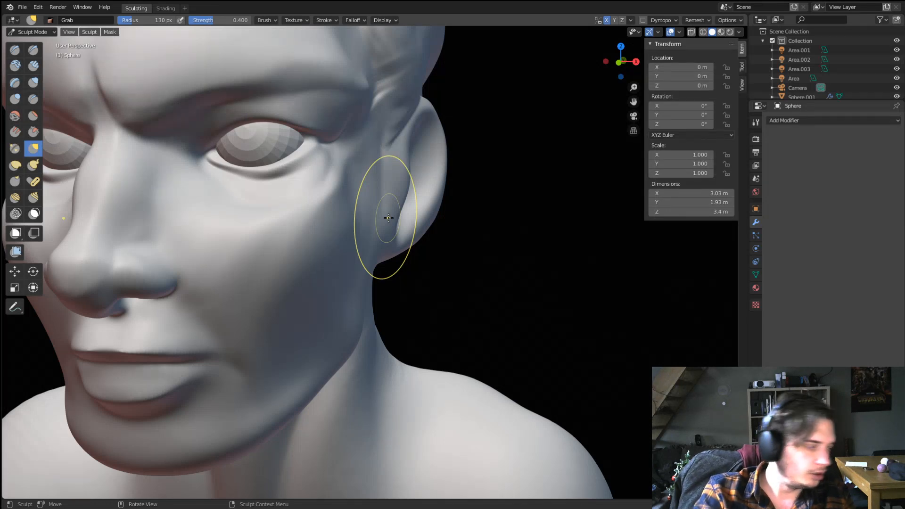
pyautogui.moveTo(507, 226); pyautogui.dragTo(489, 268, button='middle')
pyautogui.scroll(-4, 489, 270)
pyautogui.moveTo(371, 240); pyautogui.dragTo(386, 155, button='middle')
pyautogui.moveTo(375, 221); pyautogui.dragTo(365, 210, button='middle')
pyautogui.scroll(3, 375, 197)
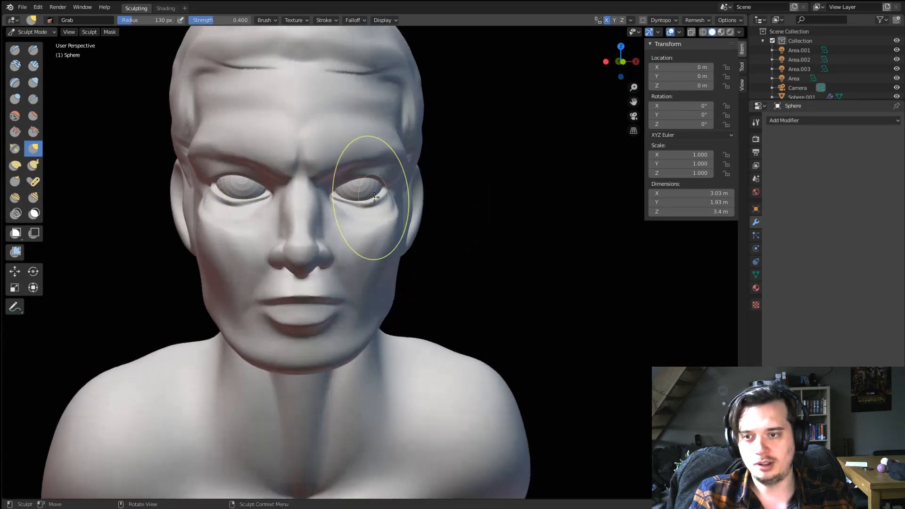
pyautogui.moveTo(368, 175)
pyautogui.mouseDown(button='middle')
pyautogui.moveTo(334, 171)
pyautogui.moveTo(380, 180)
pyautogui.moveTo(325, 195)
pyautogui.mouseUp(button='middle')
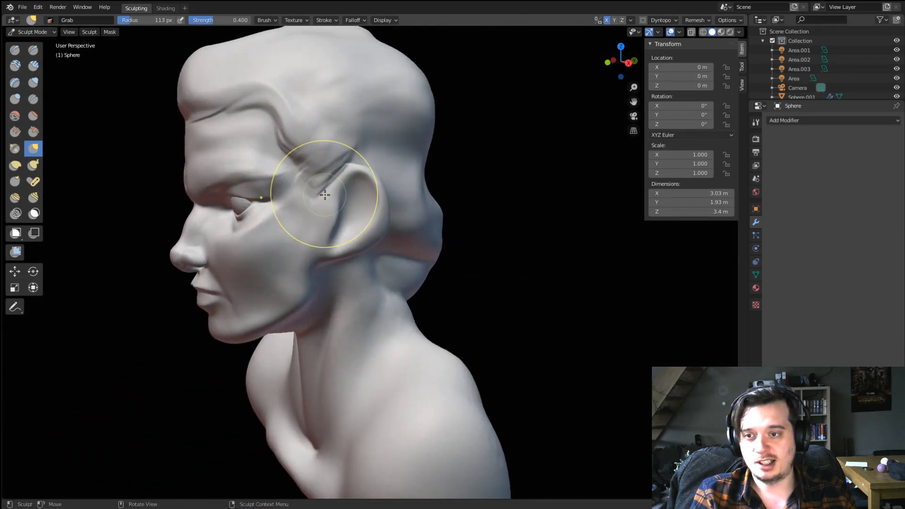
# Reshape the lower back edge of the ear with the Grab brush at 132 px.
pyautogui.press('f')
pyautogui.click(358, 218)
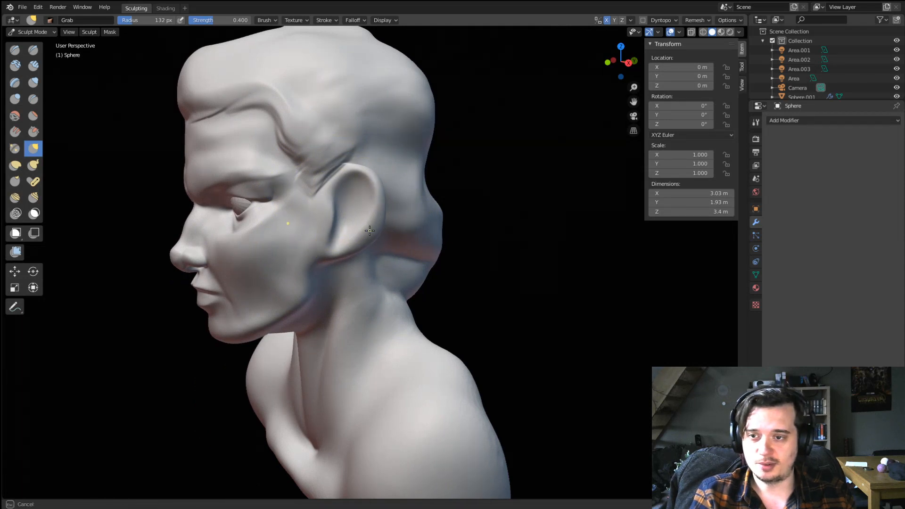
pyautogui.press('f')
pyautogui.click(359, 234)
pyautogui.moveTo(360, 234)
pyautogui.mouseDown(button='middle')
pyautogui.moveTo(435, 207)
pyautogui.moveTo(388, 251)
pyautogui.moveTo(391, 222)
pyautogui.moveTo(456, 216)
pyautogui.moveTo(271, 224)
pyautogui.moveTo(319, 260)
pyautogui.mouseUp(button='middle')
# Push the nape and the base of the hair forward in profile with a large Grab brush.
pyautogui.press('f')
pyautogui.click(453, 208)
pyautogui.scroll(-3, 391, 242)
pyautogui.press('f')
pyautogui.moveTo(431, 299)
pyautogui.mouseDown(button='middle')
pyautogui.moveTo(421, 313)
pyautogui.moveTo(364, 317)
pyautogui.moveTo(396, 314)
pyautogui.mouseUp(button='middle')
pyautogui.click(417, 312)
pyautogui.press('f')
pyautogui.click(413, 311)
pyautogui.moveTo(392, 316); pyautogui.dragTo(382, 303)
pyautogui.press('f')
pyautogui.click(366, 300)
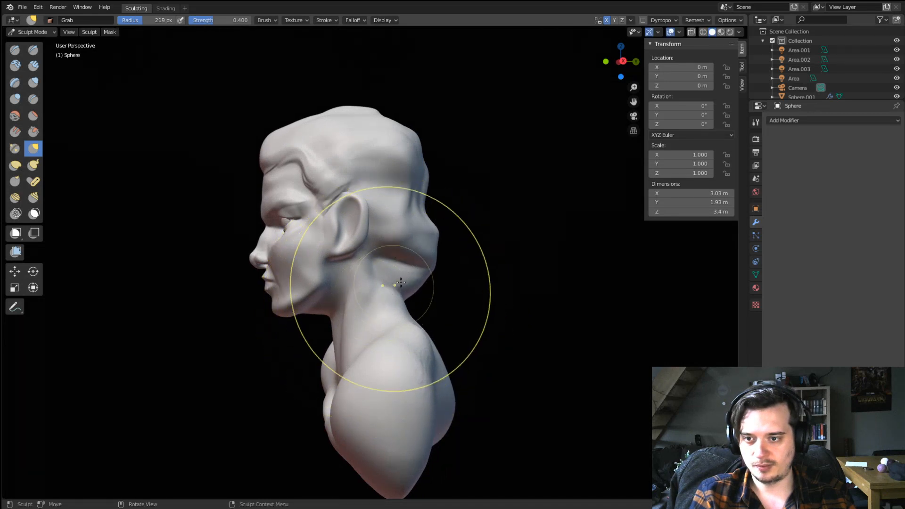
# Push the back of the hair inward with the Grab brush at 179 px and reshape its lower mass at 164 px.
pyautogui.press('f')
pyautogui.click(415, 288)
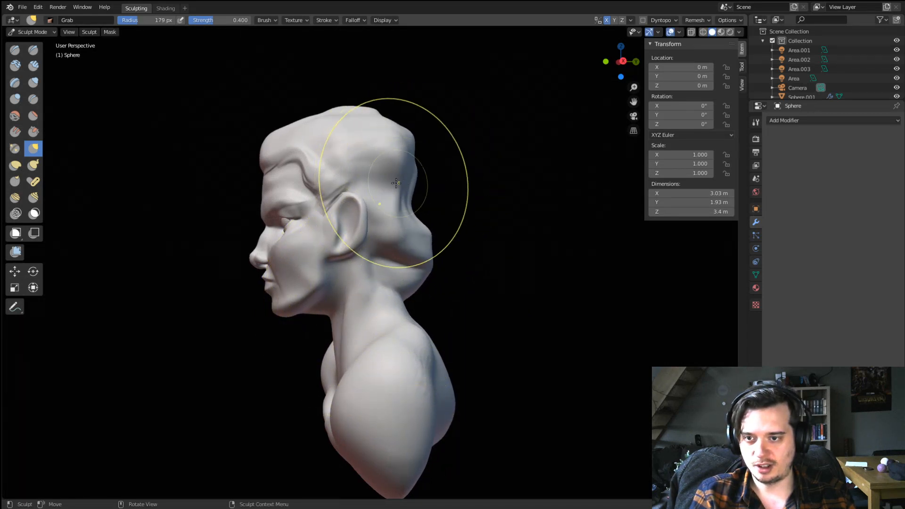
pyautogui.moveTo(399, 236)
pyautogui.mouseDown(button='middle')
pyautogui.moveTo(377, 266)
pyautogui.moveTo(394, 208)
pyautogui.moveTo(425, 212)
pyautogui.moveTo(398, 208)
pyautogui.moveTo(530, 192)
pyautogui.moveTo(418, 242)
pyautogui.moveTo(466, 240)
pyautogui.moveTo(252, 220)
pyautogui.mouseUp(button='middle')
pyautogui.press('f')
pyautogui.click(375, 284)
pyautogui.press('f')
pyautogui.click(405, 211)
pyautogui.scroll(4, 317, 227)
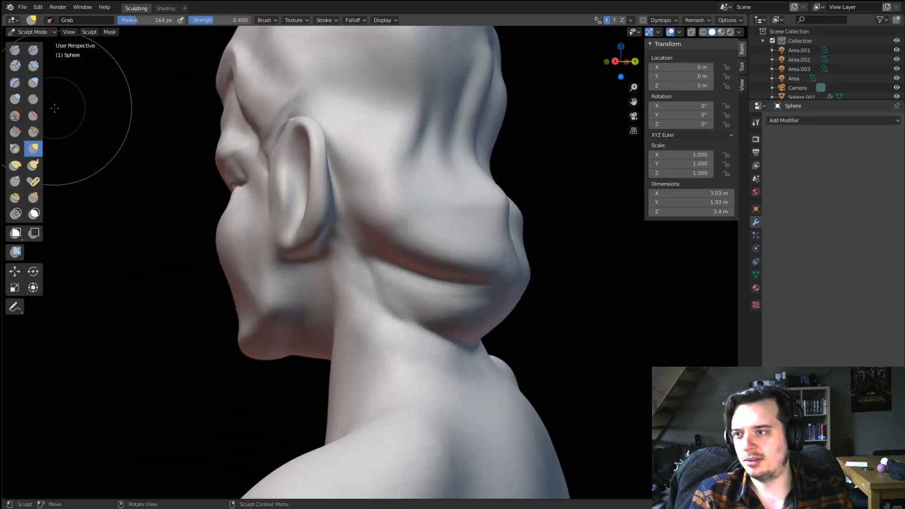
# Crease the hairline behind the ear and along the nape with the Crease brush at 82 px.
pyautogui.press('f')
pyautogui.click(367, 253)
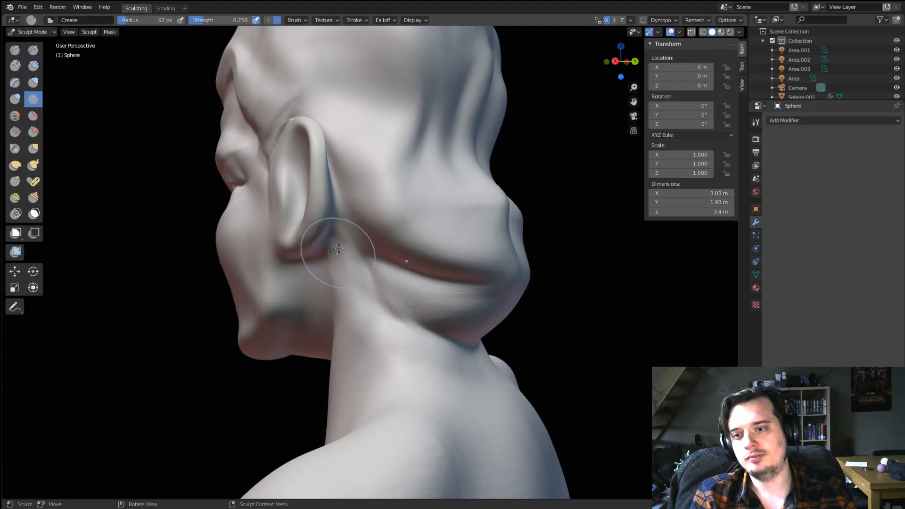
pyautogui.moveTo(363, 273); pyautogui.dragTo(524, 338, button='middle')
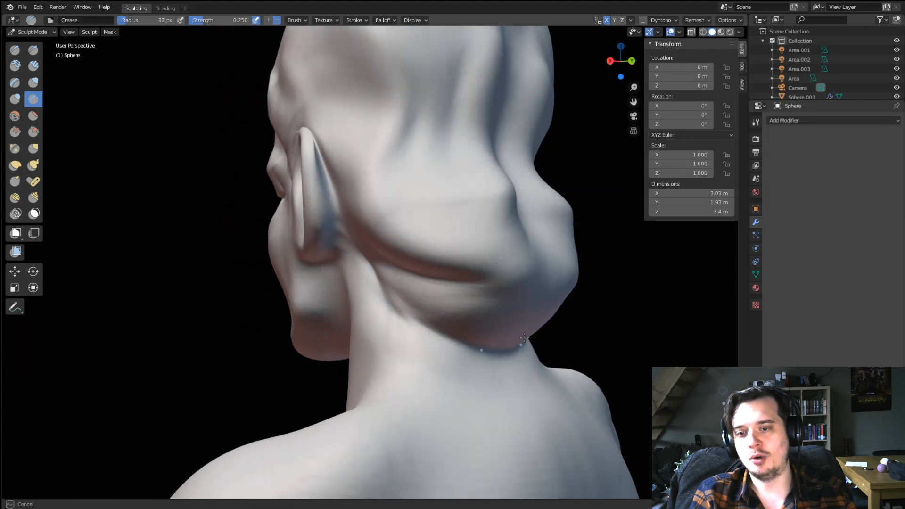
pyautogui.scroll(-2, 463, 282)
# Reshape the lower hair where it meets the neck with the Grab brush at 166 px and 143 px.
pyautogui.moveTo(420, 295)
pyautogui.mouseDown(button='middle')
pyautogui.moveTo(485, 286)
pyautogui.moveTo(387, 293)
pyautogui.mouseUp(button='middle')
pyautogui.press('g')
pyautogui.press('f')
pyautogui.click(524, 286)
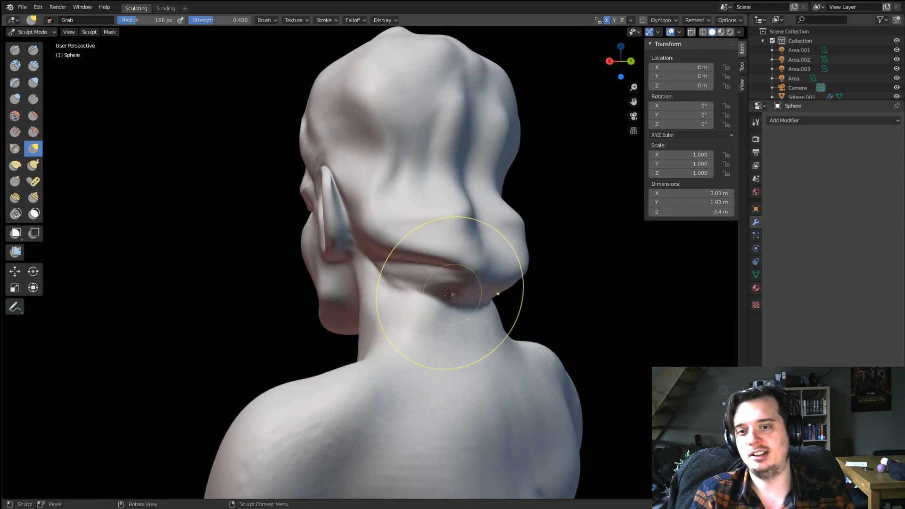
pyautogui.moveTo(444, 283); pyautogui.dragTo(479, 276, button='middle')
pyautogui.click(404, 271)
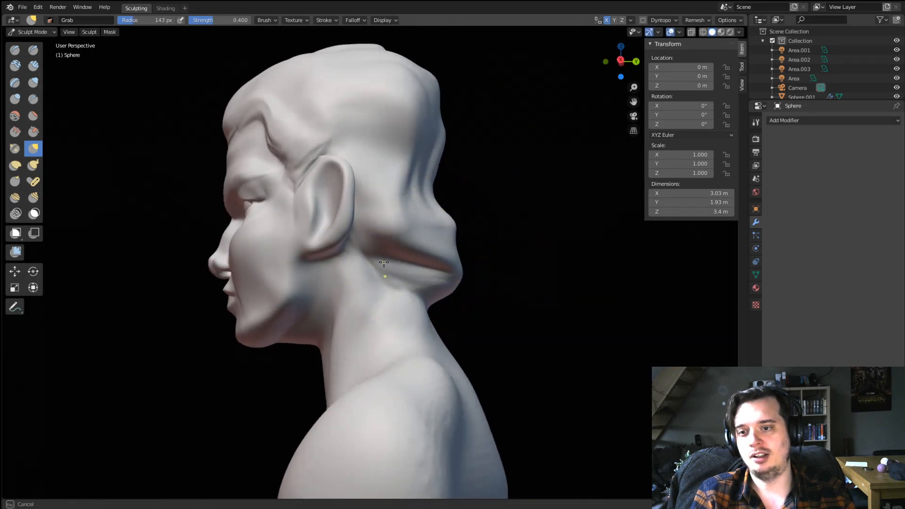
pyautogui.moveTo(404, 271)
pyautogui.mouseDown(button='middle')
pyautogui.moveTo(454, 259)
pyautogui.moveTo(374, 333)
pyautogui.mouseUp(button='middle')
# Pull the shoulder and upper arm area forward with the Grab brush, starting at a 198 px radius.
pyautogui.scroll(-1, 374, 333)
pyautogui.moveTo(348, 388); pyautogui.dragTo(311, 404, button='middle')
pyautogui.press('f')
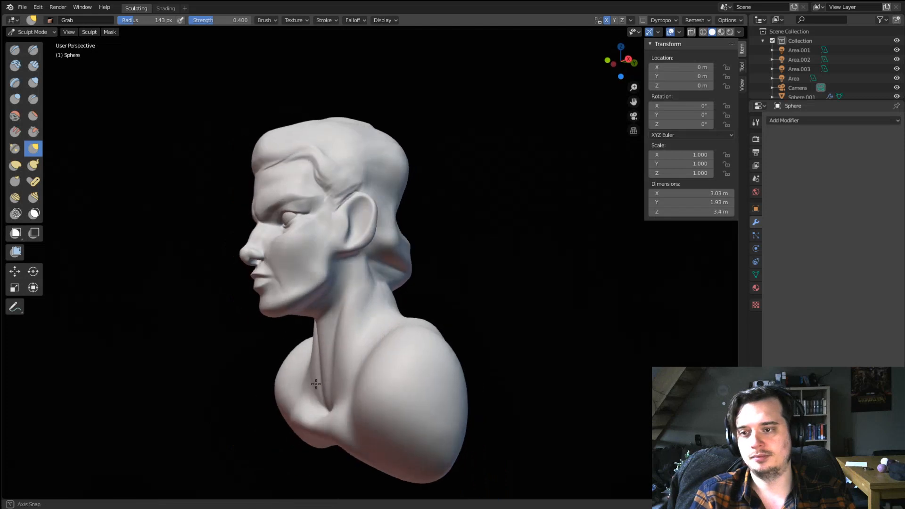
pyautogui.click(337, 407)
pyautogui.scroll(-1, 347, 383)
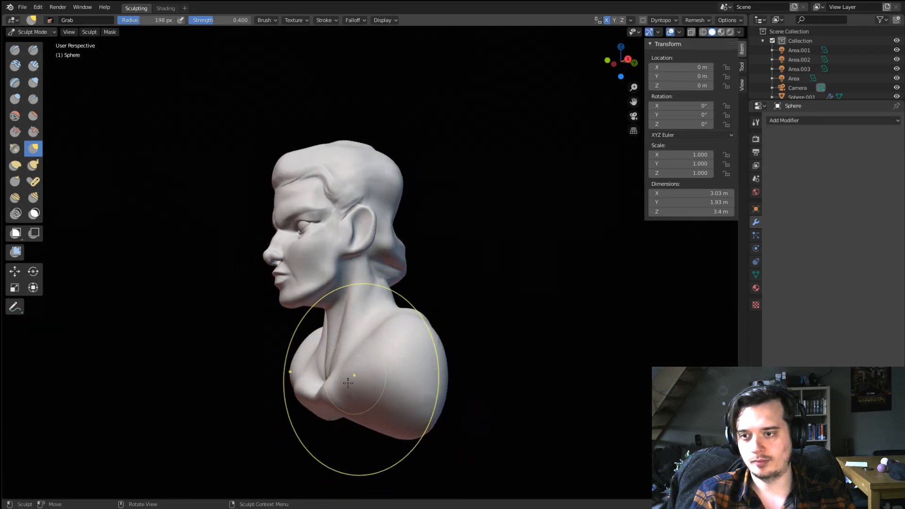
pyautogui.moveTo(363, 379); pyautogui.dragTo(348, 377, button='middle')
pyautogui.press('f')
pyautogui.click(406, 369)
pyautogui.moveTo(406, 369); pyautogui.dragTo(389, 370, button='middle')
pyautogui.moveTo(405, 375); pyautogui.dragTo(391, 377)
# Pull the front of the chest forward and up with the Grab brush at 204 px.
pyautogui.moveTo(373, 376); pyautogui.dragTo(393, 382, button='middle')
pyautogui.press('f')
pyautogui.click(379, 386)
pyautogui.moveTo(331, 396); pyautogui.dragTo(295, 381)
pyautogui.moveTo(295, 381); pyautogui.dragTo(339, 417, button='middle')
# Pull the upper chest around the throat pit slightly forward and down with the Grab brush at 169 px.
pyautogui.press('f')
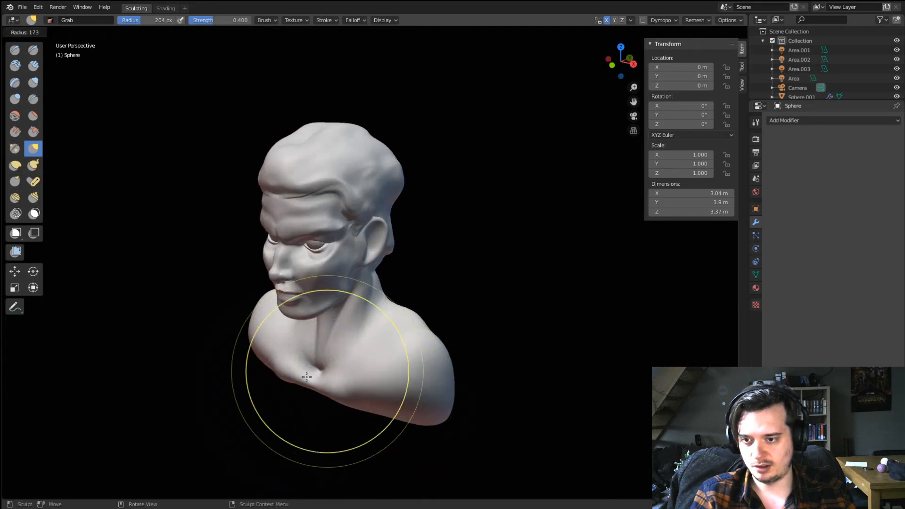
pyautogui.click(309, 374)
pyautogui.moveTo(315, 371); pyautogui.dragTo(305, 378)
pyautogui.moveTo(320, 361); pyautogui.dragTo(381, 338, button='middle')
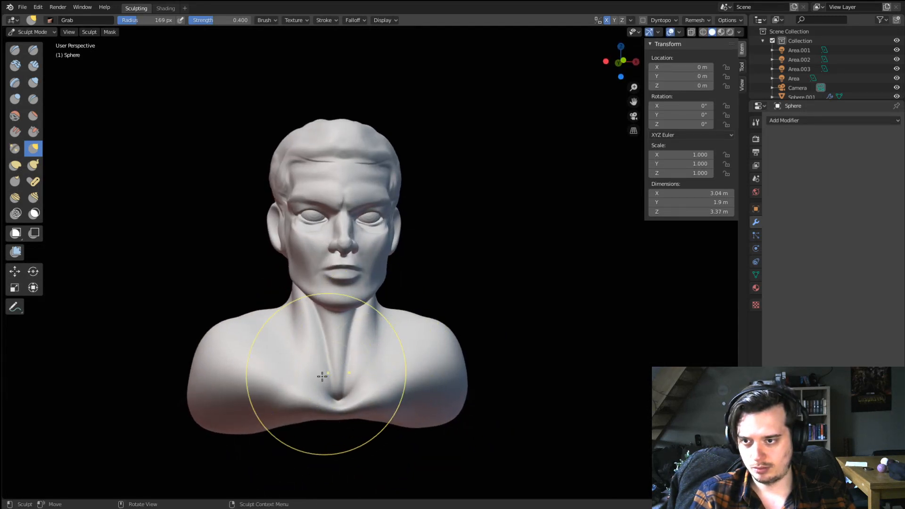
# Define the base of the neck and the inner collarbone area with the Crease brush at 59 px.
pyautogui.moveTo(321, 377)
pyautogui.mouseDown(button='middle')
pyautogui.moveTo(347, 374)
pyautogui.moveTo(305, 380)
pyautogui.moveTo(310, 335)
pyautogui.mouseUp(button='middle')
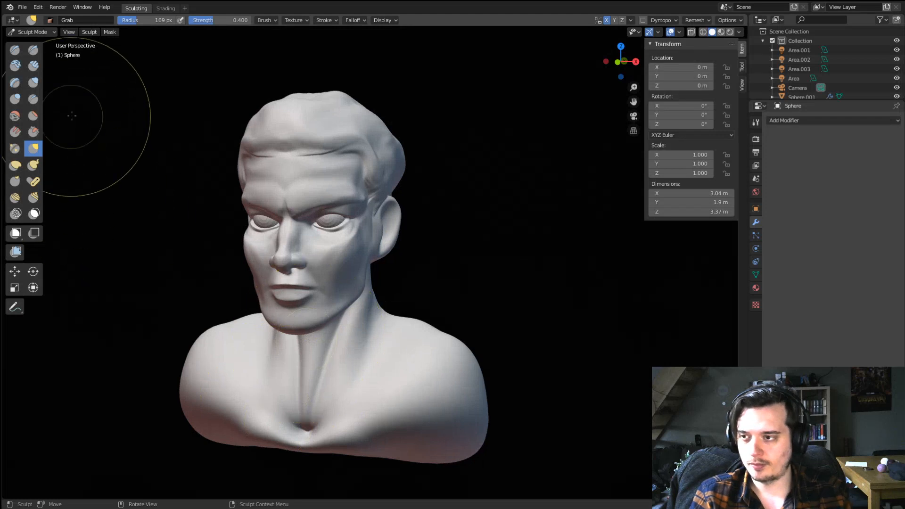
pyautogui.hotkey('shift', 'c')
pyautogui.moveTo(406, 351); pyautogui.dragTo(362, 353, button='middle')
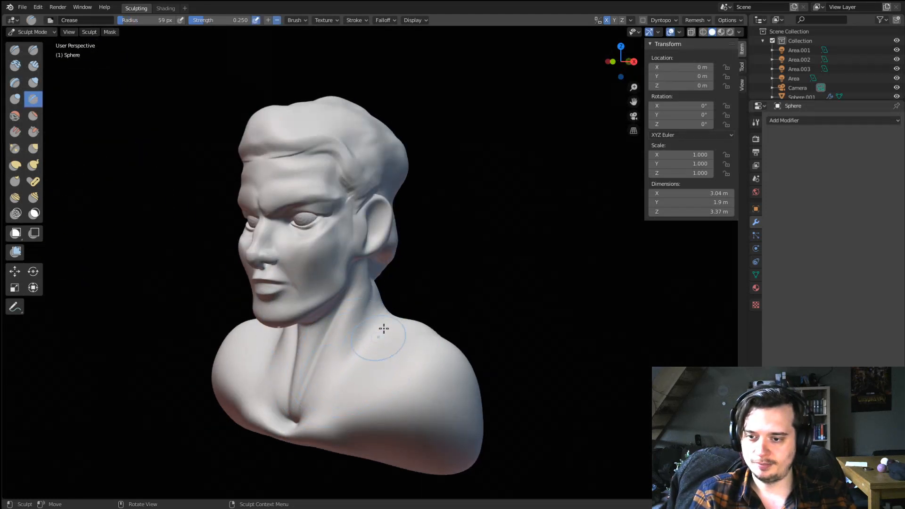
pyautogui.moveTo(311, 433)
pyautogui.mouseDown(button='middle')
pyautogui.moveTo(414, 375)
pyautogui.moveTo(380, 393)
pyautogui.mouseUp(button='middle')
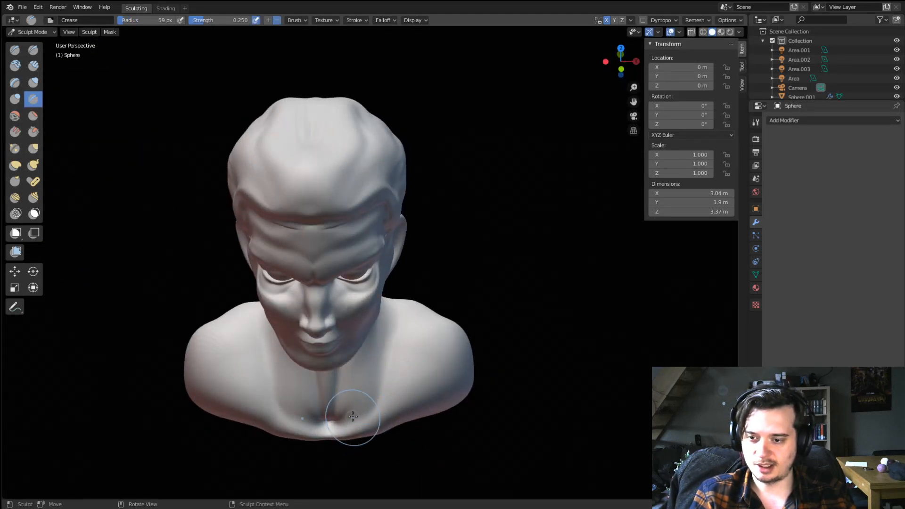
# Pull the inner collarbone ends and neck muscles toward the throat pit with the Grab brush at 112 px.
pyautogui.press('g')
pyautogui.moveTo(362, 409); pyautogui.dragTo(337, 422)
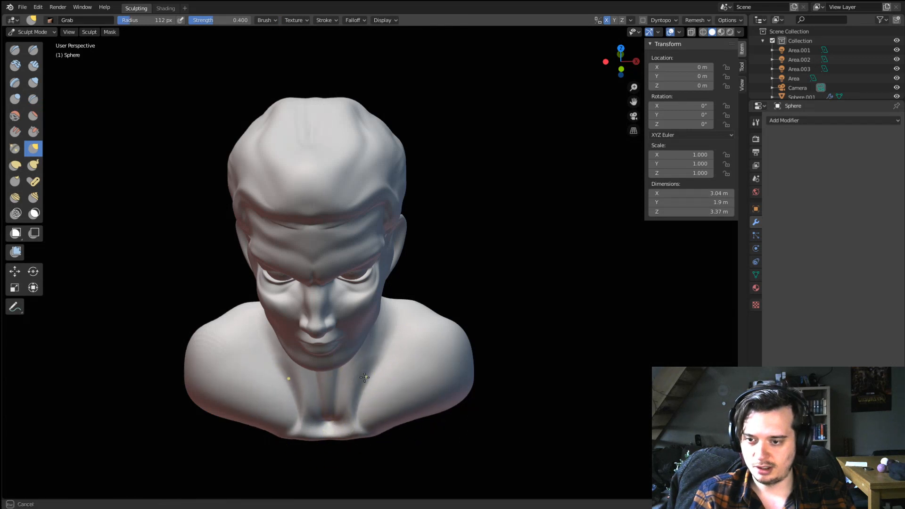
pyautogui.moveTo(378, 358); pyautogui.dragTo(182, 303, button='middle')
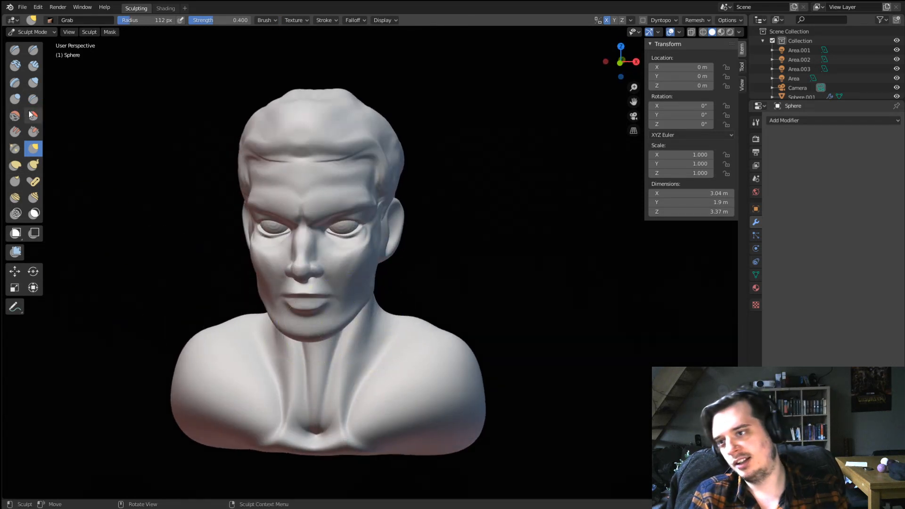
# Carve the collarbone line toward the shoulder and the groove along the back of the shoulder with the Crease brush at 86 px.
pyautogui.hotkey('shift', 'c')
pyautogui.moveTo(255, 300); pyautogui.dragTo(259, 348, button='middle')
pyautogui.press('f')
pyautogui.click(357, 381)
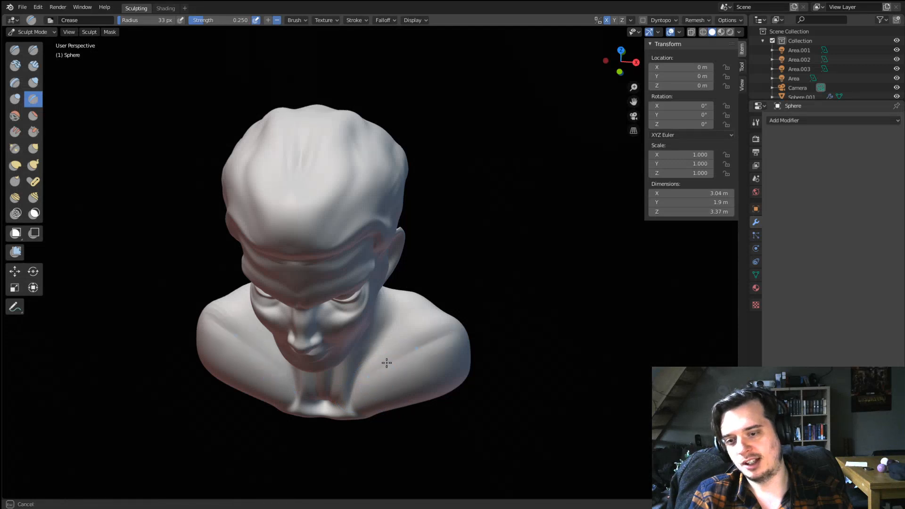
pyautogui.moveTo(458, 348); pyautogui.dragTo(334, 323, button='middle')
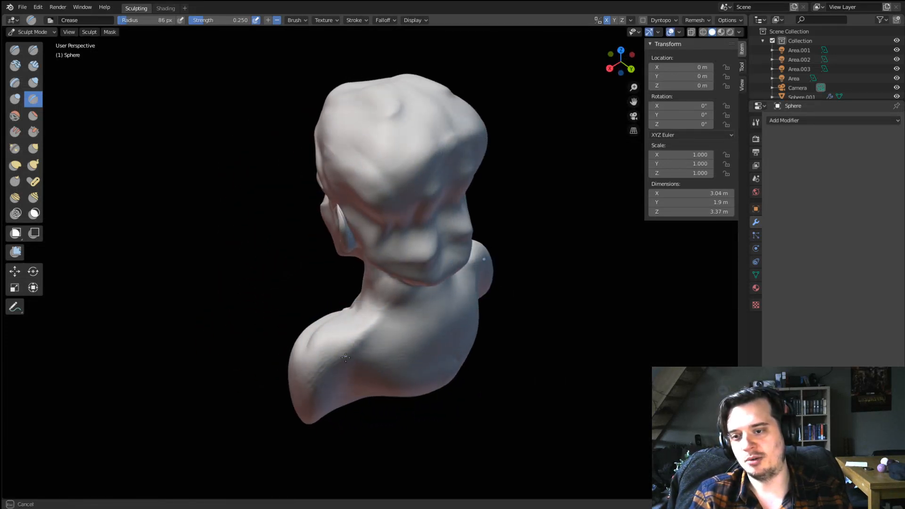
pyautogui.moveTo(408, 283)
pyautogui.mouseDown(button='middle')
pyautogui.moveTo(323, 336)
pyautogui.moveTo(372, 351)
pyautogui.moveTo(422, 347)
pyautogui.moveTo(387, 370)
pyautogui.mouseUp(button='middle')
# Adjust the form around the outer collarbone and shoulder with the Grab brush at 151 px.
pyautogui.press('g')
pyautogui.press('f')
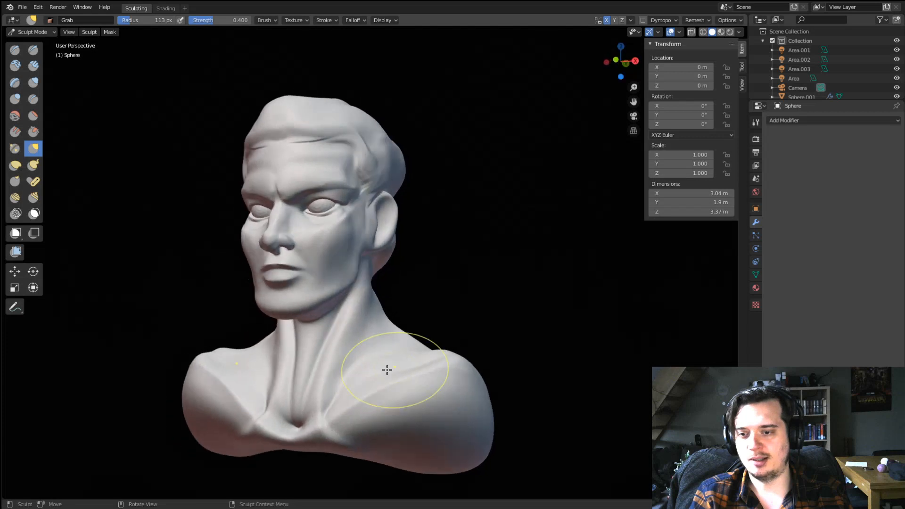
pyautogui.moveTo(378, 389); pyautogui.dragTo(382, 384)
pyautogui.moveTo(382, 385)
pyautogui.mouseDown(button='middle')
pyautogui.moveTo(404, 374)
pyautogui.moveTo(289, 392)
pyautogui.moveTo(265, 355)
pyautogui.mouseUp(button='middle')
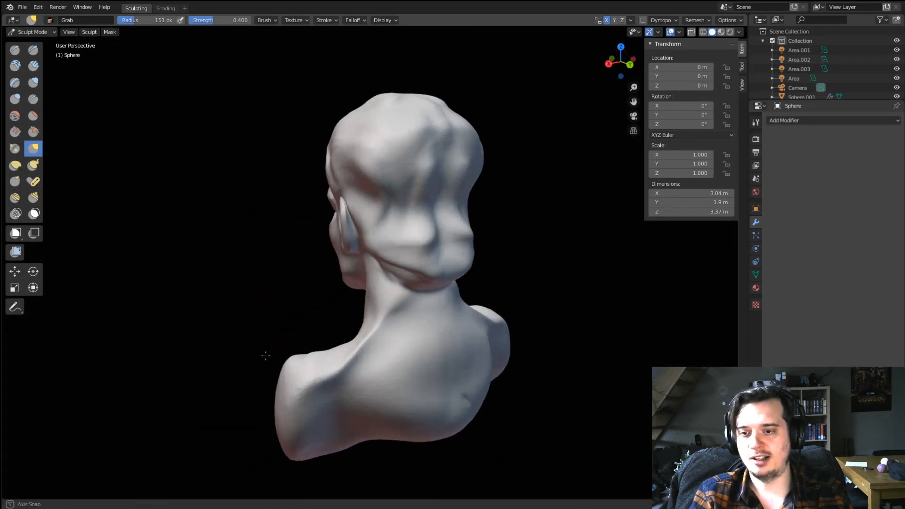
pyautogui.press('f')
pyautogui.click(278, 357)
# Even out the upper back and the back of the shoulders with the Flatten/Contrast brush at 223 px.
pyautogui.click(33, 116)
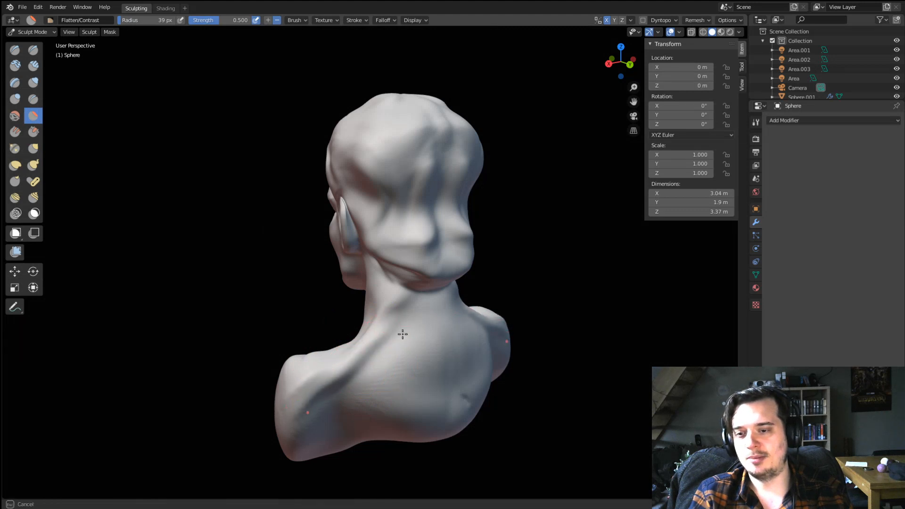
pyautogui.press('f')
pyautogui.click(390, 356)
pyautogui.moveTo(373, 346); pyautogui.dragTo(391, 354, button='middle')
pyautogui.press('f')
pyautogui.click(395, 336)
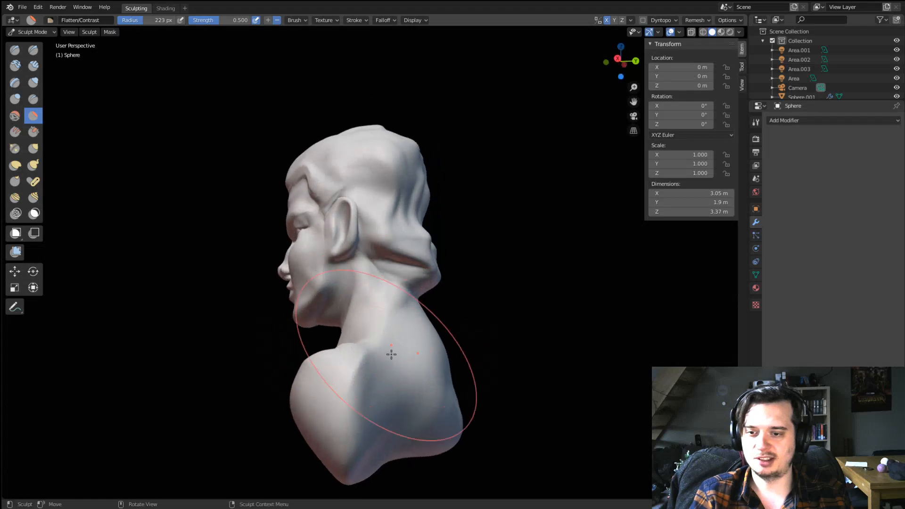
# Reshape the upper back and shoulder contour with the Grab brush at 267 px and 176 px.
pyautogui.press('g')
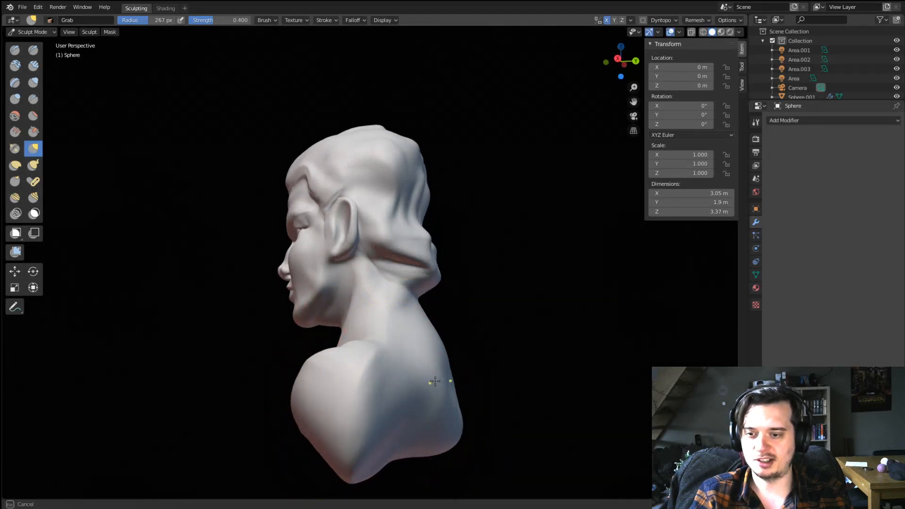
pyautogui.moveTo(435, 380)
pyautogui.mouseDown(button='middle')
pyautogui.moveTo(415, 328)
pyautogui.moveTo(339, 371)
pyautogui.moveTo(377, 330)
pyautogui.mouseUp(button='middle')
pyautogui.press('f')
pyautogui.click(333, 323)
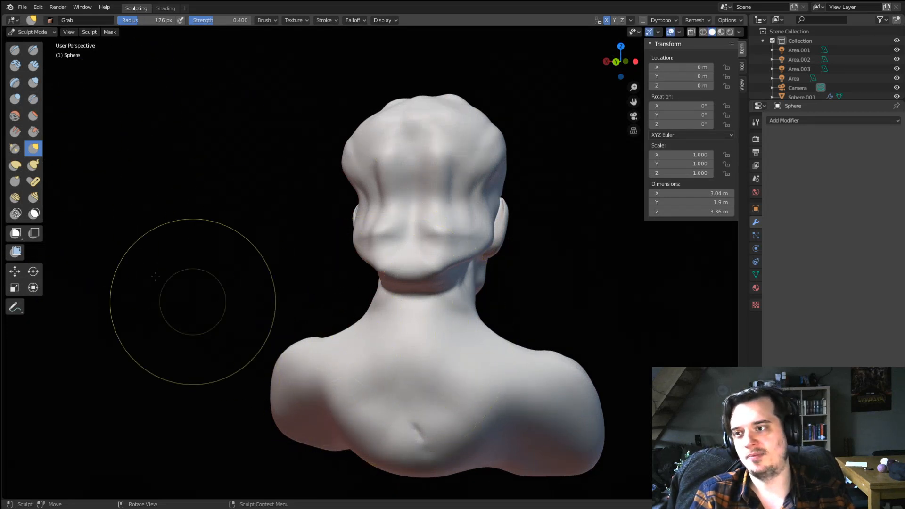
# Carve the spine groove down the middle of the upper back with the Crease brush at 99 px.
pyautogui.keyDown('shift'); pyautogui.moveTo(352, 306); pyautogui.dragTo(344, 260, button='middle'); pyautogui.keyUp('shift')
pyautogui.press('f')
pyautogui.click(372, 329)
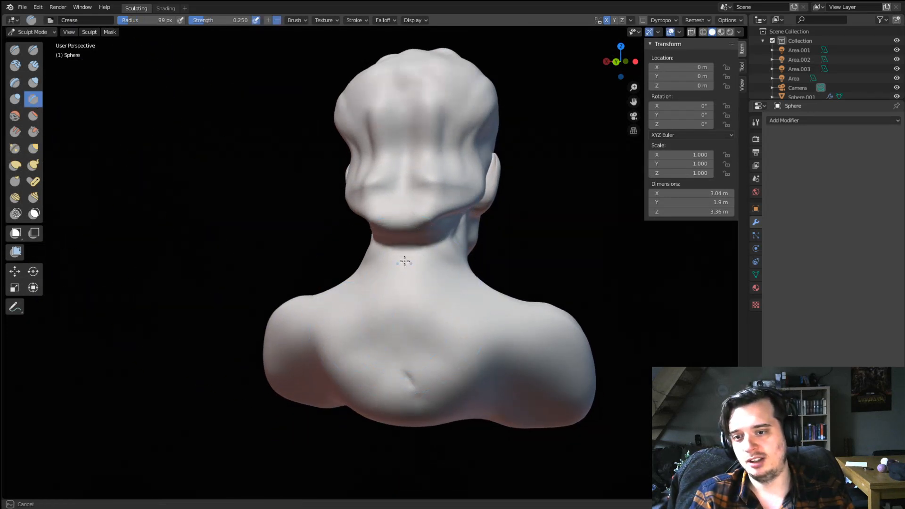
pyautogui.moveTo(405, 294)
pyautogui.mouseDown(button='middle')
pyautogui.moveTo(428, 299)
pyautogui.moveTo(381, 299)
pyautogui.mouseUp(button='middle')
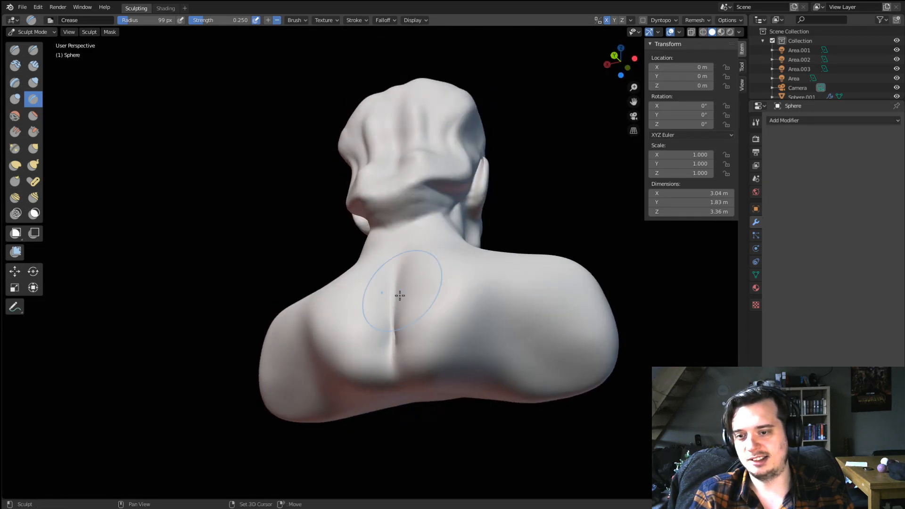
pyautogui.moveTo(396, 332); pyautogui.dragTo(396, 346)
pyautogui.moveTo(407, 306)
pyautogui.mouseDown(button='middle')
pyautogui.moveTo(374, 354)
pyautogui.moveTo(389, 337)
pyautogui.mouseUp(button='middle')
# Extend the spine groove up toward the nape of the neck with the Crease brush at 79 px.
pyautogui.press('f')
pyautogui.click(370, 331)
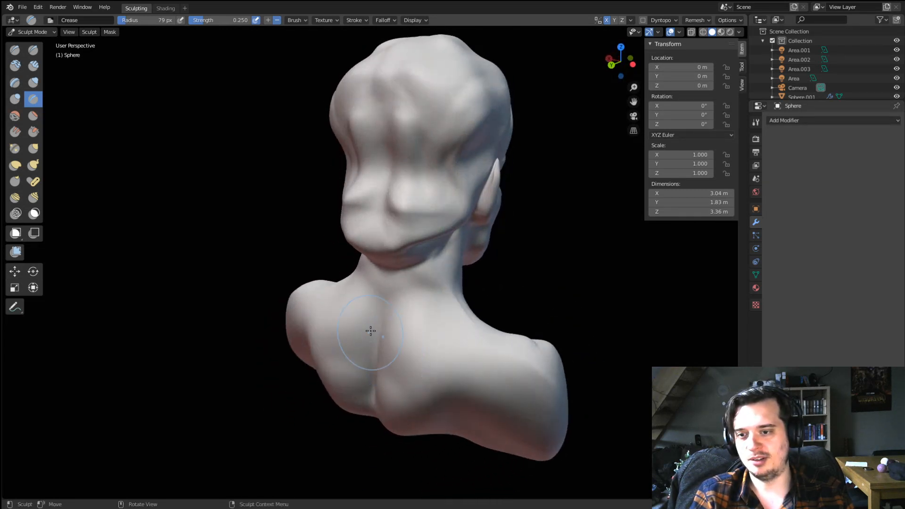
pyautogui.moveTo(398, 256); pyautogui.dragTo(399, 249)
pyautogui.moveTo(377, 333); pyautogui.dragTo(422, 326, button='middle')
# Define the shoulder blade edges and the grooves beside the rear shoulders with the Crease brush at 56 px and 76 px.
pyautogui.press('f')
pyautogui.click(353, 339)
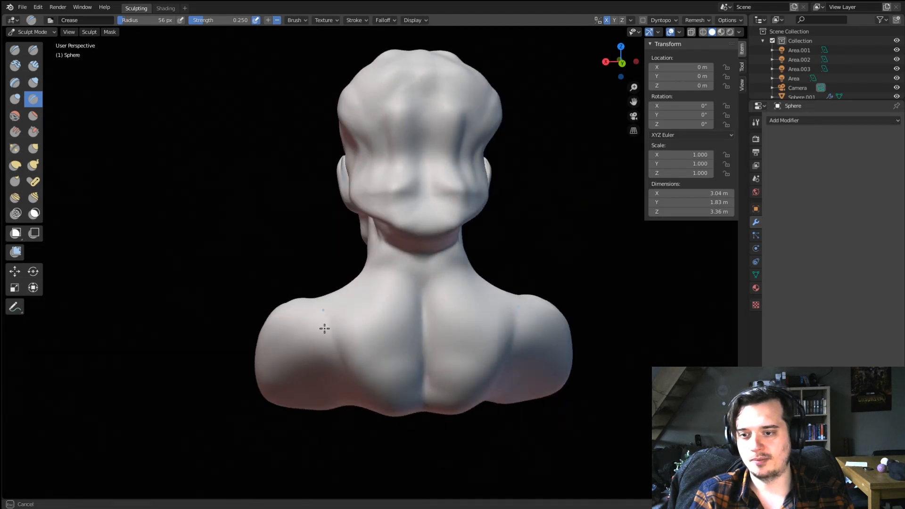
pyautogui.moveTo(330, 363); pyautogui.dragTo(337, 347, button='middle')
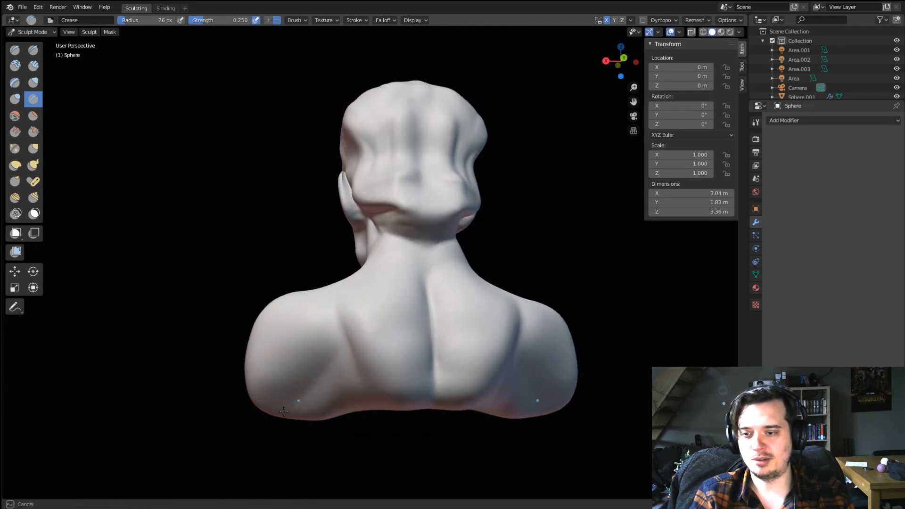
pyautogui.moveTo(288, 410)
pyautogui.mouseDown(button='middle')
pyautogui.moveTo(390, 339)
pyautogui.moveTo(393, 351)
pyautogui.mouseUp(button='middle')
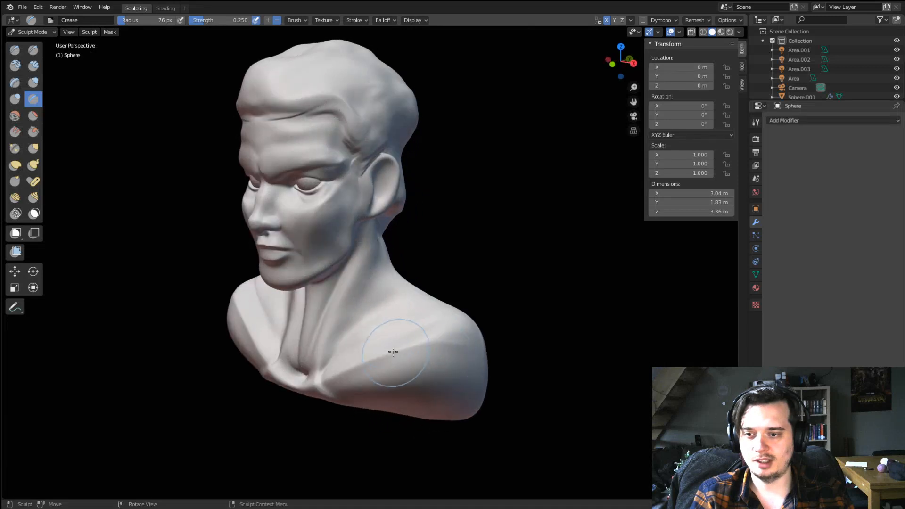
# Widen the shoulders by pulling them outward with the Grab brush at 125 px.
pyautogui.moveTo(450, 328)
pyautogui.mouseDown(button='middle')
pyautogui.moveTo(489, 314)
pyautogui.moveTo(469, 321)
pyautogui.mouseUp(button='middle')
pyautogui.press('g')
pyautogui.press('f')
pyautogui.click(524, 317)
pyautogui.moveTo(478, 338)
pyautogui.mouseDown()
pyautogui.moveTo(536, 387)
pyautogui.moveTo(522, 333)
pyautogui.mouseUp()
# Nudge the underside of the chin slightly upward with the Grab brush at 125 px.
pyautogui.moveTo(522, 333)
pyautogui.mouseDown(button='middle')
pyautogui.moveTo(545, 298)
pyautogui.moveTo(463, 295)
pyautogui.moveTo(438, 264)
pyautogui.moveTo(406, 305)
pyautogui.moveTo(255, 165)
pyautogui.moveTo(323, 192)
pyautogui.moveTo(284, 241)
pyautogui.mouseUp(button='middle')
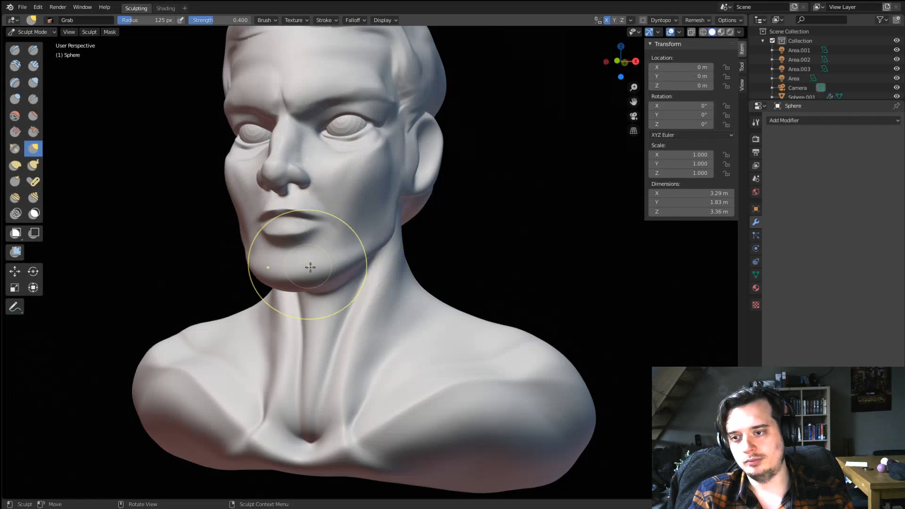
pyautogui.moveTo(289, 291); pyautogui.dragTo(291, 290)
pyautogui.moveTo(302, 290)
pyautogui.mouseDown(button='middle')
pyautogui.moveTo(380, 304)
pyautogui.moveTo(301, 280)
pyautogui.moveTo(346, 282)
pyautogui.moveTo(252, 266)
pyautogui.moveTo(236, 241)
pyautogui.mouseUp(button='middle')
pyautogui.press('f')
pyautogui.click(300, 282)
# Flatten the area beneath the chin and jawline with the Flatten/Contrast brush at 137 px and 107 px.
pyautogui.press('f')
pyautogui.click(264, 284)
pyautogui.scroll(2, 250, 259)
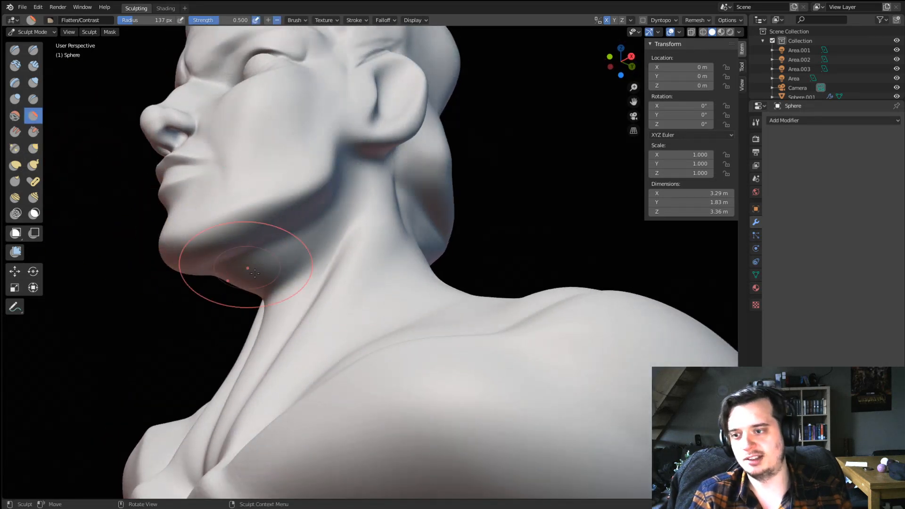
pyautogui.moveTo(254, 272); pyautogui.dragTo(223, 270, button='middle')
pyautogui.moveTo(221, 235); pyautogui.dragTo(306, 234, button='middle')
pyautogui.moveTo(248, 255); pyautogui.dragTo(264, 259, button='middle')
pyautogui.press('f')
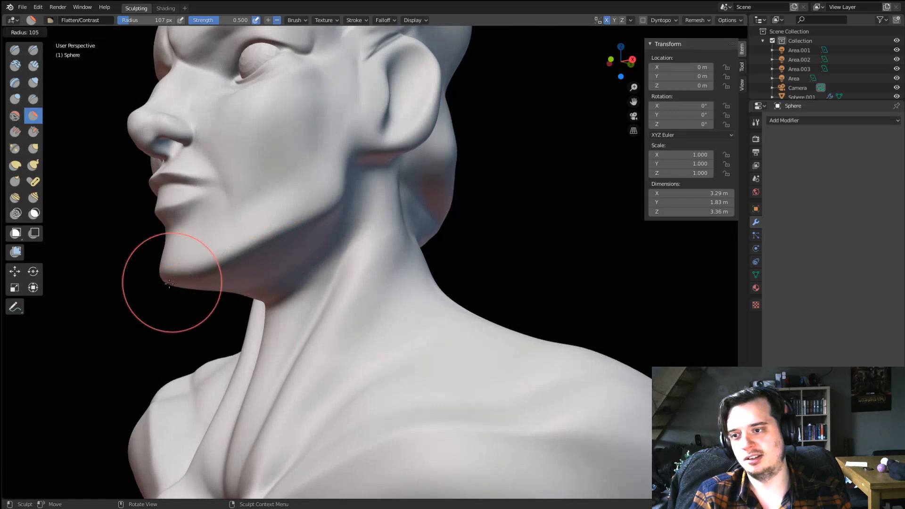
pyautogui.click(219, 282)
# Switch to the Clay Strips brush for working on the hairline above the forehead.
pyautogui.moveTo(323, 153)
pyautogui.mouseDown(button='middle')
pyautogui.moveTo(289, 204)
pyautogui.moveTo(347, 208)
pyautogui.moveTo(313, 212)
pyautogui.moveTo(328, 241)
pyautogui.moveTo(233, 262)
pyautogui.moveTo(371, 271)
pyautogui.moveTo(231, 269)
pyautogui.mouseUp(button='middle')
pyautogui.press('g')
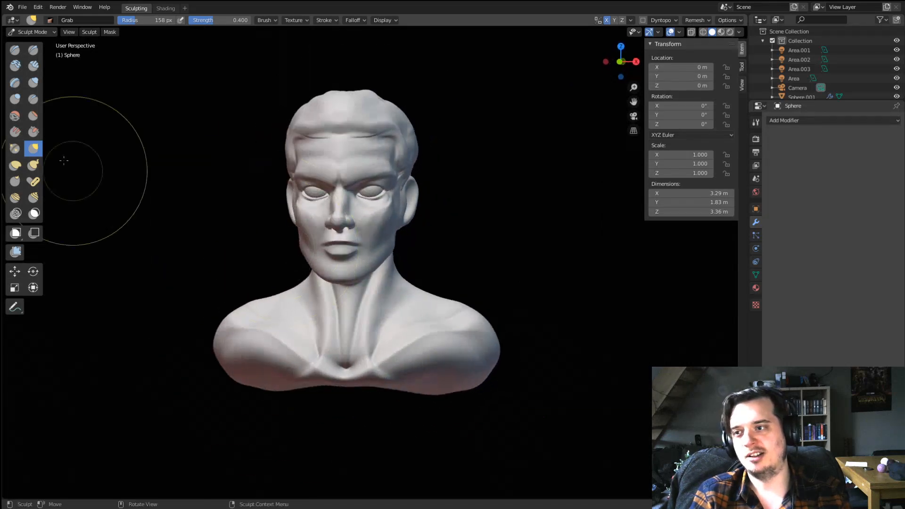
pyautogui.moveTo(297, 203); pyautogui.dragTo(292, 227, button='middle')
pyautogui.scroll(2, 345, 228)
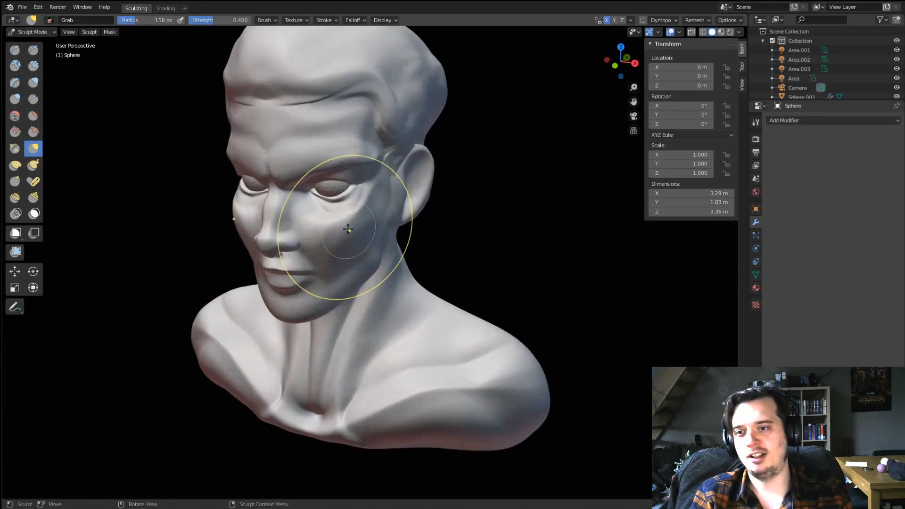
pyautogui.keyDown('shift'); pyautogui.moveTo(347, 228); pyautogui.dragTo(332, 292, button='middle'); pyautogui.keyUp('shift')
pyautogui.moveTo(332, 295); pyautogui.dragTo(341, 272, button='middle')
pyautogui.scroll(3, 339, 230)
pyautogui.keyDown('shift'); pyautogui.moveTo(340, 230); pyautogui.dragTo(345, 314, button='middle'); pyautogui.keyUp('shift')
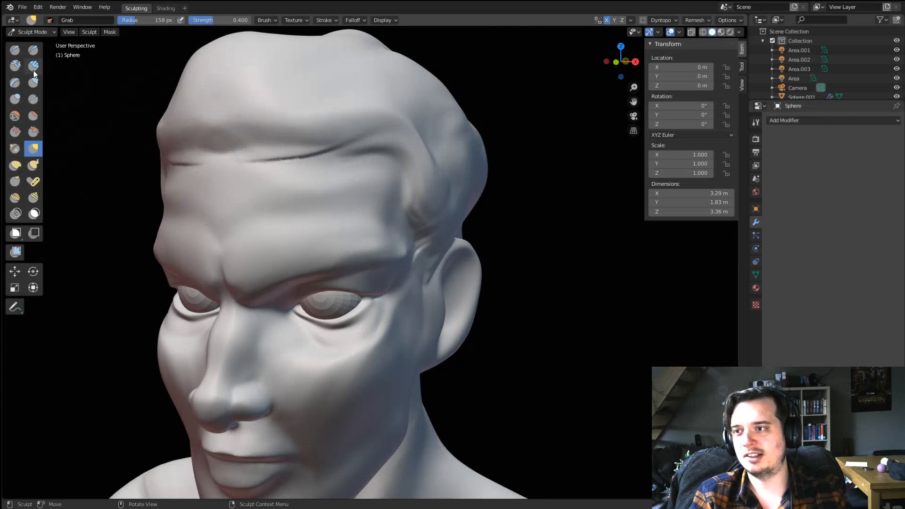
pyautogui.click(34, 65)
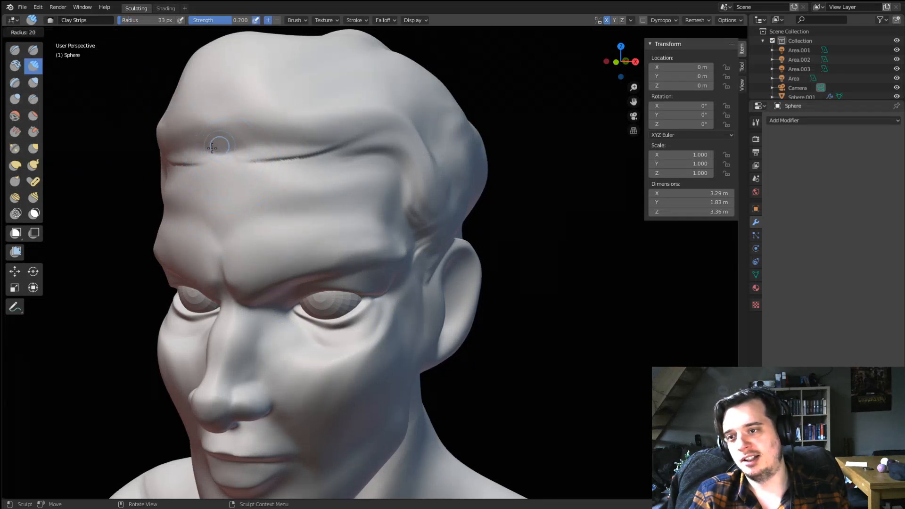
# Build up the front hairline with Clay Strips and smooth the hair surface above the temple.
pyautogui.moveTo(222, 149)
pyautogui.mouseDown()
pyautogui.moveTo(285, 141)
pyautogui.moveTo(214, 132)
pyautogui.moveTo(323, 128)
pyautogui.mouseUp()
pyautogui.scroll(-4, 377, 120)
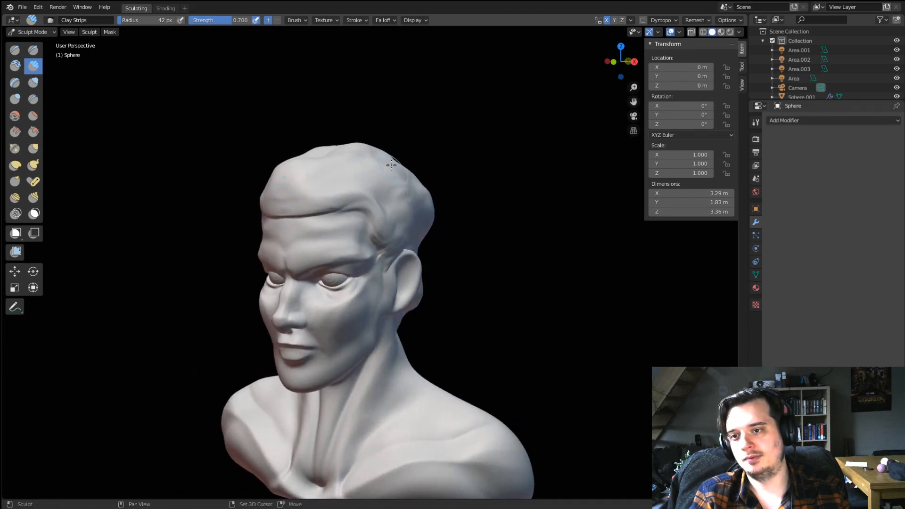
pyautogui.moveTo(392, 165); pyautogui.dragTo(304, 176, button='middle')
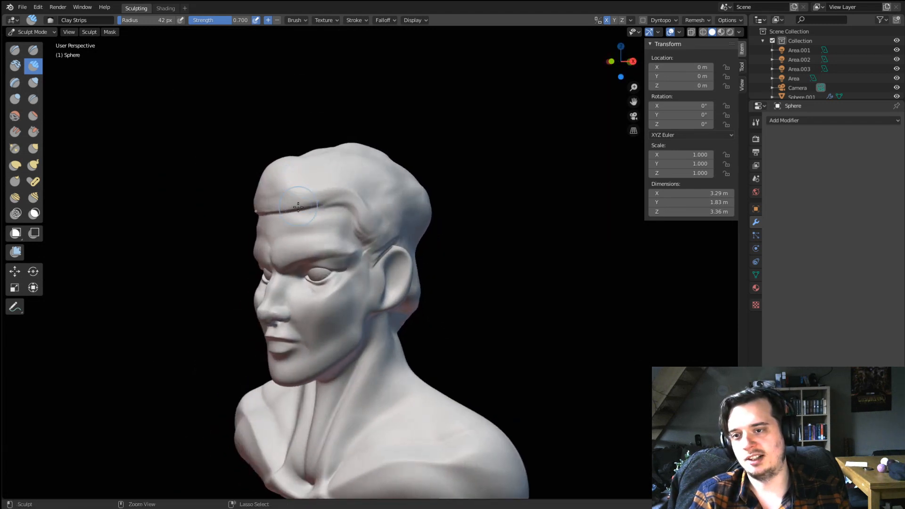
pyautogui.keyDown('ctrl'); pyautogui.moveTo(298, 207); pyautogui.dragTo(301, 162, button='middle'); pyautogui.keyUp('ctrl')
pyautogui.keyDown('shift'); pyautogui.moveTo(378, 177); pyautogui.dragTo(356, 182); pyautogui.keyUp('shift')
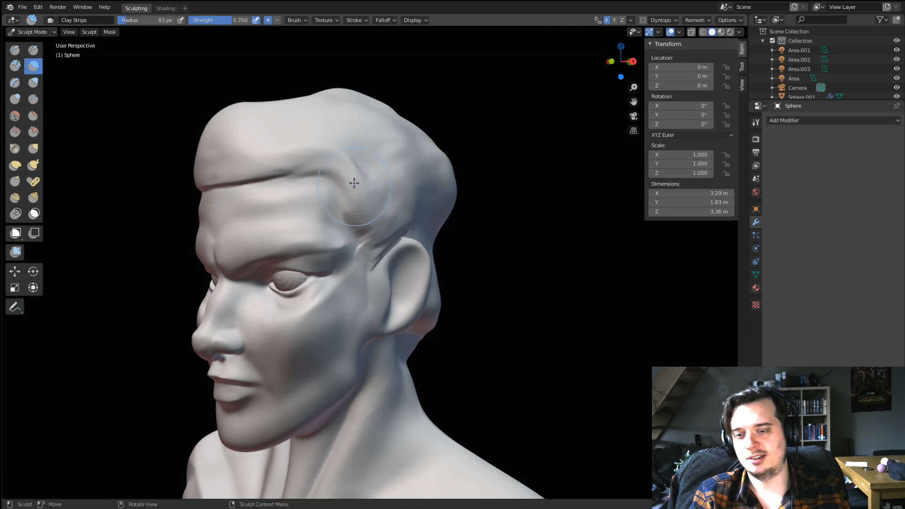
# Add Clay Strips strokes across the side of the hair, sweeping from the temple above the ear toward the back of the head.
pyautogui.moveTo(314, 165)
pyautogui.mouseDown(button='middle')
pyautogui.moveTo(330, 167)
pyautogui.moveTo(325, 163)
pyautogui.mouseUp(button='middle')
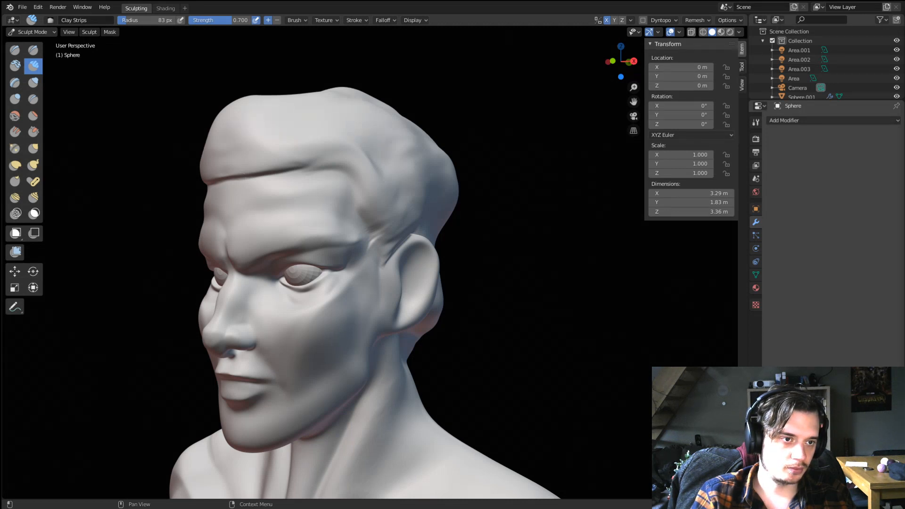
pyautogui.moveTo(405, 311); pyautogui.dragTo(425, 312, button='middle')
pyautogui.moveTo(217, 261); pyautogui.dragTo(20, 110, button='middle')
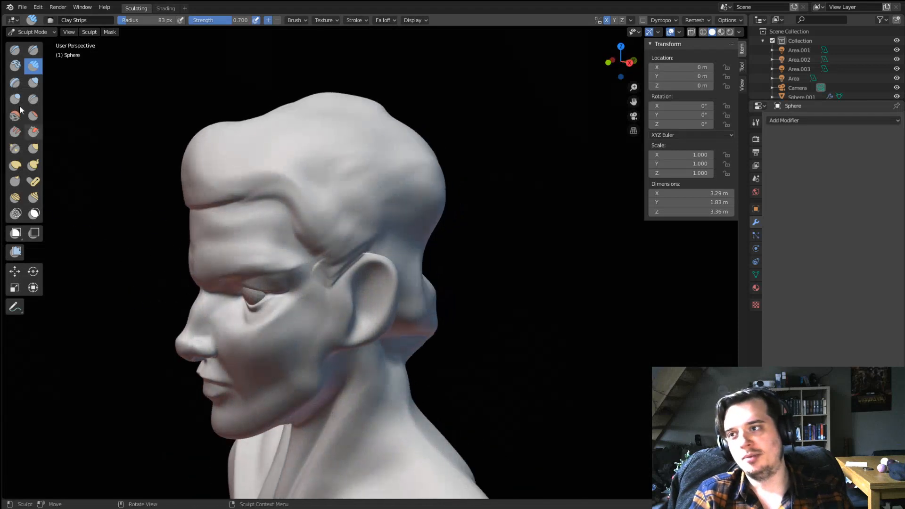
pyautogui.press('f')
pyautogui.click(311, 235)
pyautogui.moveTo(309, 241)
pyautogui.mouseDown()
pyautogui.moveTo(321, 249)
pyautogui.moveTo(314, 220)
pyautogui.moveTo(371, 218)
pyautogui.moveTo(419, 193)
pyautogui.moveTo(418, 222)
pyautogui.mouseUp()
pyautogui.press('f')
pyautogui.click(418, 212)
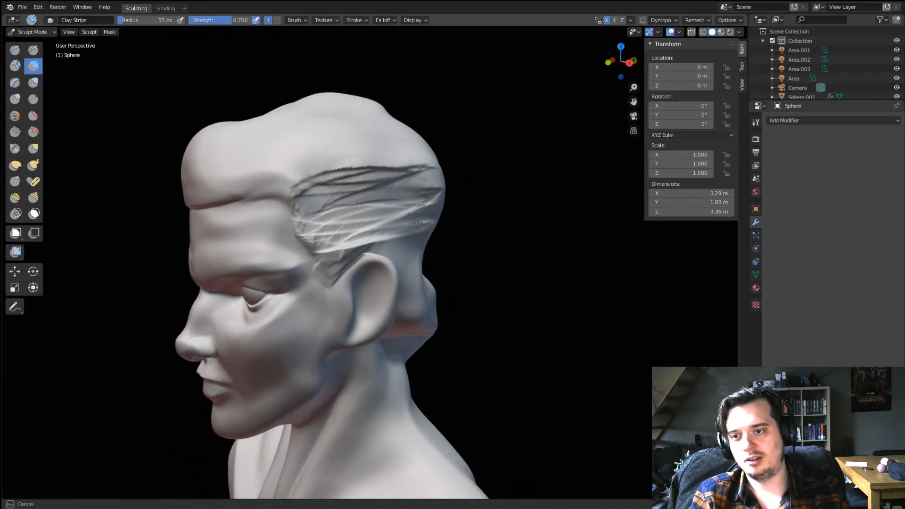
pyautogui.moveTo(322, 255); pyautogui.dragTo(359, 188)
pyautogui.moveTo(358, 188)
pyautogui.mouseDown(button='middle')
pyautogui.moveTo(396, 171)
pyautogui.moveTo(330, 175)
pyautogui.moveTo(339, 182)
pyautogui.mouseUp(button='middle')
# Build up a raised band of hair along the front and top edge of the hairstyle with Clay Strips.
pyautogui.press('f')
pyautogui.click(289, 174)
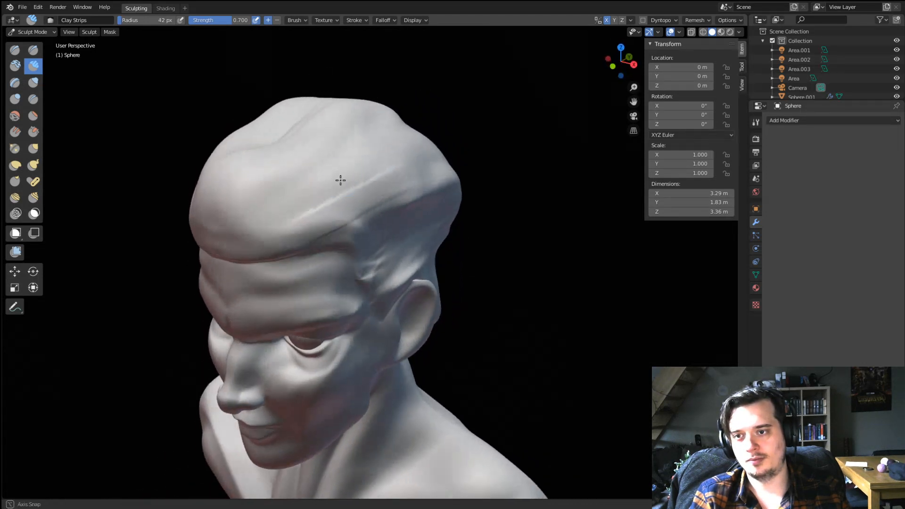
pyautogui.moveTo(264, 232)
pyautogui.mouseDown()
pyautogui.moveTo(257, 235)
pyautogui.moveTo(271, 230)
pyautogui.mouseUp()
pyautogui.moveTo(449, 136); pyautogui.dragTo(247, 228, button='middle')
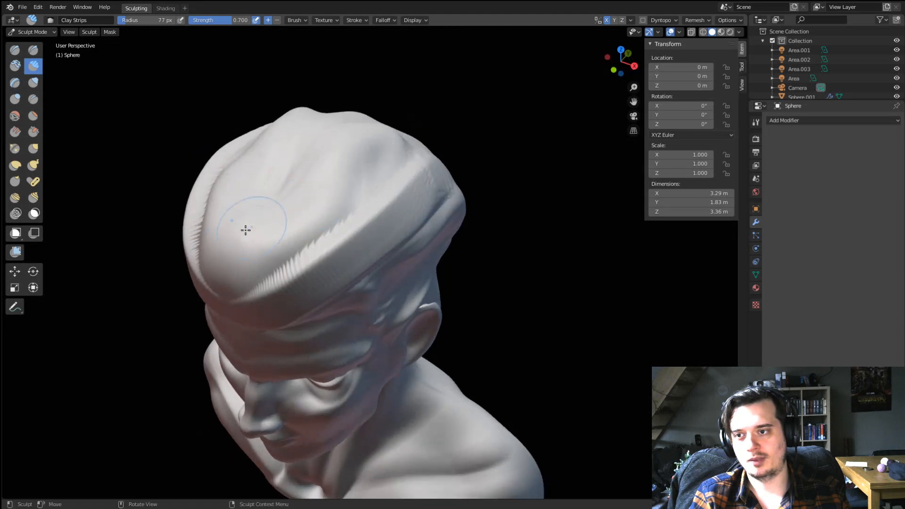
pyautogui.moveTo(346, 168)
pyautogui.mouseDown(button='middle')
pyautogui.moveTo(398, 115)
pyautogui.moveTo(383, 111)
pyautogui.moveTo(414, 121)
pyautogui.mouseUp(button='middle')
# Reshape the hair volume at the side and back of the head with the Grab brush at radius 162 px.
pyautogui.press('g')
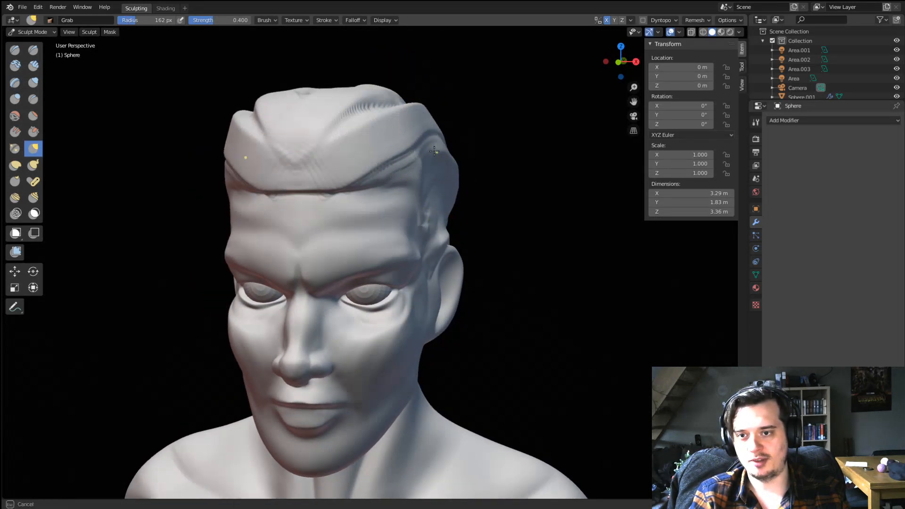
pyautogui.moveTo(446, 158); pyautogui.dragTo(292, 184, button='middle')
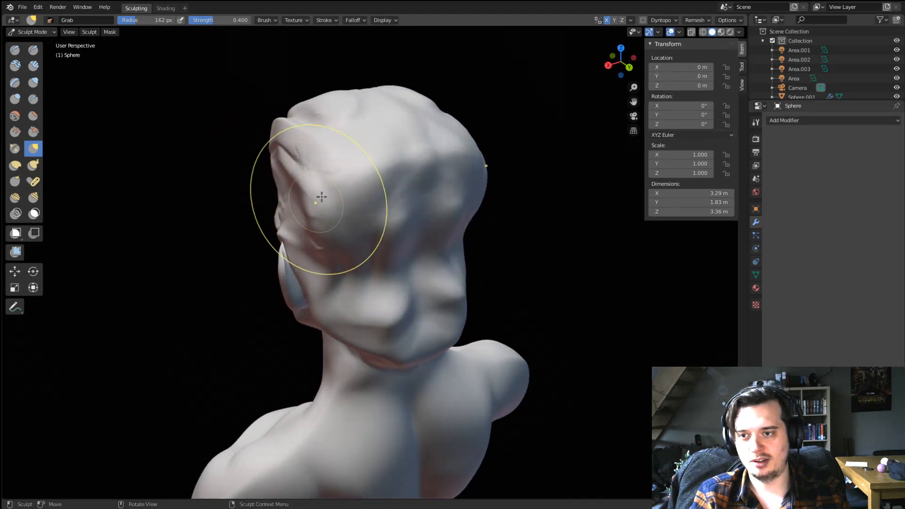
pyautogui.moveTo(369, 209)
pyautogui.mouseDown(button='middle')
pyautogui.moveTo(282, 179)
pyautogui.moveTo(343, 178)
pyautogui.moveTo(337, 183)
pyautogui.mouseUp(button='middle')
# Flatten the lumpy hair forms on the back of the head with Flatten/Contrast at radius 88 px.
pyautogui.click(33, 117)
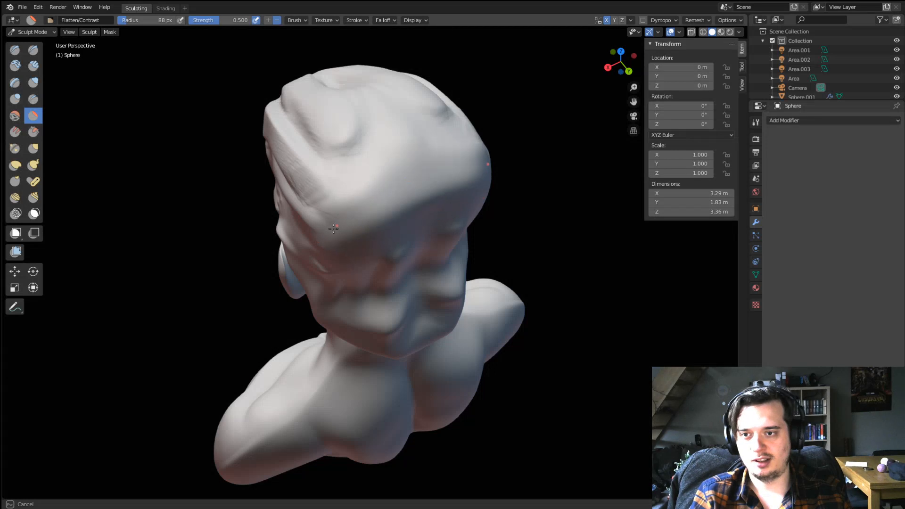
pyautogui.moveTo(425, 244); pyautogui.dragTo(371, 227, button='middle')
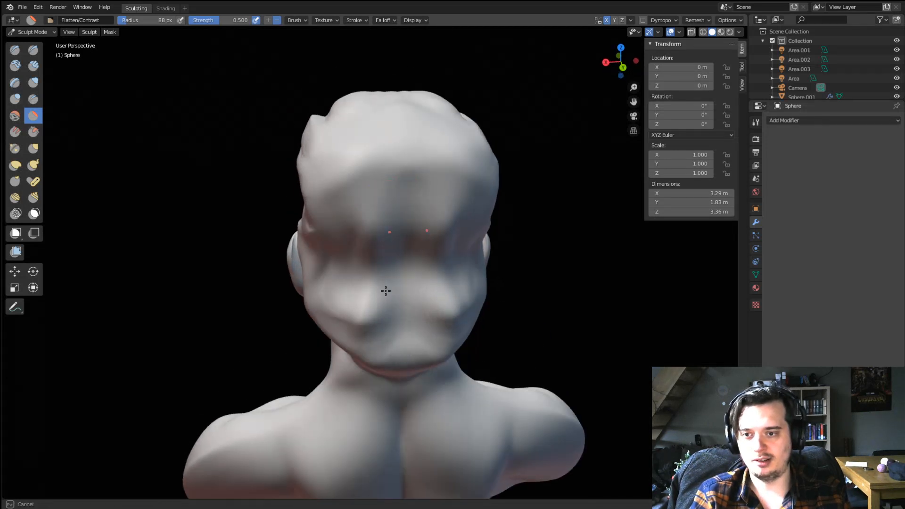
pyautogui.moveTo(362, 313); pyautogui.dragTo(385, 232, button='middle')
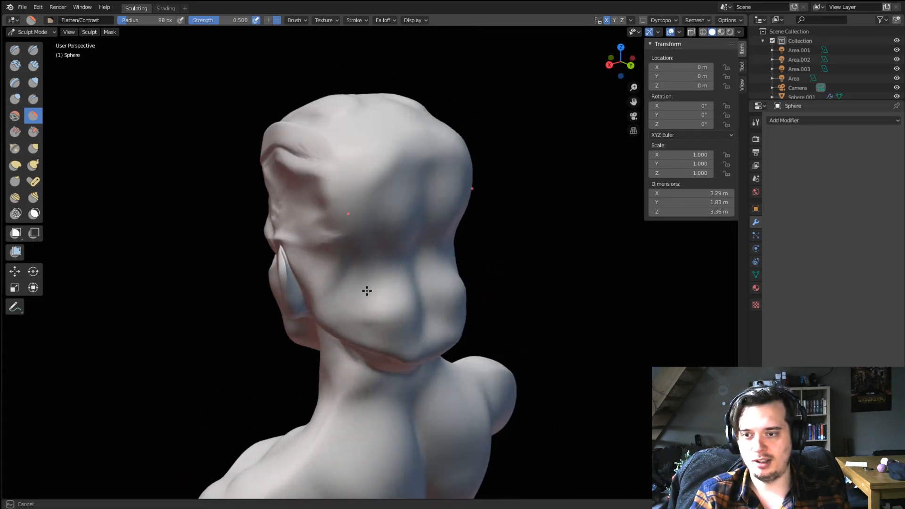
pyautogui.moveTo(367, 291)
pyautogui.mouseDown(button='middle')
pyautogui.moveTo(343, 237)
pyautogui.moveTo(330, 284)
pyautogui.moveTo(320, 277)
pyautogui.mouseUp(button='middle')
# Adjust the shape of the back of the head with the Grab brush.
pyautogui.press('g')
pyautogui.moveTo(329, 229); pyautogui.dragTo(334, 228)
pyautogui.moveTo(336, 227)
pyautogui.mouseDown(button='middle')
pyautogui.moveTo(506, 198)
pyautogui.moveTo(509, 208)
pyautogui.moveTo(441, 264)
pyautogui.moveTo(425, 227)
pyautogui.moveTo(396, 220)
pyautogui.moveTo(471, 192)
pyautogui.moveTo(354, 235)
pyautogui.mouseUp(button='middle')
# Reshape the jawline and chin with the Grab brush at radius 197 px.
pyautogui.scroll(1, 407, 214)
pyautogui.keyDown('shift'); pyautogui.moveTo(365, 273); pyautogui.dragTo(316, 236, button='middle'); pyautogui.keyUp('shift')
pyautogui.scroll(2, 369, 218)
pyautogui.moveTo(283, 264)
pyautogui.mouseDown(button='middle')
pyautogui.moveTo(232, 264)
pyautogui.moveTo(247, 257)
pyautogui.mouseUp(button='middle')
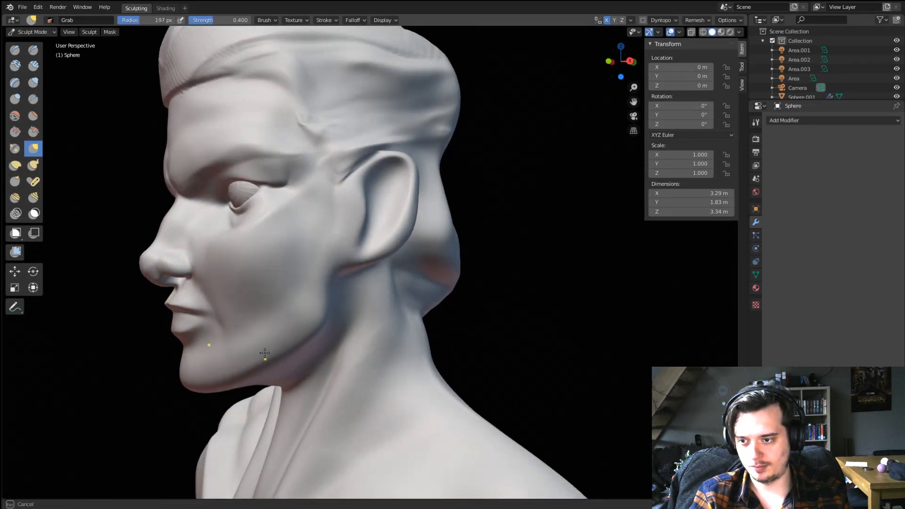
pyautogui.moveTo(265, 353)
pyautogui.mouseDown(button='middle')
pyautogui.moveTo(263, 344)
pyautogui.moveTo(146, 374)
pyautogui.mouseUp(button='middle')
pyautogui.moveTo(202, 360)
pyautogui.mouseDown(button='middle')
pyautogui.moveTo(243, 361)
pyautogui.moveTo(300, 337)
pyautogui.moveTo(344, 342)
pyautogui.moveTo(390, 293)
pyautogui.moveTo(347, 296)
pyautogui.moveTo(332, 280)
pyautogui.moveTo(162, 323)
pyautogui.moveTo(170, 308)
pyautogui.moveTo(198, 304)
pyautogui.mouseUp(button='middle')
# Refine the folds around the outer corner of the eye with the Crease brush at radius 64 px.
pyautogui.scroll(3, 347, 297)
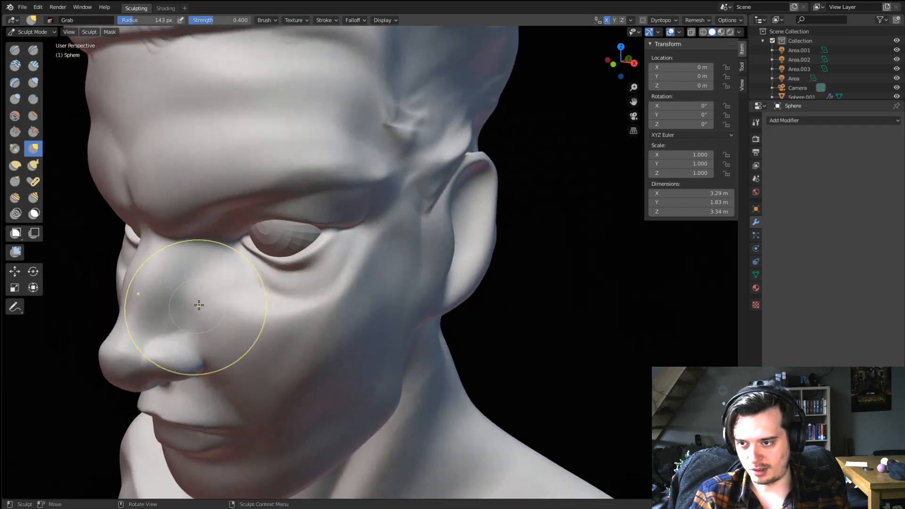
pyautogui.scroll(3, 198, 304)
pyautogui.click(34, 99)
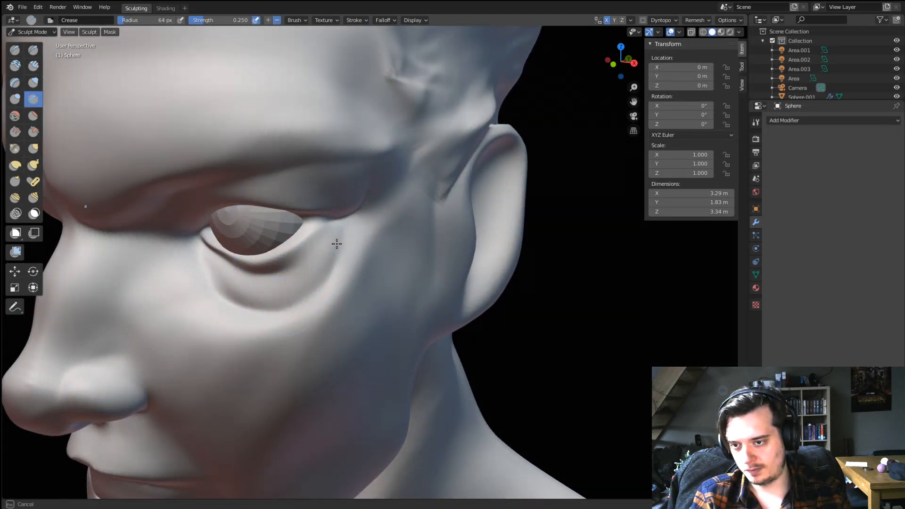
# Pull the side of the face inward with the Grab brush to adjust its contour.
pyautogui.moveTo(321, 194)
pyautogui.keyDown('ctrl'); pyautogui.mouseDown(button='middle')
pyautogui.moveTo(322, 261)
pyautogui.moveTo(303, 256)
pyautogui.moveTo(331, 282)
pyautogui.moveTo(334, 272)
pyautogui.mouseUp(button='middle'); pyautogui.keyUp('ctrl')
pyautogui.press('g')
pyautogui.moveTo(417, 295)
pyautogui.mouseDown()
pyautogui.moveTo(394, 313)
pyautogui.moveTo(374, 283)
pyautogui.mouseUp()
pyautogui.moveTo(373, 282)
pyautogui.keyDown('alt'); pyautogui.mouseDown(button='middle')
pyautogui.moveTo(391, 300)
pyautogui.moveTo(412, 274)
pyautogui.moveTo(363, 299)
pyautogui.moveTo(325, 301)
pyautogui.moveTo(320, 329)
pyautogui.moveTo(340, 301)
pyautogui.mouseUp(button='middle'); pyautogui.keyUp('alt')
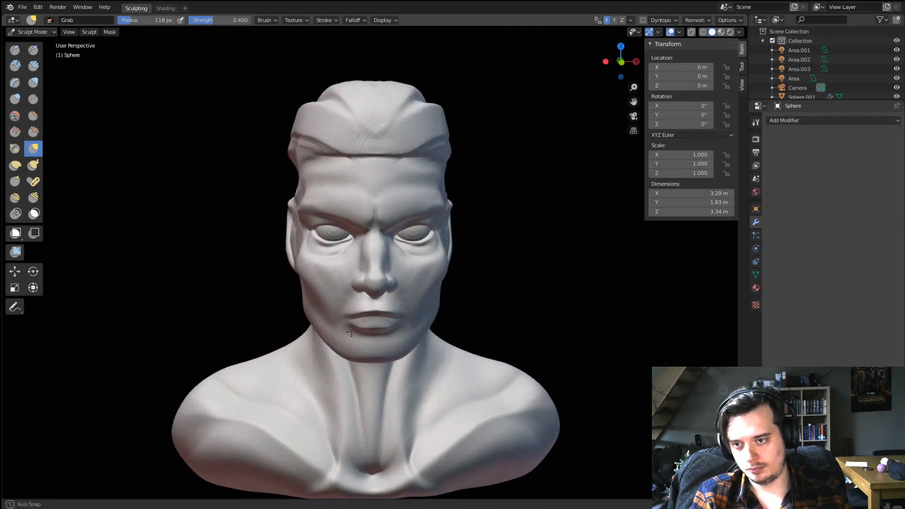
# Reshape the brow ridge above the eye with the Grab brush, resizing its radius to 143 px.
pyautogui.scroll(5, 361, 244)
pyautogui.press('f')
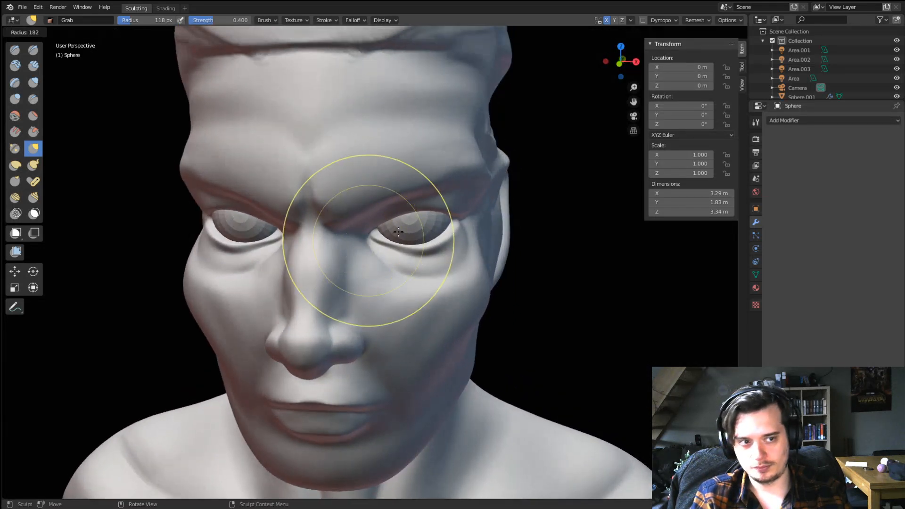
pyautogui.click(448, 242)
pyautogui.scroll(-1, 369, 247)
pyautogui.moveTo(389, 244); pyautogui.dragTo(363, 229, button='middle')
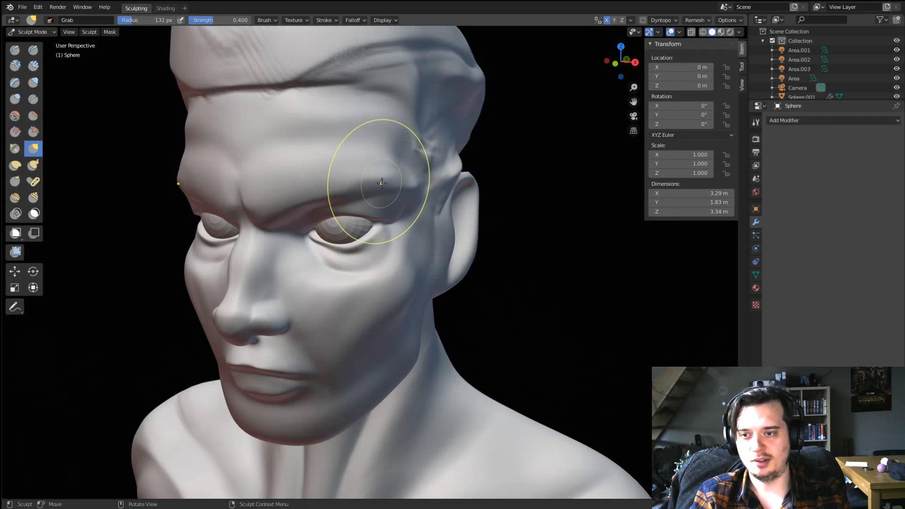
pyautogui.press('f')
pyautogui.click(402, 175)
pyautogui.moveTo(405, 187); pyautogui.dragTo(406, 191)
pyautogui.moveTo(401, 190); pyautogui.dragTo(413, 183, button='middle')
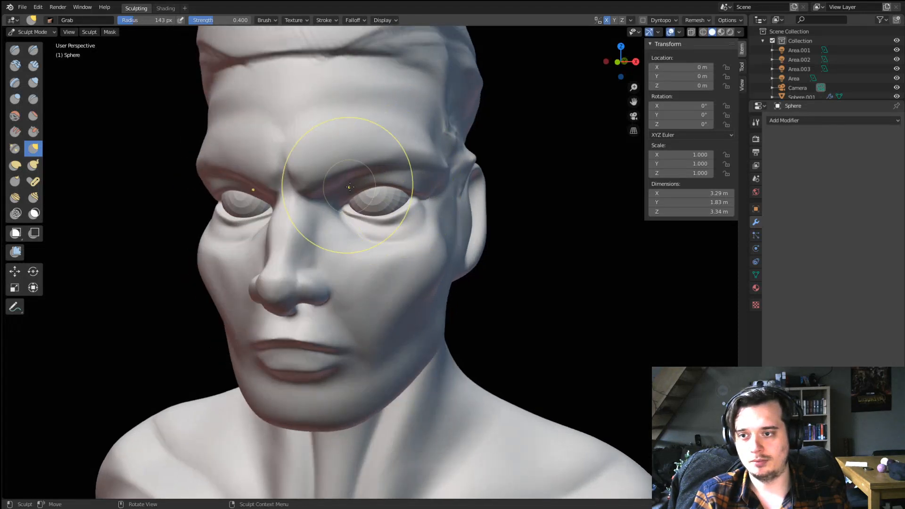
# Pull the inner end of the brow down beside the nose bridge with Grab at radius 84 px.
pyautogui.moveTo(308, 172)
pyautogui.mouseDown(button='middle')
pyautogui.moveTo(333, 182)
pyautogui.moveTo(360, 146)
pyautogui.moveTo(330, 171)
pyautogui.mouseUp(button='middle')
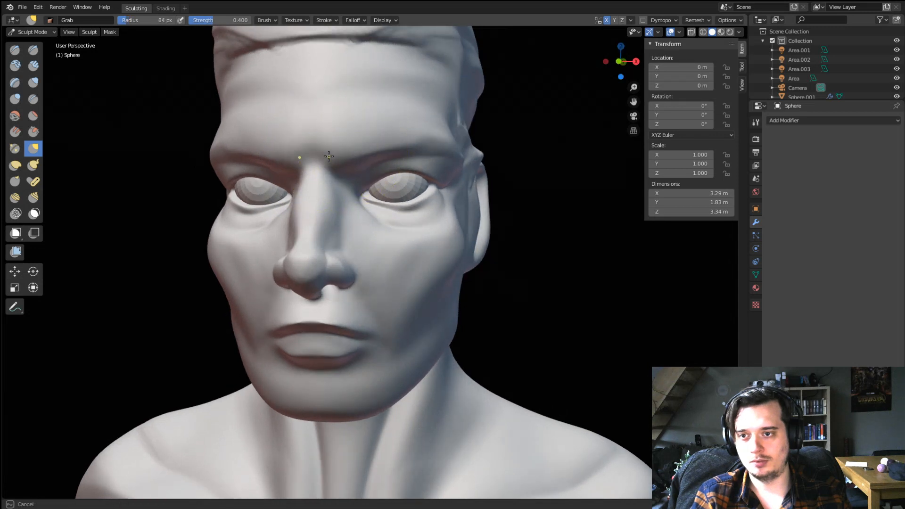
pyautogui.press('f')
pyautogui.moveTo(328, 156); pyautogui.dragTo(335, 165)
pyautogui.click(386, 156)
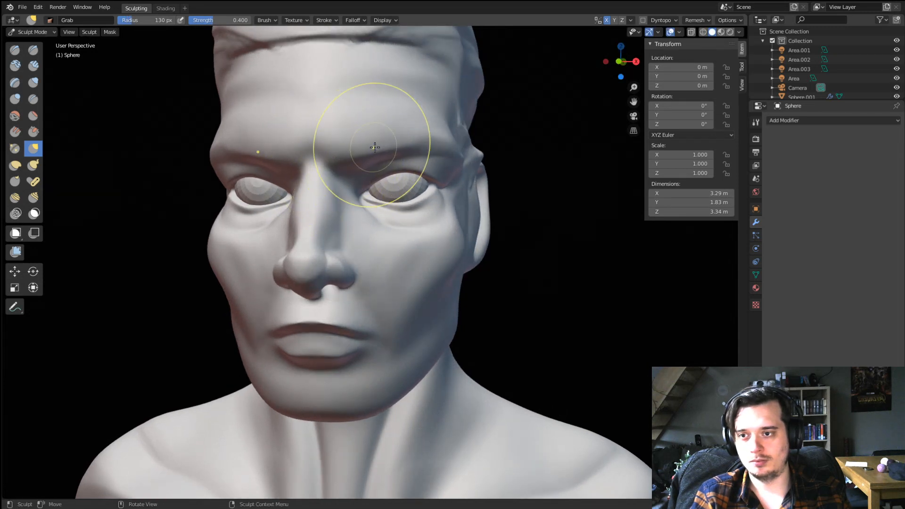
# Raise the outer part of the brow ridge slightly with Grab at radius 154 px.
pyautogui.moveTo(375, 147); pyautogui.dragTo(397, 157, button='middle')
pyautogui.press('f')
pyautogui.click(469, 158)
pyautogui.moveTo(408, 158); pyautogui.dragTo(409, 153)
pyautogui.moveTo(409, 152)
pyautogui.mouseDown(button='middle')
pyautogui.moveTo(369, 163)
pyautogui.moveTo(339, 151)
pyautogui.moveTo(349, 162)
pyautogui.moveTo(408, 128)
pyautogui.moveTo(427, 151)
pyautogui.mouseUp(button='middle')
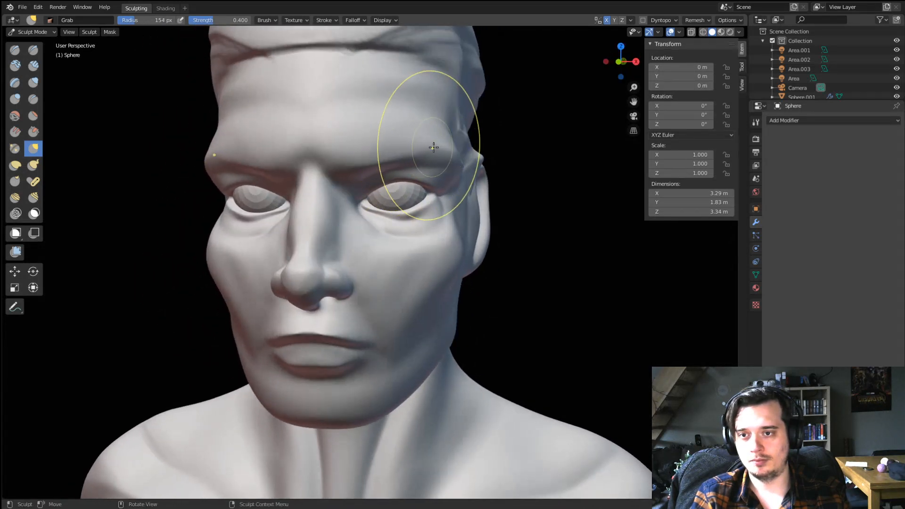
# Fine-tune the middle and outer brow above the eye with Grab, using radii of 130 px and 94 px.
pyautogui.moveTo(370, 140)
pyautogui.mouseDown(button='middle')
pyautogui.moveTo(394, 157)
pyautogui.moveTo(373, 175)
pyautogui.moveTo(349, 173)
pyautogui.mouseUp(button='middle')
pyautogui.press('f')
pyautogui.click(367, 170)
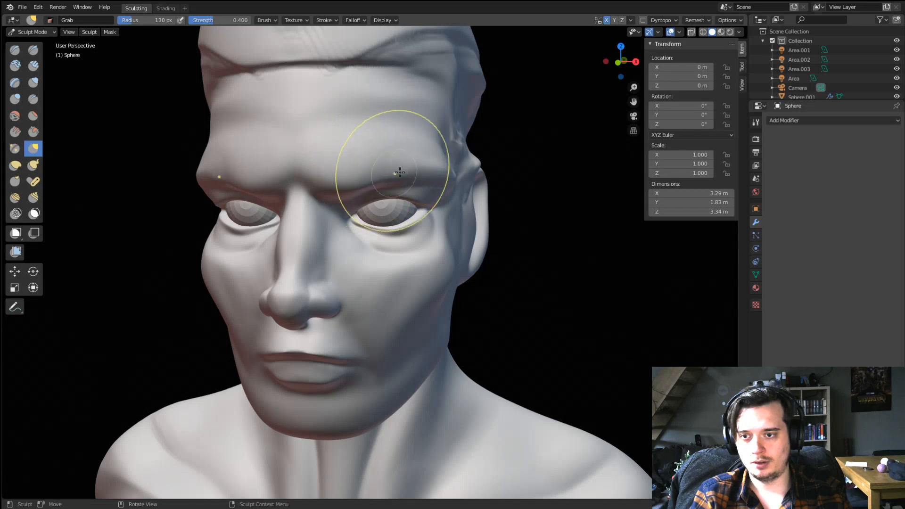
pyautogui.press('f')
pyautogui.moveTo(410, 163); pyautogui.dragTo(411, 165)
pyautogui.click(428, 171)
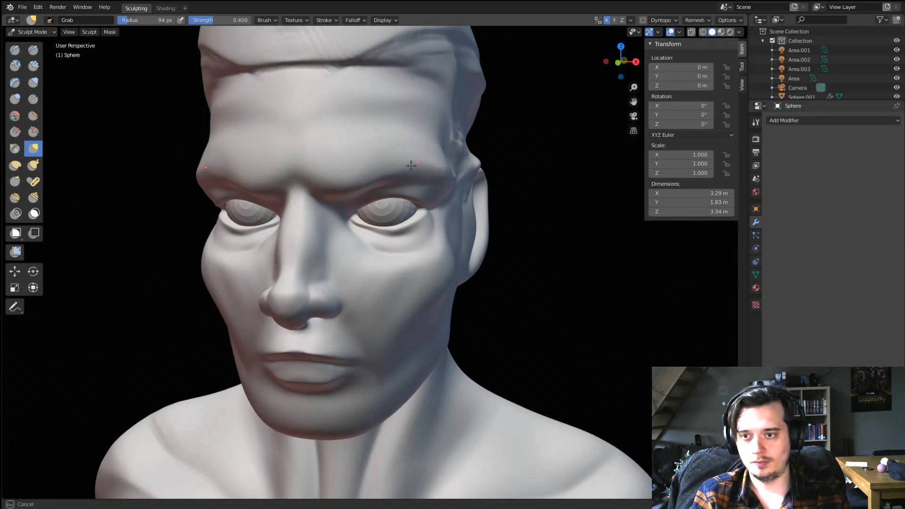
# Adjust the outer edge of the brow at the temple with Grab at radius 89 px.
pyautogui.moveTo(417, 137)
pyautogui.mouseDown(button='middle')
pyautogui.moveTo(437, 153)
pyautogui.moveTo(390, 141)
pyautogui.moveTo(415, 146)
pyautogui.mouseUp(button='middle')
pyautogui.scroll(4, 383, 163)
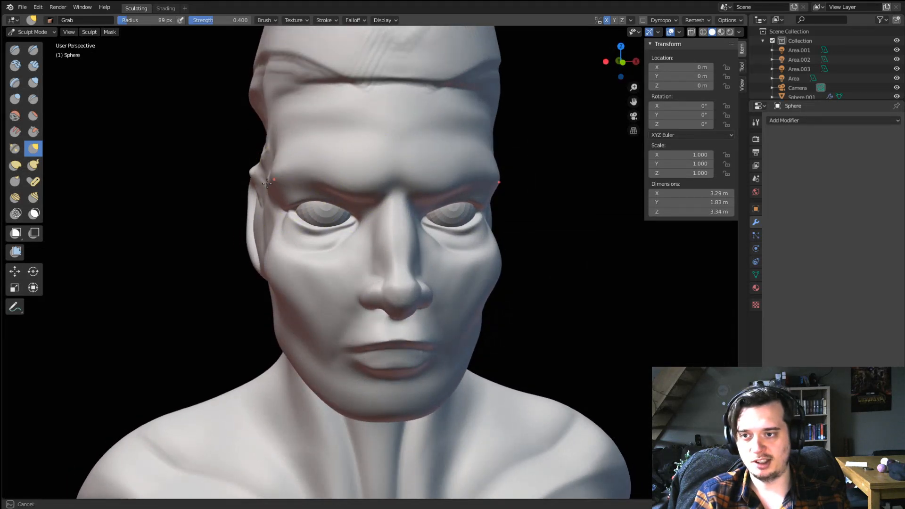
pyautogui.moveTo(267, 184); pyautogui.dragTo(360, 144, button='middle')
# Reshape the cheek and lower face with the Grab brush at radius 174 px.
pyautogui.moveTo(327, 194)
pyautogui.mouseDown(button='middle')
pyautogui.moveTo(254, 257)
pyautogui.moveTo(257, 239)
pyautogui.moveTo(218, 238)
pyautogui.moveTo(221, 246)
pyautogui.mouseUp(button='middle')
pyautogui.press('f')
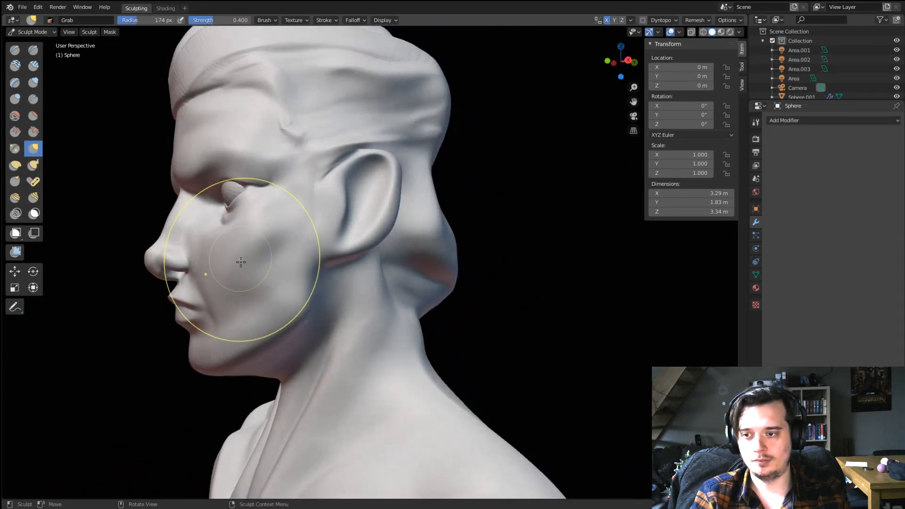
pyautogui.moveTo(236, 300); pyautogui.dragTo(307, 299, button='middle')
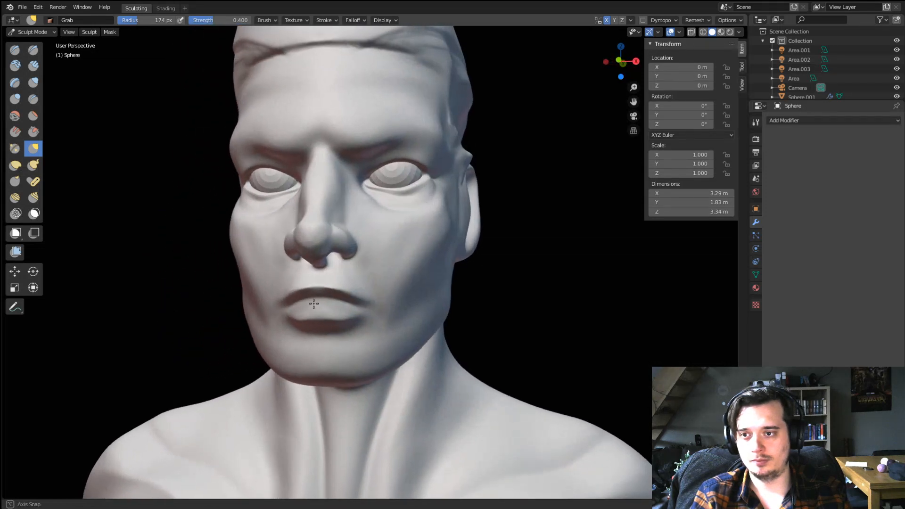
# Refine the creases around the inner eye corner and upper eyelid with the Crease brush at radius 50 px.
pyautogui.scroll(2, 301, 257)
pyautogui.click(33, 99)
pyautogui.moveTo(298, 153)
pyautogui.keyDown('shift'); pyautogui.mouseDown(button='middle')
pyautogui.moveTo(299, 238)
pyautogui.moveTo(278, 229)
pyautogui.mouseUp(button='middle'); pyautogui.keyUp('shift')
pyautogui.press('f')
pyautogui.click(262, 238)
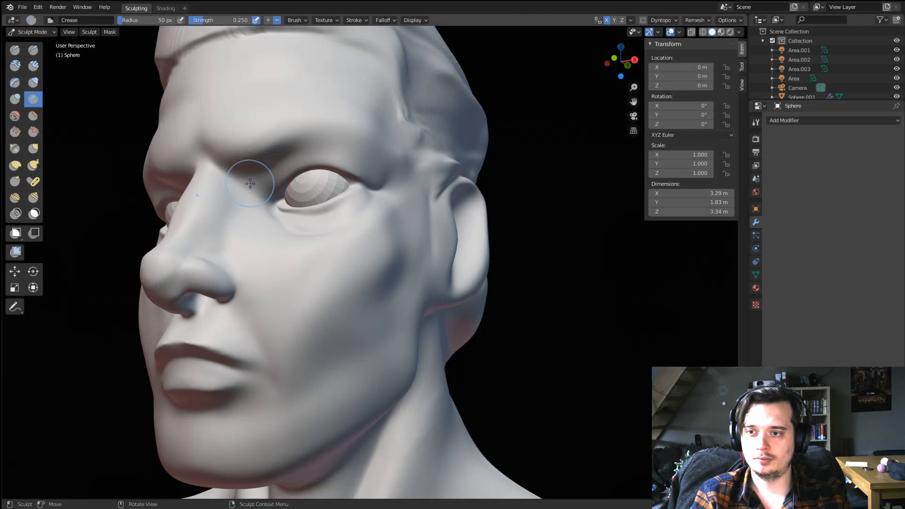
pyautogui.moveTo(403, 168); pyautogui.dragTo(357, 202, button='middle')
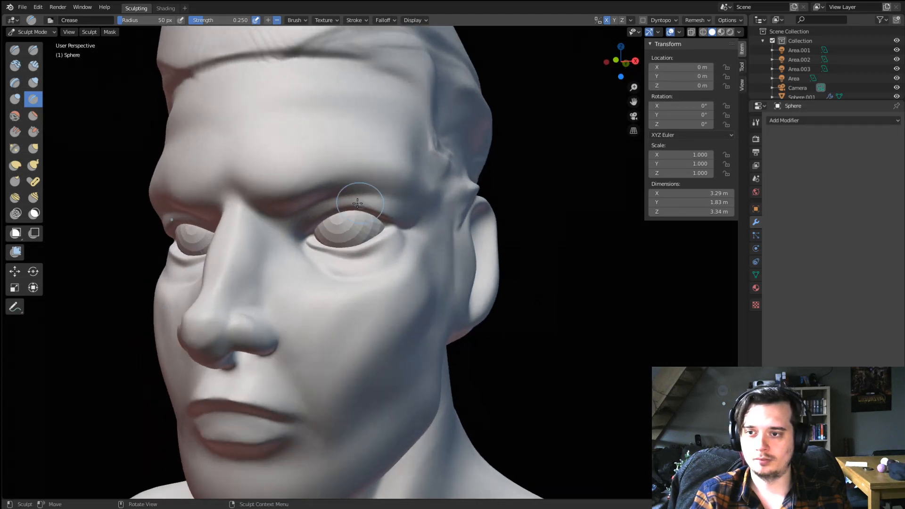
# Nudge the brow ridge with Grab and build thick eyebrows along it with Clay Strips at radius 51 px.
pyautogui.press('g')
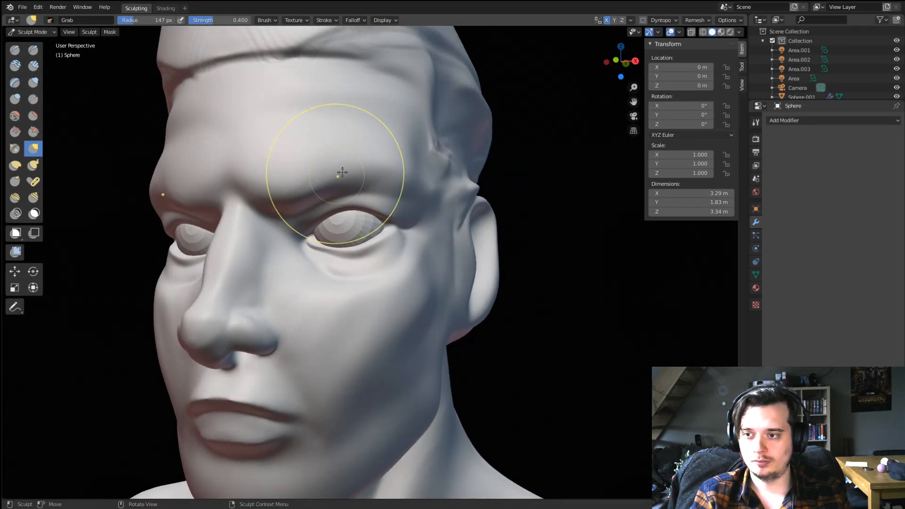
pyautogui.click(33, 65)
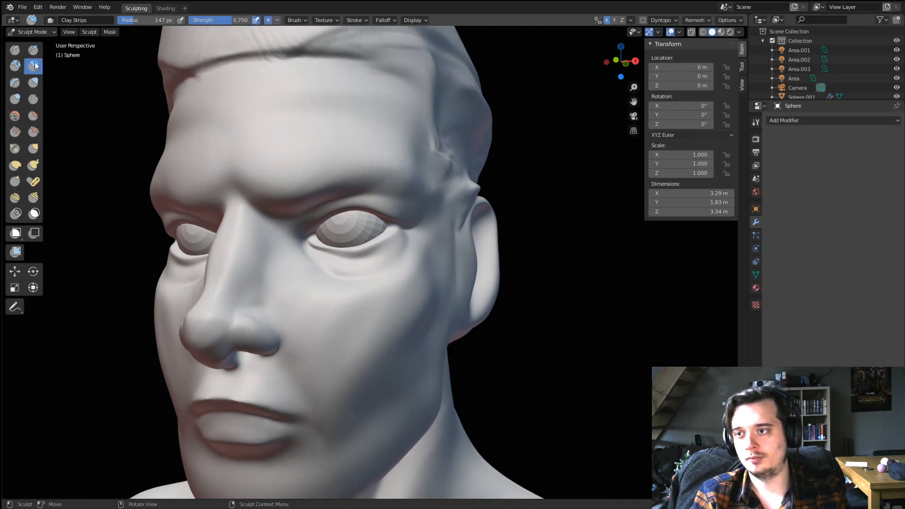
pyautogui.press('f')
pyautogui.click(276, 175)
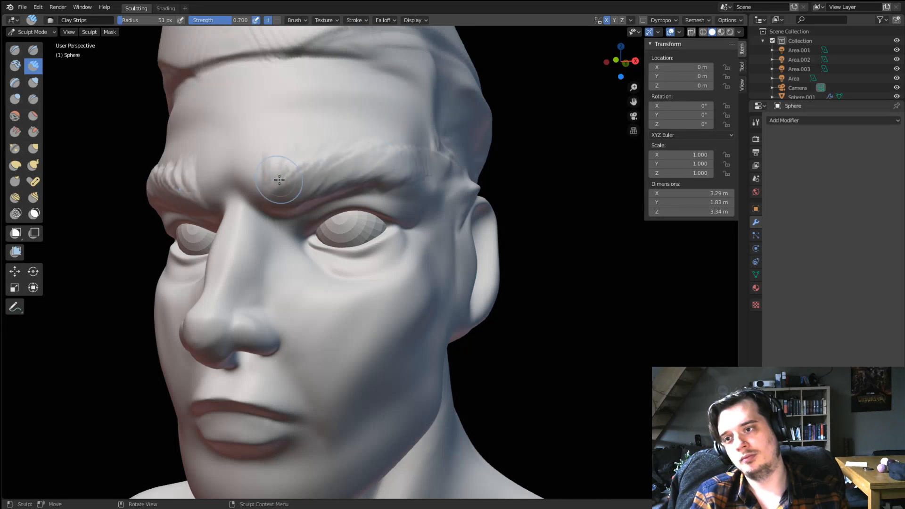
# Reshape the inner half of the eyebrows with the Grab brush at radius 50 to 55 px.
pyautogui.moveTo(420, 159)
pyautogui.mouseDown(button='middle')
pyautogui.moveTo(360, 198)
pyautogui.moveTo(422, 188)
pyautogui.moveTo(363, 181)
pyautogui.moveTo(319, 188)
pyautogui.moveTo(380, 194)
pyautogui.moveTo(370, 207)
pyautogui.moveTo(339, 195)
pyautogui.moveTo(377, 190)
pyautogui.mouseUp(button='middle')
pyautogui.press('g')
pyautogui.press('f')
pyautogui.click(382, 185)
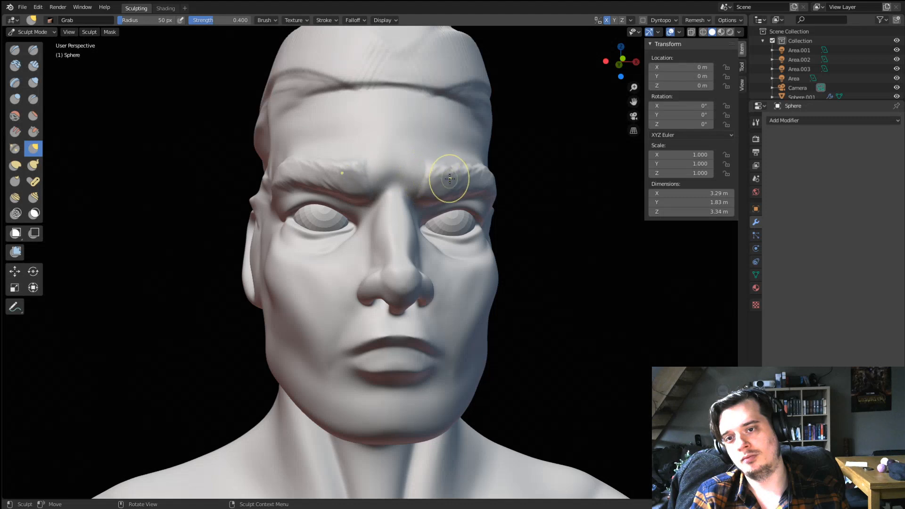
pyautogui.moveTo(473, 171); pyautogui.dragTo(381, 172, button='middle')
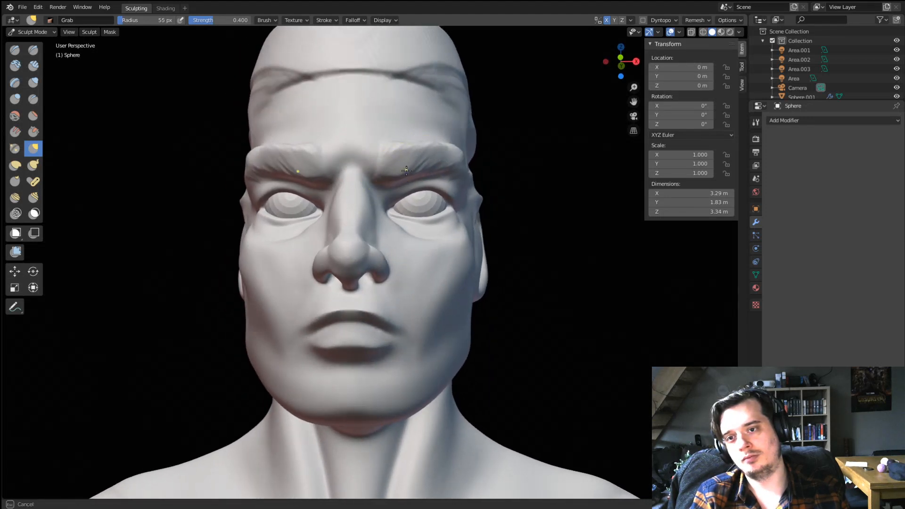
# Adjust the brow ridge's profile from the side with the Grab brush at radius 163 px.
pyautogui.moveTo(437, 161)
pyautogui.mouseDown(button='middle')
pyautogui.moveTo(357, 175)
pyautogui.moveTo(272, 214)
pyautogui.moveTo(234, 210)
pyautogui.mouseUp(button='middle')
pyautogui.press('f')
pyautogui.click(264, 210)
pyautogui.moveTo(224, 190); pyautogui.dragTo(239, 201)
pyautogui.press('f')
pyautogui.click(264, 199)
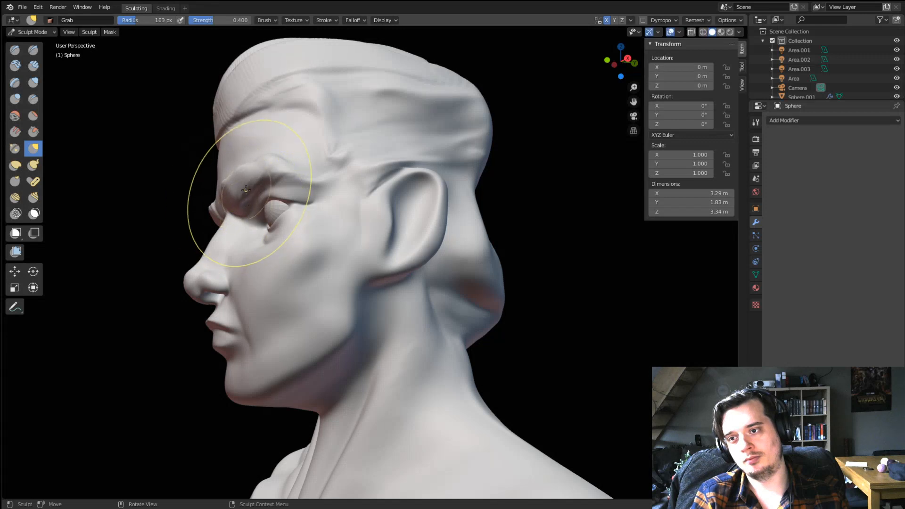
pyautogui.moveTo(245, 191); pyautogui.dragTo(321, 208, button='middle')
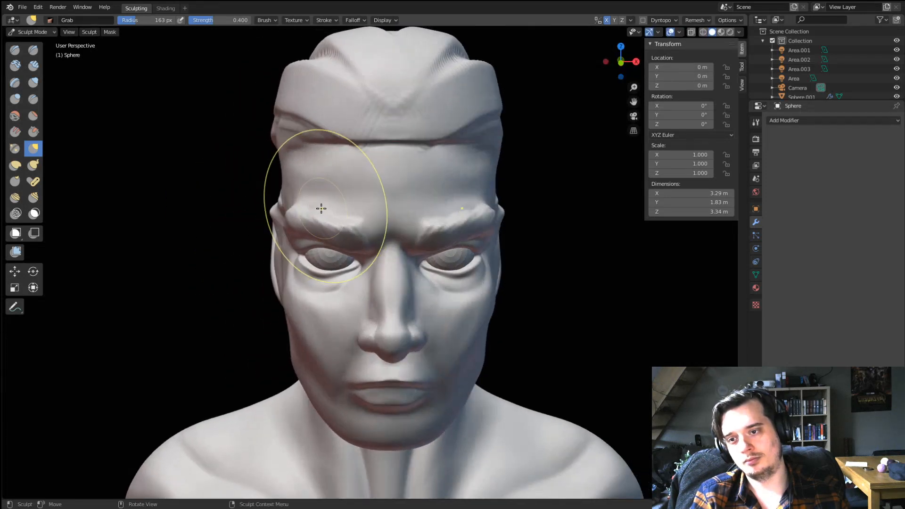
# Reshape the cheeks beside the nose and under the eyes with Grab at radii of 109 and 169 px.
pyautogui.keyDown('shift'); pyautogui.moveTo(399, 254); pyautogui.dragTo(376, 216, button='middle'); pyautogui.keyUp('shift')
pyautogui.scroll(2, 377, 216)
pyautogui.press('f')
pyautogui.click(373, 250)
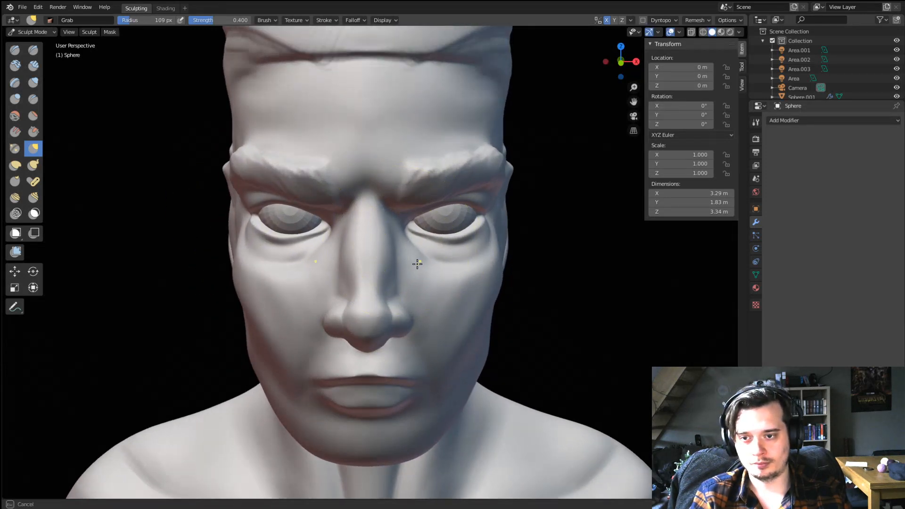
pyautogui.moveTo(414, 266); pyautogui.dragTo(406, 250, button='middle')
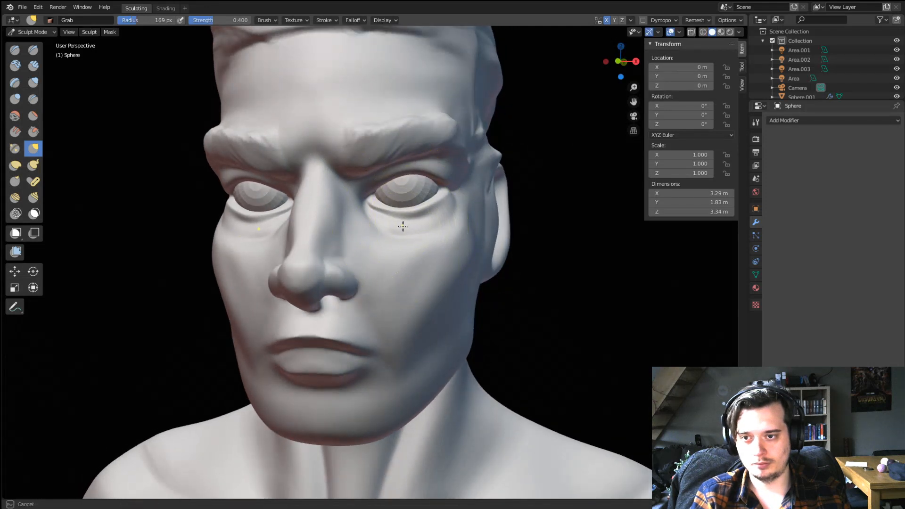
pyautogui.moveTo(402, 226); pyautogui.dragTo(403, 223)
# Refine the inner eye corners and the area between upper eyelid and eyebrow with Grab at about 102 px.
pyautogui.press('f')
pyautogui.click(390, 193)
pyautogui.moveTo(389, 165)
pyautogui.mouseDown(button='middle')
pyautogui.moveTo(353, 162)
pyautogui.moveTo(295, 178)
pyautogui.moveTo(360, 178)
pyautogui.mouseUp(button='middle')
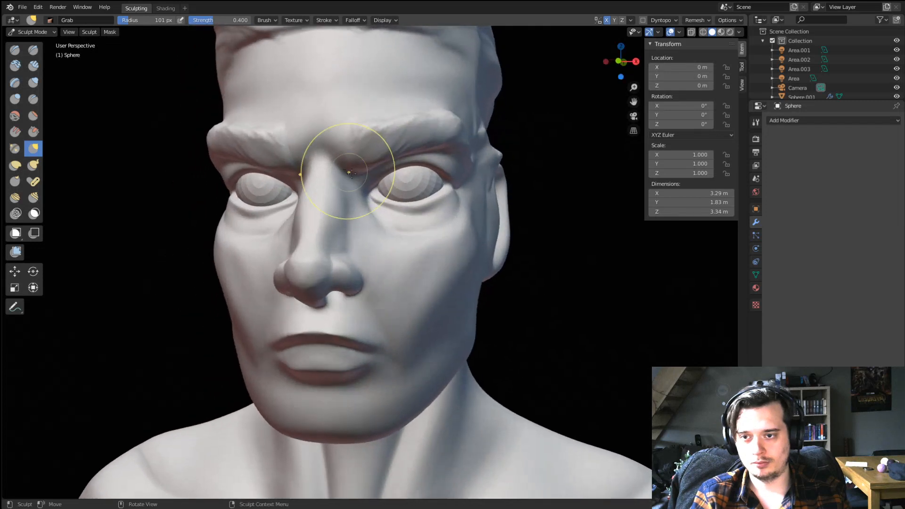
pyautogui.press('f')
pyautogui.click(398, 177)
pyautogui.press('f')
pyautogui.click(394, 176)
pyautogui.moveTo(390, 175); pyautogui.dragTo(391, 166)
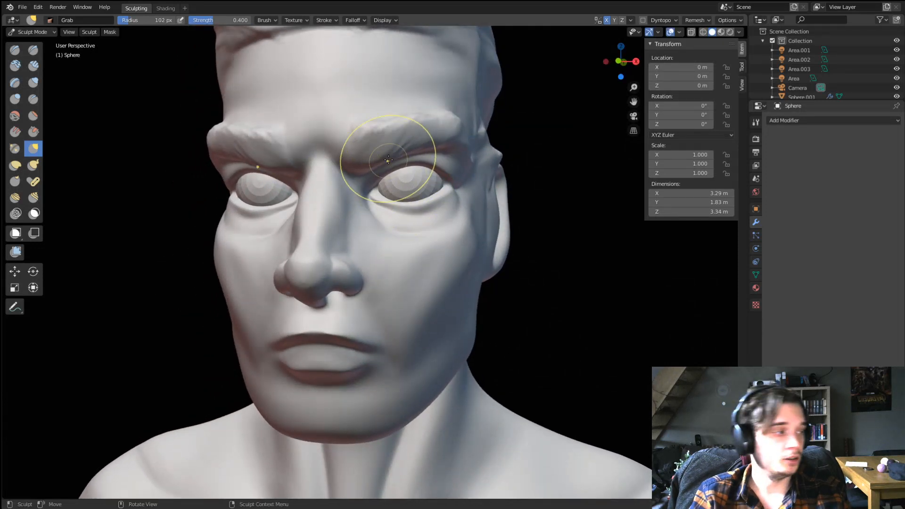
# Reshape the cheek and the rear corner of the jaw with the Grab brush, enlarging its radius to 230 px.
pyautogui.scroll(-2, 386, 163)
pyautogui.moveTo(367, 186); pyautogui.dragTo(375, 277, button='middle')
pyautogui.press('f')
pyautogui.click(271, 276)
pyautogui.press('f')
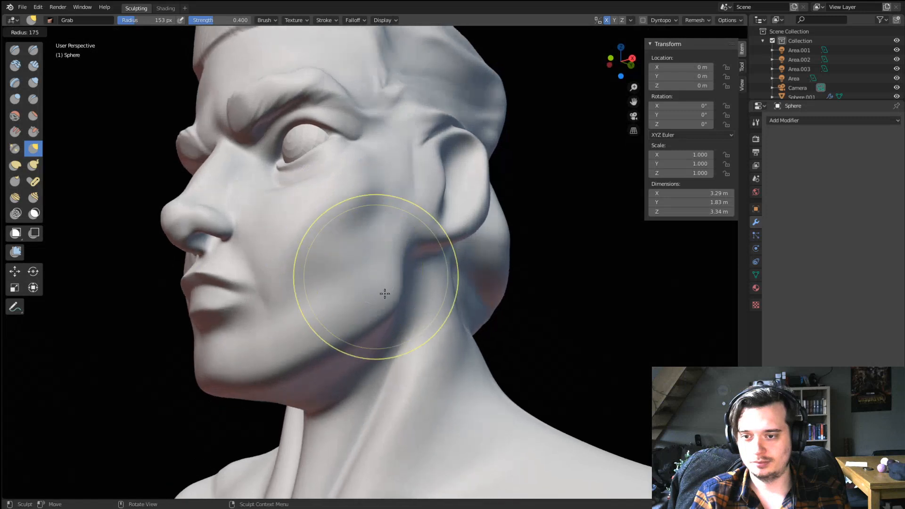
pyautogui.click(379, 304)
pyautogui.moveTo(364, 314); pyautogui.dragTo(297, 263, button='middle')
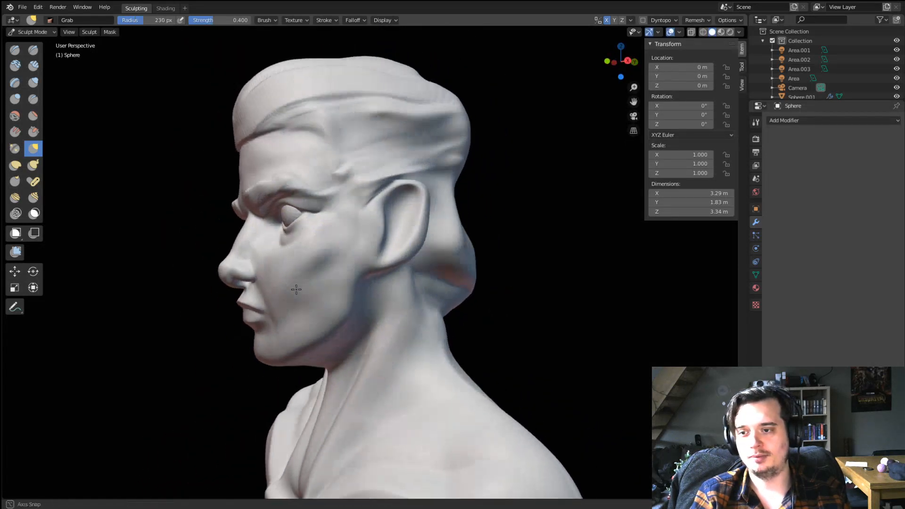
# Adjust the chin and mouth profile from the side with Grab at radii of 237 and 187 px.
pyautogui.press('f')
pyautogui.click(268, 343)
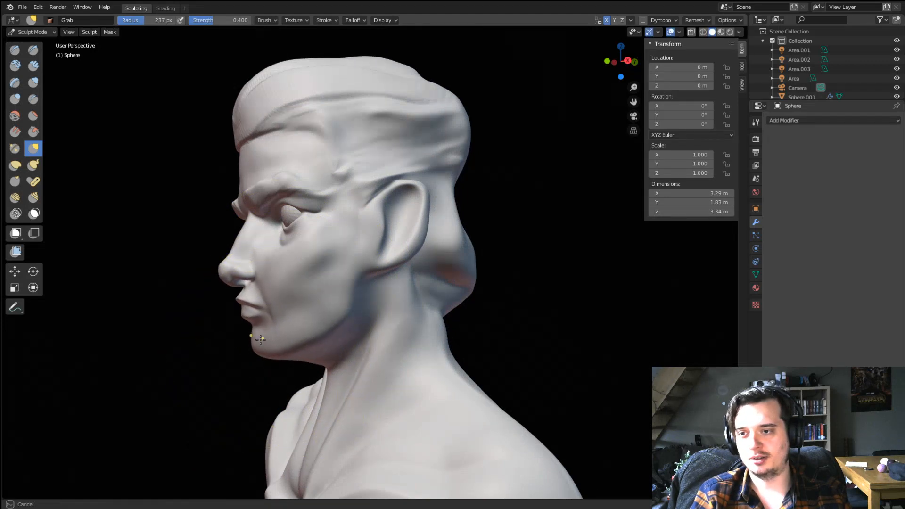
pyautogui.press('f')
pyautogui.click(245, 325)
pyautogui.moveTo(240, 302); pyautogui.dragTo(313, 281, button='middle')
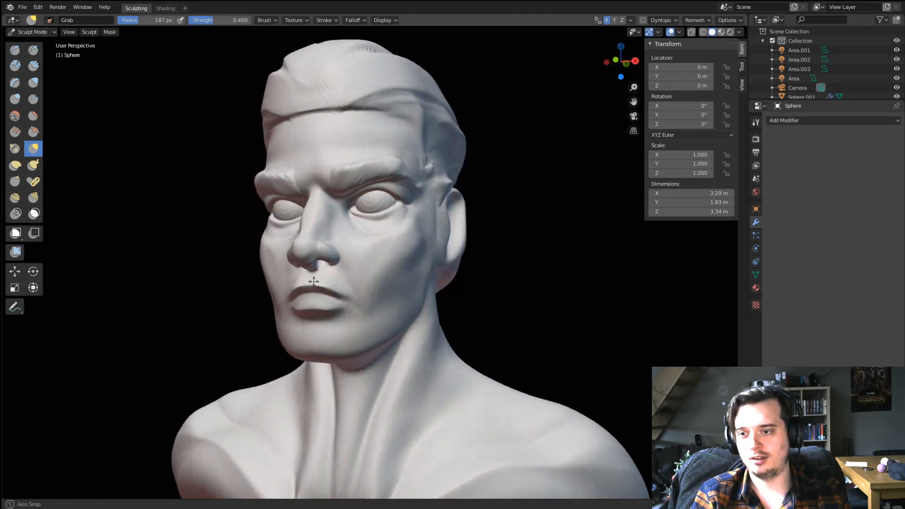
# Nudge the cheek and mouth area into shape with the Grab brush from several angles.
pyautogui.press('f')
pyautogui.click(374, 292)
pyautogui.moveTo(375, 293); pyautogui.dragTo(319, 305, button='middle')
pyautogui.moveTo(298, 282); pyautogui.dragTo(310, 277)
pyautogui.moveTo(304, 278); pyautogui.dragTo(393, 270, button='middle')
# Flatten the lower cheek above the jawline with the Flatten/Contrast brush at radius 91 px.
pyautogui.click(32, 116)
pyautogui.press('f')
pyautogui.click(384, 271)
pyautogui.moveTo(392, 300); pyautogui.dragTo(403, 318)
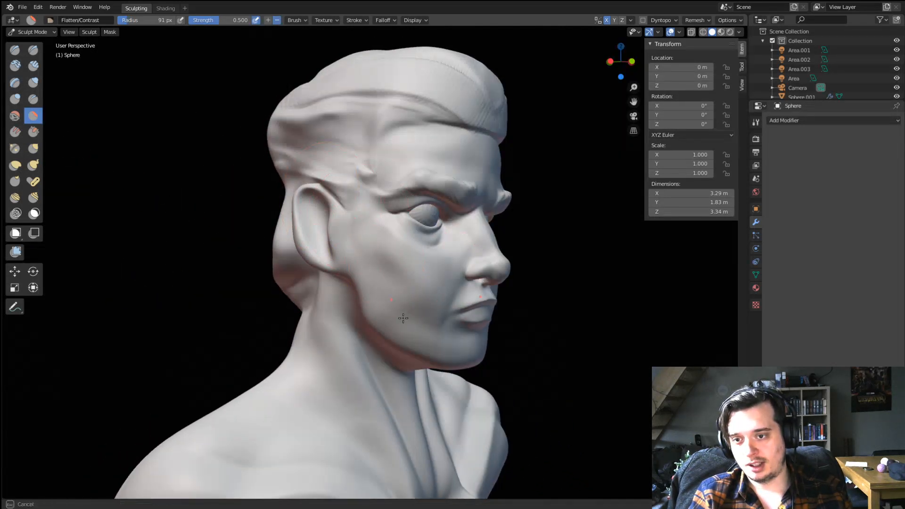
# Reshape the jaw corner below the ear and the lower cheek with Grab, starting at radius 132 px.
pyautogui.press('g')
pyautogui.moveTo(374, 289); pyautogui.dragTo(406, 265, button='middle')
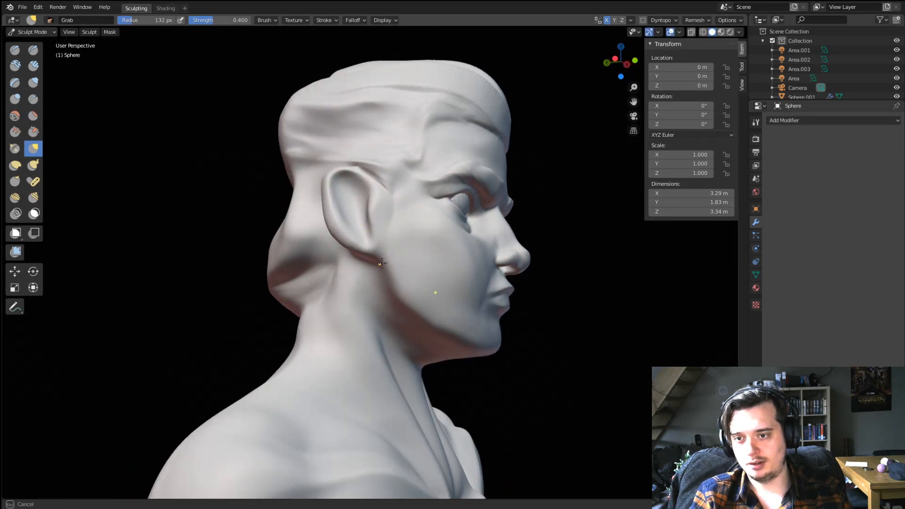
pyautogui.moveTo(382, 264); pyautogui.dragTo(380, 264)
pyautogui.moveTo(380, 264)
pyautogui.mouseDown(button='middle')
pyautogui.moveTo(302, 271)
pyautogui.moveTo(325, 287)
pyautogui.mouseUp(button='middle')
pyautogui.press('f')
pyautogui.click(306, 290)
pyautogui.press('f')
pyautogui.click(422, 310)
pyautogui.moveTo(390, 306); pyautogui.dragTo(391, 303)
# Flatten the cheek plane beside the mouth with the Flatten/Contrast brush at radius 88 px.
pyautogui.moveTo(389, 304); pyautogui.dragTo(324, 324, button='middle')
pyautogui.click(33, 115)
pyautogui.moveTo(325, 281); pyautogui.dragTo(307, 293, button='middle')
pyautogui.press('f')
pyautogui.click(343, 306)
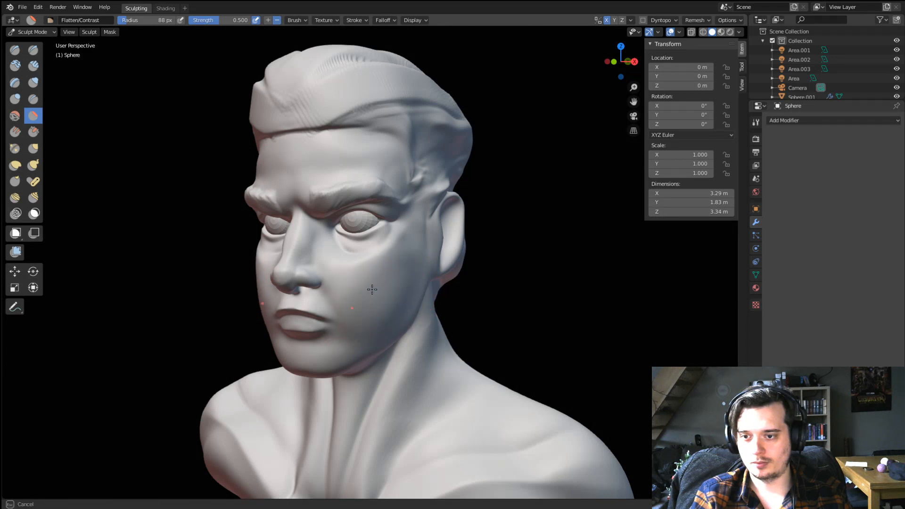
pyautogui.moveTo(377, 287); pyautogui.dragTo(319, 258, button='middle')
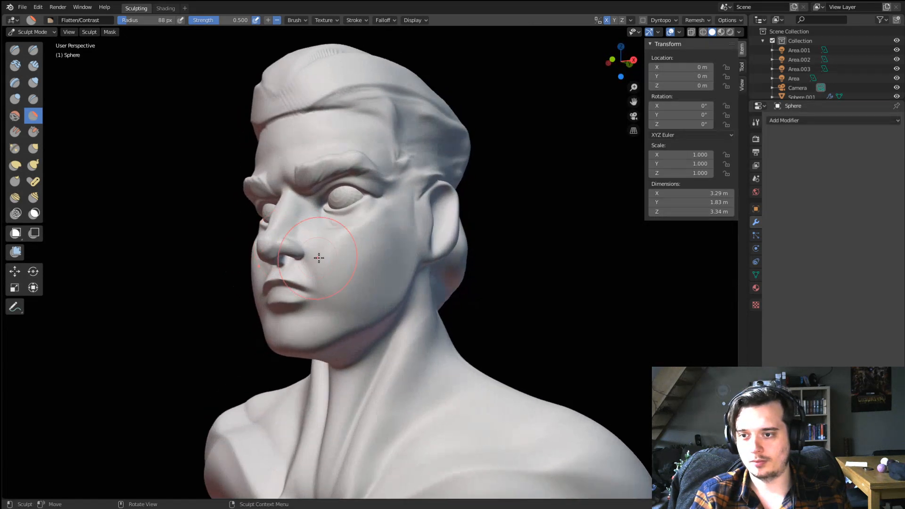
# Adjust the lower cheek and jawline with the Grab brush at radius 109 px.
pyautogui.press('g')
pyautogui.moveTo(340, 296)
pyautogui.mouseDown(button='middle')
pyautogui.moveTo(378, 164)
pyautogui.moveTo(381, 236)
pyautogui.moveTo(355, 278)
pyautogui.mouseUp(button='middle')
pyautogui.moveTo(345, 299); pyautogui.dragTo(344, 298)
pyautogui.moveTo(345, 297); pyautogui.dragTo(263, 315, button='middle')
pyautogui.press('f')
pyautogui.click(274, 321)
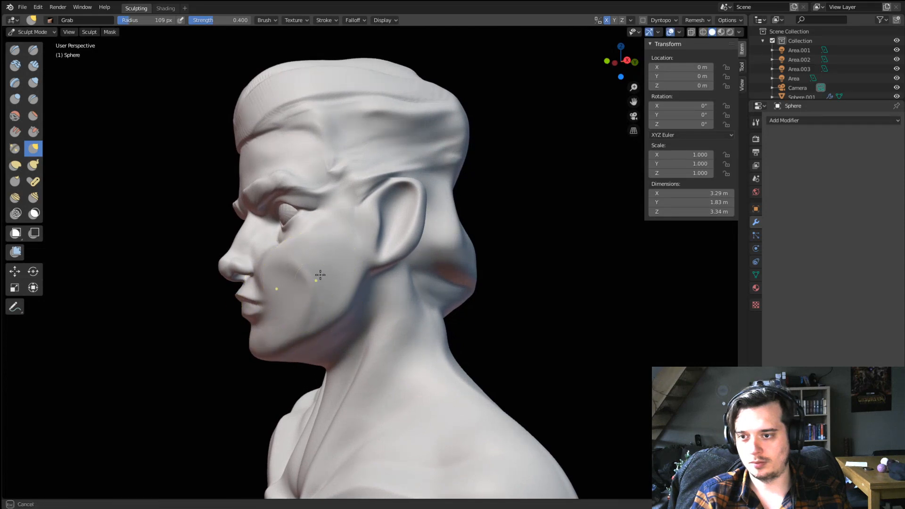
# Refine the cheekbone and the hollow below it, switching from Grab to Flatten/Contrast at radius 108 px.
pyautogui.moveTo(320, 275); pyautogui.dragTo(414, 242, button='middle')
pyautogui.moveTo(395, 247); pyautogui.dragTo(395, 246)
pyautogui.moveTo(395, 245); pyautogui.dragTo(398, 274, button='middle')
pyautogui.press('f')
pyautogui.click(402, 275)
pyautogui.moveTo(402, 275); pyautogui.dragTo(409, 265)
pyautogui.moveTo(409, 266); pyautogui.dragTo(413, 271, button='middle')
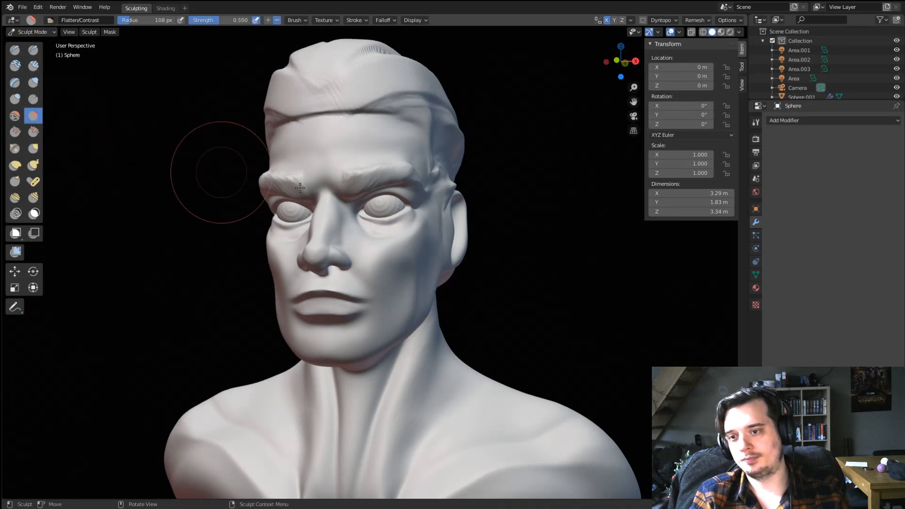
# Reshape the sides of the neck and head with Grab at radii of 220, 202 and 170 px.
pyautogui.moveTo(299, 187)
pyautogui.mouseDown(button='middle')
pyautogui.moveTo(352, 265)
pyautogui.moveTo(429, 308)
pyautogui.mouseUp(button='middle')
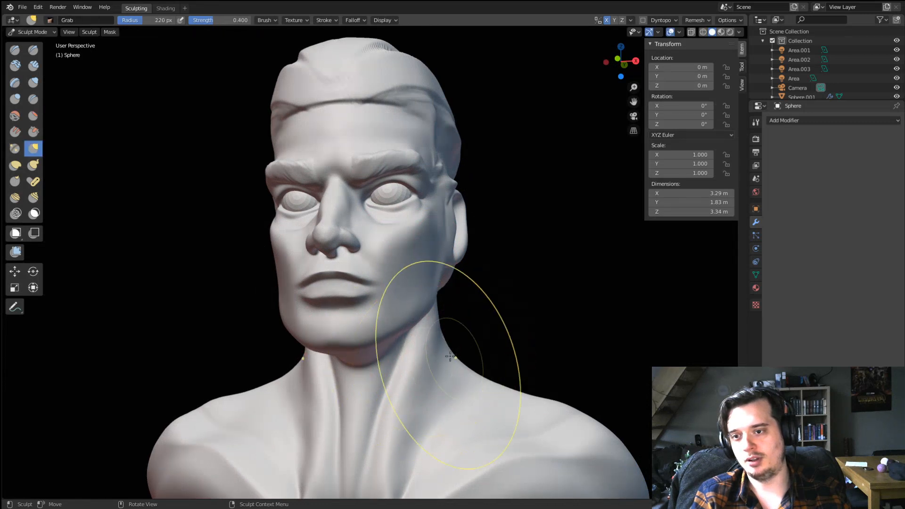
pyautogui.moveTo(450, 356); pyautogui.dragTo(444, 286, button='middle')
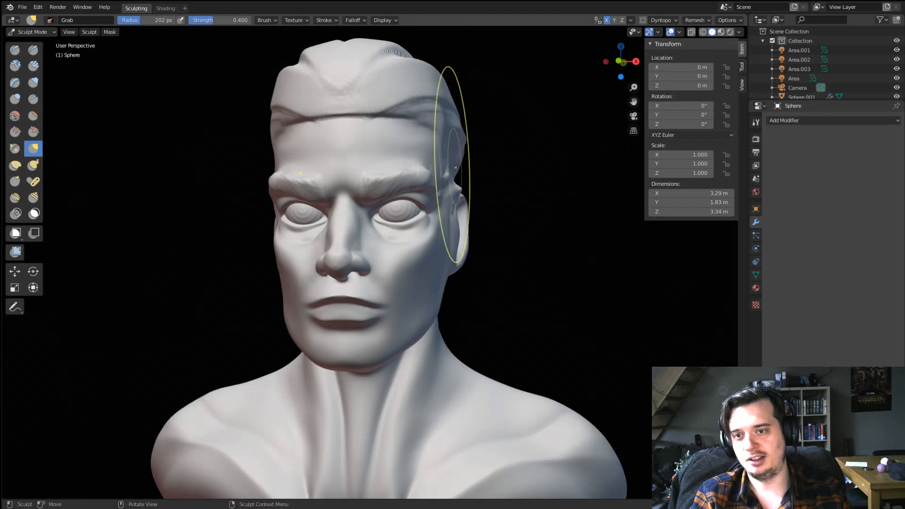
pyautogui.moveTo(457, 173)
pyautogui.mouseDown(button='middle')
pyautogui.moveTo(420, 171)
pyautogui.moveTo(359, 254)
pyautogui.moveTo(334, 270)
pyautogui.moveTo(404, 262)
pyautogui.moveTo(405, 250)
pyautogui.moveTo(416, 289)
pyautogui.mouseUp(button='middle')
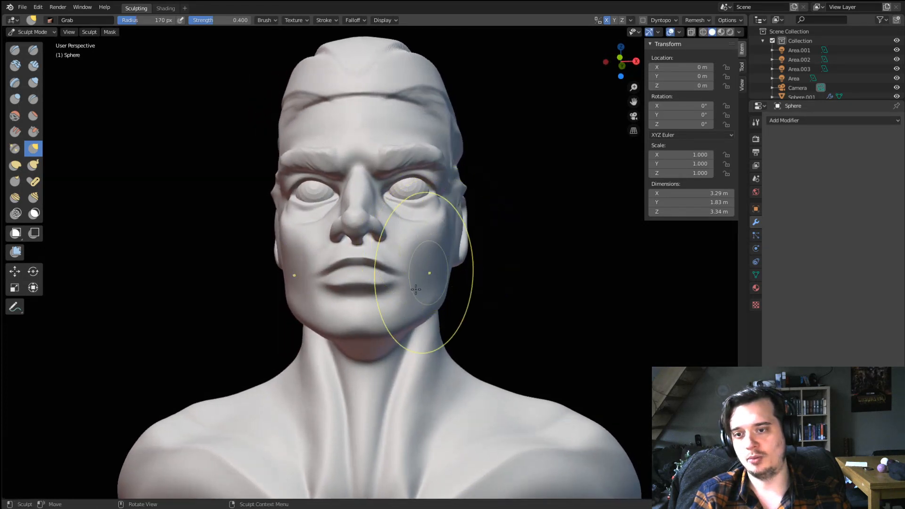
# Shape the chin and the underside of the jaw from the front with Grab, starting at radius 108 px.
pyautogui.press('f')
pyautogui.click(359, 339)
pyautogui.moveTo(367, 331); pyautogui.dragTo(372, 344, button='middle')
pyautogui.press('f')
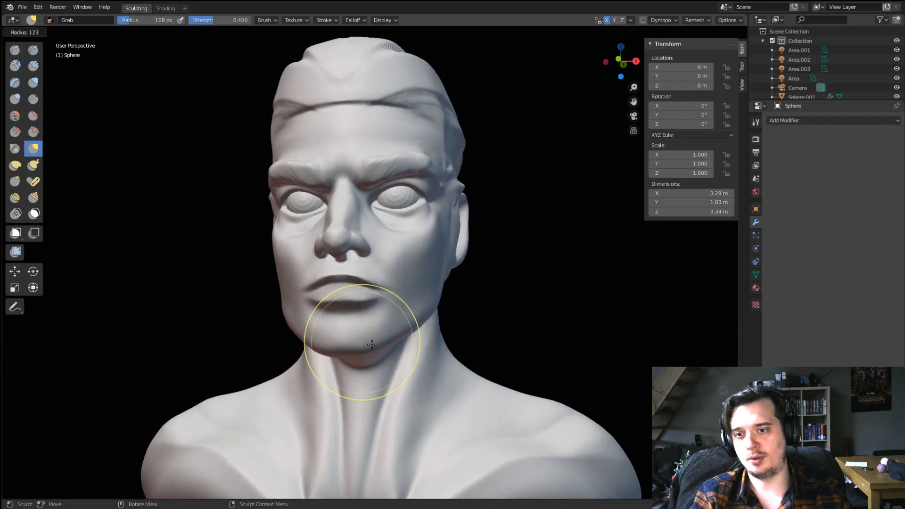
pyautogui.moveTo(373, 327); pyautogui.dragTo(373, 325)
pyautogui.moveTo(401, 319); pyautogui.dragTo(377, 329, button='middle')
pyautogui.press('f')
pyautogui.click(362, 325)
pyautogui.moveTo(362, 325); pyautogui.dragTo(361, 321)
pyautogui.moveTo(363, 317)
pyautogui.mouseDown(button='middle')
pyautogui.moveTo(415, 318)
pyautogui.moveTo(366, 321)
pyautogui.moveTo(302, 348)
pyautogui.moveTo(346, 341)
pyautogui.mouseUp(button='middle')
# Adjust the jawline and its transition into the neck with Grab, enlarging the radius to 216 px.
pyautogui.press('f')
pyautogui.click(288, 356)
pyautogui.press('f')
pyautogui.click(382, 338)
pyautogui.moveTo(287, 335); pyautogui.dragTo(294, 315, button='middle')
pyautogui.press('f')
pyautogui.click(330, 316)
pyautogui.moveTo(352, 321); pyautogui.dragTo(323, 311, button='middle')
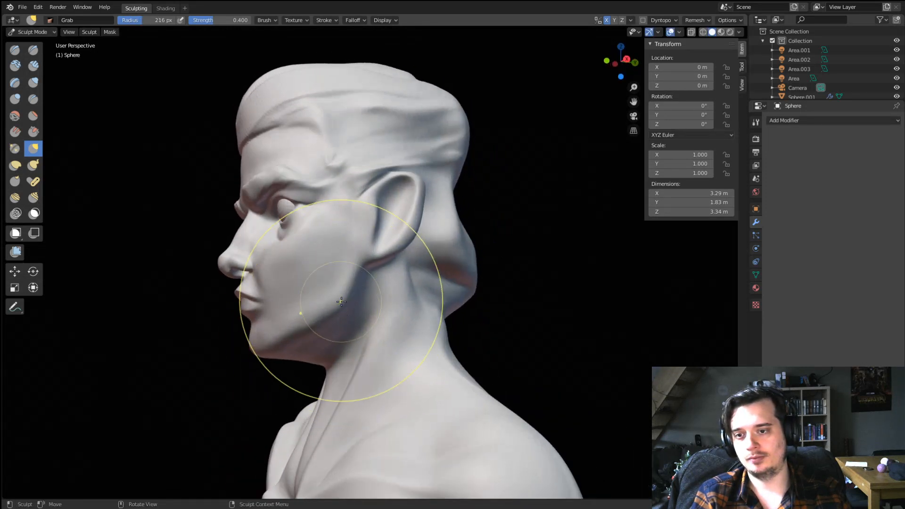
# Reshape the side of the neck below the jaw with the Grab brush at radius 185 px.
pyautogui.press('f')
pyautogui.moveTo(464, 312)
pyautogui.mouseDown(button='middle')
pyautogui.moveTo(446, 317)
pyautogui.moveTo(511, 300)
pyautogui.mouseUp(button='middle')
pyautogui.click(437, 317)
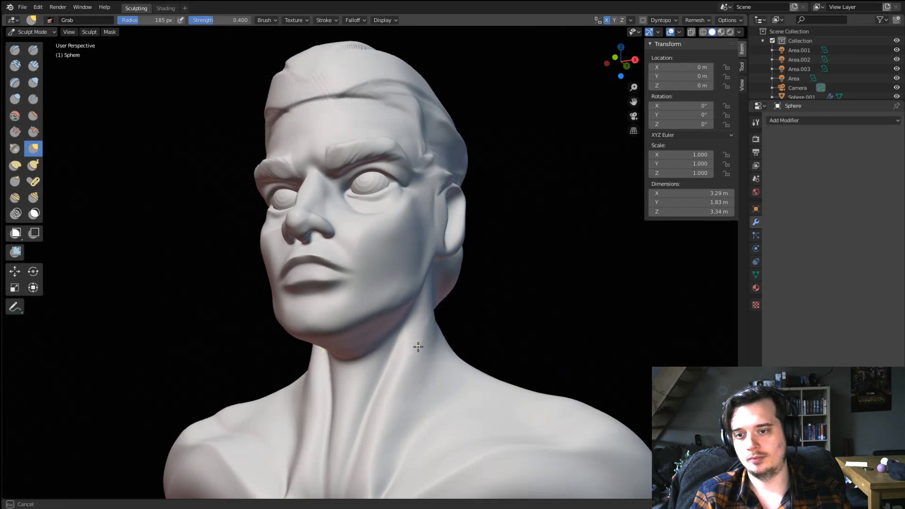
pyautogui.moveTo(418, 346); pyautogui.dragTo(423, 347)
pyautogui.moveTo(409, 356)
pyautogui.mouseDown(button='middle')
pyautogui.moveTo(418, 357)
pyautogui.moveTo(378, 359)
pyautogui.moveTo(372, 269)
pyautogui.mouseUp(button='middle')
# Flatten the neck muscles toward the shoulders with the Flatten/Contrast brush at radius 152 px.
pyautogui.press('f')
pyautogui.click(402, 359)
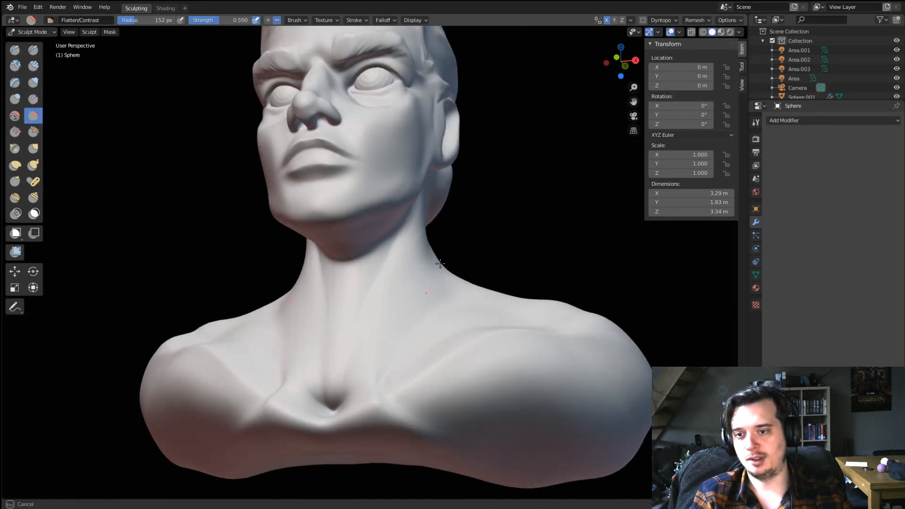
pyautogui.moveTo(440, 263)
pyautogui.mouseDown(button='middle')
pyautogui.moveTo(539, 353)
pyautogui.moveTo(525, 351)
pyautogui.moveTo(566, 344)
pyautogui.moveTo(423, 356)
pyautogui.moveTo(431, 329)
pyautogui.mouseUp(button='middle')
# Reshape the throat where it meets the underside of the jaw with Grab at radii of 225 and 166 px.
pyautogui.press('f')
pyautogui.click(306, 264)
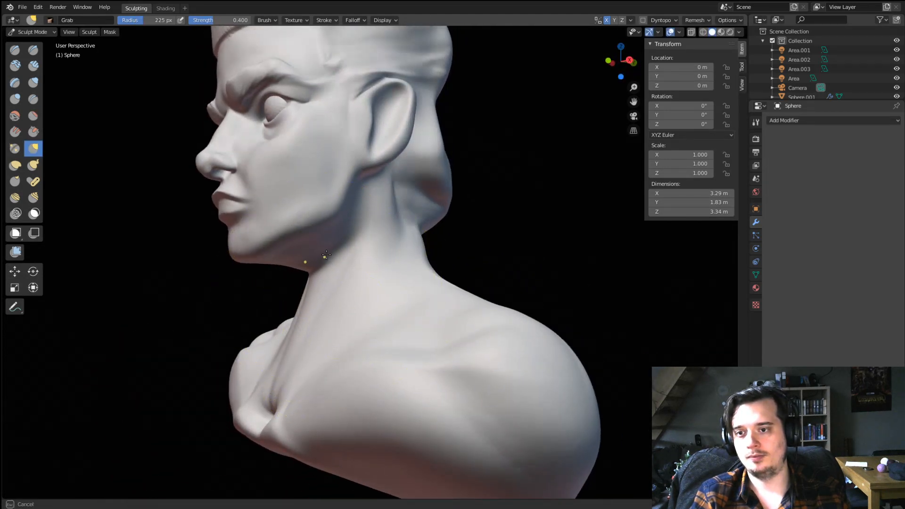
pyautogui.press('f')
pyautogui.click(319, 264)
pyautogui.moveTo(321, 264)
pyautogui.mouseDown(button='middle')
pyautogui.moveTo(413, 262)
pyautogui.moveTo(447, 238)
pyautogui.moveTo(436, 276)
pyautogui.moveTo(381, 301)
pyautogui.mouseUp(button='middle')
# Adjust the silhouette of the hair and upper head with the Grab brush at radius 122 px.
pyautogui.scroll(-3, 446, 232)
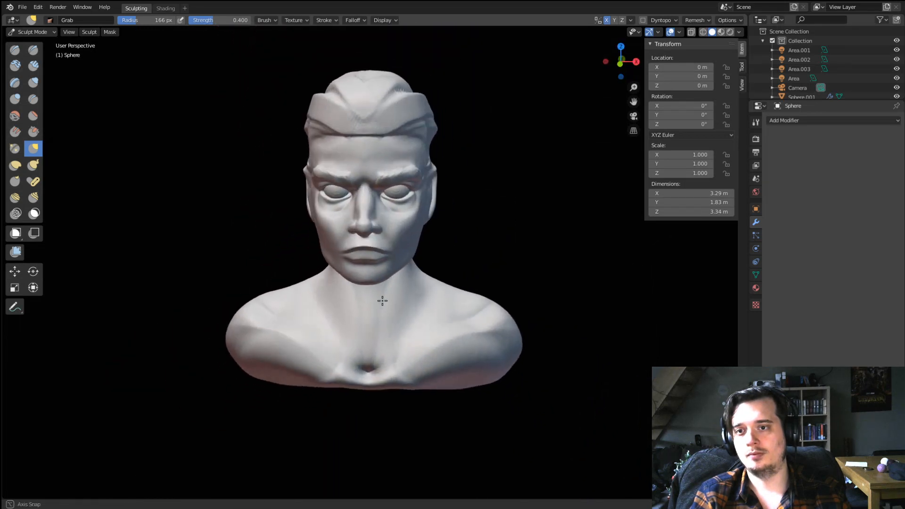
pyautogui.keyDown('shift'); pyautogui.moveTo(387, 224); pyautogui.dragTo(374, 284, button='middle'); pyautogui.keyUp('shift')
pyautogui.press('f')
pyautogui.click(399, 204)
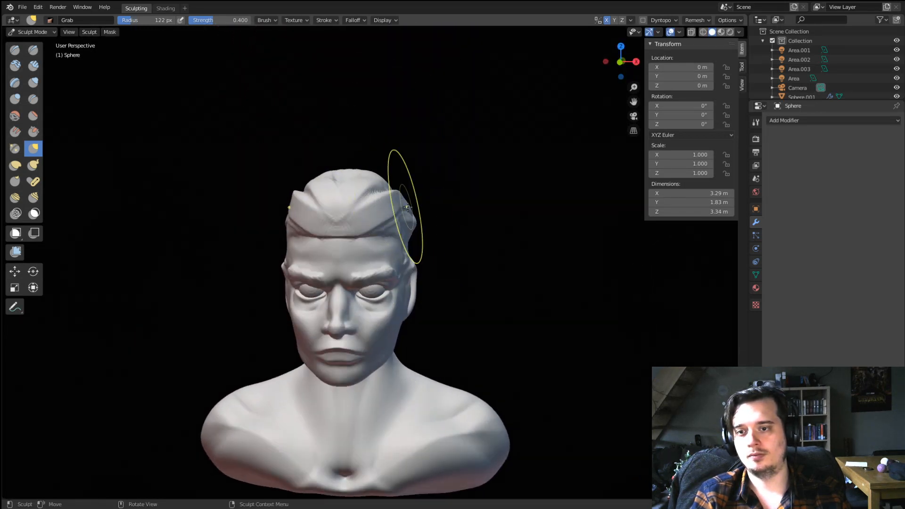
pyautogui.moveTo(411, 205)
pyautogui.mouseDown(button='middle')
pyautogui.moveTo(406, 195)
pyautogui.moveTo(371, 207)
pyautogui.moveTo(368, 223)
pyautogui.moveTo(419, 193)
pyautogui.moveTo(455, 182)
pyautogui.moveTo(466, 189)
pyautogui.moveTo(434, 192)
pyautogui.mouseUp(button='middle')
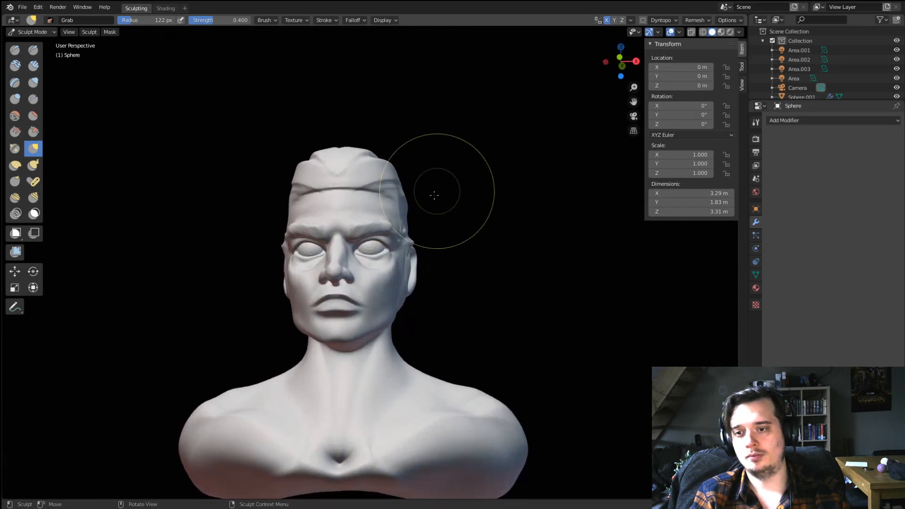
# Build up beard strands on the chin below the lower lip with Clay Strips at radius 80 px.
pyautogui.scroll(4, 415, 264)
pyautogui.click(33, 66)
pyautogui.moveTo(314, 259)
pyautogui.mouseDown(button='middle')
pyautogui.moveTo(291, 261)
pyautogui.moveTo(309, 242)
pyautogui.mouseUp(button='middle')
pyautogui.moveTo(231, 315); pyautogui.dragTo(234, 348, button='middle')
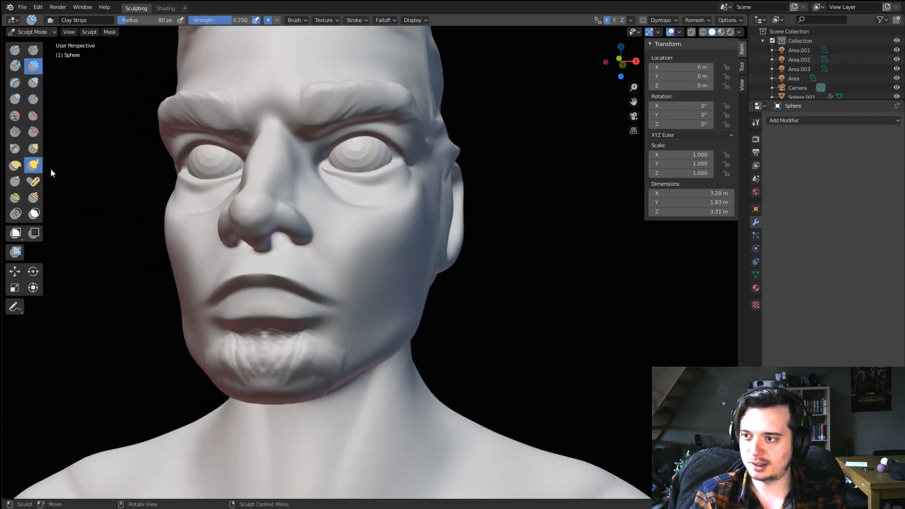
# Pull the chin beard downward and outward along the jaw with the Snake Hook brush at radius 115 px.
pyautogui.click(34, 164)
pyautogui.moveTo(259, 384)
pyautogui.mouseDown()
pyautogui.moveTo(307, 401)
pyautogui.moveTo(362, 388)
pyautogui.mouseUp()
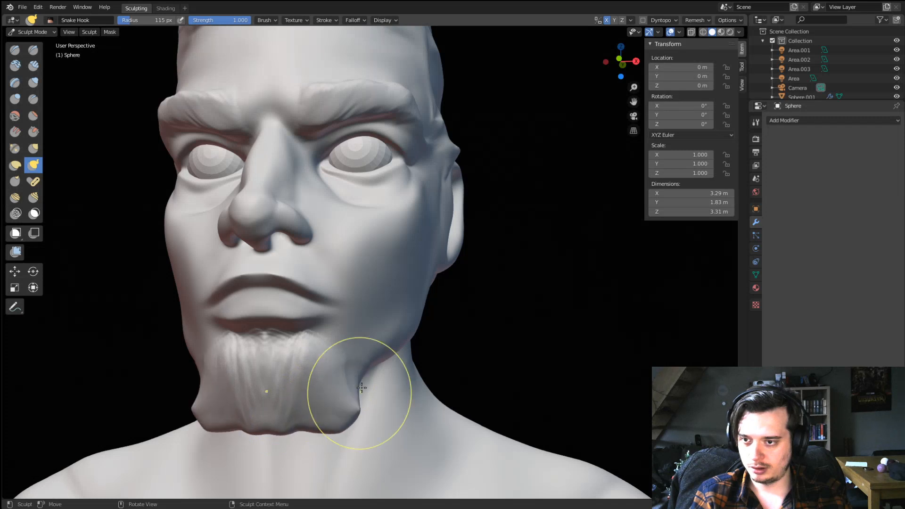
pyautogui.moveTo(362, 388); pyautogui.dragTo(313, 349, button='middle')
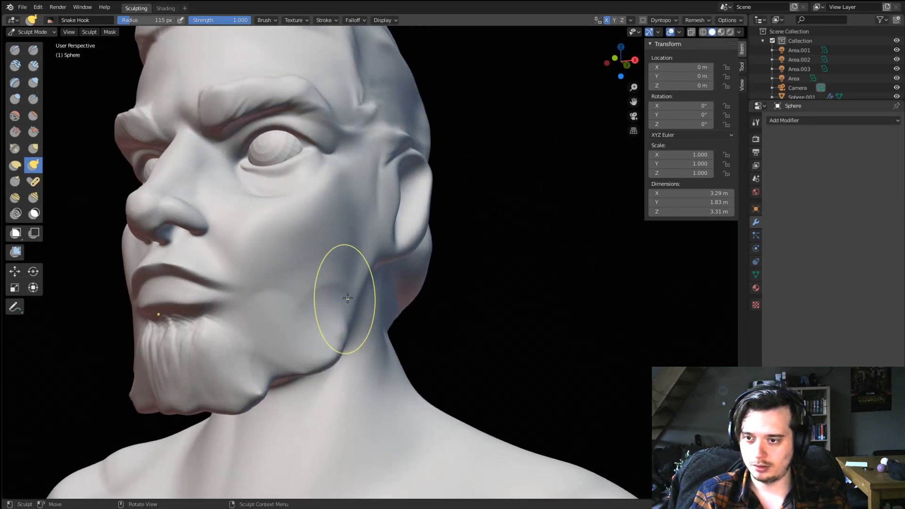
# Undo the last beard stroke and pull out jaw beard and sideburns up to the ear with Snake Hook at 70 px.
pyautogui.hotkey('ctrl', 'z')
pyautogui.press('f')
pyautogui.click(335, 319)
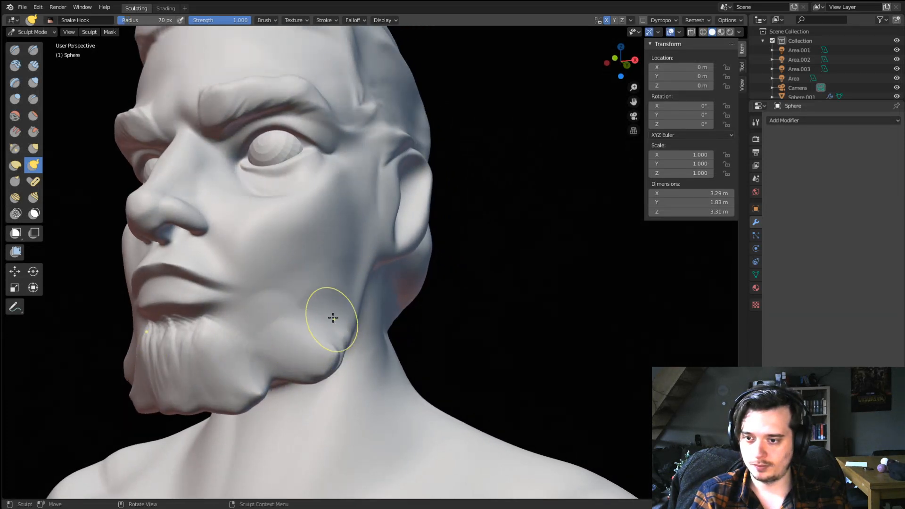
pyautogui.moveTo(385, 215)
pyautogui.mouseDown()
pyautogui.moveTo(380, 161)
pyautogui.moveTo(397, 151)
pyautogui.mouseUp()
pyautogui.moveTo(398, 151)
pyautogui.mouseDown(button='middle')
pyautogui.moveTo(417, 231)
pyautogui.moveTo(466, 242)
pyautogui.moveTo(387, 263)
pyautogui.moveTo(390, 250)
pyautogui.mouseUp(button='middle')
pyautogui.moveTo(390, 249); pyautogui.dragTo(375, 273, button='middle')
# Reshape the beard sides and the sideburns in front of the ear with Grab at radius 100 px.
pyautogui.press('g')
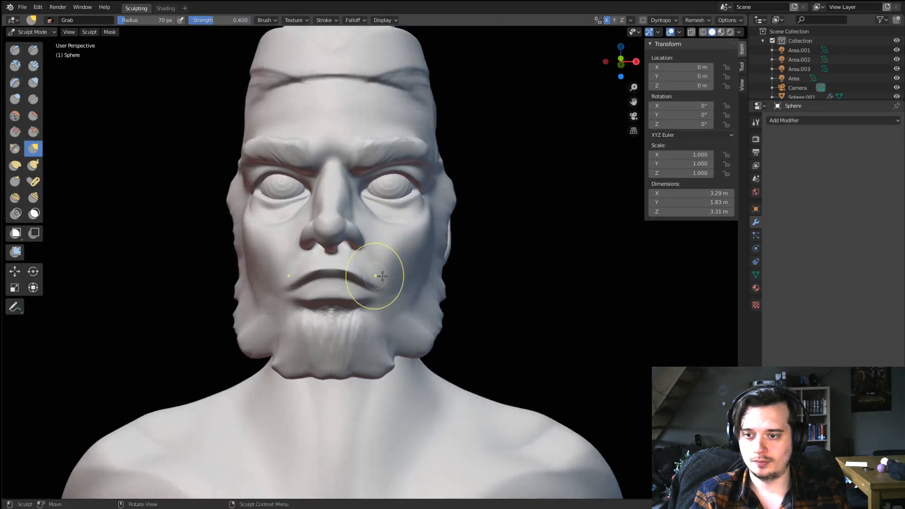
pyautogui.press('f')
pyautogui.click(392, 301)
pyautogui.moveTo(393, 303); pyautogui.dragTo(380, 330, button='middle')
pyautogui.moveTo(388, 312); pyautogui.dragTo(391, 271)
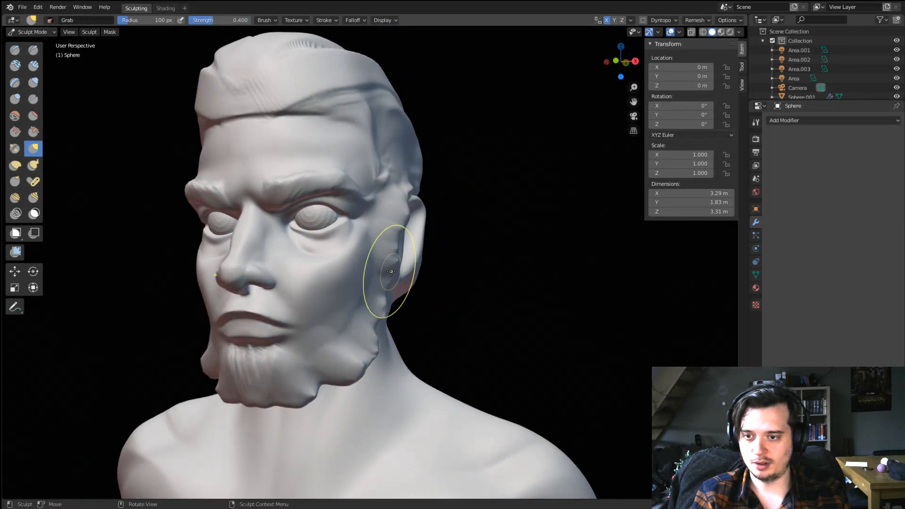
# Pull out moustache tips beside the mouth corners with the Snake Hook brush at radius 66 px.
pyautogui.moveTo(390, 229); pyautogui.dragTo(374, 313, button='middle')
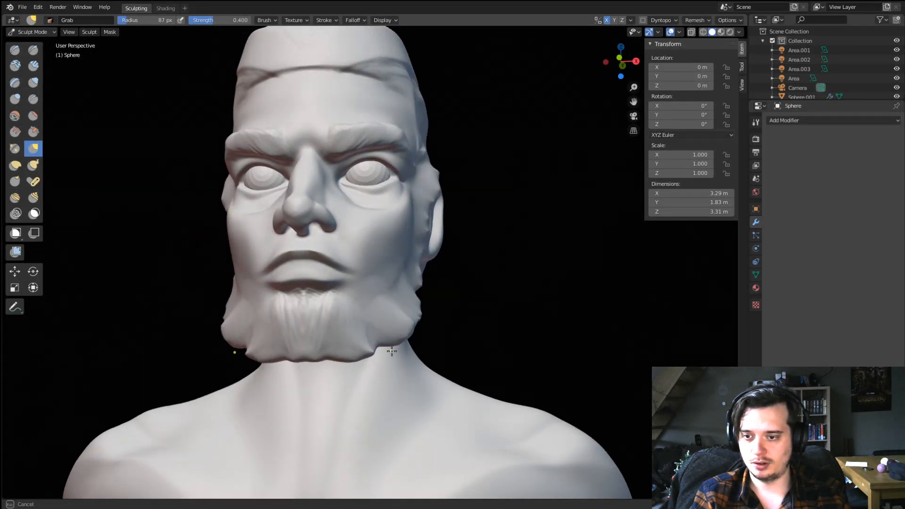
pyautogui.press('f')
pyautogui.click(39, 161)
pyautogui.moveTo(188, 213)
pyautogui.mouseDown(button='middle')
pyautogui.moveTo(489, 267)
pyautogui.moveTo(499, 233)
pyautogui.moveTo(504, 253)
pyautogui.mouseUp(button='middle')
pyautogui.press('f')
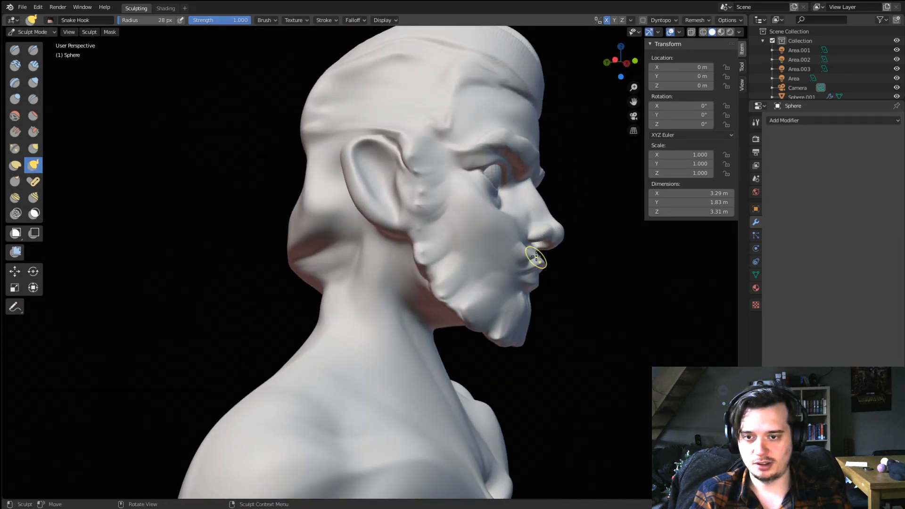
pyautogui.click(501, 262)
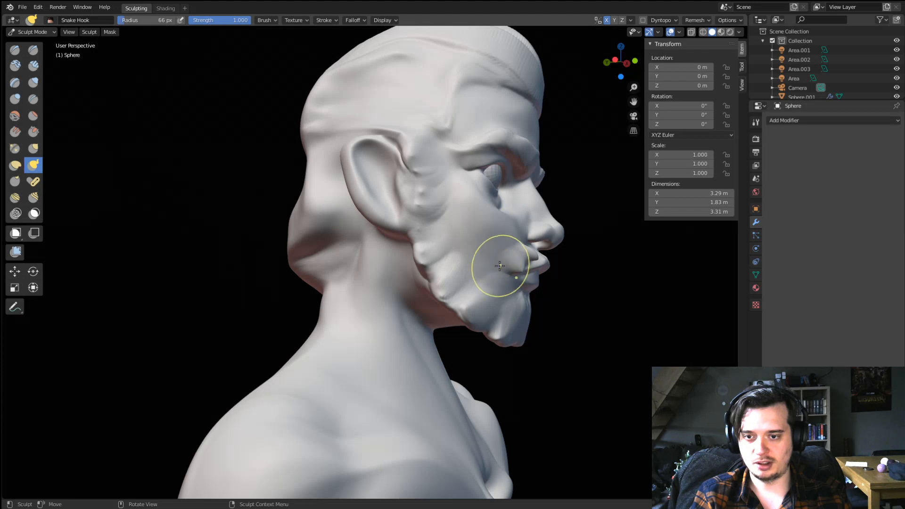
pyautogui.moveTo(491, 273); pyautogui.dragTo(321, 278, button='middle')
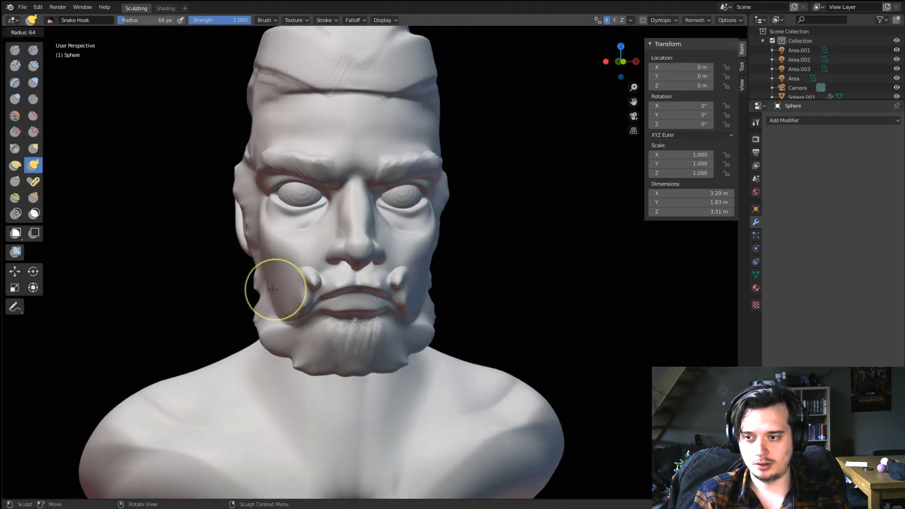
# Pull the beard mass over both cheeks outward with Snake Hook at radius 69 px.
pyautogui.press('f')
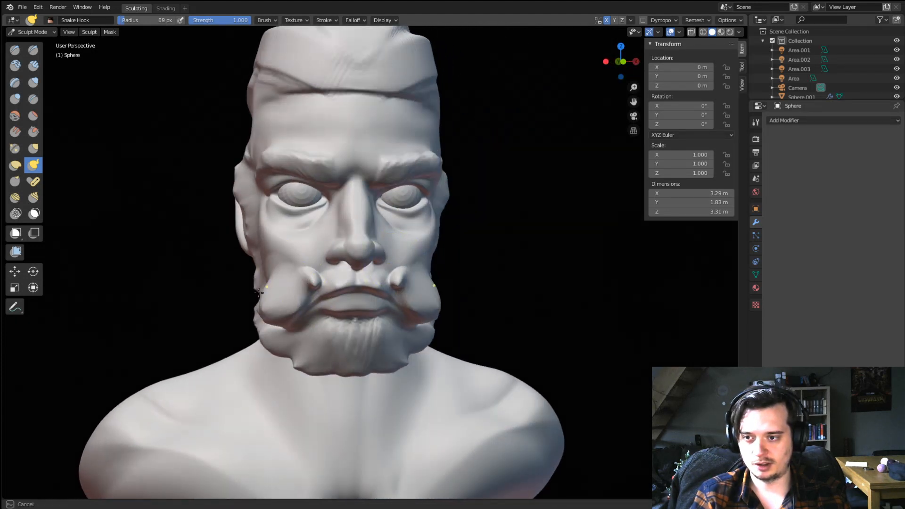
pyautogui.moveTo(273, 314)
pyautogui.mouseDown(button='middle')
pyautogui.moveTo(323, 250)
pyautogui.moveTo(277, 275)
pyautogui.mouseUp(button='middle')
pyautogui.click(316, 249)
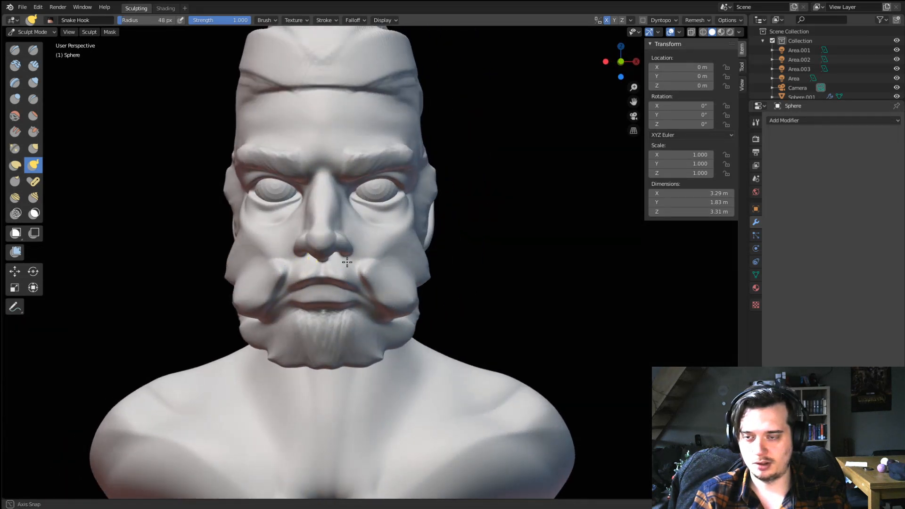
# Build up a moustache from under the nose toward the cheek beard with Clay Strips at radius 43 px.
pyautogui.moveTo(347, 262); pyautogui.dragTo(361, 268, button='middle')
pyautogui.scroll(3, 285, 229)
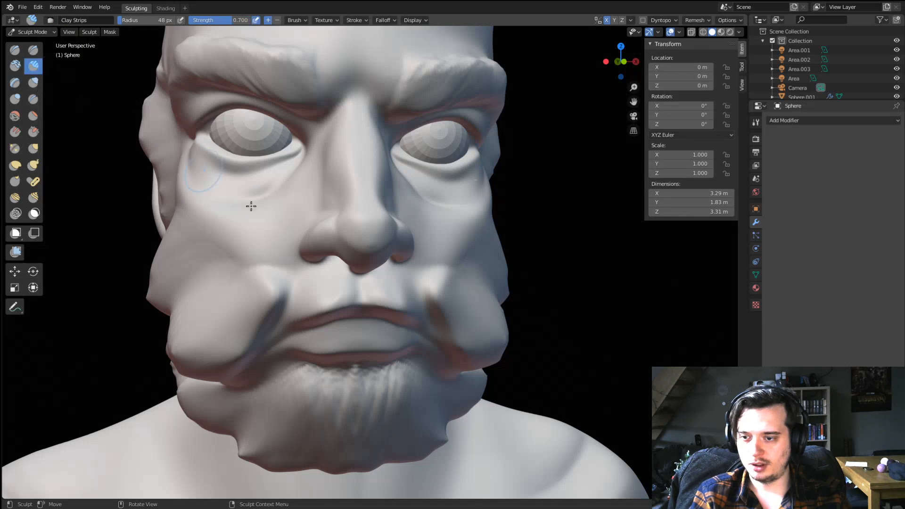
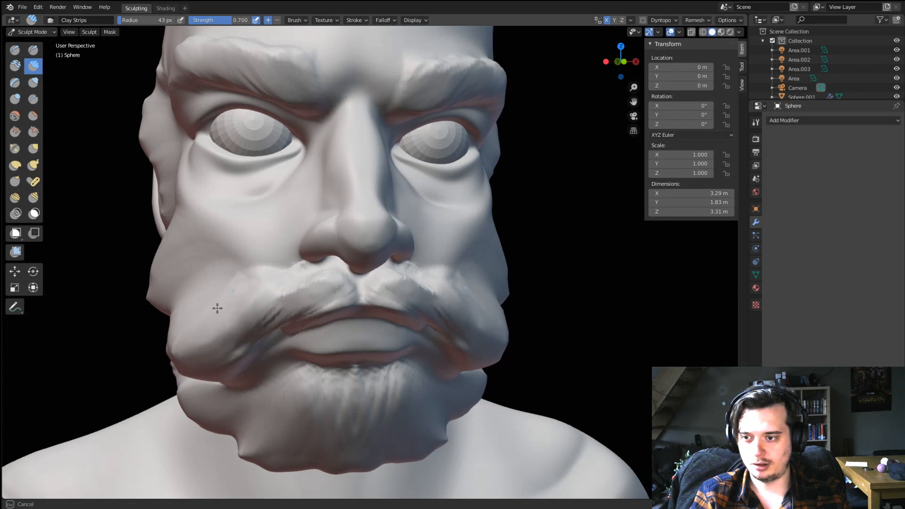
pyautogui.moveTo(217, 308); pyautogui.dragTo(216, 314)
# Push the outer sides of the cheek beard inward with the Grab brush at radius 128 px.
pyautogui.press('g')
pyautogui.moveTo(186, 349); pyautogui.dragTo(203, 352)
pyautogui.moveTo(196, 355); pyautogui.dragTo(214, 356)
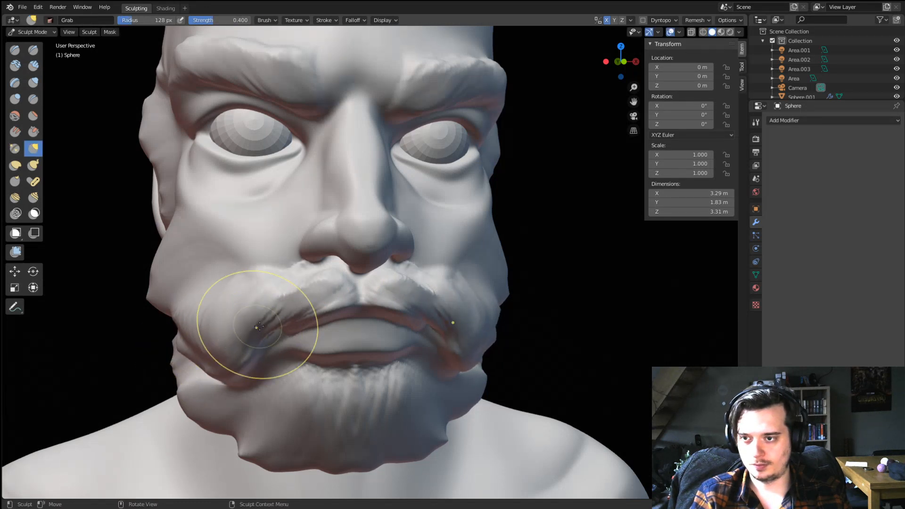
pyautogui.moveTo(258, 327); pyautogui.dragTo(297, 291, button='middle')
# Reshape the beard along the jaw and below the ear from the side with Grab, ending at radius 150 px.
pyautogui.moveTo(332, 181); pyautogui.dragTo(307, 201)
pyautogui.moveTo(309, 205)
pyautogui.mouseDown(button='middle')
pyautogui.moveTo(320, 254)
pyautogui.moveTo(367, 266)
pyautogui.mouseUp(button='middle')
pyautogui.press('f')
pyautogui.click(381, 279)
pyautogui.moveTo(398, 295); pyautogui.dragTo(388, 283)
pyautogui.moveTo(382, 300); pyautogui.dragTo(393, 277, button='middle')
pyautogui.press('f')
pyautogui.click(394, 264)
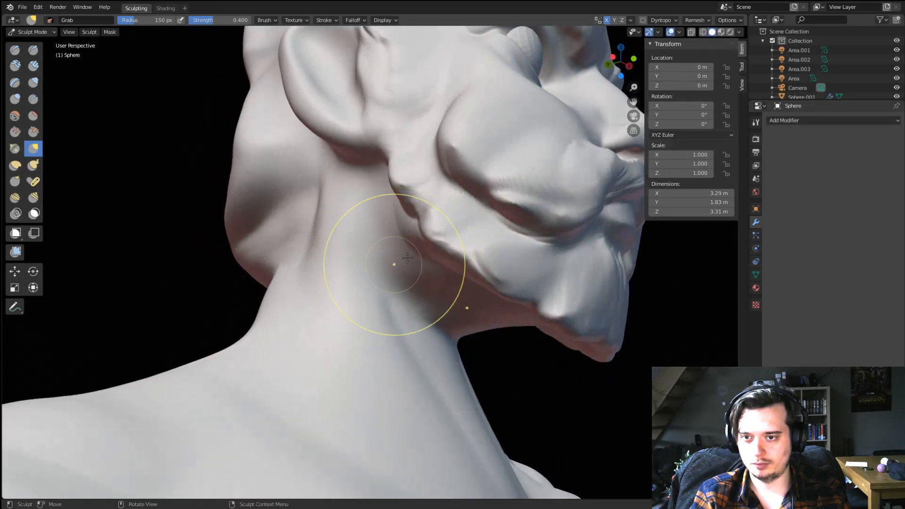
# Lift the upper edge of the cheek beard back toward the sideburns with Grab at radius 139 px.
pyautogui.moveTo(486, 188); pyautogui.dragTo(355, 297, button='middle')
pyautogui.press('f')
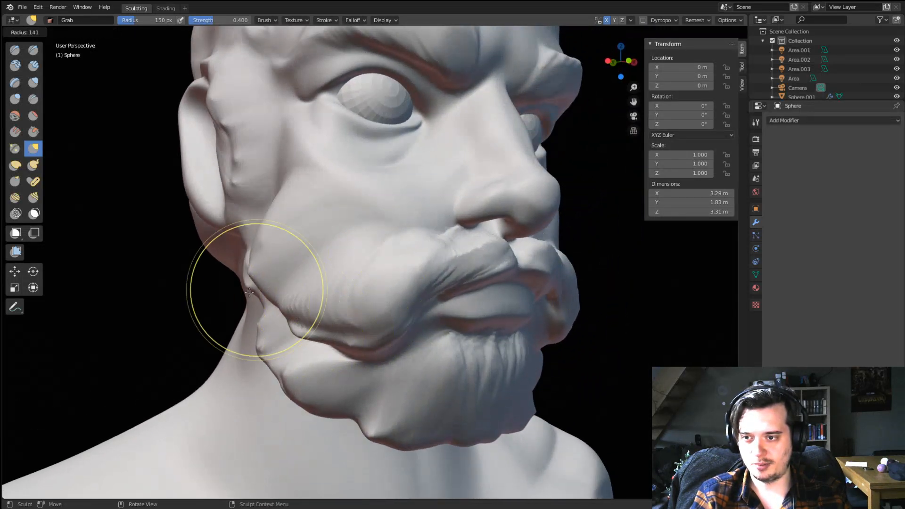
pyautogui.click(288, 264)
pyautogui.moveTo(268, 240); pyautogui.dragTo(275, 217)
pyautogui.moveTo(330, 219); pyautogui.dragTo(392, 231, button='middle')
pyautogui.press('f')
pyautogui.click(407, 231)
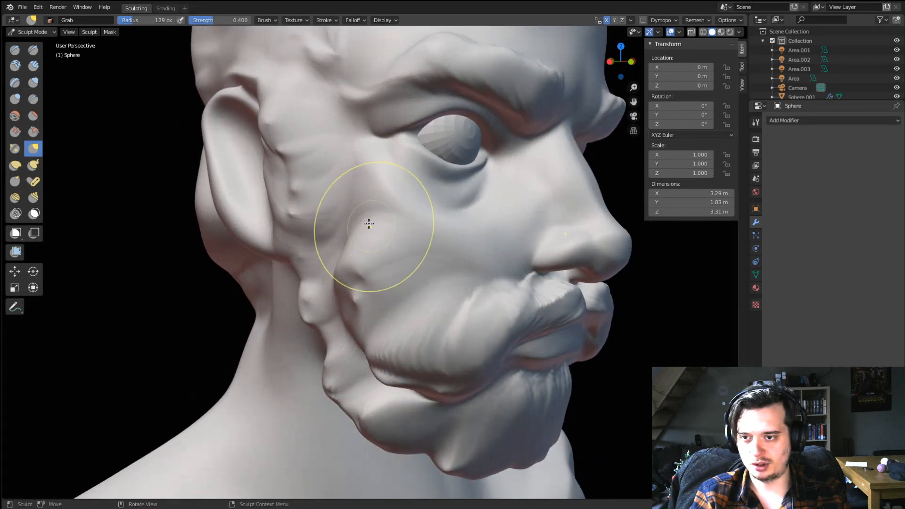
pyautogui.moveTo(368, 222); pyautogui.dragTo(341, 215)
# Pull the chin beard down into a longer, pointed shape with a large Grab brush and set its radius to 104 px.
pyautogui.scroll(-4, 337, 227)
pyautogui.moveTo(330, 250)
pyautogui.mouseDown(button='middle')
pyautogui.moveTo(248, 268)
pyautogui.moveTo(259, 257)
pyautogui.mouseUp(button='middle')
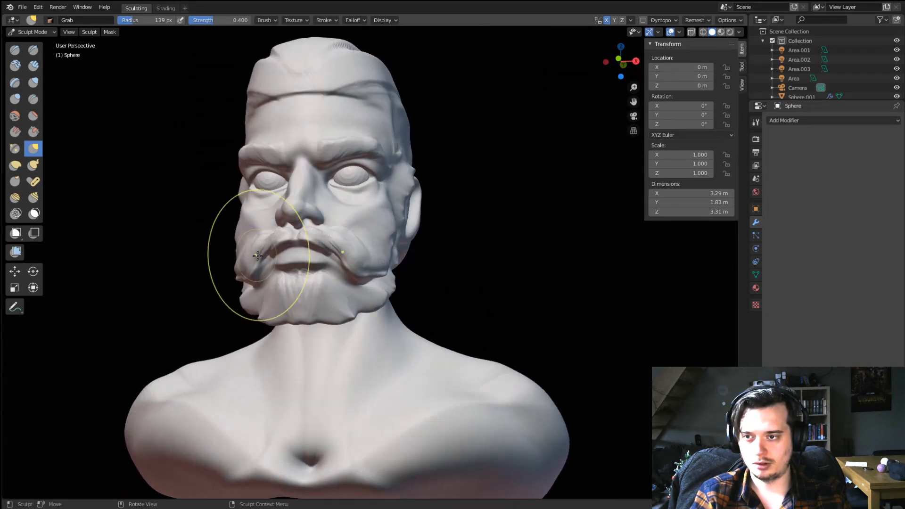
pyautogui.press('f')
pyautogui.click(385, 312)
pyautogui.moveTo(301, 321); pyautogui.dragTo(302, 349)
pyautogui.moveTo(307, 325); pyautogui.dragTo(279, 337, button='middle')
pyautogui.moveTo(368, 327); pyautogui.dragTo(337, 337, button='middle')
pyautogui.press('f')
pyautogui.click(312, 337)
pyautogui.moveTo(283, 349); pyautogui.dragTo(254, 326, button='middle')
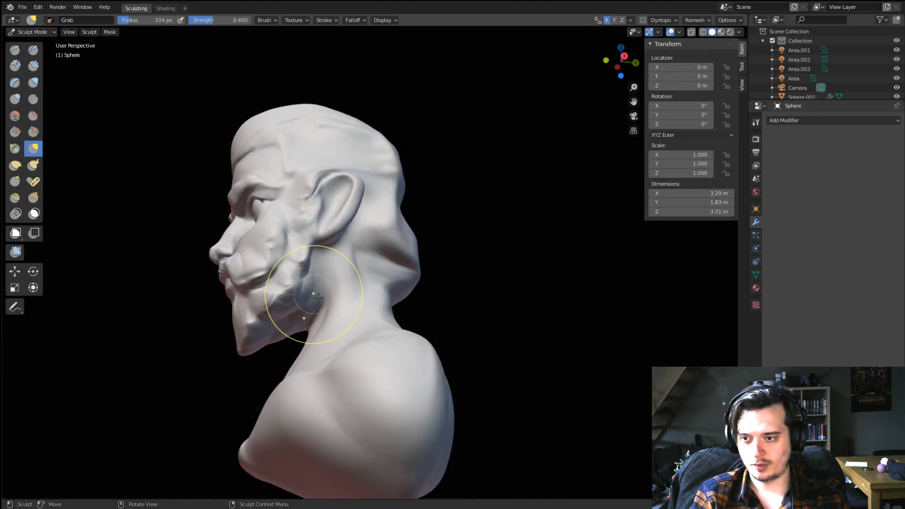
# Pull the tip of the chin beard slightly forward in side view with Grab at radius 70 px.
pyautogui.moveTo(318, 296)
pyautogui.mouseDown(button='middle')
pyautogui.moveTo(360, 307)
pyautogui.moveTo(385, 287)
pyautogui.moveTo(380, 321)
pyautogui.moveTo(467, 284)
pyautogui.mouseUp(button='middle')
pyautogui.press('f')
pyautogui.click(347, 307)
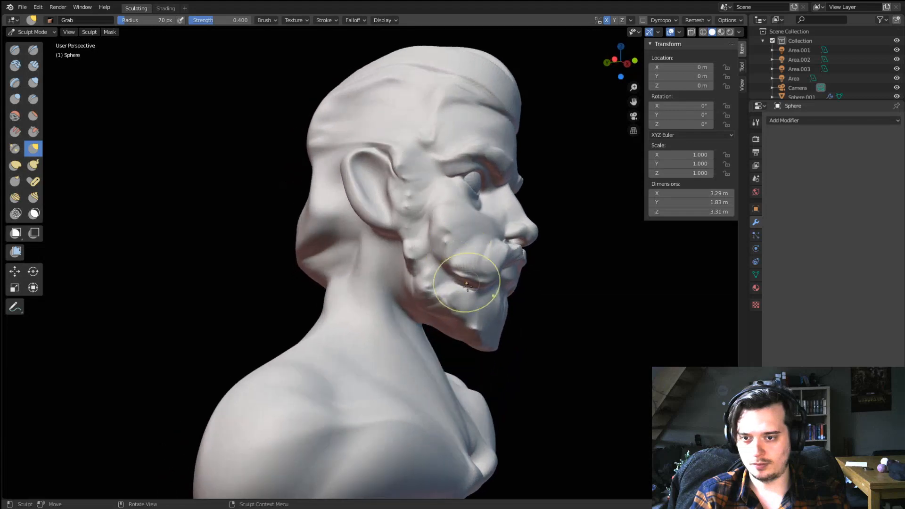
pyautogui.moveTo(494, 340)
pyautogui.mouseDown()
pyautogui.moveTo(510, 344)
pyautogui.moveTo(505, 336)
pyautogui.mouseUp()
pyautogui.moveTo(505, 337)
pyautogui.mouseDown(button='middle')
pyautogui.moveTo(331, 313)
pyautogui.moveTo(247, 338)
pyautogui.moveTo(275, 348)
pyautogui.moveTo(307, 339)
pyautogui.moveTo(295, 336)
pyautogui.mouseUp(button='middle')
pyautogui.scroll(3, 324, 282)
pyautogui.moveTo(325, 281); pyautogui.dragTo(363, 268, button='middle')
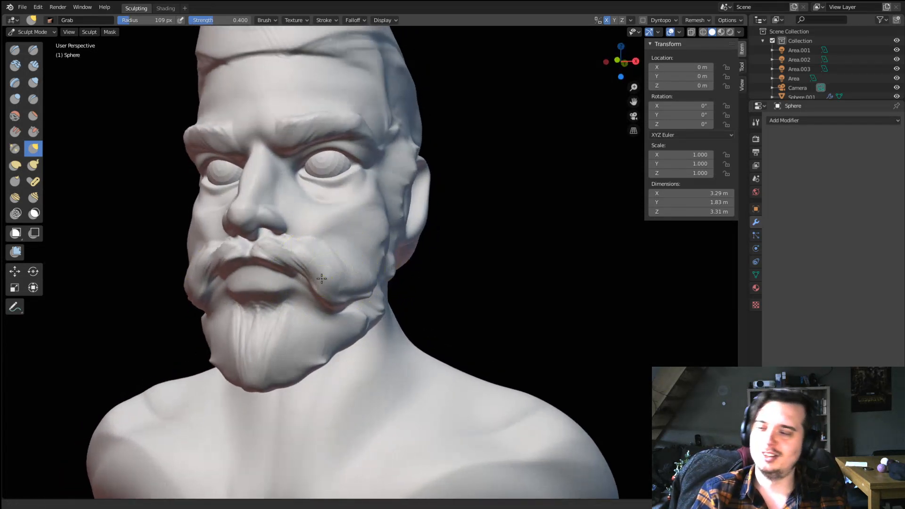
# Reshape the cheekbones above the beard with Grab at radius 107 px.
pyautogui.scroll(1, 363, 267)
pyautogui.moveTo(163, 138)
pyautogui.mouseDown(button='middle')
pyautogui.moveTo(263, 262)
pyautogui.moveTo(249, 264)
pyautogui.moveTo(313, 228)
pyautogui.moveTo(340, 231)
pyautogui.moveTo(313, 236)
pyautogui.moveTo(307, 250)
pyautogui.moveTo(359, 239)
pyautogui.moveTo(375, 217)
pyautogui.moveTo(414, 222)
pyautogui.moveTo(373, 247)
pyautogui.moveTo(293, 272)
pyautogui.mouseUp(button='middle')
pyautogui.press('g')
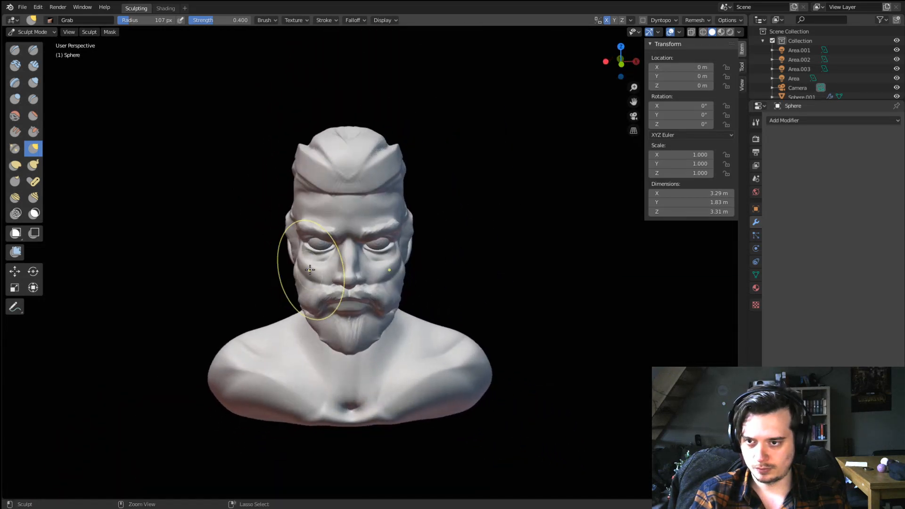
pyautogui.scroll(5, 326, 206)
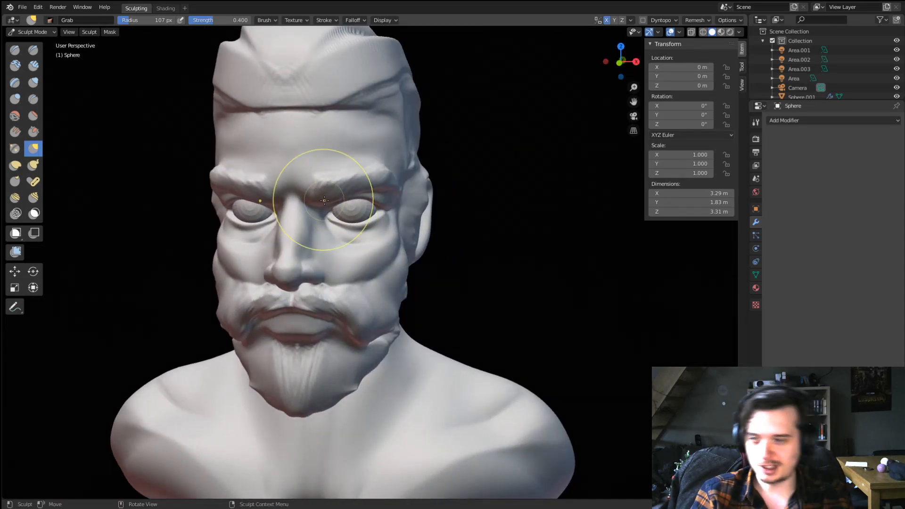
pyautogui.moveTo(289, 321); pyautogui.dragTo(200, 292, button='middle')
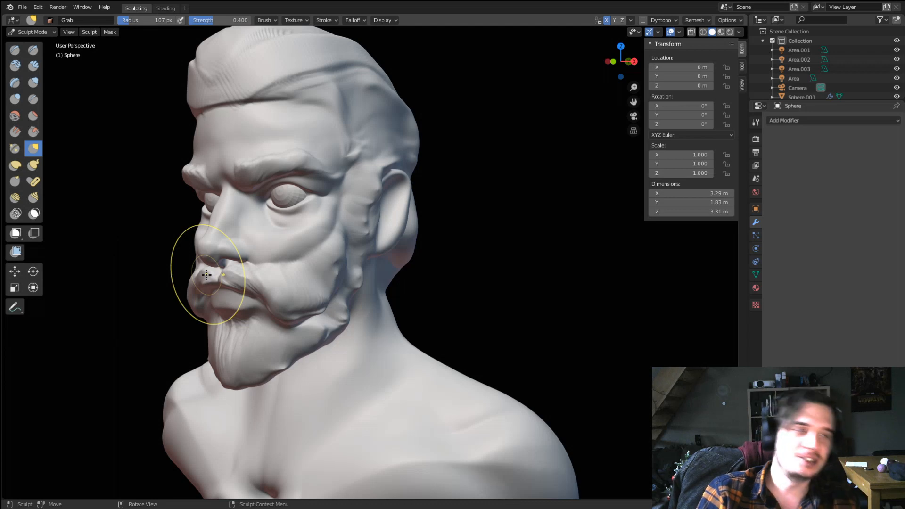
# Adjust the underside of the jaw beard where it meets the neck with Grab, checking it from several sides.
pyautogui.moveTo(297, 249); pyautogui.dragTo(301, 227, button='middle')
pyautogui.press('f')
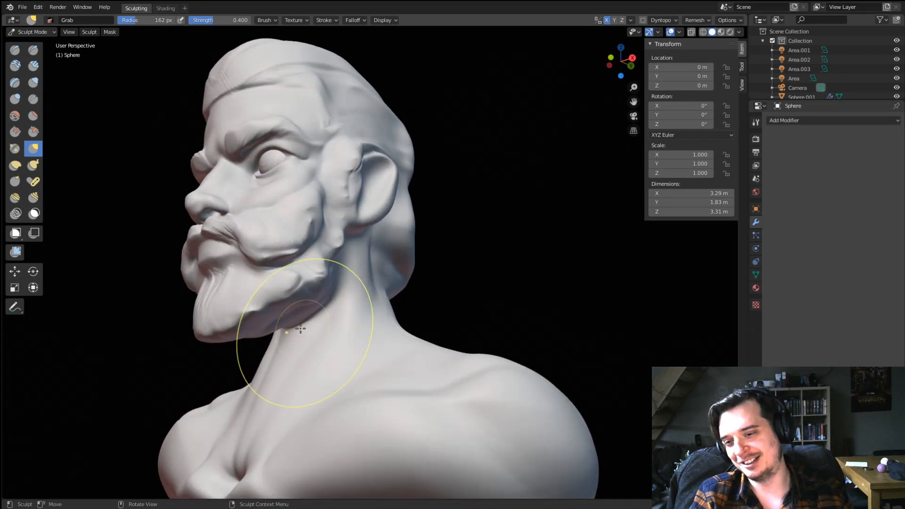
pyautogui.press('f')
pyautogui.click(284, 340)
pyautogui.moveTo(297, 329); pyautogui.dragTo(296, 325)
pyautogui.moveTo(325, 294); pyautogui.dragTo(415, 283, button='middle')
pyautogui.keyDown('ctrl'); pyautogui.moveTo(415, 255); pyautogui.dragTo(410, 321, button='middle'); pyautogui.keyUp('ctrl')
pyautogui.moveTo(339, 283); pyautogui.dragTo(351, 217, button='middle')
pyautogui.keyDown('ctrl'); pyautogui.moveTo(348, 218); pyautogui.dragTo(294, 257, button='middle'); pyautogui.keyUp('ctrl')
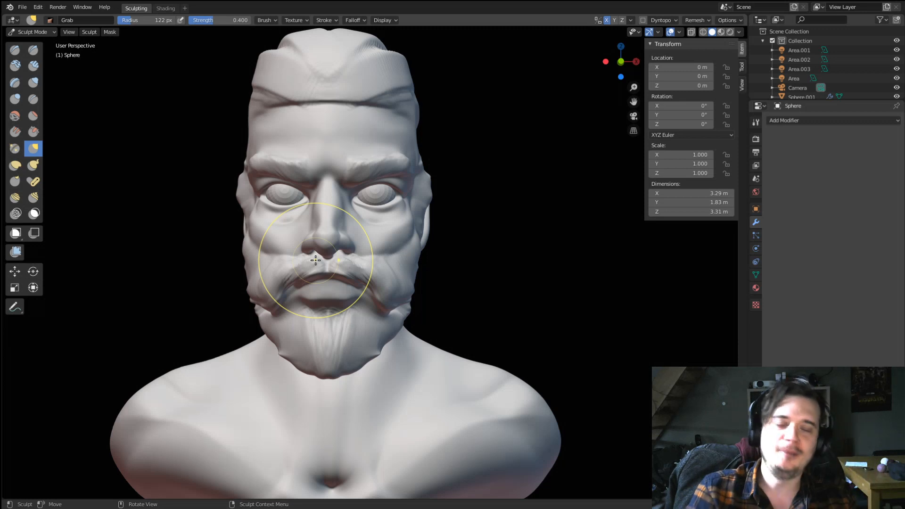
# Adjust the eyebrows, nose bridge and cheekbones with Grab at radii from 86 to 119 px.
pyautogui.moveTo(394, 224)
pyautogui.keyDown('ctrl'); pyautogui.mouseDown(button='middle')
pyautogui.moveTo(369, 172)
pyautogui.moveTo(379, 223)
pyautogui.mouseUp(button='middle'); pyautogui.keyUp('ctrl')
pyautogui.press('f')
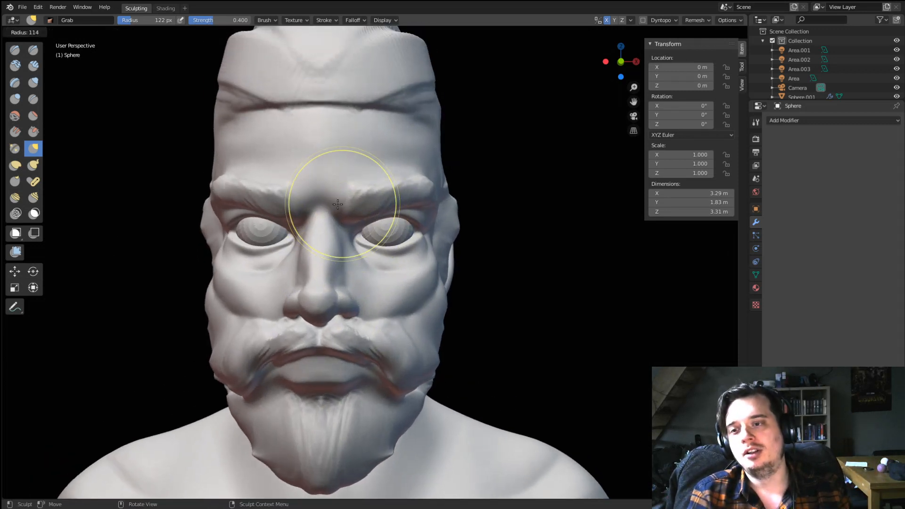
pyautogui.click(394, 203)
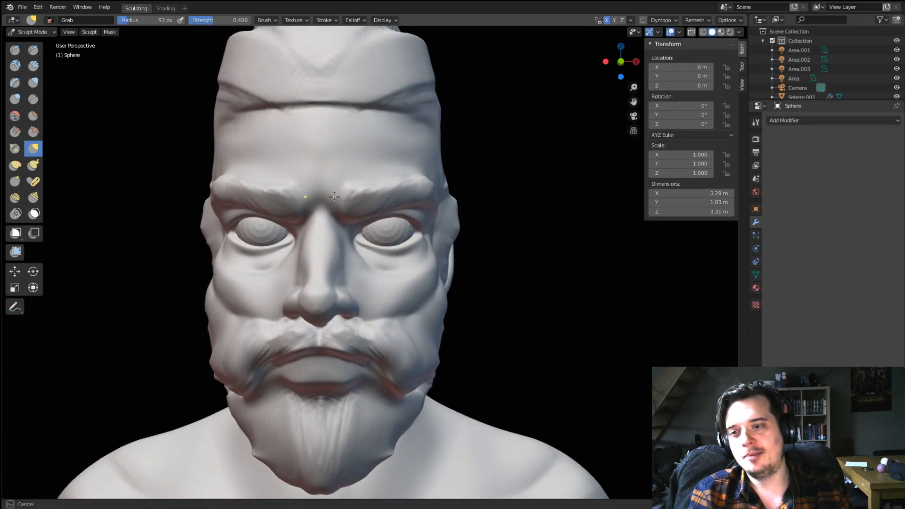
pyautogui.moveTo(334, 197)
pyautogui.mouseDown(button='middle')
pyautogui.moveTo(358, 171)
pyautogui.moveTo(386, 168)
pyautogui.moveTo(350, 167)
pyautogui.moveTo(370, 172)
pyautogui.moveTo(330, 177)
pyautogui.moveTo(339, 164)
pyautogui.moveTo(386, 163)
pyautogui.moveTo(318, 165)
pyautogui.mouseUp(button='middle')
pyautogui.press('f')
pyautogui.press('f')
pyautogui.click(327, 164)
pyautogui.press('f')
pyautogui.click(404, 175)
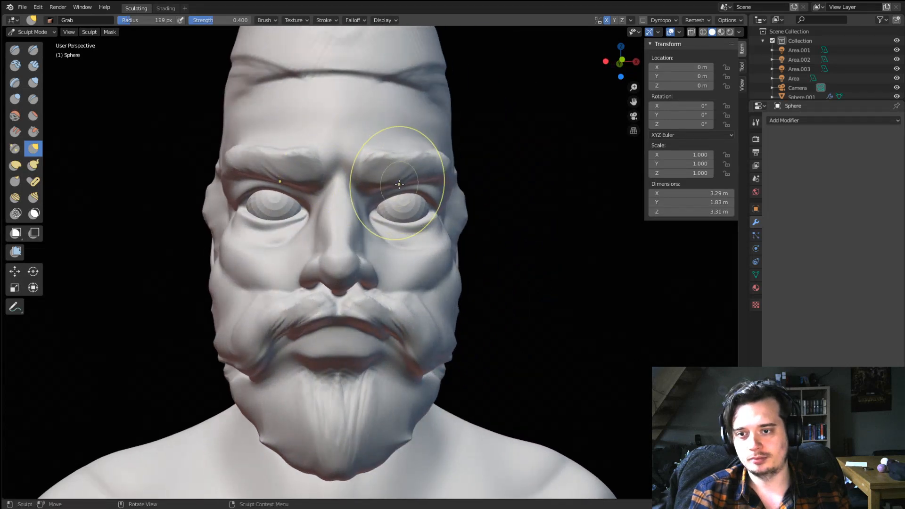
pyautogui.moveTo(399, 184); pyautogui.dragTo(356, 210, button='middle')
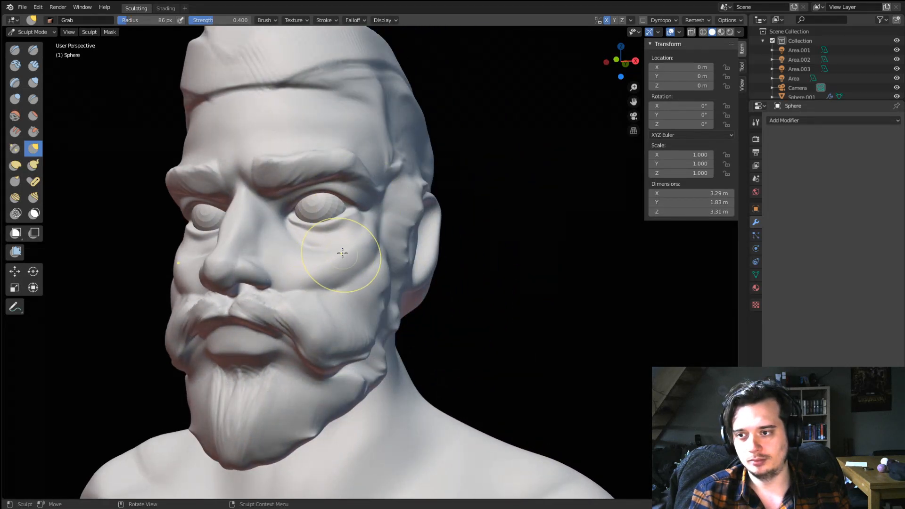
pyautogui.moveTo(342, 254)
pyautogui.mouseDown(button='middle')
pyautogui.moveTo(373, 233)
pyautogui.moveTo(323, 255)
pyautogui.moveTo(350, 266)
pyautogui.moveTo(289, 240)
pyautogui.moveTo(289, 230)
pyautogui.moveTo(354, 220)
pyautogui.moveTo(351, 196)
pyautogui.moveTo(325, 204)
pyautogui.moveTo(354, 217)
pyautogui.mouseUp(button='middle')
# Build up swept-back hair strands on the side of the head with Clay Strips at radius 62 px.
pyautogui.scroll(-3, 365, 233)
pyautogui.scroll(1, 290, 230)
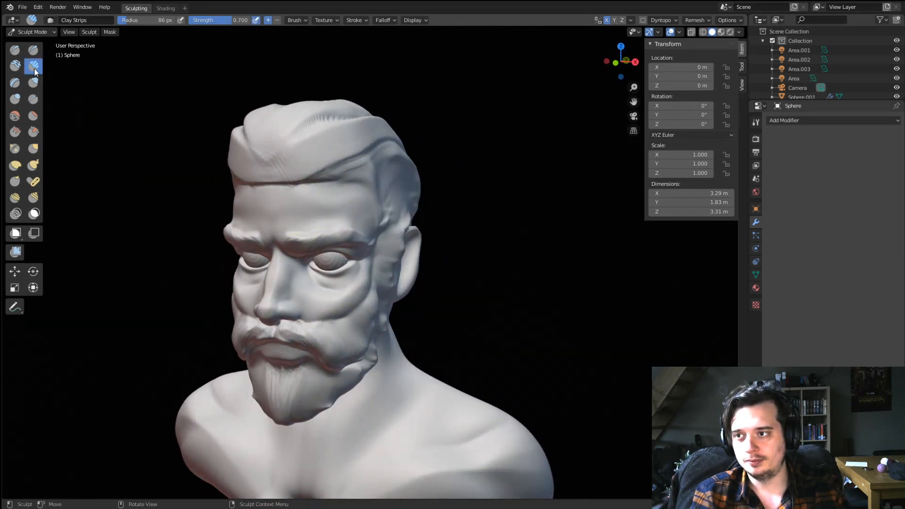
pyautogui.moveTo(287, 174); pyautogui.dragTo(263, 181, button='middle')
pyautogui.press('f')
pyautogui.click(259, 191)
pyautogui.moveTo(265, 194); pyautogui.dragTo(364, 194)
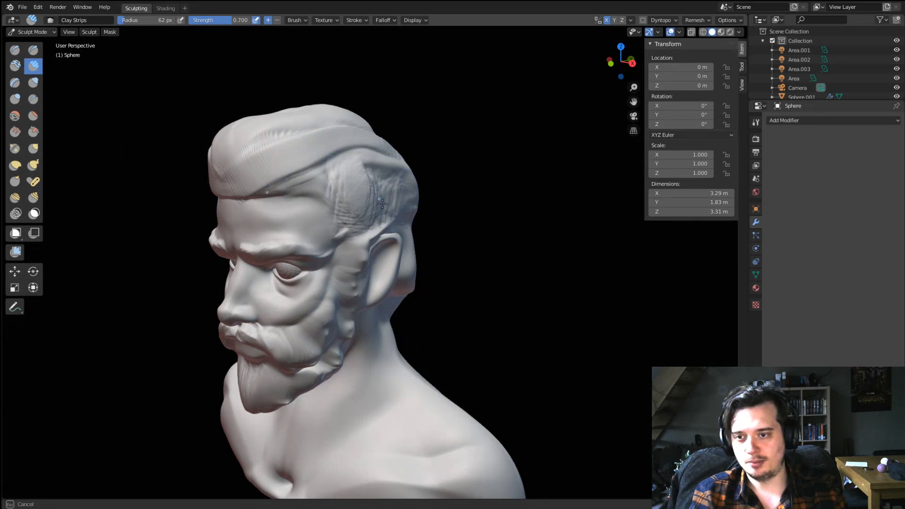
pyautogui.moveTo(407, 179); pyautogui.dragTo(370, 164, button='middle')
pyautogui.moveTo(396, 196)
pyautogui.mouseDown(button='middle')
pyautogui.moveTo(360, 177)
pyautogui.moveTo(248, 165)
pyautogui.mouseUp(button='middle')
# Carve grooves between the side hair strands above the ear with the Crease brush at radius 35 px.
pyautogui.press('f')
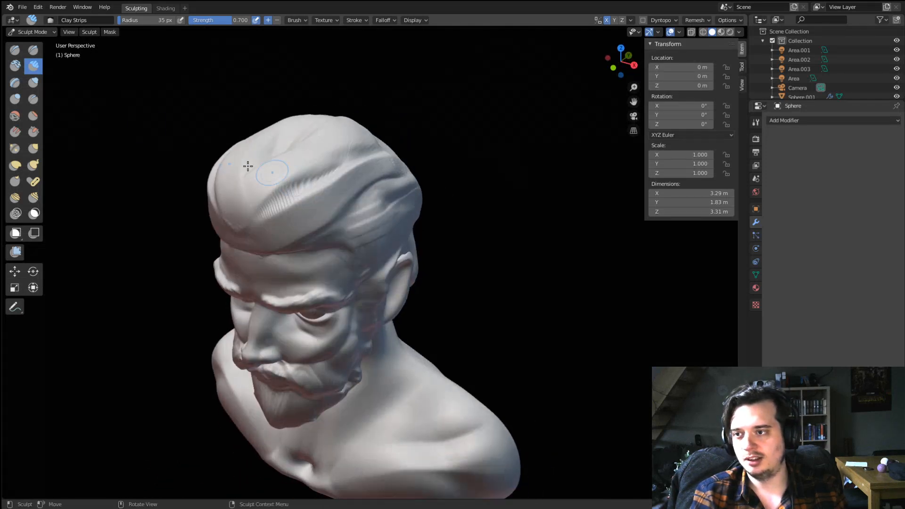
pyautogui.click(33, 99)
pyautogui.moveTo(330, 203); pyautogui.dragTo(296, 183, button='middle')
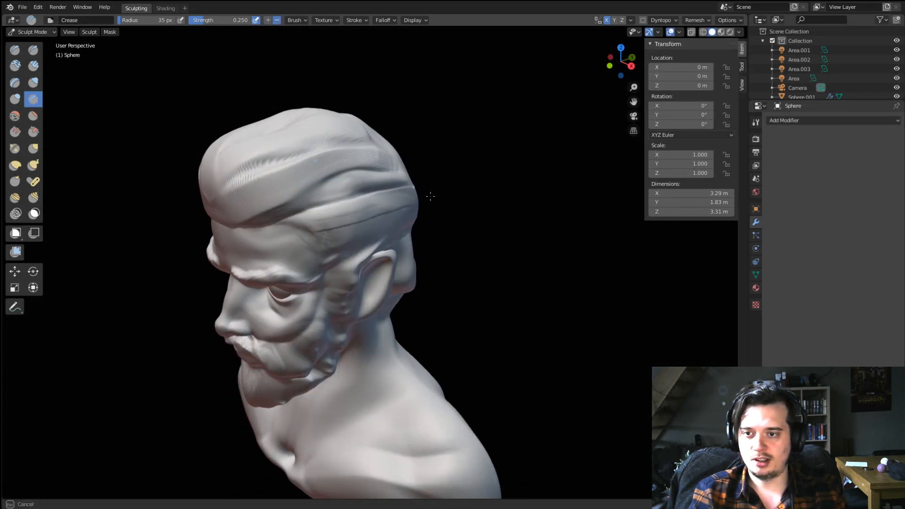
pyautogui.moveTo(373, 210); pyautogui.dragTo(303, 198, button='middle')
# Pull the nape hair down and outward and narrow it behind the ears with Grab at radii 139 and 108 px.
pyautogui.press('g')
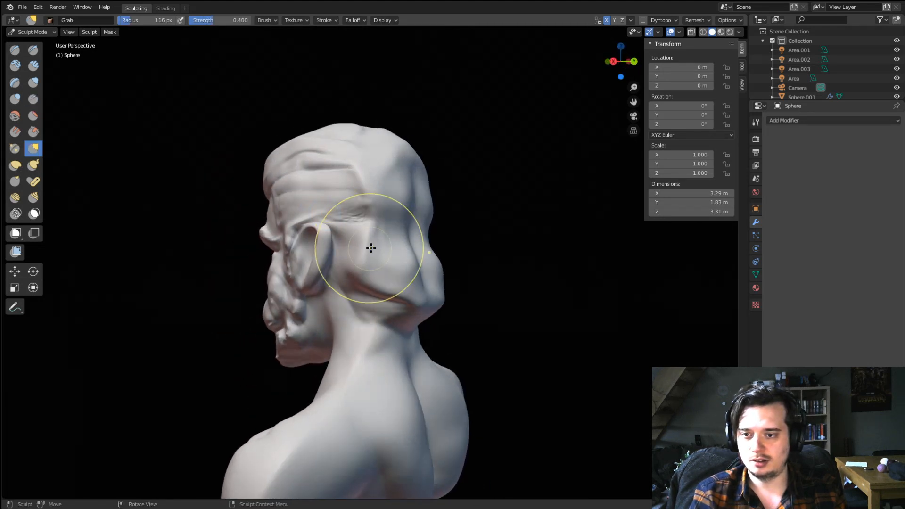
pyautogui.moveTo(364, 282); pyautogui.dragTo(465, 261, button='middle')
pyautogui.moveTo(460, 269); pyautogui.dragTo(519, 273, button='middle')
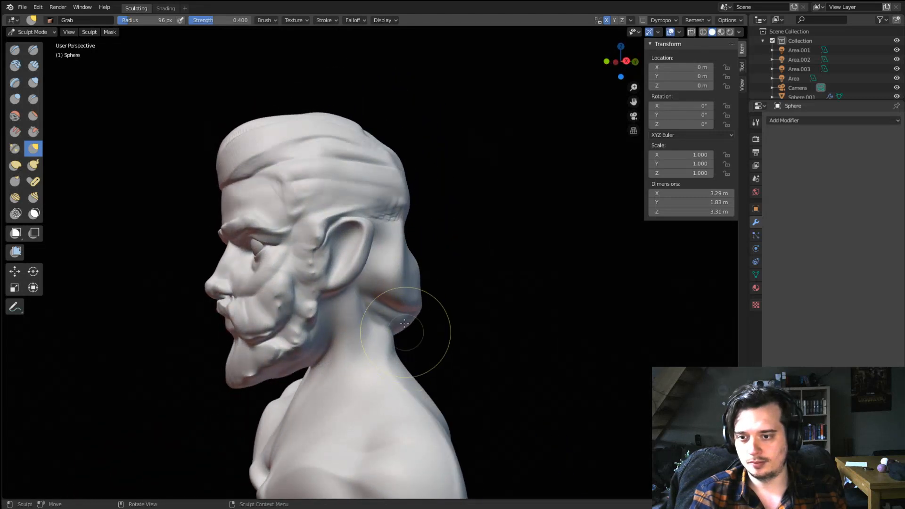
pyautogui.moveTo(414, 346)
pyautogui.mouseDown(button='middle')
pyautogui.moveTo(481, 299)
pyautogui.moveTo(488, 278)
pyautogui.moveTo(257, 285)
pyautogui.mouseUp(button='middle')
pyautogui.press('f')
pyautogui.click(386, 299)
pyautogui.moveTo(350, 320); pyautogui.dragTo(312, 324)
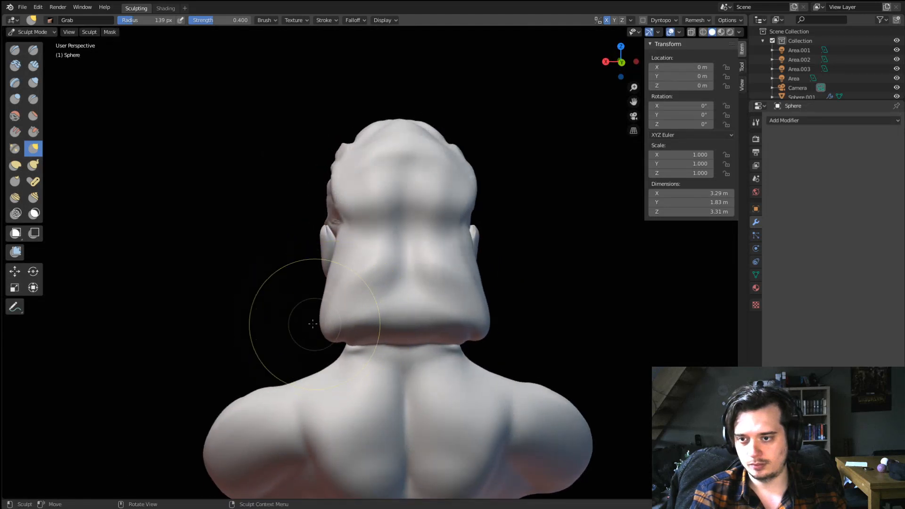
pyautogui.moveTo(333, 286); pyautogui.dragTo(360, 300)
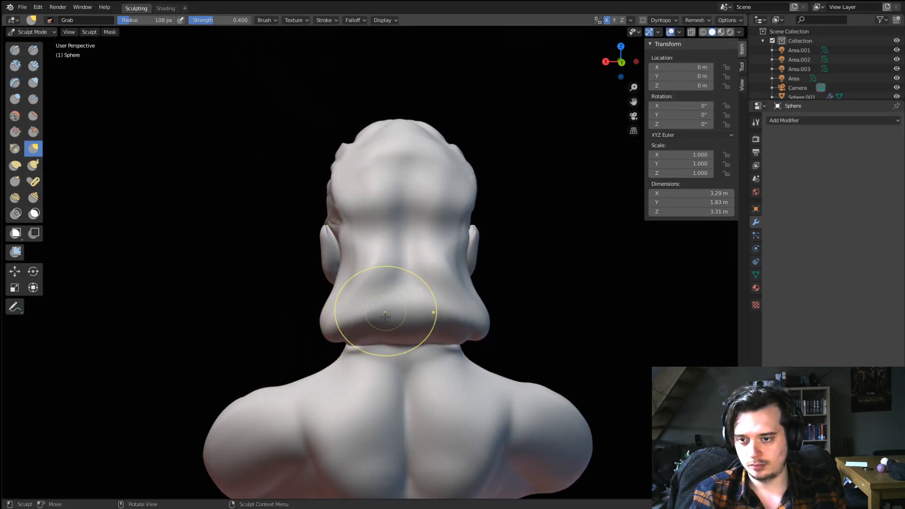
pyautogui.moveTo(385, 317)
pyautogui.mouseDown(button='middle')
pyautogui.moveTo(448, 267)
pyautogui.moveTo(567, 264)
pyautogui.moveTo(481, 267)
pyautogui.moveTo(415, 304)
pyautogui.mouseUp(button='middle')
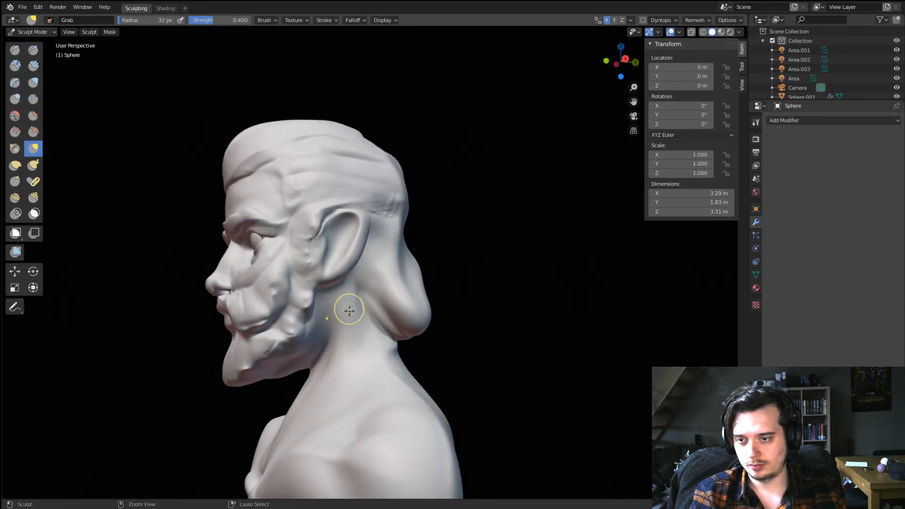
pyautogui.keyDown('ctrl'); pyautogui.moveTo(349, 311); pyautogui.dragTo(325, 276, button='middle'); pyautogui.keyUp('ctrl')
pyautogui.moveTo(165, 135); pyautogui.dragTo(280, 157, button='middle')
pyautogui.moveTo(394, 236)
pyautogui.mouseDown(button='middle')
pyautogui.moveTo(352, 255)
pyautogui.moveTo(344, 299)
pyautogui.moveTo(323, 311)
pyautogui.mouseUp(button='middle')
pyautogui.moveTo(317, 273)
pyautogui.mouseDown(button='middle')
pyautogui.moveTo(359, 279)
pyautogui.moveTo(340, 271)
pyautogui.moveTo(334, 281)
pyautogui.mouseUp(button='middle')
pyautogui.scroll(2, 333, 281)
pyautogui.click(34, 103)
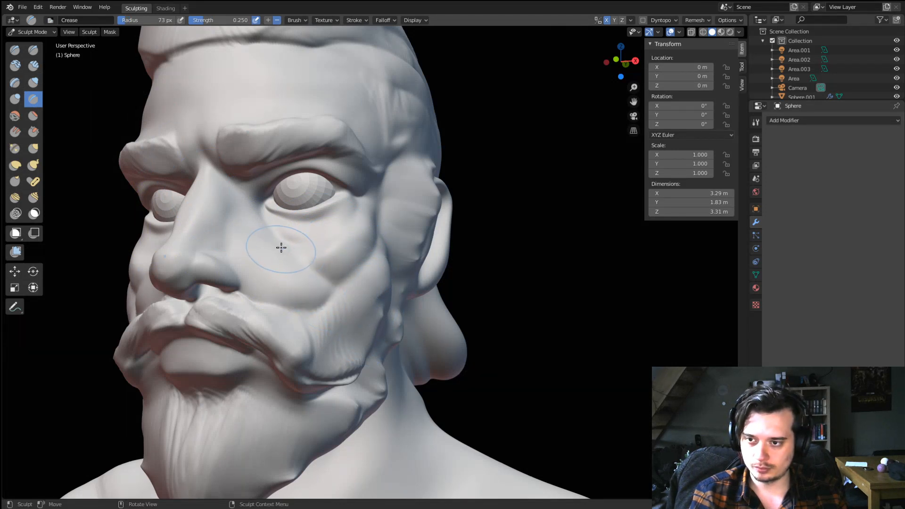
pyautogui.moveTo(321, 261)
pyautogui.mouseDown(button='middle')
pyautogui.moveTo(287, 293)
pyautogui.moveTo(349, 288)
pyautogui.mouseUp(button='middle')
pyautogui.scroll(-3, 319, 278)
pyautogui.scroll(3, 355, 294)
# Reshape the cheekbones and the sides of the face below the eyes with Grab at radii of 70, 53 and 115 px.
pyautogui.press('g')
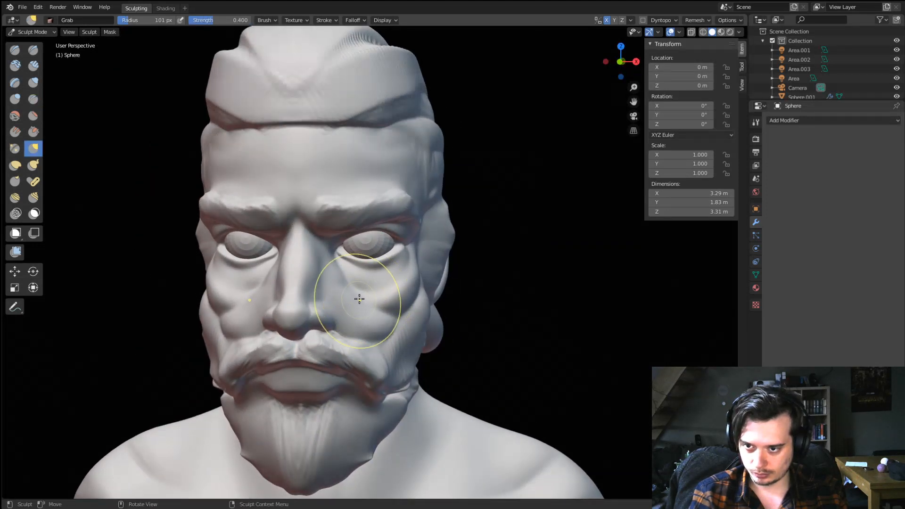
pyautogui.press('f')
pyautogui.moveTo(439, 274); pyautogui.dragTo(439, 271)
pyautogui.scroll(-2, 405, 241)
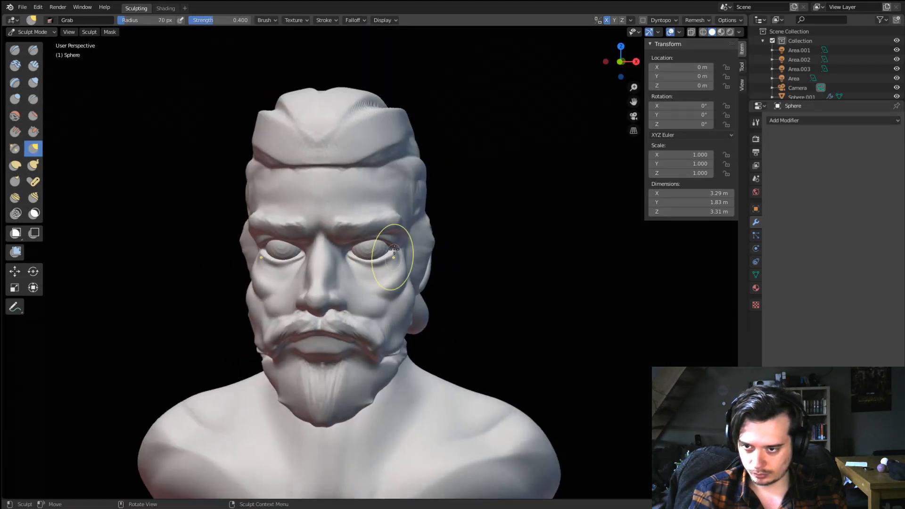
pyautogui.moveTo(391, 257)
pyautogui.mouseDown(button='middle')
pyautogui.moveTo(424, 249)
pyautogui.moveTo(402, 238)
pyautogui.mouseUp(button='middle')
pyautogui.scroll(2, 405, 240)
pyautogui.press('f')
pyautogui.click(409, 248)
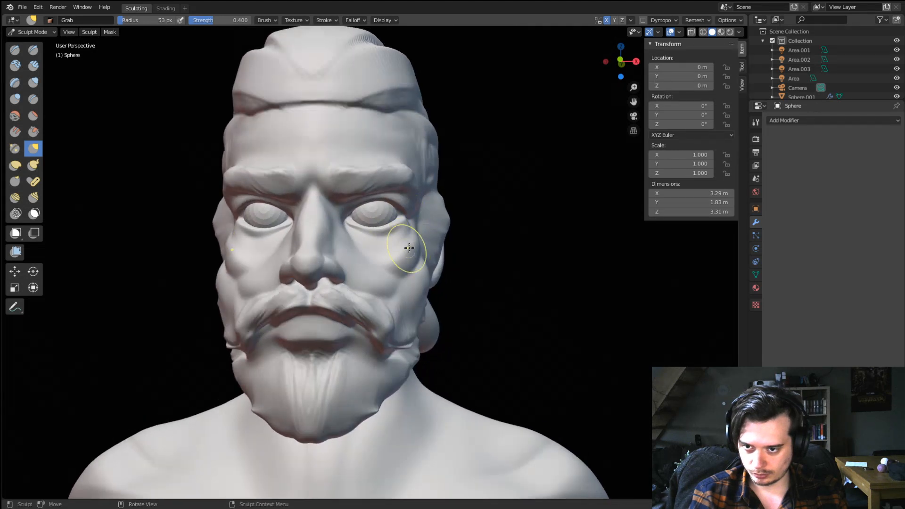
pyautogui.moveTo(418, 258); pyautogui.dragTo(415, 260)
pyautogui.moveTo(415, 260); pyautogui.dragTo(384, 251, button='middle')
pyautogui.press('f')
pyautogui.click(382, 262)
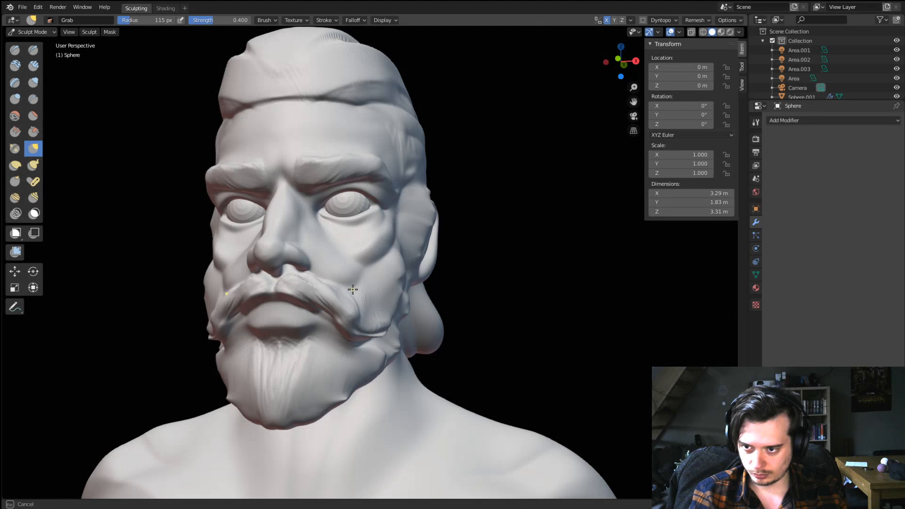
# Carve the line between the lips and the fold beneath the lower lip with the Crease brush at radius 40 px.
pyautogui.scroll(-1, 358, 245)
pyautogui.scroll(3, 374, 232)
pyautogui.moveTo(374, 232); pyautogui.dragTo(358, 212, button='middle')
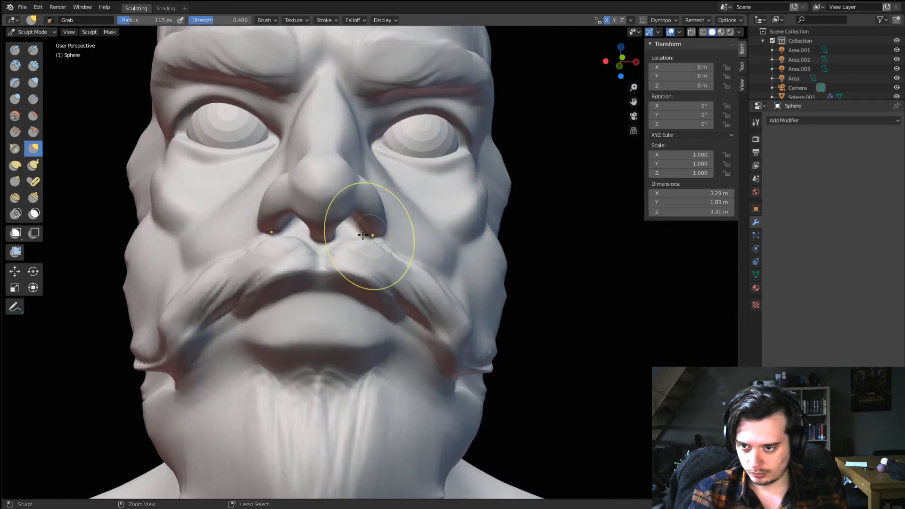
pyautogui.click(33, 99)
pyautogui.press('f')
pyautogui.click(282, 302)
pyautogui.moveTo(293, 300); pyautogui.dragTo(300, 299)
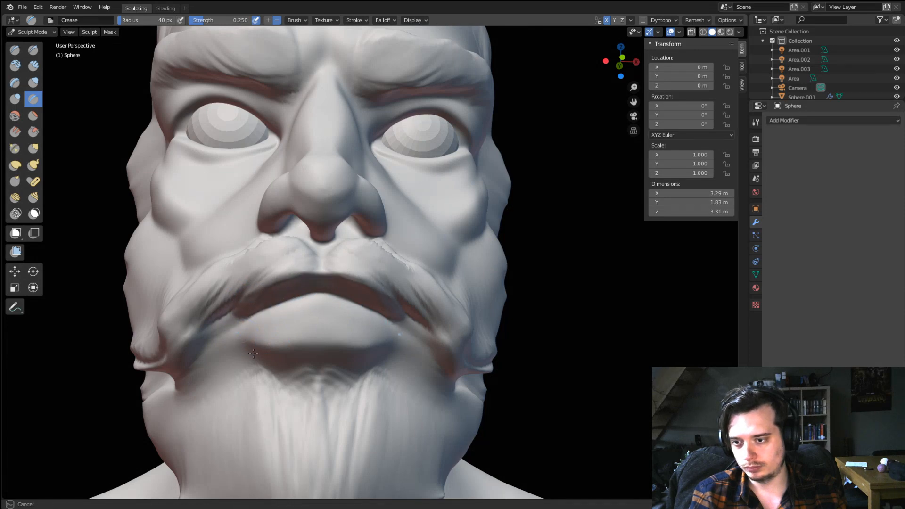
pyautogui.scroll(-3, 283, 370)
pyautogui.moveTo(263, 364); pyautogui.dragTo(265, 288, button='middle')
pyautogui.scroll(2, 312, 228)
# Adjust the eyebrows and their outer ends with Grab at radii of 112 and 101 px.
pyautogui.press('g')
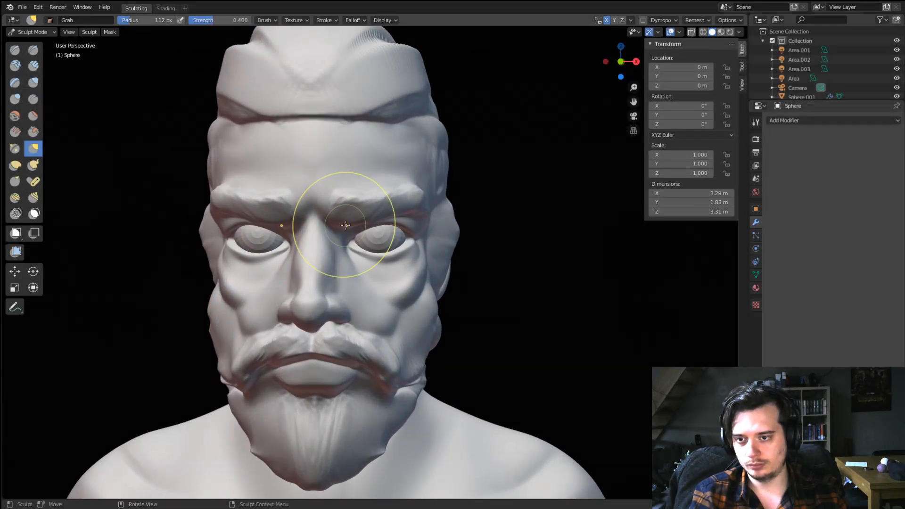
pyautogui.moveTo(334, 222); pyautogui.dragTo(337, 219, button='middle')
pyautogui.moveTo(312, 176); pyautogui.dragTo(384, 168, button='middle')
pyautogui.moveTo(377, 166); pyautogui.dragTo(376, 166)
pyautogui.moveTo(372, 173); pyautogui.dragTo(351, 175, button='middle')
pyautogui.press('f')
pyautogui.click(408, 173)
pyautogui.moveTo(375, 170); pyautogui.dragTo(379, 159)
pyautogui.moveTo(413, 156); pyautogui.dragTo(413, 153)
pyautogui.moveTo(413, 153)
pyautogui.mouseDown(button='middle')
pyautogui.moveTo(320, 174)
pyautogui.moveTo(349, 183)
pyautogui.moveTo(345, 177)
pyautogui.moveTo(340, 205)
pyautogui.moveTo(308, 207)
pyautogui.moveTo(290, 228)
pyautogui.mouseUp(button='middle')
pyautogui.scroll(2, 345, 178)
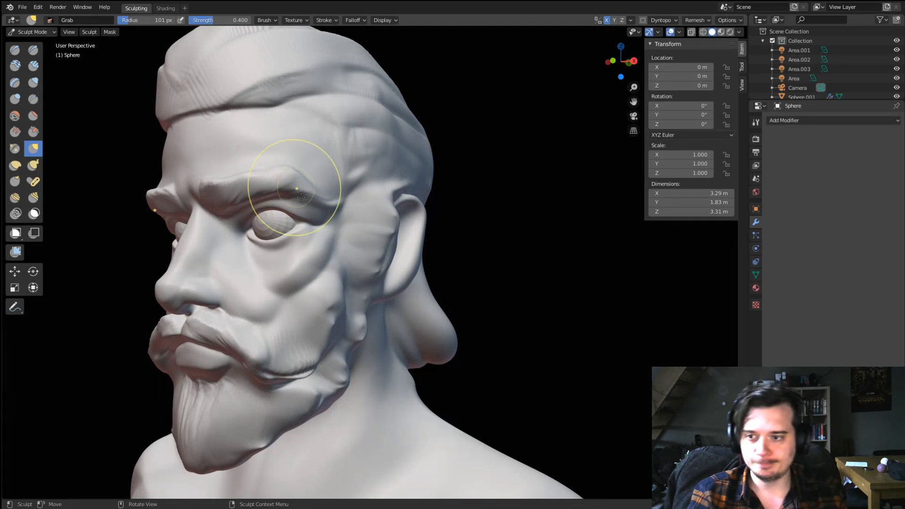
pyautogui.moveTo(249, 191); pyautogui.dragTo(336, 235, button='middle')
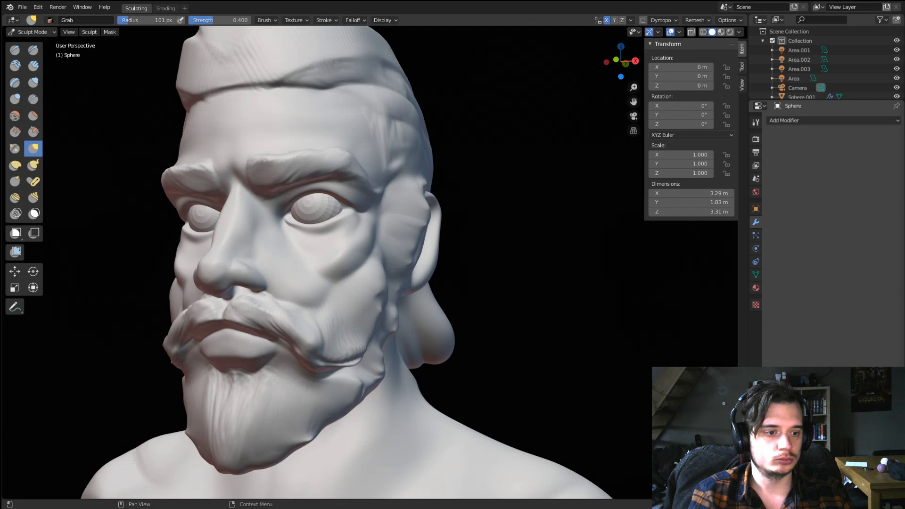
# Switch to Object Mode and rotate the mirrored eyeballs about their local X axis to an X rotation of 97.8°.
pyautogui.click(15, 33)
pyautogui.press('Return')
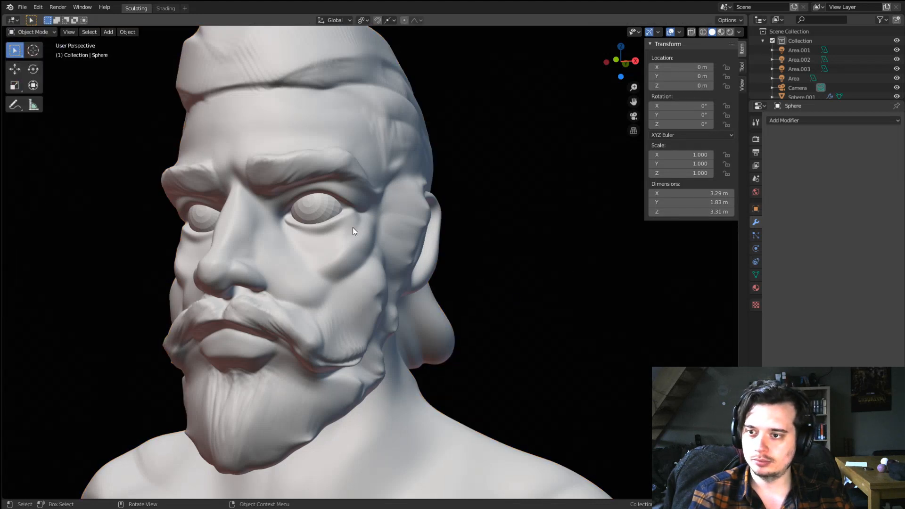
pyautogui.click(312, 209)
pyautogui.press('r')
pyautogui.press('y')
pyautogui.press('y')
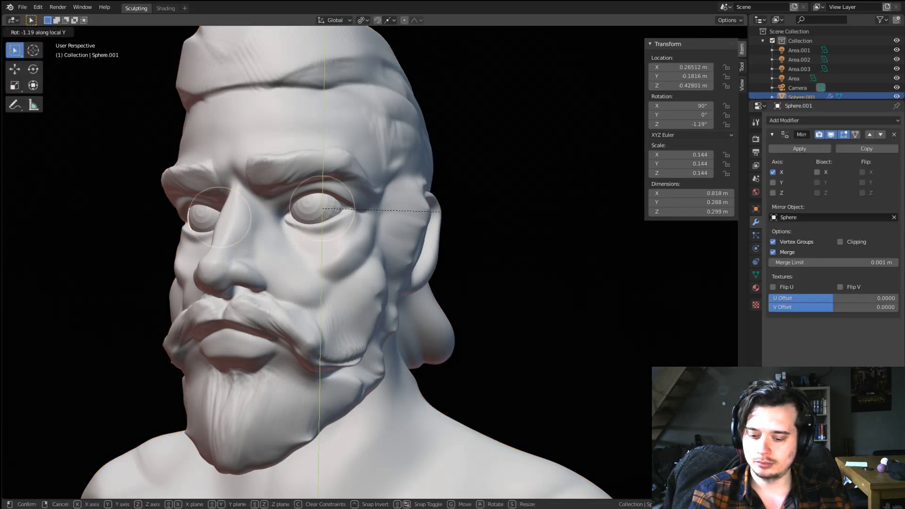
pyautogui.press('x')
pyautogui.press('x')
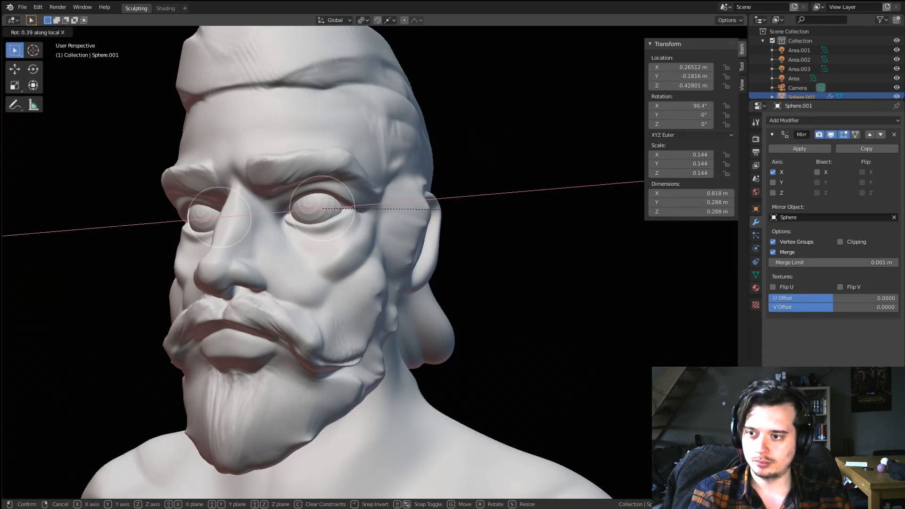
pyautogui.click(430, 193)
pyautogui.moveTo(538, 186); pyautogui.dragTo(402, 242, button='middle')
pyautogui.scroll(-1, 445, 239)
pyautogui.scroll(1, 450, 236)
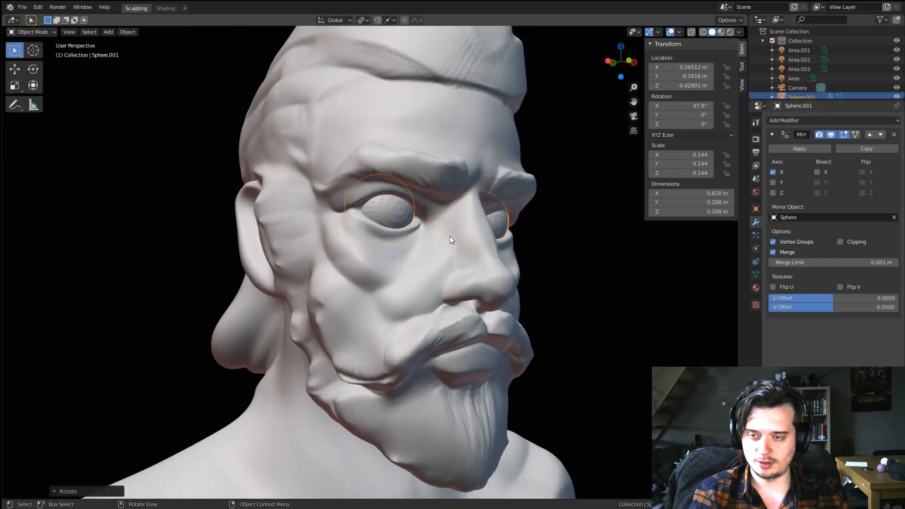
# Fine-tune the eyeballs' tilt about local X to an X rotation of 97.5°.
pyautogui.moveTo(472, 226)
pyautogui.mouseDown(button='middle')
pyautogui.moveTo(500, 227)
pyautogui.moveTo(474, 227)
pyautogui.mouseUp(button='middle')
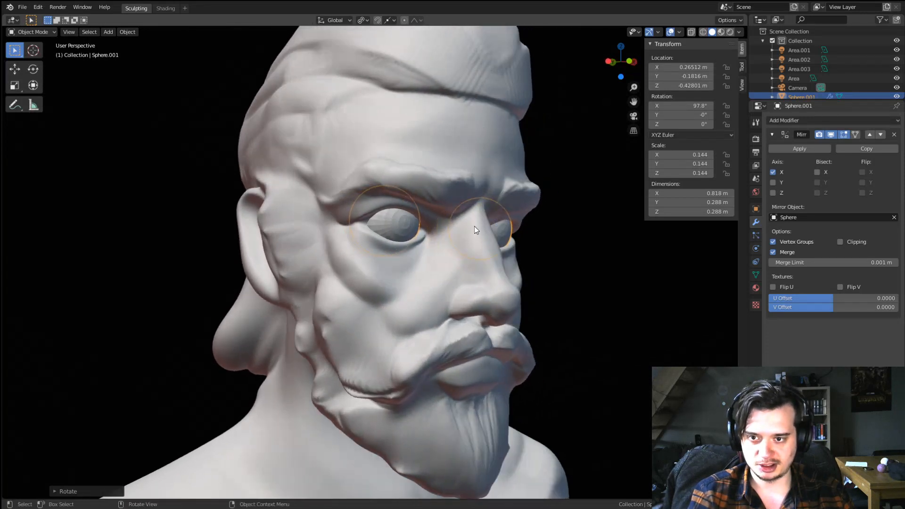
pyautogui.press('r')
pyautogui.press('x')
pyautogui.press('x')
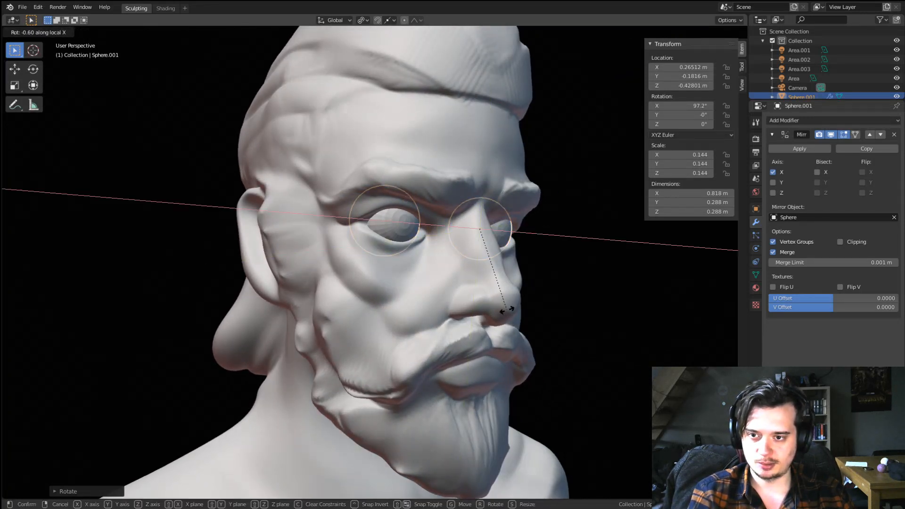
pyautogui.click(509, 317)
# Make the head mesh the active object instead of the eyeballs and put it back into Sculpt Mode.
pyautogui.click(32, 32)
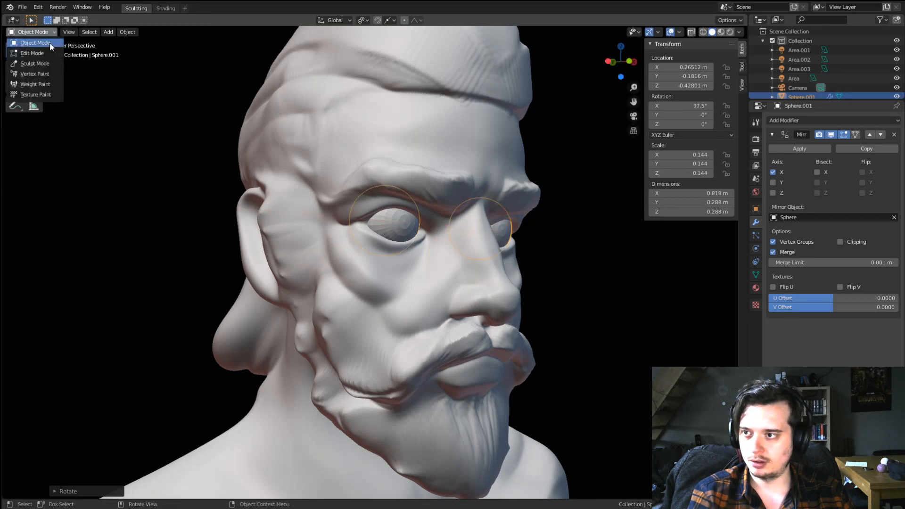
pyautogui.click(47, 63)
pyautogui.click(31, 32)
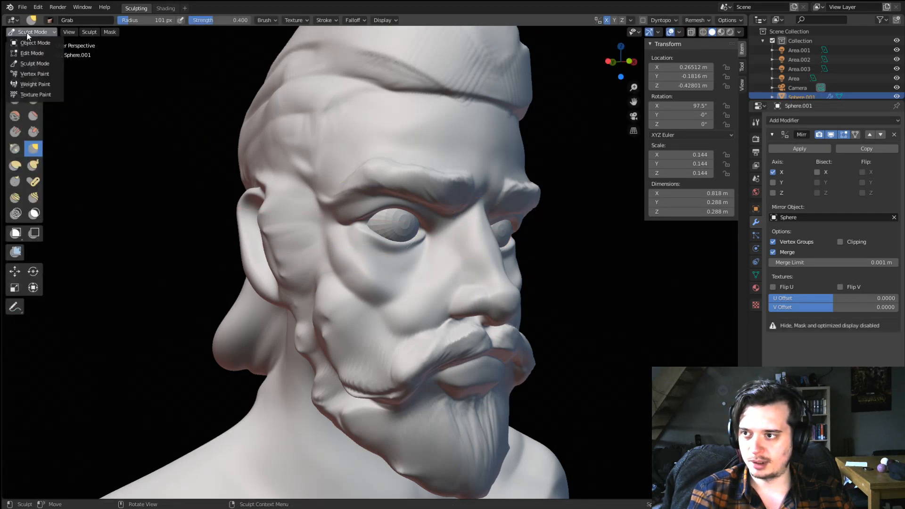
pyautogui.click(38, 42)
pyautogui.click(350, 162)
pyautogui.click(33, 32)
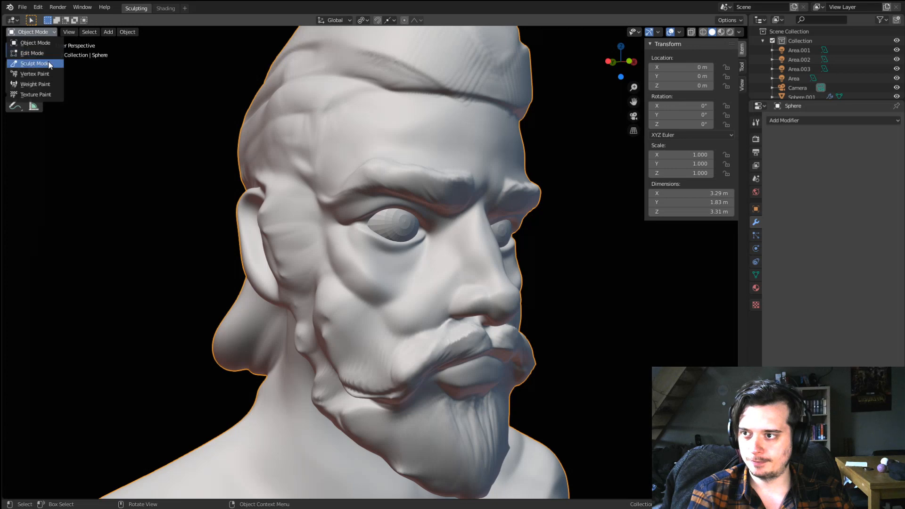
# Shift the upper eyelid and brow area over the eye with Grab at radius 178 px.
pyautogui.moveTo(295, 201); pyautogui.dragTo(256, 189, button='middle')
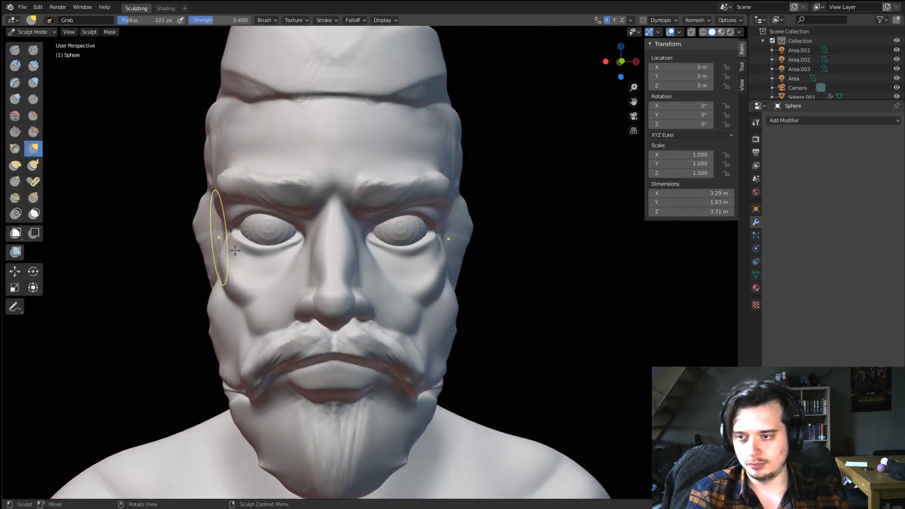
pyautogui.press('f')
pyautogui.click(344, 258)
pyautogui.moveTo(307, 257); pyautogui.dragTo(277, 263, button='middle')
pyautogui.press('f')
pyautogui.click(368, 253)
pyautogui.moveTo(299, 240); pyautogui.dragTo(309, 237)
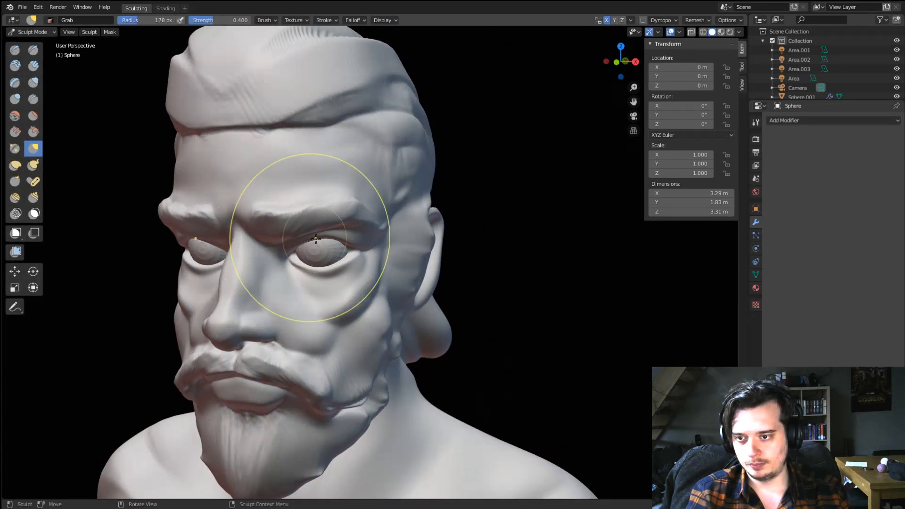
# Adjust the brow and the outer corner of the eye with Grab, varying the brush radius down to 129 px.
pyautogui.press('f')
pyautogui.click(371, 247)
pyautogui.moveTo(295, 251); pyautogui.dragTo(296, 235, button='middle')
pyautogui.moveTo(315, 212); pyautogui.dragTo(324, 206)
pyautogui.press('f')
pyautogui.click(368, 202)
pyautogui.moveTo(329, 216)
pyautogui.mouseDown(button='middle')
pyautogui.moveTo(360, 213)
pyautogui.moveTo(352, 216)
pyautogui.mouseUp(button='middle')
pyautogui.press('f')
pyautogui.click(400, 215)
pyautogui.press('f')
pyautogui.click(356, 207)
pyautogui.press('f')
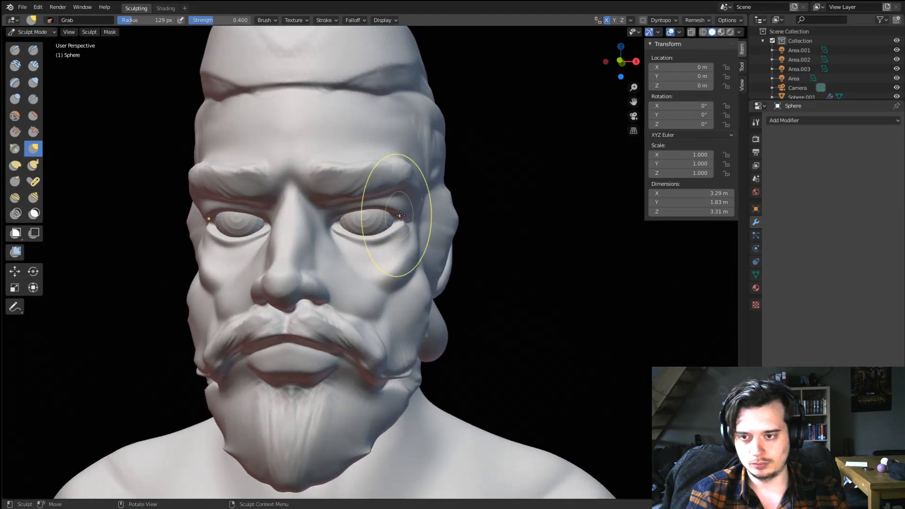
pyautogui.moveTo(398, 217); pyautogui.dragTo(398, 217)
# Refine the eyelid corners and upper lid close up with Grab, starting at radius 73 px.
pyautogui.moveTo(397, 218)
pyautogui.mouseDown(button='middle')
pyautogui.moveTo(355, 225)
pyautogui.moveTo(367, 192)
pyautogui.mouseUp(button='middle')
pyautogui.press('f')
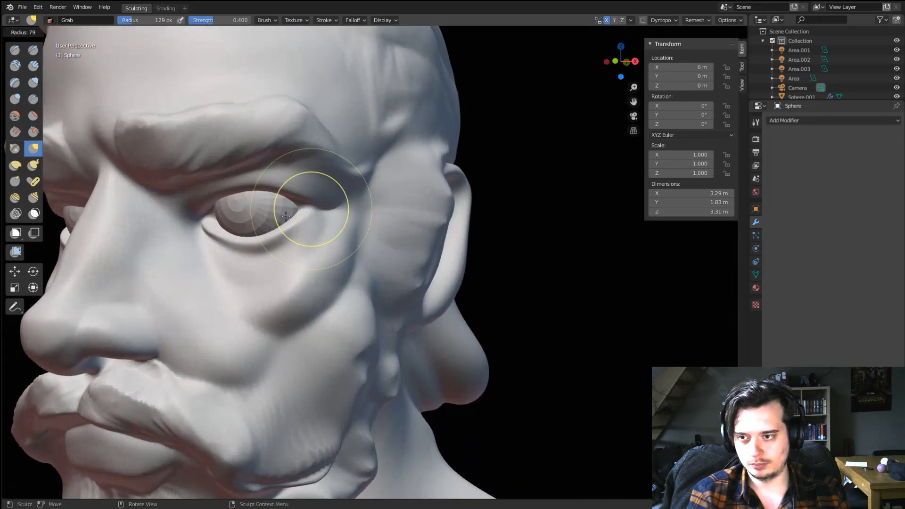
pyautogui.click(348, 209)
pyautogui.moveTo(236, 199); pyautogui.dragTo(222, 204)
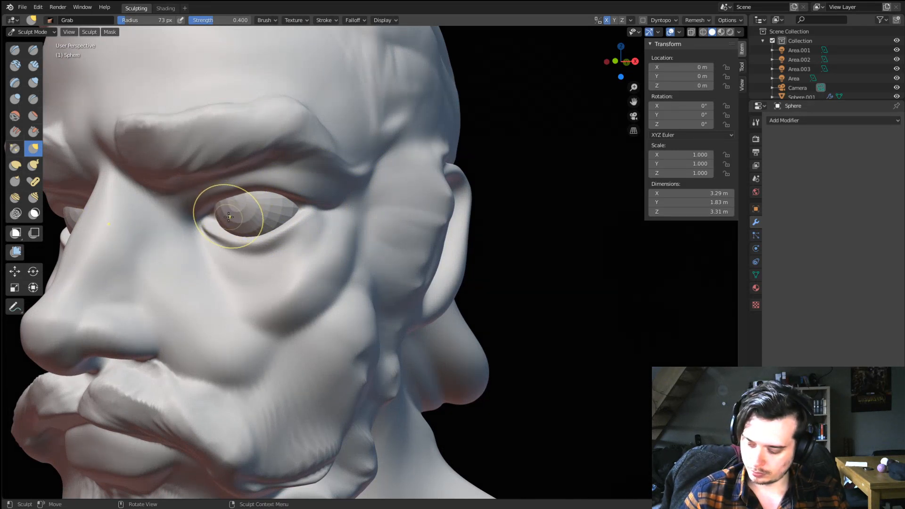
pyautogui.moveTo(279, 192); pyautogui.dragTo(279, 191)
pyautogui.moveTo(295, 193)
pyautogui.mouseDown(button='middle')
pyautogui.moveTo(252, 194)
pyautogui.moveTo(297, 191)
pyautogui.mouseUp(button='middle')
pyautogui.press('f')
pyautogui.click(310, 192)
pyautogui.moveTo(259, 165); pyautogui.dragTo(260, 164)
pyautogui.moveTo(268, 162)
pyautogui.mouseDown(button='middle')
pyautogui.moveTo(284, 162)
pyautogui.moveTo(293, 180)
pyautogui.mouseUp(button='middle')
pyautogui.moveTo(371, 219); pyautogui.dragTo(363, 207)
# Pull the whole eye area forward in the side profile with Grab at radius 206 px.
pyautogui.scroll(-5, 332, 259)
pyautogui.moveTo(326, 264); pyautogui.dragTo(228, 262, button='middle')
pyautogui.press('f')
pyautogui.click(229, 262)
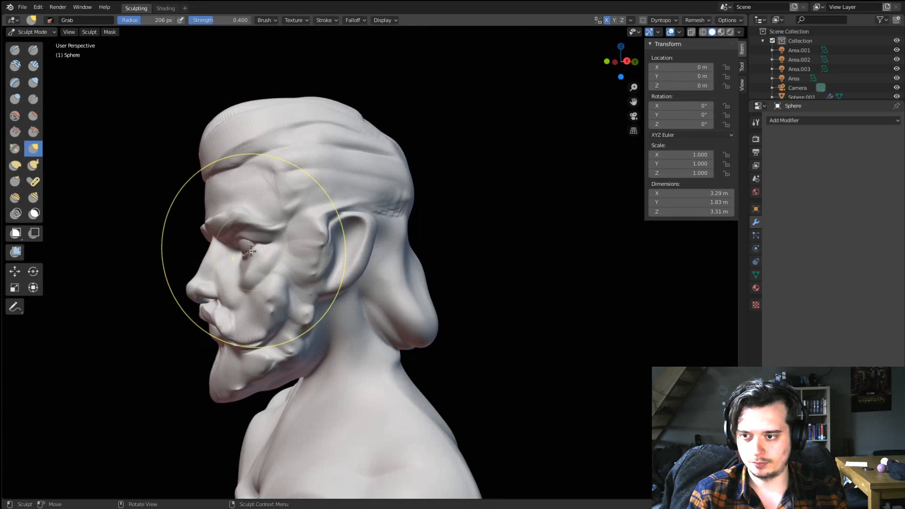
pyautogui.moveTo(249, 254); pyautogui.dragTo(235, 253)
pyautogui.moveTo(227, 255)
pyautogui.mouseDown(button='middle')
pyautogui.moveTo(264, 259)
pyautogui.moveTo(305, 287)
pyautogui.mouseUp(button='middle')
pyautogui.scroll(3, 304, 224)
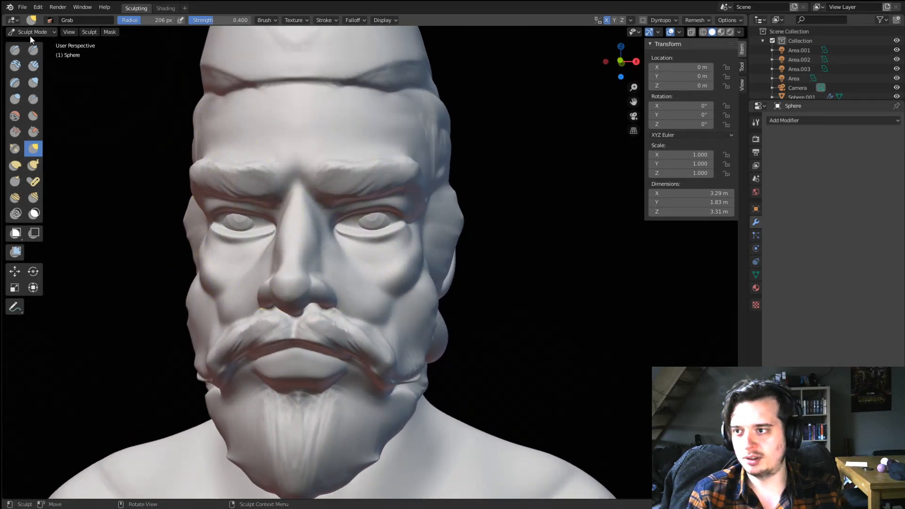
# Switch to Object Mode and move the mirrored eyeballs forward along Y to -0.23047 m.
pyautogui.moveTo(131, 121)
pyautogui.mouseDown(button='middle')
pyautogui.moveTo(346, 180)
pyautogui.moveTo(78, 55)
pyautogui.mouseUp(button='middle')
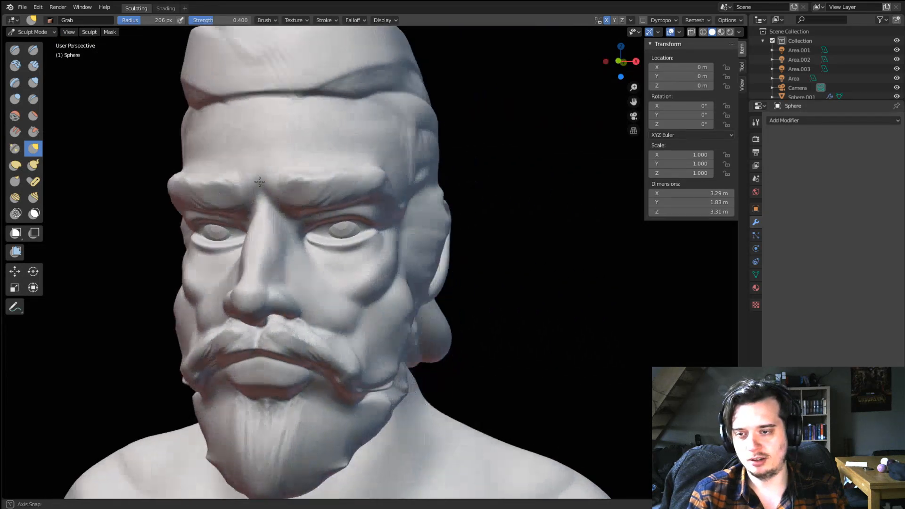
pyautogui.click(48, 34)
pyautogui.click(46, 44)
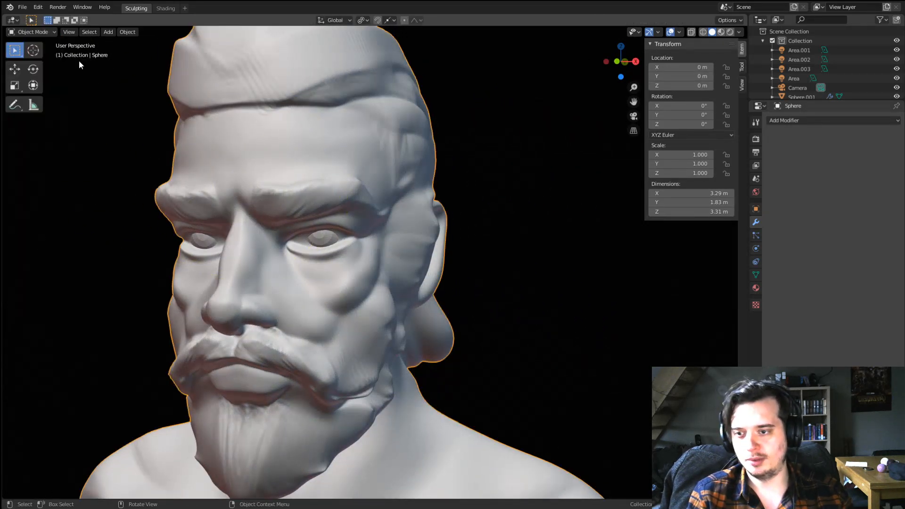
pyautogui.click(315, 243)
pyautogui.moveTo(315, 243); pyautogui.dragTo(378, 269, button='middle')
pyautogui.press('g')
pyautogui.press('y')
pyautogui.click(371, 281)
pyautogui.press('g')
pyautogui.press('z')
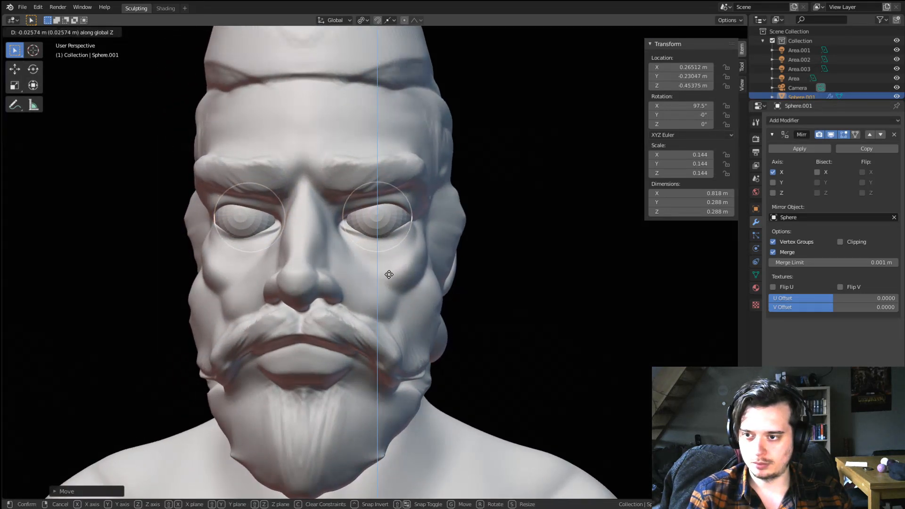
pyautogui.click(387, 272)
# Select the head mesh and return it to Sculpt Mode.
pyautogui.moveTo(386, 273); pyautogui.dragTo(459, 263, button='middle')
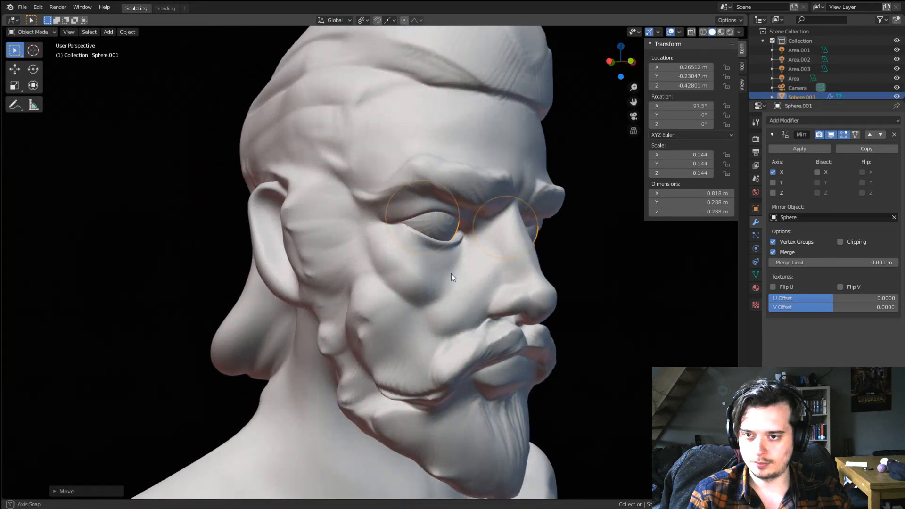
pyautogui.click(277, 227)
pyautogui.click(32, 32)
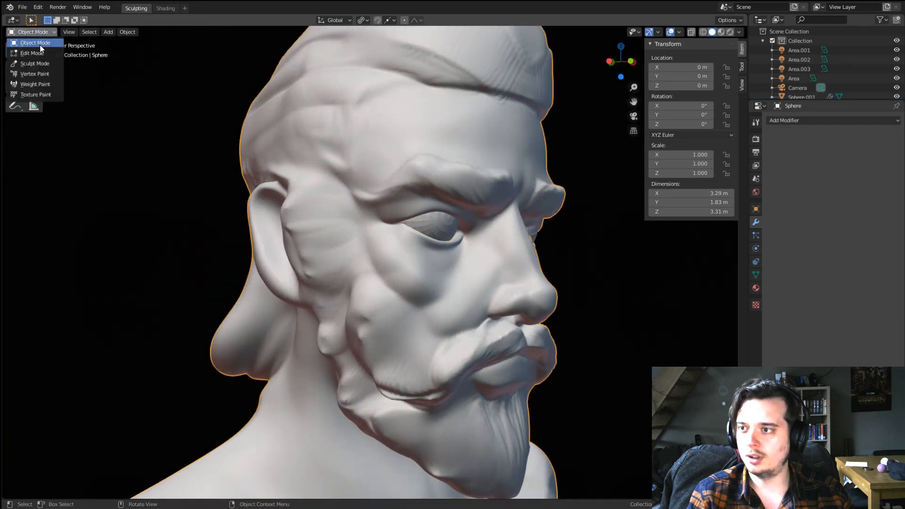
pyautogui.click(46, 62)
# Raise the outer eye corners and adjust the surrounding eyelids with Grab at radius 178 px.
pyautogui.moveTo(434, 183)
pyautogui.mouseDown(button='middle')
pyautogui.moveTo(380, 187)
pyautogui.moveTo(377, 177)
pyautogui.mouseUp(button='middle')
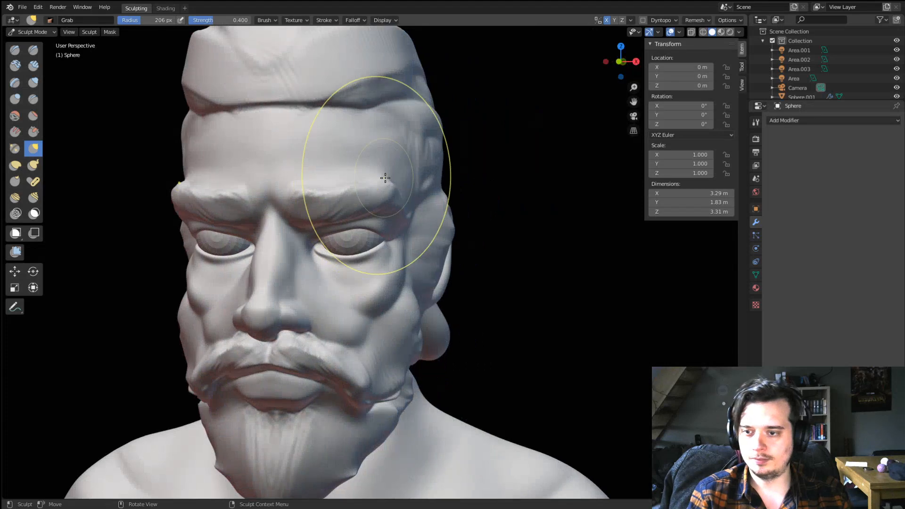
pyautogui.press('f')
pyautogui.click(277, 257)
pyautogui.scroll(1, 277, 256)
pyautogui.moveTo(277, 255)
pyautogui.mouseDown(button='middle')
pyautogui.moveTo(210, 246)
pyautogui.moveTo(243, 238)
pyautogui.moveTo(249, 227)
pyautogui.moveTo(236, 198)
pyautogui.mouseUp(button='middle')
pyautogui.press('f')
pyautogui.click(215, 197)
pyautogui.moveTo(275, 85)
pyautogui.keyDown('shift'); pyautogui.mouseDown(button='middle')
pyautogui.moveTo(277, 167)
pyautogui.moveTo(303, 121)
pyautogui.moveTo(337, 113)
pyautogui.moveTo(334, 132)
pyautogui.mouseUp(button='middle'); pyautogui.keyUp('shift')
pyautogui.press('f')
pyautogui.press('f')
pyautogui.click(367, 226)
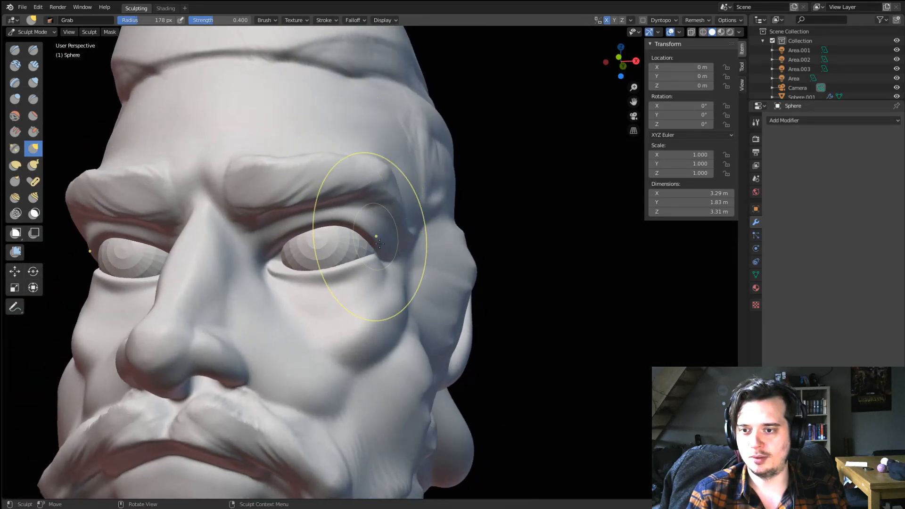
pyautogui.moveTo(374, 240); pyautogui.dragTo(376, 228)
pyautogui.scroll(-2, 374, 229)
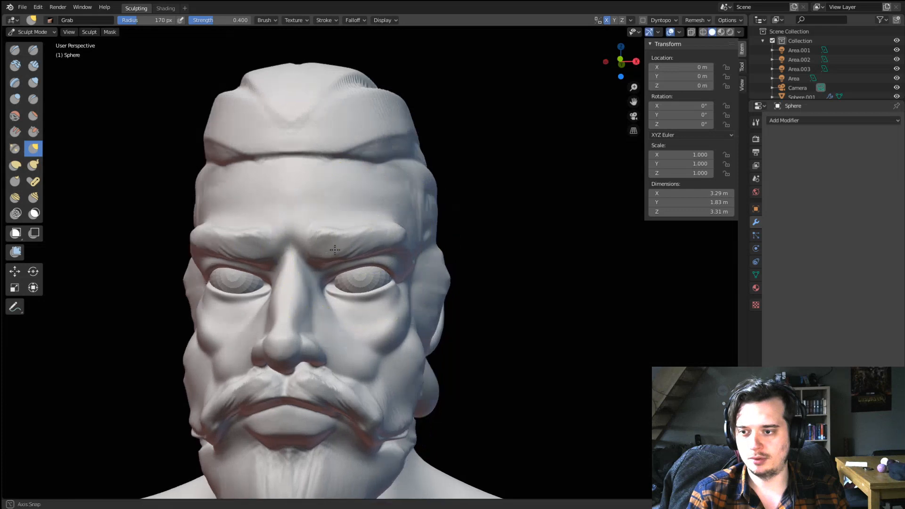
pyautogui.moveTo(374, 228)
pyautogui.mouseDown(button='middle')
pyautogui.moveTo(278, 255)
pyautogui.moveTo(357, 179)
pyautogui.moveTo(379, 198)
pyautogui.moveTo(397, 176)
pyautogui.mouseUp(button='middle')
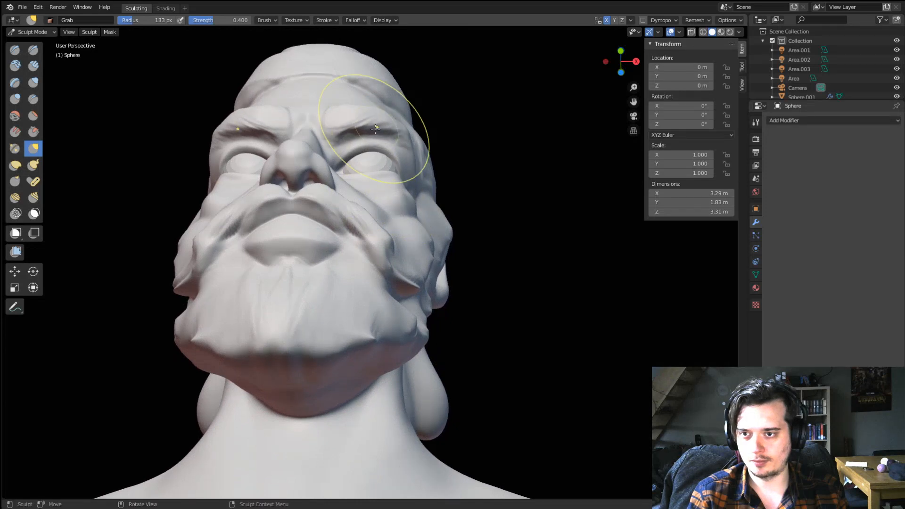
# Pull the brow ridge forward in the side profile with Grab at radius 106 px.
pyautogui.press('f')
pyautogui.moveTo(375, 128)
pyautogui.mouseDown(button='middle')
pyautogui.moveTo(357, 158)
pyautogui.moveTo(323, 147)
pyautogui.moveTo(247, 192)
pyautogui.mouseUp(button='middle')
pyautogui.click(371, 153)
pyautogui.press('f')
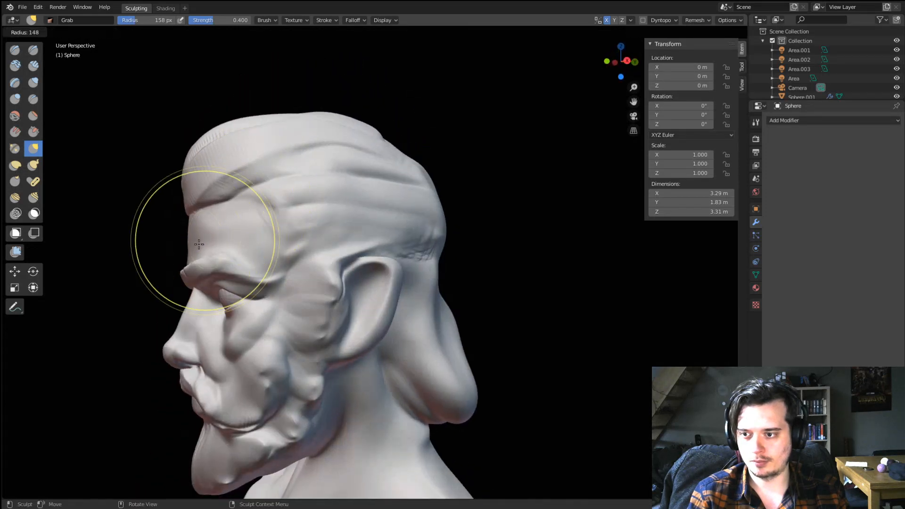
pyautogui.click(197, 244)
pyautogui.moveTo(188, 265); pyautogui.dragTo(177, 264)
pyautogui.moveTo(196, 247)
pyautogui.mouseDown(button='middle')
pyautogui.moveTo(277, 232)
pyautogui.moveTo(284, 213)
pyautogui.moveTo(267, 207)
pyautogui.moveTo(250, 229)
pyautogui.mouseUp(button='middle')
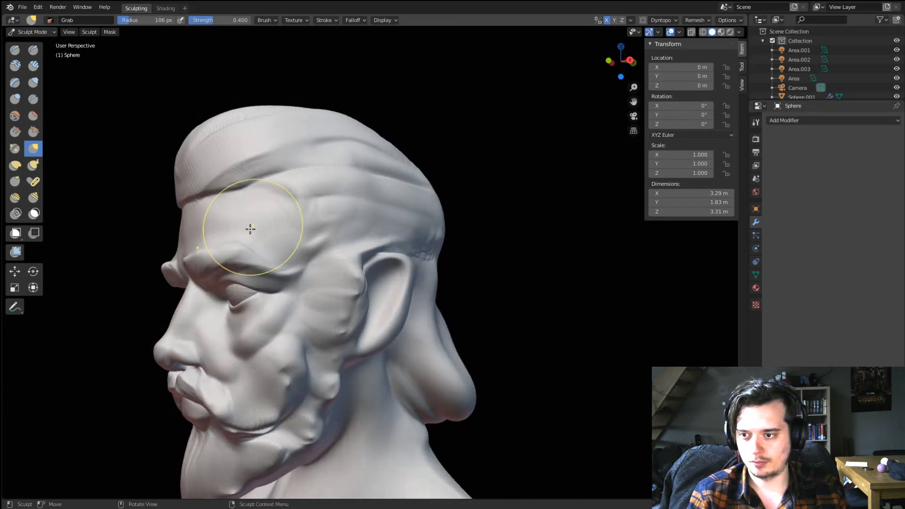
# Refine the eye surroundings and upper cheeks from several angles with Grab, varying the brush size up to radius 130 px.
pyautogui.press('f')
pyautogui.click(229, 285)
pyautogui.moveTo(228, 285)
pyautogui.mouseDown(button='middle')
pyautogui.moveTo(254, 285)
pyautogui.moveTo(337, 244)
pyautogui.moveTo(404, 248)
pyautogui.moveTo(338, 271)
pyautogui.mouseUp(button='middle')
pyautogui.press('f')
pyautogui.click(312, 343)
pyautogui.moveTo(312, 343)
pyautogui.mouseDown(button='middle')
pyautogui.moveTo(283, 363)
pyautogui.moveTo(237, 349)
pyautogui.moveTo(220, 333)
pyautogui.moveTo(247, 318)
pyautogui.moveTo(242, 299)
pyautogui.moveTo(268, 303)
pyautogui.moveTo(282, 275)
pyautogui.moveTo(338, 225)
pyautogui.mouseUp(button='middle')
pyautogui.press('f')
pyautogui.click(228, 329)
pyautogui.press('f')
pyautogui.click(236, 297)
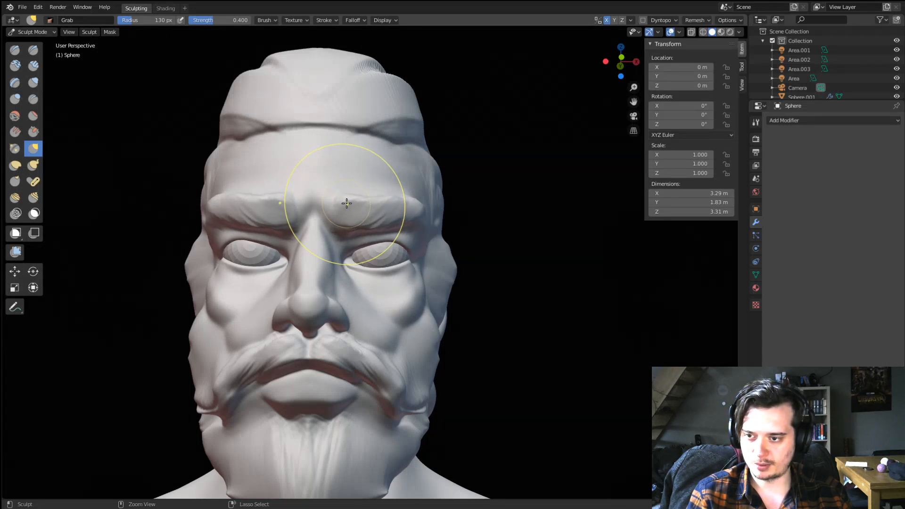
# Pull the cheek area beside the nose forward with Grab at radius 183 px.
pyautogui.hotkey('ctrl', 'Tab')
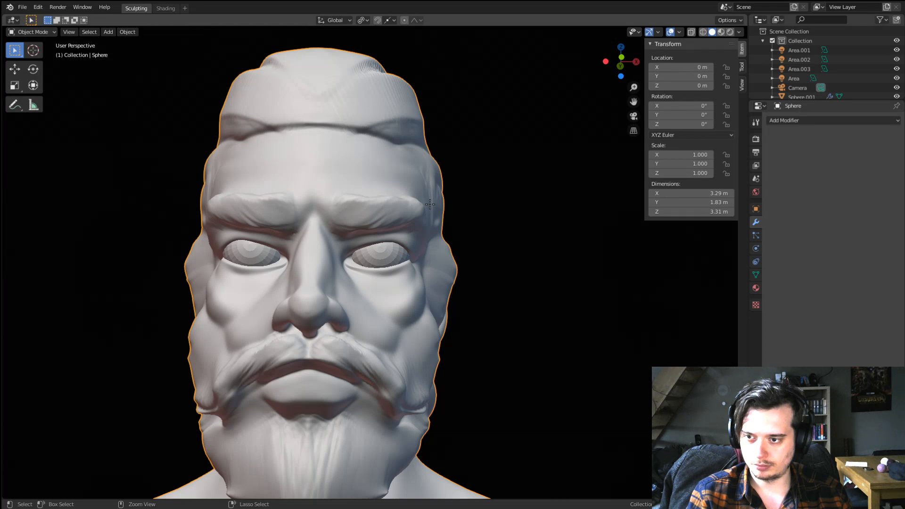
pyautogui.hotkey('ctrl', 'Tab')
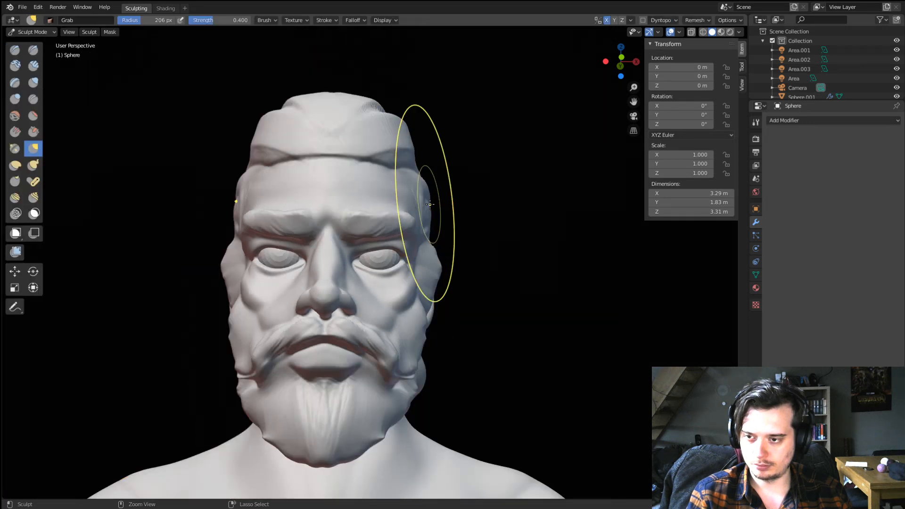
pyautogui.scroll(2, 415, 208)
pyautogui.moveTo(398, 210)
pyautogui.mouseDown(button='middle')
pyautogui.moveTo(349, 226)
pyautogui.moveTo(327, 317)
pyautogui.moveTo(333, 226)
pyautogui.moveTo(272, 294)
pyautogui.moveTo(310, 251)
pyautogui.mouseUp(button='middle')
pyautogui.moveTo(310, 251)
pyautogui.mouseDown(button='middle')
pyautogui.moveTo(327, 246)
pyautogui.moveTo(317, 250)
pyautogui.mouseUp(button='middle')
pyautogui.press('f')
pyautogui.click(248, 309)
pyautogui.moveTo(243, 313); pyautogui.dragTo(221, 309)
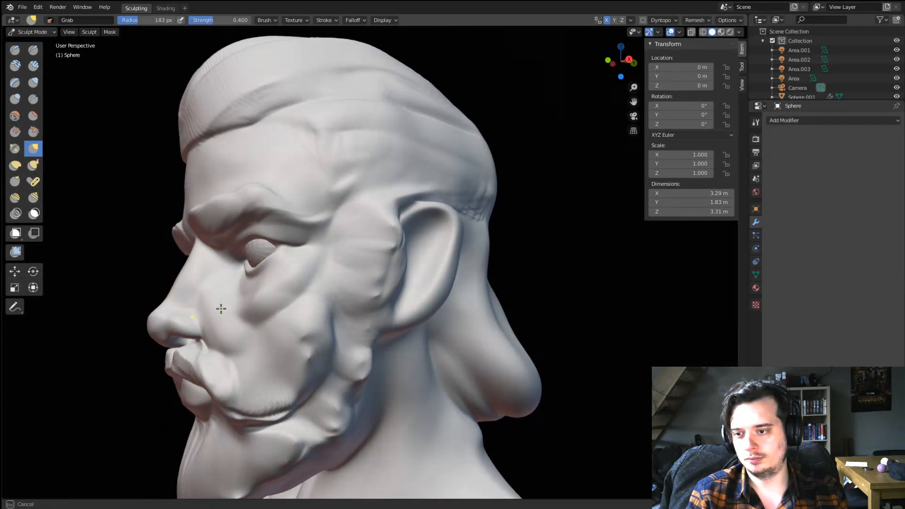
# Raise the cheekbone below the outer eye corner with Grab at radius 108 px.
pyautogui.moveTo(222, 303); pyautogui.dragTo(316, 264, button='middle')
pyautogui.press('f')
pyautogui.click(368, 313)
pyautogui.press('f')
pyautogui.click(355, 302)
pyautogui.moveTo(356, 302); pyautogui.dragTo(394, 254)
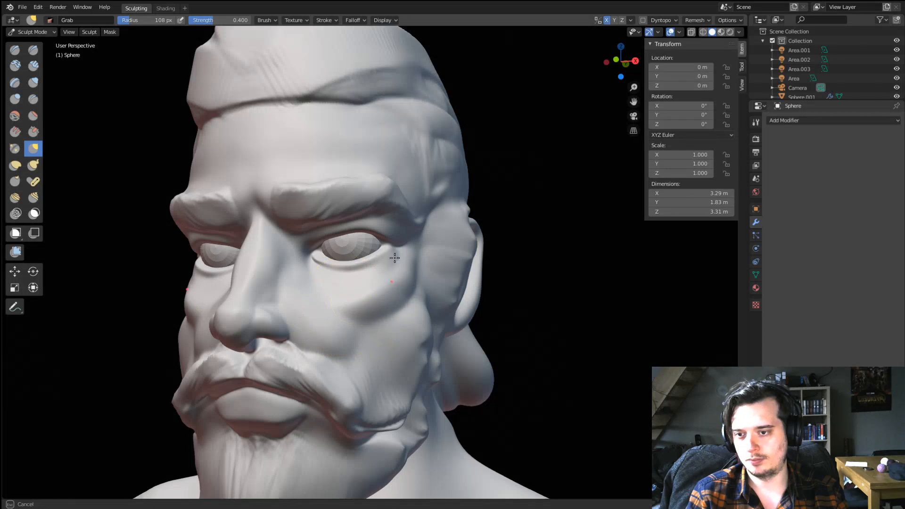
# Widen the side of the head near the temple with Grab at radius 171 px.
pyautogui.scroll(-3, 387, 259)
pyautogui.moveTo(349, 257)
pyautogui.mouseDown(button='middle')
pyautogui.moveTo(399, 284)
pyautogui.moveTo(467, 264)
pyautogui.moveTo(381, 255)
pyautogui.mouseUp(button='middle')
pyautogui.press('f')
pyautogui.click(473, 228)
pyautogui.moveTo(445, 192); pyautogui.dragTo(453, 192)
pyautogui.moveTo(450, 192)
pyautogui.mouseDown(button='middle')
pyautogui.moveTo(374, 188)
pyautogui.moveTo(389, 172)
pyautogui.mouseUp(button='middle')
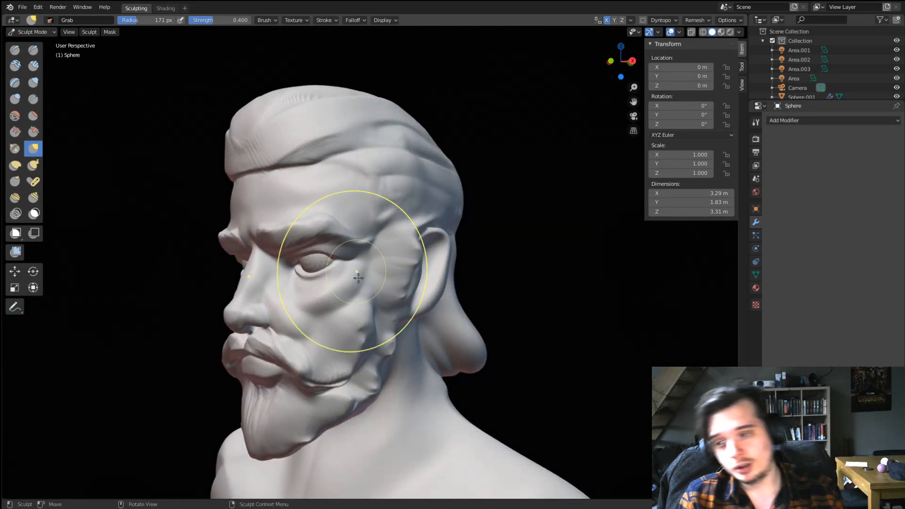
pyautogui.moveTo(364, 266)
pyautogui.mouseDown(button='middle')
pyautogui.moveTo(394, 260)
pyautogui.moveTo(384, 241)
pyautogui.mouseUp(button='middle')
pyautogui.moveTo(367, 257); pyautogui.dragTo(402, 257, button='middle')
# Switch to the Blob brush, set its falloff curve to Sphere and its radius to 71 px.
pyautogui.keyDown('ctrl'); pyautogui.moveTo(324, 305); pyautogui.dragTo(321, 283, button='middle'); pyautogui.keyUp('ctrl')
pyautogui.click(31, 99)
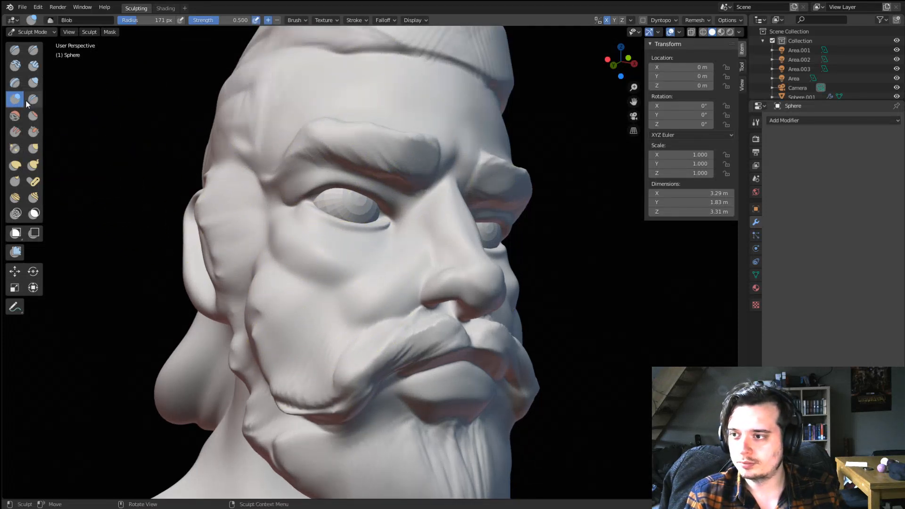
pyautogui.click(347, 20)
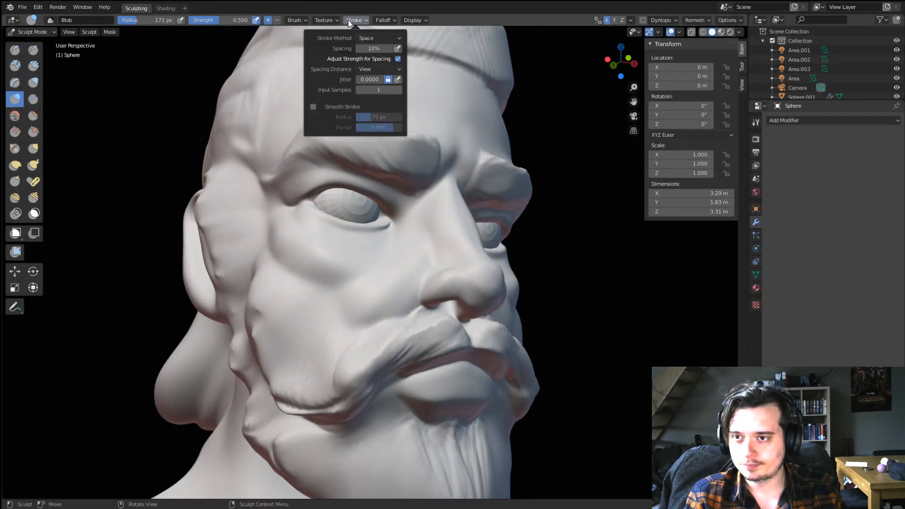
pyautogui.moveTo(382, 21)
pyautogui.click(379, 37)
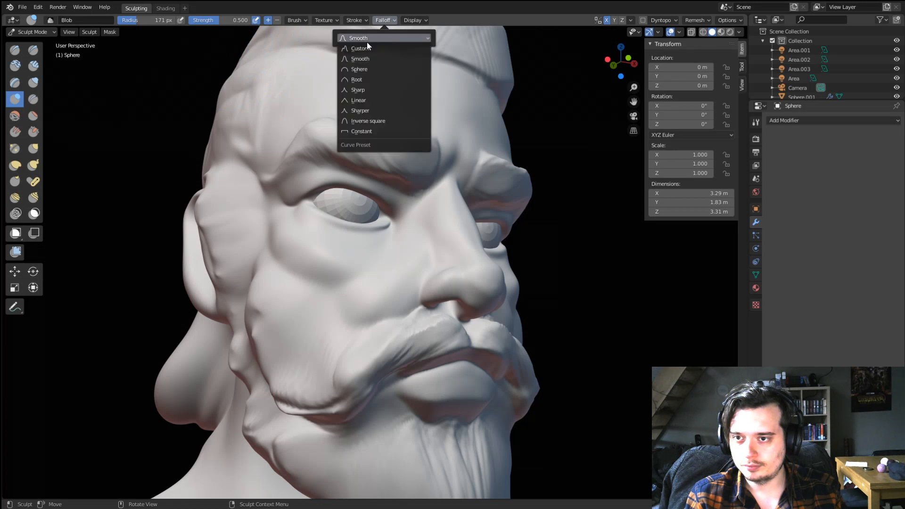
pyautogui.click(362, 69)
pyautogui.press('f')
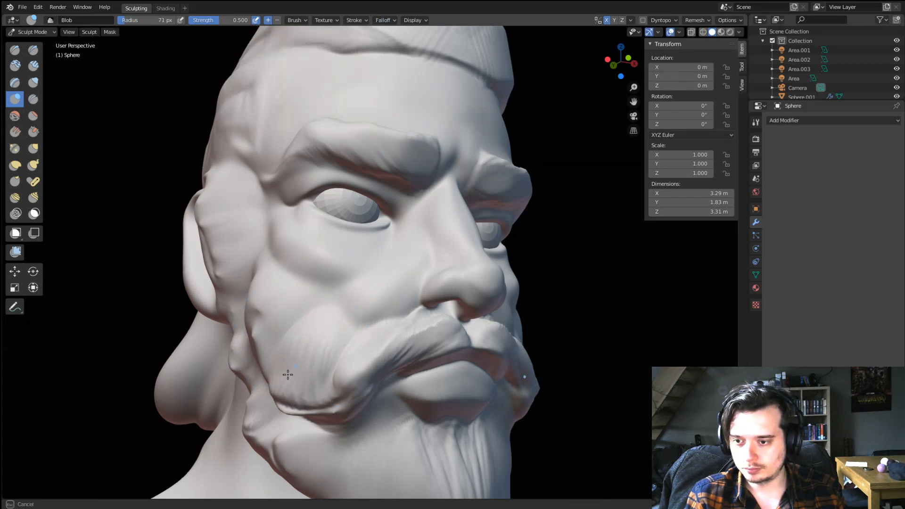
# Build up beard volume over the cheek and beside the moustache with Blob strokes.
pyautogui.moveTo(287, 375)
pyautogui.mouseDown()
pyautogui.moveTo(291, 317)
pyautogui.moveTo(248, 304)
pyautogui.mouseUp()
pyautogui.moveTo(257, 308); pyautogui.dragTo(283, 290, button='middle')
pyautogui.moveTo(303, 288)
pyautogui.mouseDown()
pyautogui.moveTo(296, 315)
pyautogui.moveTo(367, 374)
pyautogui.moveTo(329, 314)
pyautogui.mouseUp()
pyautogui.press('f')
pyautogui.click(313, 281)
pyautogui.moveTo(315, 271)
pyautogui.mouseDown()
pyautogui.moveTo(359, 257)
pyautogui.moveTo(402, 282)
pyautogui.mouseUp()
pyautogui.moveTo(353, 239); pyautogui.dragTo(313, 242)
pyautogui.moveTo(313, 242); pyautogui.dragTo(262, 303, button='middle')
# Pull the outer moustache end downward with Grab at radius 76 px and smooth away the moustache strands.
pyautogui.press('g')
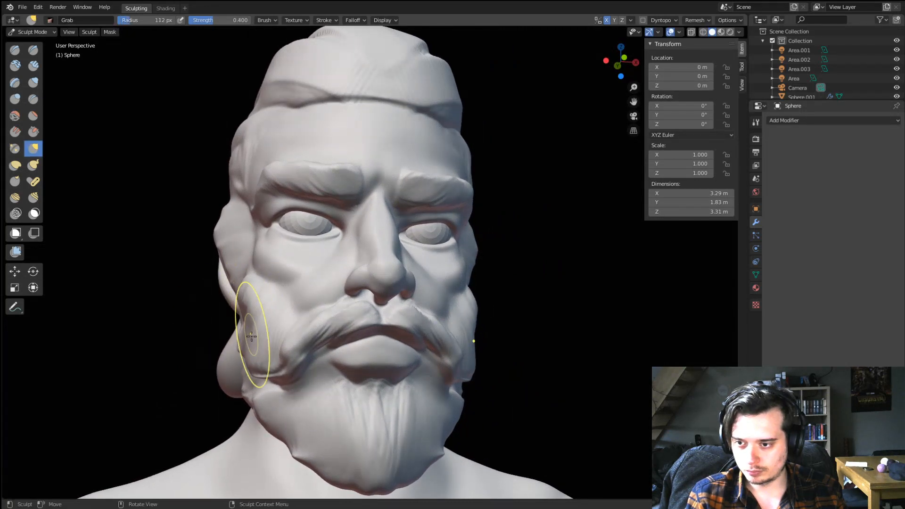
pyautogui.moveTo(255, 340); pyautogui.dragTo(313, 331, button='middle')
pyautogui.press('f')
pyautogui.click(293, 337)
pyautogui.moveTo(322, 329); pyautogui.dragTo(315, 351)
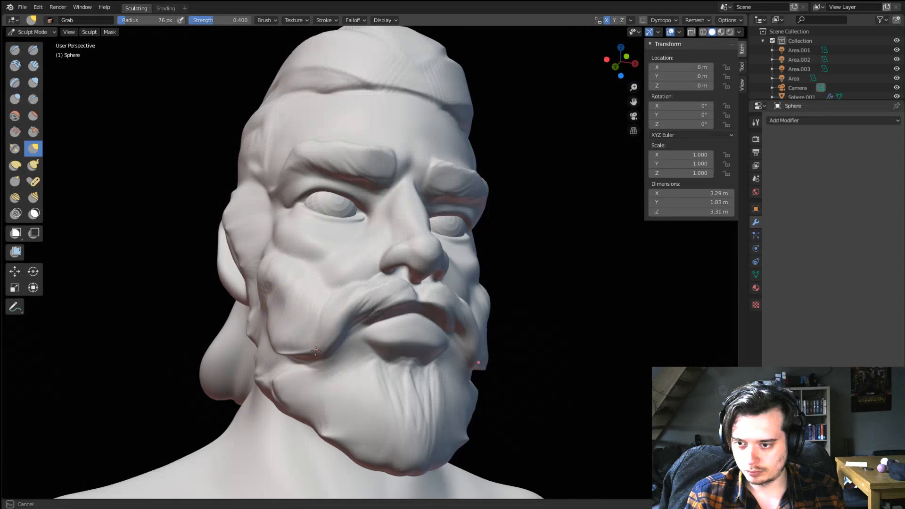
pyautogui.keyDown('shift'); pyautogui.moveTo(368, 309); pyautogui.dragTo(357, 312); pyautogui.keyUp('shift')
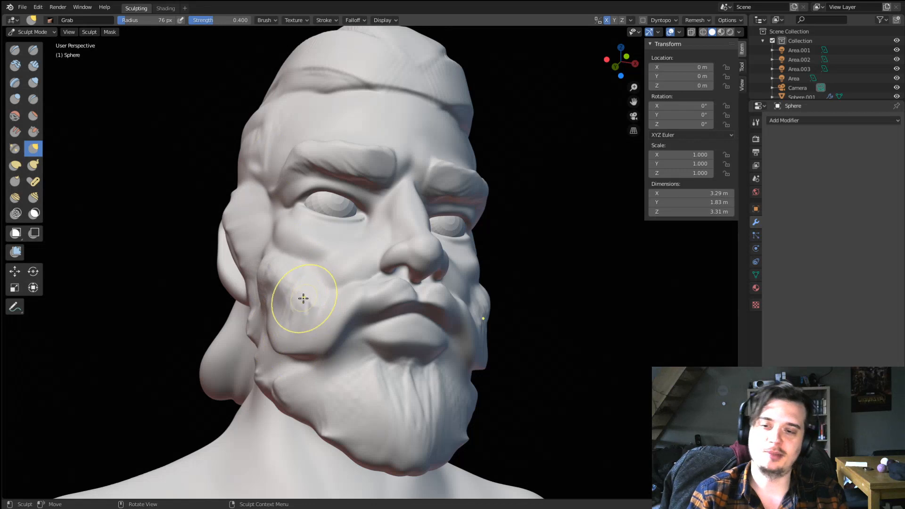
# Soften the fold below the outer moustache with the Flatten/Contrast brush at radius 122 px.
pyautogui.moveTo(314, 317)
pyautogui.mouseDown(button='middle')
pyautogui.moveTo(264, 305)
pyautogui.moveTo(264, 349)
pyautogui.moveTo(271, 287)
pyautogui.mouseUp(button='middle')
pyautogui.keyDown('ctrl'); pyautogui.moveTo(271, 288); pyautogui.dragTo(277, 250, button='middle'); pyautogui.keyUp('ctrl')
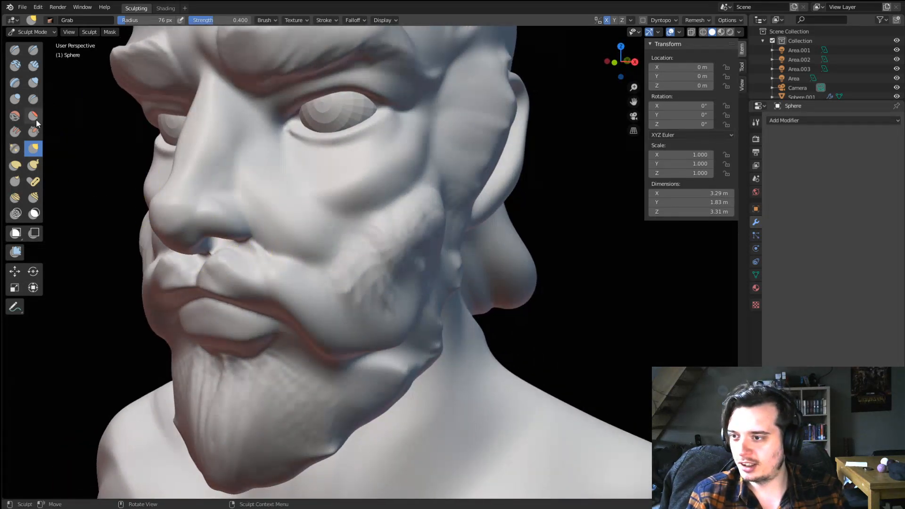
pyautogui.click(33, 116)
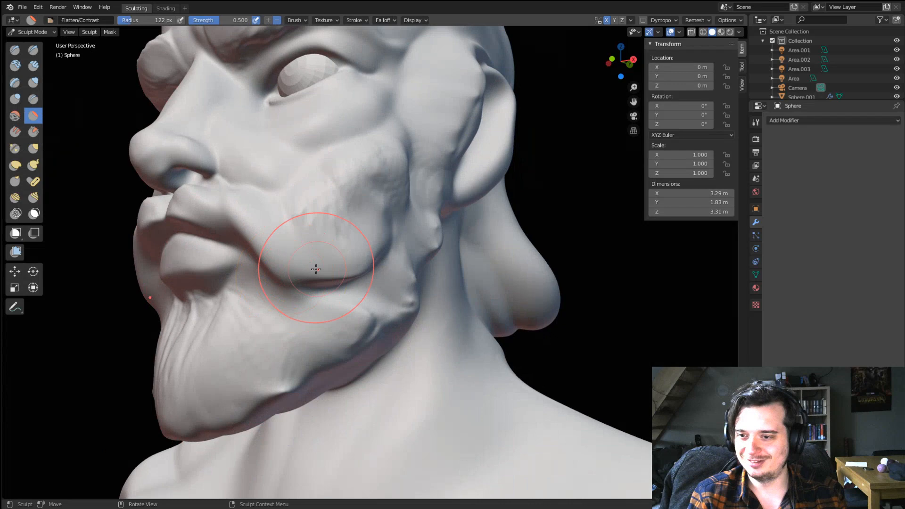
pyautogui.moveTo(316, 269)
pyautogui.mouseDown()
pyautogui.moveTo(318, 249)
pyautogui.moveTo(335, 239)
pyautogui.mouseUp()
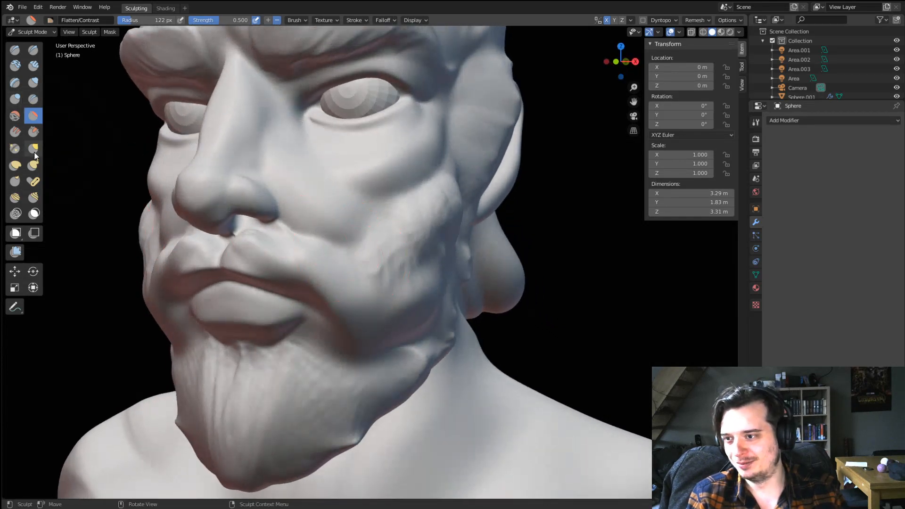
# Pull pointed tufts out of the moustache's lower edge and beside the mouth with Snake Hook at radius 64 px.
pyautogui.click(33, 164)
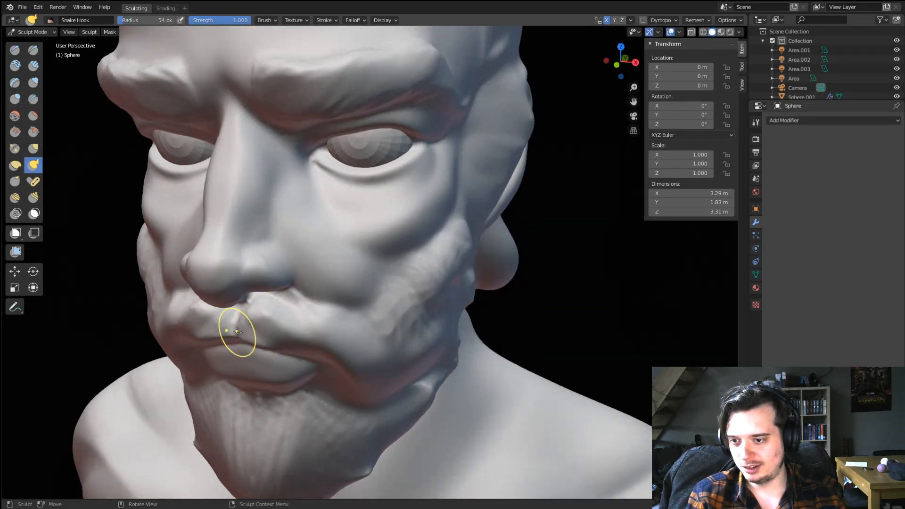
pyautogui.press('f')
pyautogui.click(229, 332)
pyautogui.moveTo(242, 325)
pyautogui.mouseDown()
pyautogui.moveTo(245, 340)
pyautogui.moveTo(330, 361)
pyautogui.mouseUp()
pyautogui.moveTo(379, 308); pyautogui.dragTo(351, 290, button='middle')
pyautogui.press('f')
pyautogui.click(363, 291)
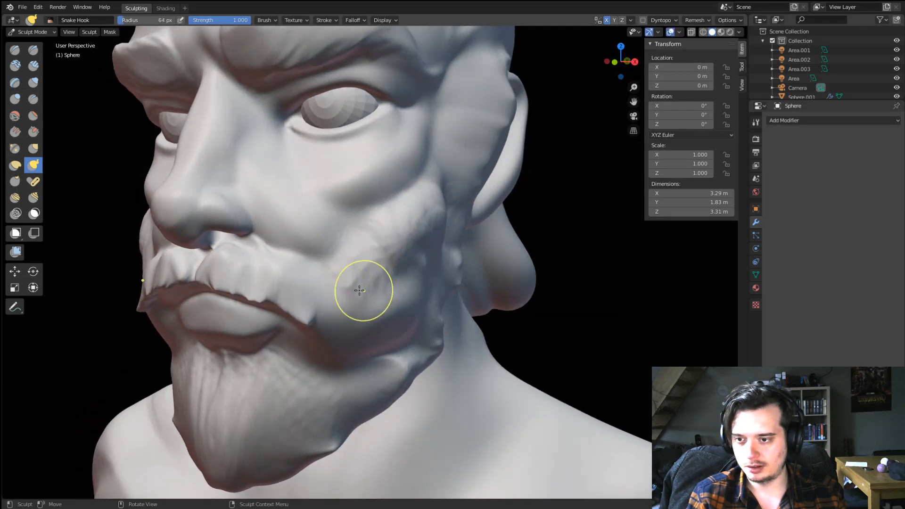
pyautogui.moveTo(331, 301)
pyautogui.mouseDown()
pyautogui.moveTo(339, 313)
pyautogui.moveTo(362, 311)
pyautogui.mouseUp()
pyautogui.moveTo(364, 306); pyautogui.dragTo(380, 268, button='middle')
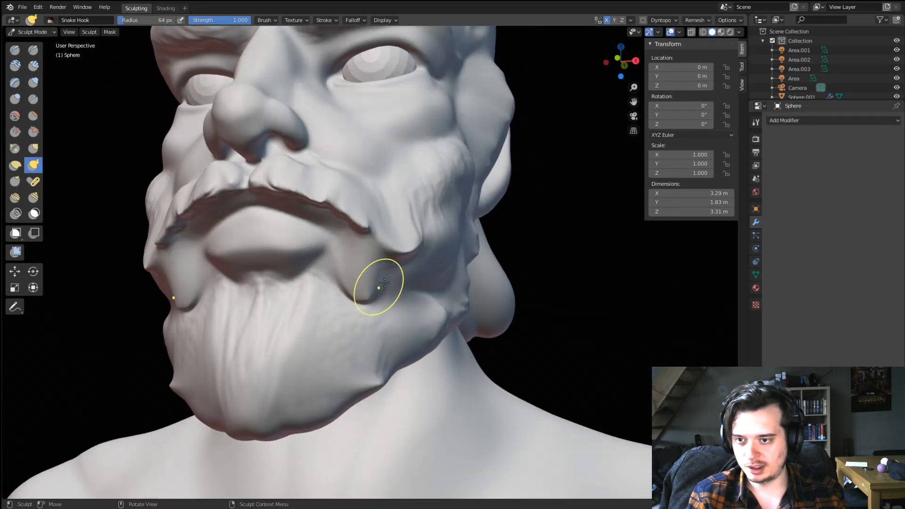
# Lift the lower tuft near the mouth corner in the side profile with Grab at radius 103 px.
pyautogui.moveTo(376, 287)
pyautogui.mouseDown(button='middle')
pyautogui.moveTo(286, 298)
pyautogui.moveTo(285, 284)
pyautogui.mouseUp(button='middle')
pyautogui.press('g')
pyautogui.press('f')
pyautogui.click(226, 302)
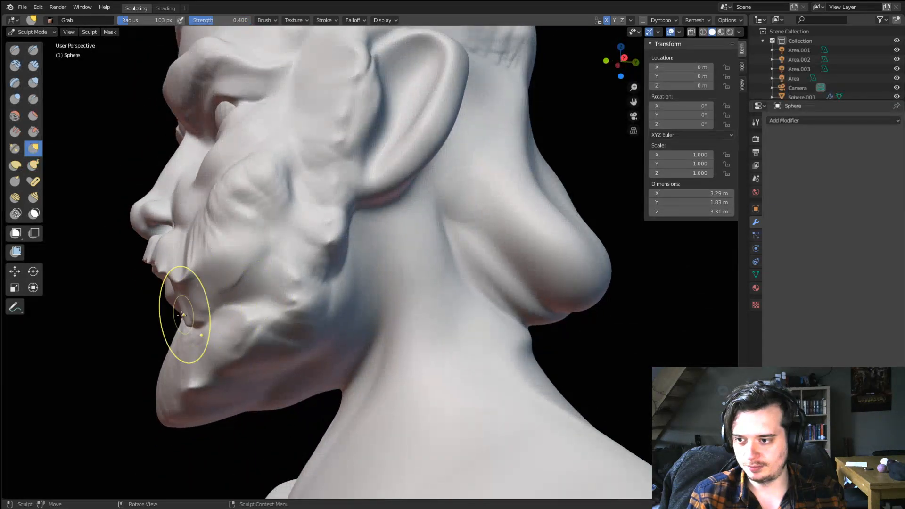
pyautogui.moveTo(196, 325)
pyautogui.mouseDown()
pyautogui.moveTo(173, 319)
pyautogui.moveTo(189, 306)
pyautogui.mouseUp()
pyautogui.moveTo(188, 307); pyautogui.dragTo(295, 290, button='middle')
# Reposition the moustache tufts beside the mouth with short Grab strokes from the front.
pyautogui.moveTo(282, 285); pyautogui.dragTo(286, 270)
pyautogui.moveTo(289, 266); pyautogui.dragTo(302, 254)
pyautogui.press('f')
pyautogui.click(325, 241)
pyautogui.moveTo(308, 249)
pyautogui.mouseDown(button='middle')
pyautogui.moveTo(323, 240)
pyautogui.moveTo(323, 252)
pyautogui.mouseUp(button='middle')
pyautogui.moveTo(422, 248); pyautogui.dragTo(413, 253, button='middle')
pyautogui.press('f')
pyautogui.click(348, 290)
# Build rounded curls along the moustache with the Blob brush at radius 48 px.
pyautogui.keyDown('ctrl'); pyautogui.moveTo(345, 289); pyautogui.dragTo(326, 254, button='middle'); pyautogui.keyUp('ctrl')
pyautogui.click(29, 84)
pyautogui.click(14, 98)
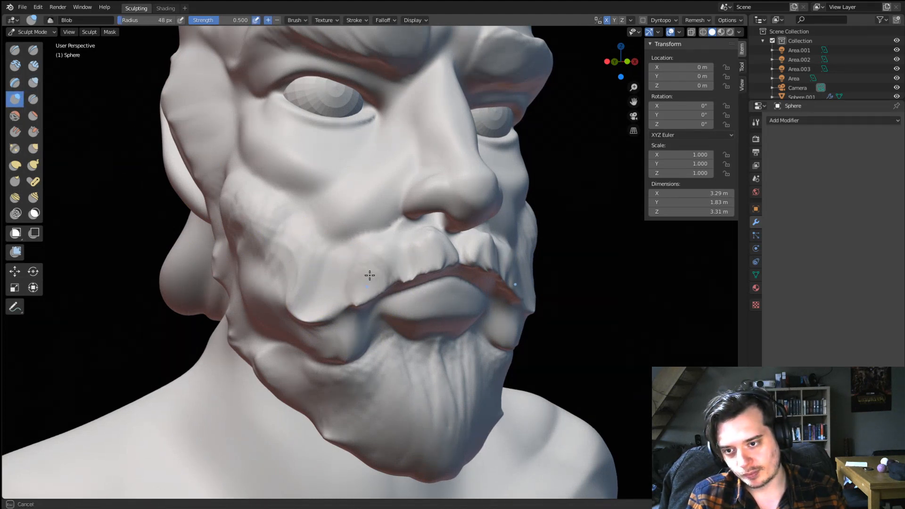
pyautogui.moveTo(400, 257)
pyautogui.mouseDown()
pyautogui.moveTo(364, 269)
pyautogui.moveTo(308, 312)
pyautogui.mouseUp()
# Cover the cheek beard, chin and jawline with rounded curls using Blob at radius 45 px.
pyautogui.scroll(-1, 323, 269)
pyautogui.moveTo(323, 269); pyautogui.dragTo(372, 265, button='middle')
pyautogui.moveTo(382, 279); pyautogui.dragTo(382, 307)
pyautogui.moveTo(409, 304); pyautogui.dragTo(390, 301, button='middle')
pyautogui.moveTo(406, 312)
pyautogui.mouseDown()
pyautogui.moveTo(416, 296)
pyautogui.moveTo(428, 316)
pyautogui.moveTo(396, 319)
pyautogui.moveTo(423, 382)
pyautogui.moveTo(333, 336)
pyautogui.mouseUp()
pyautogui.moveTo(303, 323); pyautogui.dragTo(347, 293, button='middle')
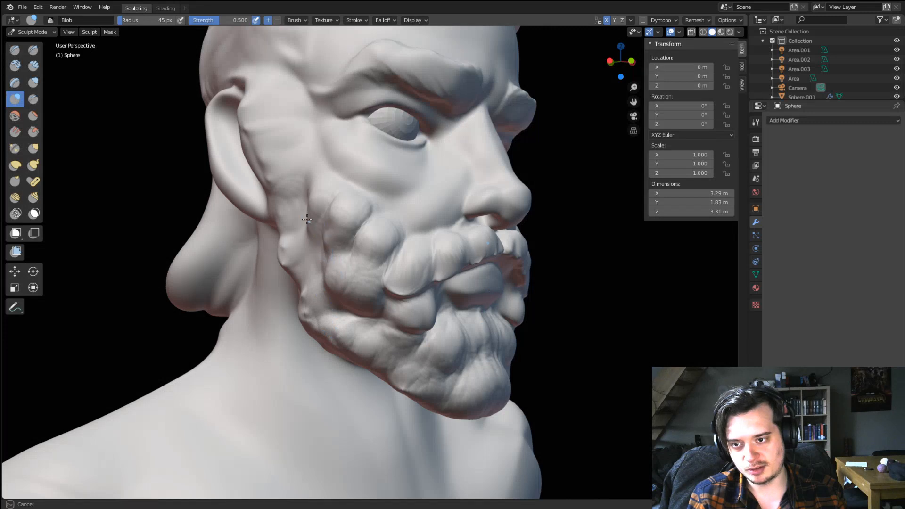
pyautogui.moveTo(285, 221)
pyautogui.mouseDown(button='middle')
pyautogui.moveTo(289, 238)
pyautogui.moveTo(278, 230)
pyautogui.moveTo(299, 216)
pyautogui.mouseUp(button='middle')
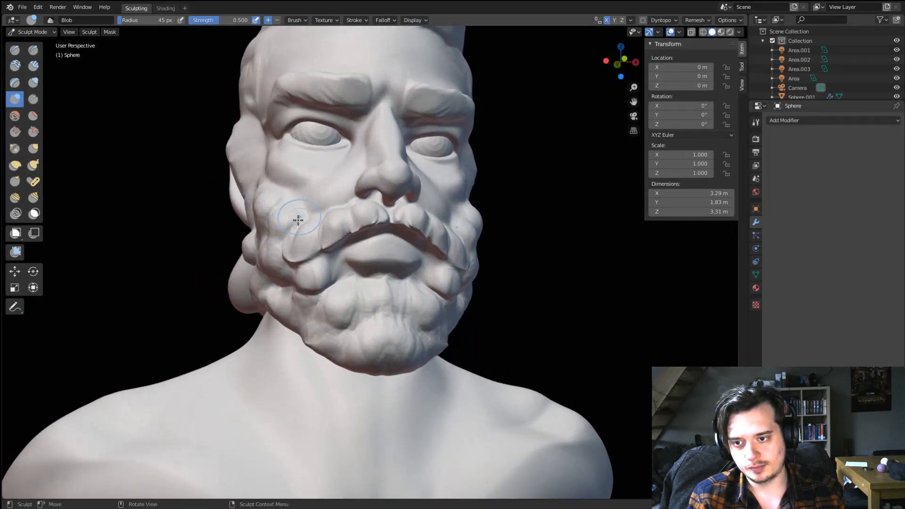
# Reshape the curly beard's overall mass along the jaw with Grab at radius 172 px.
pyautogui.press('g')
pyautogui.moveTo(341, 330); pyautogui.dragTo(315, 278, button='middle')
pyautogui.press('f')
pyautogui.click(311, 273)
pyautogui.moveTo(313, 309)
pyautogui.mouseDown(button='middle')
pyautogui.moveTo(303, 318)
pyautogui.moveTo(274, 288)
pyautogui.moveTo(290, 332)
pyautogui.mouseUp(button='middle')
pyautogui.moveTo(178, 198); pyautogui.dragTo(229, 255, button='middle')
pyautogui.moveTo(249, 288); pyautogui.dragTo(330, 297, button='middle')
pyautogui.press('f')
pyautogui.click(376, 364)
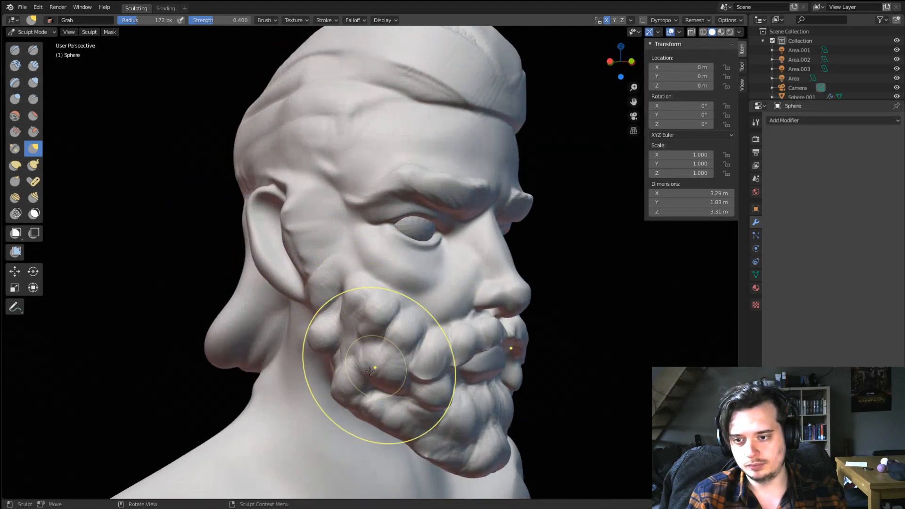
pyautogui.moveTo(365, 382); pyautogui.dragTo(356, 391)
pyautogui.moveTo(344, 378)
pyautogui.mouseDown(button='middle')
pyautogui.moveTo(302, 351)
pyautogui.moveTo(263, 344)
pyautogui.moveTo(317, 301)
pyautogui.moveTo(292, 333)
pyautogui.mouseUp(button='middle')
# Carve separations between the outer moustache curls with the Crease brush, reducing the radius to 49 px.
pyautogui.scroll(5, 303, 343)
pyautogui.scroll(-2, 308, 301)
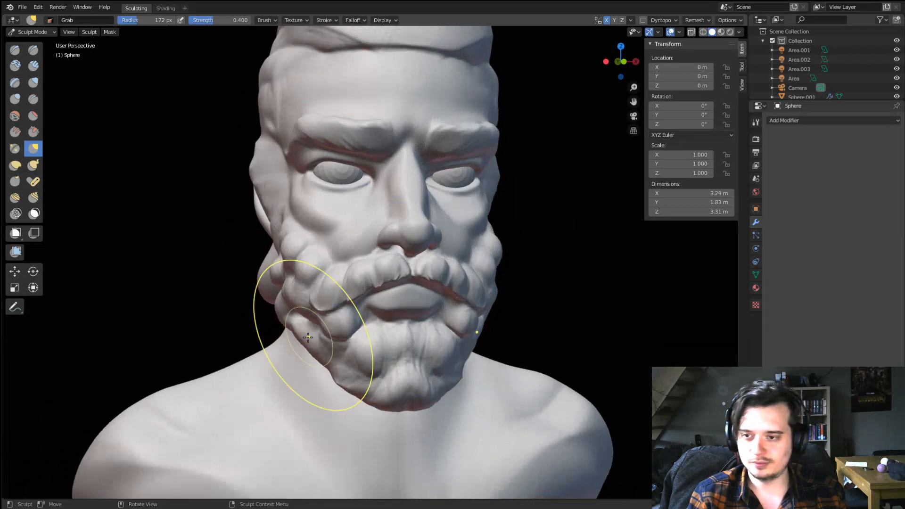
pyautogui.scroll(4, 302, 330)
pyautogui.click(33, 99)
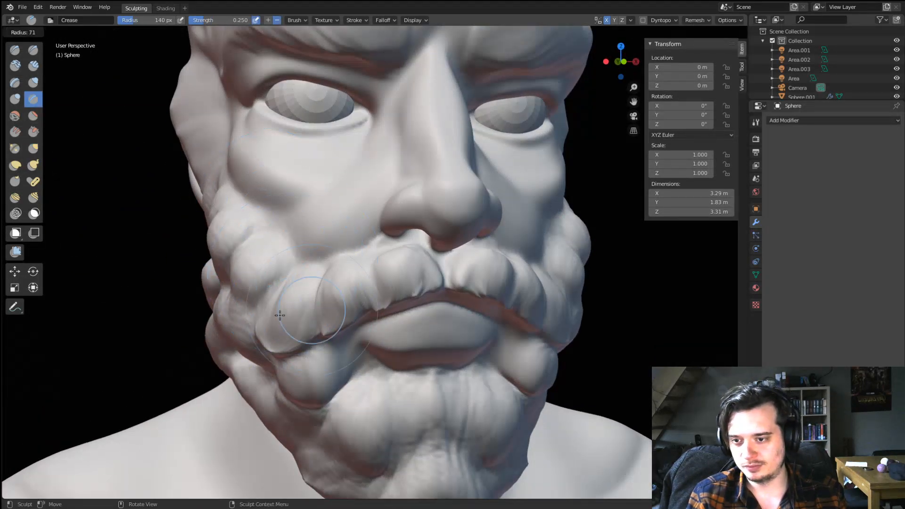
pyautogui.moveTo(354, 316); pyautogui.dragTo(359, 307, button='middle')
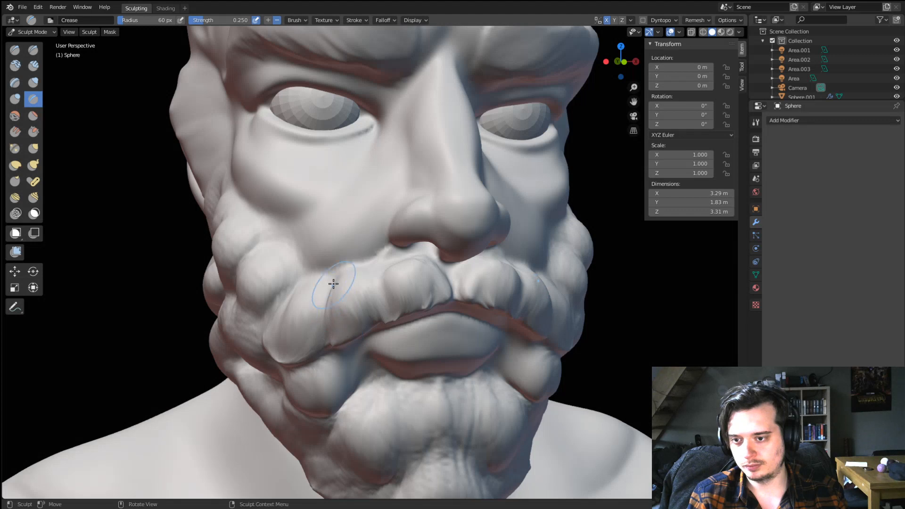
pyautogui.press('f')
pyautogui.moveTo(321, 322)
pyautogui.mouseDown()
pyautogui.moveTo(330, 346)
pyautogui.moveTo(349, 332)
pyautogui.mouseUp()
pyautogui.click(369, 303)
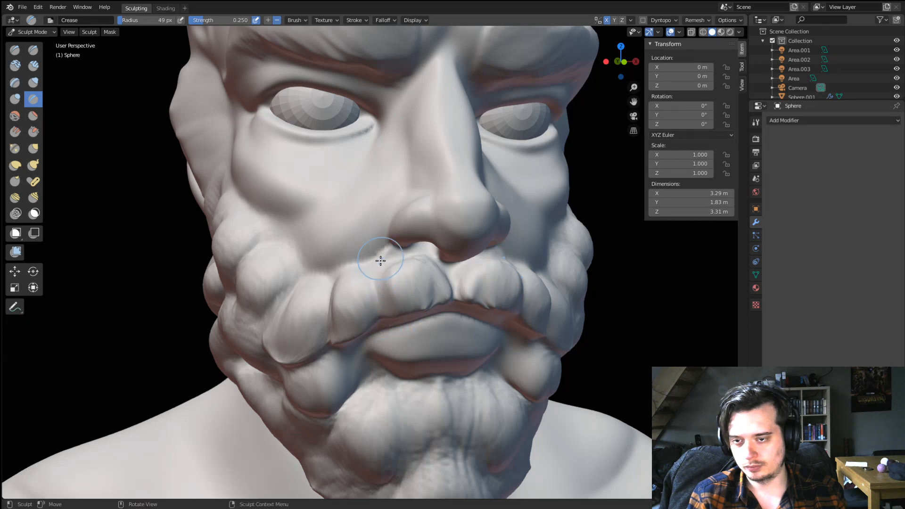
# Deepen the crease at the inner moustache curls below the nose with Crease at radius 49 px.
pyautogui.scroll(-3, 383, 259)
pyautogui.moveTo(357, 304); pyautogui.dragTo(326, 300, button='middle')
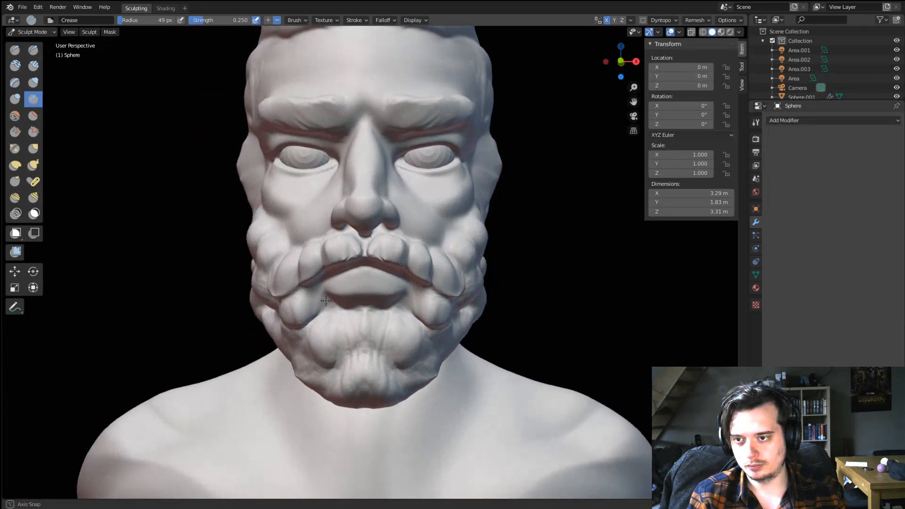
pyautogui.scroll(3, 326, 301)
pyautogui.moveTo(347, 231); pyautogui.dragTo(348, 249)
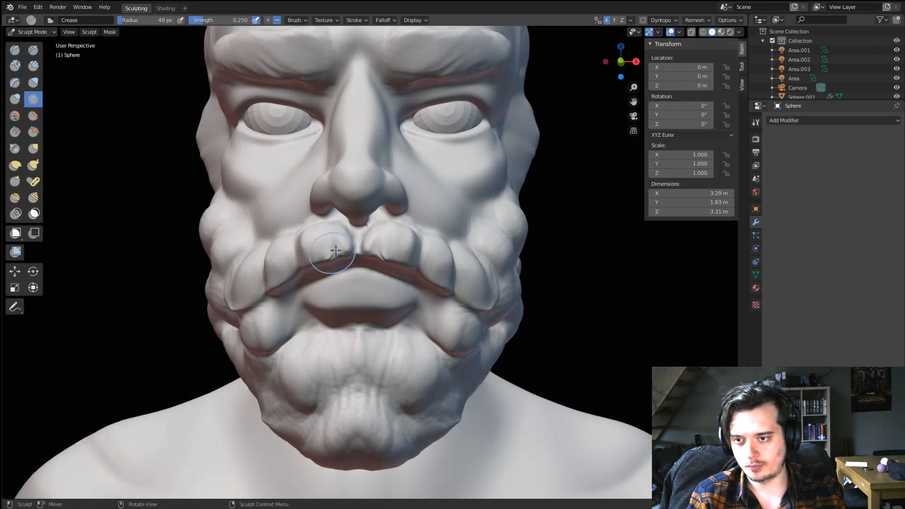
# Carve curved creases between the beard curls on the side of the chin with the Crease brush.
pyautogui.scroll(-2, 333, 258)
pyautogui.moveTo(318, 279)
pyautogui.mouseDown(button='middle')
pyautogui.moveTo(337, 278)
pyautogui.moveTo(339, 262)
pyautogui.mouseUp(button='middle')
pyautogui.scroll(2, 343, 269)
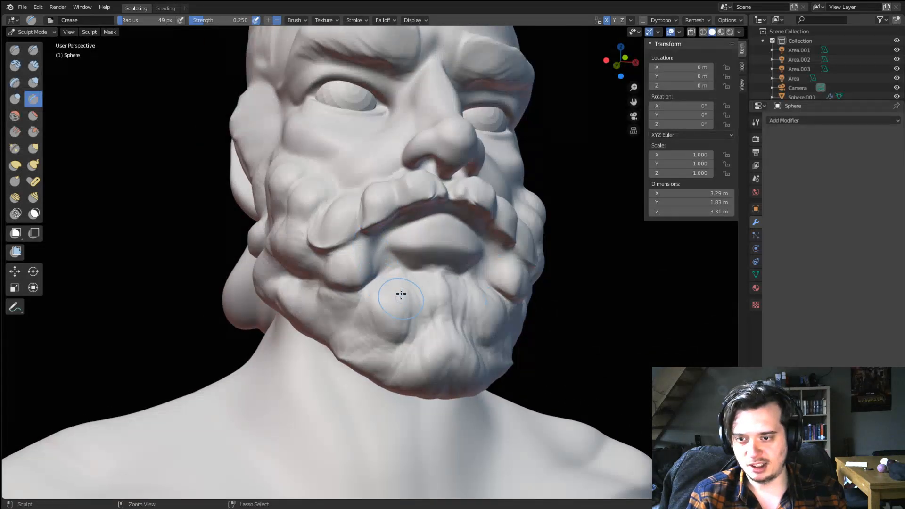
pyautogui.click(364, 329)
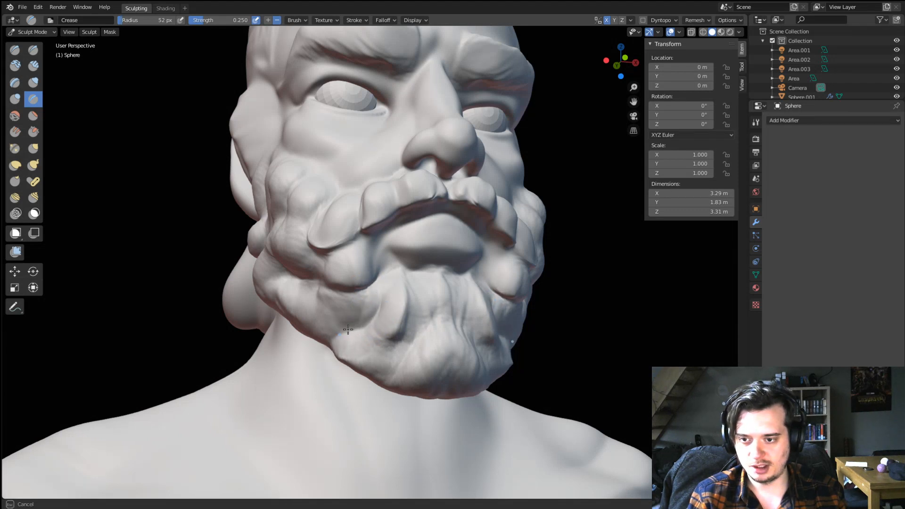
pyautogui.moveTo(355, 355); pyautogui.dragTo(388, 354)
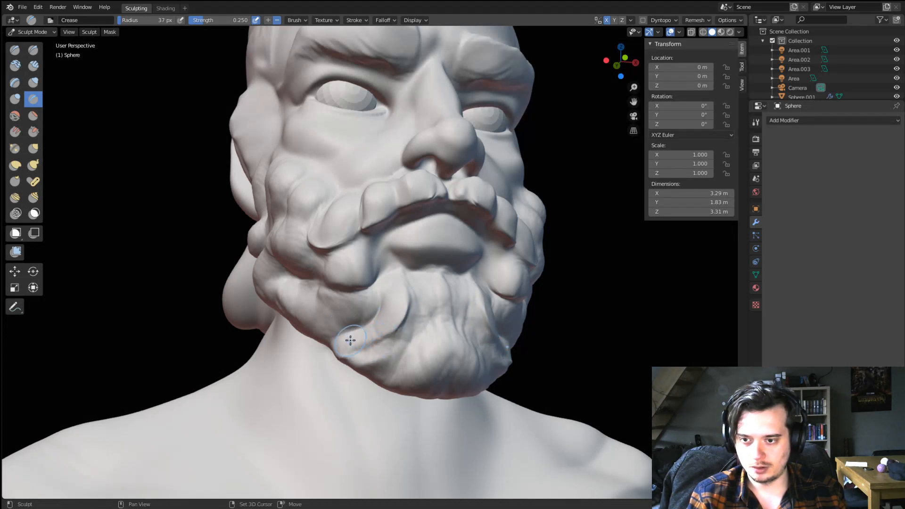
# Carve diverging creases between the beard curls on the chin with the Crease brush, starting at radius 60 px and reducing it to 36 px.
pyautogui.moveTo(409, 312)
pyautogui.mouseDown(button='middle')
pyautogui.moveTo(350, 303)
pyautogui.moveTo(374, 323)
pyautogui.mouseUp(button='middle')
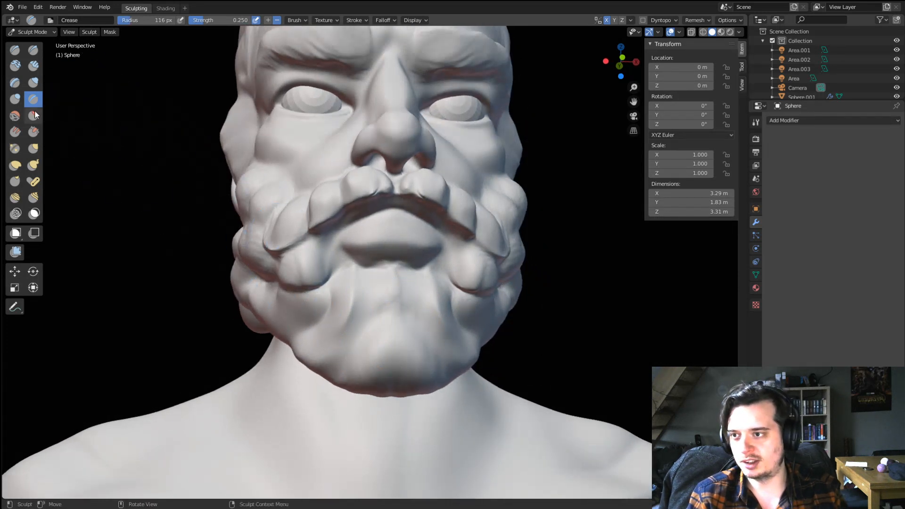
pyautogui.press('f')
pyautogui.click(366, 333)
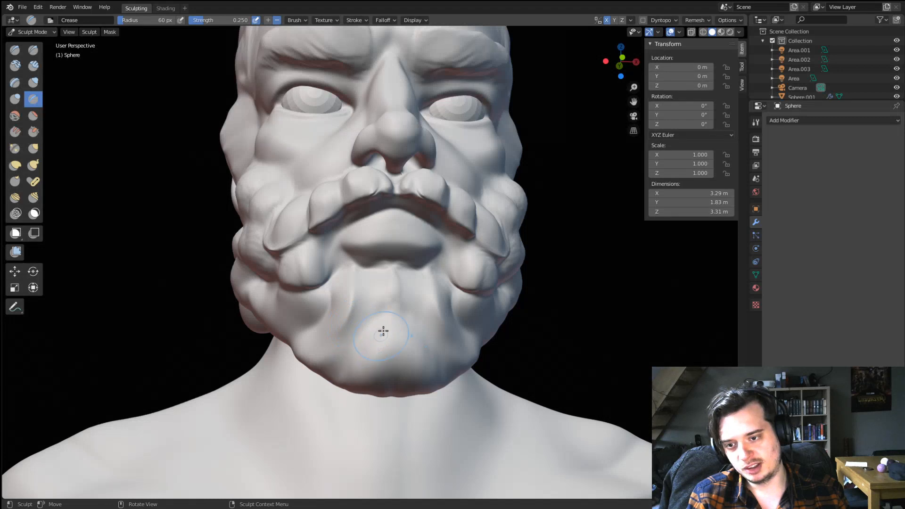
pyautogui.moveTo(391, 332)
pyautogui.mouseDown()
pyautogui.moveTo(313, 381)
pyautogui.moveTo(332, 373)
pyautogui.mouseUp()
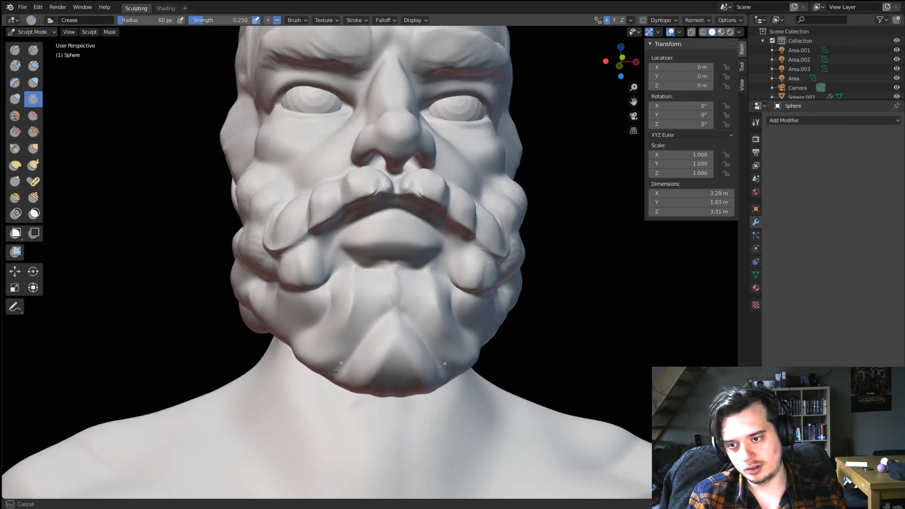
pyautogui.moveTo(354, 306); pyautogui.dragTo(317, 364)
pyautogui.press('f')
pyautogui.click(356, 319)
pyautogui.moveTo(395, 269); pyautogui.dragTo(350, 341)
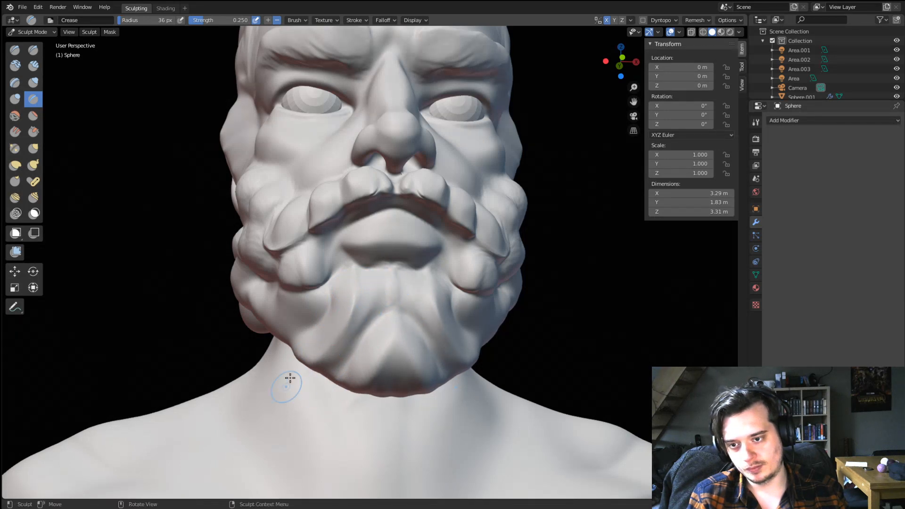
# Push the tip of the chin beard up and inward from the side with Grab at radius 198 px.
pyautogui.moveTo(290, 378)
pyautogui.mouseDown(button='middle')
pyautogui.moveTo(297, 373)
pyautogui.moveTo(284, 358)
pyautogui.moveTo(311, 349)
pyautogui.moveTo(359, 289)
pyautogui.moveTo(414, 303)
pyautogui.mouseUp(button='middle')
pyautogui.press('g')
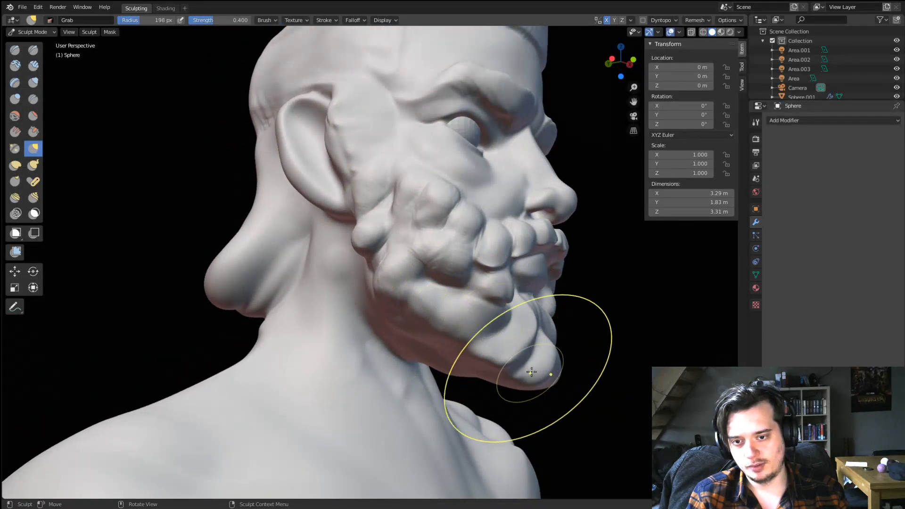
pyautogui.moveTo(532, 372); pyautogui.dragTo(507, 351)
pyautogui.moveTo(495, 343); pyautogui.dragTo(485, 329, button='middle')
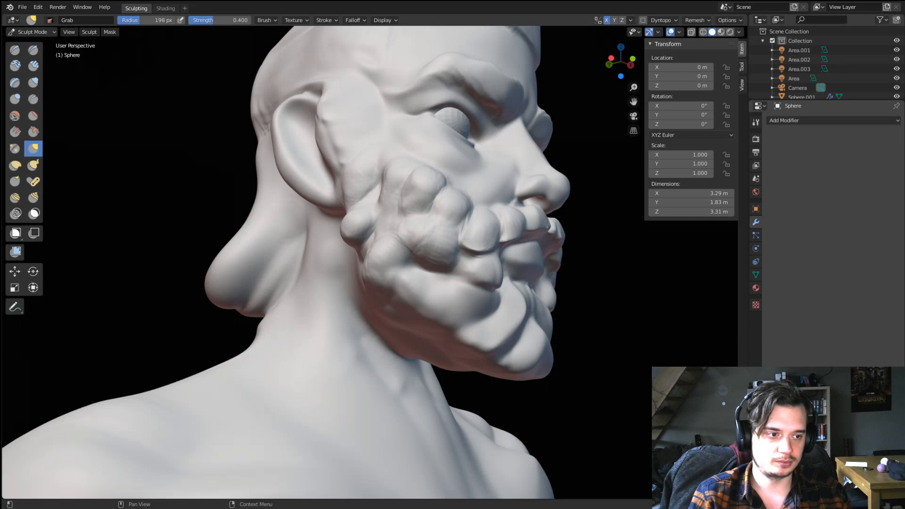
pyautogui.moveTo(536, 243); pyautogui.dragTo(495, 251, button='middle')
pyautogui.moveTo(437, 249)
pyautogui.mouseDown(button='middle')
pyautogui.moveTo(381, 264)
pyautogui.moveTo(363, 228)
pyautogui.moveTo(369, 333)
pyautogui.mouseUp(button='middle')
pyautogui.keyDown('ctrl'); pyautogui.moveTo(369, 333); pyautogui.dragTo(364, 267, button='middle'); pyautogui.keyUp('ctrl')
pyautogui.moveTo(364, 267)
pyautogui.mouseDown(button='middle')
pyautogui.moveTo(355, 227)
pyautogui.moveTo(394, 264)
pyautogui.mouseUp(button='middle')
# Adjust the upper eyelid area from the side with Grab, setting the radius to 180 px.
pyautogui.moveTo(424, 202); pyautogui.dragTo(468, 176, button='middle')
pyautogui.press('f')
pyautogui.click(495, 174)
pyautogui.moveTo(362, 130); pyautogui.dragTo(375, 121)
pyautogui.moveTo(376, 127)
pyautogui.mouseDown(button='middle')
pyautogui.moveTo(357, 137)
pyautogui.moveTo(366, 151)
pyautogui.moveTo(334, 151)
pyautogui.mouseUp(button='middle')
pyautogui.press('f')
pyautogui.click(344, 144)
pyautogui.press('f')
pyautogui.click(355, 182)
pyautogui.moveTo(249, 176); pyautogui.dragTo(264, 174)
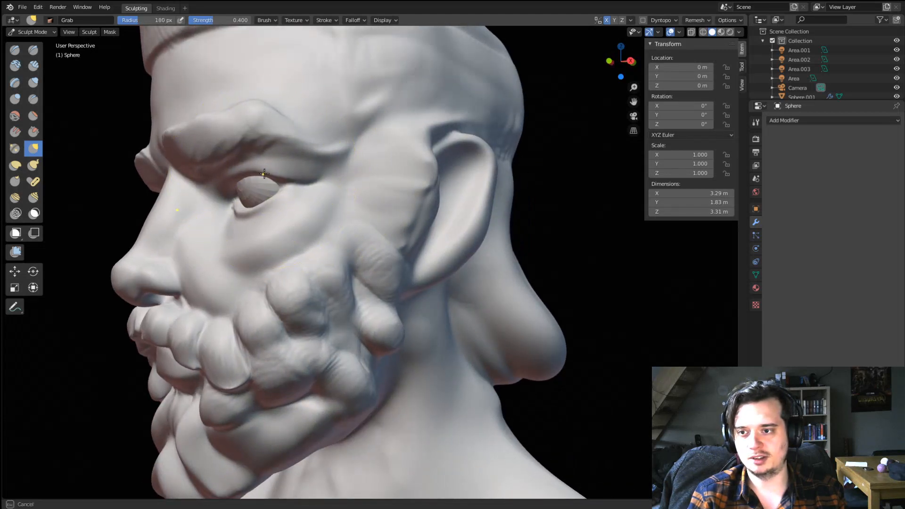
pyautogui.moveTo(250, 185); pyautogui.dragTo(303, 178, button='middle')
# Refine the upper eyelid's curve over the eyeball with Grab at radius 170 px, then 131 px.
pyautogui.press('f')
pyautogui.click(354, 166)
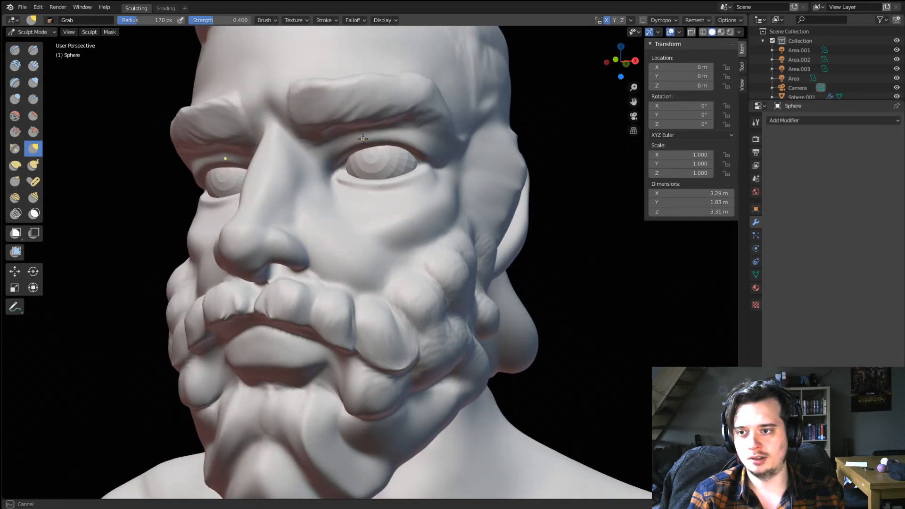
pyautogui.moveTo(363, 139); pyautogui.dragTo(363, 139)
pyautogui.press('f')
pyautogui.click(354, 142)
pyautogui.moveTo(373, 143); pyautogui.dragTo(406, 163, button='middle')
pyautogui.press('f')
pyautogui.click(457, 168)
pyautogui.moveTo(397, 183); pyautogui.dragTo(396, 180)
pyautogui.moveTo(395, 180)
pyautogui.mouseDown(button='middle')
pyautogui.moveTo(355, 176)
pyautogui.moveTo(374, 175)
pyautogui.mouseUp(button='middle')
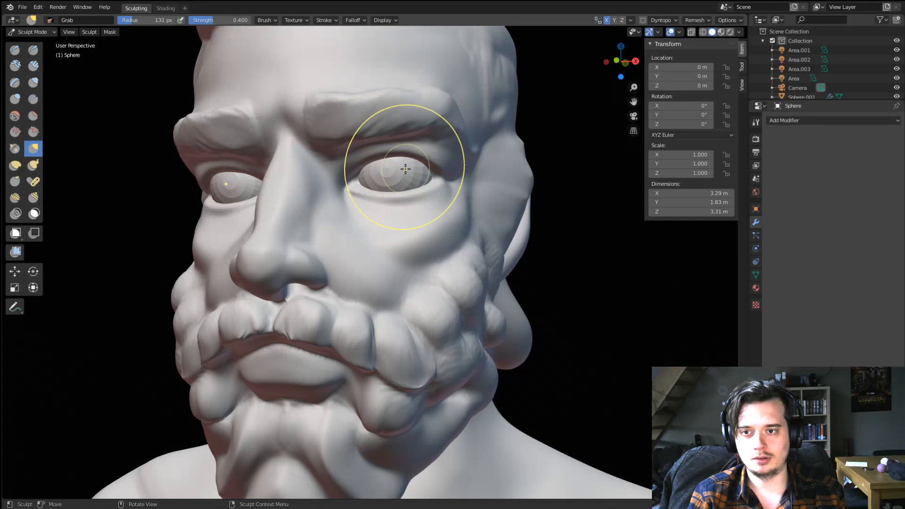
# Reshape the upper lid and the area under the brow with Grab, starting at radius 112 px.
pyautogui.click(421, 166)
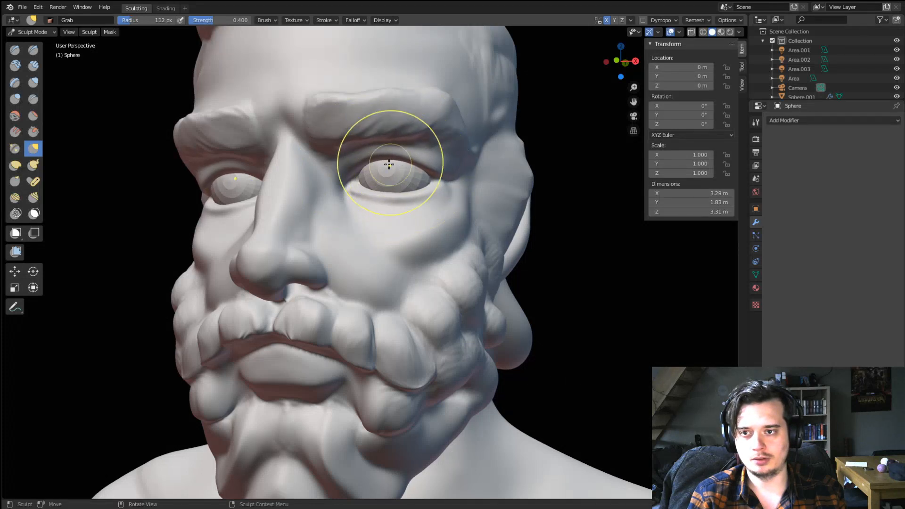
pyautogui.moveTo(385, 165); pyautogui.dragTo(398, 148, button='middle')
pyautogui.press('f')
pyautogui.click(436, 142)
pyautogui.moveTo(436, 141); pyautogui.dragTo(448, 126)
pyautogui.moveTo(377, 134); pyautogui.dragTo(405, 146, button='middle')
pyautogui.moveTo(405, 145); pyautogui.dragTo(387, 163)
pyautogui.moveTo(387, 163); pyautogui.dragTo(400, 164, button='middle')
# Fine-tune the eyelid contours from the three-quarter and front views with Grab at radius 128 px.
pyautogui.press('f')
pyautogui.click(509, 168)
pyautogui.moveTo(408, 137); pyautogui.dragTo(399, 146)
pyautogui.moveTo(400, 147)
pyautogui.mouseDown(button='middle')
pyautogui.moveTo(362, 151)
pyautogui.moveTo(339, 170)
pyautogui.moveTo(363, 178)
pyautogui.mouseUp(button='middle')
pyautogui.press('f')
pyautogui.click(312, 172)
pyautogui.press('f')
pyautogui.click(346, 185)
pyautogui.moveTo(385, 182); pyautogui.dragTo(385, 179)
pyautogui.moveTo(385, 181); pyautogui.dragTo(413, 185, button='middle')
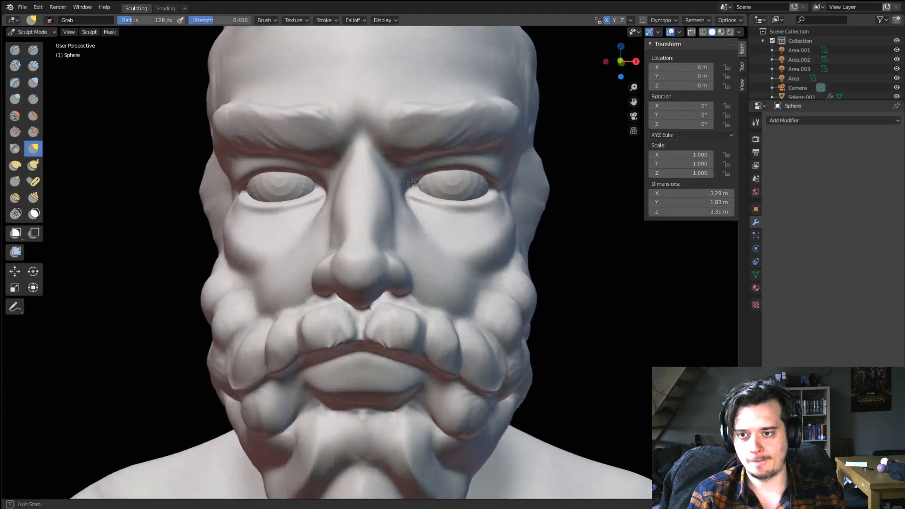
pyautogui.scroll(-5, 317, 202)
pyautogui.moveTo(317, 202)
pyautogui.mouseDown(button='middle')
pyautogui.moveTo(366, 201)
pyautogui.moveTo(318, 204)
pyautogui.mouseUp(button='middle')
pyautogui.scroll(5, 319, 204)
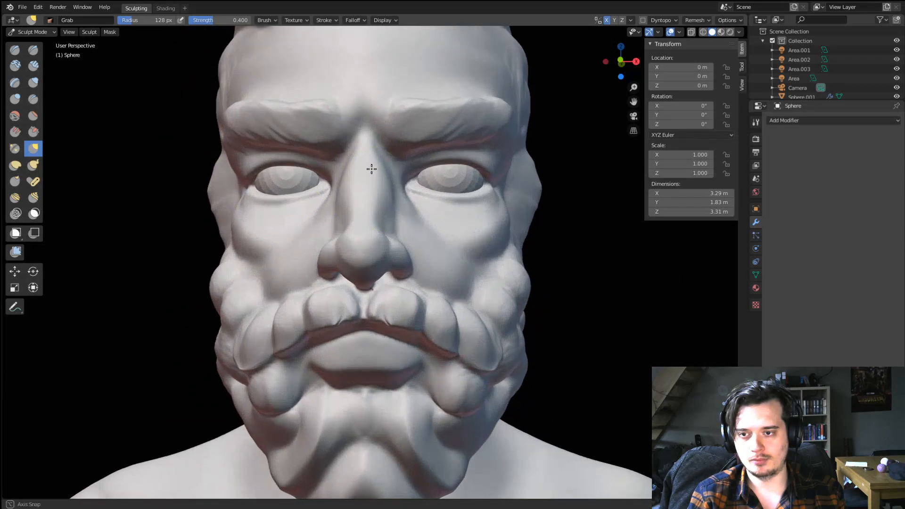
# Reposition the outer corner of the upper eyelid with Grab, setting the radius to 111 px and reducing it to 94 px.
pyautogui.press('f')
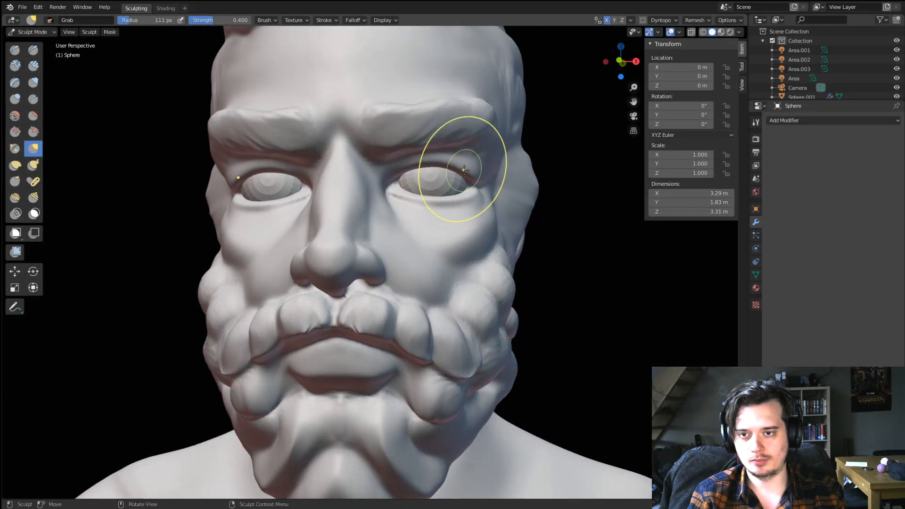
pyautogui.moveTo(464, 171); pyautogui.dragTo(484, 171)
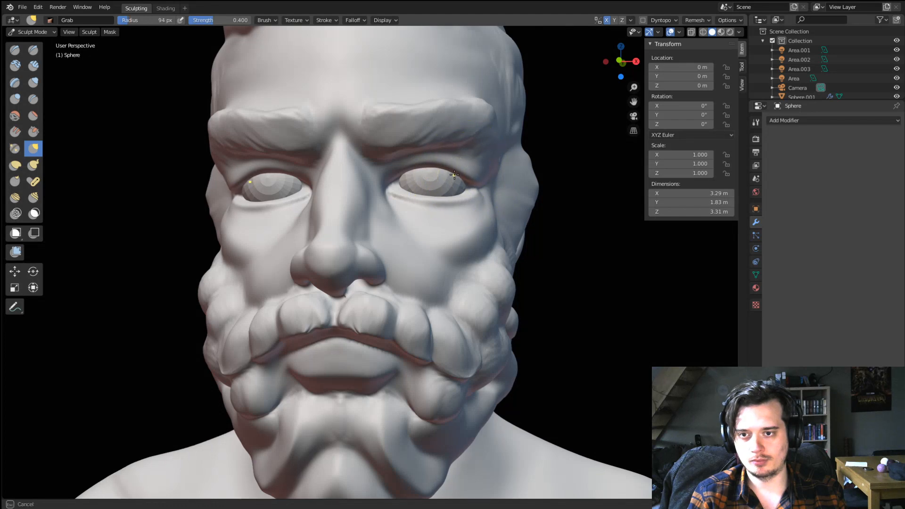
pyautogui.moveTo(443, 171); pyautogui.dragTo(394, 175, button='middle')
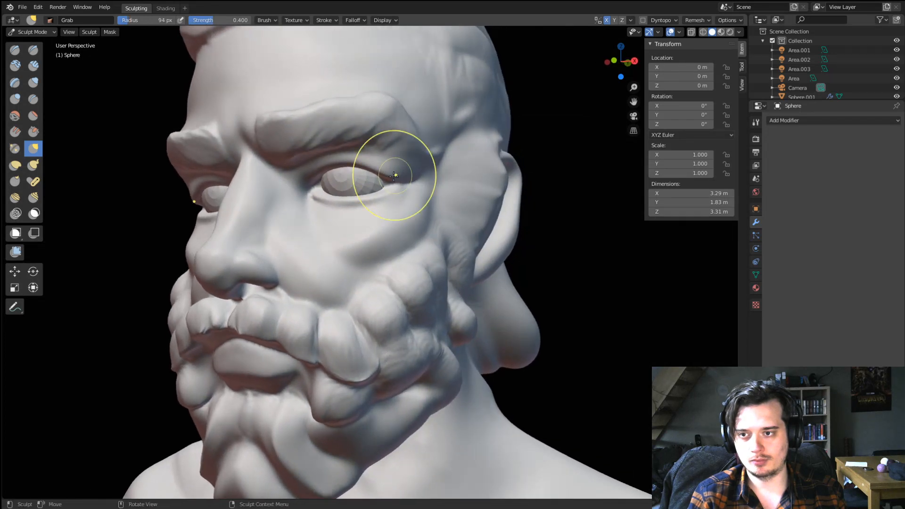
pyautogui.press('f')
pyautogui.click(311, 190)
pyautogui.scroll(-4, 343, 229)
pyautogui.moveTo(350, 240); pyautogui.dragTo(411, 235, button='middle')
pyautogui.scroll(2, 411, 235)
pyautogui.moveTo(409, 198); pyautogui.dragTo(380, 188, button='middle')
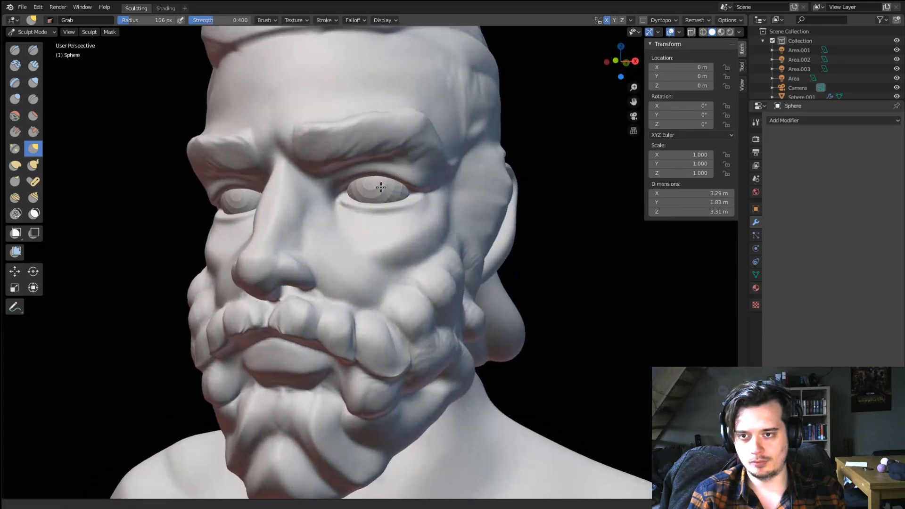
pyautogui.scroll(2, 379, 188)
# Define the fold above the upper eyelid and the line under the lower lid with the Crease brush, reducing the radius to 42 px.
pyautogui.click(32, 100)
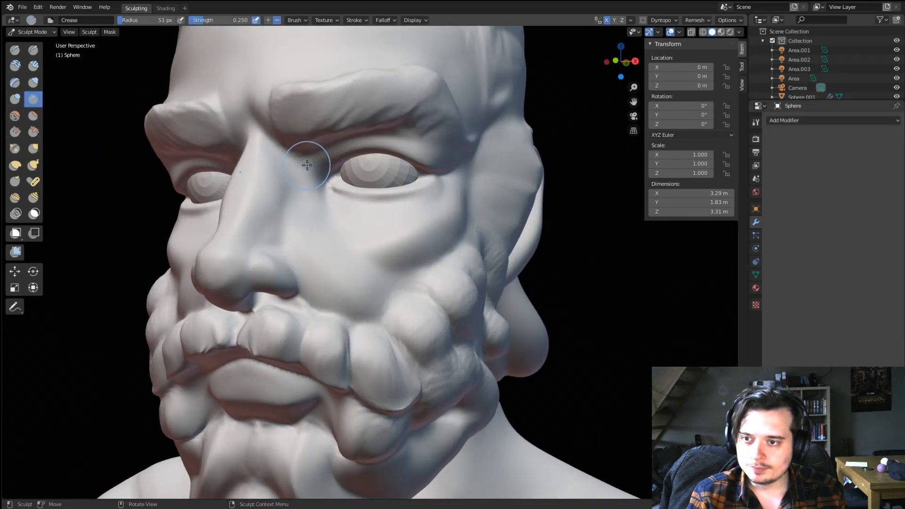
pyautogui.moveTo(379, 135); pyautogui.dragTo(468, 157)
pyautogui.moveTo(334, 198)
pyautogui.mouseDown()
pyautogui.moveTo(418, 202)
pyautogui.moveTo(441, 189)
pyautogui.mouseUp()
pyautogui.moveTo(339, 194)
pyautogui.mouseDown()
pyautogui.moveTo(418, 194)
pyautogui.moveTo(445, 179)
pyautogui.mouseUp()
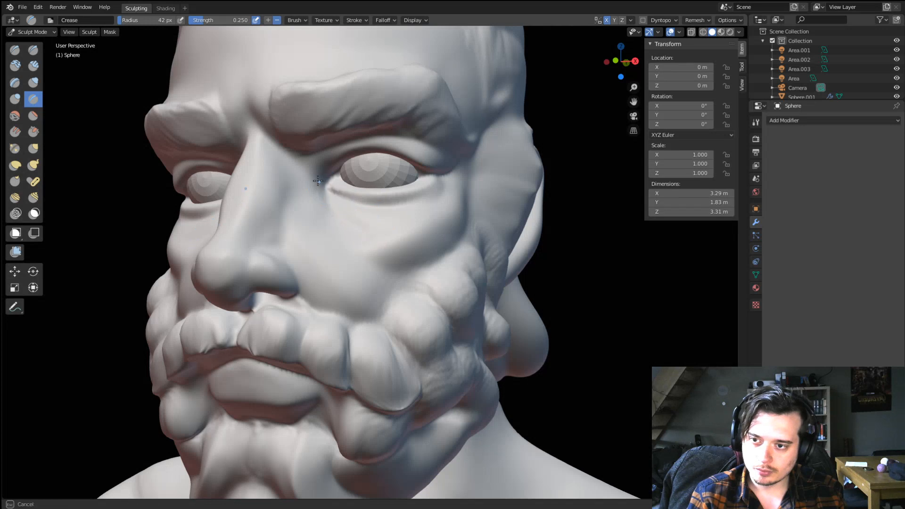
pyautogui.moveTo(422, 220)
pyautogui.mouseDown(button='middle')
pyautogui.moveTo(373, 198)
pyautogui.moveTo(365, 146)
pyautogui.mouseUp(button='middle')
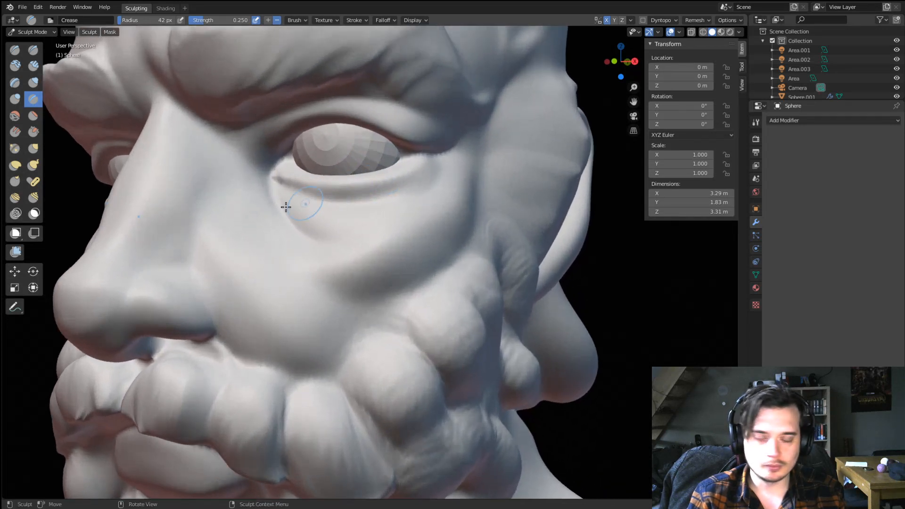
# Carve the fold between the nose and cheek below the inner eye corner with Crease at radius 55 px.
pyautogui.press('f')
pyautogui.click(285, 212)
pyautogui.hotkey('ctrl', 'z')
pyautogui.press('f')
pyautogui.click(259, 186)
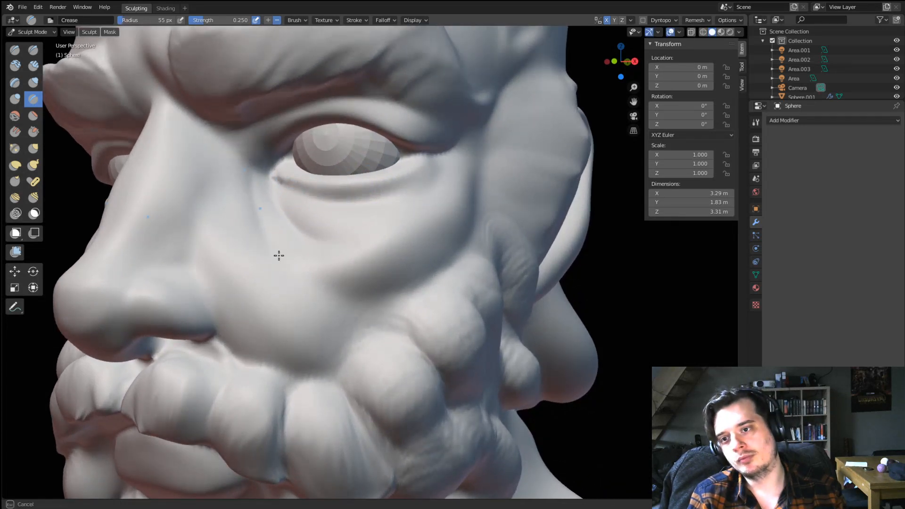
pyautogui.keyDown('ctrl'); pyautogui.moveTo(261, 186); pyautogui.dragTo(287, 273, button='middle'); pyautogui.keyUp('ctrl')
# Sharpen the crease at the outer corner of the eye with Crease at radius 21 px.
pyautogui.moveTo(287, 235)
pyautogui.mouseDown(button='middle')
pyautogui.moveTo(332, 218)
pyautogui.moveTo(313, 219)
pyautogui.mouseUp(button='middle')
pyautogui.moveTo(315, 224)
pyautogui.keyDown('ctrl'); pyautogui.mouseDown(button='middle')
pyautogui.moveTo(324, 189)
pyautogui.moveTo(354, 200)
pyautogui.mouseUp(button='middle'); pyautogui.keyUp('ctrl')
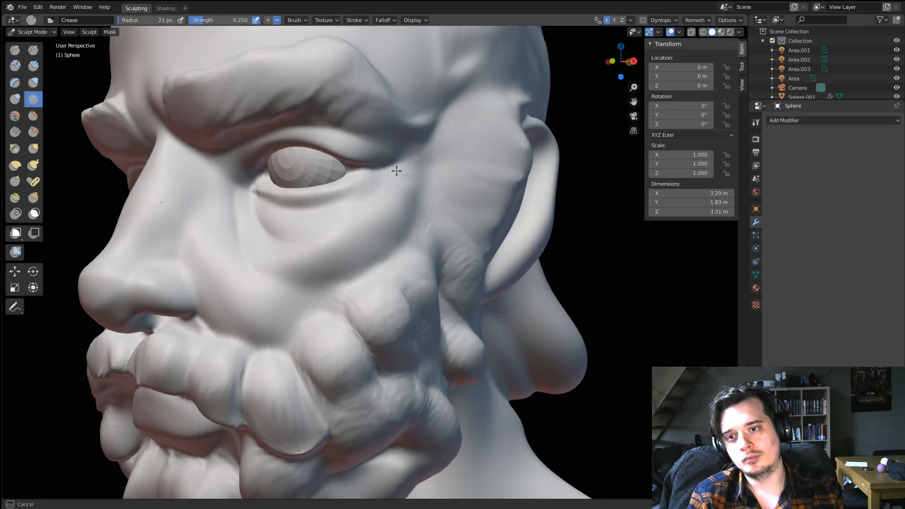
pyautogui.click(386, 175)
pyautogui.keyDown('ctrl'); pyautogui.moveTo(366, 170); pyautogui.dragTo(381, 213, button='middle'); pyautogui.keyUp('ctrl')
pyautogui.moveTo(398, 182)
pyautogui.mouseDown(button='middle')
pyautogui.moveTo(428, 171)
pyautogui.moveTo(414, 157)
pyautogui.moveTo(427, 125)
pyautogui.mouseUp(button='middle')
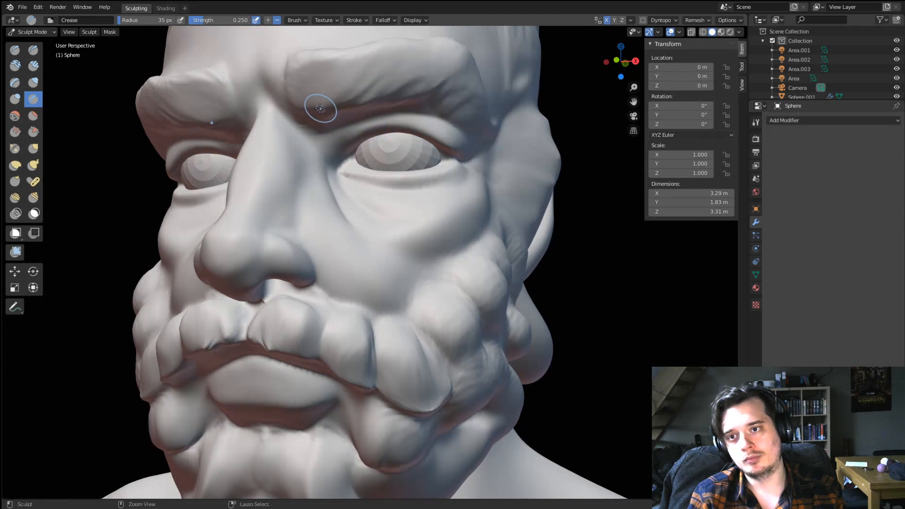
# Carve slanted hair-strand grooves across the eyebrows with Crease at radius 34 to 35 px.
pyautogui.moveTo(376, 73); pyautogui.dragTo(392, 59)
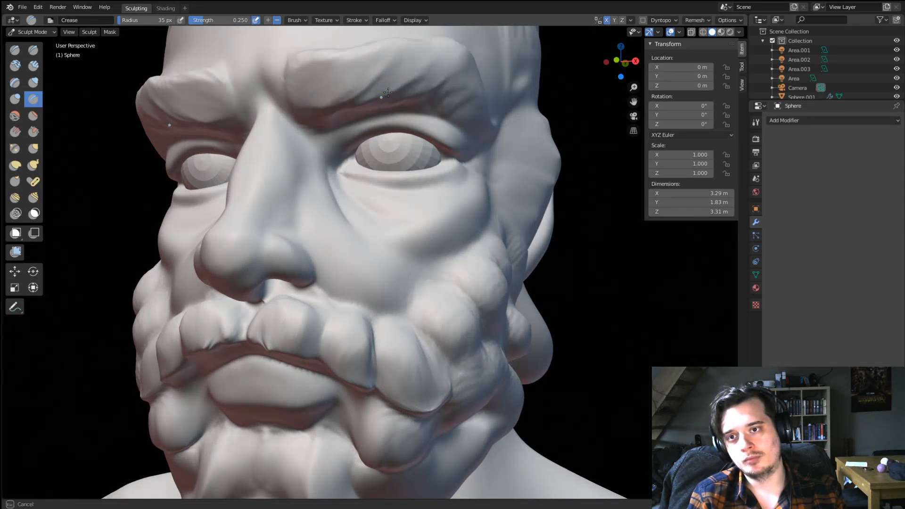
pyautogui.moveTo(388, 93); pyautogui.dragTo(421, 78)
pyautogui.moveTo(360, 102); pyautogui.dragTo(418, 55)
pyautogui.moveTo(394, 85); pyautogui.dragTo(413, 61)
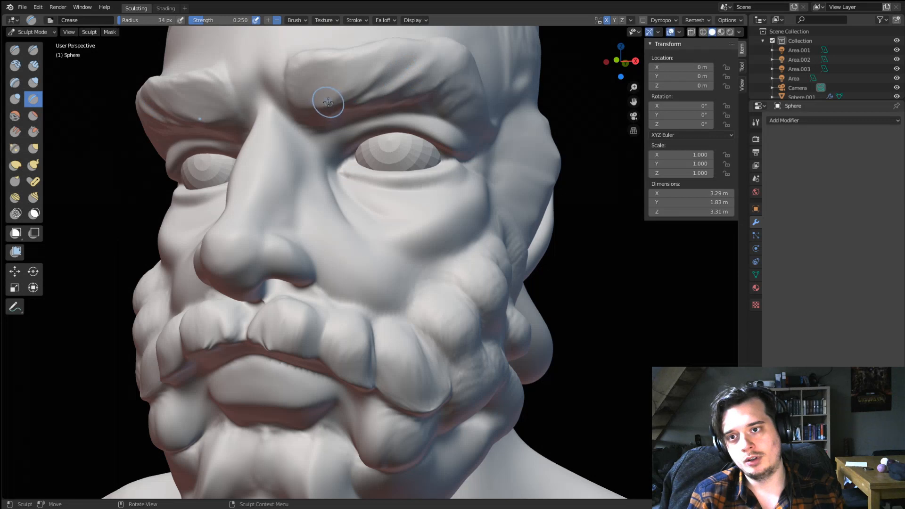
pyautogui.moveTo(328, 102); pyautogui.dragTo(360, 60)
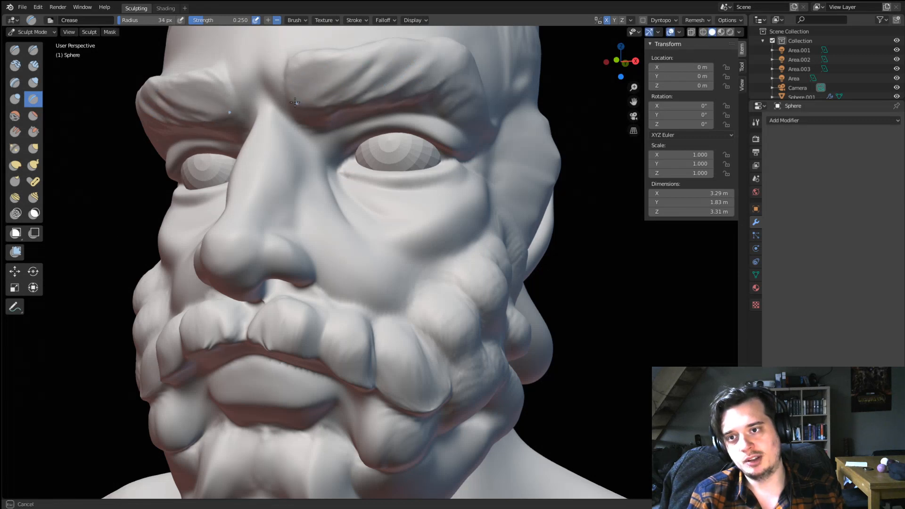
pyautogui.moveTo(309, 83)
pyautogui.mouseDown()
pyautogui.moveTo(313, 70)
pyautogui.moveTo(289, 93)
pyautogui.moveTo(311, 57)
pyautogui.mouseUp()
# Shape the upper edge of the eyebrows with Grab, reducing the radius to 35 px.
pyautogui.scroll(-3, 315, 93)
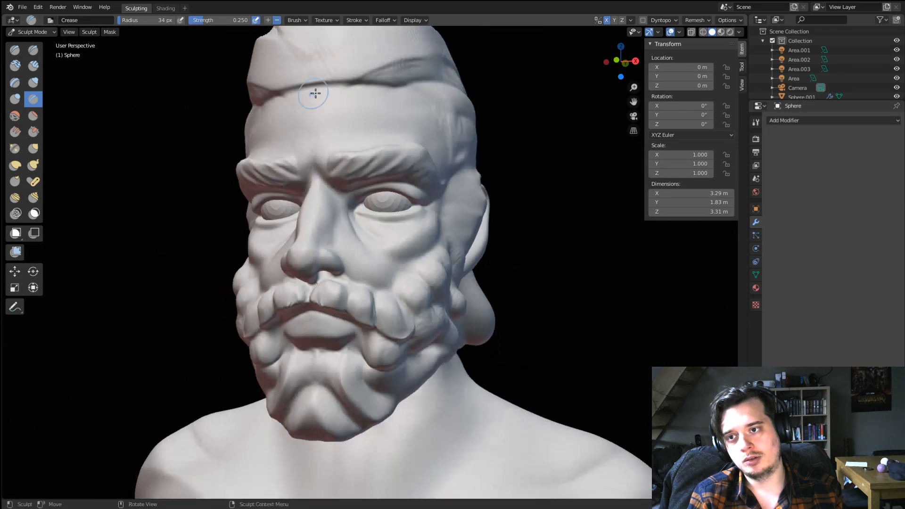
pyautogui.moveTo(316, 93)
pyautogui.mouseDown(button='middle')
pyautogui.moveTo(333, 81)
pyautogui.moveTo(323, 81)
pyautogui.moveTo(344, 85)
pyautogui.mouseUp(button='middle')
pyautogui.scroll(3, 329, 81)
pyautogui.scroll(-2, 342, 101)
pyautogui.press('g')
pyautogui.moveTo(339, 121)
pyautogui.mouseDown()
pyautogui.moveTo(349, 138)
pyautogui.moveTo(348, 112)
pyautogui.moveTo(353, 118)
pyautogui.mouseUp()
pyautogui.press('f')
pyautogui.click(350, 135)
pyautogui.press('f')
pyautogui.click(344, 112)
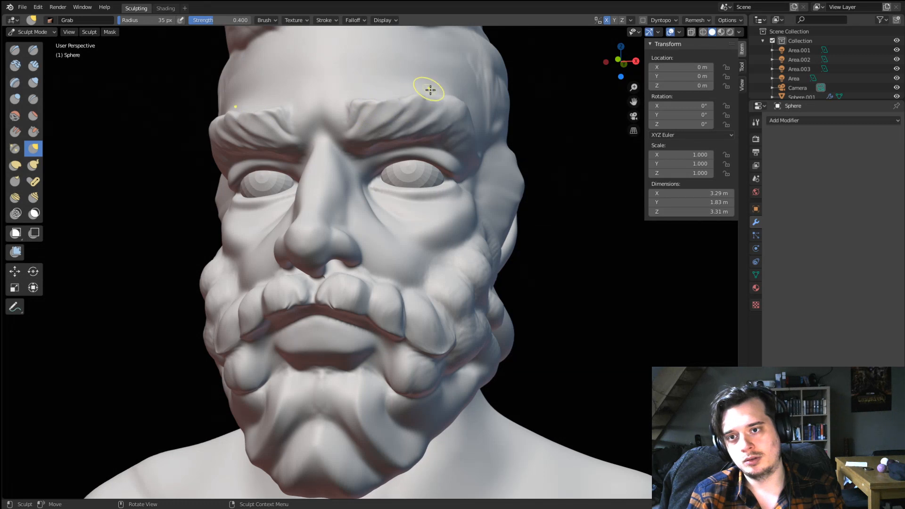
pyautogui.moveTo(442, 96); pyautogui.dragTo(440, 95)
pyautogui.moveTo(440, 95); pyautogui.dragTo(401, 87, button='middle')
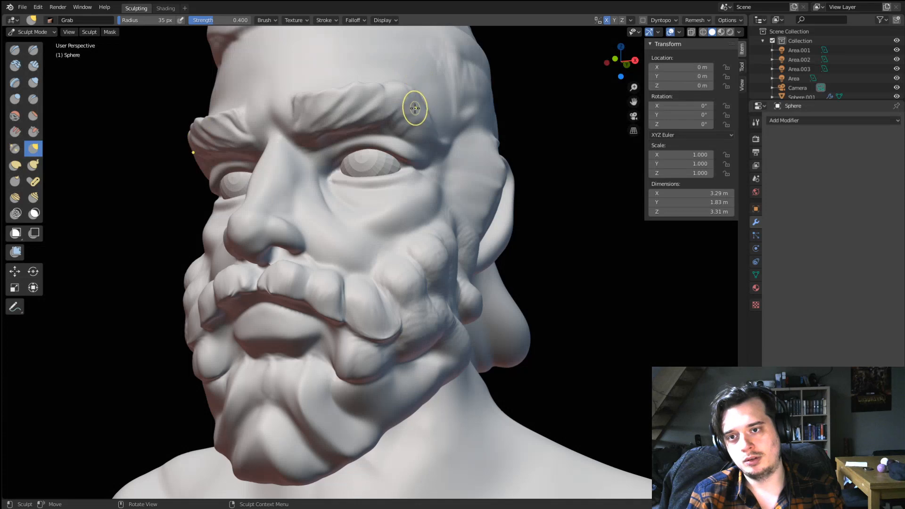
# Carve a groove into the side hair above the temple with Crease at radius 37 px.
pyautogui.moveTo(432, 123); pyautogui.dragTo(442, 93, button='middle')
pyautogui.scroll(6, 434, 86)
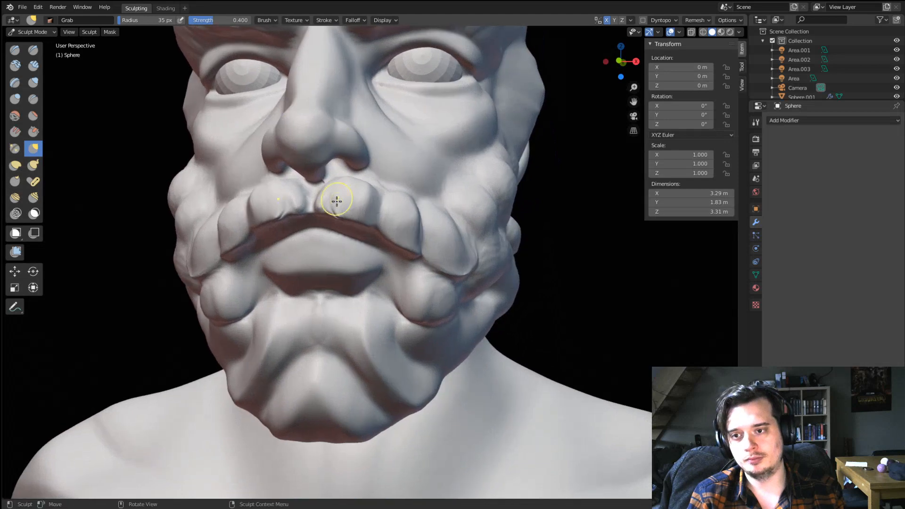
pyautogui.scroll(-3, 337, 202)
pyautogui.moveTo(339, 202); pyautogui.dragTo(282, 229, button='middle')
pyautogui.scroll(2, 256, 187)
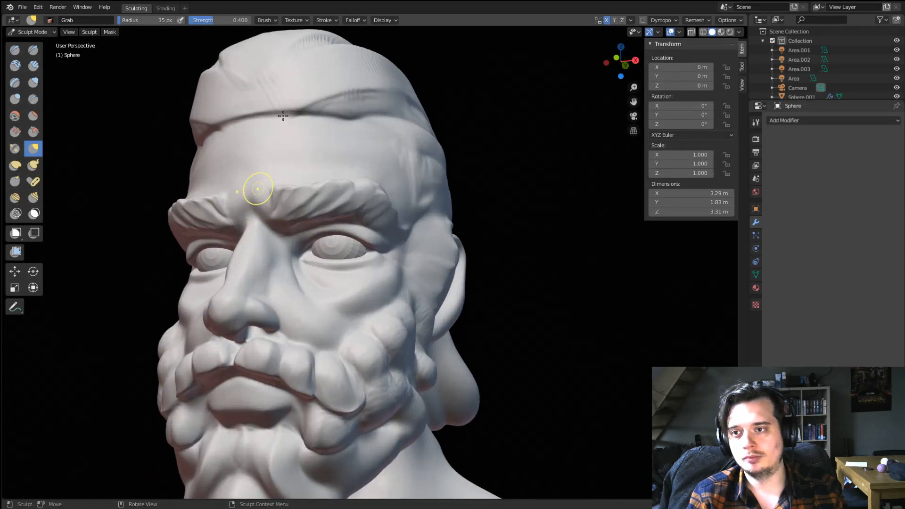
pyautogui.moveTo(283, 115); pyautogui.dragTo(283, 133, button='middle')
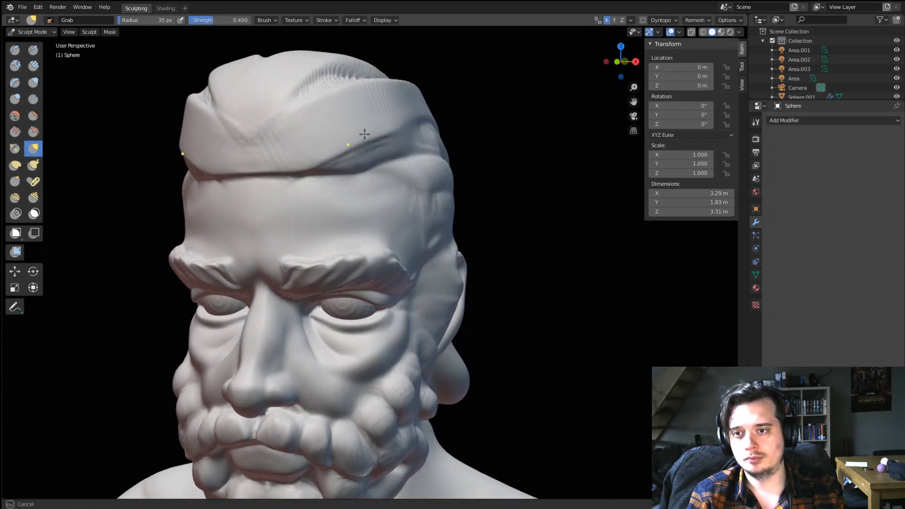
pyautogui.moveTo(365, 134)
pyautogui.mouseDown(button='middle')
pyautogui.moveTo(358, 126)
pyautogui.moveTo(282, 177)
pyautogui.mouseUp(button='middle')
pyautogui.hotkey('shift', 'c')
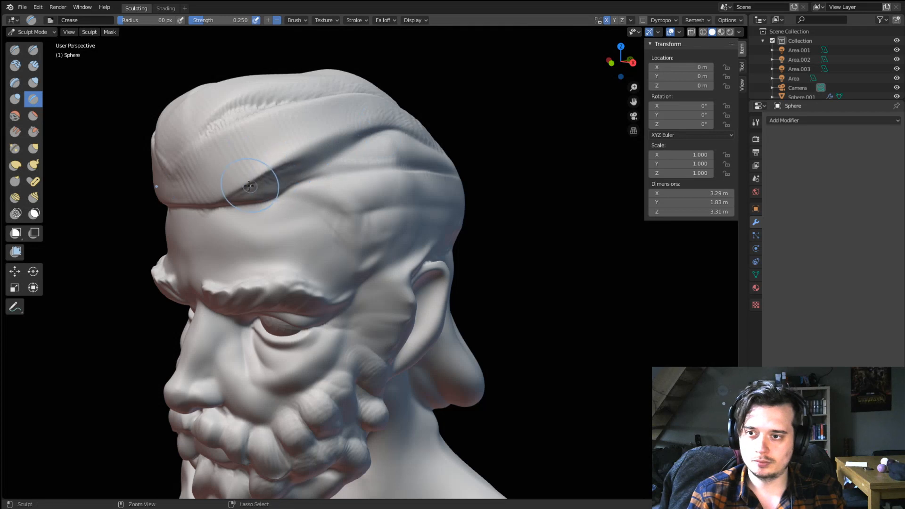
pyautogui.moveTo(254, 177); pyautogui.dragTo(298, 161, button='middle')
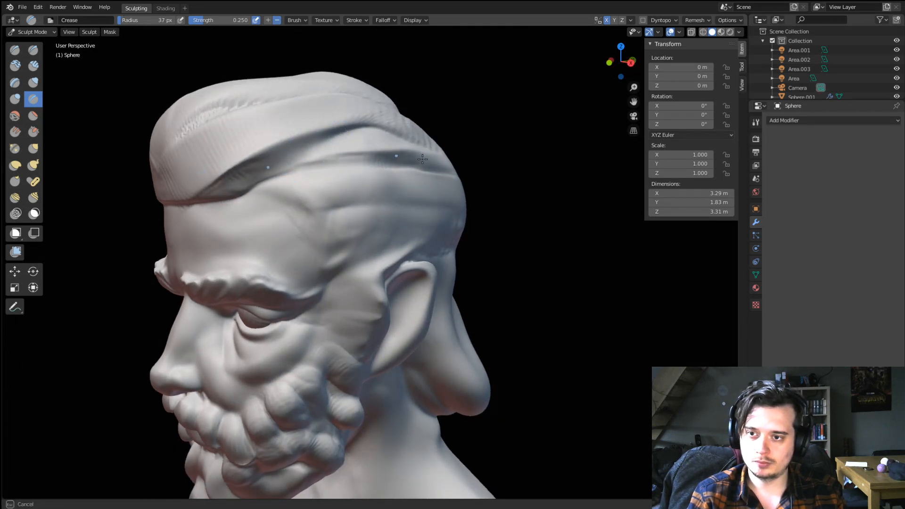
pyautogui.moveTo(268, 193); pyautogui.dragTo(278, 198, button='middle')
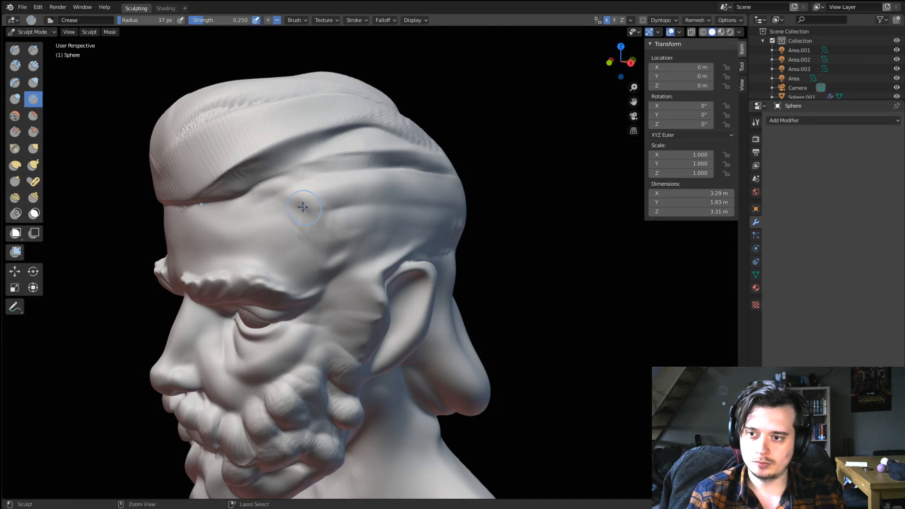
pyautogui.moveTo(246, 198); pyautogui.dragTo(270, 178)
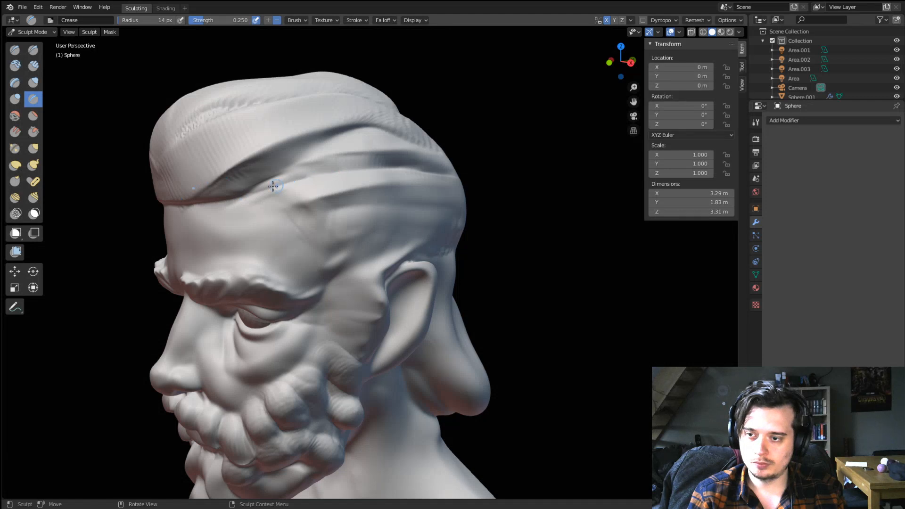
# Deepen the groove below the swept-back front hair mass with Crease at radius 36 px, then 57 px.
pyautogui.press('f')
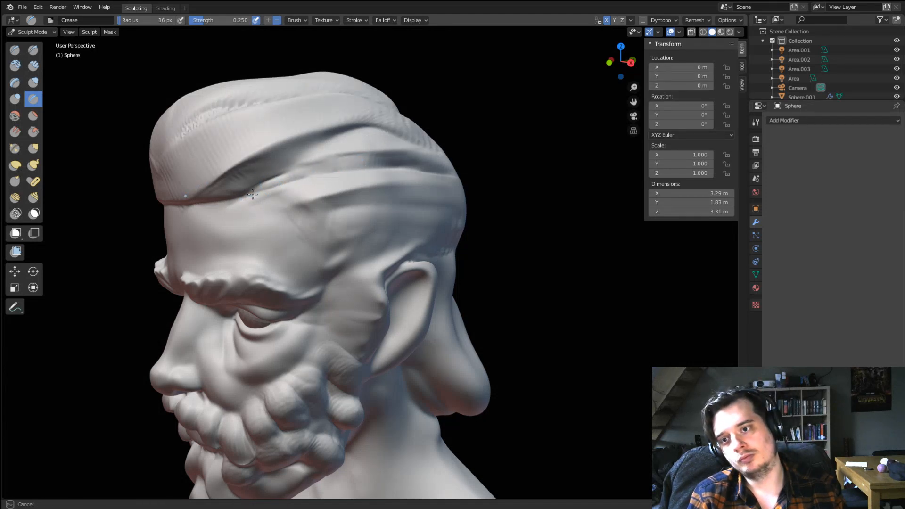
pyautogui.moveTo(256, 189); pyautogui.dragTo(286, 175)
pyautogui.moveTo(236, 187); pyautogui.dragTo(370, 128)
pyautogui.moveTo(318, 144); pyautogui.dragTo(379, 129)
pyautogui.moveTo(377, 130); pyautogui.dragTo(346, 138, button='middle')
pyautogui.press('f')
pyautogui.click(335, 148)
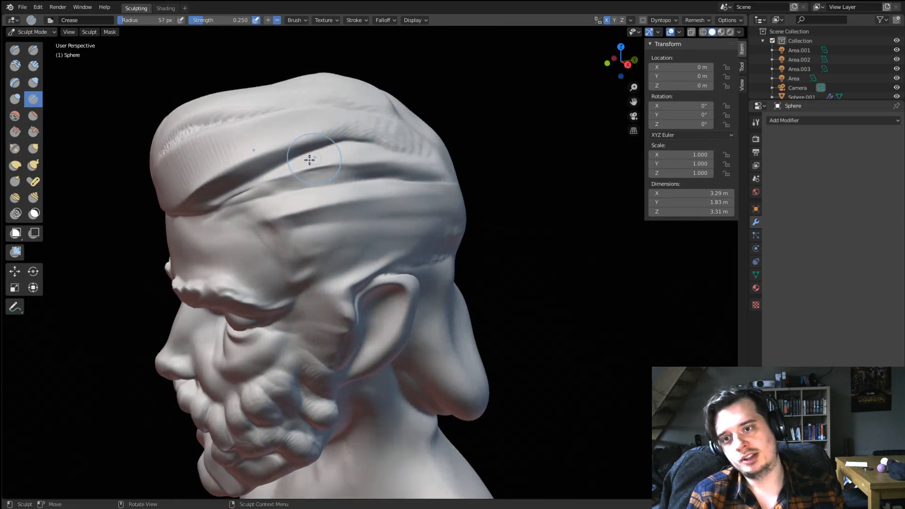
pyautogui.moveTo(309, 160); pyautogui.dragTo(370, 144)
pyautogui.moveTo(366, 146); pyautogui.dragTo(380, 140, button='middle')
# Separate the swept-back side hair into strands above the temple with Crease at radius 28 px.
pyautogui.press('f')
pyautogui.click(298, 166)
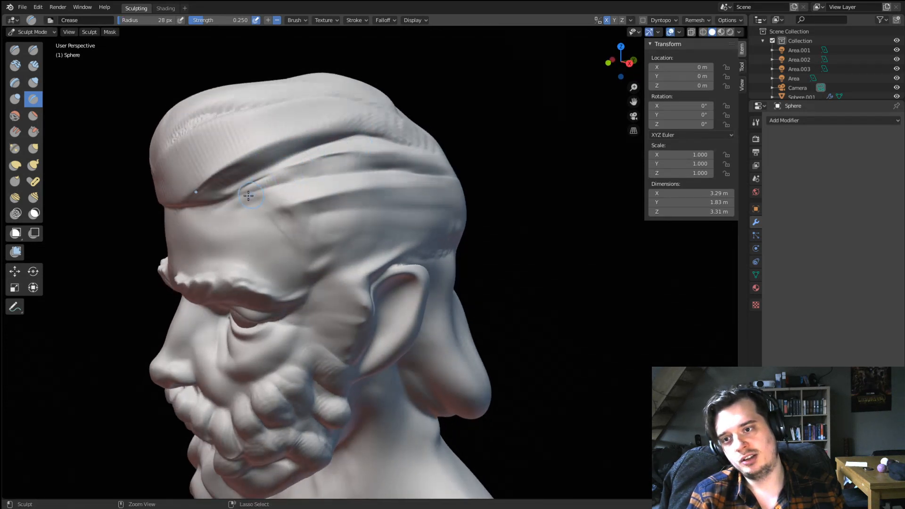
pyautogui.moveTo(237, 202); pyautogui.dragTo(328, 149)
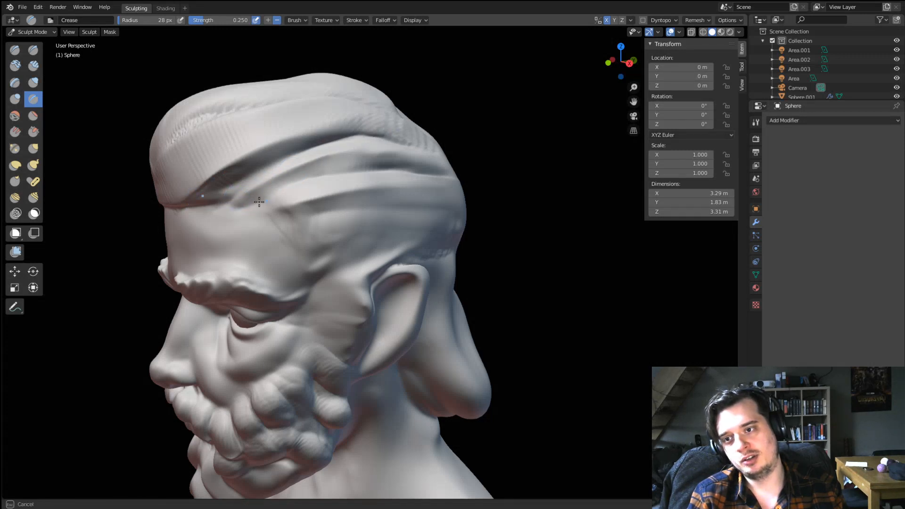
pyautogui.moveTo(258, 201)
pyautogui.mouseDown()
pyautogui.moveTo(287, 188)
pyautogui.moveTo(374, 180)
pyautogui.mouseUp()
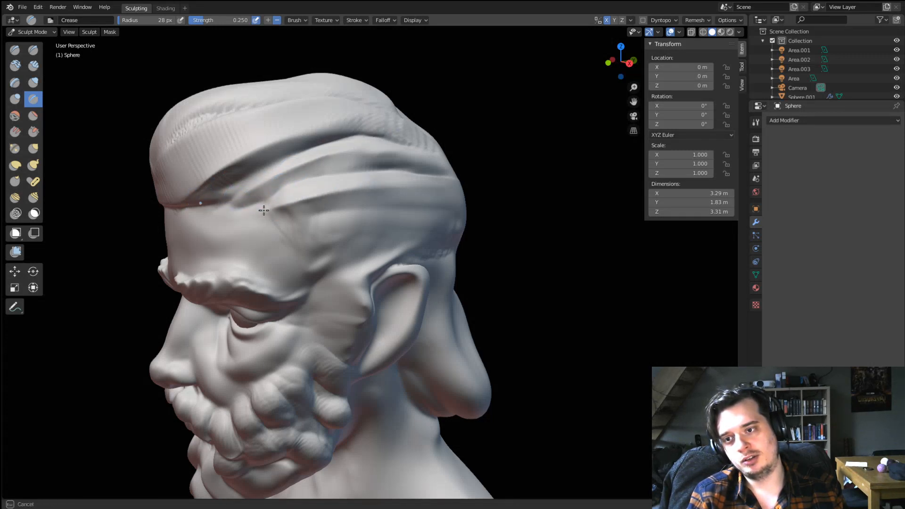
pyautogui.moveTo(271, 217); pyautogui.dragTo(358, 207)
pyautogui.moveTo(397, 147)
pyautogui.mouseDown(button='middle')
pyautogui.moveTo(434, 210)
pyautogui.moveTo(430, 143)
pyautogui.mouseUp(button='middle')
pyautogui.moveTo(315, 189)
pyautogui.mouseDown()
pyautogui.moveTo(414, 137)
pyautogui.moveTo(396, 142)
pyautogui.mouseUp()
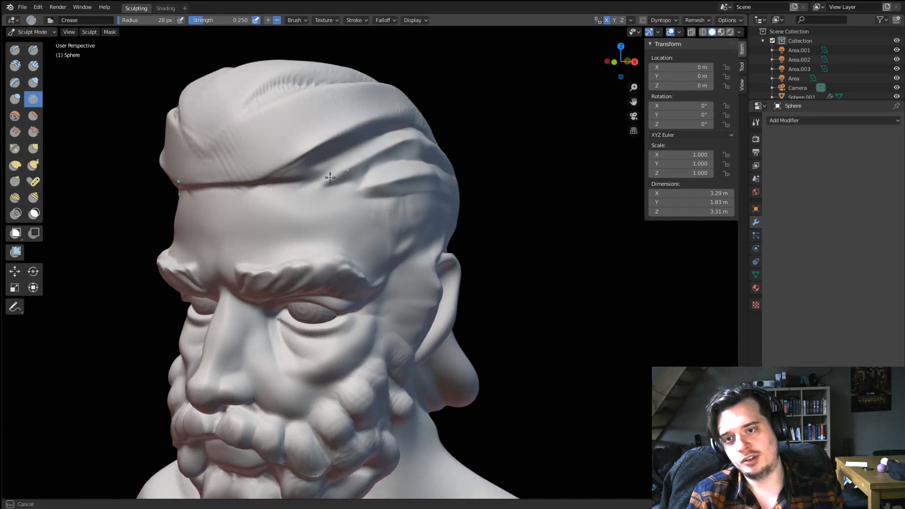
pyautogui.moveTo(300, 179)
pyautogui.mouseDown()
pyautogui.moveTo(279, 188)
pyautogui.moveTo(400, 129)
pyautogui.moveTo(318, 185)
pyautogui.moveTo(330, 167)
pyautogui.mouseUp()
# Reshape the strand ends along the temple hairline with Grab at radius 54 px, then 35 px.
pyautogui.moveTo(330, 167); pyautogui.dragTo(372, 155, button='middle')
pyautogui.press('g')
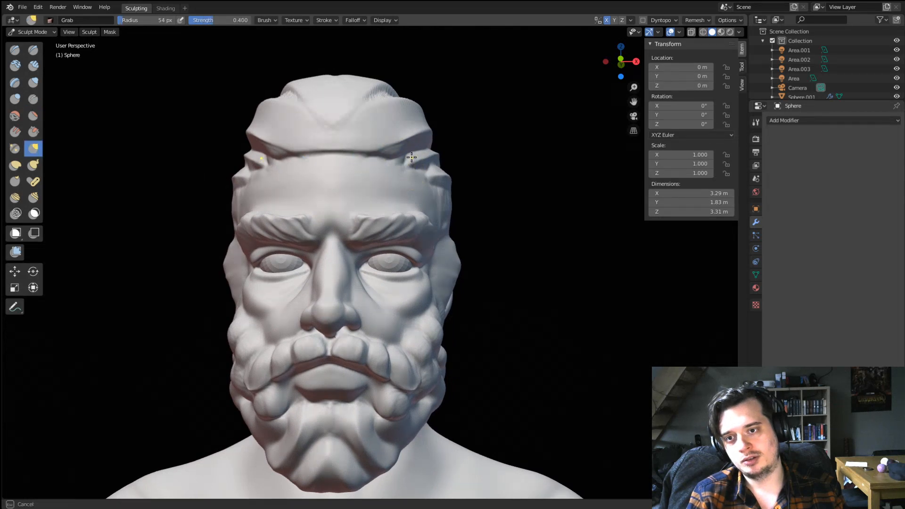
pyautogui.moveTo(411, 158); pyautogui.dragTo(415, 156)
pyautogui.moveTo(415, 156); pyautogui.dragTo(427, 162)
pyautogui.moveTo(428, 163); pyautogui.dragTo(416, 172, button='middle')
pyautogui.press('f')
pyautogui.click(411, 187)
pyautogui.moveTo(386, 193); pyautogui.dragTo(376, 183)
# Add volume to the upper side strands just below the front hair mass with Blob.
pyautogui.moveTo(396, 187)
pyautogui.mouseDown(button='middle')
pyautogui.moveTo(410, 172)
pyautogui.moveTo(380, 182)
pyautogui.mouseUp(button='middle')
pyautogui.moveTo(381, 181)
pyautogui.keyDown('ctrl'); pyautogui.mouseDown(button='middle')
pyautogui.moveTo(378, 159)
pyautogui.moveTo(356, 193)
pyautogui.mouseUp(button='middle'); pyautogui.keyUp('ctrl')
pyautogui.keyDown('ctrl'); pyautogui.moveTo(355, 194); pyautogui.dragTo(348, 175, button='middle'); pyautogui.keyUp('ctrl')
pyautogui.click(14, 99)
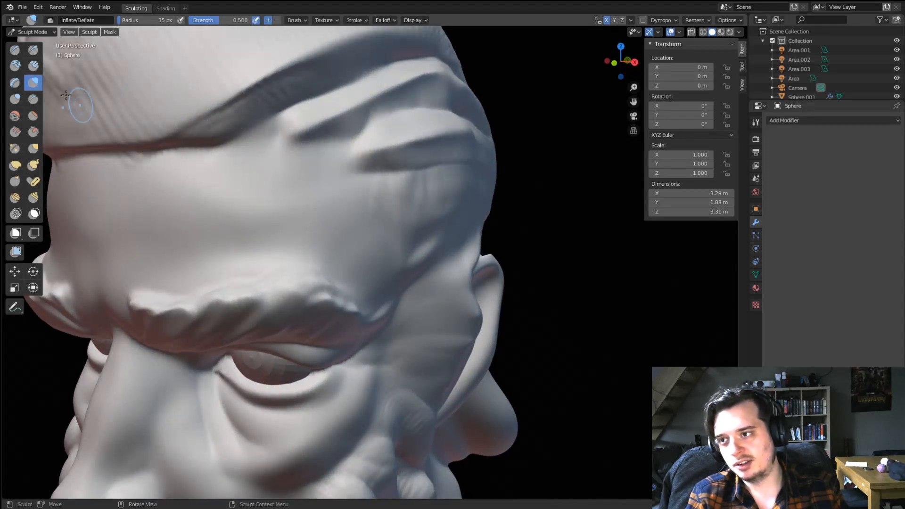
pyautogui.moveTo(287, 138)
pyautogui.mouseDown()
pyautogui.moveTo(297, 121)
pyautogui.moveTo(354, 123)
pyautogui.moveTo(312, 139)
pyautogui.moveTo(292, 122)
pyautogui.moveTo(336, 99)
pyautogui.mouseUp()
pyautogui.moveTo(241, 131); pyautogui.dragTo(393, 47)
pyautogui.scroll(-7, 322, 114)
pyautogui.scroll(4, 325, 108)
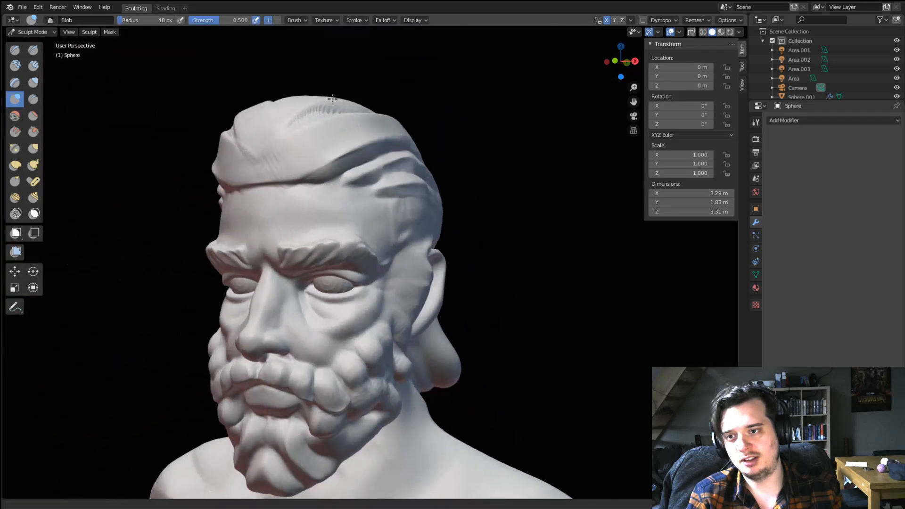
# Build up the lower side strands running from the temple over the ear with Blob at radius 29 px, then 69 px.
pyautogui.moveTo(323, 113); pyautogui.dragTo(328, 178, button='middle')
pyautogui.scroll(2, 330, 175)
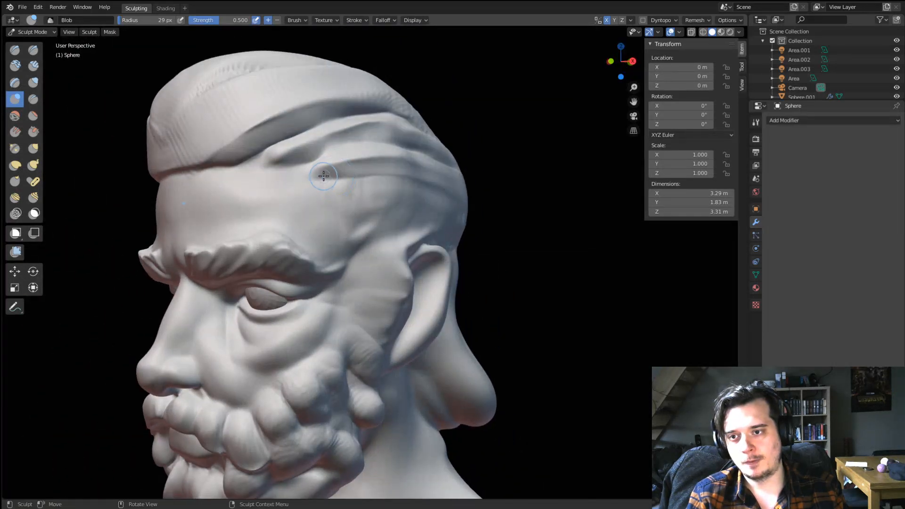
pyautogui.moveTo(322, 170); pyautogui.dragTo(406, 154)
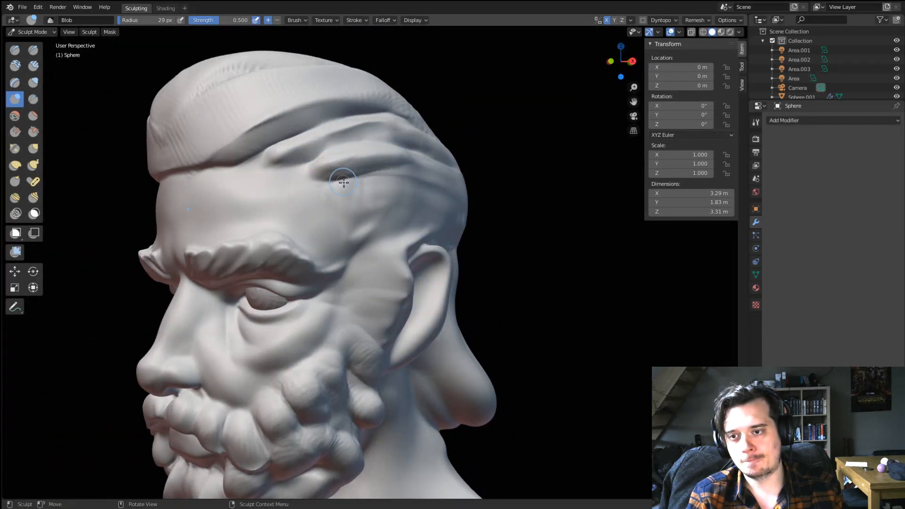
pyautogui.moveTo(332, 200); pyautogui.dragTo(470, 199)
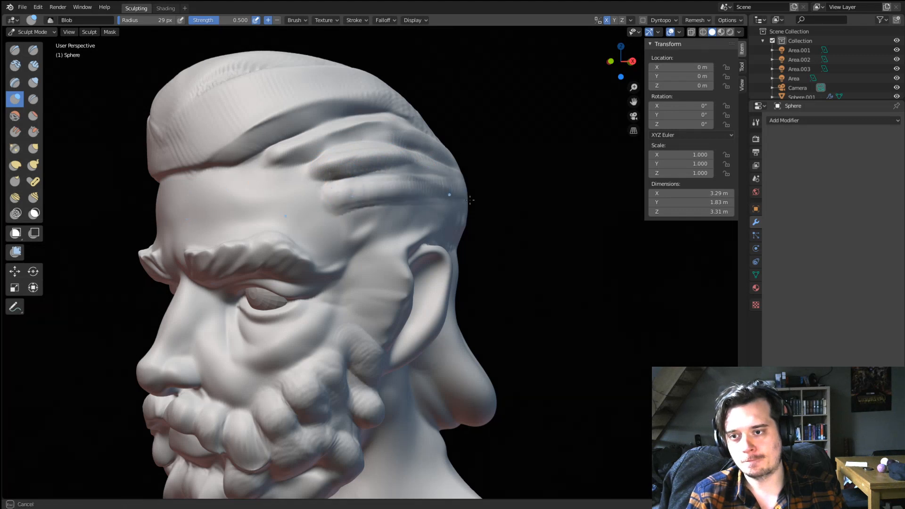
pyautogui.moveTo(364, 218)
pyautogui.mouseDown()
pyautogui.moveTo(362, 240)
pyautogui.moveTo(423, 226)
pyautogui.moveTo(372, 217)
pyautogui.moveTo(458, 206)
pyautogui.mouseUp()
pyautogui.moveTo(403, 215); pyautogui.dragTo(344, 212, button='middle')
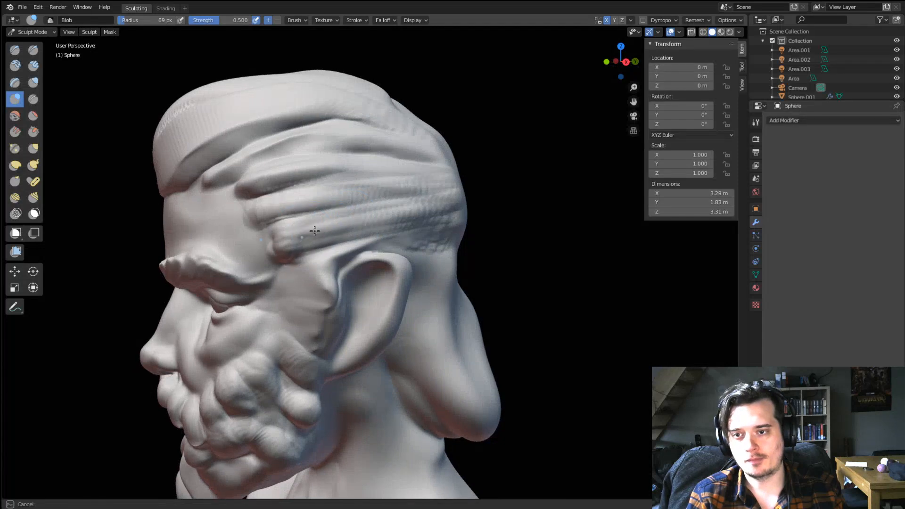
pyautogui.moveTo(314, 231); pyautogui.dragTo(425, 213)
# Build up hair masses above and behind the ear and down the back hair lobe with Blob at radius 69 px.
pyautogui.moveTo(382, 213); pyautogui.dragTo(311, 213, button='middle')
pyautogui.moveTo(293, 226)
pyautogui.mouseDown()
pyautogui.moveTo(361, 231)
pyautogui.moveTo(420, 280)
pyautogui.mouseUp()
pyautogui.moveTo(283, 231)
pyautogui.mouseDown()
pyautogui.moveTo(382, 224)
pyautogui.moveTo(429, 270)
pyautogui.moveTo(418, 290)
pyautogui.mouseUp()
pyautogui.moveTo(377, 191)
pyautogui.mouseDown()
pyautogui.moveTo(440, 304)
pyautogui.moveTo(442, 346)
pyautogui.mouseUp()
pyautogui.moveTo(377, 247)
pyautogui.mouseDown()
pyautogui.moveTo(442, 341)
pyautogui.moveTo(453, 398)
pyautogui.mouseUp()
pyautogui.moveTo(394, 257)
pyautogui.mouseDown()
pyautogui.moveTo(477, 381)
pyautogui.moveTo(471, 400)
pyautogui.mouseUp()
pyautogui.moveTo(424, 279); pyautogui.dragTo(388, 281, button='middle')
pyautogui.moveTo(389, 212)
pyautogui.mouseDown()
pyautogui.moveTo(442, 327)
pyautogui.moveTo(436, 400)
pyautogui.mouseUp()
pyautogui.moveTo(420, 227)
pyautogui.mouseDown()
pyautogui.moveTo(422, 380)
pyautogui.moveTo(405, 400)
pyautogui.mouseUp()
pyautogui.moveTo(386, 281); pyautogui.dragTo(394, 382)
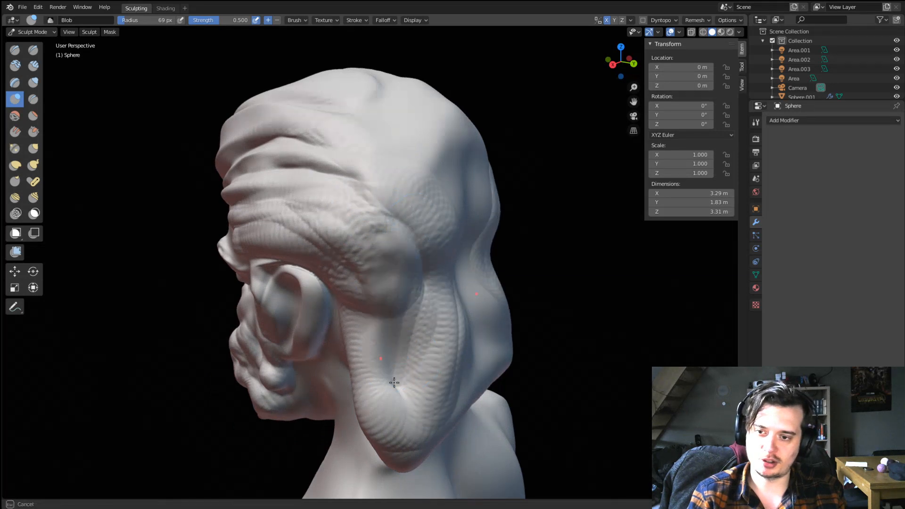
# Smooth the built-up hair above and behind the ear, enlarging the brush radius to 115 px.
pyautogui.press('f')
pyautogui.click(425, 304)
pyautogui.moveTo(351, 208); pyautogui.dragTo(405, 278)
pyautogui.moveTo(348, 245); pyautogui.dragTo(389, 233, button='middle')
pyautogui.press('f')
pyautogui.click(372, 207)
pyautogui.moveTo(365, 193); pyautogui.dragTo(418, 243)
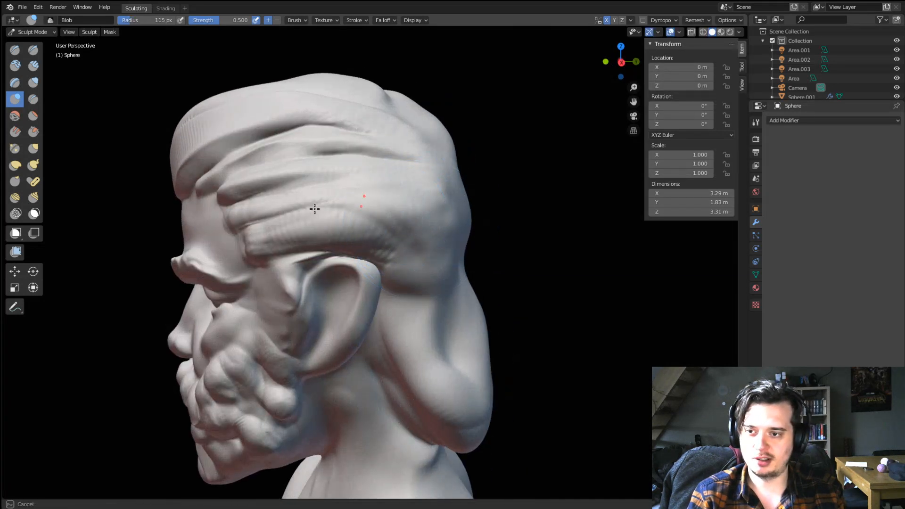
pyautogui.moveTo(405, 180); pyautogui.dragTo(283, 165, button='middle')
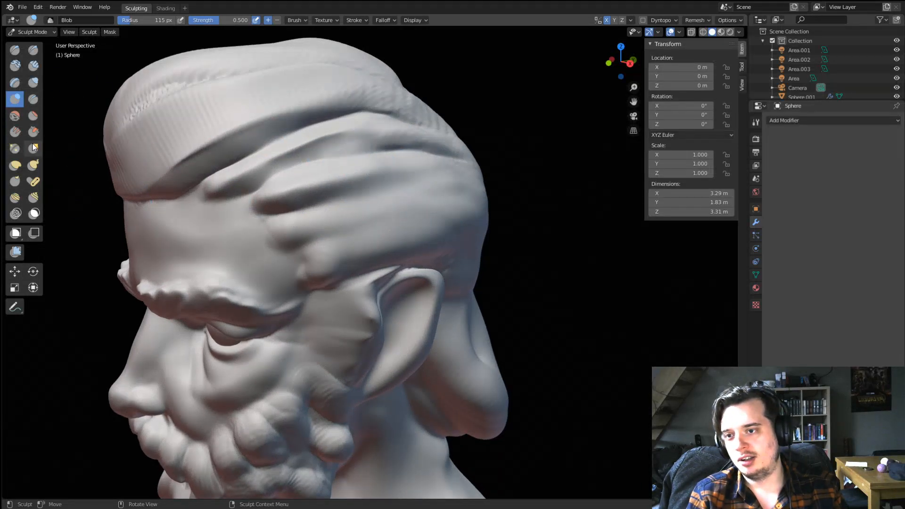
# Carve long grooves between the side hair strands above the ear with Crease at strength 0.606 and radius 56 px.
pyautogui.click(33, 98)
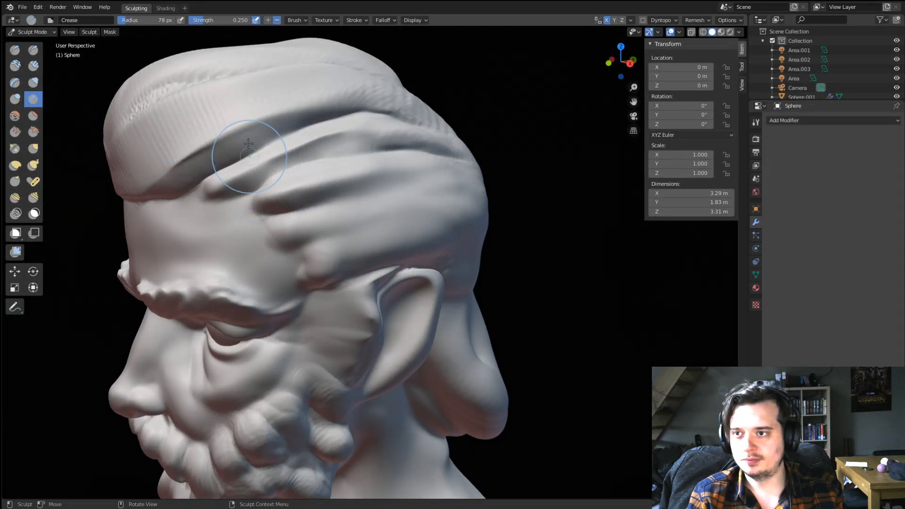
pyautogui.moveTo(224, 19); pyautogui.dragTo(246, 18)
pyautogui.press('f')
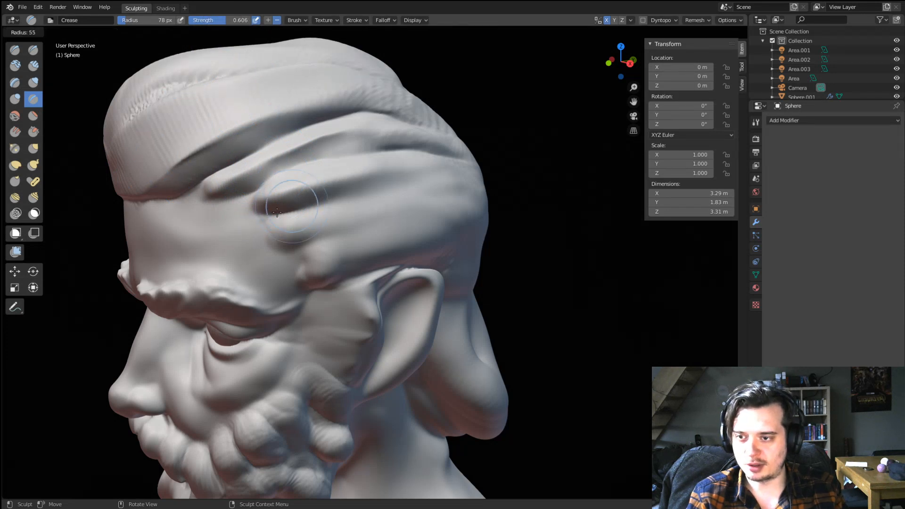
pyautogui.click(322, 202)
pyautogui.press('f')
pyautogui.click(318, 201)
pyautogui.moveTo(278, 206)
pyautogui.mouseDown()
pyautogui.moveTo(438, 173)
pyautogui.moveTo(484, 181)
pyautogui.moveTo(460, 193)
pyautogui.mouseUp()
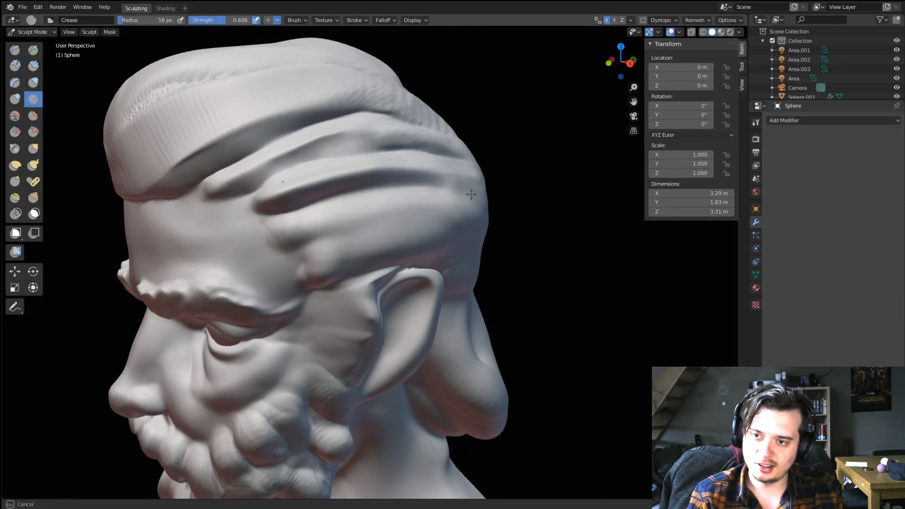
pyautogui.moveTo(293, 245); pyautogui.dragTo(498, 214)
pyautogui.moveTo(317, 253); pyautogui.dragTo(511, 216)
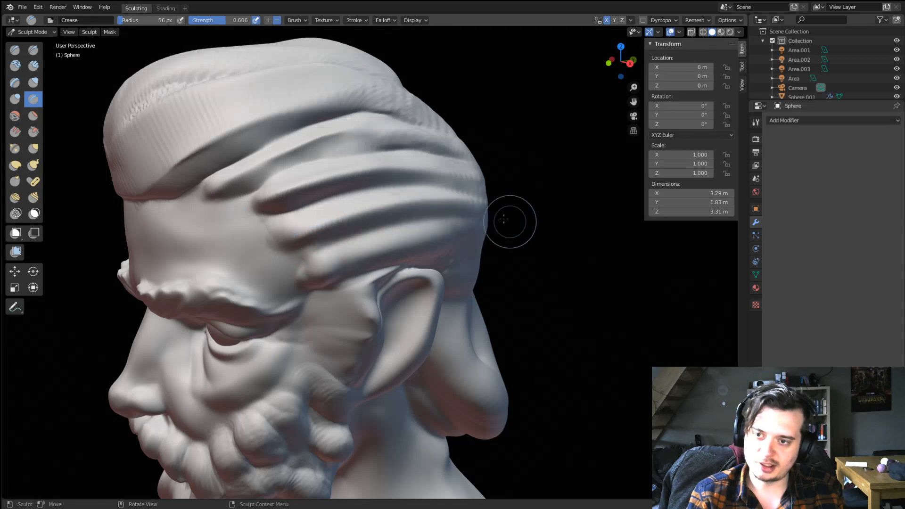
# Thicken the front ends of the side hair strands at the temple with Inflate/Deflate.
pyautogui.moveTo(511, 216); pyautogui.dragTo(384, 196, button='middle')
pyautogui.moveTo(351, 227)
pyautogui.mouseDown(button='middle')
pyautogui.moveTo(317, 217)
pyautogui.moveTo(395, 251)
pyautogui.moveTo(340, 217)
pyautogui.mouseUp(button='middle')
pyautogui.scroll(4, 330, 213)
pyautogui.click(33, 83)
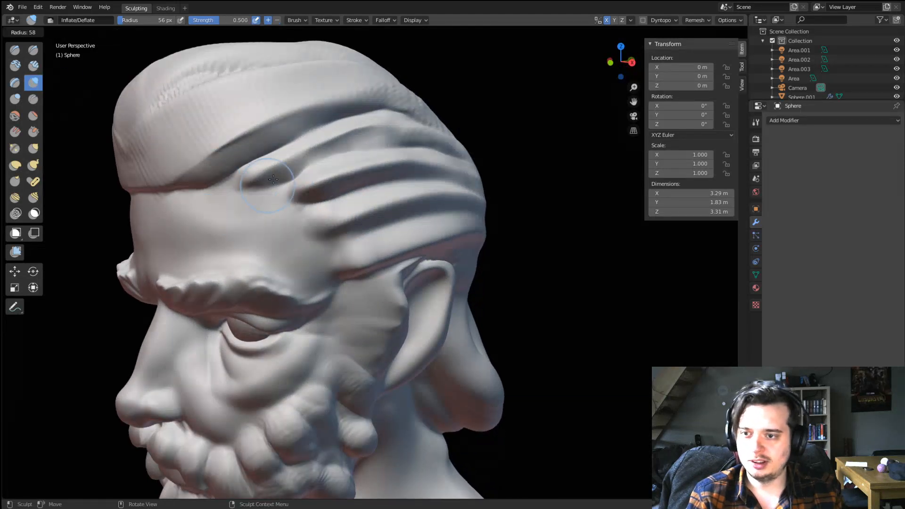
pyautogui.moveTo(308, 187)
pyautogui.mouseDown()
pyautogui.moveTo(410, 172)
pyautogui.moveTo(372, 221)
pyautogui.moveTo(368, 202)
pyautogui.mouseUp()
# Define the tips of the side hair strands at the temple hairline with Crease at radius 35 px.
pyautogui.scroll(3, 364, 196)
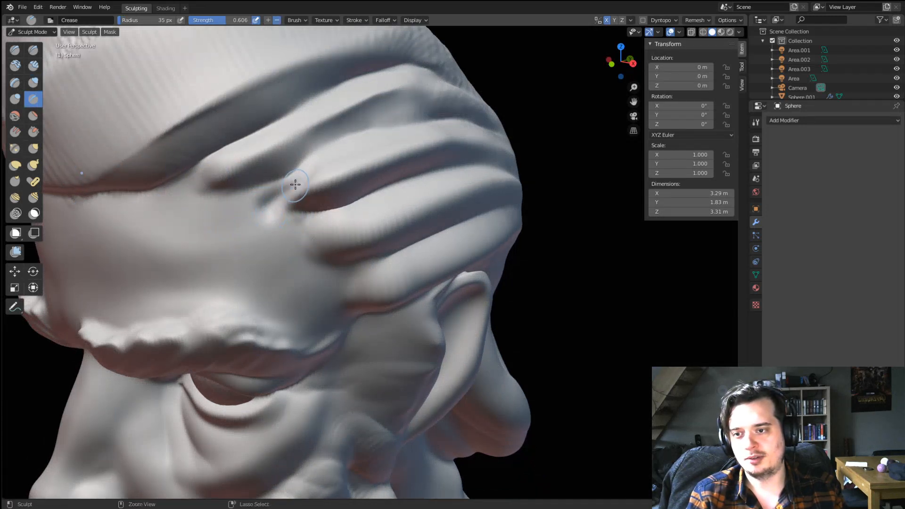
pyautogui.moveTo(270, 220)
pyautogui.mouseDown()
pyautogui.moveTo(303, 169)
pyautogui.moveTo(290, 198)
pyautogui.mouseUp()
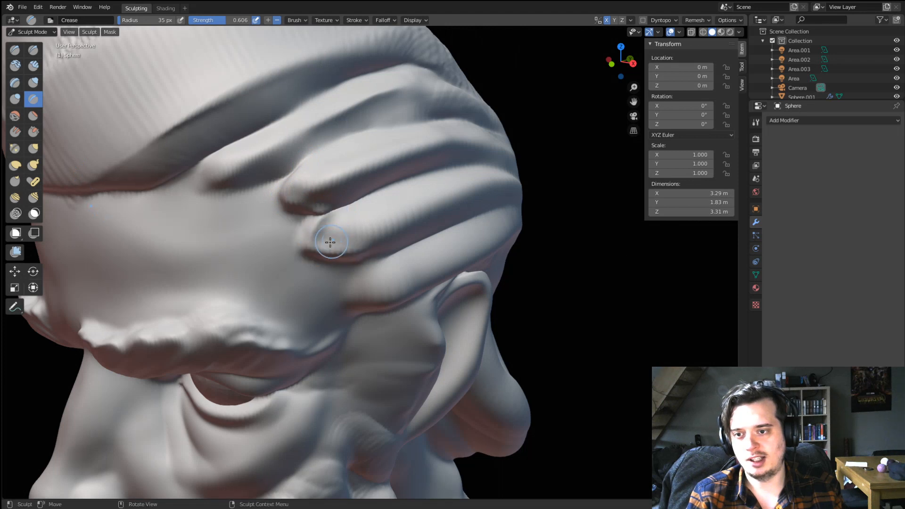
pyautogui.moveTo(358, 247); pyautogui.dragTo(339, 210, button='middle')
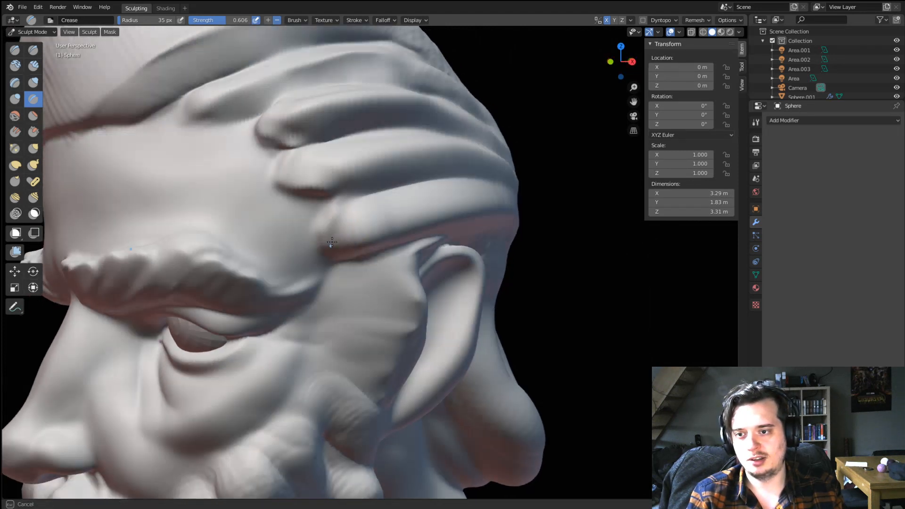
pyautogui.moveTo(332, 242); pyautogui.dragTo(380, 250)
pyautogui.keyDown('ctrl'); pyautogui.moveTo(381, 189); pyautogui.dragTo(341, 238, button='middle'); pyautogui.keyUp('ctrl')
pyautogui.moveTo(341, 239); pyautogui.dragTo(354, 237, button='middle')
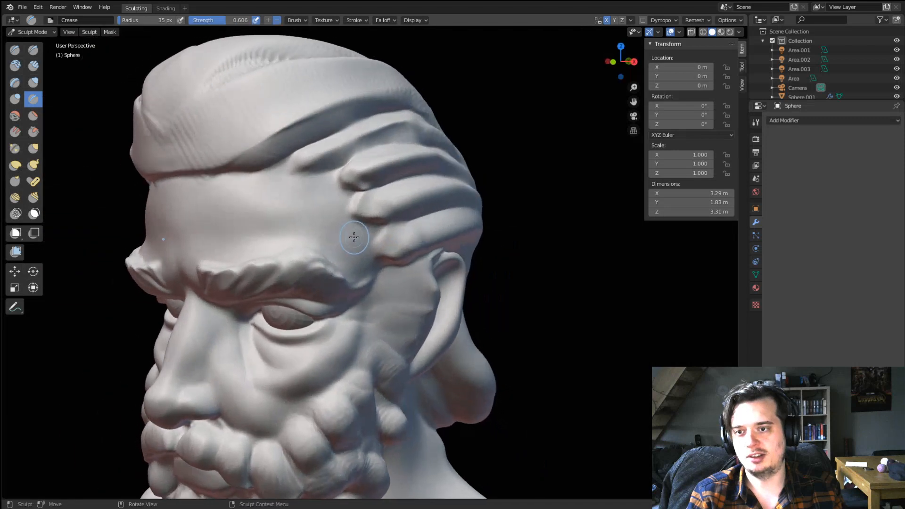
pyautogui.moveTo(299, 174)
pyautogui.keyDown('ctrl'); pyautogui.mouseDown()
pyautogui.moveTo(363, 155)
pyautogui.moveTo(348, 158)
pyautogui.moveTo(353, 125)
pyautogui.mouseUp(); pyautogui.keyUp('ctrl')
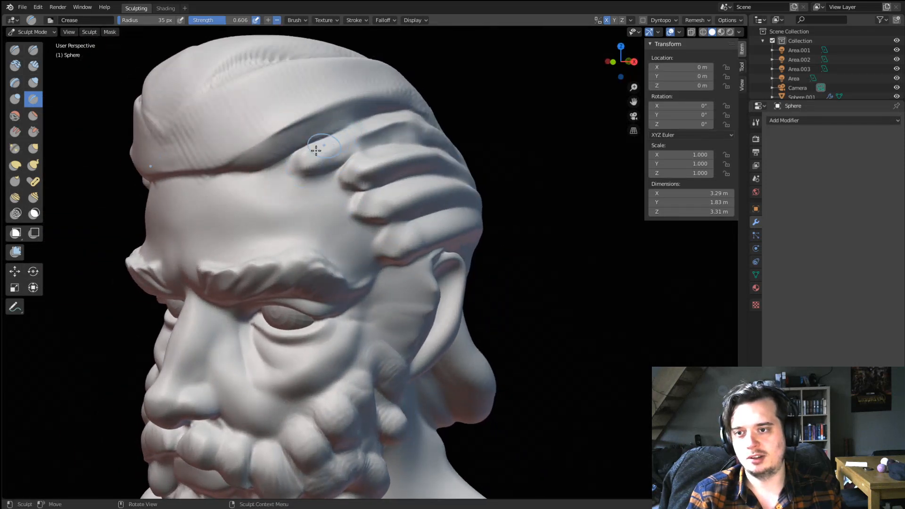
# Carve strand grooves down the moustache locks with Crease at radius 28 px and strength 0.606.
pyautogui.scroll(-4, 375, 130)
pyautogui.moveTo(374, 130)
pyautogui.mouseDown(button='middle')
pyautogui.moveTo(380, 146)
pyautogui.moveTo(380, 132)
pyautogui.moveTo(335, 132)
pyautogui.moveTo(363, 128)
pyautogui.mouseUp(button='middle')
pyautogui.keyDown('shift'); pyautogui.moveTo(363, 189); pyautogui.dragTo(391, 113, button='middle'); pyautogui.keyUp('shift')
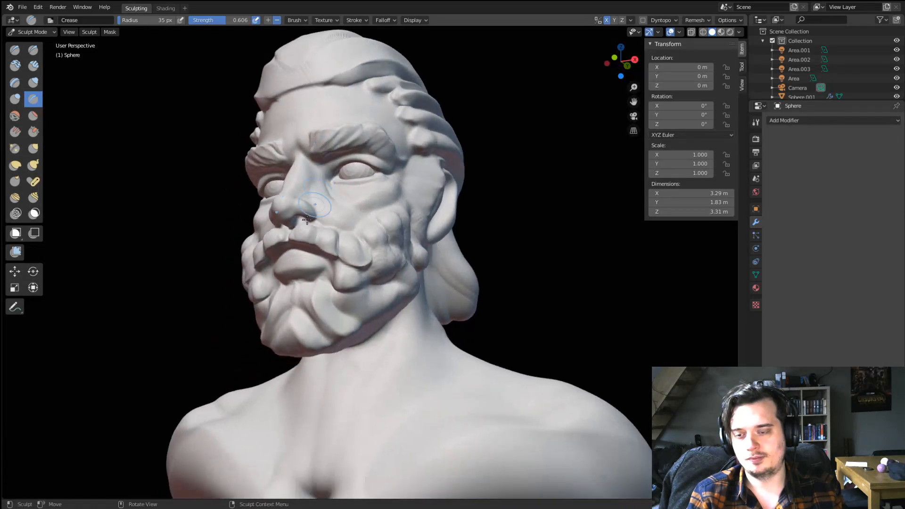
pyautogui.scroll(4, 321, 219)
pyautogui.moveTo(321, 220); pyautogui.dragTo(287, 269, button='middle')
pyautogui.moveTo(283, 282); pyautogui.dragTo(279, 326)
pyautogui.moveTo(297, 280); pyautogui.dragTo(293, 334)
pyautogui.moveTo(332, 288)
pyautogui.mouseDown()
pyautogui.moveTo(333, 336)
pyautogui.moveTo(348, 353)
pyautogui.mouseUp()
pyautogui.moveTo(366, 307); pyautogui.dragTo(365, 354)
pyautogui.moveTo(349, 293); pyautogui.dragTo(334, 271, button='middle')
pyautogui.hotkey('ctrl', 'z')
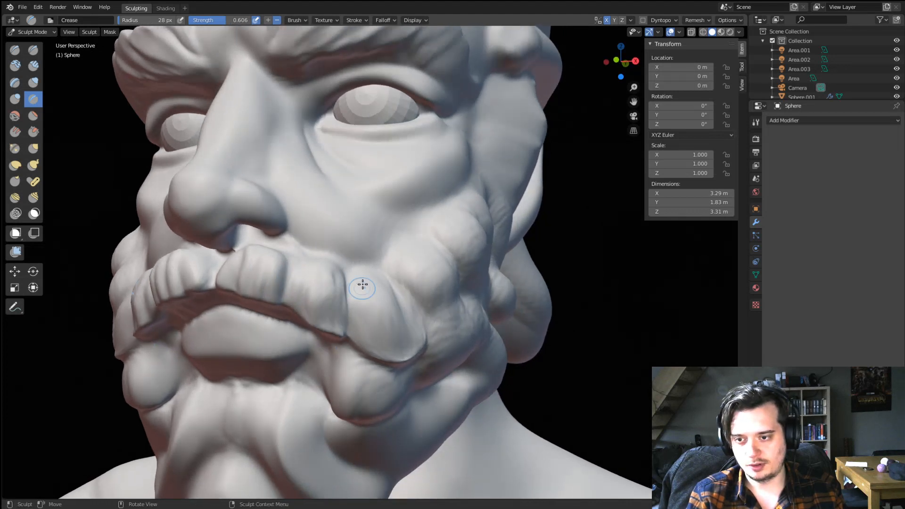
pyautogui.moveTo(372, 284)
pyautogui.mouseDown()
pyautogui.moveTo(391, 339)
pyautogui.moveTo(427, 343)
pyautogui.moveTo(422, 356)
pyautogui.mouseUp()
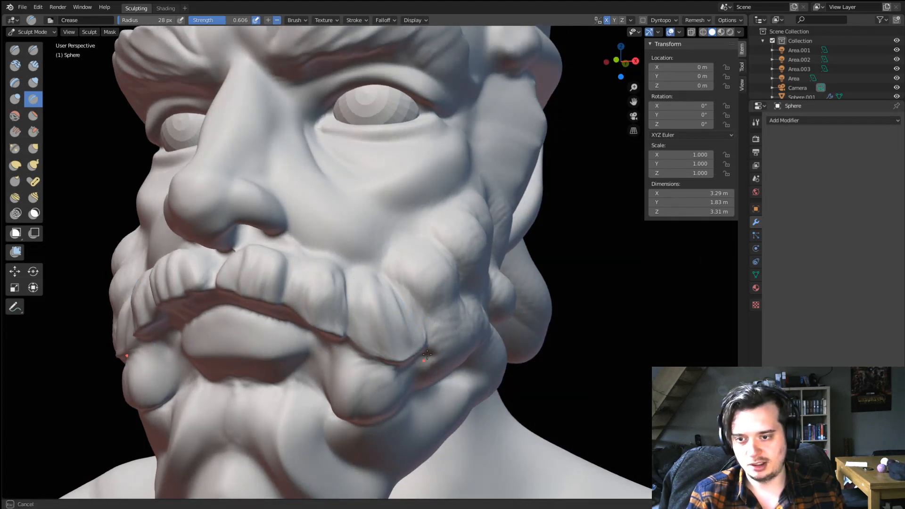
# Remesh the bust with a voxel size of 0.004 m.
pyautogui.scroll(-1, 395, 264)
pyautogui.moveTo(382, 278)
pyautogui.mouseDown(button='middle')
pyautogui.moveTo(411, 284)
pyautogui.moveTo(385, 271)
pyautogui.mouseUp(button='middle')
pyautogui.scroll(-3, 377, 293)
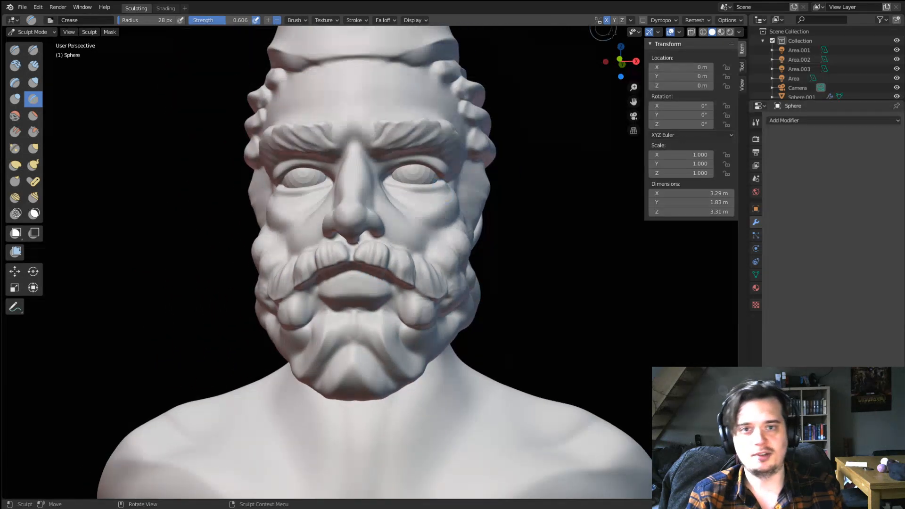
pyautogui.click(699, 21)
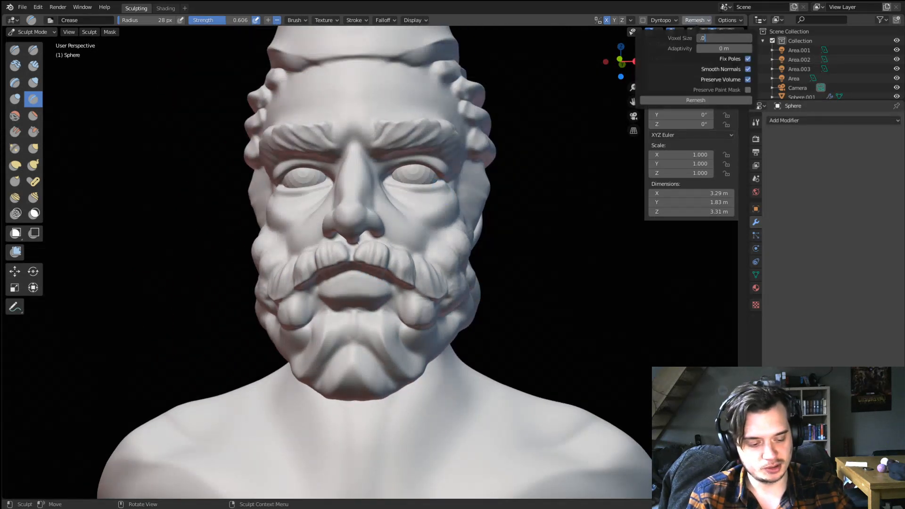
pyautogui.click(685, 100)
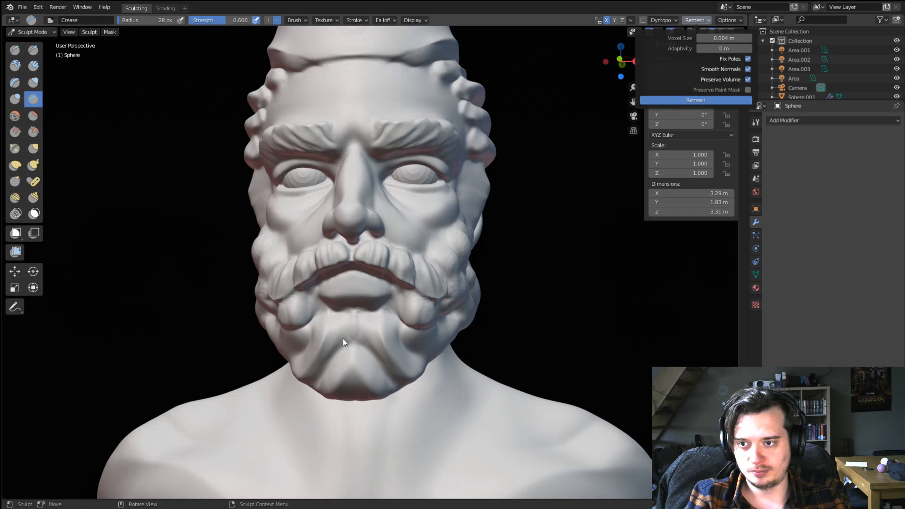
# Add another strand groove to the middle moustache lock with Crease at radius 28 px.
pyautogui.moveTo(360, 301)
pyautogui.mouseDown(button='middle')
pyautogui.moveTo(340, 310)
pyautogui.moveTo(351, 297)
pyautogui.mouseUp(button='middle')
pyautogui.scroll(3, 356, 292)
pyautogui.moveTo(339, 285); pyautogui.dragTo(336, 309)
# Try creasing across the mouth along the lower lip's upper edge at strength 0.606, starting with radius 44 px.
pyautogui.moveTo(334, 302); pyautogui.dragTo(370, 283, button='middle')
pyautogui.press('f')
pyautogui.click(380, 282)
pyautogui.moveTo(347, 293)
pyautogui.mouseDown()
pyautogui.moveTo(441, 268)
pyautogui.moveTo(483, 288)
pyautogui.mouseUp()
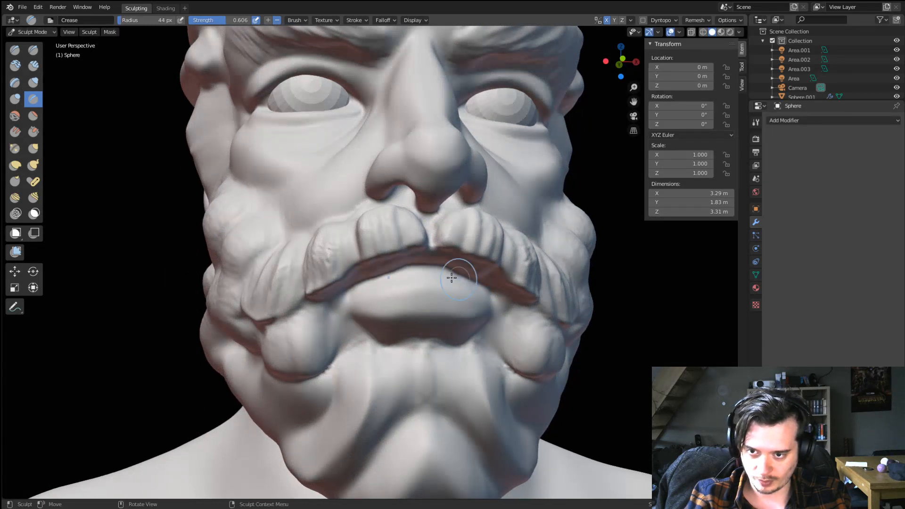
pyautogui.hotkey('ctrl', 'z')
pyautogui.press('f')
pyautogui.click(400, 275)
pyautogui.moveTo(348, 293); pyautogui.dragTo(472, 291)
pyautogui.moveTo(350, 294)
pyautogui.mouseDown()
pyautogui.moveTo(419, 281)
pyautogui.moveTo(488, 295)
pyautogui.mouseUp()
pyautogui.hotkey('ctrl', 'z')
pyautogui.hotkey('ctrl', 'z')
# Try a softer crease across the lower lip at strength 0.398 and radius 66 px.
pyautogui.press('g')
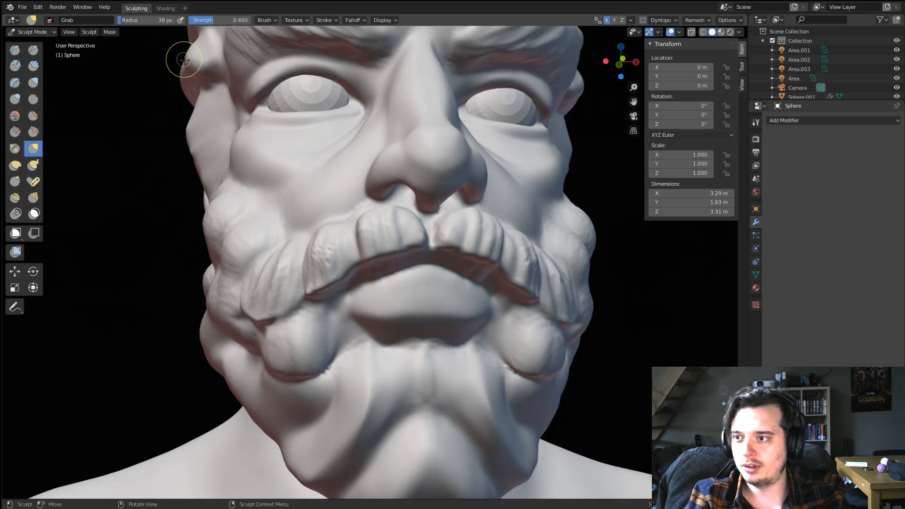
pyautogui.click(33, 99)
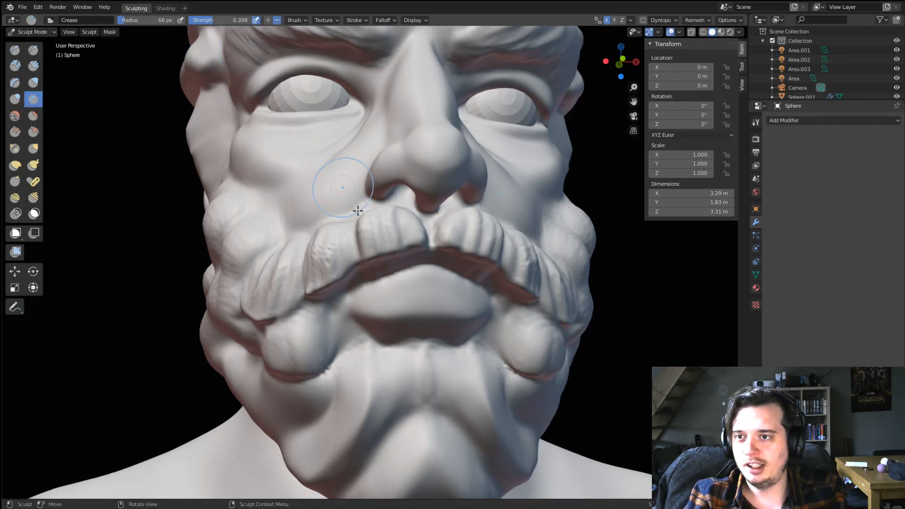
pyautogui.moveTo(349, 294)
pyautogui.mouseDown()
pyautogui.moveTo(461, 287)
pyautogui.moveTo(488, 294)
pyautogui.mouseUp()
pyautogui.moveTo(349, 293)
pyautogui.mouseDown()
pyautogui.moveTo(426, 279)
pyautogui.moveTo(489, 292)
pyautogui.mouseUp()
pyautogui.hotkey('ctrl', 'z')
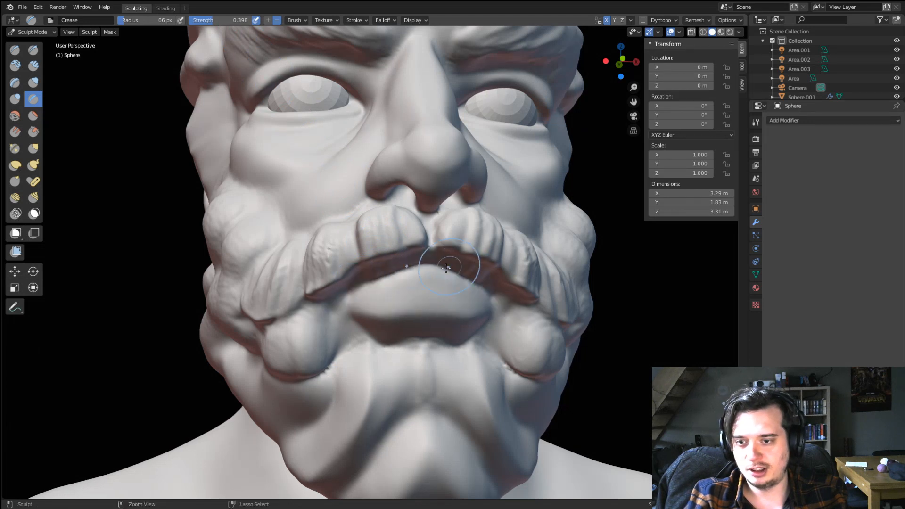
# Reshape the lower lip's upper and lower contours with Grab, starting at radius 124 px and reducing it to 117 px.
pyautogui.moveTo(330, 297); pyautogui.dragTo(369, 278, button='middle')
pyautogui.press('g')
pyautogui.press('f')
pyautogui.click(401, 277)
pyautogui.moveTo(340, 278); pyautogui.dragTo(337, 260)
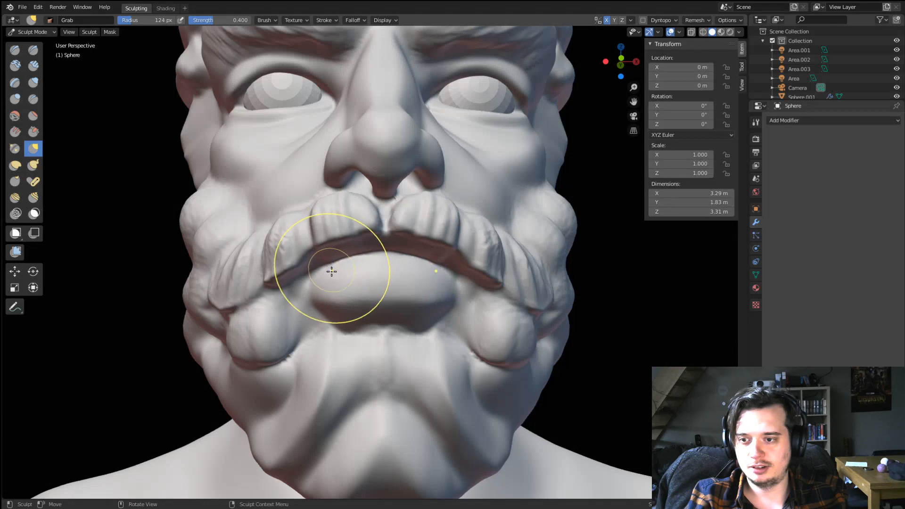
pyautogui.moveTo(338, 280); pyautogui.dragTo(343, 274, button='middle')
pyautogui.press(']')
pyautogui.moveTo(357, 321); pyautogui.dragTo(349, 344)
pyautogui.moveTo(386, 300); pyautogui.dragTo(391, 283)
pyautogui.moveTo(353, 292)
pyautogui.mouseDown()
pyautogui.moveTo(349, 278)
pyautogui.moveTo(365, 276)
pyautogui.mouseUp()
pyautogui.press('f')
pyautogui.click(343, 292)
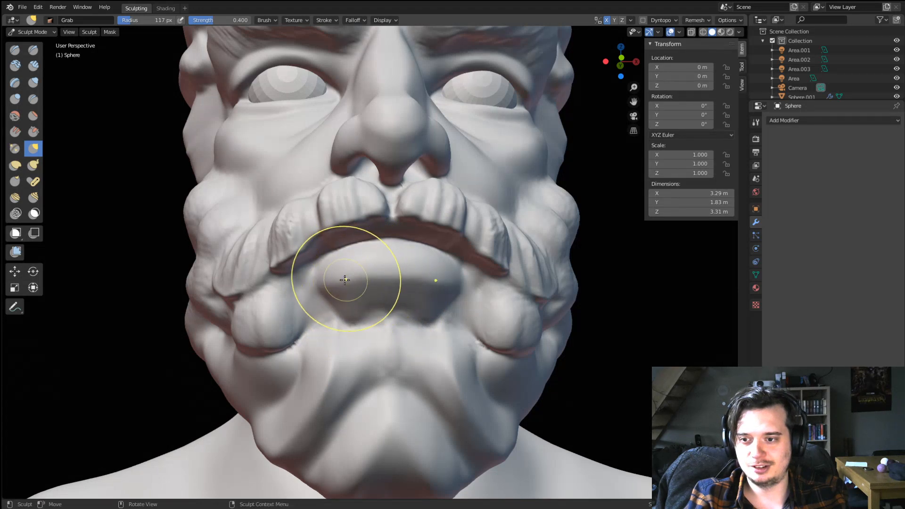
# Crease the contour around and beneath the lower lip at radius 59 px and strength 0.398.
pyautogui.click(34, 98)
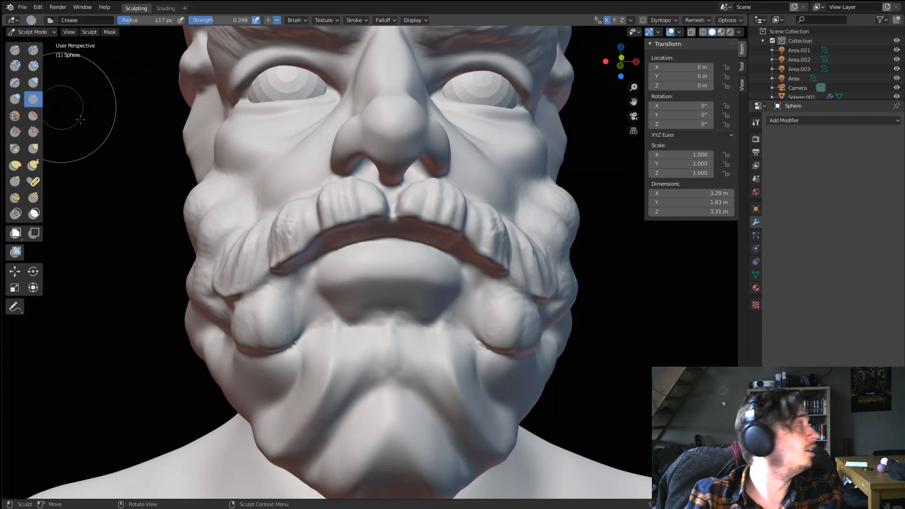
pyautogui.press('f')
pyautogui.click(225, 251)
pyautogui.press('f')
pyautogui.click(303, 290)
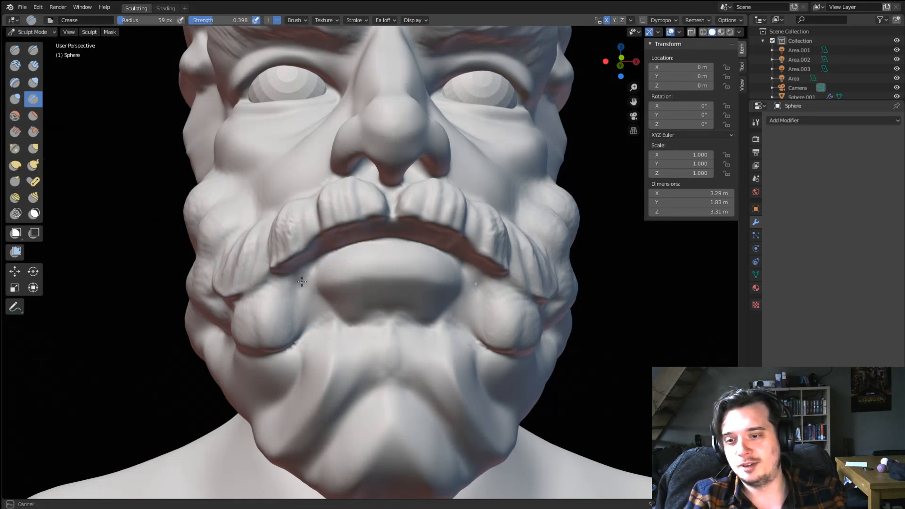
pyautogui.moveTo(302, 281); pyautogui.dragTo(370, 339)
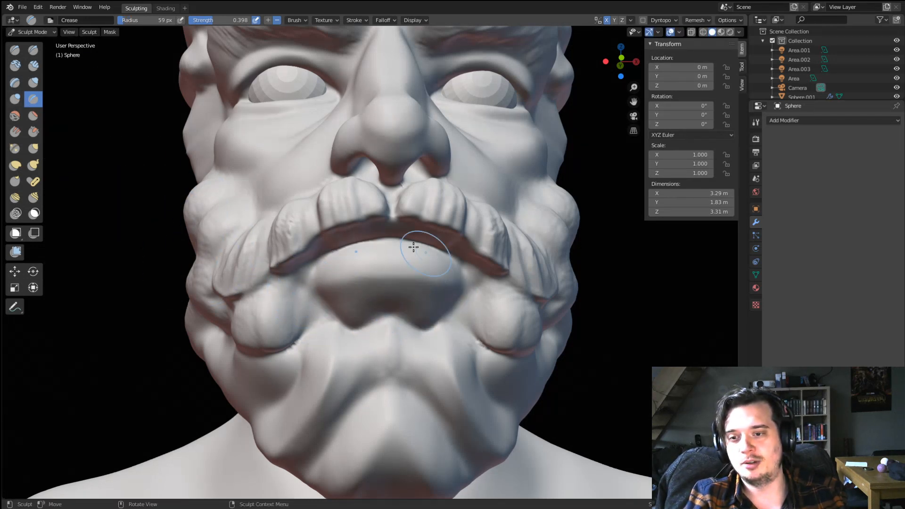
# Move the lower lip up against the moustache with Grab at radius 111 px, then 85 px and 80 px.
pyautogui.scroll(-3, 414, 247)
pyautogui.press('g')
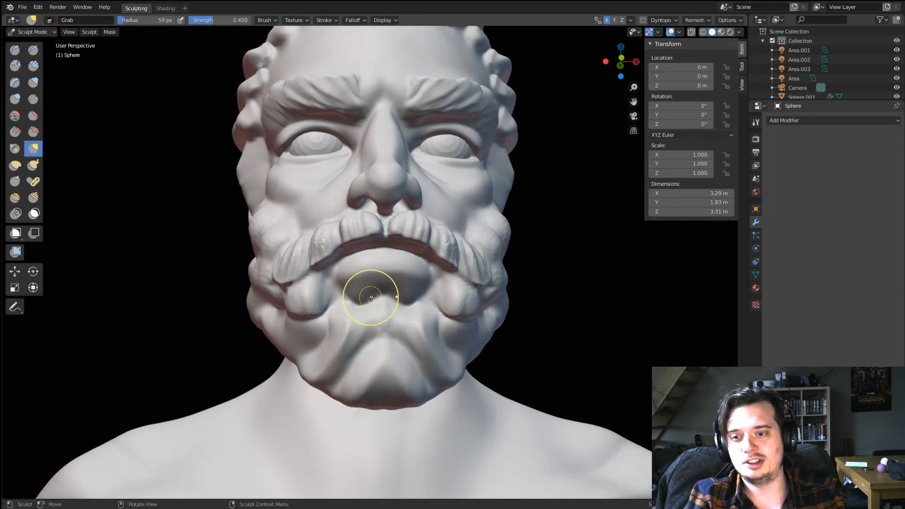
pyautogui.moveTo(371, 296); pyautogui.dragTo(491, 263, button='middle')
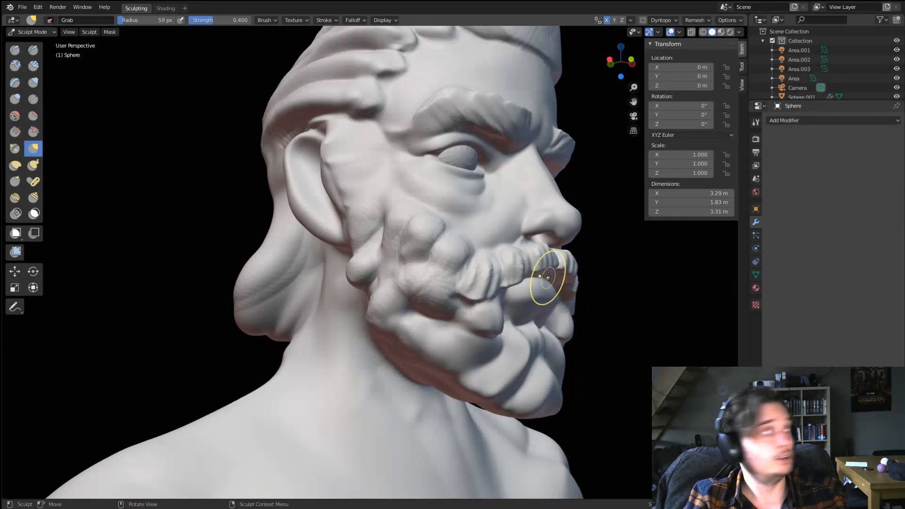
pyautogui.moveTo(548, 275)
pyautogui.mouseDown(button='middle')
pyautogui.moveTo(515, 243)
pyautogui.moveTo(485, 296)
pyautogui.moveTo(448, 253)
pyautogui.mouseUp(button='middle')
pyautogui.press('f')
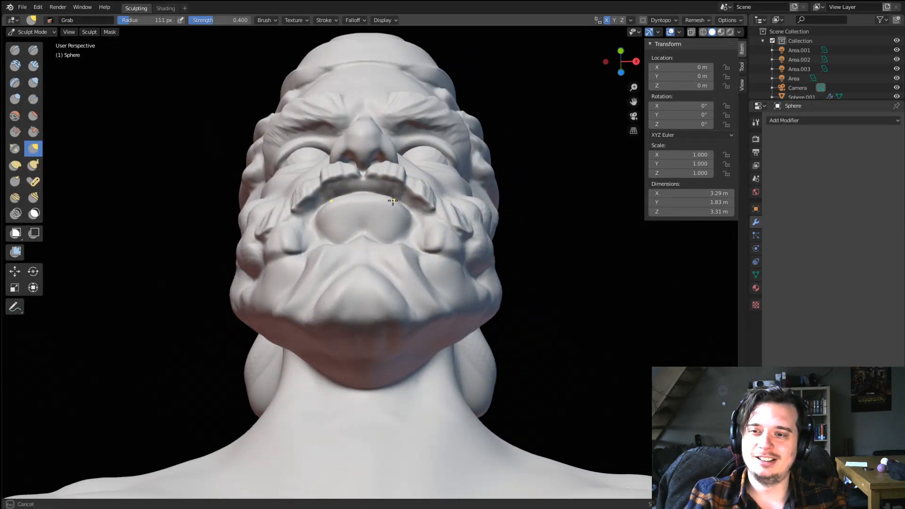
pyautogui.moveTo(393, 200); pyautogui.dragTo(391, 195)
pyautogui.moveTo(362, 203)
pyautogui.mouseDown(button='middle')
pyautogui.moveTo(286, 244)
pyautogui.moveTo(364, 246)
pyautogui.mouseUp(button='middle')
pyautogui.keyDown('shift'); pyautogui.moveTo(359, 358); pyautogui.dragTo(362, 324, button='middle'); pyautogui.keyUp('shift')
pyautogui.press('f')
pyautogui.click(350, 324)
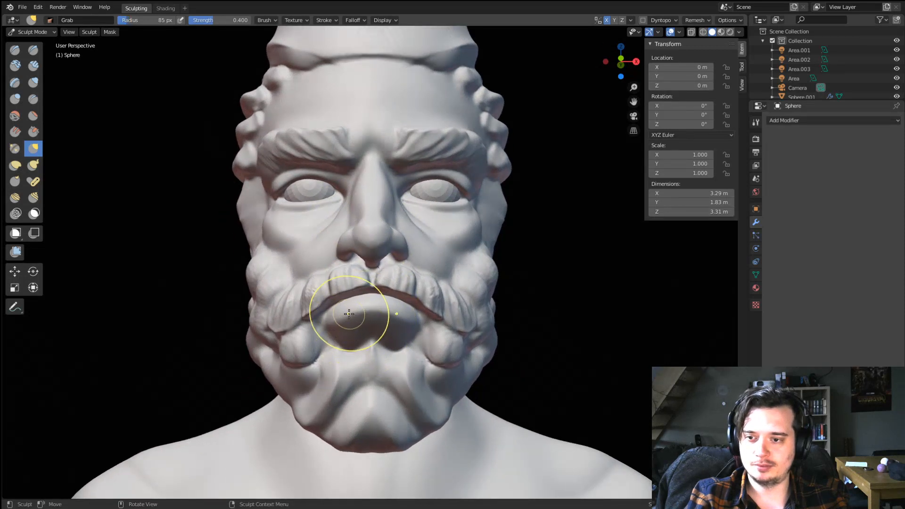
pyautogui.press('f')
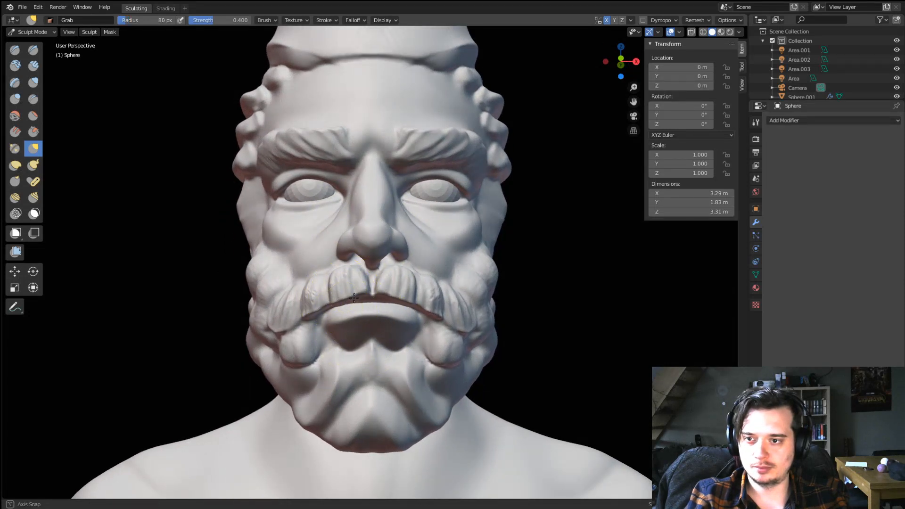
# Pull pointed strand tips out of the moustache's lower edge with Snake Hook at radius 29 px.
pyautogui.moveTo(354, 298); pyautogui.dragTo(364, 295, button='middle')
pyautogui.keyDown('ctrl'); pyautogui.moveTo(364, 295); pyautogui.dragTo(361, 251, button='middle'); pyautogui.keyUp('ctrl')
pyautogui.click(33, 165)
pyautogui.press('f')
pyautogui.click(368, 305)
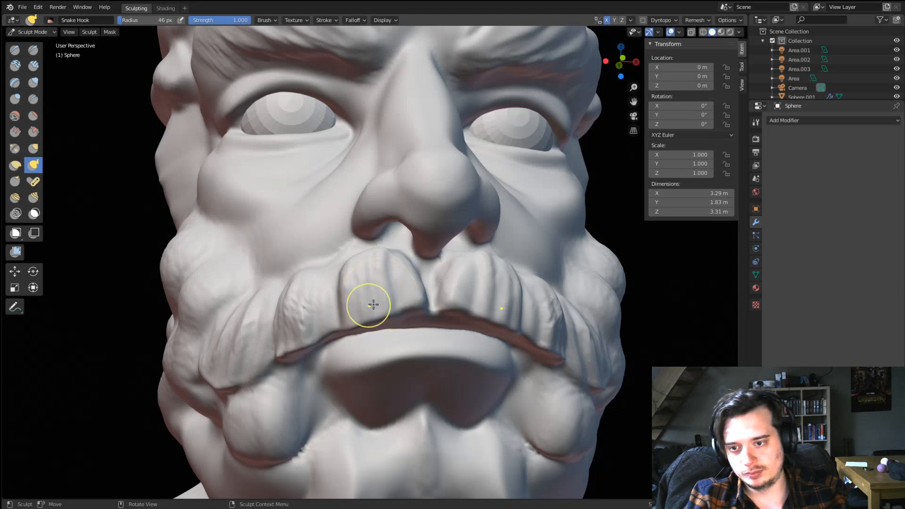
pyautogui.moveTo(417, 303)
pyautogui.mouseDown()
pyautogui.moveTo(402, 334)
pyautogui.moveTo(355, 351)
pyautogui.moveTo(369, 335)
pyautogui.mouseUp()
pyautogui.hotkey('ctrl', 'z')
pyautogui.press('f')
pyautogui.click(369, 325)
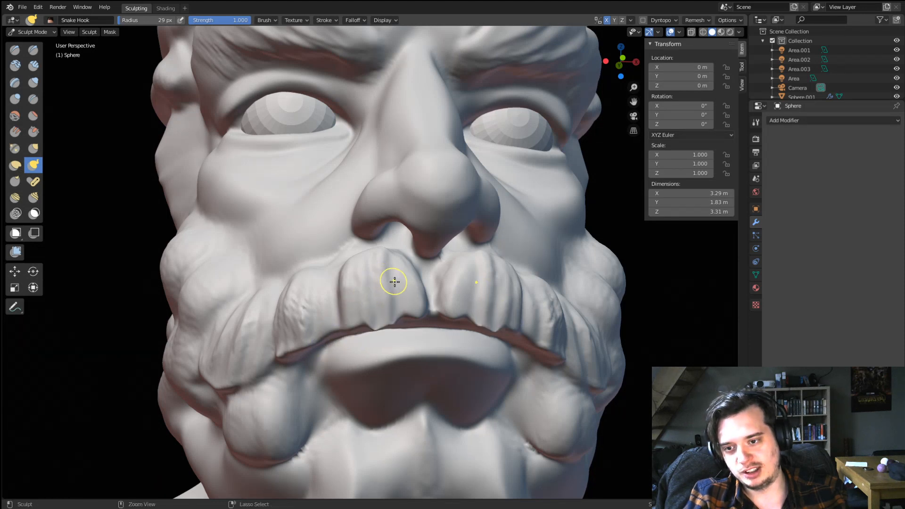
pyautogui.moveTo(414, 288); pyautogui.dragTo(440, 247, button='middle')
pyautogui.moveTo(441, 246); pyautogui.dragTo(427, 264)
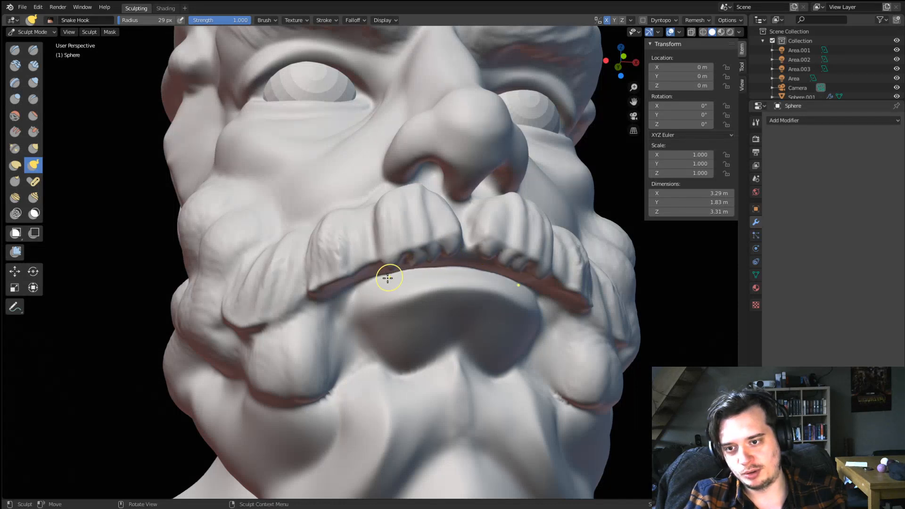
pyautogui.moveTo(356, 289)
pyautogui.mouseDown()
pyautogui.moveTo(367, 283)
pyautogui.moveTo(343, 285)
pyautogui.mouseUp()
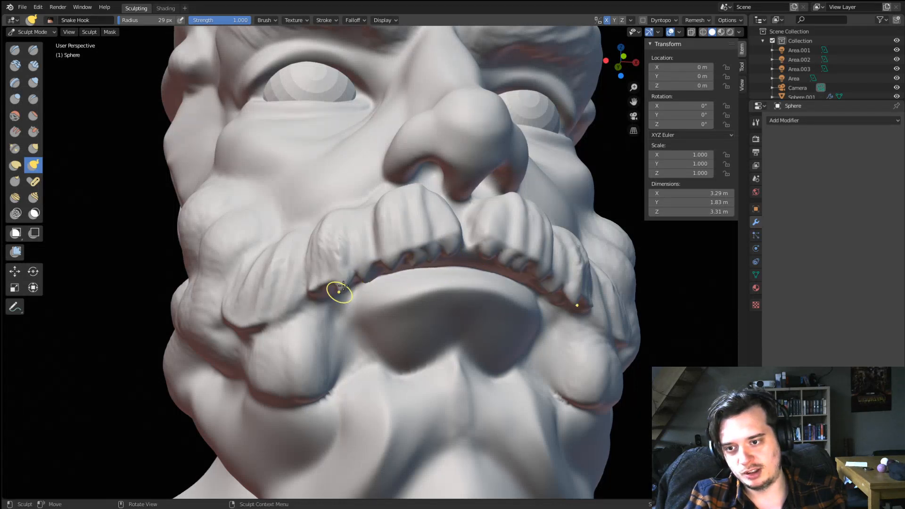
# Pull the inner ends of the moustache toward the centre with Grab at radius 81 px.
pyautogui.moveTo(354, 287)
pyautogui.mouseDown(button='middle')
pyautogui.moveTo(373, 280)
pyautogui.moveTo(333, 353)
pyautogui.moveTo(372, 300)
pyautogui.mouseUp(button='middle')
pyautogui.press('g')
pyautogui.press('f')
pyautogui.click(390, 313)
pyautogui.moveTo(392, 316); pyautogui.dragTo(399, 316)
pyautogui.press('f')
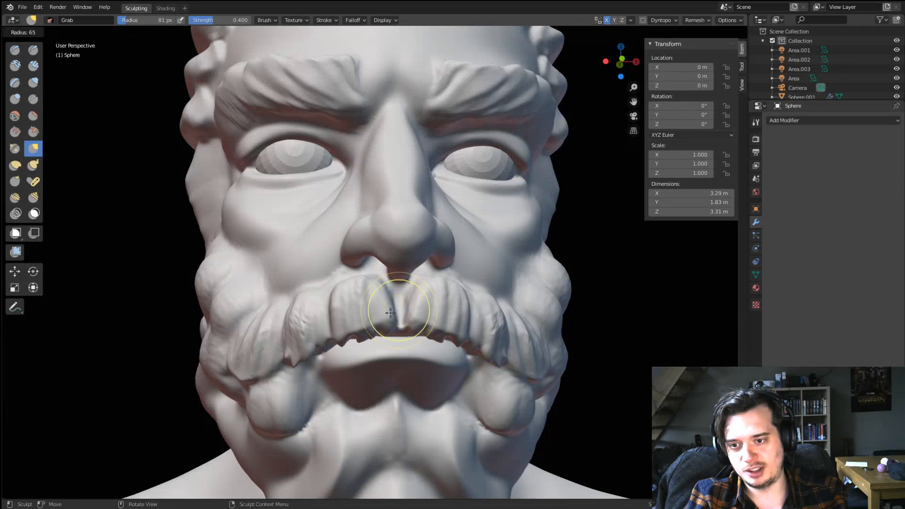
pyautogui.click(411, 313)
# Build up the gap between the moustache halves with Inflate/Deflate and Blob at radius 32 px and strength 0.500.
pyautogui.press('i')
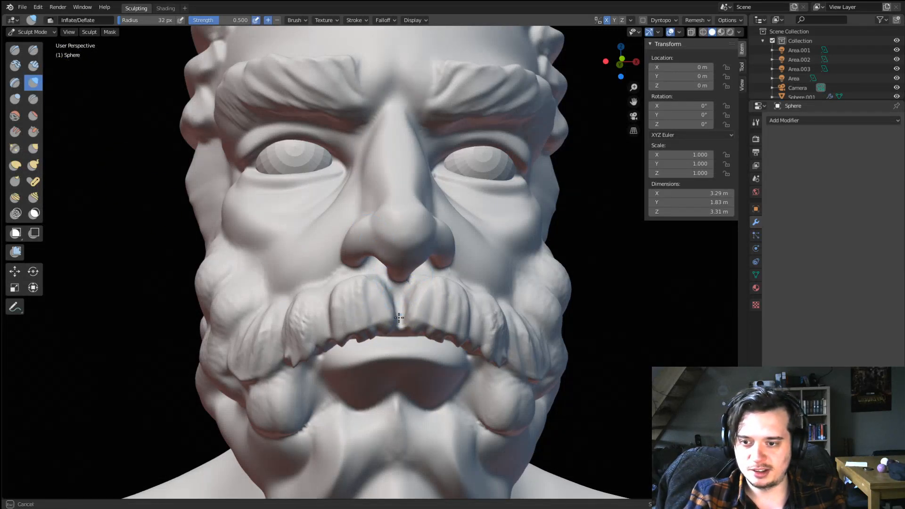
pyautogui.click(15, 99)
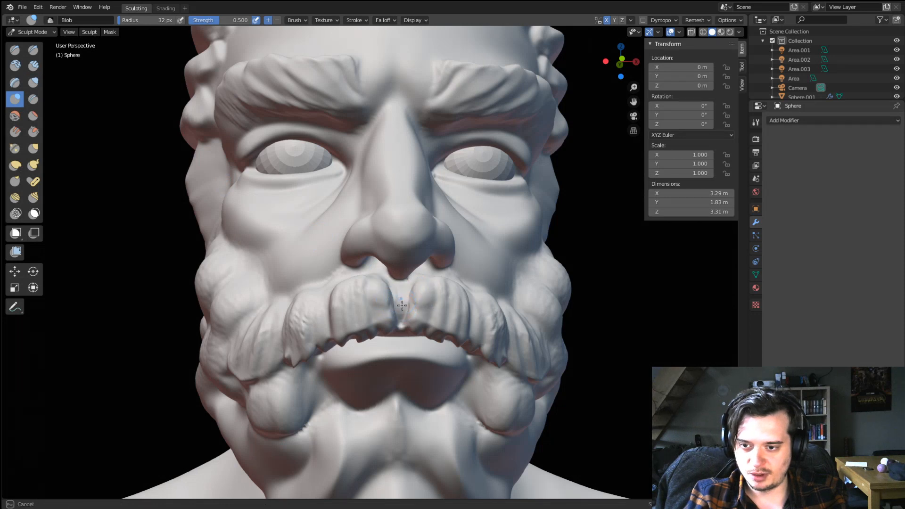
pyautogui.moveTo(387, 300); pyautogui.dragTo(401, 316)
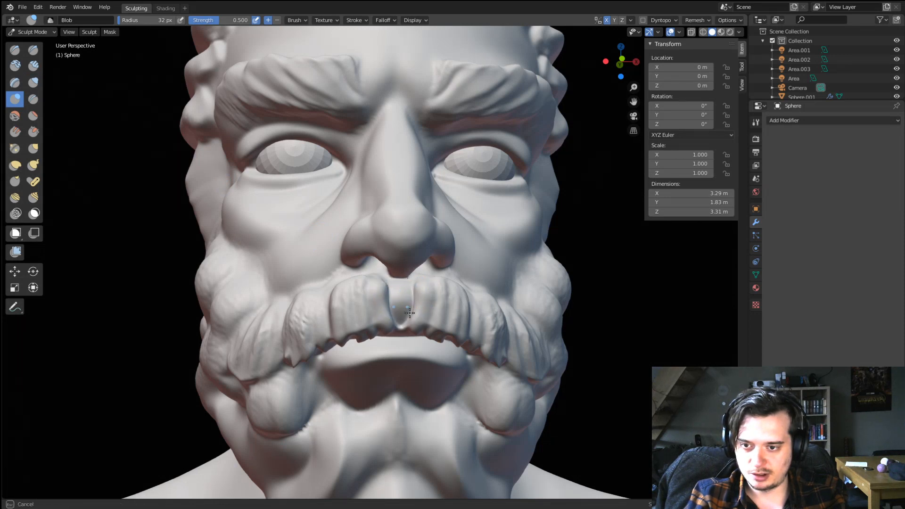
# Close the centre gap with Grab at radius 78 px and smooth the grooves out of the inner moustache locks.
pyautogui.scroll(-3, 392, 279)
pyautogui.press('g')
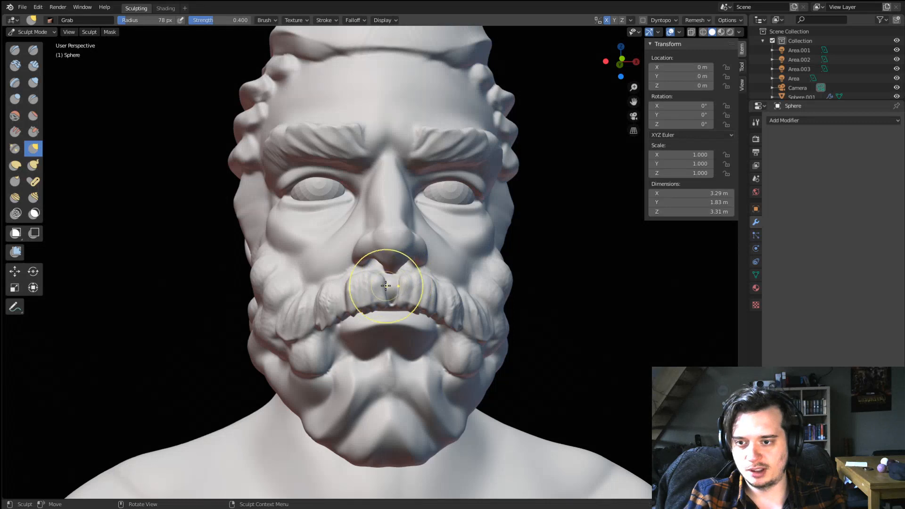
pyautogui.moveTo(385, 285); pyautogui.dragTo(399, 296)
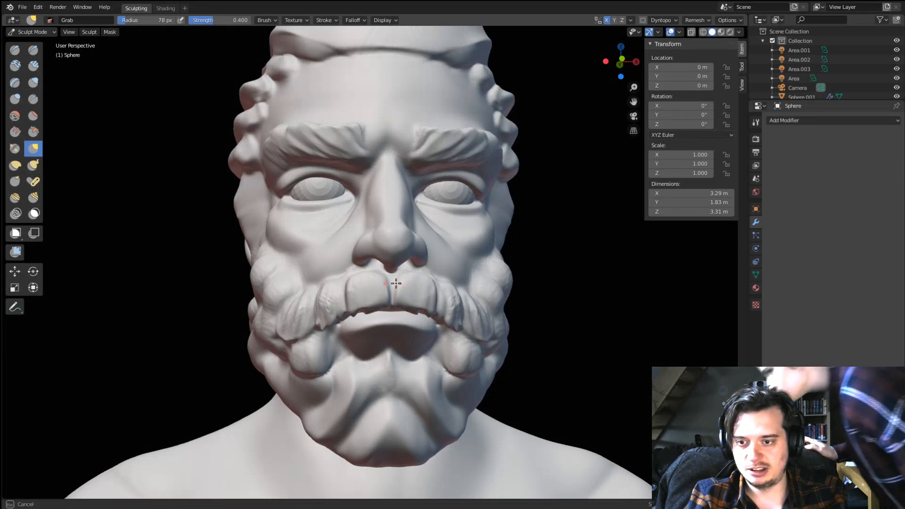
# Flatten the inner moustache locks across the centre with Flatten/Contrast at strength 0.500, reducing the radius to 68 px.
pyautogui.click(33, 115)
pyautogui.scroll(4, 374, 287)
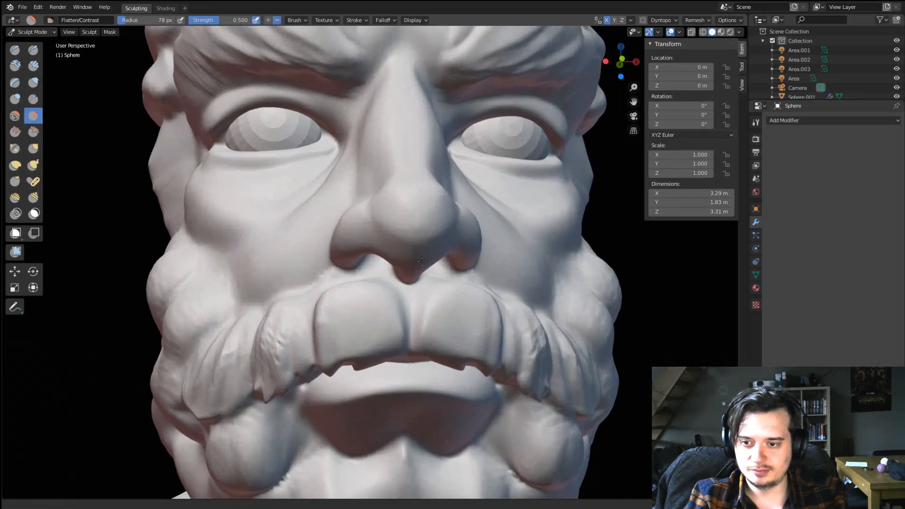
pyautogui.moveTo(396, 318); pyautogui.dragTo(394, 311)
pyautogui.moveTo(455, 315); pyautogui.dragTo(363, 319)
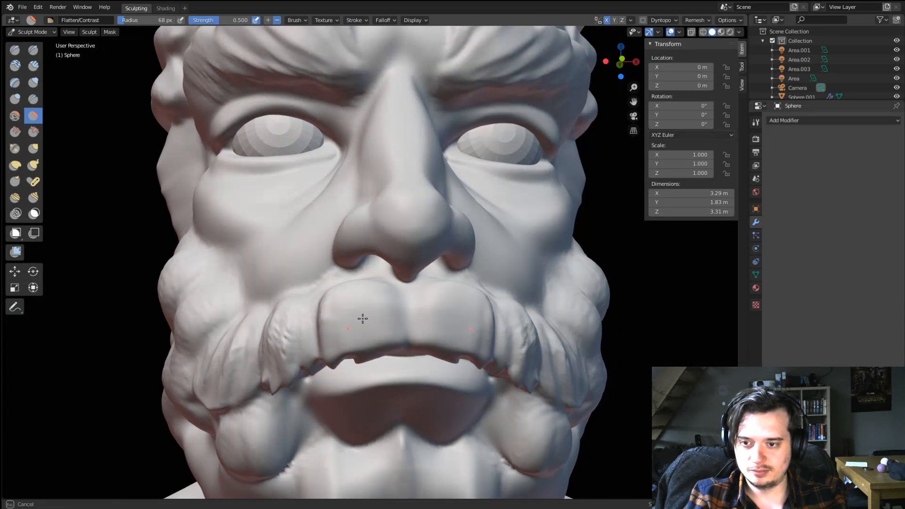
# Reshape the inner moustache locks into broader, rounder forms with Grab at radius 151 px, then 117 px.
pyautogui.press('g')
pyautogui.moveTo(361, 315); pyautogui.dragTo(381, 303, button='middle')
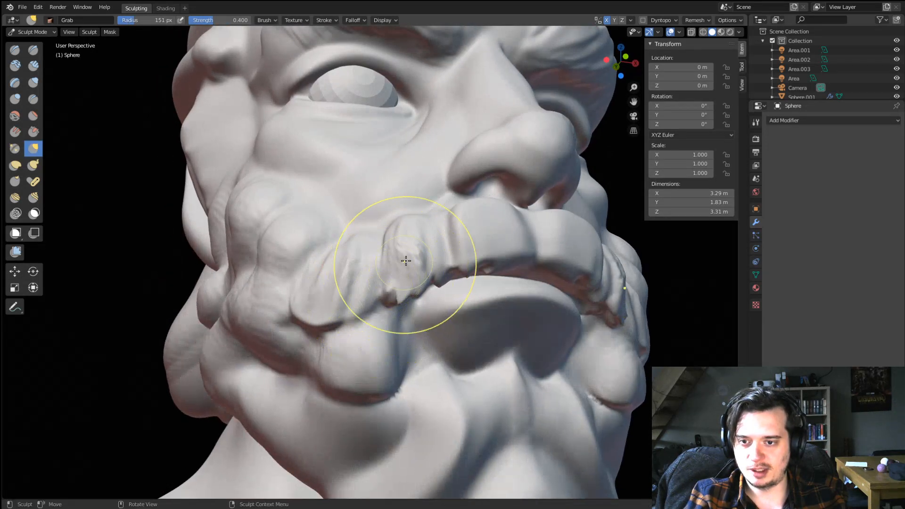
pyautogui.moveTo(450, 241); pyautogui.dragTo(429, 236)
pyautogui.moveTo(444, 233)
pyautogui.mouseDown(button='middle')
pyautogui.moveTo(422, 229)
pyautogui.moveTo(437, 219)
pyautogui.mouseUp(button='middle')
pyautogui.press('f')
pyautogui.click(426, 208)
pyautogui.moveTo(425, 211); pyautogui.dragTo(429, 193)
pyautogui.moveTo(416, 200); pyautogui.dragTo(397, 264, button='middle')
# Add rounded strand ridges to the inner moustache locks with Blob at radius 37 px and strength 0.500.
pyautogui.click(33, 66)
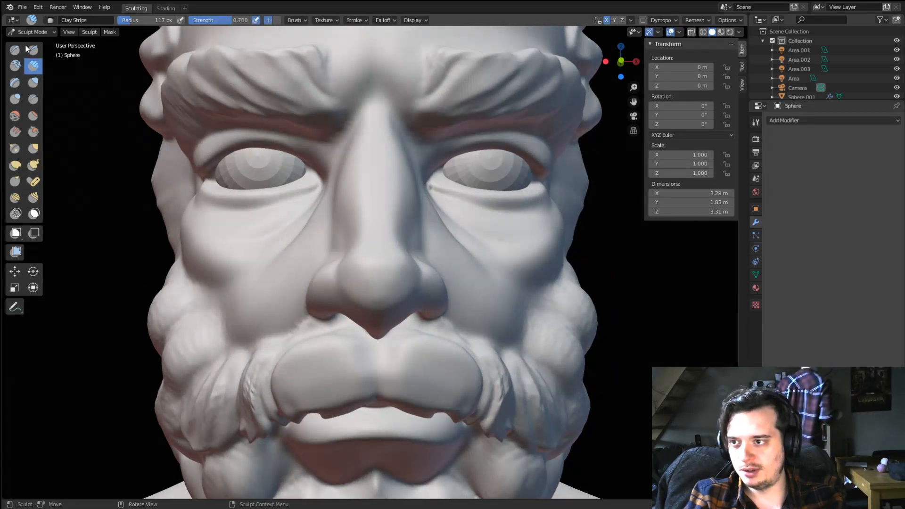
pyautogui.click(18, 100)
pyautogui.scroll(3, 259, 231)
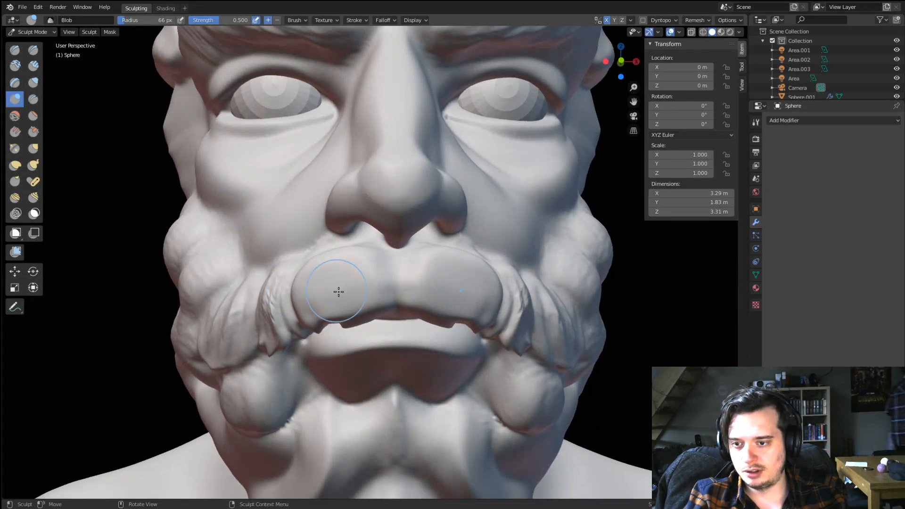
pyautogui.moveTo(394, 265)
pyautogui.mouseDown()
pyautogui.moveTo(375, 274)
pyautogui.moveTo(343, 260)
pyautogui.moveTo(311, 317)
pyautogui.mouseUp()
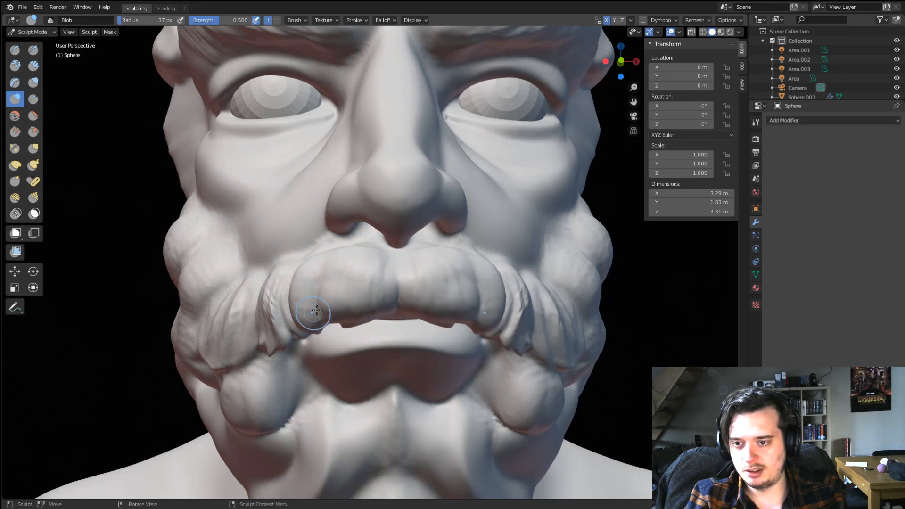
# Continue the Blob strand ridges across the inner moustache locks and out onto the side locks at radius 37 px.
pyautogui.scroll(-2, 311, 319)
pyautogui.moveTo(298, 336)
pyautogui.mouseDown(button='middle')
pyautogui.moveTo(280, 305)
pyautogui.moveTo(307, 315)
pyautogui.mouseUp(button='middle')
pyautogui.scroll(2, 326, 287)
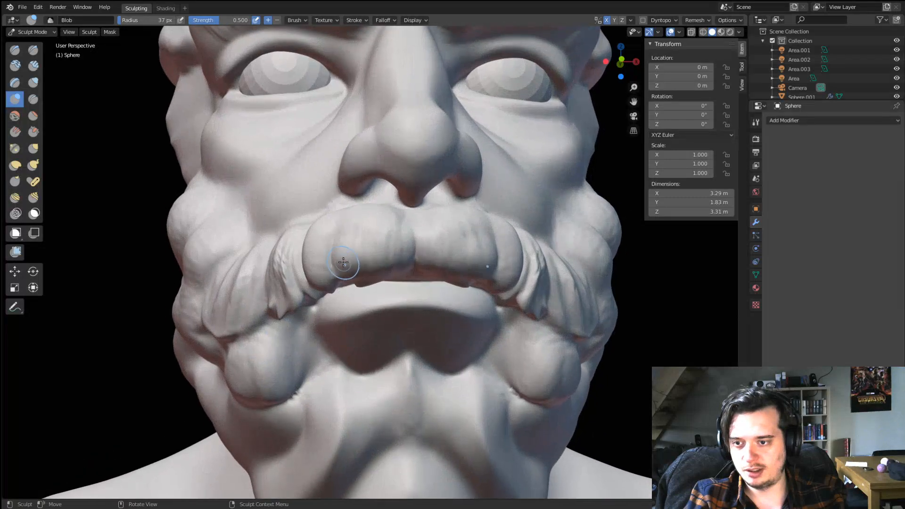
pyautogui.moveTo(351, 253); pyautogui.dragTo(378, 243, button='middle')
pyautogui.moveTo(393, 225)
pyautogui.mouseDown()
pyautogui.moveTo(365, 278)
pyautogui.moveTo(376, 216)
pyautogui.moveTo(332, 309)
pyautogui.moveTo(299, 303)
pyautogui.moveTo(318, 295)
pyautogui.moveTo(273, 301)
pyautogui.mouseUp()
# Build up rounded strands at the outer tips of the moustache with a smaller Blob brush.
pyautogui.moveTo(278, 276)
pyautogui.mouseDown(button='middle')
pyautogui.moveTo(317, 268)
pyautogui.moveTo(323, 283)
pyautogui.mouseUp(button='middle')
pyautogui.press('f')
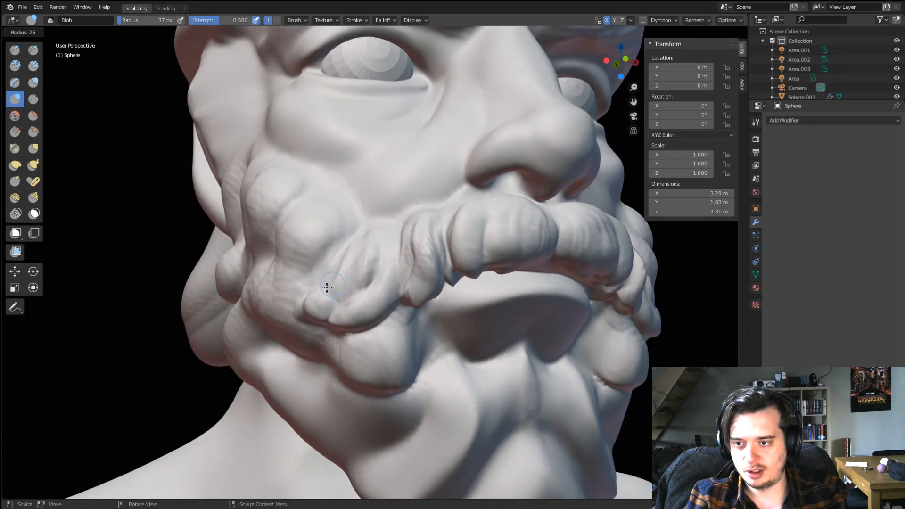
pyautogui.click(326, 286)
pyautogui.moveTo(322, 305); pyautogui.dragTo(349, 264)
pyautogui.moveTo(328, 296); pyautogui.dragTo(330, 294)
# Raise thick curls on the cheek beard beside the moustache with Blob at radius 45 px and strength 0.500.
pyautogui.moveTo(329, 295); pyautogui.dragTo(342, 283, button='middle')
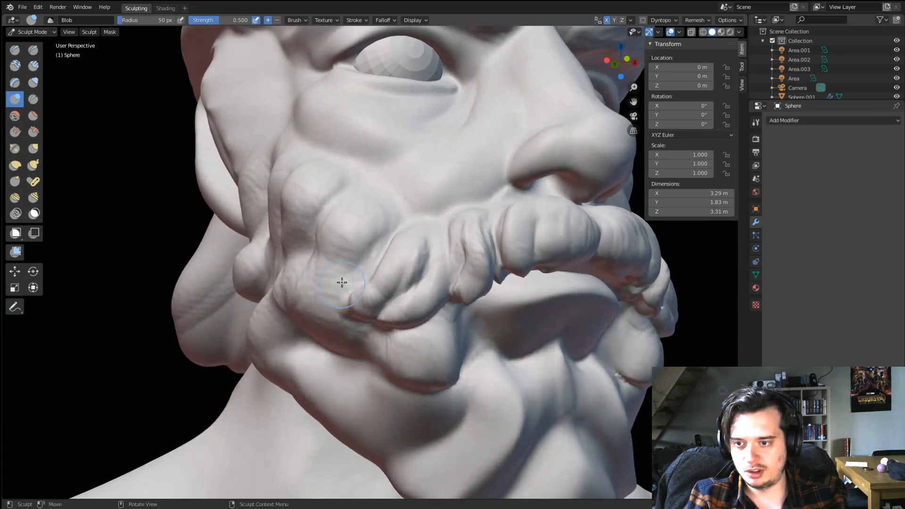
pyautogui.moveTo(379, 223)
pyautogui.mouseDown()
pyautogui.moveTo(363, 249)
pyautogui.moveTo(379, 228)
pyautogui.mouseUp()
pyautogui.press('f')
pyautogui.click(338, 264)
pyautogui.moveTo(337, 267); pyautogui.dragTo(380, 223)
pyautogui.moveTo(370, 217)
pyautogui.mouseDown(button='middle')
pyautogui.moveTo(380, 236)
pyautogui.moveTo(374, 226)
pyautogui.mouseUp(button='middle')
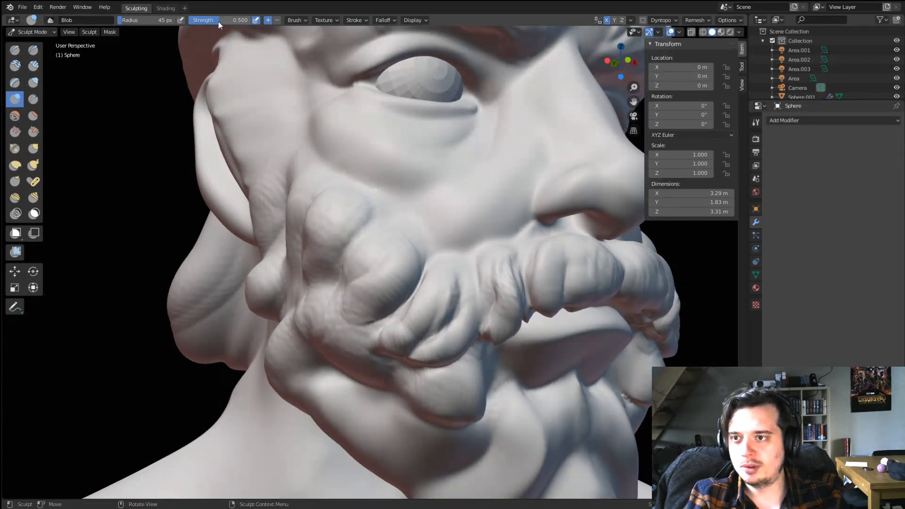
# Divide the cheek beard clumps into distinct curls with Blob at radius 38 px and strength 0.841.
pyautogui.press('f')
pyautogui.click(326, 270)
pyautogui.moveTo(331, 281); pyautogui.dragTo(383, 242)
pyautogui.moveTo(311, 274)
pyautogui.mouseDown()
pyautogui.moveTo(362, 213)
pyautogui.moveTo(362, 200)
pyautogui.moveTo(395, 211)
pyautogui.moveTo(393, 282)
pyautogui.mouseUp()
# Sculpt curls into the beard clump below the cheek curls with Blob at radius 38 px.
pyautogui.scroll(-3, 335, 260)
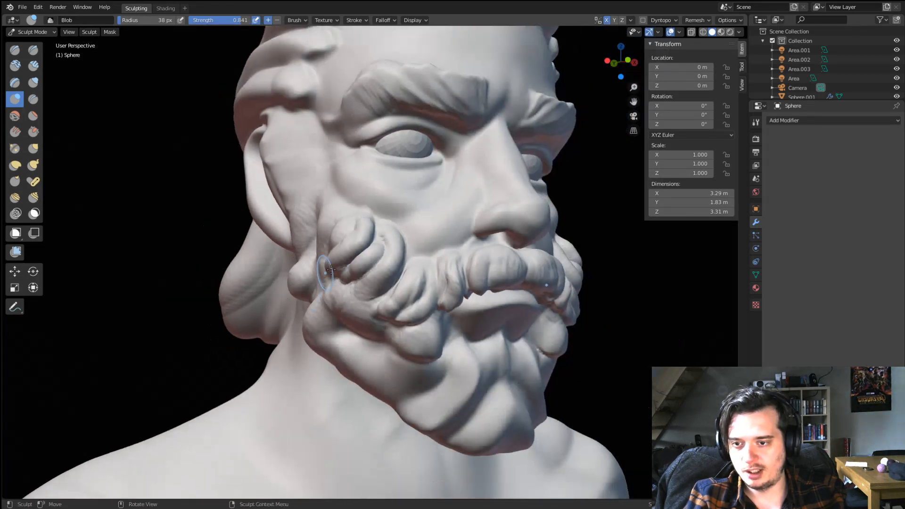
pyautogui.moveTo(332, 269)
pyautogui.mouseDown(button='middle')
pyautogui.moveTo(296, 282)
pyautogui.moveTo(311, 264)
pyautogui.moveTo(359, 257)
pyautogui.mouseUp(button='middle')
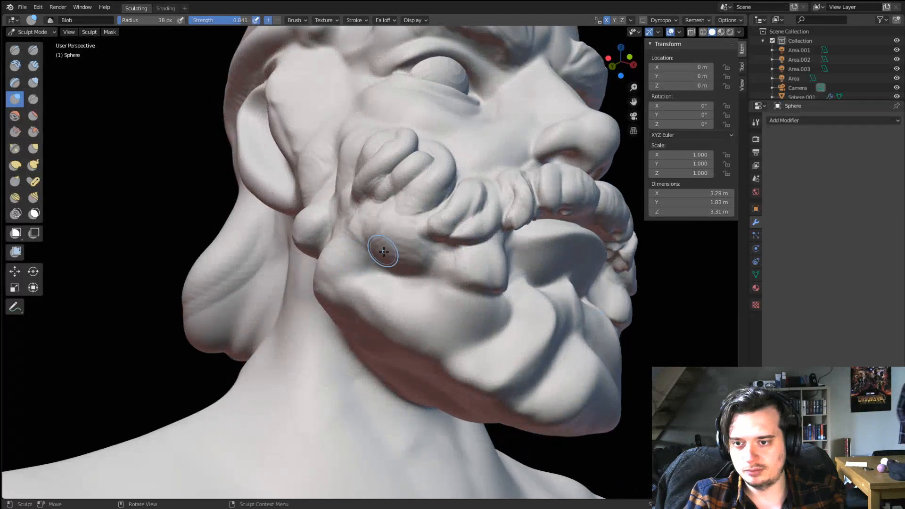
pyautogui.moveTo(389, 258)
pyautogui.mouseDown()
pyautogui.moveTo(430, 235)
pyautogui.moveTo(405, 245)
pyautogui.moveTo(371, 239)
pyautogui.mouseUp()
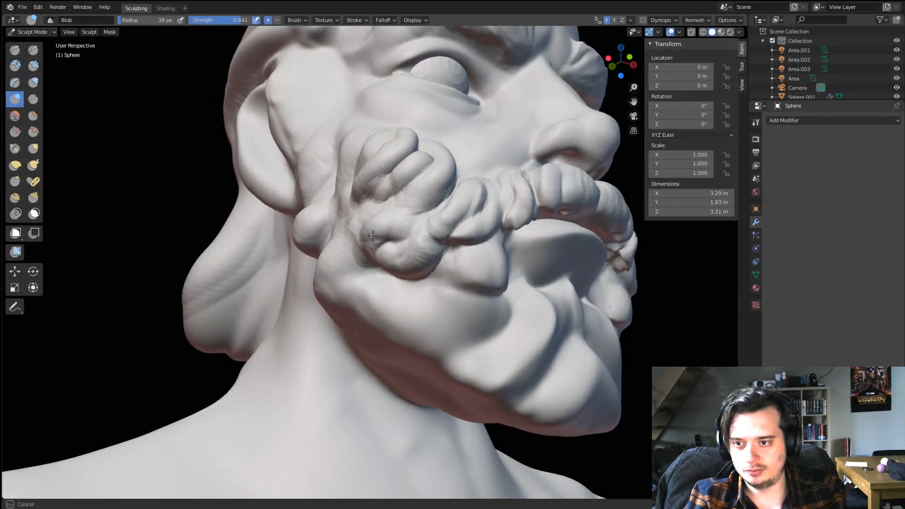
pyautogui.moveTo(378, 230); pyautogui.dragTo(392, 242, button='middle')
pyautogui.moveTo(426, 264)
pyautogui.mouseDown()
pyautogui.moveTo(396, 274)
pyautogui.moveTo(434, 267)
pyautogui.mouseUp()
# Add small strands behind the upper cheek curls and on the lower sideburn with Blob at radius 24 px.
pyautogui.moveTo(409, 241); pyautogui.dragTo(422, 246, button='middle')
pyautogui.press('f')
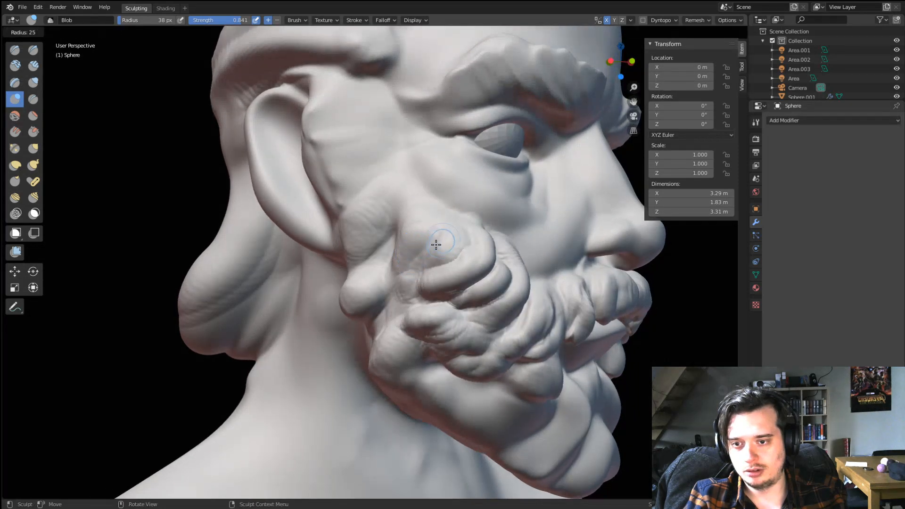
pyautogui.click(450, 241)
pyautogui.moveTo(451, 249)
pyautogui.mouseDown()
pyautogui.moveTo(421, 262)
pyautogui.moveTo(404, 284)
pyautogui.moveTo(411, 298)
pyautogui.mouseUp()
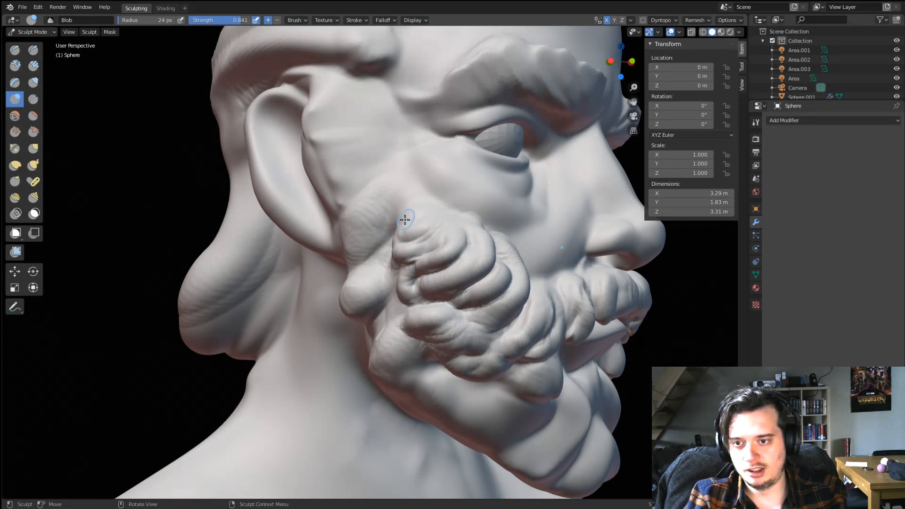
pyautogui.moveTo(409, 221); pyautogui.dragTo(424, 230, button='middle')
pyautogui.moveTo(416, 226)
pyautogui.mouseDown()
pyautogui.moveTo(385, 258)
pyautogui.moveTo(413, 220)
pyautogui.moveTo(376, 230)
pyautogui.moveTo(373, 267)
pyautogui.mouseUp()
# Try stacking slanted locks up the sideburn with Blob at radius 23 px, and undo the strokes.
pyautogui.press('f')
pyautogui.click(394, 258)
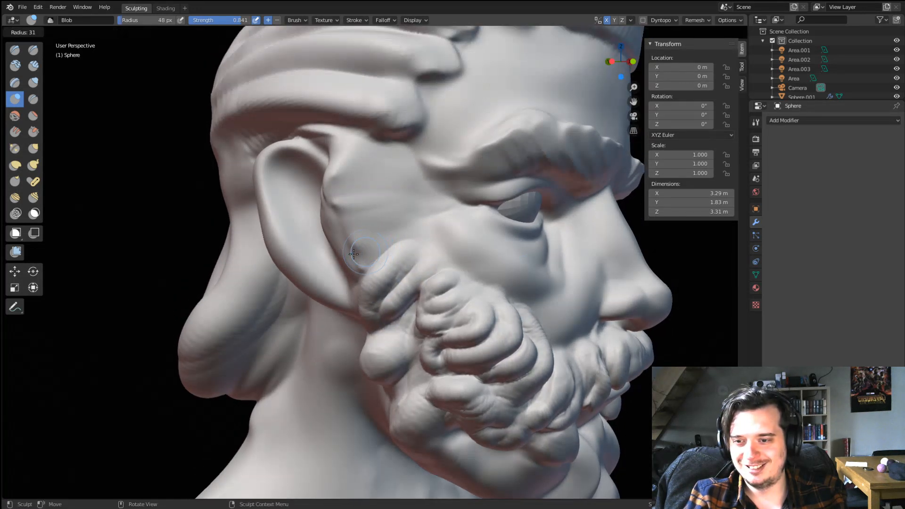
pyautogui.moveTo(375, 224); pyautogui.dragTo(341, 221)
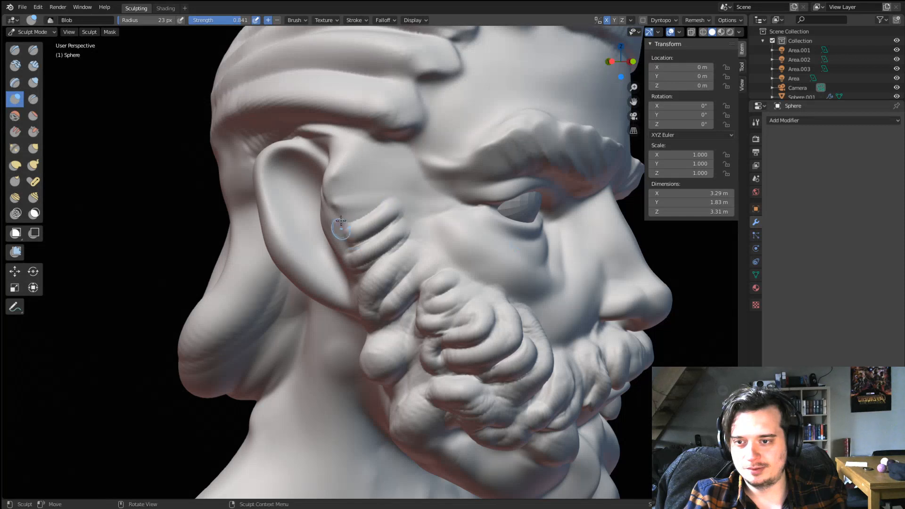
pyautogui.moveTo(399, 188); pyautogui.dragTo(341, 216)
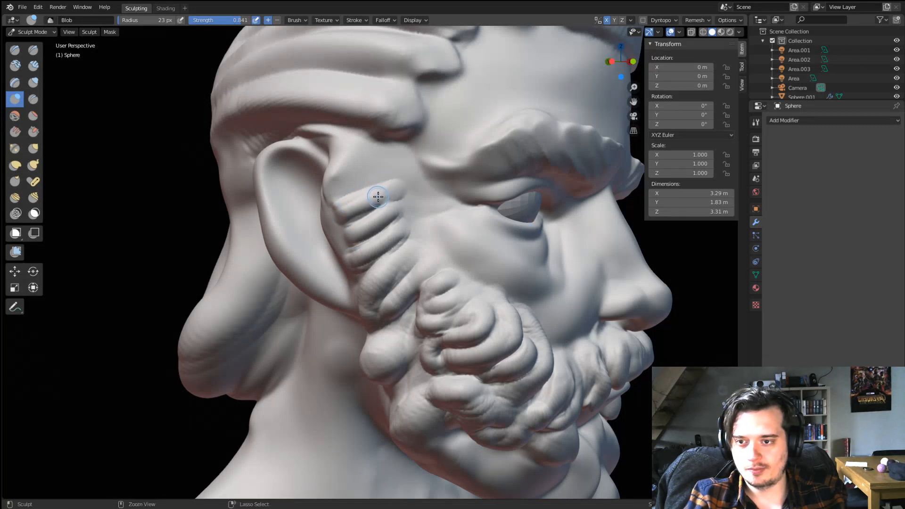
pyautogui.hotkey('ctrl', 'z')
pyautogui.hotkey('ctrl', 'z')
pyautogui.hotkey('ctrl', 'z')
pyautogui.hotkey('ctrl', 'z')
# Try steep, near-vertical Blob locks from the temple down the sideburn, and undo the strokes.
pyautogui.moveTo(395, 204); pyautogui.dragTo(360, 260)
pyautogui.moveTo(359, 217)
pyautogui.mouseDown()
pyautogui.moveTo(353, 262)
pyautogui.moveTo(338, 244)
pyautogui.mouseUp()
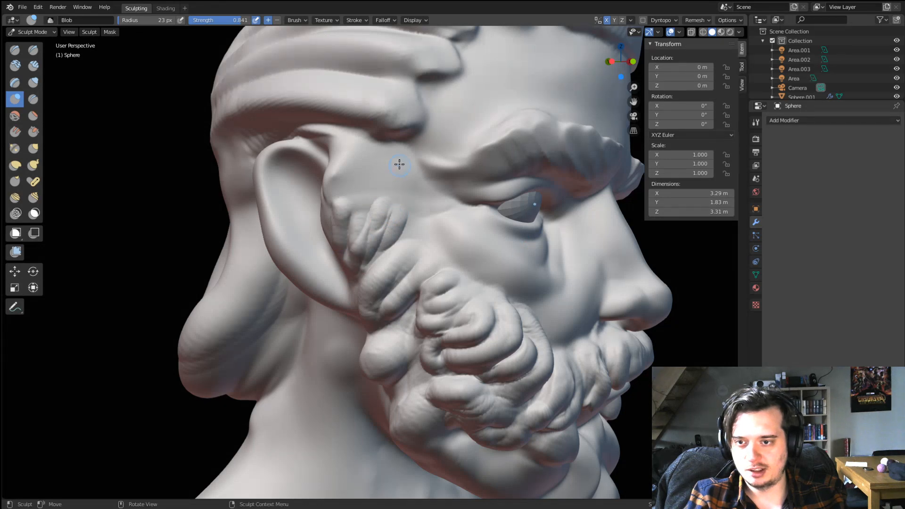
pyautogui.moveTo(399, 164)
pyautogui.mouseDown()
pyautogui.moveTo(364, 206)
pyautogui.moveTo(349, 201)
pyautogui.mouseUp()
pyautogui.moveTo(378, 147)
pyautogui.mouseDown()
pyautogui.moveTo(341, 188)
pyautogui.moveTo(343, 203)
pyautogui.mouseUp()
pyautogui.moveTo(344, 203)
pyautogui.mouseDown(button='middle')
pyautogui.moveTo(313, 203)
pyautogui.moveTo(327, 227)
pyautogui.moveTo(330, 202)
pyautogui.mouseUp(button='middle')
pyautogui.hotkey('ctrl', 'z')
pyautogui.hotkey('ctrl', 'z')
pyautogui.hotkey('ctrl', 'z')
pyautogui.hotkey('ctrl', 'z')
pyautogui.hotkey('ctrl', 'z')
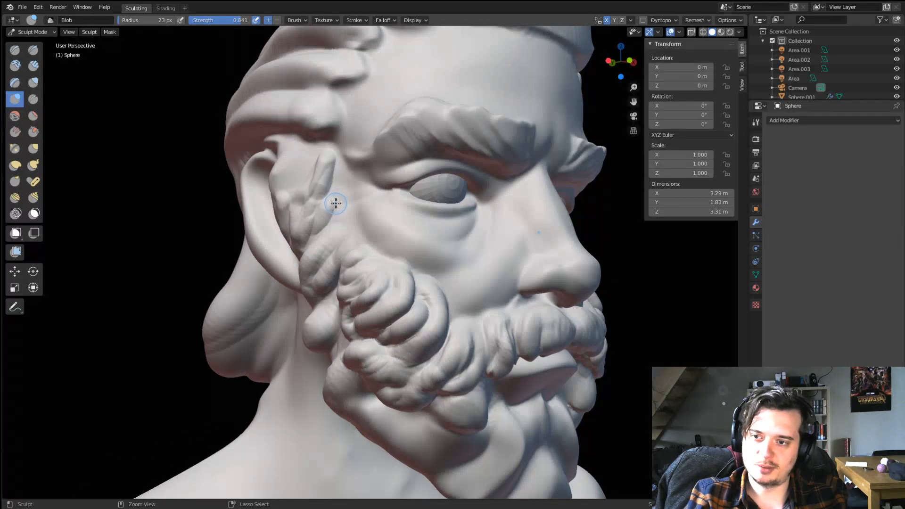
pyautogui.hotkey('ctrl', 'z')
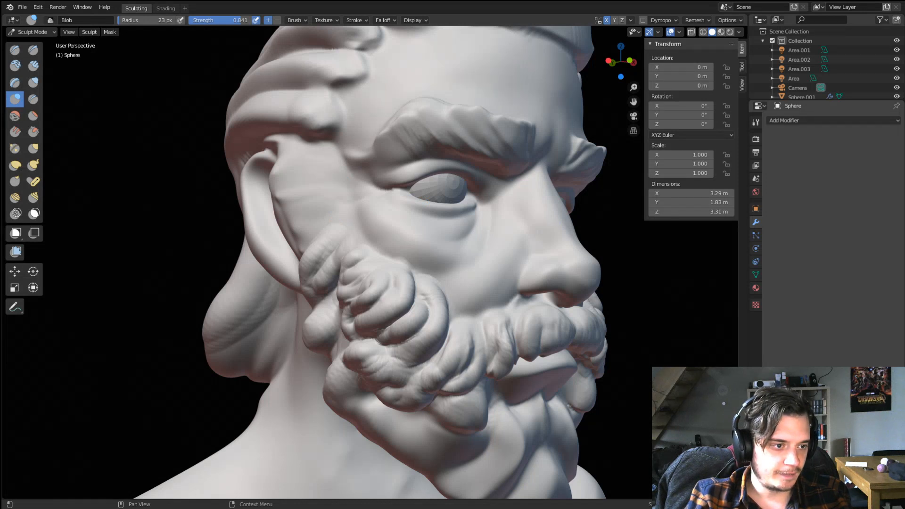
# Sculpt a stack of sideways locks up the sideburn to the temple with Blob at radius 23 px and strength 0.841.
pyautogui.moveTo(198, 262); pyautogui.dragTo(313, 246, button='middle')
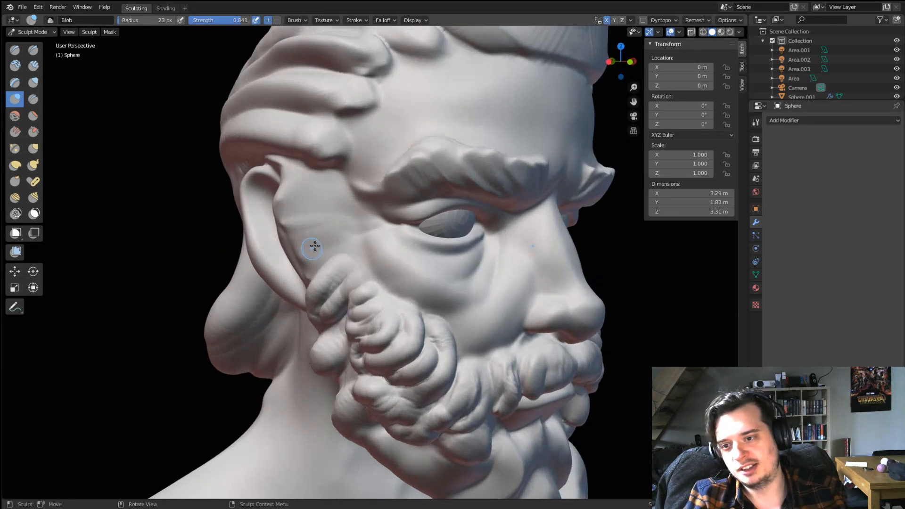
pyautogui.moveTo(313, 246)
pyautogui.mouseDown()
pyautogui.moveTo(339, 224)
pyautogui.moveTo(290, 246)
pyautogui.mouseUp()
pyautogui.moveTo(340, 215); pyautogui.dragTo(284, 222)
pyautogui.moveTo(330, 204); pyautogui.dragTo(280, 207)
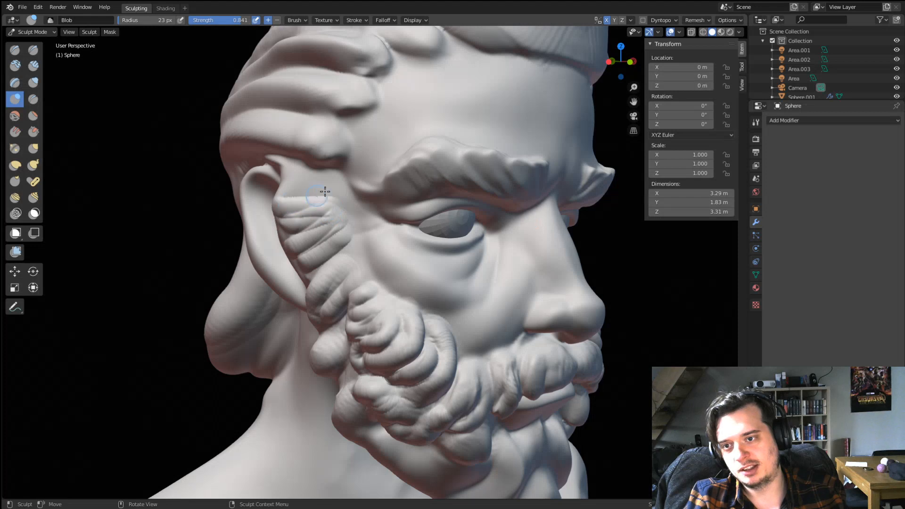
pyautogui.moveTo(335, 180)
pyautogui.mouseDown()
pyautogui.moveTo(286, 177)
pyautogui.moveTo(285, 189)
pyautogui.mouseUp()
# Carve the hollow inside the ear's upper rim with subtractive Blob at radius 41 px.
pyautogui.moveTo(315, 202); pyautogui.dragTo(357, 195, button='middle')
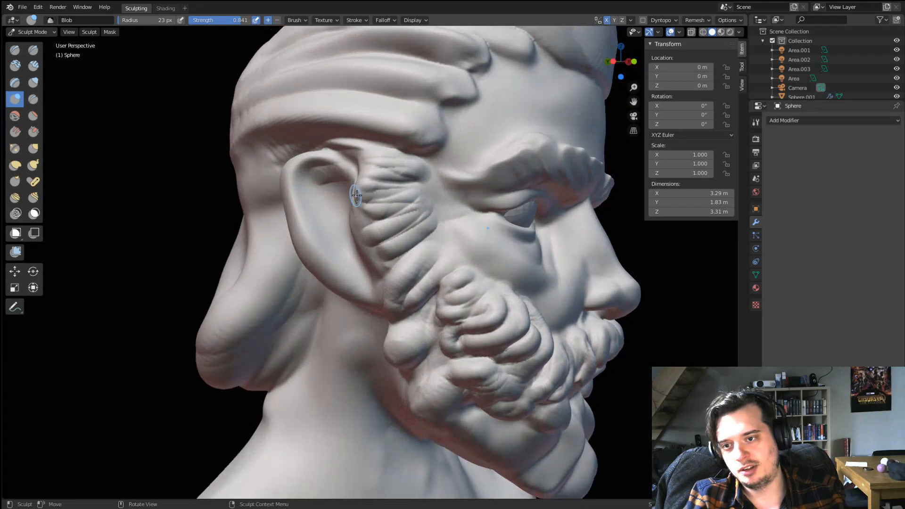
pyautogui.press('f')
pyautogui.click(339, 188)
pyautogui.moveTo(347, 183); pyautogui.dragTo(311, 223)
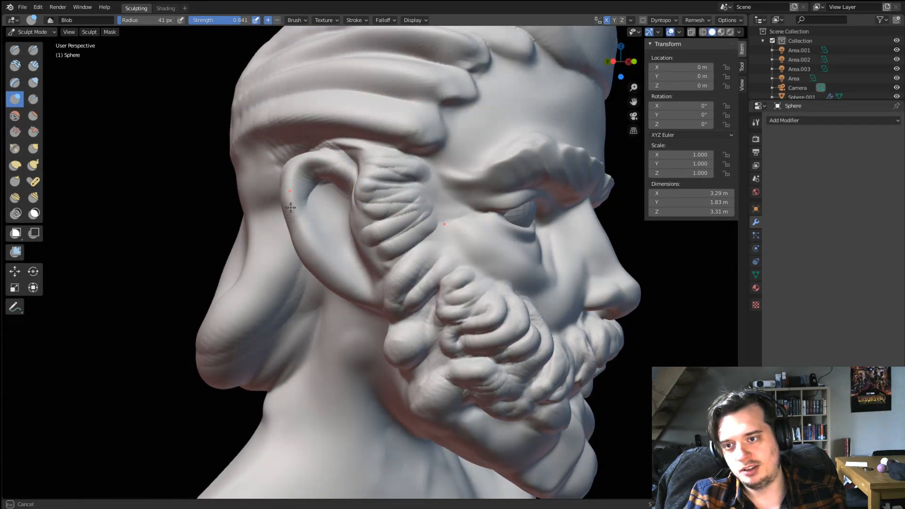
# Pull the back edges of the sideburn locks toward the ear with Grab at radius 42 px, and enlarge the brush to 99 px.
pyautogui.moveTo(322, 203); pyautogui.dragTo(305, 232, button='middle')
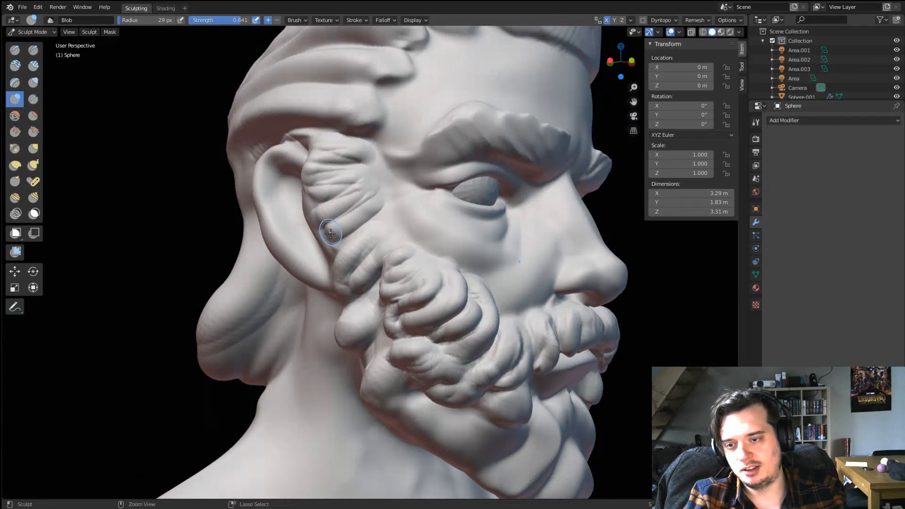
pyautogui.press('g')
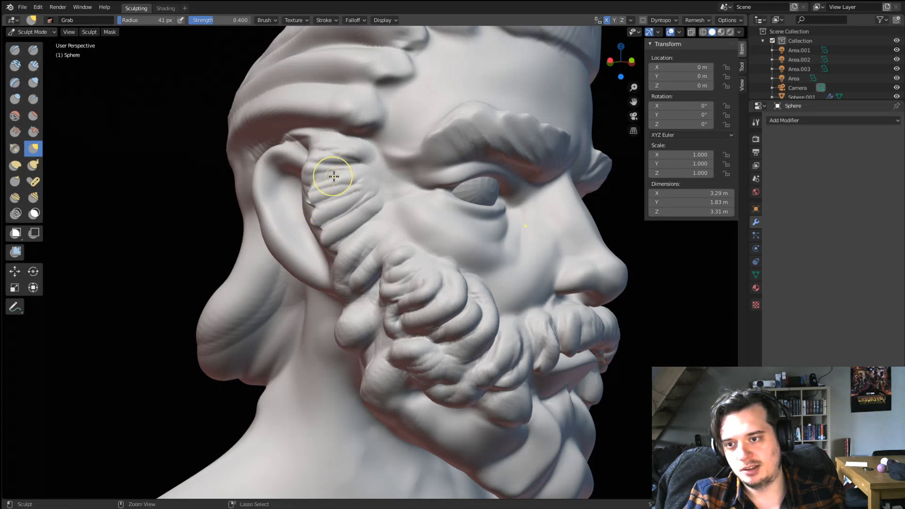
pyautogui.moveTo(357, 209); pyautogui.dragTo(373, 222, button='middle')
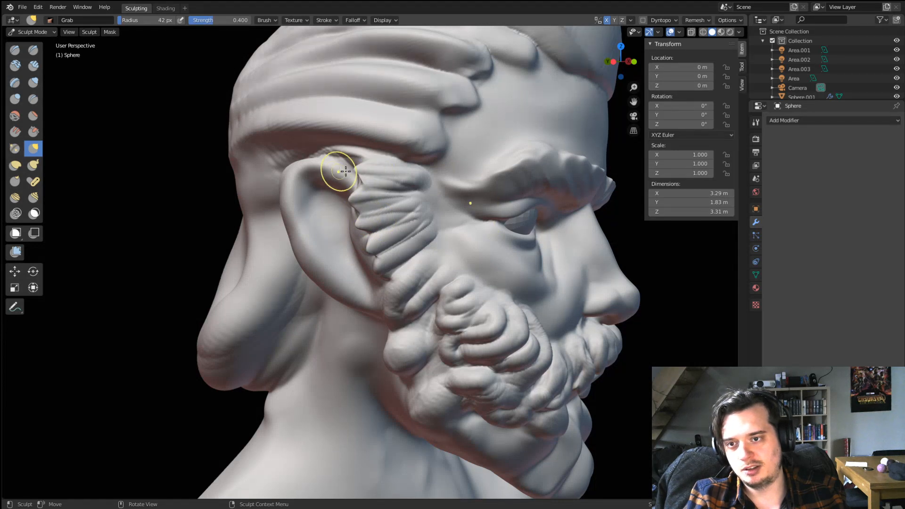
pyautogui.moveTo(343, 171)
pyautogui.mouseDown(button='middle')
pyautogui.moveTo(298, 178)
pyautogui.moveTo(339, 185)
pyautogui.mouseUp(button='middle')
pyautogui.press('f')
pyautogui.click(309, 195)
pyautogui.keyDown('shift'); pyautogui.moveTo(335, 263); pyautogui.dragTo(318, 177, button='middle'); pyautogui.keyUp('shift')
pyautogui.keyDown('ctrl'); pyautogui.moveTo(323, 194); pyautogui.dragTo(321, 186); pyautogui.keyUp('ctrl')
pyautogui.moveTo(319, 187); pyautogui.dragTo(297, 179, button='middle')
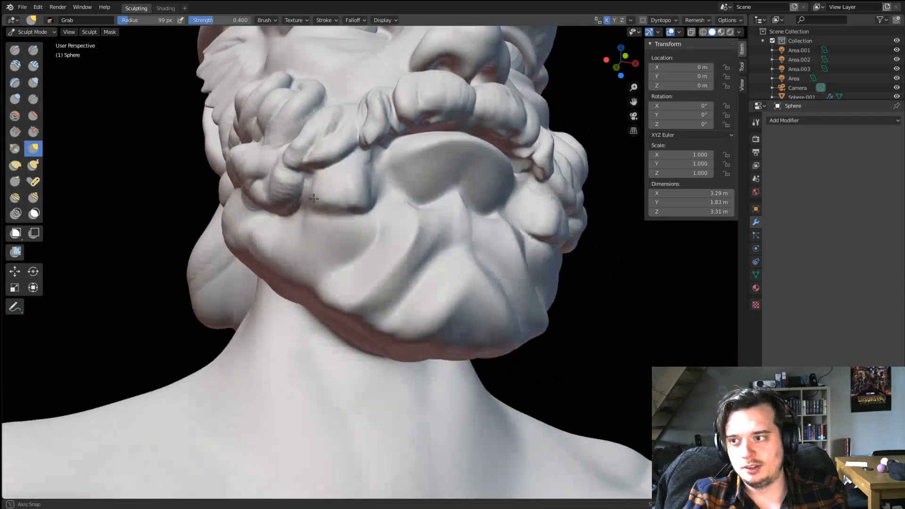
# Build up thick diagonal locks on the chin beard with Blob at strength 0.841.
pyautogui.click(32, 85)
pyautogui.click(16, 98)
pyautogui.keyDown('ctrl'); pyautogui.moveTo(184, 147); pyautogui.dragTo(226, 169, button='middle'); pyautogui.keyUp('ctrl')
pyautogui.moveTo(278, 182); pyautogui.dragTo(303, 228, button='middle')
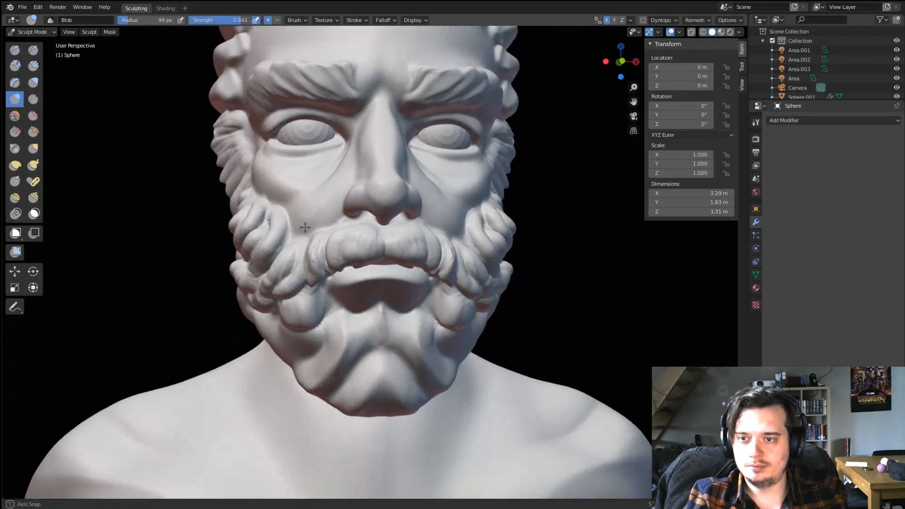
pyautogui.keyDown('ctrl'); pyautogui.moveTo(325, 299); pyautogui.dragTo(333, 267, button='middle'); pyautogui.keyUp('ctrl')
pyautogui.keyDown('shift'); pyautogui.moveTo(361, 359); pyautogui.dragTo(365, 313, button='middle'); pyautogui.keyUp('shift')
pyautogui.press('f')
pyautogui.click(350, 314)
pyautogui.moveTo(352, 293); pyautogui.dragTo(325, 357)
pyautogui.moveTo(344, 323); pyautogui.dragTo(302, 380)
# Add more chin locks sweeping toward the jaw with Blob at radius 41 px, then 33 px.
pyautogui.press('f')
pyautogui.click(329, 363)
pyautogui.moveTo(370, 342)
pyautogui.mouseDown()
pyautogui.moveTo(363, 367)
pyautogui.moveTo(337, 336)
pyautogui.mouseUp()
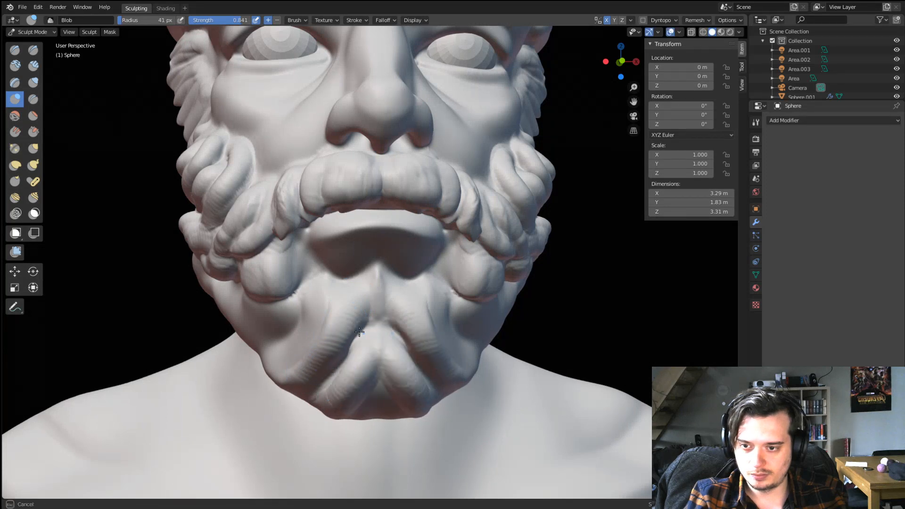
pyautogui.moveTo(337, 336); pyautogui.dragTo(361, 332, button='middle')
pyautogui.moveTo(364, 316)
pyautogui.mouseDown()
pyautogui.moveTo(398, 283)
pyautogui.moveTo(344, 339)
pyautogui.moveTo(387, 269)
pyautogui.mouseUp()
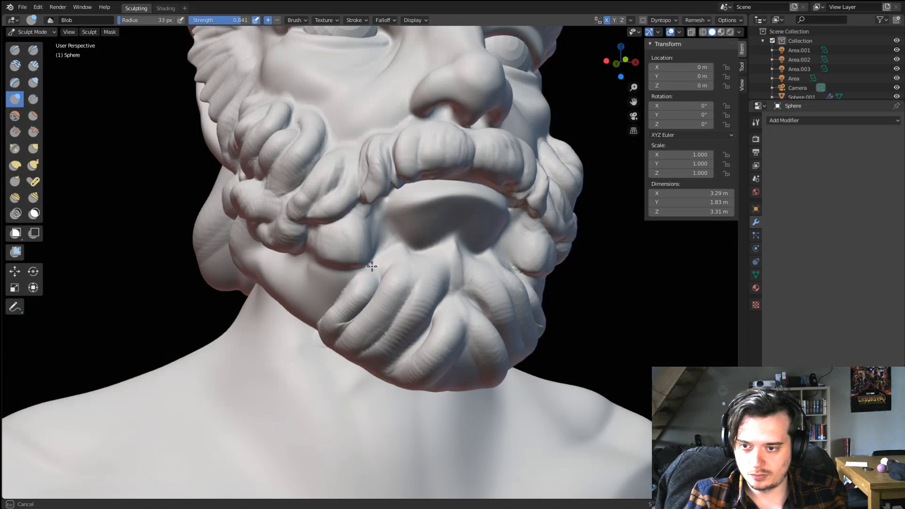
# Form smaller curls along the side of the jaw with Blob at radius 23 px.
pyautogui.moveTo(363, 292); pyautogui.dragTo(388, 287, button='middle')
pyautogui.moveTo(396, 317)
pyautogui.mouseDown()
pyautogui.moveTo(387, 329)
pyautogui.moveTo(364, 298)
pyautogui.mouseUp()
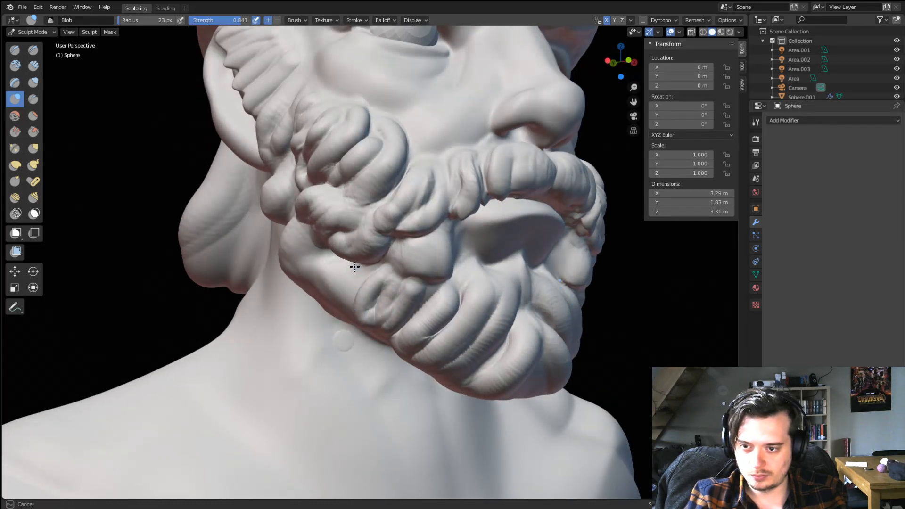
pyautogui.moveTo(332, 282)
pyautogui.mouseDown(button='middle')
pyautogui.moveTo(378, 266)
pyautogui.moveTo(384, 222)
pyautogui.mouseUp(button='middle')
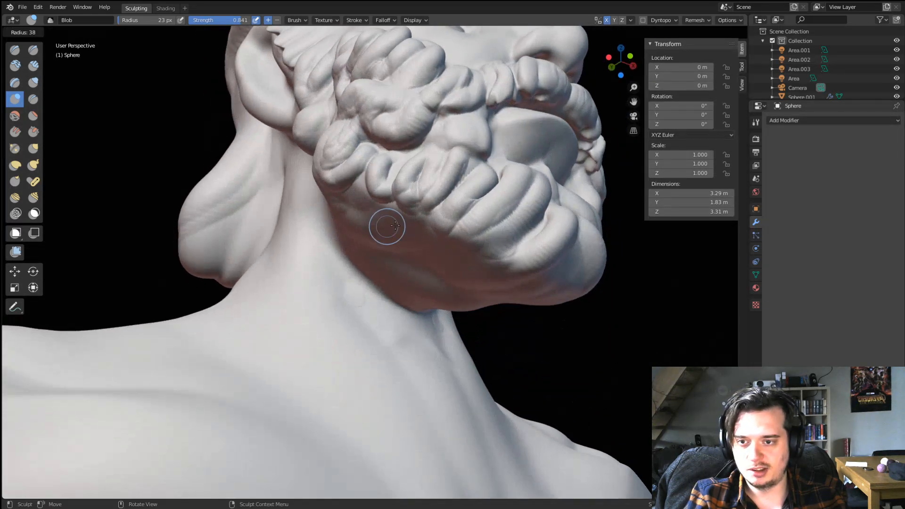
# Add rounded locks along the underside of the jaw with a larger Blob brush at strength 0.841.
pyautogui.press('f')
pyautogui.moveTo(378, 230)
pyautogui.mouseDown()
pyautogui.moveTo(410, 232)
pyautogui.moveTo(389, 269)
pyautogui.moveTo(445, 259)
pyautogui.moveTo(423, 296)
pyautogui.moveTo(446, 249)
pyautogui.moveTo(488, 269)
pyautogui.moveTo(455, 297)
pyautogui.mouseUp()
pyautogui.moveTo(454, 297); pyautogui.dragTo(418, 233, button='middle')
pyautogui.press('f')
pyautogui.click(438, 207)
pyautogui.moveTo(443, 200)
pyautogui.mouseDown()
pyautogui.moveTo(488, 210)
pyautogui.moveTo(462, 207)
pyautogui.mouseUp()
# Round out the beard curls along the jaw below the ear with Blob at radius 72 px.
pyautogui.press('f')
pyautogui.click(460, 211)
pyautogui.moveTo(347, 154)
pyautogui.mouseDown(button='middle')
pyautogui.moveTo(368, 255)
pyautogui.moveTo(372, 236)
pyautogui.moveTo(342, 205)
pyautogui.mouseUp(button='middle')
pyautogui.moveTo(293, 221); pyautogui.dragTo(364, 191, button='middle')
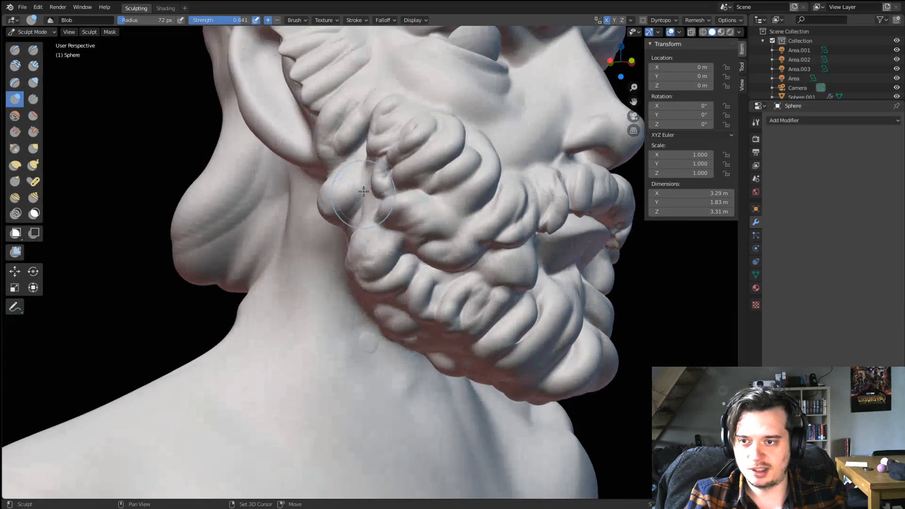
pyautogui.moveTo(363, 288); pyautogui.dragTo(388, 281)
pyautogui.scroll(-2, 404, 303)
pyautogui.moveTo(404, 303); pyautogui.dragTo(374, 293, button='middle')
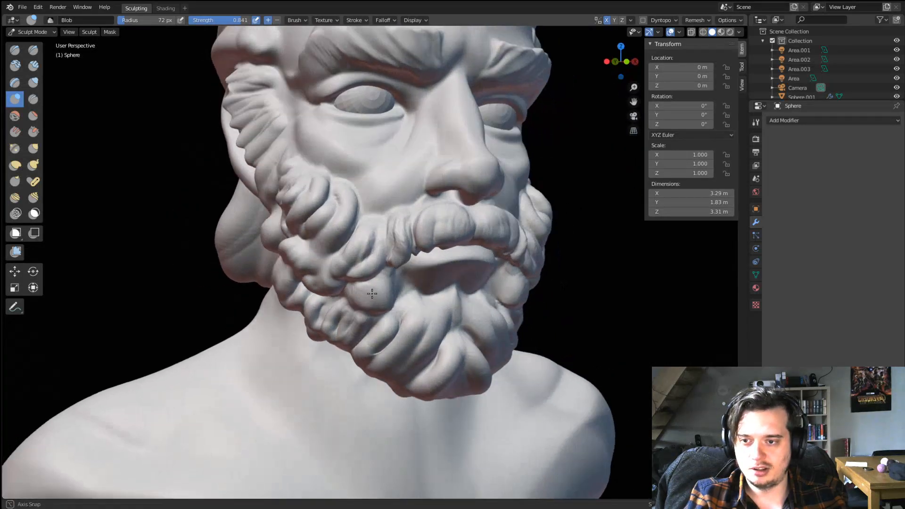
# Sharpen the grooves between the cheek curls beside the moustache with Crease at strength 0.398, reducing the radius to 31 px.
pyautogui.scroll(3, 364, 252)
pyautogui.click(33, 98)
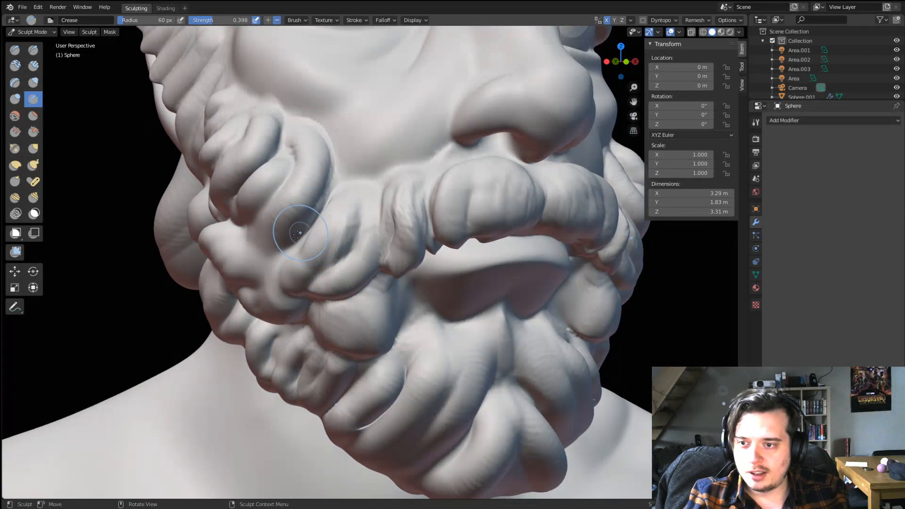
pyautogui.moveTo(275, 242); pyautogui.dragTo(302, 203)
pyautogui.press('f')
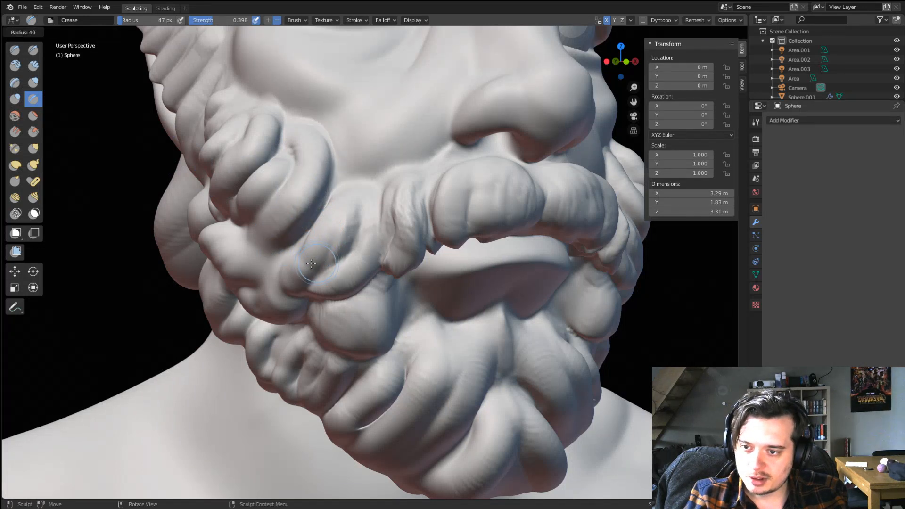
pyautogui.click(306, 262)
pyautogui.moveTo(362, 215)
pyautogui.mouseDown()
pyautogui.moveTo(345, 254)
pyautogui.moveTo(366, 208)
pyautogui.moveTo(373, 253)
pyautogui.moveTo(377, 227)
pyautogui.mouseUp()
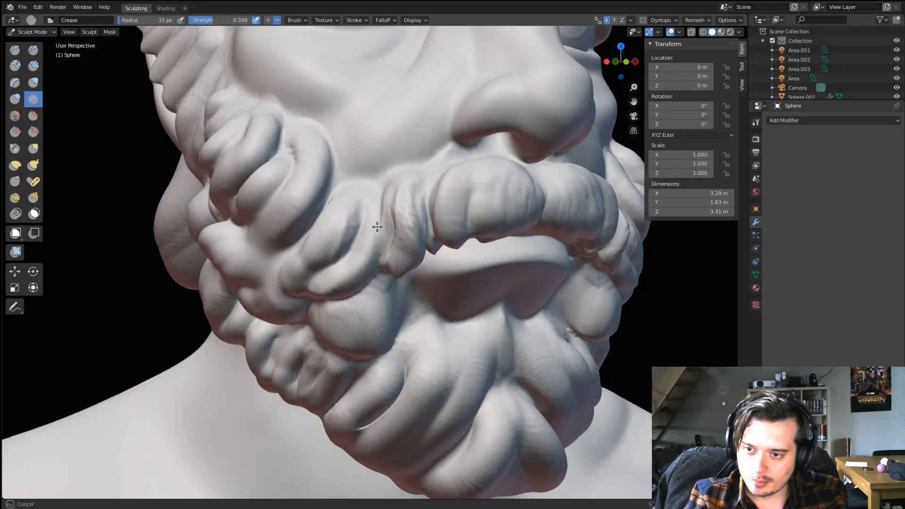
# Deepen the creases around the curls beside the moustache tip with Crease at radius 63 px, then 38 px.
pyautogui.moveTo(366, 227); pyautogui.dragTo(369, 233, button='middle')
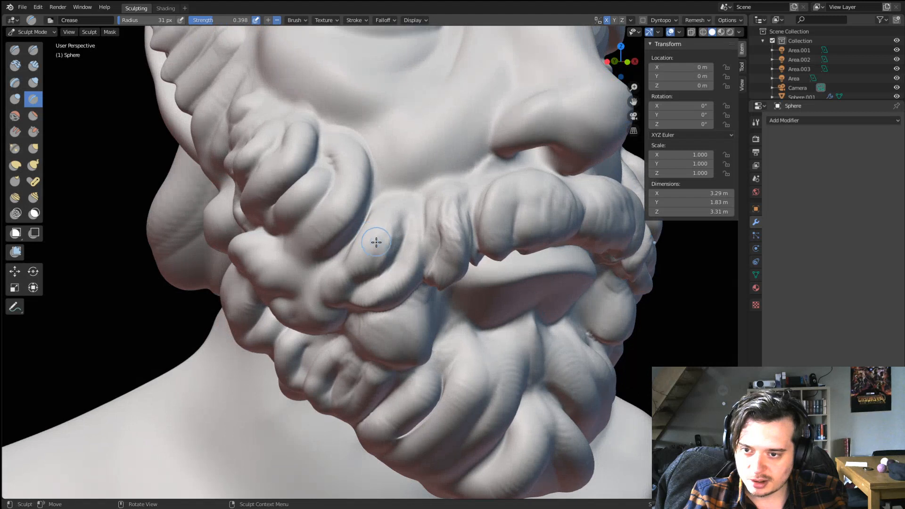
pyautogui.scroll(1, 401, 253)
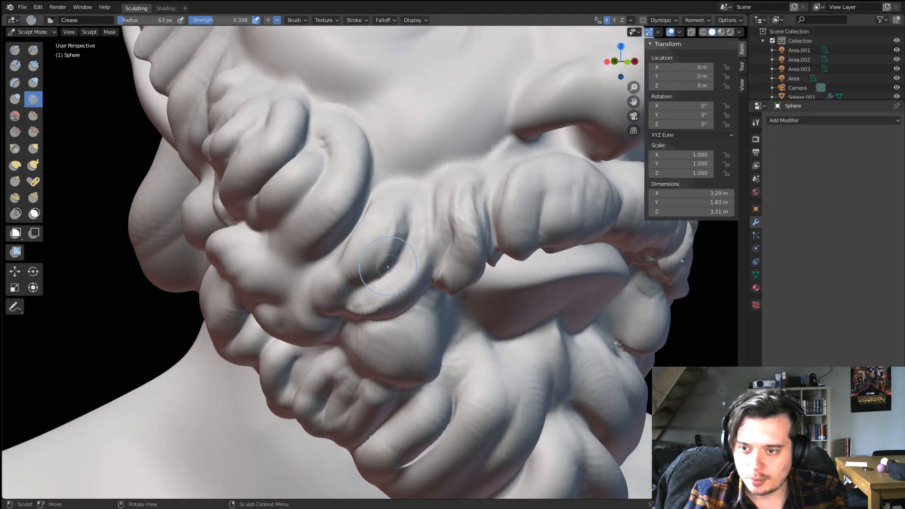
pyautogui.click(390, 217)
pyautogui.moveTo(356, 176); pyautogui.dragTo(332, 201)
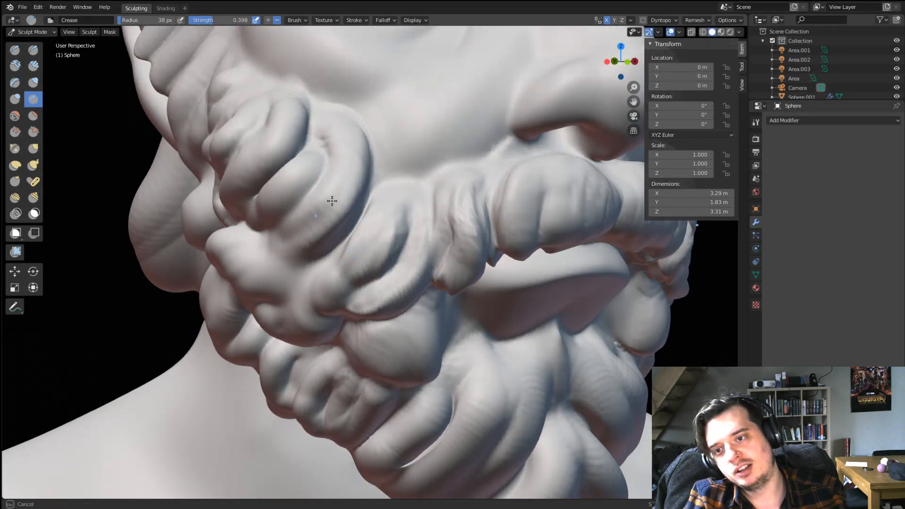
pyautogui.moveTo(311, 193)
pyautogui.keyDown('ctrl'); pyautogui.mouseDown(button='middle')
pyautogui.moveTo(316, 222)
pyautogui.moveTo(330, 217)
pyautogui.mouseUp(button='middle'); pyautogui.keyUp('ctrl')
pyautogui.keyDown('ctrl'); pyautogui.moveTo(329, 217); pyautogui.dragTo(360, 194, button='middle'); pyautogui.keyUp('ctrl')
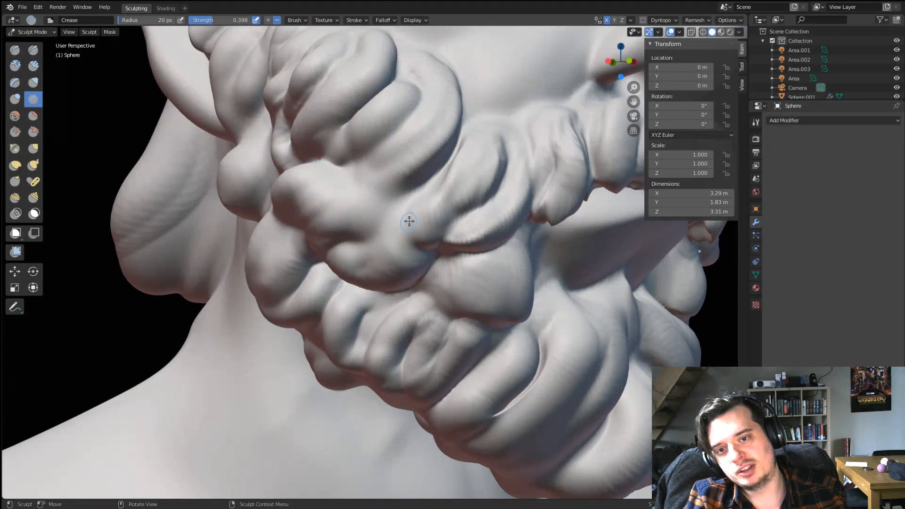
pyautogui.press('f')
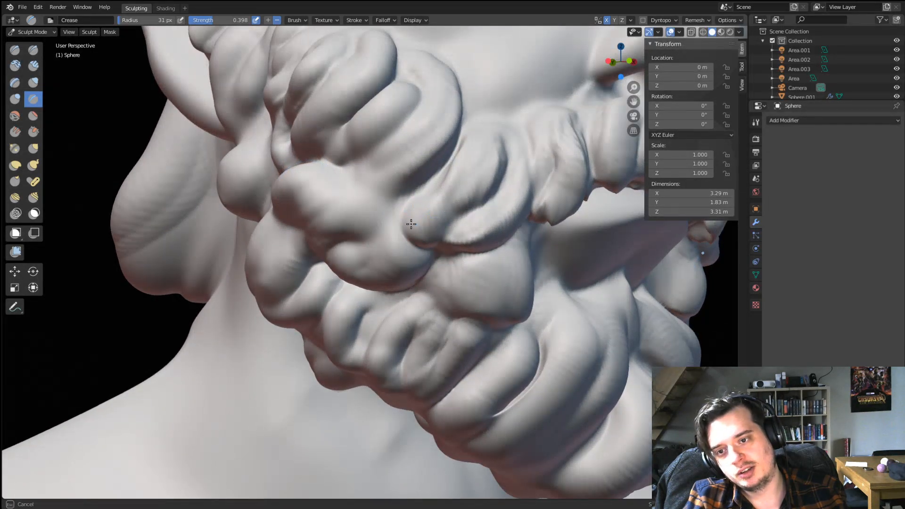
# Pull the tip of the curl below the moustache into a tapered end with Grab at radius 86 px.
pyautogui.press('g')
pyautogui.moveTo(405, 218); pyautogui.dragTo(400, 216)
pyautogui.moveTo(409, 215); pyautogui.dragTo(405, 209)
pyautogui.press('f')
pyautogui.click(437, 210)
pyautogui.moveTo(454, 223); pyautogui.dragTo(454, 214)
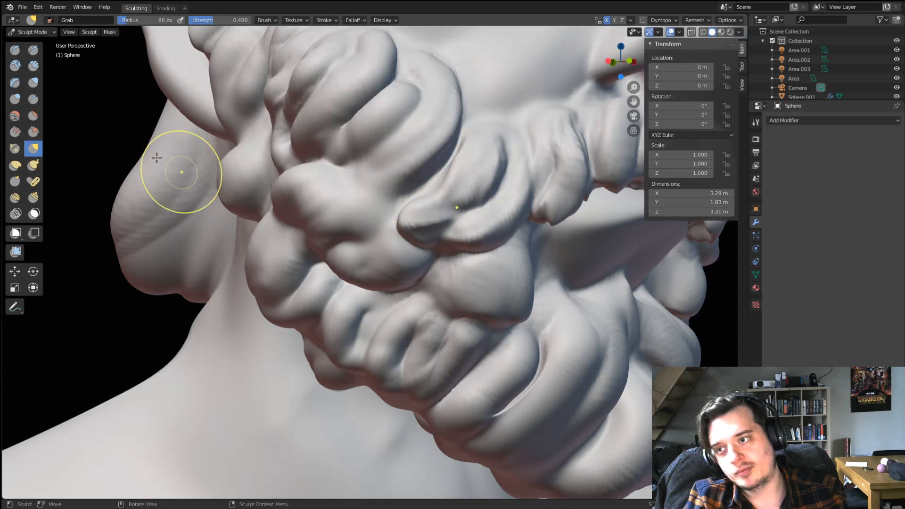
# Crease the gap between the reshaped curl and its neighbour at radius 23 px, then 20 px.
pyautogui.click(33, 98)
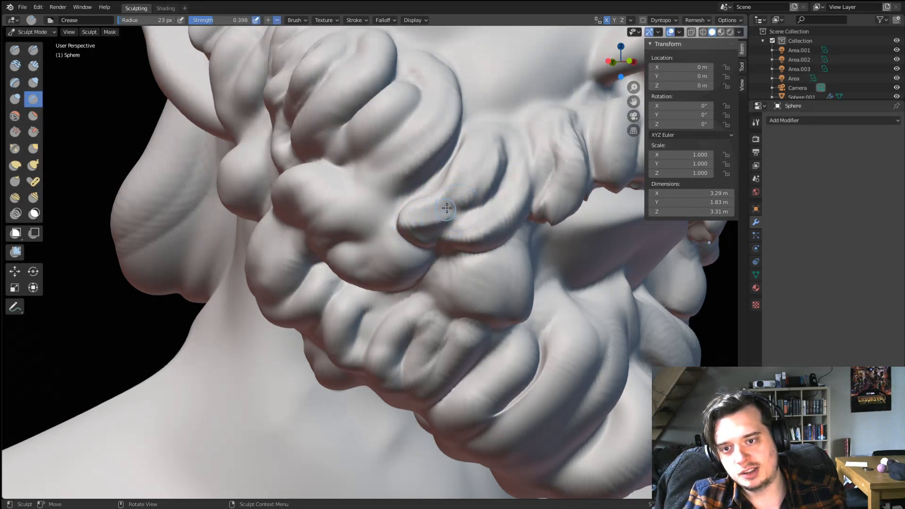
pyautogui.keyDown('ctrl'); pyautogui.moveTo(447, 208); pyautogui.dragTo(491, 180); pyautogui.keyUp('ctrl')
pyautogui.press('f')
pyautogui.click(455, 243)
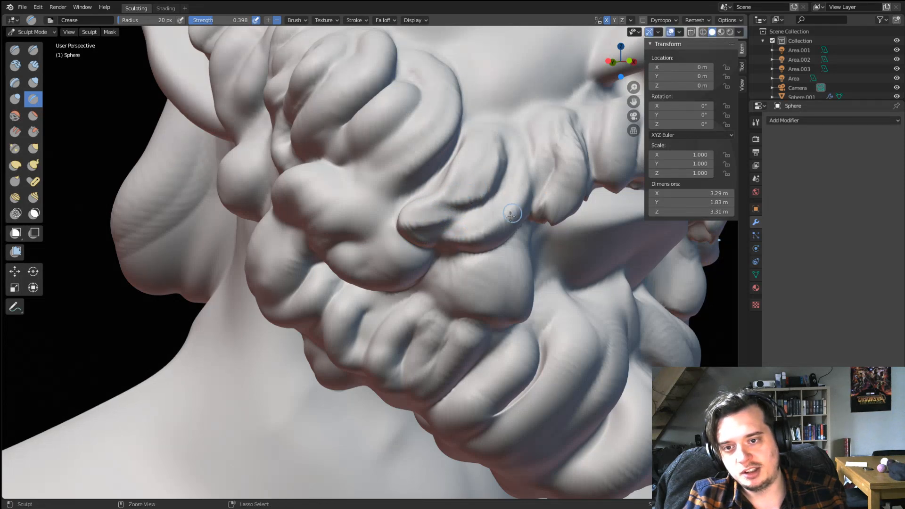
# Split the large round lock beside the mouth corner into strands with Crease at radius 31 px.
pyautogui.moveTo(511, 214); pyautogui.dragTo(471, 221, button='middle')
pyautogui.press('f')
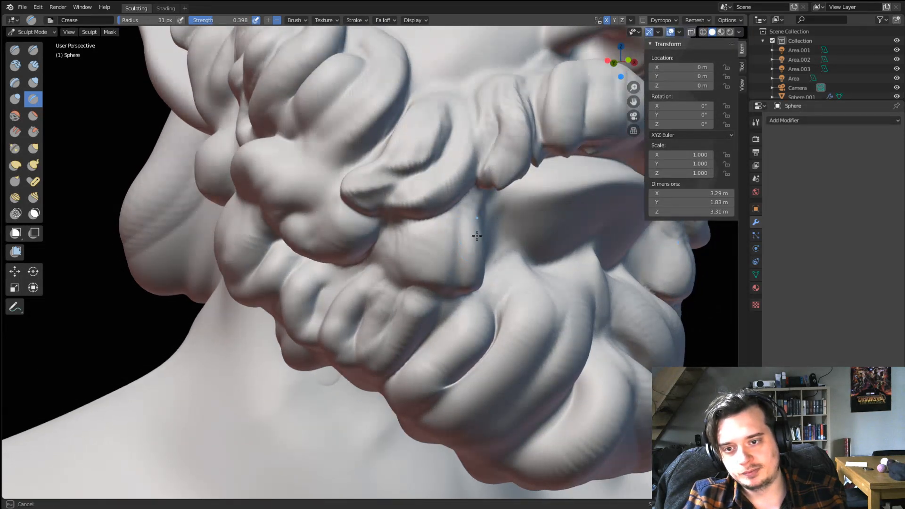
pyautogui.click(477, 235)
pyautogui.moveTo(447, 217); pyautogui.dragTo(406, 278)
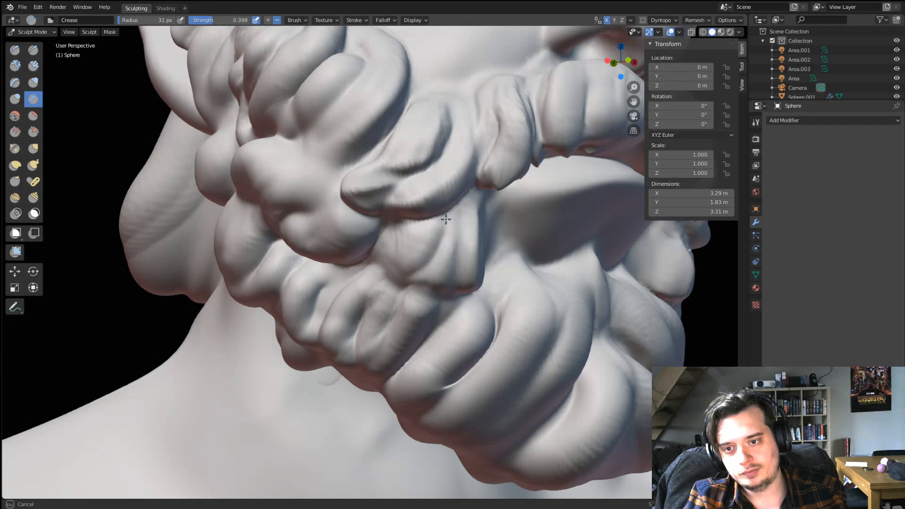
pyautogui.moveTo(446, 219); pyautogui.dragTo(440, 223)
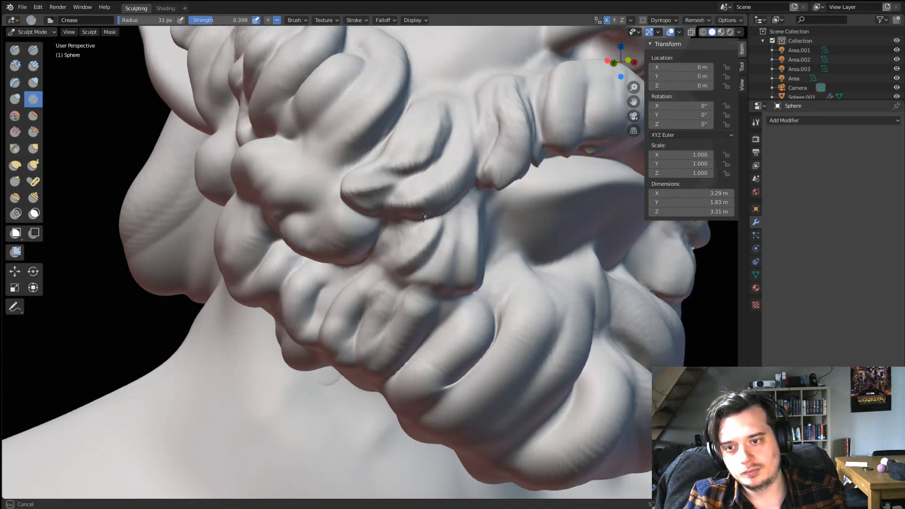
# Carve strand grooves into the drooping outer end of the moustache with Crease at radius 31 px.
pyautogui.scroll(-5, 423, 217)
pyautogui.moveTo(415, 227)
pyautogui.mouseDown(button='middle')
pyautogui.moveTo(368, 257)
pyautogui.moveTo(377, 239)
pyautogui.moveTo(377, 247)
pyautogui.moveTo(395, 234)
pyautogui.mouseUp(button='middle')
pyautogui.scroll(3, 377, 239)
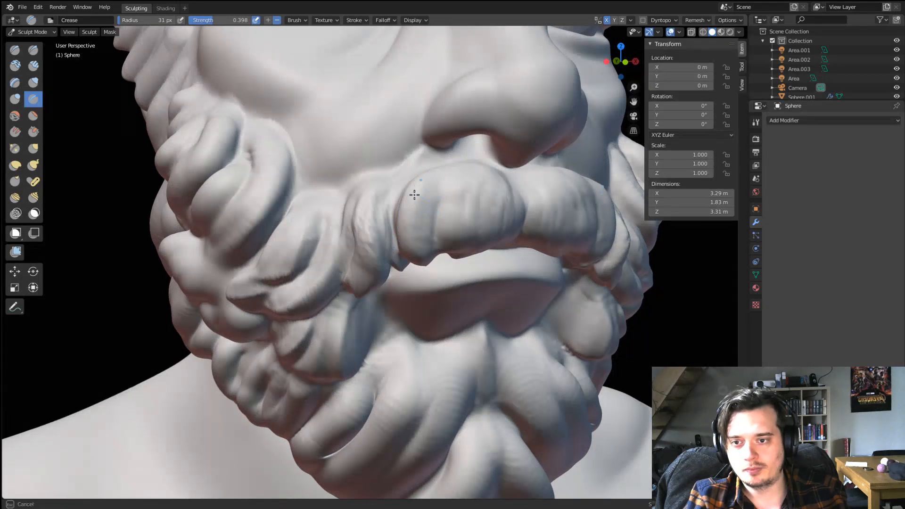
pyautogui.moveTo(376, 216); pyautogui.dragTo(354, 261)
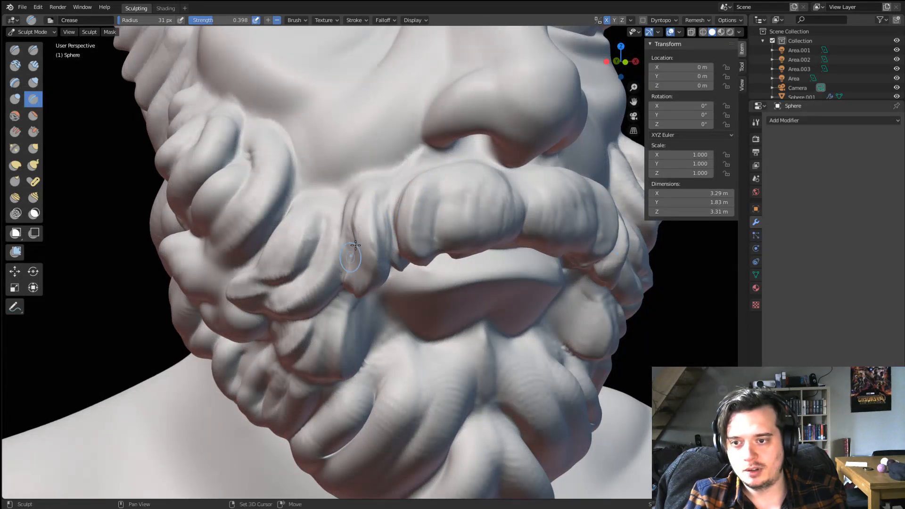
pyautogui.press('f')
pyautogui.click(379, 213)
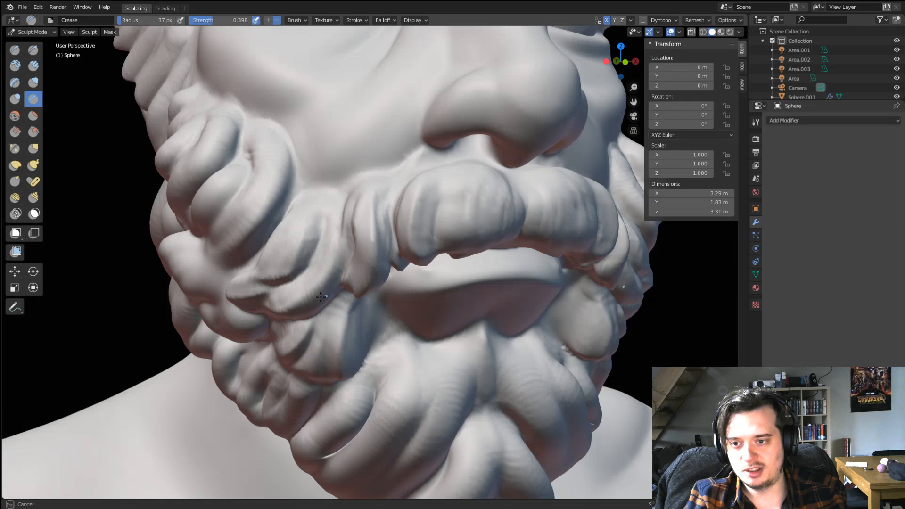
# Cut vertical strand grooves across the front of the moustache with Crease at radius 41 px.
pyautogui.keyDown('ctrl'); pyautogui.moveTo(353, 245); pyautogui.dragTo(313, 364, button='middle'); pyautogui.keyUp('ctrl')
pyautogui.keyDown('ctrl'); pyautogui.moveTo(331, 325); pyautogui.dragTo(369, 213, button='middle'); pyautogui.keyUp('ctrl')
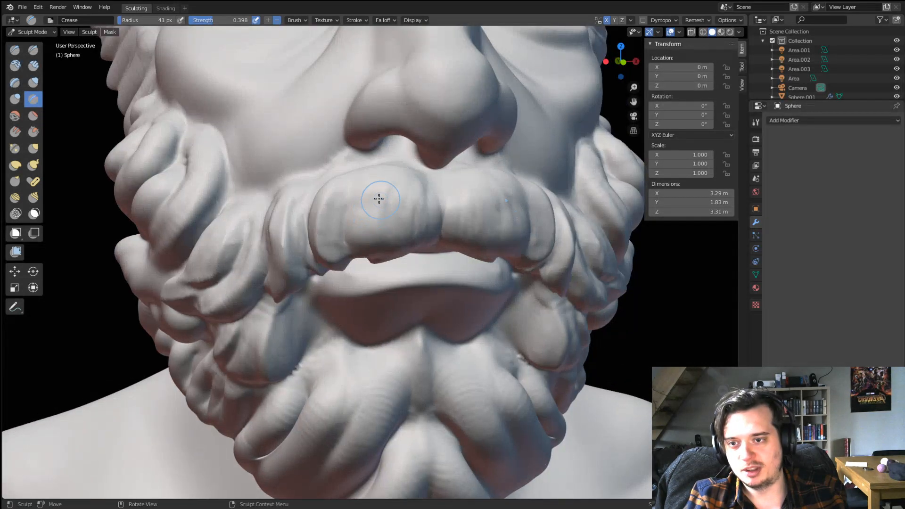
pyautogui.keyDown('ctrl'); pyautogui.moveTo(371, 246); pyautogui.dragTo(381, 186); pyautogui.keyUp('ctrl')
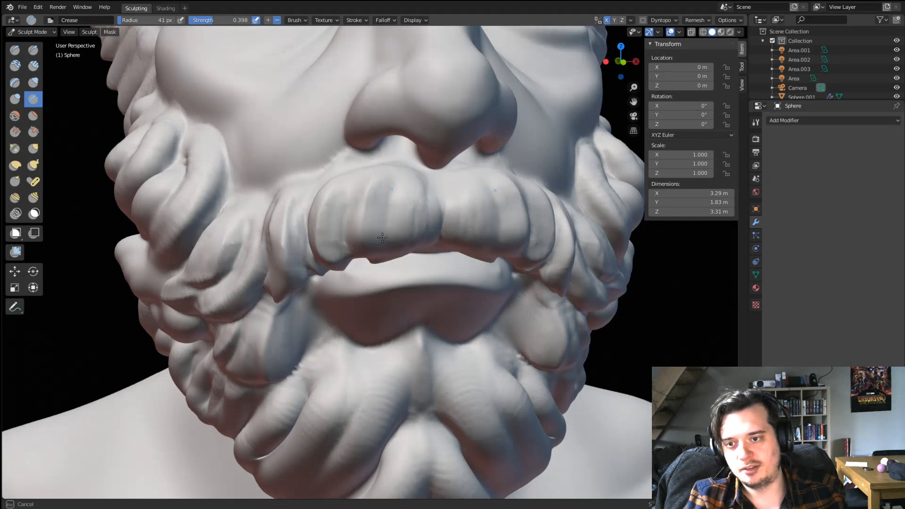
pyautogui.moveTo(382, 238); pyautogui.dragTo(391, 189)
pyautogui.moveTo(394, 216)
pyautogui.keyDown('ctrl'); pyautogui.mouseDown(button='middle')
pyautogui.moveTo(377, 275)
pyautogui.moveTo(359, 274)
pyautogui.moveTo(389, 268)
pyautogui.moveTo(364, 228)
pyautogui.moveTo(379, 243)
pyautogui.mouseUp(button='middle'); pyautogui.keyUp('ctrl')
pyautogui.keyDown('ctrl'); pyautogui.moveTo(378, 242); pyautogui.dragTo(377, 213, button='middle'); pyautogui.keyUp('ctrl')
# Crease strand lines along the rounded cheek curls below the sideburn at radius 41 px.
pyautogui.moveTo(376, 266); pyautogui.dragTo(368, 252, button='middle')
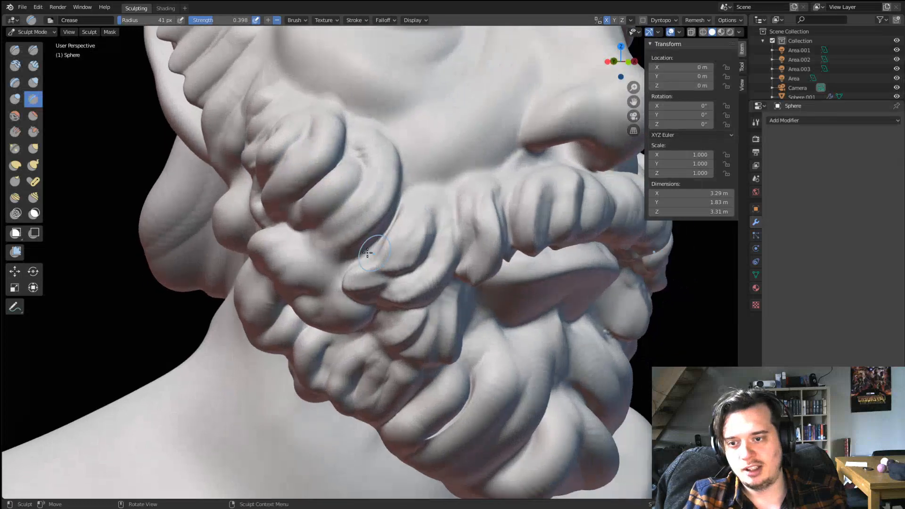
pyautogui.moveTo(303, 217); pyautogui.dragTo(289, 230)
pyautogui.moveTo(350, 209); pyautogui.dragTo(350, 203)
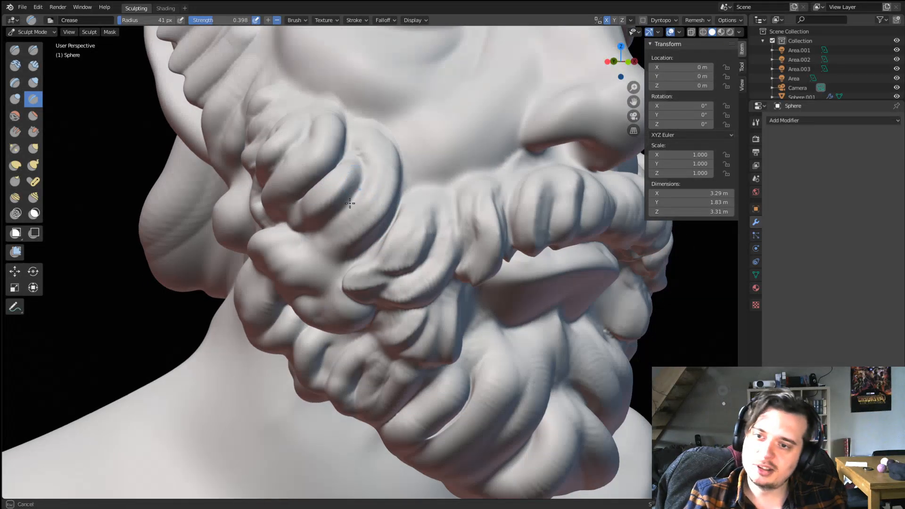
pyautogui.moveTo(303, 264); pyautogui.dragTo(315, 248)
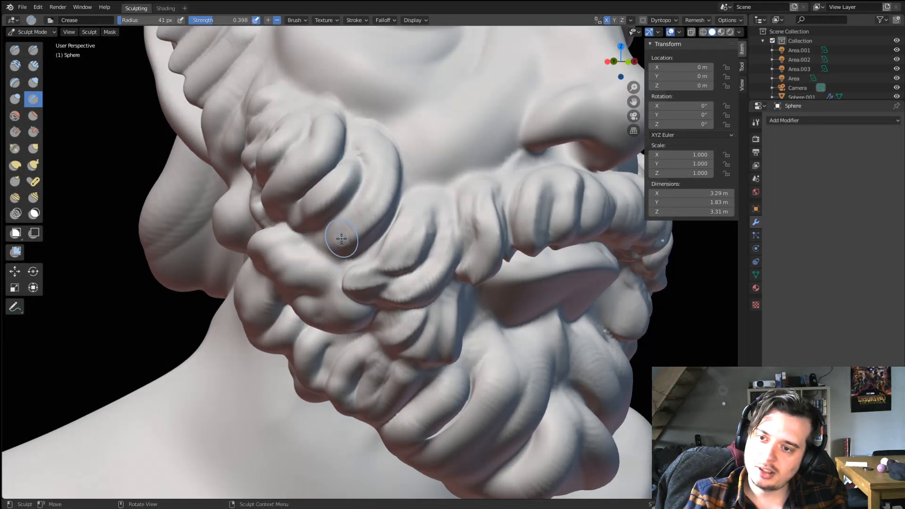
# Divide the curls over the side of the jaw into strands with Crease at radius 41 px, then 27 px.
pyautogui.moveTo(331, 244); pyautogui.dragTo(378, 199, button='middle')
pyautogui.moveTo(345, 269); pyautogui.dragTo(374, 257)
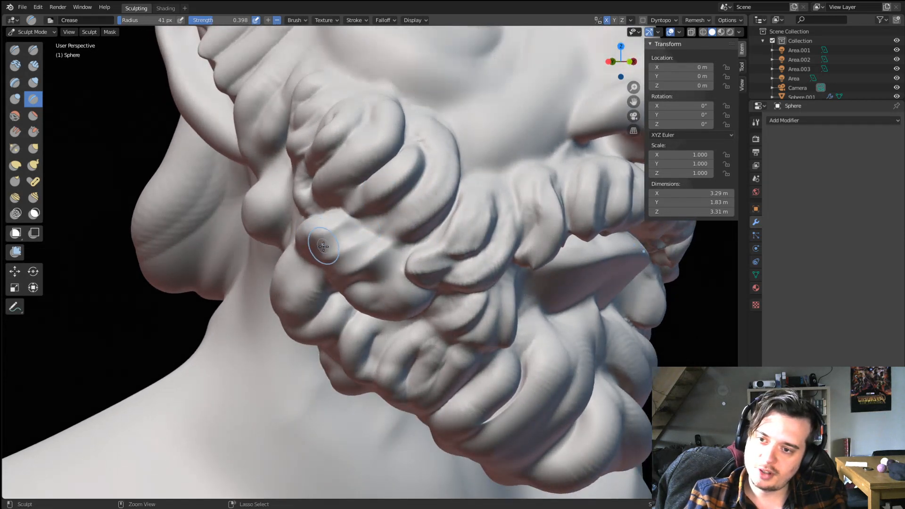
pyautogui.moveTo(349, 235)
pyautogui.mouseDown()
pyautogui.moveTo(343, 262)
pyautogui.moveTo(372, 248)
pyautogui.mouseUp()
pyautogui.moveTo(372, 247); pyautogui.dragTo(318, 224, button='middle')
pyautogui.moveTo(339, 246)
pyautogui.mouseDown()
pyautogui.moveTo(329, 242)
pyautogui.moveTo(333, 236)
pyautogui.mouseUp()
pyautogui.click(349, 229)
pyautogui.moveTo(333, 236)
pyautogui.mouseDown(button='middle')
pyautogui.moveTo(375, 210)
pyautogui.moveTo(464, 209)
pyautogui.mouseUp(button='middle')
pyautogui.moveTo(498, 191); pyautogui.dragTo(452, 217)
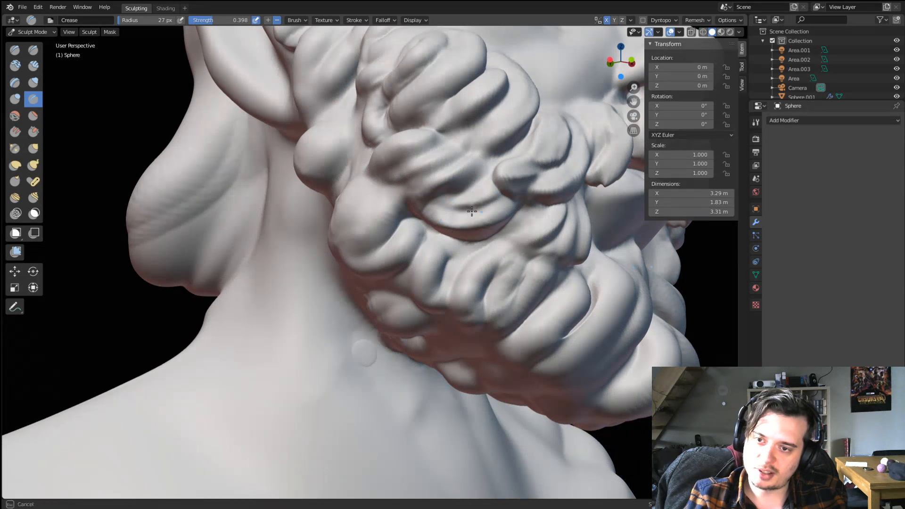
pyautogui.moveTo(514, 150); pyautogui.dragTo(458, 167, button='middle')
# Carve grooves into the small curls along the lower jaw with Crease, starting at radius 38 px.
pyautogui.moveTo(349, 218); pyautogui.dragTo(369, 228, button='middle')
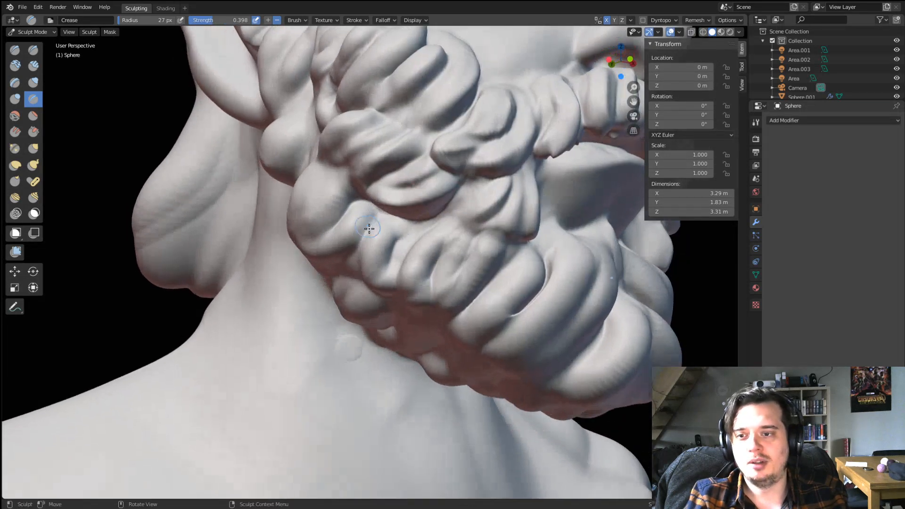
pyautogui.press('f')
pyautogui.click(386, 237)
pyautogui.keyDown('ctrl'); pyautogui.moveTo(399, 232); pyautogui.dragTo(386, 284); pyautogui.keyUp('ctrl')
pyautogui.moveTo(430, 233); pyautogui.dragTo(416, 295)
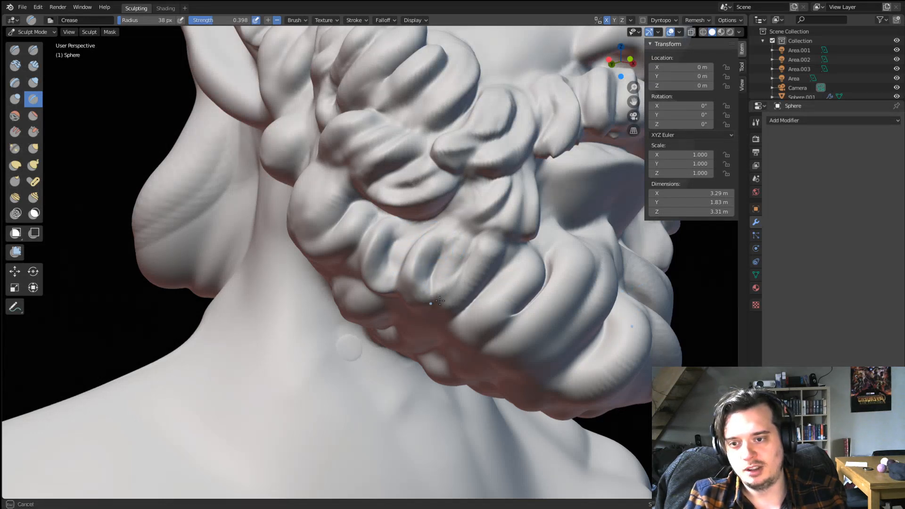
pyautogui.moveTo(436, 253)
pyautogui.mouseDown()
pyautogui.moveTo(432, 294)
pyautogui.moveTo(424, 287)
pyautogui.mouseUp()
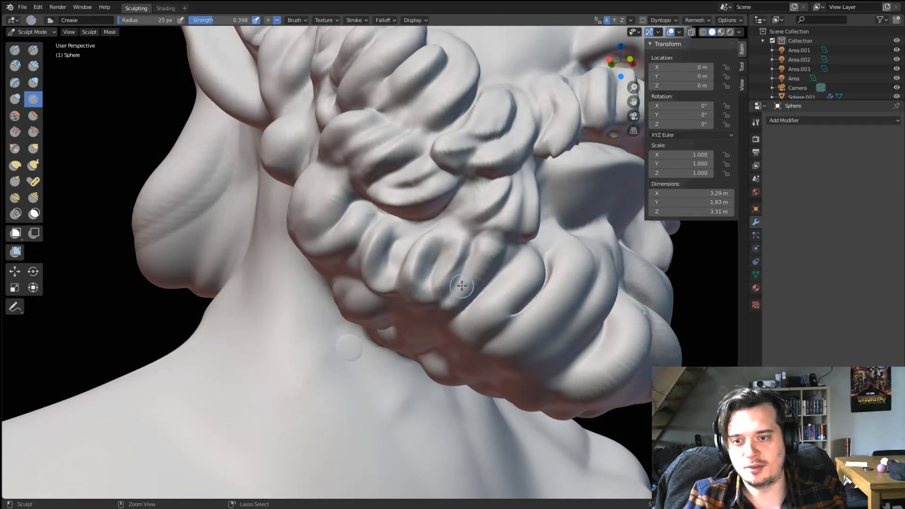
# Crease the lock between the jaw curls and the chin at radius 47 px, then 39 px.
pyautogui.press('f')
pyautogui.click(481, 285)
pyautogui.moveTo(495, 254)
pyautogui.mouseDown()
pyautogui.moveTo(475, 285)
pyautogui.moveTo(443, 303)
pyautogui.mouseUp()
pyautogui.keyDown('shift'); pyautogui.moveTo(495, 278); pyautogui.dragTo(466, 265, button='middle'); pyautogui.keyUp('shift')
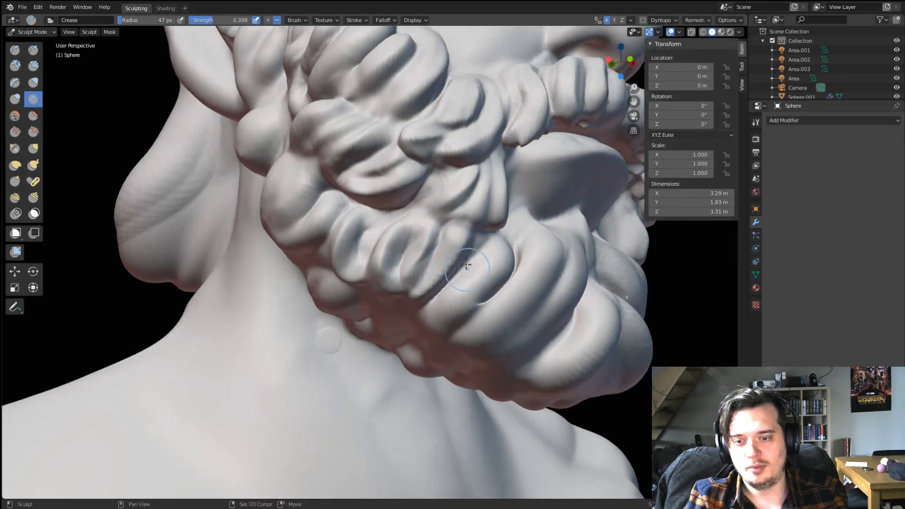
pyautogui.moveTo(465, 308)
pyautogui.mouseDown()
pyautogui.moveTo(499, 274)
pyautogui.moveTo(492, 258)
pyautogui.mouseUp()
pyautogui.press('f')
pyautogui.click(461, 287)
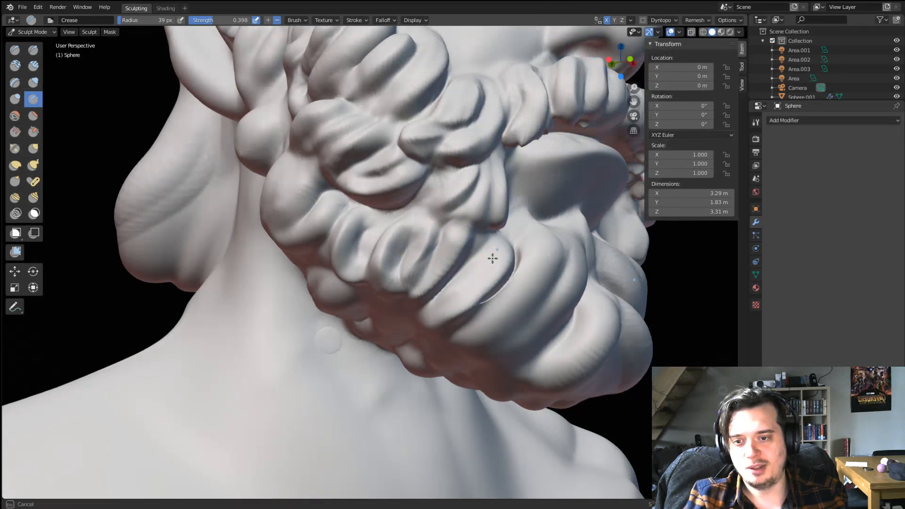
# Reshape the chin locks below the mouth corner and close the gap between them with Grab at radius 79 px.
pyautogui.scroll(-3, 502, 224)
pyautogui.moveTo(502, 224); pyautogui.dragTo(434, 272, button='middle')
pyautogui.scroll(3, 446, 266)
pyautogui.press('g')
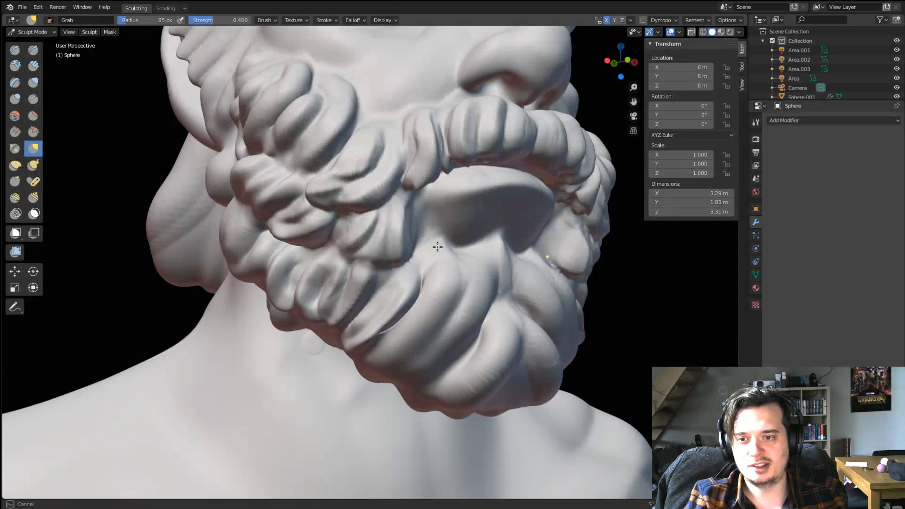
pyautogui.press('f')
pyautogui.click(429, 260)
pyautogui.moveTo(428, 274); pyautogui.dragTo(443, 260)
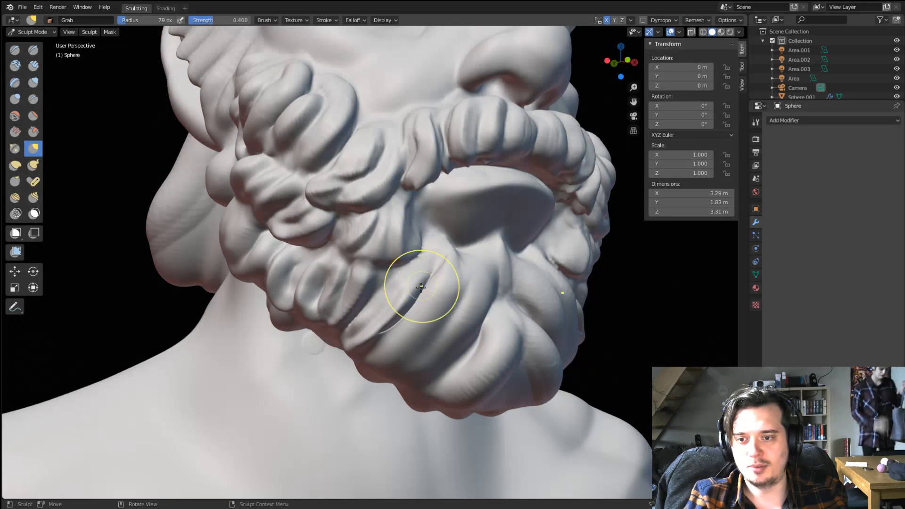
pyautogui.moveTo(404, 311); pyautogui.dragTo(391, 334)
# Carve long grooves along the sweeping chin locks with Crease at radius 36 px, then 51 px.
pyautogui.click(34, 100)
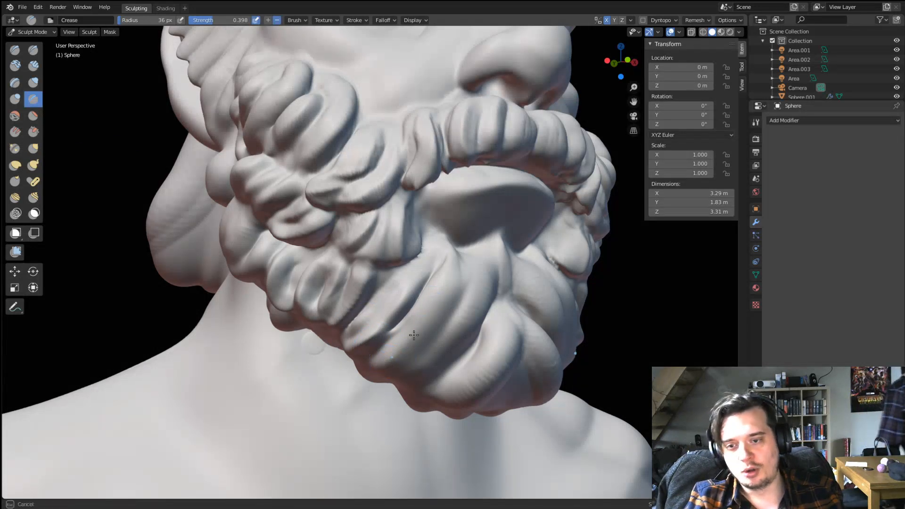
pyautogui.moveTo(398, 333)
pyautogui.mouseDown(button='middle')
pyautogui.moveTo(403, 310)
pyautogui.moveTo(414, 315)
pyautogui.mouseUp(button='middle')
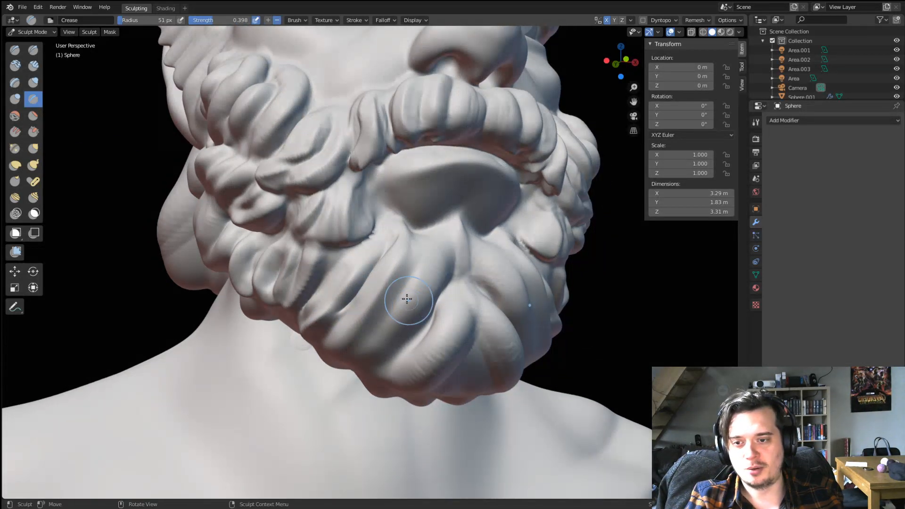
pyautogui.press('f')
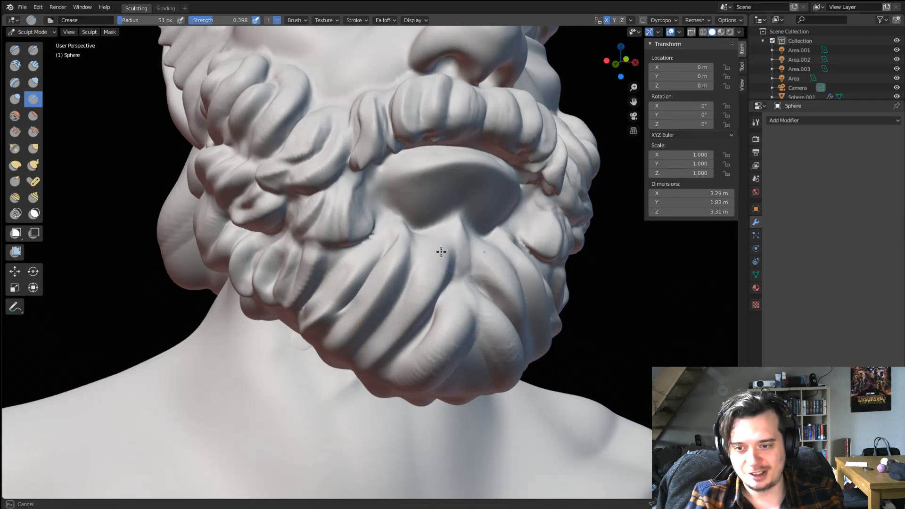
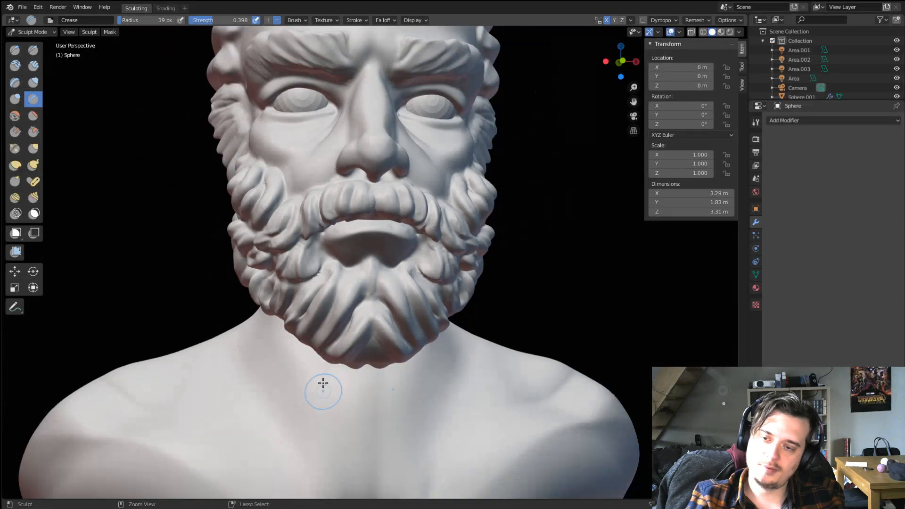
# Carve grooves into the lower sideburn tufts in front of the ear with Crease at radius 39 px.
pyautogui.moveTo(323, 382); pyautogui.dragTo(367, 218, button='middle')
pyautogui.moveTo(367, 219); pyautogui.dragTo(373, 210)
pyautogui.moveTo(322, 236); pyautogui.dragTo(371, 188)
pyautogui.moveTo(315, 229); pyautogui.dragTo(381, 166)
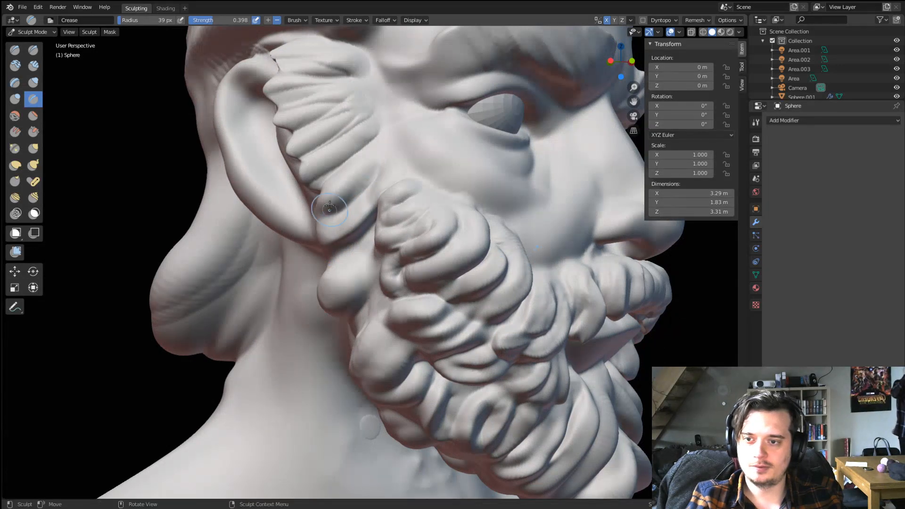
pyautogui.moveTo(323, 206); pyautogui.dragTo(353, 186)
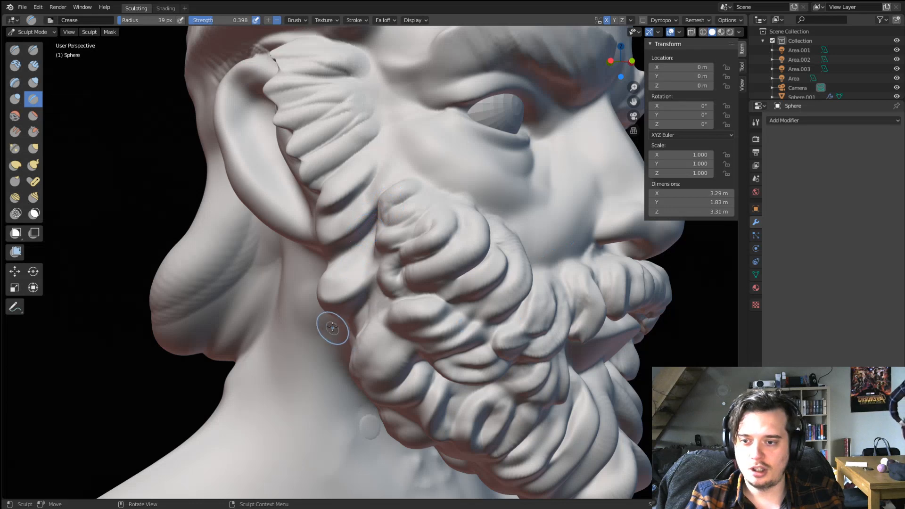
# Crease a fine groove along the sweeping chin lock below the lower lip at radius 28 px.
pyautogui.moveTo(330, 323); pyautogui.dragTo(307, 306, button='middle')
pyautogui.scroll(2, 335, 289)
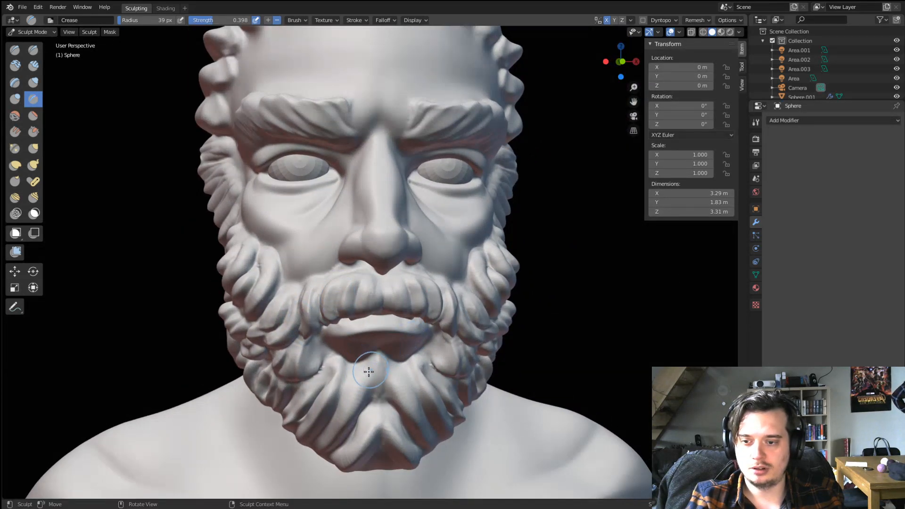
pyautogui.press('g')
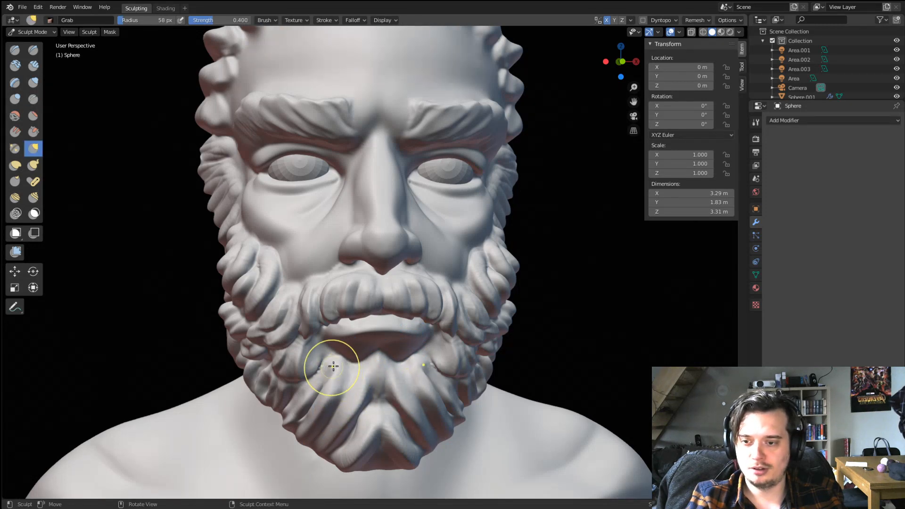
pyautogui.moveTo(352, 338); pyautogui.dragTo(271, 264, button='middle')
pyautogui.hotkey('shift', 'c')
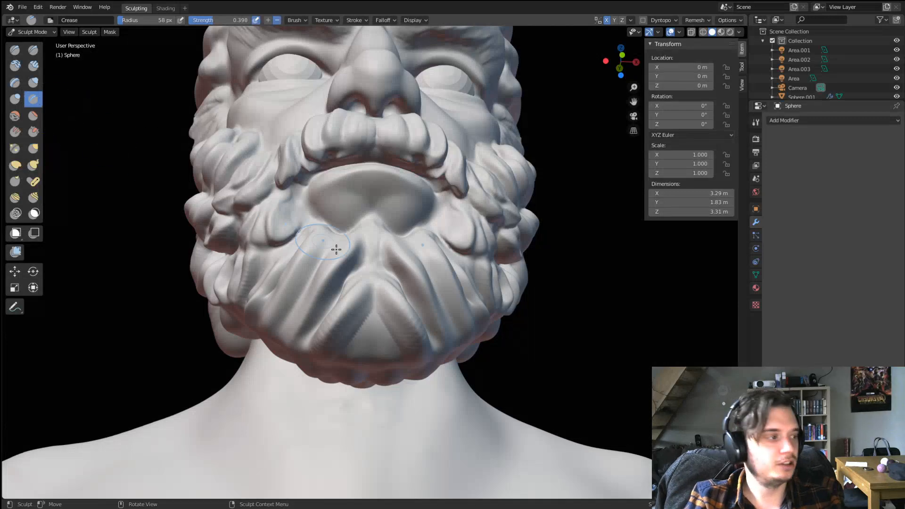
pyautogui.scroll(3, 335, 246)
pyautogui.keyDown('ctrl'); pyautogui.moveTo(358, 284); pyautogui.dragTo(330, 330, button='middle'); pyautogui.keyUp('ctrl')
pyautogui.press('f')
pyautogui.click(345, 285)
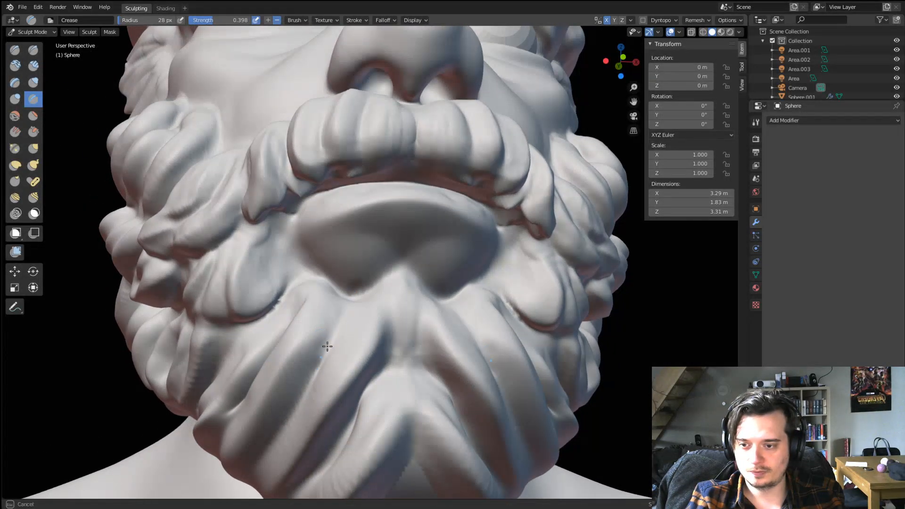
pyautogui.moveTo(327, 346); pyautogui.dragTo(329, 342)
# Break the long chin locks into shorter overlapping tufts with Crease strokes at radius 42 px.
pyautogui.scroll(-2, 315, 349)
pyautogui.moveTo(315, 349); pyautogui.dragTo(325, 351, button='middle')
pyautogui.press('f')
pyautogui.click(326, 352)
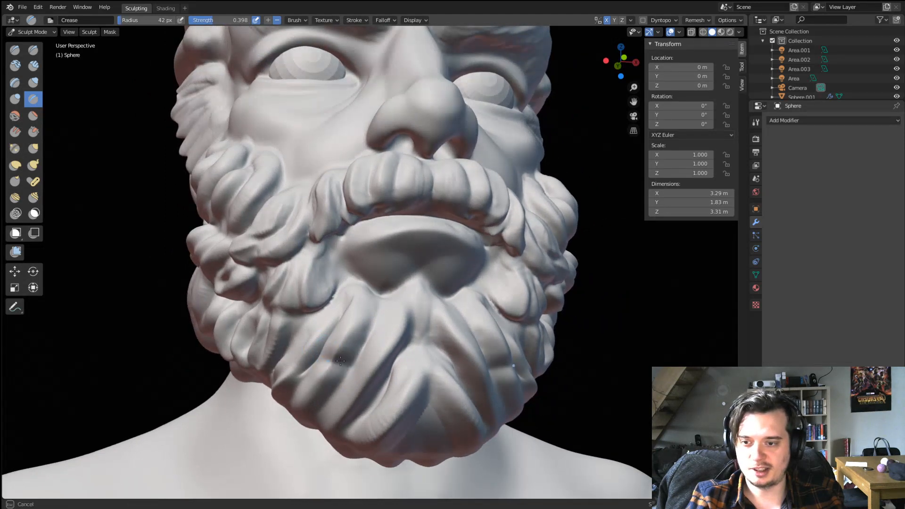
pyautogui.moveTo(382, 277); pyautogui.dragTo(286, 372, button='middle')
pyautogui.moveTo(311, 392)
pyautogui.mouseDown()
pyautogui.moveTo(422, 296)
pyautogui.moveTo(414, 287)
pyautogui.mouseUp()
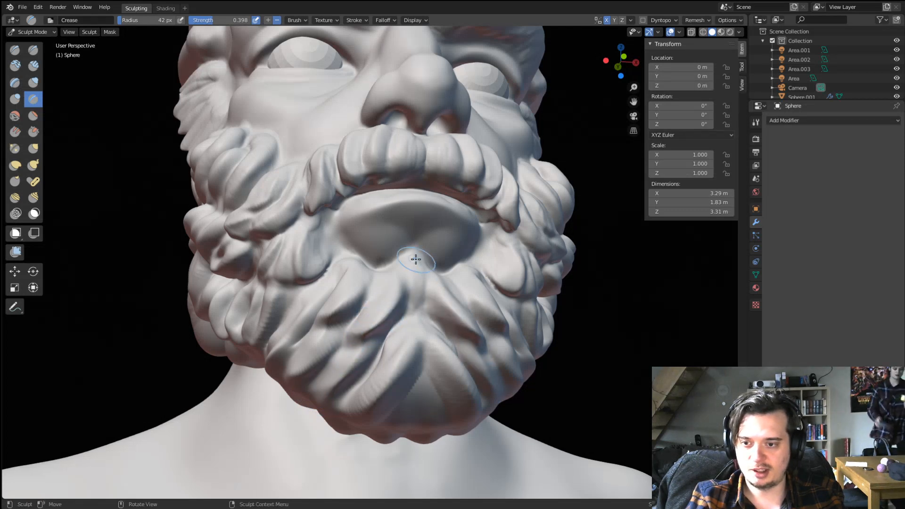
# Carve a furrow along the swept hair on top of the head with Crease at radius 51 px.
pyautogui.scroll(-4, 415, 262)
pyautogui.moveTo(356, 355)
pyautogui.mouseDown(button='middle')
pyautogui.moveTo(340, 387)
pyautogui.moveTo(372, 320)
pyautogui.mouseUp(button='middle')
pyautogui.scroll(5, 379, 302)
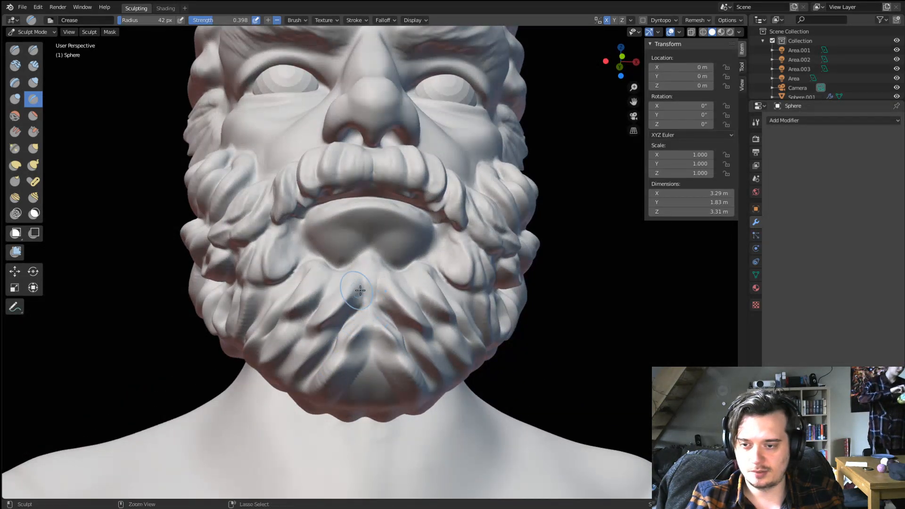
pyautogui.scroll(-4, 360, 289)
pyautogui.moveTo(361, 290)
pyautogui.mouseDown(button='middle')
pyautogui.moveTo(383, 334)
pyautogui.moveTo(334, 227)
pyautogui.moveTo(321, 241)
pyautogui.mouseUp(button='middle')
pyautogui.moveTo(340, 282); pyautogui.dragTo(428, 163, button='middle')
pyautogui.moveTo(353, 232); pyautogui.dragTo(267, 307, button='middle')
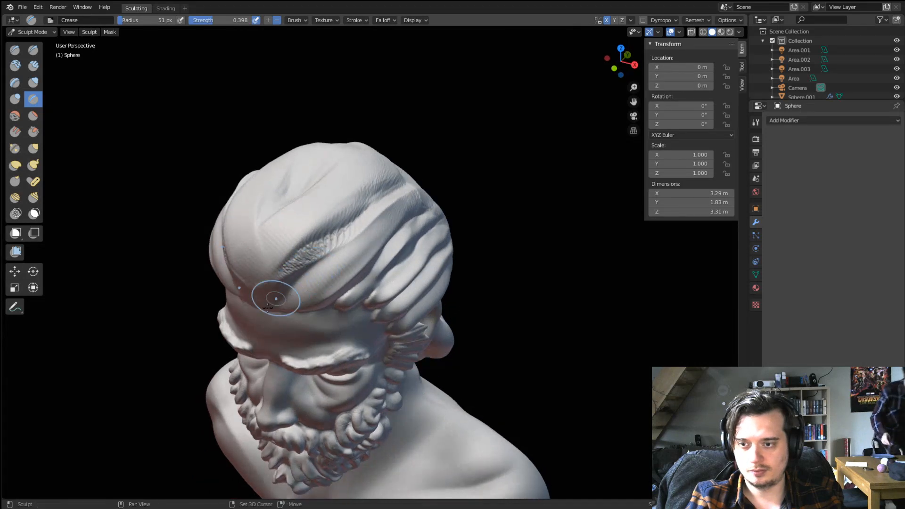
pyautogui.moveTo(397, 185)
pyautogui.mouseDown(button='middle')
pyautogui.moveTo(339, 215)
pyautogui.moveTo(320, 260)
pyautogui.mouseUp(button='middle')
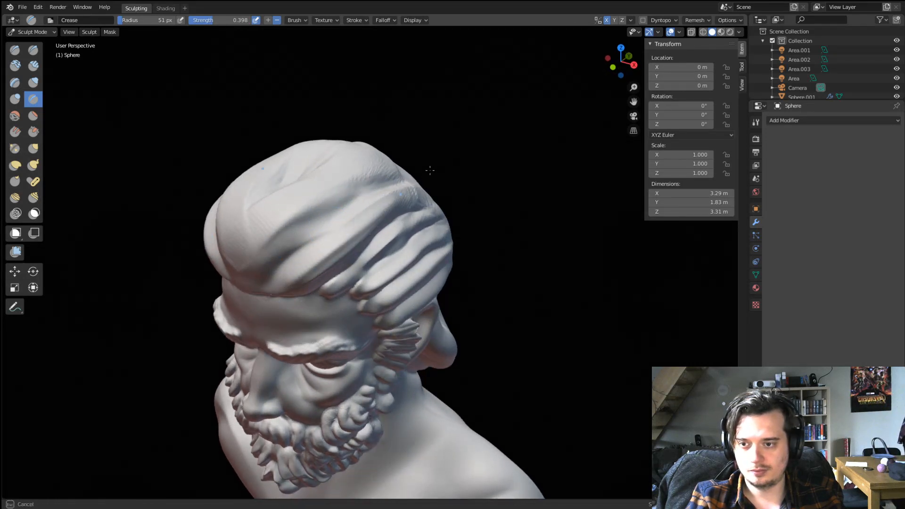
pyautogui.moveTo(429, 170)
pyautogui.mouseDown(button='middle')
pyautogui.moveTo(418, 161)
pyautogui.moveTo(383, 178)
pyautogui.moveTo(328, 246)
pyautogui.mouseUp(button='middle')
# Turn off X symmetry to shape the top hair asymmetrically.
pyautogui.moveTo(384, 185); pyautogui.dragTo(395, 202, button='middle')
pyautogui.click(607, 20)
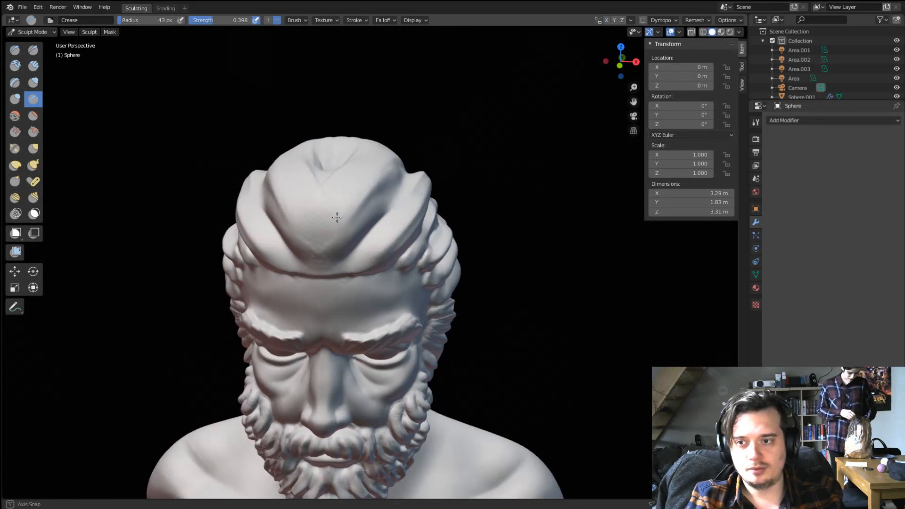
pyautogui.press('g')
pyautogui.moveTo(381, 182); pyautogui.dragTo(264, 186, button='middle')
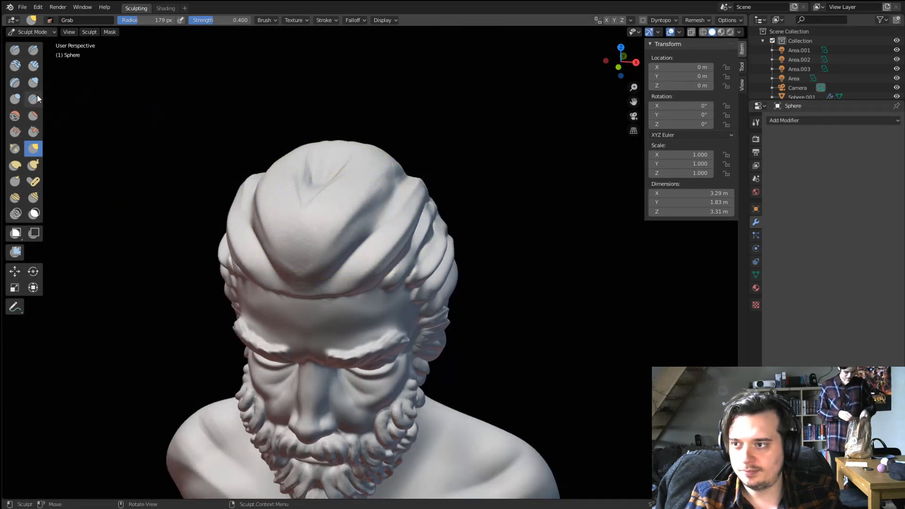
# Build up a raised lock from the hairline back across the top hair with Blob at radius 113 px.
pyautogui.click(36, 97)
pyautogui.click(34, 82)
pyautogui.click(16, 98)
pyautogui.moveTo(398, 204); pyautogui.dragTo(382, 206, button='middle')
pyautogui.press('f')
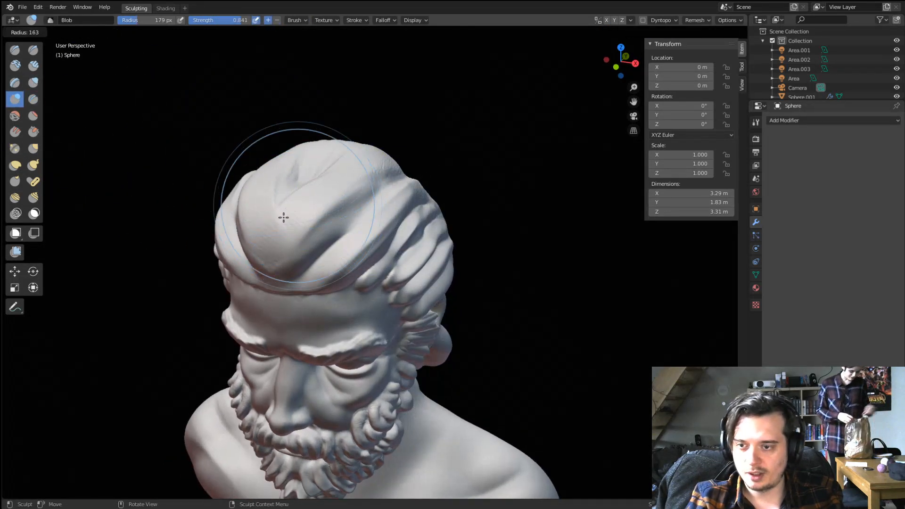
pyautogui.click(261, 244)
pyautogui.moveTo(261, 244); pyautogui.dragTo(367, 176)
pyautogui.moveTo(325, 206); pyautogui.dragTo(337, 189, button='middle')
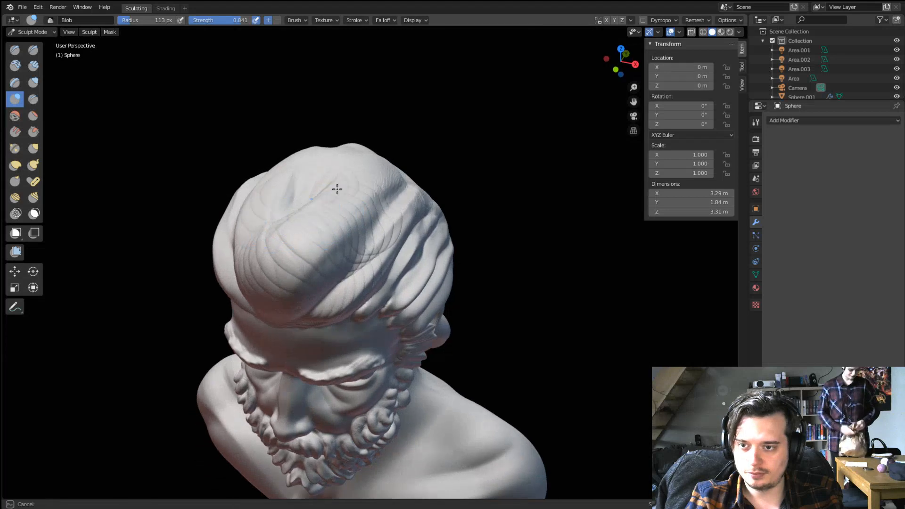
# Thicken the front lock and its run toward the crown with more Blob strokes at an adjusted radius.
pyautogui.moveTo(404, 135); pyautogui.dragTo(312, 206, button='middle')
pyautogui.moveTo(289, 277); pyautogui.dragTo(296, 269)
pyautogui.moveTo(306, 254); pyautogui.dragTo(356, 182, button='middle')
pyautogui.press('f')
pyautogui.click(396, 177)
pyautogui.moveTo(363, 158); pyautogui.dragTo(347, 137)
# Pull the front lock into a quiff with Grab at radius 291 px, then 251 px, and smooth its surface.
pyautogui.press('g')
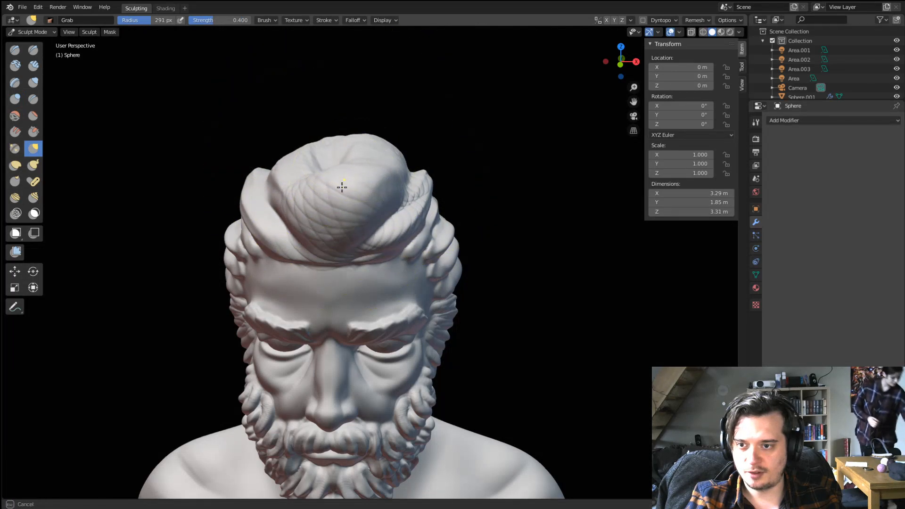
pyautogui.moveTo(342, 187); pyautogui.dragTo(339, 190)
pyautogui.moveTo(335, 194)
pyautogui.mouseDown(button='middle')
pyautogui.moveTo(294, 192)
pyautogui.moveTo(312, 199)
pyautogui.mouseUp(button='middle')
pyautogui.keyDown('shift'); pyautogui.moveTo(329, 196); pyautogui.dragTo(353, 167); pyautogui.keyUp('shift')
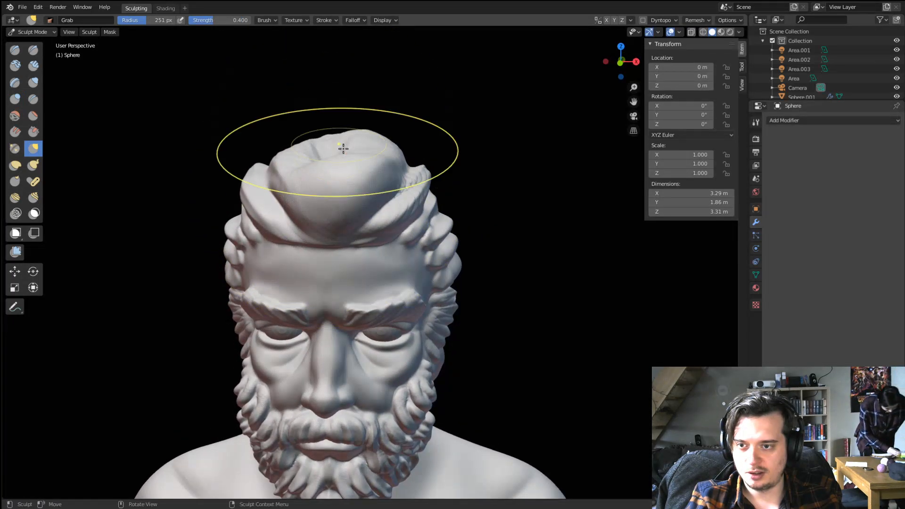
pyautogui.moveTo(343, 149)
pyautogui.mouseDown(button='middle')
pyautogui.moveTo(350, 134)
pyautogui.moveTo(346, 142)
pyautogui.mouseUp(button='middle')
pyautogui.scroll(1, 348, 133)
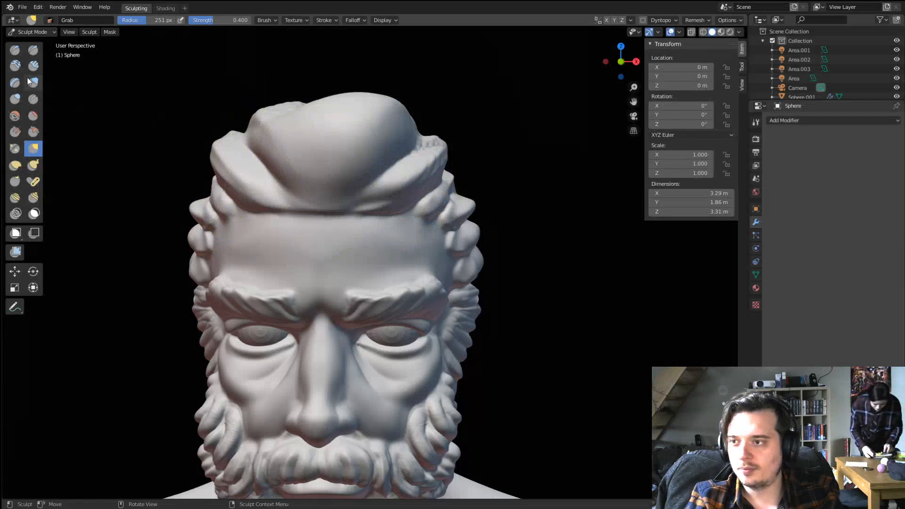
# Split the quiff with a deep Crease groove starting at radius 102 px and adjust its form with Grab at 148 px.
pyautogui.click(33, 100)
pyautogui.moveTo(295, 115); pyautogui.dragTo(296, 114)
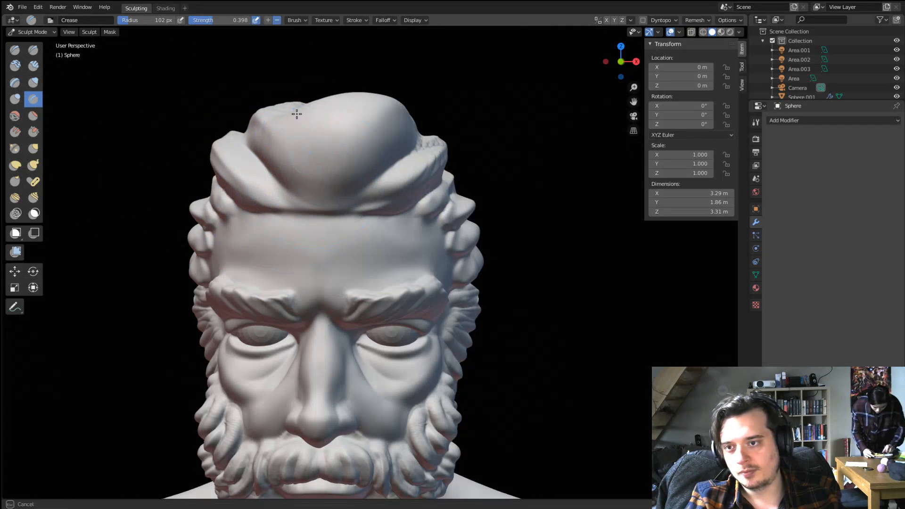
pyautogui.moveTo(329, 190); pyautogui.dragTo(299, 193, button='middle')
pyautogui.moveTo(307, 233)
pyautogui.mouseDown(button='middle')
pyautogui.moveTo(289, 206)
pyautogui.moveTo(276, 146)
pyautogui.moveTo(271, 169)
pyautogui.moveTo(301, 194)
pyautogui.moveTo(283, 194)
pyautogui.mouseUp(button='middle')
pyautogui.press('g')
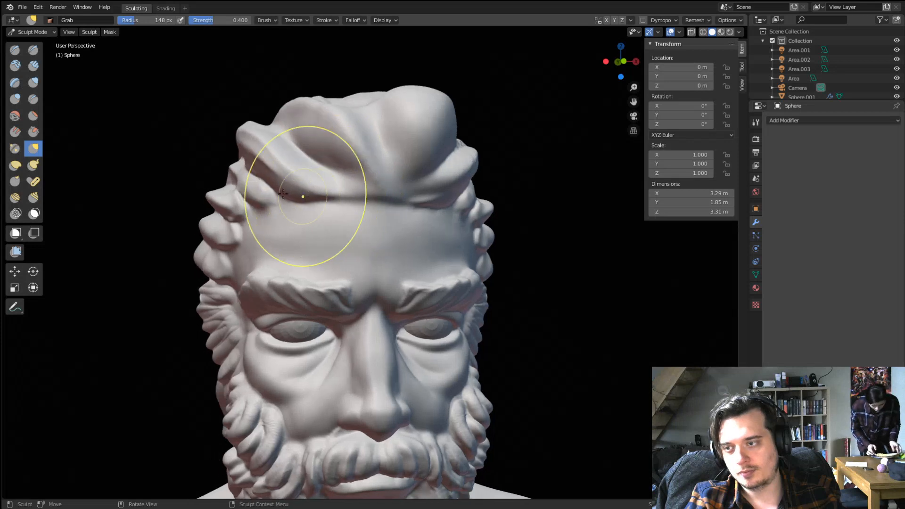
# Deepen the furrows between the quiff and the surrounding top hair with Crease at radius 93 px.
pyautogui.click(33, 99)
pyautogui.moveTo(415, 212); pyautogui.dragTo(333, 218, button='middle')
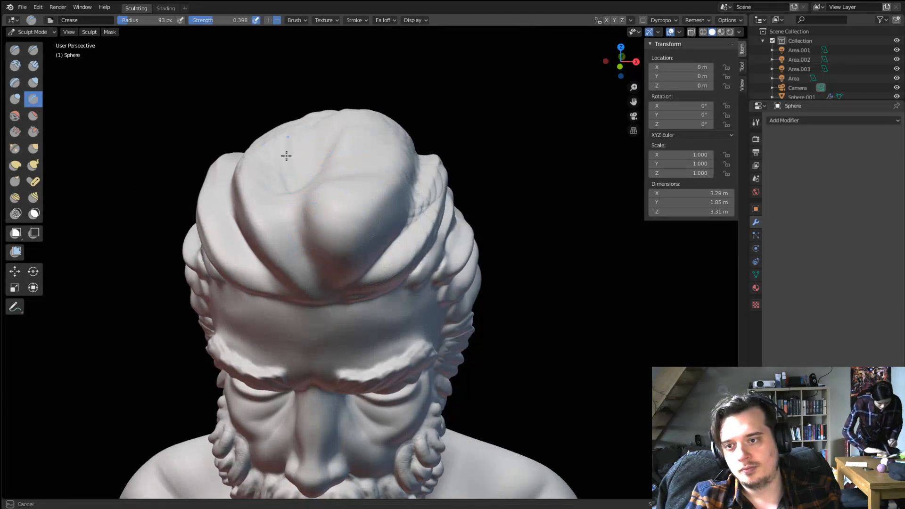
pyautogui.moveTo(284, 155); pyautogui.dragTo(309, 233, button='middle')
pyautogui.moveTo(337, 266)
pyautogui.mouseDown()
pyautogui.moveTo(384, 169)
pyautogui.moveTo(391, 173)
pyautogui.mouseUp()
pyautogui.moveTo(392, 172); pyautogui.dragTo(350, 182, button='middle')
# Carve along the side of the quiff from the hairline toward the crown with Crease at radius 79 px.
pyautogui.press('f')
pyautogui.click(315, 211)
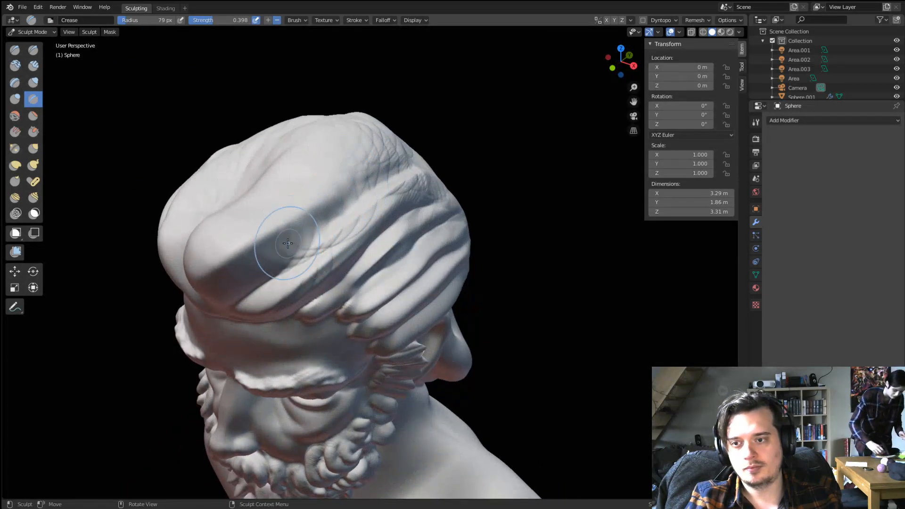
pyautogui.moveTo(279, 265); pyautogui.dragTo(385, 183)
pyautogui.moveTo(408, 129); pyautogui.dragTo(410, 128)
# Crease strand grooves into the front of the quiff and along its upper edge at radius 50 px.
pyautogui.moveTo(325, 166); pyautogui.dragTo(351, 166, button='middle')
pyautogui.press('f')
pyautogui.click(337, 169)
pyautogui.moveTo(299, 268); pyautogui.dragTo(302, 269)
pyautogui.moveTo(309, 245); pyautogui.dragTo(314, 198, button='middle')
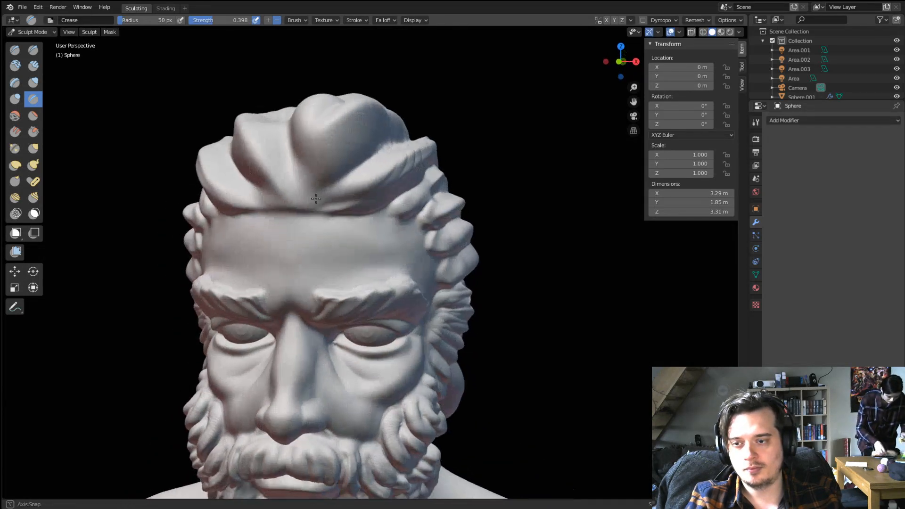
pyautogui.scroll(2, 313, 178)
pyautogui.moveTo(289, 150); pyautogui.dragTo(400, 70)
pyautogui.moveTo(267, 119); pyautogui.dragTo(368, 49)
# Carve narrow strand grooves where the quiff rises from the hairline with Crease at radius 37 px.
pyautogui.moveTo(394, 43)
pyautogui.keyDown('ctrl'); pyautogui.mouseDown(button='middle')
pyautogui.moveTo(334, 127)
pyautogui.moveTo(347, 101)
pyautogui.mouseUp(button='middle'); pyautogui.keyUp('ctrl')
pyautogui.moveTo(347, 158)
pyautogui.keyDown('ctrl'); pyautogui.mouseDown(button='middle')
pyautogui.moveTo(343, 124)
pyautogui.moveTo(366, 140)
pyautogui.moveTo(384, 138)
pyautogui.moveTo(393, 158)
pyautogui.mouseUp(button='middle'); pyautogui.keyUp('ctrl')
pyautogui.press('f')
pyautogui.click(395, 198)
pyautogui.moveTo(396, 236); pyautogui.dragTo(395, 241)
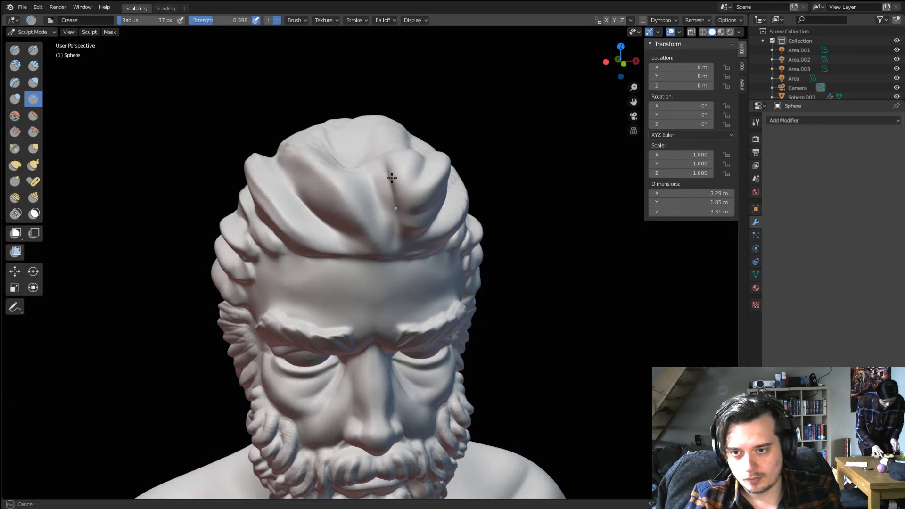
pyautogui.moveTo(392, 178); pyautogui.dragTo(387, 163)
pyautogui.moveTo(376, 170); pyautogui.dragTo(383, 160, button='middle')
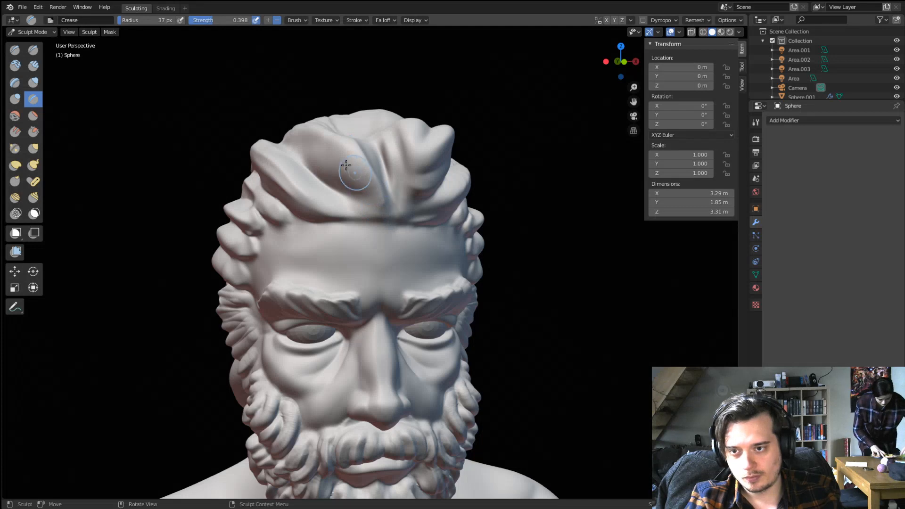
# Sculpt grooves and raised ridges into the swept front hair locks above the forehead using the Crease brush at 37 px.
pyautogui.moveTo(381, 207)
pyautogui.keyDown('ctrl'); pyautogui.mouseDown()
pyautogui.moveTo(346, 163)
pyautogui.moveTo(310, 141)
pyautogui.moveTo(342, 193)
pyautogui.moveTo(326, 151)
pyautogui.moveTo(351, 189)
pyautogui.mouseUp(); pyautogui.keyUp('ctrl')
pyautogui.scroll(-1, 330, 202)
pyautogui.moveTo(330, 207)
pyautogui.mouseDown(button='middle')
pyautogui.moveTo(313, 186)
pyautogui.moveTo(342, 174)
pyautogui.moveTo(355, 196)
pyautogui.mouseUp(button='middle')
pyautogui.scroll(2, 313, 179)
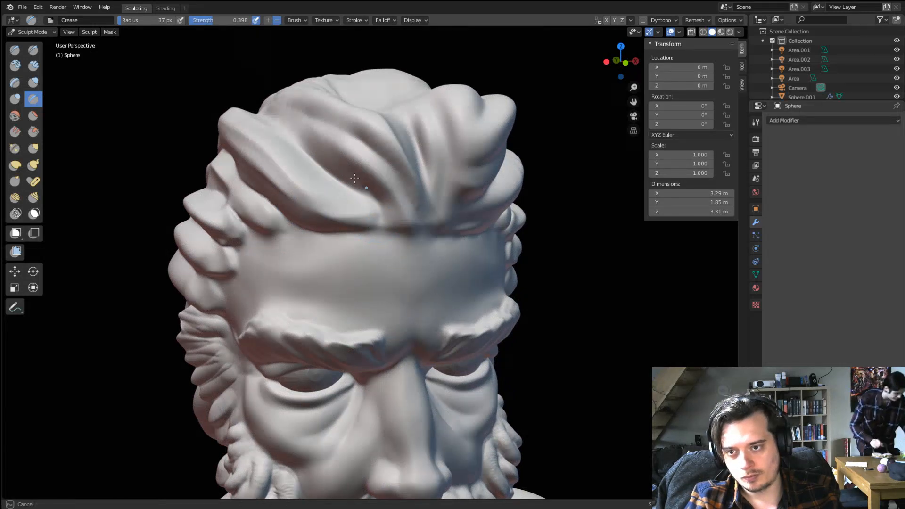
pyautogui.moveTo(372, 226); pyautogui.dragTo(298, 218)
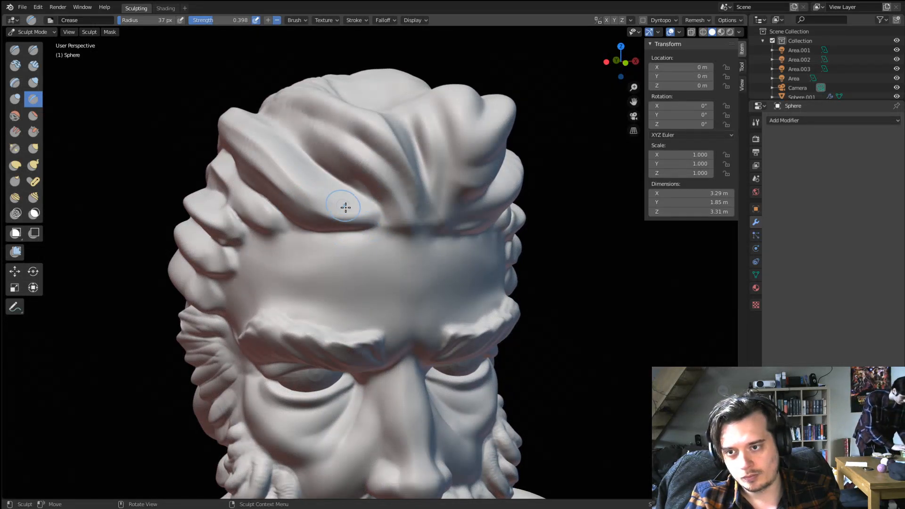
pyautogui.keyDown('ctrl'); pyautogui.moveTo(353, 213); pyautogui.dragTo(286, 185); pyautogui.keyUp('ctrl')
pyautogui.moveTo(278, 150)
pyautogui.mouseDown(button='middle')
pyautogui.moveTo(299, 182)
pyautogui.moveTo(290, 190)
pyautogui.mouseUp(button='middle')
pyautogui.moveTo(253, 155)
pyautogui.mouseDown(button='middle')
pyautogui.moveTo(298, 197)
pyautogui.moveTo(327, 192)
pyautogui.moveTo(333, 208)
pyautogui.mouseUp(button='middle')
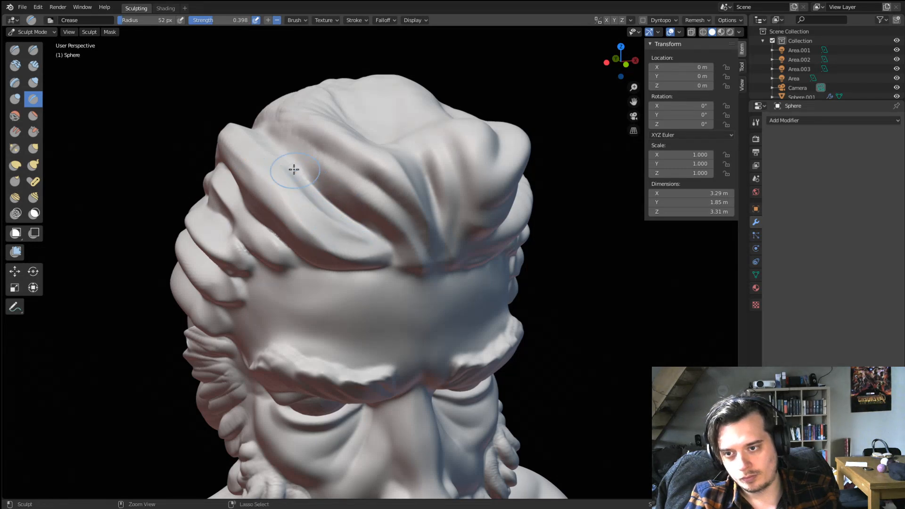
# Define a ridge along the side-swept front lock with a 52 px Crease brush and refine its groove at 31 px.
pyautogui.keyDown('ctrl'); pyautogui.moveTo(294, 170); pyautogui.dragTo(387, 244); pyautogui.keyUp('ctrl')
pyautogui.moveTo(373, 207)
pyautogui.mouseDown(button='middle')
pyautogui.moveTo(383, 211)
pyautogui.moveTo(367, 205)
pyautogui.mouseUp(button='middle')
pyautogui.press('f')
pyautogui.click(357, 206)
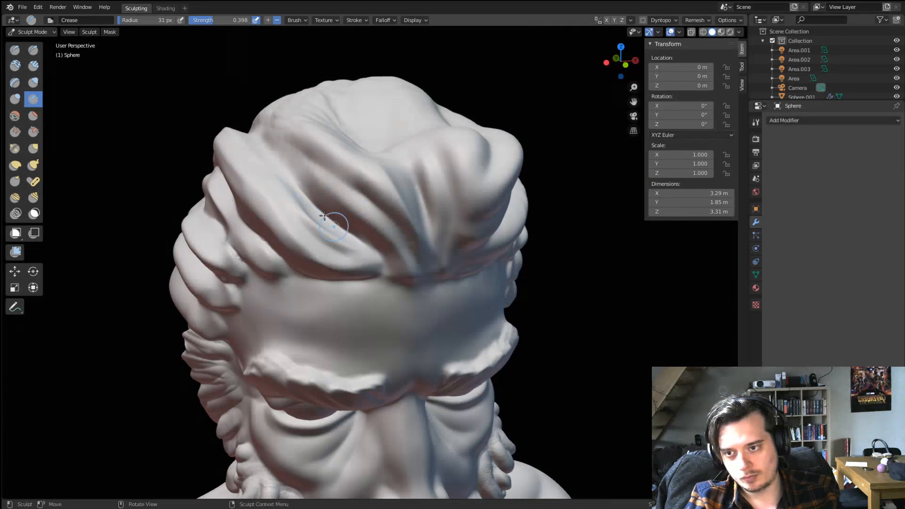
pyautogui.moveTo(324, 215)
pyautogui.mouseDown()
pyautogui.moveTo(330, 237)
pyautogui.moveTo(374, 259)
pyautogui.mouseUp()
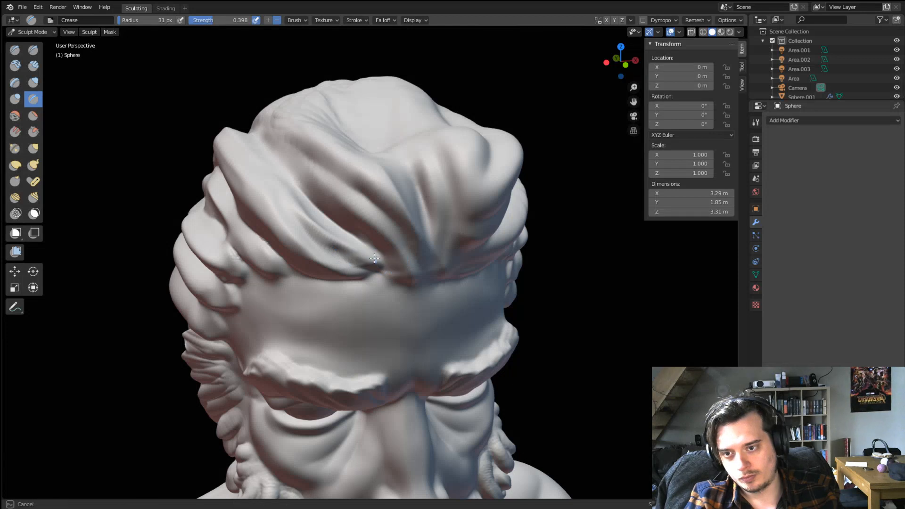
# Crease the hair strands running from the top of the head toward the front parting, resizing the brush to suit.
pyautogui.moveTo(319, 226); pyautogui.dragTo(351, 175, button='middle')
pyautogui.moveTo(401, 187)
pyautogui.mouseDown()
pyautogui.moveTo(409, 190)
pyautogui.moveTo(313, 147)
pyautogui.moveTo(380, 182)
pyautogui.mouseUp()
pyautogui.press('f')
pyautogui.click(359, 179)
pyautogui.press('f')
pyautogui.click(299, 129)
pyautogui.keyDown('ctrl'); pyautogui.moveTo(325, 143); pyautogui.dragTo(392, 188); pyautogui.keyUp('ctrl')
# Carve strand grooves into the swept hair beside the tall front tuft using the Crease brush at 52 px.
pyautogui.scroll(-4, 354, 165)
pyautogui.moveTo(354, 166); pyautogui.dragTo(270, 174, button='middle')
pyautogui.scroll(4, 306, 178)
pyautogui.moveTo(271, 175); pyautogui.dragTo(367, 103)
pyautogui.moveTo(279, 140); pyautogui.dragTo(339, 95)
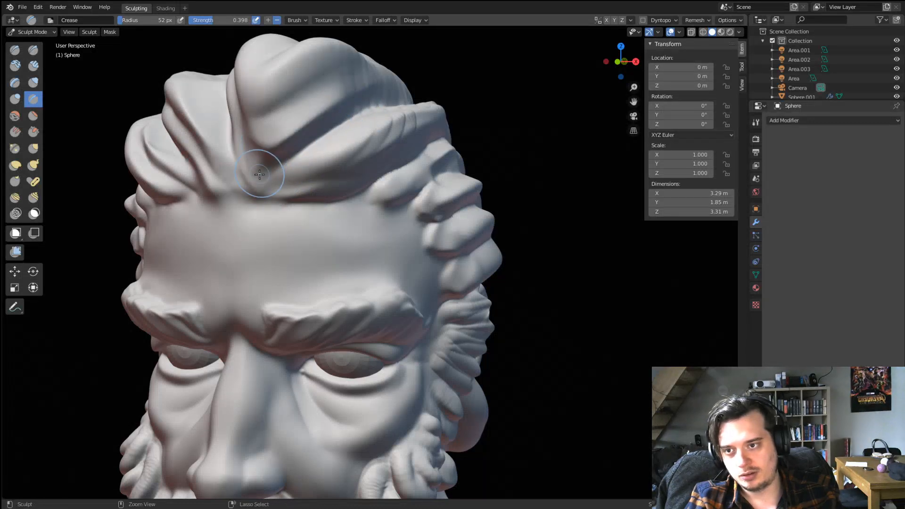
# Sharpen the hair locks directly above the ear and at the temple with 51 px Crease grooves and ridges.
pyautogui.scroll(-5, 284, 188)
pyautogui.moveTo(282, 194)
pyautogui.mouseDown(button='middle')
pyautogui.moveTo(315, 164)
pyautogui.moveTo(374, 158)
pyautogui.moveTo(385, 171)
pyautogui.mouseUp(button='middle')
pyautogui.scroll(5, 373, 158)
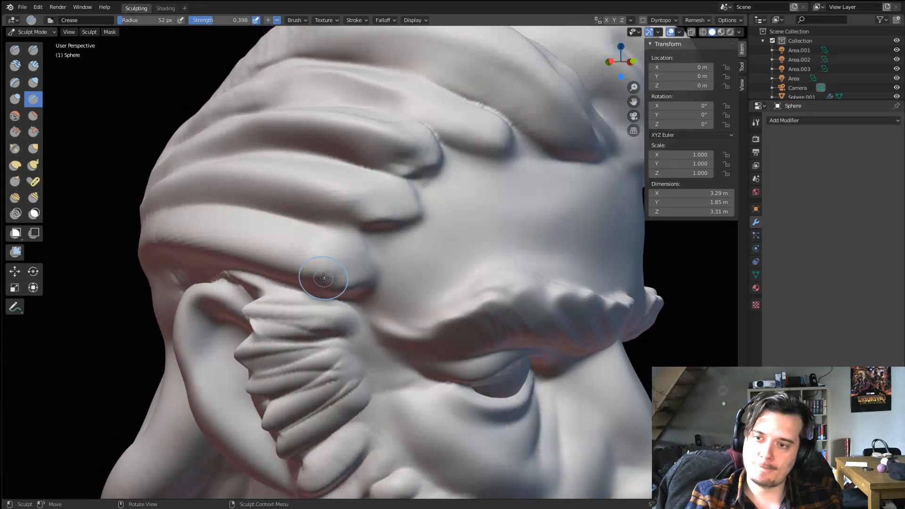
pyautogui.press('f')
pyautogui.click(363, 272)
pyautogui.moveTo(365, 269)
pyautogui.mouseDown()
pyautogui.moveTo(166, 218)
pyautogui.moveTo(362, 273)
pyautogui.moveTo(361, 287)
pyautogui.mouseUp()
pyautogui.moveTo(400, 202)
pyautogui.keyDown('ctrl'); pyautogui.mouseDown()
pyautogui.moveTo(265, 178)
pyautogui.moveTo(154, 206)
pyautogui.mouseUp(); pyautogui.keyUp('ctrl')
pyautogui.moveTo(418, 149)
pyautogui.keyDown('ctrl'); pyautogui.mouseDown()
pyautogui.moveTo(334, 125)
pyautogui.moveTo(164, 174)
pyautogui.mouseUp(); pyautogui.keyUp('ctrl')
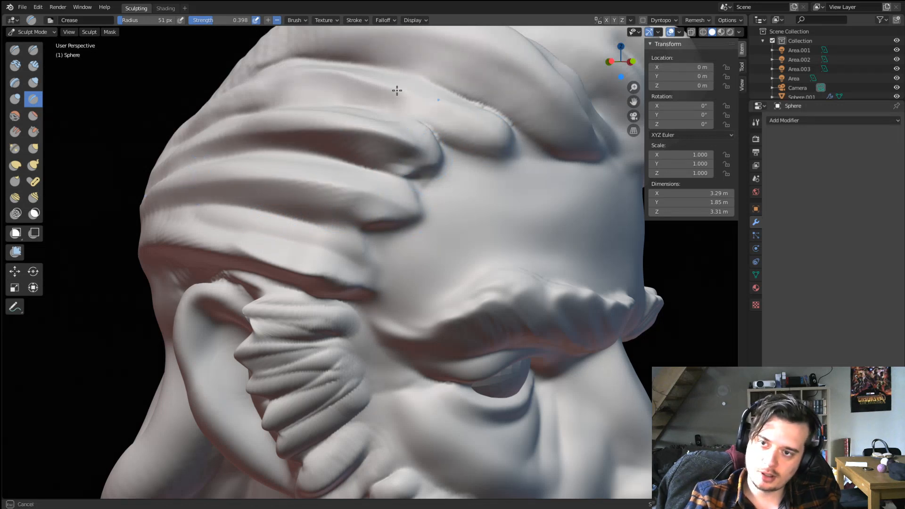
# Crease long strand lines along the upper side locks that sweep back from the forehead.
pyautogui.keyDown('ctrl'); pyautogui.moveTo(396, 91); pyautogui.dragTo(203, 115); pyautogui.keyUp('ctrl')
pyautogui.moveTo(455, 146)
pyautogui.mouseDown()
pyautogui.moveTo(405, 111)
pyautogui.moveTo(188, 129)
pyautogui.mouseUp()
pyautogui.moveTo(483, 141)
pyautogui.mouseDown()
pyautogui.moveTo(361, 89)
pyautogui.moveTo(328, 97)
pyautogui.mouseUp()
pyautogui.keyDown('ctrl'); pyautogui.moveTo(388, 112); pyautogui.dragTo(398, 116); pyautogui.keyUp('ctrl')
# Enlarge the Crease brush and carve strand lines into the hair mass at the nape.
pyautogui.scroll(-7, 320, 172)
pyautogui.moveTo(321, 171)
pyautogui.mouseDown(button='middle')
pyautogui.moveTo(266, 160)
pyautogui.moveTo(295, 161)
pyautogui.moveTo(315, 186)
pyautogui.mouseUp(button='middle')
pyautogui.scroll(2, 240, 270)
pyautogui.press('f')
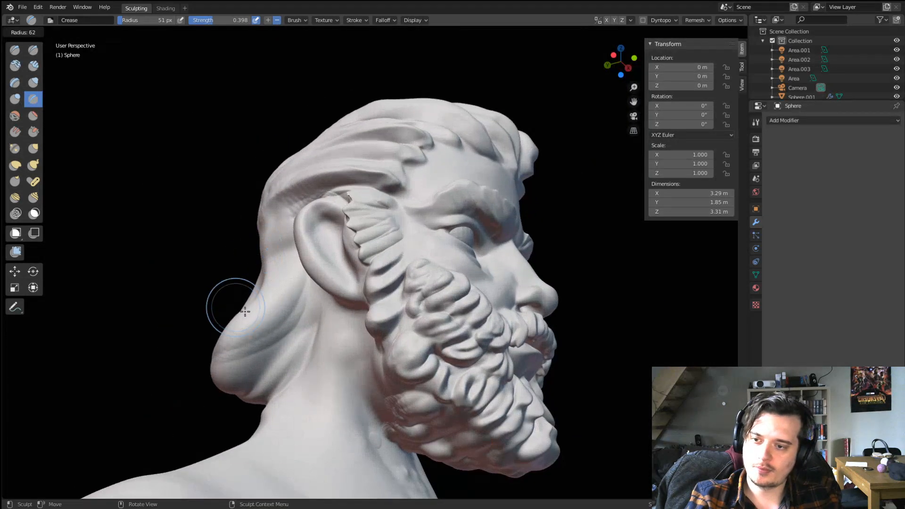
pyautogui.click(264, 307)
pyautogui.moveTo(216, 343)
pyautogui.mouseDown()
pyautogui.moveTo(273, 299)
pyautogui.moveTo(219, 366)
pyautogui.moveTo(198, 374)
pyautogui.moveTo(311, 286)
pyautogui.mouseUp()
# Reshape the hair mass behind the neck using the Grab brush, enlarged to 157 px.
pyautogui.moveTo(278, 285); pyautogui.dragTo(223, 360, button='middle')
pyautogui.press('g')
pyautogui.press('f')
pyautogui.click(309, 318)
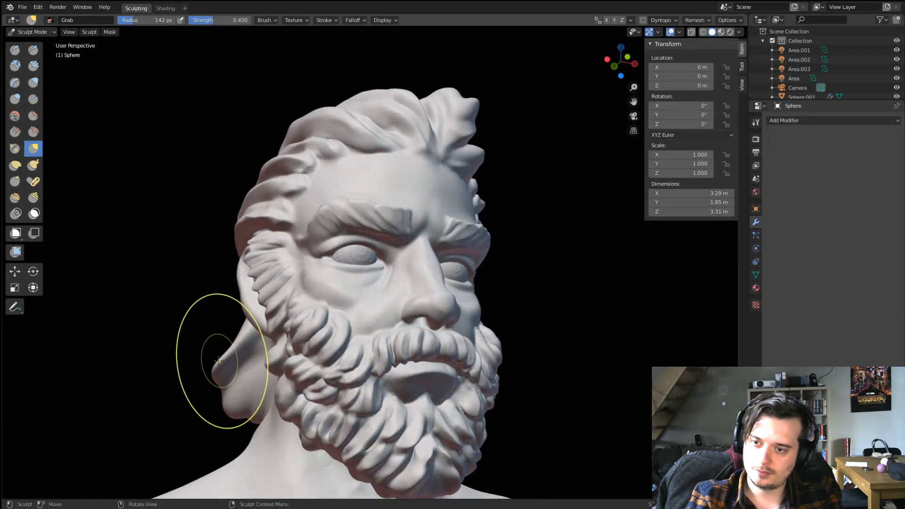
pyautogui.press(']')
pyautogui.moveTo(235, 378); pyautogui.dragTo(240, 384)
pyautogui.moveTo(239, 383); pyautogui.dragTo(244, 377, button='middle')
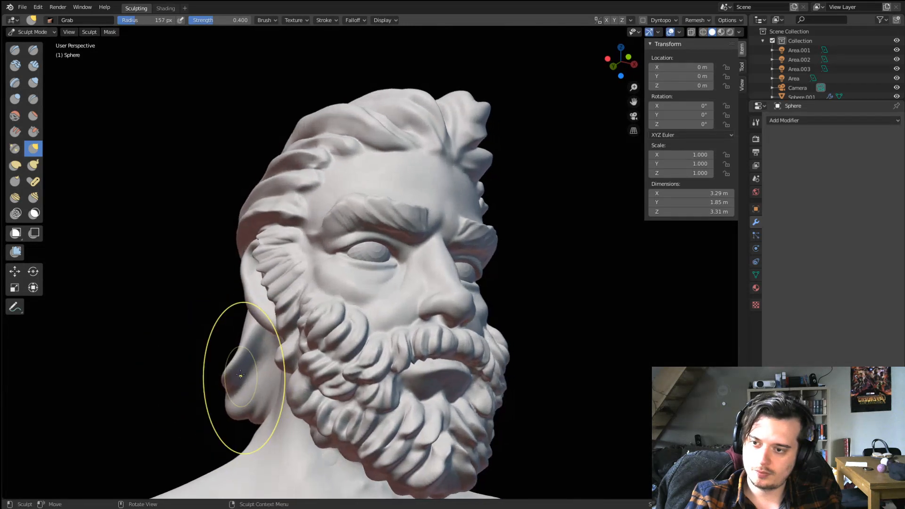
pyautogui.moveTo(245, 377); pyautogui.dragTo(247, 372)
pyautogui.moveTo(249, 371); pyautogui.dragTo(282, 359, button='middle')
# Inflate the inner surface of the ear using the Inflate/Deflate brush at 96 px.
pyautogui.moveTo(280, 355)
pyautogui.keyDown('ctrl'); pyautogui.mouseDown(button='middle')
pyautogui.moveTo(278, 323)
pyautogui.moveTo(141, 202)
pyautogui.mouseUp(button='middle'); pyautogui.keyUp('ctrl')
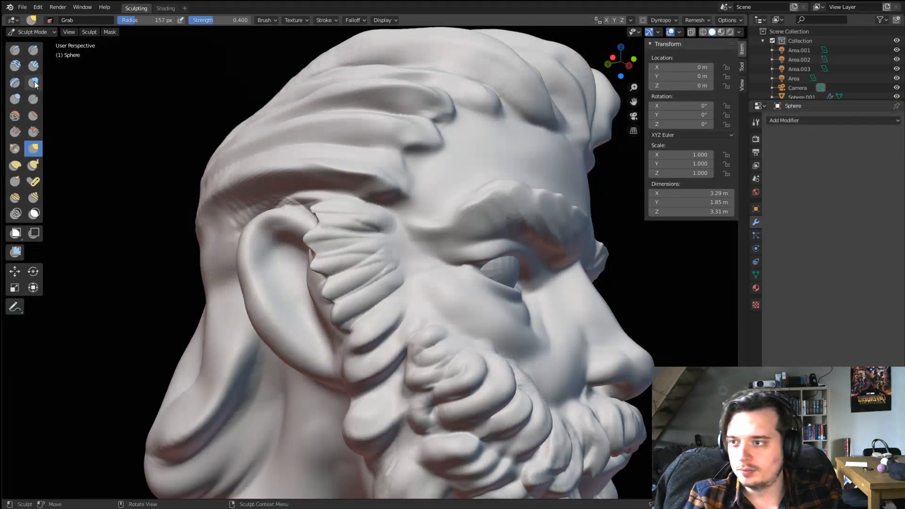
pyautogui.click(33, 83)
pyautogui.press('f')
pyautogui.click(262, 254)
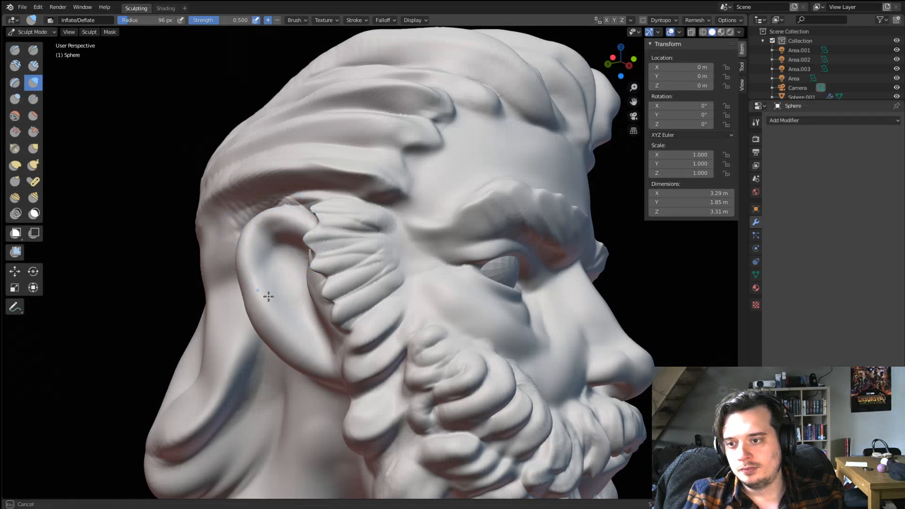
pyautogui.moveTo(293, 317); pyautogui.dragTo(296, 248)
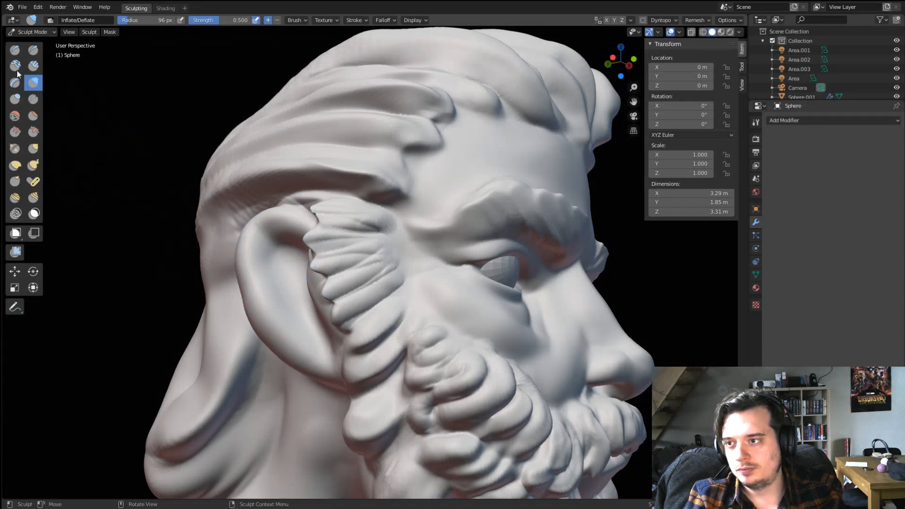
# Set up the Blob brush with a strength of 0.485 and a radius of 39 px.
pyautogui.click(16, 99)
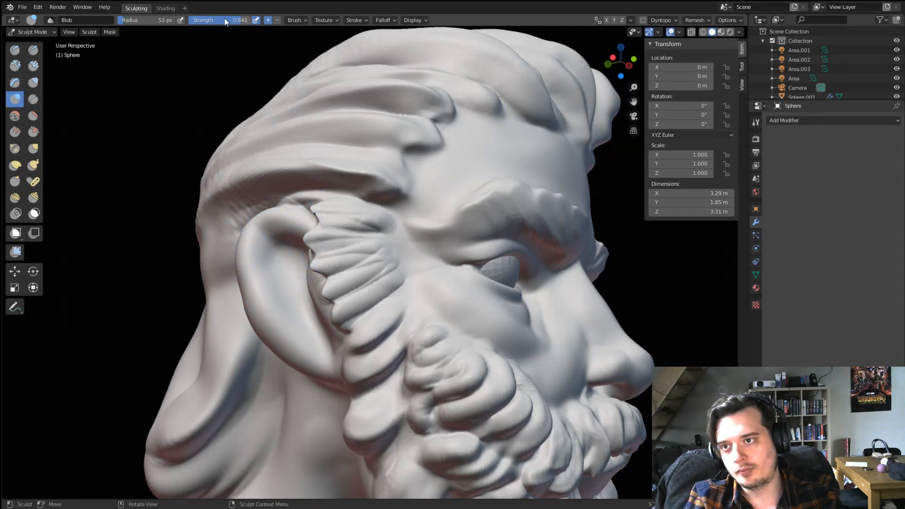
pyautogui.press('f')
pyautogui.click(286, 254)
# Try carving the hollow inside the ear with inverted Blob strokes, and undo them.
pyautogui.moveTo(288, 239)
pyautogui.keyDown('ctrl'); pyautogui.mouseDown()
pyautogui.moveTo(282, 323)
pyautogui.moveTo(324, 350)
pyautogui.mouseUp(); pyautogui.keyUp('ctrl')
pyautogui.keyDown('ctrl'); pyautogui.moveTo(276, 257); pyautogui.dragTo(311, 346); pyautogui.keyUp('ctrl')
pyautogui.hotkey('ctrl', 'z')
pyautogui.hotkey('ctrl', 'z')
pyautogui.hotkey('ctrl', 'z')
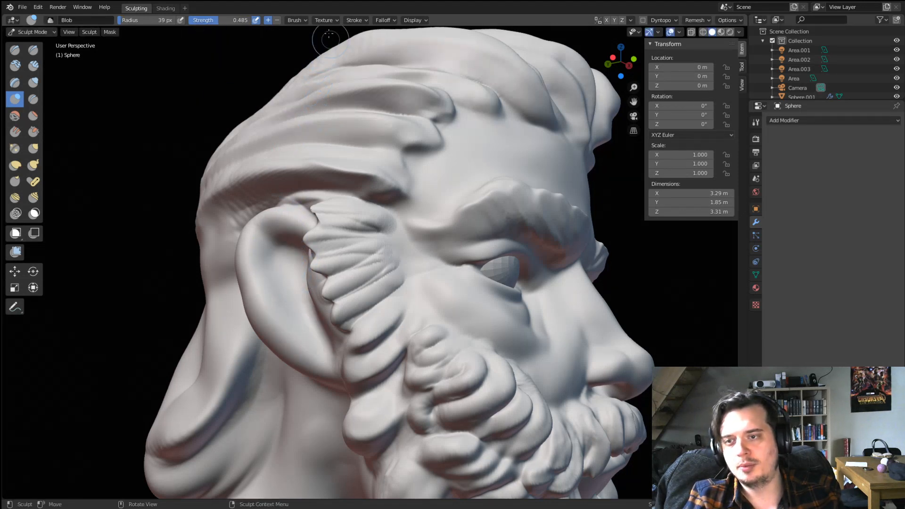
# Change the Blob brush falloff to Smooth and sculpt the inner fold of the ear.
pyautogui.click(324, 18)
pyautogui.moveTo(377, 20)
pyautogui.click(377, 39)
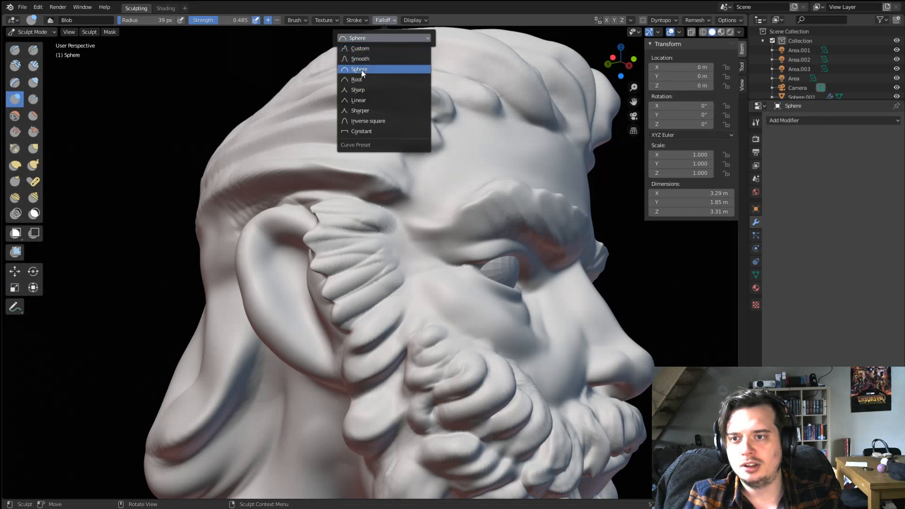
pyautogui.click(366, 58)
pyautogui.moveTo(279, 299); pyautogui.dragTo(320, 332)
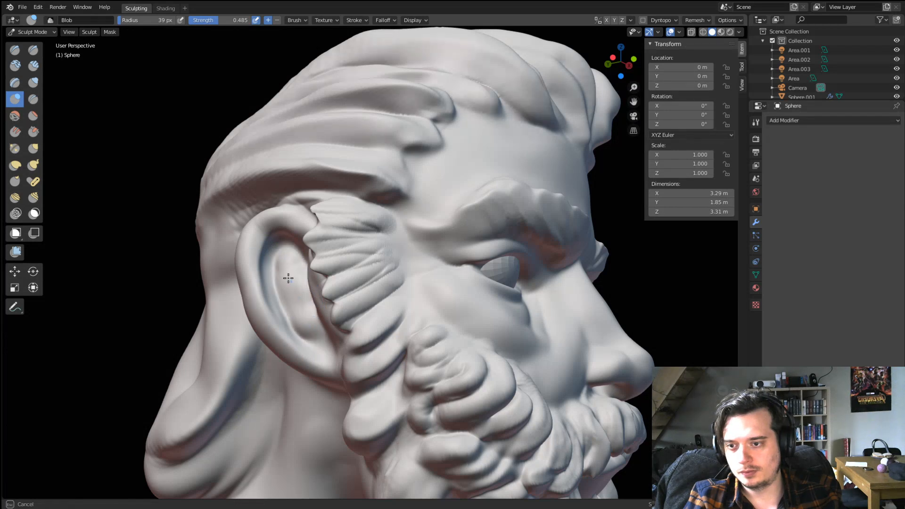
# Adjust the outline and angle of the ear with the Grab brush, reducing its radius to about 94 px.
pyautogui.keyDown('ctrl'); pyautogui.moveTo(287, 293); pyautogui.dragTo(285, 325, button='middle'); pyautogui.keyUp('ctrl')
pyautogui.moveTo(285, 325); pyautogui.dragTo(312, 327, button='middle')
pyautogui.press('g')
pyautogui.moveTo(317, 330); pyautogui.dragTo(285, 341)
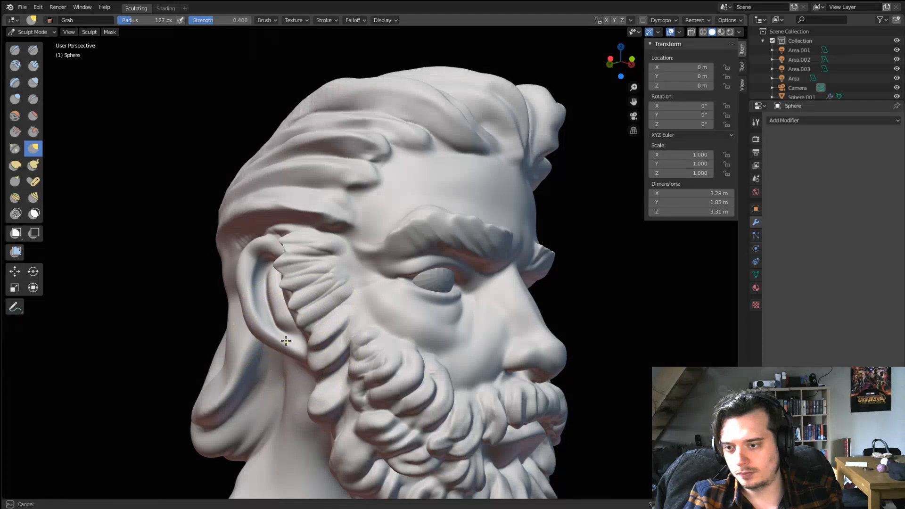
pyautogui.moveTo(286, 333); pyautogui.dragTo(276, 332, button='middle')
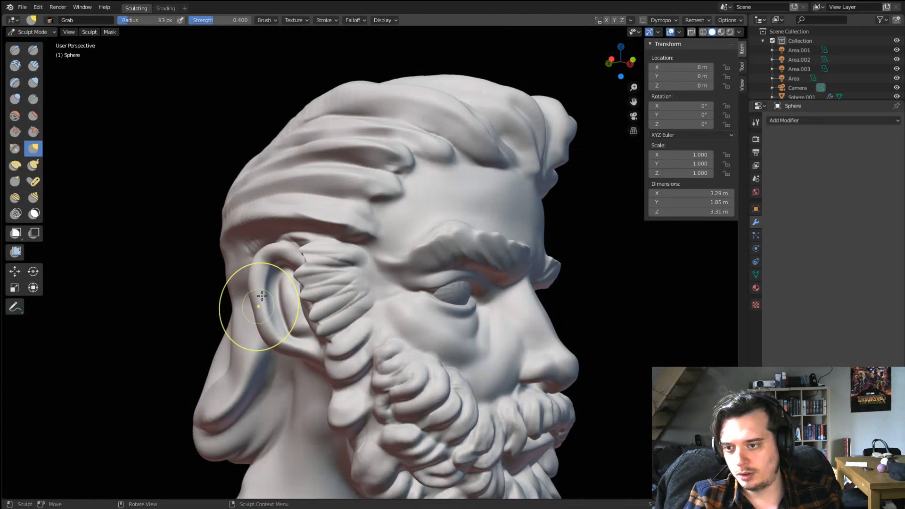
pyautogui.moveTo(258, 264); pyautogui.dragTo(262, 270)
pyautogui.press('f')
pyautogui.click(307, 300)
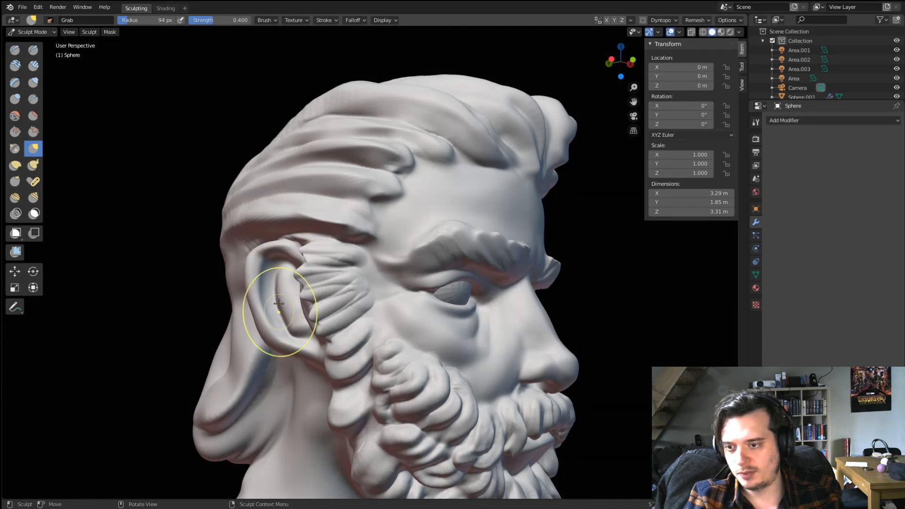
# Enlarge the Grab brush to 160 px and adjust the form along the side of the lower beard.
pyautogui.moveTo(279, 303)
pyautogui.mouseDown(button='middle')
pyautogui.moveTo(218, 323)
pyautogui.moveTo(218, 303)
pyautogui.moveTo(256, 314)
pyautogui.mouseUp(button='middle')
pyautogui.press('f')
pyautogui.click(269, 342)
pyautogui.moveTo(282, 352)
pyautogui.mouseDown(button='middle')
pyautogui.moveTo(271, 348)
pyautogui.moveTo(289, 296)
pyautogui.mouseUp(button='middle')
pyautogui.press('f')
pyautogui.click(328, 363)
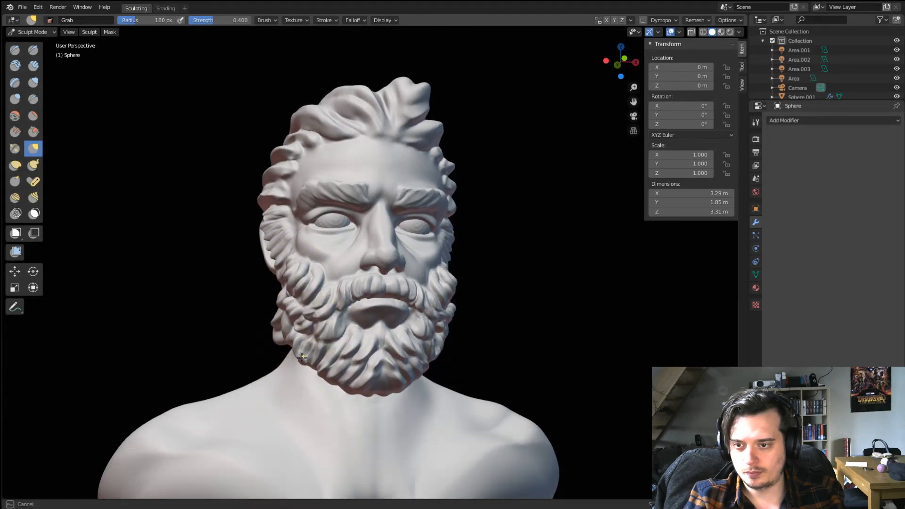
pyautogui.moveTo(312, 332)
pyautogui.mouseDown(button='middle')
pyautogui.moveTo(359, 325)
pyautogui.moveTo(309, 317)
pyautogui.moveTo(345, 318)
pyautogui.moveTo(322, 317)
pyautogui.mouseUp(button='middle')
pyautogui.scroll(3, 322, 317)
pyautogui.moveTo(334, 266); pyautogui.dragTo(323, 266, button='middle')
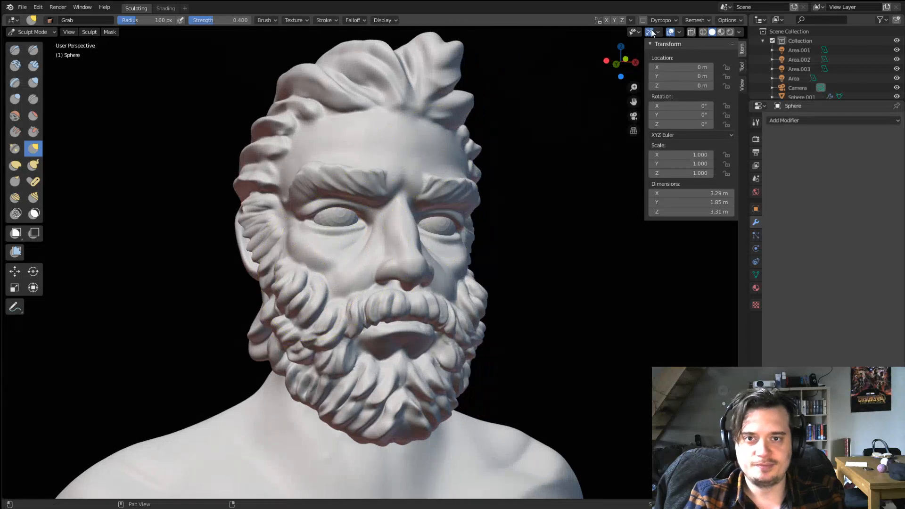
# Enable X-axis symmetry for sculpting and check the face with a 148 px Grab brush.
pyautogui.click(606, 19)
pyautogui.moveTo(528, 91); pyautogui.dragTo(263, 192, button='middle')
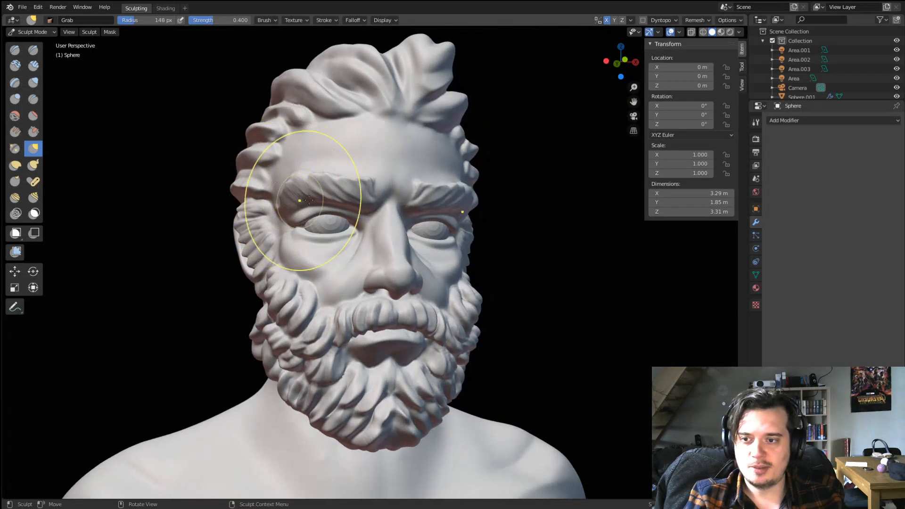
pyautogui.moveTo(317, 201)
pyautogui.mouseDown(button='middle')
pyautogui.moveTo(344, 194)
pyautogui.moveTo(326, 188)
pyautogui.mouseUp(button='middle')
pyautogui.scroll(3, 337, 200)
pyautogui.scroll(-4, 337, 199)
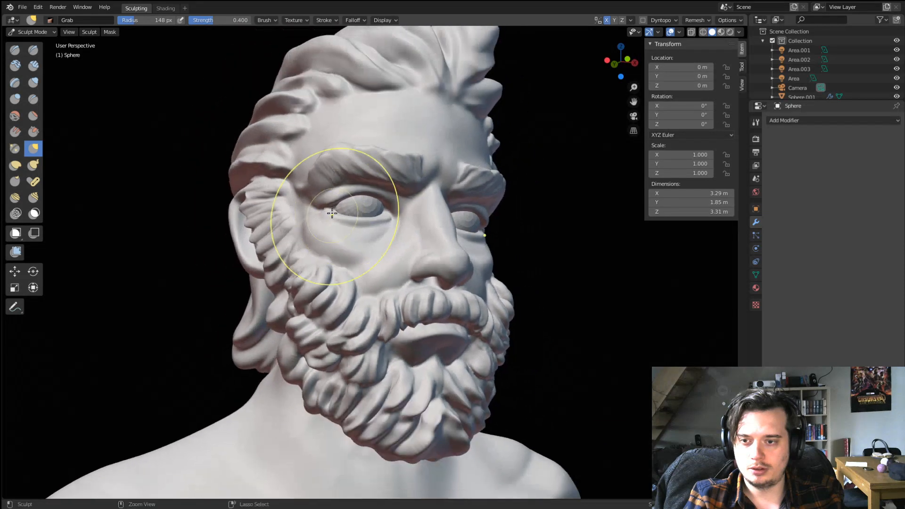
# Flatten the underside of the bust using the Scrape/Peaks brush at 203 px and full strength.
pyautogui.scroll(-3, 448, 320)
pyautogui.moveTo(448, 321)
pyautogui.mouseDown(button='middle')
pyautogui.moveTo(434, 322)
pyautogui.moveTo(467, 321)
pyautogui.moveTo(404, 321)
pyautogui.moveTo(384, 333)
pyautogui.moveTo(354, 303)
pyautogui.moveTo(353, 273)
pyautogui.mouseUp(button='middle')
pyautogui.click(33, 132)
pyautogui.moveTo(340, 235)
pyautogui.mouseDown(button='middle')
pyautogui.moveTo(346, 349)
pyautogui.moveTo(335, 331)
pyautogui.mouseUp(button='middle')
pyautogui.press('f')
pyautogui.click(363, 347)
pyautogui.moveTo(362, 339)
pyautogui.mouseDown()
pyautogui.moveTo(416, 303)
pyautogui.moveTo(406, 276)
pyautogui.moveTo(444, 259)
pyautogui.moveTo(410, 299)
pyautogui.mouseUp()
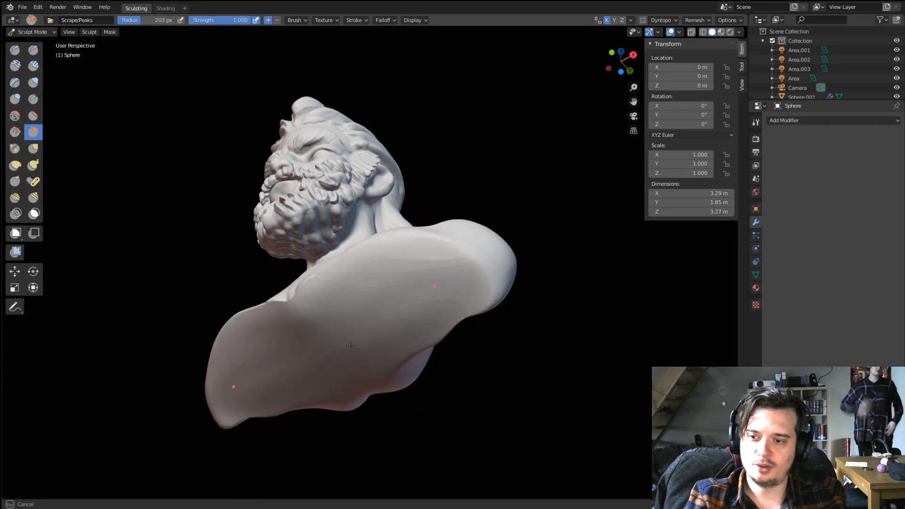
# Reduce the Scrape/Peaks radius to 134 px and scrape a flat facet across the front of the chest.
pyautogui.press('f')
pyautogui.click(370, 307)
pyautogui.moveTo(369, 306); pyautogui.dragTo(364, 336, button='middle')
pyautogui.press('f')
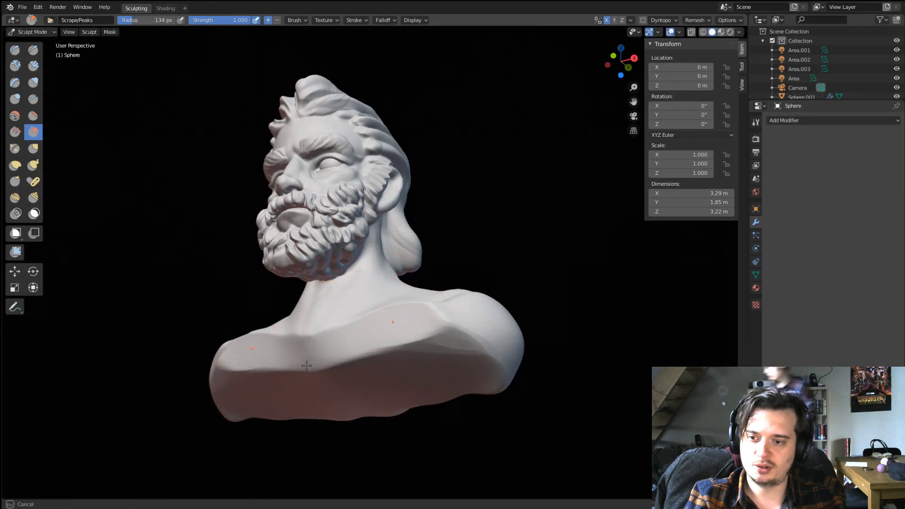
# Cut the shoulders and the lower torso back into flat planes using Scrape/Peaks at 138 px.
pyautogui.moveTo(424, 303)
pyautogui.mouseDown(button='middle')
pyautogui.moveTo(376, 329)
pyautogui.moveTo(410, 299)
pyautogui.moveTo(318, 299)
pyautogui.moveTo(359, 325)
pyautogui.mouseUp(button='middle')
pyautogui.press('f')
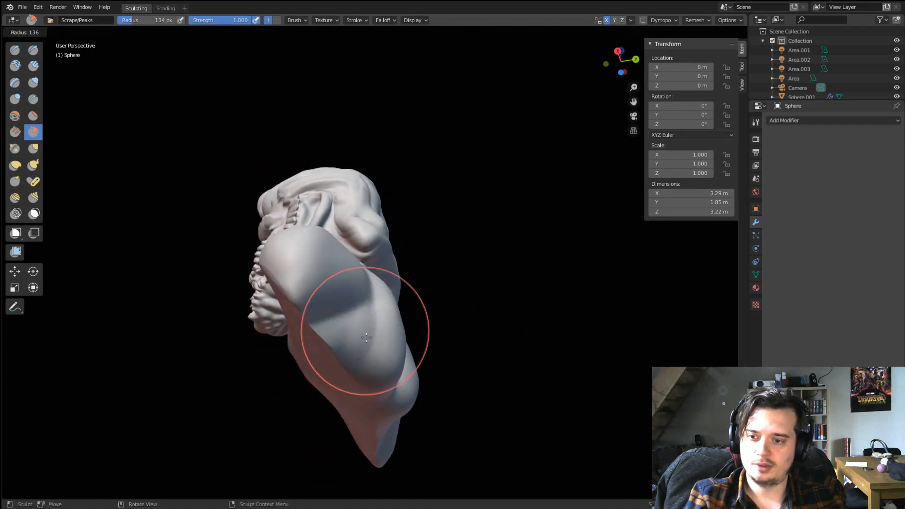
pyautogui.click(391, 402)
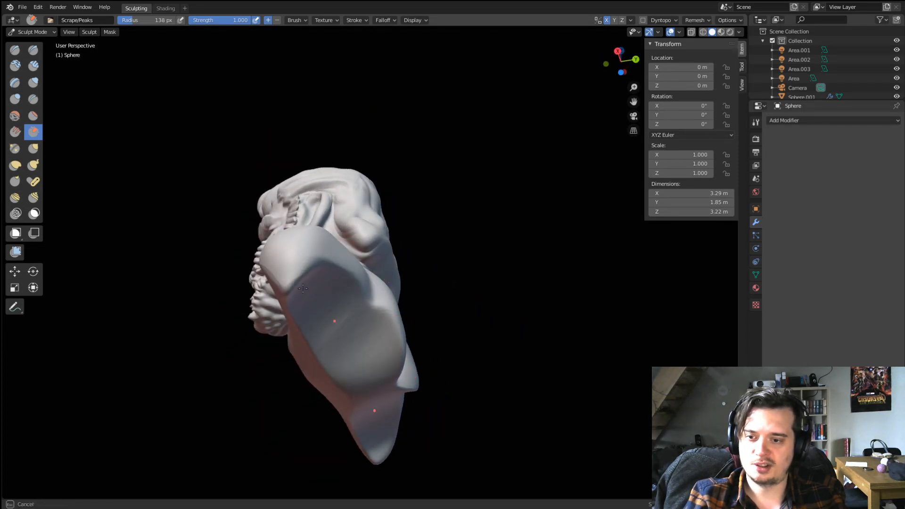
pyautogui.moveTo(302, 289)
pyautogui.mouseDown(button='middle')
pyautogui.moveTo(348, 309)
pyautogui.moveTo(357, 299)
pyautogui.moveTo(299, 333)
pyautogui.mouseUp(button='middle')
pyautogui.moveTo(397, 361)
pyautogui.mouseDown()
pyautogui.moveTo(433, 377)
pyautogui.moveTo(369, 399)
pyautogui.mouseUp()
pyautogui.moveTo(293, 341); pyautogui.dragTo(395, 311, button='middle')
pyautogui.moveTo(343, 283); pyautogui.dragTo(377, 253)
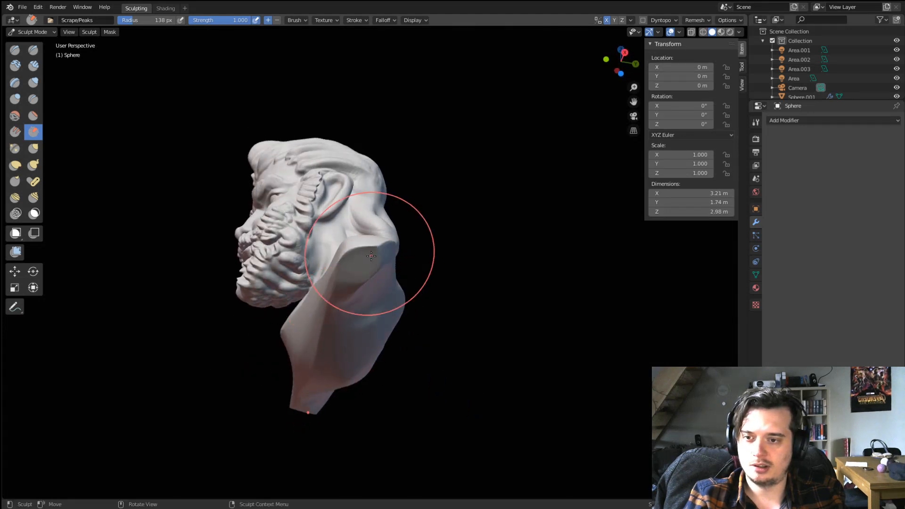
# Scrape flat facets around the outer shoulder ends with the brush radius set to 130 px.
pyautogui.moveTo(386, 257)
pyautogui.mouseDown(button='middle')
pyautogui.moveTo(467, 304)
pyautogui.moveTo(395, 345)
pyautogui.mouseUp(button='middle')
pyautogui.press('f')
pyautogui.click(449, 320)
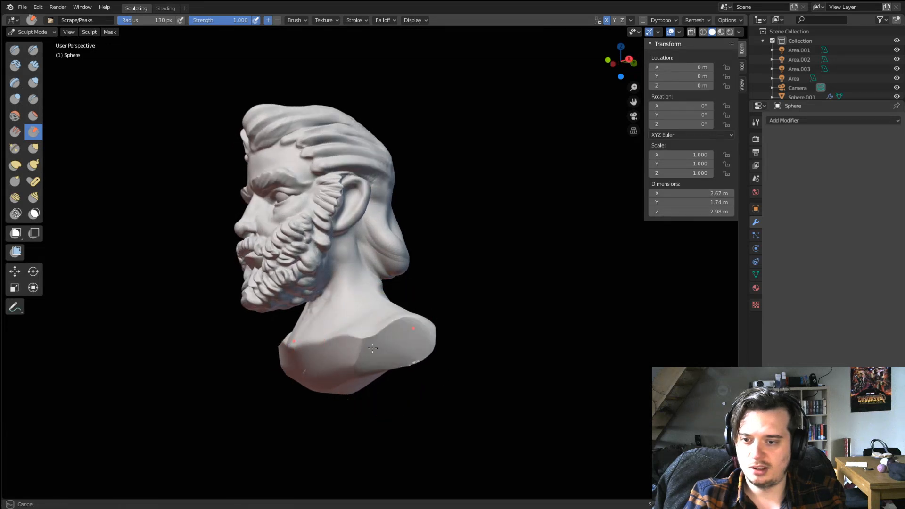
pyautogui.moveTo(402, 333); pyautogui.dragTo(395, 341)
pyautogui.moveTo(403, 341)
pyautogui.mouseDown(button='middle')
pyautogui.moveTo(476, 346)
pyautogui.moveTo(428, 343)
pyautogui.mouseUp(button='middle')
pyautogui.moveTo(444, 351); pyautogui.dragTo(395, 355)
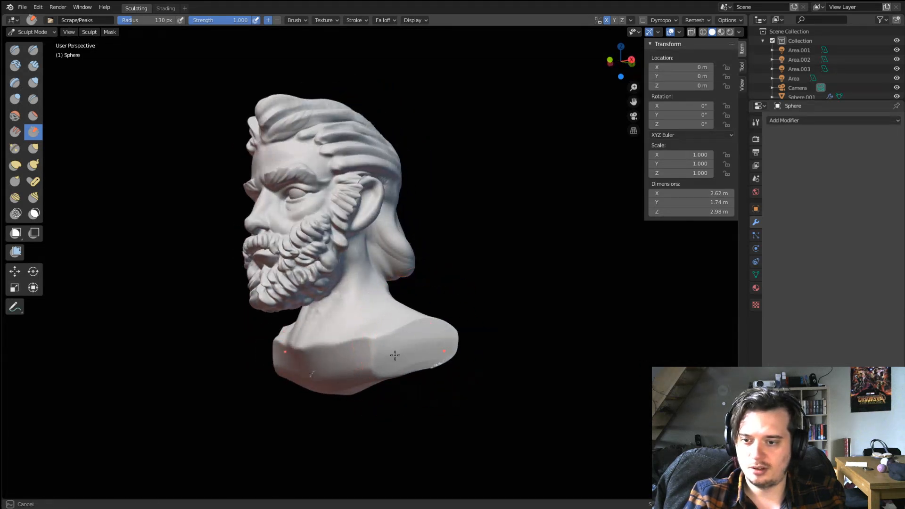
# Scrape the shoulder ends flatter with Scrape/Peaks, reducing the brush radius to 80 px and then 54 px.
pyautogui.moveTo(378, 360)
pyautogui.mouseDown(button='middle')
pyautogui.moveTo(359, 324)
pyautogui.moveTo(301, 352)
pyautogui.moveTo(387, 293)
pyautogui.moveTo(428, 305)
pyautogui.moveTo(398, 308)
pyautogui.mouseUp(button='middle')
pyautogui.press('f')
pyautogui.click(357, 330)
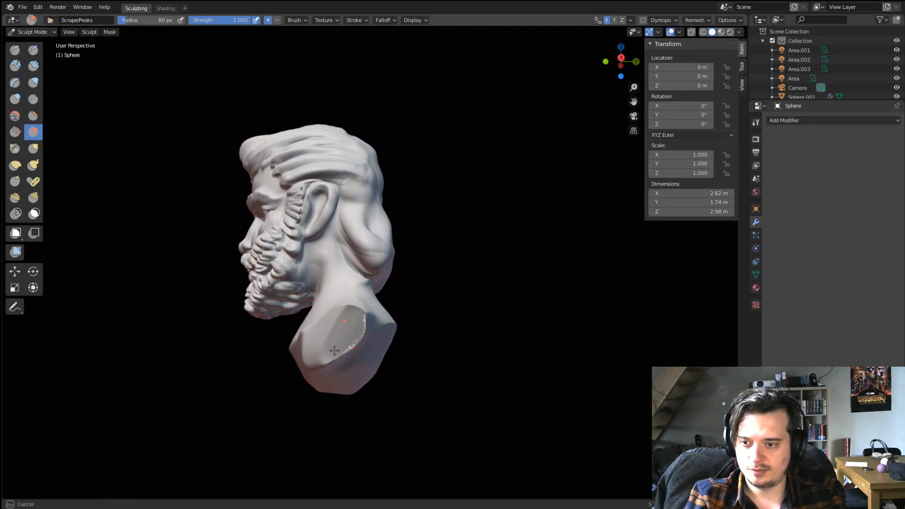
pyautogui.moveTo(330, 318); pyautogui.dragTo(279, 337, button='middle')
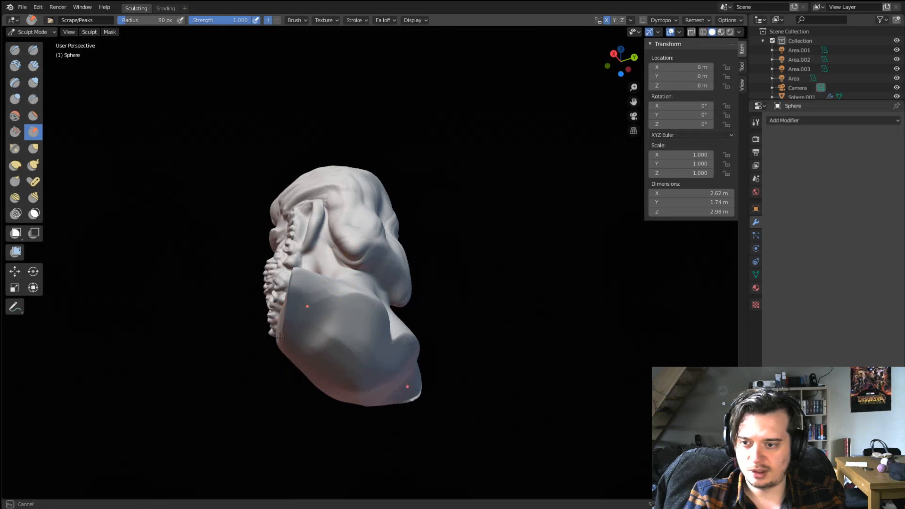
pyautogui.moveTo(331, 297); pyautogui.dragTo(359, 304, button='middle')
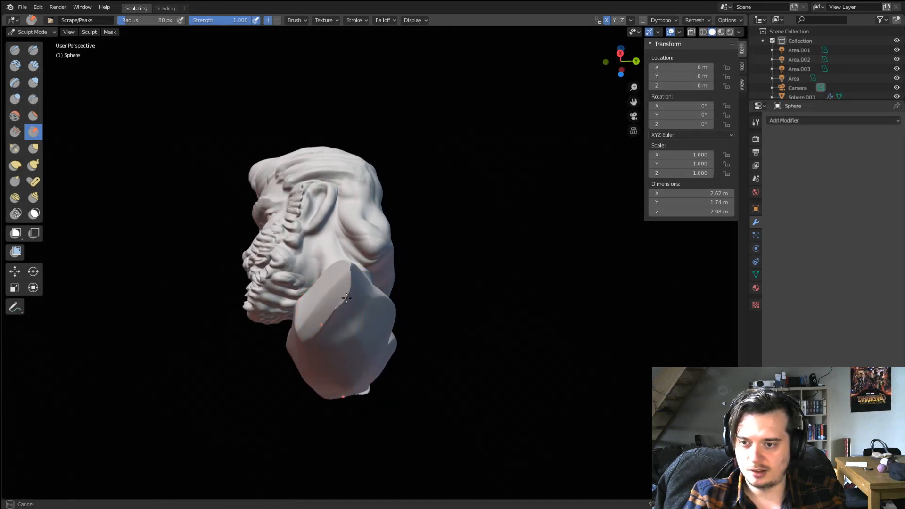
pyautogui.click(346, 289)
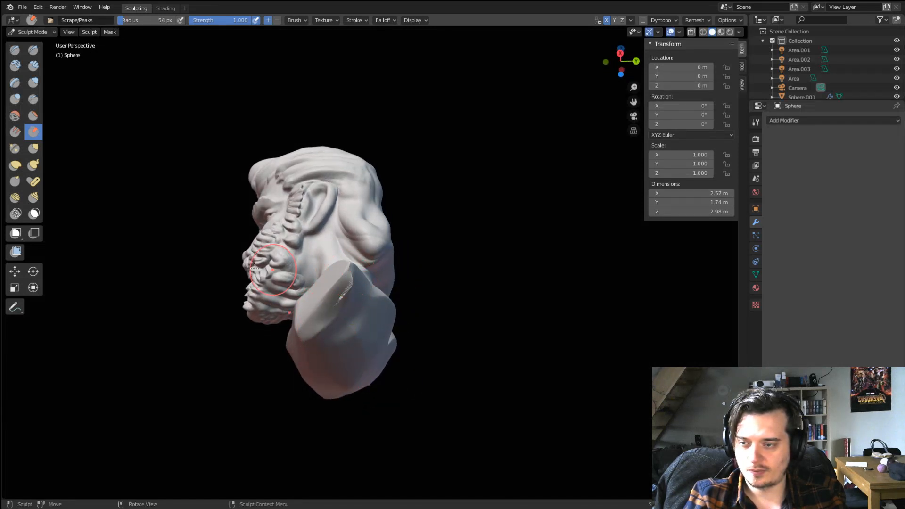
# Puff out the edges of the shoulder ends with the Inflate/Deflate brush at 54 px and 0.500 strength.
pyautogui.press('i')
pyautogui.scroll(2, 252, 293)
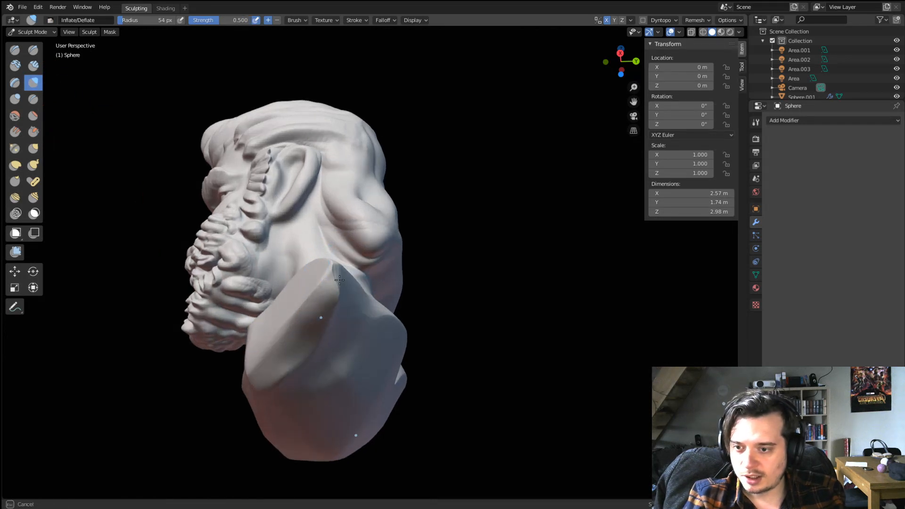
pyautogui.moveTo(312, 311); pyautogui.dragTo(267, 351, button='middle')
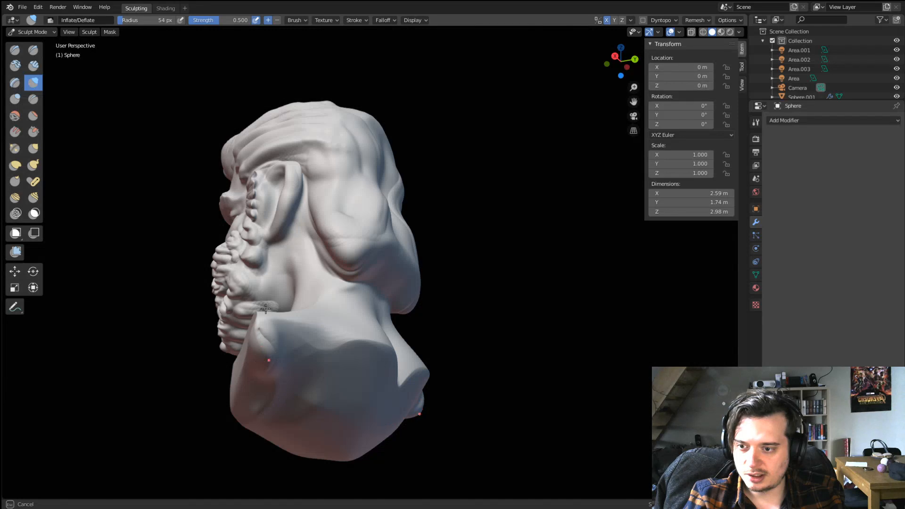
pyautogui.moveTo(266, 309)
pyautogui.mouseDown(button='middle')
pyautogui.moveTo(382, 311)
pyautogui.moveTo(367, 327)
pyautogui.moveTo(386, 348)
pyautogui.moveTo(438, 330)
pyautogui.moveTo(375, 310)
pyautogui.moveTo(370, 319)
pyautogui.moveTo(376, 296)
pyautogui.mouseUp(button='middle')
pyautogui.scroll(3, 376, 296)
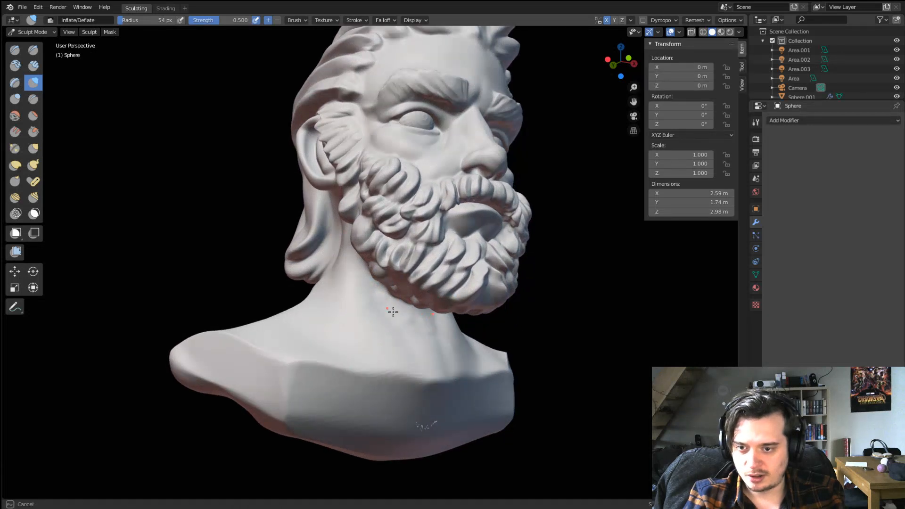
pyautogui.scroll(-1, 386, 311)
pyautogui.scroll(2, 360, 329)
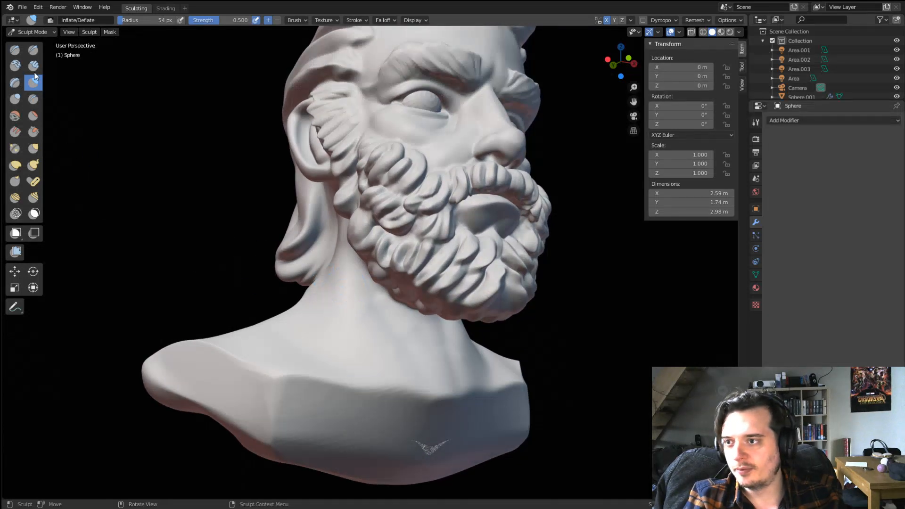
# Carve a soft groove from the side of the neck towards the shoulder with the Crease brush at 93 px.
pyautogui.click(33, 99)
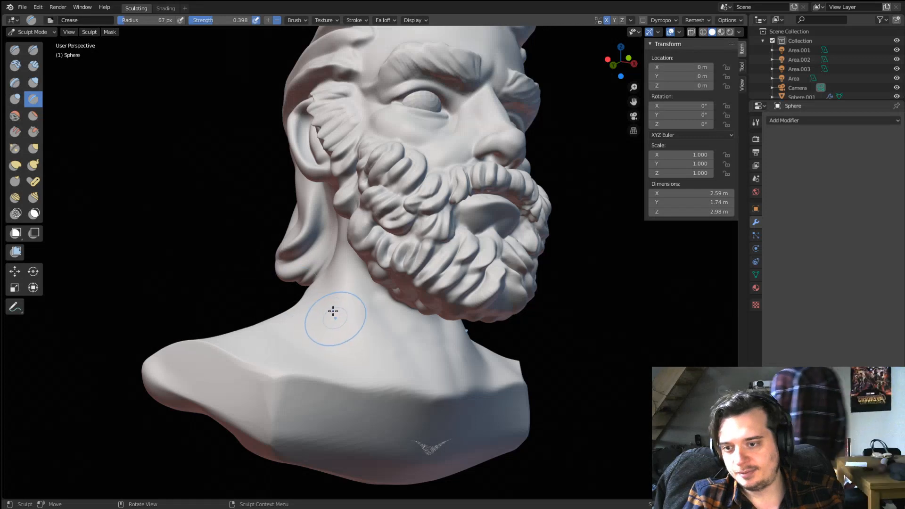
pyautogui.moveTo(334, 307); pyautogui.dragTo(288, 365, button='middle')
pyautogui.press('f')
pyautogui.click(335, 366)
pyautogui.moveTo(341, 325); pyautogui.dragTo(239, 416)
pyautogui.moveTo(313, 360); pyautogui.dragTo(285, 351, button='middle')
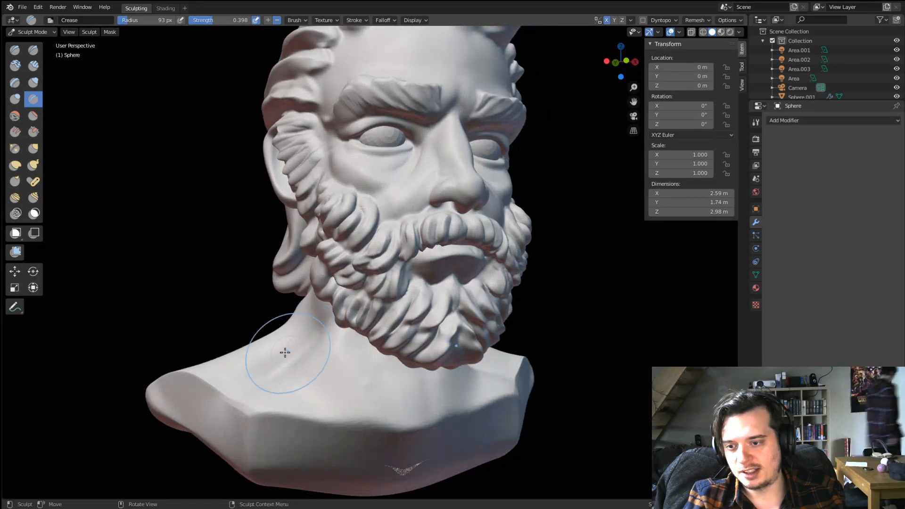
# Raise the neck muscle and collarbone ridges with the inverted Crease brush, reducing its radius to 81 px.
pyautogui.moveTo(337, 370); pyautogui.dragTo(330, 339, button='middle')
pyautogui.keyDown('ctrl'); pyautogui.moveTo(377, 376); pyautogui.dragTo(326, 297); pyautogui.keyUp('ctrl')
pyautogui.press('f')
pyautogui.click(342, 336)
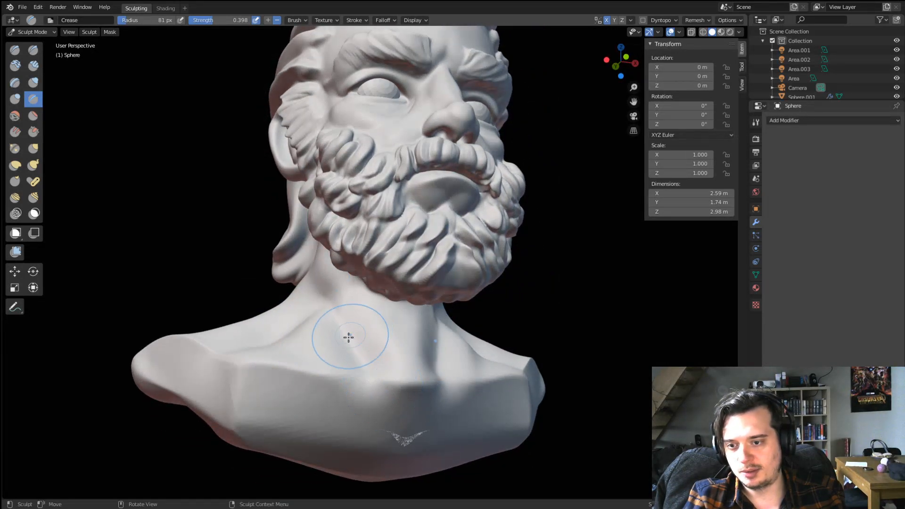
pyautogui.keyDown('ctrl'); pyautogui.moveTo(368, 375); pyautogui.dragTo(319, 382); pyautogui.keyUp('ctrl')
# Even out the front of the chest using the Flatten/Contrast brush at 124 px and 0.500 strength.
pyautogui.moveTo(347, 352); pyautogui.dragTo(180, 254, button='middle')
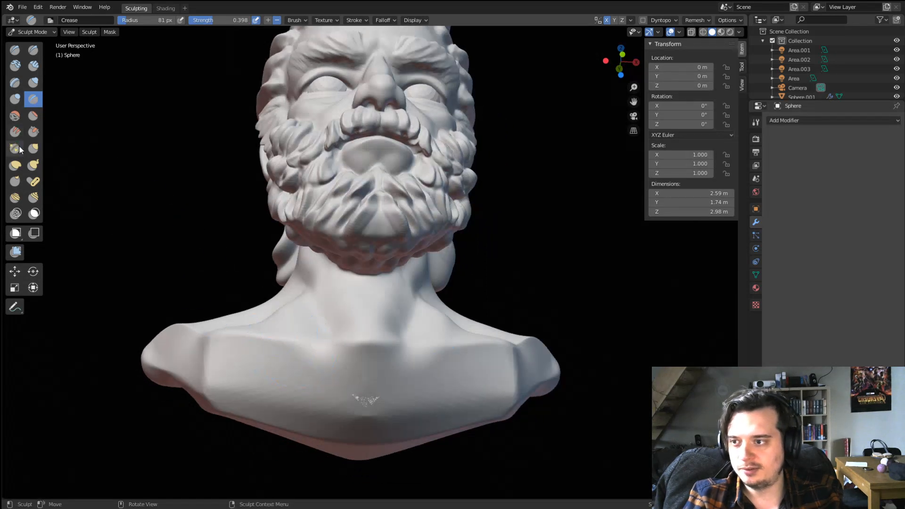
pyautogui.click(33, 118)
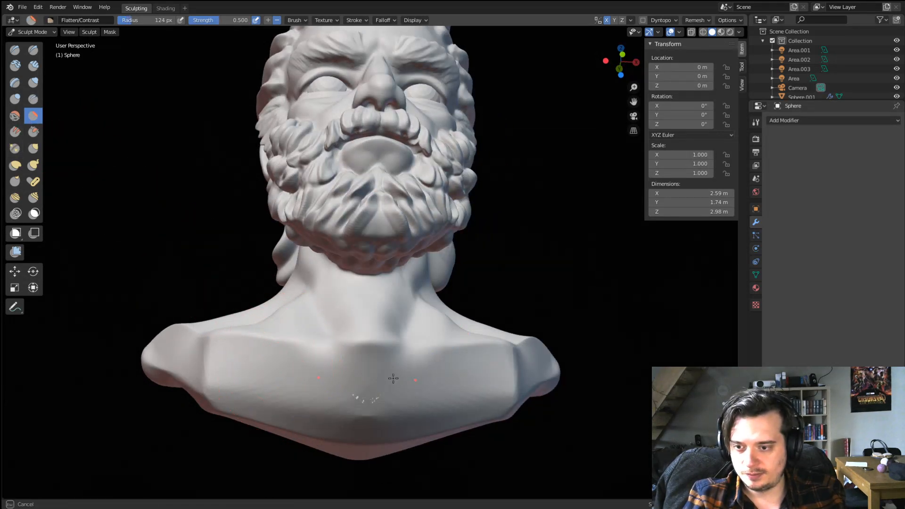
pyautogui.moveTo(400, 338); pyautogui.dragTo(379, 384, button='middle')
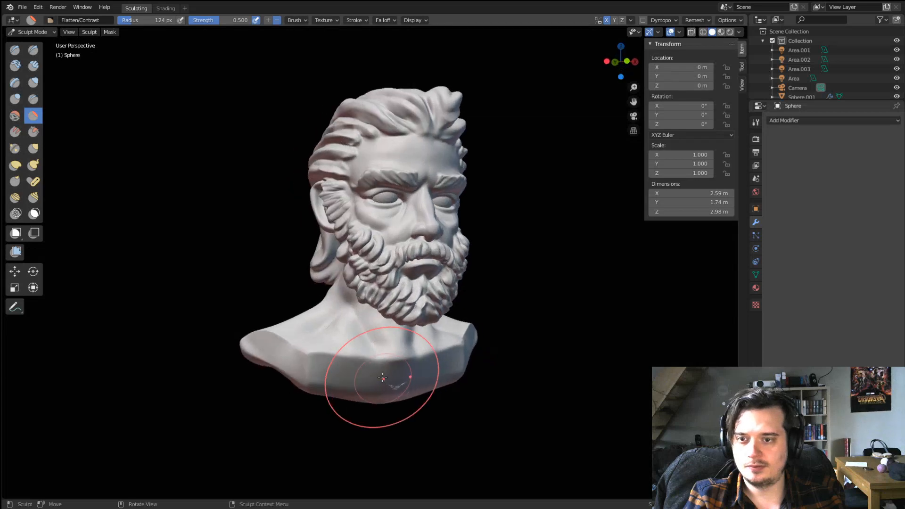
# Pull both shoulders inward to narrow the bust using the Grab brush at 184 px, ending with a 171 px radius.
pyautogui.press('g')
pyautogui.press('f')
pyautogui.click(281, 355)
pyautogui.moveTo(253, 351); pyautogui.dragTo(287, 337)
pyautogui.moveTo(288, 340); pyautogui.dragTo(303, 394, button='middle')
pyautogui.press('f')
pyautogui.click(282, 393)
pyautogui.moveTo(286, 384); pyautogui.dragTo(317, 359)
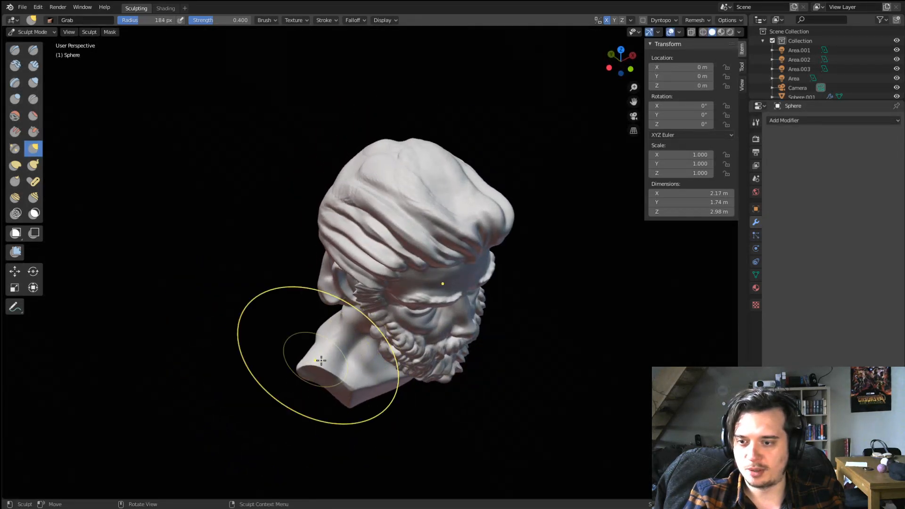
pyautogui.moveTo(318, 359); pyautogui.dragTo(255, 358, button='middle')
pyautogui.press('f')
pyautogui.click(423, 305)
# Switch to Object Mode and select the mirrored eyeball object in a close view of the face.
pyautogui.keyDown('shift'); pyautogui.moveTo(255, 360); pyautogui.dragTo(255, 377, button='middle'); pyautogui.keyUp('shift')
pyautogui.moveTo(256, 369); pyautogui.dragTo(245, 365, button='middle')
pyautogui.keyDown('shift'); pyautogui.moveTo(243, 371); pyautogui.dragTo(226, 420, button='middle'); pyautogui.keyUp('shift')
pyautogui.moveTo(226, 419)
pyautogui.keyDown('ctrl'); pyautogui.mouseDown(button='middle')
pyautogui.moveTo(267, 310)
pyautogui.moveTo(287, 282)
pyautogui.mouseUp(button='middle'); pyautogui.keyUp('ctrl')
pyautogui.click(32, 32)
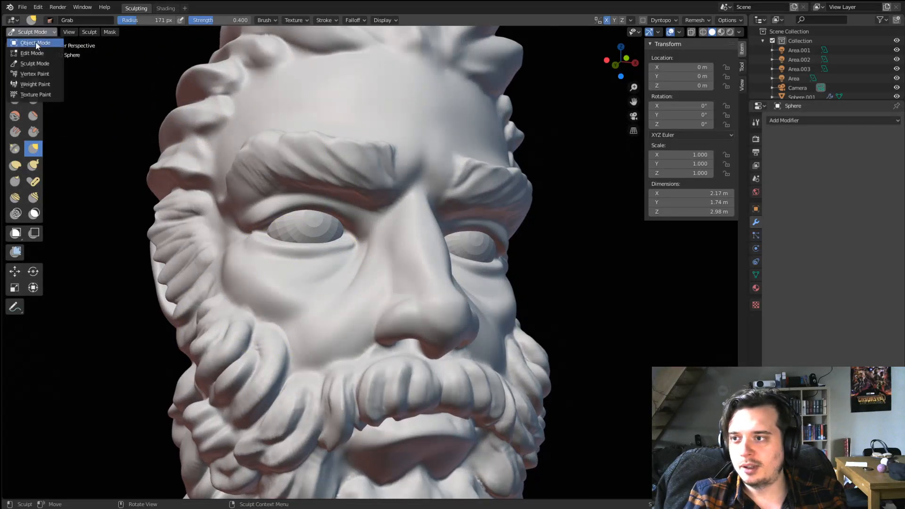
pyautogui.click(315, 228)
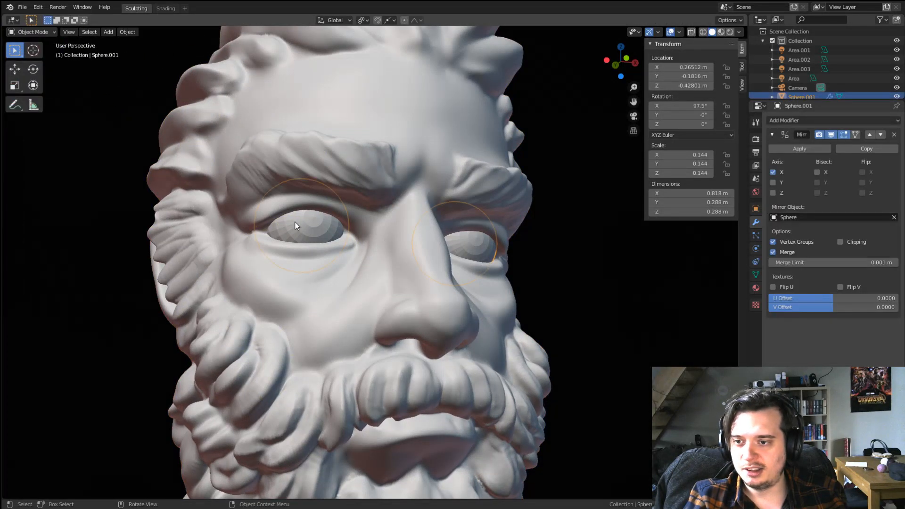
pyautogui.click(32, 31)
pyautogui.click(33, 55)
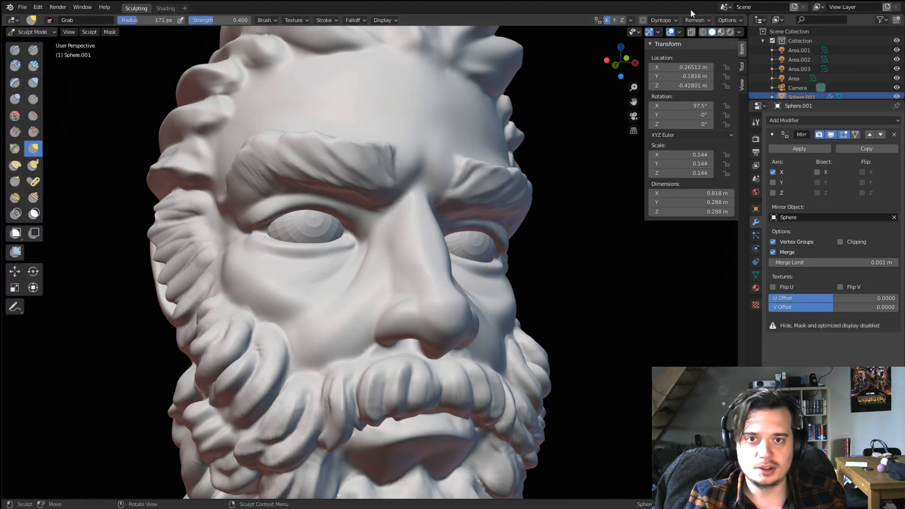
pyautogui.click(32, 32)
pyautogui.click(28, 42)
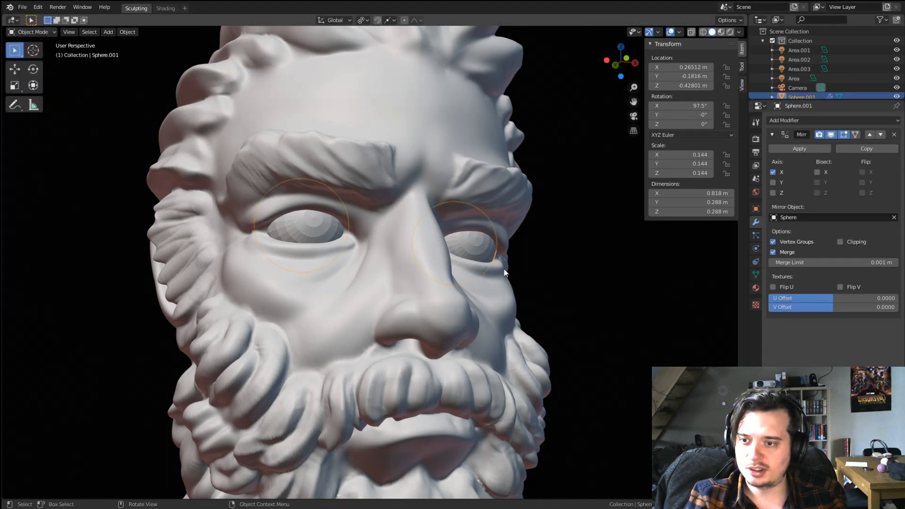
# Apply a level 2 subdivision to the eyeballs, and apply a Sphere Cast modifier with factor 1.00 placed above the Mirror modifier.
pyautogui.hotkey('ctrl', '2')
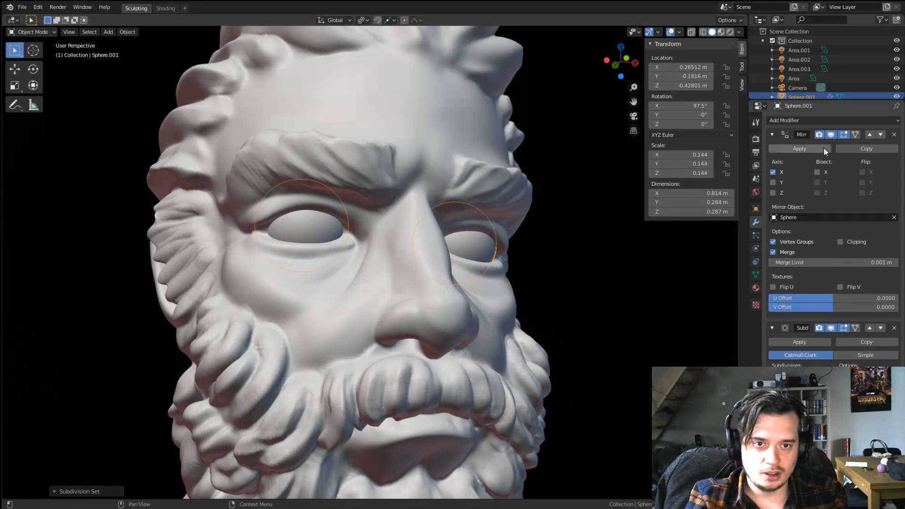
pyautogui.click(799, 342)
pyautogui.click(822, 120)
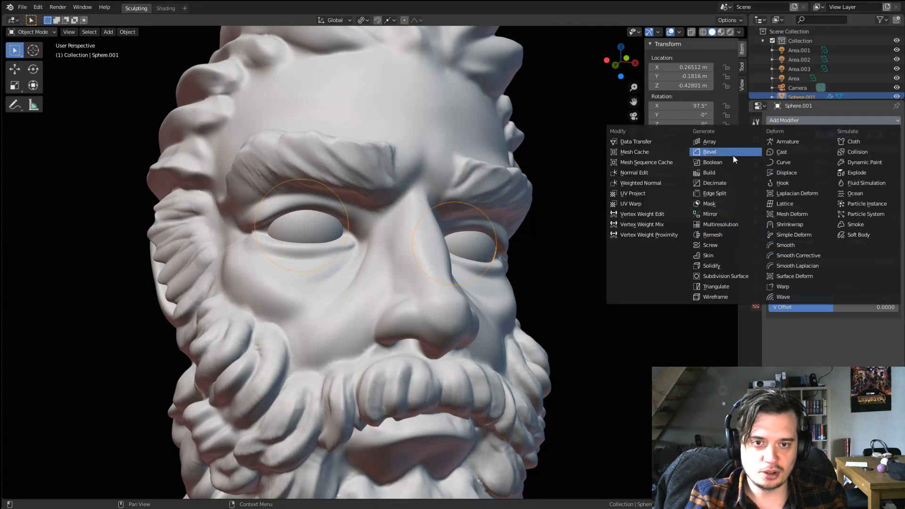
pyautogui.click(788, 153)
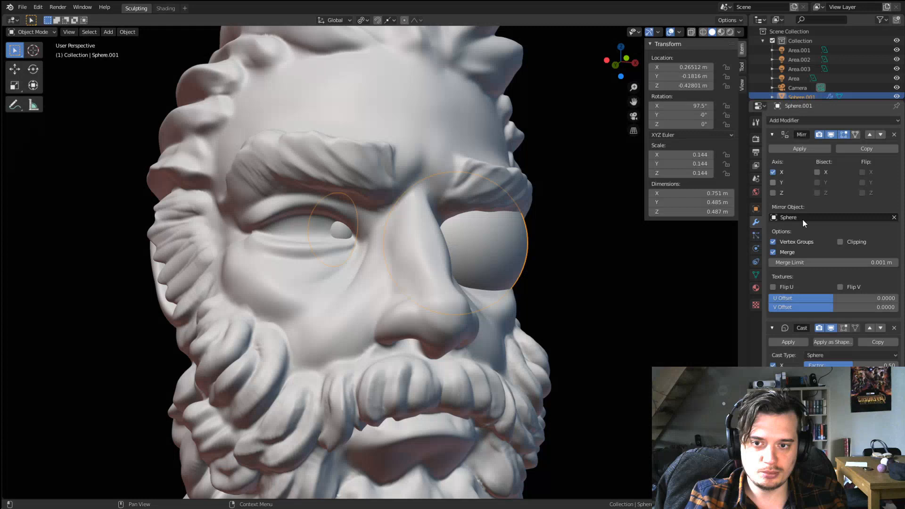
pyautogui.click(870, 327)
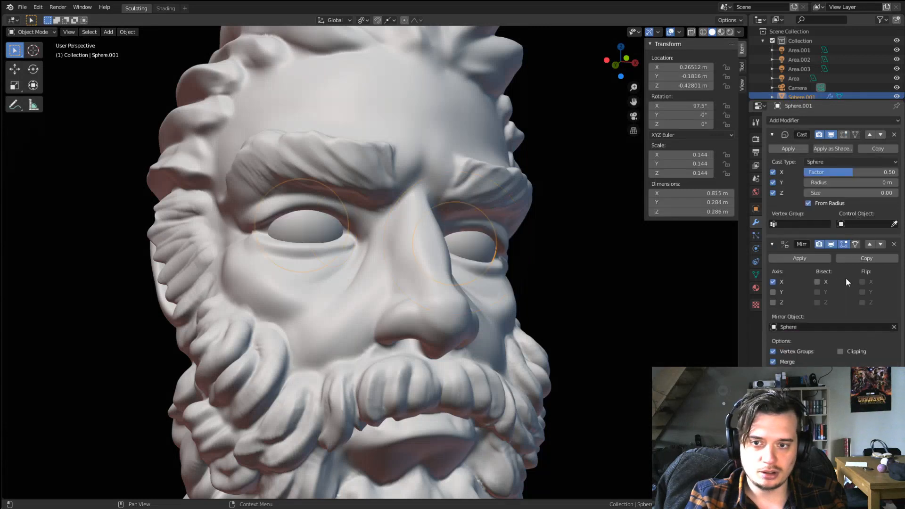
pyautogui.click(852, 172)
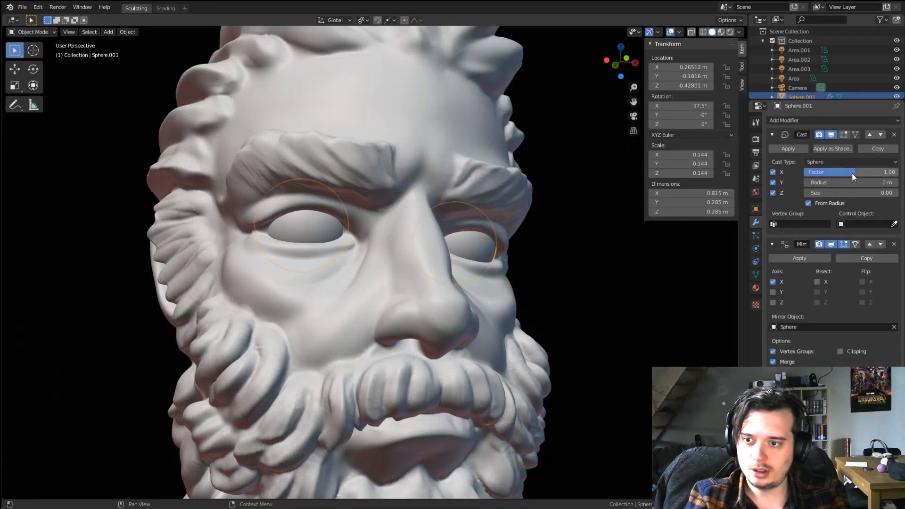
pyautogui.click(791, 149)
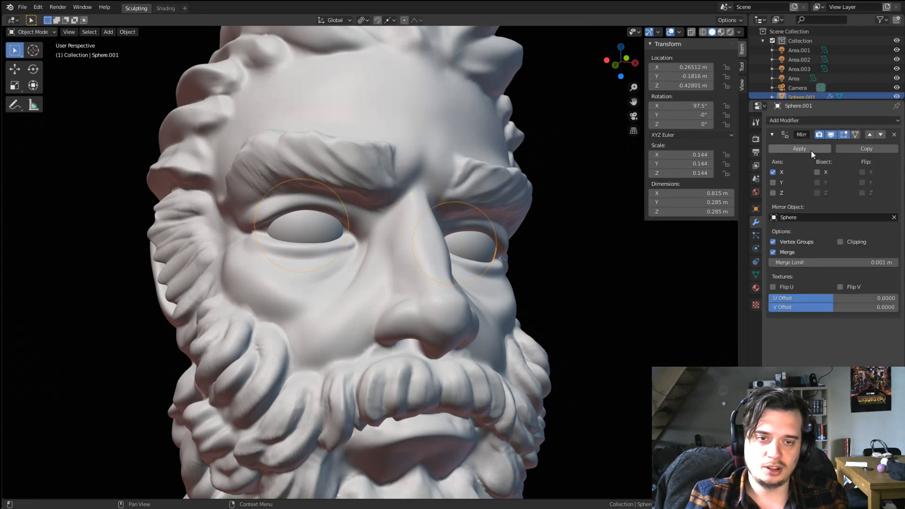
# Enter Sculpt Mode on the eyeball object and choose the Blob brush for a close-up of one eye.
pyautogui.click(26, 33)
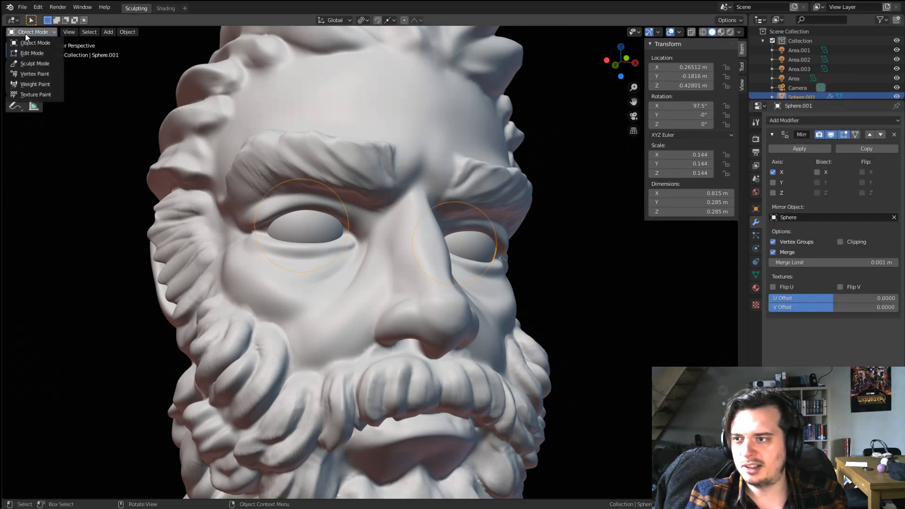
pyautogui.click(34, 63)
pyautogui.scroll(6, 351, 236)
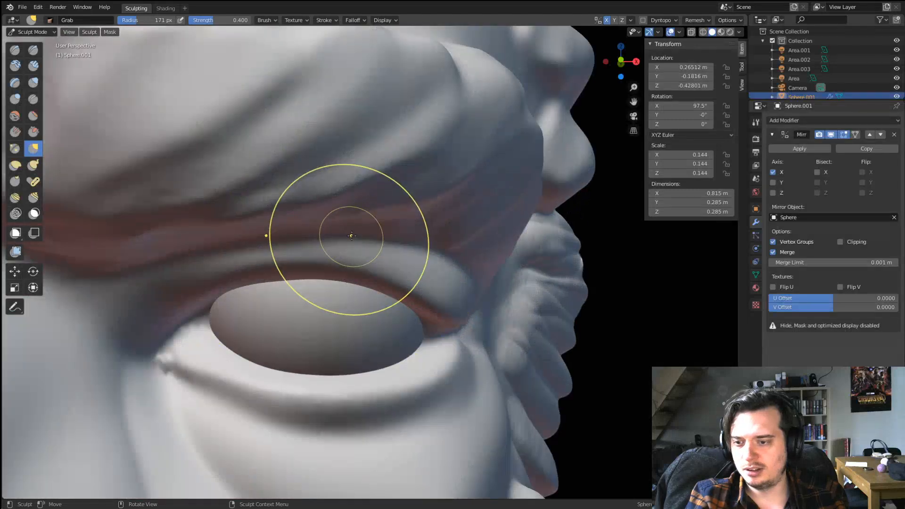
pyautogui.scroll(-3, 313, 293)
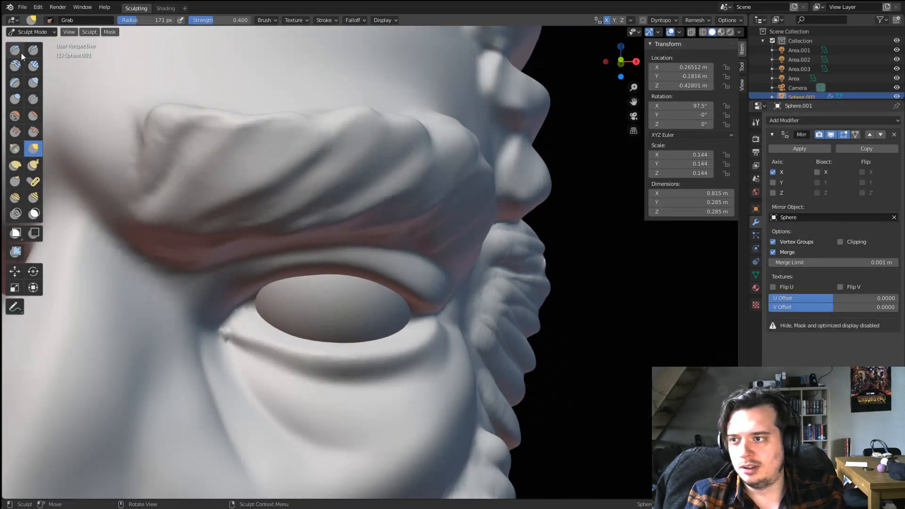
pyautogui.click(33, 84)
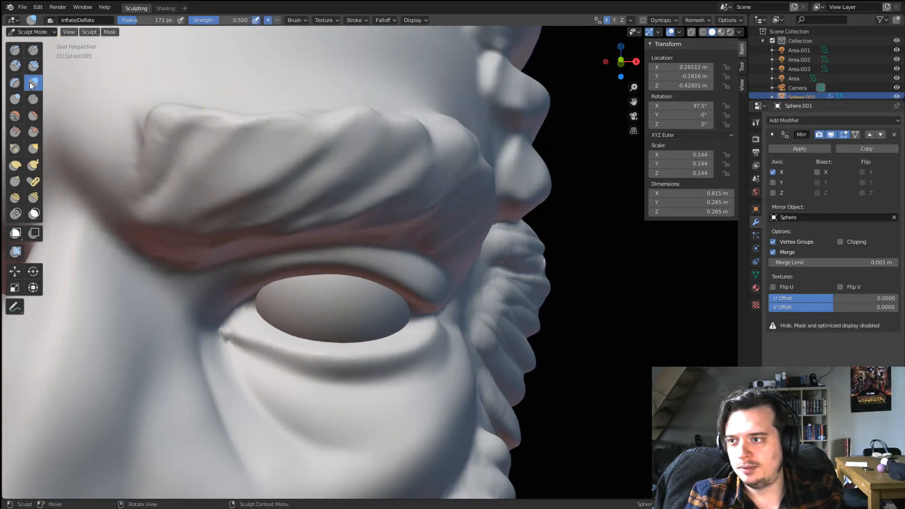
# Turn off X mirroring, set Z radial symmetry to 5, and try sculpting a circular iris with Blob at 49 px.
pyautogui.click(630, 20)
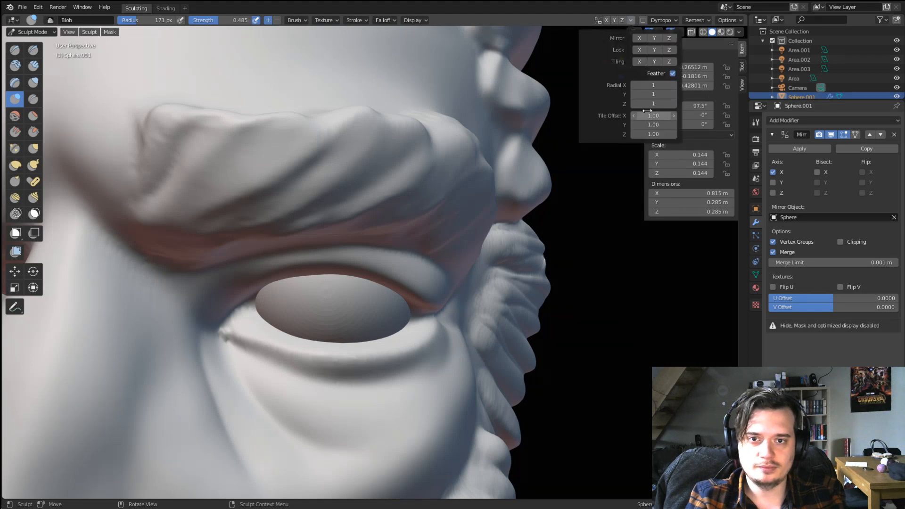
pyautogui.moveTo(655, 104); pyautogui.dragTo(691, 106)
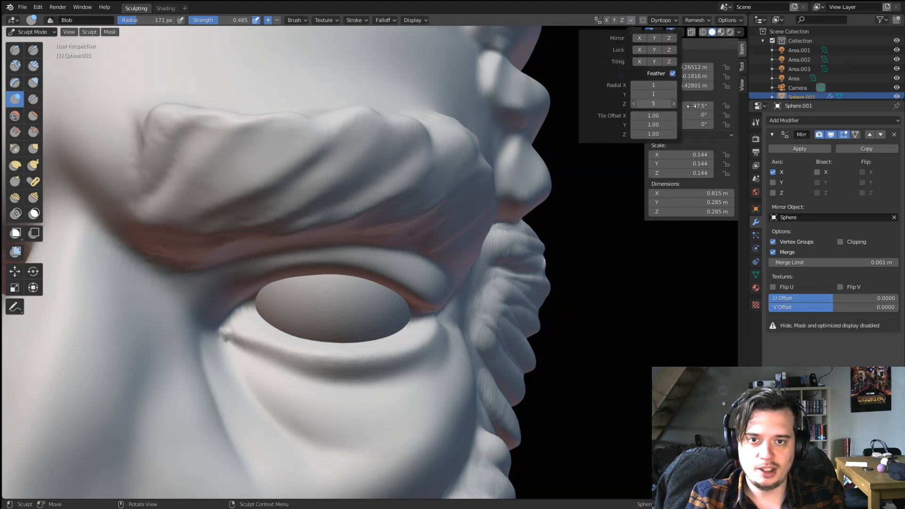
pyautogui.press('f')
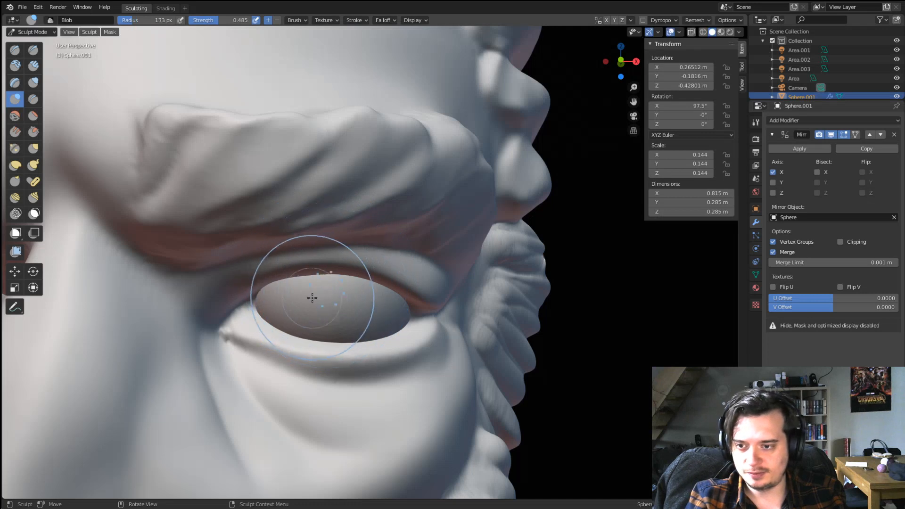
pyautogui.click(316, 280)
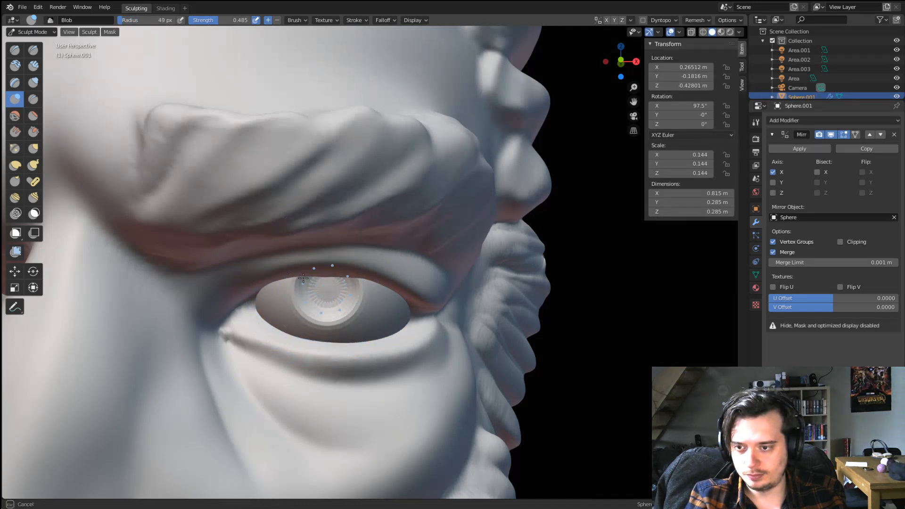
# Set the eyeball's remesh voxel size to 0.01 m with Smooth Normals enabled, and try a Blob stroke on the iris.
pyautogui.click(710, 17)
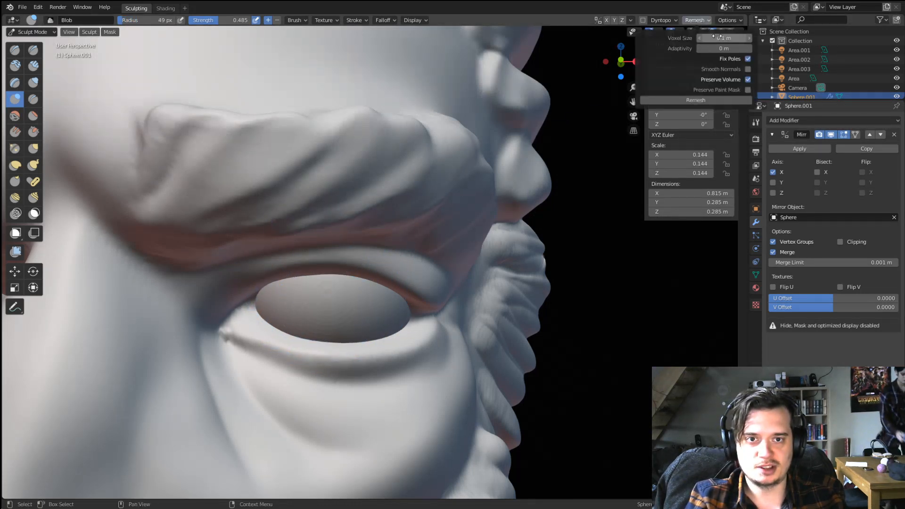
pyautogui.click(725, 37)
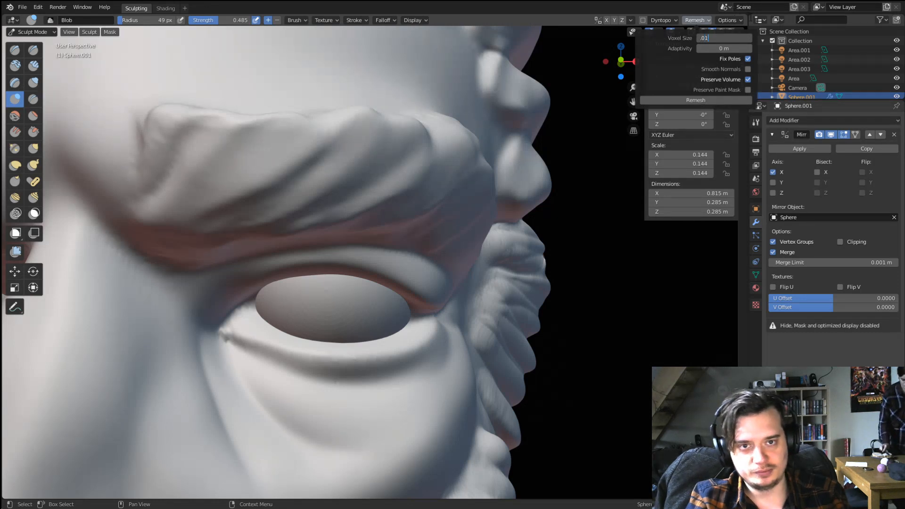
pyautogui.click(750, 69)
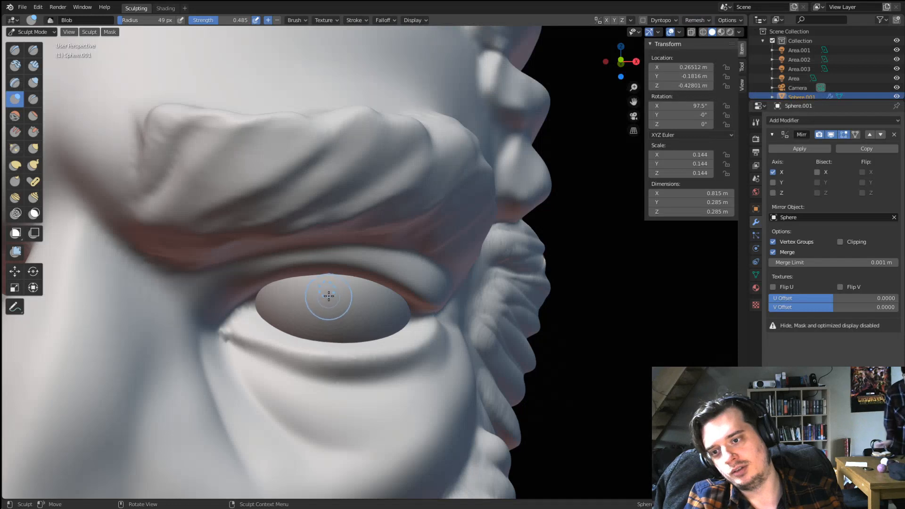
pyautogui.moveTo(328, 305); pyautogui.dragTo(335, 286)
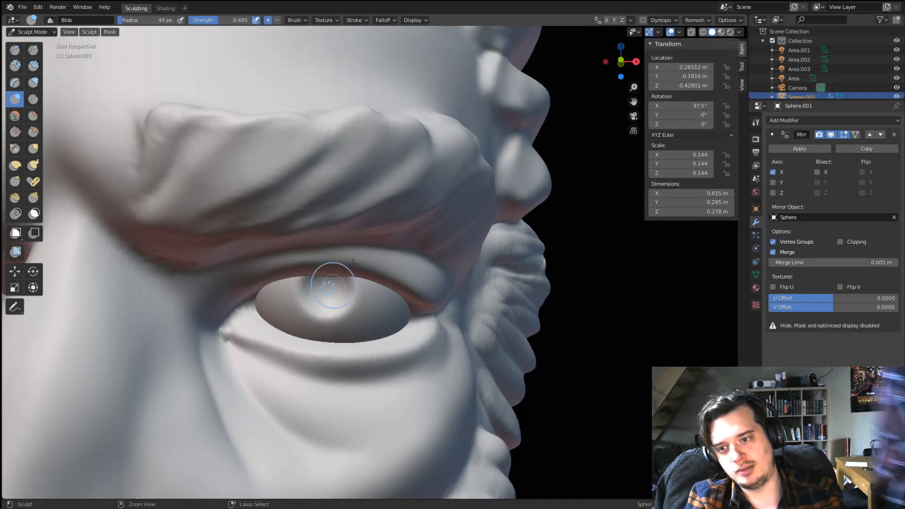
pyautogui.hotkey('ctrl', 'z')
# Remesh the eyeball with a voxel size of 0.025 m.
pyautogui.click(694, 20)
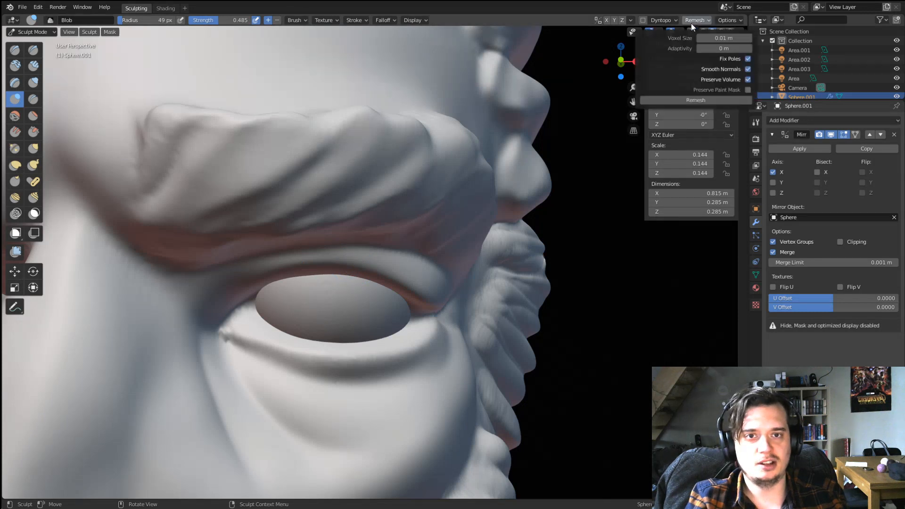
pyautogui.click(717, 38)
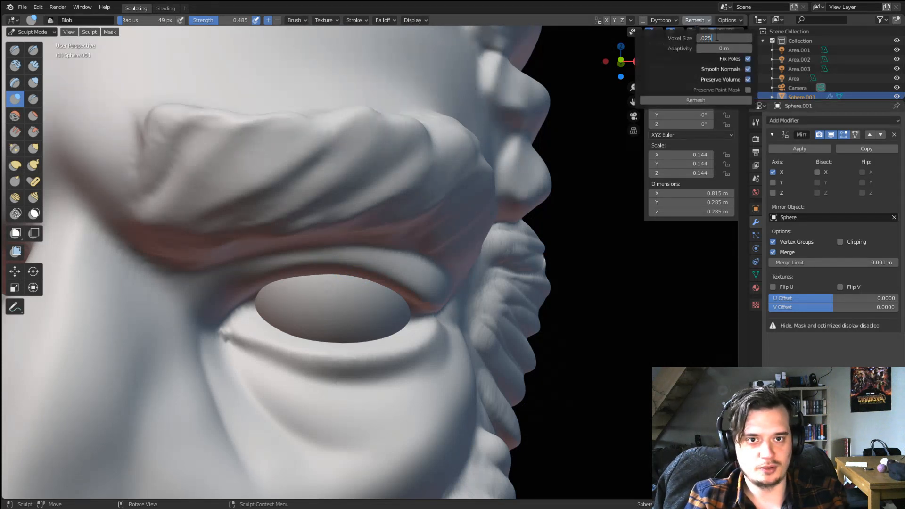
pyautogui.press('Return')
pyautogui.click(690, 100)
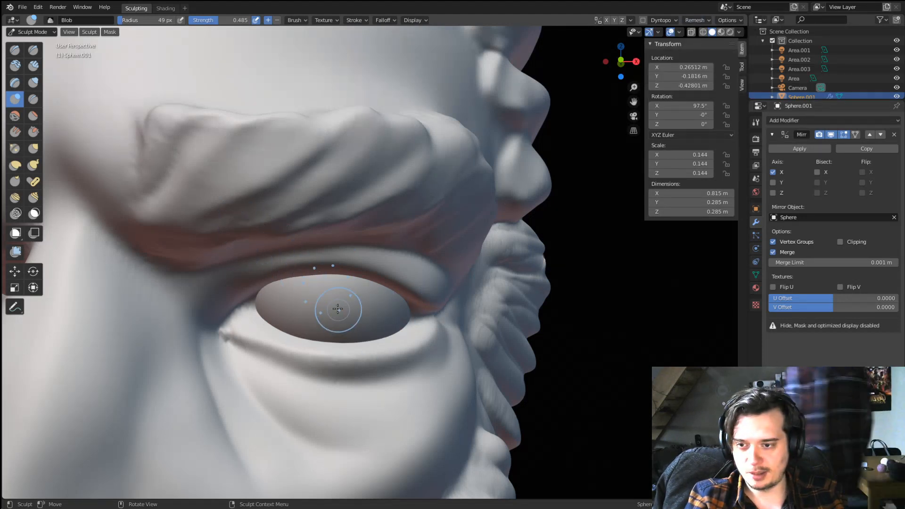
# Sculpt a raised iris ring with a recessed pupil on the eyeball using Blob strokes at 49 px.
pyautogui.moveTo(327, 289)
pyautogui.mouseDown()
pyautogui.moveTo(340, 302)
pyautogui.moveTo(316, 302)
pyautogui.moveTo(320, 278)
pyautogui.moveTo(343, 279)
pyautogui.mouseUp()
pyautogui.scroll(-6, 342, 283)
pyautogui.moveTo(302, 325)
pyautogui.mouseDown(button='middle')
pyautogui.moveTo(339, 313)
pyautogui.moveTo(304, 337)
pyautogui.mouseUp(button='middle')
pyautogui.keyDown('shift'); pyautogui.moveTo(311, 263); pyautogui.dragTo(309, 325, button='middle'); pyautogui.keyUp('shift')
pyautogui.scroll(4, 325, 306)
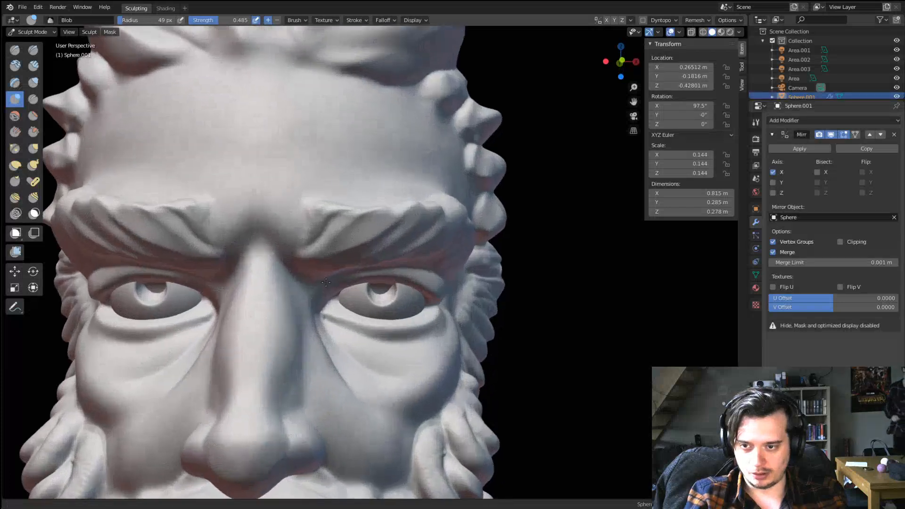
pyautogui.moveTo(337, 292)
pyautogui.mouseDown(button='middle')
pyautogui.moveTo(327, 270)
pyautogui.moveTo(340, 246)
pyautogui.mouseUp(button='middle')
pyautogui.scroll(4, 327, 269)
pyautogui.moveTo(357, 220); pyautogui.dragTo(357, 236)
pyautogui.scroll(-6, 357, 235)
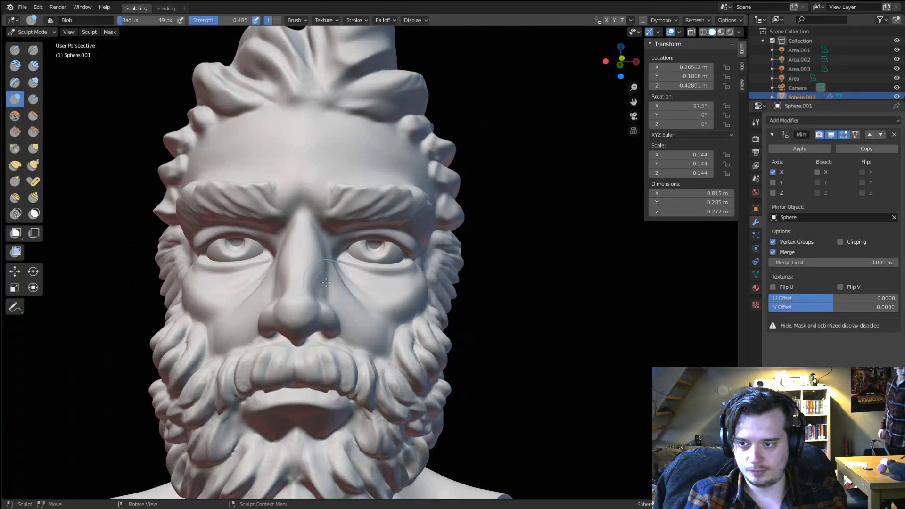
# Adjust the shape of the iris ring with the Grab brush at 66 px.
pyautogui.moveTo(354, 243); pyautogui.dragTo(347, 262, button='middle')
pyautogui.scroll(5, 353, 257)
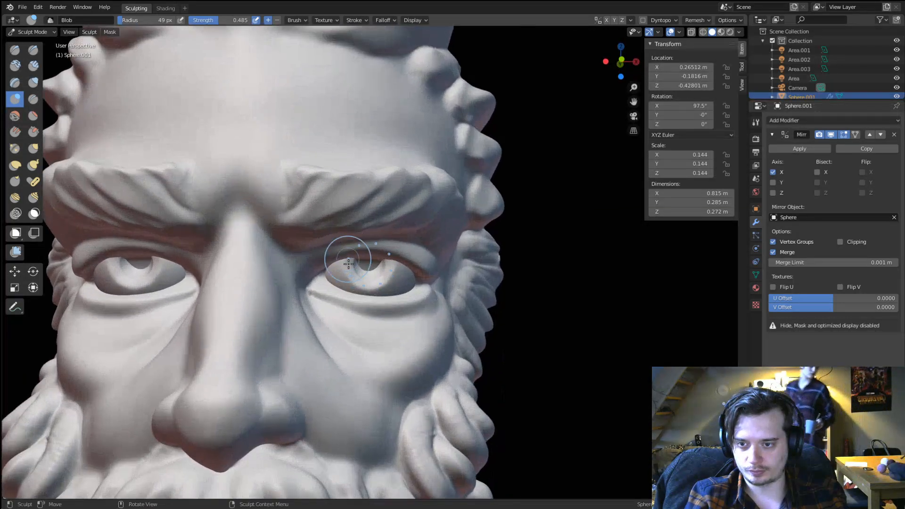
pyautogui.press('g')
pyautogui.press('f')
pyautogui.click(362, 278)
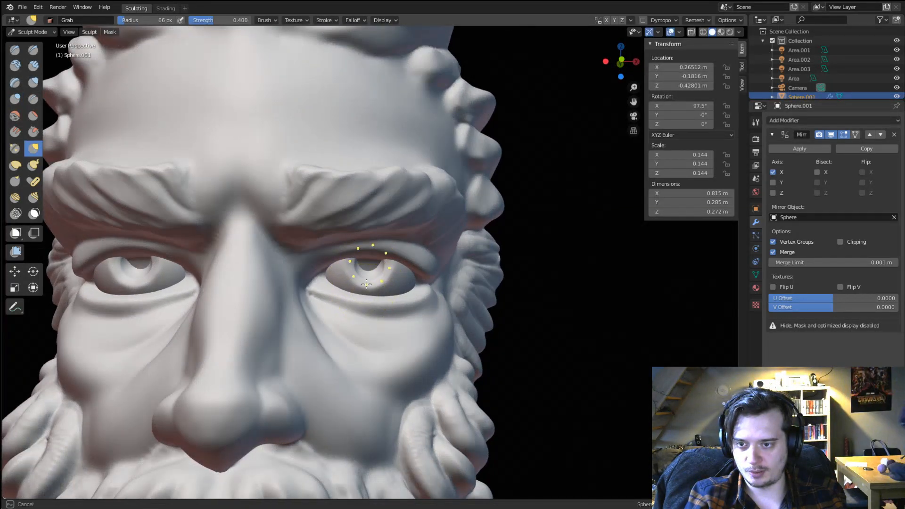
pyautogui.moveTo(364, 273); pyautogui.dragTo(354, 264)
pyautogui.scroll(-5, 329, 288)
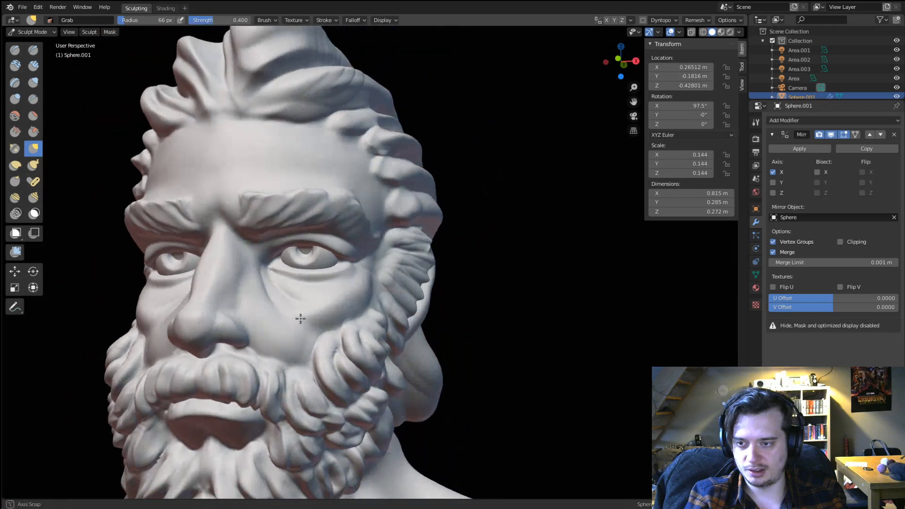
# Switch to Object Mode and add a UV sphere mesh.
pyautogui.moveTo(299, 317); pyautogui.dragTo(326, 261, button='middle')
pyautogui.scroll(3, 326, 262)
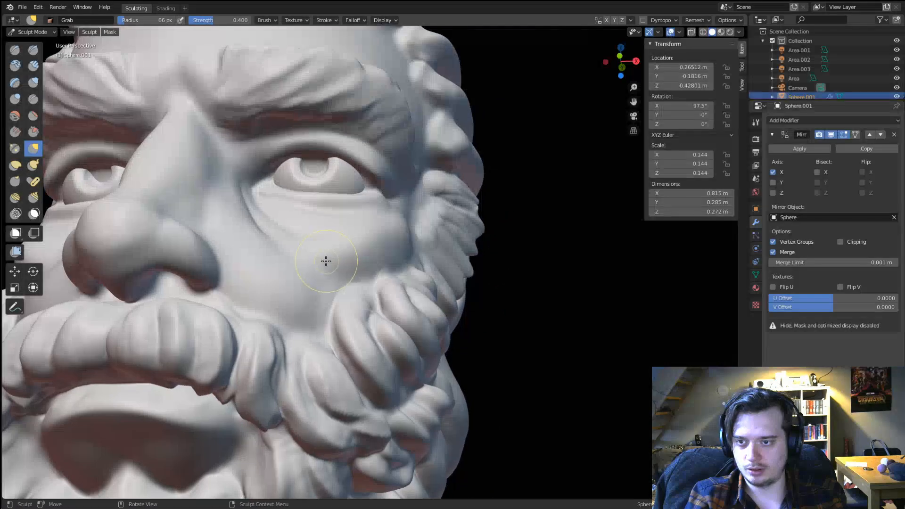
pyautogui.click(31, 32)
pyautogui.click(38, 42)
pyautogui.scroll(-3, 257, 181)
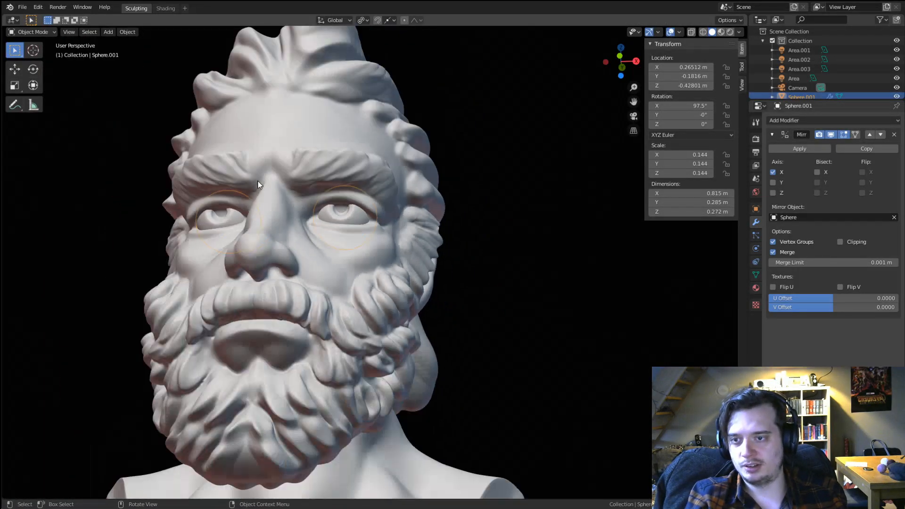
pyautogui.scroll(4, 264, 183)
pyautogui.hotkey('shift', 'a')
pyautogui.moveTo(331, 163)
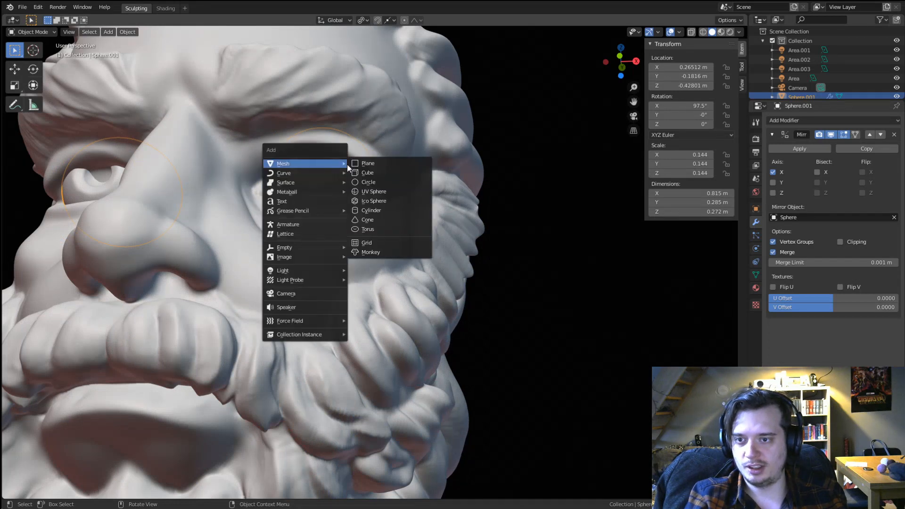
pyautogui.click(382, 188)
# Shrink the new sphere to about 0.32 m across and move it up in front of the head.
pyautogui.scroll(-6, 387, 205)
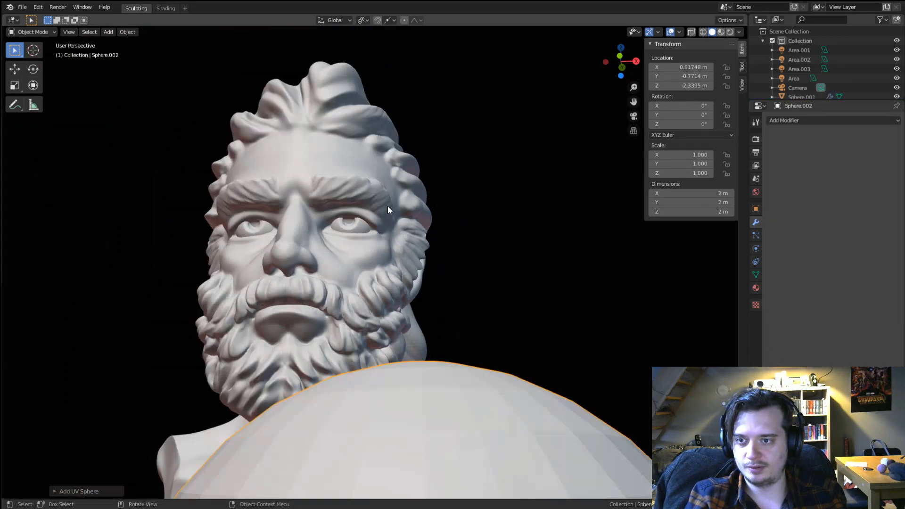
pyautogui.press('s')
pyautogui.click(373, 395)
pyautogui.press('g')
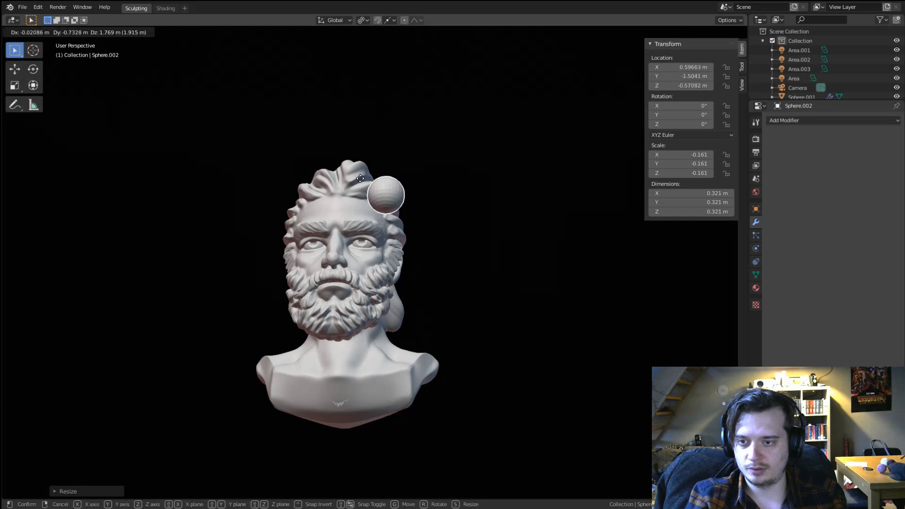
pyautogui.click(365, 174)
# Shrink the sphere further to about 0.055 m and move it back toward the face at eye level.
pyautogui.scroll(4, 441, 256)
pyautogui.moveTo(440, 256); pyautogui.dragTo(349, 262, button='middle')
pyautogui.press('s')
pyautogui.click(74, 281)
pyautogui.press('g')
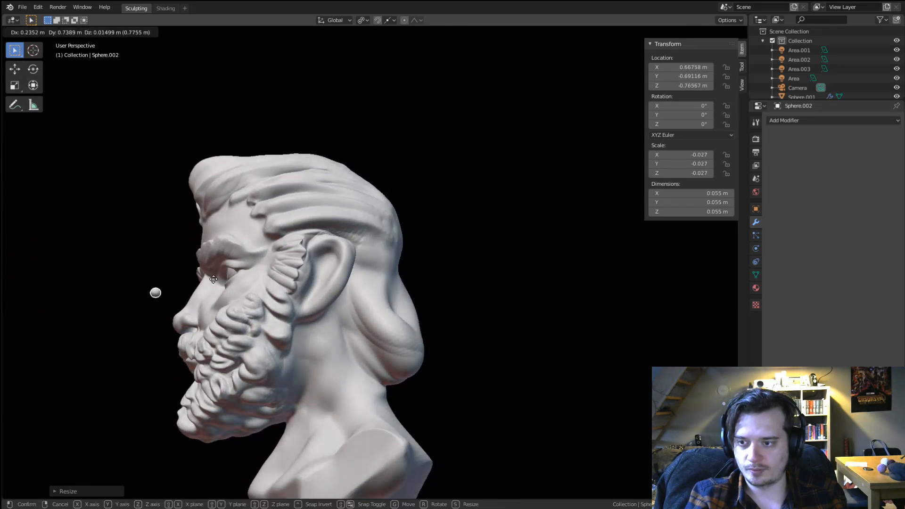
pyautogui.click(280, 265)
# Reduce the sphere to about 0.027 m across and position it at the upper edge of one pupil as a highlight.
pyautogui.scroll(4, 280, 265)
pyautogui.moveTo(281, 266); pyautogui.dragTo(370, 290, button='middle')
pyautogui.press('s')
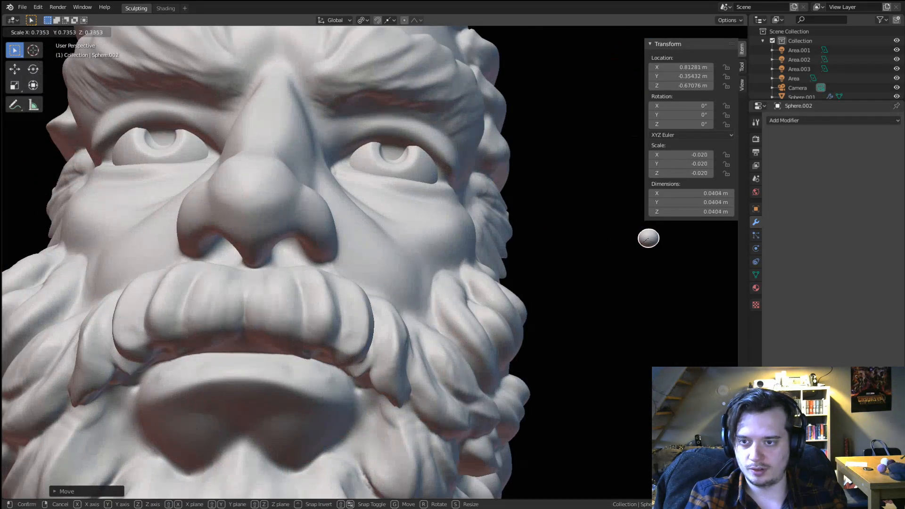
pyautogui.click(552, 263)
pyautogui.press('g')
pyautogui.click(315, 179)
pyautogui.moveTo(328, 186); pyautogui.dragTo(366, 190, button='middle')
pyautogui.scroll(3, 287, 203)
pyautogui.press('g')
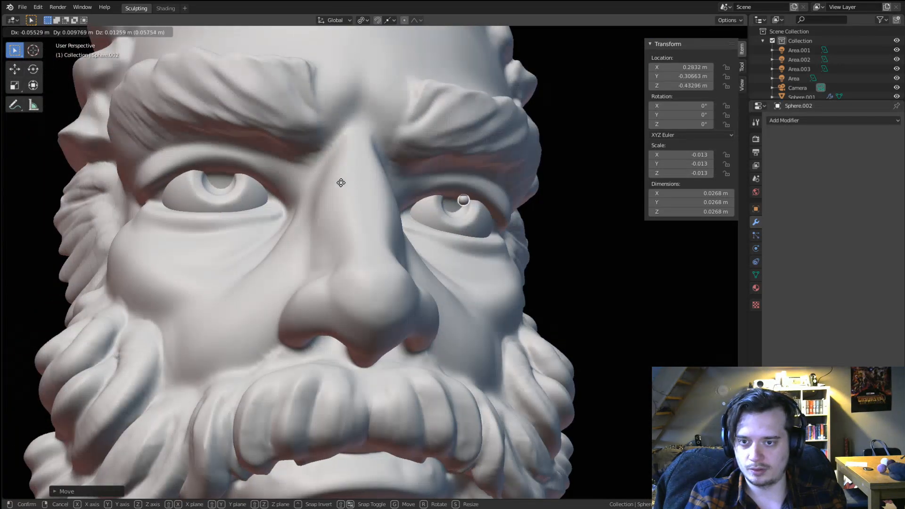
pyautogui.click(338, 180)
# Apply smooth shading to the small highlight sphere.
pyautogui.moveTo(378, 224); pyautogui.dragTo(337, 247, button='middle')
pyautogui.scroll(2, 337, 247)
pyautogui.rightClick(330, 231)
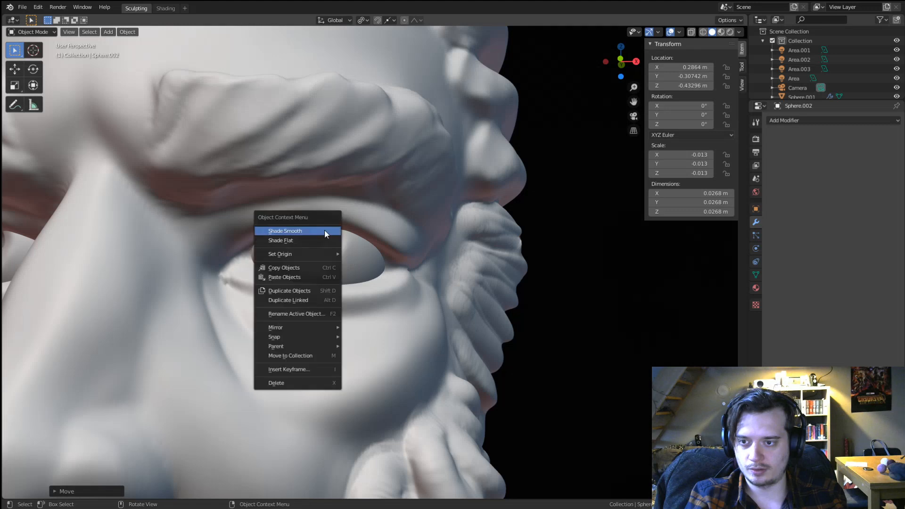
pyautogui.click(331, 231)
# Add a Mirror modifier to the highlight sphere with the head as mirror object, and nudge the sphere along X to 0.27157 m.
pyautogui.scroll(-6, 375, 233)
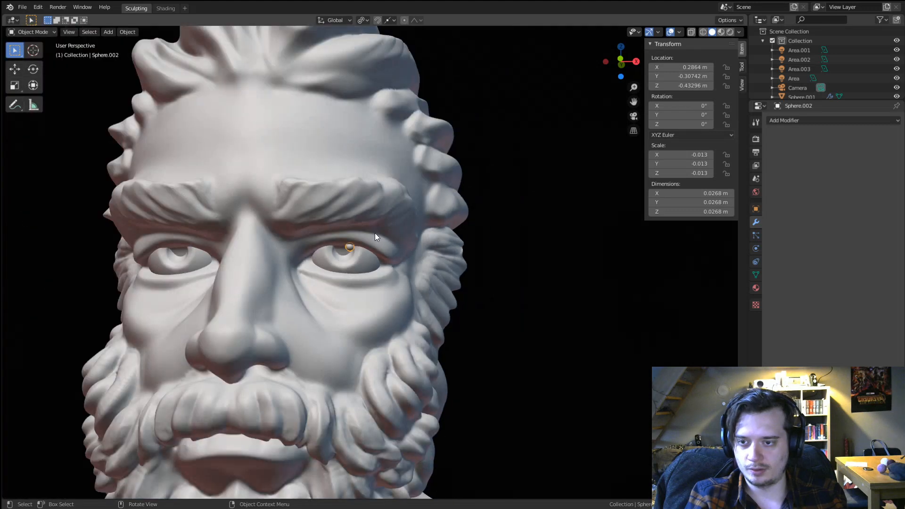
pyautogui.click(788, 121)
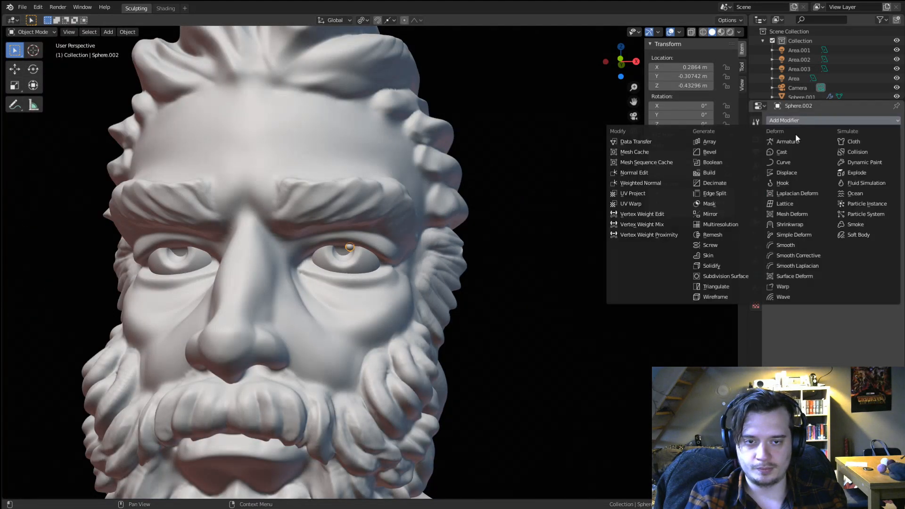
pyautogui.click(724, 214)
pyautogui.press('g')
pyautogui.press('x')
pyautogui.click(553, 244)
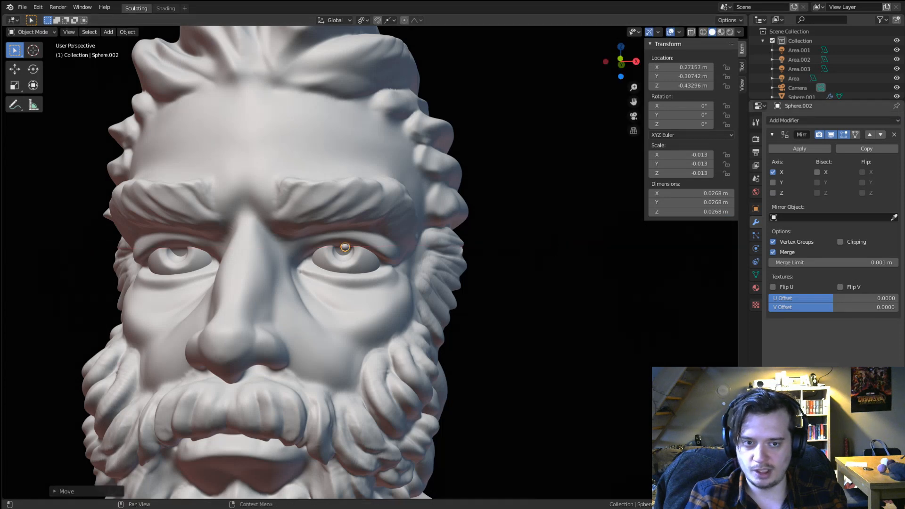
pyautogui.click(893, 217)
pyautogui.click(384, 308)
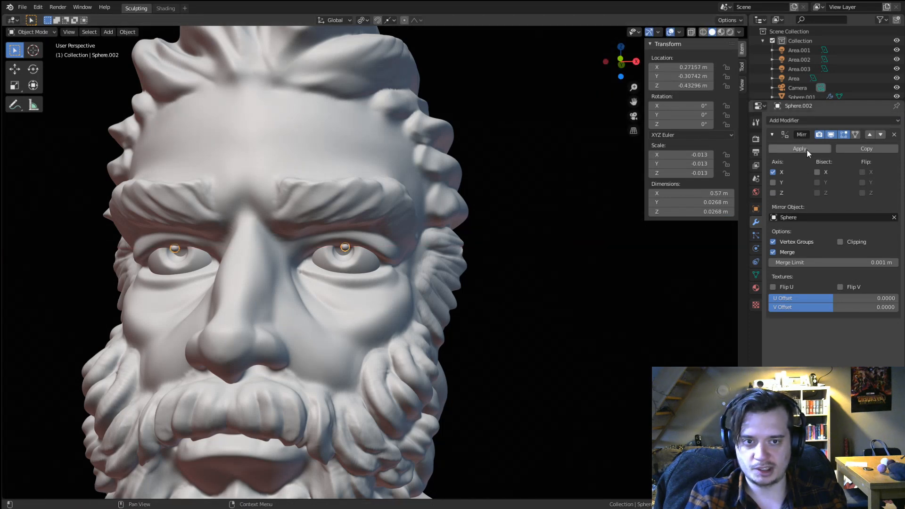
# Nudge the mirrored highlight spheres slightly inward along X and apply the Mirror modifier.
pyautogui.scroll(2, 429, 326)
pyautogui.press('g')
pyautogui.press('x')
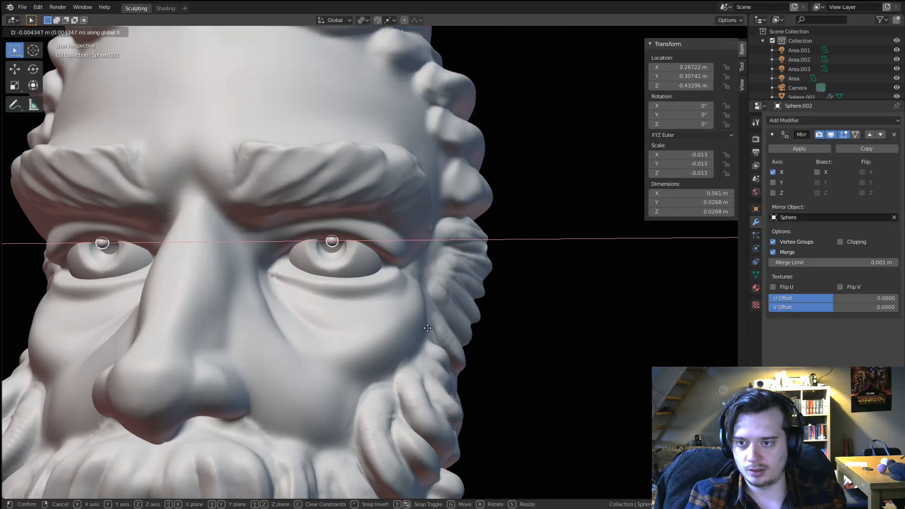
pyautogui.click(425, 333)
pyautogui.click(822, 149)
# Shift both highlight spheres together along X to 0.28555 m so they sit on the same side of each pupil.
pyautogui.press('g')
pyautogui.press('x')
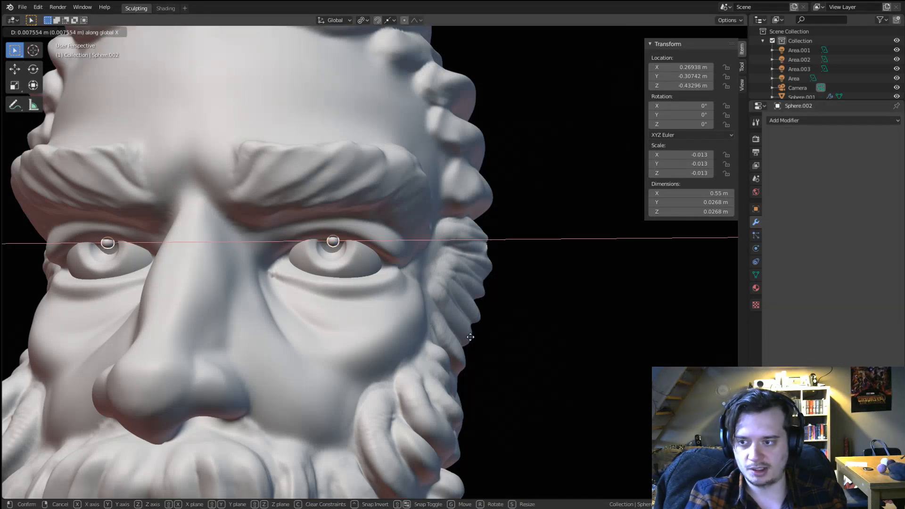
pyautogui.click(442, 337)
pyautogui.moveTo(442, 338); pyautogui.dragTo(380, 315, button='middle')
pyautogui.rightClick(381, 313)
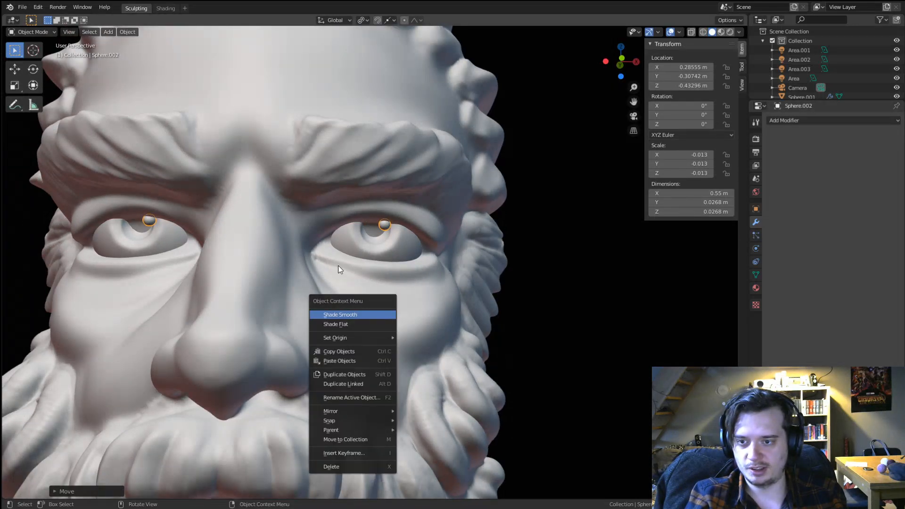
pyautogui.click(363, 234)
# Select the head, enter Sculpt Mode, and choose the Blob brush for a close-up of one eye.
pyautogui.click(366, 255)
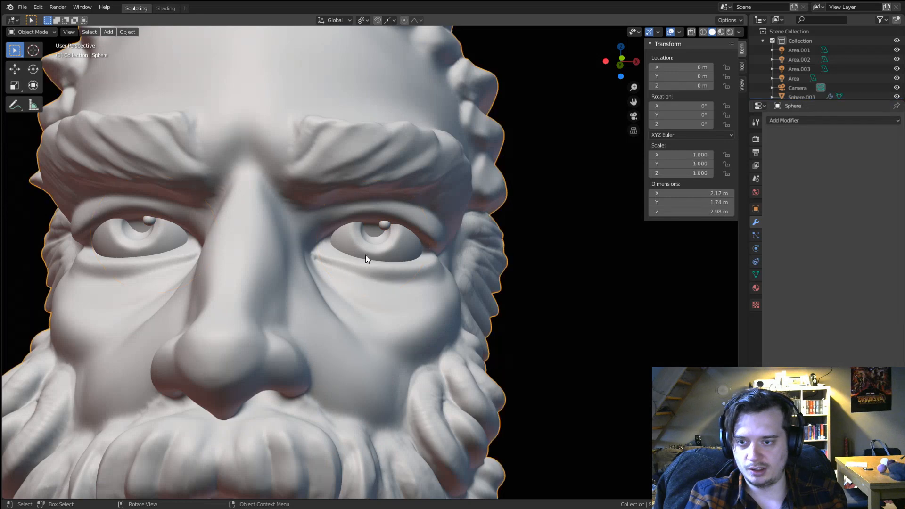
pyautogui.click(29, 33)
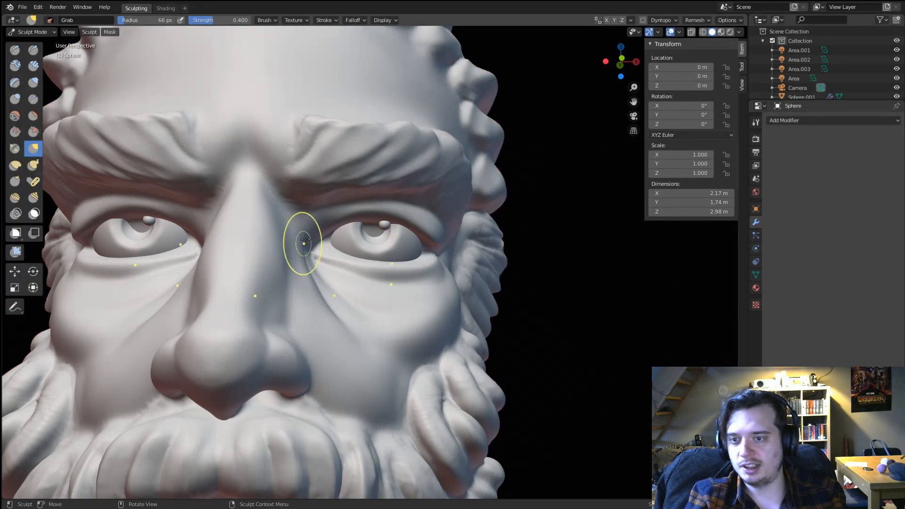
pyautogui.keyDown('ctrl'); pyautogui.moveTo(310, 231); pyautogui.dragTo(198, 168, button='middle'); pyautogui.keyUp('ctrl')
pyautogui.click(19, 103)
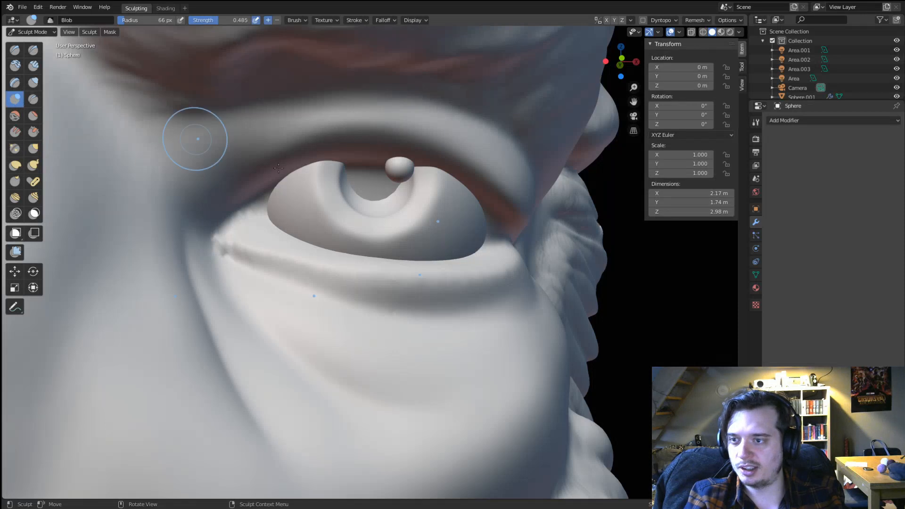
# Try Blob strokes at 61 px on the head surface inside the pupil, and return to Object Mode.
pyautogui.moveTo(350, 178); pyautogui.dragTo(347, 185)
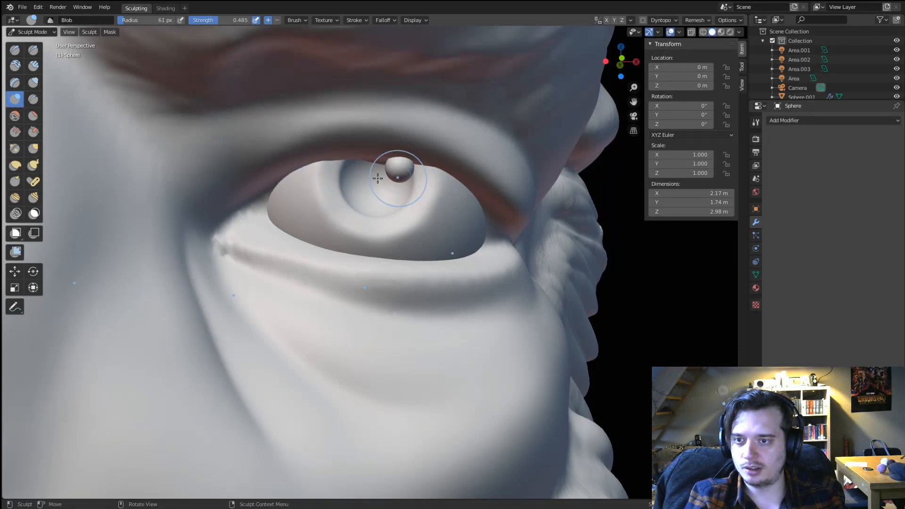
pyautogui.moveTo(410, 178); pyautogui.dragTo(410, 179)
pyautogui.scroll(-3, 349, 191)
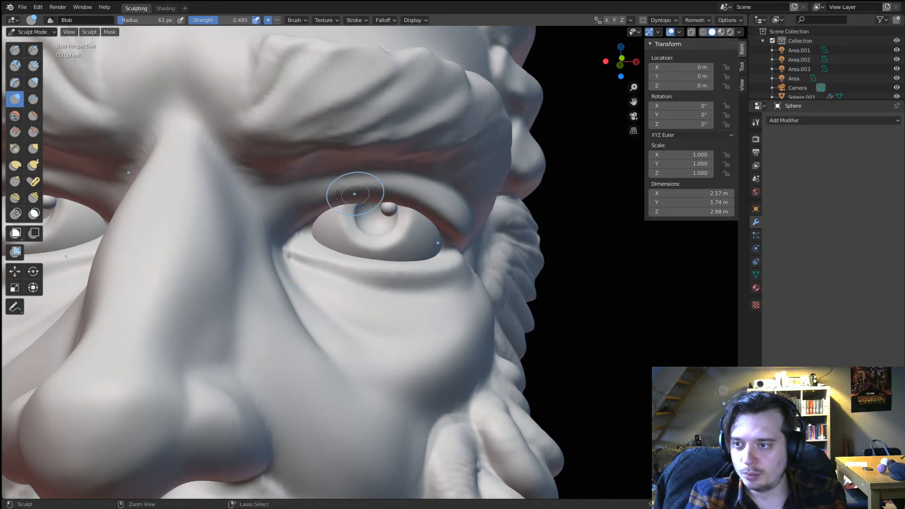
pyautogui.scroll(-4, 257, 175)
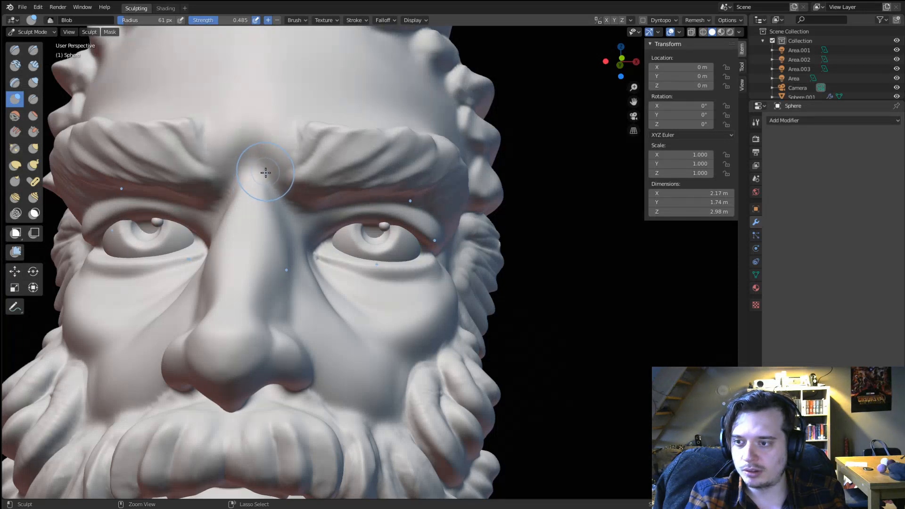
pyautogui.click(43, 33)
pyautogui.click(42, 42)
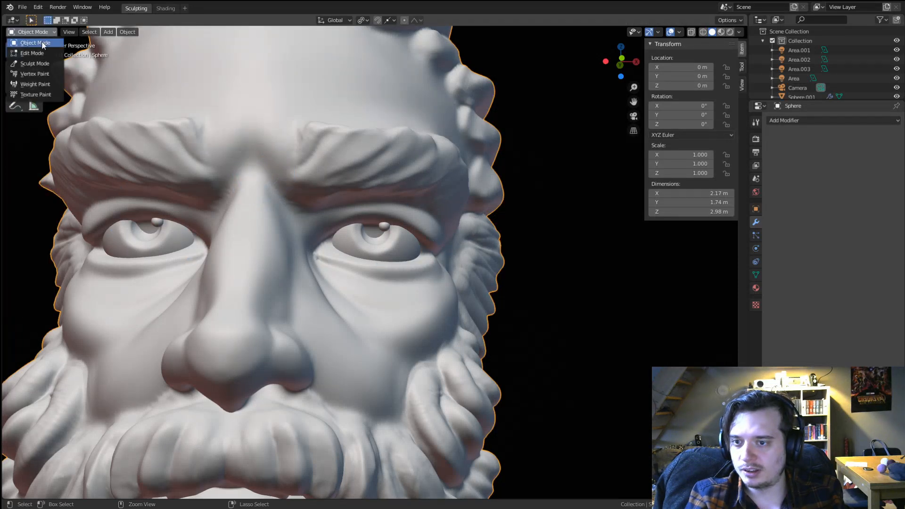
# Enter Sculpt Mode on the head and turn on X mirror symmetry for the sculpting brushes.
pyautogui.click(42, 44)
pyautogui.click(42, 31)
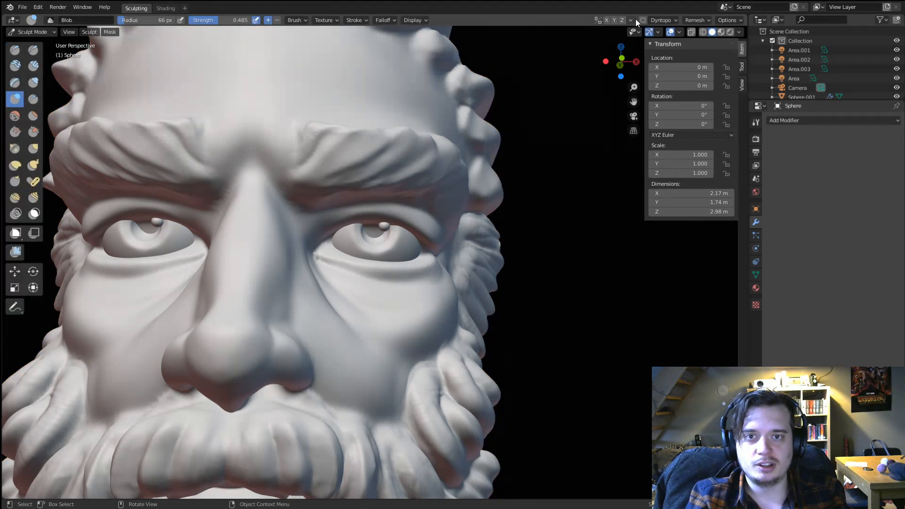
pyautogui.click(632, 21)
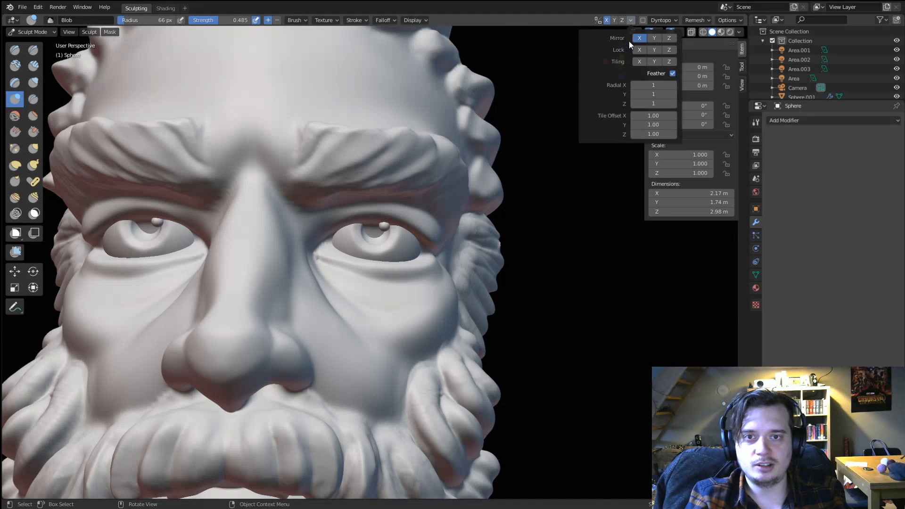
pyautogui.keyDown('ctrl'); pyautogui.moveTo(376, 229); pyautogui.dragTo(396, 191, button='middle'); pyautogui.keyUp('ctrl')
pyautogui.moveTo(397, 167)
pyautogui.mouseDown()
pyautogui.moveTo(330, 153)
pyautogui.moveTo(373, 168)
pyautogui.moveTo(403, 131)
pyautogui.mouseUp()
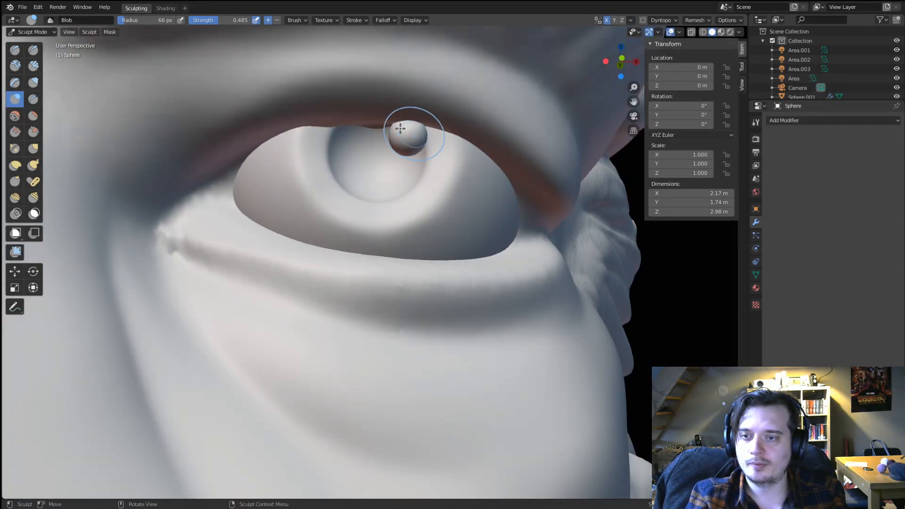
pyautogui.moveTo(399, 129)
pyautogui.keyDown('ctrl'); pyautogui.mouseDown(button='middle')
pyautogui.moveTo(366, 205)
pyautogui.moveTo(325, 151)
pyautogui.mouseUp(button='middle'); pyautogui.keyUp('ctrl')
# Choose the Crease brush, undo a first stroke, reduce its strength to 0.198 and crease the fold between eyebrow and upper eyelid.
pyautogui.hotkey('shift', 'c')
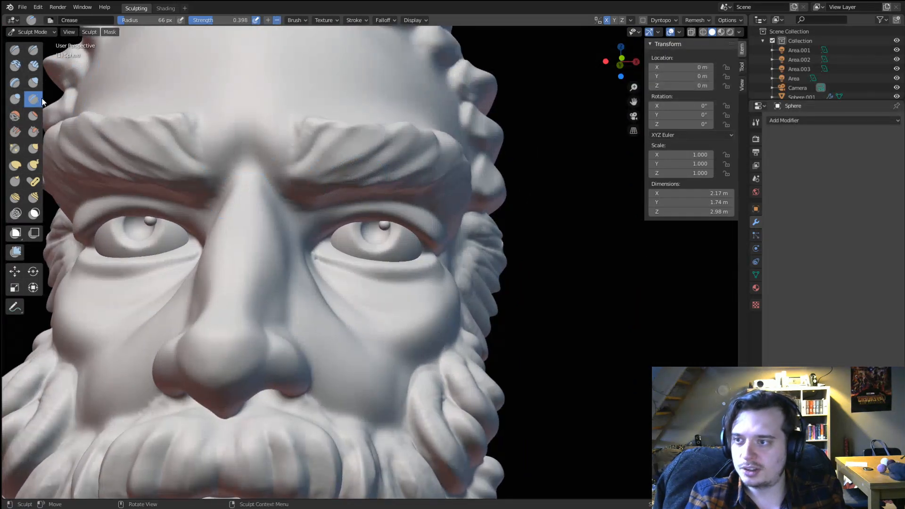
pyautogui.keyDown('ctrl'); pyautogui.moveTo(309, 210); pyautogui.dragTo(323, 209, button='middle'); pyautogui.keyUp('ctrl')
pyautogui.moveTo(302, 210)
pyautogui.mouseDown()
pyautogui.moveTo(370, 189)
pyautogui.moveTo(443, 216)
pyautogui.mouseUp()
pyautogui.hotkey('ctrl', 'z')
pyautogui.moveTo(212, 20); pyautogui.dragTo(200, 21)
pyautogui.moveTo(323, 203); pyautogui.dragTo(293, 214)
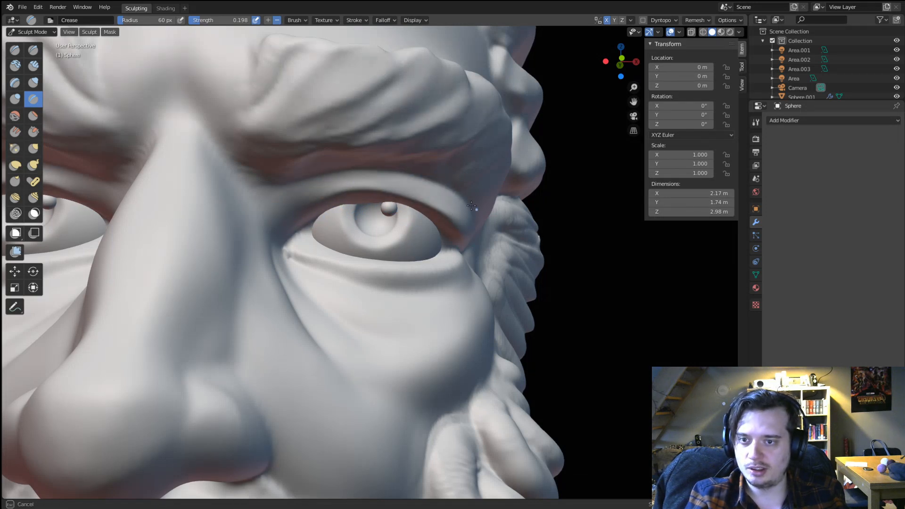
# Set the Crease radius to 55 px and carve long diagonal hair grooves up through the inner eyebrow.
pyautogui.moveTo(245, 132); pyautogui.dragTo(304, 132, button='middle')
pyautogui.press('f')
pyautogui.click(304, 132)
pyautogui.moveTo(282, 135)
pyautogui.mouseDown()
pyautogui.moveTo(308, 196)
pyautogui.moveTo(268, 152)
pyautogui.moveTo(386, 115)
pyautogui.moveTo(330, 139)
pyautogui.moveTo(377, 66)
pyautogui.mouseUp()
pyautogui.moveTo(286, 139); pyautogui.dragTo(392, 67)
# Carve finer hair grooves at the inner eyebrow, reducing the Crease brush to 33 px.
pyautogui.press('f')
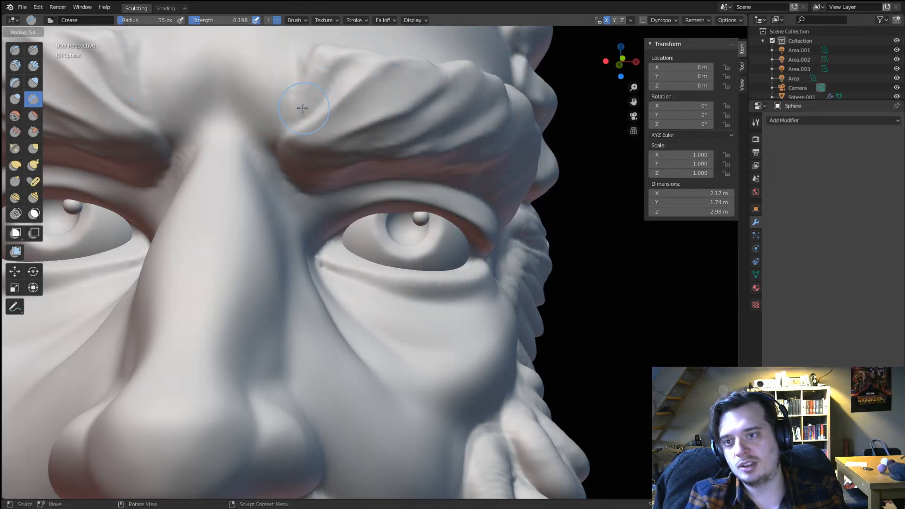
pyautogui.click(301, 109)
pyautogui.moveTo(305, 114); pyautogui.dragTo(359, 60)
pyautogui.moveTo(304, 118); pyautogui.dragTo(332, 84)
pyautogui.press('f')
pyautogui.click(307, 98)
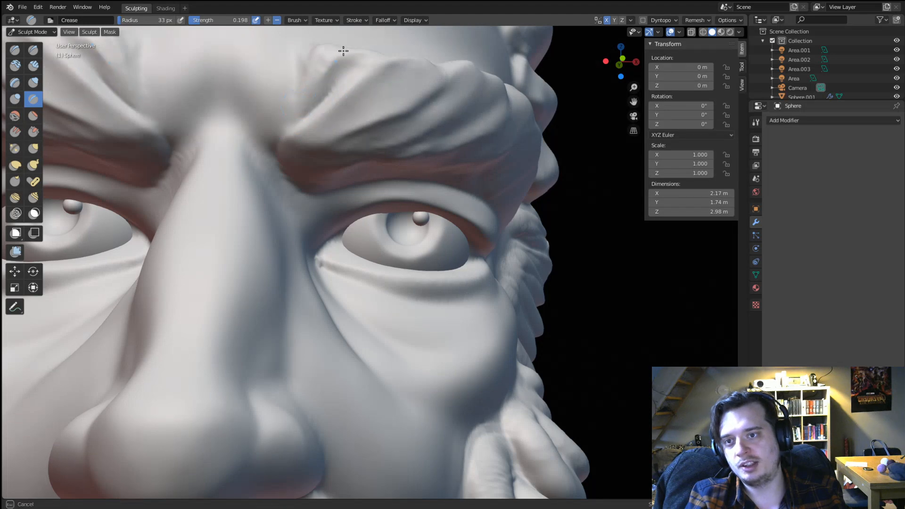
# Define diagonal hair strands across the inner and middle eyebrow with normal and inverted Crease strokes at 27 px.
pyautogui.keyDown('ctrl'); pyautogui.moveTo(353, 77); pyautogui.dragTo(358, 101, button='middle'); pyautogui.keyUp('ctrl')
pyautogui.keyDown('ctrl'); pyautogui.moveTo(326, 144); pyautogui.dragTo(336, 113, button='middle'); pyautogui.keyUp('ctrl')
pyautogui.moveTo(321, 169); pyautogui.dragTo(415, 120)
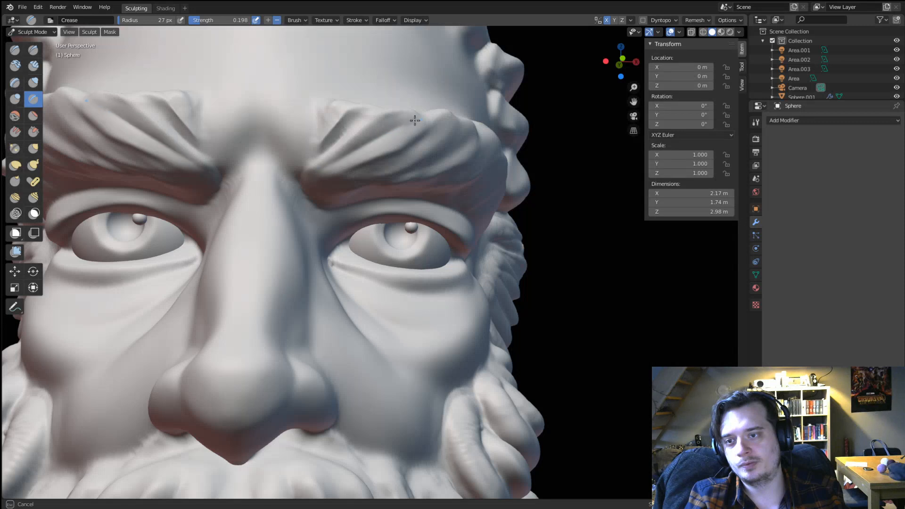
pyautogui.keyDown('ctrl'); pyautogui.moveTo(324, 171); pyautogui.dragTo(423, 114); pyautogui.keyUp('ctrl')
pyautogui.moveTo(377, 135); pyautogui.dragTo(343, 139, button='middle')
pyautogui.keyDown('ctrl'); pyautogui.moveTo(276, 175); pyautogui.dragTo(289, 164); pyautogui.keyUp('ctrl')
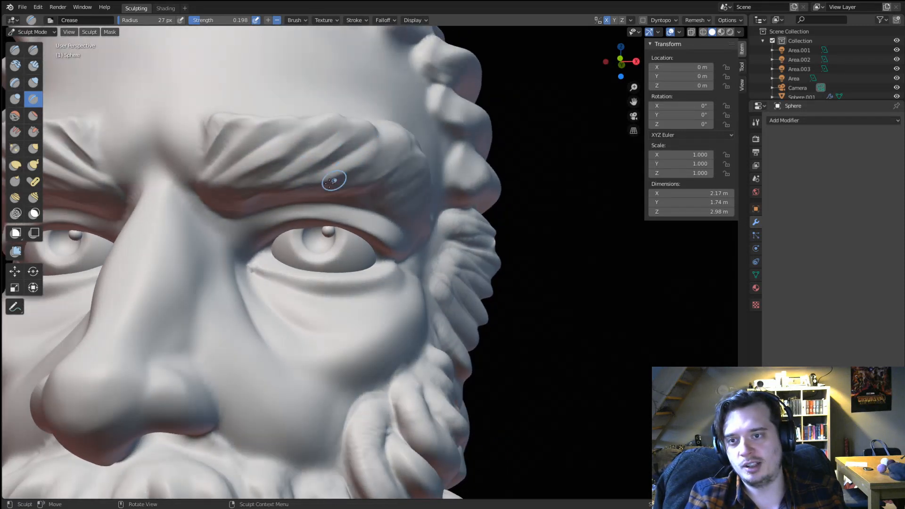
# Reshape the hair tufts along the eyebrow's upper edge with the Grab brush at 55 px.
pyautogui.press('g')
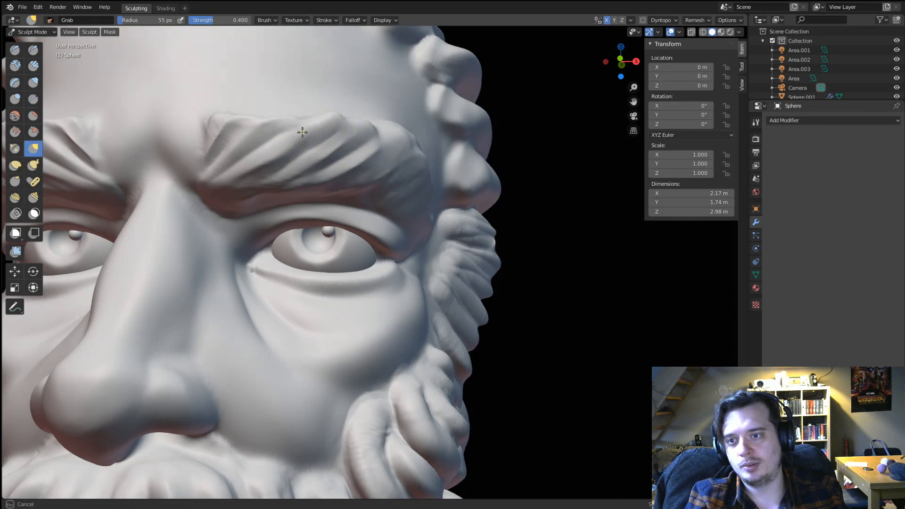
pyautogui.scroll(-3, 315, 135)
pyautogui.moveTo(316, 134); pyautogui.dragTo(299, 152, button='middle')
pyautogui.scroll(3, 307, 150)
pyautogui.keyDown('shift'); pyautogui.moveTo(365, 127); pyautogui.dragTo(303, 135, button='middle'); pyautogui.keyUp('shift')
# Build up and cut hair strands at the outer end of the eyebrow with 24 px Clay Strips at 0.700 strength.
pyautogui.click(34, 66)
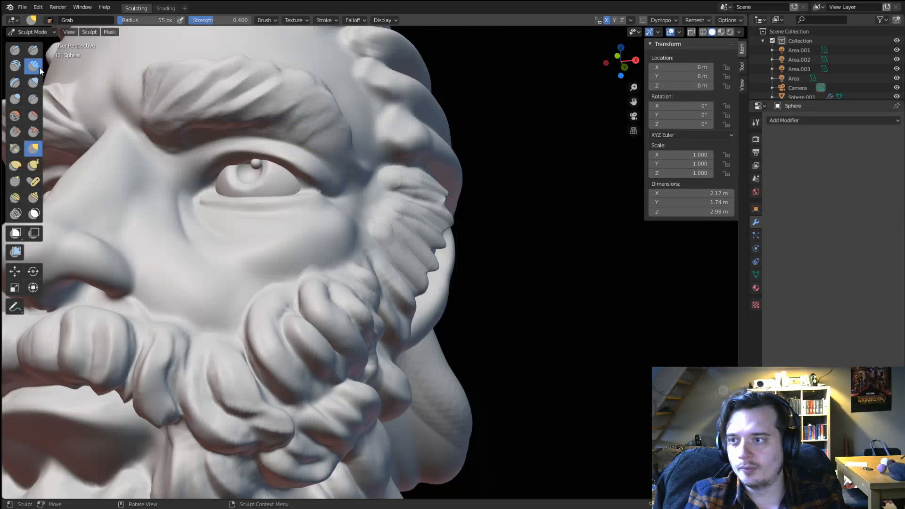
pyautogui.keyDown('shift'); pyautogui.moveTo(261, 166); pyautogui.dragTo(313, 152, button='middle'); pyautogui.keyUp('shift')
pyautogui.scroll(-2, 280, 137)
pyautogui.press('f')
pyautogui.click(317, 116)
pyautogui.scroll(3, 311, 146)
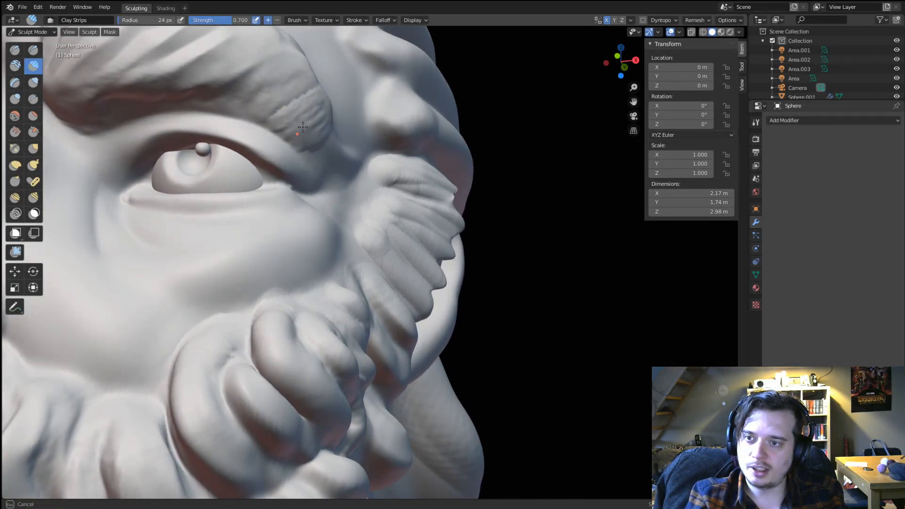
pyautogui.keyDown('ctrl'); pyautogui.moveTo(281, 109); pyautogui.dragTo(310, 80); pyautogui.keyUp('ctrl')
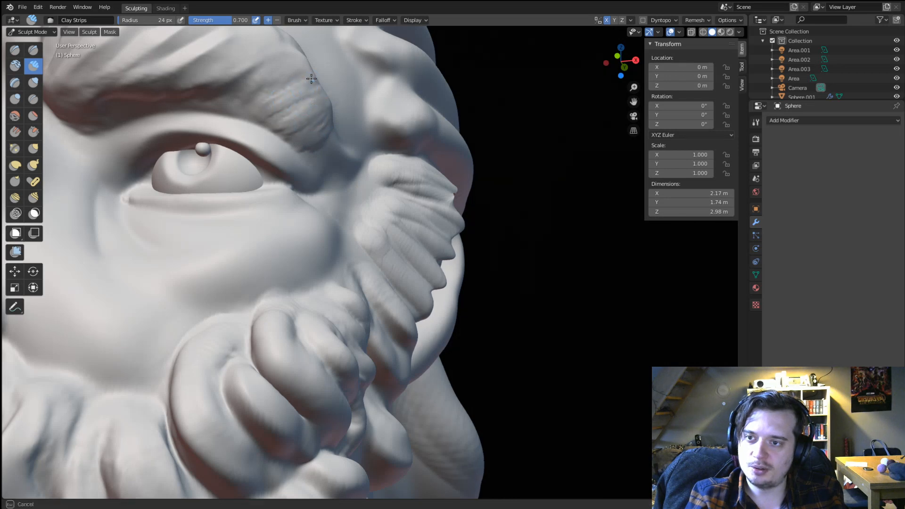
pyautogui.moveTo(244, 113)
pyautogui.keyDown('ctrl'); pyautogui.mouseDown()
pyautogui.moveTo(293, 87)
pyautogui.moveTo(273, 125)
pyautogui.mouseUp(); pyautogui.keyUp('ctrl')
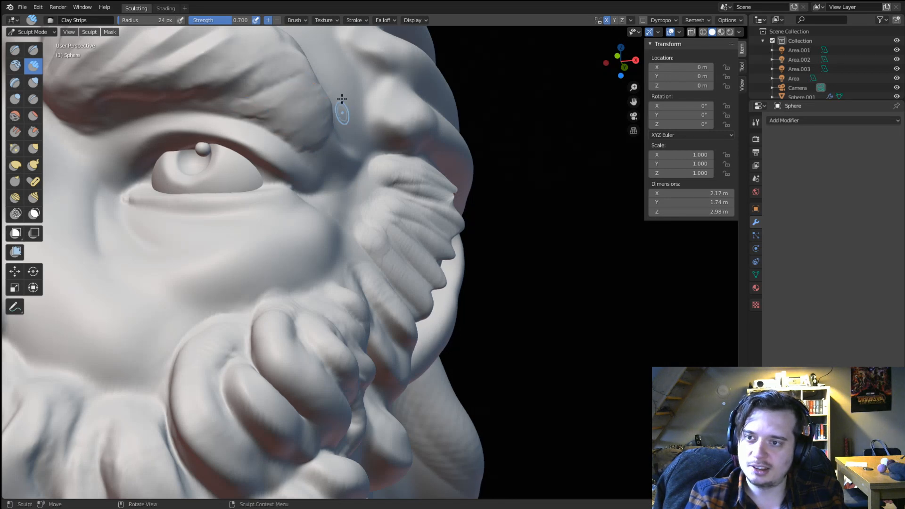
pyautogui.keyDown('ctrl'); pyautogui.moveTo(342, 99); pyautogui.dragTo(310, 142, button='middle'); pyautogui.keyUp('ctrl')
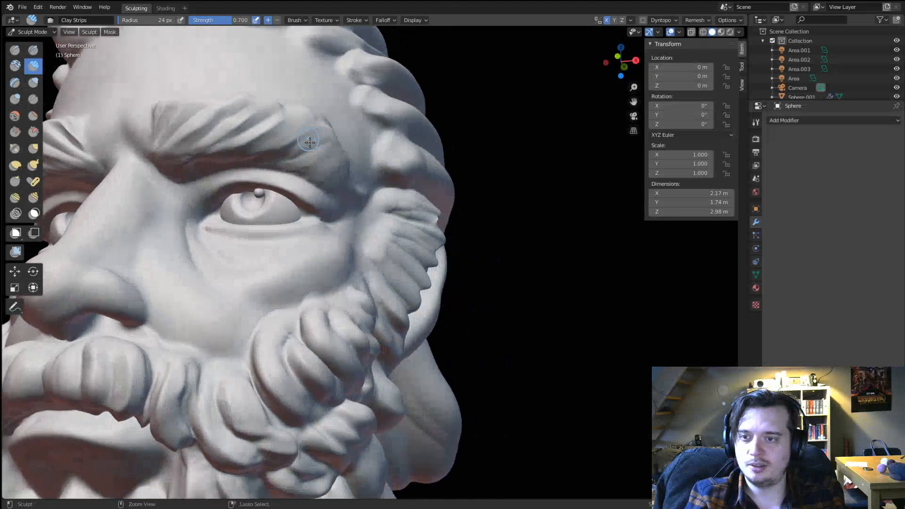
# Sharpen the strand grooves at the eyebrow's lower outer end with the Crease brush at 24 px.
pyautogui.scroll(2, 310, 141)
pyautogui.click(33, 99)
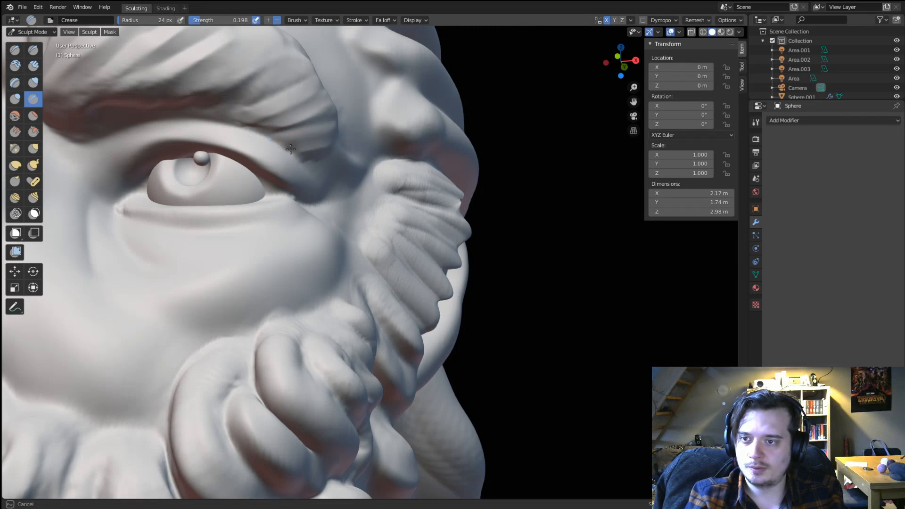
pyautogui.moveTo(291, 149); pyautogui.dragTo(317, 160)
pyautogui.keyDown('ctrl'); pyautogui.moveTo(278, 125); pyautogui.dragTo(259, 193, button='middle'); pyautogui.keyUp('ctrl')
# Shift the hair tufts along the eyebrow's upper edge with the Grab brush at 40 px.
pyautogui.moveTo(258, 193)
pyautogui.mouseDown(button='middle')
pyautogui.moveTo(317, 194)
pyautogui.moveTo(327, 158)
pyautogui.moveTo(351, 134)
pyautogui.mouseUp(button='middle')
pyautogui.press('g')
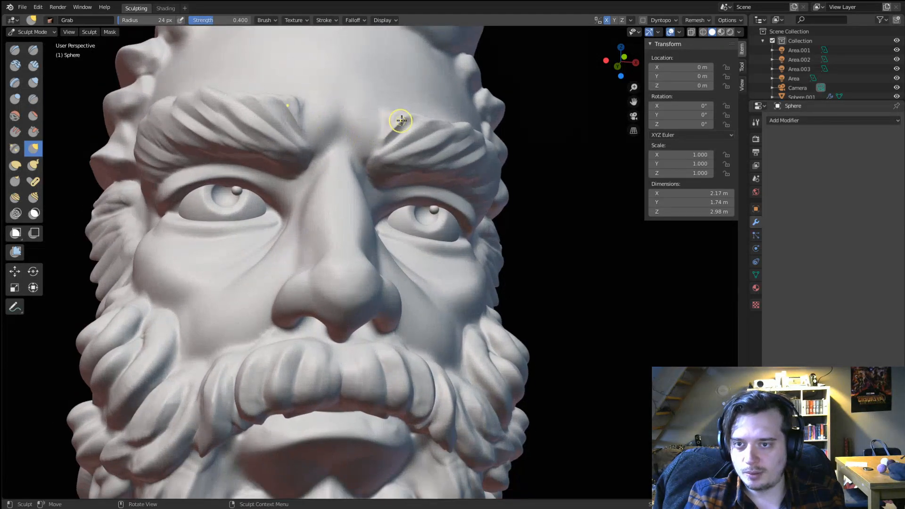
pyautogui.press('f')
pyautogui.click(432, 121)
pyautogui.moveTo(422, 116); pyautogui.dragTo(411, 117)
pyautogui.moveTo(430, 125)
pyautogui.mouseDown(button='middle')
pyautogui.moveTo(430, 100)
pyautogui.moveTo(410, 118)
pyautogui.mouseUp(button='middle')
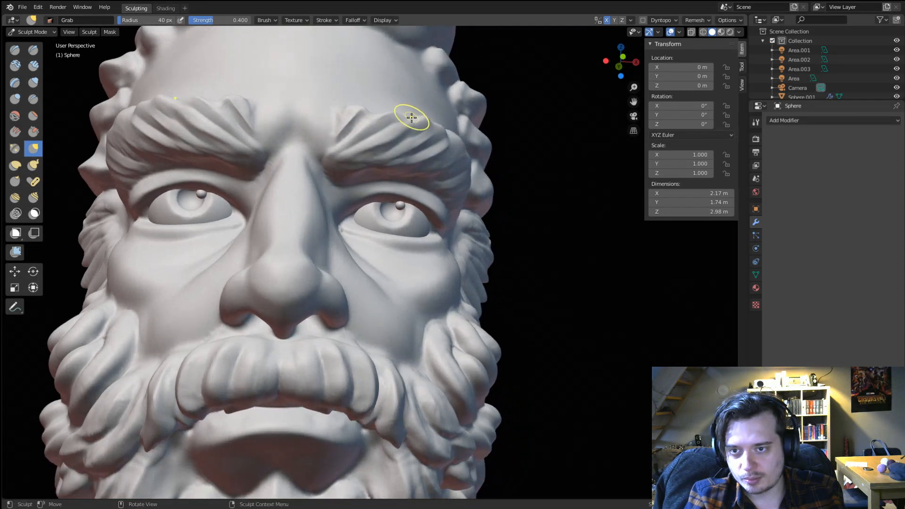
pyautogui.moveTo(401, 125); pyautogui.dragTo(427, 117)
pyautogui.moveTo(395, 121); pyautogui.dragTo(378, 122, button='middle')
pyautogui.scroll(2, 378, 118)
pyautogui.scroll(-1, 380, 116)
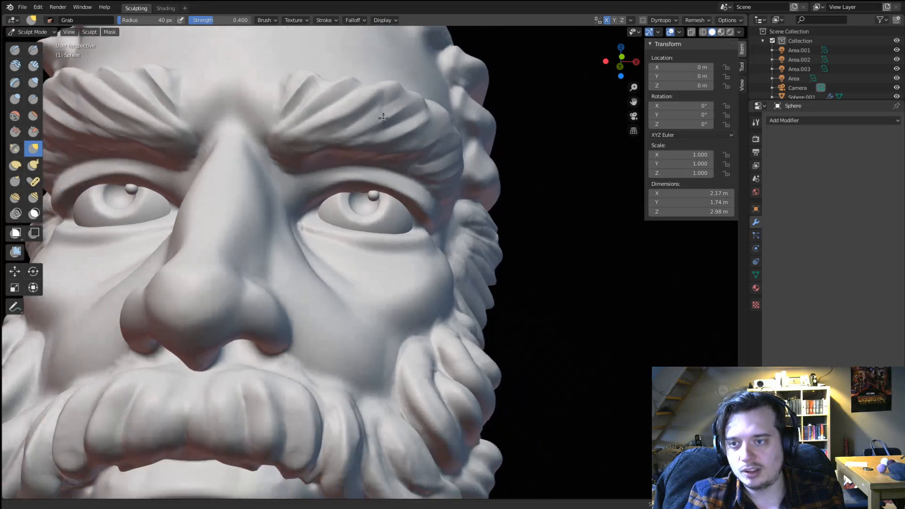
# Carve secondary hair grooves that split the inner, middle and outer eyebrow locks with the Crease brush at 40 px.
pyautogui.click(33, 99)
pyautogui.scroll(4, 312, 147)
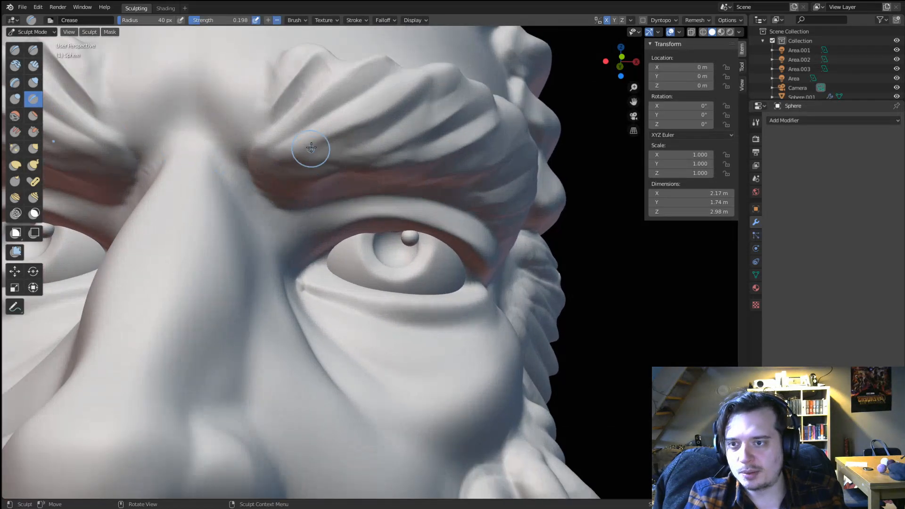
pyautogui.moveTo(310, 111)
pyautogui.mouseDown()
pyautogui.moveTo(303, 107)
pyautogui.moveTo(369, 90)
pyautogui.mouseUp()
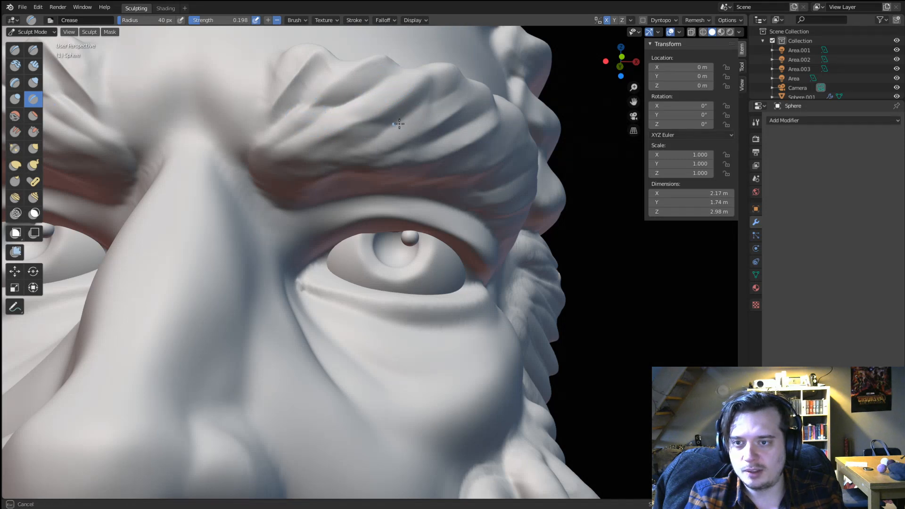
pyautogui.moveTo(404, 115); pyautogui.dragTo(234, 78, button='middle')
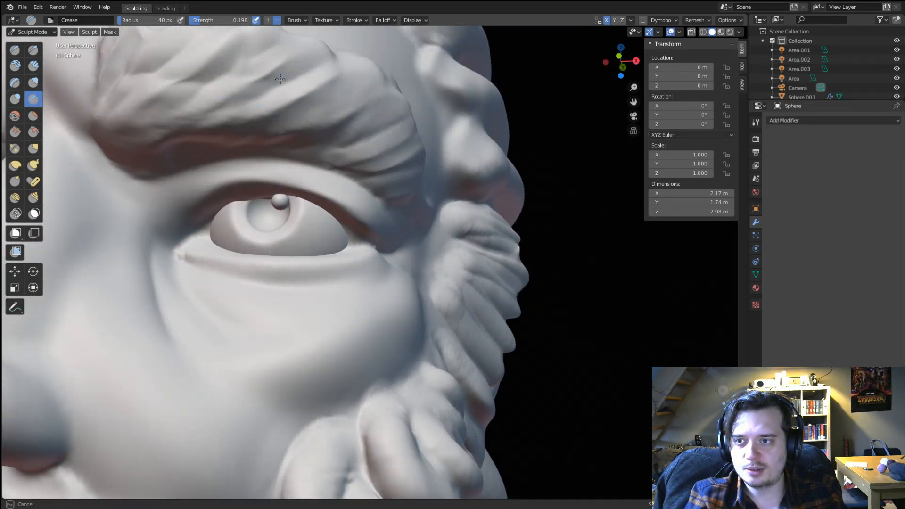
pyautogui.moveTo(313, 106)
pyautogui.mouseDown(button='middle')
pyautogui.moveTo(288, 95)
pyautogui.moveTo(354, 85)
pyautogui.moveTo(329, 125)
pyautogui.moveTo(312, 126)
pyautogui.mouseUp(button='middle')
# Pull an inner eyebrow lock up into a pointed tip with the Snake Hook brush at 52 px.
pyautogui.press('k')
pyautogui.moveTo(389, 116); pyautogui.dragTo(407, 98)
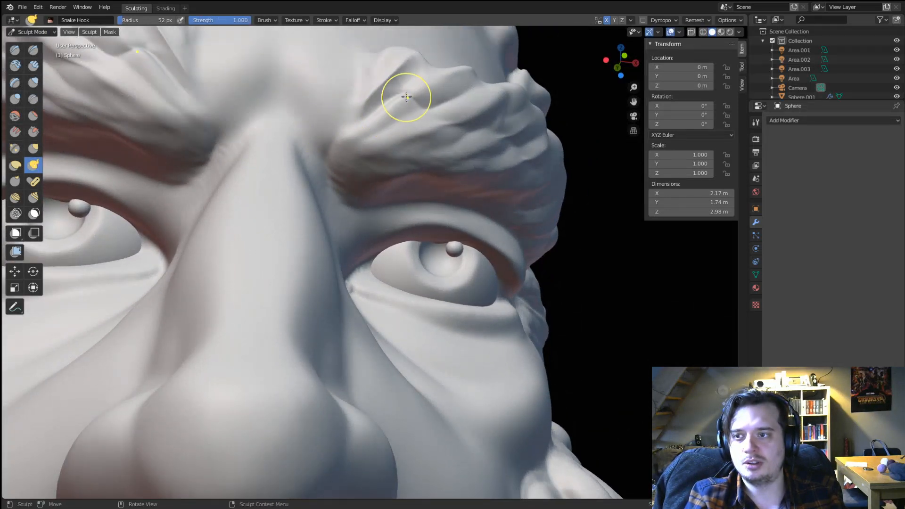
pyautogui.moveTo(405, 97); pyautogui.dragTo(396, 74, button='middle')
pyautogui.scroll(-5, 402, 38)
pyautogui.keyDown('shift'); pyautogui.moveTo(402, 38); pyautogui.dragTo(394, 86, button='middle'); pyautogui.keyUp('shift')
pyautogui.scroll(6, 383, 246)
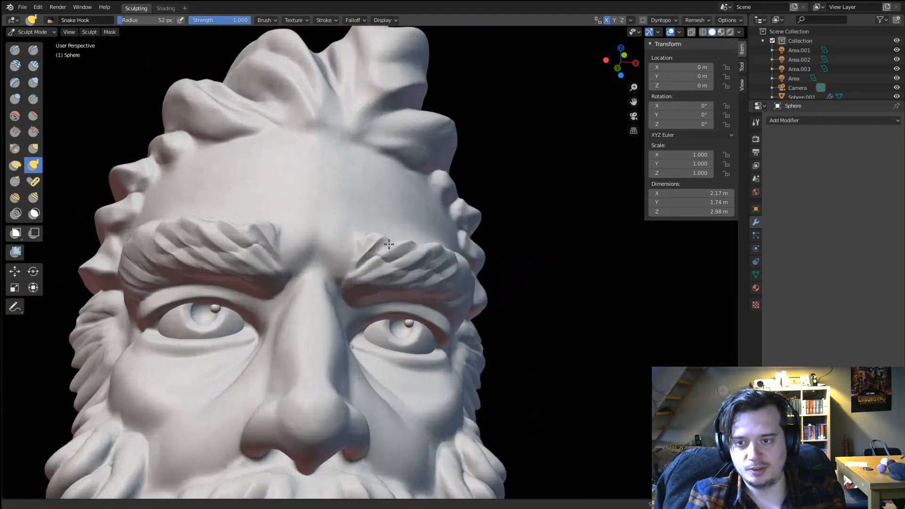
# Try pulling the innermost eyebrow lock with a larger Snake Hook brush, and undo the last two strokes.
pyautogui.moveTo(402, 202); pyautogui.dragTo(362, 241, button='middle')
pyautogui.press('f')
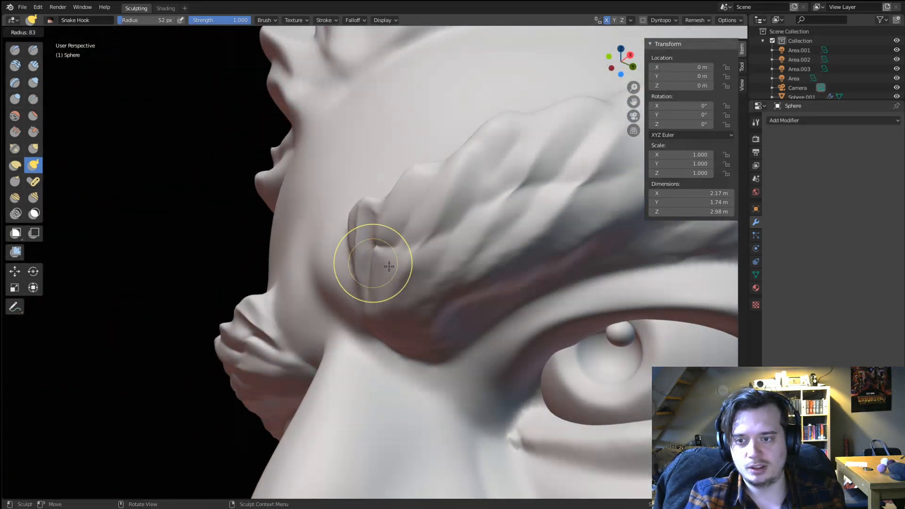
pyautogui.click(390, 264)
pyautogui.moveTo(366, 241); pyautogui.dragTo(376, 262)
pyautogui.hotkey('ctrl', 'z')
pyautogui.hotkey('ctrl', 'z')
# Reduce the Snake Hook brush to 35 px and replace its Linear falloff, trying the Sphere curve before choosing another.
pyautogui.press('f')
pyautogui.click(356, 278)
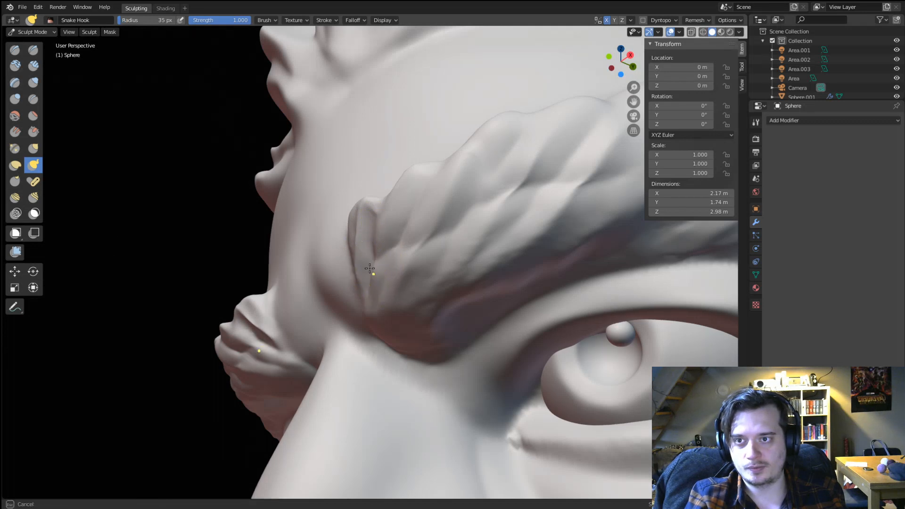
pyautogui.click(353, 20)
pyautogui.click(354, 37)
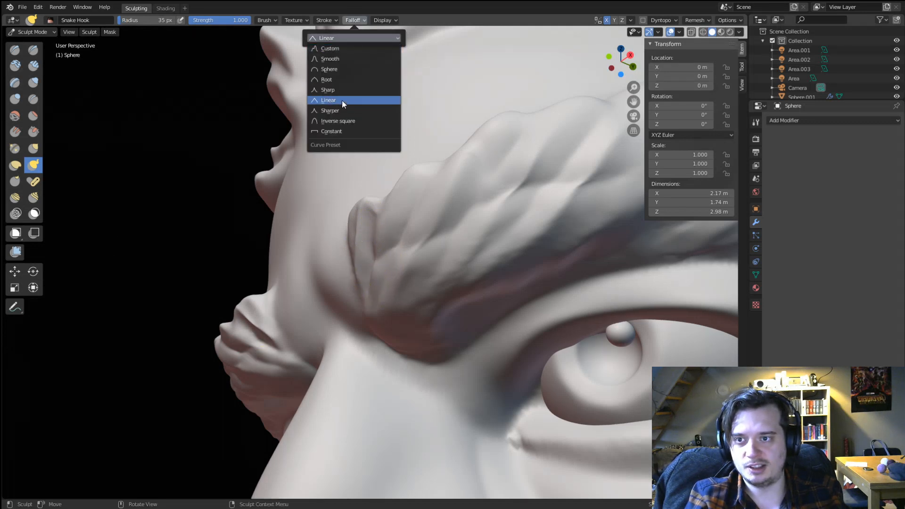
pyautogui.click(343, 75)
pyautogui.click(355, 23)
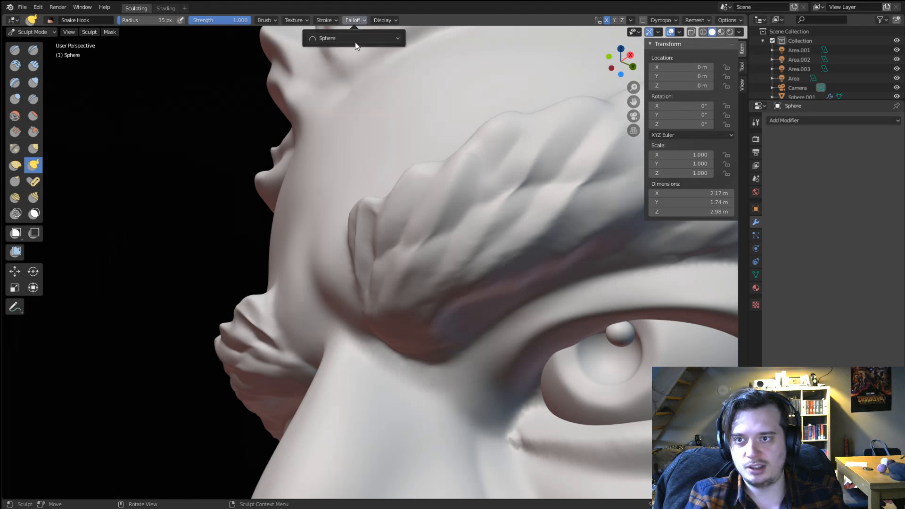
pyautogui.click(355, 41)
pyautogui.click(351, 57)
# Pull the tip of the innermost eyebrow lock upward with the Snake Hook brush at 48 px, undoing the first attempt.
pyautogui.press('f')
pyautogui.click(375, 271)
pyautogui.moveTo(375, 271); pyautogui.dragTo(366, 240)
pyautogui.hotkey('ctrl', 'z')
pyautogui.press('f')
pyautogui.click(389, 271)
pyautogui.moveTo(374, 274)
pyautogui.mouseDown()
pyautogui.moveTo(372, 256)
pyautogui.moveTo(404, 216)
pyautogui.mouseUp()
# Lift the lock at the inner end of the eyebrow with a resized Grab brush.
pyautogui.moveTo(403, 216)
pyautogui.mouseDown(button='middle')
pyautogui.moveTo(460, 202)
pyautogui.moveTo(161, 212)
pyautogui.mouseUp(button='middle')
pyautogui.press('g')
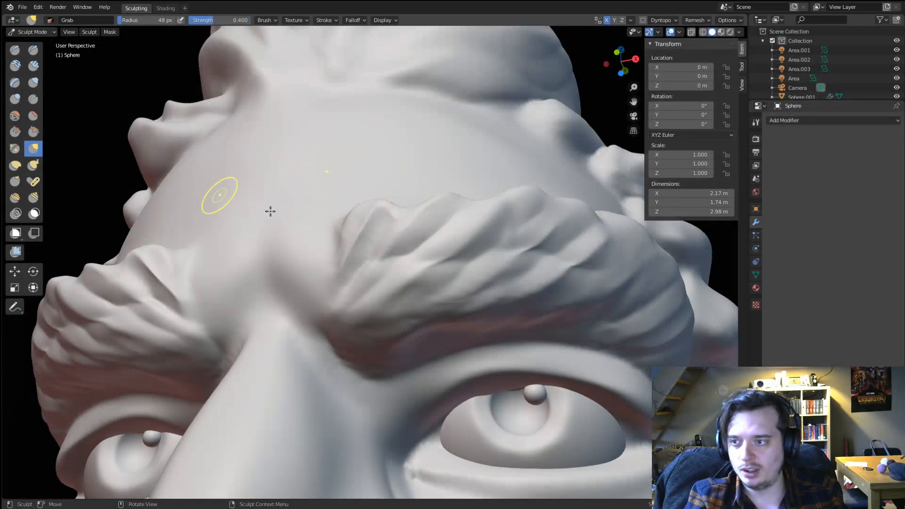
pyautogui.moveTo(431, 285); pyautogui.dragTo(359, 293, button='middle')
pyautogui.press('f')
pyautogui.click(377, 291)
pyautogui.moveTo(384, 281)
pyautogui.mouseDown()
pyautogui.moveTo(362, 265)
pyautogui.moveTo(390, 246)
pyautogui.mouseUp()
# Set the Grab radius to 46 px and pull the lock tips in the outer half of the eyebrow outward.
pyautogui.press('f')
pyautogui.click(390, 208)
pyautogui.moveTo(390, 208)
pyautogui.mouseDown(button='middle')
pyautogui.moveTo(476, 204)
pyautogui.moveTo(463, 260)
pyautogui.mouseUp(button='middle')
pyautogui.moveTo(481, 279)
pyautogui.mouseDown()
pyautogui.moveTo(522, 257)
pyautogui.moveTo(551, 271)
pyautogui.mouseUp()
pyautogui.moveTo(548, 283); pyautogui.dragTo(550, 282)
pyautogui.scroll(-8, 542, 290)
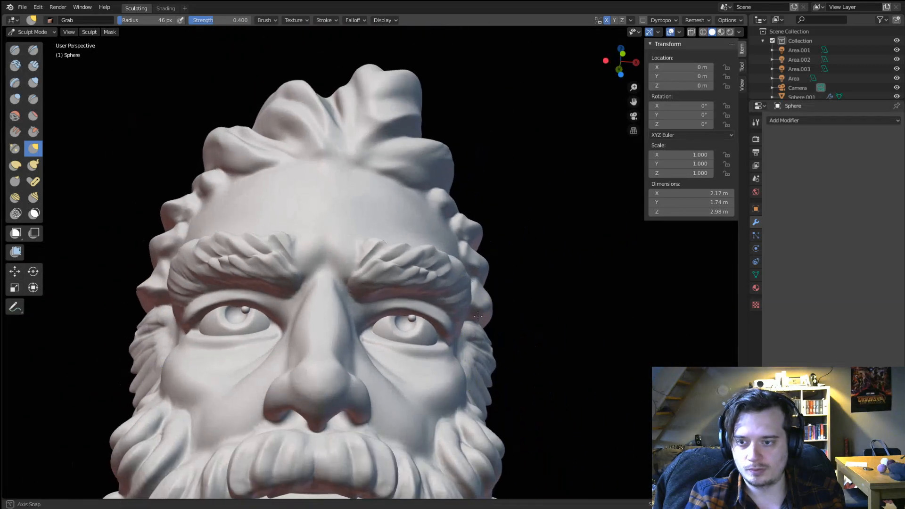
# Adjust the lock tips in the middle of the eyebrow, nudging one toward the nose with the Grab brush.
pyautogui.scroll(7, 438, 292)
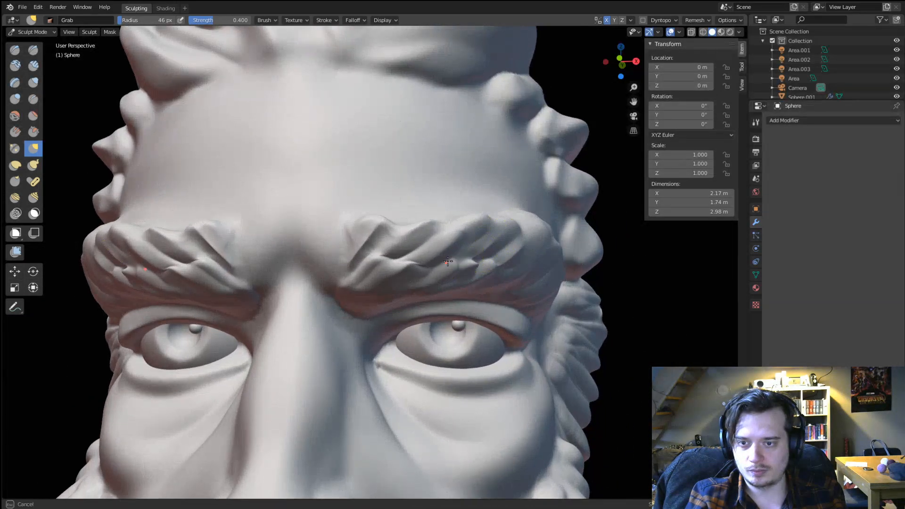
pyautogui.moveTo(405, 266); pyautogui.dragTo(388, 265)
pyautogui.moveTo(422, 251); pyautogui.dragTo(429, 232, button='middle')
pyautogui.scroll(2, 414, 248)
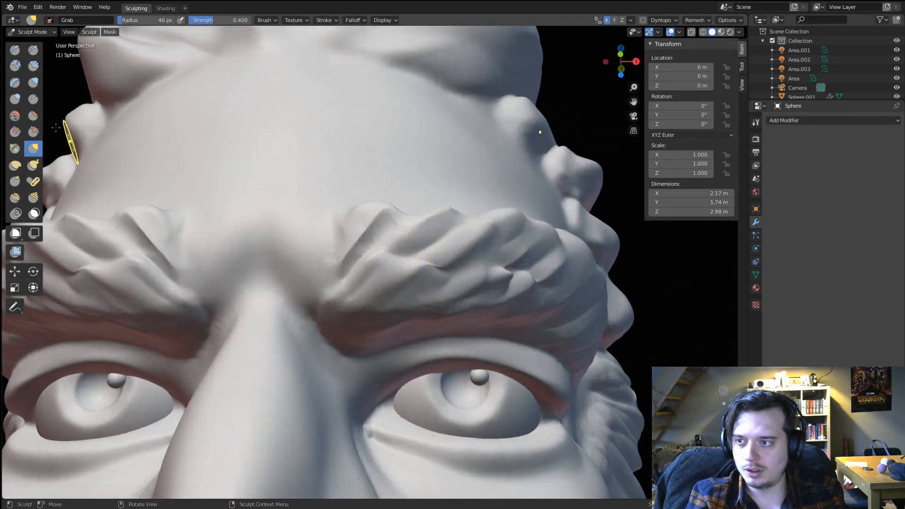
# Carve thin separations between the inner eyebrow locks with the Crease brush at 16 to 19 px.
pyautogui.click(35, 105)
pyautogui.press('f')
pyautogui.click(355, 269)
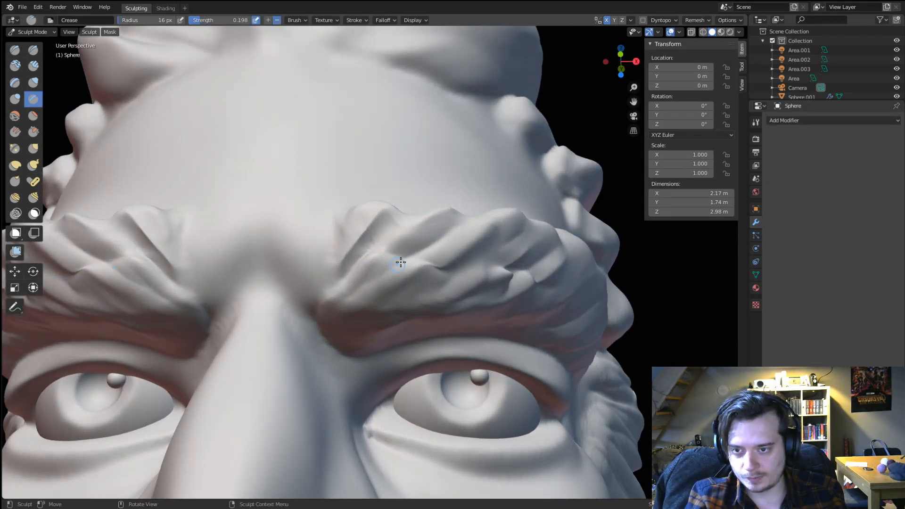
pyautogui.click(376, 264)
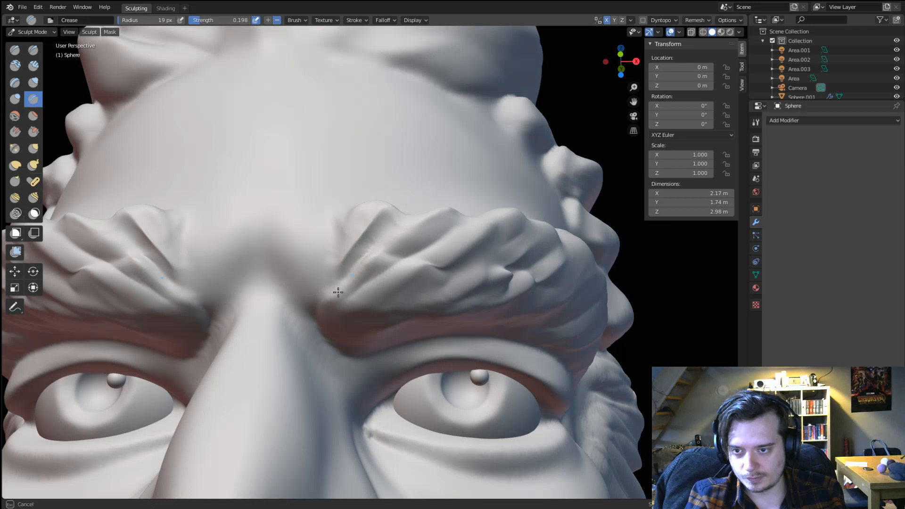
# Set the Crease strength to 0.333 and radius to 17 px, and carve separations between the locks in the middle of the eyebrow.
pyautogui.hotkey('shift', 'f')
pyautogui.click(436, 275)
pyautogui.press('f')
pyautogui.click(442, 268)
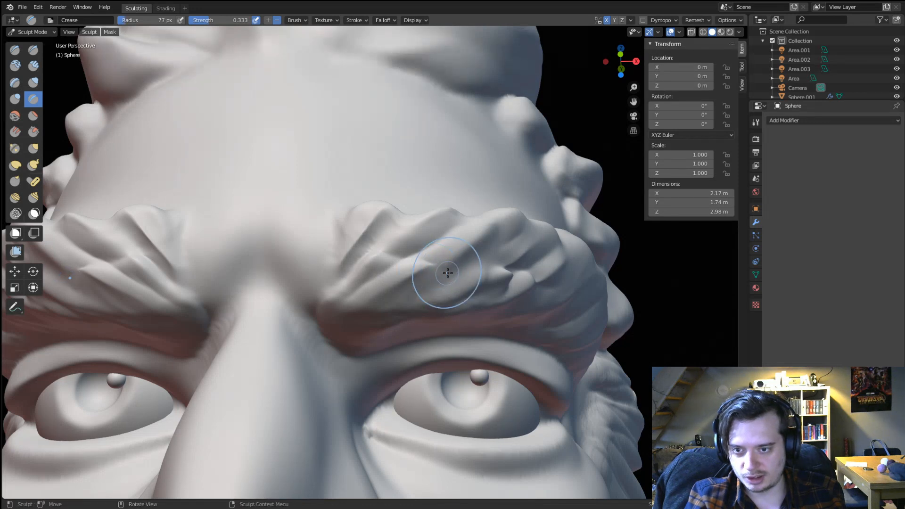
pyautogui.press('f')
pyautogui.click(443, 263)
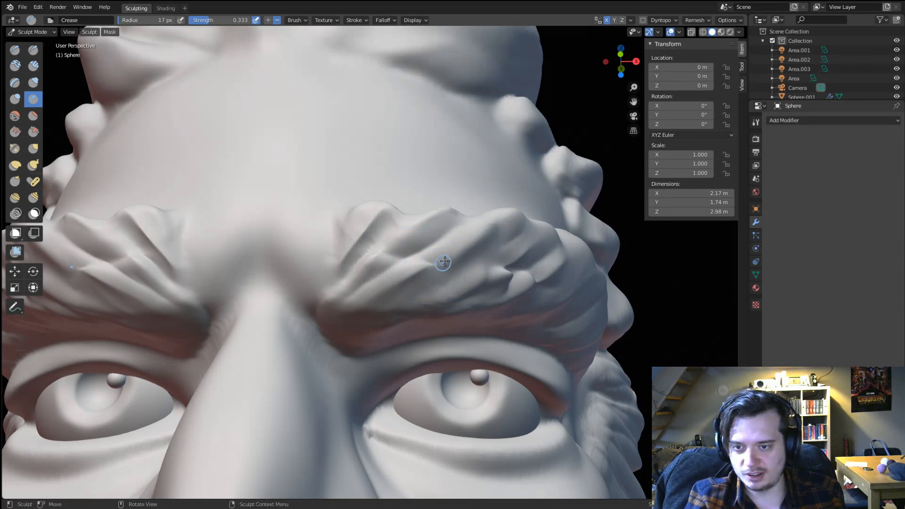
pyautogui.moveTo(449, 276)
pyautogui.mouseDown()
pyautogui.moveTo(419, 273)
pyautogui.moveTo(495, 231)
pyautogui.moveTo(472, 268)
pyautogui.moveTo(530, 238)
pyautogui.mouseUp()
pyautogui.moveTo(482, 274); pyautogui.dragTo(411, 296)
# Deepen the grooves along the underside of the eyebrow from a low angle with the Crease brush at 43 px.
pyautogui.moveTo(411, 288); pyautogui.dragTo(406, 266, button='middle')
pyautogui.moveTo(396, 302); pyautogui.dragTo(400, 266, button='middle')
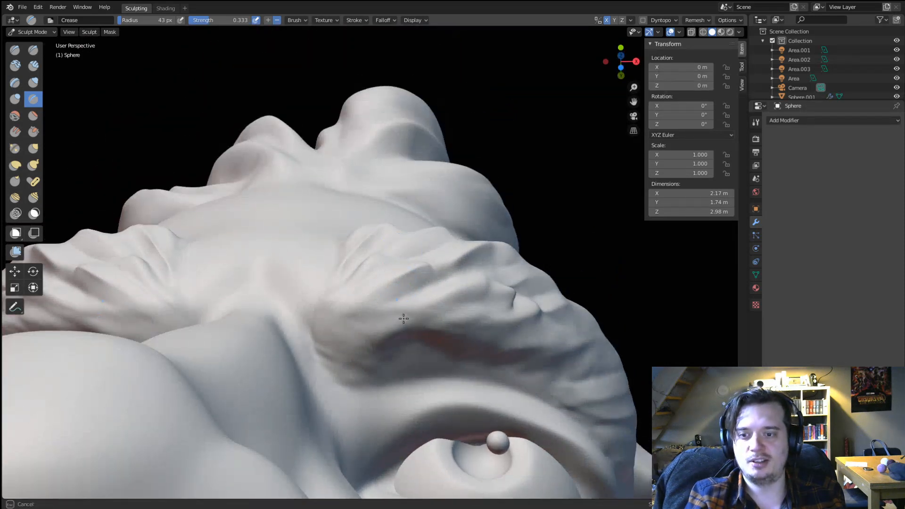
pyautogui.moveTo(347, 335)
pyautogui.mouseDown(button='middle')
pyautogui.moveTo(346, 345)
pyautogui.moveTo(329, 344)
pyautogui.mouseUp(button='middle')
pyautogui.moveTo(343, 334)
pyautogui.mouseDown()
pyautogui.moveTo(400, 357)
pyautogui.moveTo(465, 322)
pyautogui.moveTo(523, 318)
pyautogui.moveTo(546, 296)
pyautogui.mouseUp()
pyautogui.moveTo(546, 296)
pyautogui.mouseDown(button='middle')
pyautogui.moveTo(511, 247)
pyautogui.moveTo(414, 341)
pyautogui.mouseUp(button='middle')
pyautogui.moveTo(414, 341); pyautogui.dragTo(465, 319)
pyautogui.keyDown('shift'); pyautogui.moveTo(470, 288); pyautogui.dragTo(440, 315, button='middle'); pyautogui.keyUp('shift')
pyautogui.moveTo(415, 331)
pyautogui.mouseDown()
pyautogui.moveTo(546, 265)
pyautogui.moveTo(570, 273)
pyautogui.moveTo(558, 247)
pyautogui.moveTo(618, 236)
pyautogui.mouseUp()
# Set the Crease radius to 33 px and sharpen the grooves between the locks at the outer end of the eyebrow.
pyautogui.press('f')
pyautogui.click(510, 283)
pyautogui.keyDown('shift'); pyautogui.moveTo(617, 250); pyautogui.dragTo(555, 281, button='middle'); pyautogui.keyUp('shift')
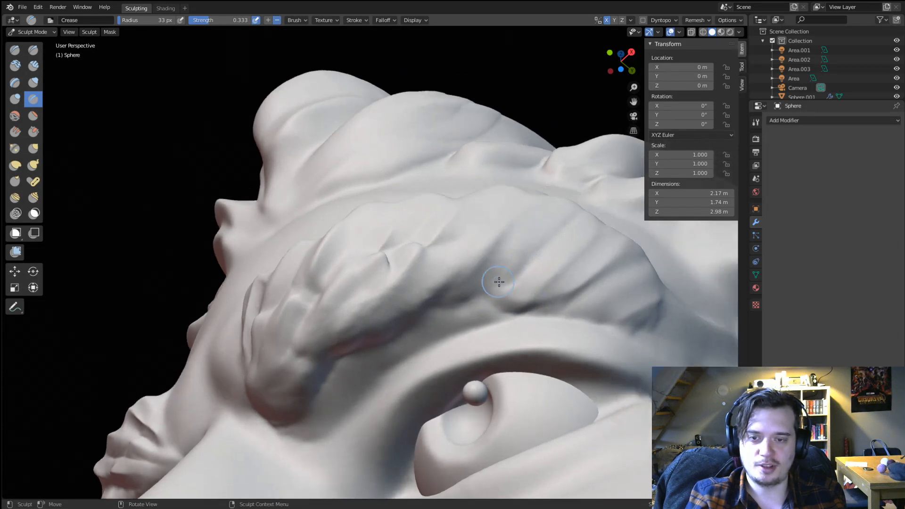
pyautogui.moveTo(510, 300); pyautogui.dragTo(614, 245)
pyautogui.moveTo(543, 285); pyautogui.dragTo(541, 286)
pyautogui.moveTo(541, 286)
pyautogui.mouseDown(button='middle')
pyautogui.moveTo(440, 325)
pyautogui.moveTo(465, 392)
pyautogui.moveTo(448, 250)
pyautogui.moveTo(447, 260)
pyautogui.mouseUp(button='middle')
pyautogui.moveTo(438, 255)
pyautogui.mouseDown()
pyautogui.moveTo(426, 263)
pyautogui.moveTo(460, 276)
pyautogui.mouseUp()
# Examine the eyebrows, nose and cheeks from the front, the sides and below, near and far.
pyautogui.moveTo(485, 256); pyautogui.dragTo(416, 296, button='middle')
pyautogui.scroll(5, 430, 250)
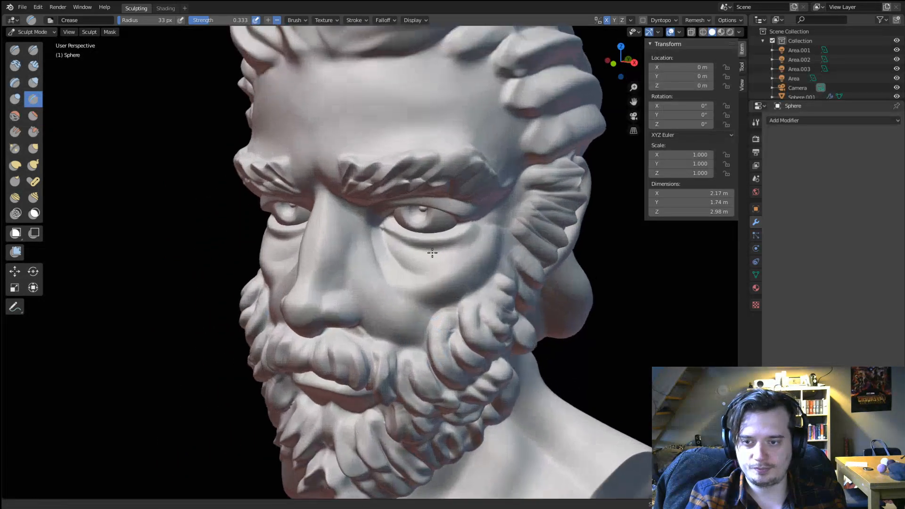
pyautogui.moveTo(365, 244)
pyautogui.mouseDown(button='middle')
pyautogui.moveTo(361, 276)
pyautogui.moveTo(327, 297)
pyautogui.mouseUp(button='middle')
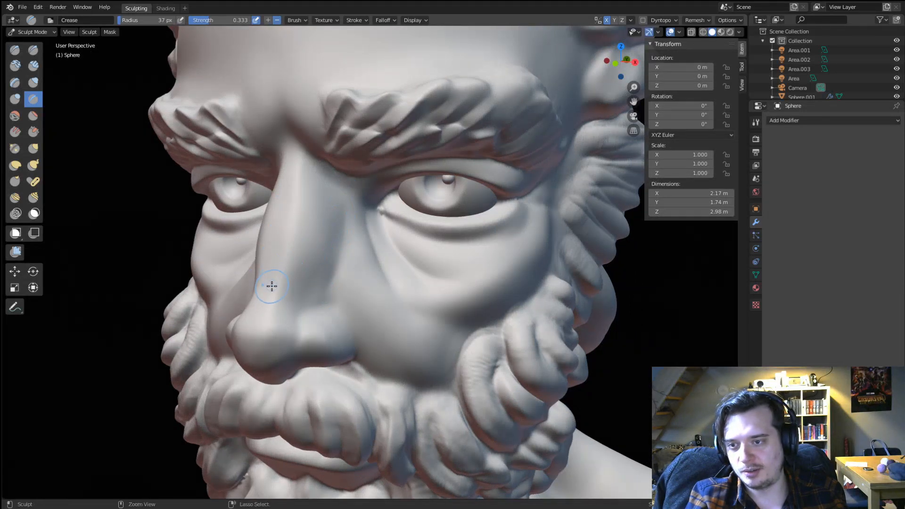
pyautogui.moveTo(313, 212); pyautogui.dragTo(369, 198, button='middle')
pyautogui.scroll(-4, 311, 273)
pyautogui.moveTo(305, 285); pyautogui.dragTo(333, 259, button='middle')
pyautogui.scroll(4, 339, 222)
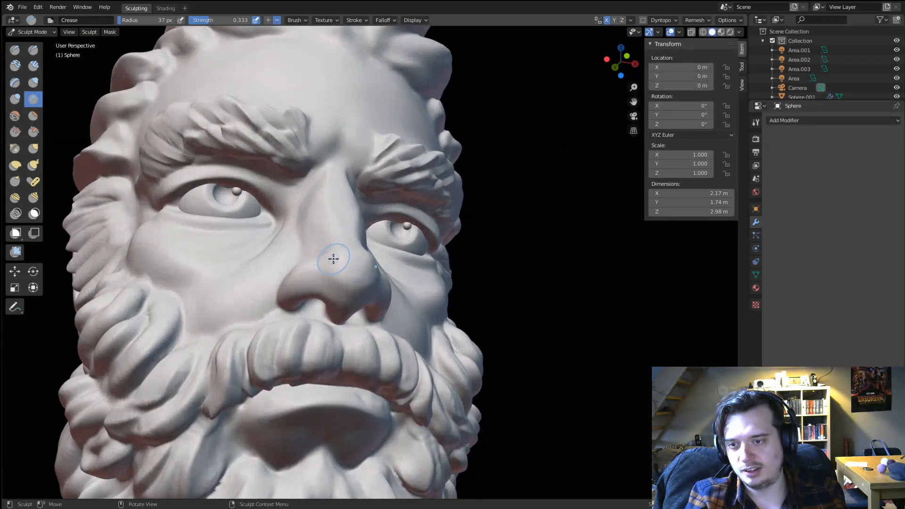
pyautogui.press('f')
pyautogui.click(332, 252)
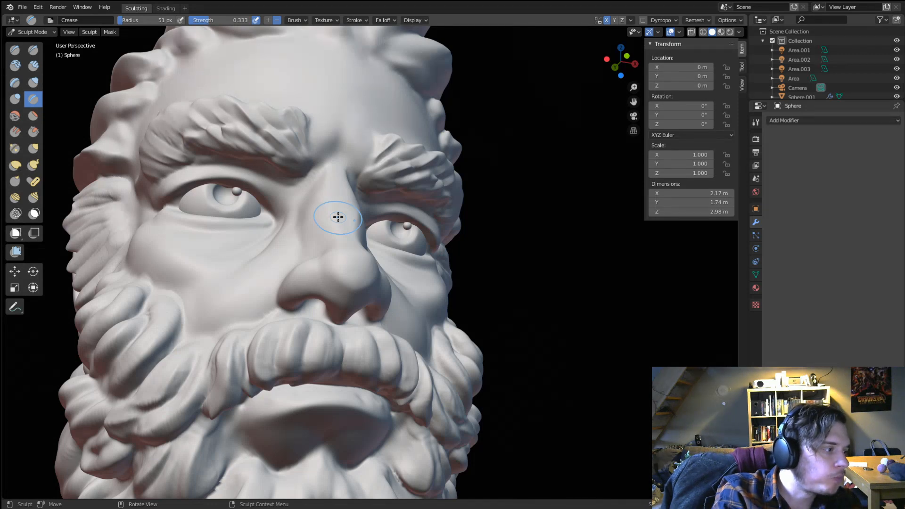
pyautogui.moveTo(428, 308)
pyautogui.mouseDown(button='middle')
pyautogui.moveTo(380, 348)
pyautogui.moveTo(417, 383)
pyautogui.moveTo(430, 369)
pyautogui.mouseUp(button='middle')
pyautogui.scroll(-3, 379, 350)
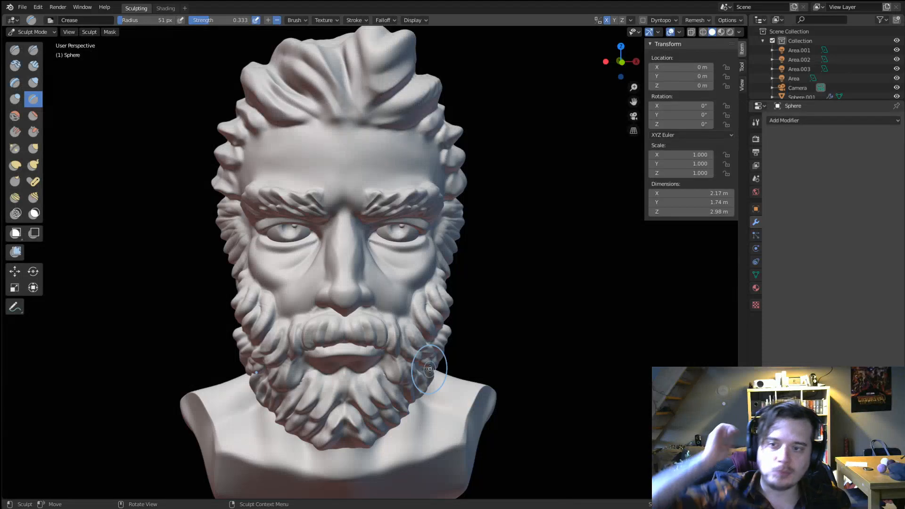
pyautogui.scroll(5, 430, 369)
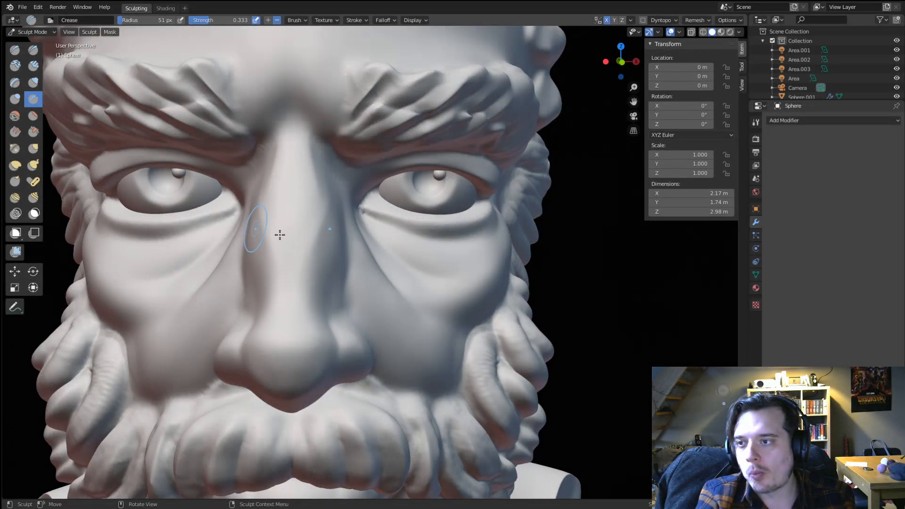
pyautogui.moveTo(279, 234)
pyautogui.mouseDown(button='middle')
pyautogui.moveTo(368, 240)
pyautogui.moveTo(387, 212)
pyautogui.moveTo(366, 233)
pyautogui.mouseUp(button='middle')
pyautogui.scroll(2, 386, 210)
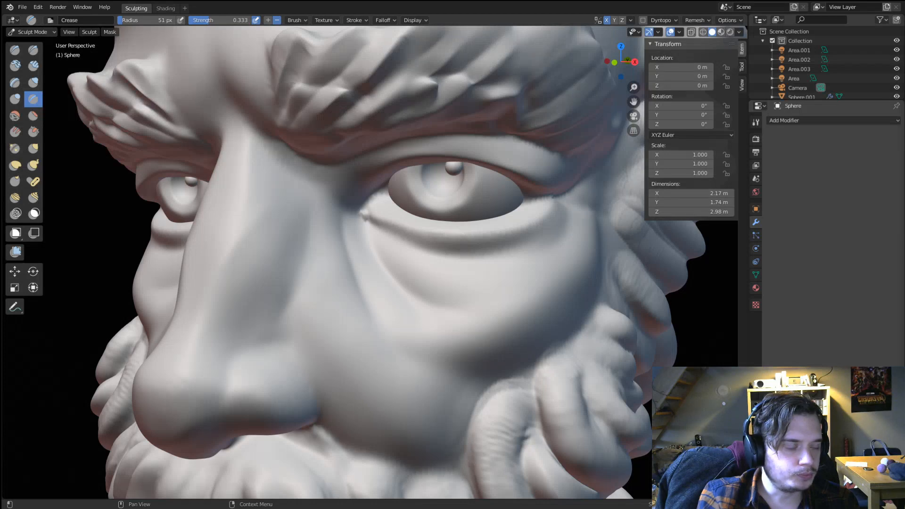
pyautogui.scroll(-4, 375, 292)
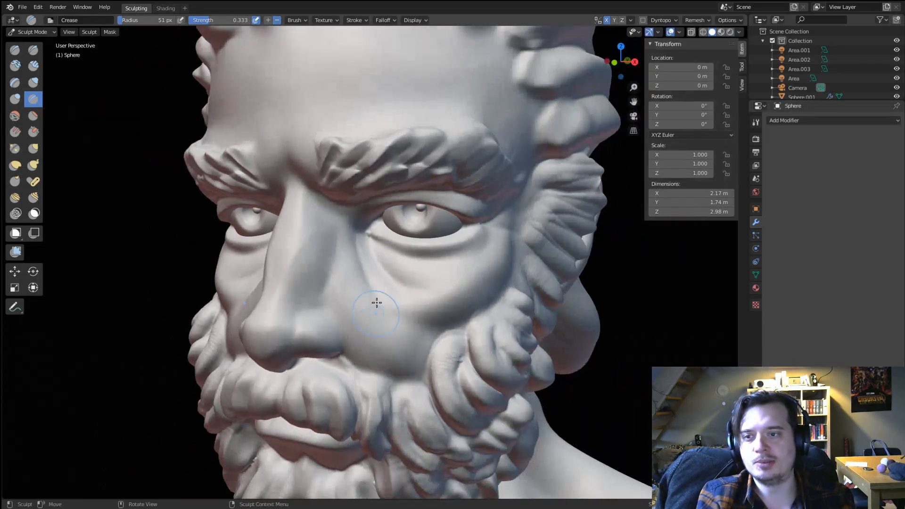
pyautogui.moveTo(376, 301); pyautogui.dragTo(399, 290, button='middle')
pyautogui.keyDown('shift'); pyautogui.moveTo(377, 245); pyautogui.dragTo(366, 313, button='middle'); pyautogui.keyUp('shift')
pyautogui.scroll(2, 365, 313)
# Try to carve steep frown lines from the inner eyebrows up the forehead with the Crease brush at 57 px.
pyautogui.press('f')
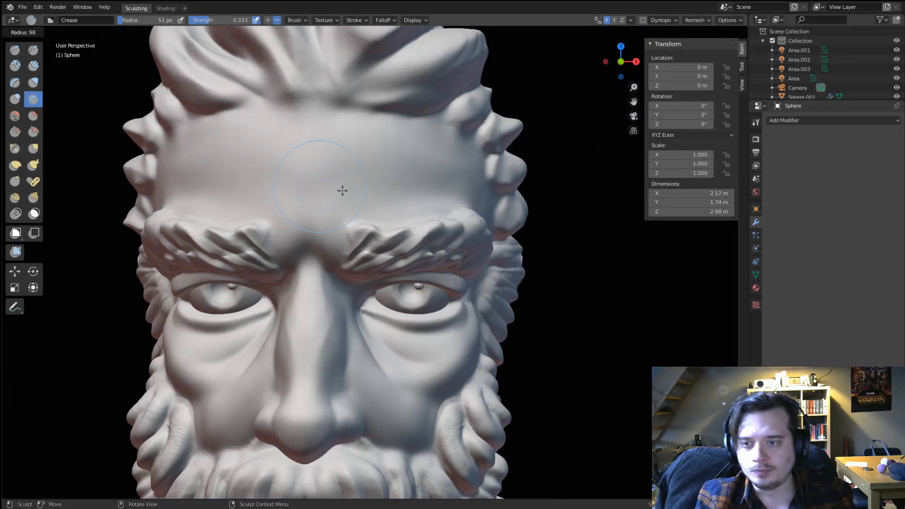
pyautogui.click(343, 190)
pyautogui.moveTo(343, 190); pyautogui.dragTo(352, 200, button='middle')
pyautogui.press('f')
pyautogui.click(300, 219)
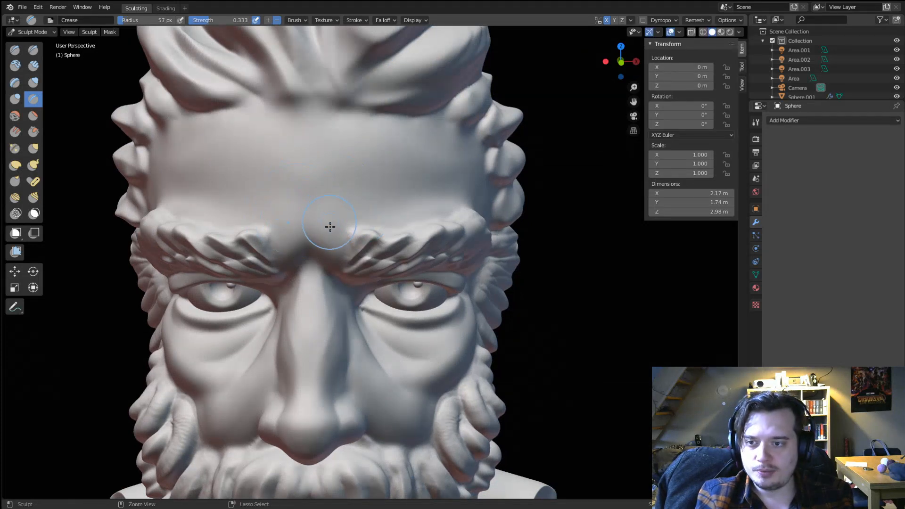
pyautogui.moveTo(330, 227); pyautogui.dragTo(365, 153)
pyautogui.moveTo(359, 195); pyautogui.dragTo(334, 200, button='middle')
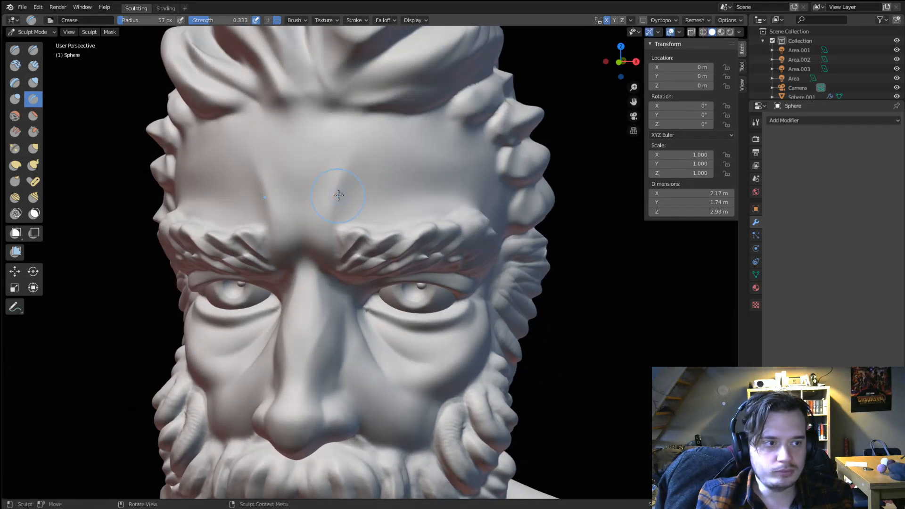
pyautogui.hotkey('ctrl', 'z')
# Carve mirrored slanting wrinkles on the forehead above the eyebrows, and apply inverted Crease strokes near the inner brow ends.
pyautogui.moveTo(343, 210); pyautogui.dragTo(463, 165)
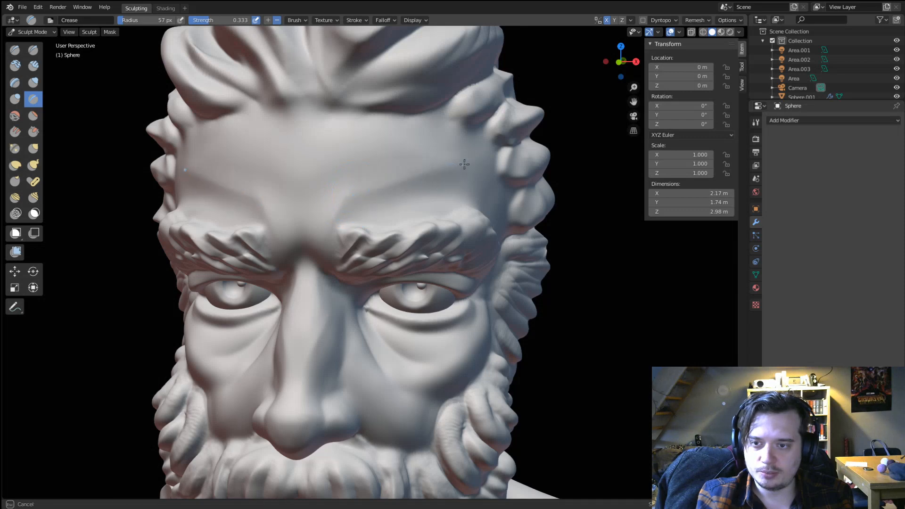
pyautogui.moveTo(339, 193); pyautogui.dragTo(462, 158)
pyautogui.keyDown('ctrl'); pyautogui.moveTo(358, 206); pyautogui.dragTo(369, 212); pyautogui.keyUp('ctrl')
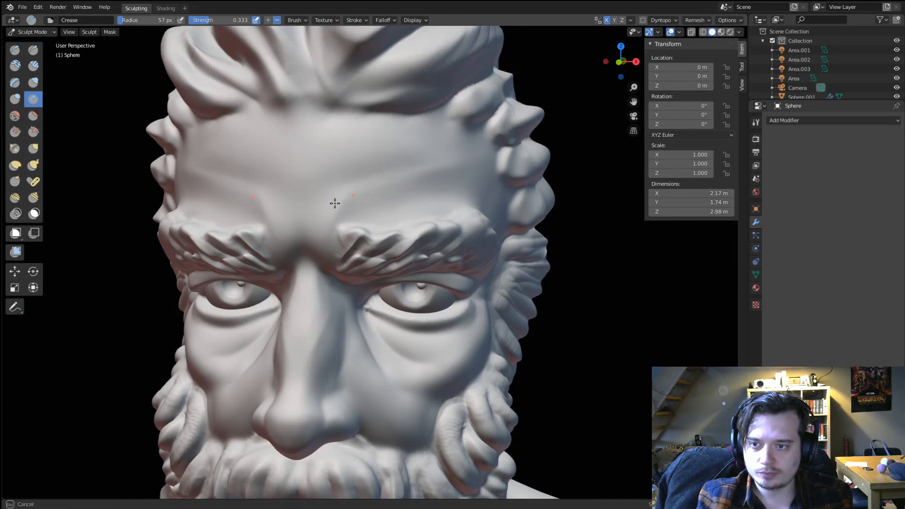
pyautogui.keyDown('ctrl'); pyautogui.moveTo(316, 228); pyautogui.dragTo(311, 232); pyautogui.keyUp('ctrl')
# Set the Crease radius to 42 px and carve wrinkles running across the middle of the forehead.
pyautogui.moveTo(393, 134)
pyautogui.mouseDown(button='middle')
pyautogui.moveTo(418, 132)
pyautogui.moveTo(384, 130)
pyautogui.mouseUp(button='middle')
pyautogui.press('f')
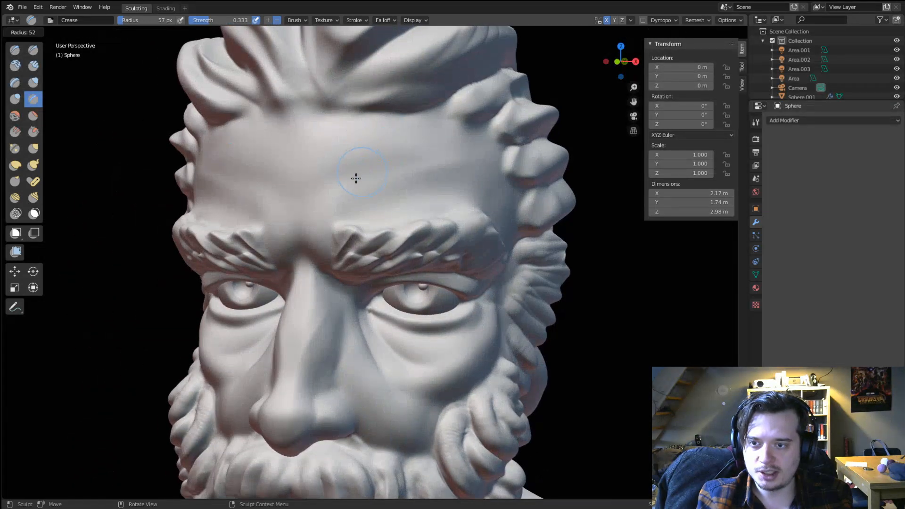
pyautogui.click(354, 177)
pyautogui.moveTo(353, 176); pyautogui.dragTo(429, 153)
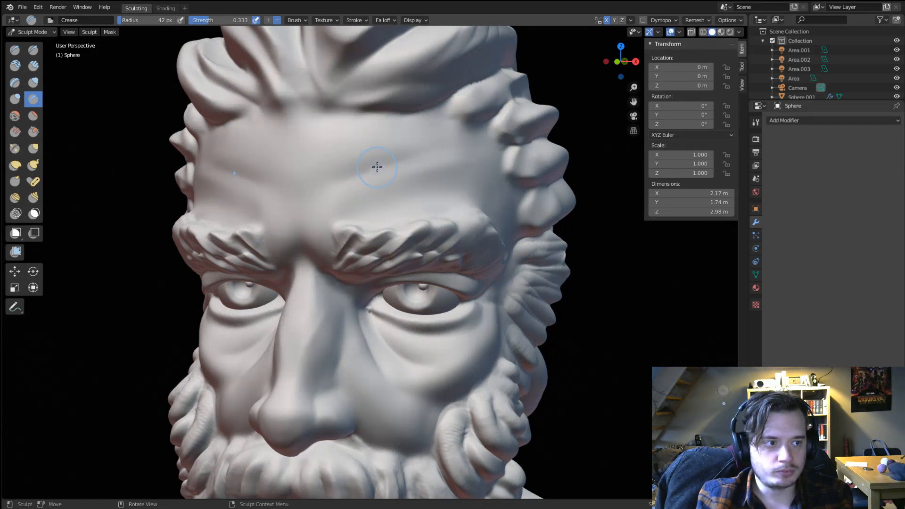
pyautogui.moveTo(377, 166); pyautogui.dragTo(347, 162, button='middle')
pyautogui.moveTo(270, 176); pyautogui.dragTo(429, 156)
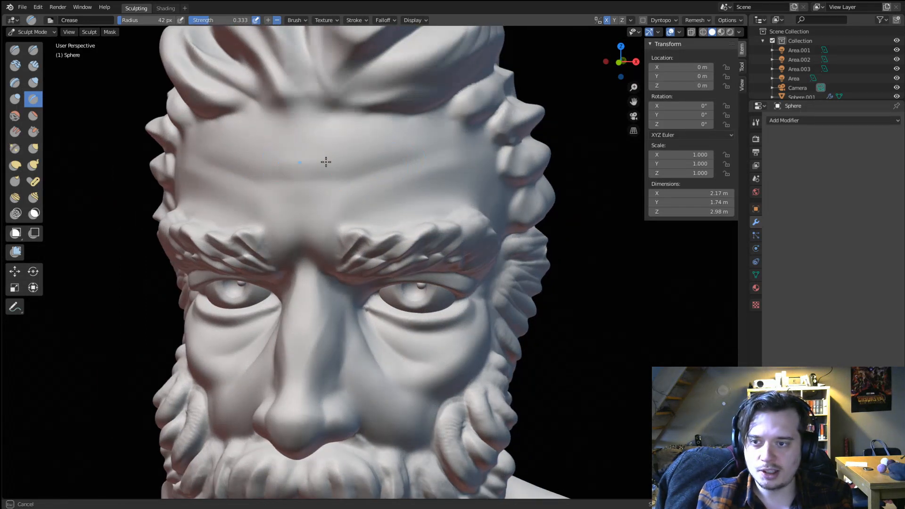
pyautogui.moveTo(326, 162); pyautogui.dragTo(301, 162)
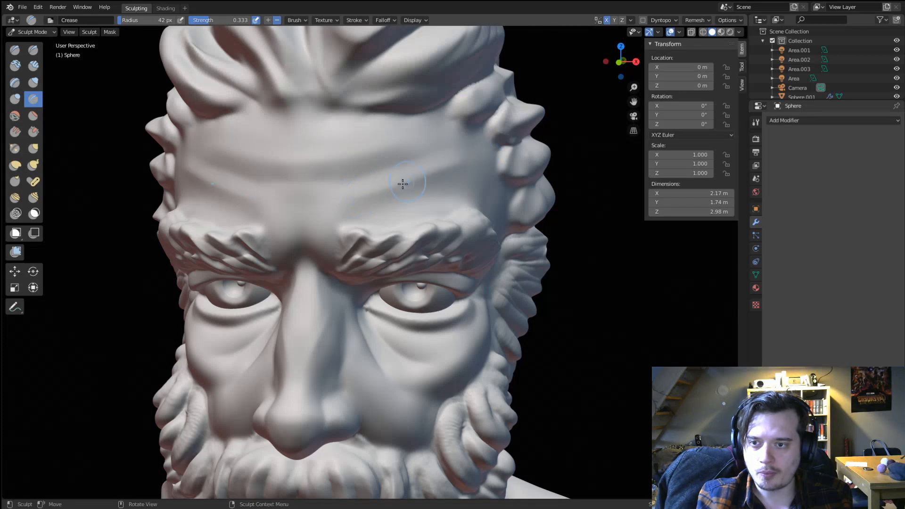
# Refine the folds beneath the eye and on the upper cheek with the Crease brush at 34 px.
pyautogui.scroll(-3, 384, 205)
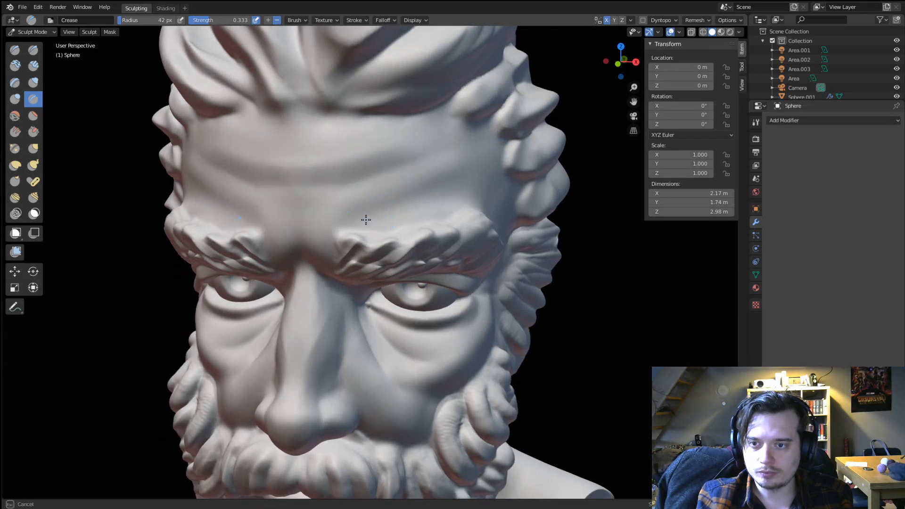
pyautogui.scroll(-5, 428, 214)
pyautogui.scroll(6, 389, 253)
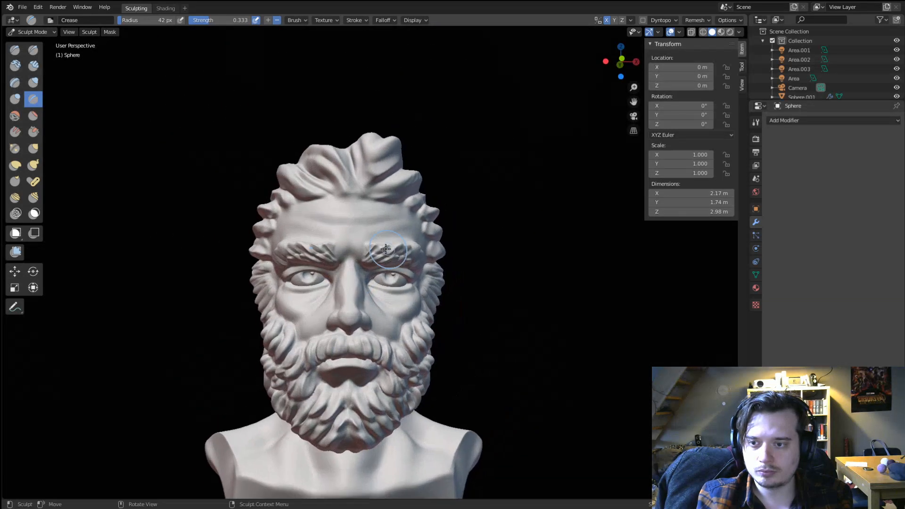
pyautogui.moveTo(332, 183)
pyautogui.mouseDown(button='middle')
pyautogui.moveTo(316, 187)
pyautogui.moveTo(377, 199)
pyautogui.moveTo(311, 228)
pyautogui.moveTo(384, 245)
pyautogui.mouseUp(button='middle')
pyautogui.moveTo(434, 271); pyautogui.dragTo(452, 271, button='middle')
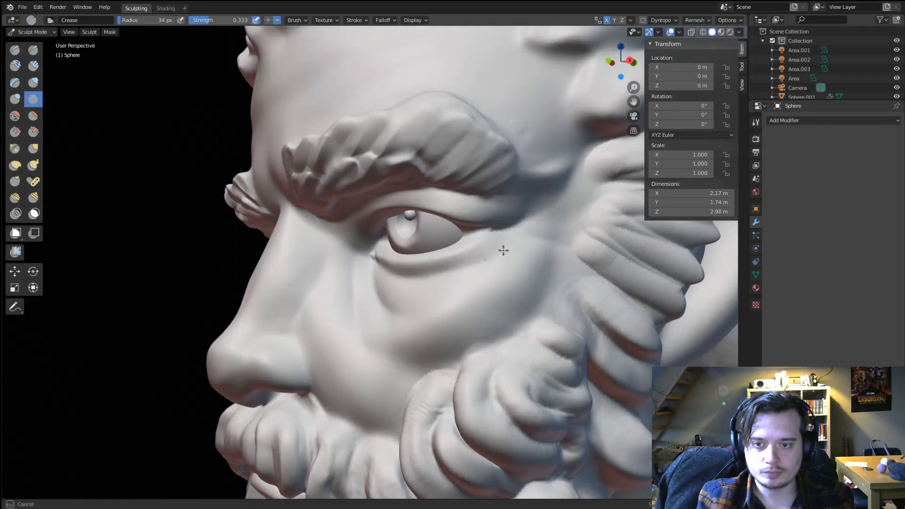
pyautogui.moveTo(505, 255)
pyautogui.mouseDown(button='middle')
pyautogui.moveTo(481, 277)
pyautogui.moveTo(499, 272)
pyautogui.mouseUp(button='middle')
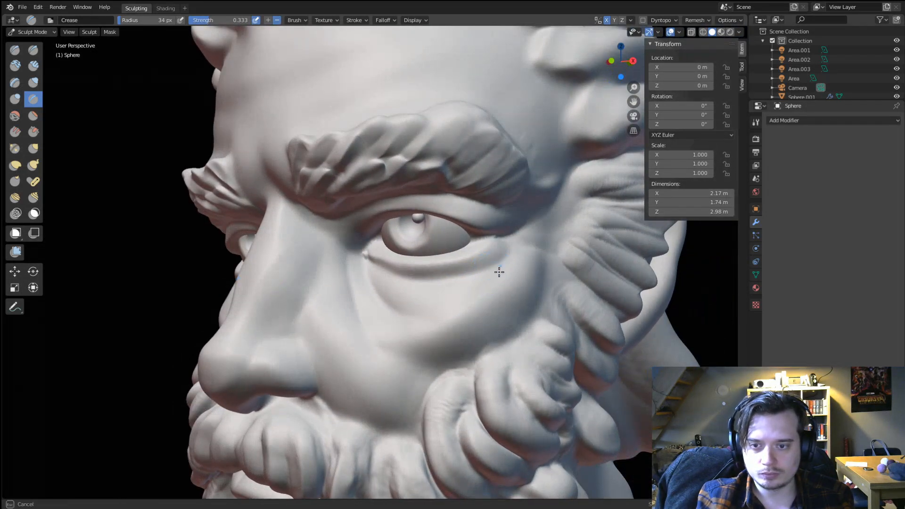
pyautogui.moveTo(405, 301); pyautogui.dragTo(410, 306)
pyautogui.scroll(-2, 415, 309)
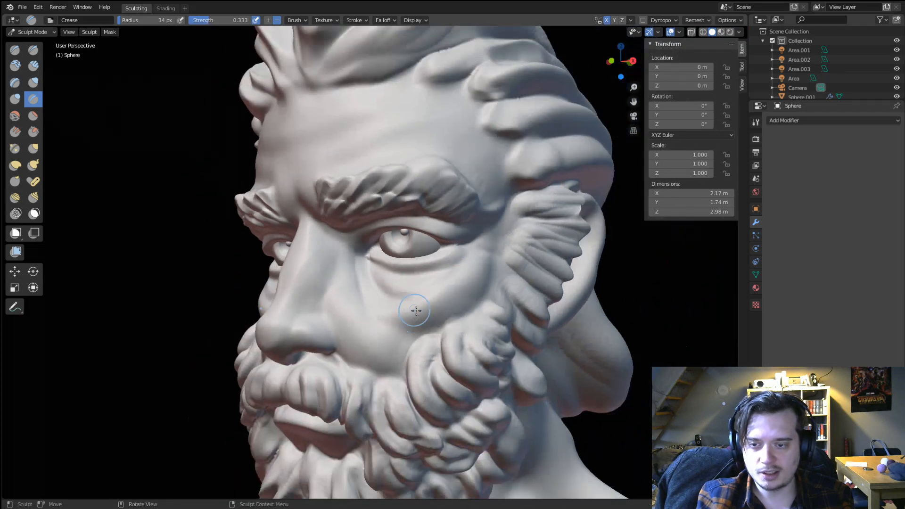
pyautogui.moveTo(414, 309)
pyautogui.mouseDown(button='middle')
pyautogui.moveTo(458, 302)
pyautogui.moveTo(406, 292)
pyautogui.moveTo(311, 297)
pyautogui.mouseUp(button='middle')
pyautogui.scroll(2, 428, 294)
# Swell the forehead skin just above the eyebrows with the Inflate/Deflate brush at 91 px.
pyautogui.press('g')
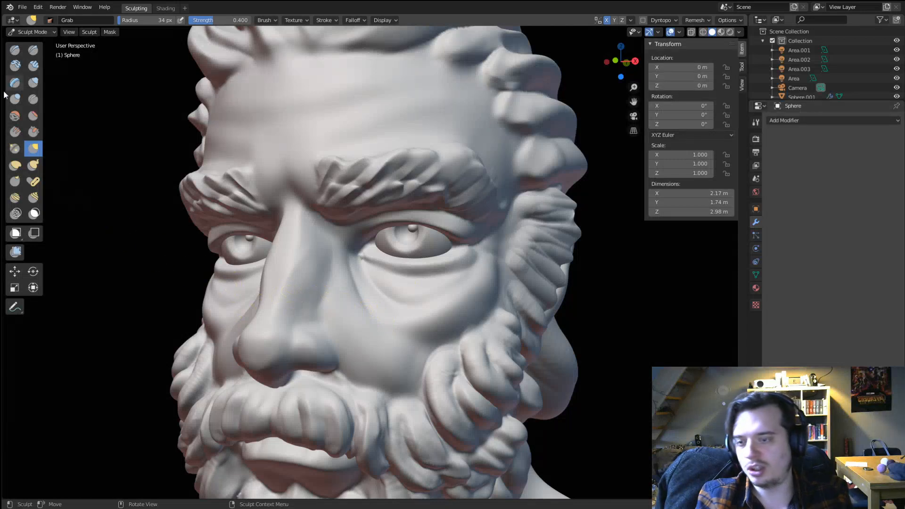
pyautogui.click(34, 100)
pyautogui.moveTo(283, 203); pyautogui.dragTo(405, 195, button='middle')
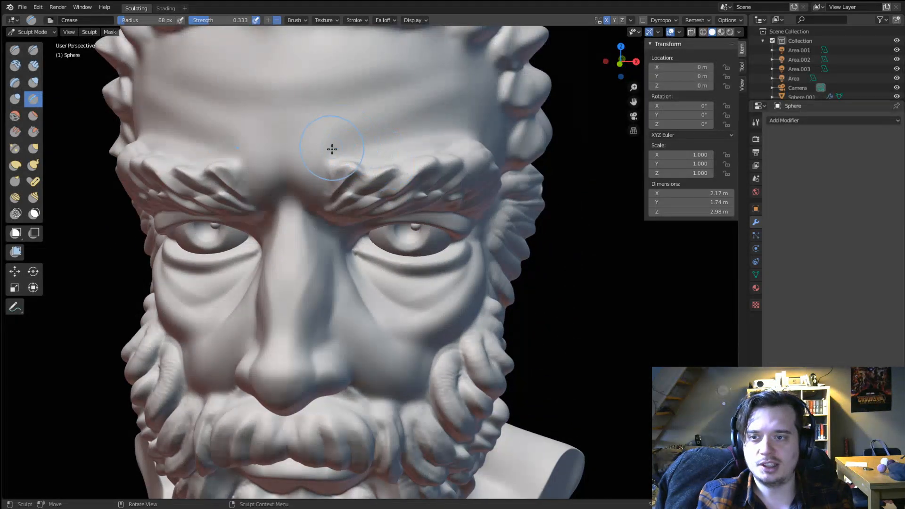
pyautogui.click(37, 80)
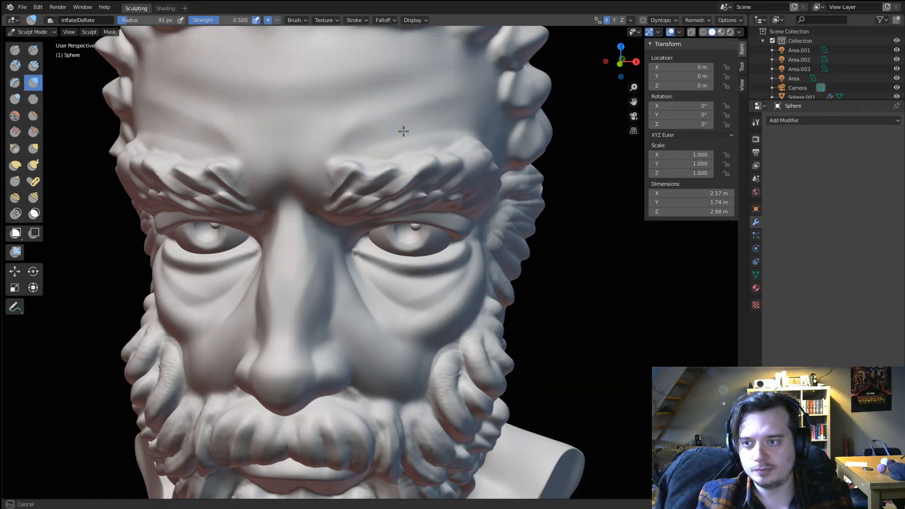
pyautogui.keyDown('ctrl'); pyautogui.moveTo(499, 90); pyautogui.dragTo(368, 182, button='middle'); pyautogui.keyUp('ctrl')
pyautogui.moveTo(349, 181)
pyautogui.mouseDown(button='middle')
pyautogui.moveTo(388, 150)
pyautogui.moveTo(377, 176)
pyautogui.moveTo(293, 196)
pyautogui.moveTo(337, 204)
pyautogui.moveTo(359, 146)
pyautogui.mouseUp(button='middle')
# Reshape the inner ends of the eyebrows with the Grab brush at a radius of 157 px, and reduce it to 147 px.
pyautogui.press('g')
pyautogui.press('f')
pyautogui.click(389, 196)
pyautogui.moveTo(387, 194)
pyautogui.mouseDown(button='middle')
pyautogui.moveTo(402, 190)
pyautogui.moveTo(392, 223)
pyautogui.mouseUp(button='middle')
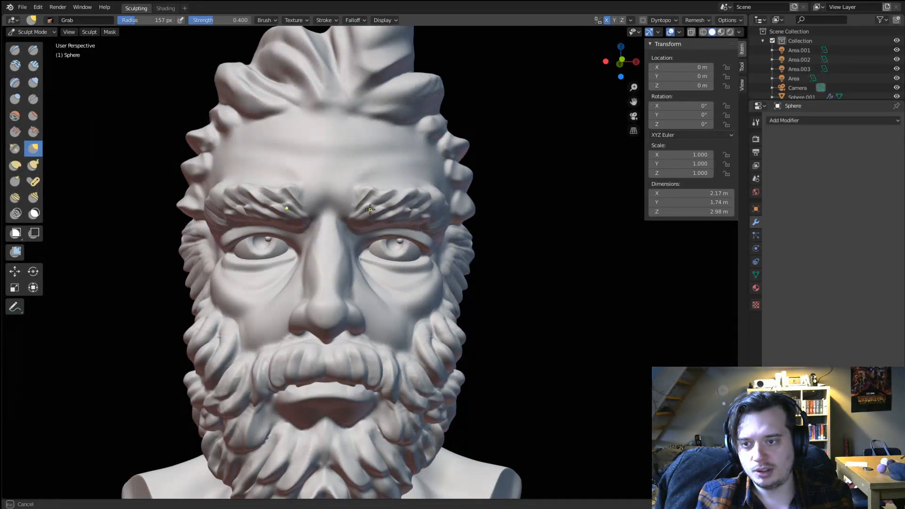
pyautogui.moveTo(372, 207)
pyautogui.mouseDown(button='middle')
pyautogui.moveTo(363, 220)
pyautogui.moveTo(358, 176)
pyautogui.mouseUp(button='middle')
pyautogui.press('f')
pyautogui.click(354, 210)
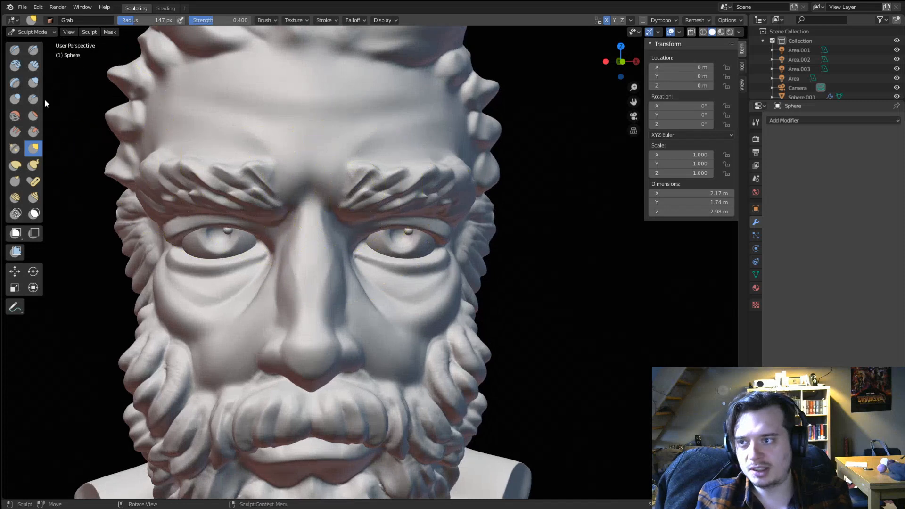
# Switch to the Crease brush at 59 px for the furrow between the eyebrows and check the face from below.
pyautogui.hotkey('shift', 'c')
pyautogui.press('f')
pyautogui.click(311, 189)
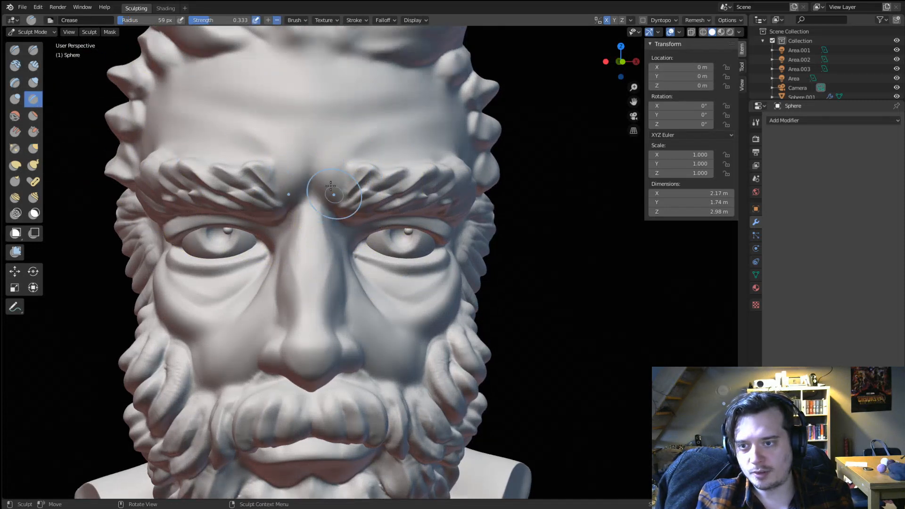
pyautogui.scroll(-5, 339, 165)
pyautogui.moveTo(347, 157)
pyautogui.mouseDown(button='middle')
pyautogui.moveTo(324, 142)
pyautogui.moveTo(303, 189)
pyautogui.moveTo(354, 186)
pyautogui.moveTo(299, 202)
pyautogui.moveTo(325, 193)
pyautogui.moveTo(327, 125)
pyautogui.mouseUp(button='middle')
pyautogui.scroll(1, 326, 193)
pyautogui.scroll(1, 325, 173)
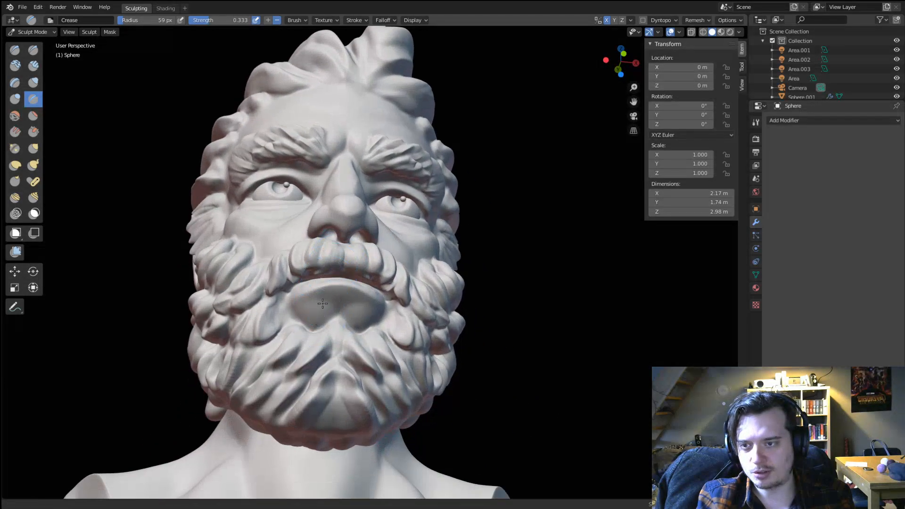
# Build up the hollow beneath the lower lip with the Clay Strips brush at 79 px.
pyautogui.scroll(3, 328, 124)
pyautogui.click(36, 67)
pyautogui.scroll(-1, 233, 290)
pyautogui.press('f')
pyautogui.click(288, 307)
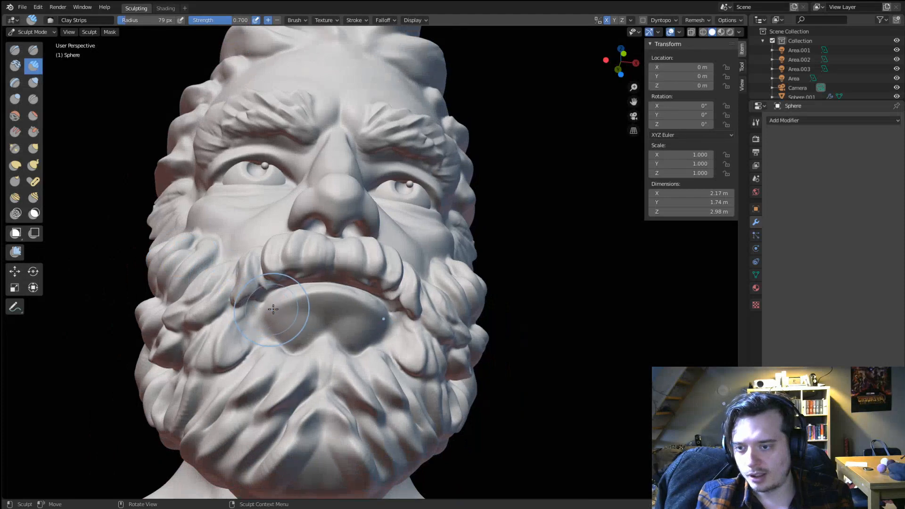
pyautogui.moveTo(297, 328)
pyautogui.mouseDown()
pyautogui.moveTo(313, 318)
pyautogui.moveTo(289, 333)
pyautogui.mouseUp()
pyautogui.scroll(-2, 294, 269)
pyautogui.moveTo(294, 266)
pyautogui.mouseDown(button='middle')
pyautogui.moveTo(281, 297)
pyautogui.moveTo(249, 297)
pyautogui.moveTo(292, 277)
pyautogui.mouseUp(button='middle')
pyautogui.scroll(1, 306, 266)
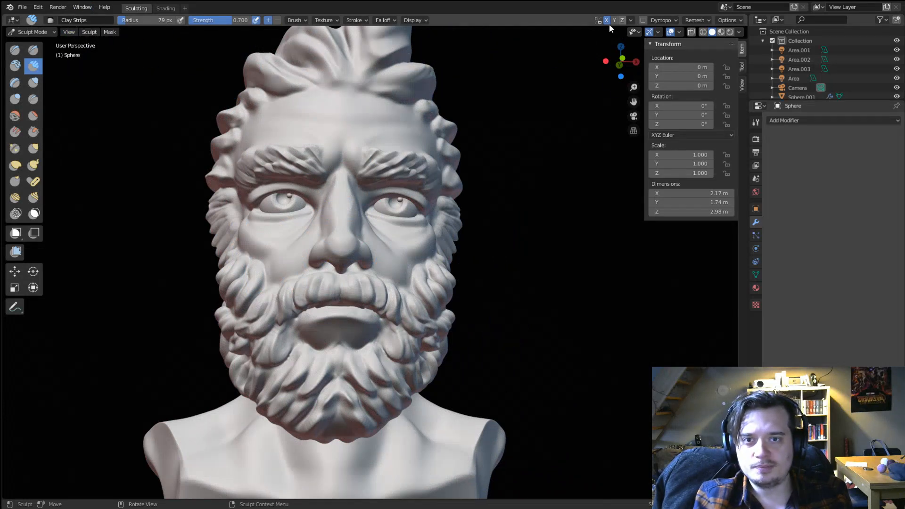
# Switch to the Grab brush for asymmetrical tweaks, set its radius to 101 px and check the brows and eyes.
pyautogui.press('g')
pyautogui.moveTo(354, 179); pyautogui.dragTo(365, 166, button='middle')
pyautogui.press('f')
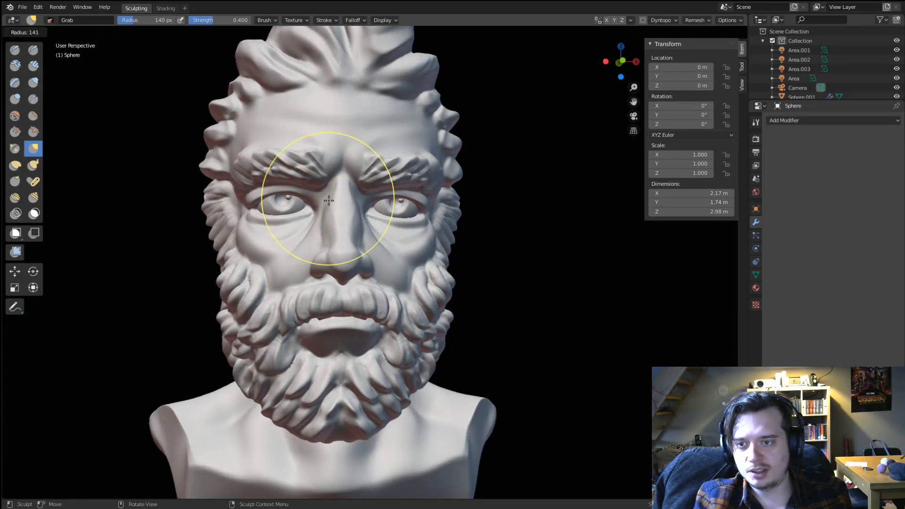
pyautogui.click(339, 206)
pyautogui.moveTo(338, 207)
pyautogui.mouseDown(button='middle')
pyautogui.moveTo(332, 226)
pyautogui.moveTo(348, 207)
pyautogui.moveTo(343, 241)
pyautogui.moveTo(363, 202)
pyautogui.moveTo(323, 233)
pyautogui.moveTo(297, 238)
pyautogui.moveTo(341, 228)
pyautogui.moveTo(313, 195)
pyautogui.moveTo(262, 195)
pyautogui.moveTo(259, 209)
pyautogui.moveTo(316, 209)
pyautogui.mouseUp(button='middle')
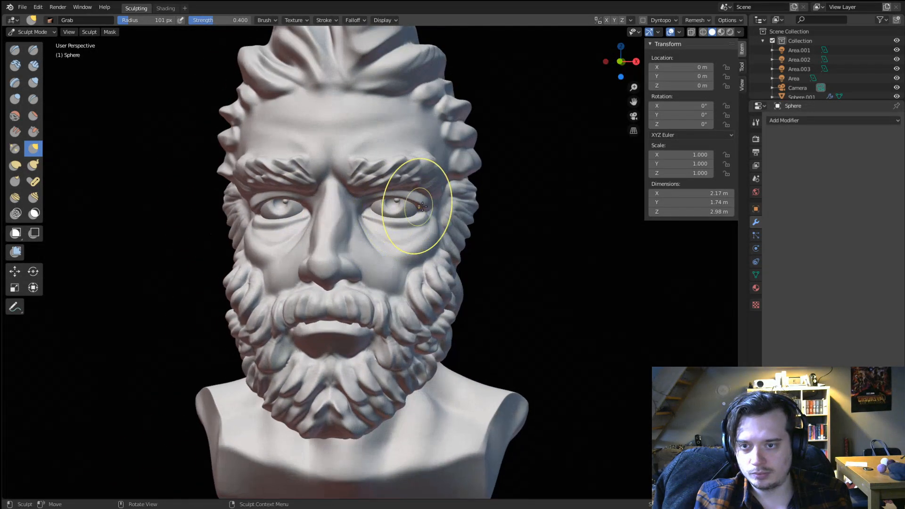
pyautogui.moveTo(448, 192); pyautogui.dragTo(472, 170, button='middle')
# Nudge the moustache and the beard around the mouth corners with the Grab brush, resizing it between strokes.
pyautogui.press('f')
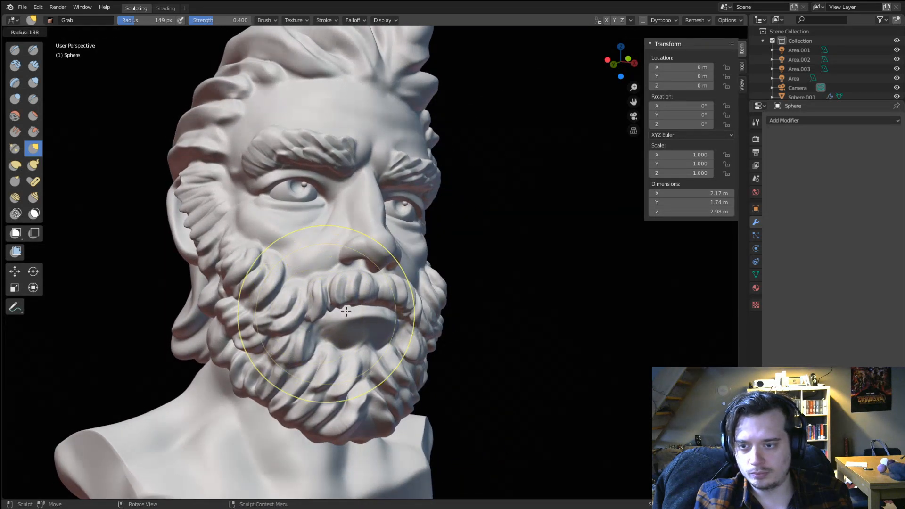
pyautogui.moveTo(310, 303); pyautogui.dragTo(309, 312)
pyautogui.moveTo(309, 311)
pyautogui.keyDown('shift'); pyautogui.mouseDown(button='middle')
pyautogui.moveTo(307, 242)
pyautogui.moveTo(278, 264)
pyautogui.mouseUp(button='middle'); pyautogui.keyUp('shift')
pyautogui.press('f')
pyautogui.click(396, 308)
pyautogui.moveTo(332, 309); pyautogui.dragTo(330, 304)
pyautogui.moveTo(328, 305); pyautogui.dragTo(334, 306, button='middle')
pyautogui.moveTo(333, 307)
pyautogui.keyDown('ctrl'); pyautogui.mouseDown(button='middle')
pyautogui.moveTo(331, 288)
pyautogui.moveTo(287, 259)
pyautogui.mouseUp(button='middle'); pyautogui.keyUp('ctrl')
pyautogui.press('f')
pyautogui.click(367, 337)
# Carve the locks at the front of the chin beard with the Crease brush at 48 px.
pyautogui.hotkey('shift', 'c')
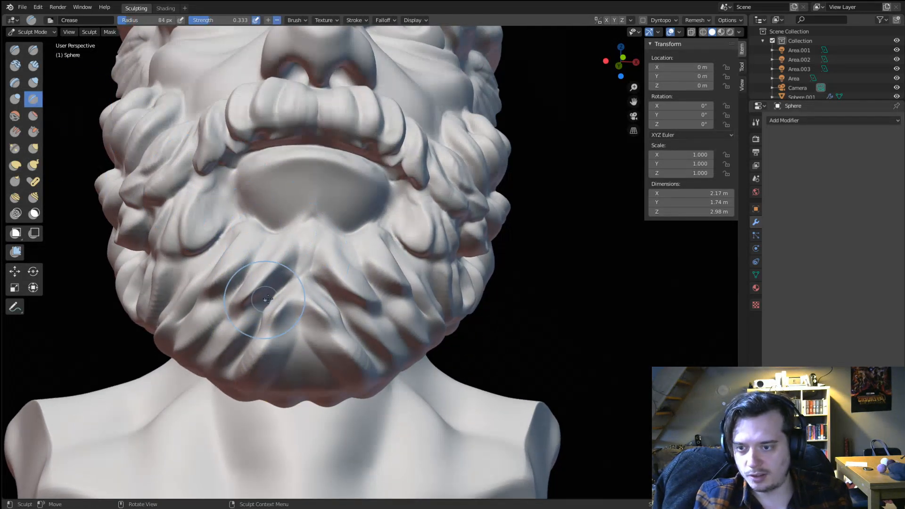
pyautogui.press('f')
pyautogui.click(275, 299)
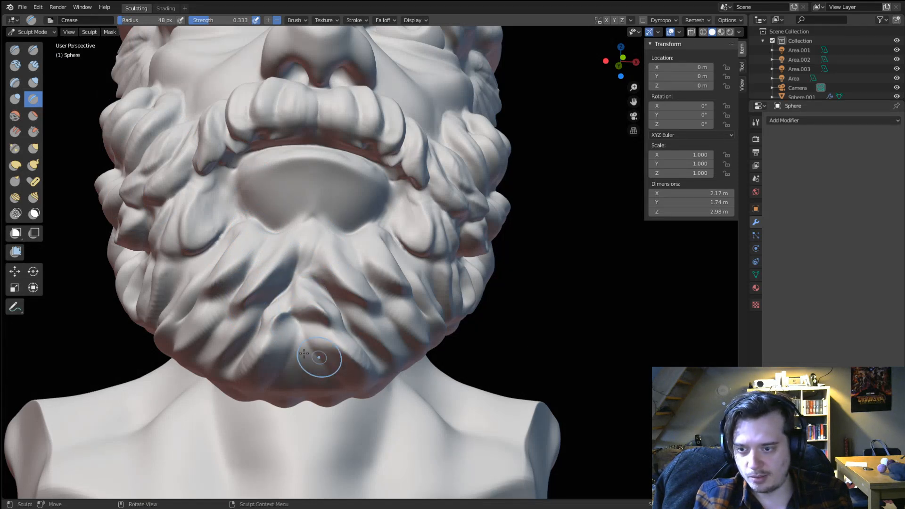
pyautogui.moveTo(303, 353); pyautogui.dragTo(307, 316, button='middle')
# Pull the central lock at the tip of the chin beard outward with the Snake Hook brush at 140 px.
pyautogui.click(33, 165)
pyautogui.moveTo(214, 290); pyautogui.dragTo(227, 298, button='middle')
pyautogui.moveTo(356, 373); pyautogui.dragTo(357, 378)
pyautogui.press('f')
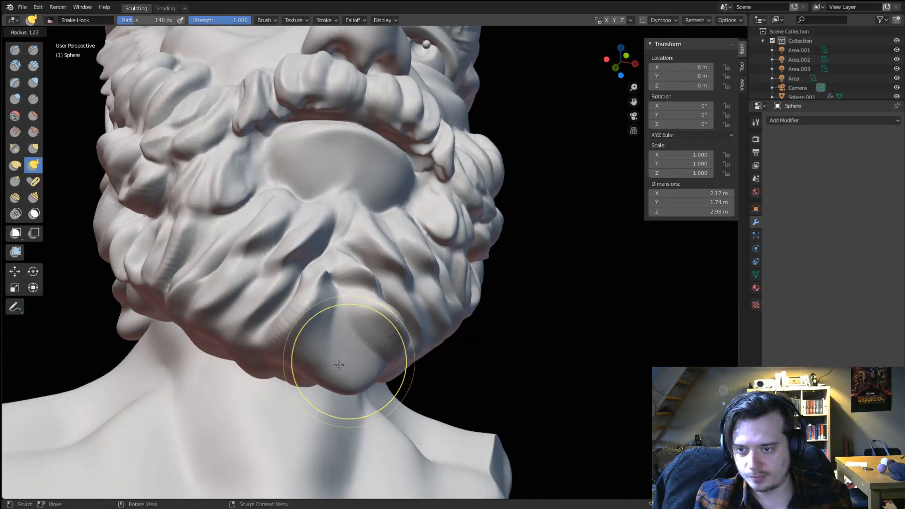
pyautogui.click(328, 365)
# Define the pulled-out chin lock with the Crease brush, first at 91 px and again at 50 px.
pyautogui.click(33, 100)
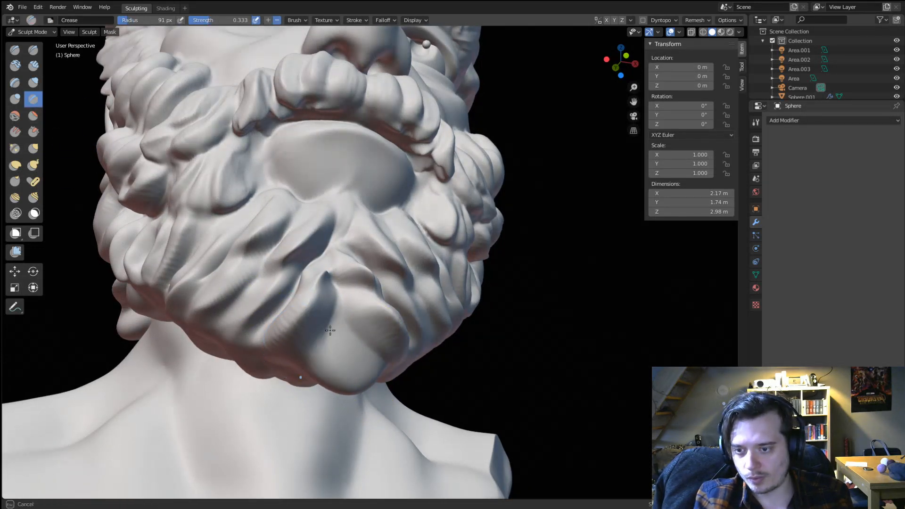
pyautogui.moveTo(351, 384); pyautogui.dragTo(361, 389)
pyautogui.scroll(-5, 330, 367)
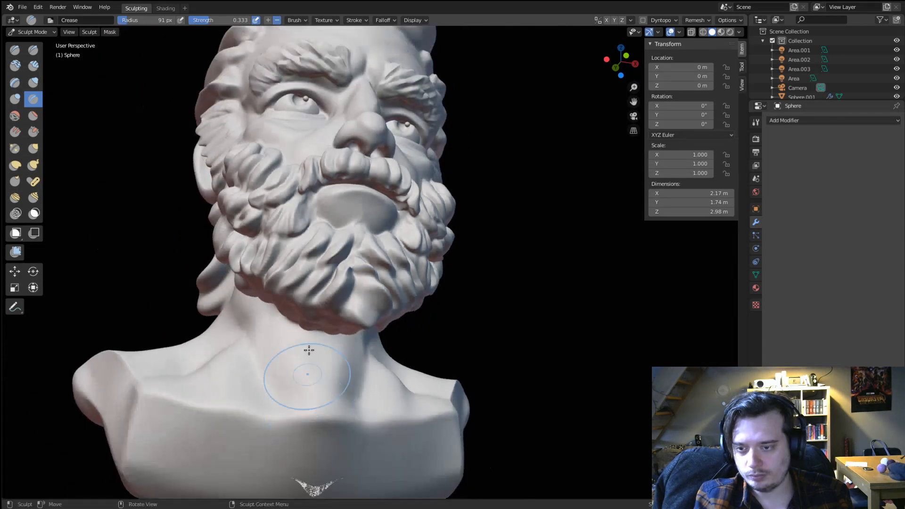
pyautogui.moveTo(309, 352)
pyautogui.mouseDown(button='middle')
pyautogui.moveTo(340, 376)
pyautogui.moveTo(315, 355)
pyautogui.moveTo(324, 347)
pyautogui.mouseUp(button='middle')
pyautogui.scroll(4, 315, 355)
pyautogui.press('f')
pyautogui.click(335, 351)
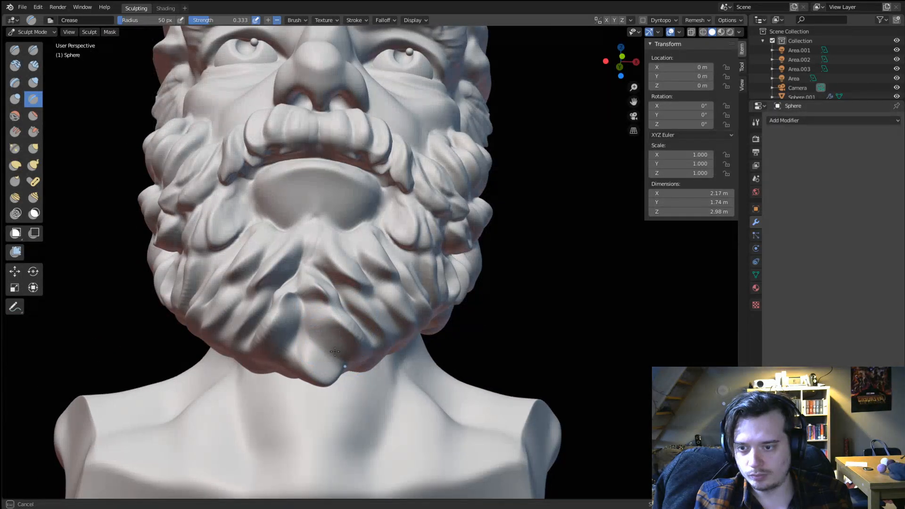
# Reposition the chin lock's tip with the Grab brush at 100 px, and push the side beard locks at 128 px.
pyautogui.scroll(-5, 349, 320)
pyautogui.press('g')
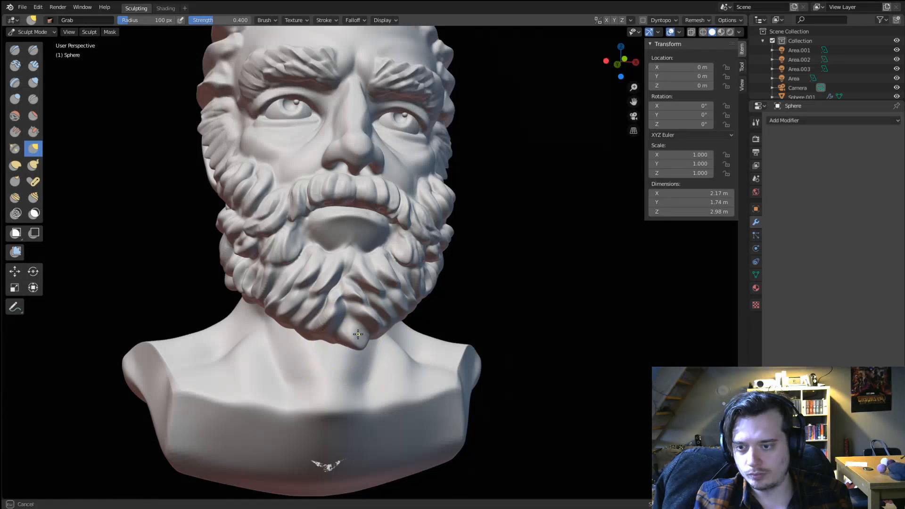
pyautogui.moveTo(357, 334); pyautogui.dragTo(359, 336)
pyautogui.press('f')
pyautogui.moveTo(360, 331)
pyautogui.mouseDown(button='middle')
pyautogui.moveTo(372, 339)
pyautogui.moveTo(350, 313)
pyautogui.mouseUp(button='middle')
pyautogui.click(396, 335)
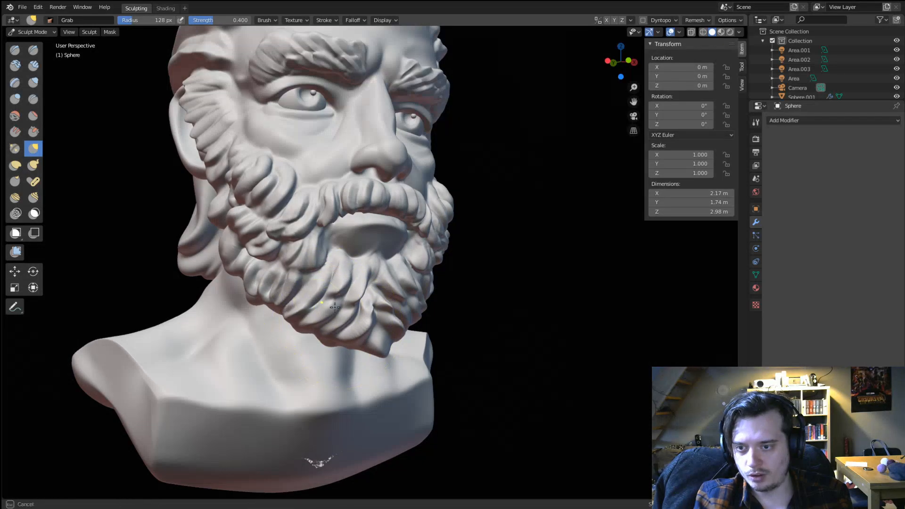
pyautogui.moveTo(334, 307); pyautogui.dragTo(332, 305)
pyautogui.moveTo(284, 265)
pyautogui.mouseDown()
pyautogui.moveTo(288, 272)
pyautogui.moveTo(271, 255)
pyautogui.mouseUp()
# Vary the shape of the beard and moustache around both sides of the mouth with the Grab brush, starting at 114 px.
pyautogui.moveTo(303, 257); pyautogui.dragTo(272, 255, button='middle')
pyautogui.press('f')
pyautogui.click(388, 277)
pyautogui.moveTo(413, 257); pyautogui.dragTo(409, 251)
pyautogui.moveTo(391, 264); pyautogui.dragTo(390, 280, button='middle')
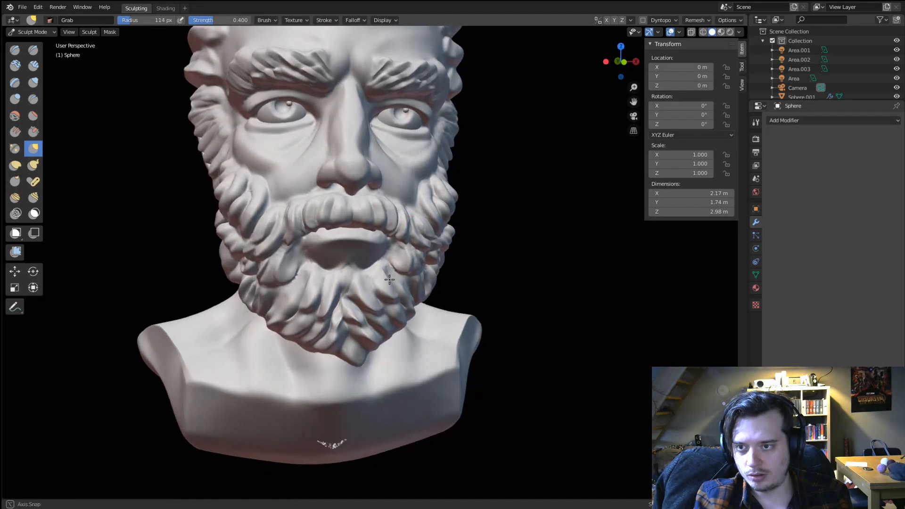
pyautogui.press('f')
pyautogui.moveTo(397, 233); pyautogui.dragTo(395, 236)
pyautogui.moveTo(389, 252)
pyautogui.mouseDown(button='middle')
pyautogui.moveTo(398, 224)
pyautogui.moveTo(400, 240)
pyautogui.mouseUp(button='middle')
pyautogui.press('f')
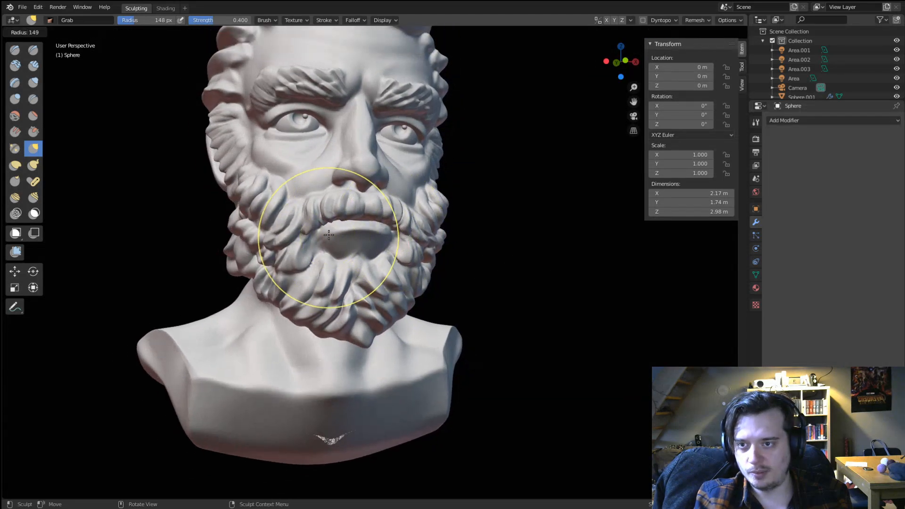
pyautogui.click(400, 241)
pyautogui.moveTo(318, 220); pyautogui.dragTo(316, 219)
# Set the Grab brush to 99 px and examine the bust's head and hair in profile.
pyautogui.moveTo(325, 234)
pyautogui.mouseDown(button='middle')
pyautogui.moveTo(340, 252)
pyautogui.moveTo(364, 187)
pyautogui.moveTo(378, 94)
pyautogui.moveTo(377, 132)
pyautogui.moveTo(323, 147)
pyautogui.moveTo(354, 128)
pyautogui.mouseUp(button='middle')
pyautogui.press('f')
pyautogui.click(368, 113)
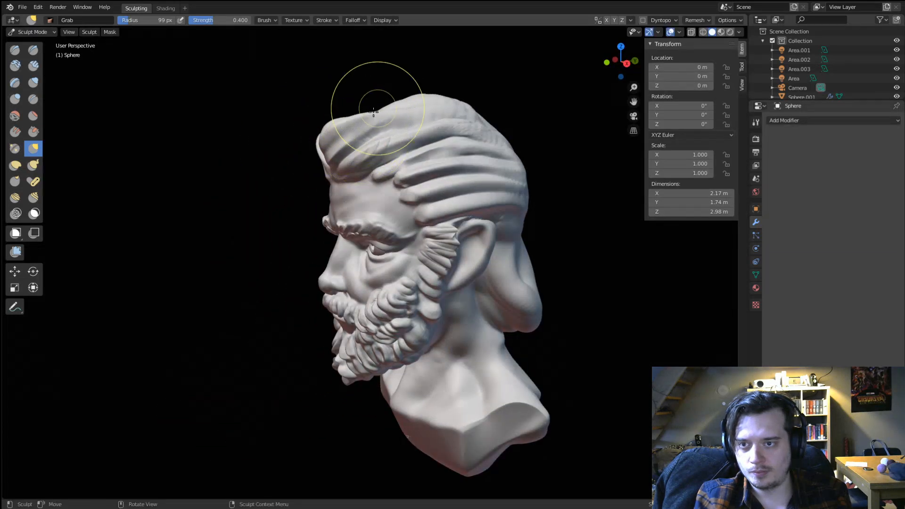
pyautogui.moveTo(418, 103)
pyautogui.mouseDown(button='middle')
pyautogui.moveTo(424, 137)
pyautogui.moveTo(448, 137)
pyautogui.moveTo(446, 118)
pyautogui.moveTo(457, 127)
pyautogui.moveTo(398, 158)
pyautogui.moveTo(337, 289)
pyautogui.moveTo(358, 142)
pyautogui.moveTo(348, 239)
pyautogui.mouseUp(button='middle')
pyautogui.scroll(5, 367, 292)
pyautogui.scroll(-5, 326, 330)
# Nudge the lower front edge of the bust's chest with the Grab brush at 99 px and 138 px.
pyautogui.moveTo(315, 369); pyautogui.dragTo(321, 362, button='middle')
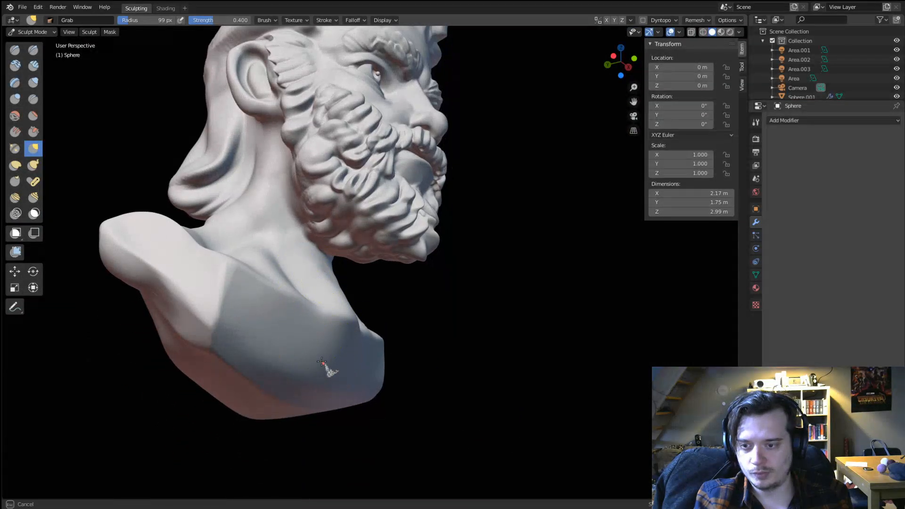
pyautogui.moveTo(340, 364); pyautogui.dragTo(341, 360)
pyautogui.keyDown('shift'); pyautogui.moveTo(341, 353); pyautogui.dragTo(345, 309, button='middle'); pyautogui.keyUp('shift')
pyautogui.press('f')
pyautogui.click(355, 308)
pyautogui.moveTo(323, 343); pyautogui.dragTo(320, 341)
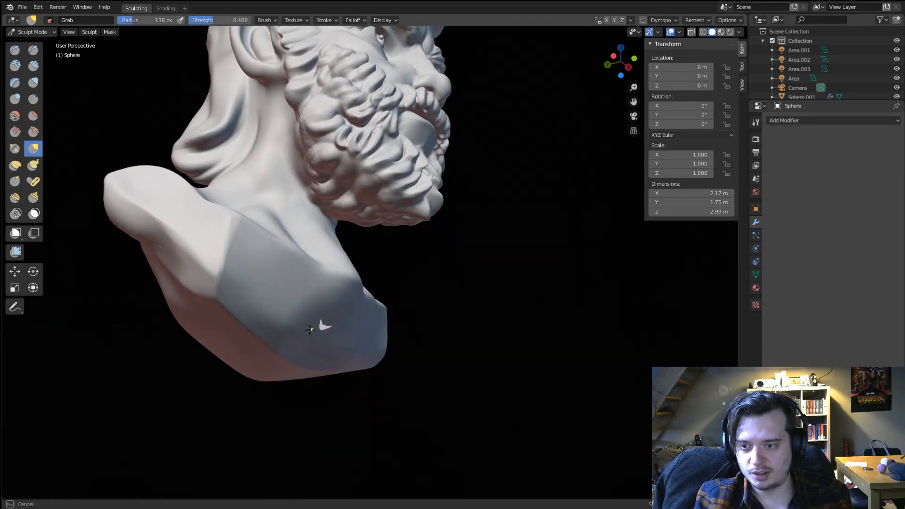
# Reshape the underside contour of the bust's chest with the Grab brush, and enlarge its radius to 159 px.
pyautogui.moveTo(284, 318); pyautogui.dragTo(313, 337)
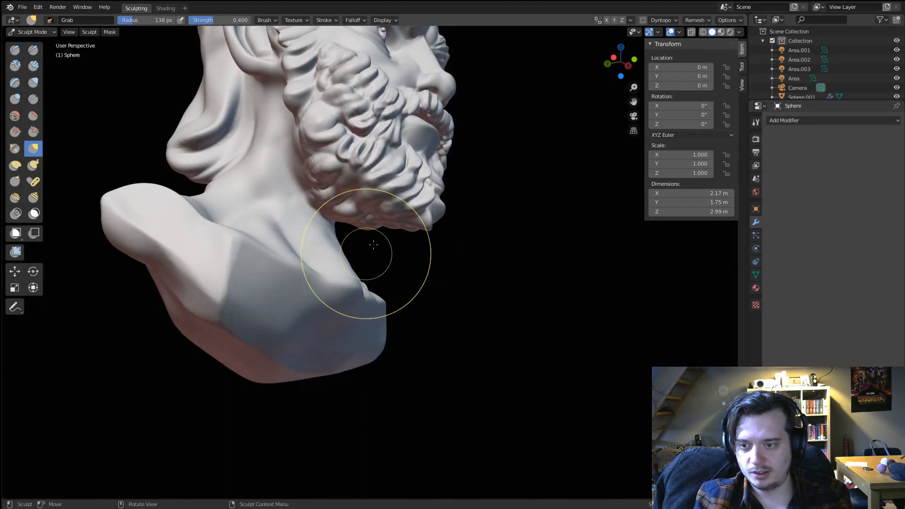
pyautogui.moveTo(370, 245)
pyautogui.mouseDown(button='middle')
pyautogui.moveTo(361, 282)
pyautogui.moveTo(372, 259)
pyautogui.mouseUp(button='middle')
pyautogui.moveTo(300, 364); pyautogui.dragTo(281, 368)
pyautogui.moveTo(265, 360); pyautogui.dragTo(255, 363)
pyautogui.press('f')
pyautogui.click(250, 358)
pyautogui.moveTo(312, 368); pyautogui.dragTo(318, 341, button='middle')
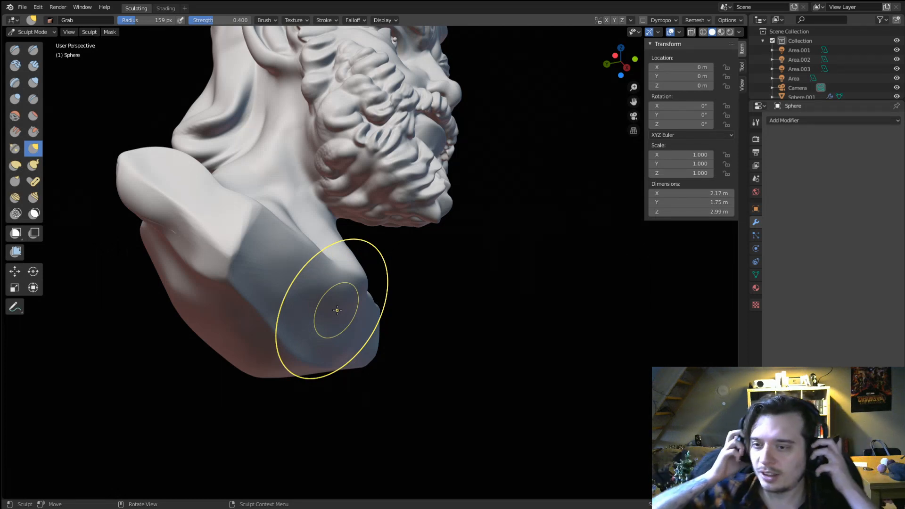
# Carve the fold running out from the outer eye corner toward the temple with the Crease brush at 44 px.
pyautogui.moveTo(337, 310); pyautogui.dragTo(401, 188, button='middle')
pyautogui.moveTo(401, 189)
pyautogui.keyDown('shift'); pyautogui.mouseDown(button='middle')
pyautogui.moveTo(405, 320)
pyautogui.moveTo(398, 259)
pyautogui.moveTo(331, 219)
pyautogui.moveTo(330, 274)
pyautogui.mouseUp(button='middle'); pyautogui.keyUp('shift')
pyautogui.keyDown('ctrl'); pyautogui.moveTo(329, 275); pyautogui.dragTo(322, 241, button='middle'); pyautogui.keyUp('ctrl')
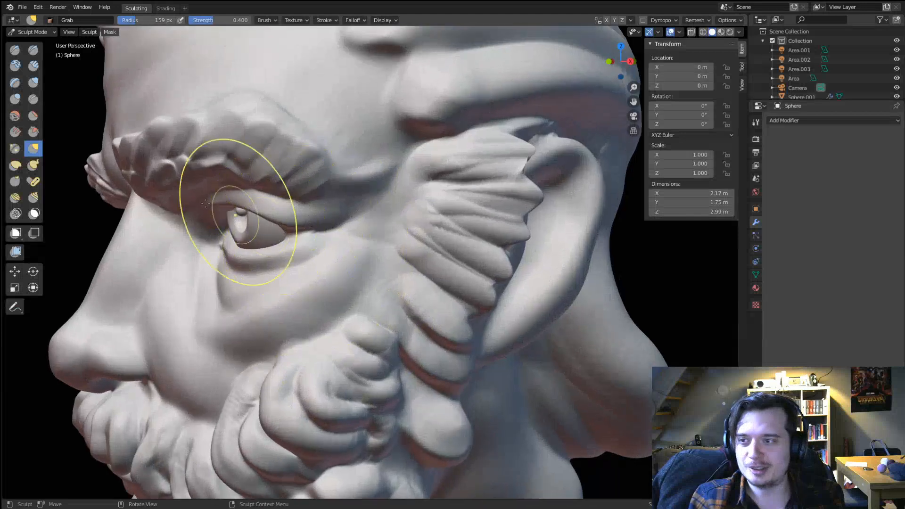
pyautogui.click(33, 98)
pyautogui.keyDown('ctrl'); pyautogui.moveTo(286, 206); pyautogui.dragTo(284, 184, button='middle'); pyautogui.keyUp('ctrl')
pyautogui.press('f')
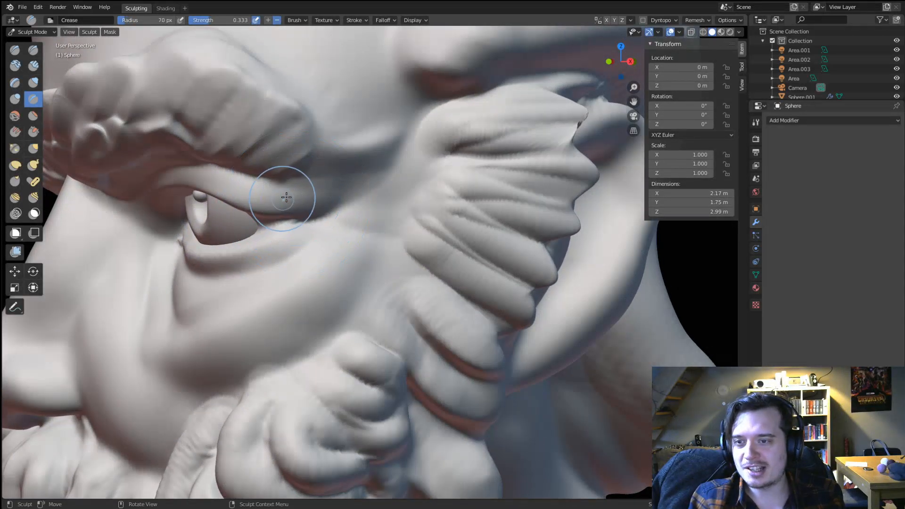
pyautogui.moveTo(353, 188); pyautogui.dragTo(369, 181)
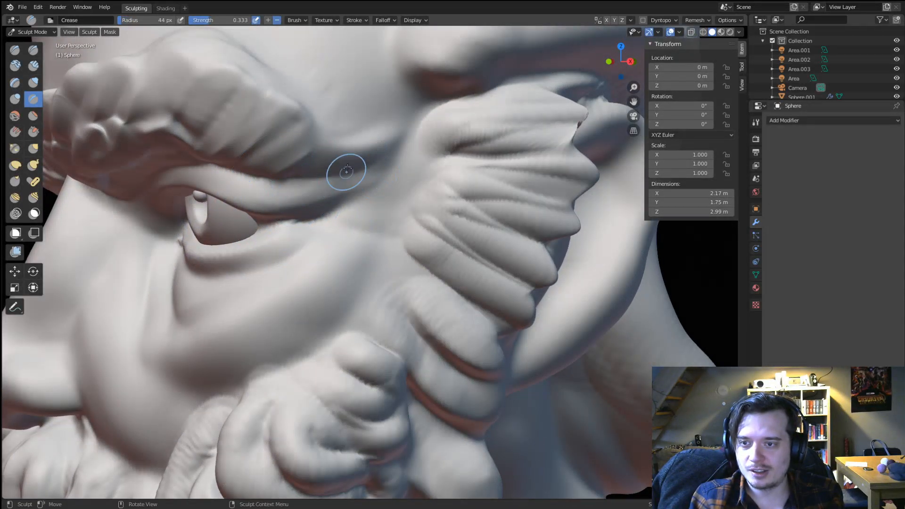
# Add crow's-feet wrinkles beside the same outer eye corner with the Crease brush at 44 px.
pyautogui.moveTo(348, 175)
pyautogui.mouseDown(button='middle')
pyautogui.moveTo(372, 159)
pyautogui.moveTo(363, 171)
pyautogui.mouseUp(button='middle')
pyautogui.moveTo(343, 198); pyautogui.dragTo(414, 165)
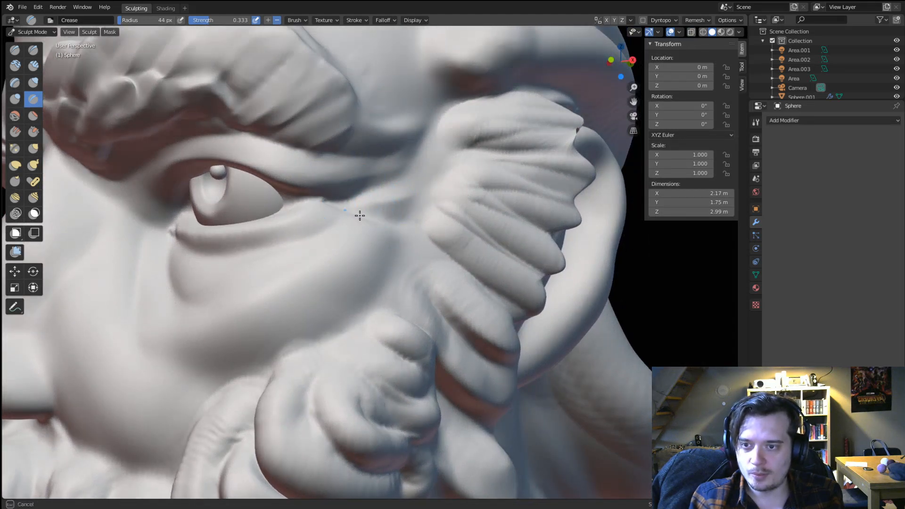
pyautogui.moveTo(360, 216); pyautogui.dragTo(376, 221)
# Refine the creases around the opposite eye with the Crease brush at 44 px.
pyautogui.moveTo(344, 224)
pyautogui.keyDown('ctrl'); pyautogui.mouseDown(button='middle')
pyautogui.moveTo(333, 265)
pyautogui.moveTo(369, 244)
pyautogui.mouseUp(button='middle'); pyautogui.keyUp('ctrl')
pyautogui.moveTo(309, 248); pyautogui.dragTo(370, 301, button='middle')
pyautogui.keyDown('ctrl'); pyautogui.moveTo(370, 302); pyautogui.dragTo(367, 271, button='middle'); pyautogui.keyUp('ctrl')
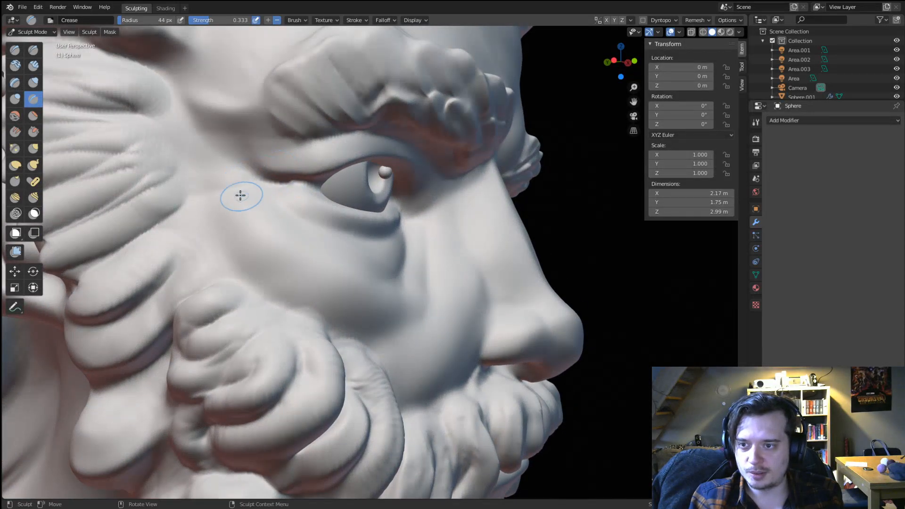
pyautogui.moveTo(330, 176); pyautogui.dragTo(319, 184)
pyautogui.keyDown('ctrl'); pyautogui.moveTo(321, 186); pyautogui.dragTo(316, 224, button='middle'); pyautogui.keyUp('ctrl')
pyautogui.moveTo(317, 224); pyautogui.dragTo(278, 213, button='middle')
pyautogui.keyDown('ctrl'); pyautogui.moveTo(278, 212); pyautogui.dragTo(310, 198, button='middle'); pyautogui.keyUp('ctrl')
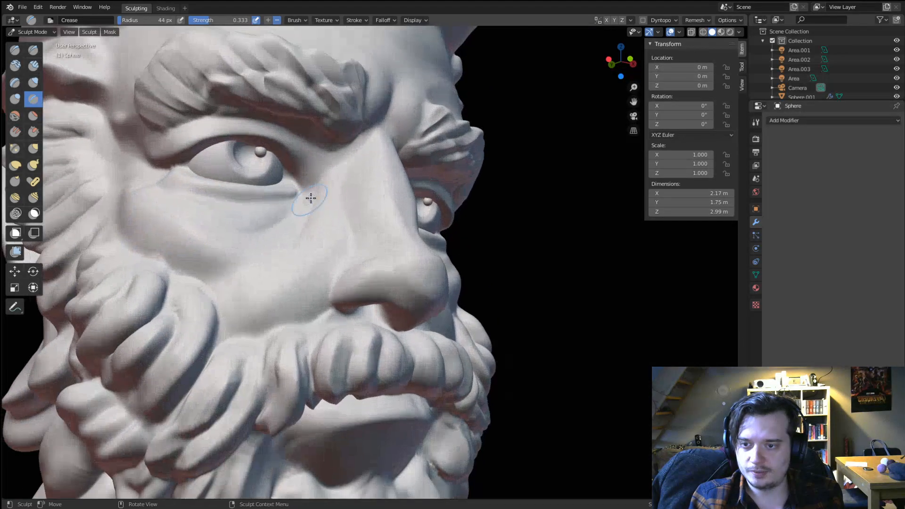
# Examine the eyes, nose, cheeks and sideburns from the front and both sides.
pyautogui.moveTo(359, 301); pyautogui.dragTo(251, 283, button='middle')
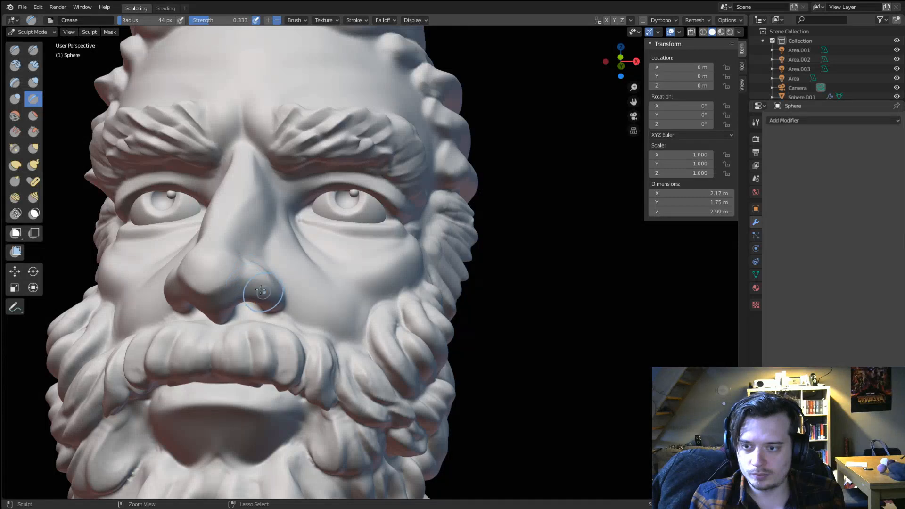
pyautogui.scroll(-1, 261, 290)
pyautogui.moveTo(288, 313); pyautogui.dragTo(357, 288, button='middle')
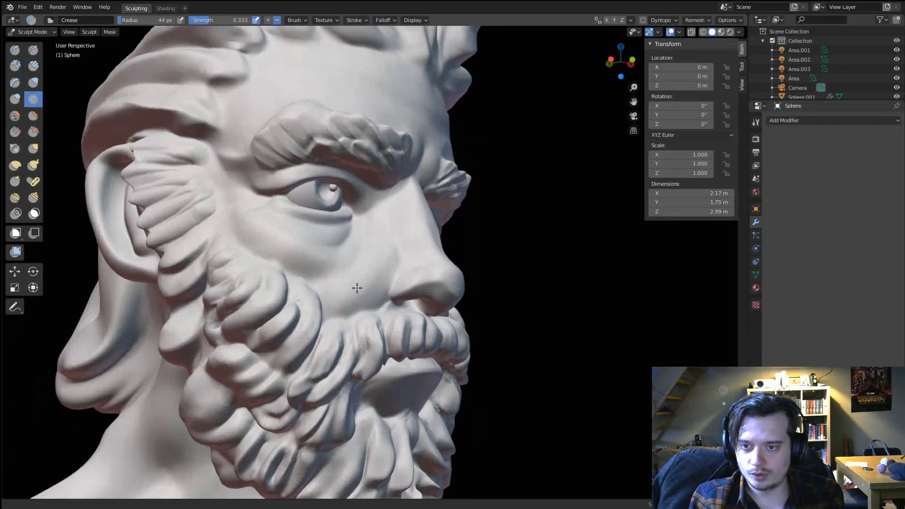
pyautogui.scroll(2, 357, 288)
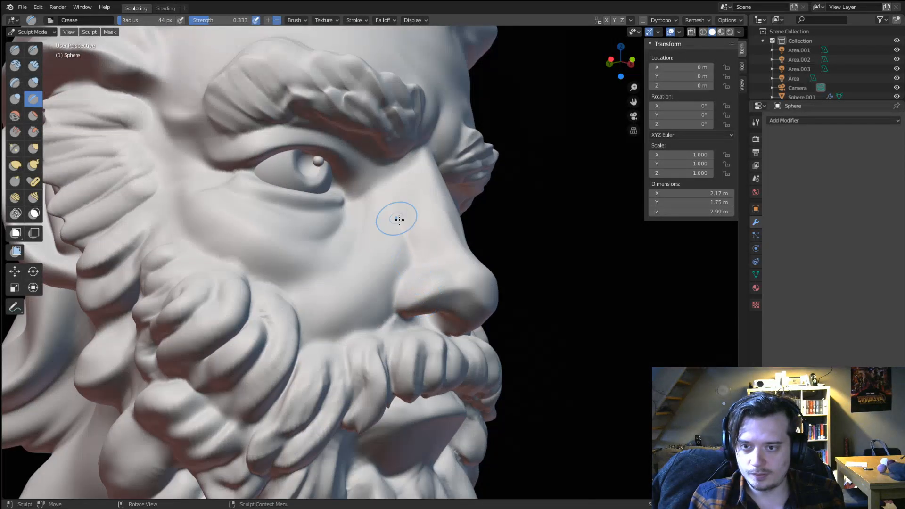
pyautogui.moveTo(399, 219); pyautogui.dragTo(332, 254, button='middle')
pyautogui.scroll(2, 249, 284)
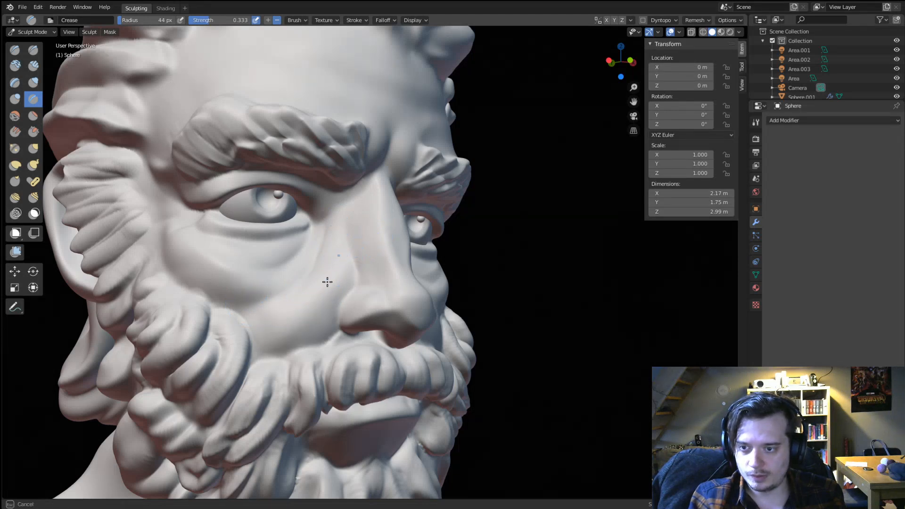
pyautogui.moveTo(327, 282)
pyautogui.mouseDown(button='middle')
pyautogui.moveTo(289, 287)
pyautogui.moveTo(276, 305)
pyautogui.moveTo(314, 300)
pyautogui.mouseUp(button='middle')
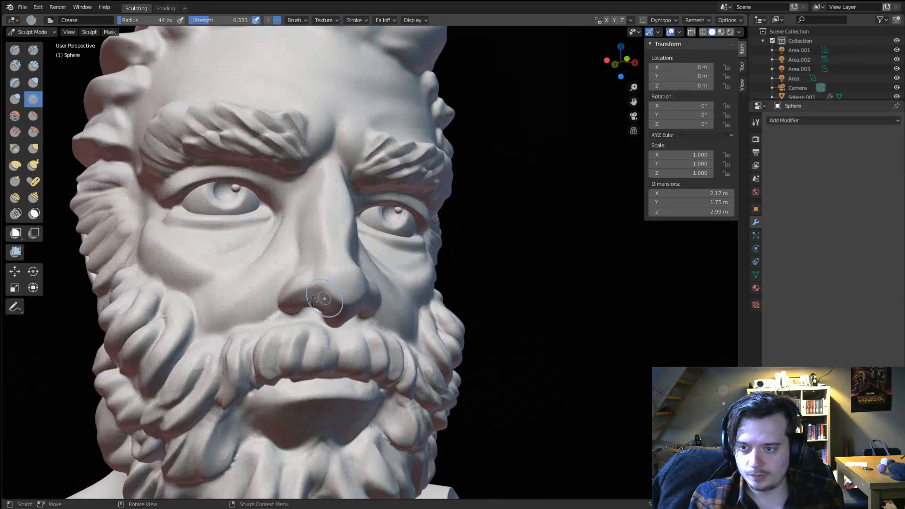
pyautogui.moveTo(220, 313)
pyautogui.mouseDown(button='middle')
pyautogui.moveTo(327, 266)
pyautogui.moveTo(302, 305)
pyautogui.moveTo(269, 264)
pyautogui.moveTo(338, 265)
pyautogui.moveTo(337, 242)
pyautogui.moveTo(350, 256)
pyautogui.mouseUp(button='middle')
pyautogui.scroll(-4, 338, 240)
pyautogui.scroll(4, 340, 255)
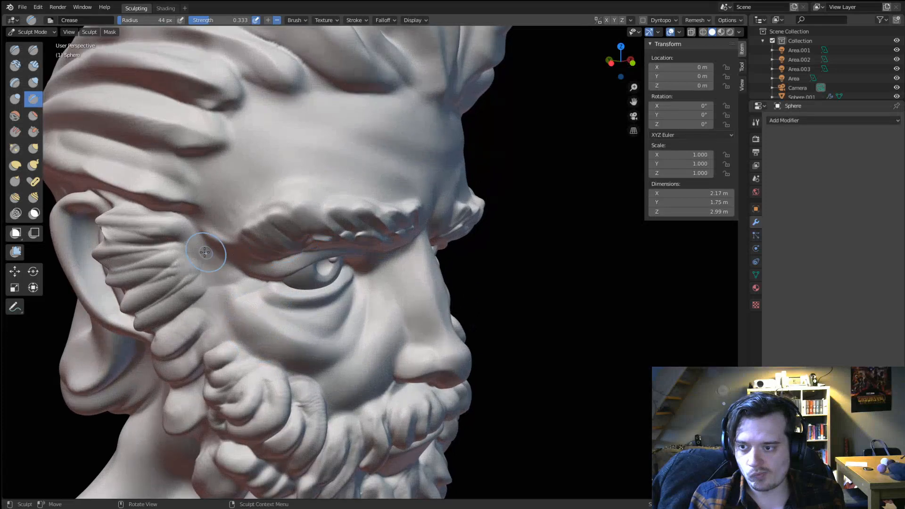
# Reduce the Crease brush to 29 px and sharpen the separations between the sideburn locks in front of the ear.
pyautogui.press('[')
pyautogui.press('[')
pyautogui.press('[')
pyautogui.press('[')
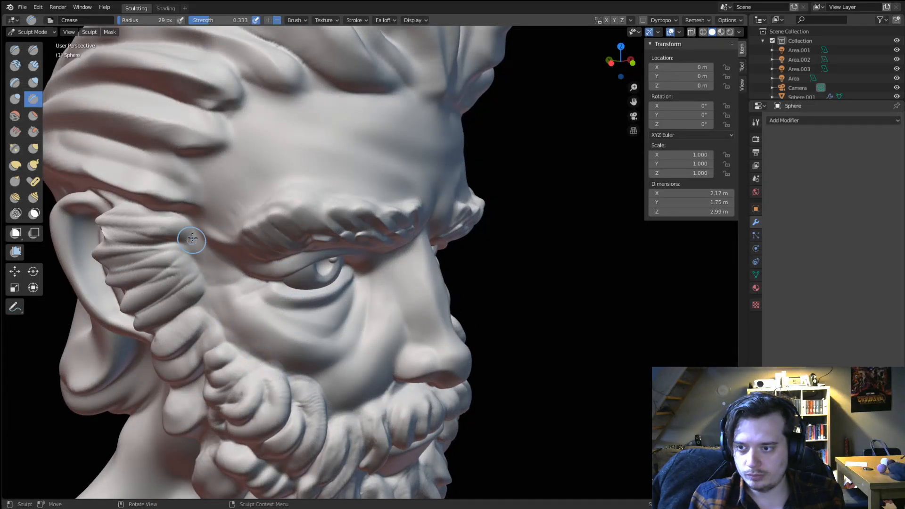
pyautogui.moveTo(144, 235)
pyautogui.mouseDown()
pyautogui.moveTo(141, 253)
pyautogui.moveTo(167, 266)
pyautogui.mouseUp()
pyautogui.keyDown('ctrl'); pyautogui.moveTo(133, 300); pyautogui.dragTo(175, 274); pyautogui.keyUp('ctrl')
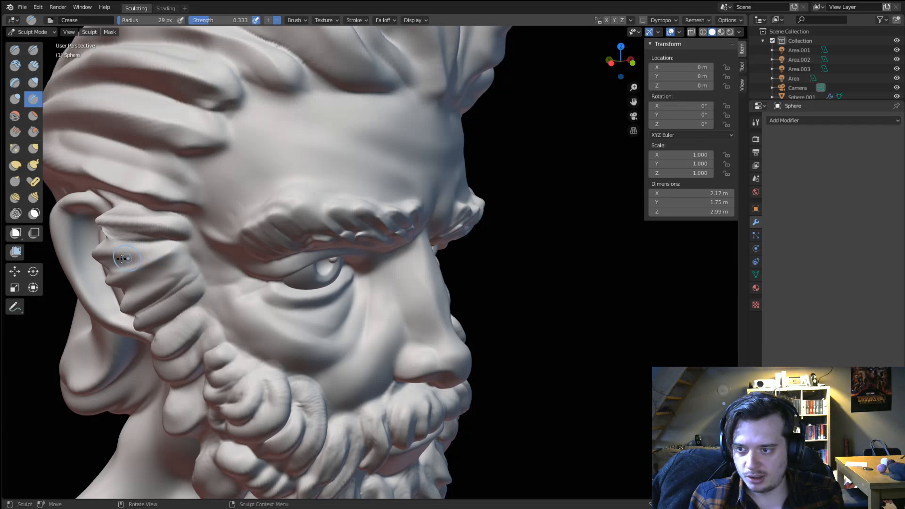
pyautogui.moveTo(121, 258); pyautogui.dragTo(184, 239)
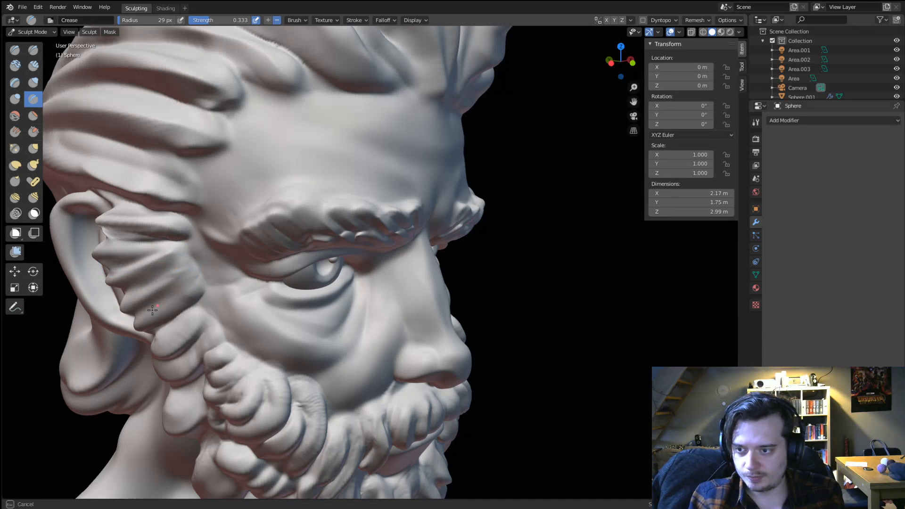
# Sharpen the separations between the sideburn locks in front of the opposite ear with the Crease brush at 29 px.
pyautogui.moveTo(262, 261); pyautogui.dragTo(450, 255, button='middle')
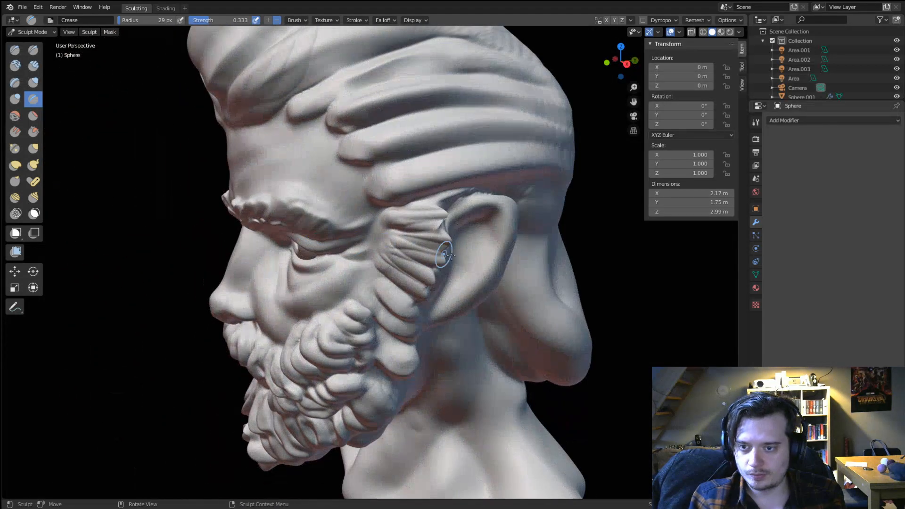
pyautogui.moveTo(393, 251); pyautogui.dragTo(427, 265)
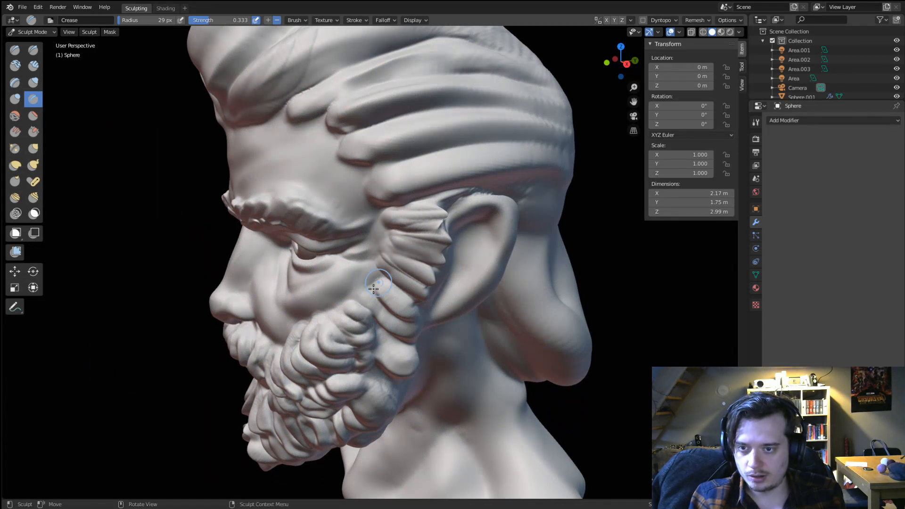
pyautogui.moveTo(477, 204); pyautogui.dragTo(172, 198, button='middle')
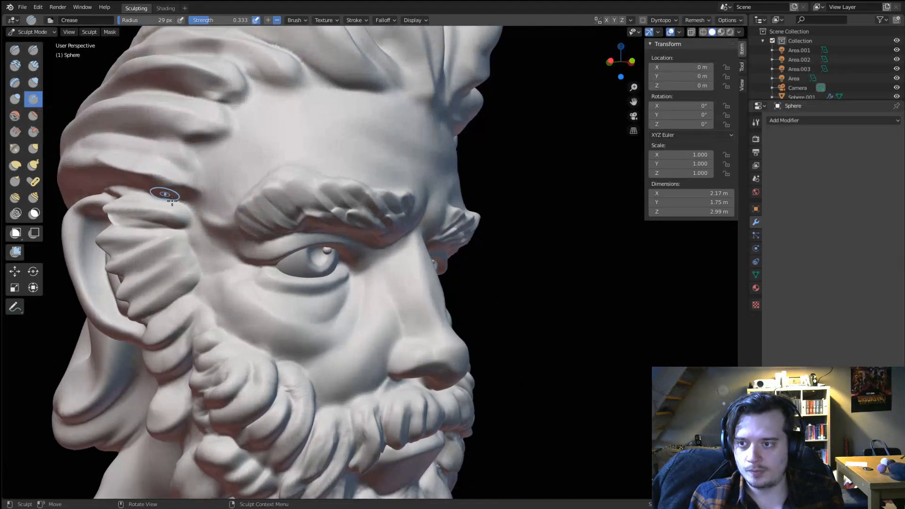
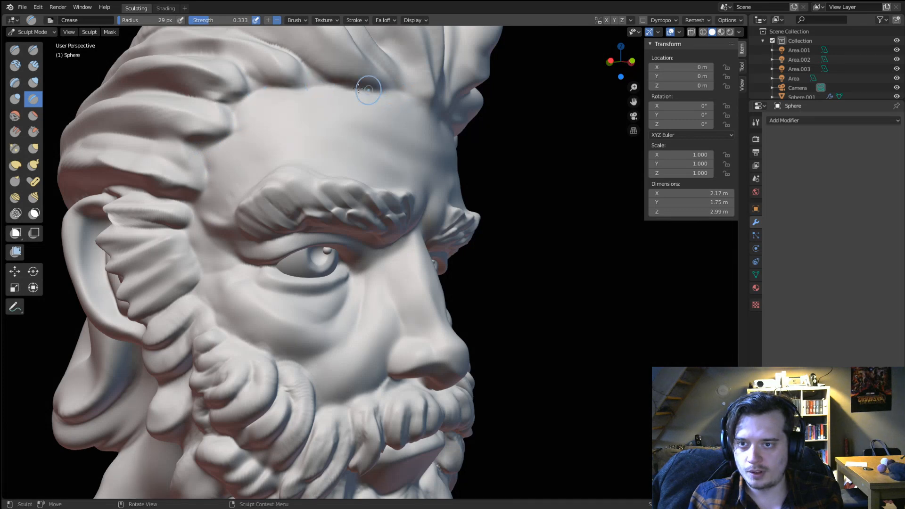
# Resize the Crease brush to 30 px and touch up the area beneath the eye.
pyautogui.scroll(-4, 417, 102)
pyautogui.moveTo(413, 105)
pyautogui.mouseDown(button='middle')
pyautogui.moveTo(362, 120)
pyautogui.moveTo(335, 154)
pyautogui.moveTo(337, 170)
pyautogui.moveTo(312, 175)
pyautogui.mouseUp(button='middle')
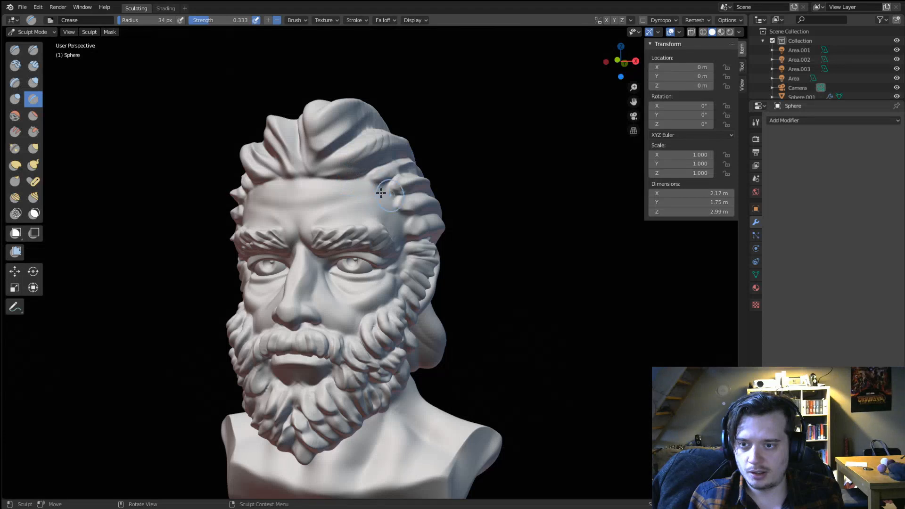
pyautogui.moveTo(426, 218); pyautogui.dragTo(480, 221, button='middle')
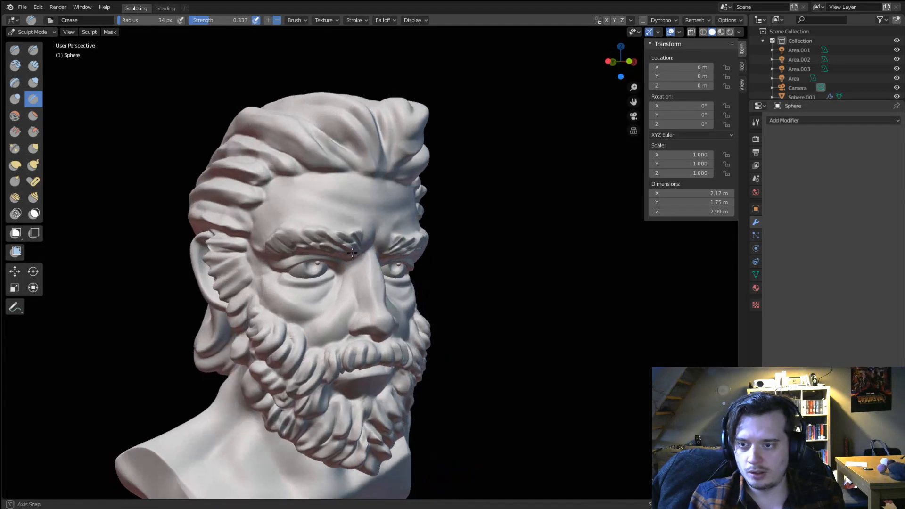
pyautogui.scroll(1, 352, 226)
pyautogui.moveTo(349, 225)
pyautogui.mouseDown(button='middle')
pyautogui.moveTo(355, 237)
pyautogui.moveTo(323, 189)
pyautogui.moveTo(346, 194)
pyautogui.moveTo(307, 189)
pyautogui.mouseUp(button='middle')
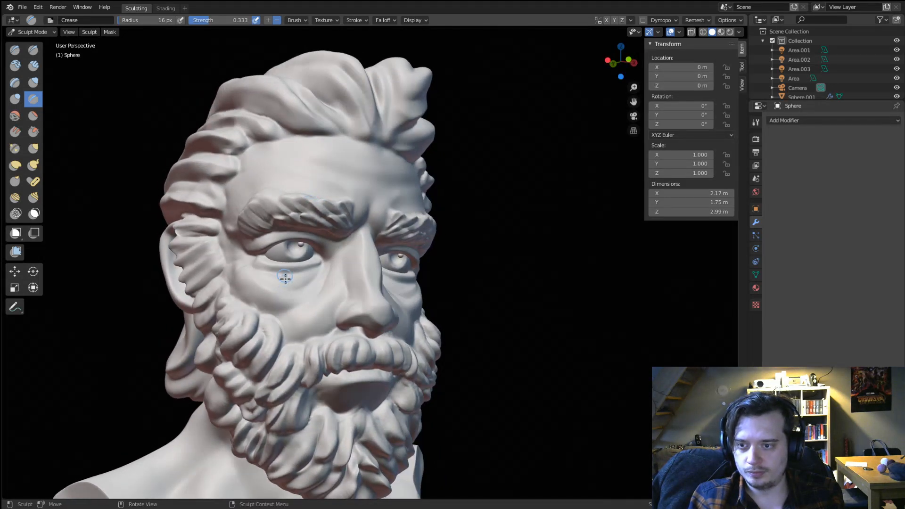
pyautogui.moveTo(281, 277); pyautogui.dragTo(275, 267, button='middle')
pyautogui.press('f')
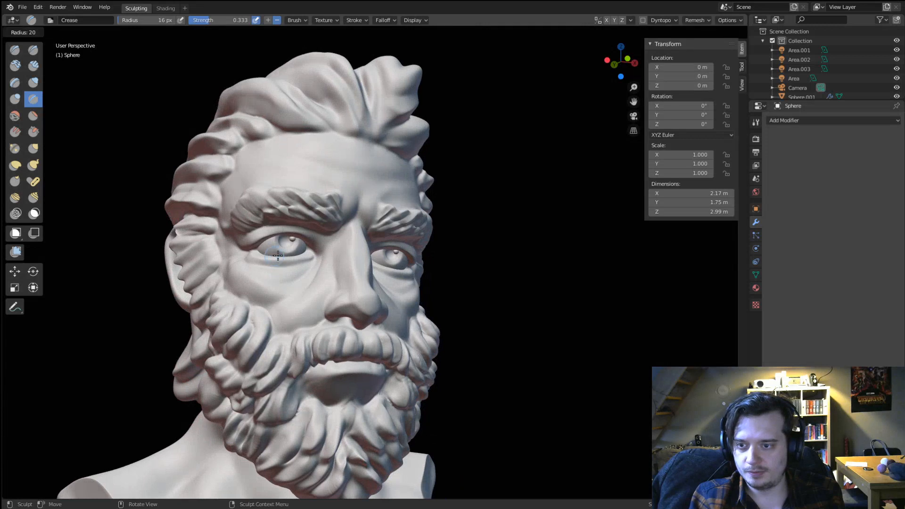
pyautogui.click(281, 259)
pyautogui.moveTo(285, 273); pyautogui.dragTo(285, 255)
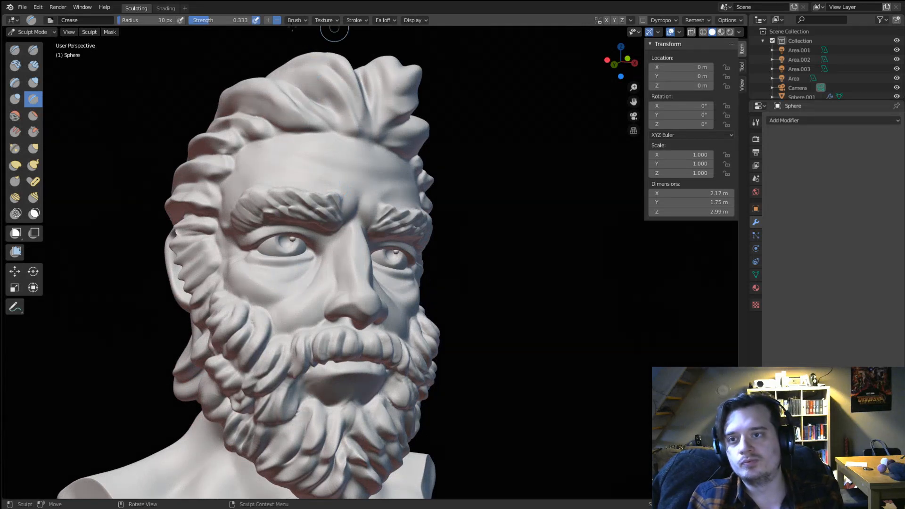
# Change the Crease brush falloff to Linear, reduce its radius to 17 px and crease along the same lower eyelid.
pyautogui.click(353, 20)
pyautogui.moveTo(387, 19)
pyautogui.click(383, 37)
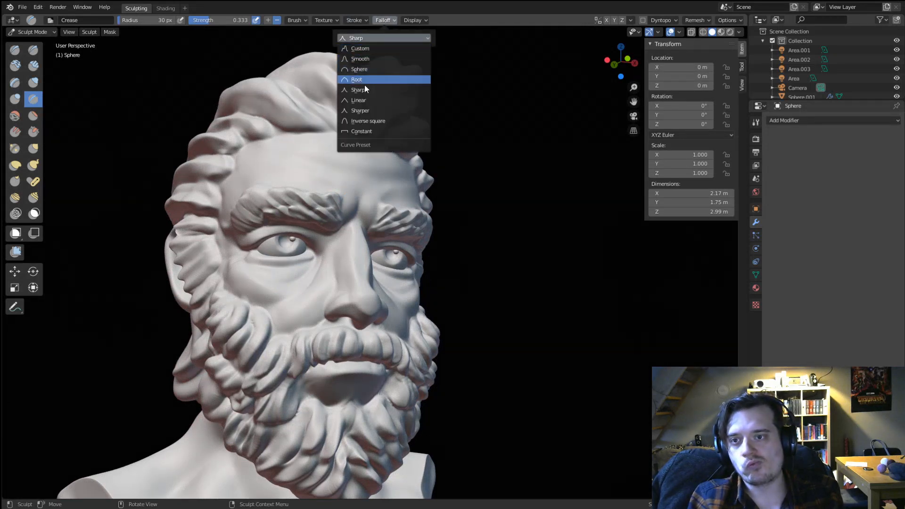
pyautogui.click(363, 98)
pyautogui.press('f')
pyautogui.click(267, 254)
pyautogui.moveTo(266, 253); pyautogui.dragTo(279, 254)
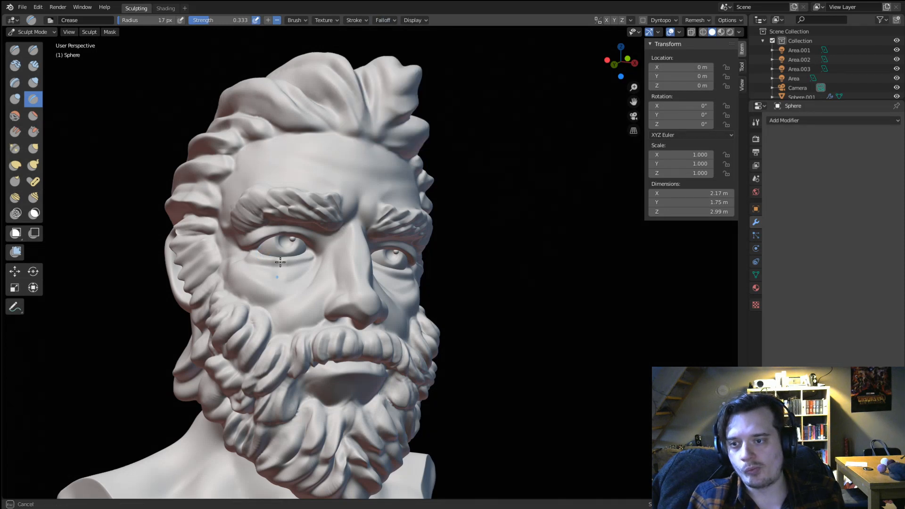
# Examine the eyes, eyebrows, forehead and nose up close from the side and front.
pyautogui.moveTo(280, 262); pyautogui.dragTo(334, 250, button='middle')
pyautogui.scroll(3, 419, 193)
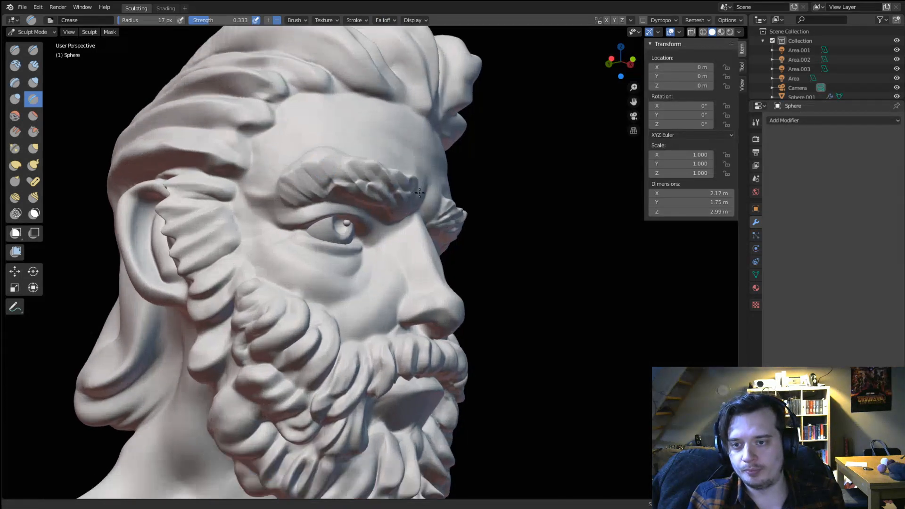
pyautogui.scroll(-2, 419, 192)
pyautogui.moveTo(428, 246); pyautogui.dragTo(320, 292, button='middle')
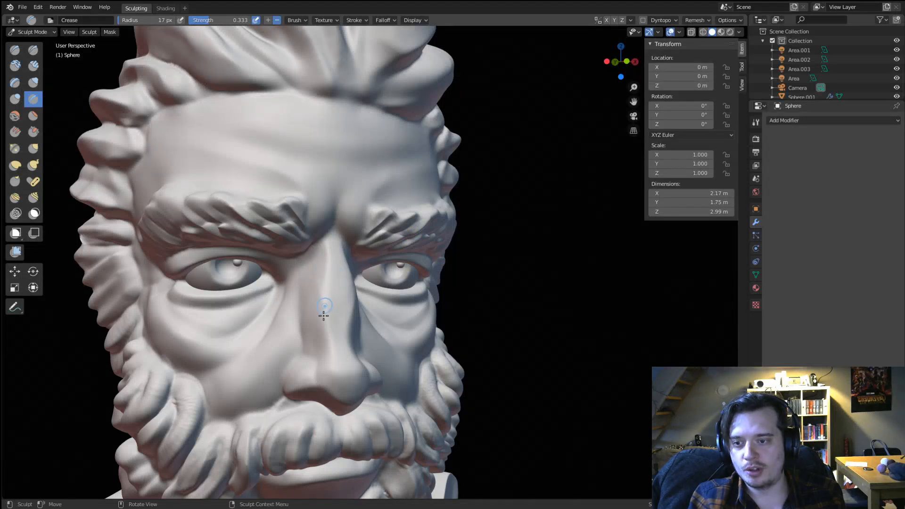
pyautogui.scroll(-3, 371, 216)
pyautogui.moveTo(331, 239)
pyautogui.mouseDown(button='middle')
pyautogui.moveTo(374, 267)
pyautogui.moveTo(329, 238)
pyautogui.mouseUp(button='middle')
pyautogui.scroll(4, 329, 237)
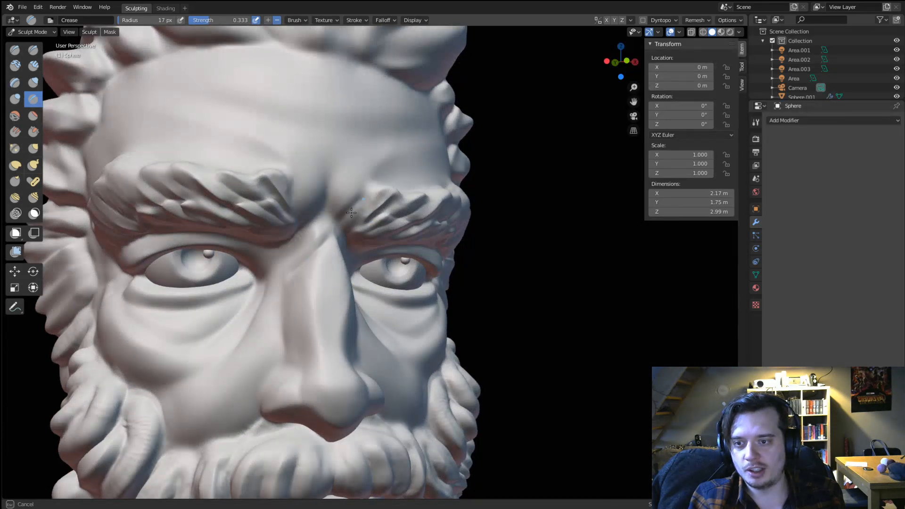
pyautogui.scroll(-1, 278, 306)
pyautogui.moveTo(317, 296); pyautogui.dragTo(185, 208, button='middle')
pyautogui.scroll(-3, 304, 307)
pyautogui.scroll(4, 325, 282)
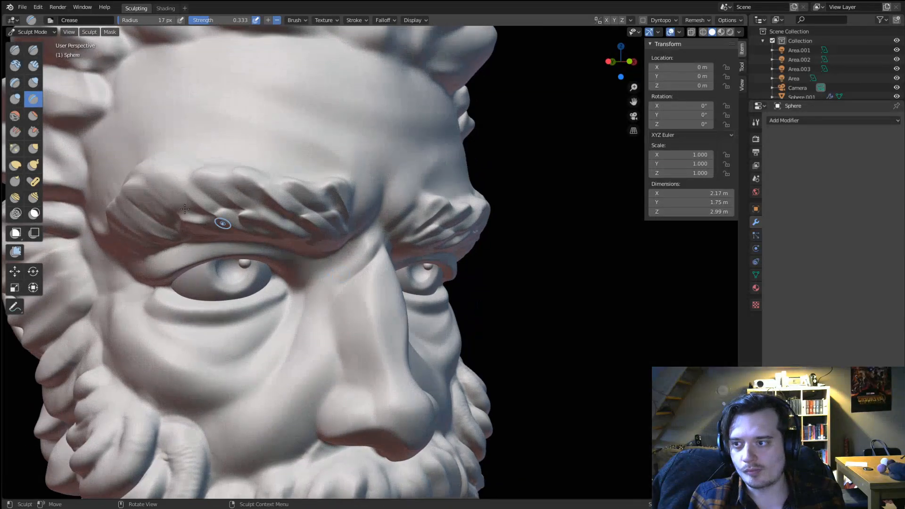
# Nudge the side of the upper nose bridge near the inner eye corner with the Grab brush at 90 px.
pyautogui.click(15, 149)
pyautogui.moveTo(292, 236); pyautogui.dragTo(307, 225, button='middle')
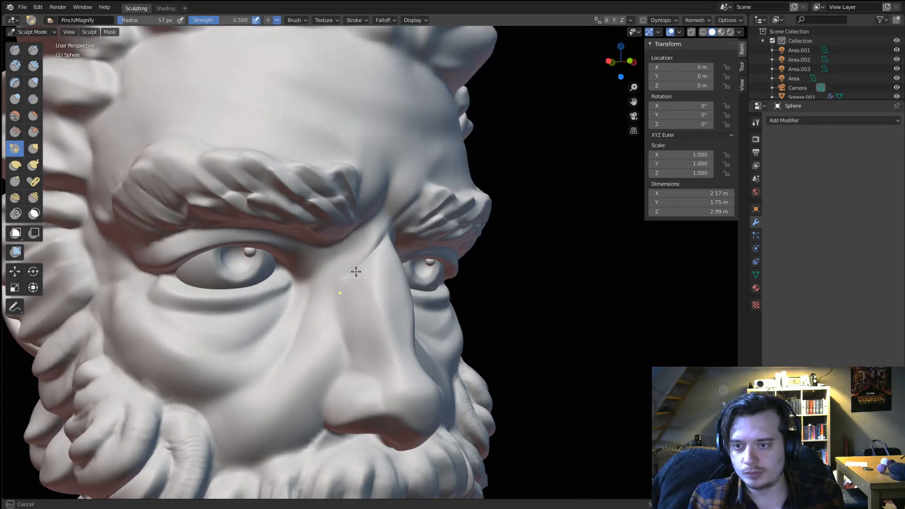
pyautogui.moveTo(356, 271); pyautogui.dragTo(367, 226, button='middle')
pyautogui.press('g')
pyautogui.scroll(2, 292, 278)
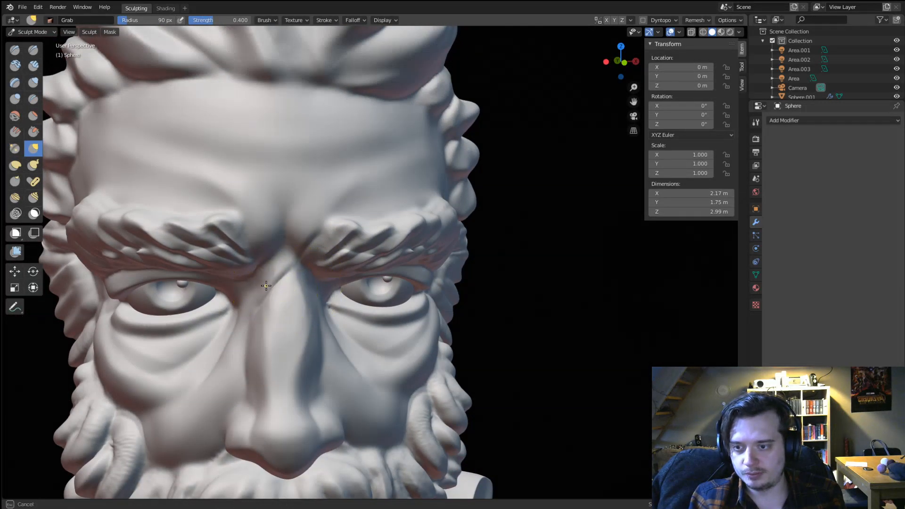
pyautogui.moveTo(264, 302); pyautogui.dragTo(267, 299)
pyautogui.moveTo(273, 283)
pyautogui.mouseDown(button='middle')
pyautogui.moveTo(339, 244)
pyautogui.moveTo(328, 306)
pyautogui.mouseUp(button='middle')
pyautogui.moveTo(328, 306)
pyautogui.mouseDown(button='middle')
pyautogui.moveTo(297, 309)
pyautogui.moveTo(276, 330)
pyautogui.moveTo(273, 323)
pyautogui.moveTo(268, 369)
pyautogui.moveTo(203, 366)
pyautogui.moveTo(196, 352)
pyautogui.moveTo(222, 359)
pyautogui.mouseUp(button='middle')
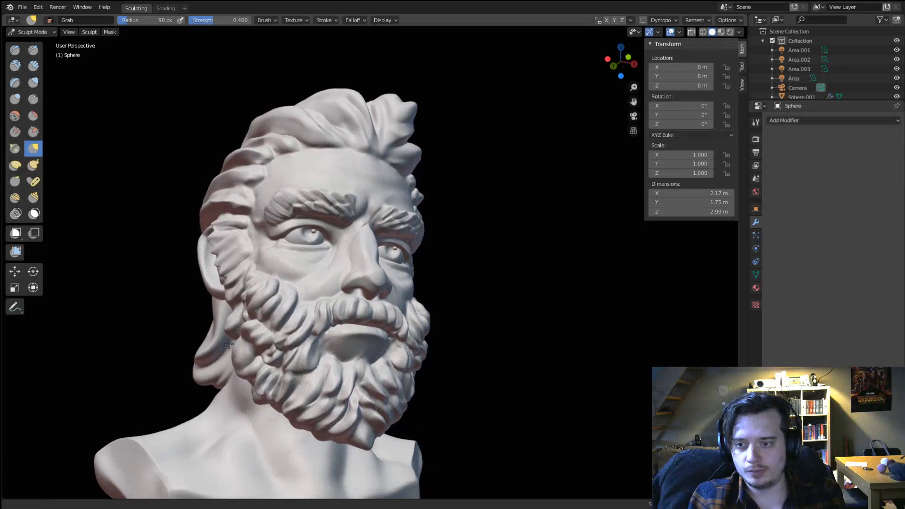
# Examine the cheek, eye and nose up close and the overall head shape from a distance.
pyautogui.scroll(5, 263, 281)
pyautogui.moveTo(263, 280); pyautogui.dragTo(127, 197, button='middle')
pyautogui.click(33, 116)
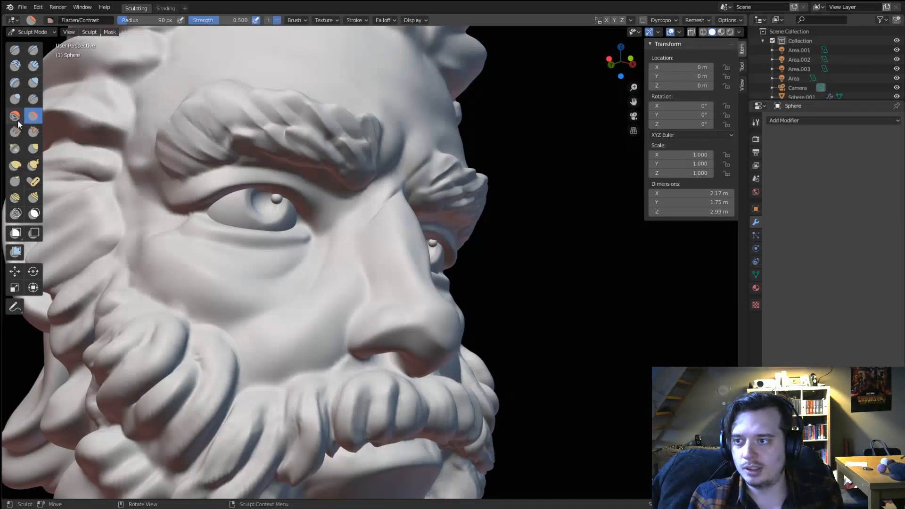
pyautogui.click(33, 132)
pyautogui.scroll(-8, 161, 128)
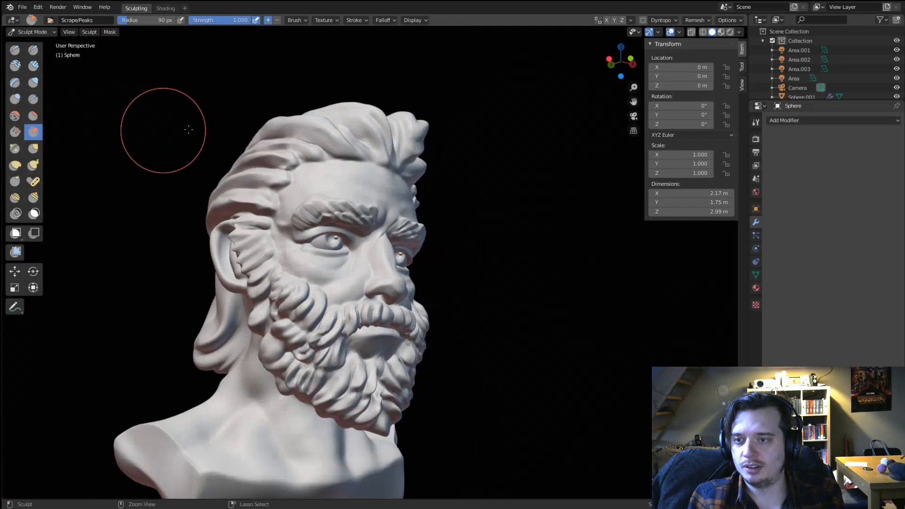
pyautogui.moveTo(162, 128); pyautogui.dragTo(247, 189, button='middle')
pyautogui.moveTo(370, 273)
pyautogui.mouseDown(button='middle')
pyautogui.moveTo(340, 257)
pyautogui.moveTo(277, 270)
pyautogui.moveTo(338, 246)
pyautogui.mouseUp(button='middle')
pyautogui.scroll(3, 324, 242)
# Choose the Grab brush and enlarge its radius to 146 px.
pyautogui.press('g')
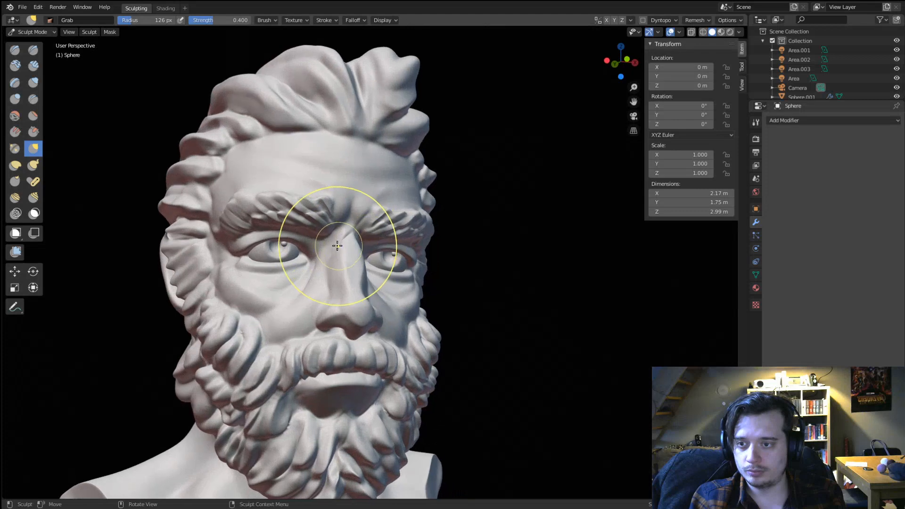
pyautogui.press('f')
pyautogui.click(276, 178)
pyautogui.moveTo(276, 176); pyautogui.dragTo(388, 193, button='middle')
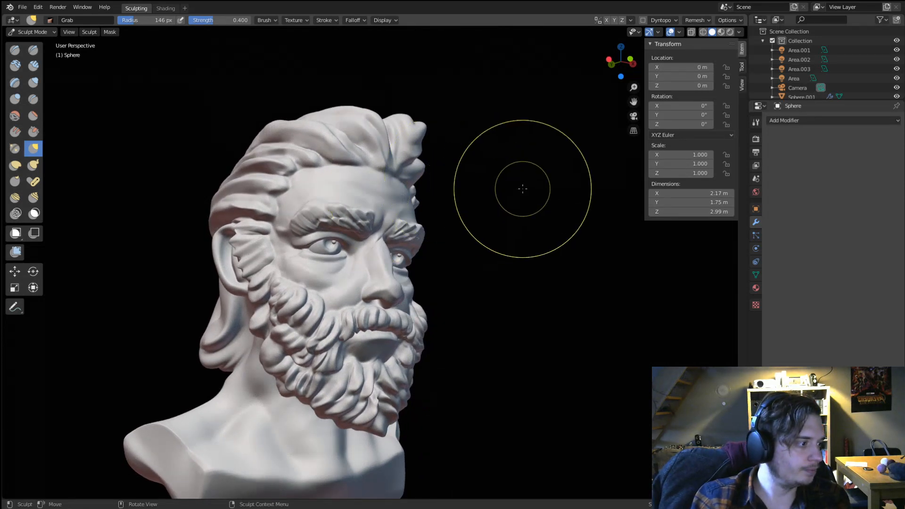
pyautogui.moveTo(493, 323)
pyautogui.mouseDown(button='middle')
pyautogui.moveTo(379, 293)
pyautogui.moveTo(438, 268)
pyautogui.mouseUp(button='middle')
# Switch from Sculpt Mode to Object Mode and show the scene through the camera in the Shading workspace.
pyautogui.click(32, 31)
pyautogui.scroll(-1, 438, 268)
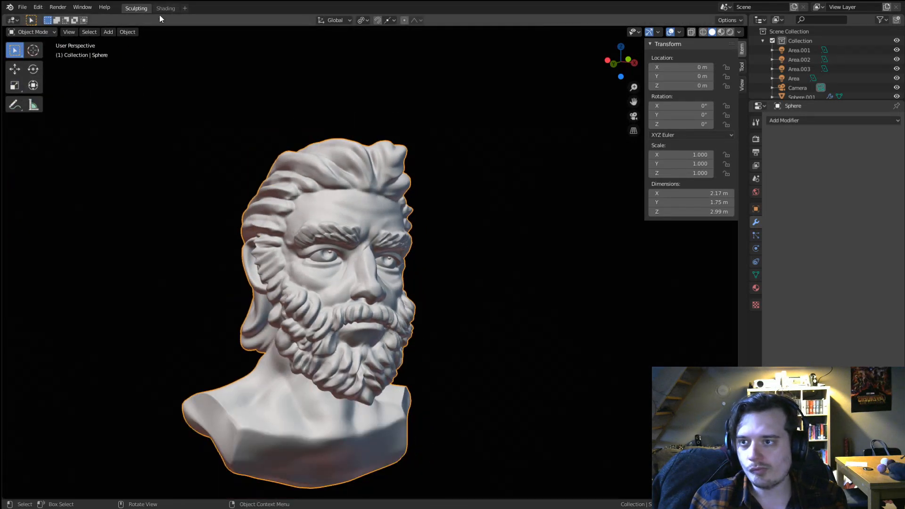
pyautogui.click(164, 8)
pyautogui.scroll(2, 456, 231)
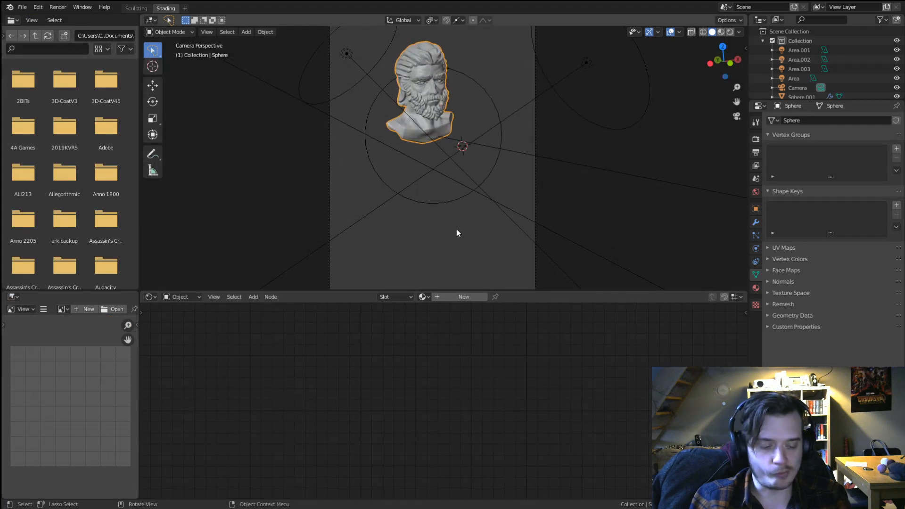
pyautogui.moveTo(456, 229); pyautogui.dragTo(397, 204, button='middle')
pyautogui.press('KP_0')
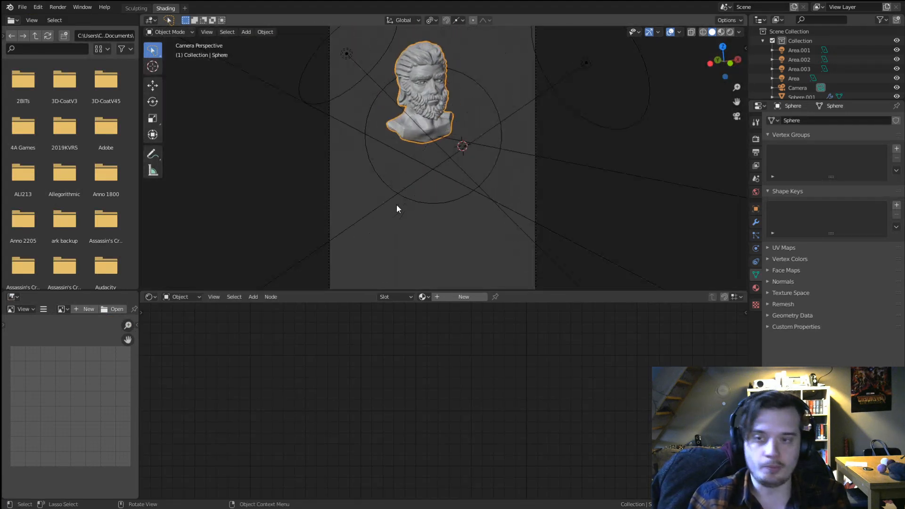
pyautogui.scroll(-2, 460, 156)
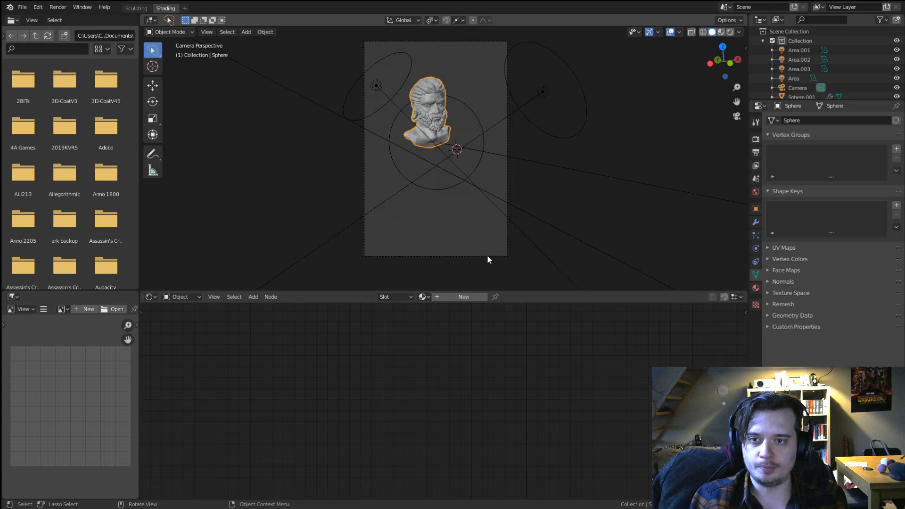
pyautogui.click(488, 256)
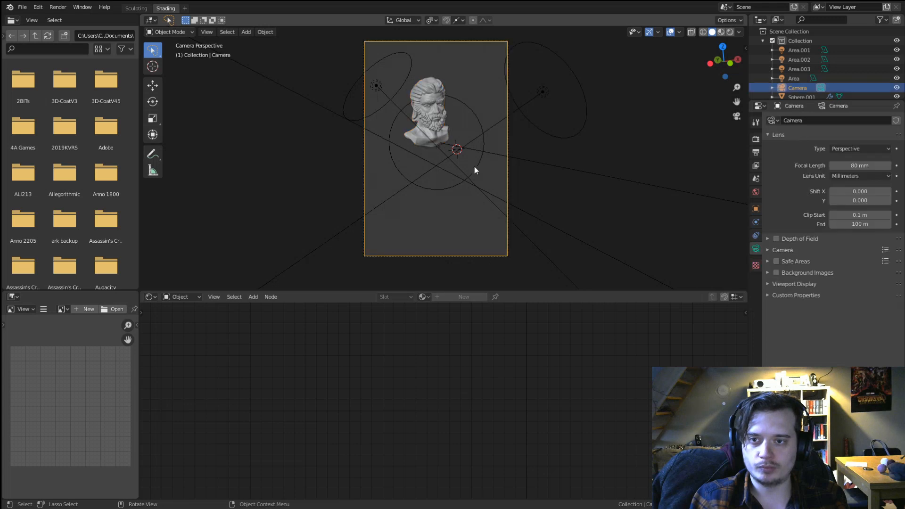
pyautogui.click(434, 133)
pyautogui.press('s')
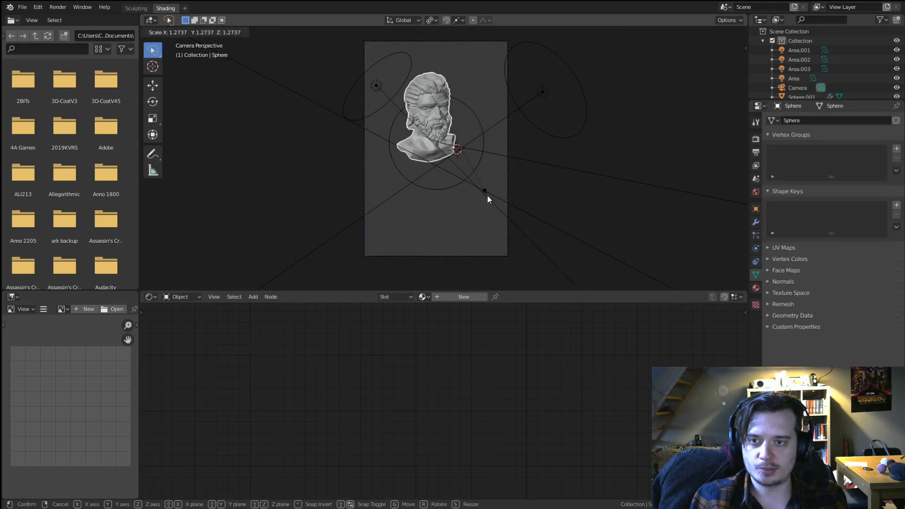
pyautogui.rightClick(487, 197)
pyautogui.click(469, 256)
pyautogui.press('g')
pyautogui.rightClick(433, 157)
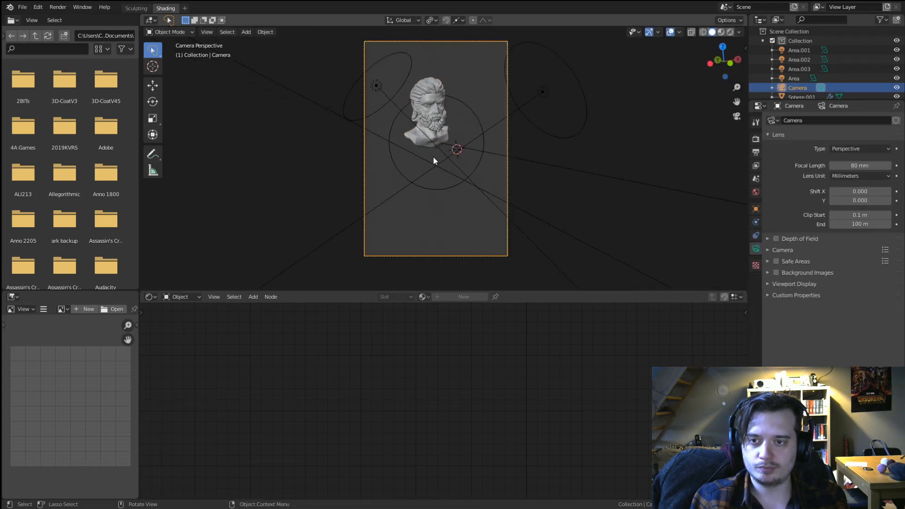
# Parent the eyeballs to the bust mesh using the Object parenting option.
pyautogui.click(446, 117)
pyautogui.scroll(2, 446, 117)
pyautogui.click(441, 111)
pyautogui.press('KP_Decimal')
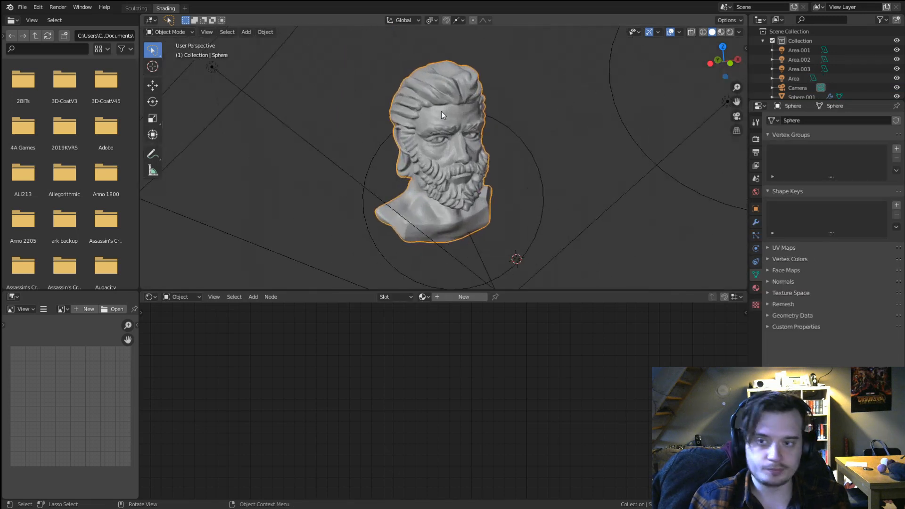
pyautogui.scroll(4, 441, 112)
pyautogui.click(438, 113)
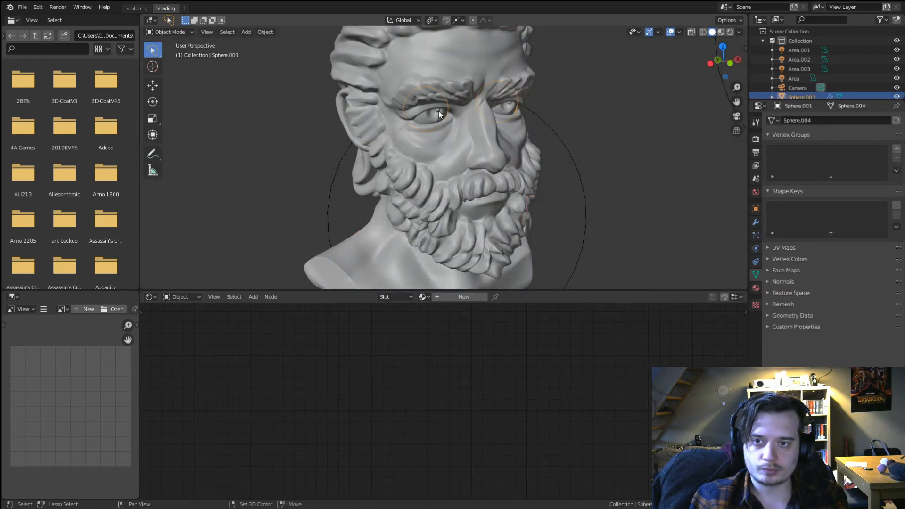
pyautogui.keyDown('shift'); pyautogui.click(473, 64); pyautogui.keyUp('shift')
pyautogui.hotkey('ctrl', 'p')
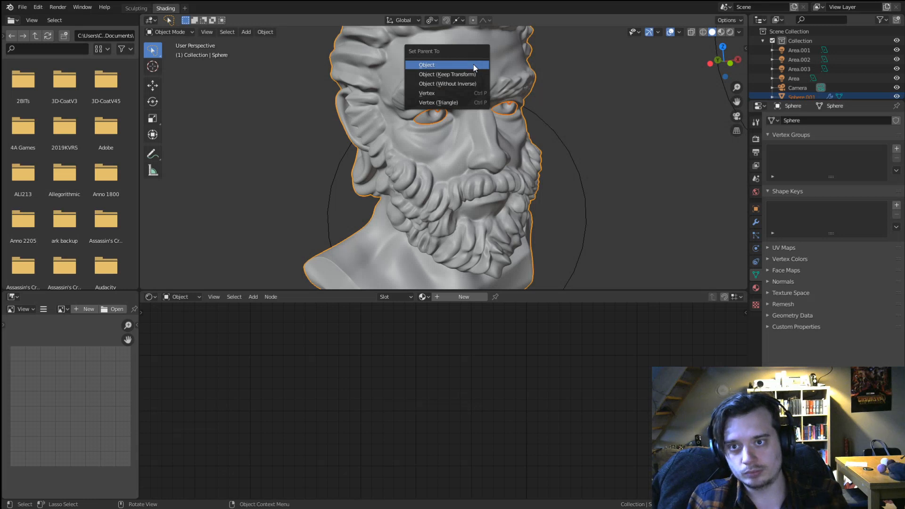
pyautogui.click(469, 64)
# Scale up the bust together with its eyes and position it in the upper middle of the camera frame.
pyautogui.scroll(-7, 487, 177)
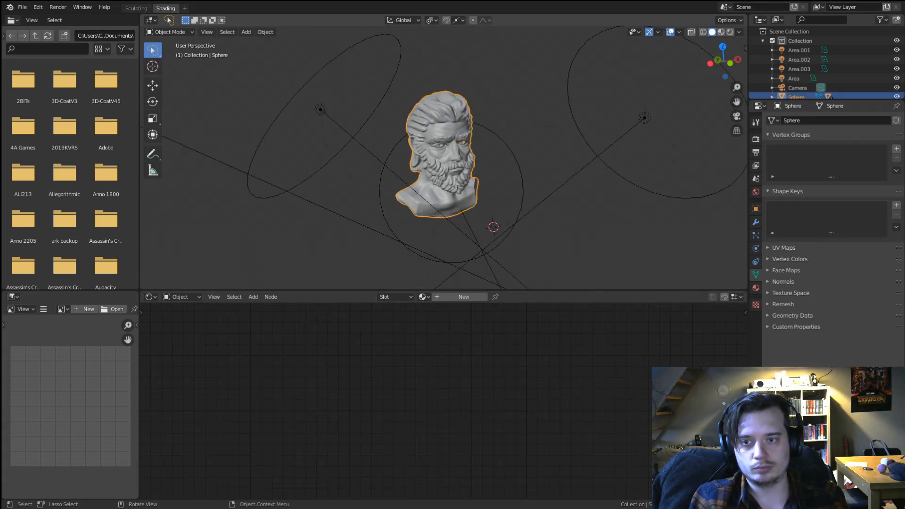
pyautogui.press('s')
pyautogui.click(642, 279)
pyautogui.press('g')
pyautogui.click(560, 209)
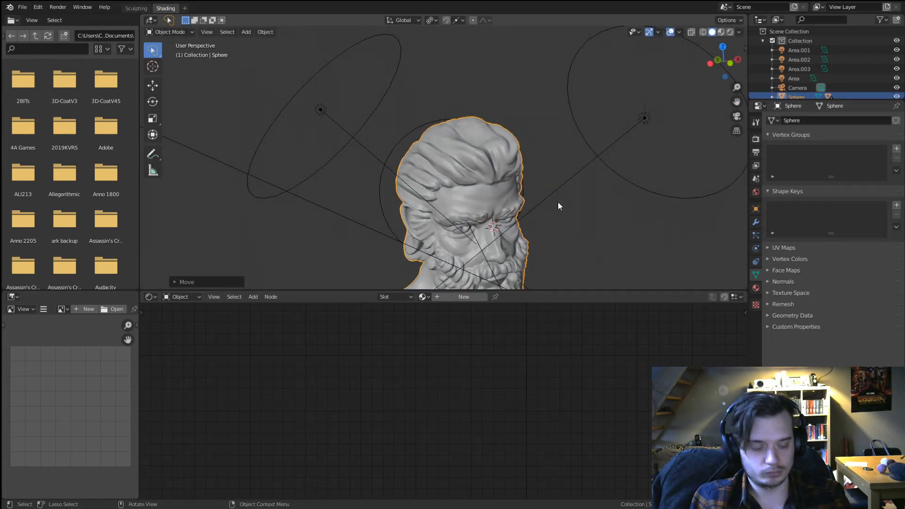
pyautogui.press('KP_0')
pyautogui.press('g')
pyautogui.click(538, 200)
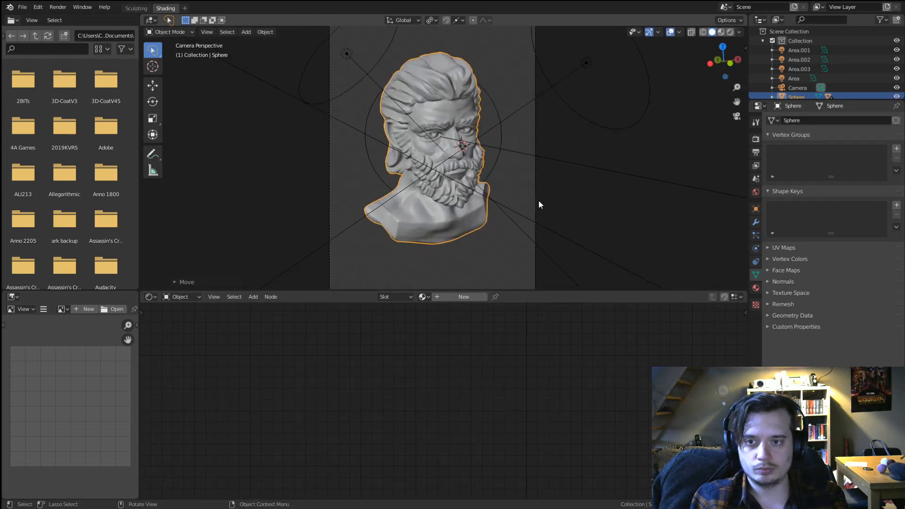
# Display the bust in the camera view with rendered viewport shading.
pyautogui.scroll(4, 538, 200)
pyautogui.scroll(-2, 555, 153)
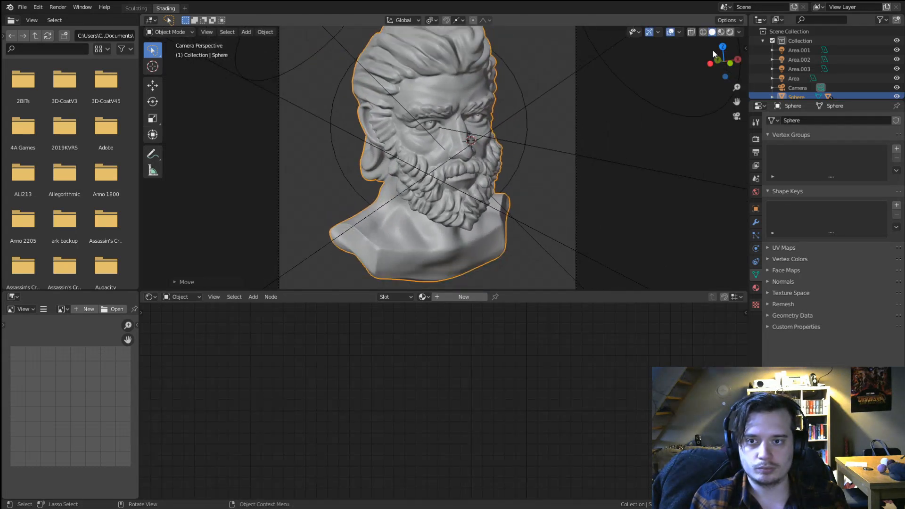
pyautogui.click(729, 32)
# Select the camera and align it to a new perspective view of the bust.
pyautogui.click(578, 206)
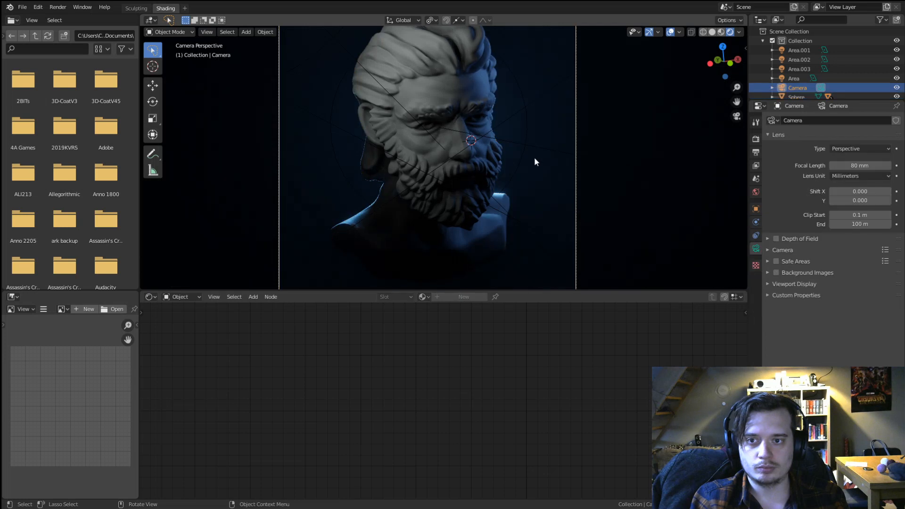
pyautogui.moveTo(525, 148); pyautogui.dragTo(539, 175, button='middle')
pyautogui.scroll(3, 505, 163)
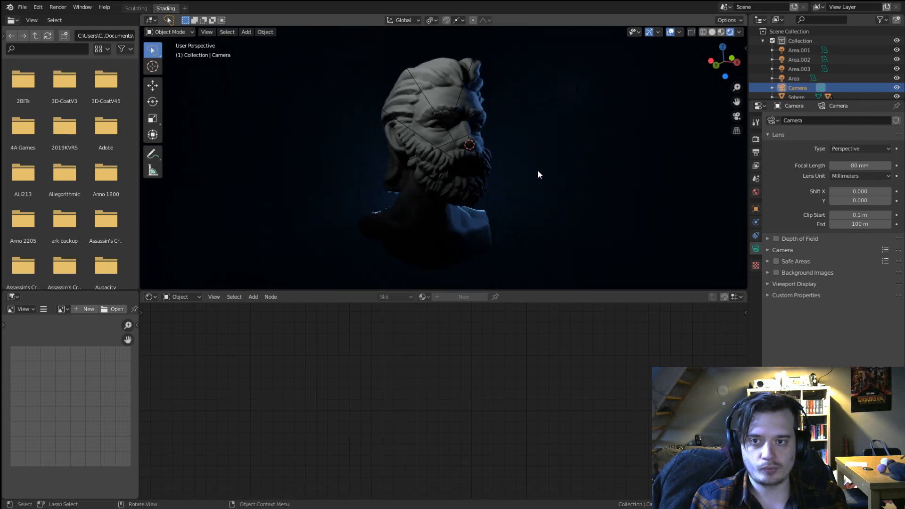
pyautogui.press('ctrl+alt+KP_0')
# Move the camera back along its local Z axis and shift it until the whole bust is framed with space around it.
pyautogui.press('g')
pyautogui.press('z')
pyautogui.press('z')
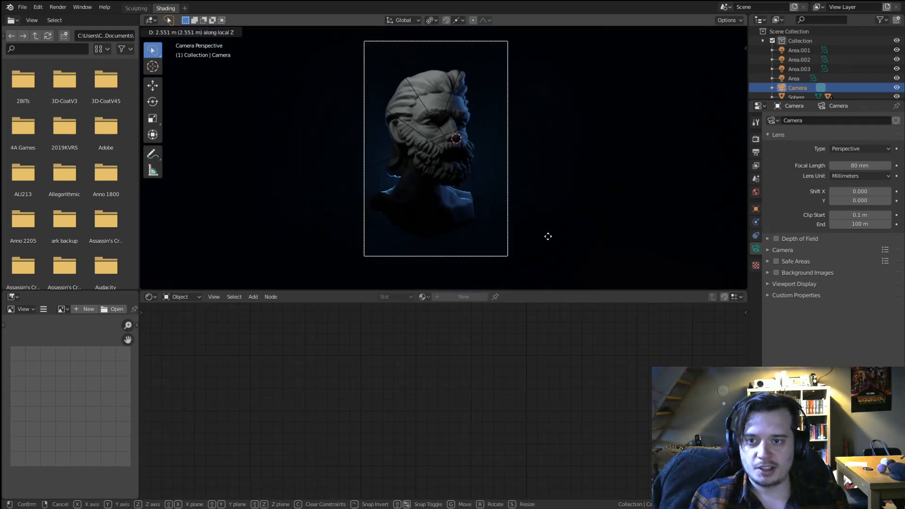
pyautogui.click(548, 237)
pyautogui.press('g')
pyautogui.click(533, 250)
pyautogui.press('g')
pyautogui.press('z')
pyautogui.press('z')
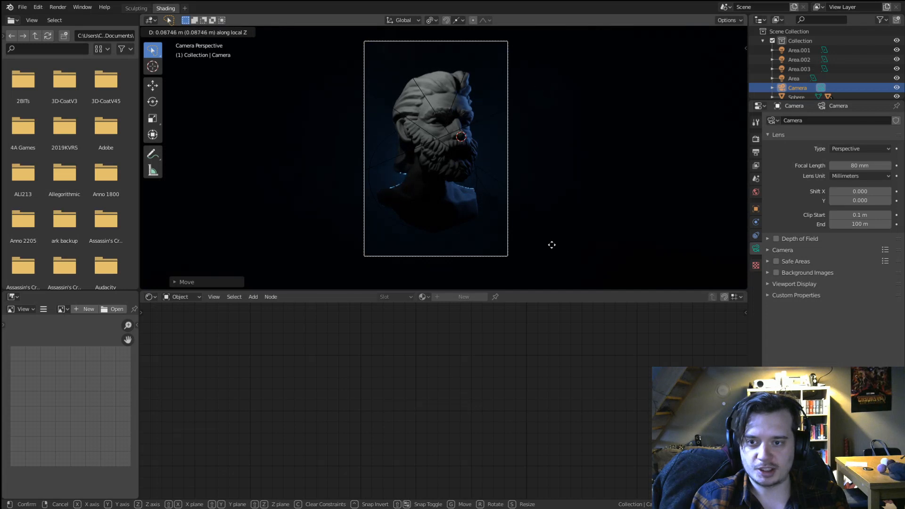
pyautogui.click(551, 244)
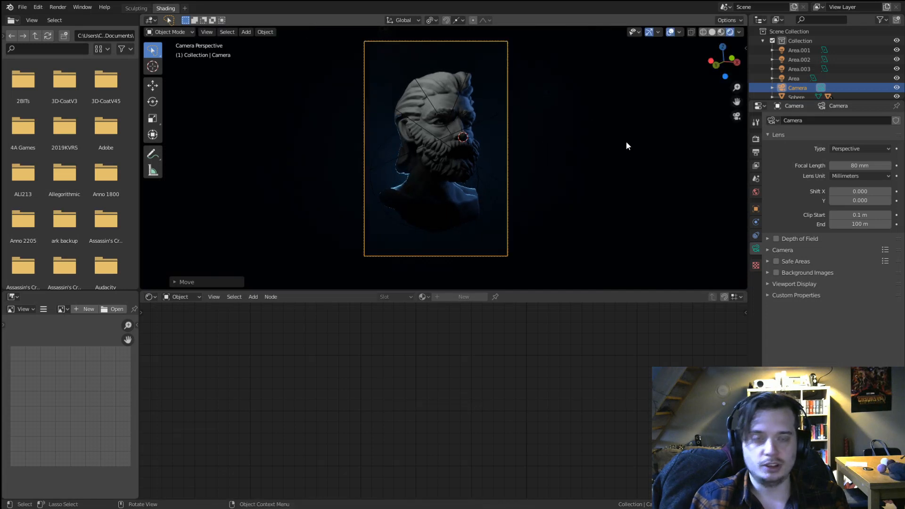
# Delete the 0 W area light Area.003 from the scene.
pyautogui.click(392, 102)
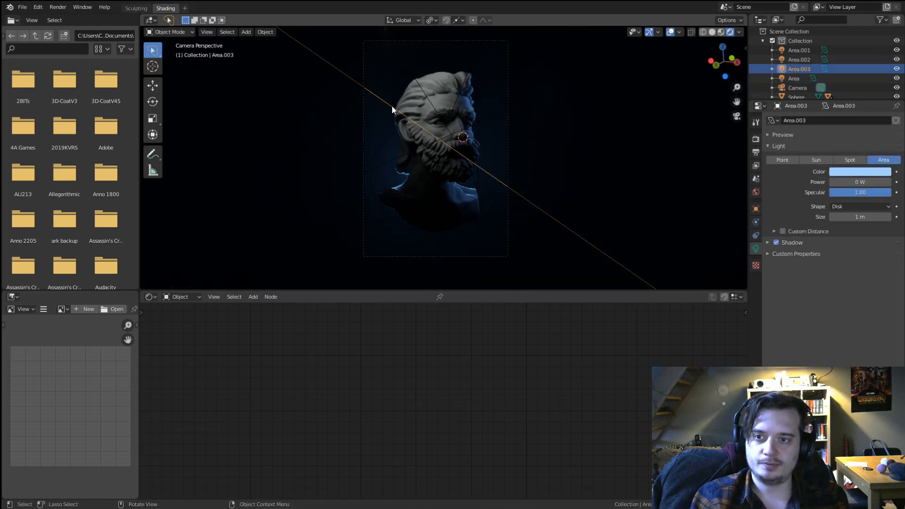
pyautogui.press('g')
pyautogui.click(625, 223)
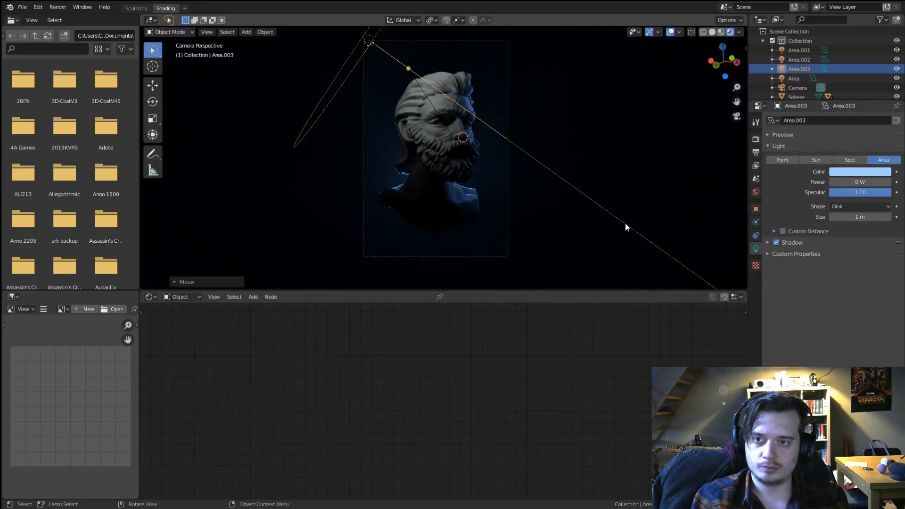
pyautogui.moveTo(420, 118); pyautogui.dragTo(505, 191, button='middle')
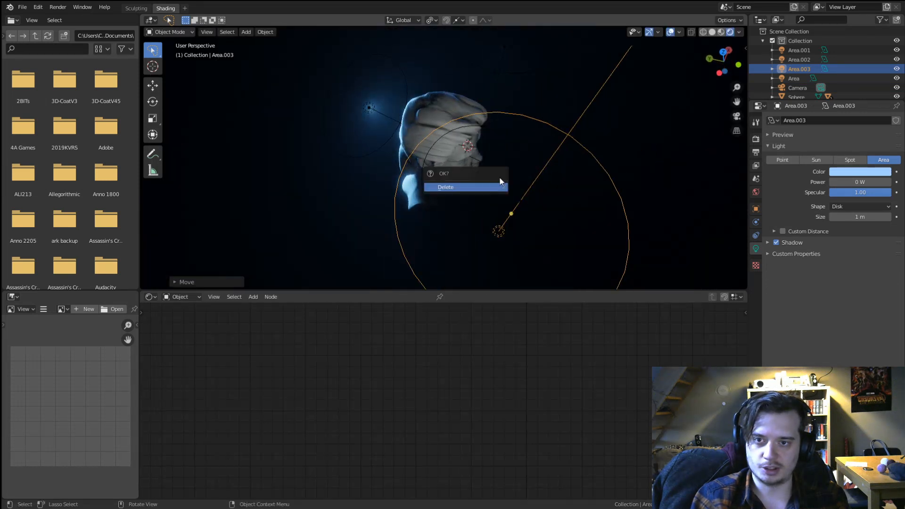
pyautogui.click(500, 187)
# Reposition the blue area light Area.002 relative to the bust, checking its placement from different angles.
pyautogui.click(509, 46)
pyautogui.moveTo(578, 196); pyautogui.dragTo(471, 127, button='middle')
pyautogui.press('g')
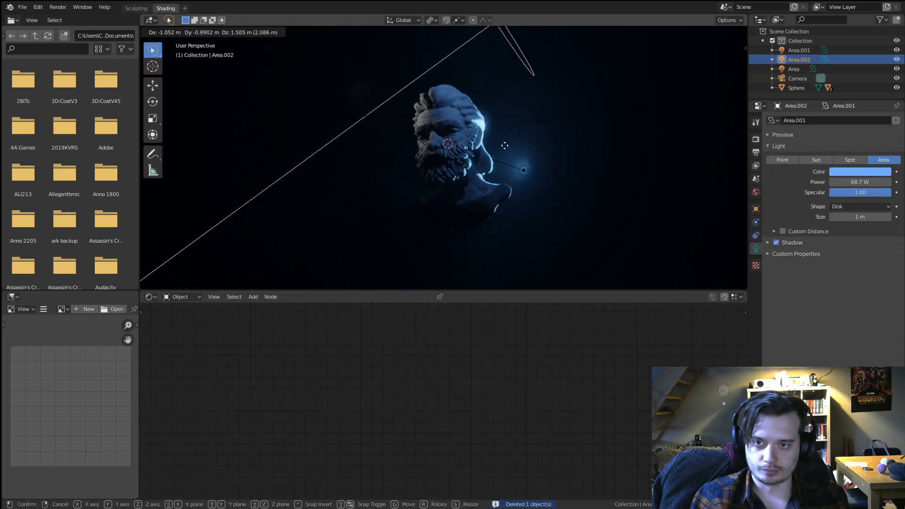
pyautogui.click(509, 144)
pyautogui.moveTo(464, 161); pyautogui.dragTo(503, 180, button='middle')
pyautogui.press('g')
pyautogui.click(160, 112)
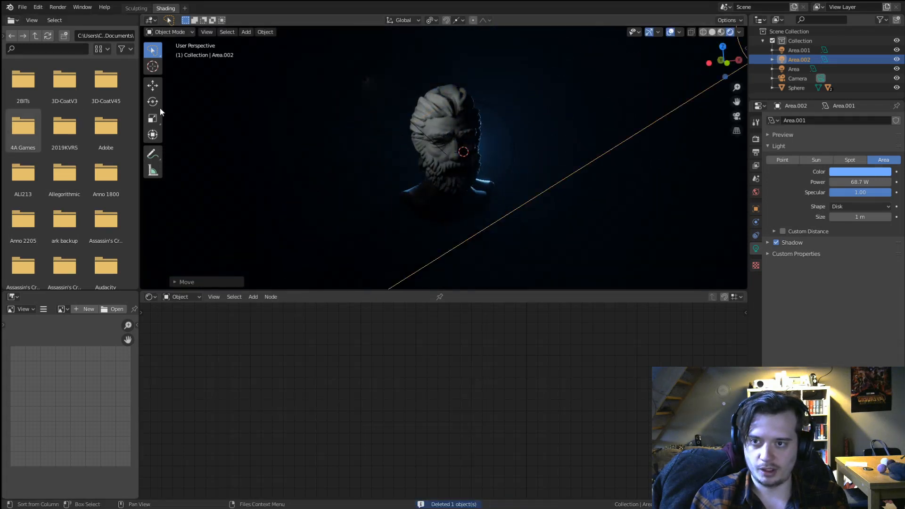
# Move the white light named Area above the bust and rotate it to shine down on the head.
pyautogui.click(368, 81)
pyautogui.press('g')
pyautogui.click(503, 30)
pyautogui.press('r')
pyautogui.click(447, 174)
pyautogui.press('g')
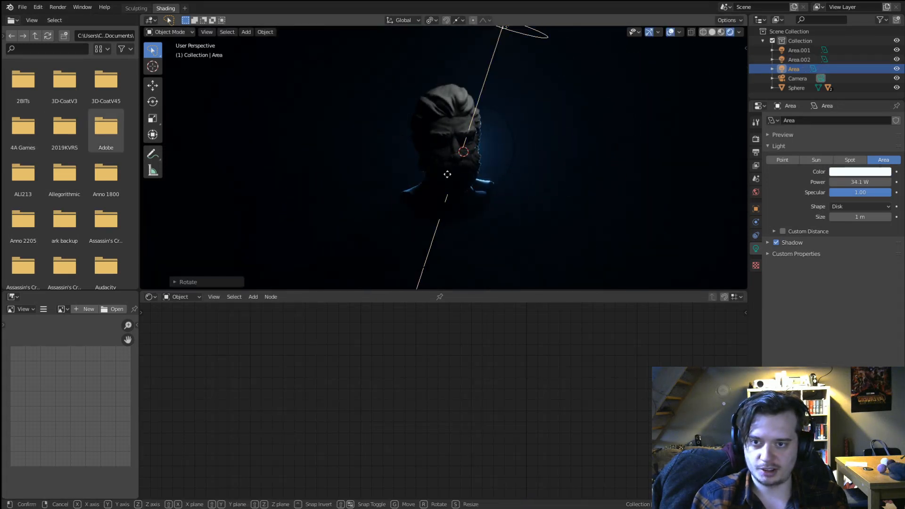
pyautogui.click(485, 176)
# Rotate and shift the white area light again from another angle, and check the lighting through the camera.
pyautogui.moveTo(473, 164); pyautogui.dragTo(377, 168, button='middle')
pyautogui.press('r')
pyautogui.click(427, 172)
pyautogui.press('g')
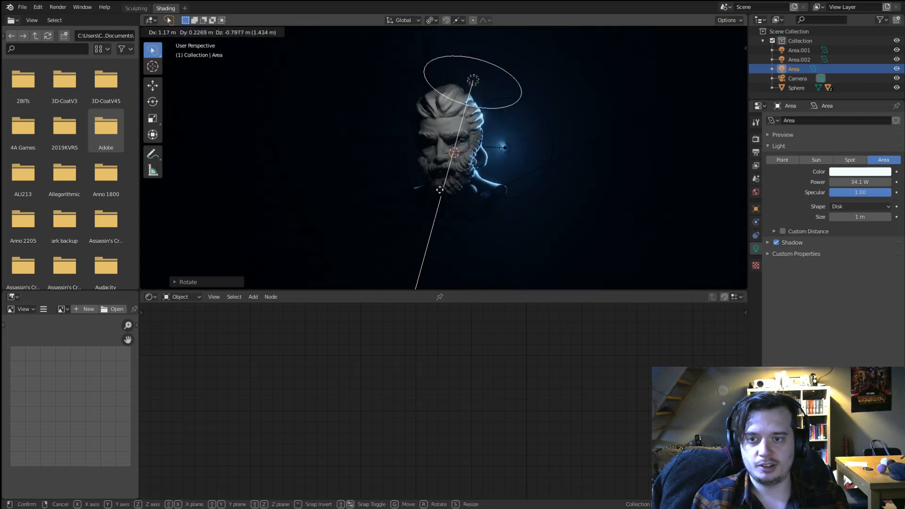
pyautogui.click(440, 190)
pyautogui.scroll(2, 440, 191)
pyautogui.moveTo(440, 190); pyautogui.dragTo(436, 170, button='middle')
pyautogui.press('KP_0')
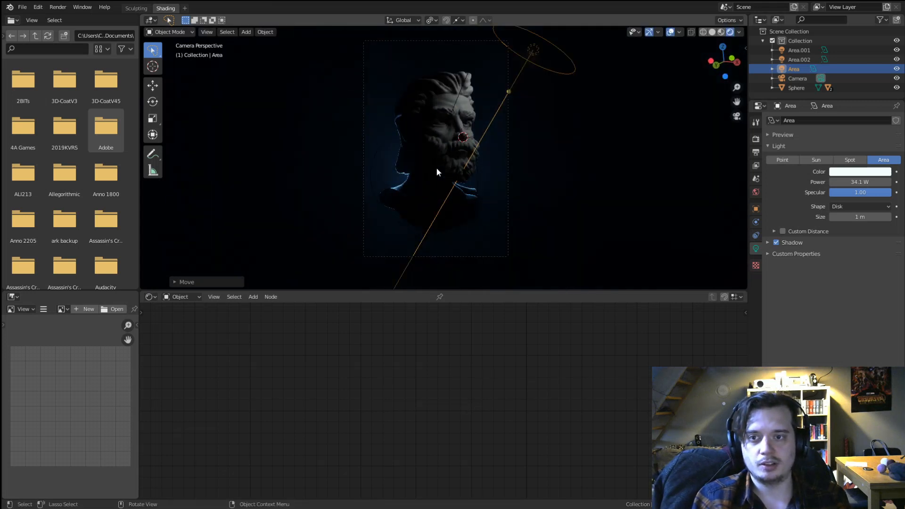
# Place the white area light on the face side of the bust, aim it at the face and set its power to 89.4 W.
pyautogui.scroll(2, 437, 170)
pyautogui.press('r')
pyautogui.click(518, 146)
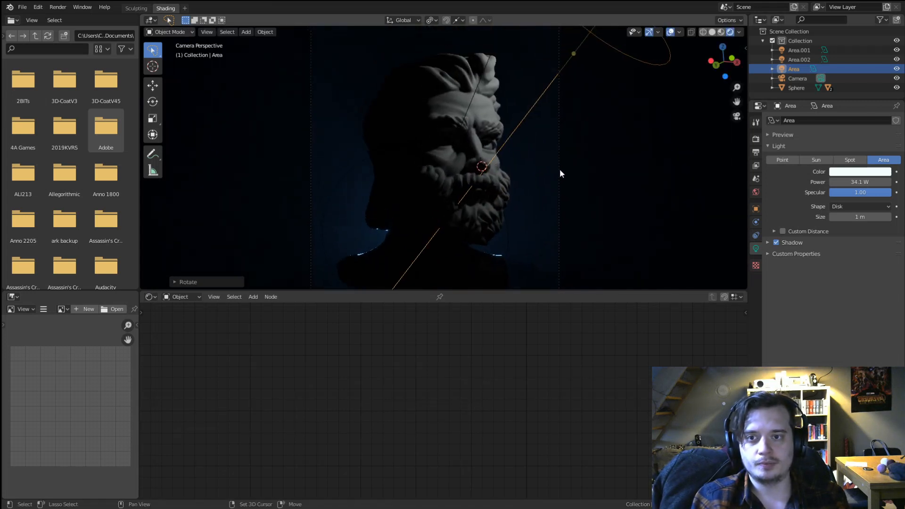
pyautogui.press('r')
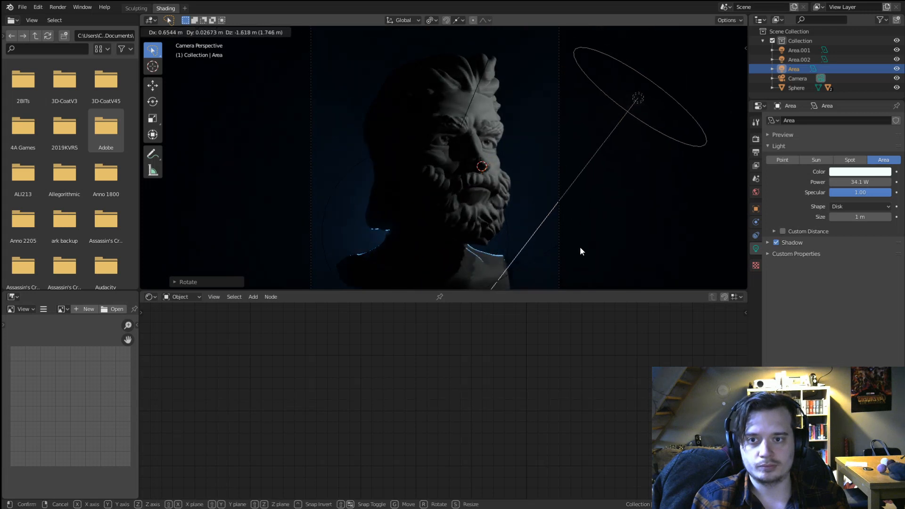
pyautogui.click(522, 213)
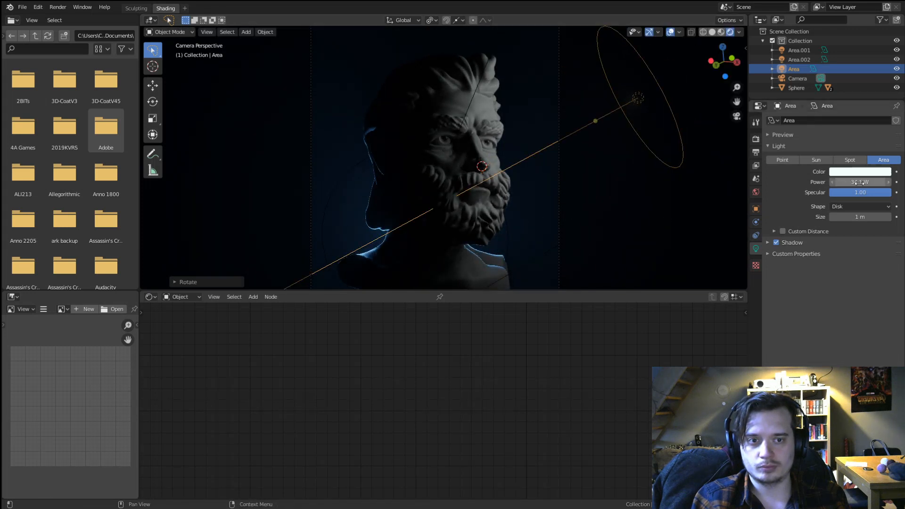
pyautogui.moveTo(858, 183); pyautogui.dragTo(888, 183)
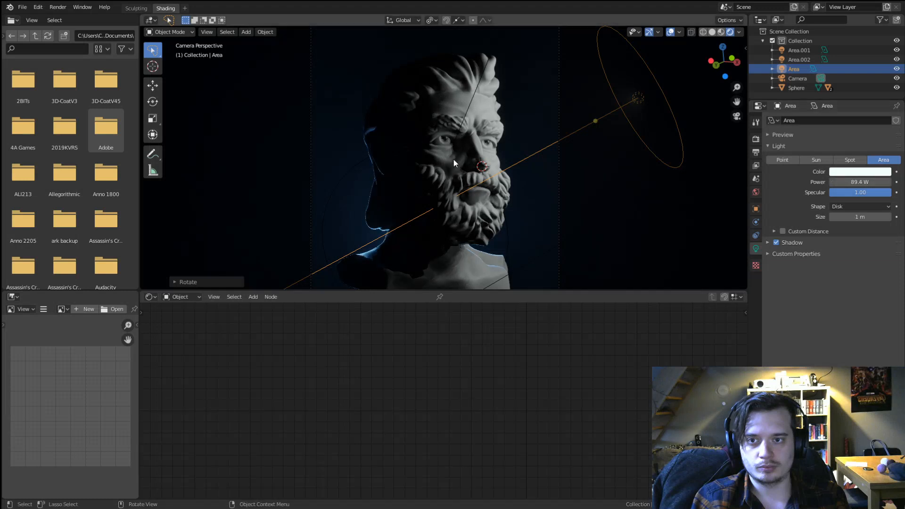
# Move the white area light above the front of the bust, on its right-hand side, and rotate it toward the face.
pyautogui.moveTo(454, 159); pyautogui.dragTo(564, 151, button='middle')
pyautogui.press('g')
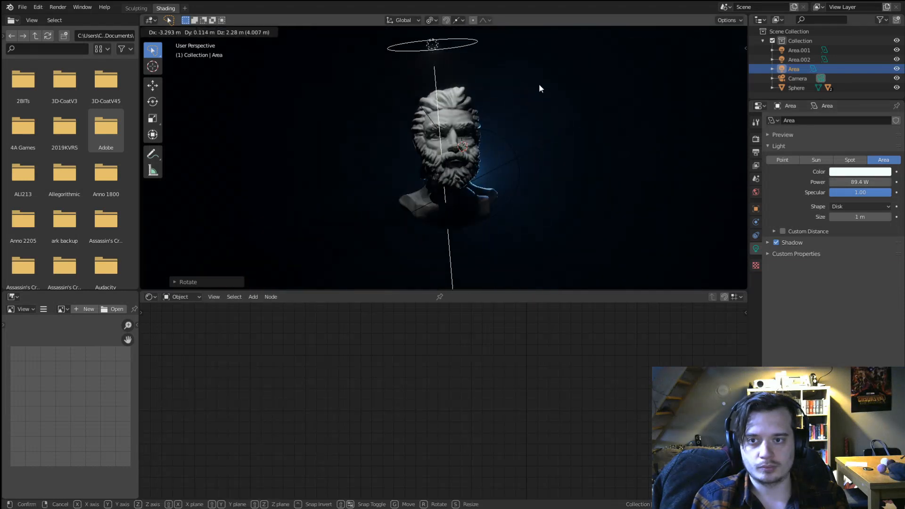
pyautogui.click(539, 86)
pyautogui.moveTo(540, 86); pyautogui.dragTo(618, 94, button='middle')
pyautogui.press('r')
pyautogui.click(456, 162)
pyautogui.press('g')
pyautogui.click(481, 172)
pyautogui.scroll(2, 482, 171)
pyautogui.moveTo(490, 172); pyautogui.dragTo(460, 207, button='middle')
pyautogui.scroll(3, 403, 150)
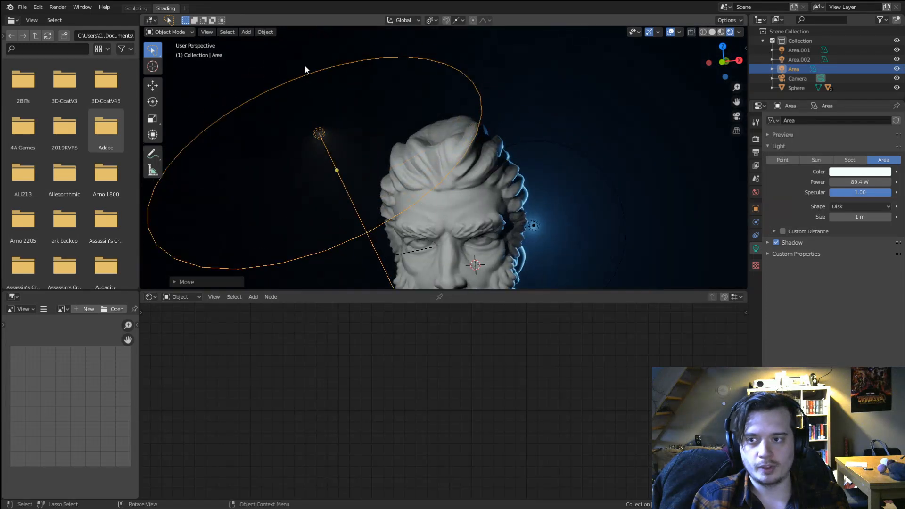
# Return to the Sculpting workspace and put the bust mesh in Sculpt Mode.
pyautogui.click(137, 8)
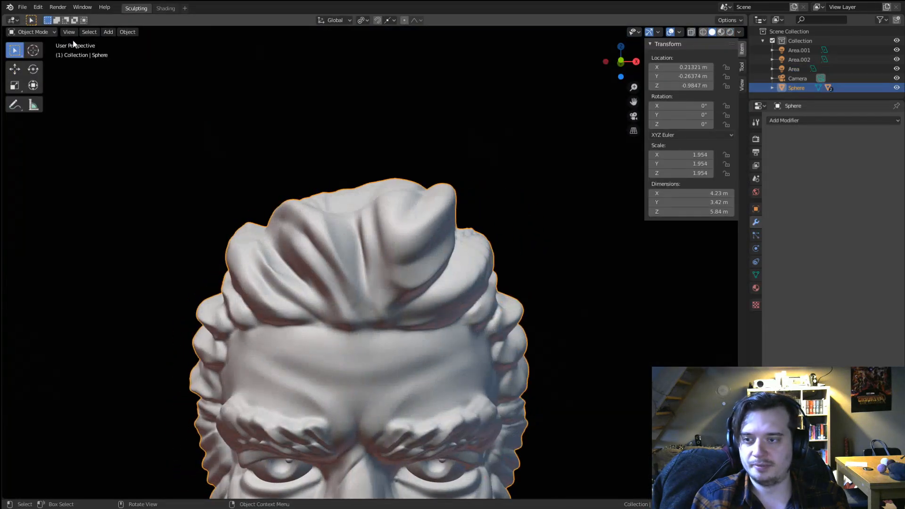
pyautogui.click(37, 33)
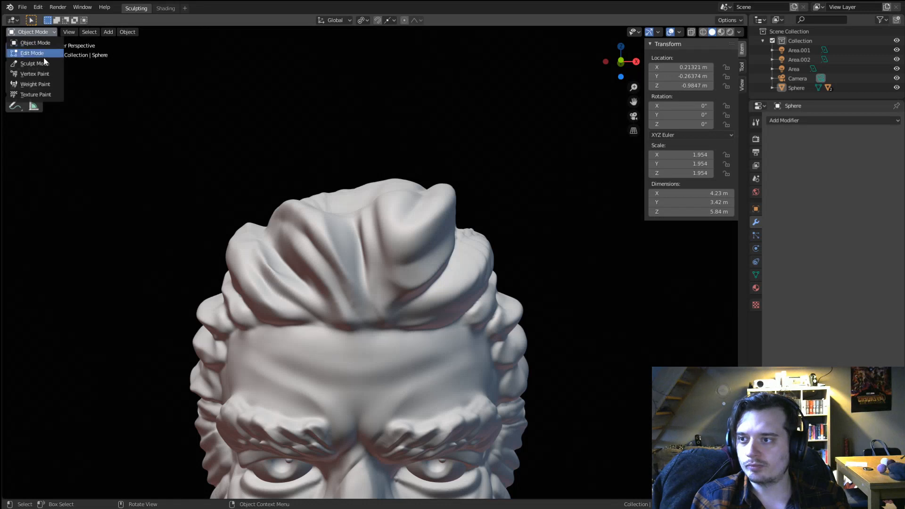
pyautogui.press('Return')
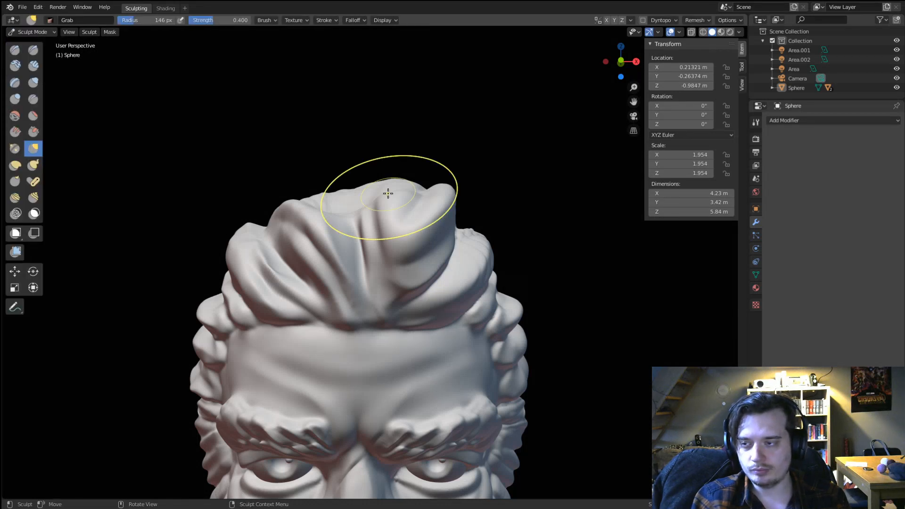
# Sharpen the grooves between the front hair locks above the forehead using the Crease brush at 56 px radius.
pyautogui.click(38, 100)
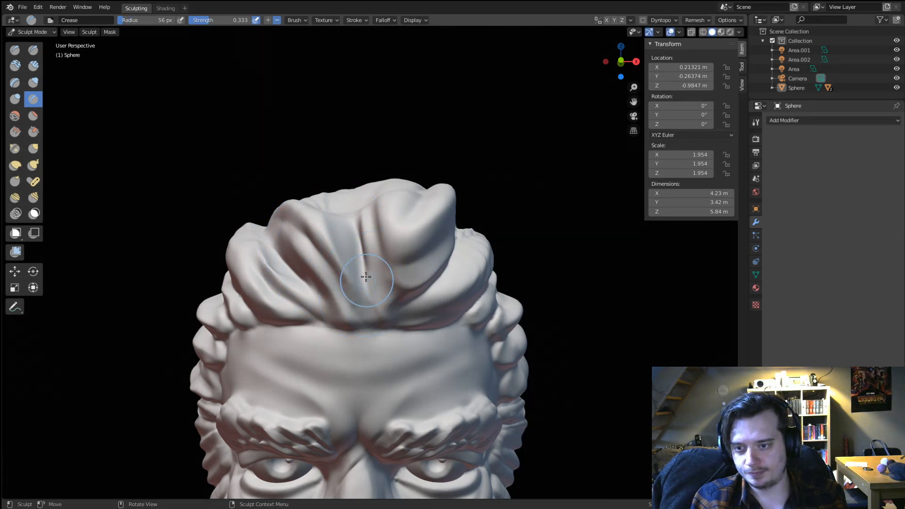
pyautogui.moveTo(365, 276)
pyautogui.mouseDown()
pyautogui.moveTo(387, 315)
pyautogui.moveTo(368, 328)
pyautogui.mouseUp()
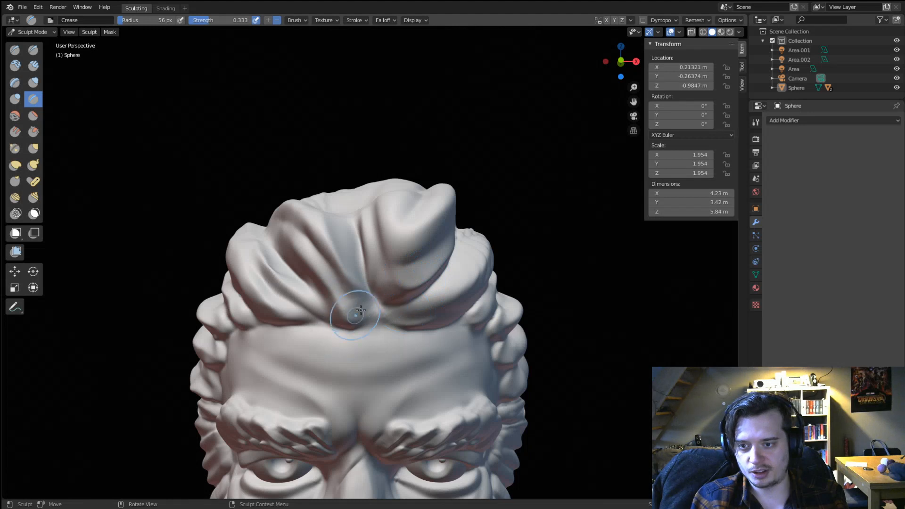
pyautogui.moveTo(409, 284); pyautogui.dragTo(415, 239)
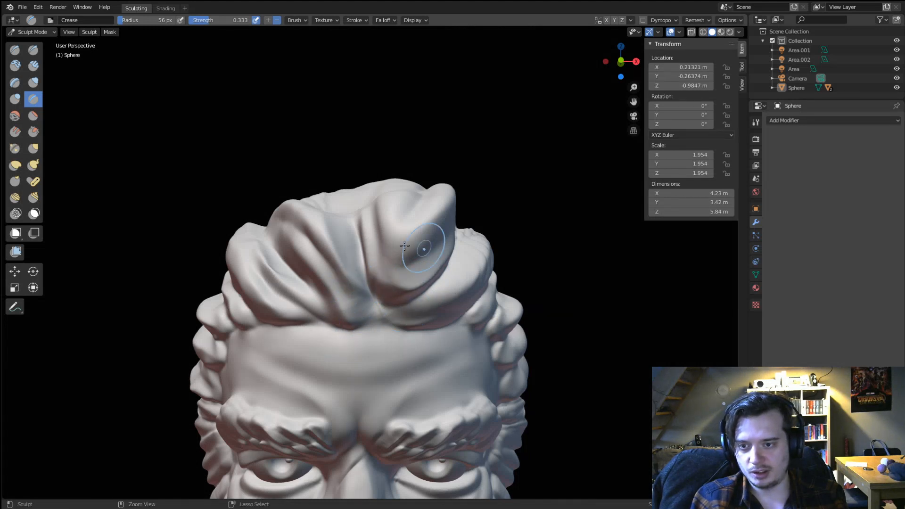
pyautogui.moveTo(414, 238); pyautogui.dragTo(315, 270, button='middle')
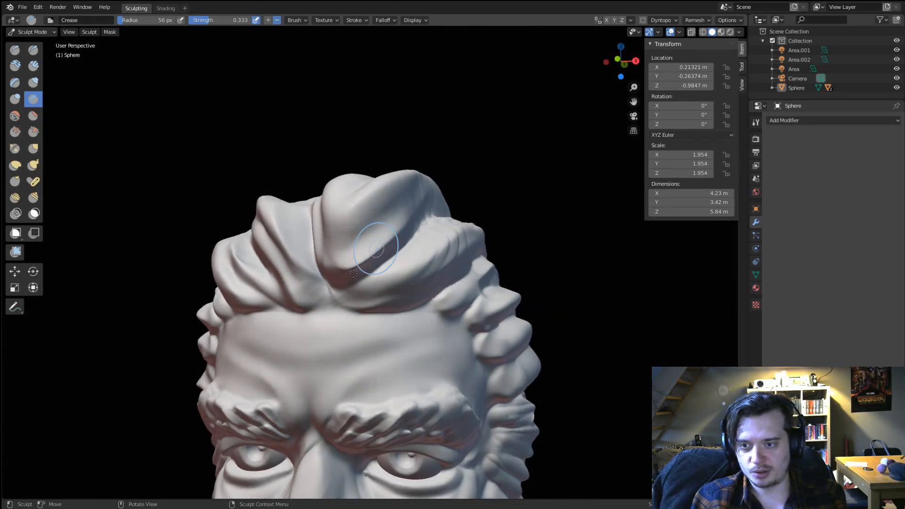
pyautogui.moveTo(372, 252); pyautogui.dragTo(324, 265, button='middle')
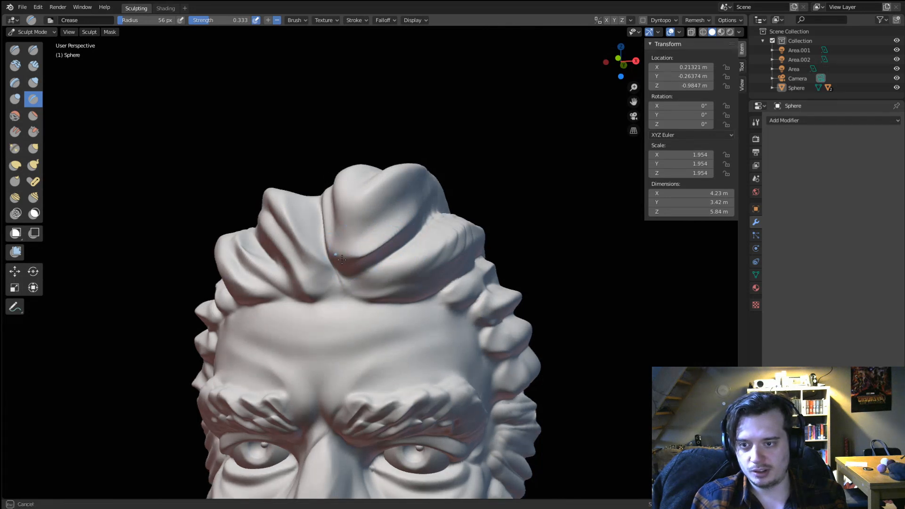
pyautogui.moveTo(336, 234)
pyautogui.mouseDown()
pyautogui.moveTo(389, 187)
pyautogui.moveTo(354, 208)
pyautogui.mouseUp()
# Reduce the Crease brush radius to 38 px and define strands in the hair locks above the bust's right brow.
pyautogui.moveTo(353, 207)
pyautogui.mouseDown(button='middle')
pyautogui.moveTo(360, 233)
pyautogui.moveTo(426, 191)
pyautogui.moveTo(374, 202)
pyautogui.moveTo(348, 288)
pyautogui.moveTo(374, 251)
pyautogui.moveTo(351, 281)
pyautogui.mouseUp(button='middle')
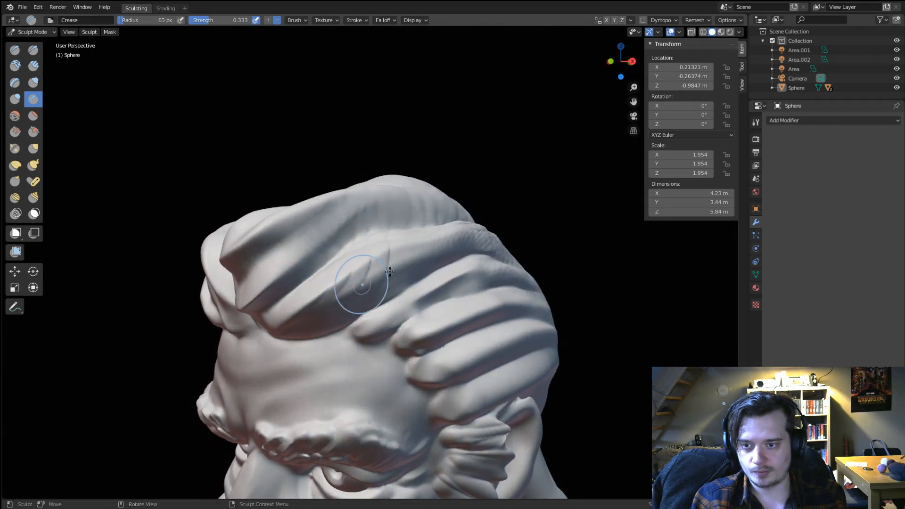
pyautogui.click(361, 273)
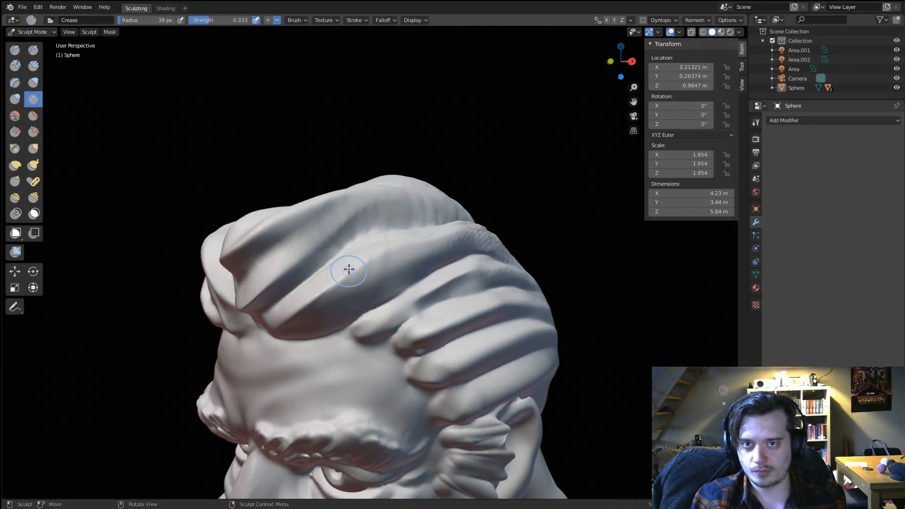
pyautogui.click(630, 20)
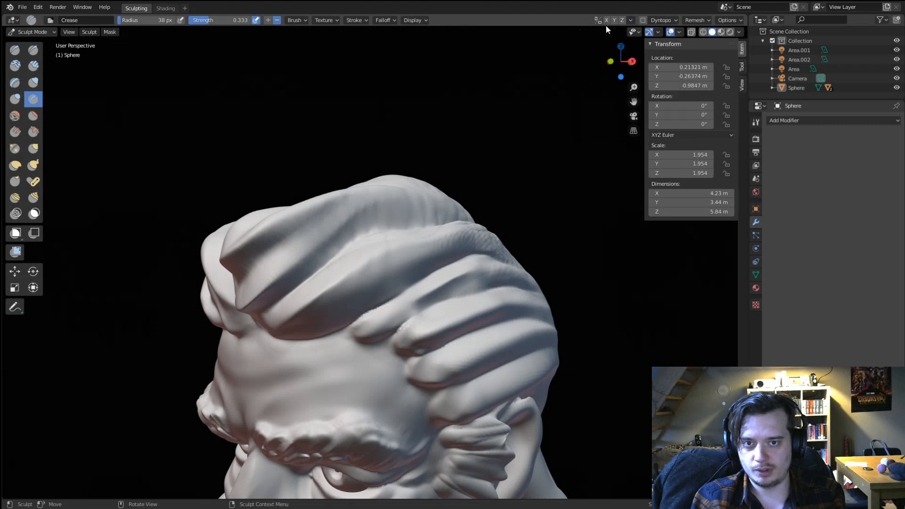
pyautogui.moveTo(414, 235); pyautogui.dragTo(364, 230, button='middle')
pyautogui.moveTo(364, 231)
pyautogui.mouseDown()
pyautogui.moveTo(412, 274)
pyautogui.moveTo(358, 256)
pyautogui.moveTo(346, 274)
pyautogui.mouseUp()
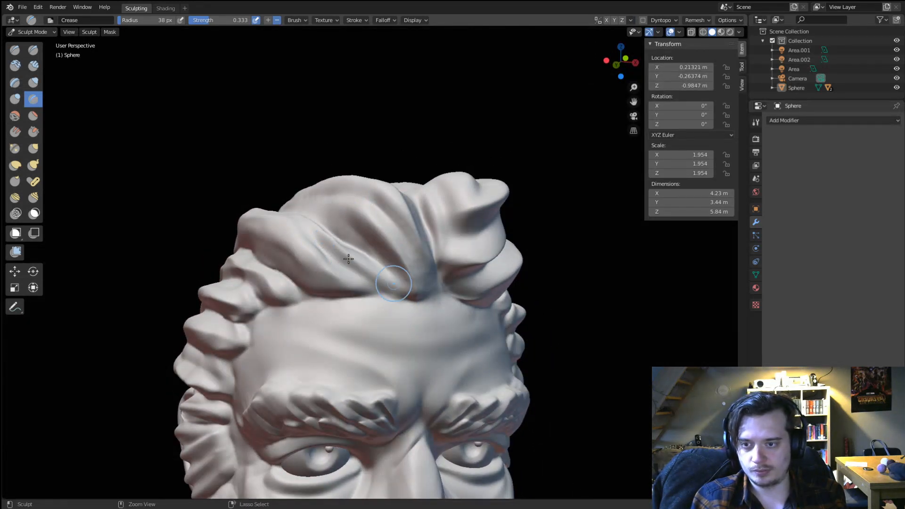
pyautogui.keyDown('ctrl'); pyautogui.moveTo(308, 241); pyautogui.dragTo(368, 282); pyautogui.keyUp('ctrl')
pyautogui.moveTo(278, 236); pyautogui.dragTo(340, 277)
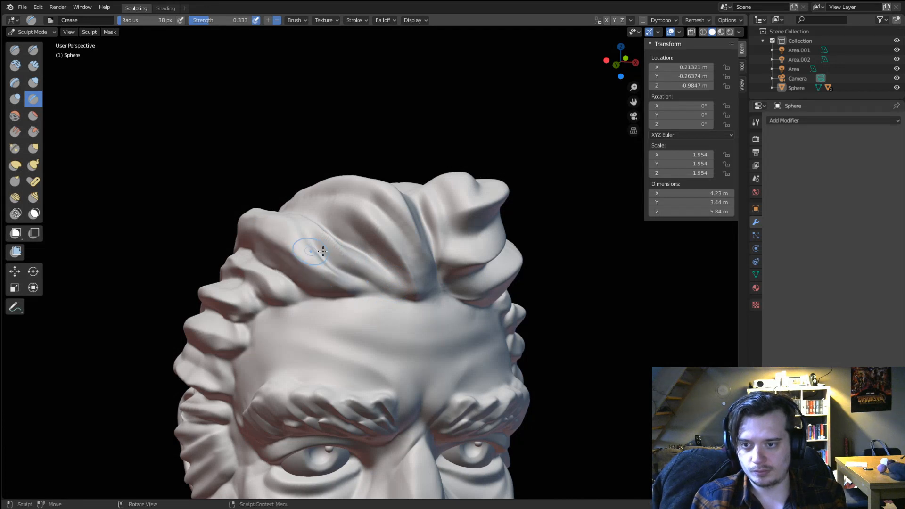
# Reshape the hair locks on the bust's right side using the Grab brush at 80 px radius.
pyautogui.moveTo(322, 250); pyautogui.dragTo(302, 264, button='middle')
pyautogui.press('g')
pyautogui.moveTo(262, 273)
pyautogui.mouseDown()
pyautogui.moveTo(292, 263)
pyautogui.moveTo(275, 255)
pyautogui.mouseUp()
pyautogui.moveTo(284, 264)
pyautogui.mouseDown(button='middle')
pyautogui.moveTo(283, 253)
pyautogui.moveTo(215, 267)
pyautogui.mouseUp(button='middle')
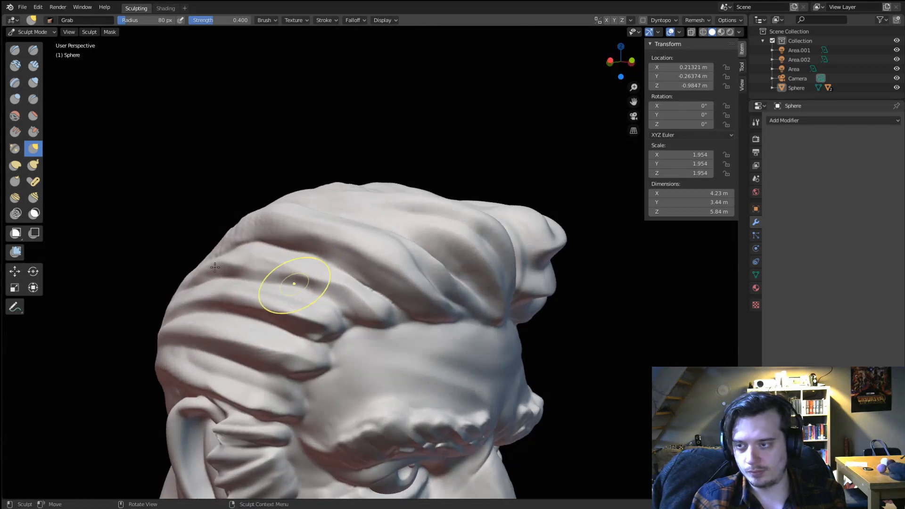
# Carve a groove between the hair locks on the bust's right side using the Crease brush at 52 px radius.
pyautogui.click(37, 101)
pyautogui.press('f')
pyautogui.click(171, 311)
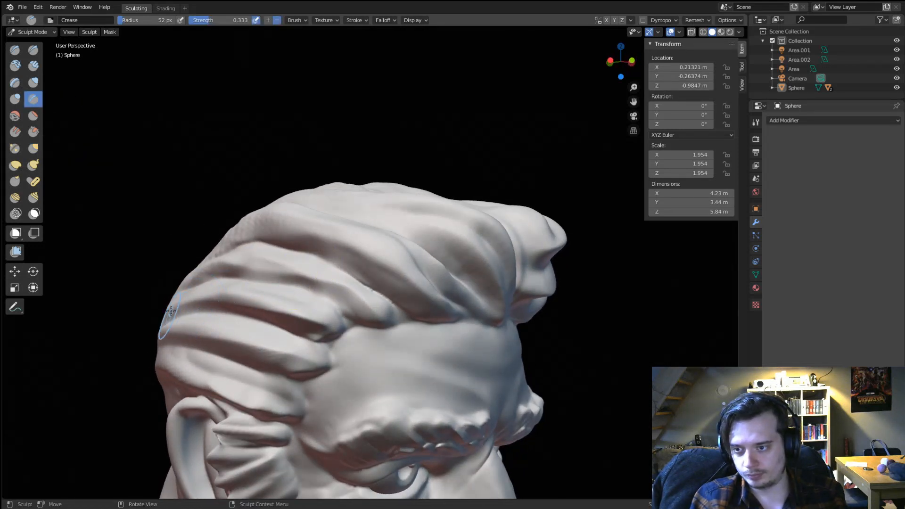
pyautogui.moveTo(222, 296); pyautogui.dragTo(315, 320)
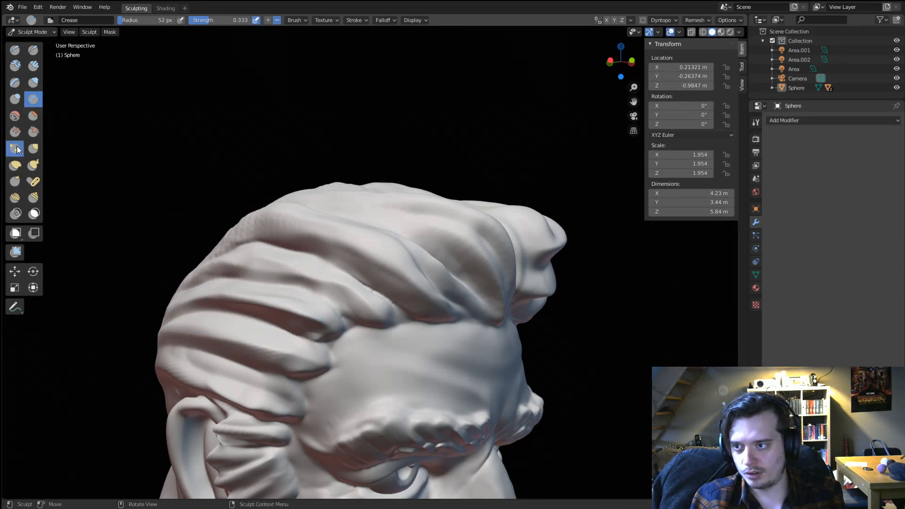
# Tighten the ridges of the hair locks on the bust's right side using the Pinch/Magnify brush at 52 to 96 px radius.
pyautogui.moveTo(274, 310); pyautogui.dragTo(253, 339)
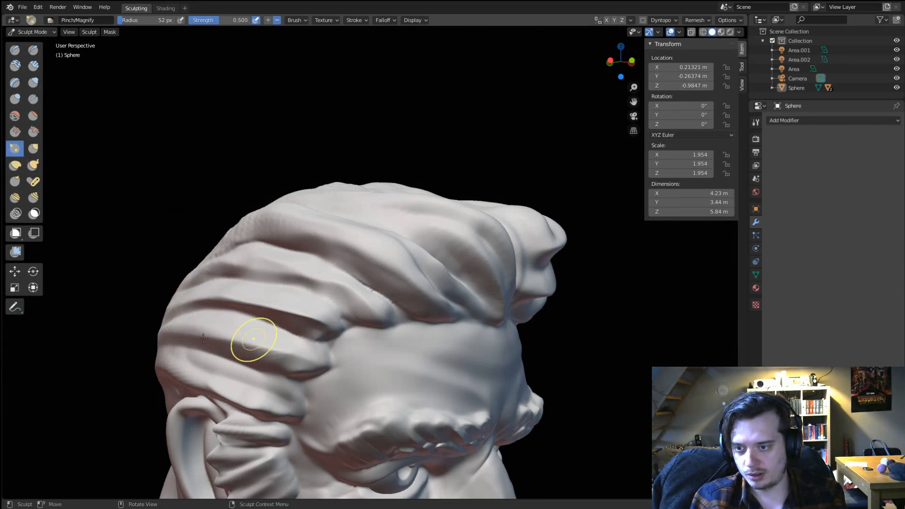
pyautogui.moveTo(354, 282); pyautogui.dragTo(375, 294)
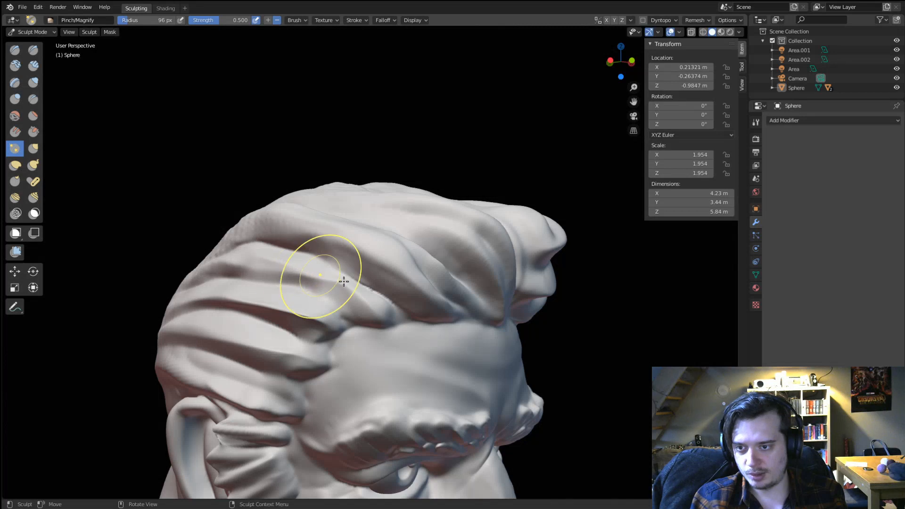
pyautogui.moveTo(231, 270)
pyautogui.mouseDown()
pyautogui.moveTo(331, 276)
pyautogui.moveTo(386, 302)
pyautogui.moveTo(300, 234)
pyautogui.mouseUp()
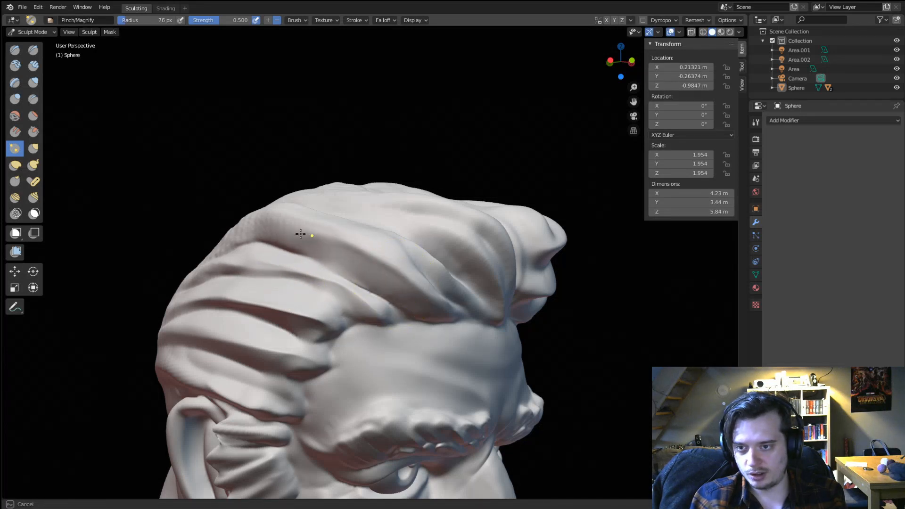
# Pinch the edges of the front hair locks and central curl above the forehead at 58 px brush radius.
pyautogui.moveTo(394, 256); pyautogui.dragTo(309, 303, button='middle')
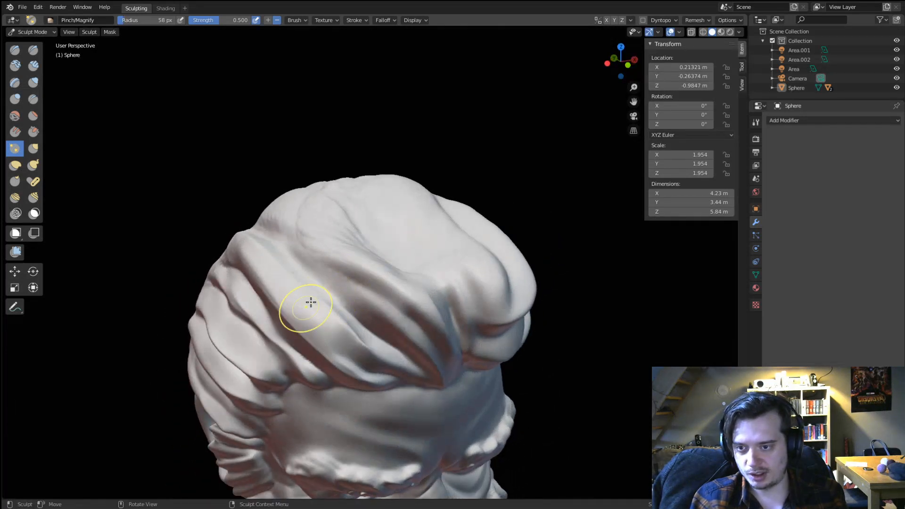
pyautogui.moveTo(310, 303); pyautogui.dragTo(333, 282)
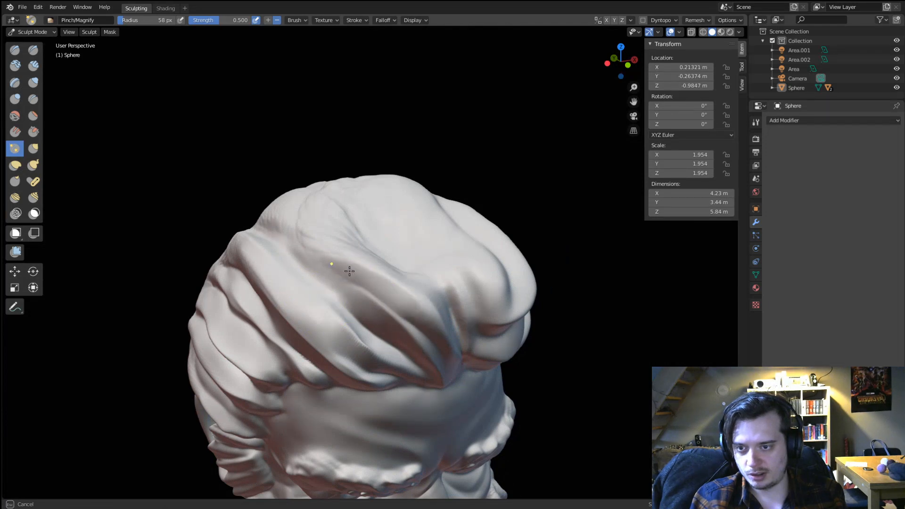
pyautogui.moveTo(349, 271)
pyautogui.mouseDown(button='middle')
pyautogui.moveTo(333, 208)
pyautogui.moveTo(334, 238)
pyautogui.moveTo(362, 292)
pyautogui.mouseUp(button='middle')
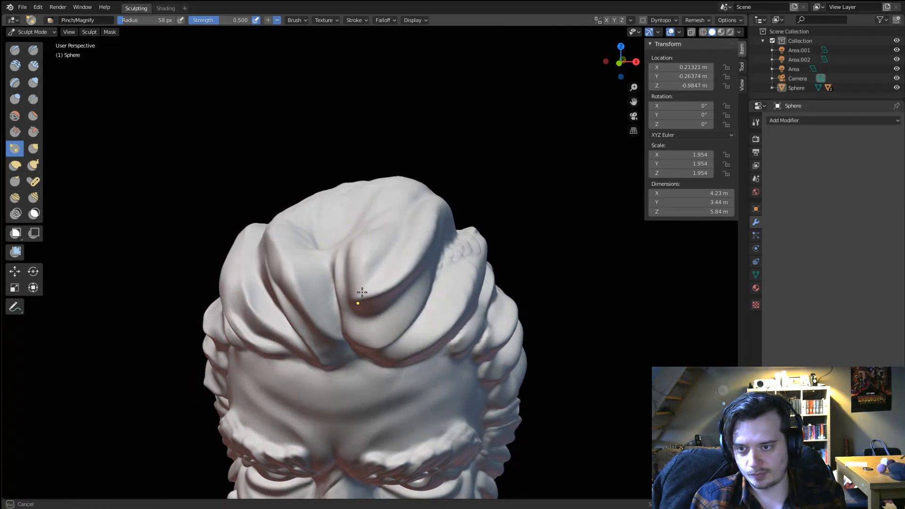
pyautogui.moveTo(354, 240); pyautogui.dragTo(341, 223, button='middle')
pyautogui.moveTo(346, 265)
pyautogui.mouseDown()
pyautogui.moveTo(403, 212)
pyautogui.moveTo(368, 252)
pyautogui.mouseUp()
pyautogui.moveTo(386, 292); pyautogui.dragTo(361, 299)
pyautogui.moveTo(375, 269); pyautogui.dragTo(344, 297)
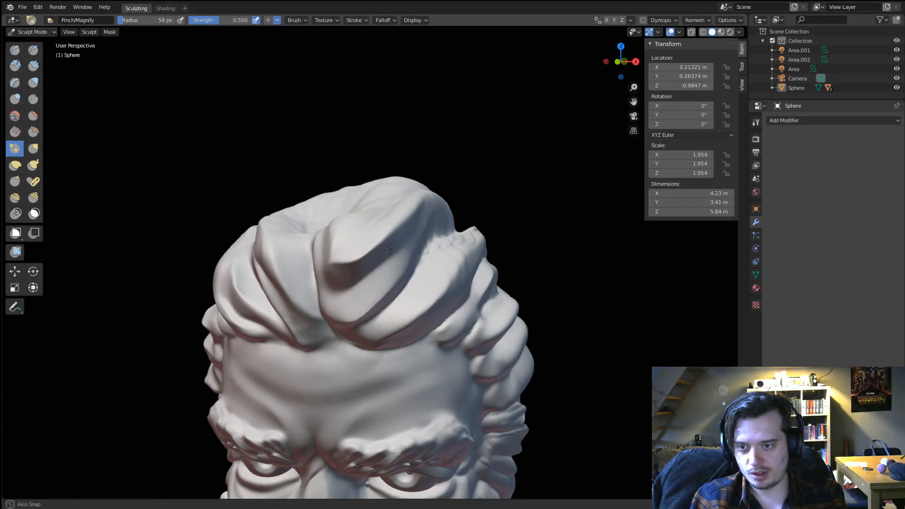
# Sharpen the locks on the bust's left front and the strand beside the central parting with the Pinch/Magnify brush.
pyautogui.moveTo(390, 249); pyautogui.dragTo(414, 254, button='middle')
pyautogui.moveTo(414, 254)
pyautogui.mouseDown()
pyautogui.moveTo(430, 235)
pyautogui.moveTo(457, 250)
pyautogui.moveTo(446, 265)
pyautogui.mouseUp()
pyautogui.moveTo(418, 236); pyautogui.dragTo(434, 233)
pyautogui.moveTo(434, 233)
pyautogui.mouseDown(button='middle')
pyautogui.moveTo(384, 252)
pyautogui.moveTo(372, 245)
pyautogui.mouseUp(button='middle')
pyautogui.moveTo(373, 245); pyautogui.dragTo(345, 244)
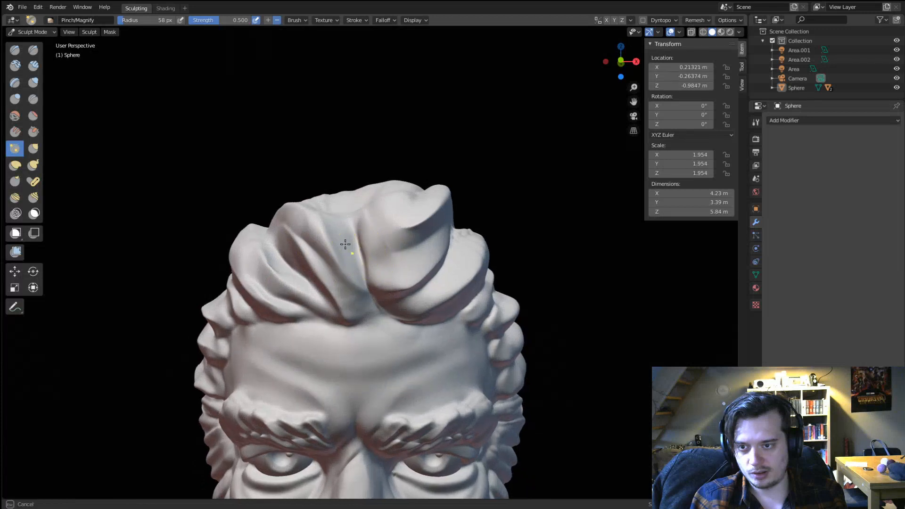
# Raise crisp edges along the central parting and front curl using the inverted Crease brush at 38 px radius.
pyautogui.moveTo(369, 260); pyautogui.dragTo(364, 282, button='middle')
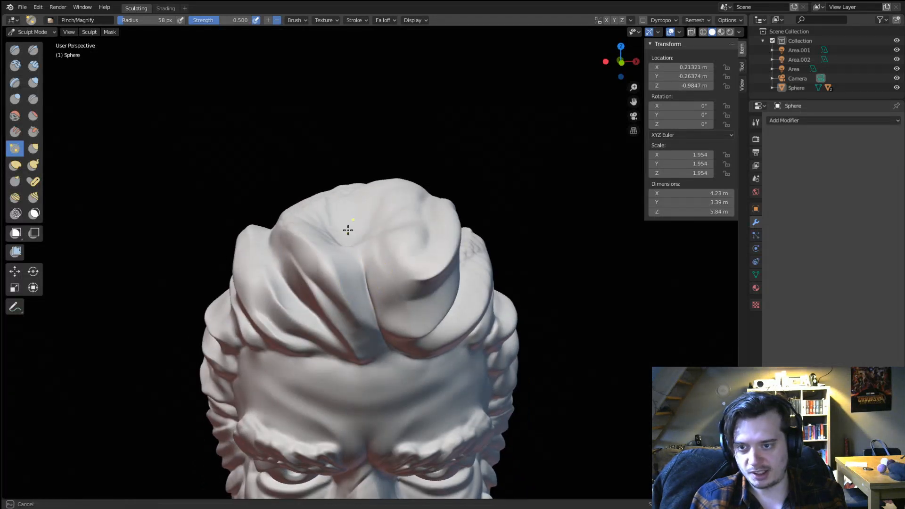
pyautogui.moveTo(347, 230); pyautogui.dragTo(175, 158, button='middle')
pyautogui.click(33, 99)
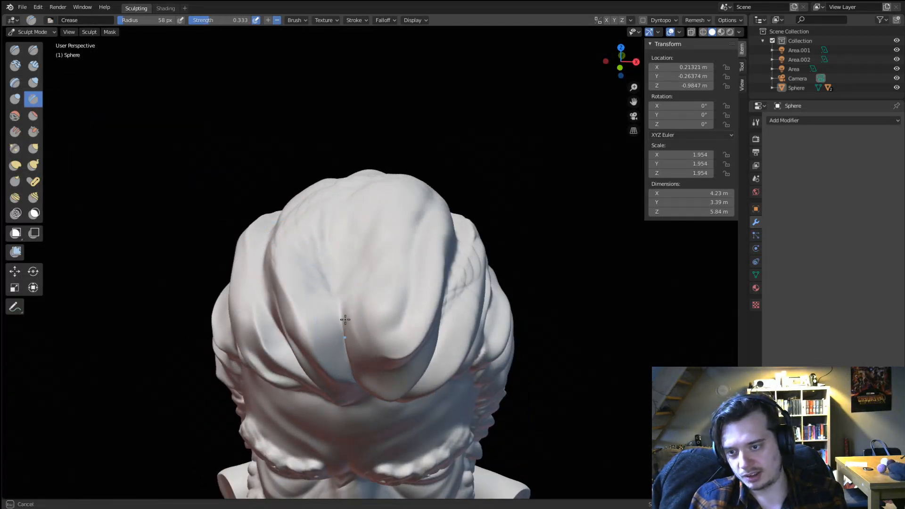
pyautogui.moveTo(319, 283); pyautogui.dragTo(352, 247, button='middle')
pyautogui.press('f')
pyautogui.click(372, 249)
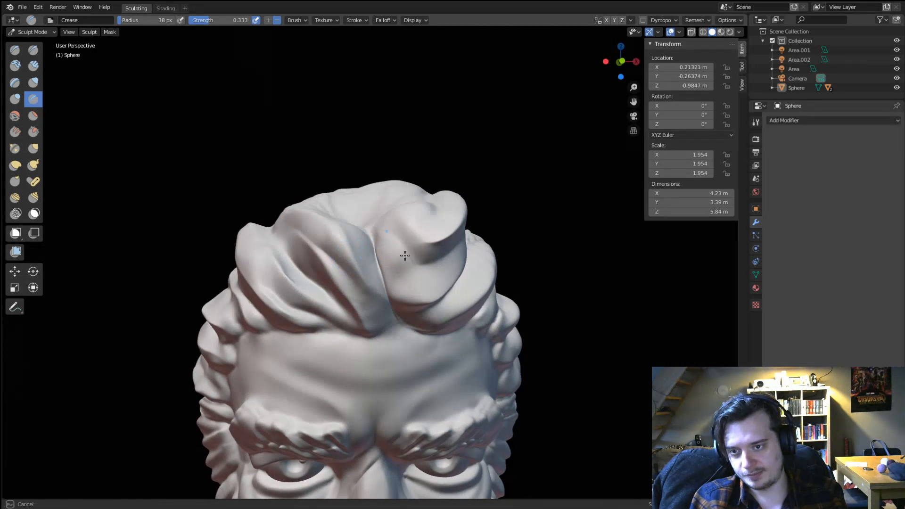
pyautogui.moveTo(382, 245)
pyautogui.keyDown('ctrl'); pyautogui.mouseDown()
pyautogui.moveTo(414, 298)
pyautogui.moveTo(383, 231)
pyautogui.mouseUp(); pyautogui.keyUp('ctrl')
pyautogui.keyDown('ctrl'); pyautogui.moveTo(392, 286); pyautogui.dragTo(371, 246); pyautogui.keyUp('ctrl')
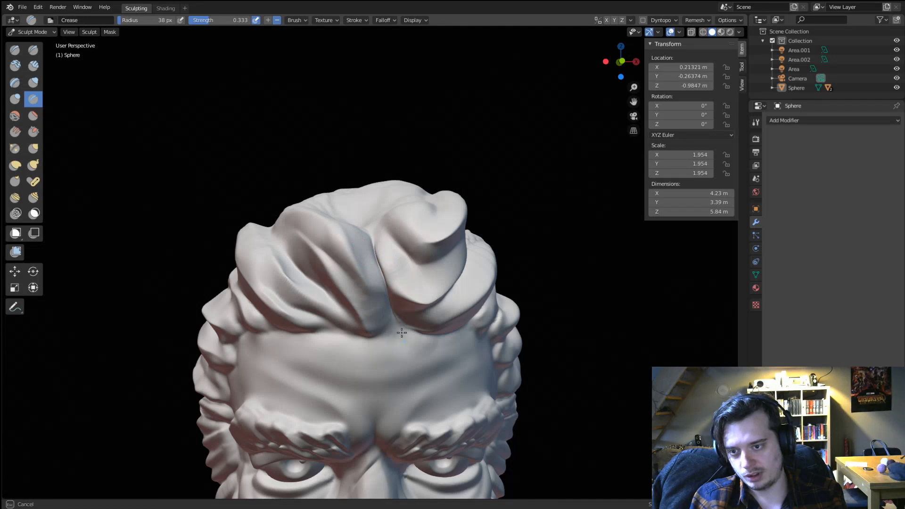
pyautogui.moveTo(402, 333)
pyautogui.keyDown('ctrl'); pyautogui.mouseDown()
pyautogui.moveTo(361, 288)
pyautogui.moveTo(355, 257)
pyautogui.moveTo(364, 274)
pyautogui.mouseUp(); pyautogui.keyUp('ctrl')
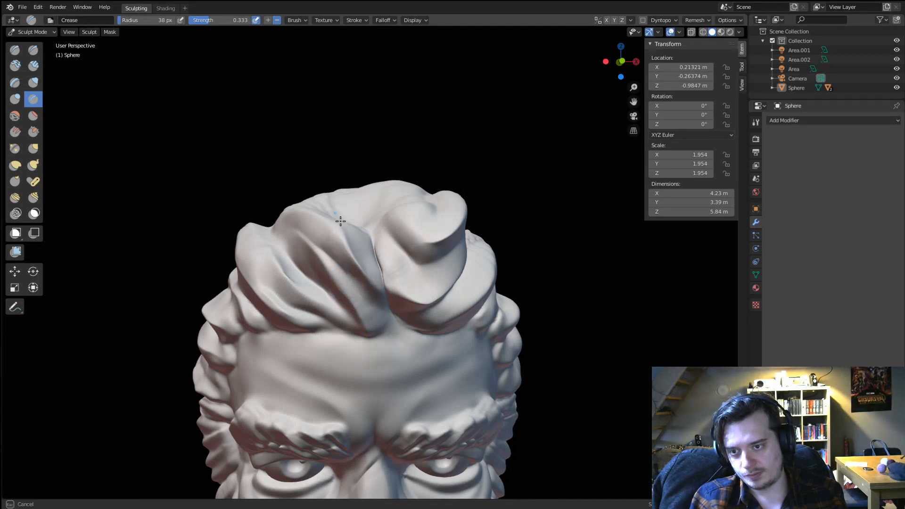
# Define raised strands in the locks above the bust's right brow using inverted Crease strokes.
pyautogui.keyDown('ctrl'); pyautogui.moveTo(370, 310); pyautogui.dragTo(371, 292); pyautogui.keyUp('ctrl')
pyautogui.keyDown('ctrl'); pyautogui.moveTo(385, 322); pyautogui.dragTo(338, 266); pyautogui.keyUp('ctrl')
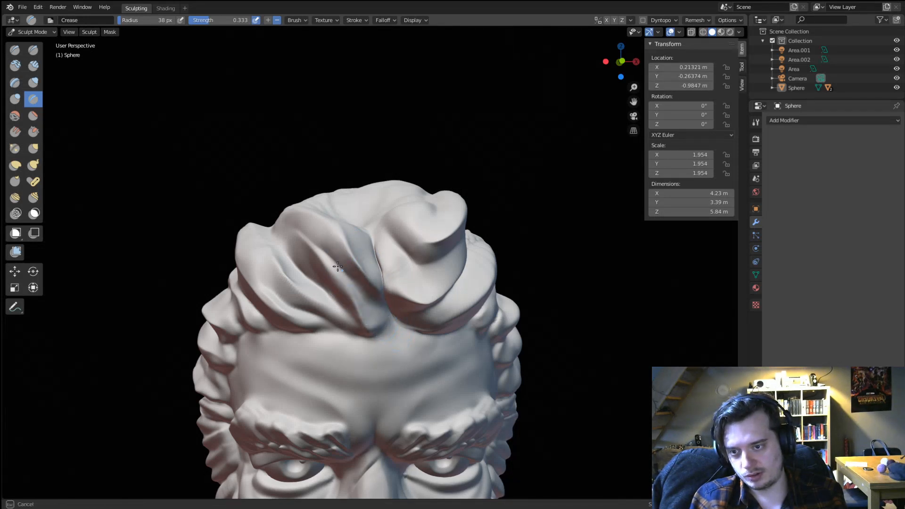
pyautogui.moveTo(339, 317)
pyautogui.keyDown('ctrl'); pyautogui.mouseDown()
pyautogui.moveTo(290, 282)
pyautogui.moveTo(317, 285)
pyautogui.moveTo(304, 267)
pyautogui.mouseUp(); pyautogui.keyUp('ctrl')
pyautogui.keyDown('ctrl'); pyautogui.moveTo(362, 326); pyautogui.dragTo(346, 287); pyautogui.keyUp('ctrl')
# Reduce the Crease brush radius to 29 px and cut fine grooves into the central front curl.
pyautogui.moveTo(355, 264); pyautogui.dragTo(349, 260, button='middle')
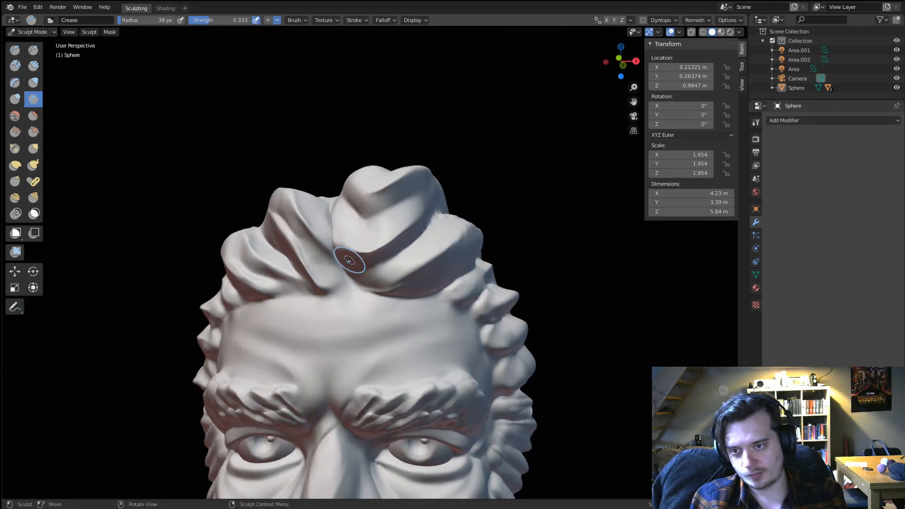
pyautogui.press('f')
pyautogui.click(357, 235)
pyautogui.moveTo(417, 205)
pyautogui.mouseDown()
pyautogui.moveTo(377, 235)
pyautogui.moveTo(392, 213)
pyautogui.mouseUp()
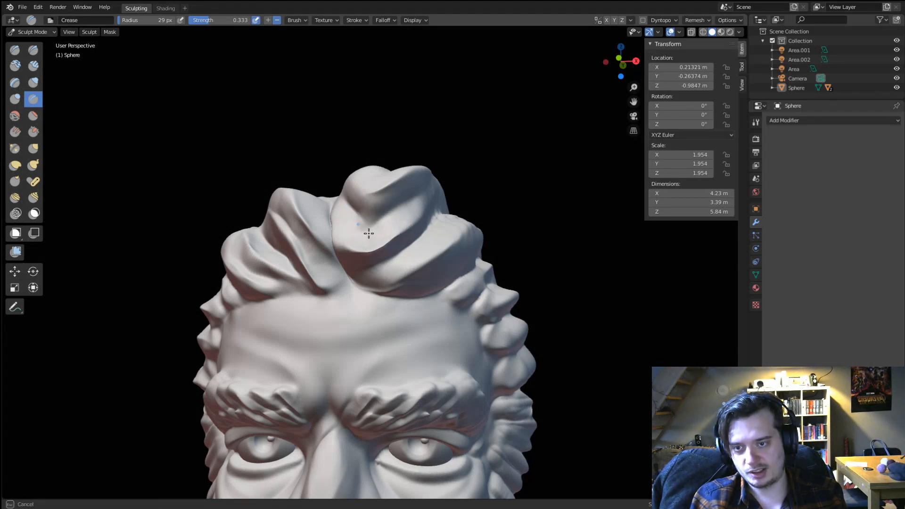
pyautogui.moveTo(446, 171); pyautogui.dragTo(447, 164)
# Reshape the central front curl using the Grab brush at 127 px radius.
pyautogui.scroll(-3, 443, 170)
pyautogui.moveTo(401, 226)
pyautogui.mouseDown(button='middle')
pyautogui.moveTo(436, 221)
pyautogui.moveTo(422, 218)
pyautogui.mouseUp(button='middle')
pyautogui.scroll(2, 429, 217)
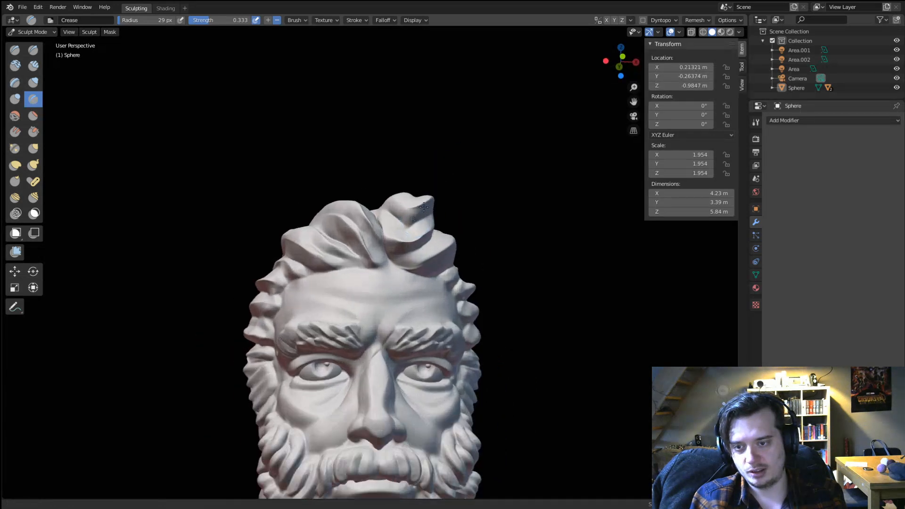
pyautogui.press('g')
pyautogui.press('f')
pyautogui.click(485, 214)
pyautogui.moveTo(428, 226); pyautogui.dragTo(426, 227)
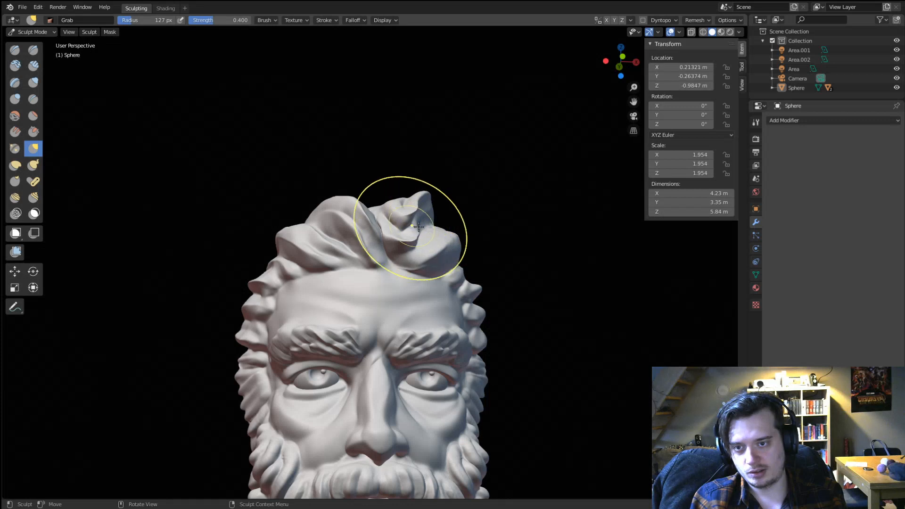
# Adjust the front locks on the bust's left side using the Grab brush at 103 px radius.
pyautogui.moveTo(418, 227)
pyautogui.mouseDown(button='middle')
pyautogui.moveTo(395, 237)
pyautogui.moveTo(427, 253)
pyautogui.mouseUp(button='middle')
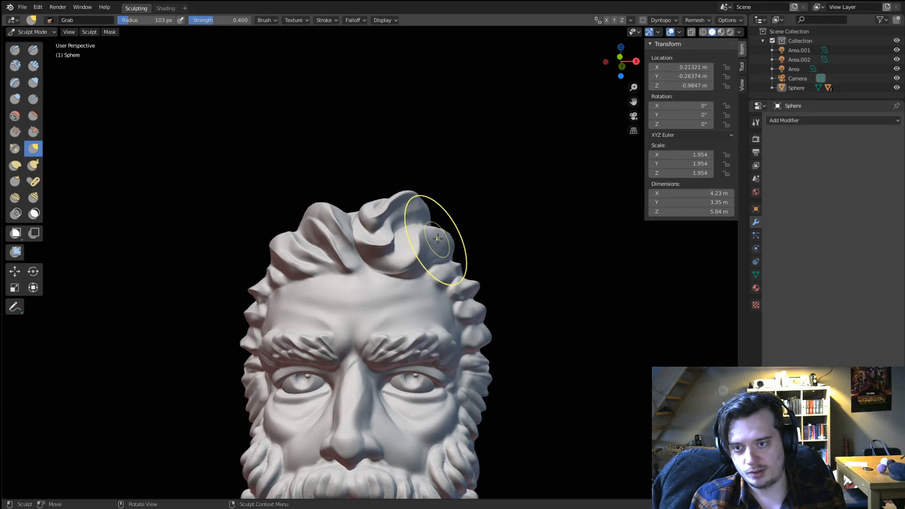
pyautogui.moveTo(454, 245); pyautogui.dragTo(413, 255, button='middle')
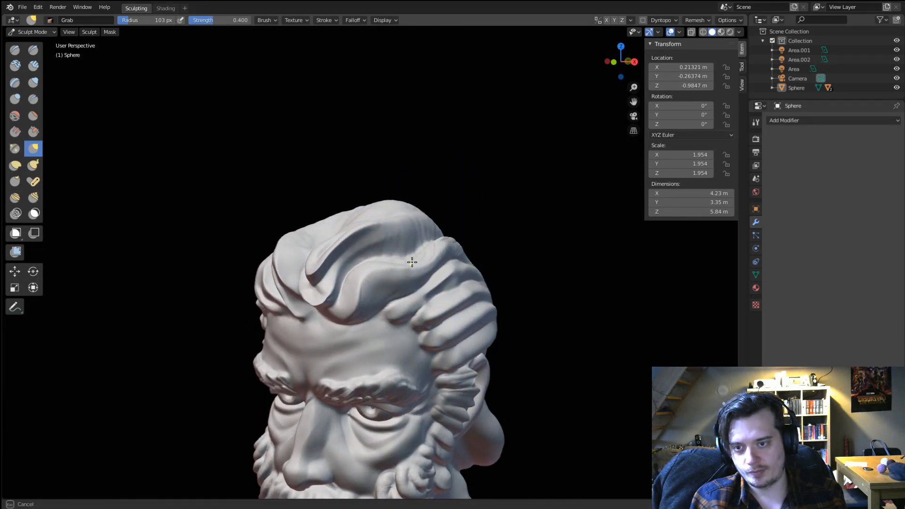
pyautogui.moveTo(412, 262); pyautogui.dragTo(411, 260)
# Pull the tips of the front curl into more pointed shapes with the Grab brush, adjusting its radius to suit.
pyautogui.press('f')
pyautogui.click(426, 255)
pyautogui.moveTo(399, 230); pyautogui.dragTo(441, 205, button='middle')
pyautogui.press('f')
pyautogui.click(368, 238)
pyautogui.moveTo(367, 246); pyautogui.dragTo(364, 242)
pyautogui.moveTo(365, 248); pyautogui.dragTo(362, 246)
pyautogui.moveTo(362, 246)
pyautogui.mouseDown(button='middle')
pyautogui.moveTo(353, 280)
pyautogui.moveTo(370, 247)
pyautogui.moveTo(366, 214)
pyautogui.mouseUp(button='middle')
pyautogui.press('f')
pyautogui.click(353, 253)
# Deepen the grooves running down the front locks beside the parting using the Crease brush at 60 px radius.
pyautogui.click(33, 99)
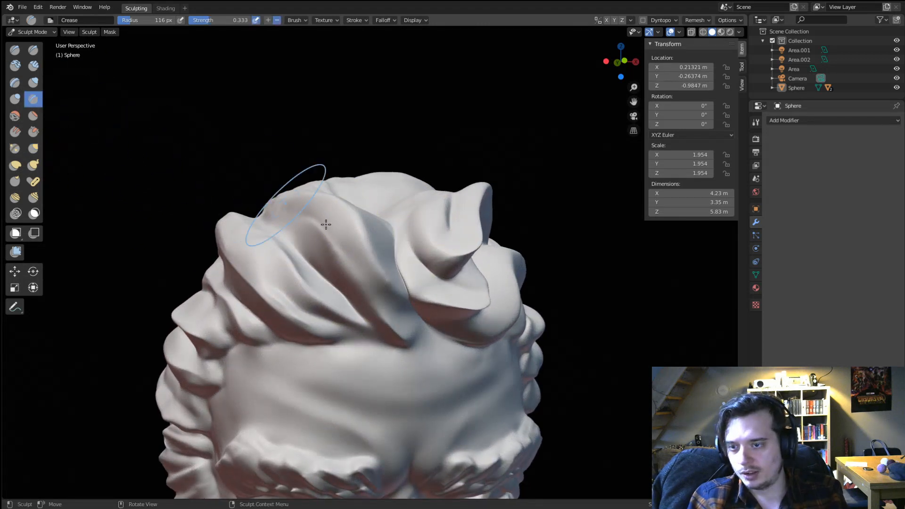
pyautogui.press('f')
pyautogui.click(330, 245)
pyautogui.moveTo(351, 252)
pyautogui.mouseDown()
pyautogui.moveTo(418, 349)
pyautogui.moveTo(406, 311)
pyautogui.mouseUp()
pyautogui.moveTo(347, 211)
pyautogui.mouseDown()
pyautogui.moveTo(398, 296)
pyautogui.moveTo(422, 303)
pyautogui.mouseUp()
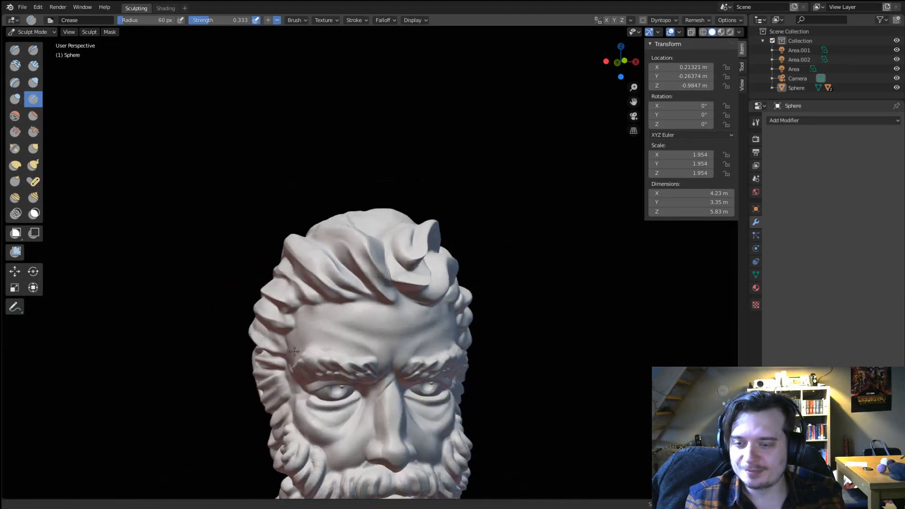
# Crease the hairline along the forehead where the front locks meet the skin.
pyautogui.keyDown('ctrl'); pyautogui.moveTo(288, 300); pyautogui.dragTo(288, 365, button='middle'); pyautogui.keyUp('ctrl')
pyautogui.moveTo(288, 365); pyautogui.dragTo(312, 364, button='middle')
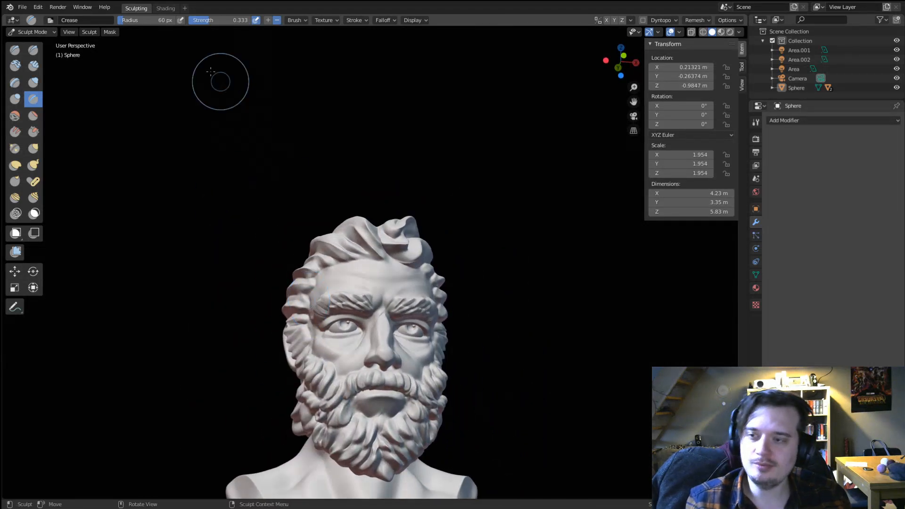
pyautogui.scroll(9, 330, 195)
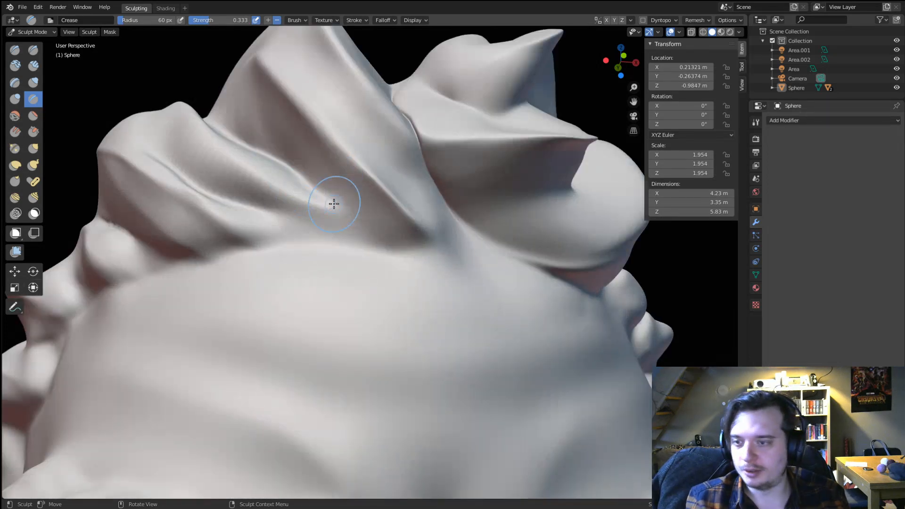
pyautogui.moveTo(235, 253)
pyautogui.mouseDown()
pyautogui.moveTo(245, 243)
pyautogui.moveTo(329, 228)
pyautogui.moveTo(428, 258)
pyautogui.mouseUp()
pyautogui.moveTo(428, 258); pyautogui.dragTo(335, 261, button='middle')
pyautogui.moveTo(251, 282)
pyautogui.mouseDown()
pyautogui.moveTo(282, 266)
pyautogui.moveTo(406, 291)
pyautogui.moveTo(469, 281)
pyautogui.moveTo(504, 253)
pyautogui.mouseUp()
# Sharpen the hairline above the left brow and along the left temple using the Crease brush at 41 px radius.
pyautogui.scroll(-3, 460, 281)
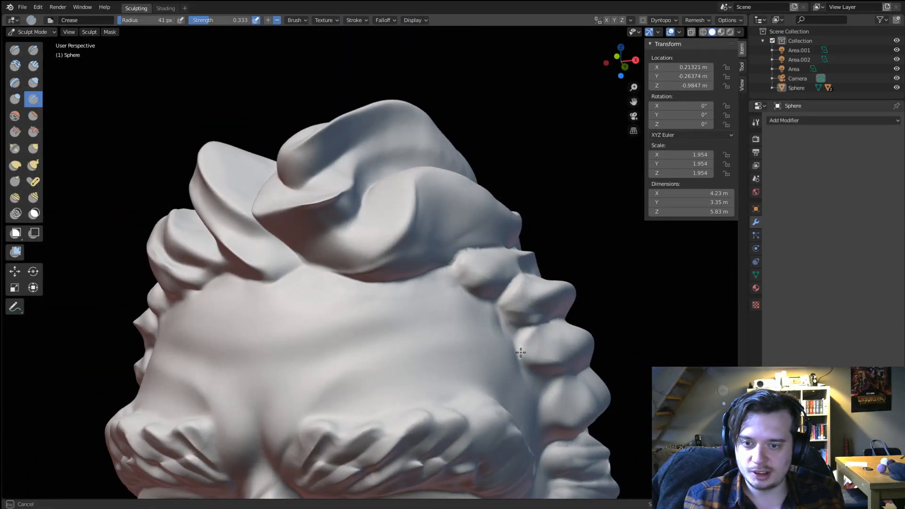
pyautogui.moveTo(537, 444)
pyautogui.mouseDown(button='middle')
pyautogui.moveTo(460, 348)
pyautogui.moveTo(474, 330)
pyautogui.moveTo(494, 338)
pyautogui.moveTo(444, 350)
pyautogui.moveTo(431, 378)
pyautogui.moveTo(459, 374)
pyautogui.moveTo(470, 361)
pyautogui.moveTo(415, 320)
pyautogui.mouseUp(button='middle')
pyautogui.scroll(-4, 455, 383)
pyautogui.scroll(2, 377, 273)
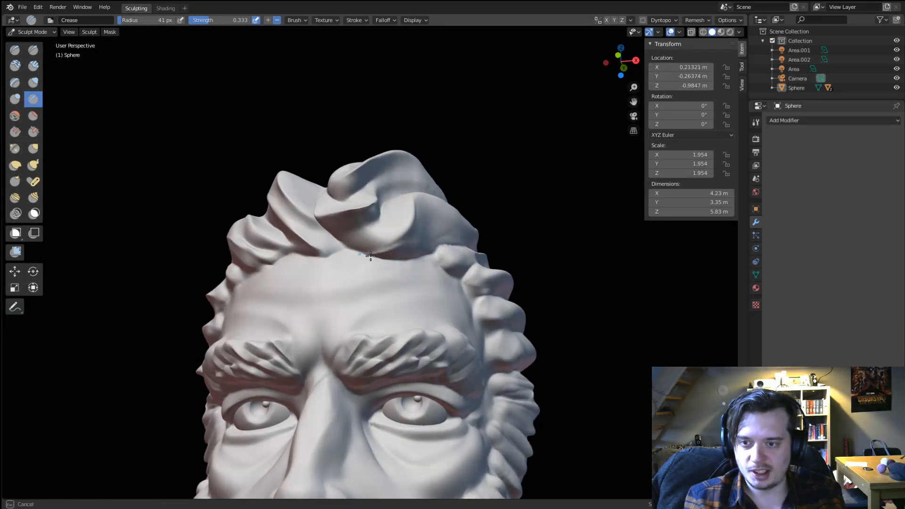
# Refine the hairline at the bust's right temple with the Crease brush, reducing its radius to 17 px for fine strokes.
pyautogui.scroll(-3, 415, 189)
pyautogui.moveTo(404, 237); pyautogui.dragTo(415, 207, button='middle')
pyautogui.scroll(-2, 379, 264)
pyautogui.moveTo(380, 264); pyautogui.dragTo(392, 272, button='middle')
pyautogui.scroll(4, 393, 236)
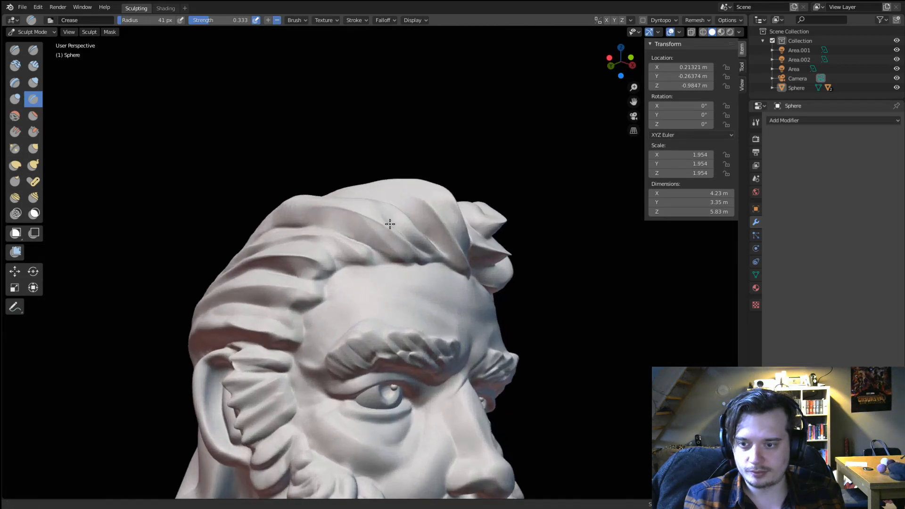
pyautogui.moveTo(310, 299)
pyautogui.mouseDown()
pyautogui.moveTo(264, 290)
pyautogui.moveTo(293, 256)
pyautogui.moveTo(312, 259)
pyautogui.mouseUp()
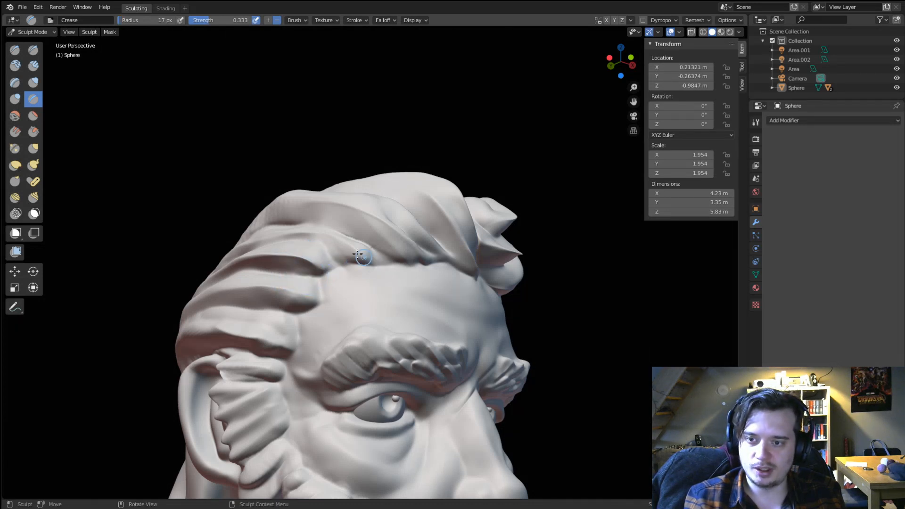
pyautogui.moveTo(370, 256)
pyautogui.mouseDown()
pyautogui.moveTo(402, 267)
pyautogui.moveTo(380, 248)
pyautogui.moveTo(408, 267)
pyautogui.mouseUp()
pyautogui.moveTo(387, 241); pyautogui.dragTo(387, 262, button='middle')
pyautogui.moveTo(333, 250); pyautogui.dragTo(420, 286)
# Return the bust to Object Mode, switch to the Shading workspace and display the full camera view.
pyautogui.scroll(-4, 377, 299)
pyautogui.moveTo(355, 308)
pyautogui.mouseDown(button='middle')
pyautogui.moveTo(306, 322)
pyautogui.moveTo(323, 331)
pyautogui.mouseUp(button='middle')
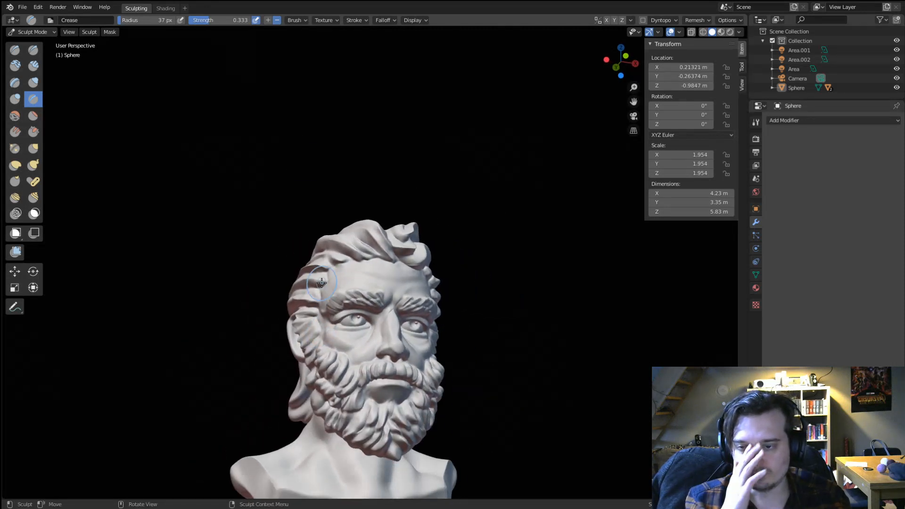
pyautogui.moveTo(339, 134); pyautogui.dragTo(258, 106, button='middle')
pyautogui.click(42, 31)
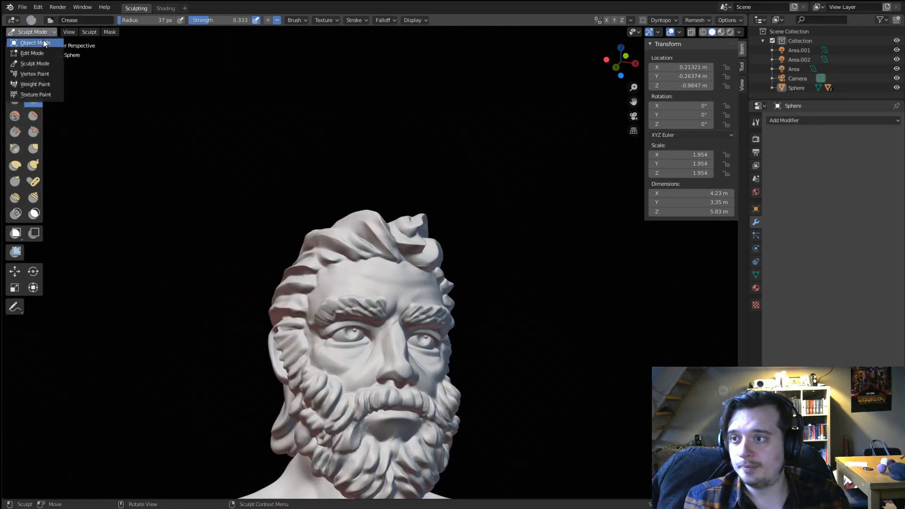
pyautogui.click(165, 7)
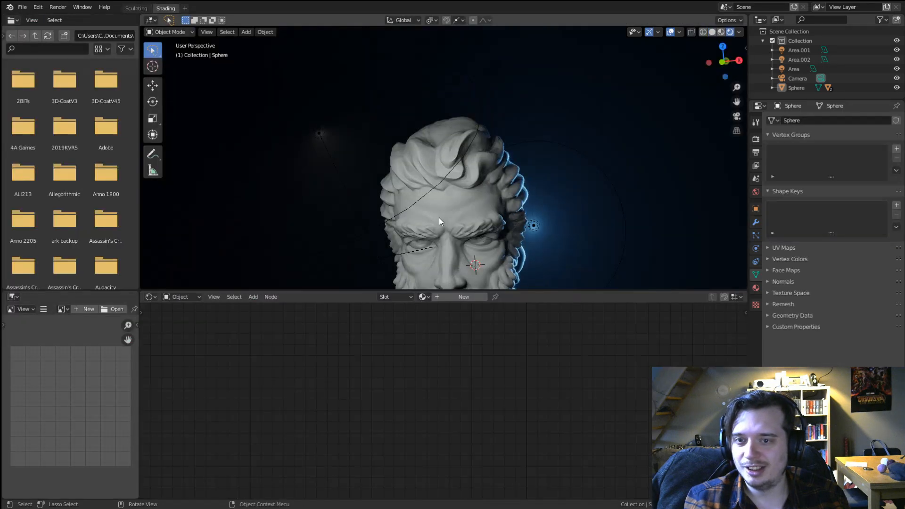
pyautogui.moveTo(439, 216)
pyautogui.mouseDown(button='middle')
pyautogui.moveTo(505, 212)
pyautogui.moveTo(464, 214)
pyautogui.mouseUp(button='middle')
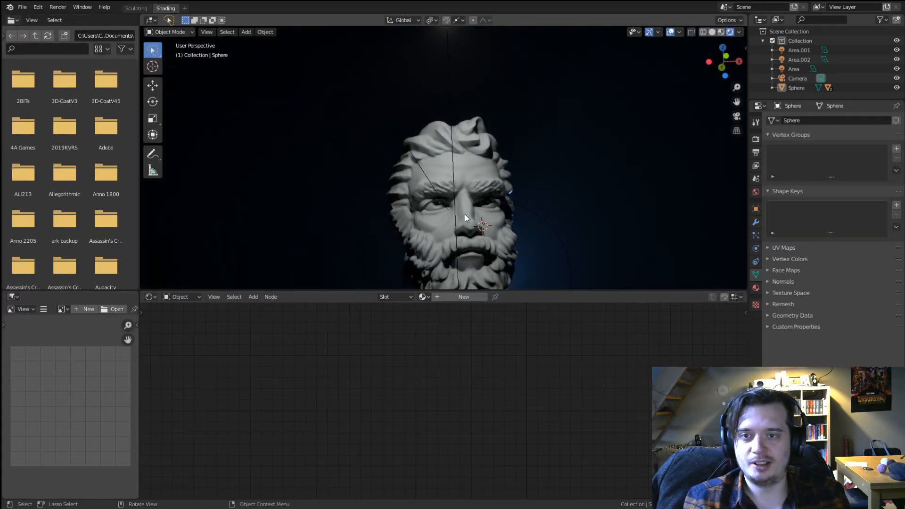
pyautogui.press('KP_0')
pyautogui.scroll(-4, 465, 214)
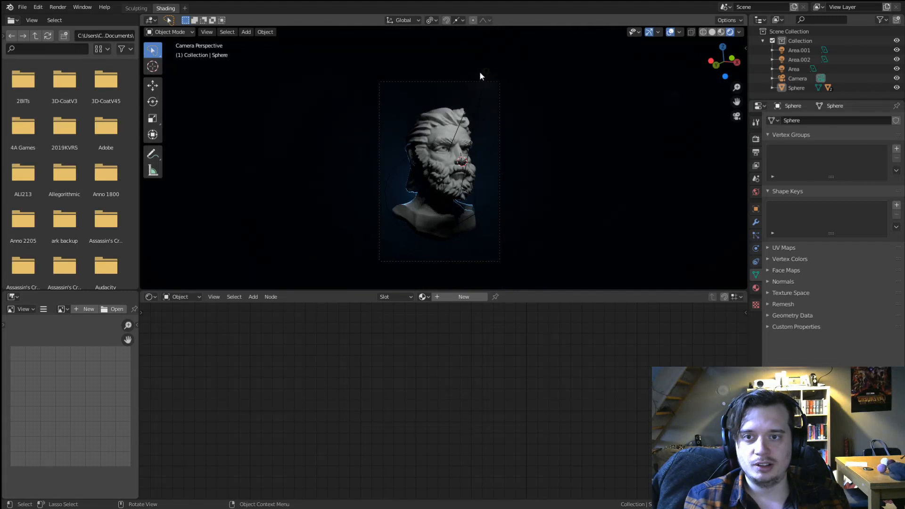
# Shift the white Area light above the bust slightly sideways, to the right edge of the camera frame.
pyautogui.click(488, 72)
pyautogui.press('g')
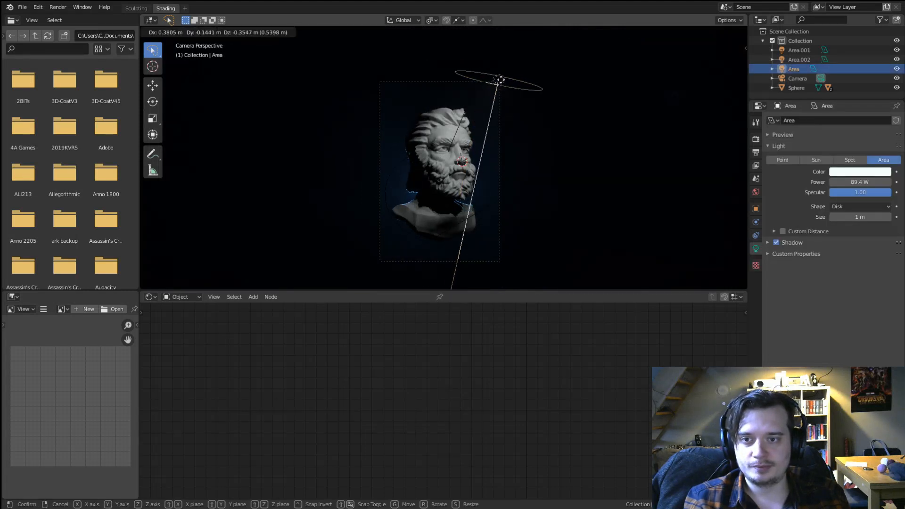
pyautogui.click(502, 74)
# Orbit the camera slightly around the bust and pull it back about 2.4 m along its local Z axis.
pyautogui.scroll(4, 477, 151)
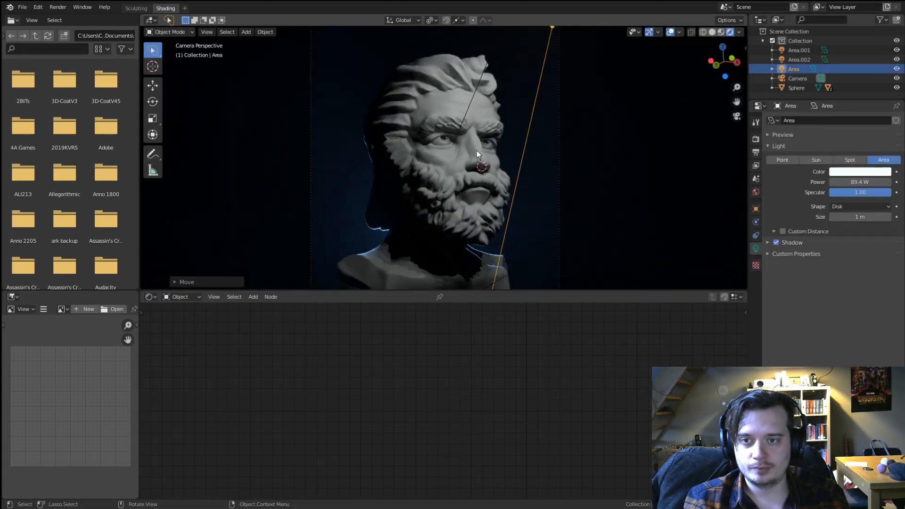
pyautogui.moveTo(476, 150); pyautogui.dragTo(489, 172, button='middle')
pyautogui.press('KP_0')
pyautogui.scroll(-4, 496, 173)
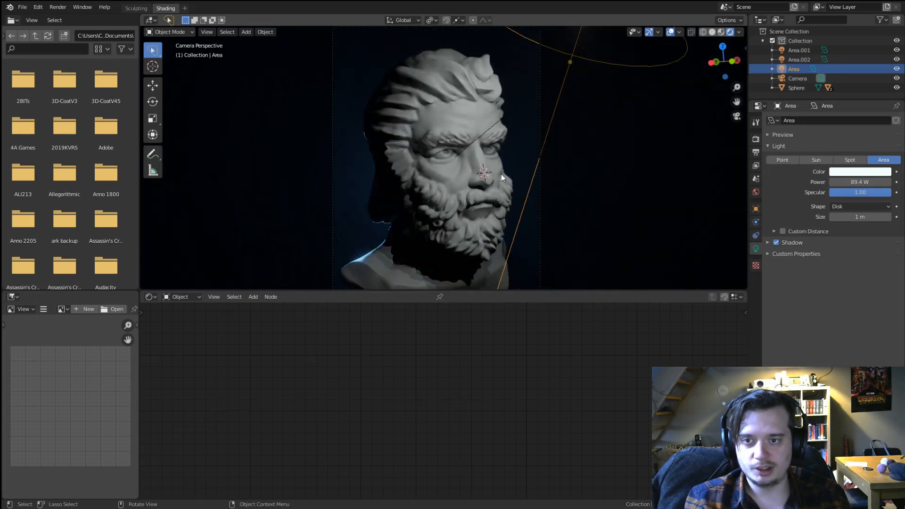
pyautogui.click(511, 211)
pyautogui.press('g')
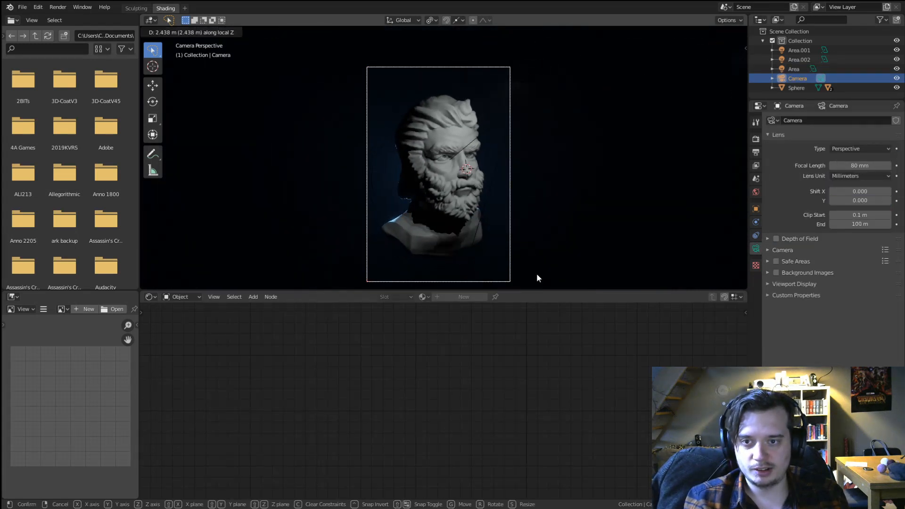
pyautogui.click(538, 276)
# Nudge the white Area light slightly farther outside the camera frame and a little higher.
pyautogui.click(530, 81)
pyautogui.press('g')
pyautogui.click(540, 78)
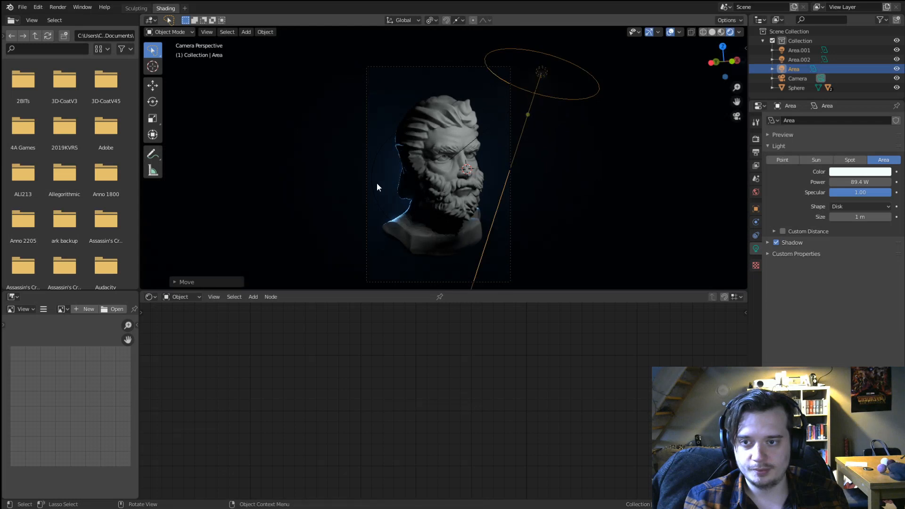
# Move the blue Area.001 light up and away from the back of the head and rotate it toward the bust.
pyautogui.click(374, 186)
pyautogui.press('g')
pyautogui.click(206, 76)
pyautogui.press('r')
pyautogui.press('r')
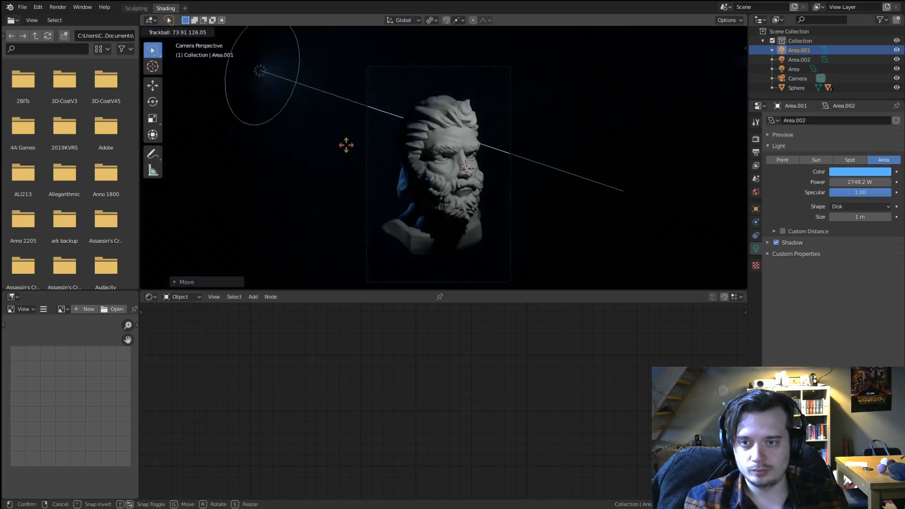
pyautogui.click(269, 157)
# Bring the blue Area.001 light back closer to the bust and fine-tune its aim with a trackball rotation.
pyautogui.press('g')
pyautogui.click(314, 155)
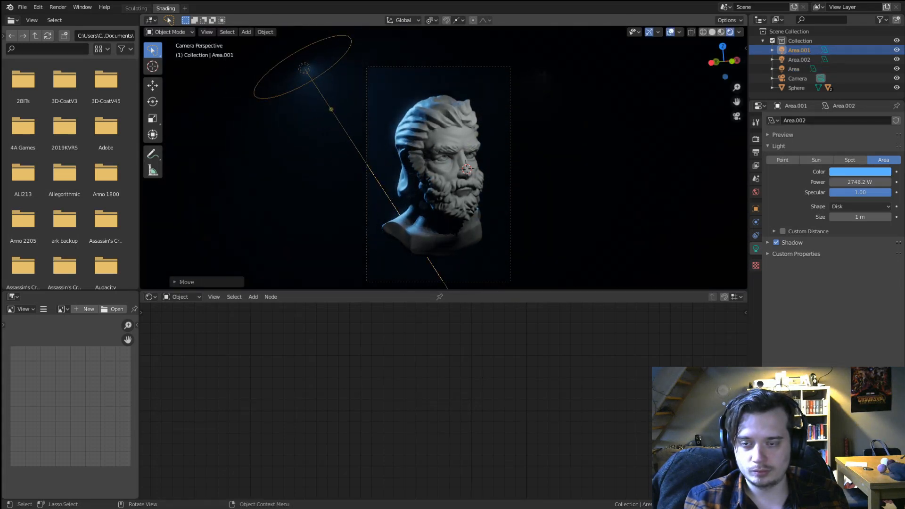
pyautogui.press('r')
pyautogui.press('r')
pyautogui.click(325, 146)
# Change the Area.001 light's color to a dark, nearly neutral gray with saturation 0.019 and value 0.247.
pyautogui.scroll(1, 330, 148)
pyautogui.click(877, 172)
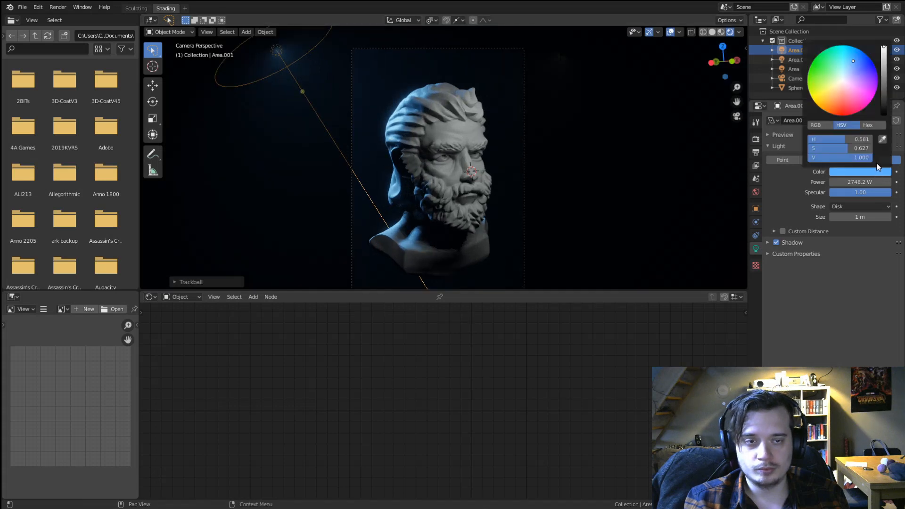
pyautogui.click(843, 82)
pyautogui.moveTo(884, 86); pyautogui.dragTo(884, 98)
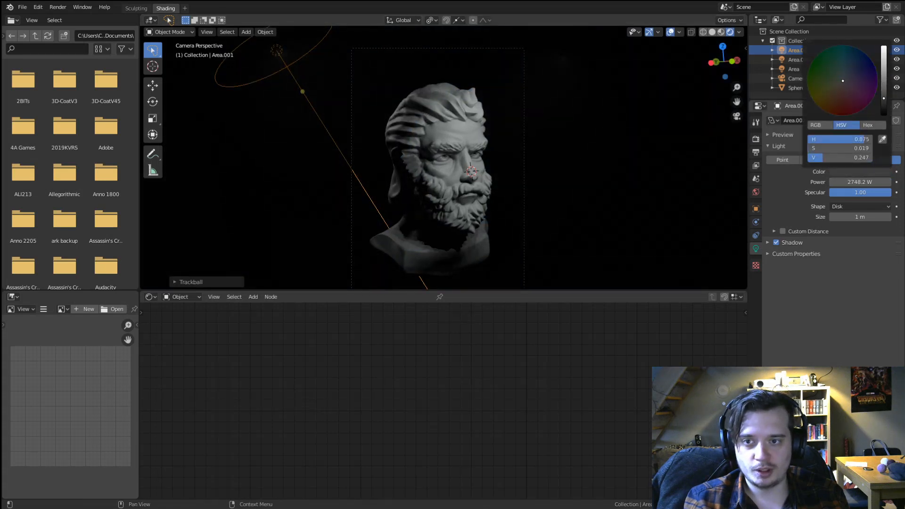
# Re-aim the Area.001 light, nudge it slightly toward the bust and scale it up for softer illumination.
pyautogui.press('g')
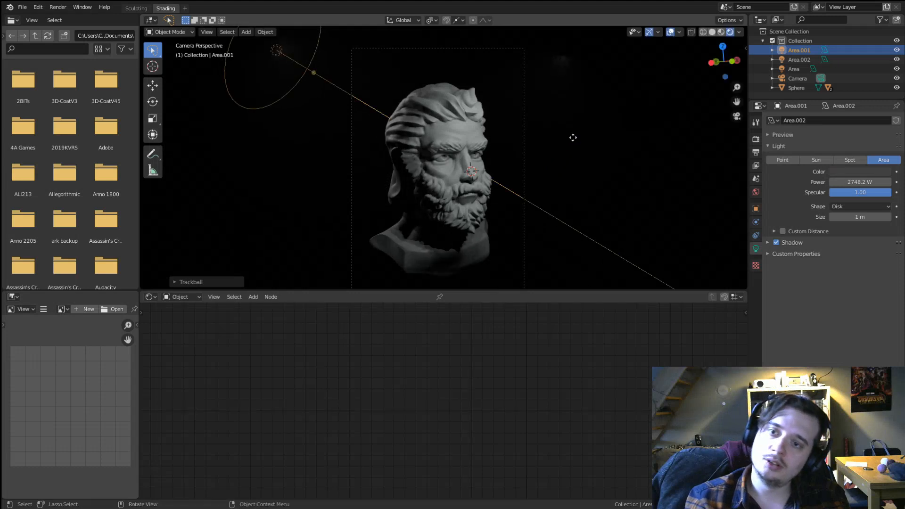
pyautogui.click(588, 128)
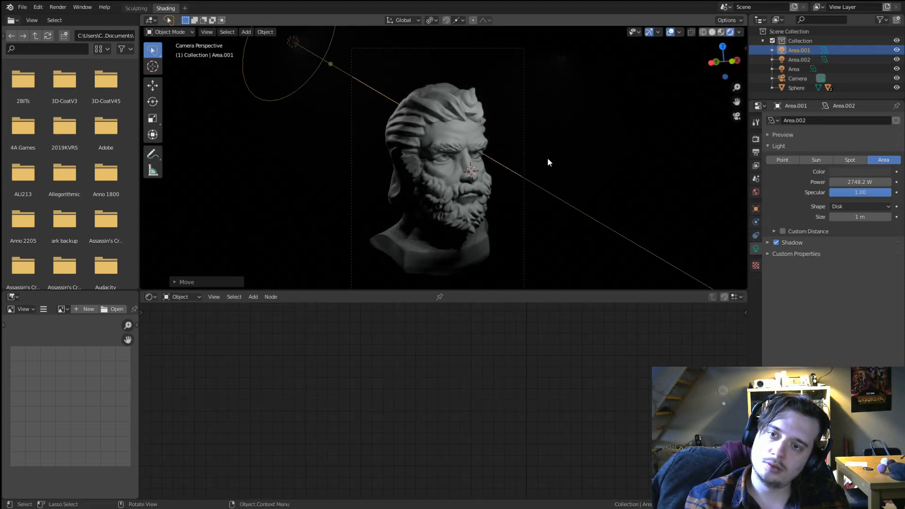
pyautogui.press('s')
pyautogui.click(573, 178)
# Assign the existing clayNew material to the bust's main Sphere mesh.
pyautogui.click(448, 178)
pyautogui.scroll(2, 448, 178)
pyautogui.click(422, 296)
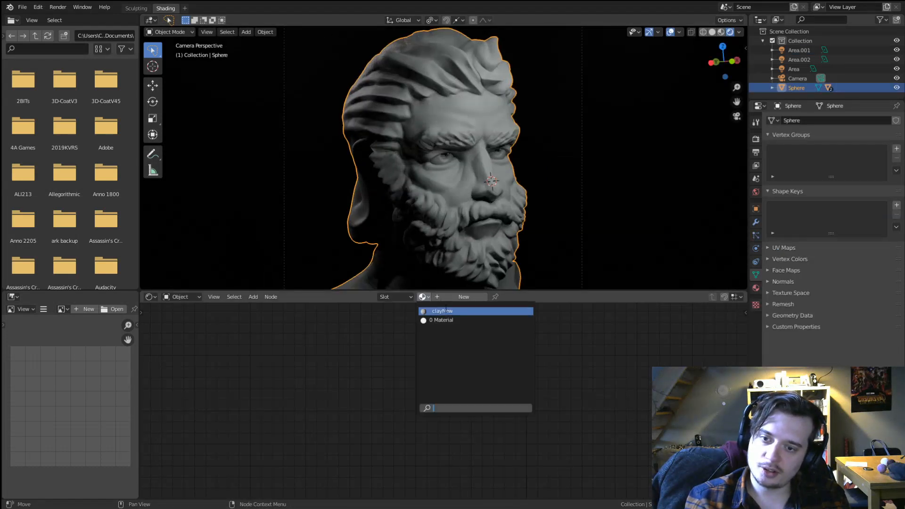
# Assign the clayNew material to the pair of eyeballs.
pyautogui.scroll(3, 457, 159)
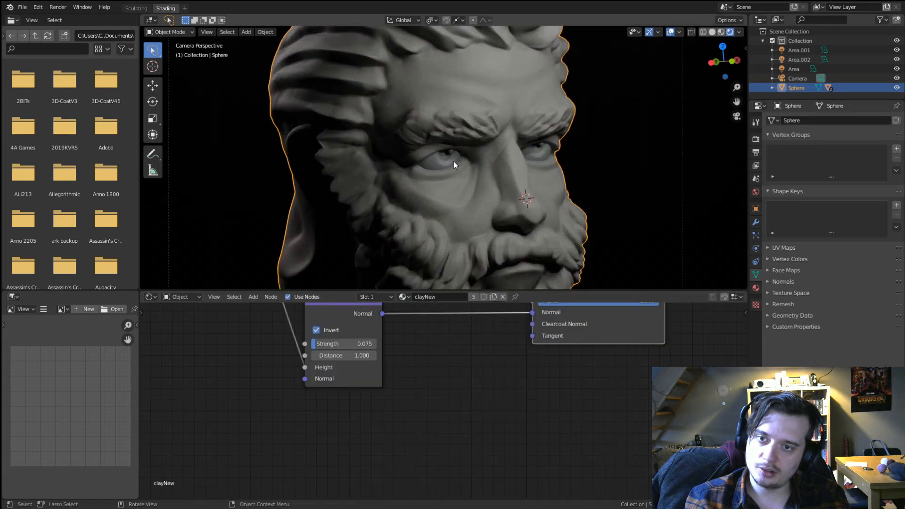
pyautogui.click(454, 162)
pyautogui.click(423, 297)
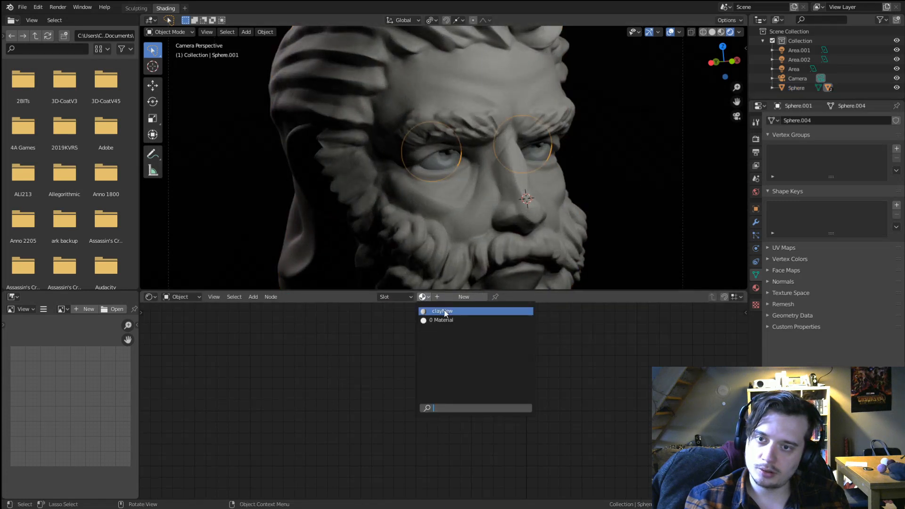
pyautogui.click(443, 311)
# Assign the clayNew material to the small pupil spheres and clear the selection.
pyautogui.click(453, 152)
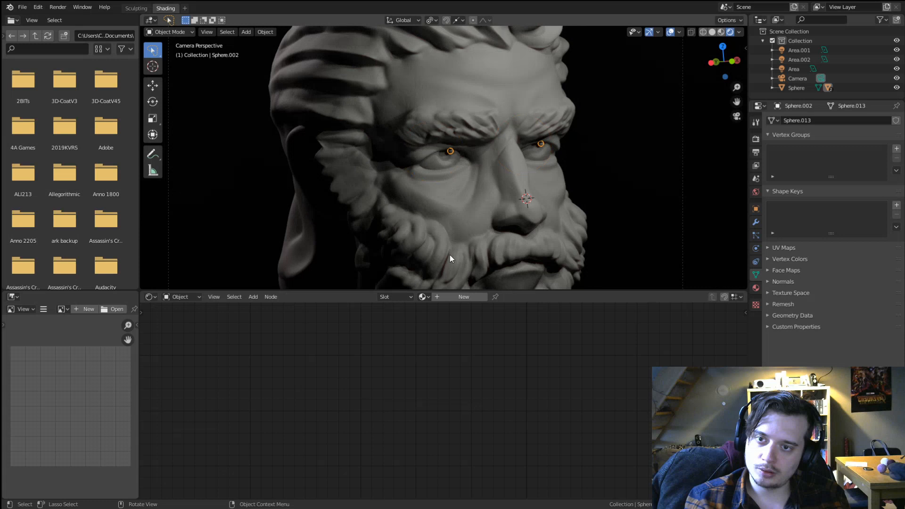
pyautogui.click(431, 297)
pyautogui.click(443, 309)
pyautogui.press('a')
pyautogui.press('a')
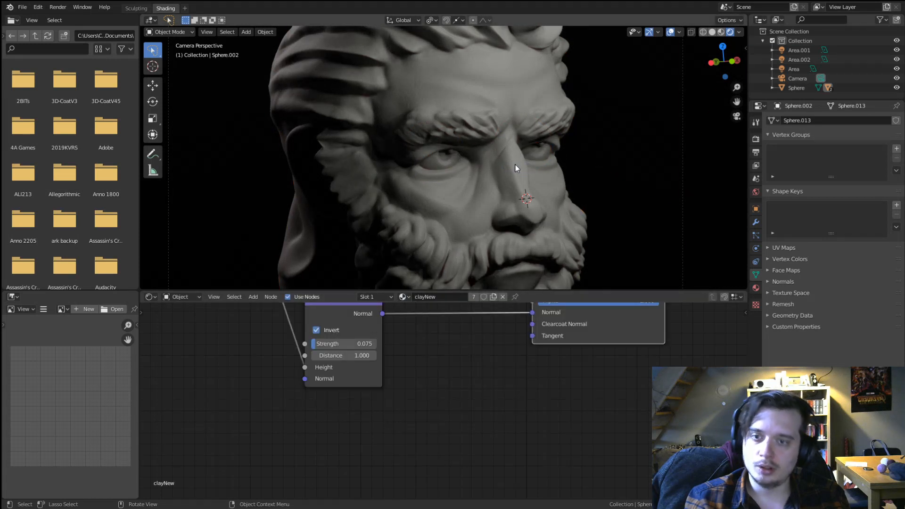
# Lower the Area.001 light to head height behind the bust, bring it closer and rotate it slightly toward the head.
pyautogui.scroll(4, 471, 186)
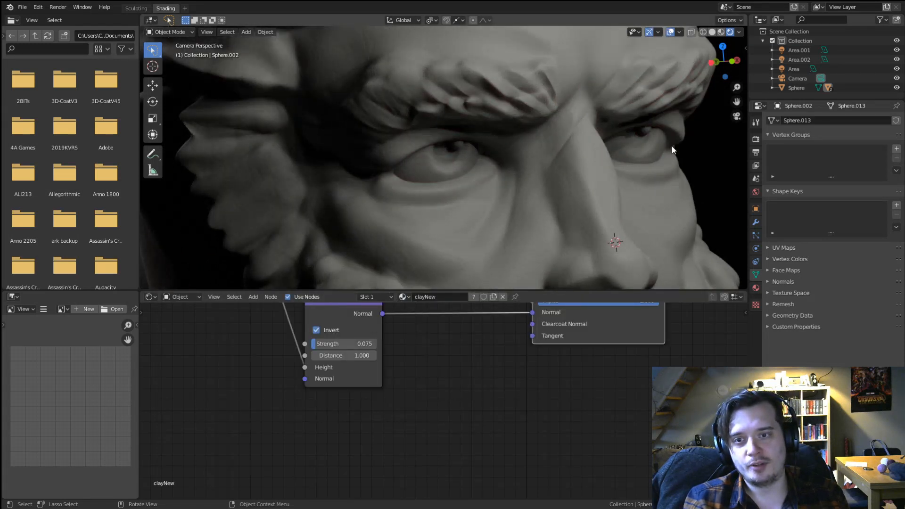
pyautogui.scroll(-6, 660, 160)
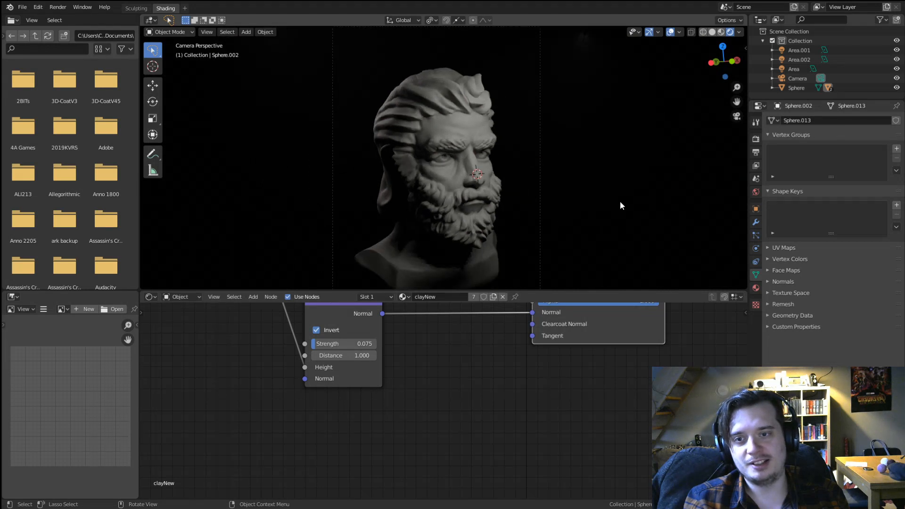
pyautogui.scroll(-3, 620, 202)
pyautogui.click(343, 78)
pyautogui.press('g')
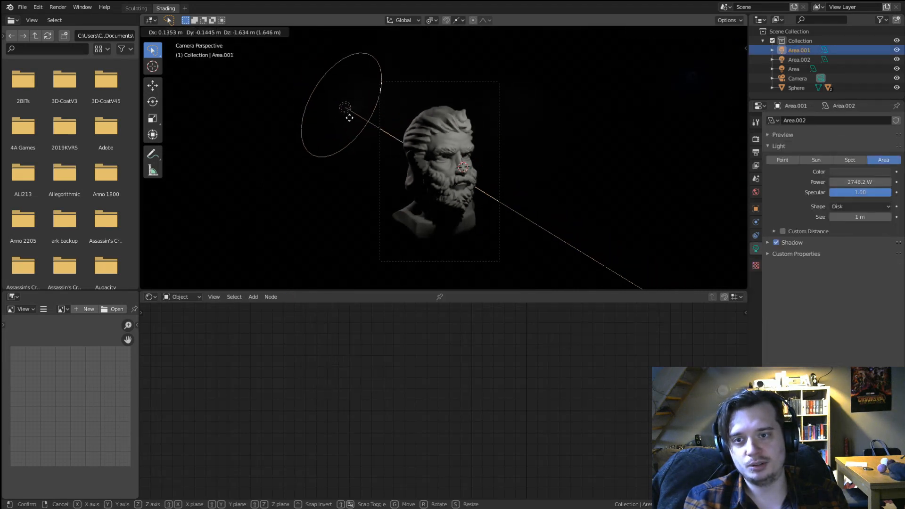
pyautogui.click(346, 145)
pyautogui.press('g')
pyautogui.click(362, 145)
pyautogui.press('r')
pyautogui.press('r')
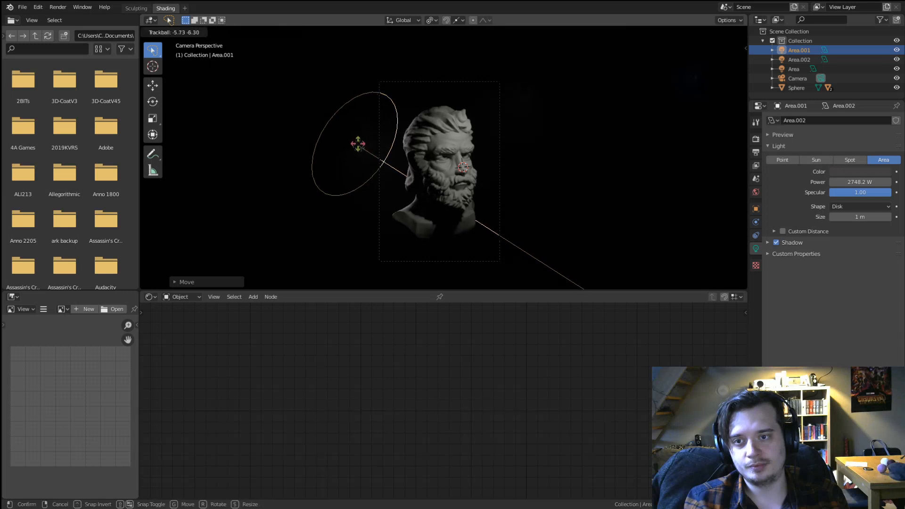
pyautogui.click(355, 138)
# Move the white Area light inward so it sits closer above the bust's face.
pyautogui.scroll(3, 633, 203)
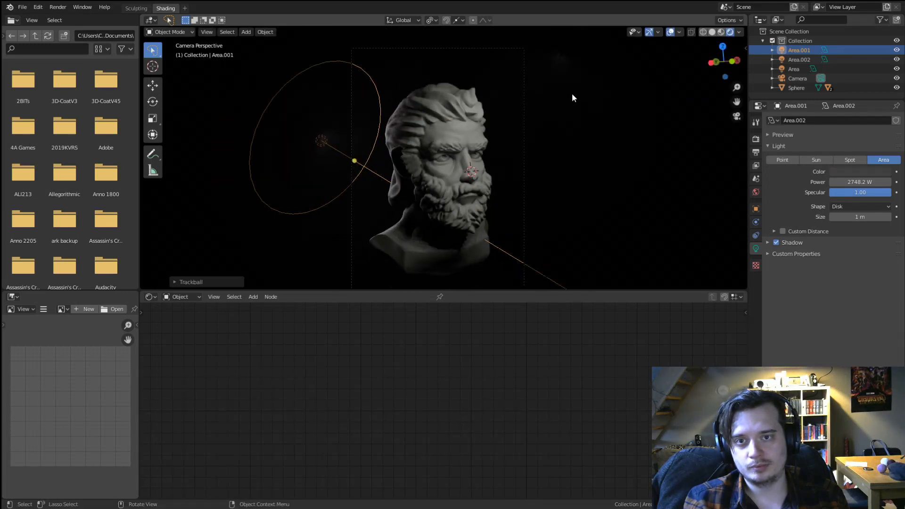
pyautogui.click(562, 58)
pyautogui.press('g')
pyautogui.click(519, 58)
# Orbit around to face the bust from the front and align the camera to that frontal view.
pyautogui.scroll(3, 615, 220)
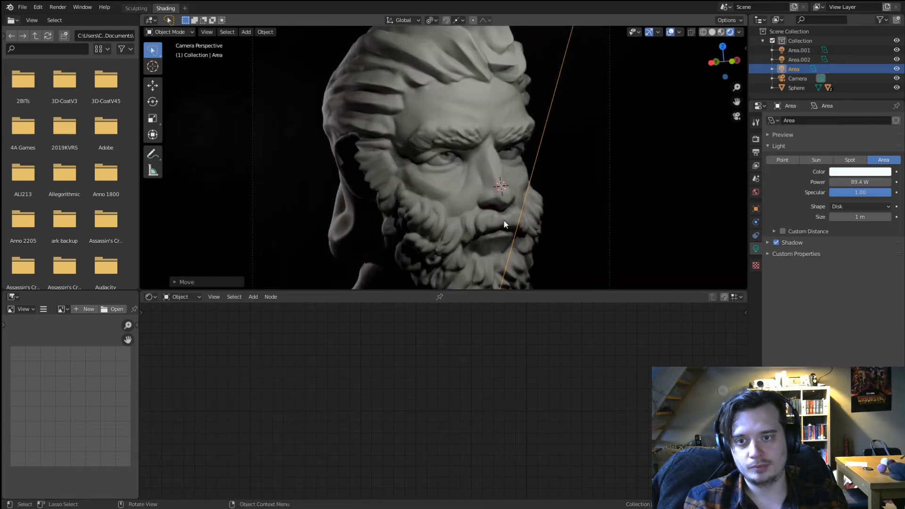
pyautogui.scroll(-3, 614, 212)
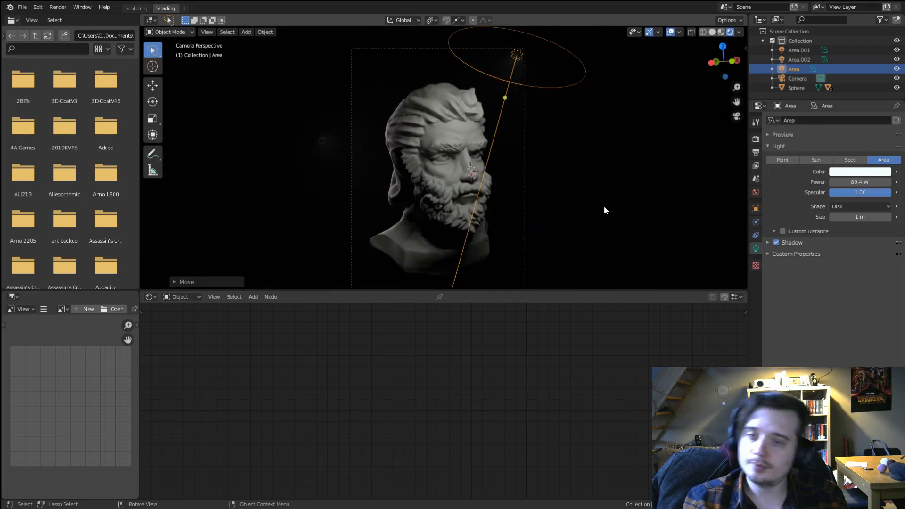
pyautogui.scroll(3, 603, 206)
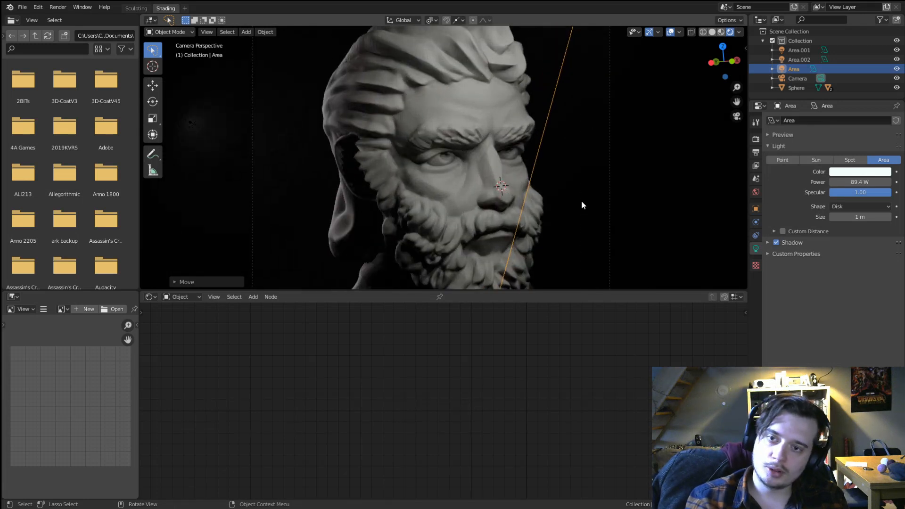
pyautogui.scroll(4, 542, 193)
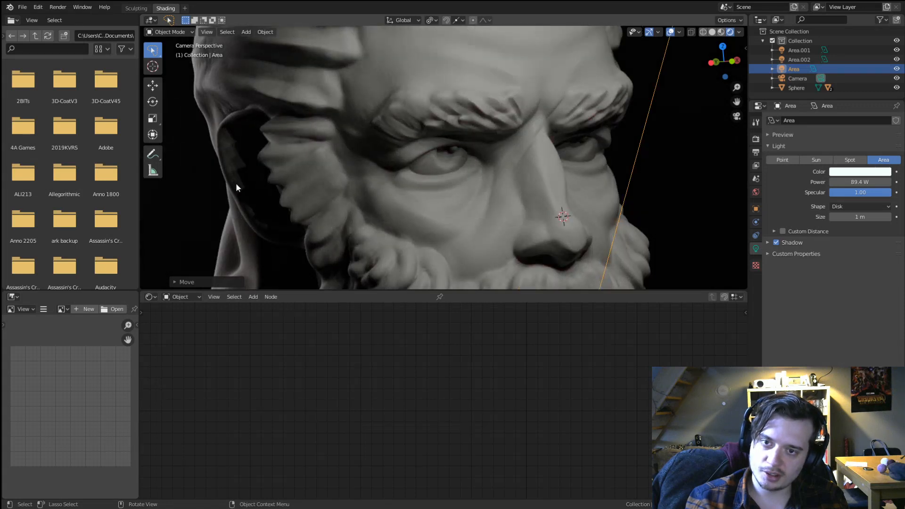
pyautogui.scroll(-3, 621, 181)
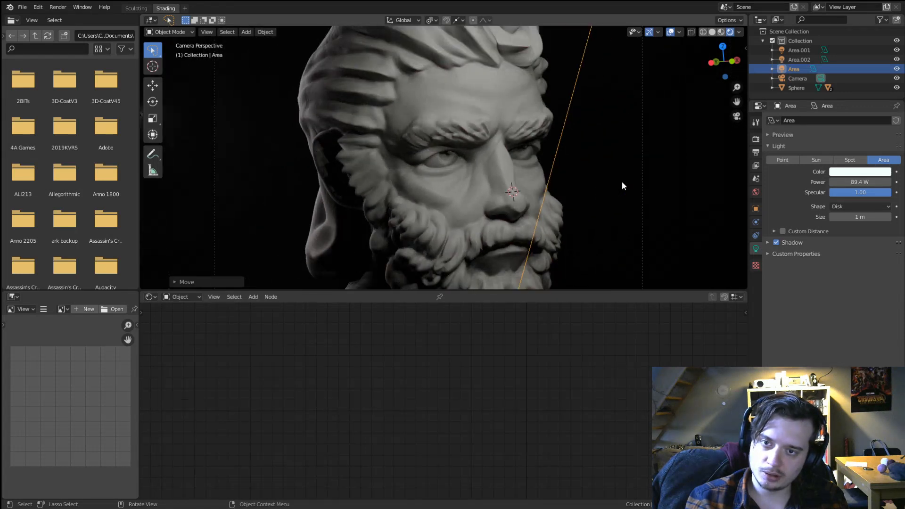
pyautogui.moveTo(621, 181); pyautogui.dragTo(511, 198, button='middle')
pyautogui.scroll(4, 511, 198)
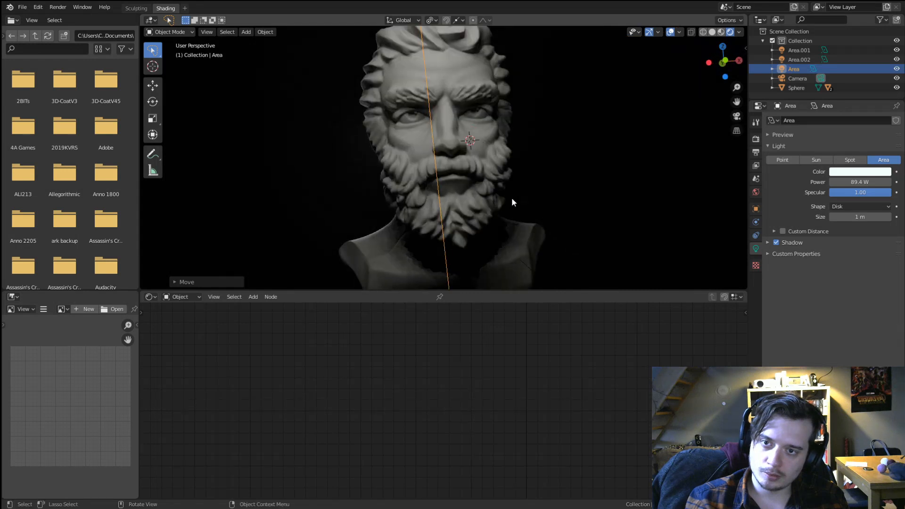
pyautogui.scroll(-3, 509, 201)
pyautogui.press('KP_0')
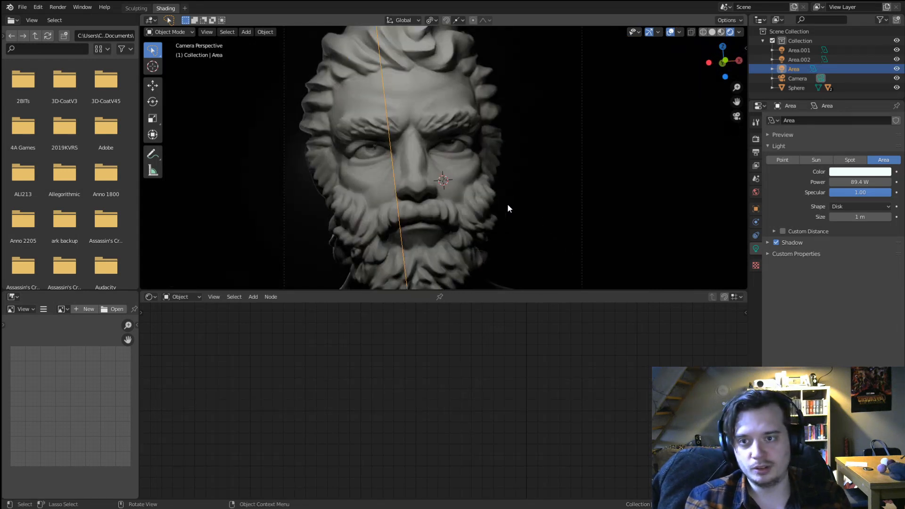
# Pull the camera back along its local Z axis to reframe the bust, and show its numeric transform values.
pyautogui.click(522, 221)
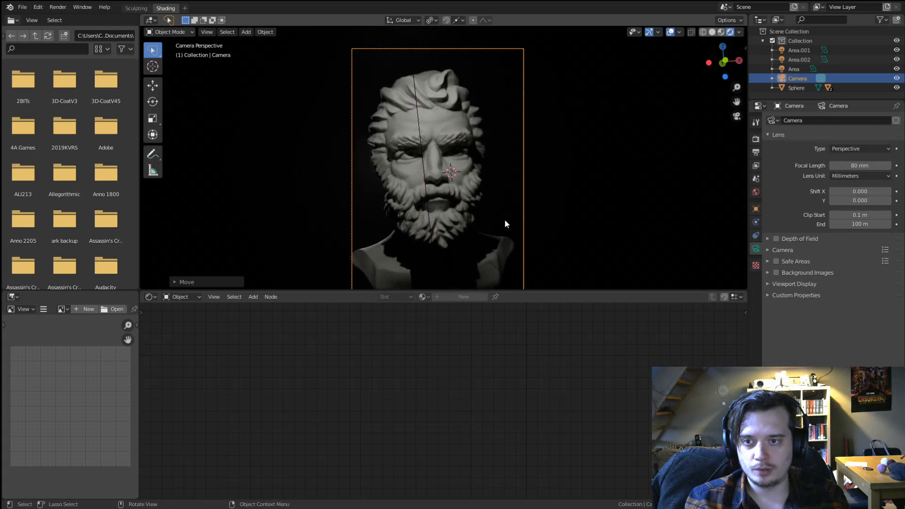
pyautogui.press('g')
pyautogui.press('z')
pyautogui.press('z')
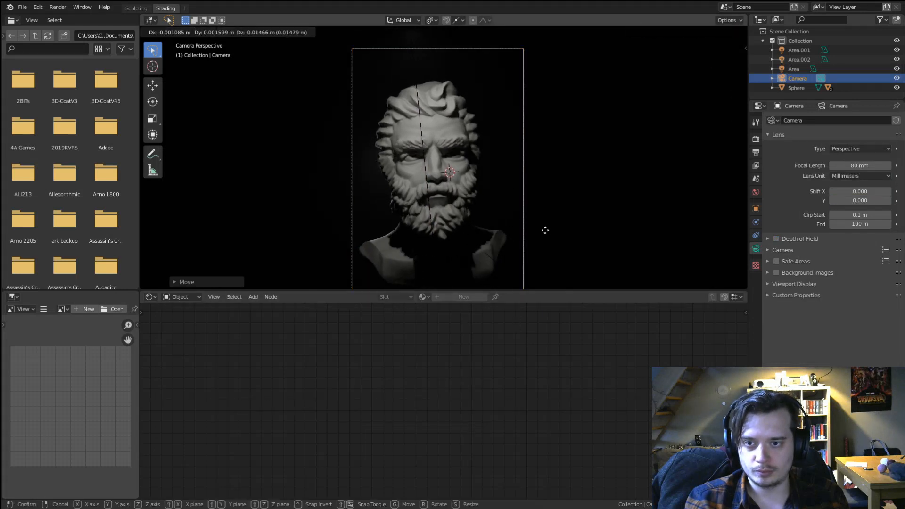
pyautogui.click(561, 253)
pyautogui.press('n')
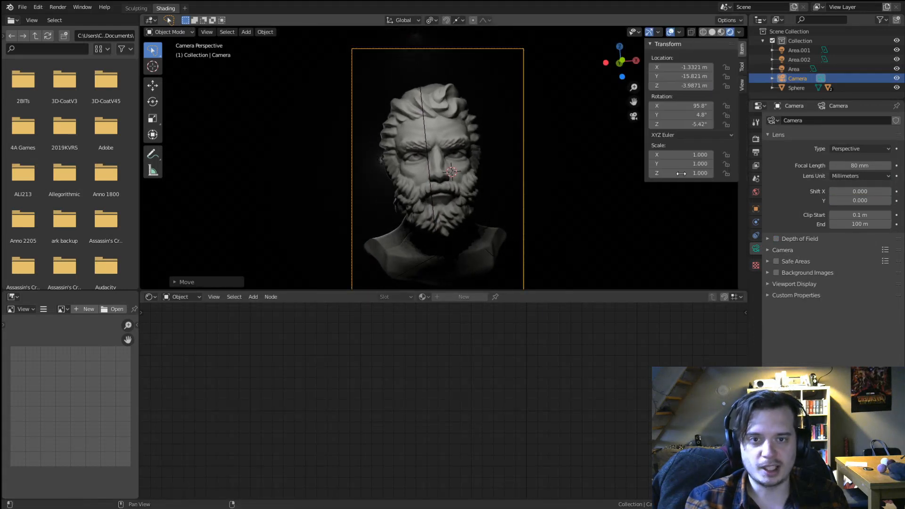
# Try a camera X rotation of 90° and undo it.
pyautogui.write('90')
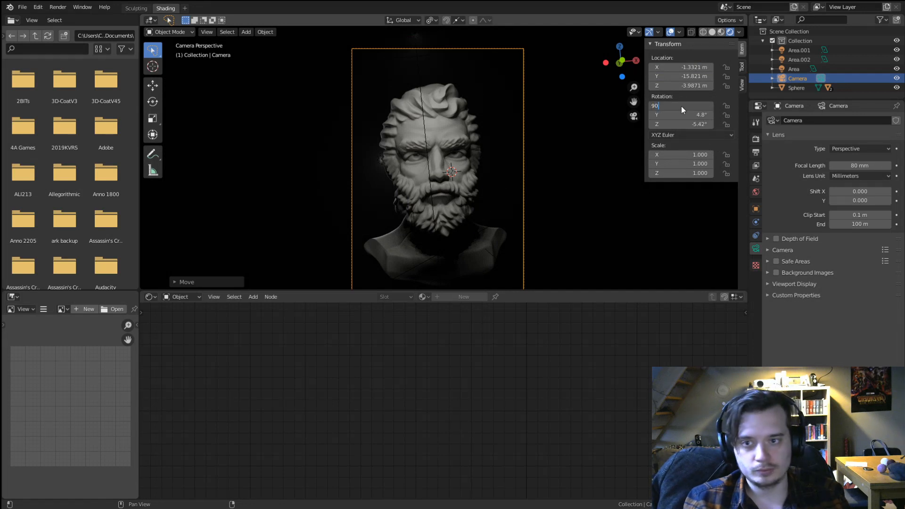
pyautogui.press('Return')
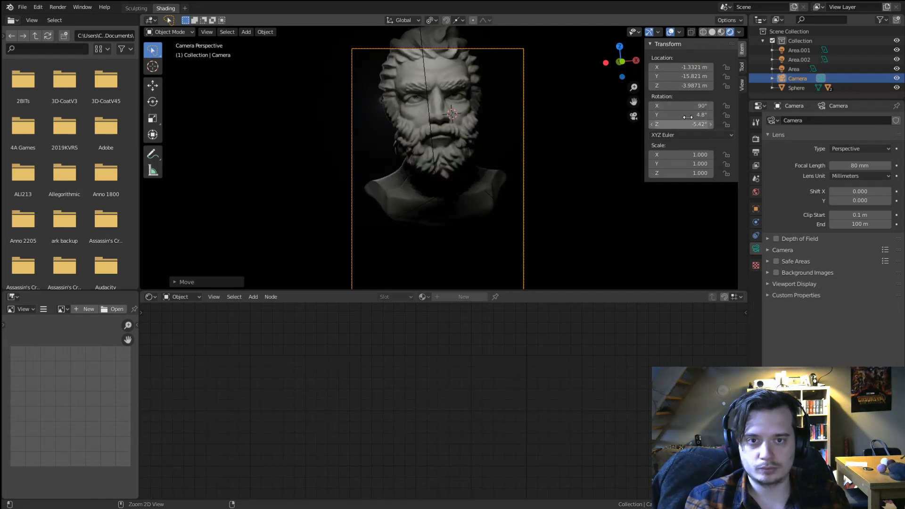
pyautogui.hotkey('ctrl', 'z')
# Set the camera's Y rotation to 0° to level the shot.
pyautogui.click(685, 114)
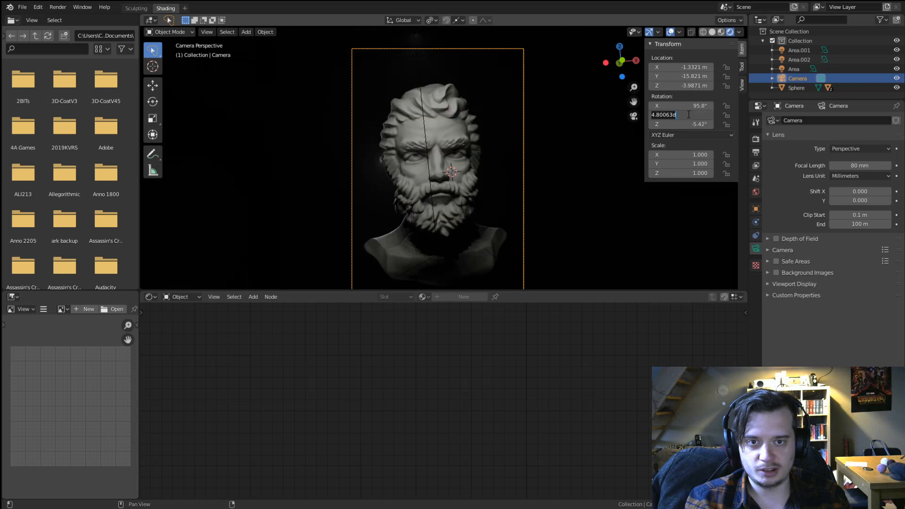
pyautogui.write('0')
pyautogui.press('Return')
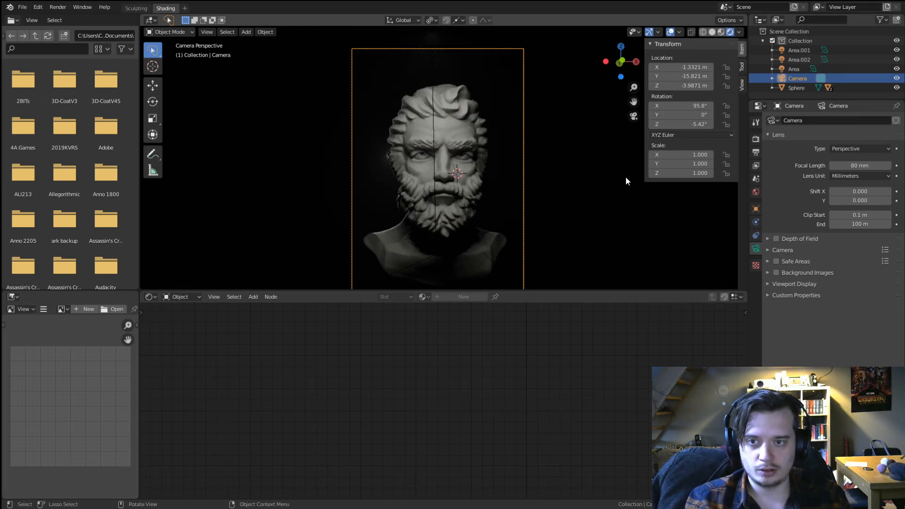
# Set the camera's Z rotation to 0° and move the camera sideways to recentre the bust in the frame.
pyautogui.click(686, 124)
pyautogui.write('0')
pyautogui.press('Return')
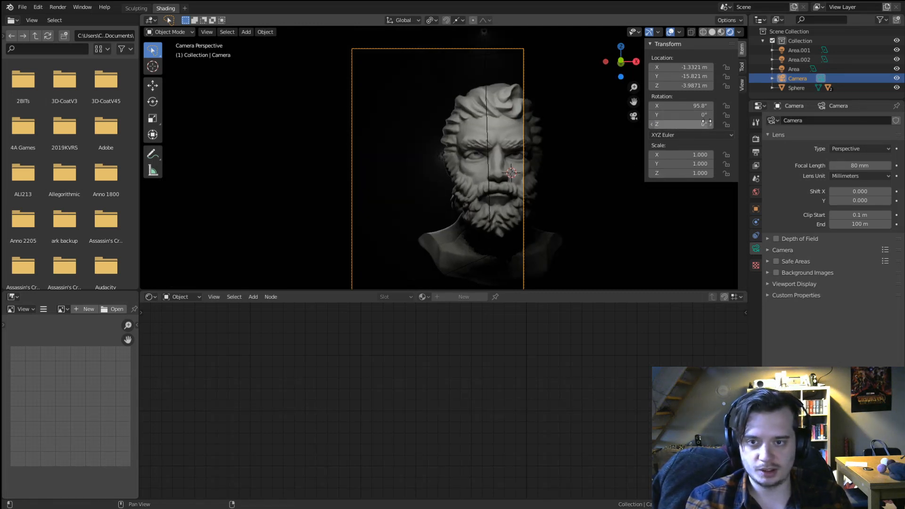
pyautogui.press('g')
pyautogui.click(723, 169)
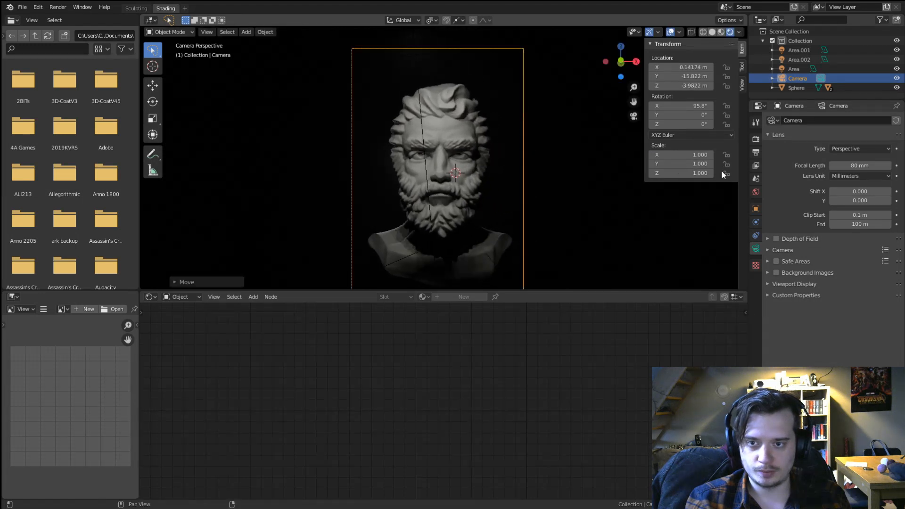
# Align the camera to a slightly turned three-quarter view of the bust and pull it back along its local Z axis.
pyautogui.moveTo(514, 217); pyautogui.dragTo(534, 215, button='middle')
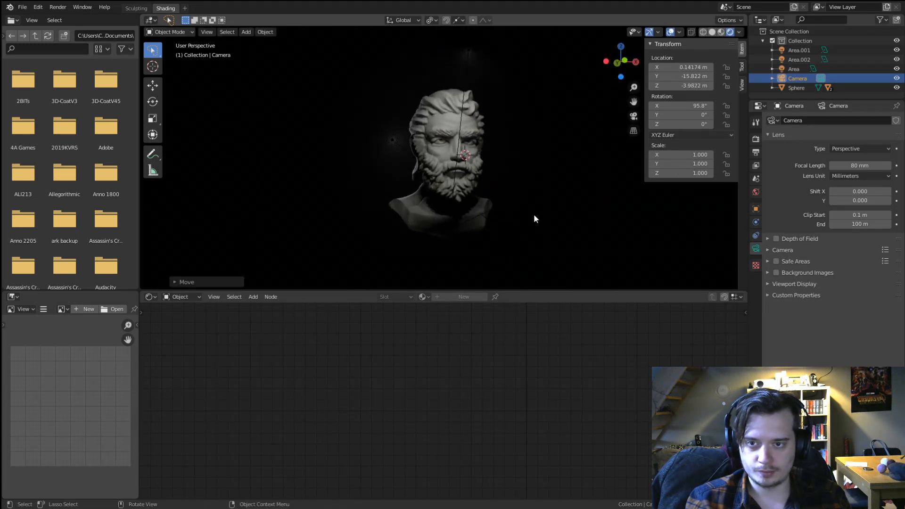
pyautogui.press('g')
pyautogui.click(536, 213)
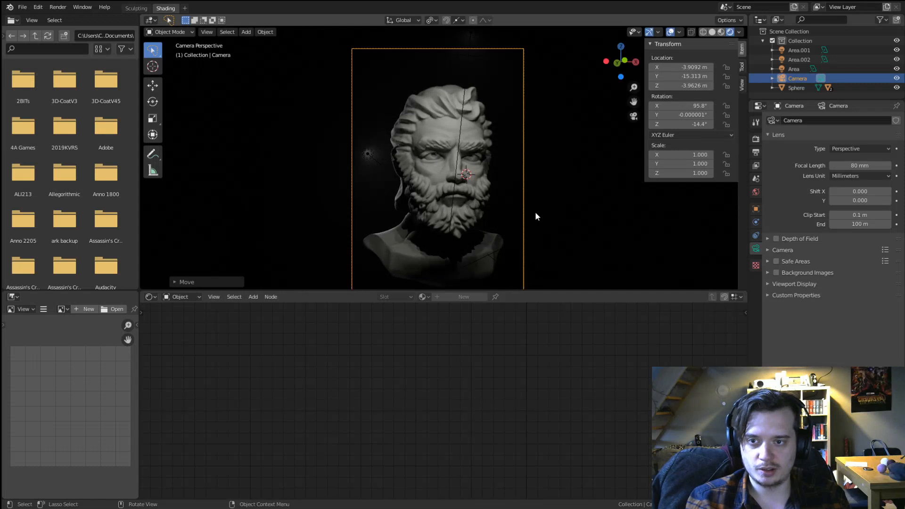
pyautogui.press('g')
pyautogui.press('z')
pyautogui.press('z')
pyautogui.click(569, 266)
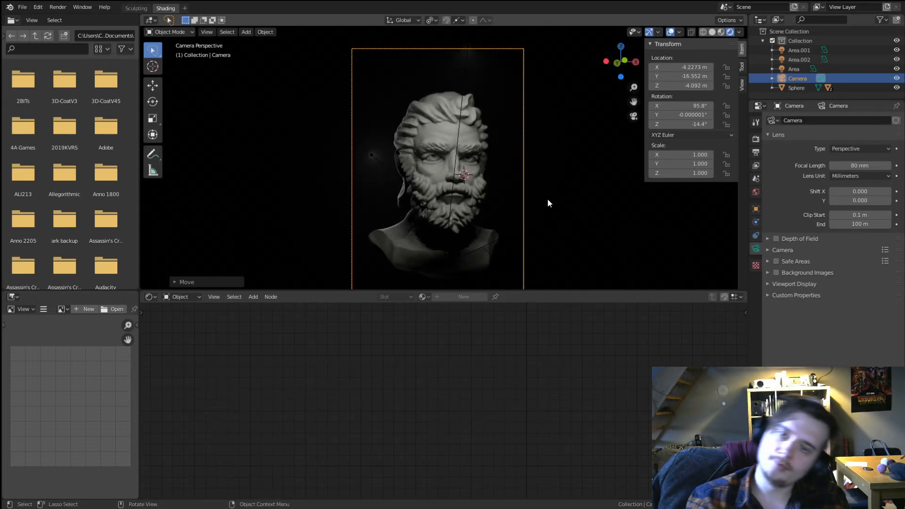
# Move the area light above the bust's head slightly upward.
pyautogui.click(464, 67)
pyautogui.press('r')
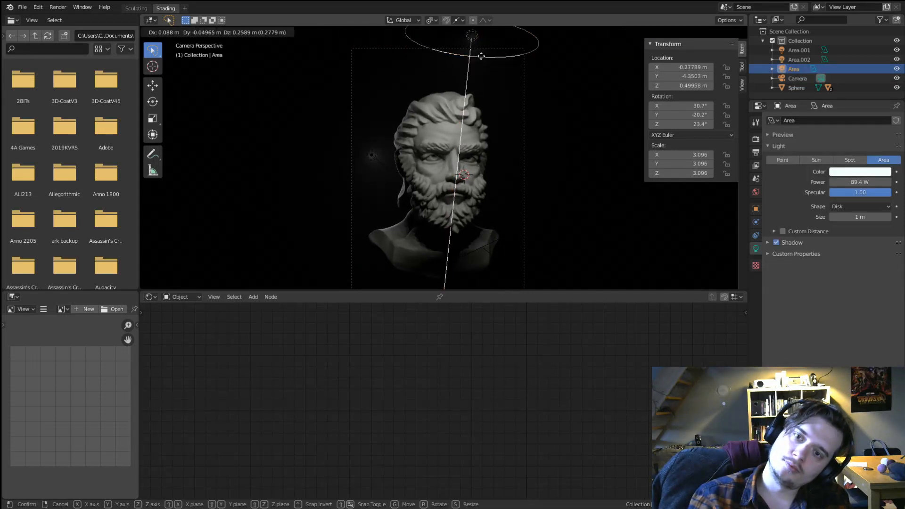
pyautogui.click(394, 182)
# Move the area light behind the bust farther out to the side and trackball-rotate it to re-aim its beam across the bust.
pyautogui.click(373, 155)
pyautogui.press('r')
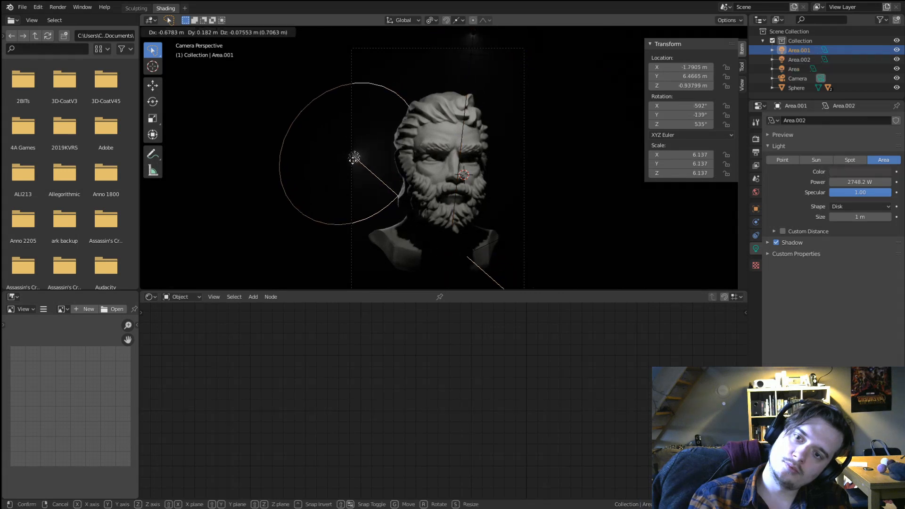
pyautogui.press('r')
pyautogui.click(421, 174)
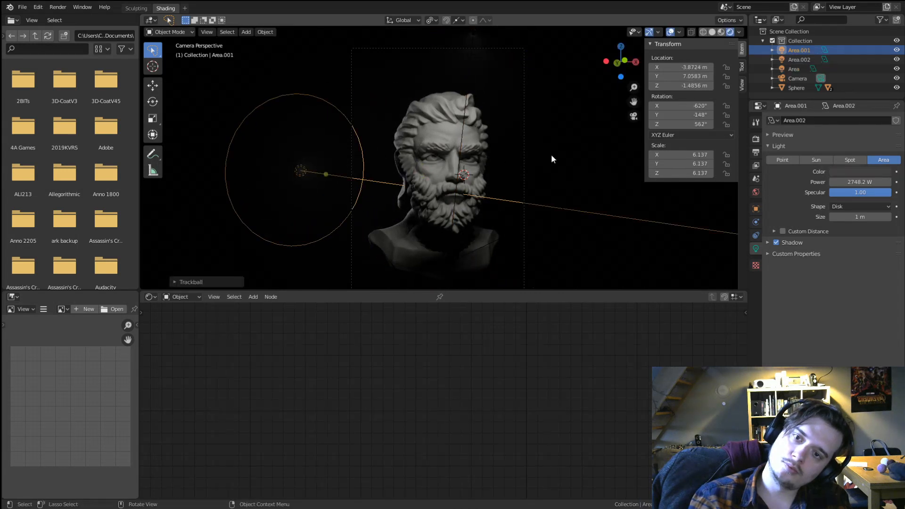
pyautogui.scroll(4, 565, 154)
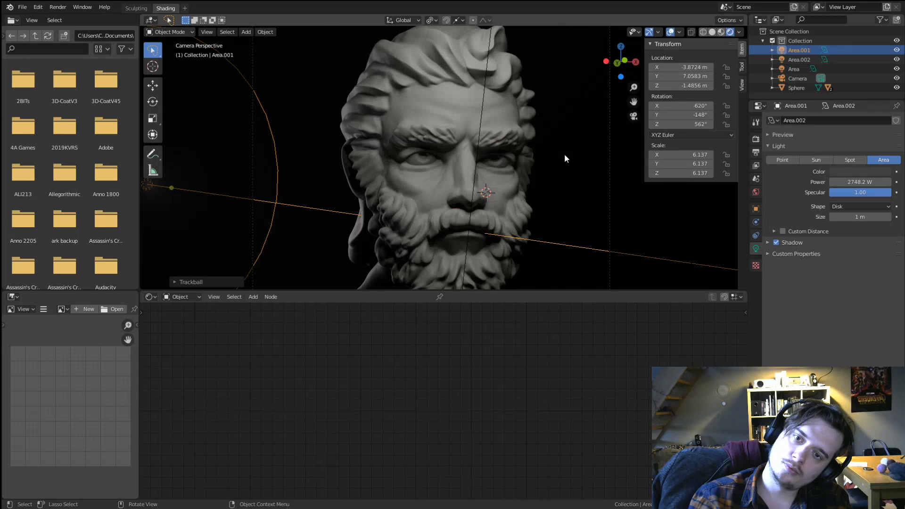
pyautogui.scroll(-4, 542, 160)
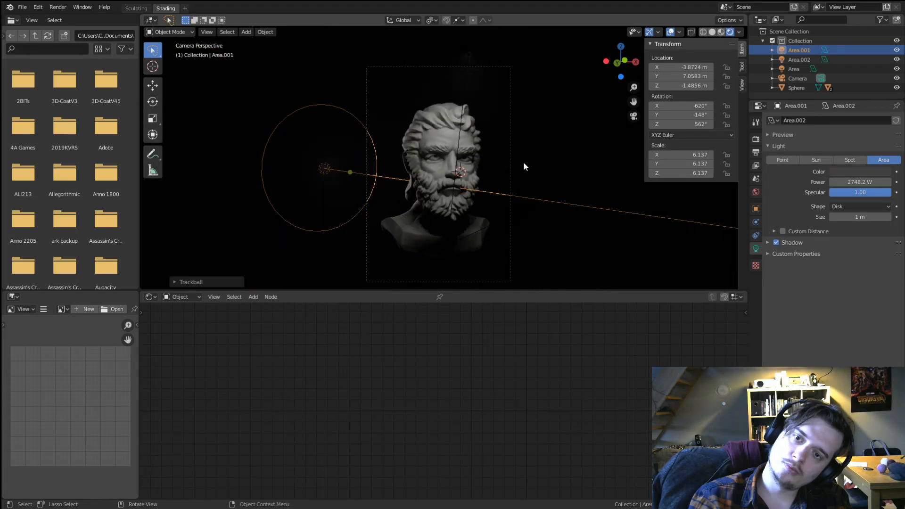
# Move the area light above the head farther to the right and raise its power to 90.5 W.
pyautogui.click(467, 55)
pyautogui.press('g')
pyautogui.click(484, 51)
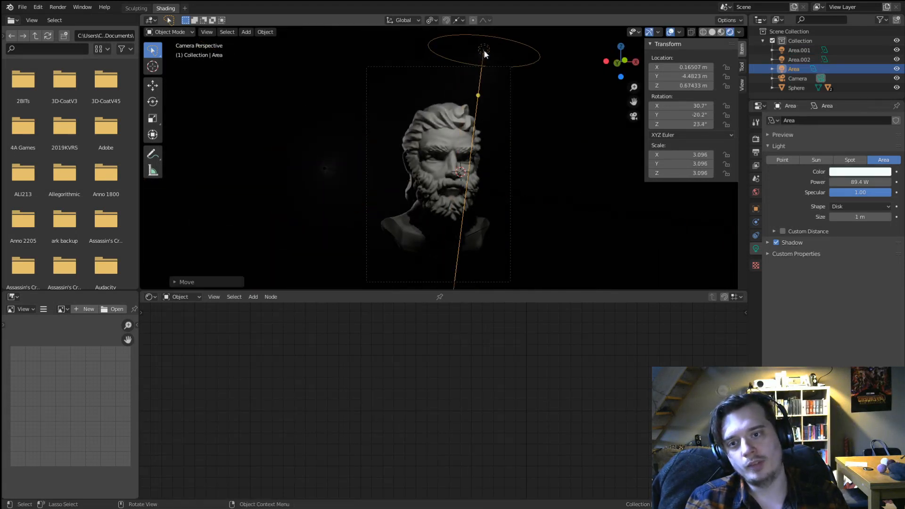
pyautogui.scroll(4, 491, 171)
pyautogui.scroll(-4, 523, 220)
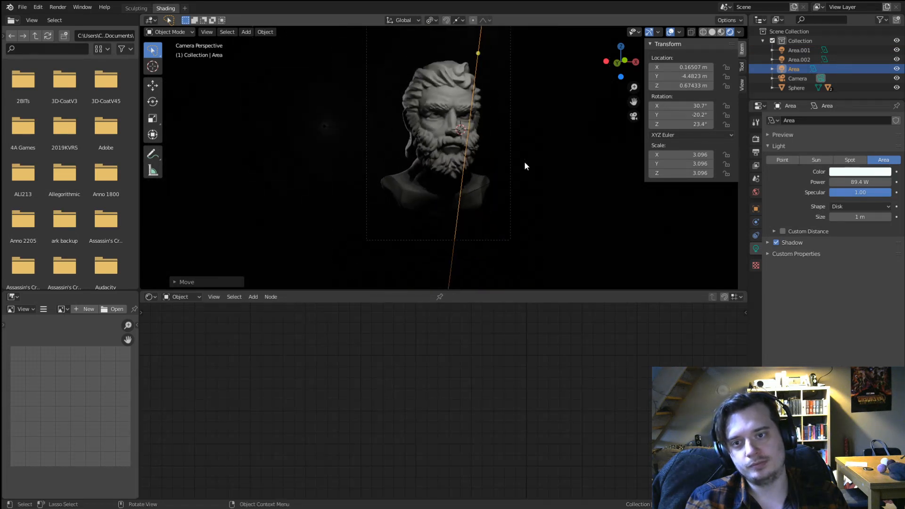
pyautogui.scroll(2, 518, 179)
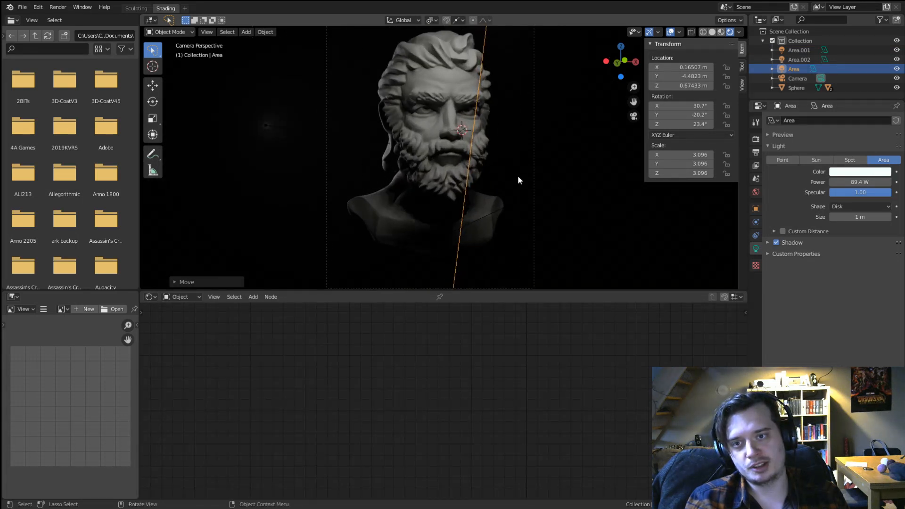
pyautogui.scroll(-2, 519, 180)
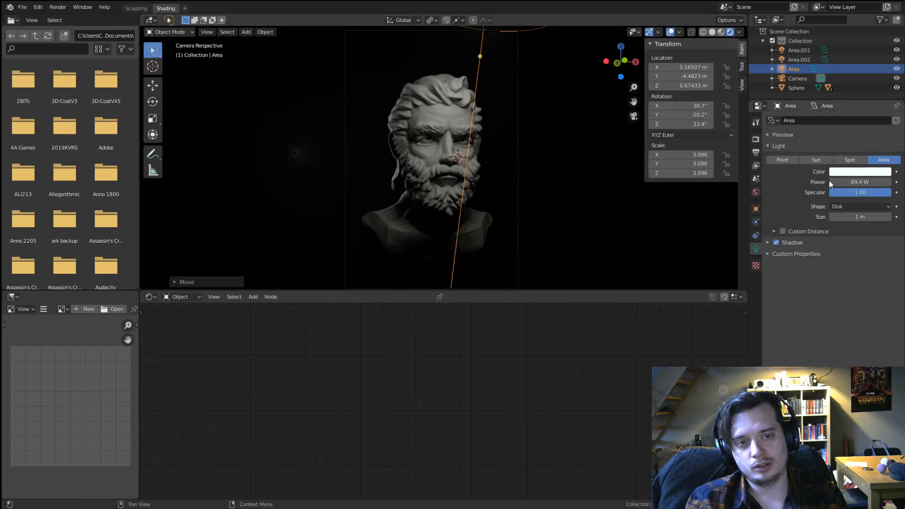
pyautogui.moveTo(830, 182); pyautogui.dragTo(838, 182)
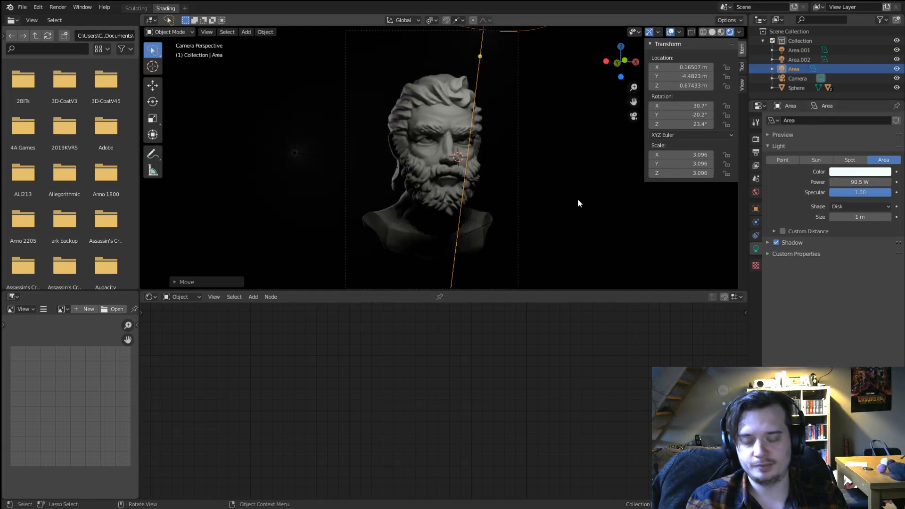
# Render the camera's view of the bust and examine the lighting and sculpted details in the rendered image.
pyautogui.press('F12')
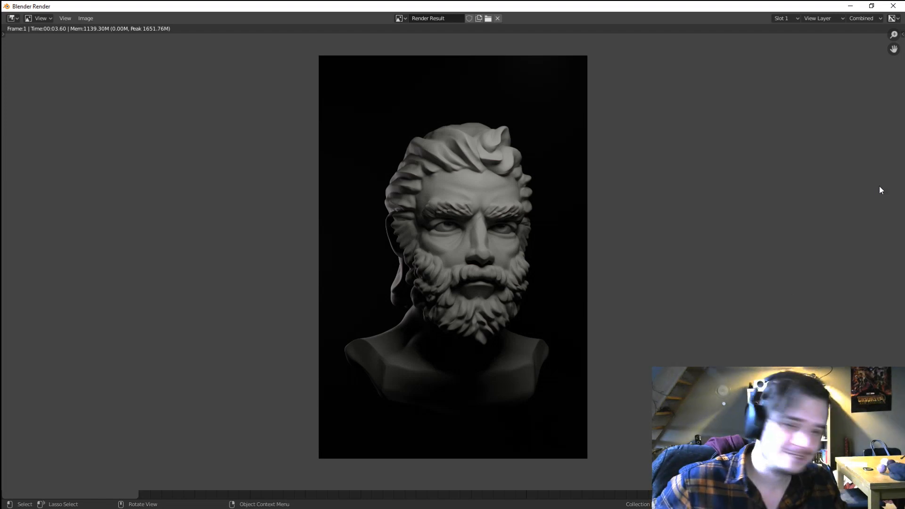
pyautogui.scroll(3, 663, 257)
pyautogui.scroll(-1, 663, 257)
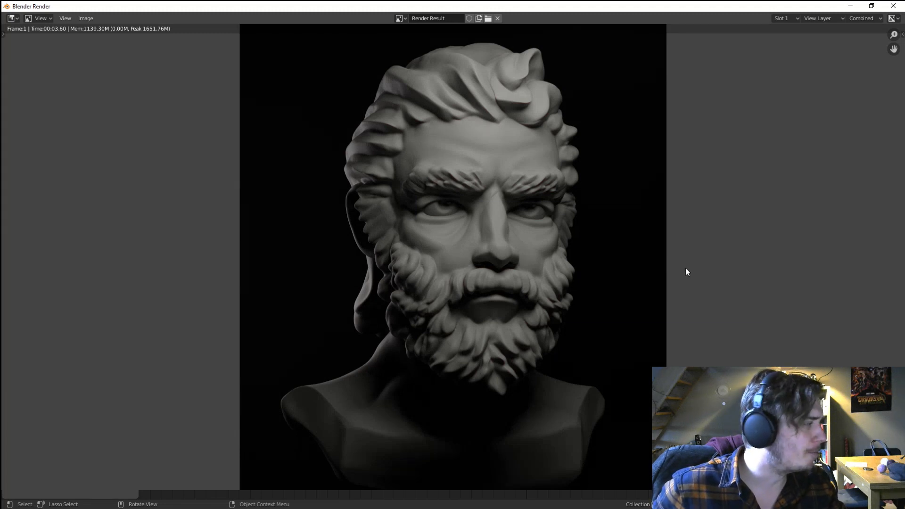
pyautogui.scroll(1, 710, 268)
pyautogui.scroll(-5, 700, 215)
pyautogui.scroll(3, 693, 225)
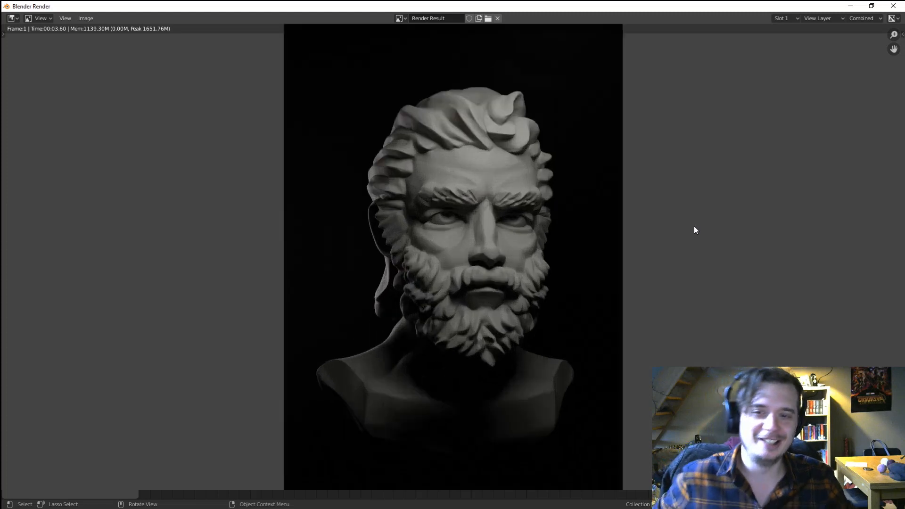
pyautogui.scroll(1, 694, 226)
pyautogui.scroll(-1, 691, 250)
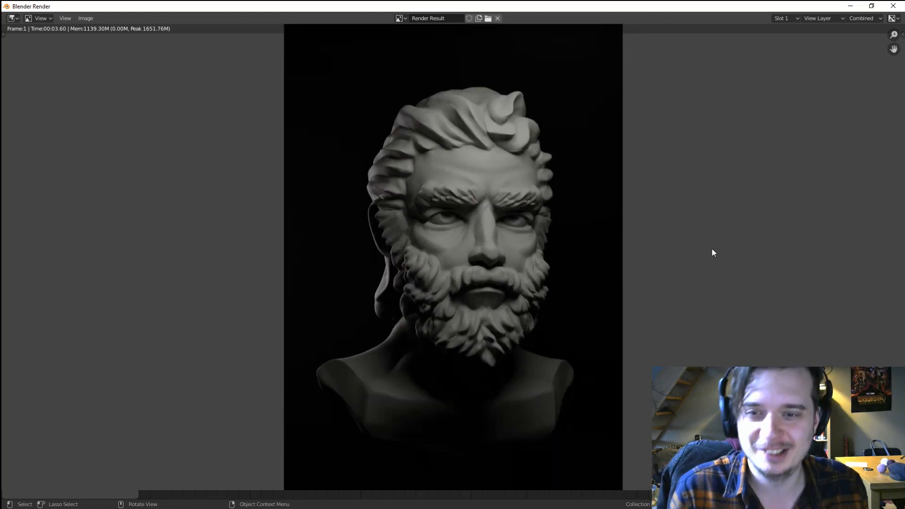